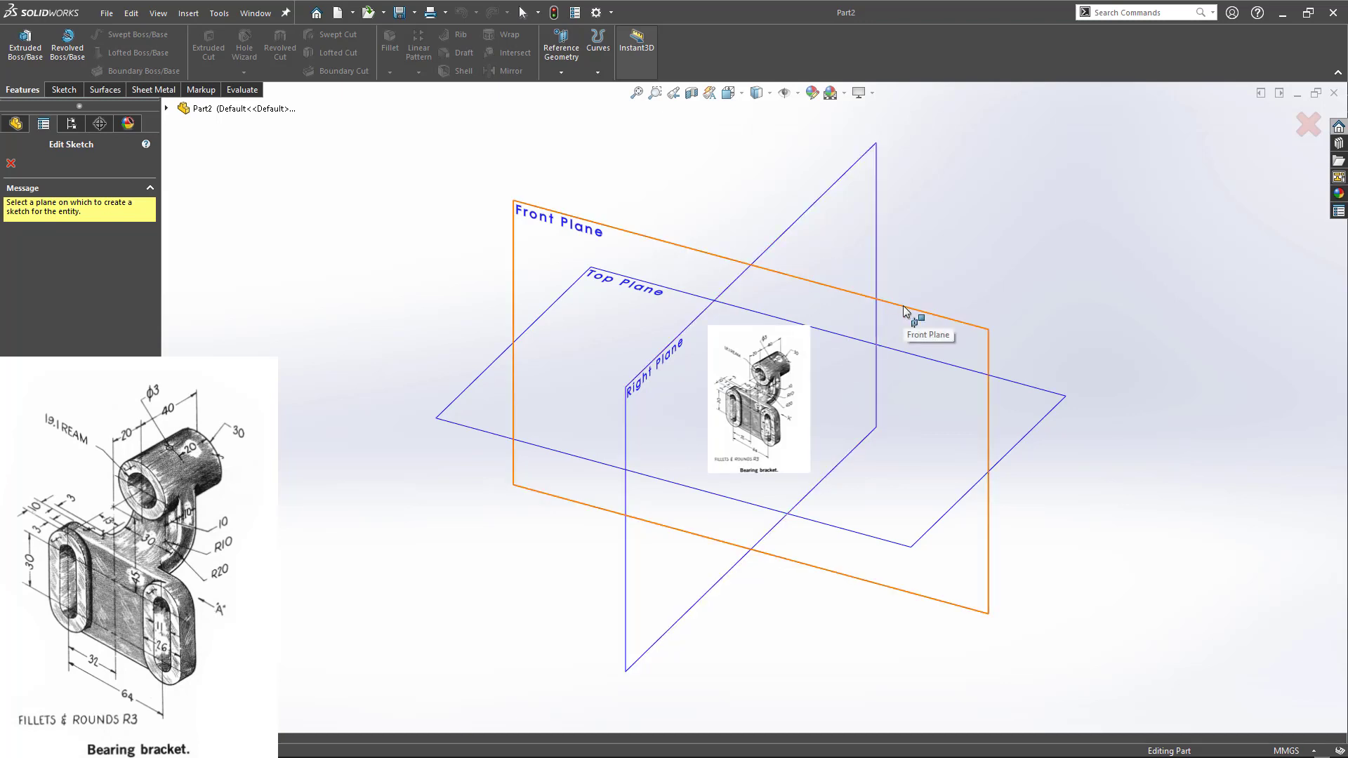
- Start a sketch on the Front Plane and draw a center rectangle at the origin, 64 mm wide and 30 mm high
{"action": "left_click", "coordinate": [904, 311]}
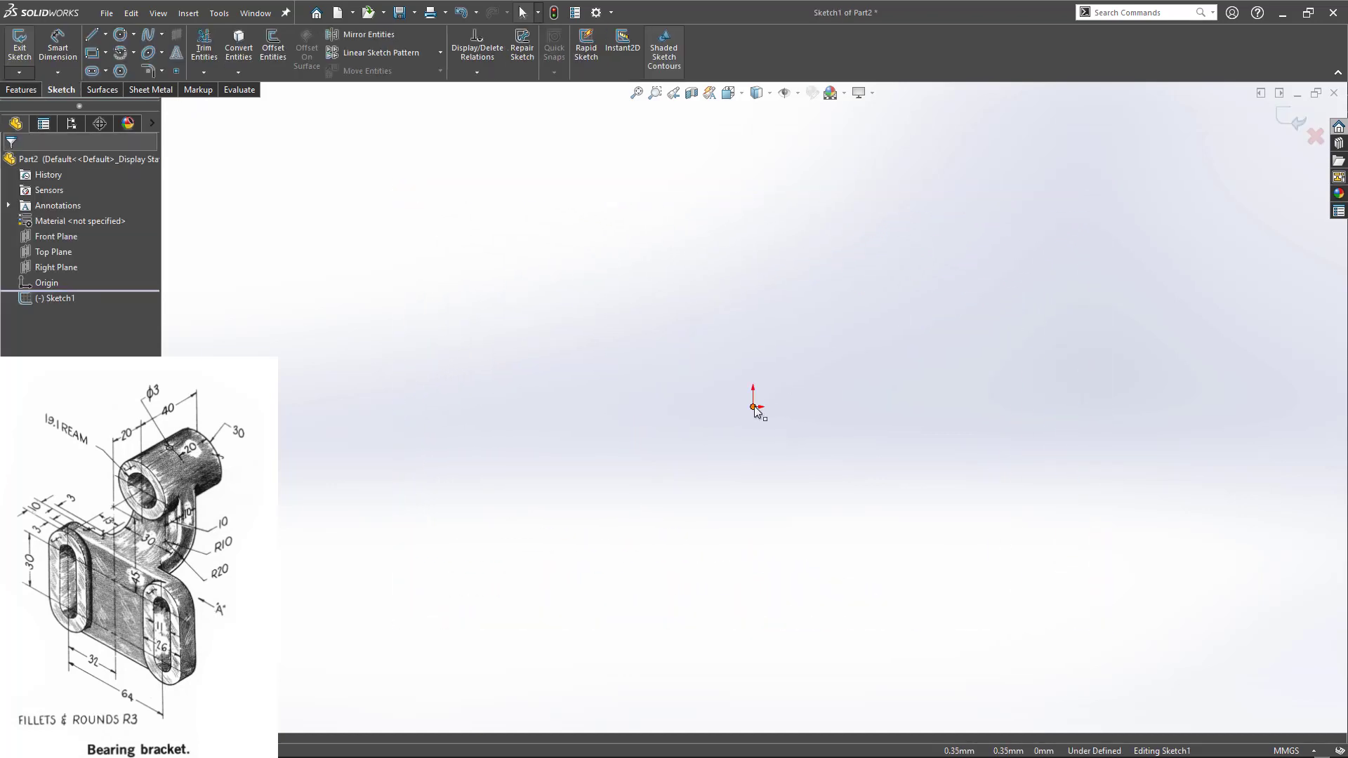
{"action": "left_click", "coordinate": [106, 53]}
{"action": "left_click", "coordinate": [109, 87]}
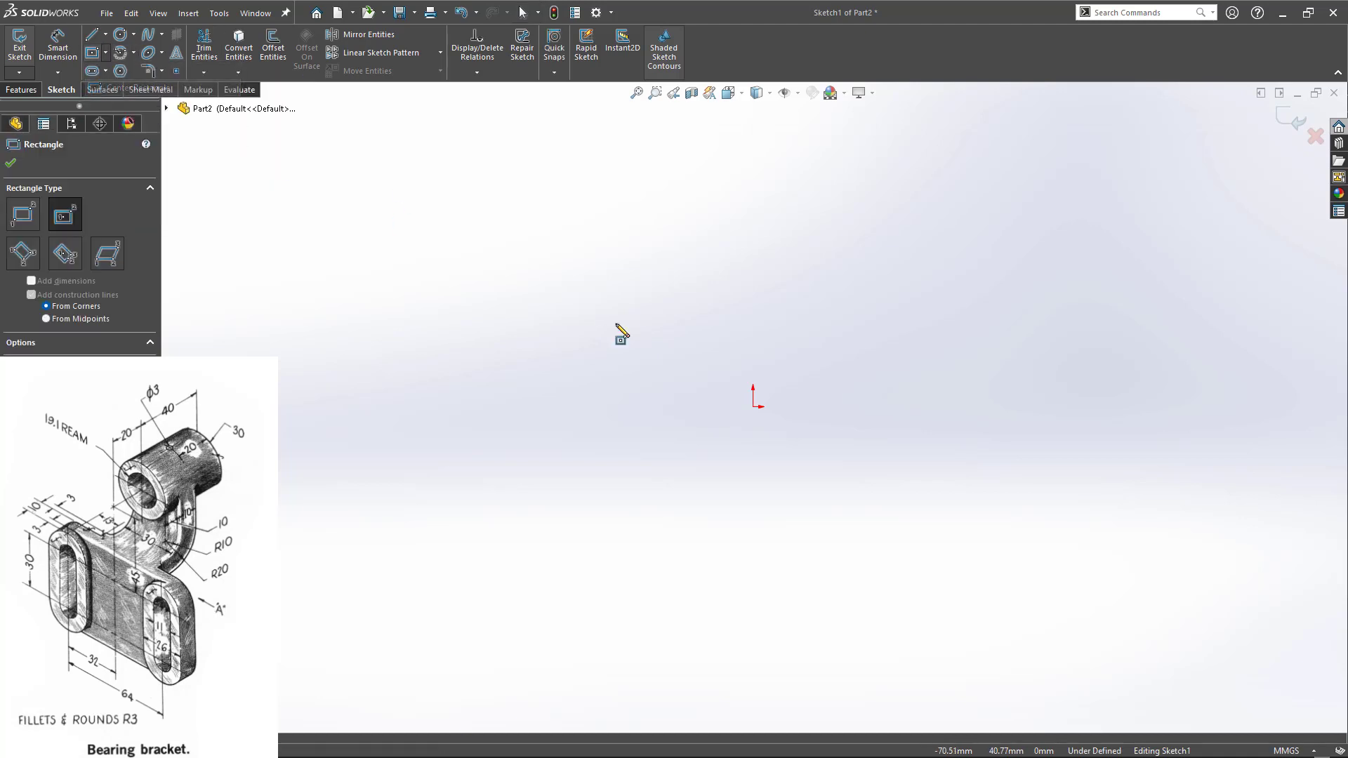
{"action": "left_click", "coordinate": [753, 406]}
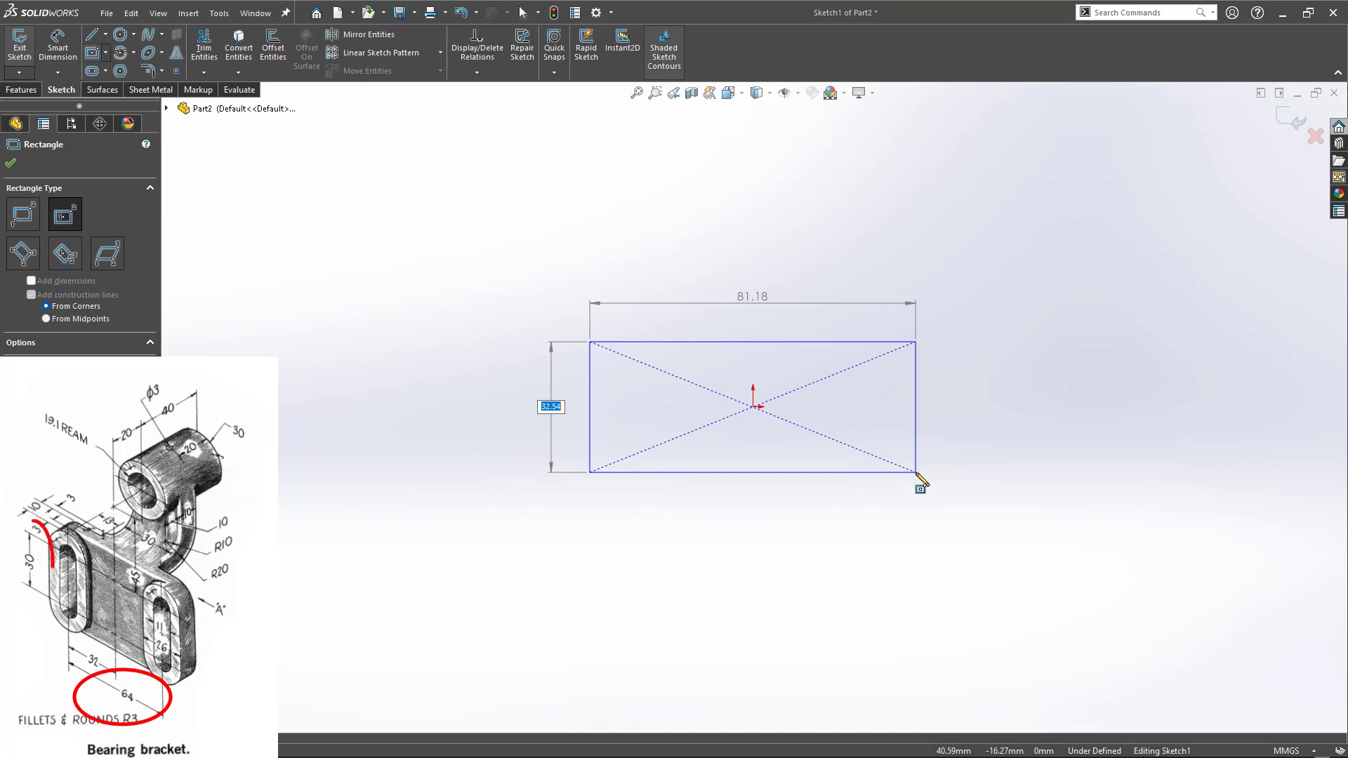
{"action": "type", "text": "30"}
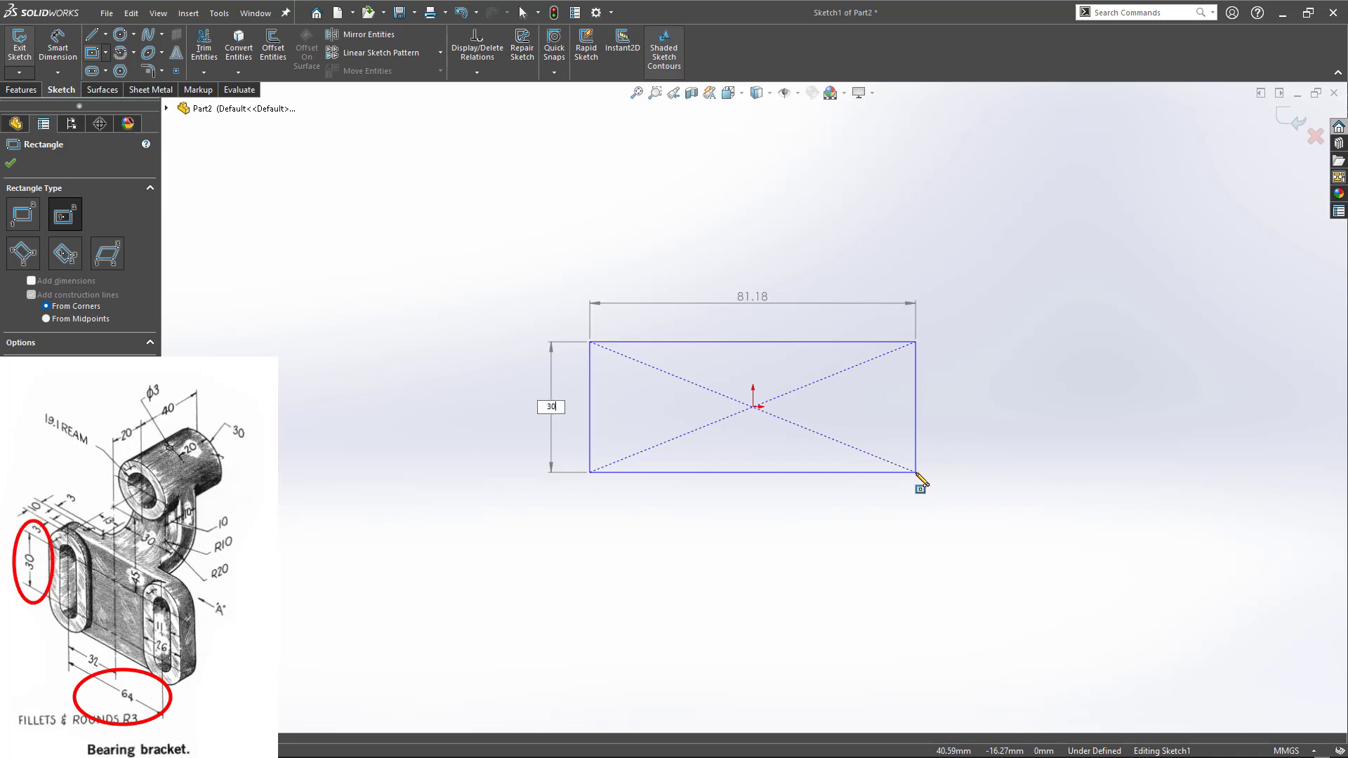
{"action": "key", "text": "Return"}
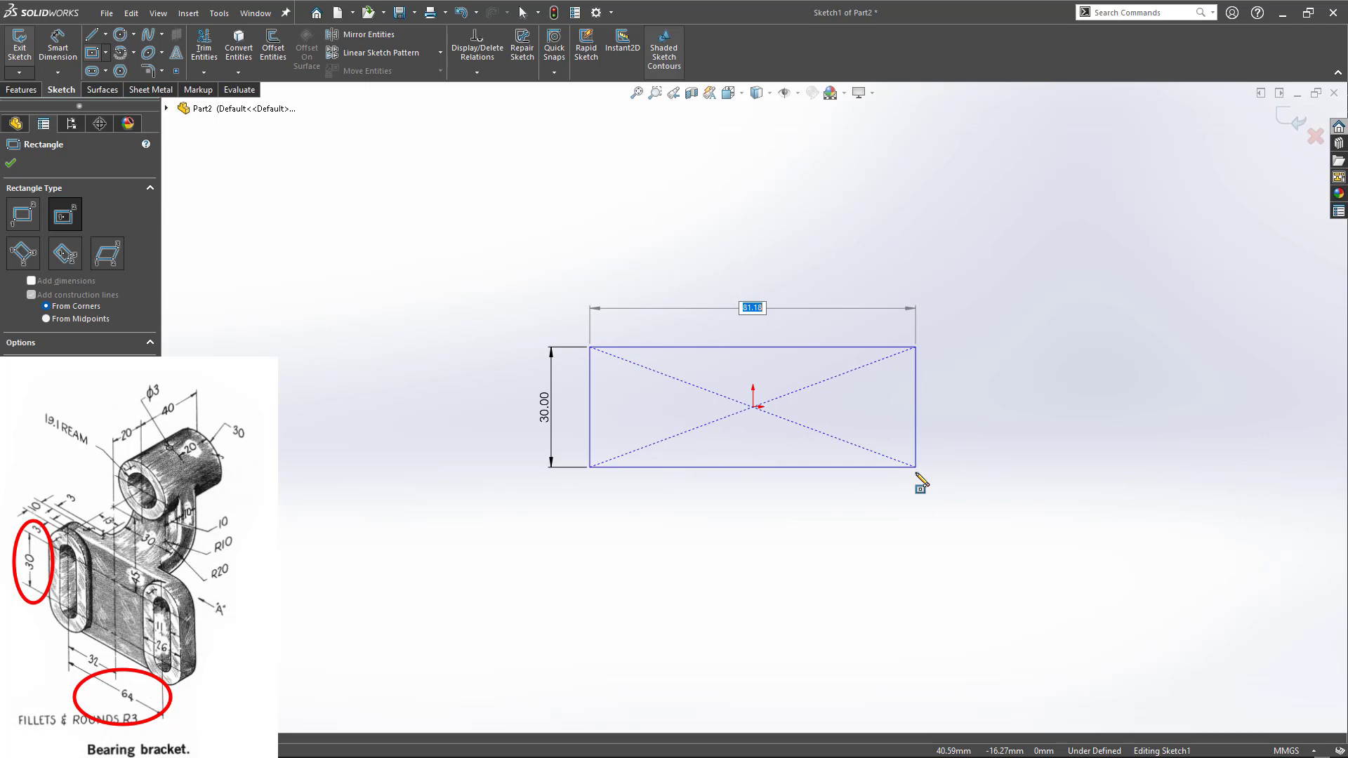
{"action": "type", "text": "64"}
{"action": "key", "text": "Return"}
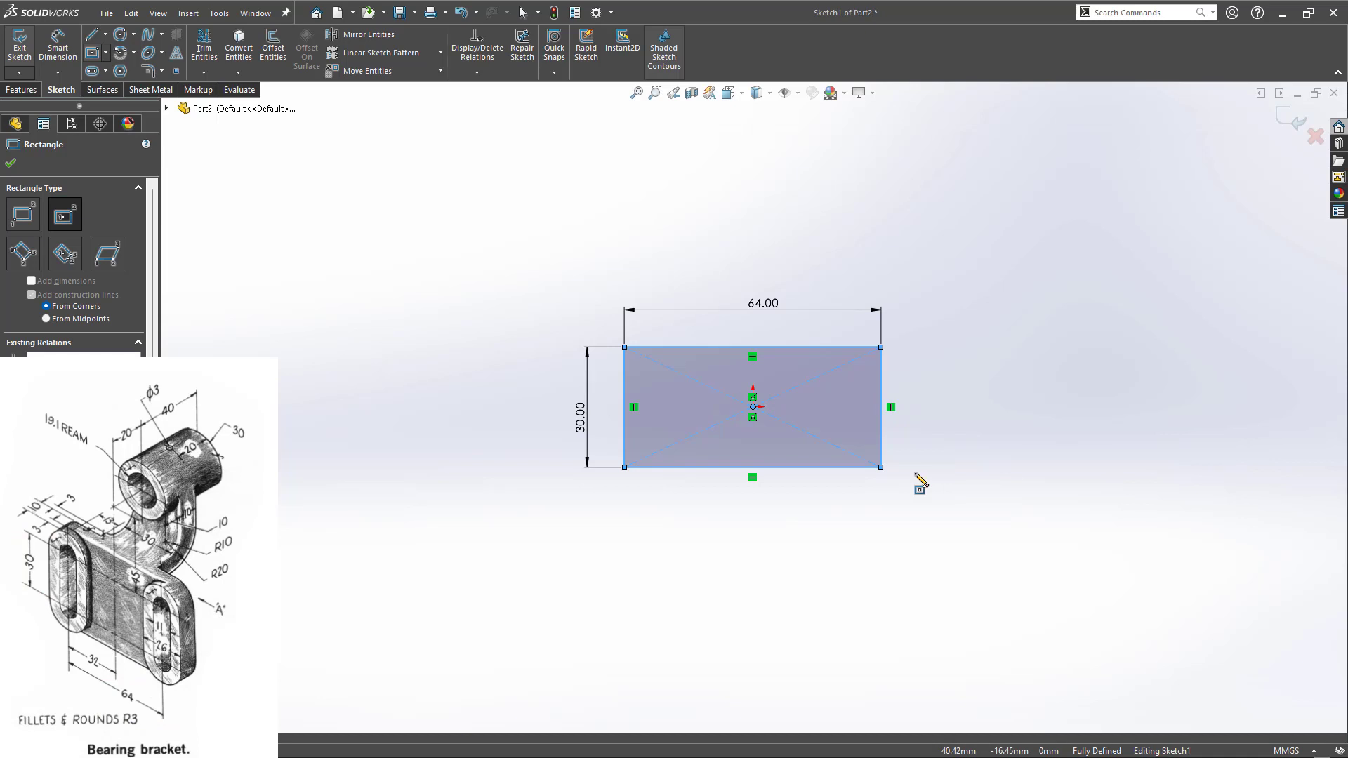
{"action": "key", "text": "Escape"}
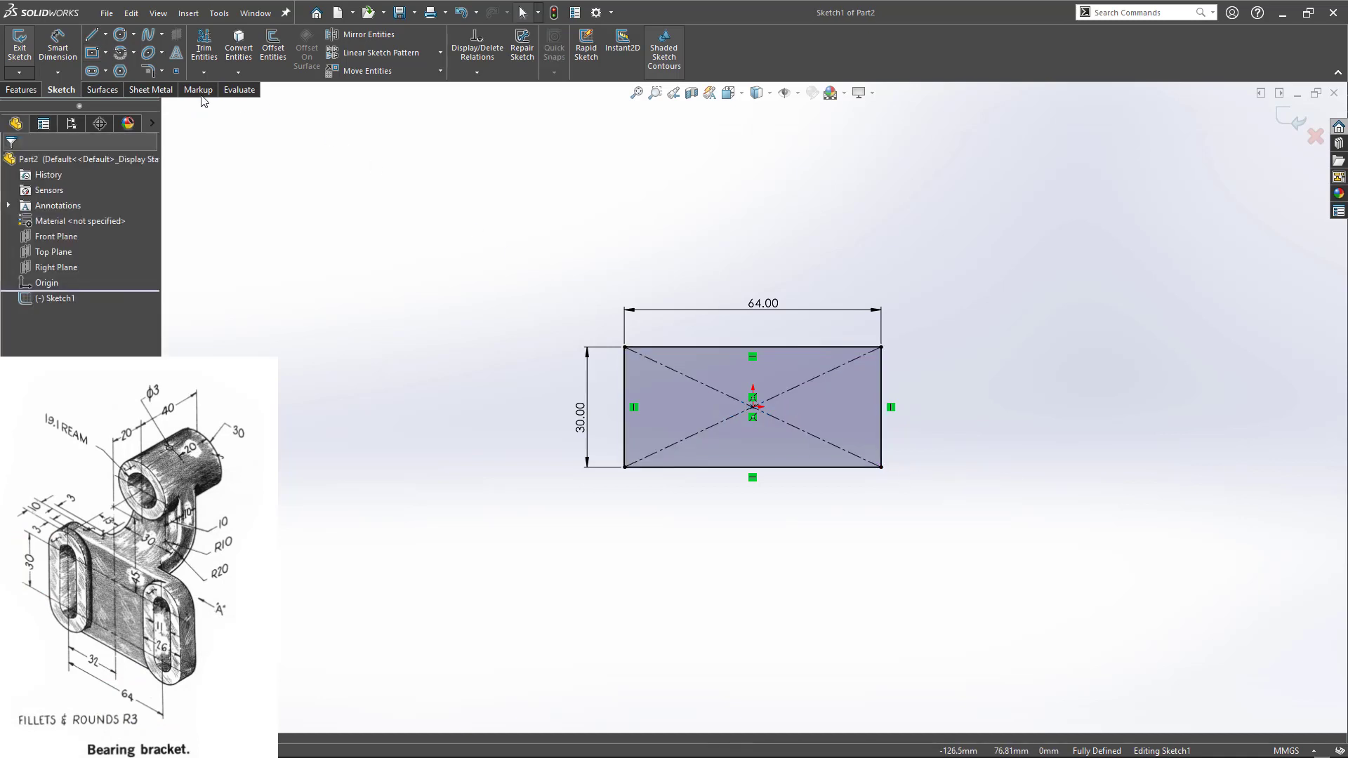
- Sketch 26 mm wide straight slots along the rectangle's right and left edges, using the rectangle's corners as slot centers
{"action": "left_click", "coordinate": [105, 71]}
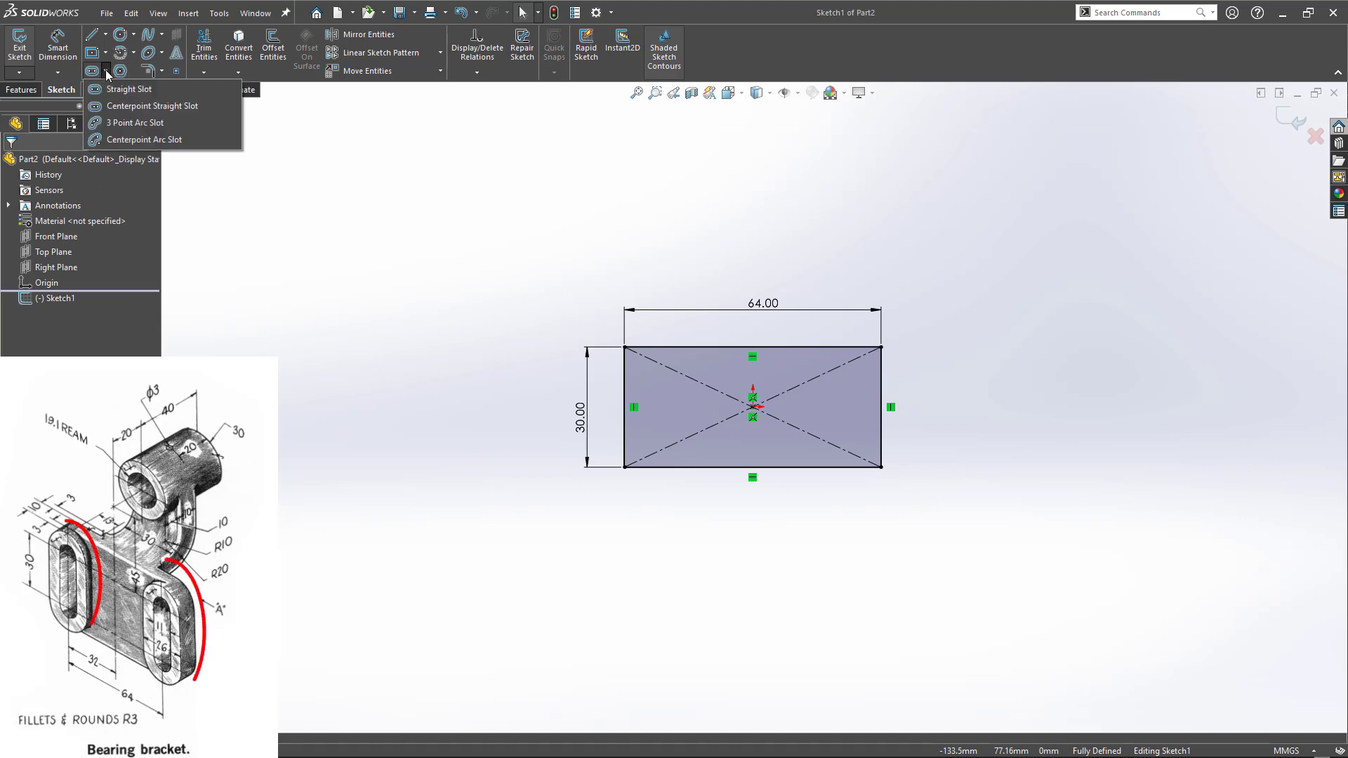
{"action": "left_click", "coordinate": [119, 89]}
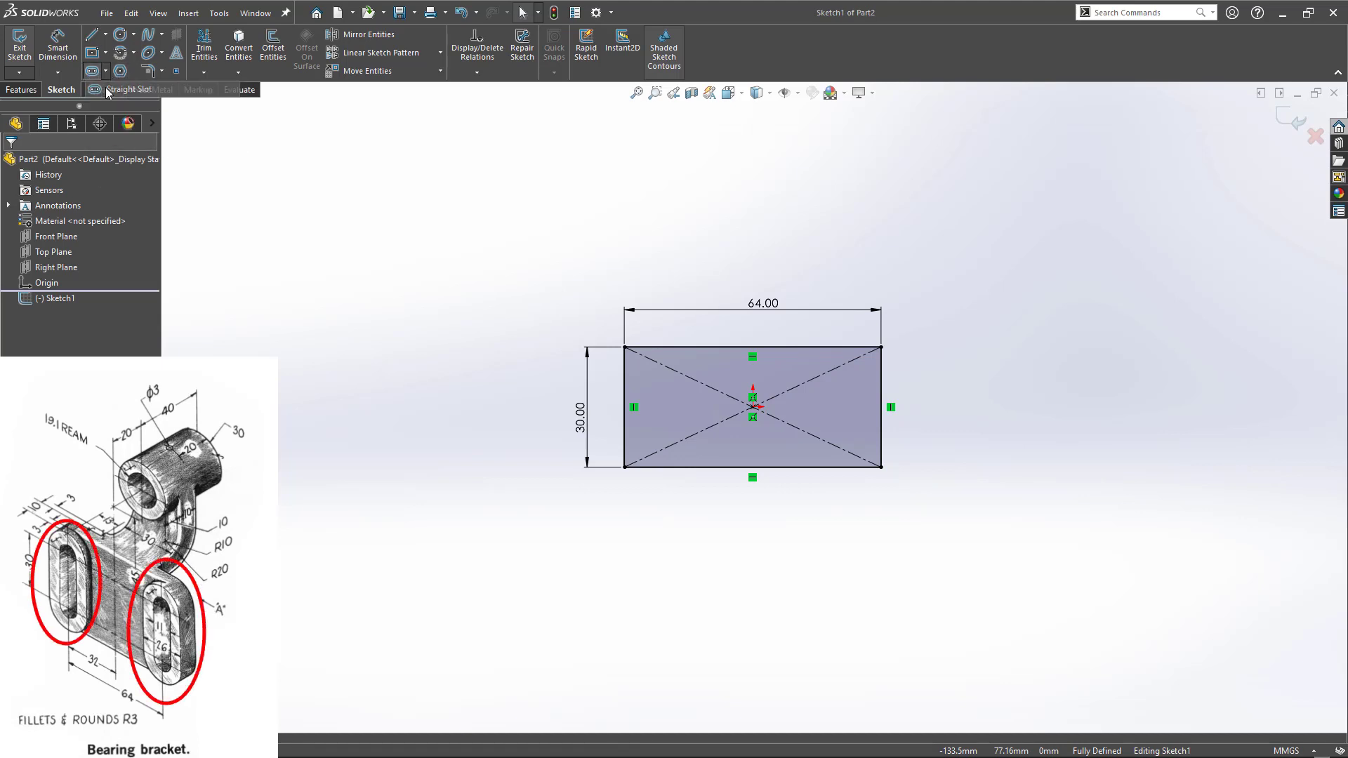
{"action": "left_click", "coordinate": [881, 347]}
{"action": "left_click", "coordinate": [881, 467]}
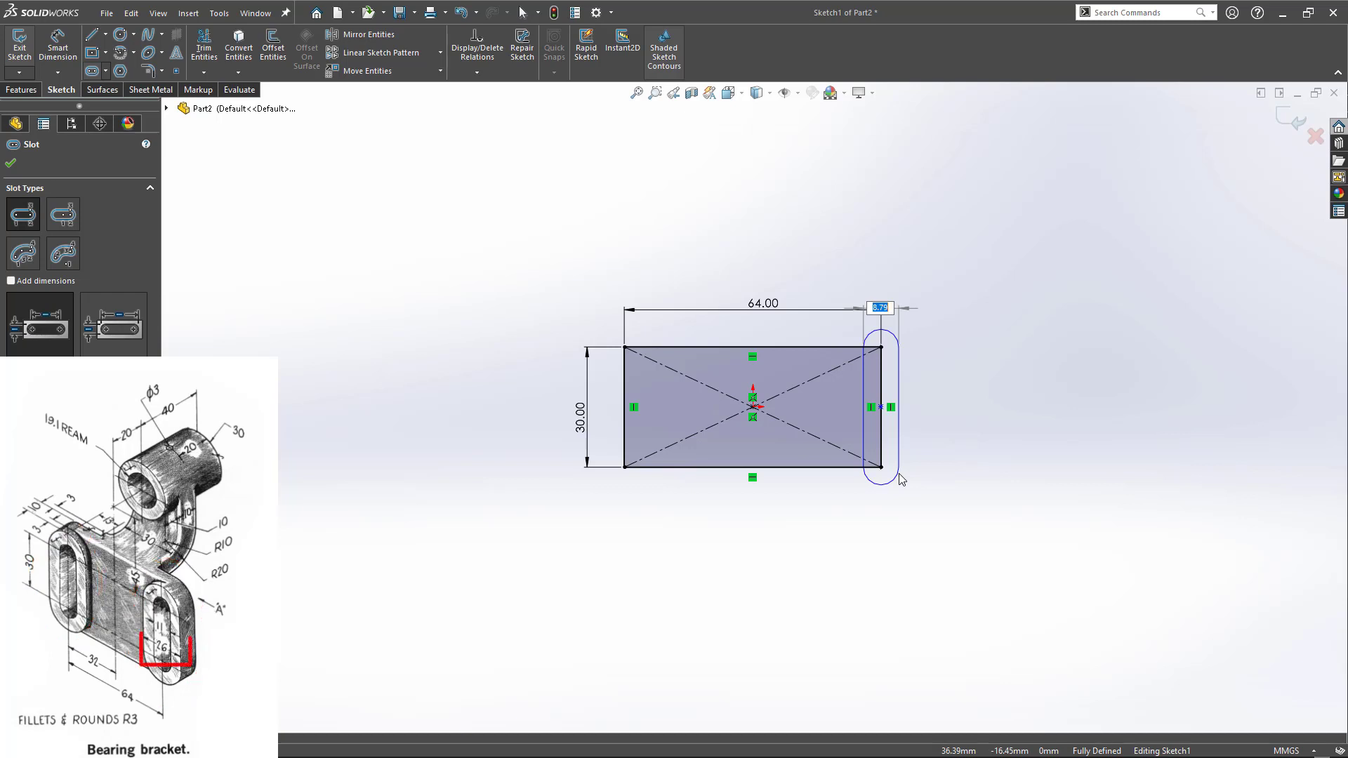
{"action": "type", "text": "26"}
{"action": "key", "text": "Return"}
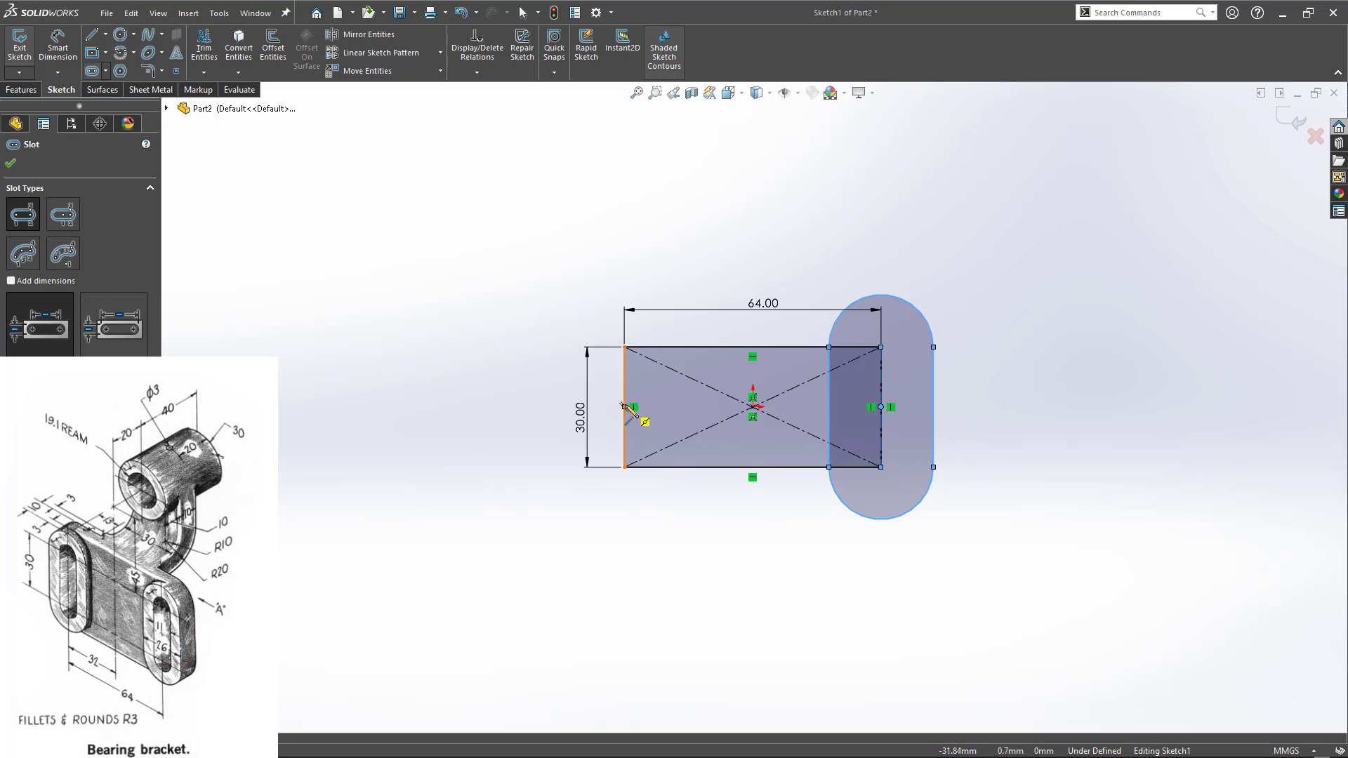
{"action": "left_click", "coordinate": [624, 467]}
{"action": "left_click", "coordinate": [624, 346]}
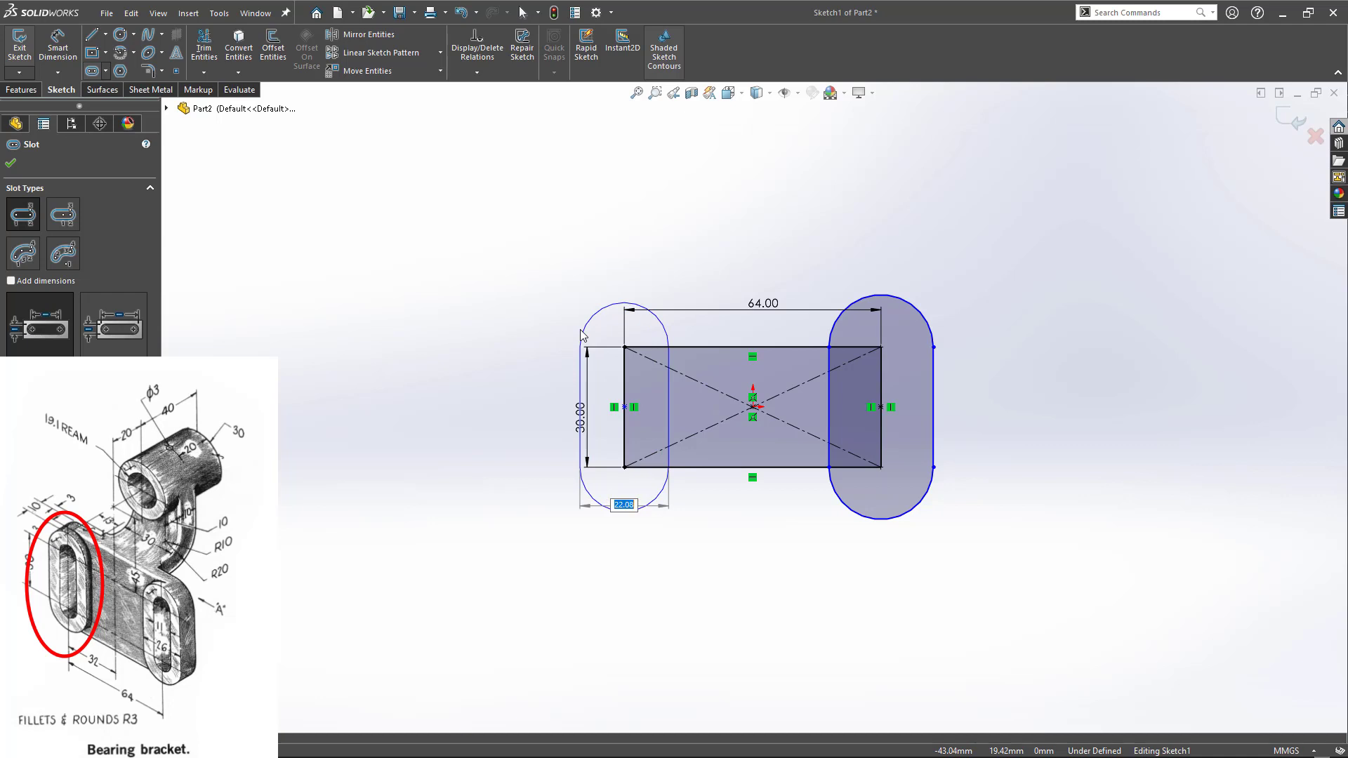
{"action": "type", "text": "26"}
{"action": "key", "text": "Return"}
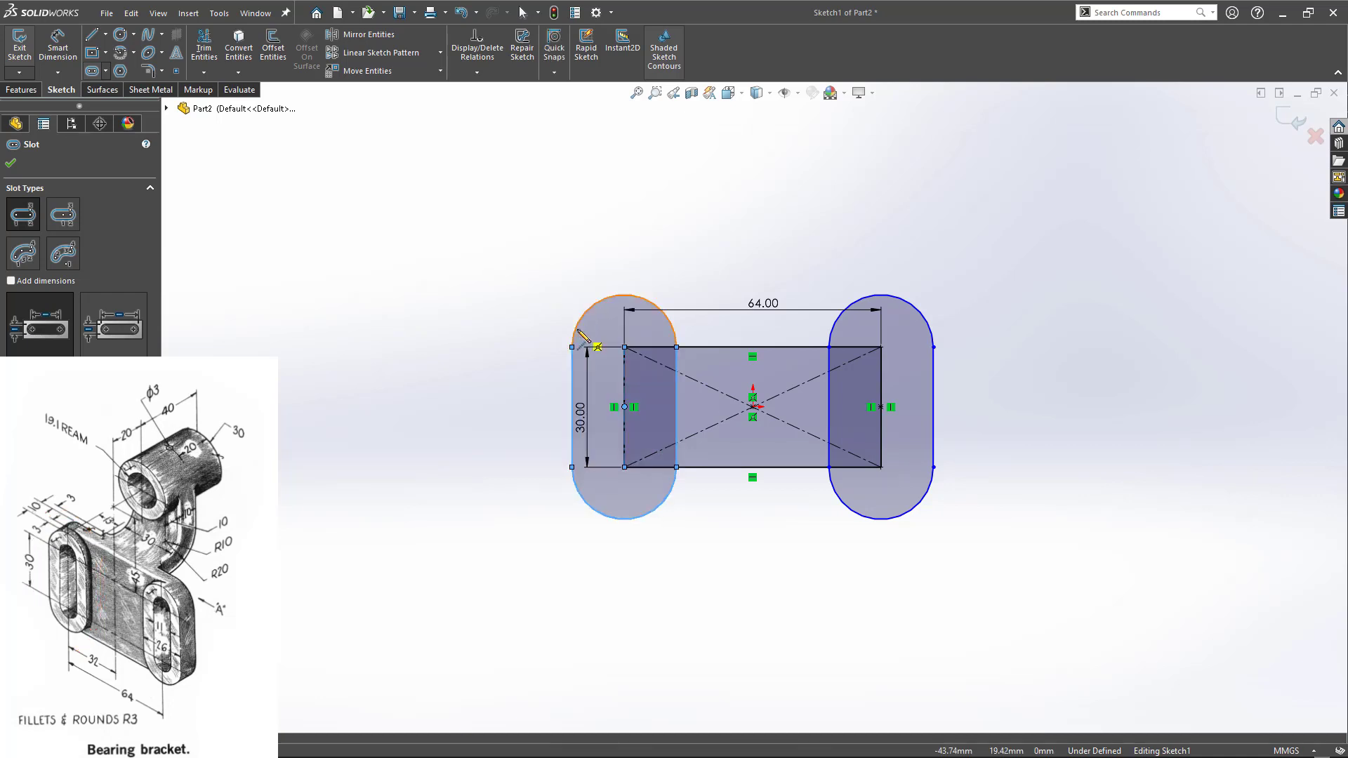
- Sketch 11 mm wide straight slots inside both outer slots, centered on the rectangle's right and left edges
{"action": "left_click", "coordinate": [881, 467]}
{"action": "left_click", "coordinate": [881, 346]}
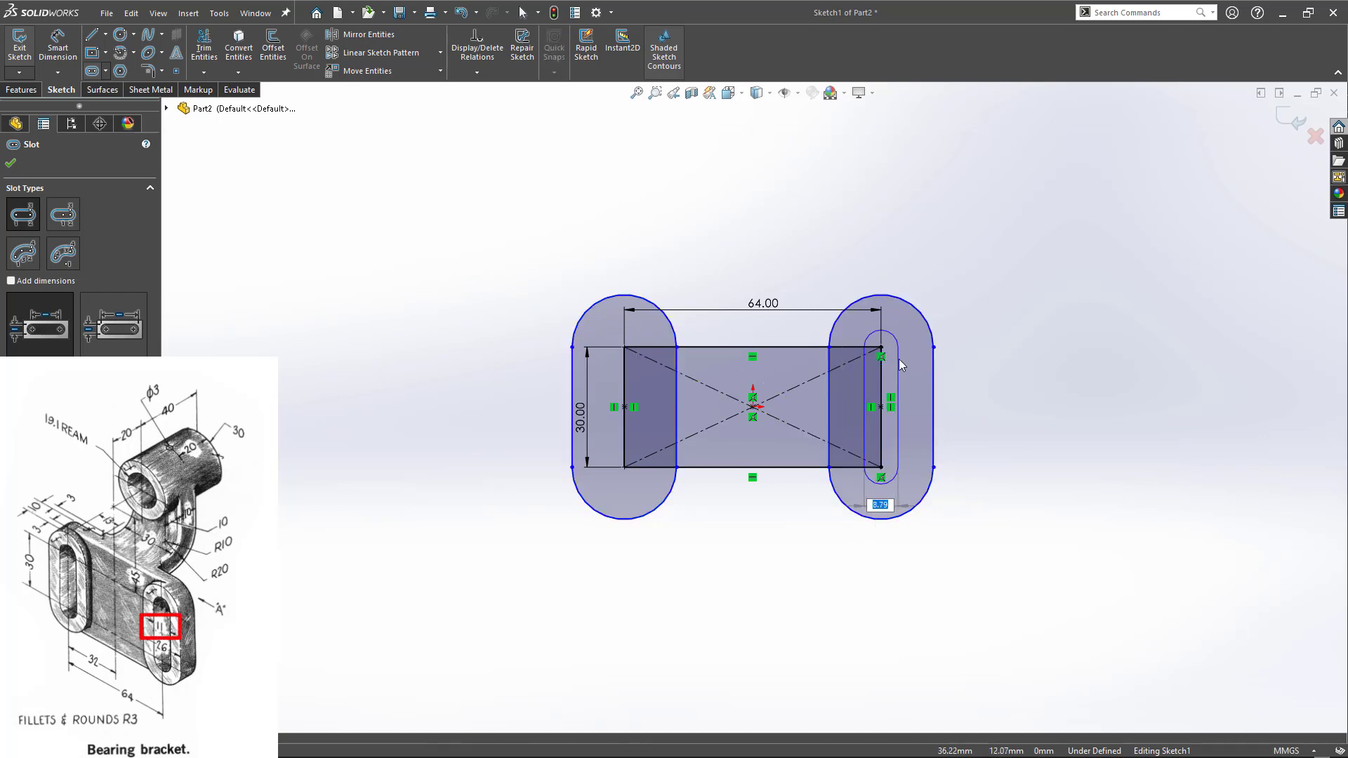
{"action": "type", "text": "11"}
{"action": "key", "text": "Return"}
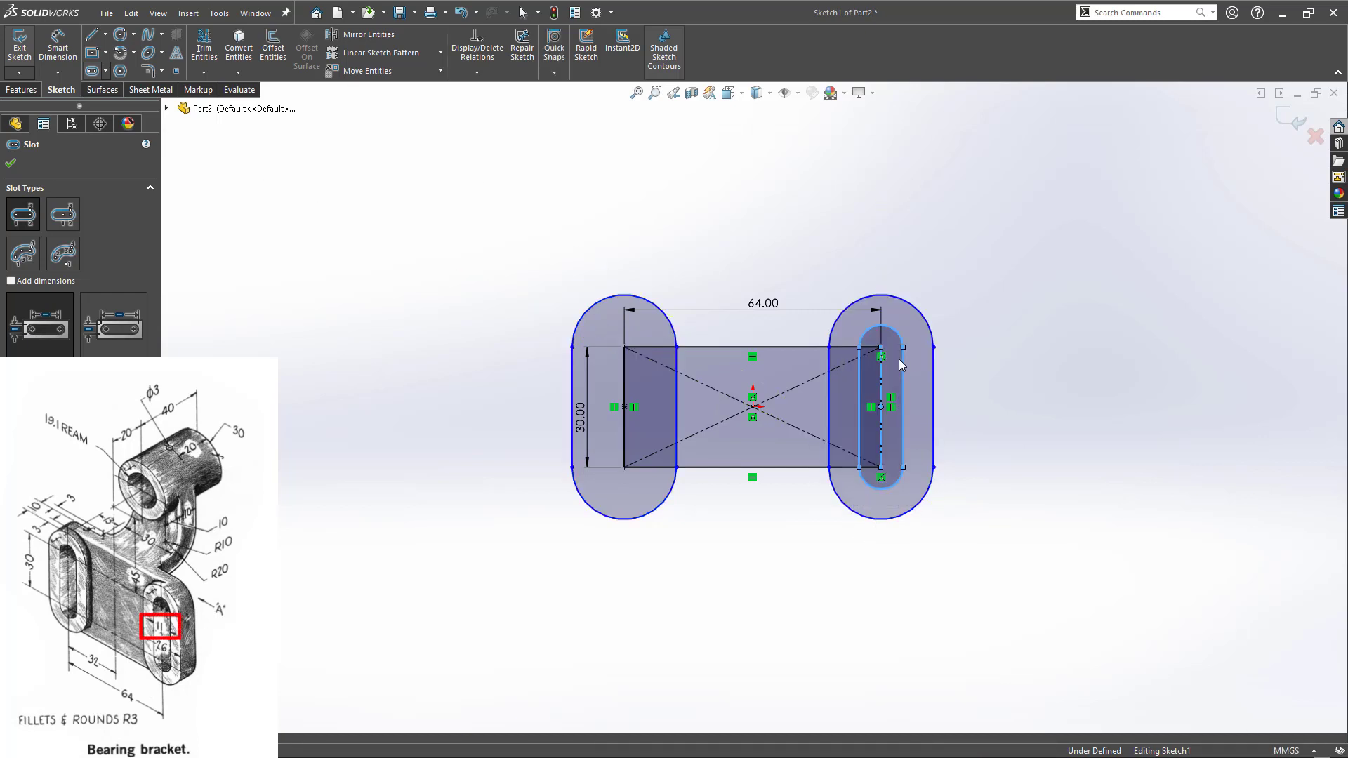
{"action": "left_click", "coordinate": [624, 467]}
{"action": "left_click", "coordinate": [624, 347]}
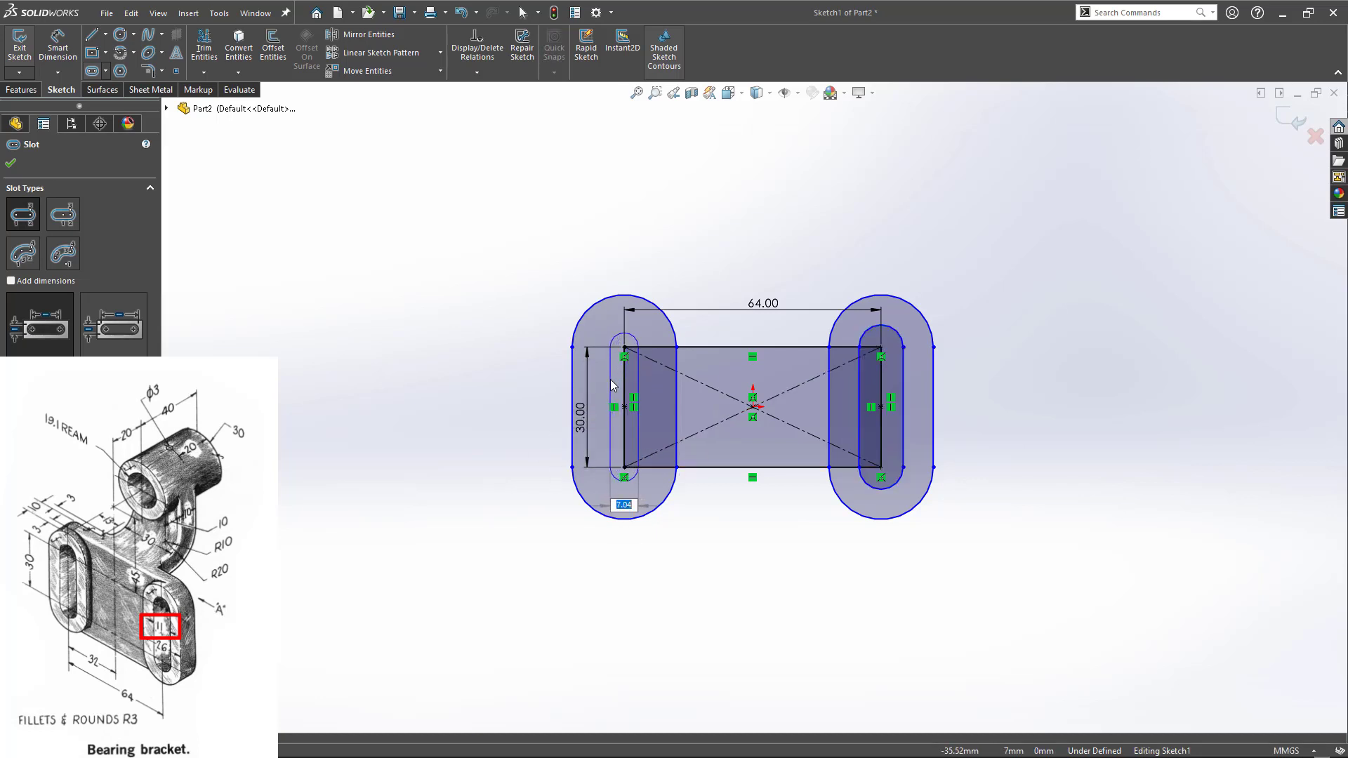
{"action": "type", "text": "11"}
{"action": "key", "text": "Return"}
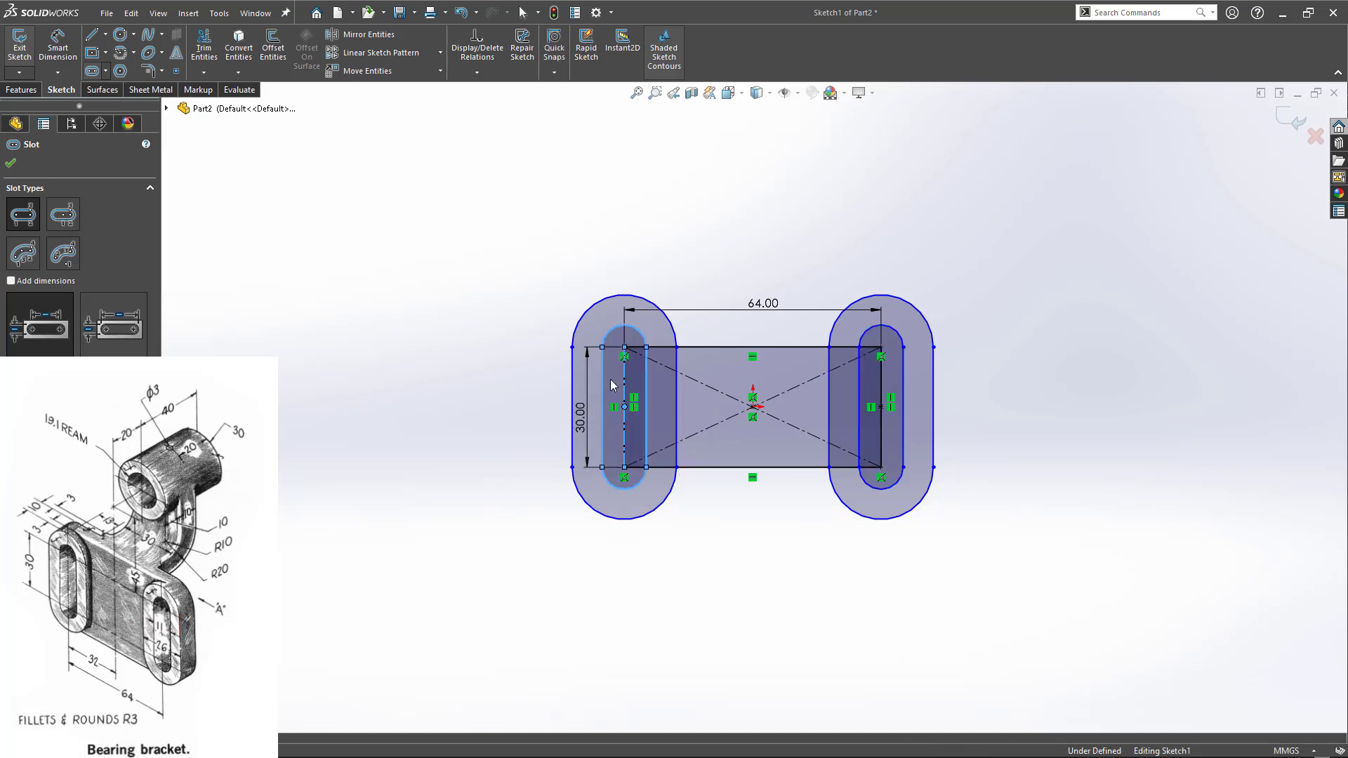
{"action": "key", "text": "Escape"}
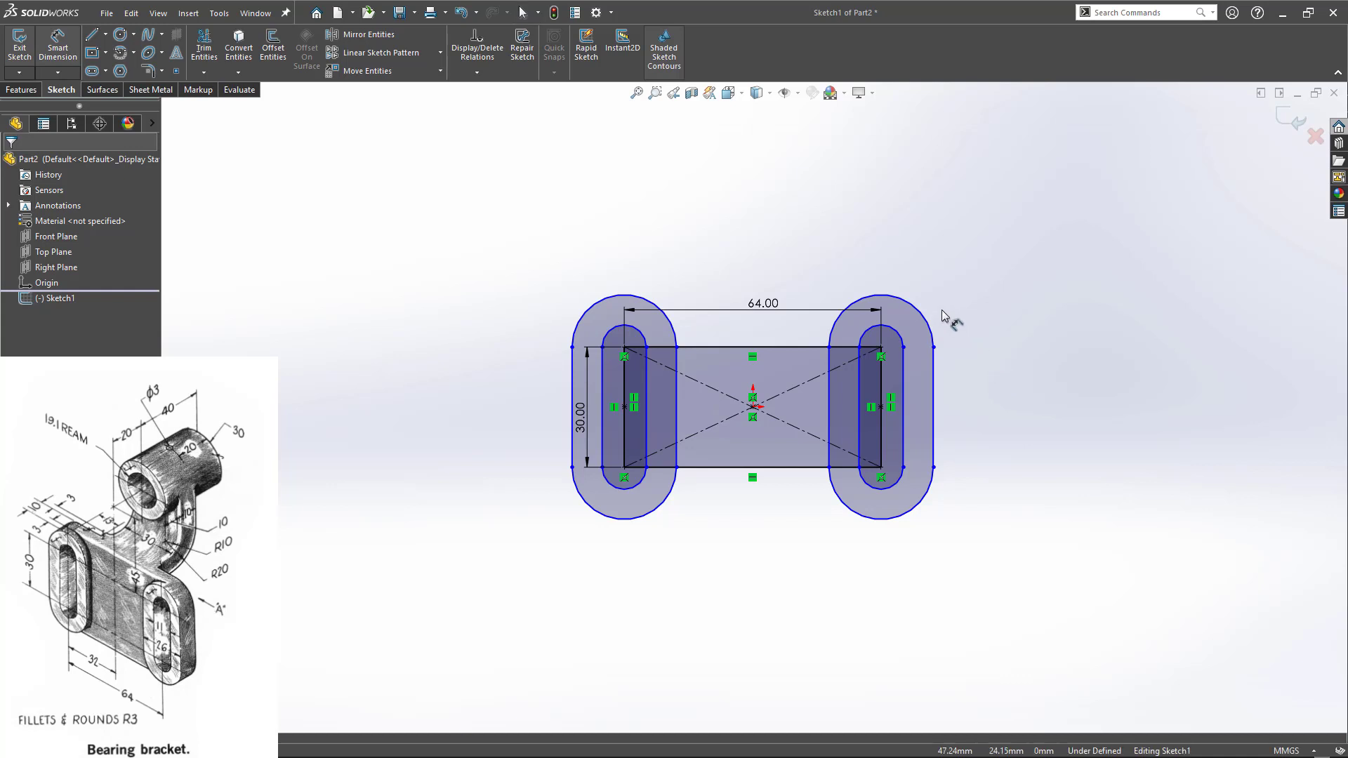
- Dimension the widths of the outer and inner slots on the rectangle's right edge with Smart Dimension
{"action": "left_click", "coordinate": [932, 368]}
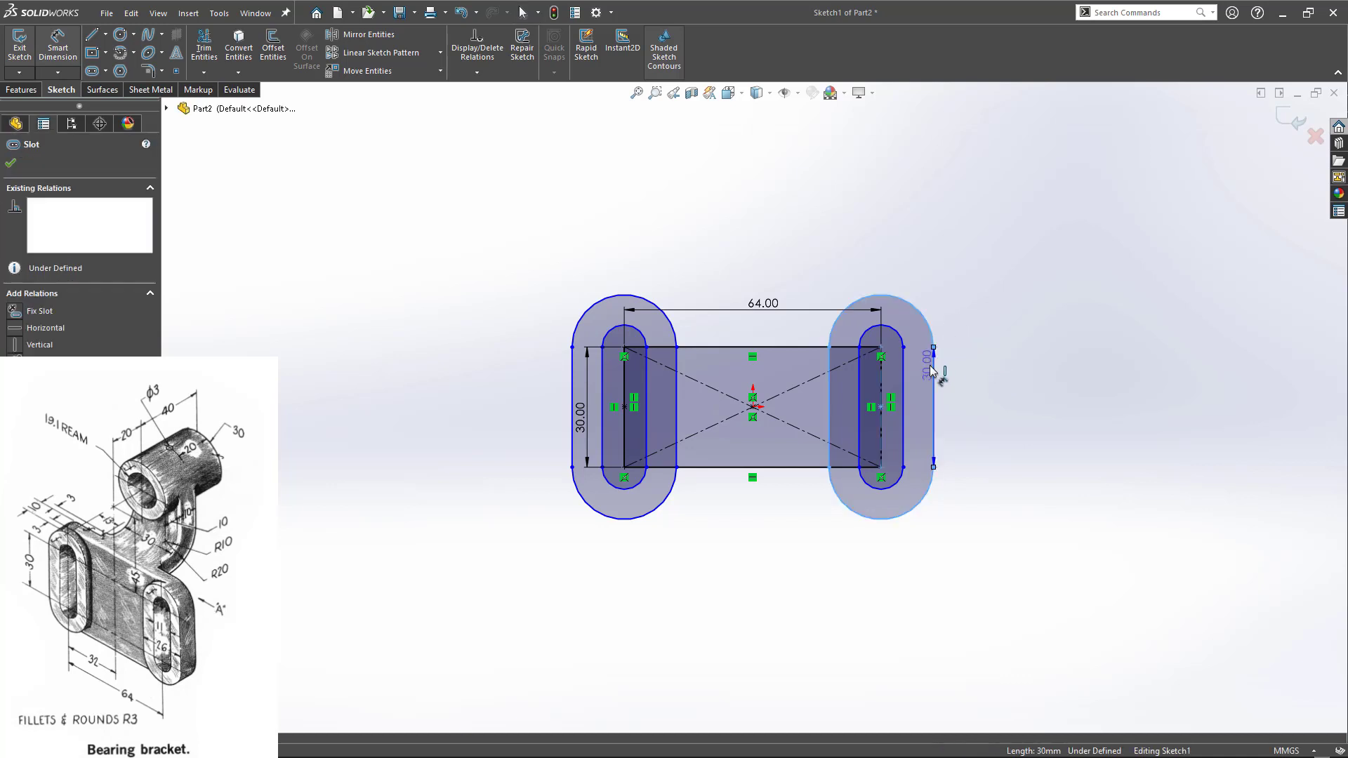
{"action": "left_click", "coordinate": [829, 407]}
{"action": "left_click", "coordinate": [892, 217]}
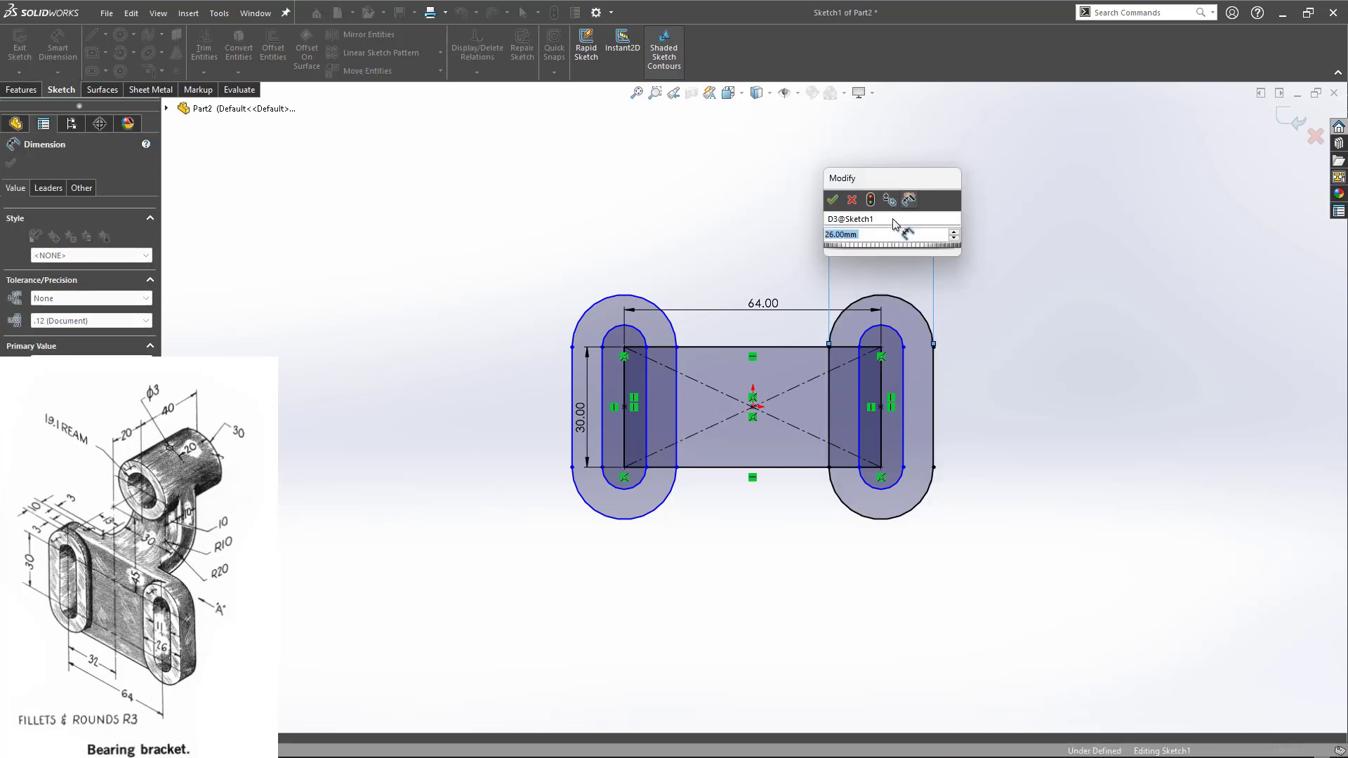
{"action": "left_click", "coordinate": [832, 201]}
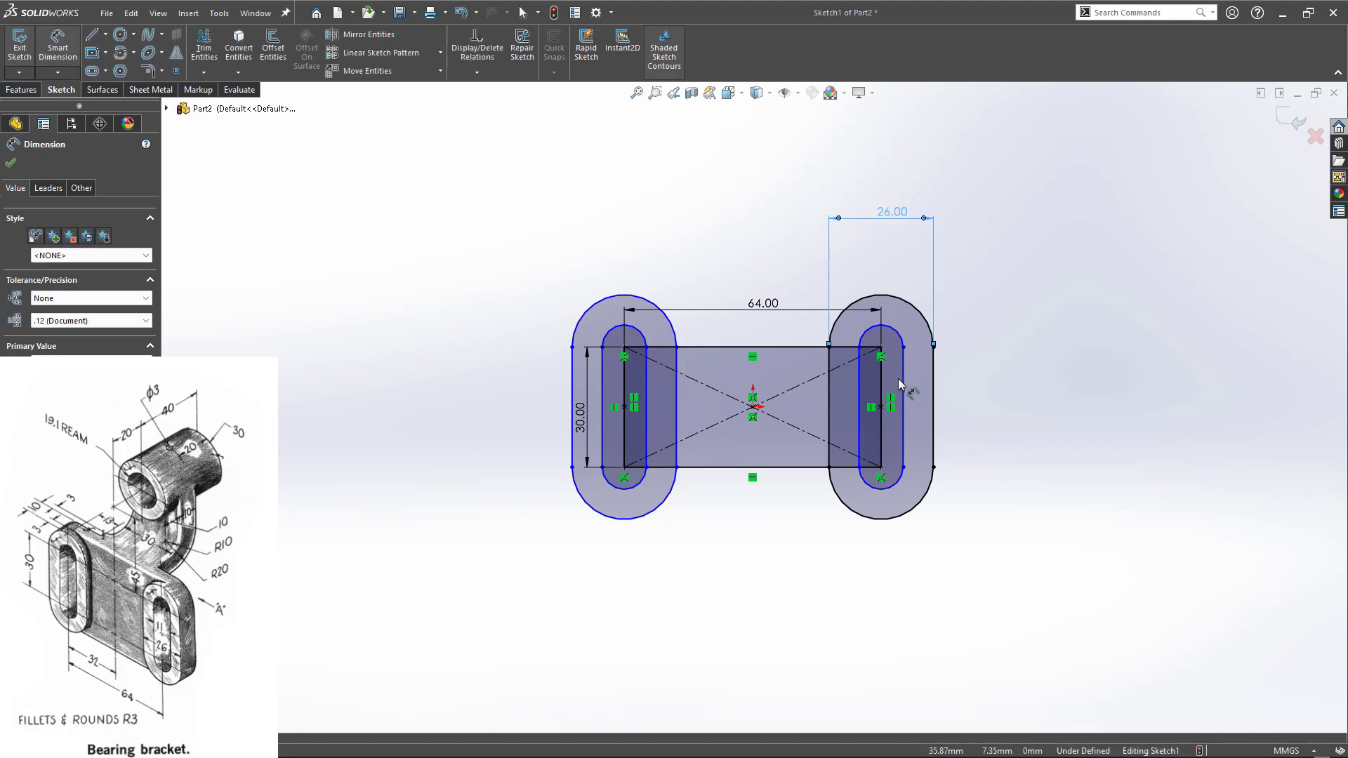
{"action": "left_click", "coordinate": [860, 389]}
{"action": "left_click", "coordinate": [903, 392]}
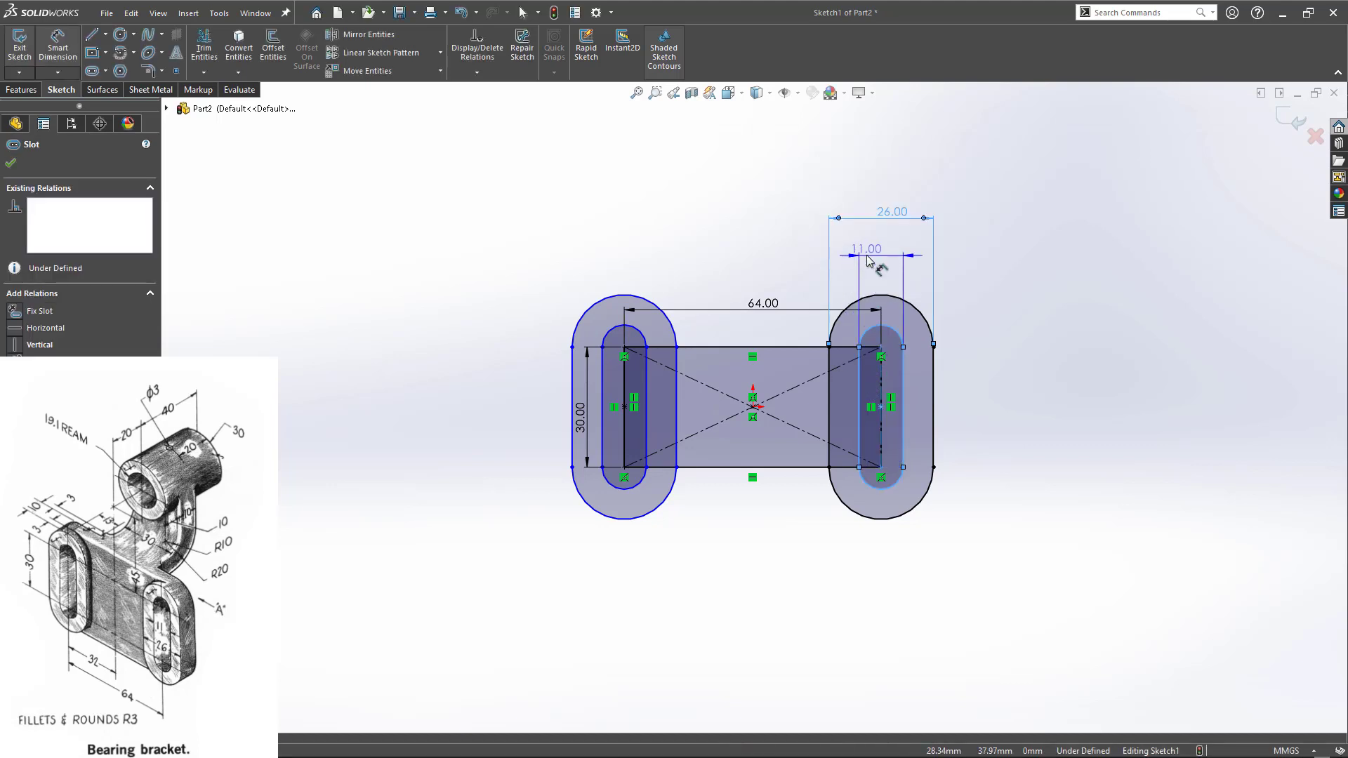
{"action": "left_click", "coordinate": [879, 256]}
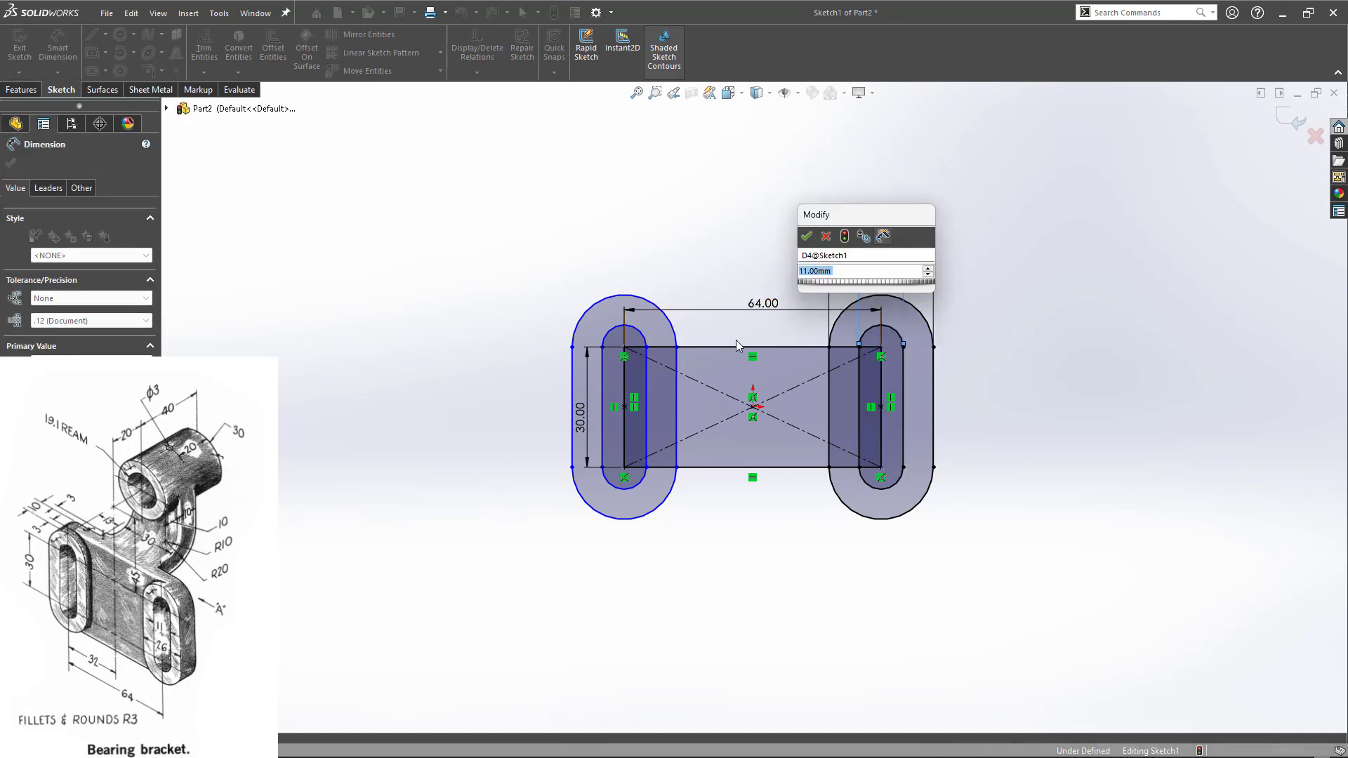
{"action": "left_click", "coordinate": [806, 235]}
- Dimension the widths of the outer and inner slots on the rectangle's left edge
{"action": "left_click", "coordinate": [678, 377]}
{"action": "left_click", "coordinate": [572, 377]}
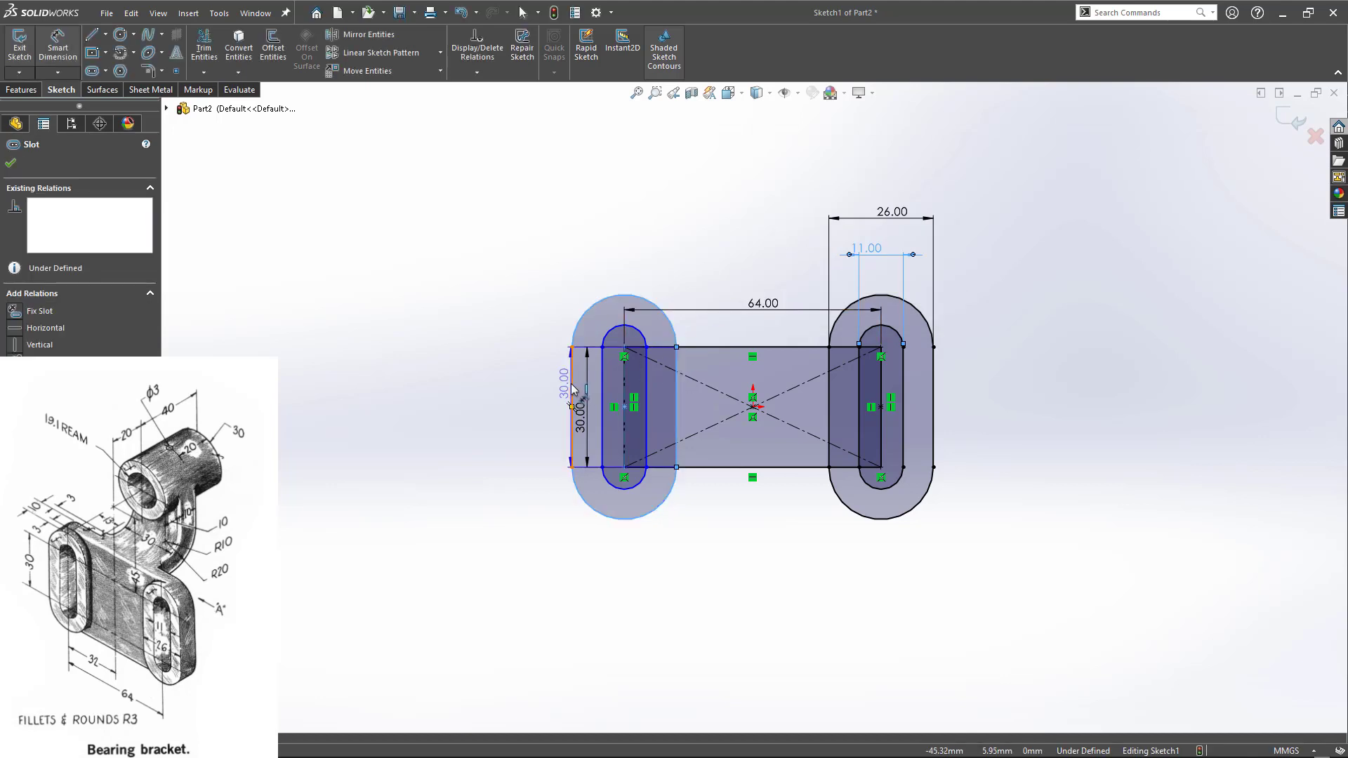
{"action": "left_click", "coordinate": [625, 205]}
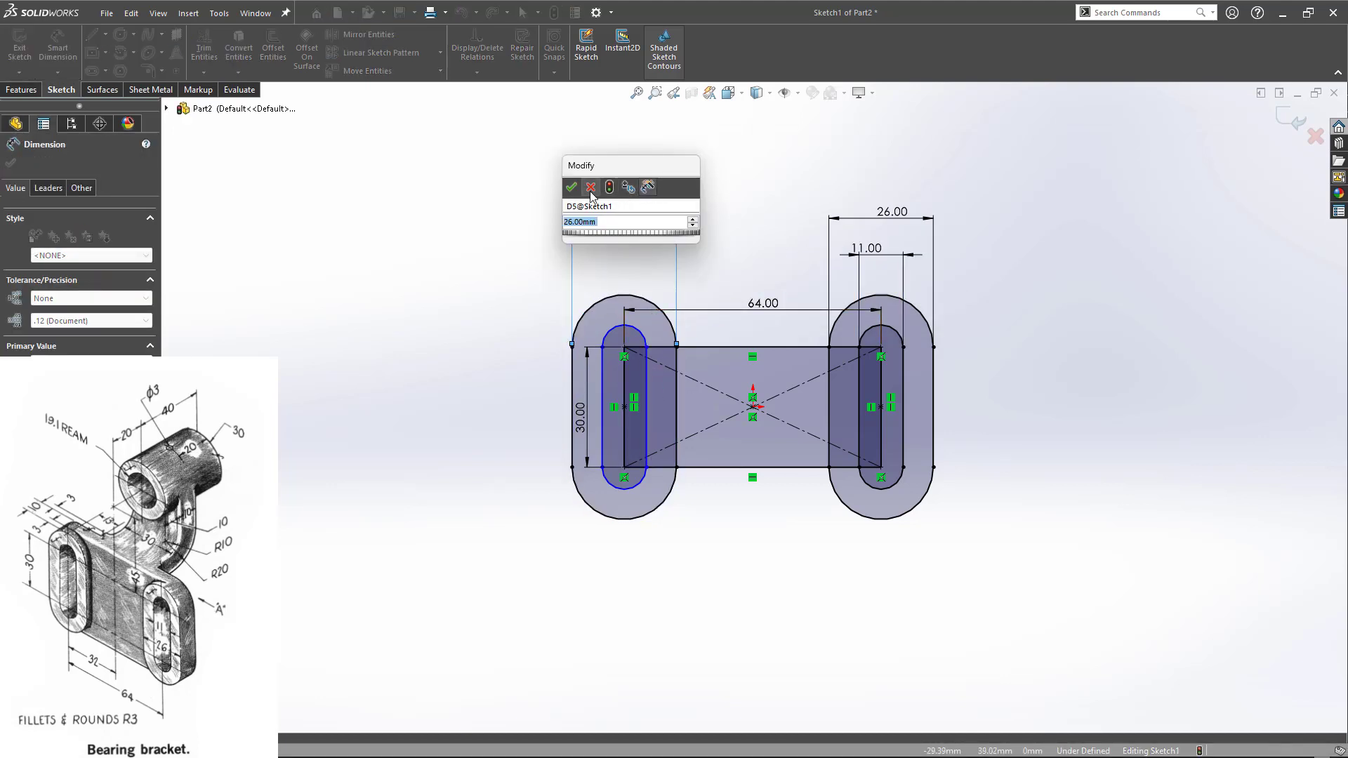
{"action": "left_click", "coordinate": [571, 186]}
{"action": "left_click", "coordinate": [647, 399]}
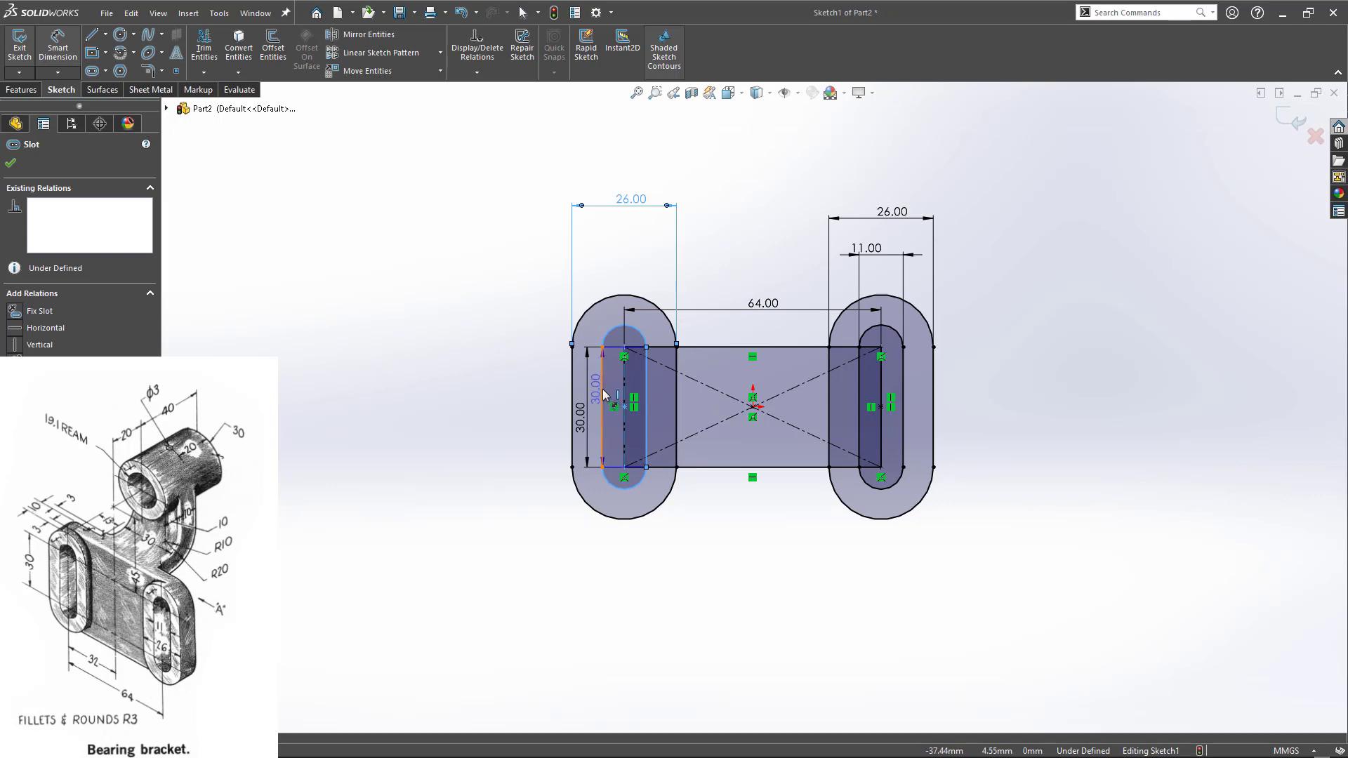
{"action": "left_click", "coordinate": [602, 403]}
{"action": "left_click", "coordinate": [627, 255]}
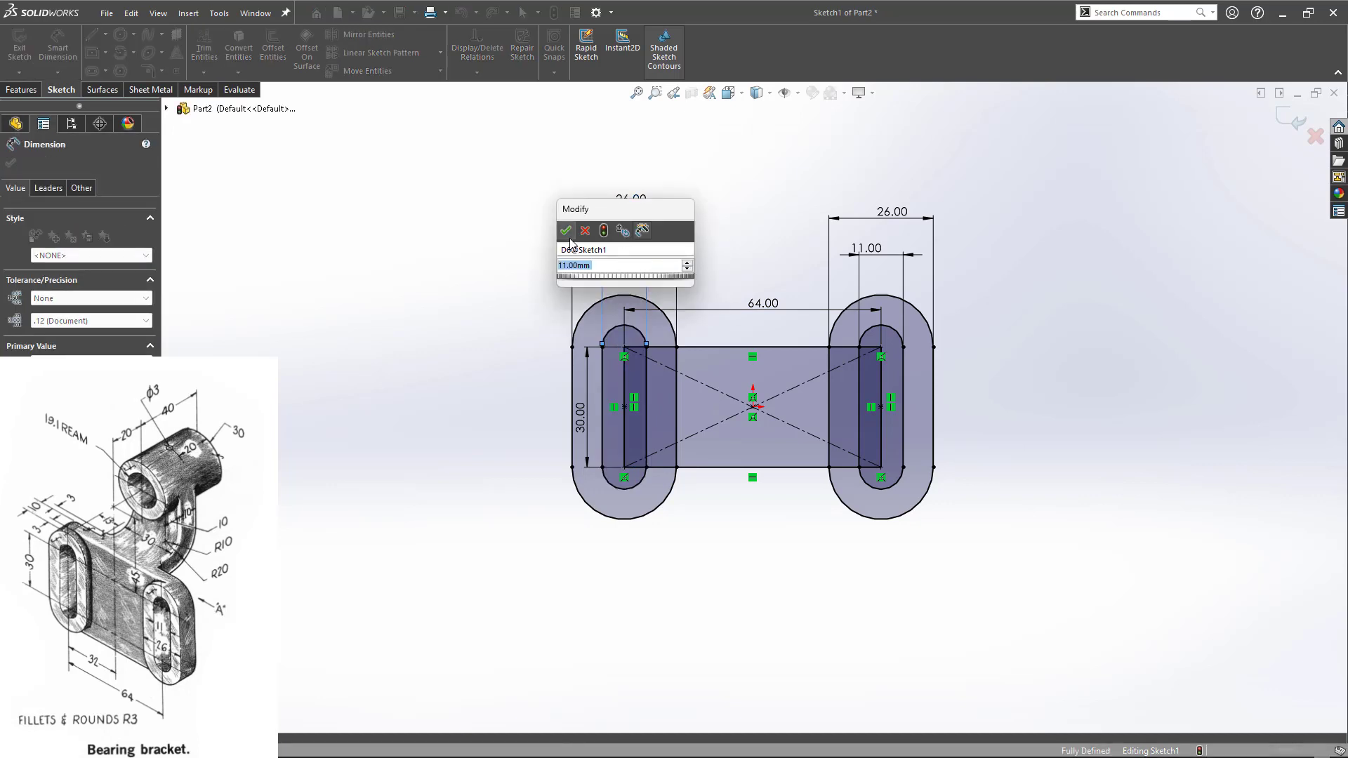
{"action": "left_click", "coordinate": [570, 235]}
{"action": "left_click", "coordinate": [447, 497]}
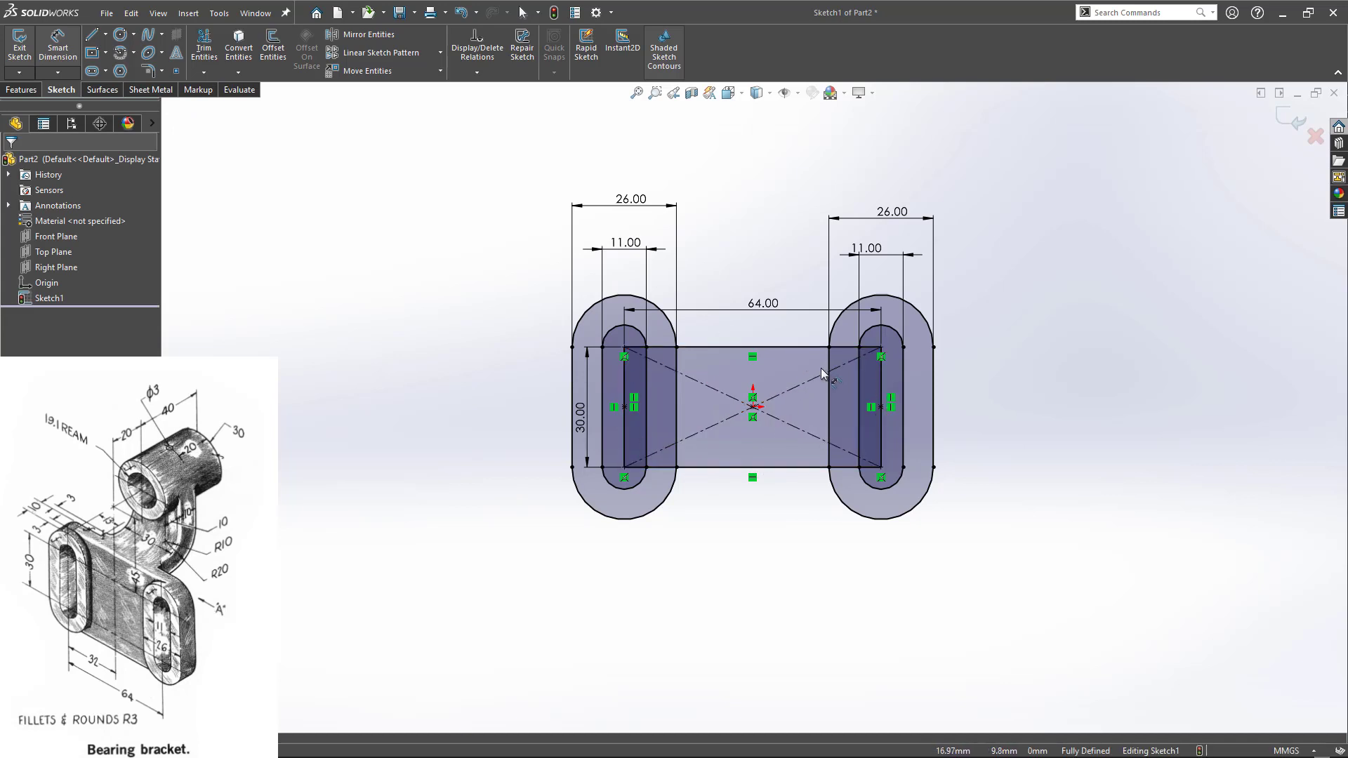
- Draw a horizontal line joining the topmost arc points of the two outer slots, without the over-defining automatic relations
{"action": "key", "text": "l"}
{"action": "left_click", "coordinate": [623, 294]}
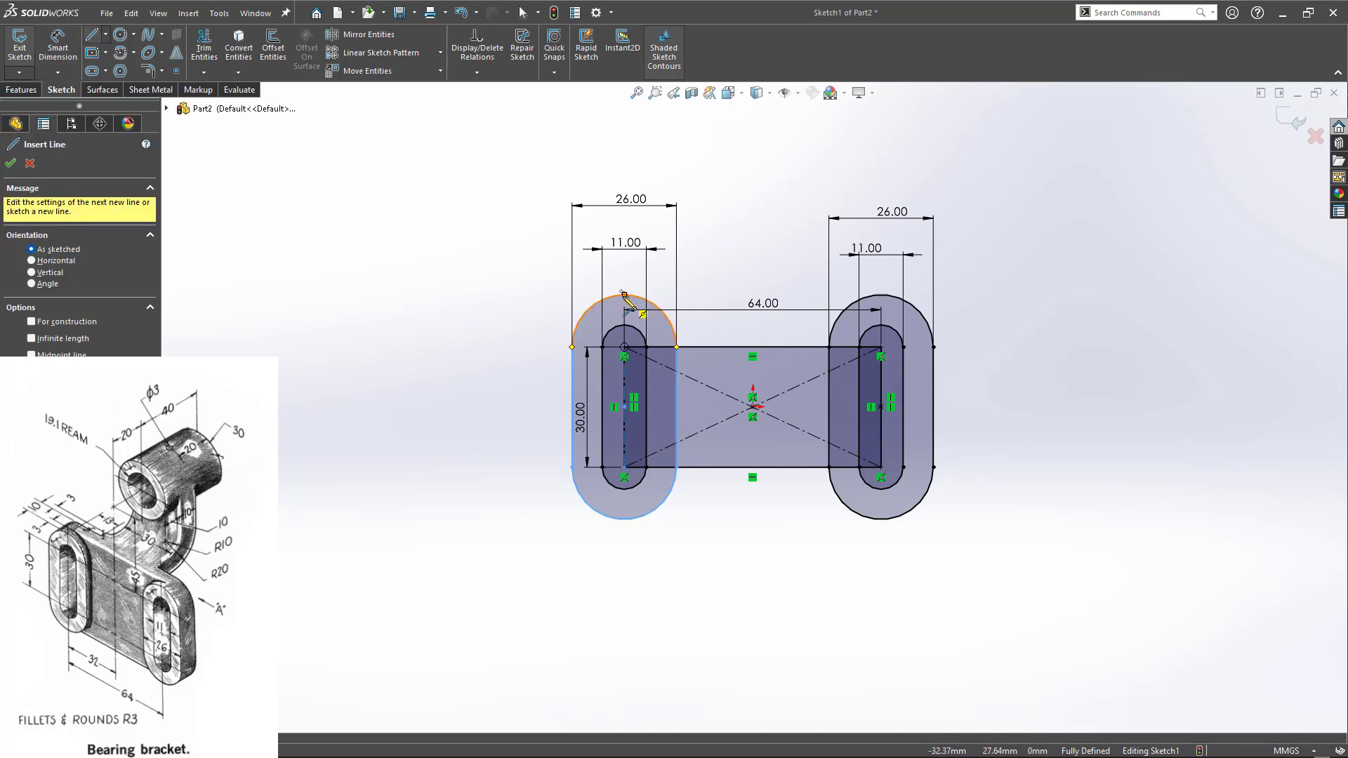
{"action": "left_click", "coordinate": [881, 295]}
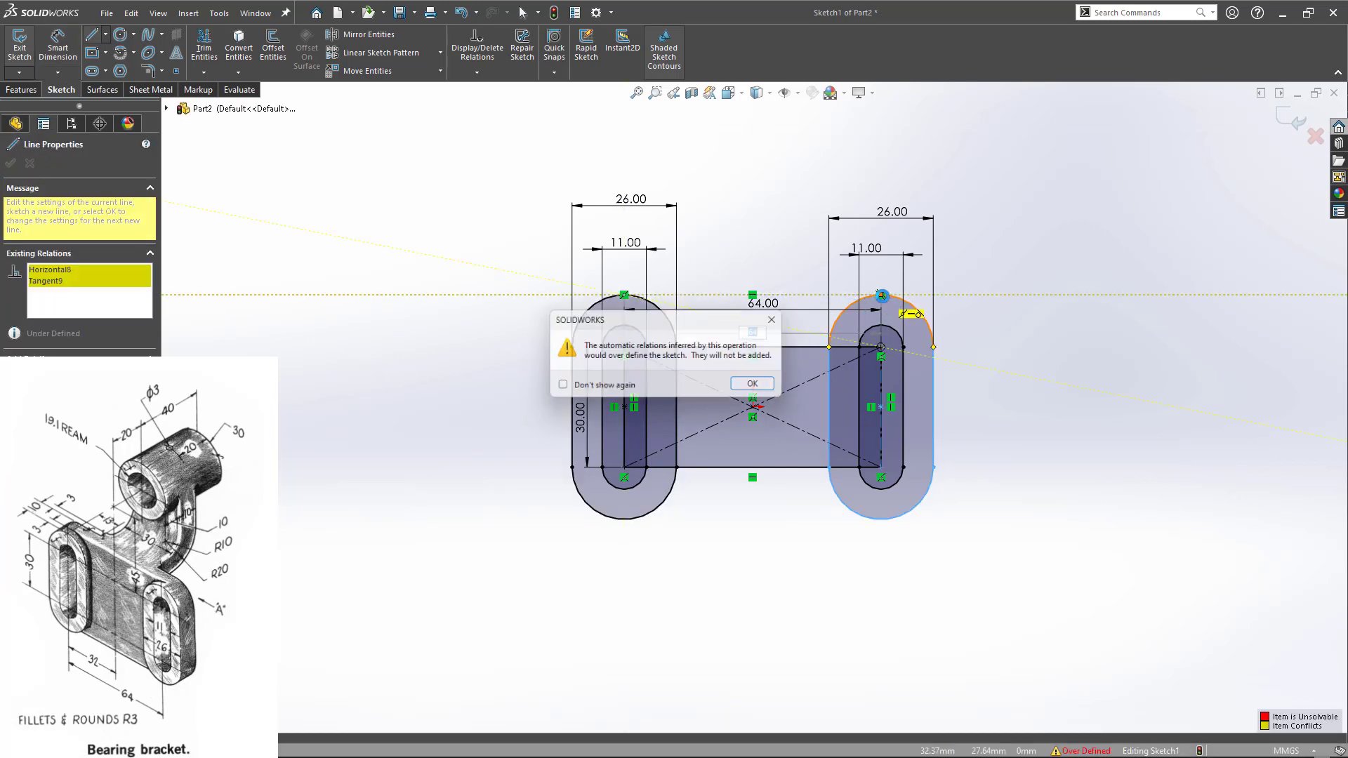
{"action": "left_click", "coordinate": [761, 387]}
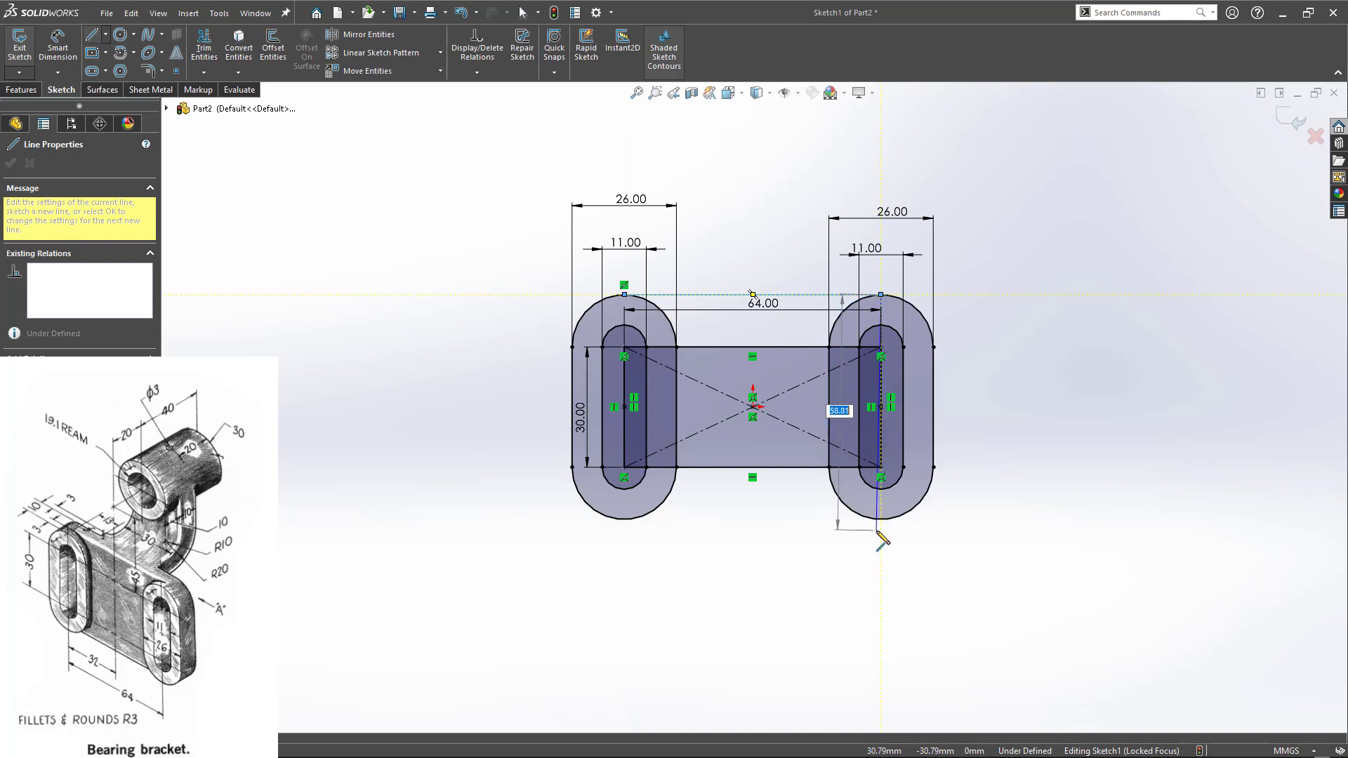
{"action": "key", "text": "Escape"}
- Draw a horizontal line joining the lowest arc points of the two outer slots, without the over-defining automatic relations
{"action": "key", "text": "l"}
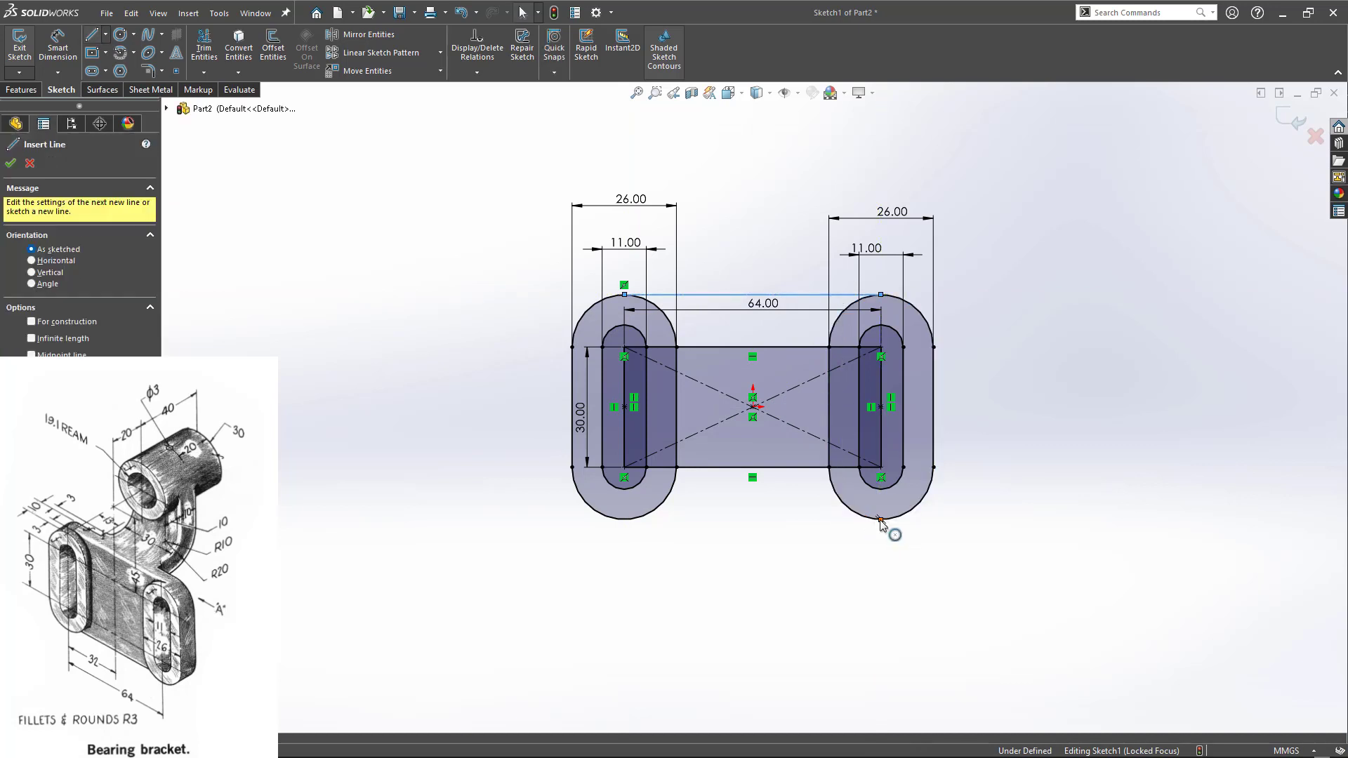
{"action": "left_click", "coordinate": [881, 520]}
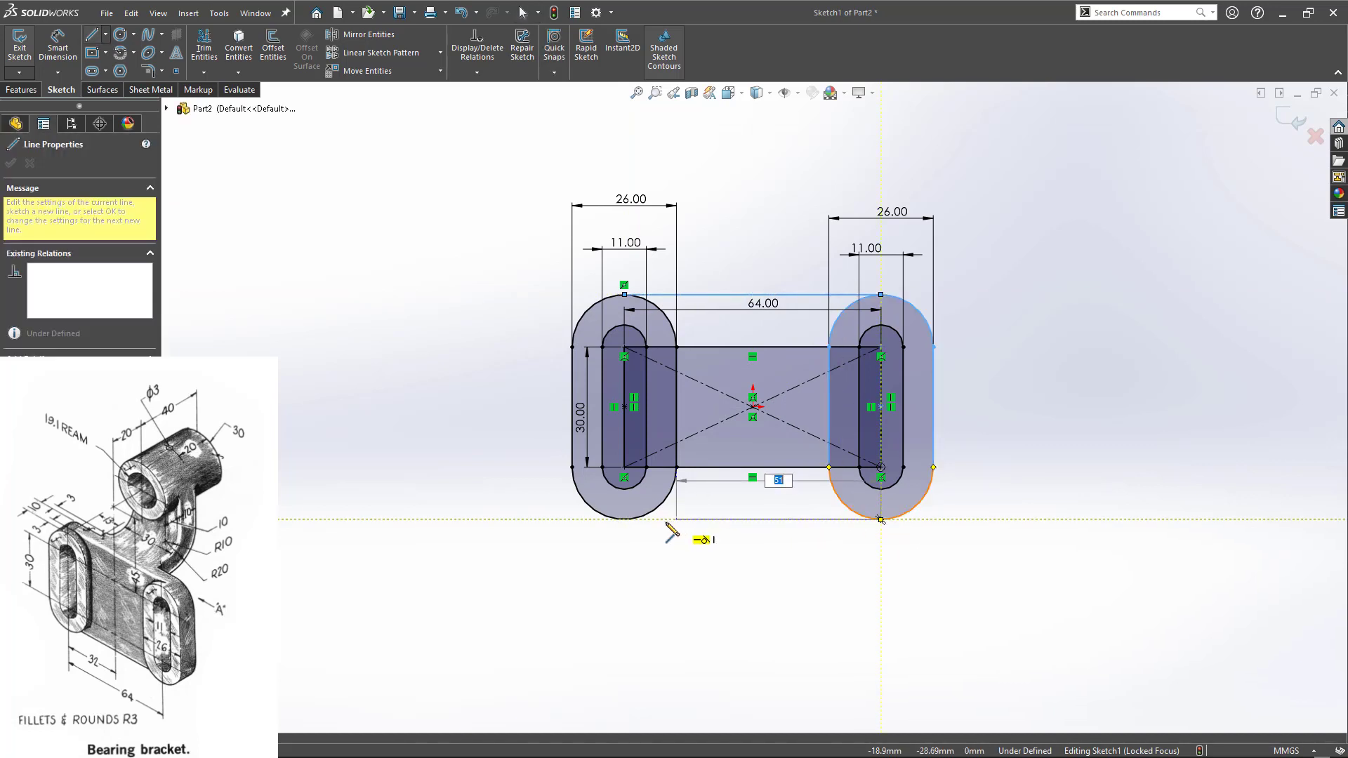
{"action": "left_click", "coordinate": [624, 519]}
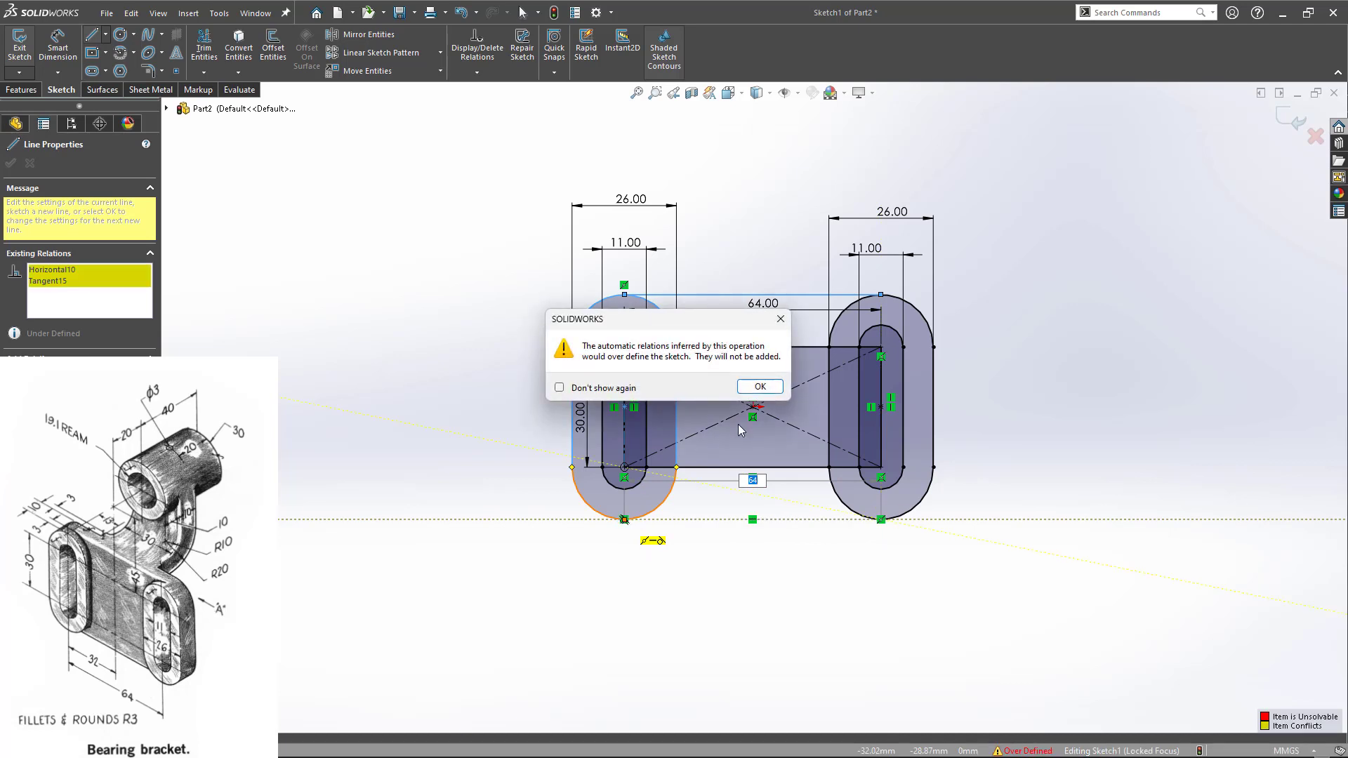
{"action": "left_click", "coordinate": [760, 386]}
{"action": "key", "text": "Escape"}
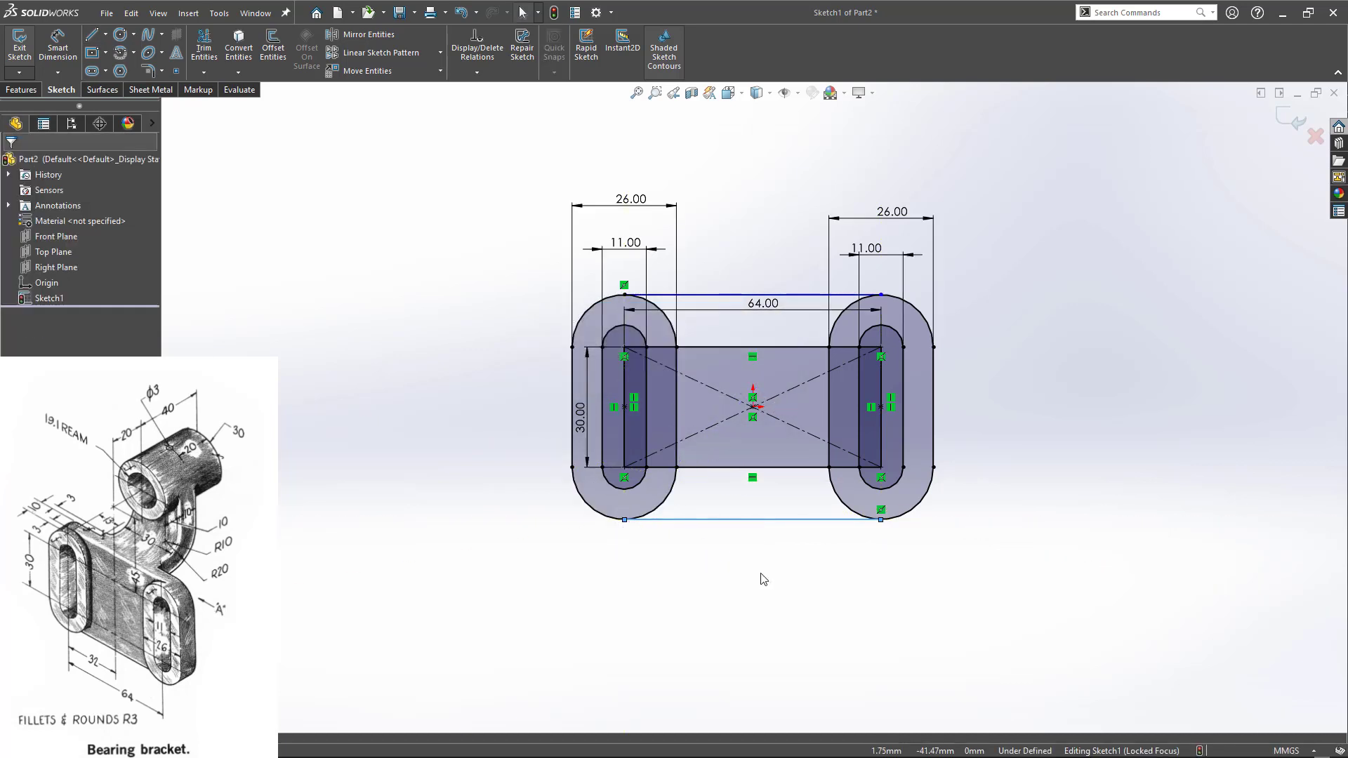
- Make the lower and upper joining lines tangent to the arcs of the right outer slot
{"action": "left_click", "coordinate": [846, 511]}
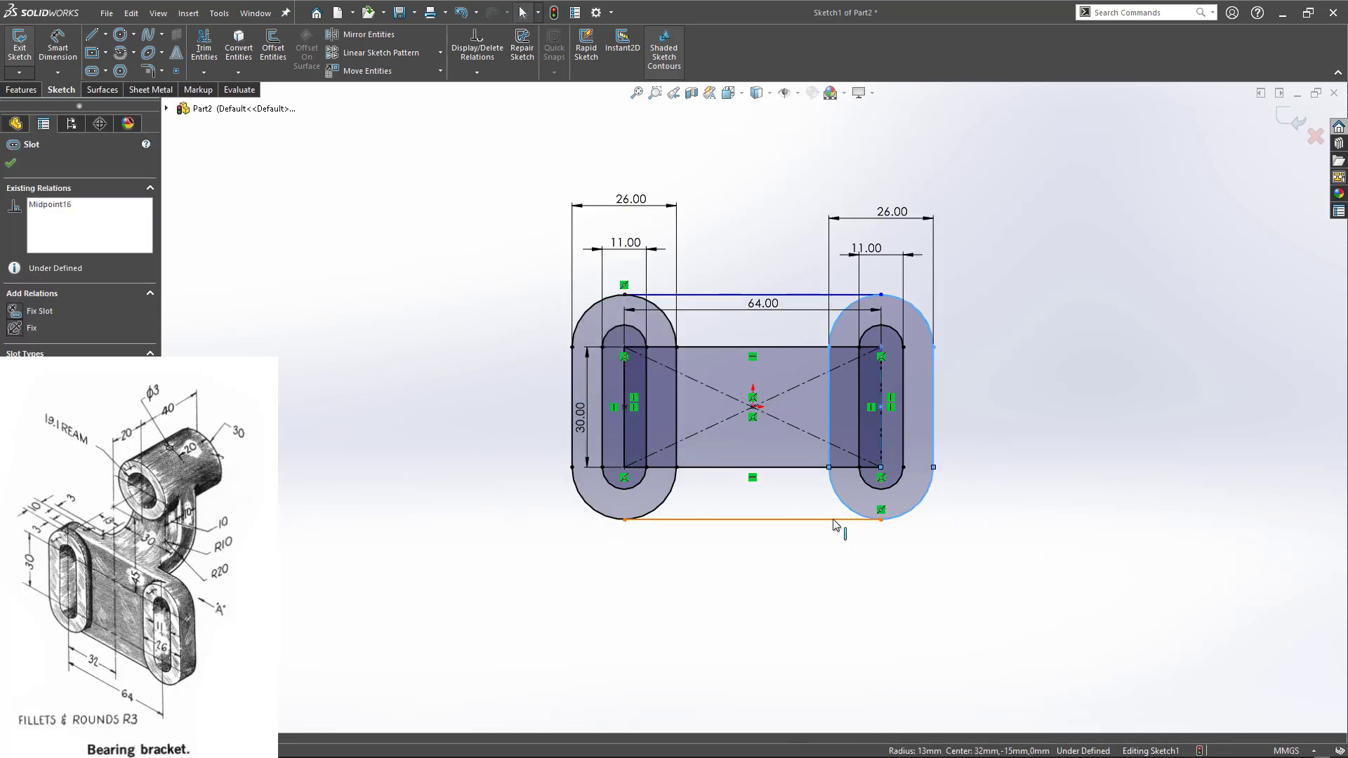
{"action": "left_click", "coordinate": [838, 519], "text": "ctrl"}
{"action": "left_click", "coordinate": [732, 544]}
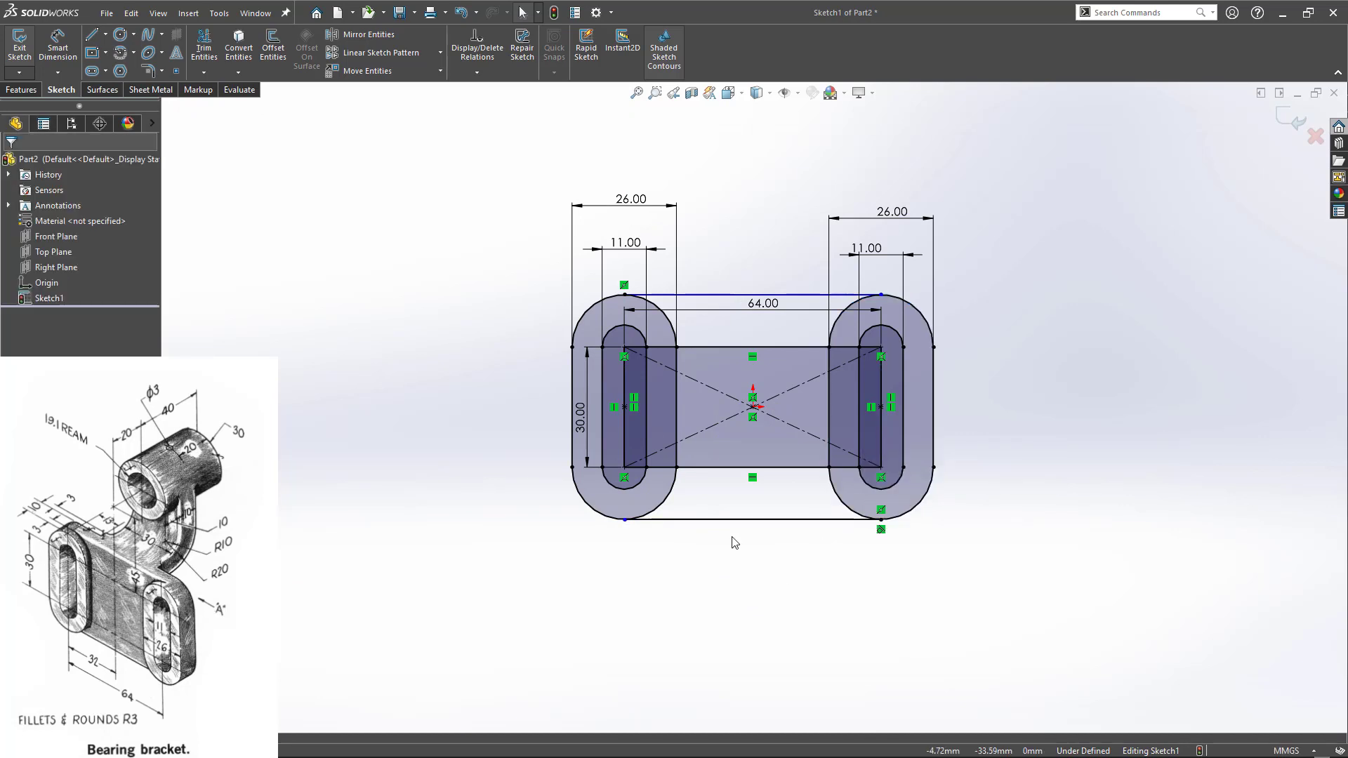
{"action": "left_click", "coordinate": [816, 297]}
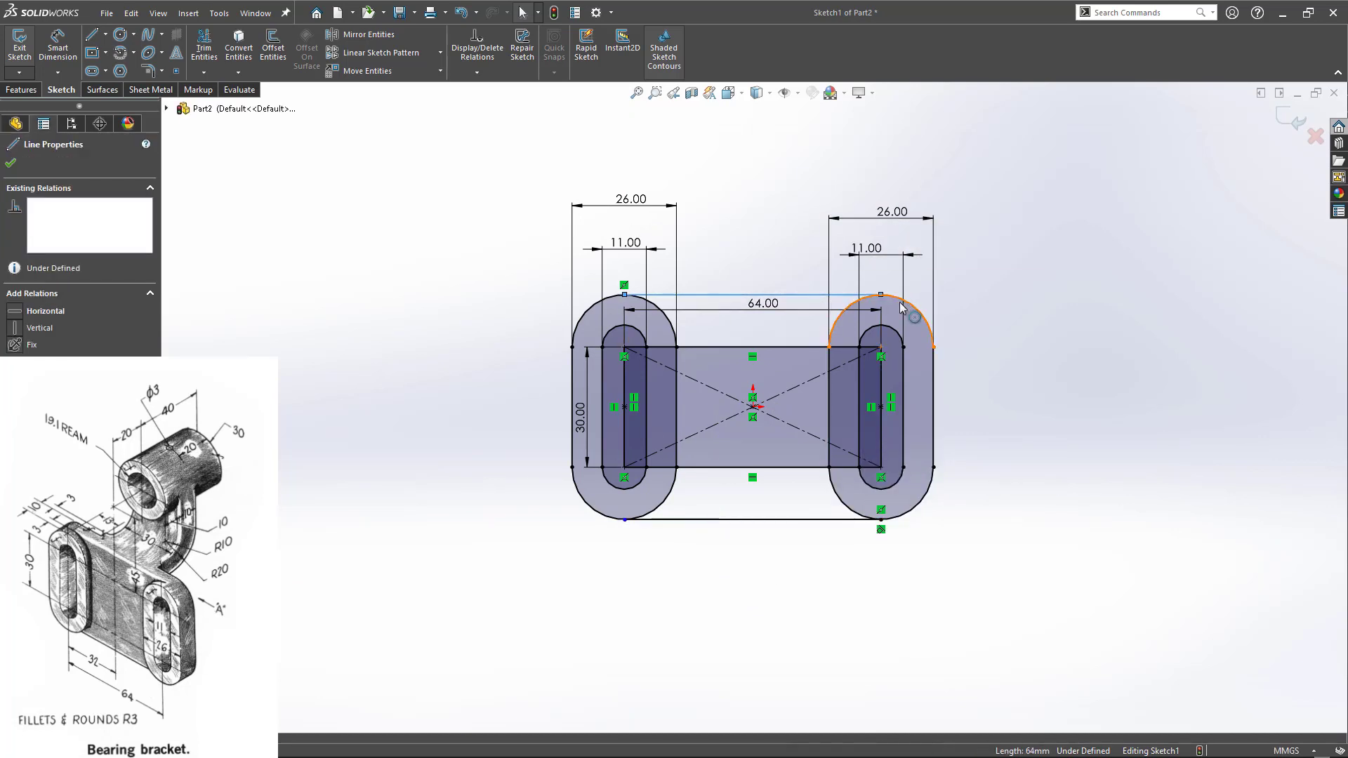
{"action": "left_click", "coordinate": [913, 307], "text": "ctrl"}
{"action": "left_click", "coordinate": [965, 239]}
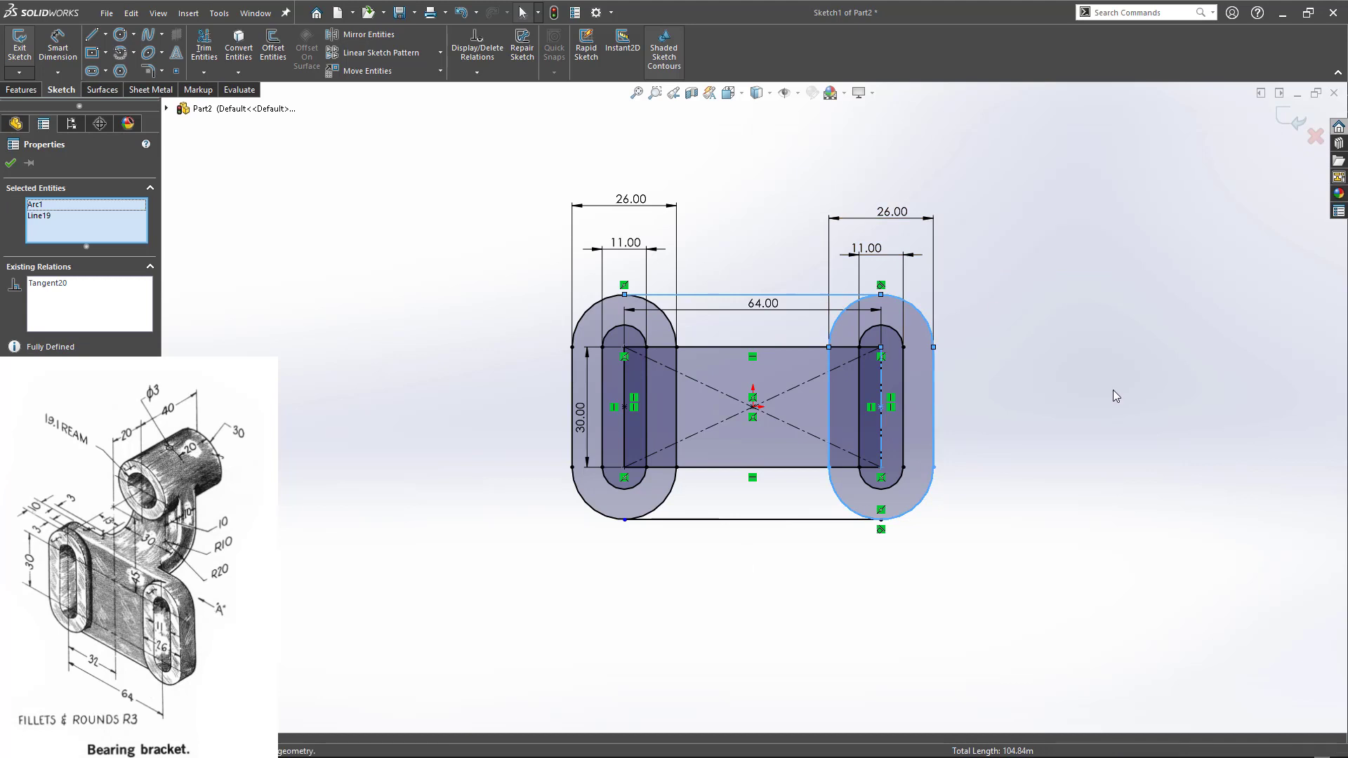
{"action": "left_click", "coordinate": [1113, 390]}
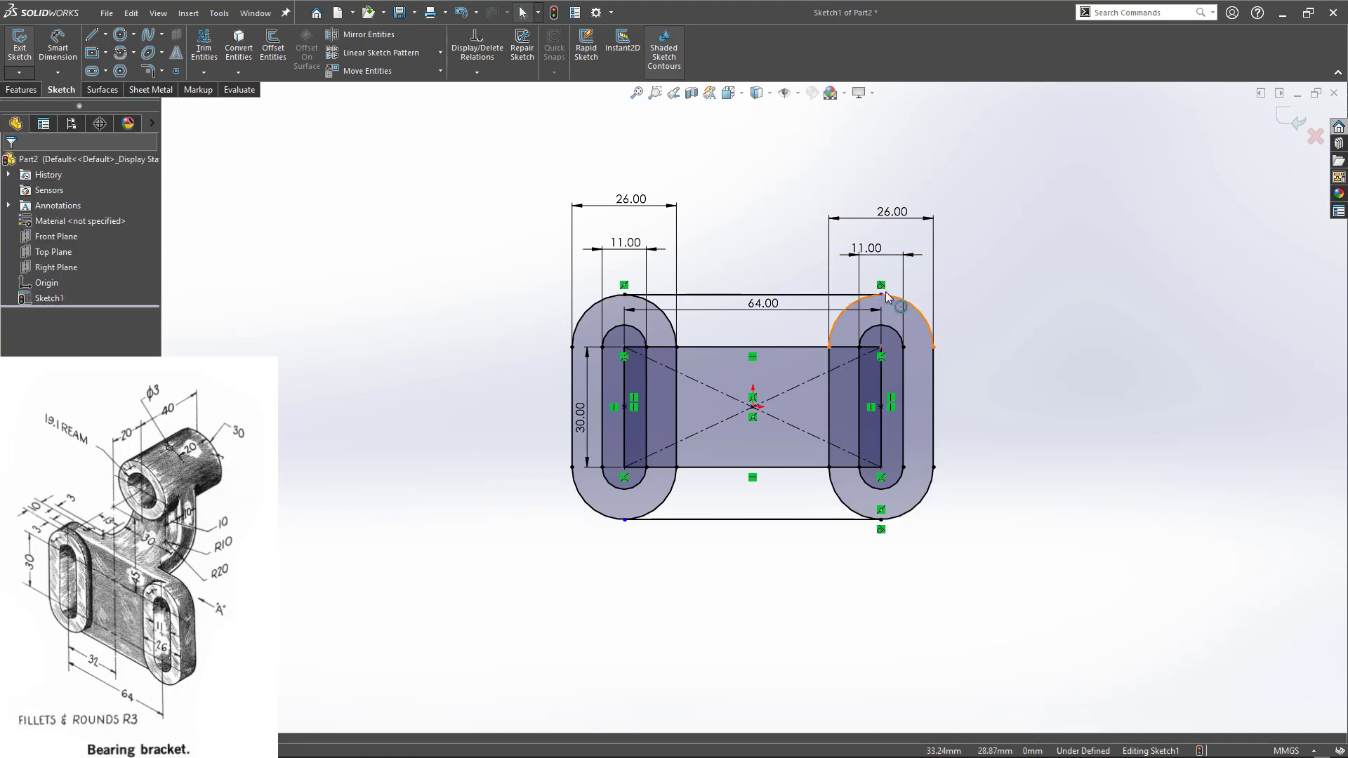
- Stretch the upper joining line's right end past the outer slot and trim the excess back to the arc
{"action": "left_click_drag", "start_coordinate": [881, 294], "coordinate": [1070, 295]}
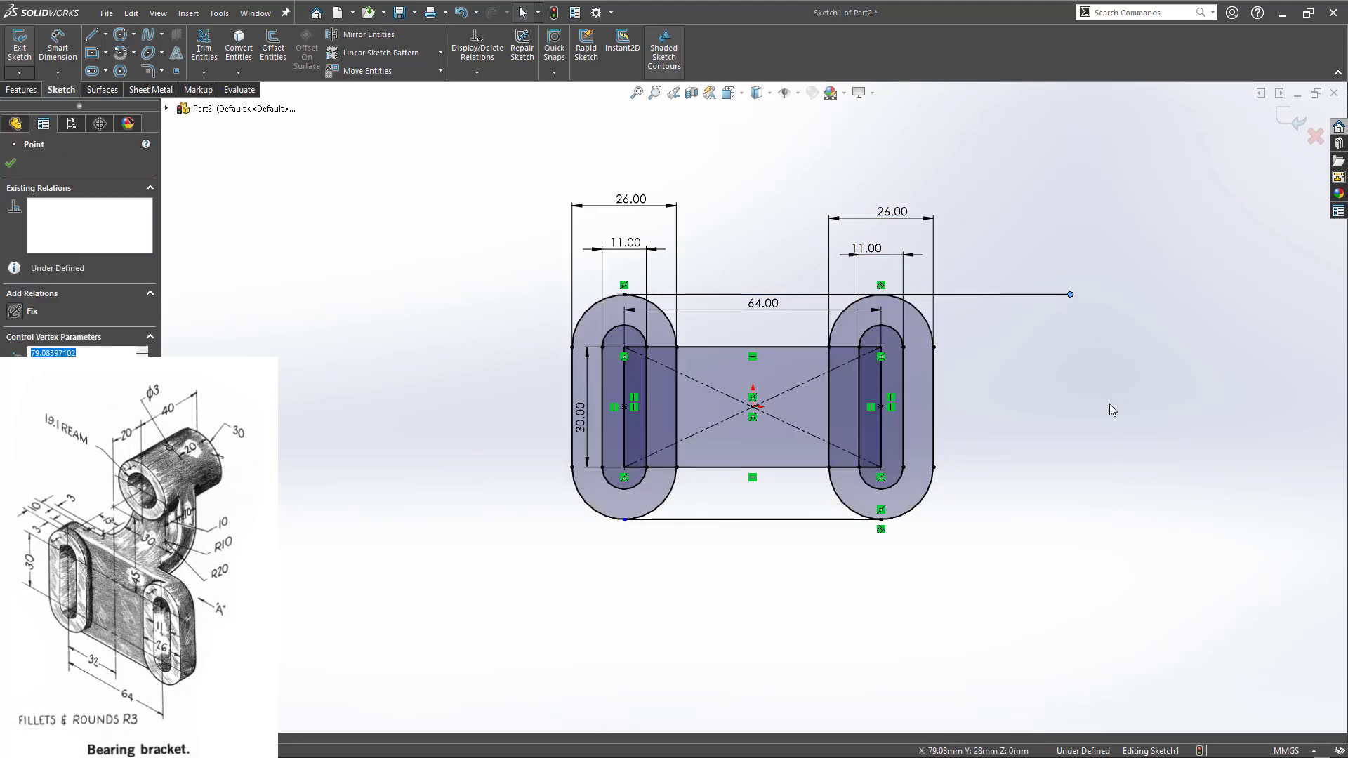
{"action": "key", "text": "t"}
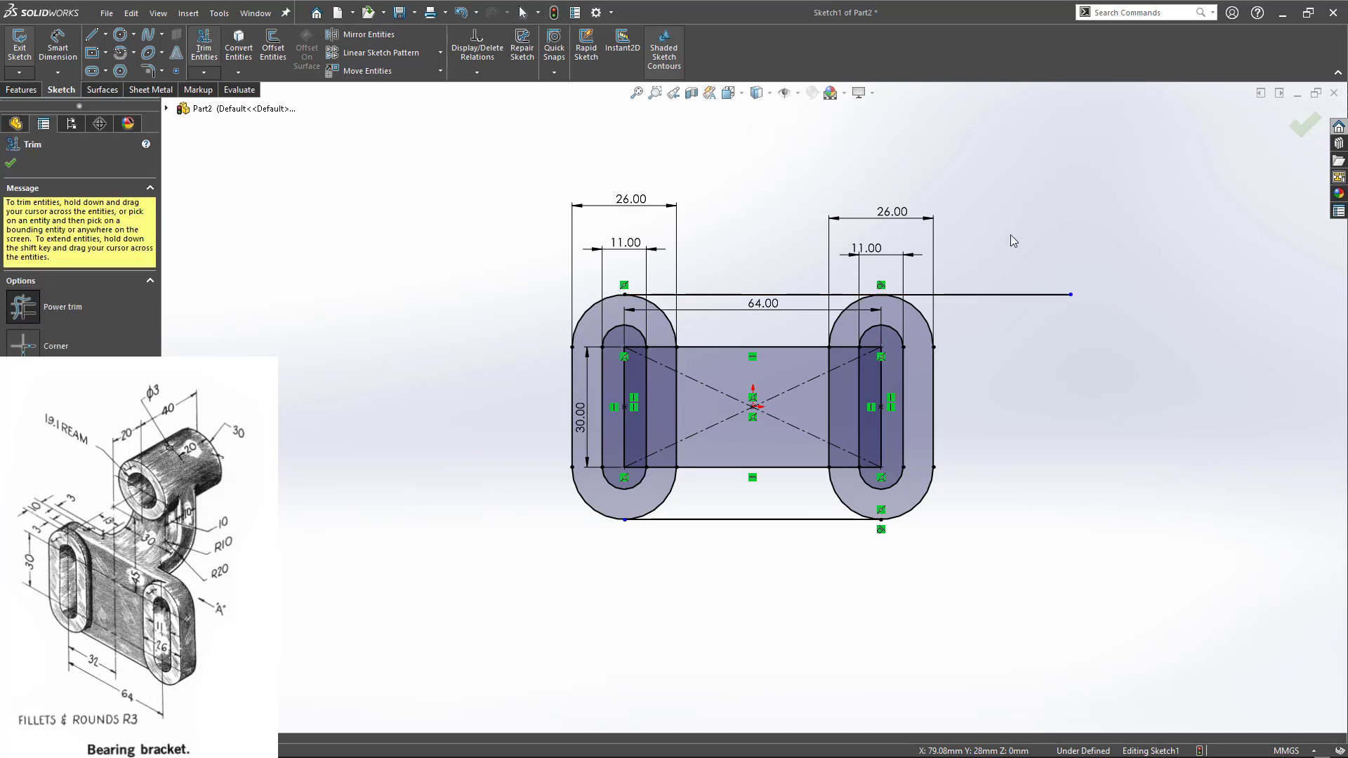
{"action": "left_click_drag", "start_coordinate": [1009, 234], "coordinate": [1052, 452]}
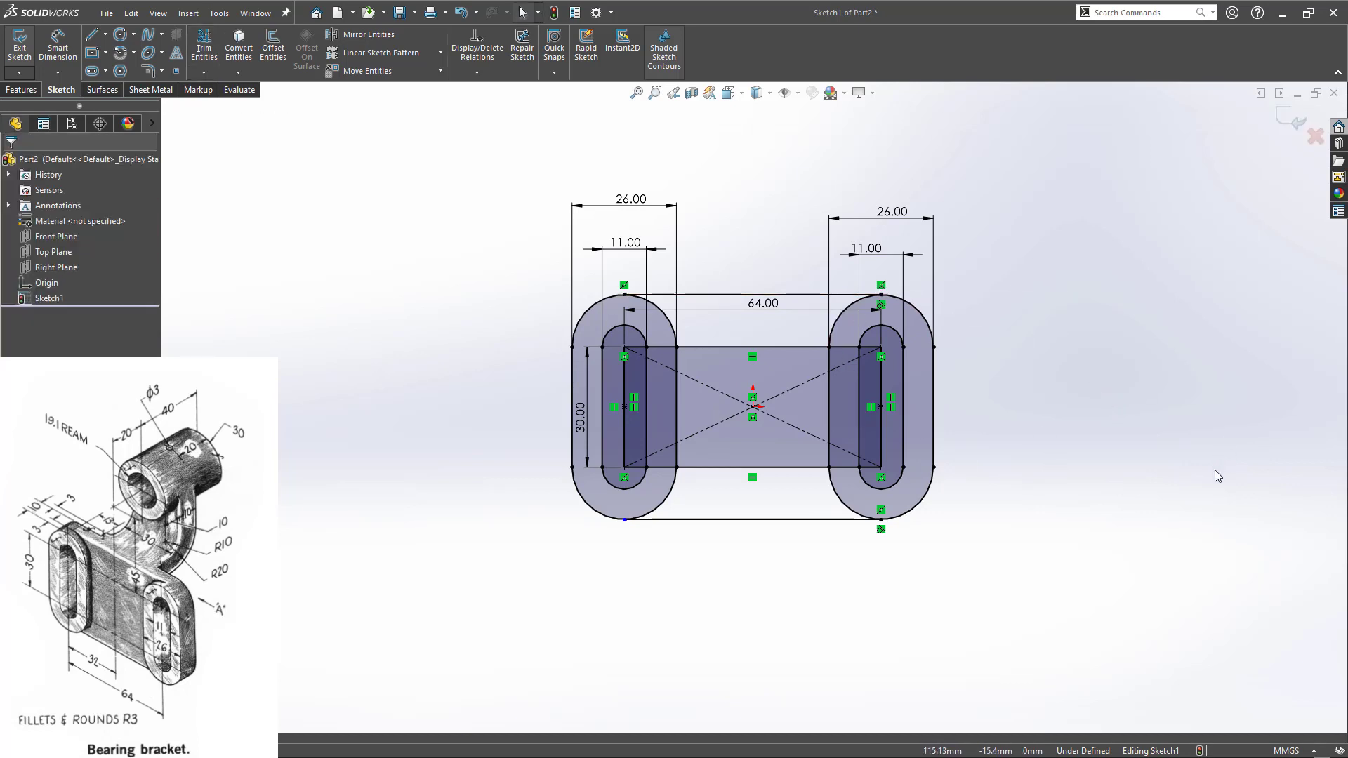
{"action": "key", "text": "Escape"}
- Stretch the lower joining line's left end beyond the outer slot and trim the excess back to the arc
{"action": "left_click_drag", "start_coordinate": [625, 519], "coordinate": [596, 698]}
{"action": "key", "text": "t"}
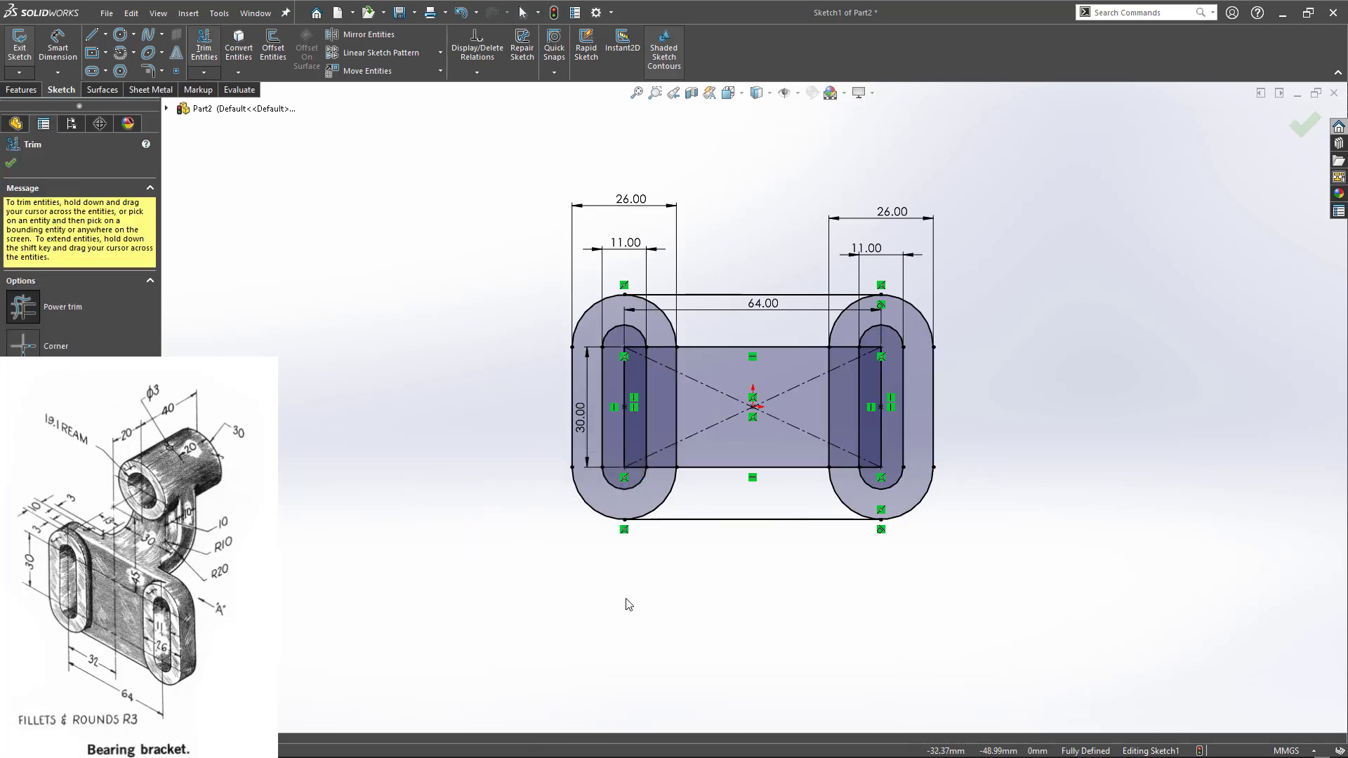
{"action": "key", "text": "Escape"}
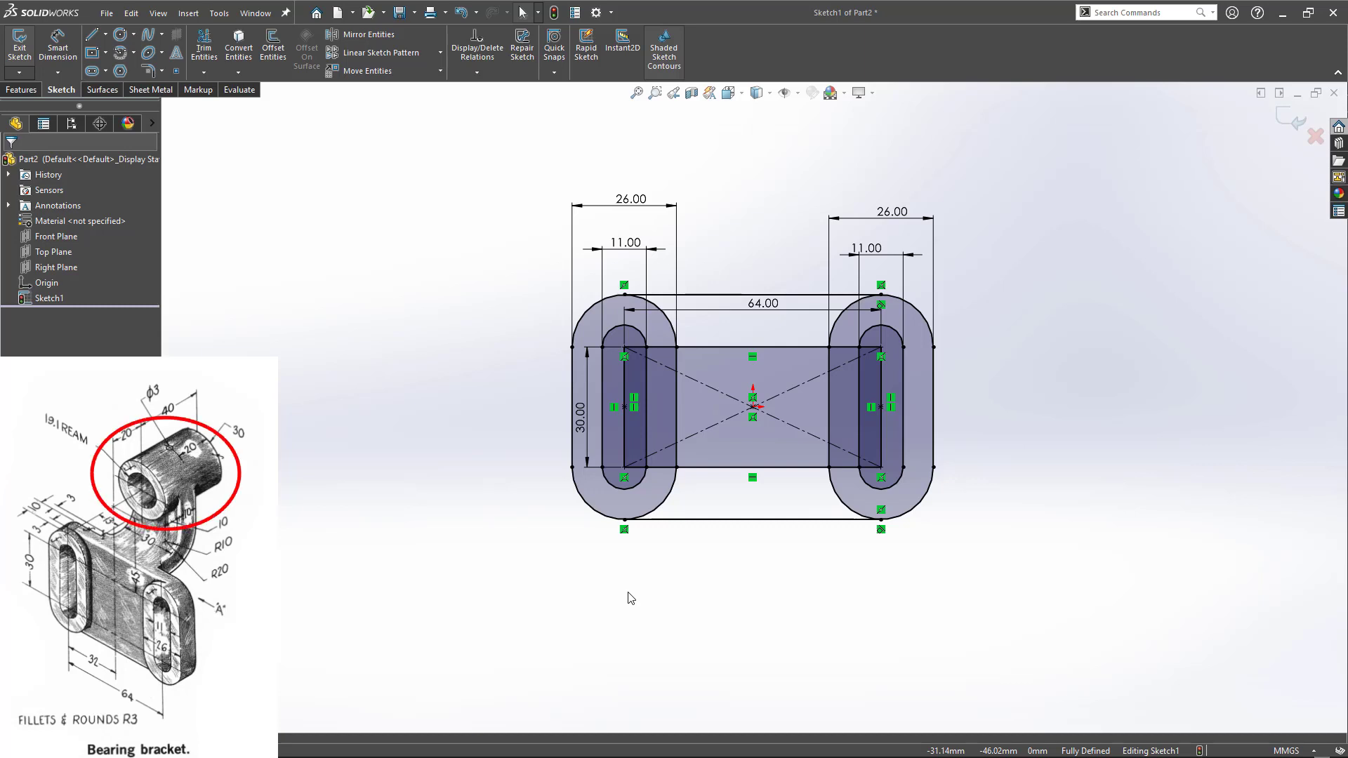
- Draw a 30 mm diameter circle above the base plate, in line with the origin
{"action": "key", "text": "c"}
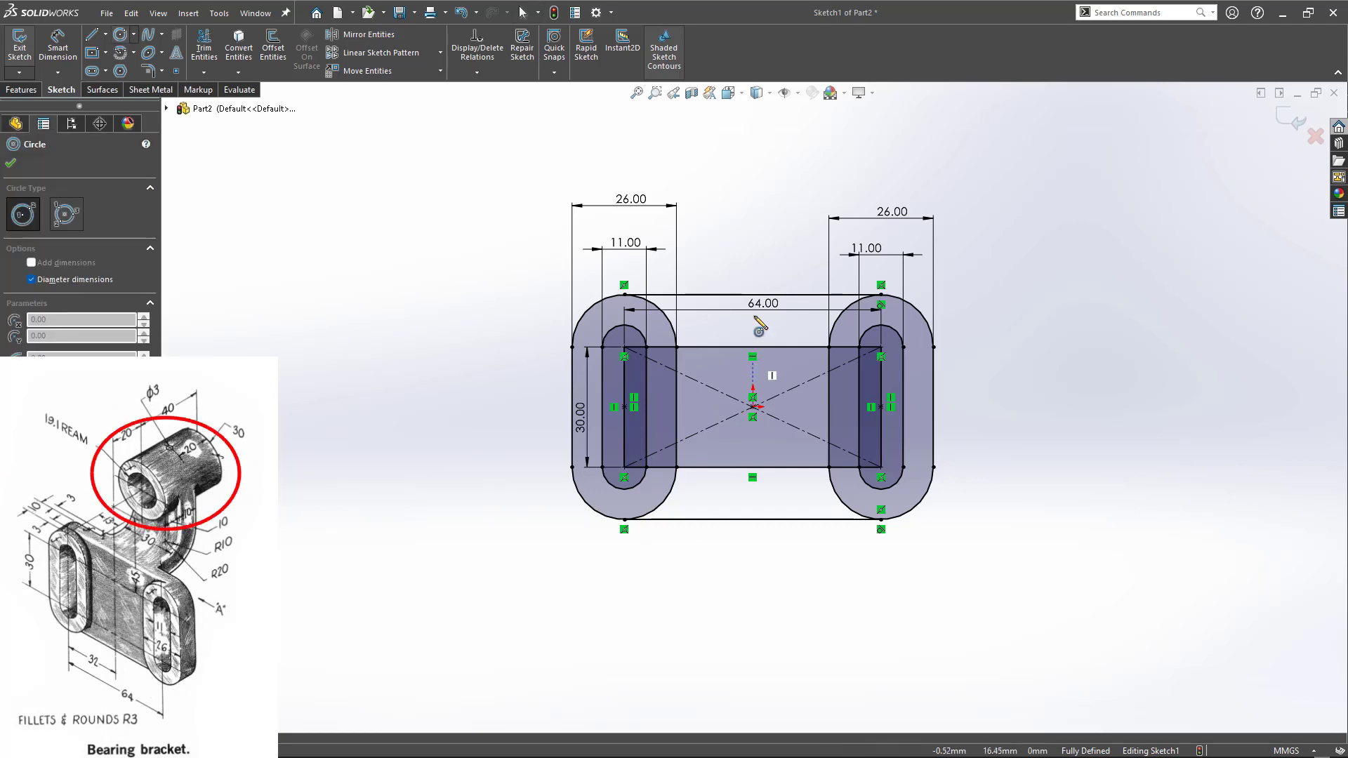
{"action": "left_click", "coordinate": [752, 170]}
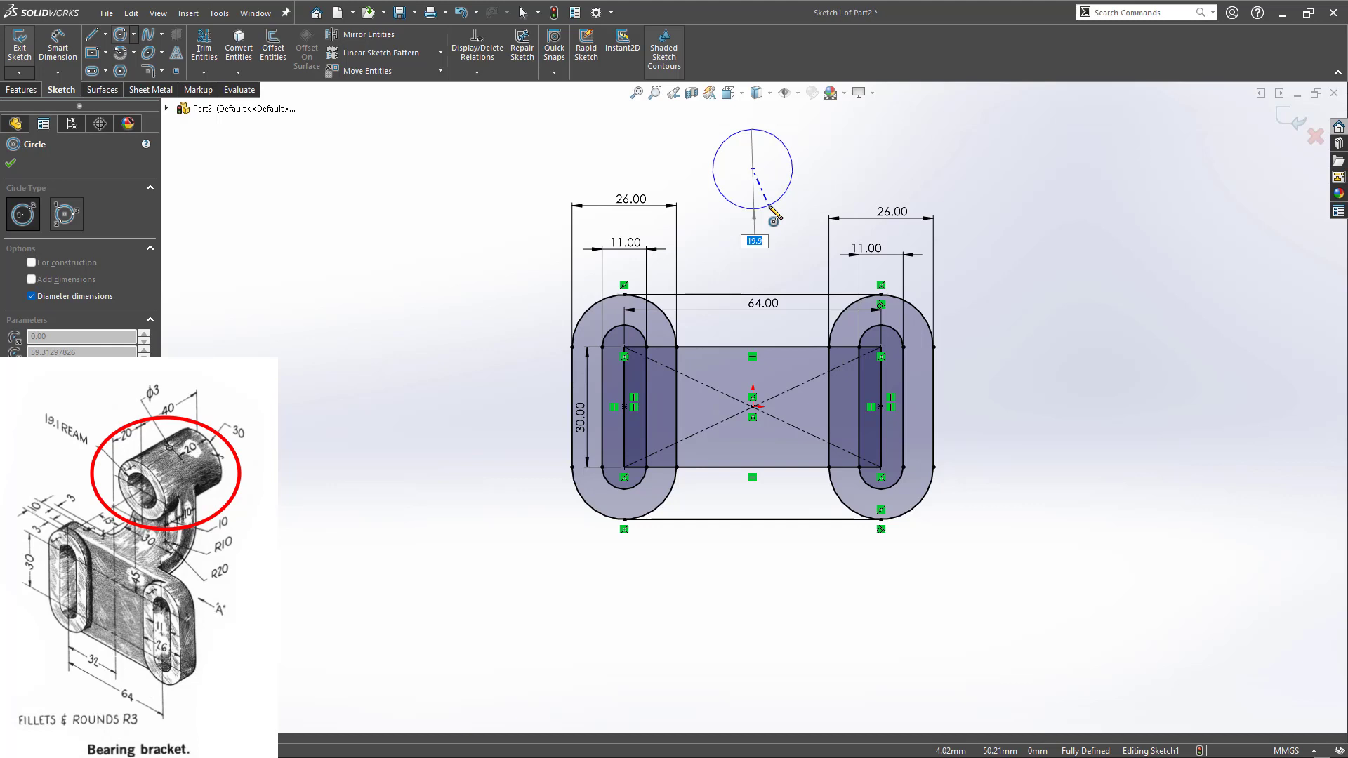
{"action": "type", "text": "30"}
{"action": "key", "text": "Return"}
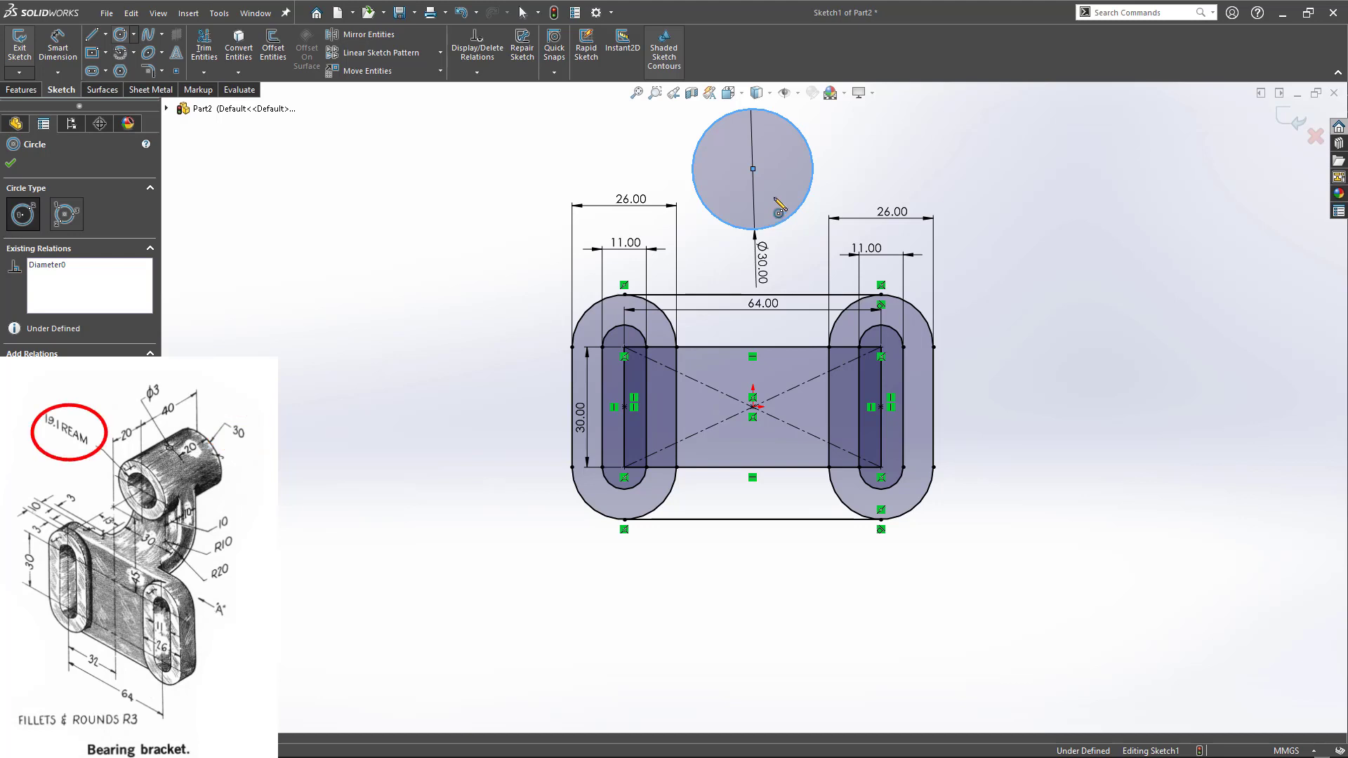
- Draw a concentric 19 mm diameter circle inside the 30 mm circle and move its dimension text clear of the geometry
{"action": "left_click", "coordinate": [753, 169]}
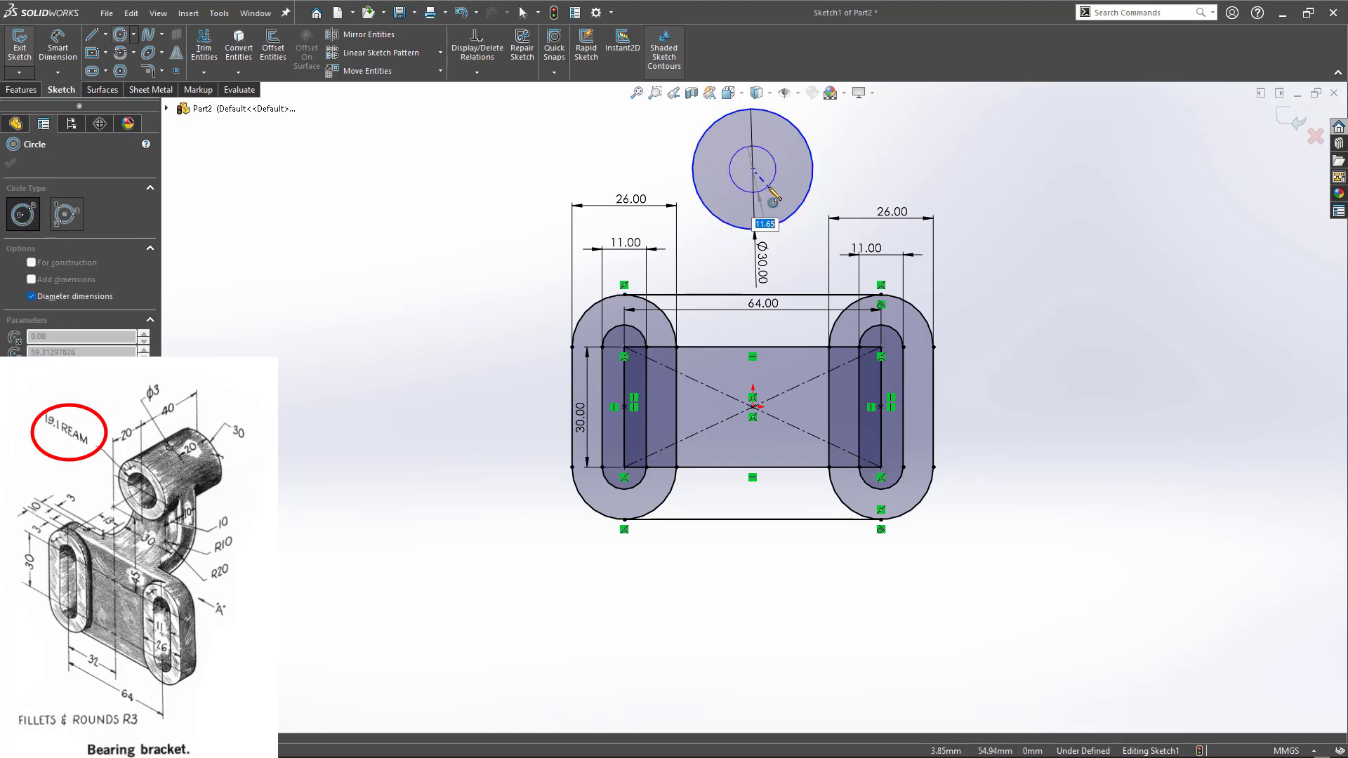
{"action": "type", "text": "19"}
{"action": "key", "text": "Return"}
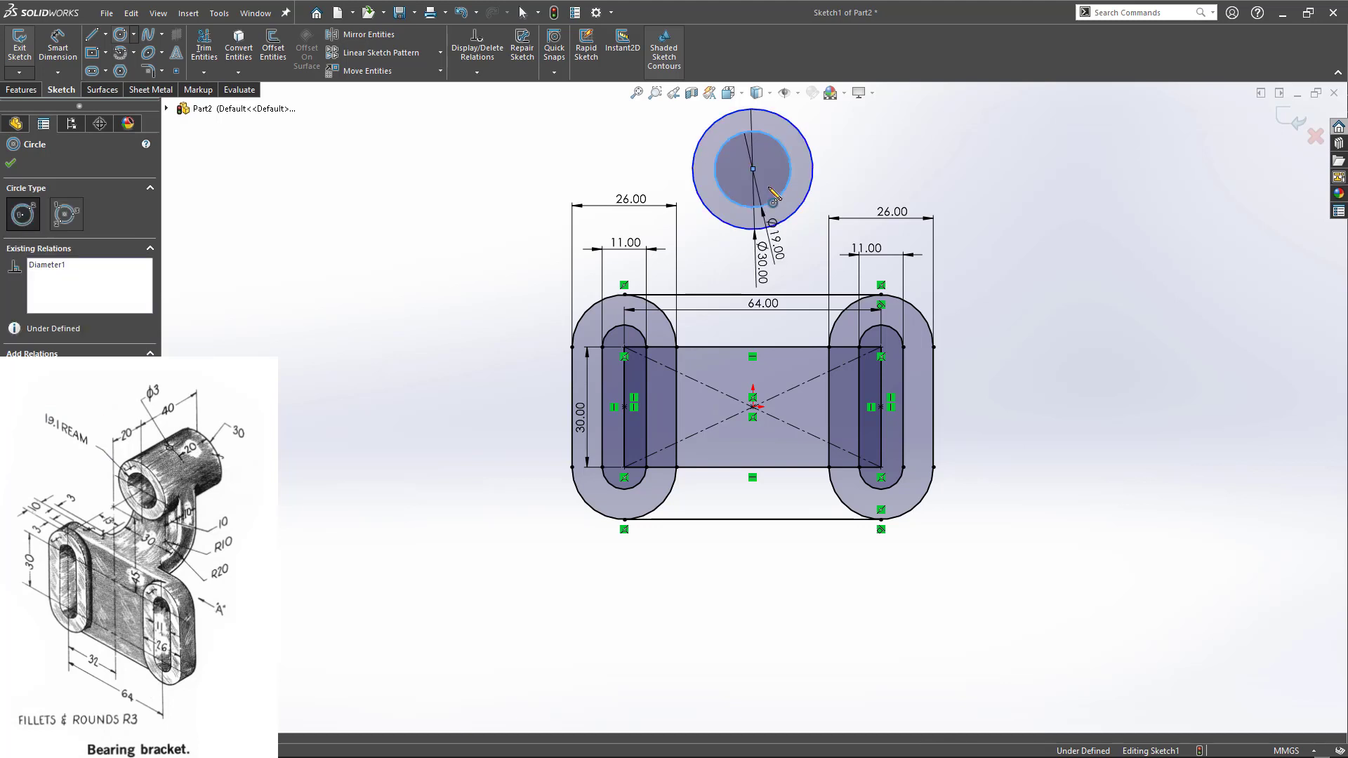
{"action": "key", "text": "Escape"}
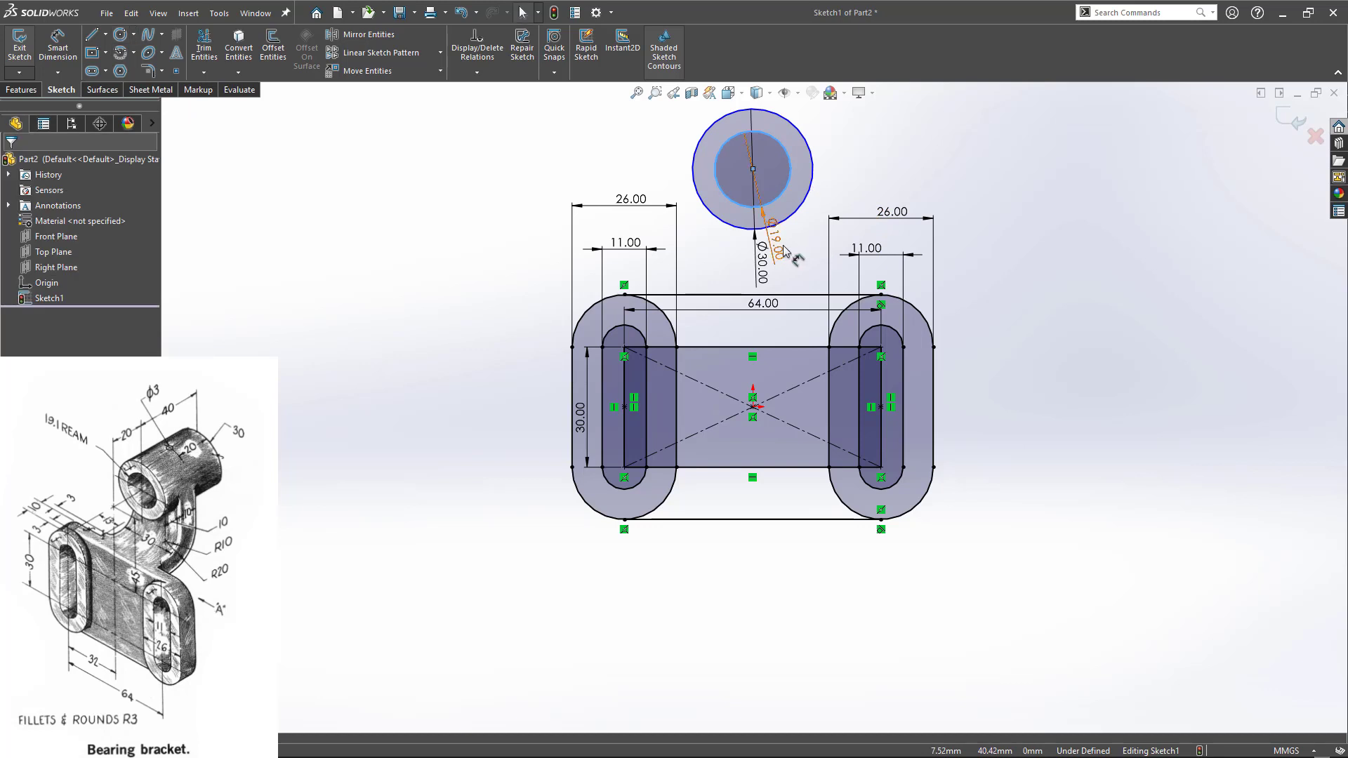
{"action": "left_click_drag", "start_coordinate": [775, 242], "coordinate": [893, 172]}
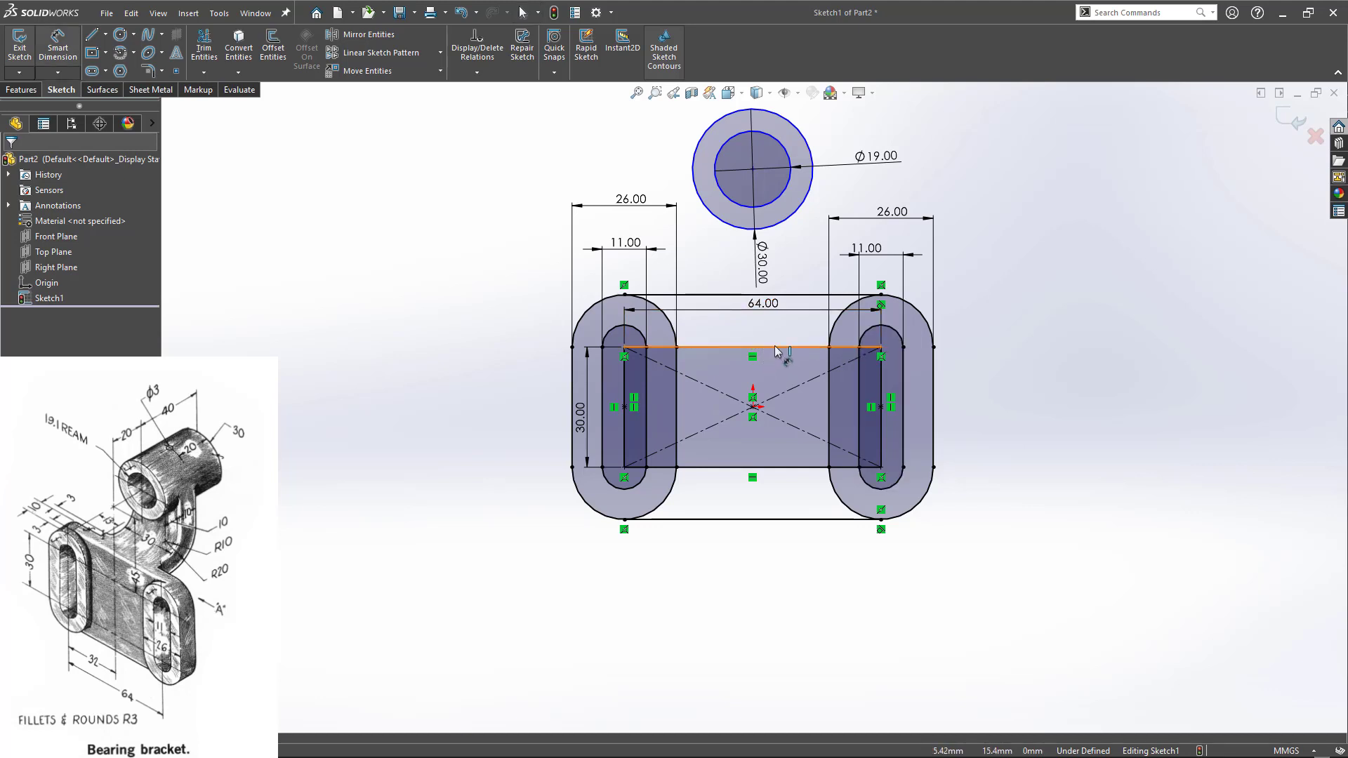
- Dimension the distance from the rectangle's upper edge to the circles' centre as 45 mm
{"action": "left_click_drag", "start_coordinate": [779, 348], "coordinate": [748, 201]}
{"action": "left_click", "coordinate": [752, 169]}
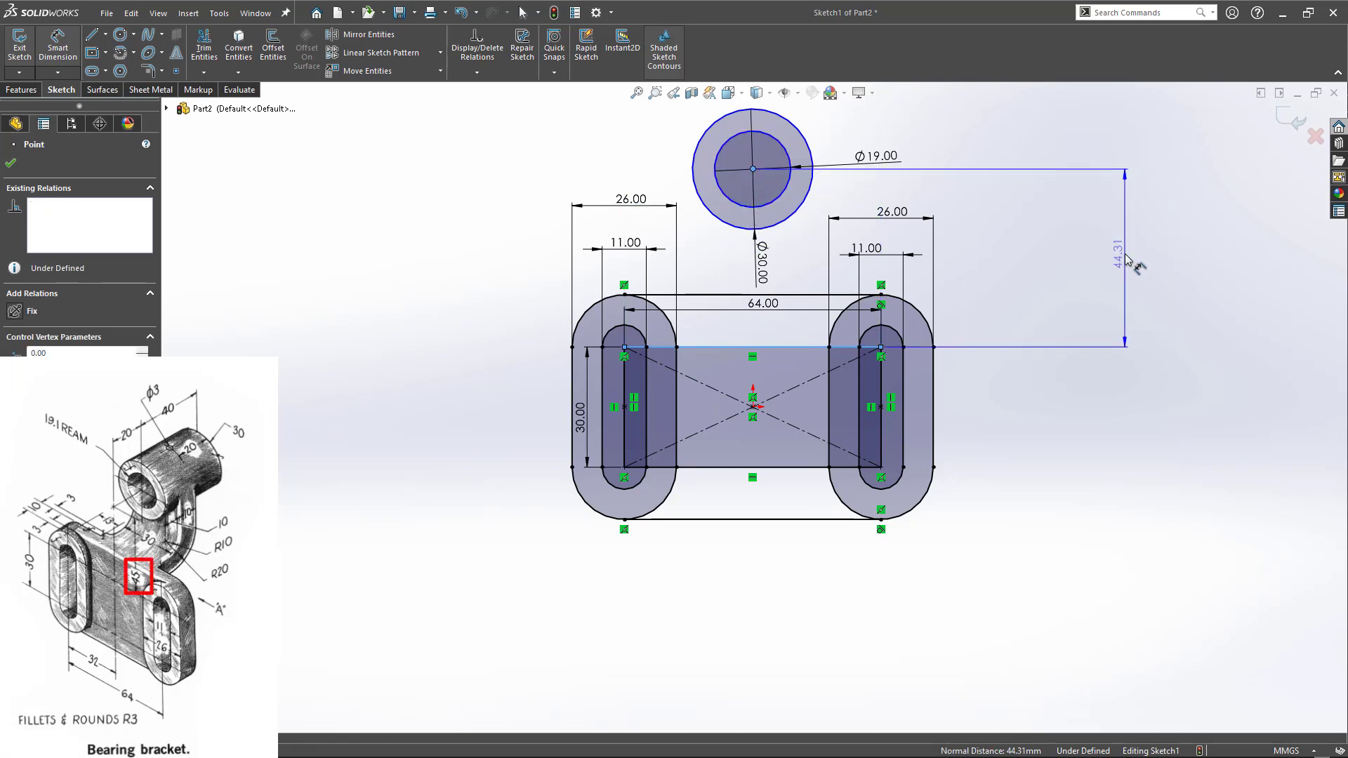
{"action": "left_click", "coordinate": [1125, 258]}
{"action": "type", "text": "45"}
{"action": "key", "text": "Return"}
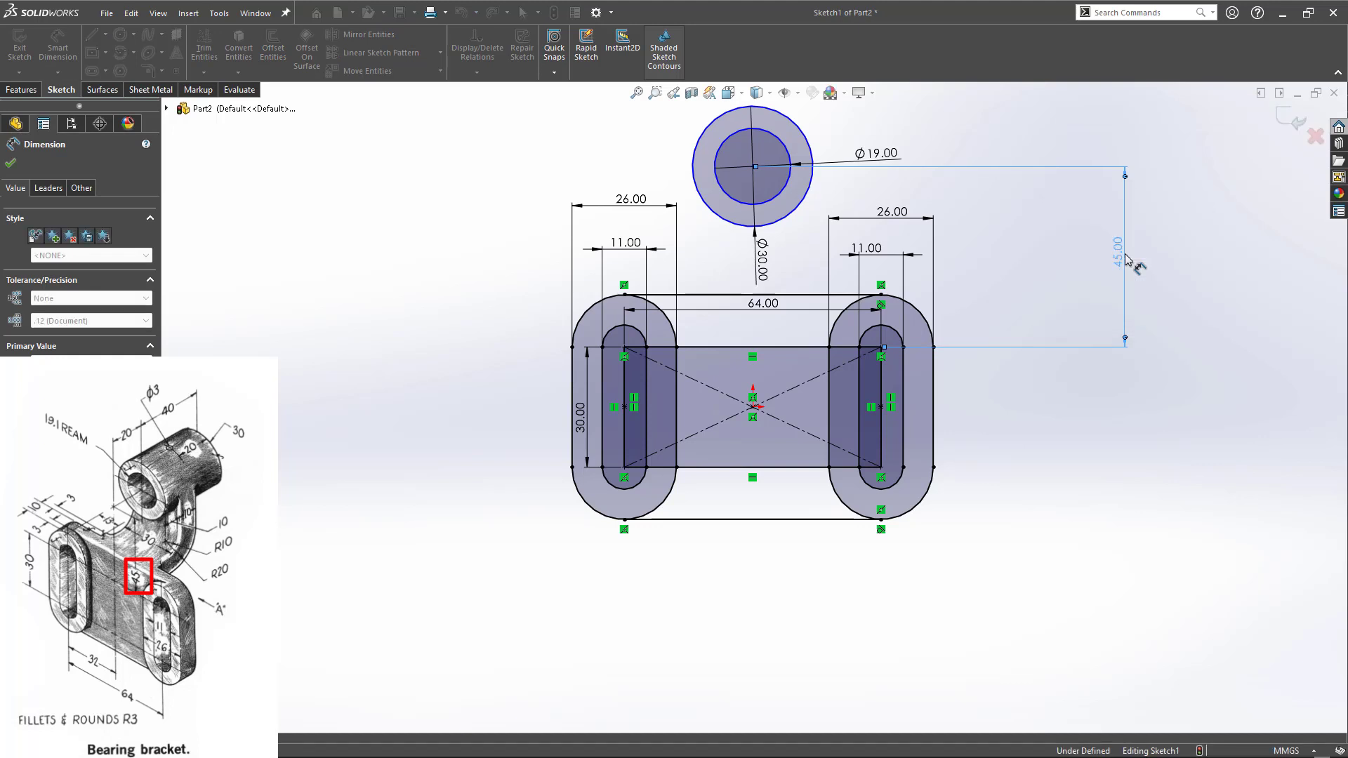
{"action": "key", "text": "Escape"}
- Add a vertical relation between the circles' centre and the origin, and exit the sketch
{"action": "left_click", "coordinate": [753, 169]}
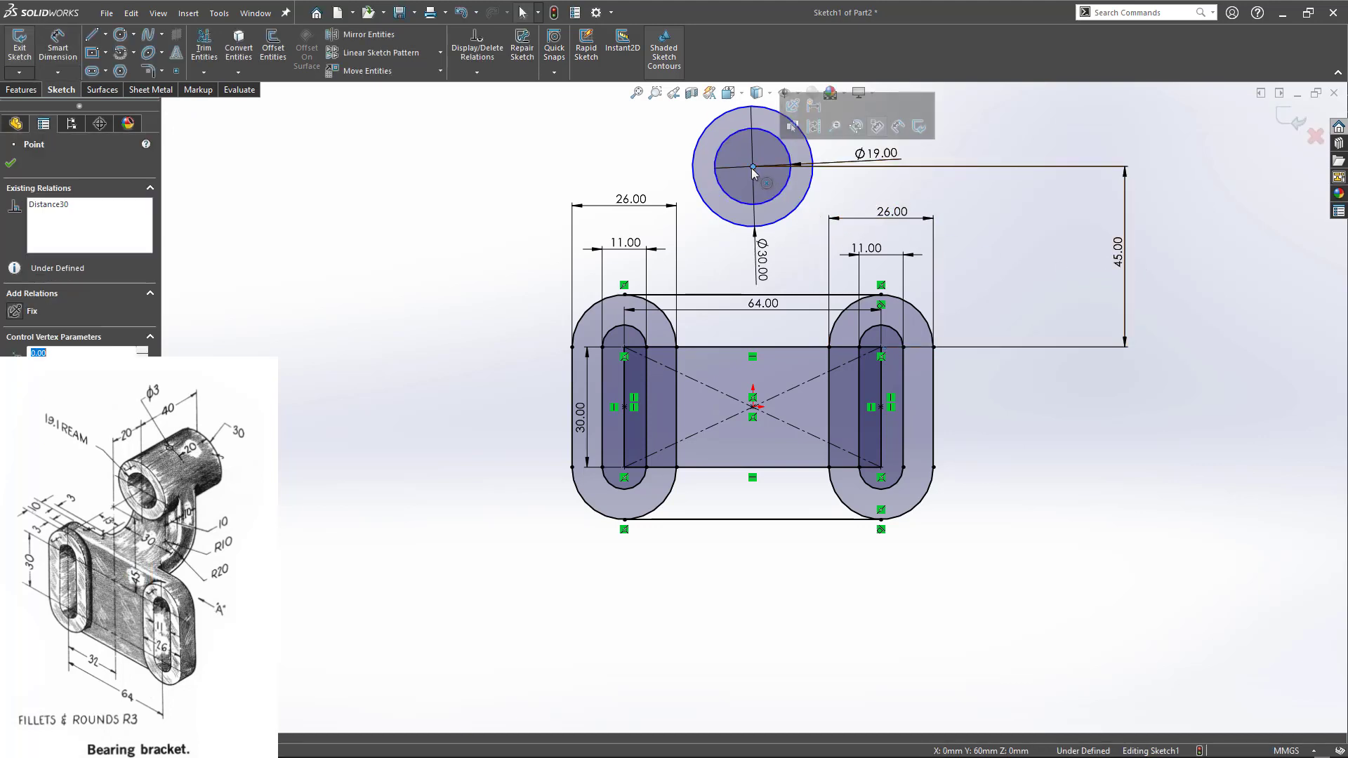
{"action": "left_click", "coordinate": [753, 406], "text": "ctrl"}
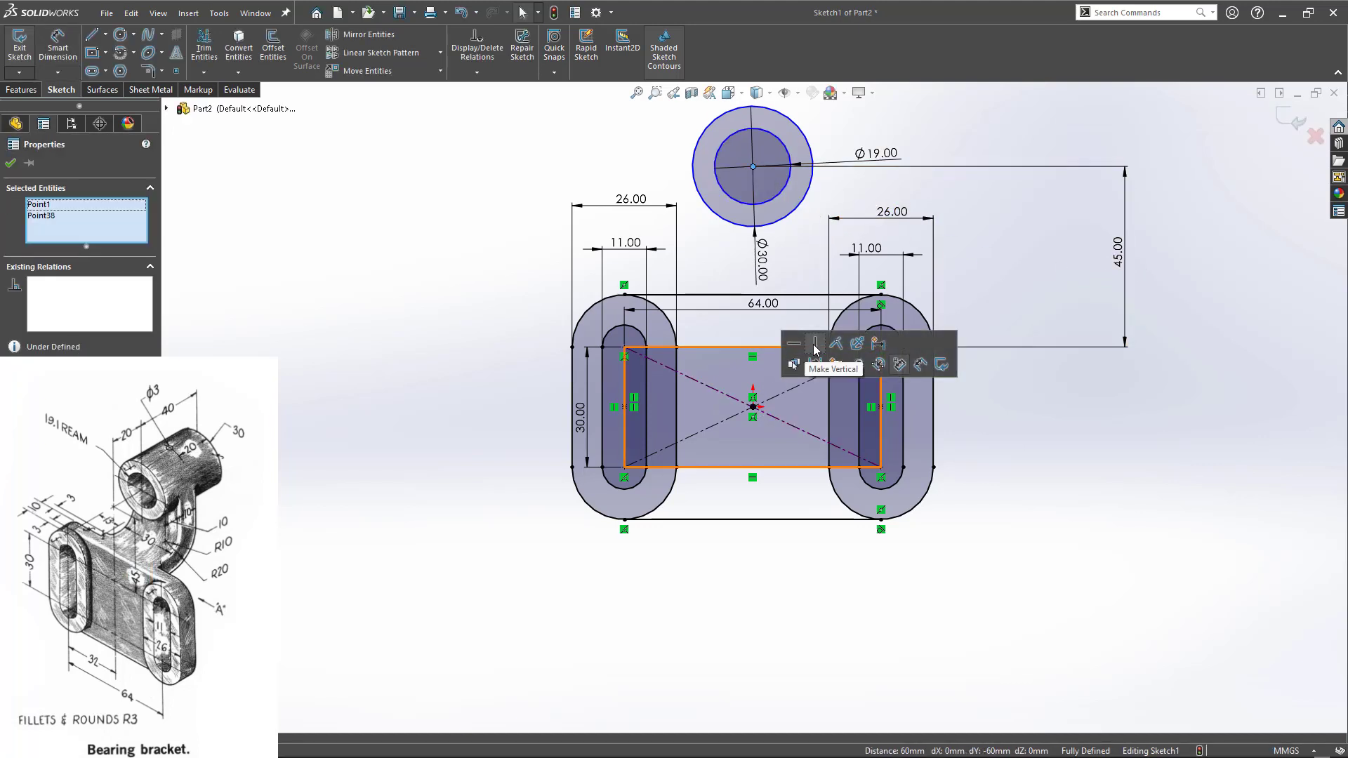
{"action": "left_click", "coordinate": [815, 343]}
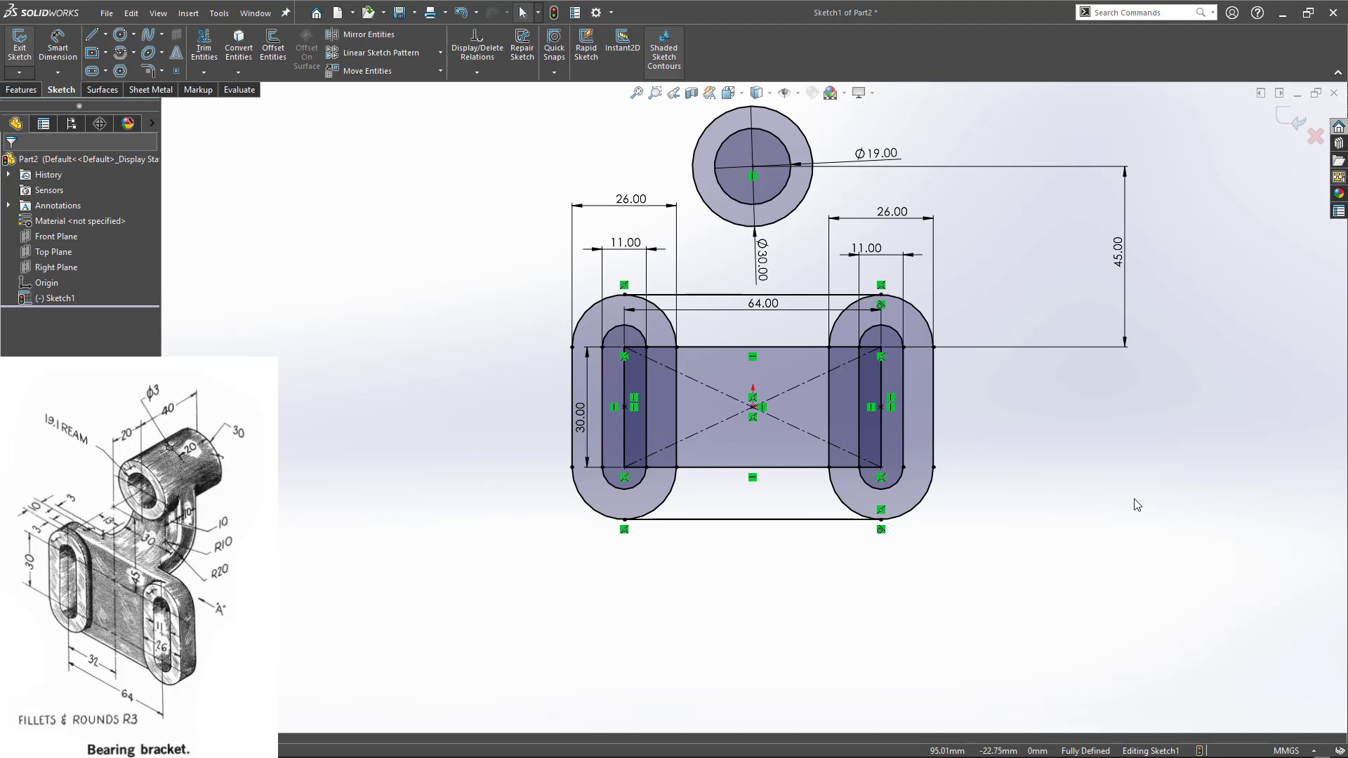
{"action": "double_click", "coordinate": [1139, 498]}
- Extrude the ring regions between the inner and outer slots at both ends of the plate 10 mm, blind
{"action": "scroll", "coordinate": [1059, 384], "scroll_direction": "up", "scroll_amount": 2}
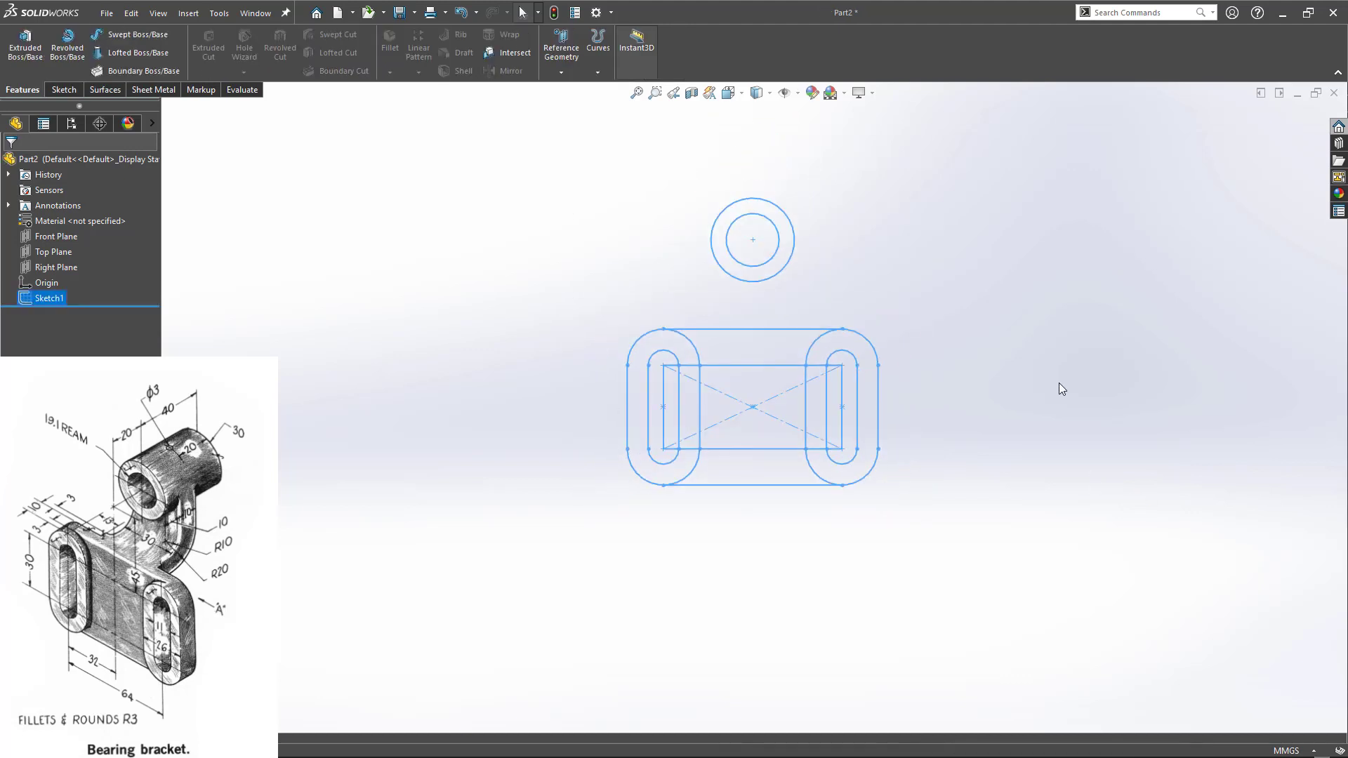
{"action": "mouse_move", "coordinate": [1062, 388]}
{"action": "middle_mouse_down"}
{"action": "mouse_move", "coordinate": [1035, 439]}
{"action": "mouse_move", "coordinate": [875, 554]}
{"action": "mouse_move", "coordinate": [887, 440]}
{"action": "mouse_move", "coordinate": [926, 485]}
{"action": "mouse_move", "coordinate": [845, 478]}
{"action": "mouse_move", "coordinate": [878, 463]}
{"action": "mouse_move", "coordinate": [887, 488]}
{"action": "mouse_move", "coordinate": [859, 484]}
{"action": "mouse_move", "coordinate": [884, 469]}
{"action": "mouse_move", "coordinate": [902, 503]}
{"action": "mouse_move", "coordinate": [887, 499]}
{"action": "middle_mouse_up"}
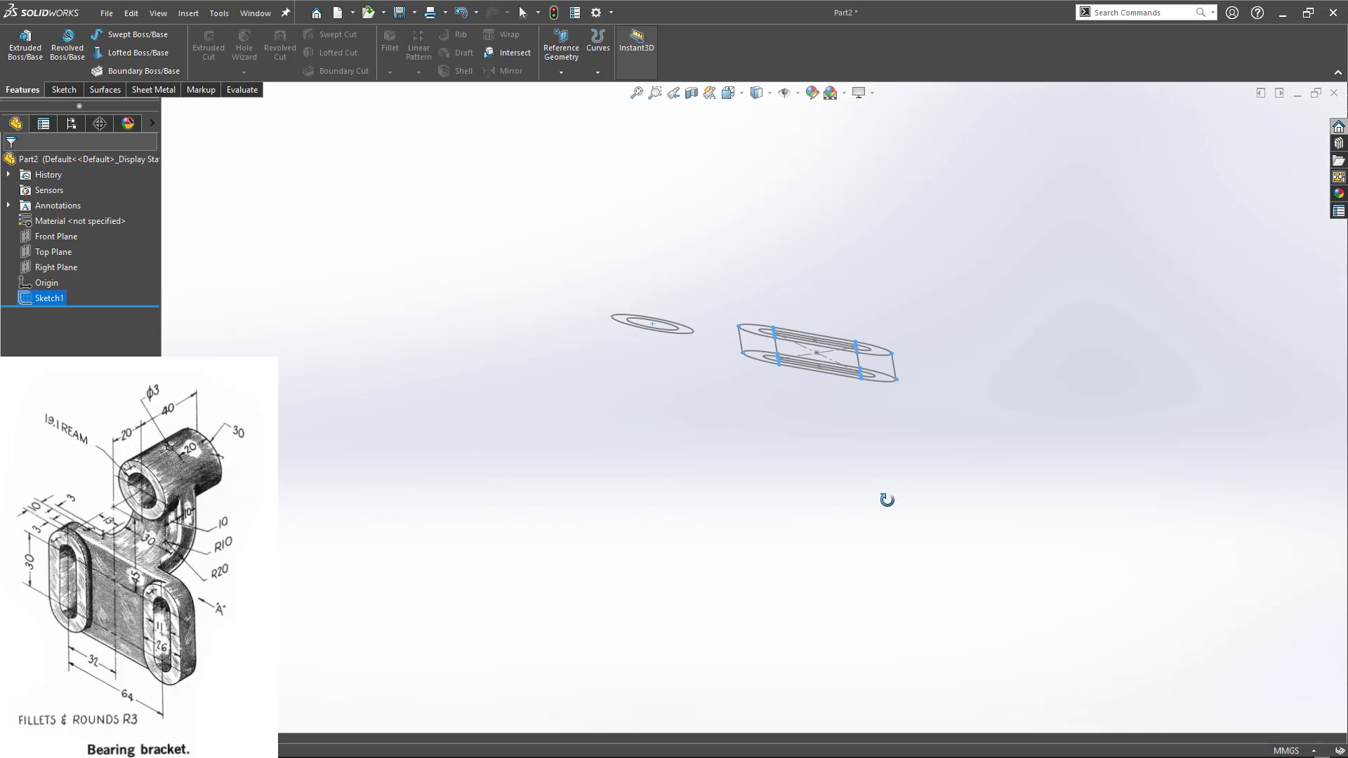
{"action": "mouse_move", "coordinate": [887, 500]}
{"action": "middle_mouse_down"}
{"action": "mouse_move", "coordinate": [911, 347]}
{"action": "mouse_move", "coordinate": [884, 297]}
{"action": "middle_mouse_up"}
{"action": "scroll", "coordinate": [882, 295], "scroll_direction": "down", "scroll_amount": 1}
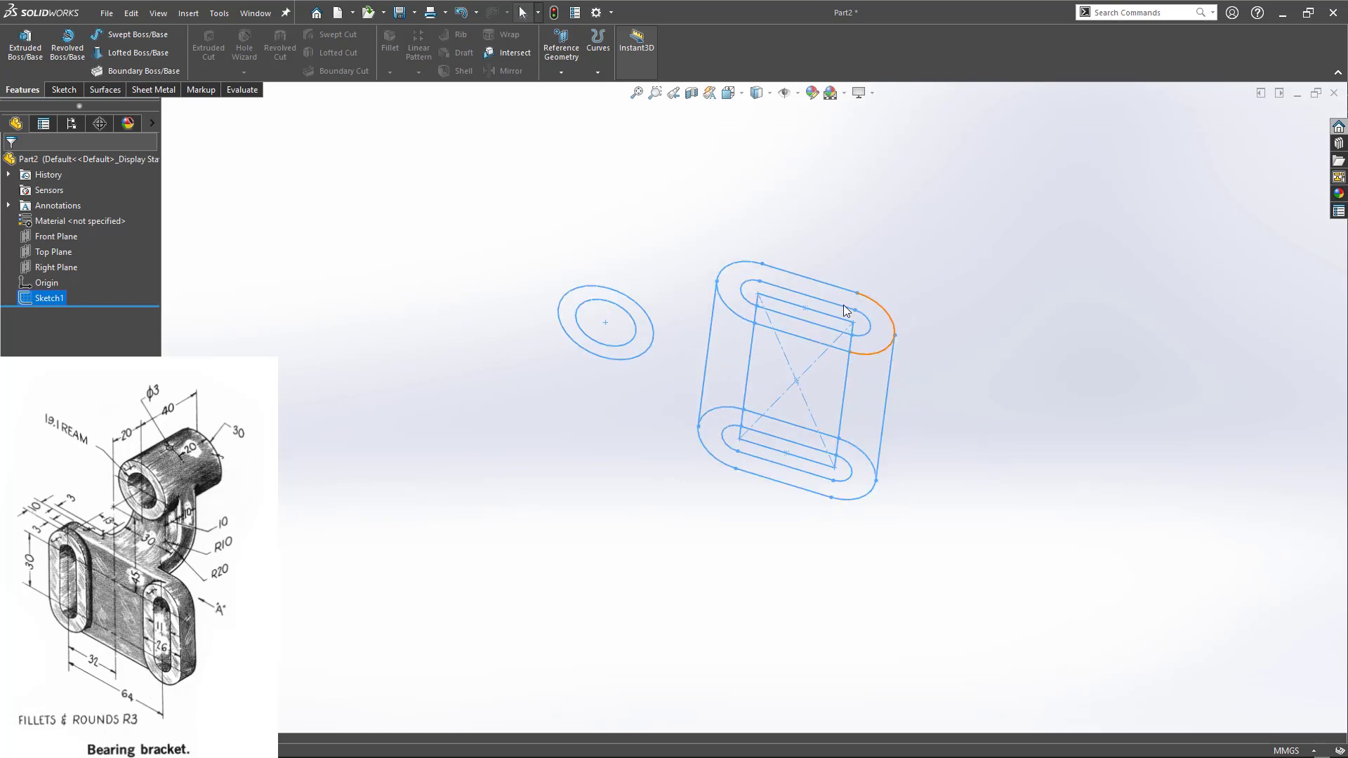
{"action": "left_click", "coordinate": [25, 45]}
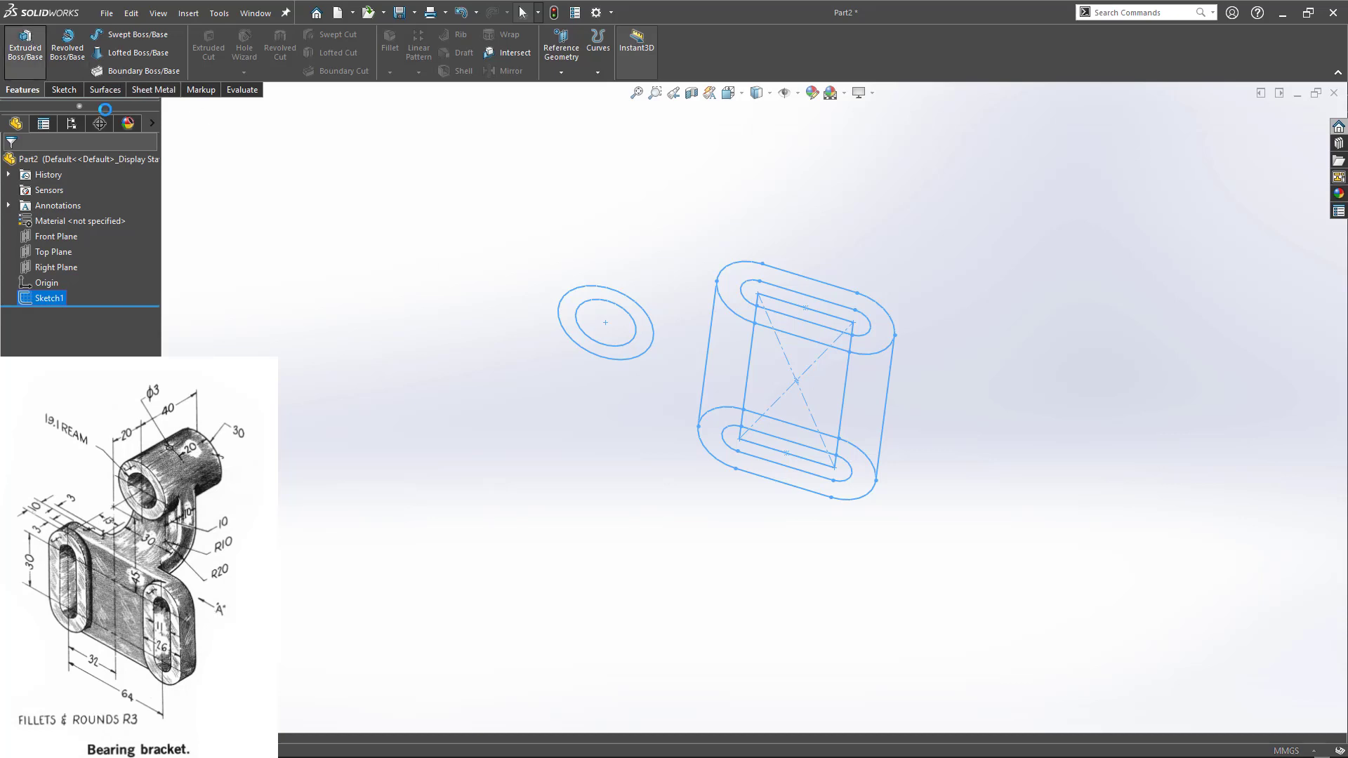
{"action": "left_click", "coordinate": [844, 300]}
{"action": "scroll", "coordinate": [852, 313], "scroll_direction": "down", "scroll_amount": 2}
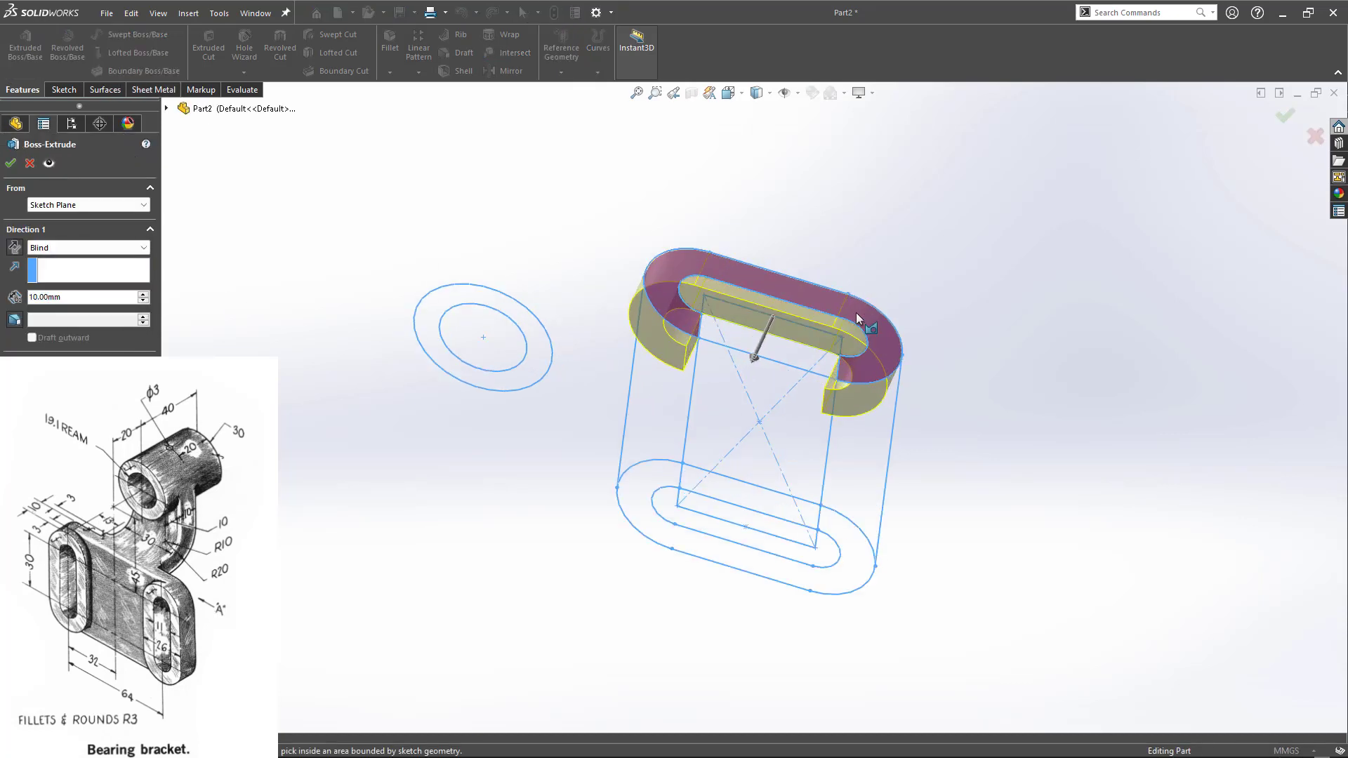
{"action": "scroll", "coordinate": [857, 313], "scroll_direction": "down", "scroll_amount": 3}
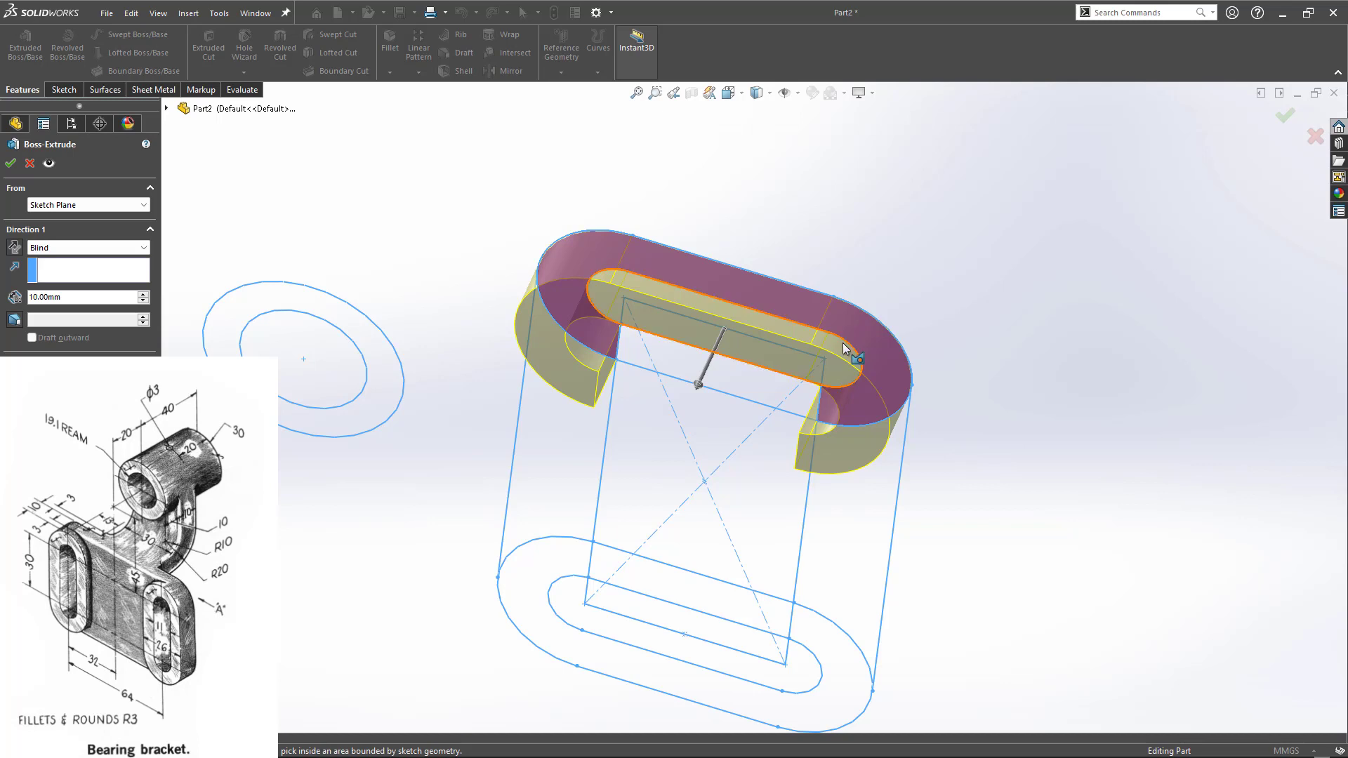
{"action": "left_click", "coordinate": [765, 390]}
{"action": "left_click", "coordinate": [529, 556]}
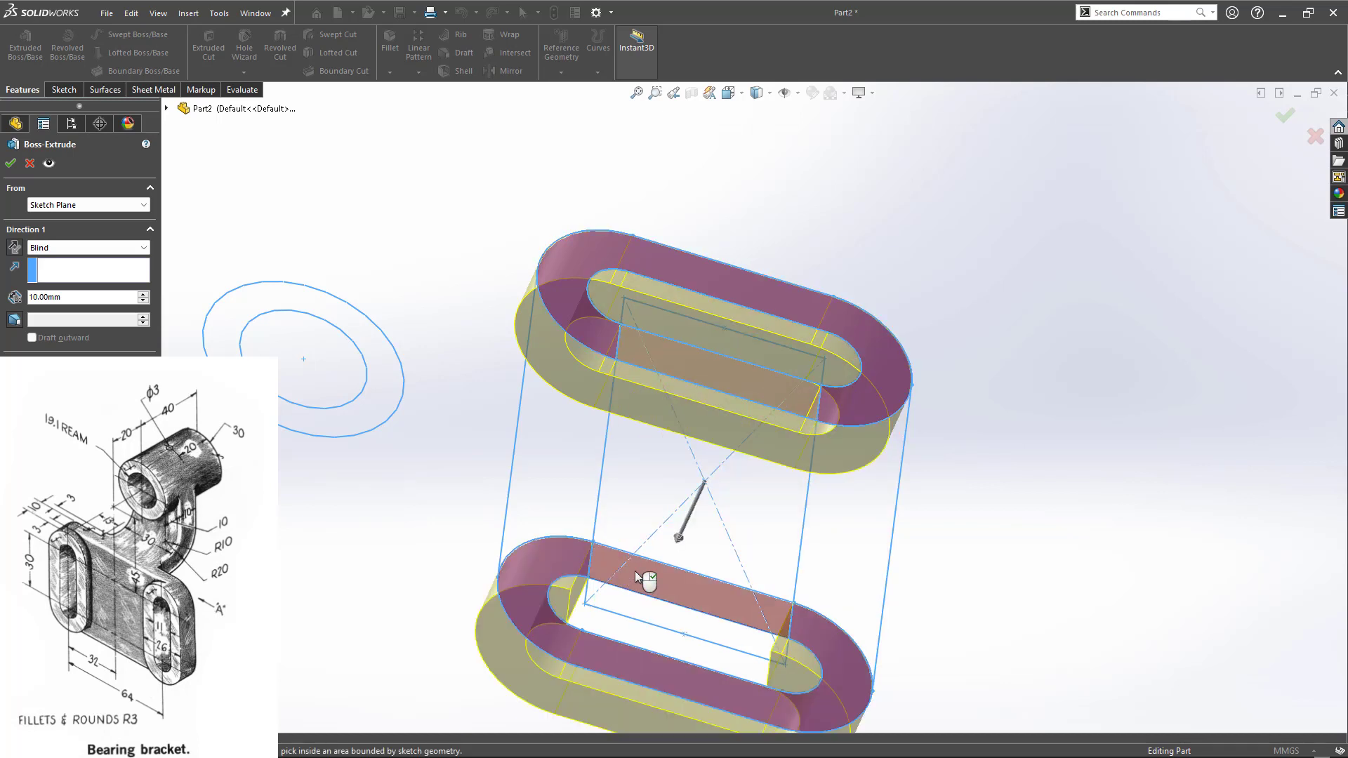
{"action": "mouse_move", "coordinate": [701, 571]}
{"action": "middle_mouse_down"}
{"action": "mouse_move", "coordinate": [767, 562]}
{"action": "mouse_move", "coordinate": [409, 503]}
{"action": "mouse_move", "coordinate": [403, 481]}
{"action": "mouse_move", "coordinate": [371, 518]}
{"action": "middle_mouse_up"}
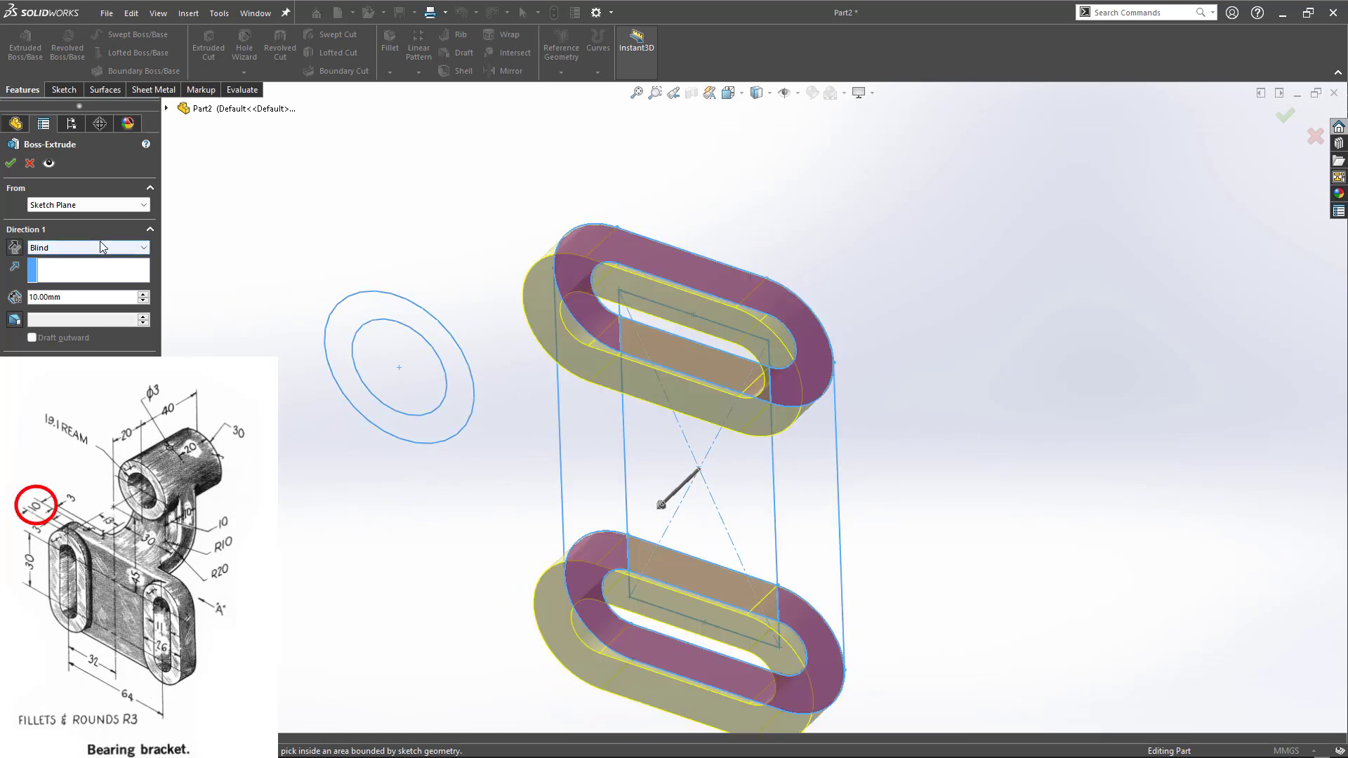
{"action": "left_click", "coordinate": [10, 163]}
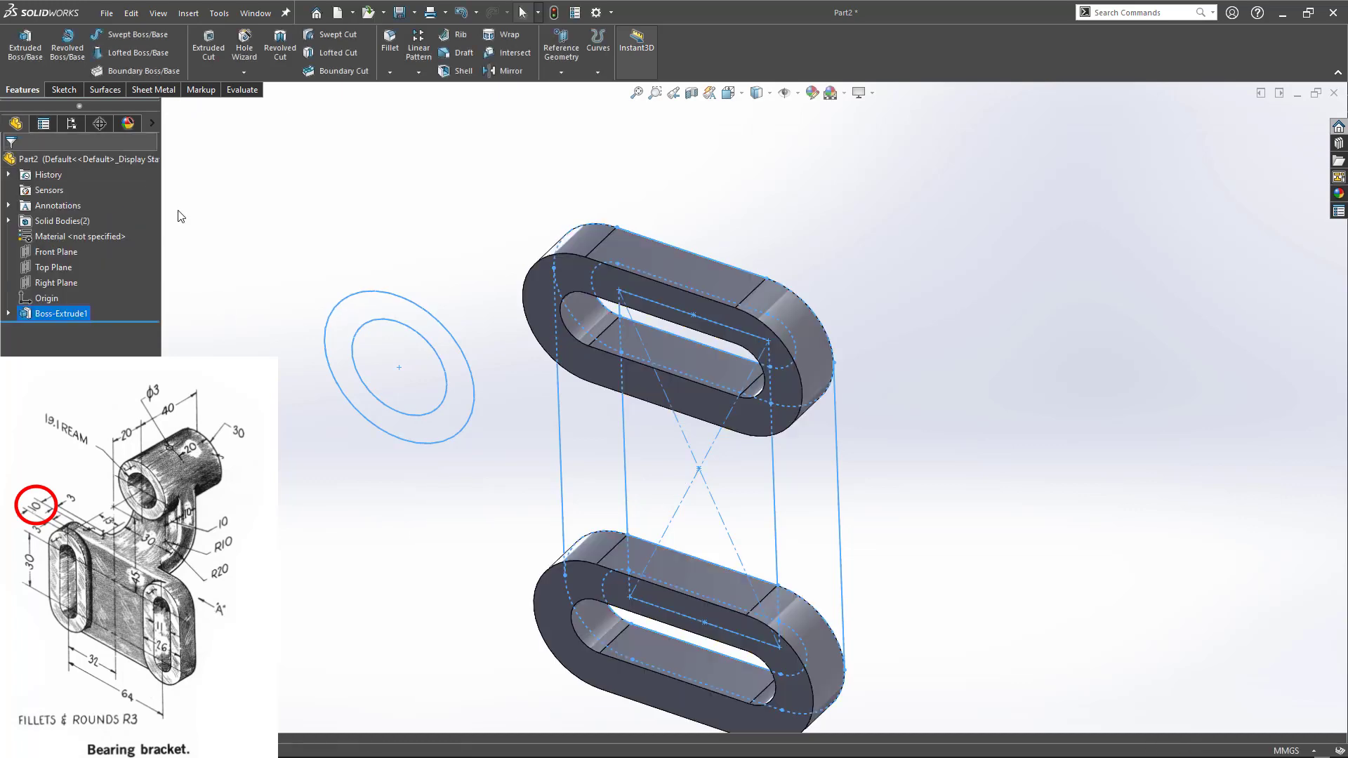
{"action": "left_click", "coordinate": [435, 258]}
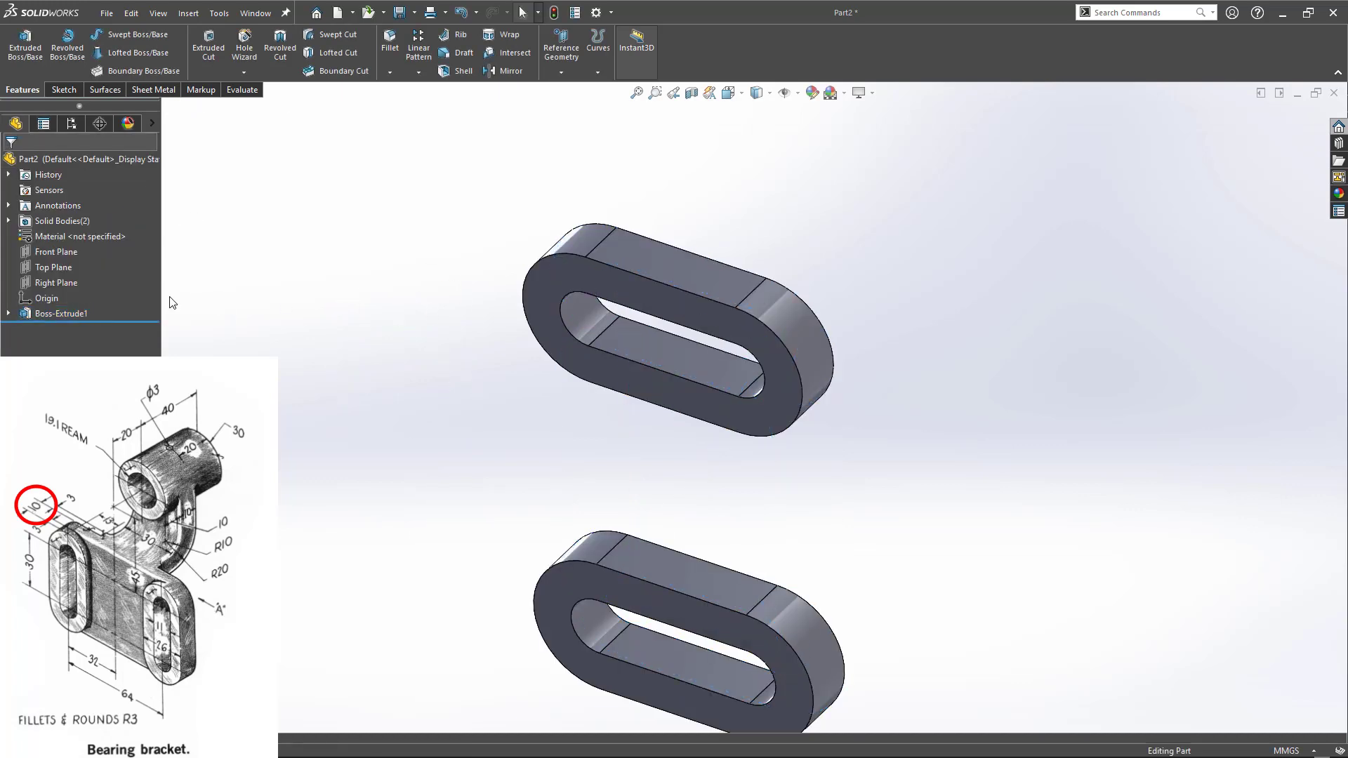
- Extrude the shared sketch's regions between the two slotted pads 7 mm, blind, to form the connecting plate
{"action": "left_click", "coordinate": [8, 316]}
{"action": "left_click", "coordinate": [52, 328]}
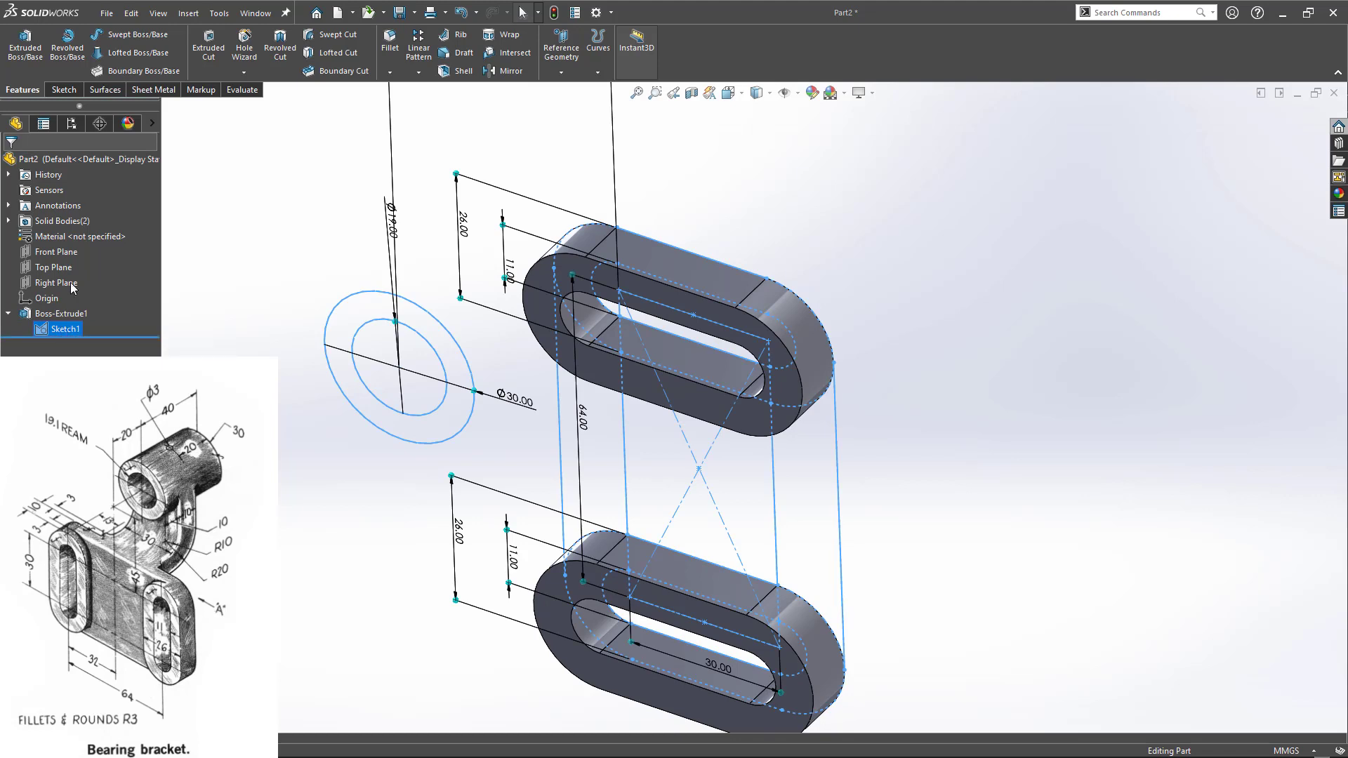
{"action": "left_click", "coordinate": [25, 46]}
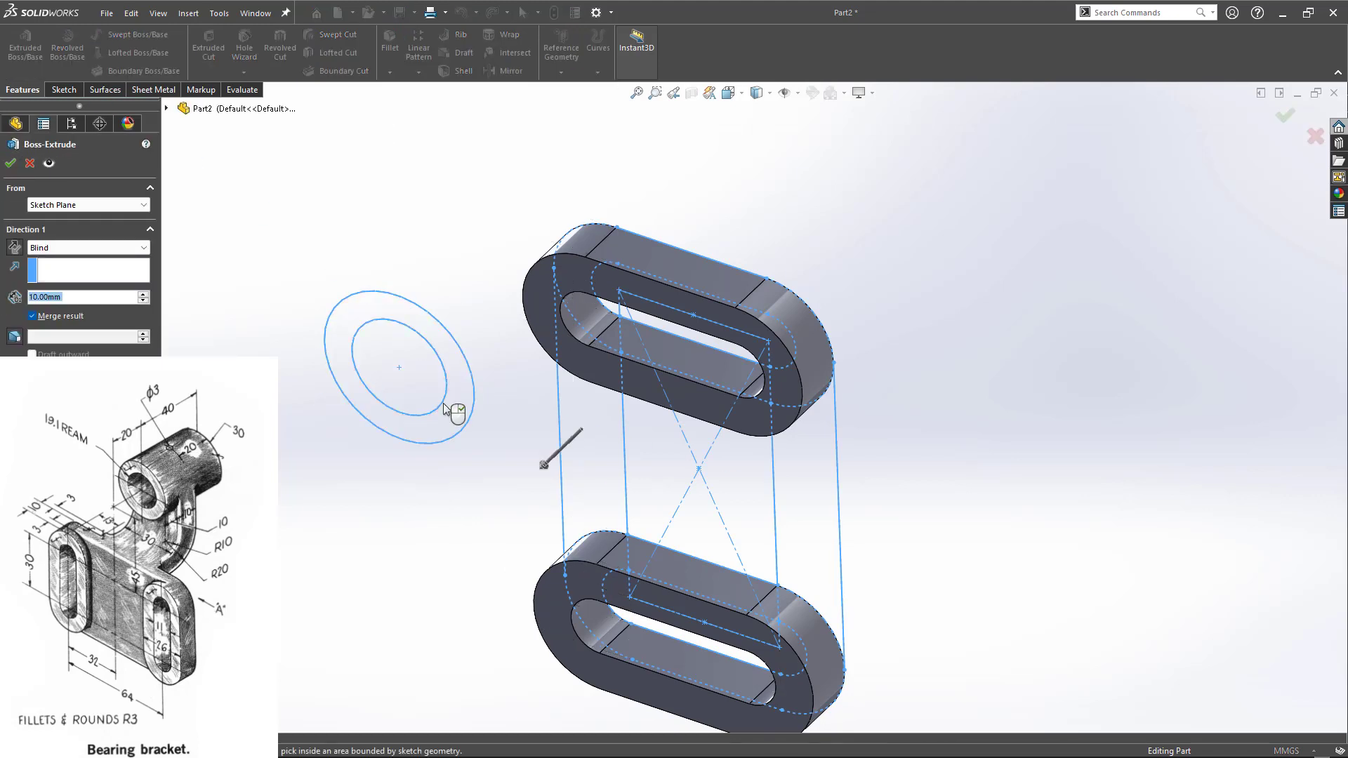
{"action": "left_click", "coordinate": [785, 460]}
{"action": "left_click", "coordinate": [739, 466]}
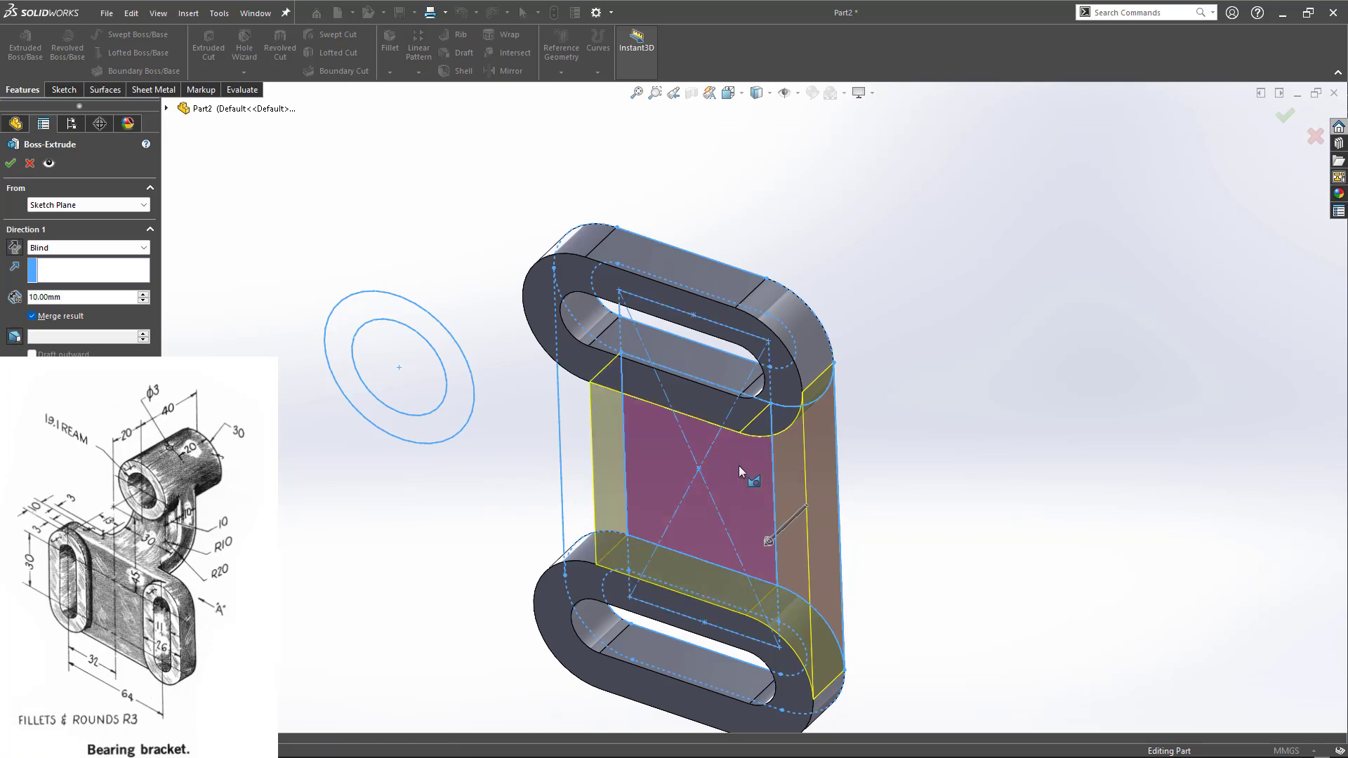
{"action": "left_click", "coordinate": [580, 450]}
{"action": "middle_click_drag", "start_coordinate": [503, 518], "coordinate": [492, 379]}
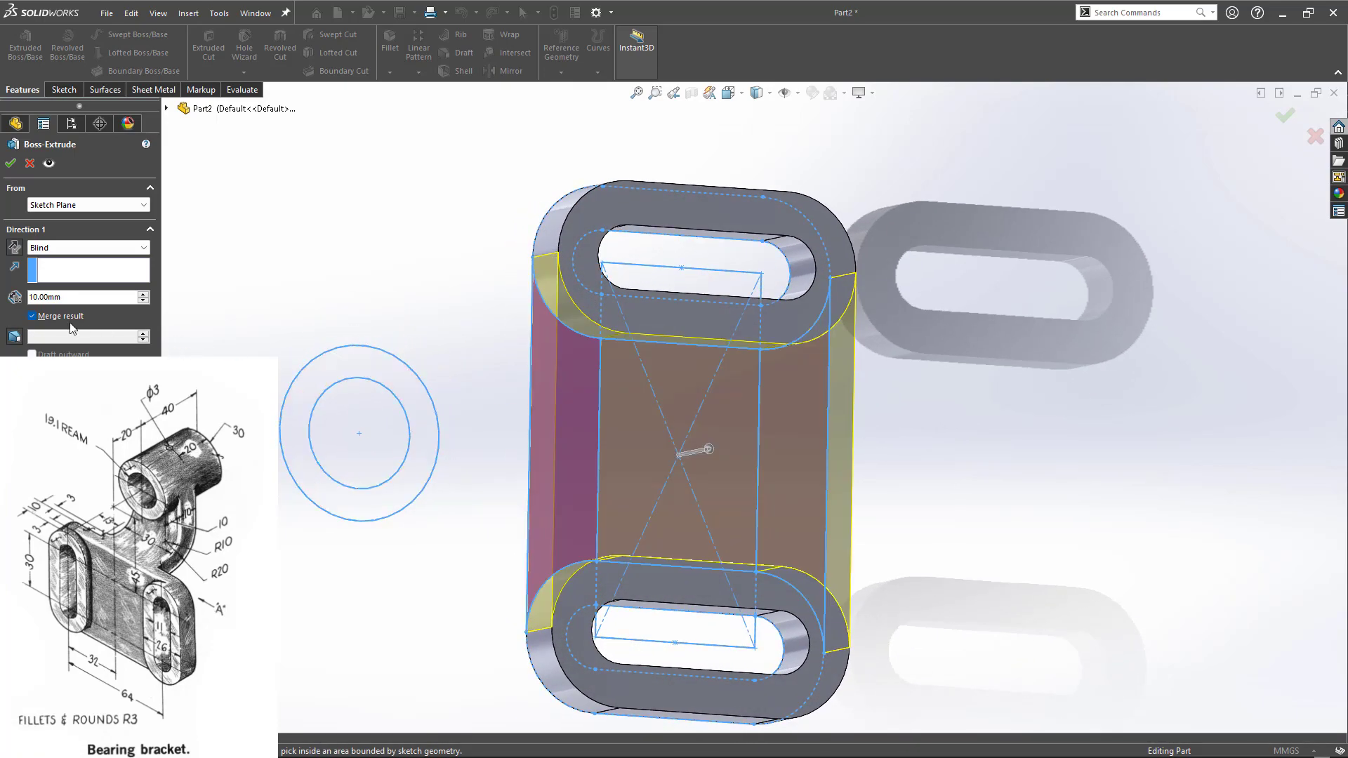
{"action": "left_click_drag", "start_coordinate": [65, 300], "coordinate": [2, 303]}
{"action": "type", "text": "7"}
{"action": "middle_click_drag", "start_coordinate": [457, 253], "coordinate": [46, 219]}
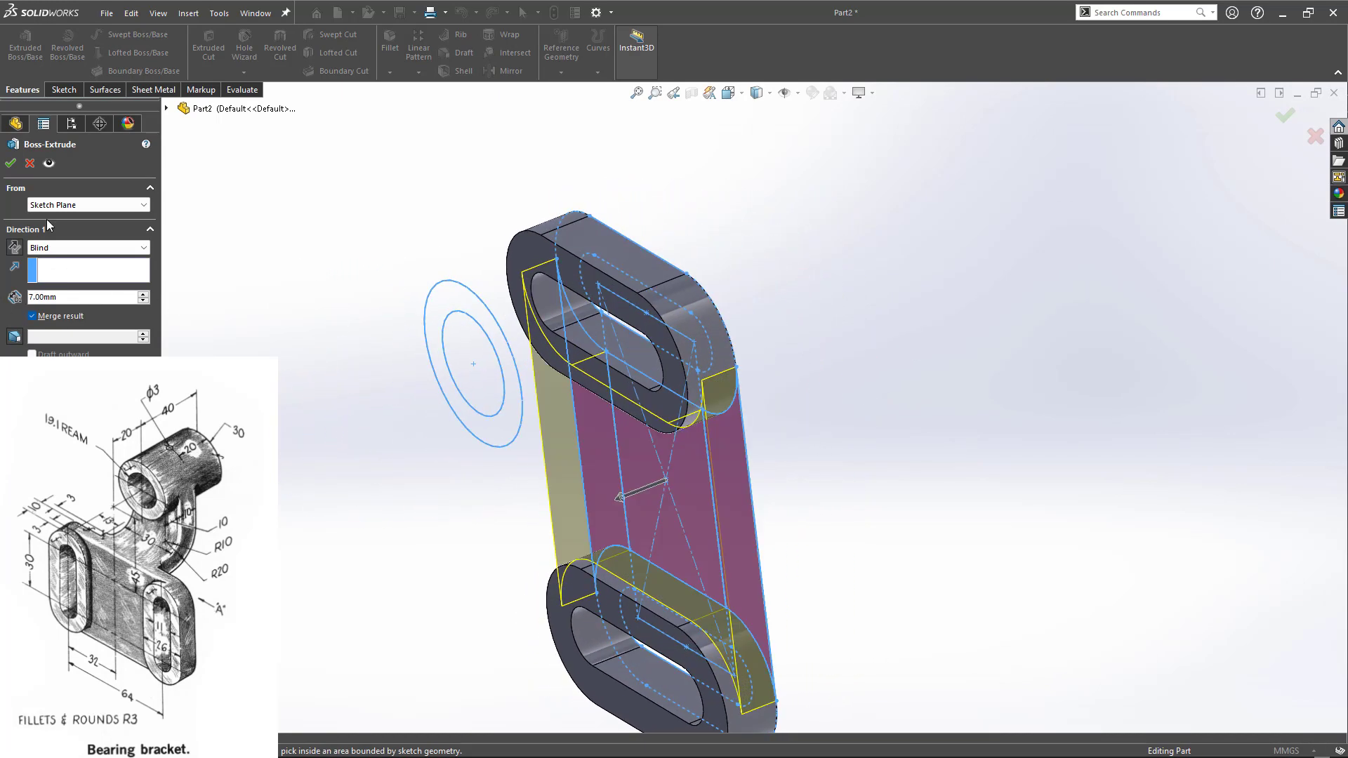
{"action": "left_click", "coordinate": [10, 164]}
- Set up an extrusion of the ring between the bearing circles, starting at a 10 mm offset reversed to the side away from the pads
{"action": "middle_click_drag", "start_coordinate": [295, 372], "coordinate": [378, 363]}
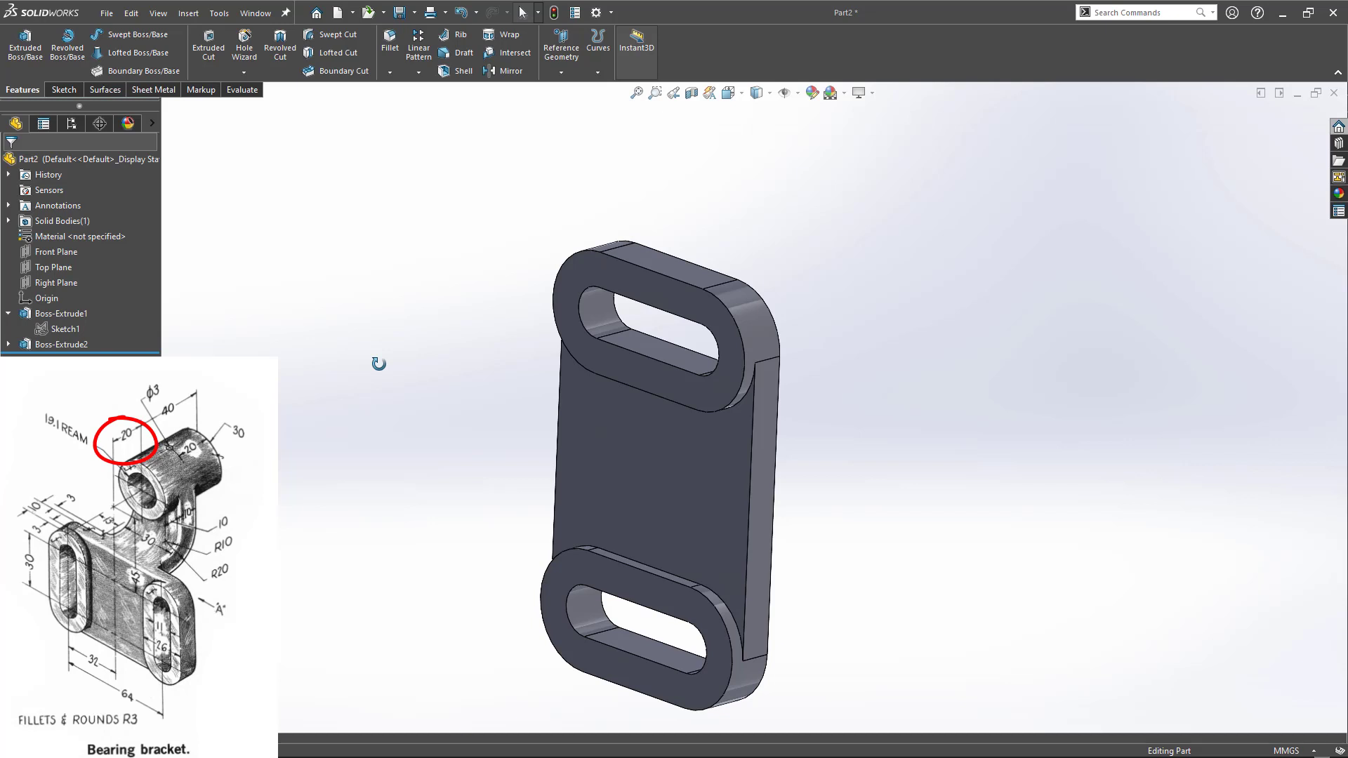
{"action": "left_click", "coordinate": [59, 330]}
{"action": "left_click", "coordinate": [20, 44]}
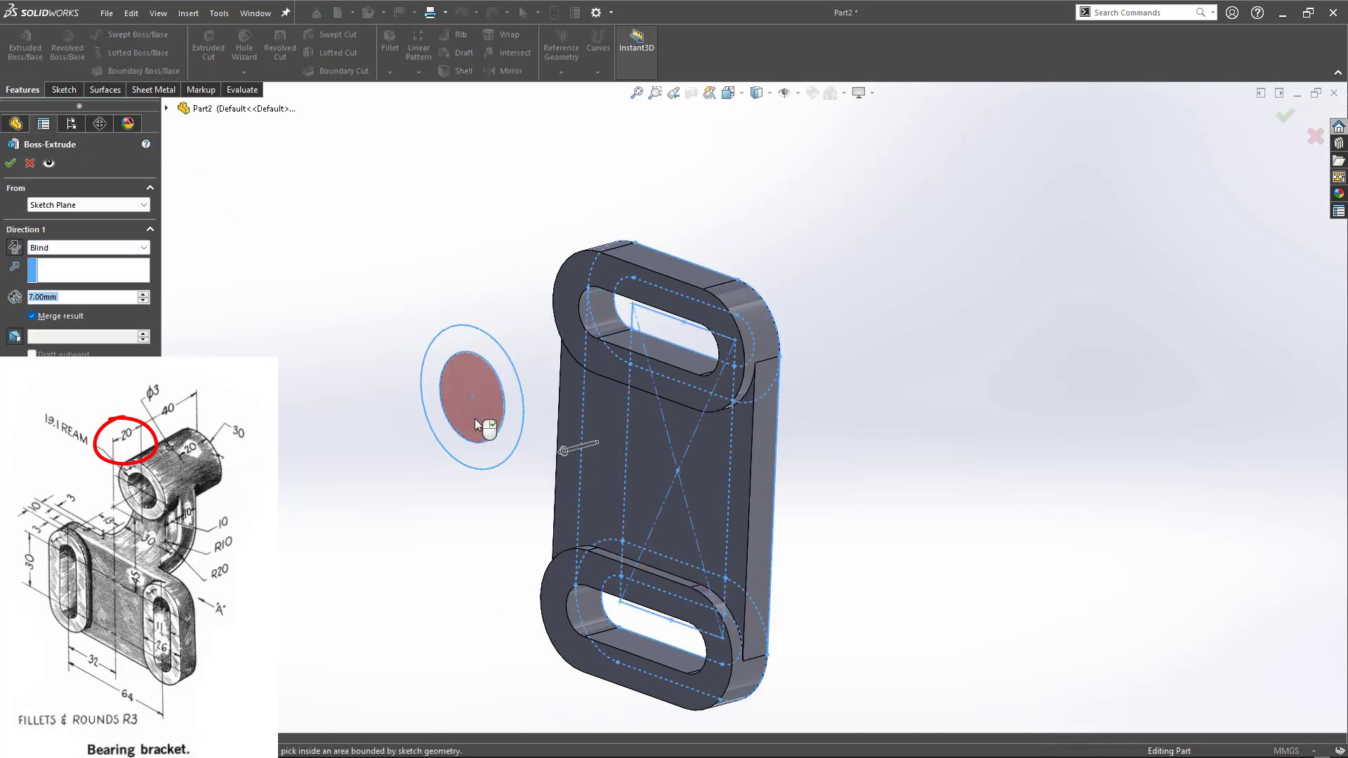
{"action": "middle_click_drag", "start_coordinate": [474, 418], "coordinate": [451, 490]}
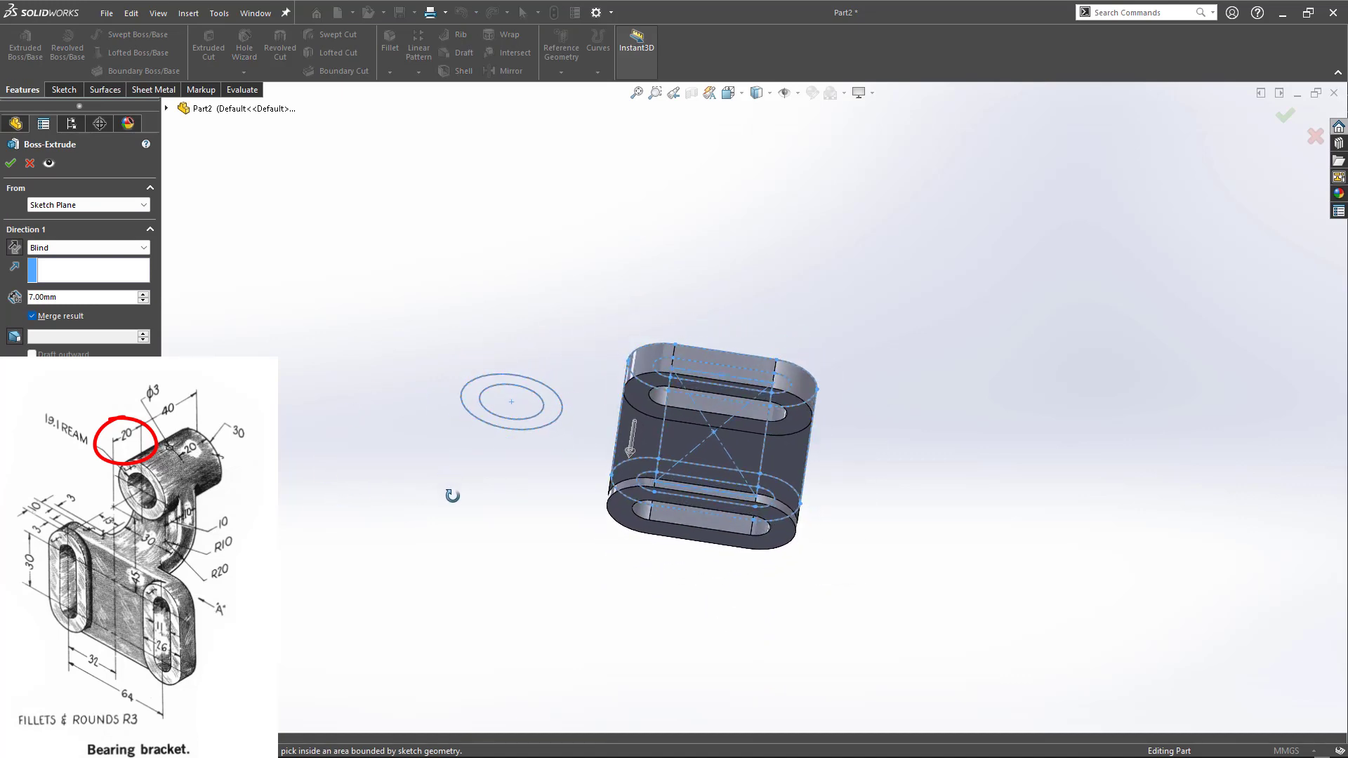
{"action": "left_click", "coordinate": [144, 204]}
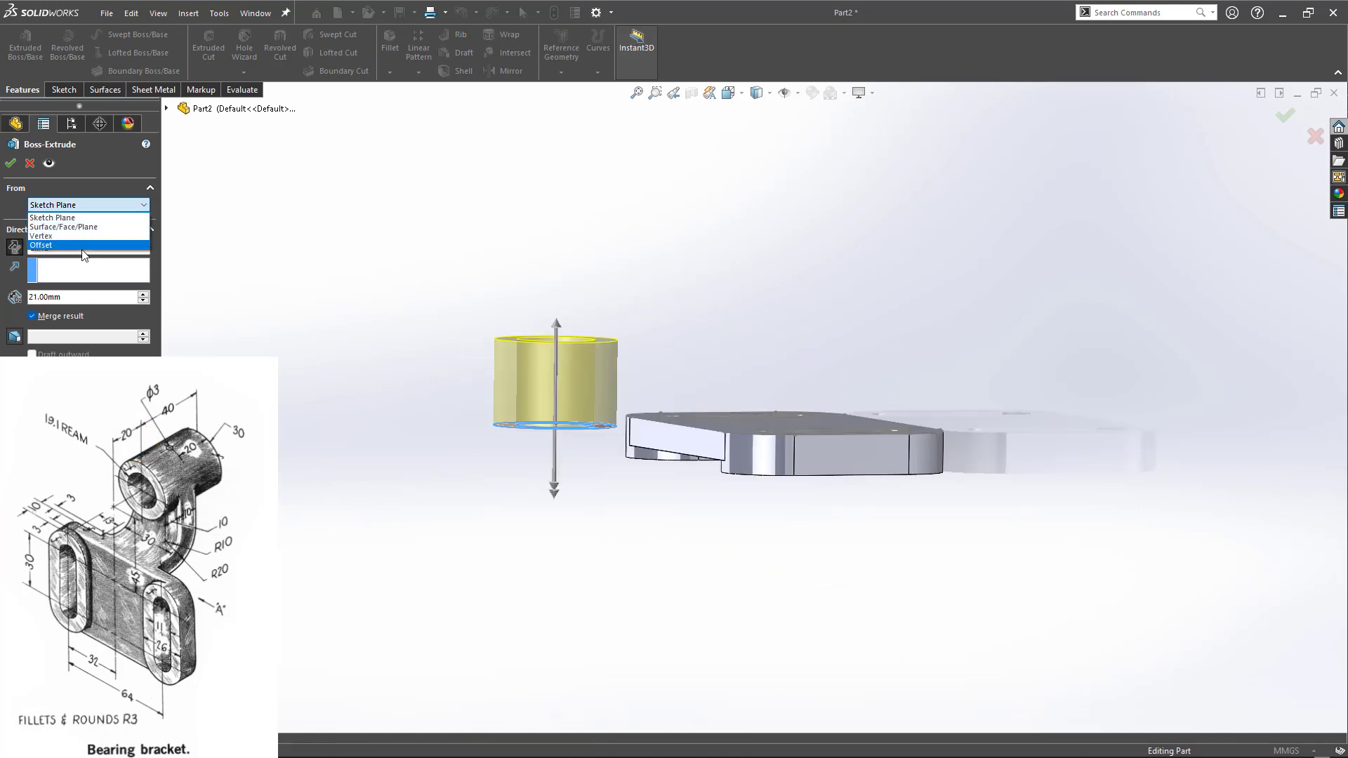
{"action": "left_click", "coordinate": [82, 245]}
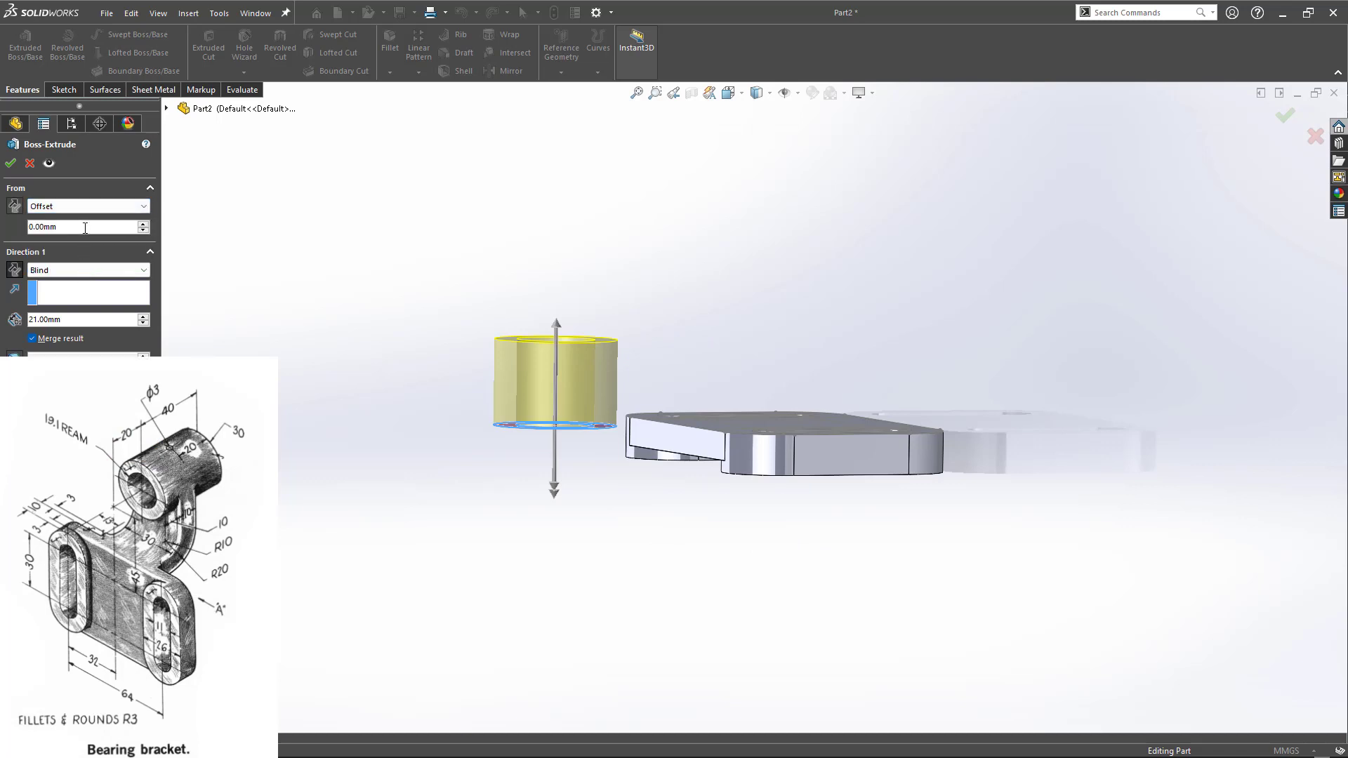
{"action": "type", "text": "10"}
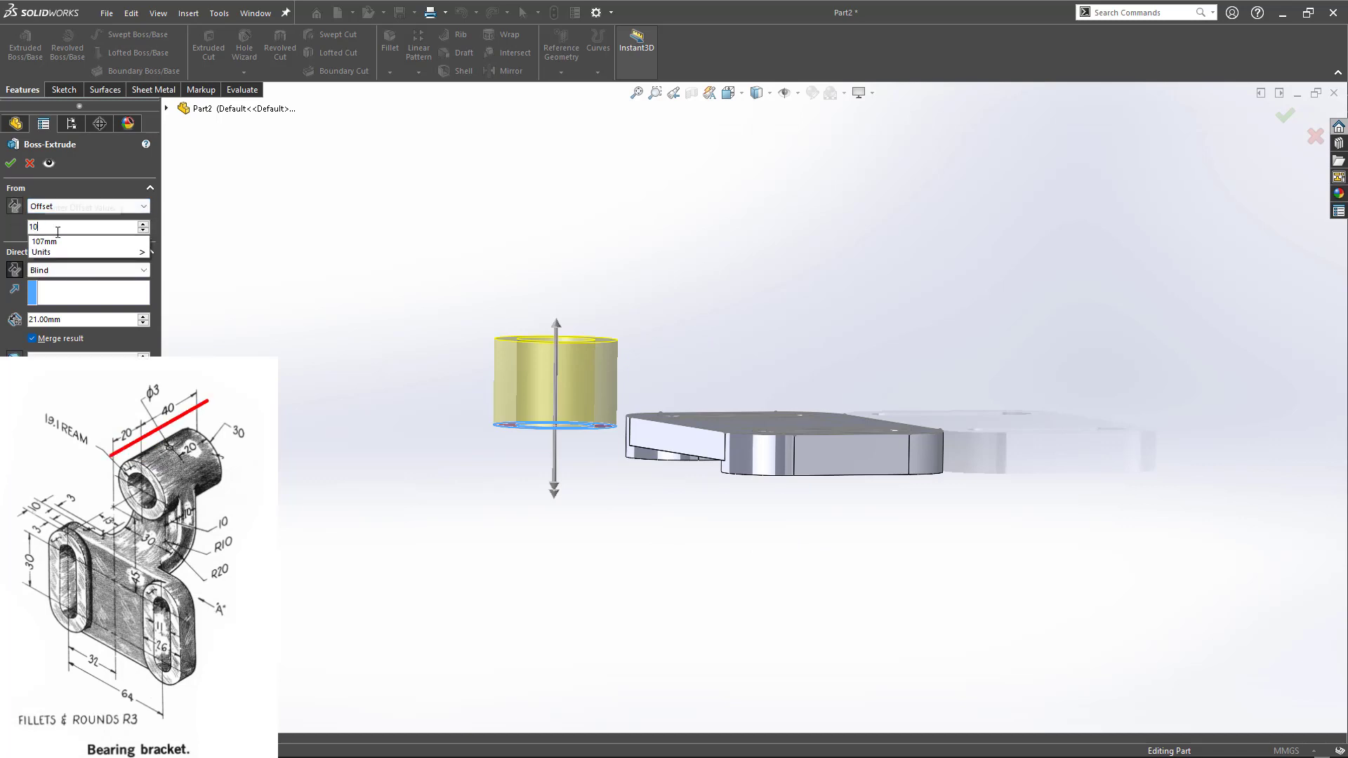
{"action": "key", "text": "Return"}
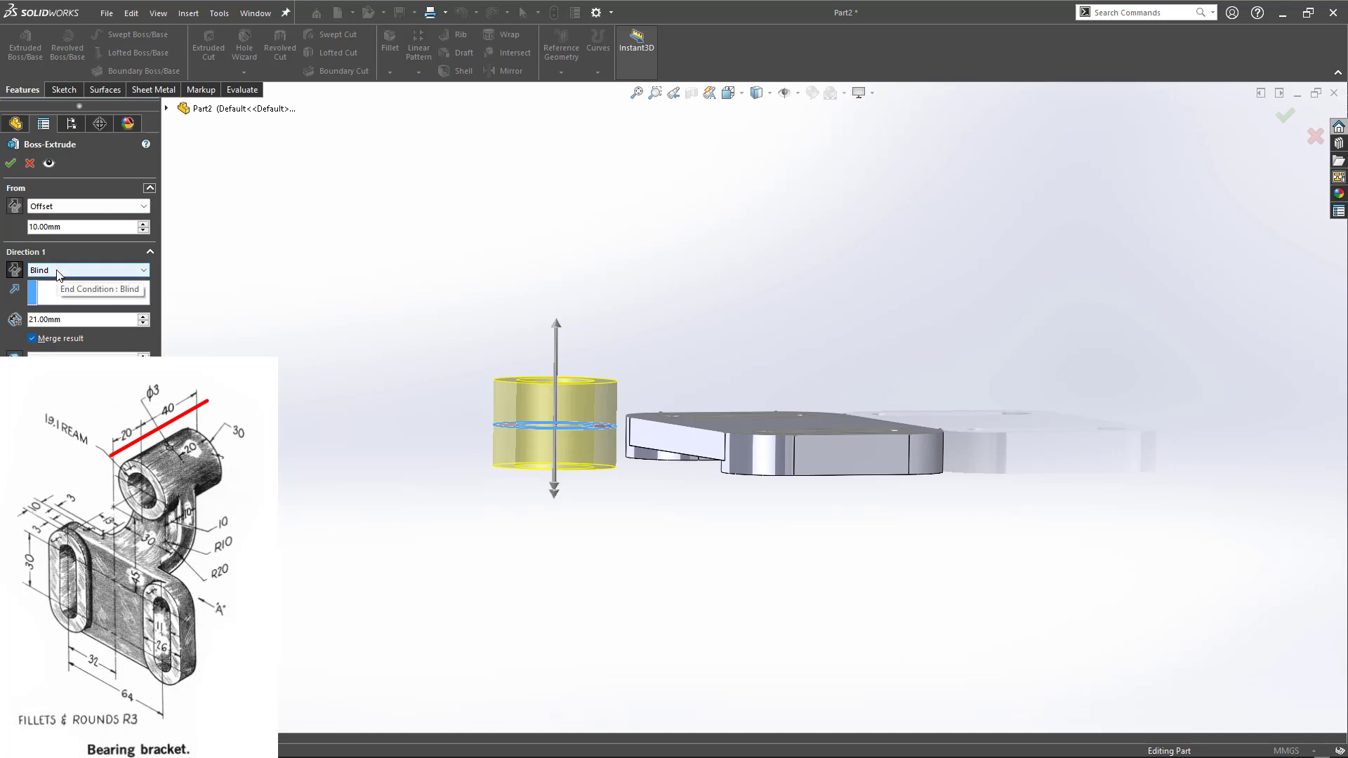
{"action": "left_click", "coordinate": [14, 209]}
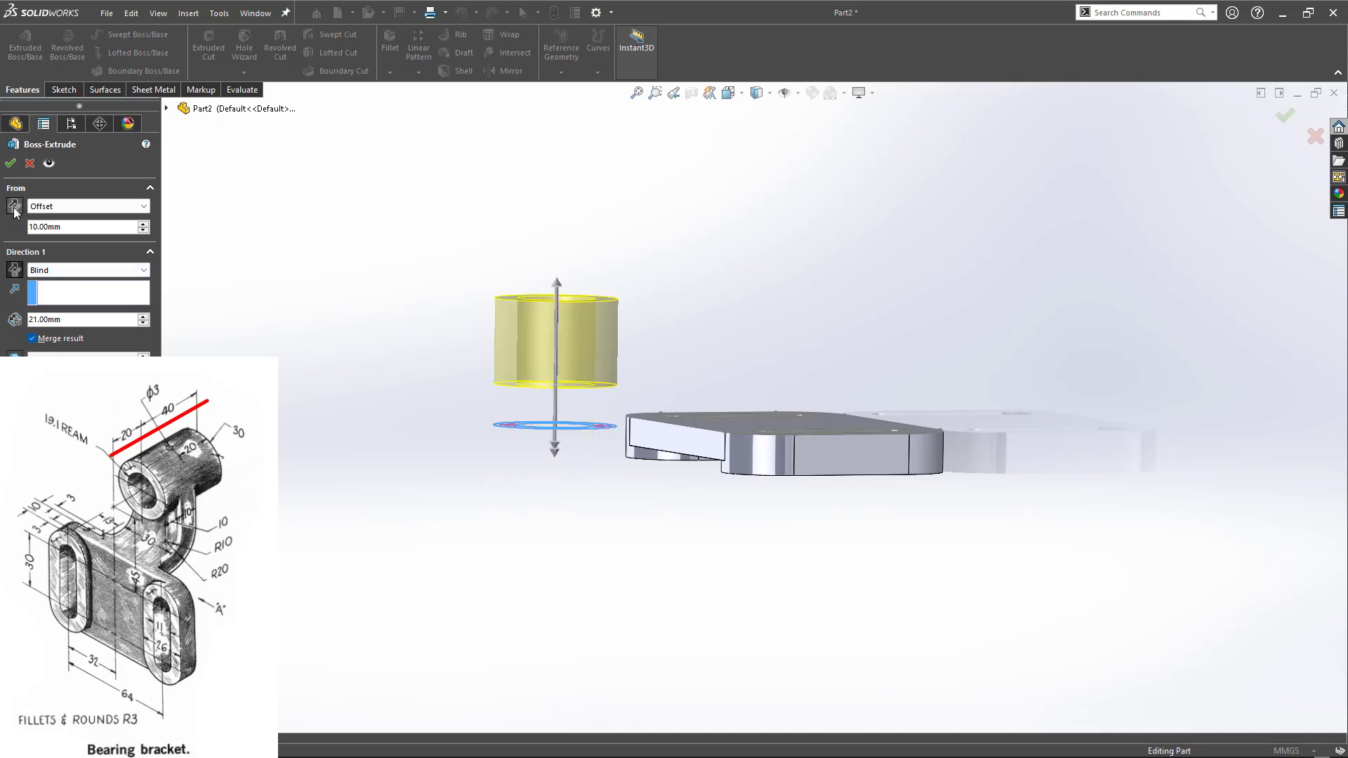
{"action": "middle_click_drag", "start_coordinate": [376, 440], "coordinate": [351, 420]}
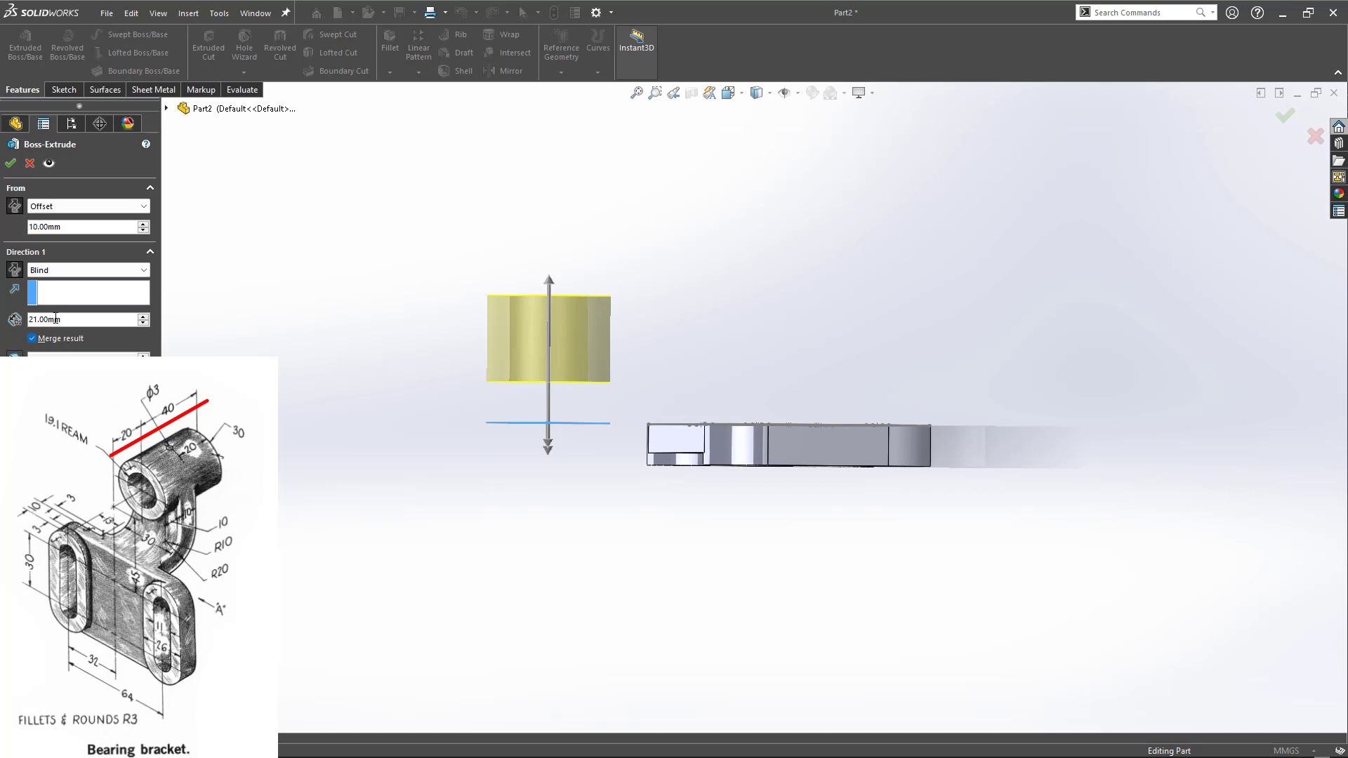
- Set the bearing ring's blind extrusion depth to 40 mm and complete the cylinder
{"action": "left_click_drag", "start_coordinate": [80, 316], "coordinate": [1, 319]}
{"action": "type", "text": "40"}
{"action": "key", "text": "Return"}
{"action": "mouse_move", "coordinate": [336, 301]}
{"action": "middle_mouse_down"}
{"action": "mouse_move", "coordinate": [355, 339]}
{"action": "mouse_move", "coordinate": [319, 316]}
{"action": "mouse_move", "coordinate": [339, 317]}
{"action": "middle_mouse_up"}
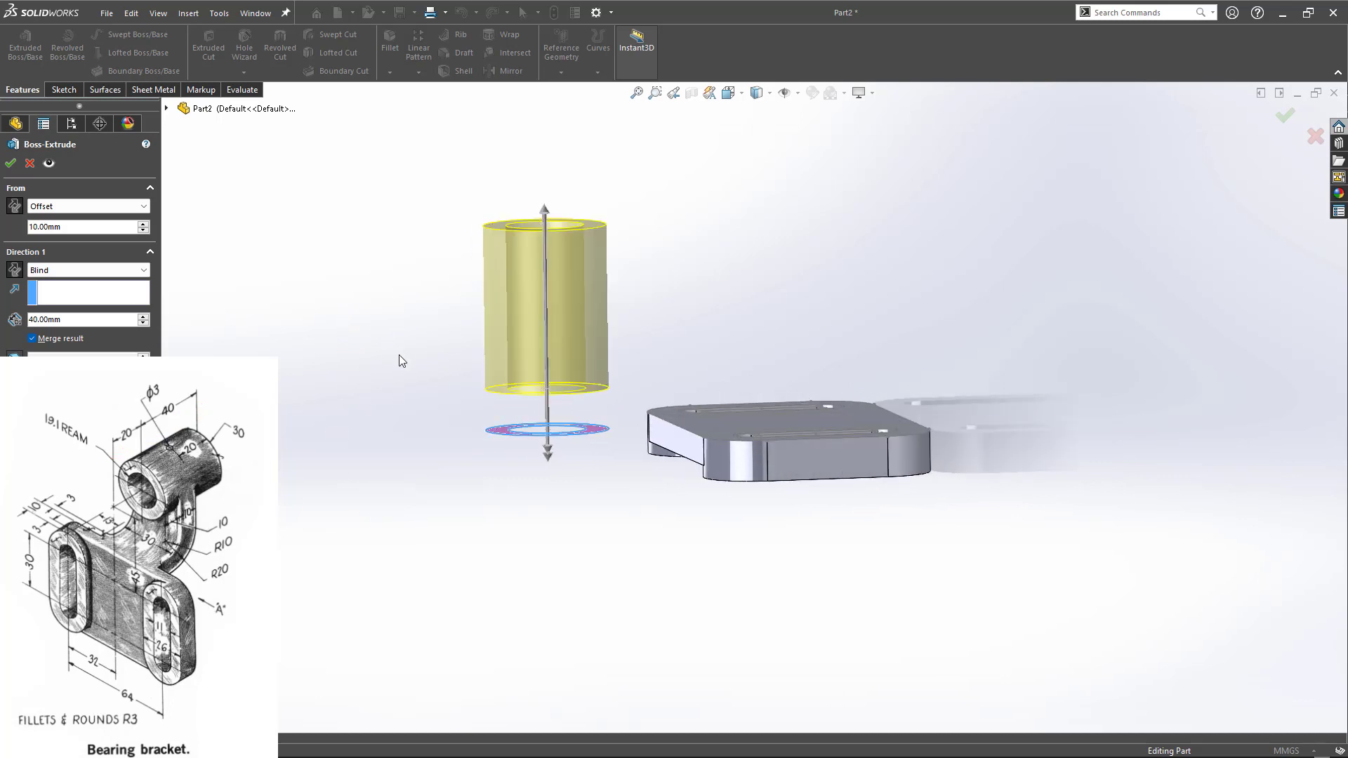
{"action": "middle_click_drag", "start_coordinate": [401, 361], "coordinate": [391, 333]}
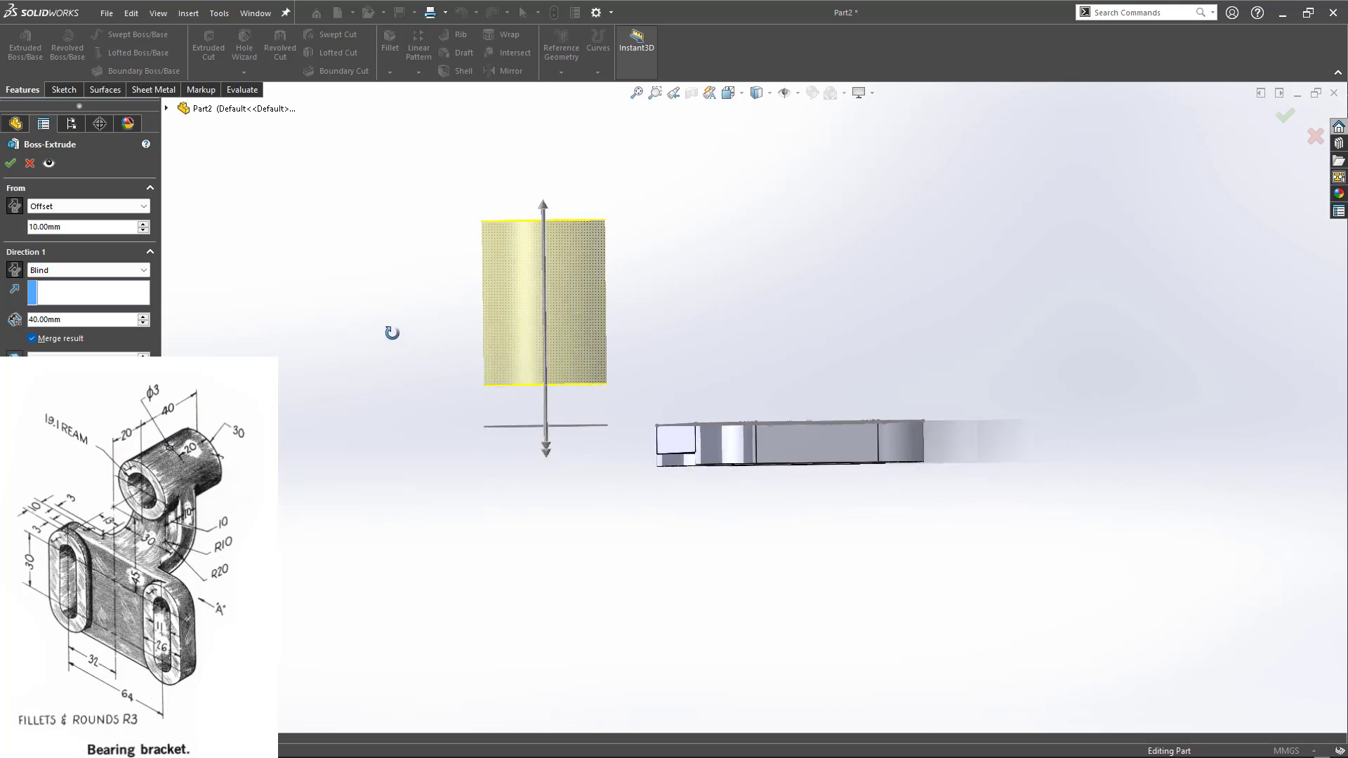
{"action": "left_click", "coordinate": [11, 163]}
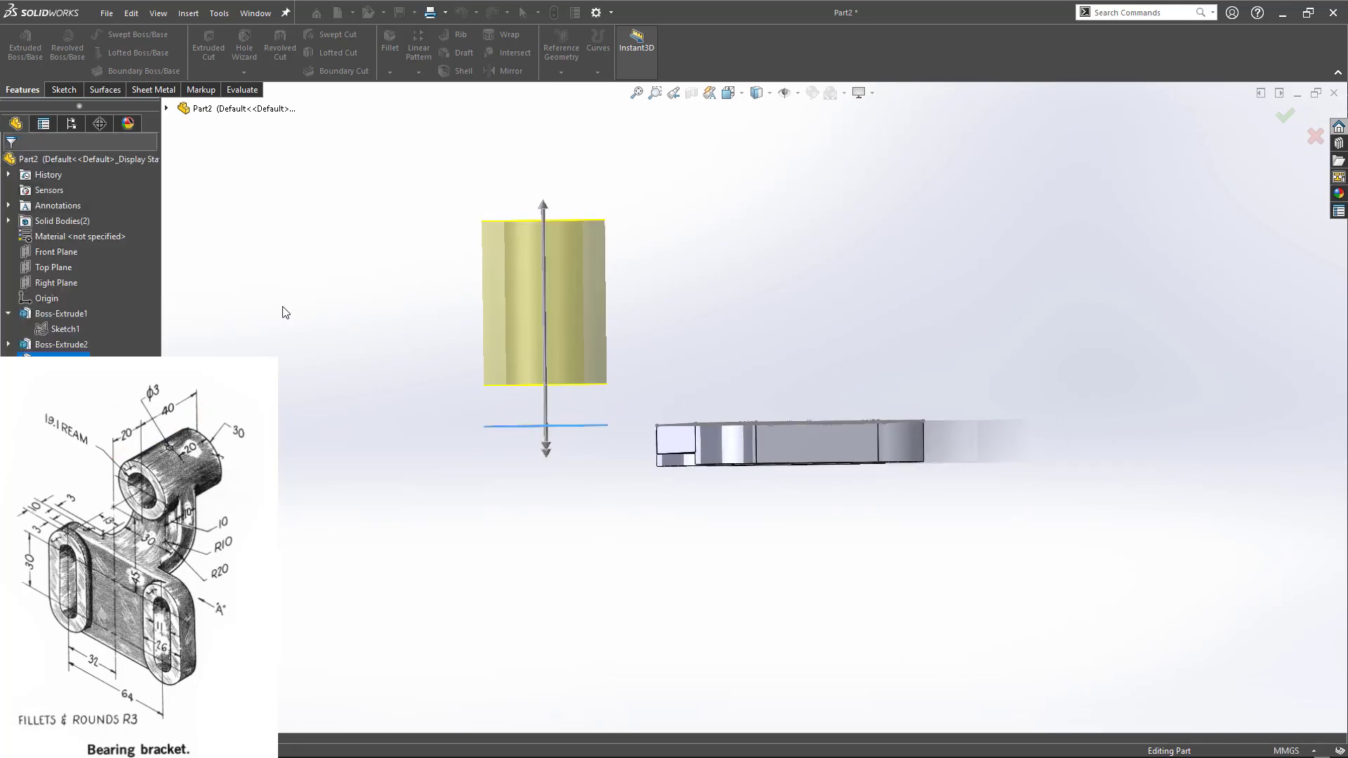
{"action": "middle_click_drag", "start_coordinate": [399, 349], "coordinate": [421, 523]}
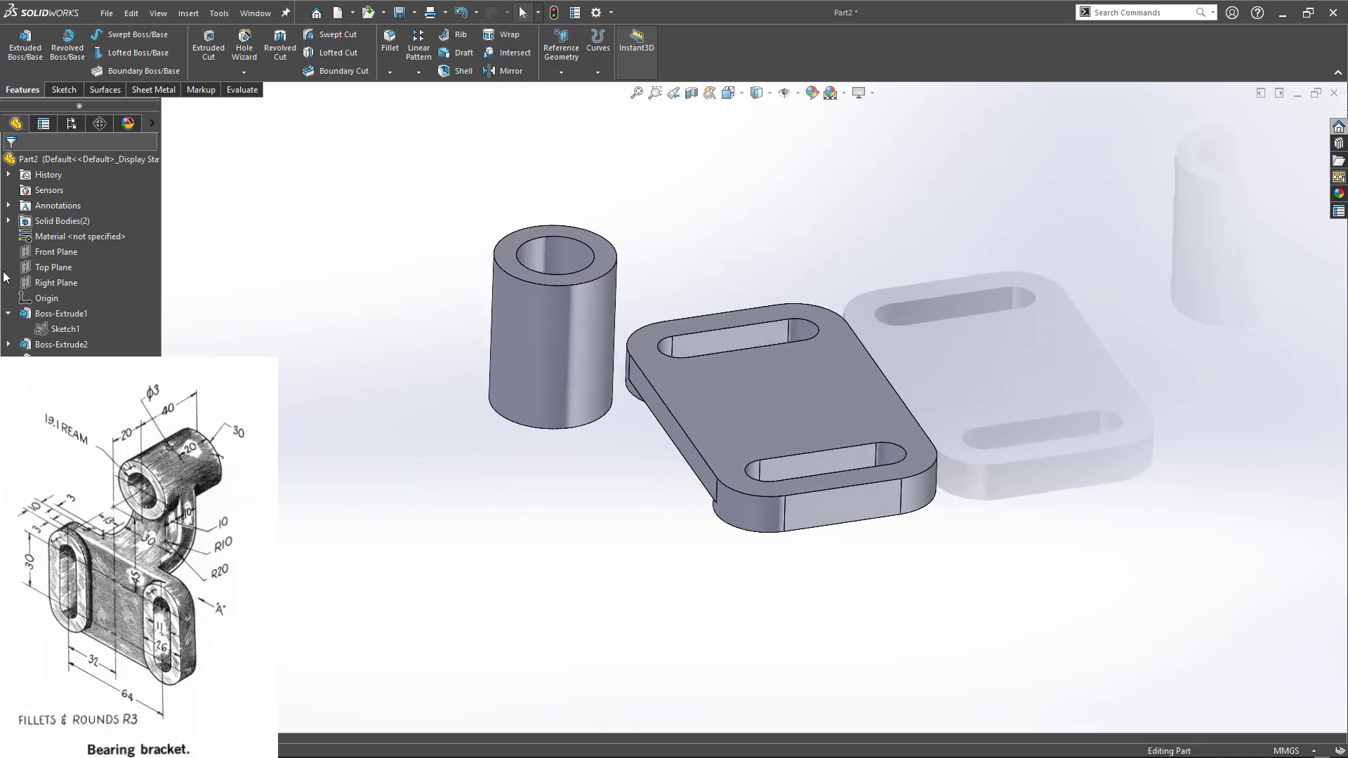
- On the Right Plane, sketch a vertical line down from the cylinder, a tangent arc of about 16 mm radius, and a horizontal line to the plate
{"action": "left_click", "coordinate": [46, 285]}
{"action": "left_click", "coordinate": [57, 267]}
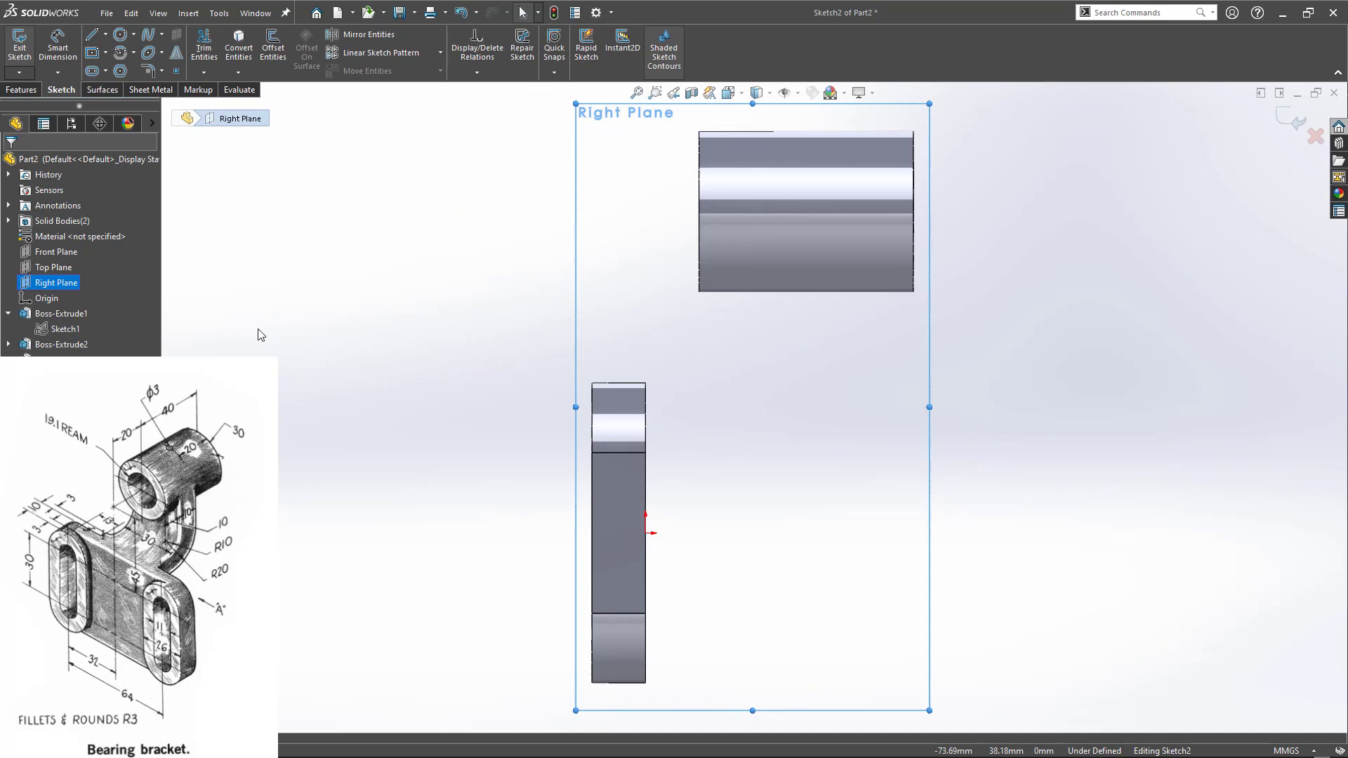
{"action": "key", "text": "l"}
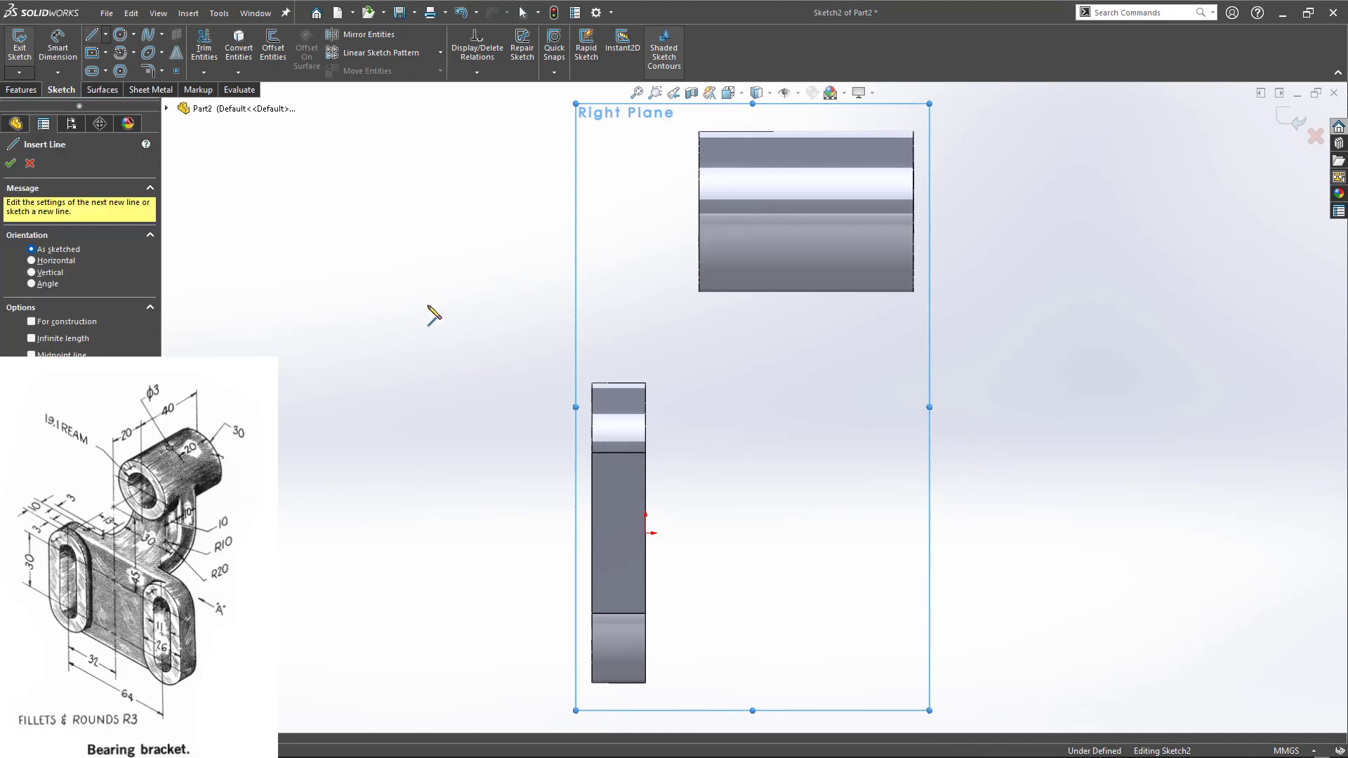
{"action": "left_click", "coordinate": [804, 271]}
{"action": "left_click", "coordinate": [804, 362]}
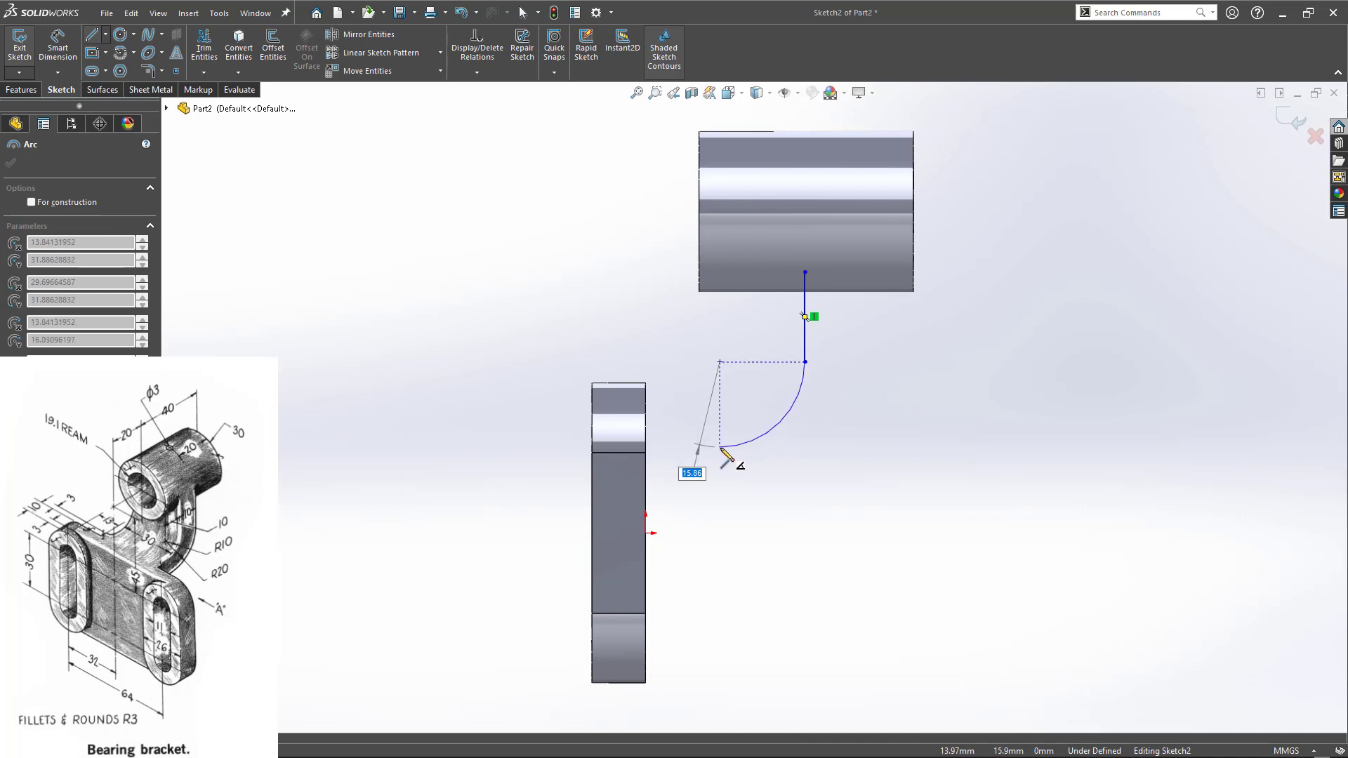
{"action": "left_click", "coordinate": [721, 448]}
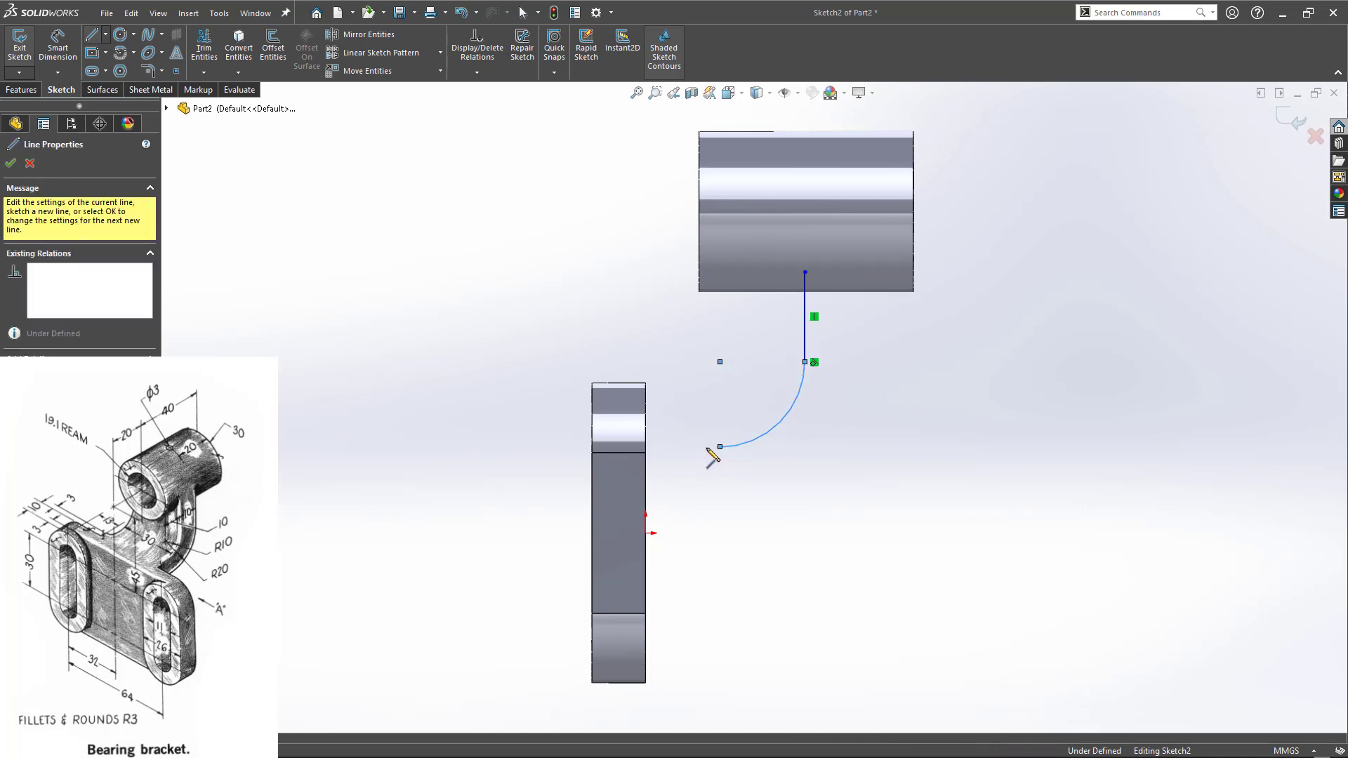
{"action": "left_click", "coordinate": [645, 448]}
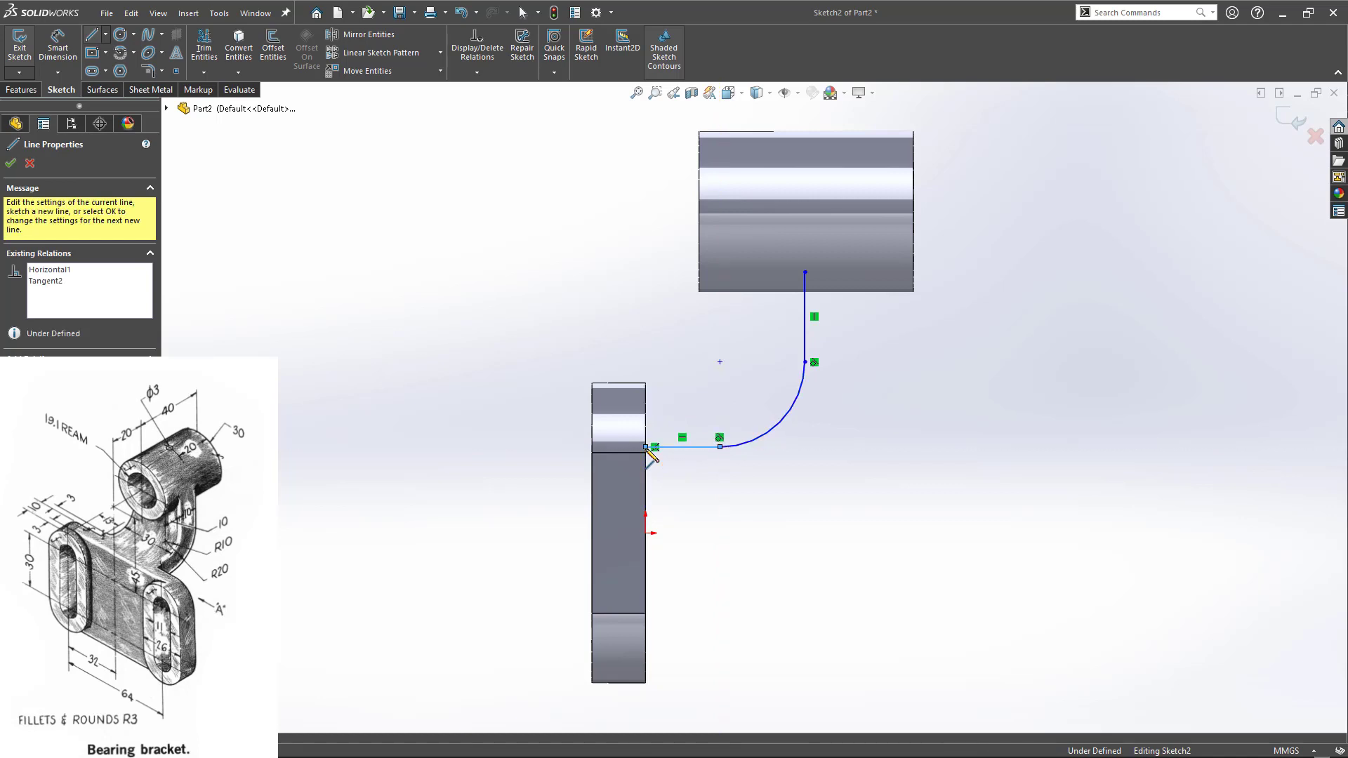
{"action": "key", "text": "Escape"}
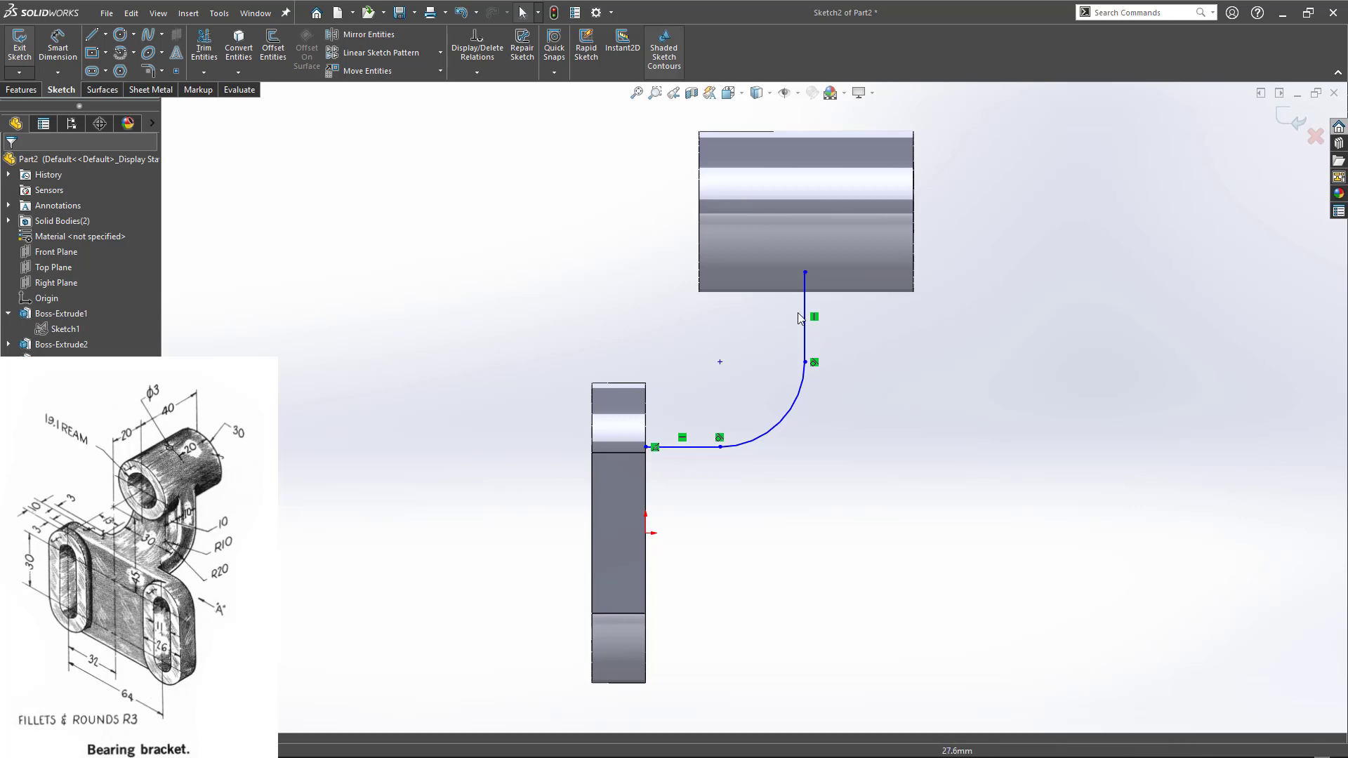
- Offset the line-and-arc chain 10 mm towards the inside of the bend
{"action": "left_click", "coordinate": [281, 56]}
{"action": "left_click", "coordinate": [774, 429]}
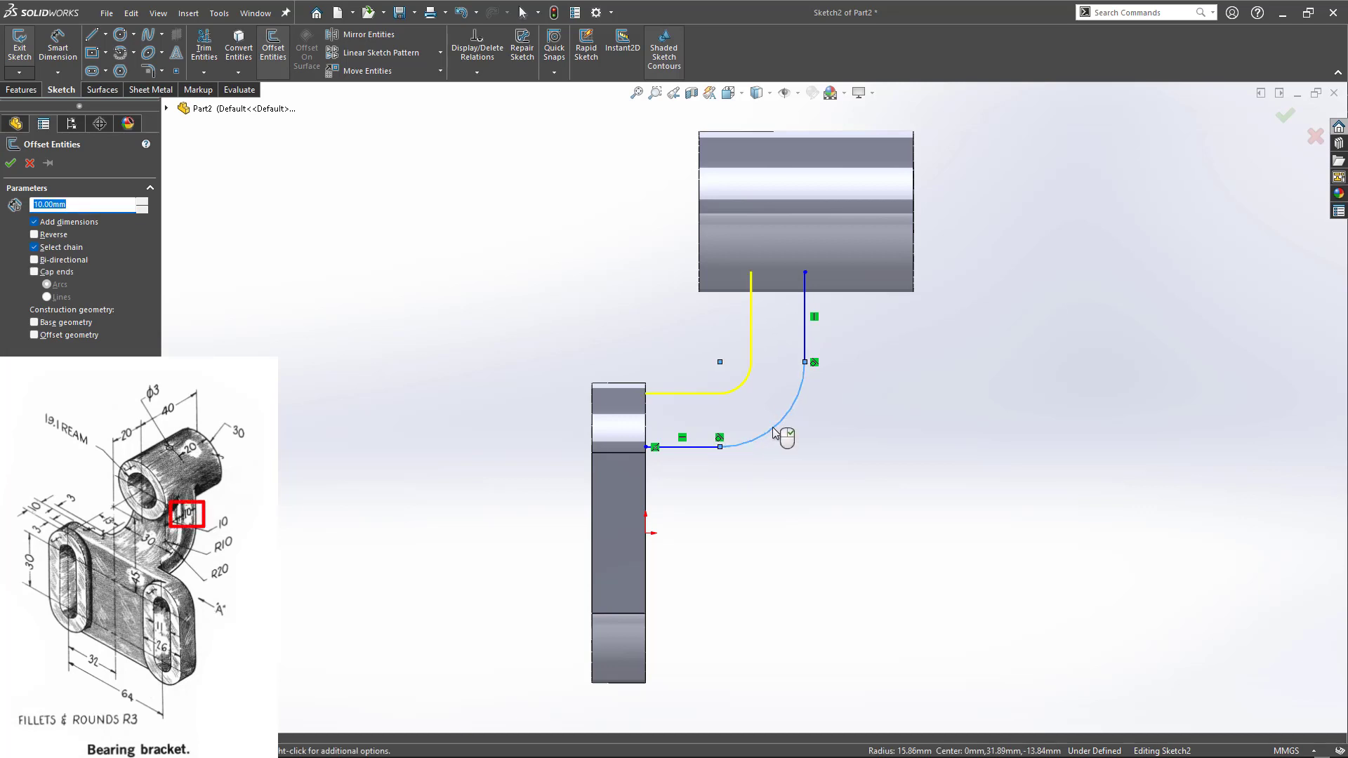
{"action": "left_click", "coordinate": [8, 163]}
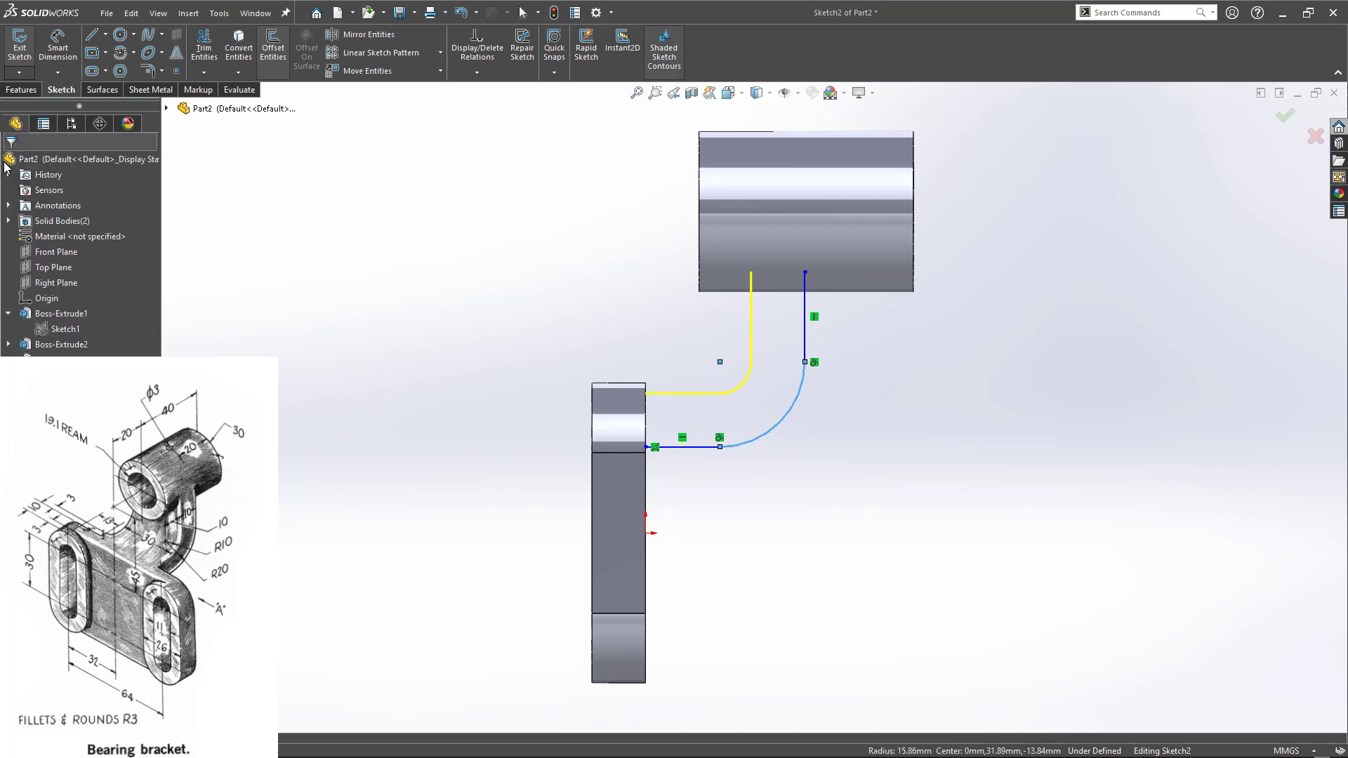
- Dimension the distance from the cylinder's end face nearest the plate to the inner vertical line as 10 mm
{"action": "scroll", "coordinate": [548, 292], "scroll_direction": "down", "scroll_amount": 2}
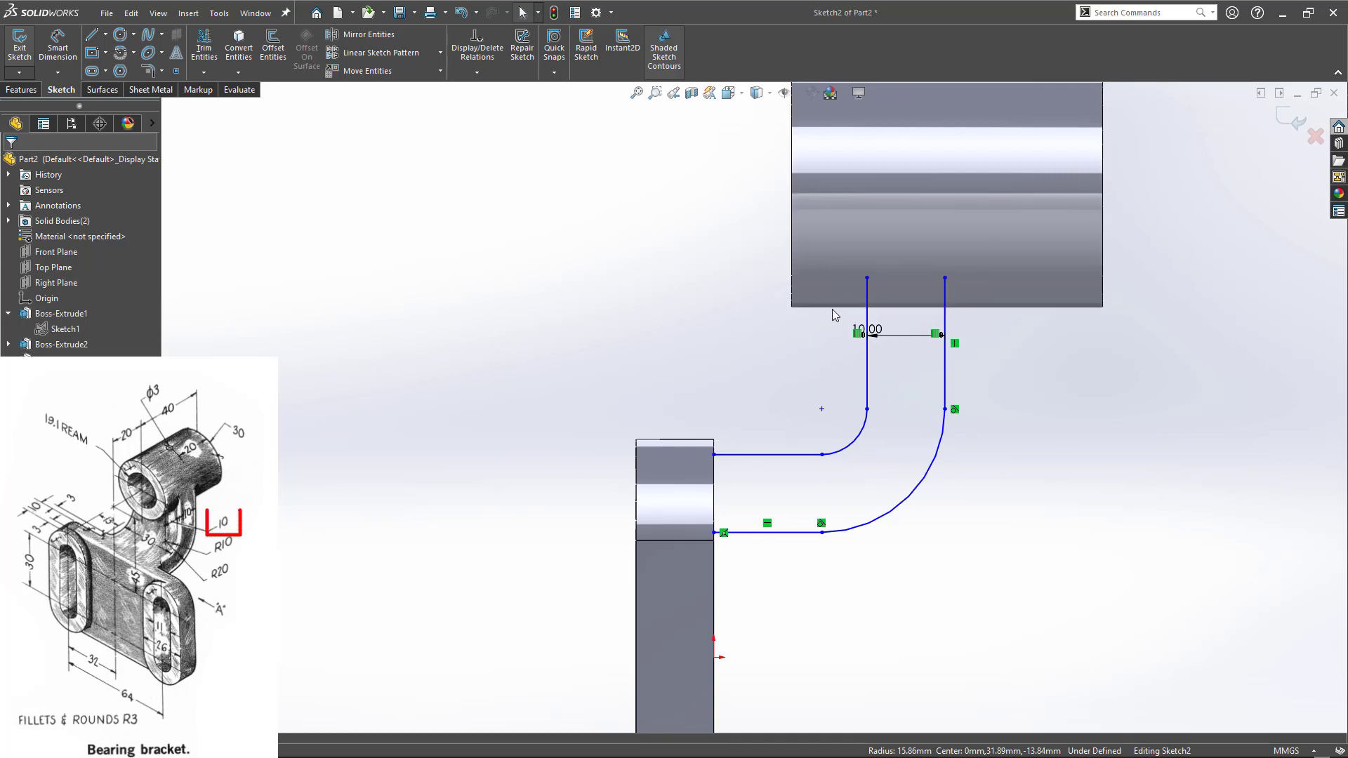
{"action": "left_click", "coordinate": [793, 288]}
{"action": "left_click", "coordinate": [867, 362]}
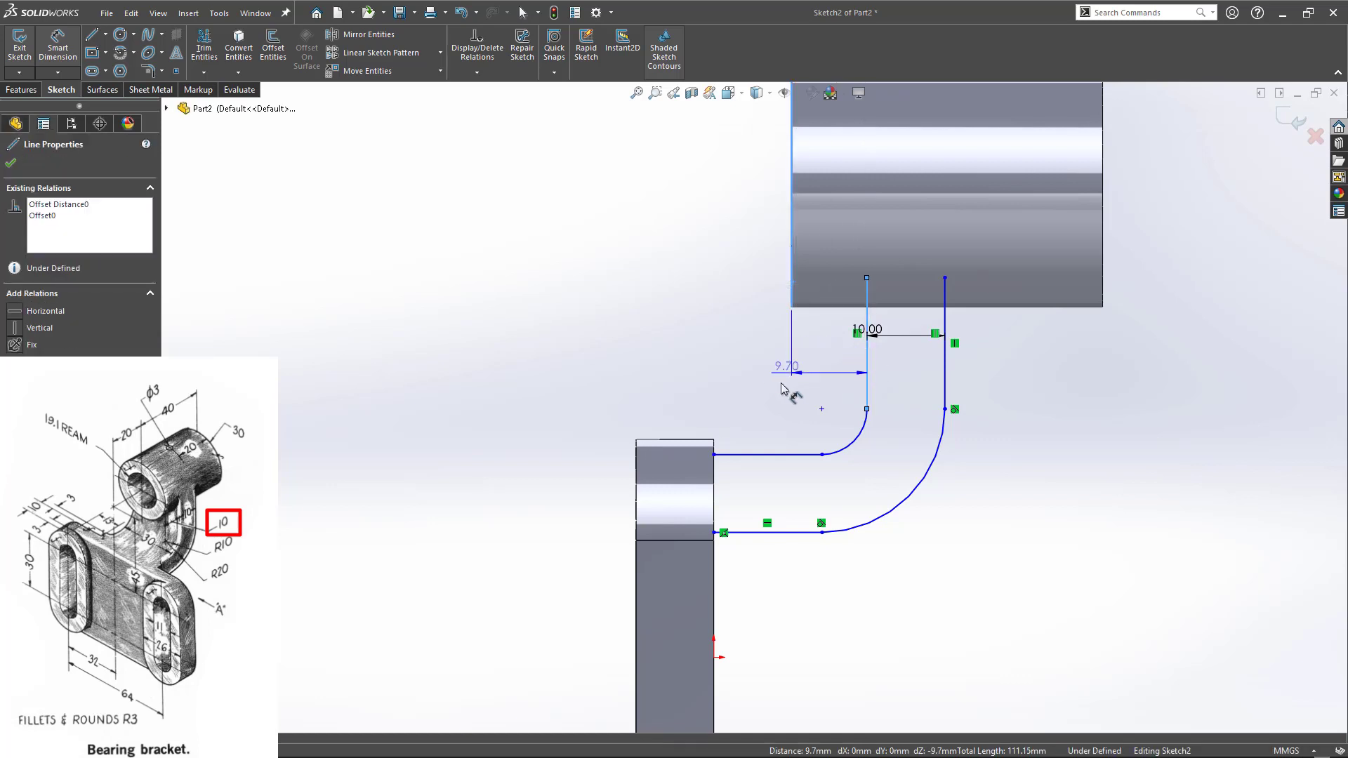
{"action": "left_click", "coordinate": [819, 376]}
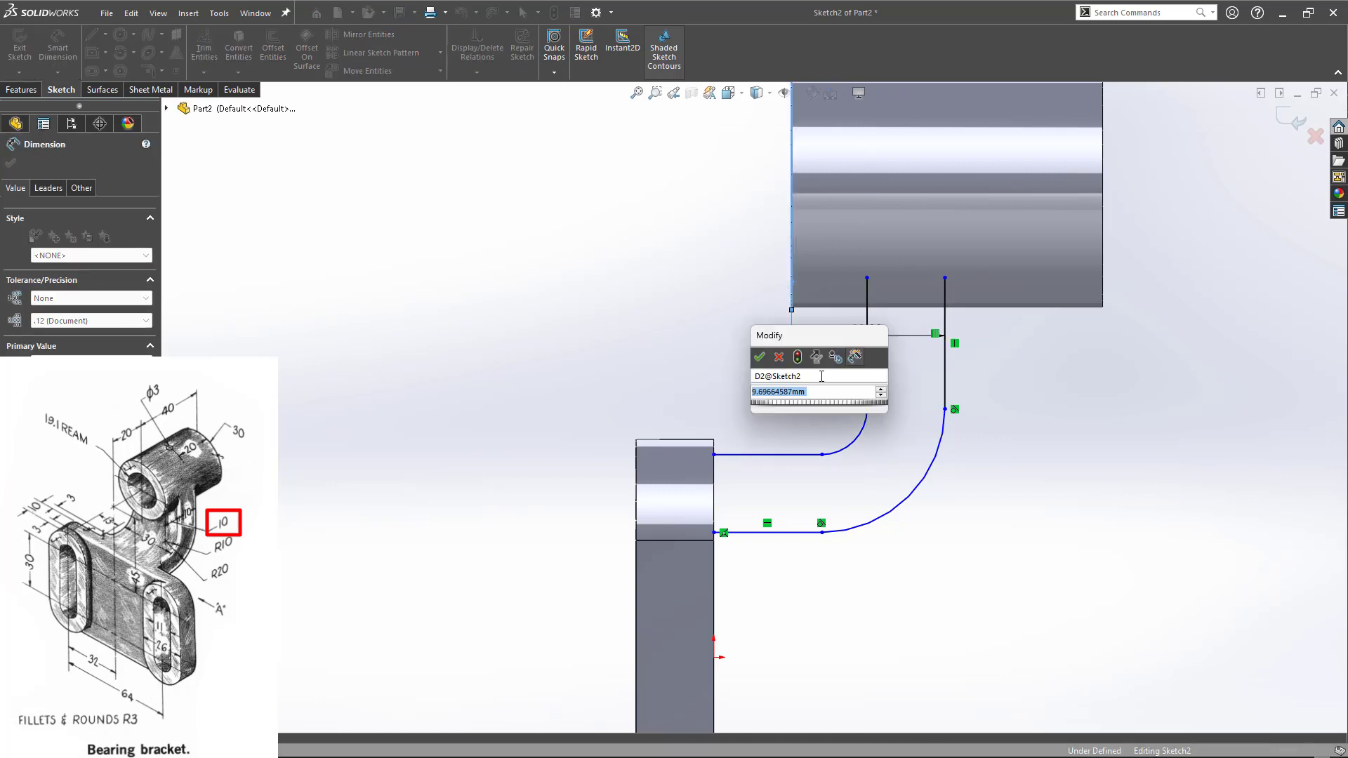
{"action": "type", "text": "10"}
{"action": "key", "text": "Return"}
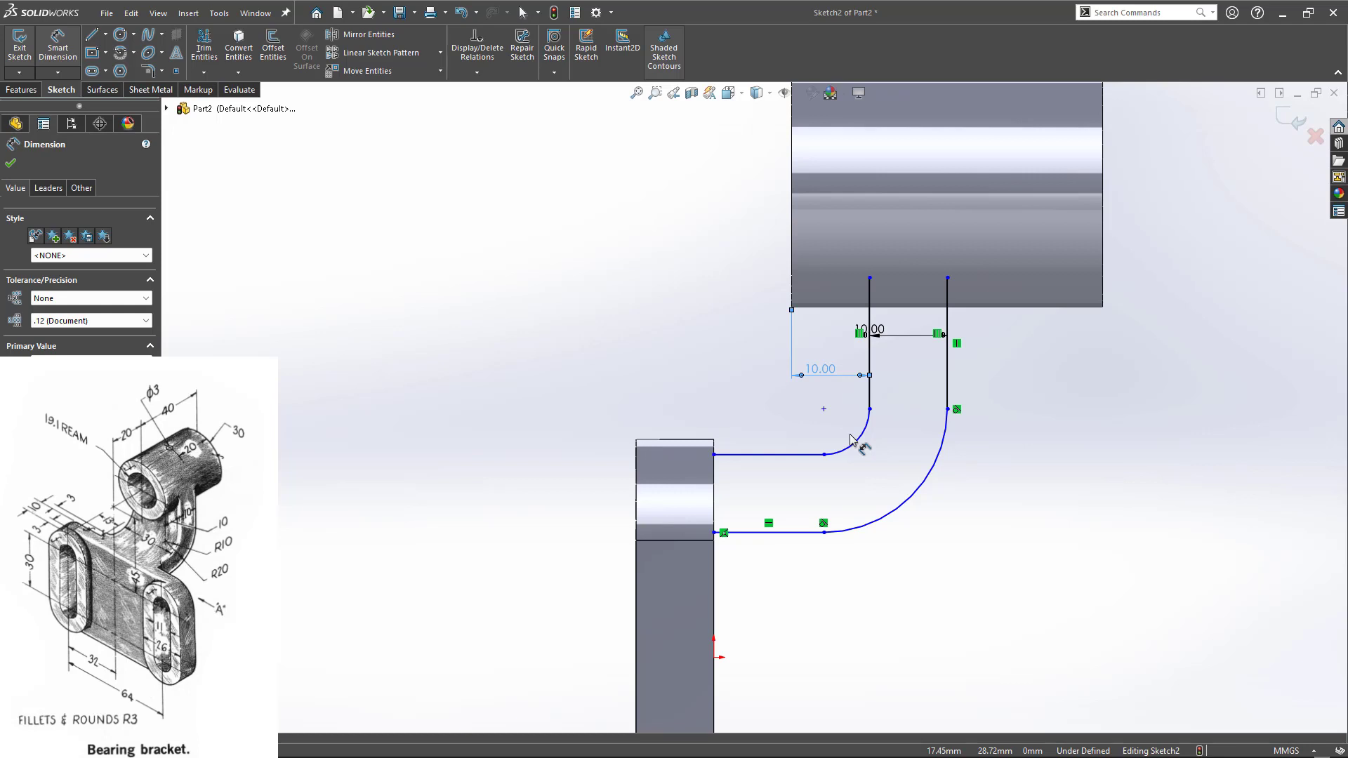
- Dimension the outer arc's radius as 20 mm
{"action": "left_click", "coordinate": [932, 469]}
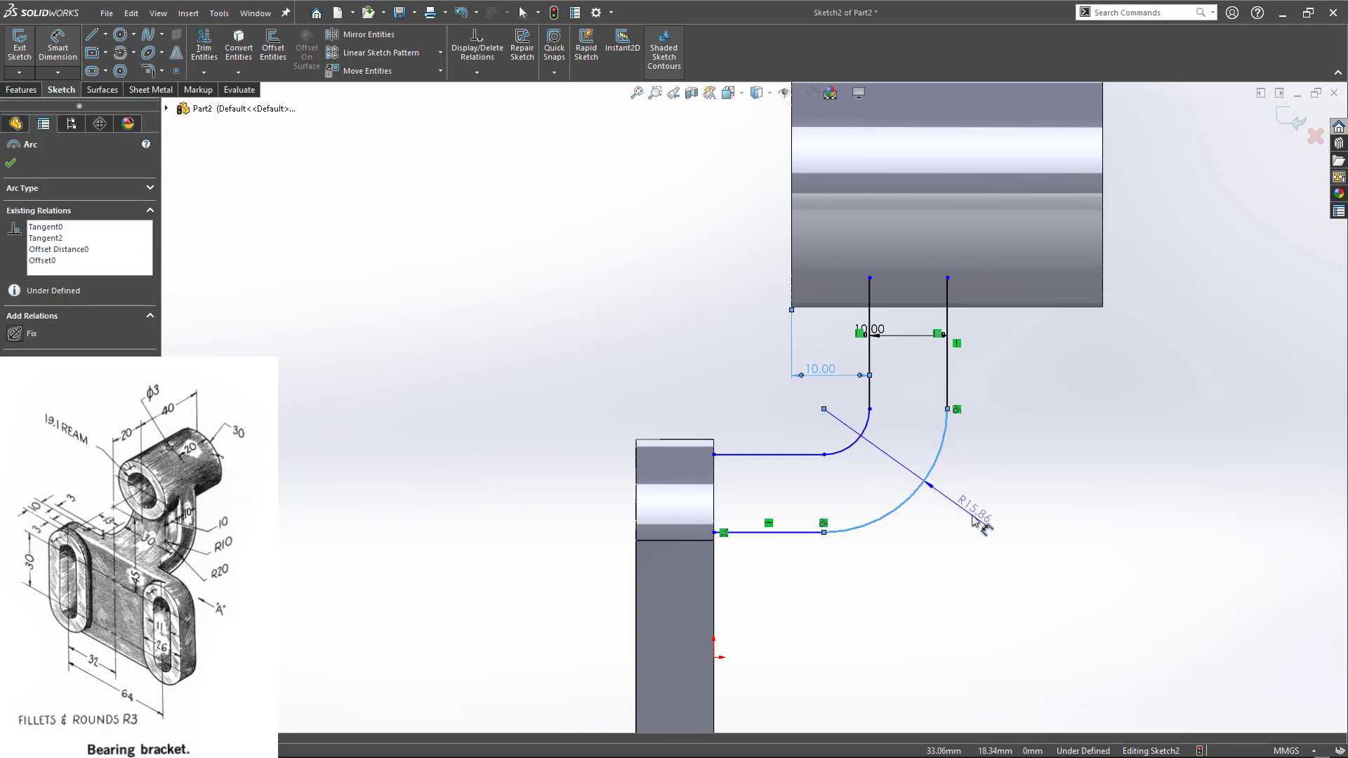
{"action": "left_click", "coordinate": [976, 519]}
{"action": "type", "text": "20"}
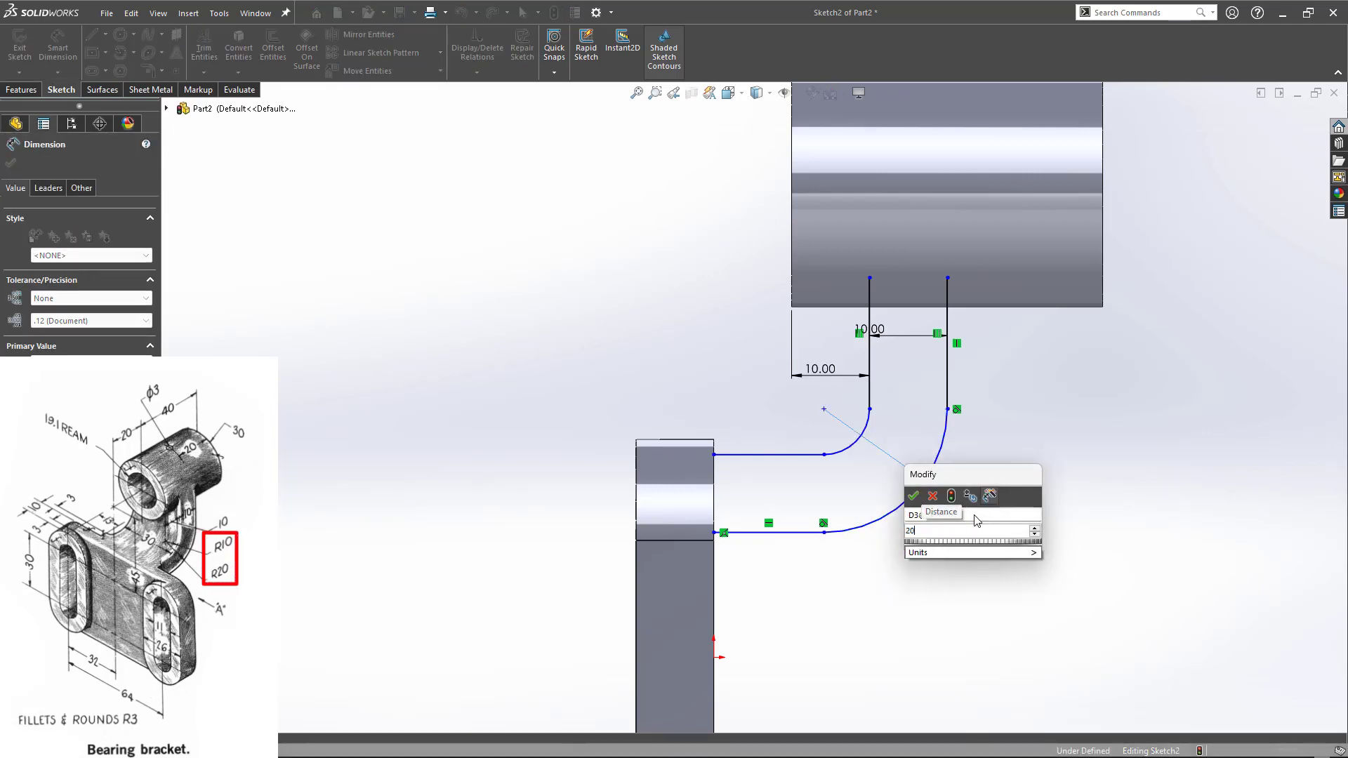
{"action": "key", "text": "Return"}
{"action": "left_click", "coordinate": [828, 441]}
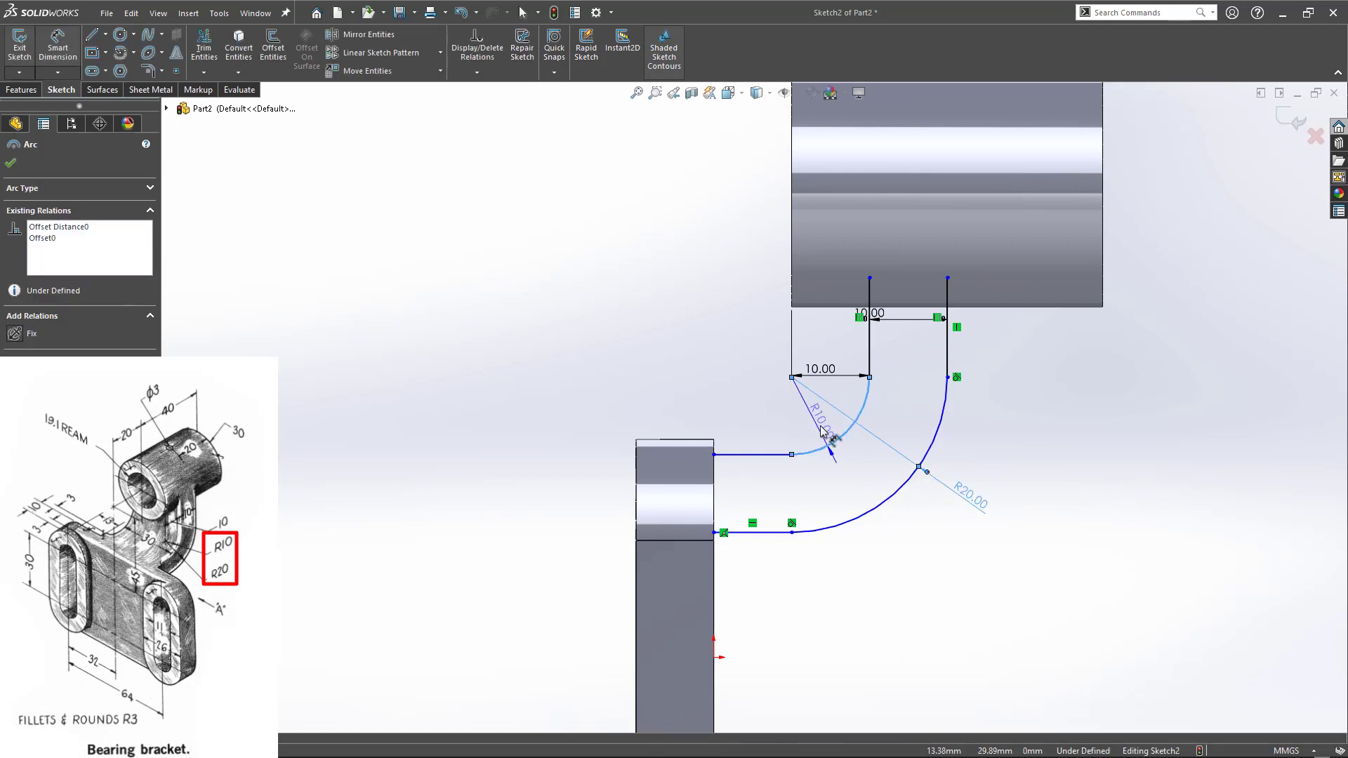
{"action": "key", "text": "Escape"}
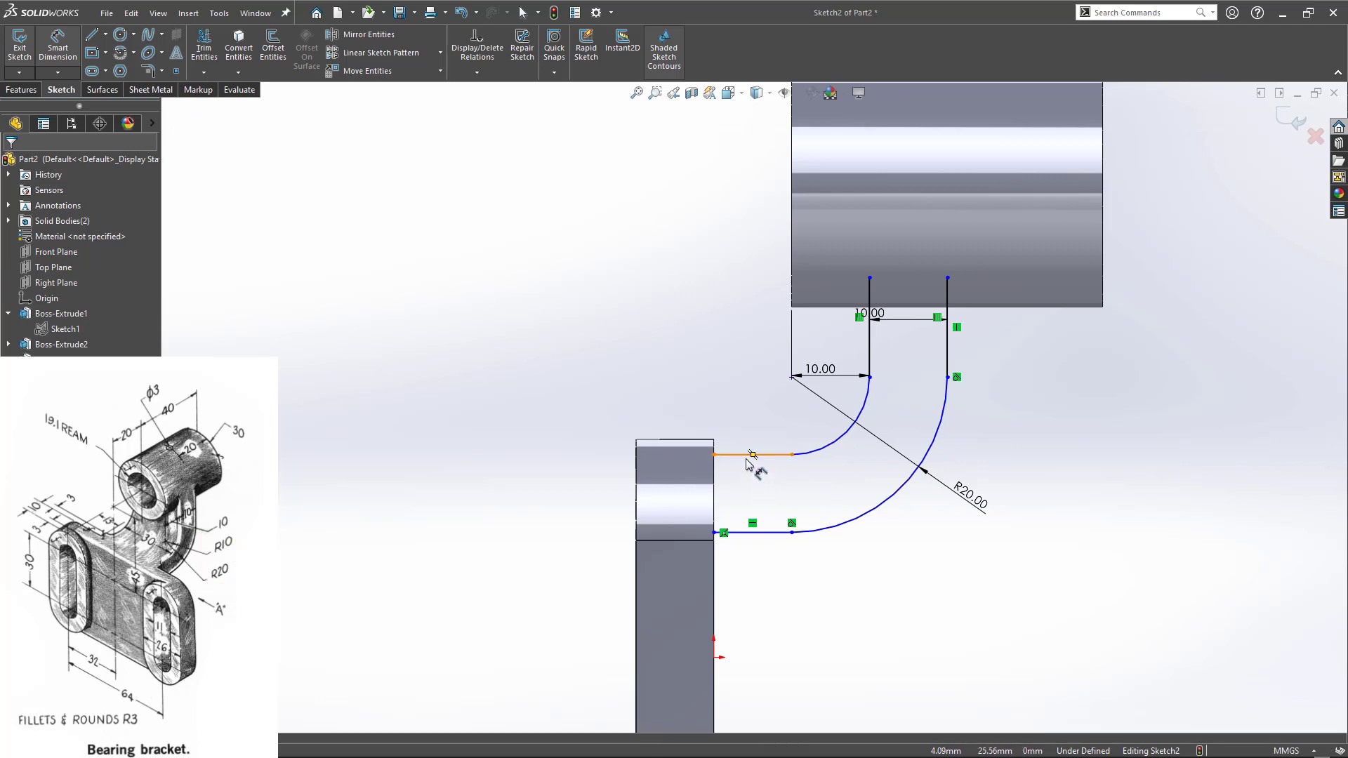
{"action": "key", "text": "Escape"}
- Make the inner horizontal line of the arm sketch collinear with the plate's upper edge
{"action": "left_click", "coordinate": [725, 455]}
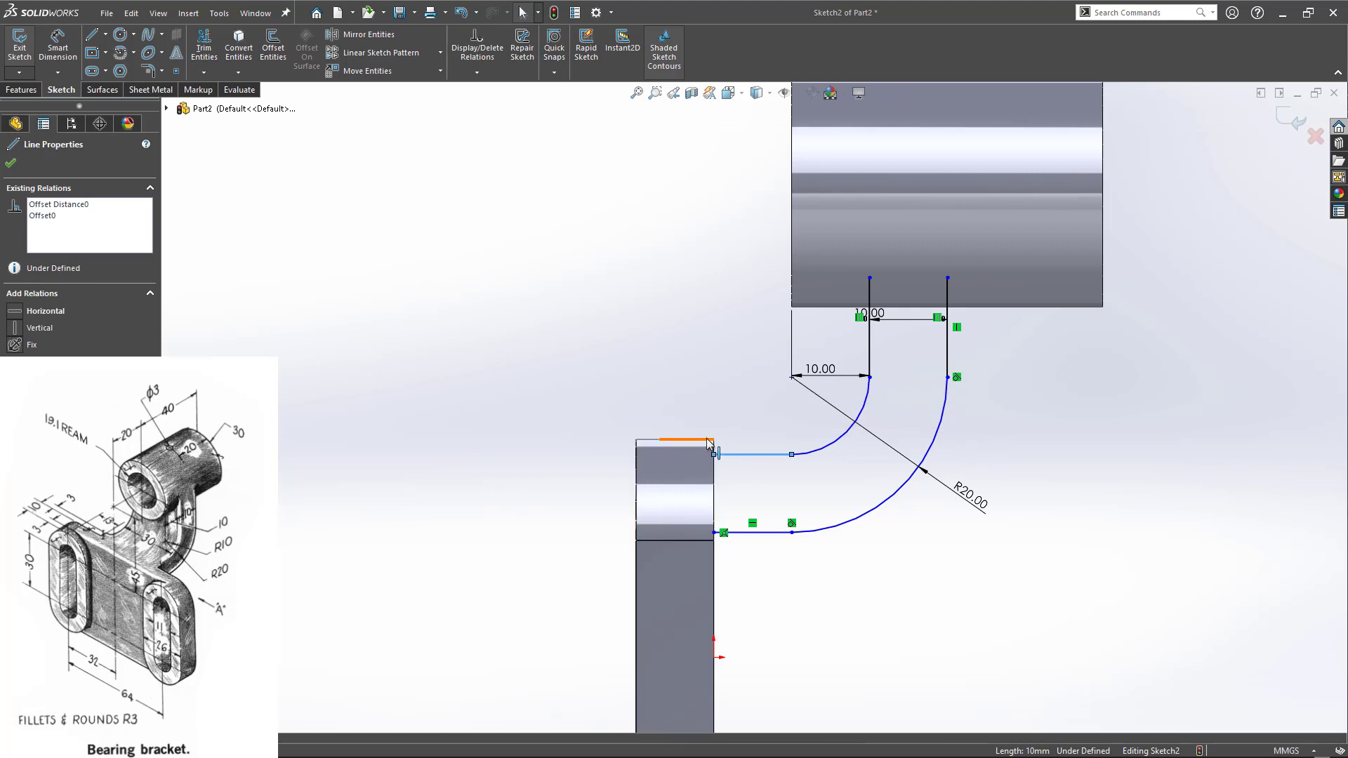
{"action": "left_click", "coordinate": [709, 441], "text": "ctrl"}
{"action": "left_click", "coordinate": [743, 377]}
{"action": "left_click", "coordinate": [603, 435]}
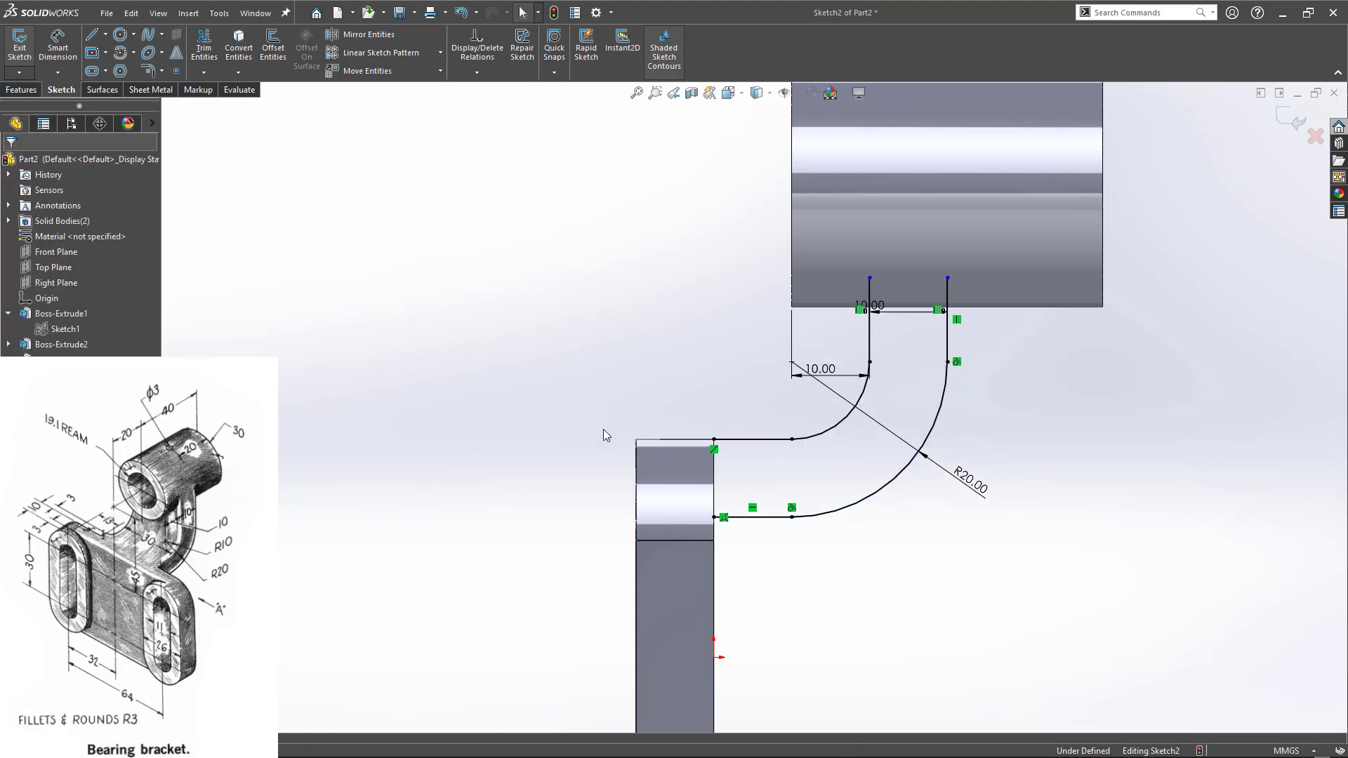
- Close the arm profile with a vertical line along the plate face and a horizontal line joining the two ends inside the cylinder
{"action": "key", "text": "l"}
{"action": "left_click", "coordinate": [714, 517]}
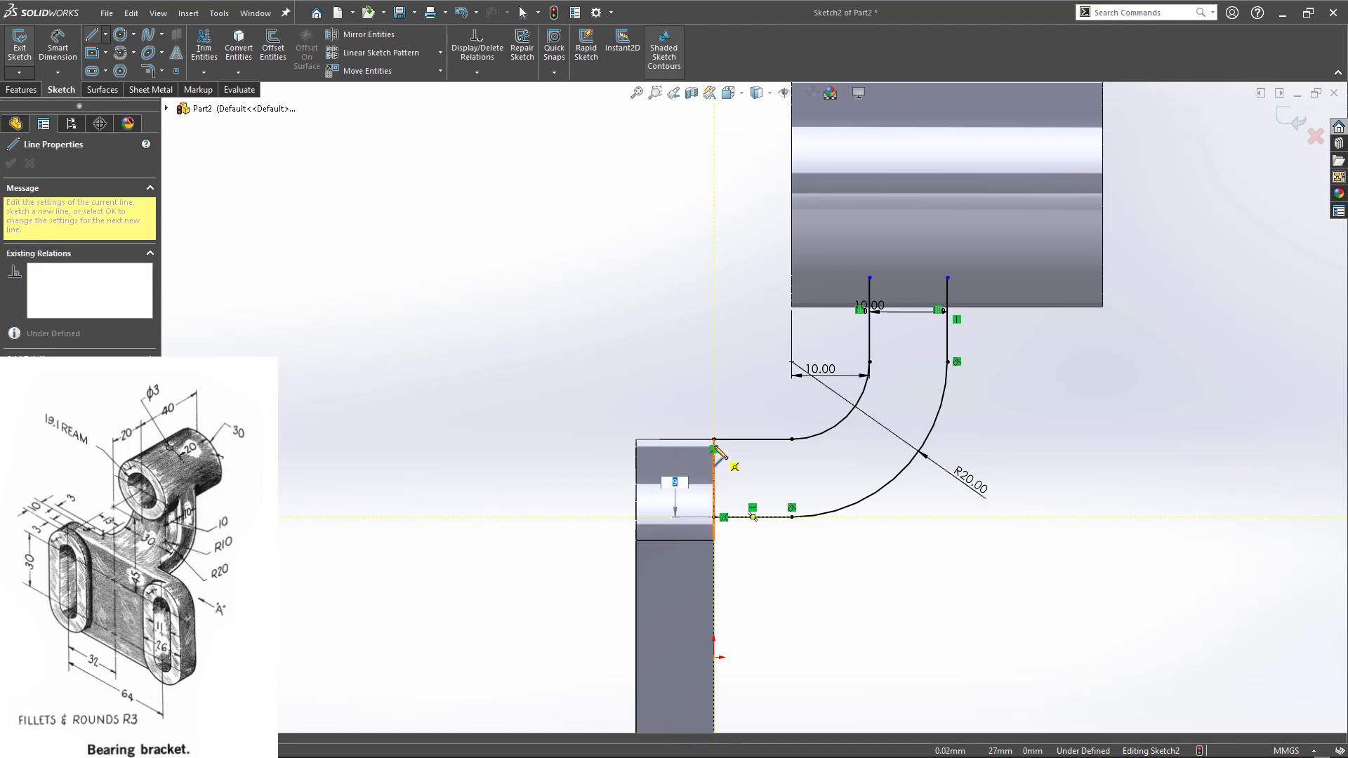
{"action": "double_click", "coordinate": [714, 439]}
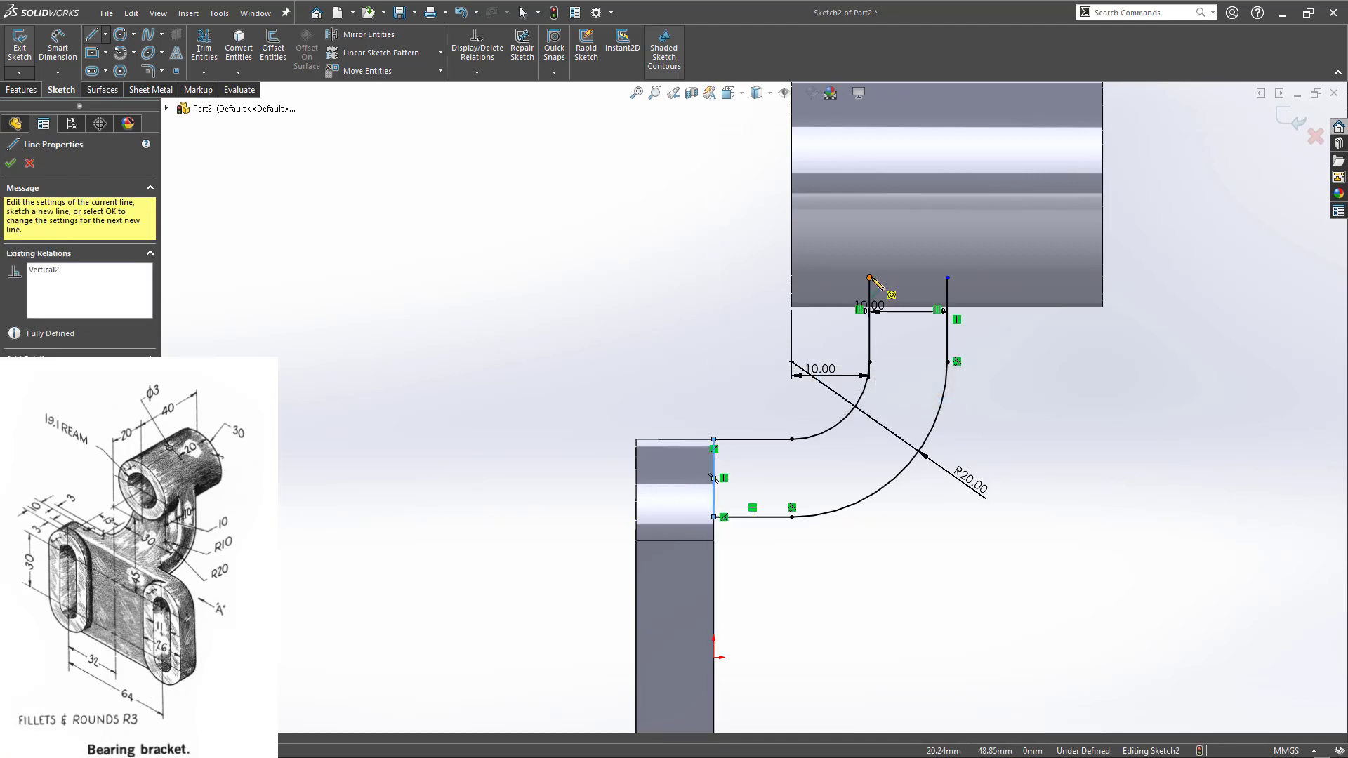
{"action": "left_click", "coordinate": [869, 320]}
{"action": "left_click", "coordinate": [947, 278]}
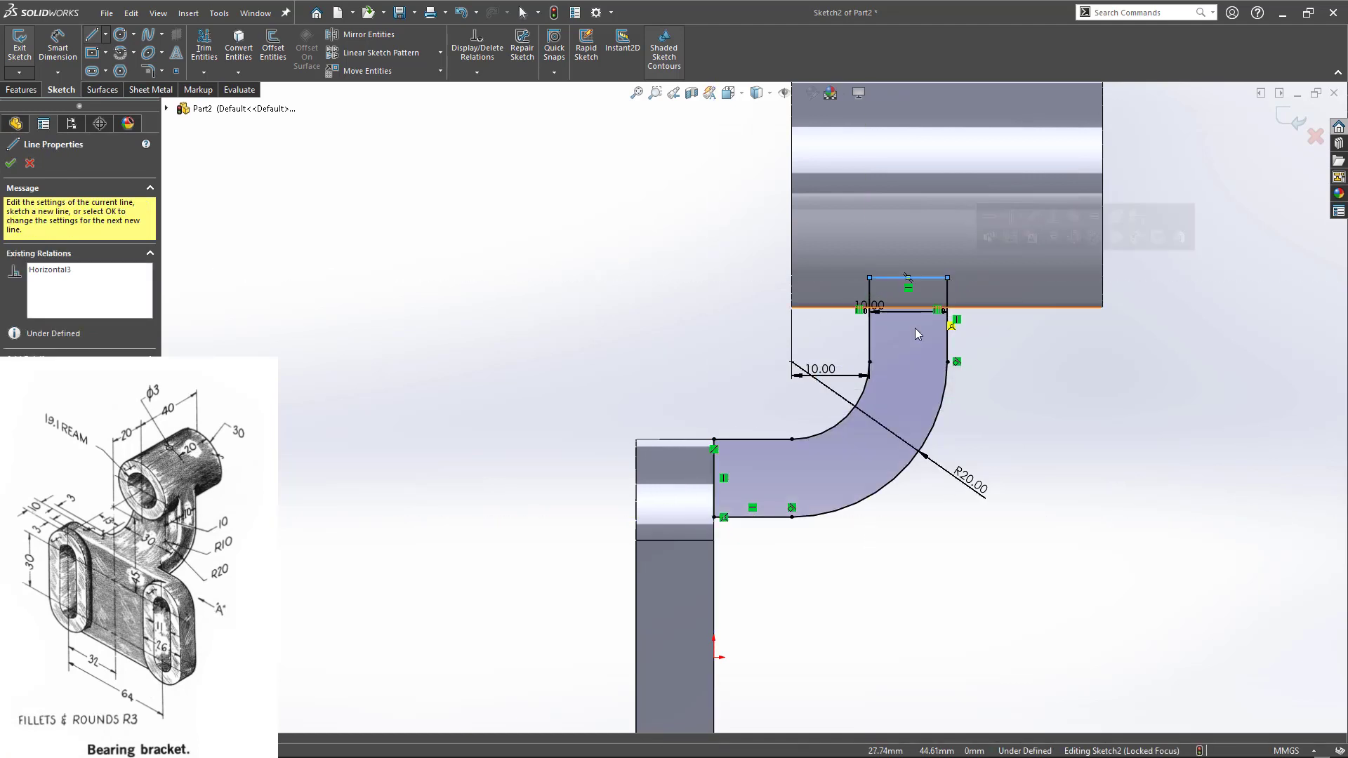
{"action": "key", "text": "Escape"}
- Extrude the closed arm profile 30 mm with the Mid Plane end condition, merging it with the cylinder and plate
{"action": "mouse_move", "coordinate": [653, 377]}
{"action": "middle_mouse_down"}
{"action": "mouse_move", "coordinate": [776, 412]}
{"action": "mouse_move", "coordinate": [824, 382]}
{"action": "mouse_move", "coordinate": [571, 460]}
{"action": "mouse_move", "coordinate": [555, 393]}
{"action": "mouse_move", "coordinate": [561, 421]}
{"action": "mouse_move", "coordinate": [569, 385]}
{"action": "mouse_move", "coordinate": [407, 466]}
{"action": "mouse_move", "coordinate": [360, 466]}
{"action": "mouse_move", "coordinate": [400, 442]}
{"action": "middle_mouse_up"}
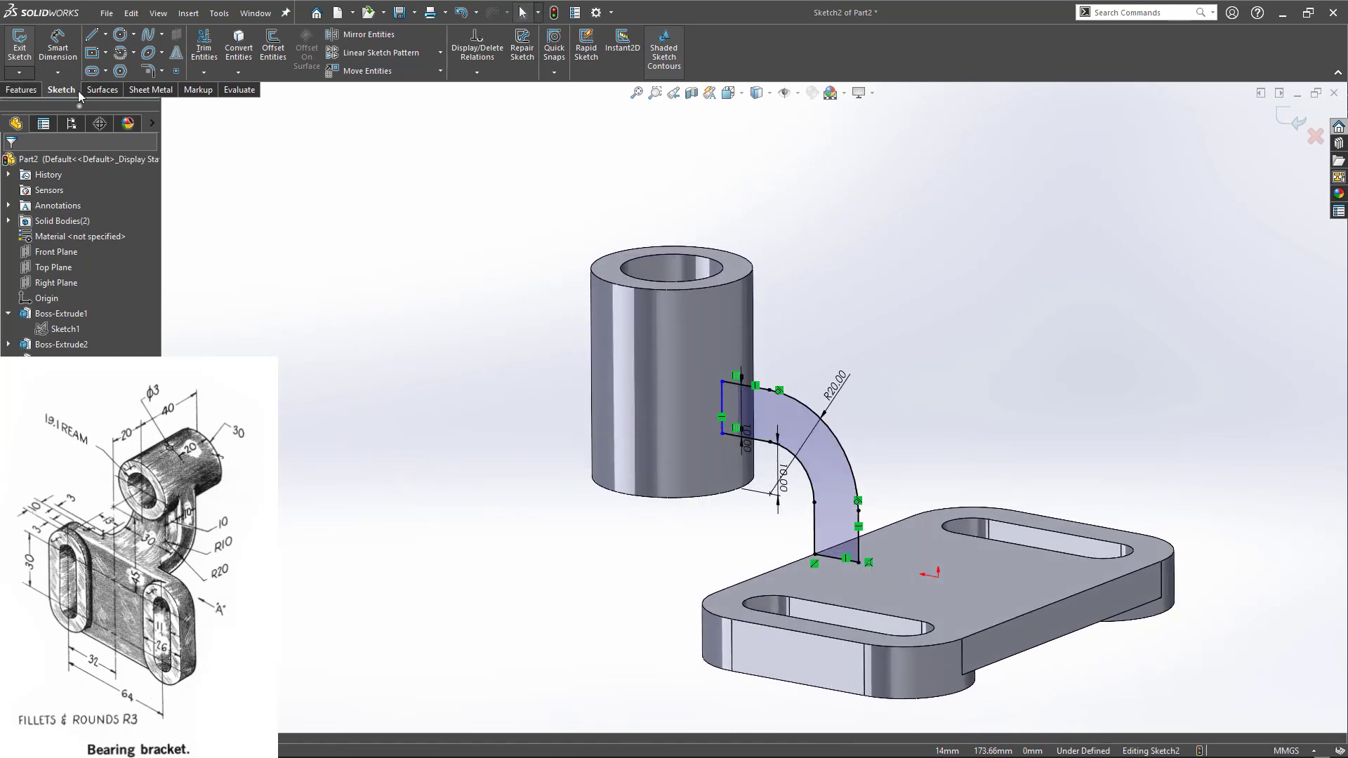
{"action": "double_click", "coordinate": [1081, 155]}
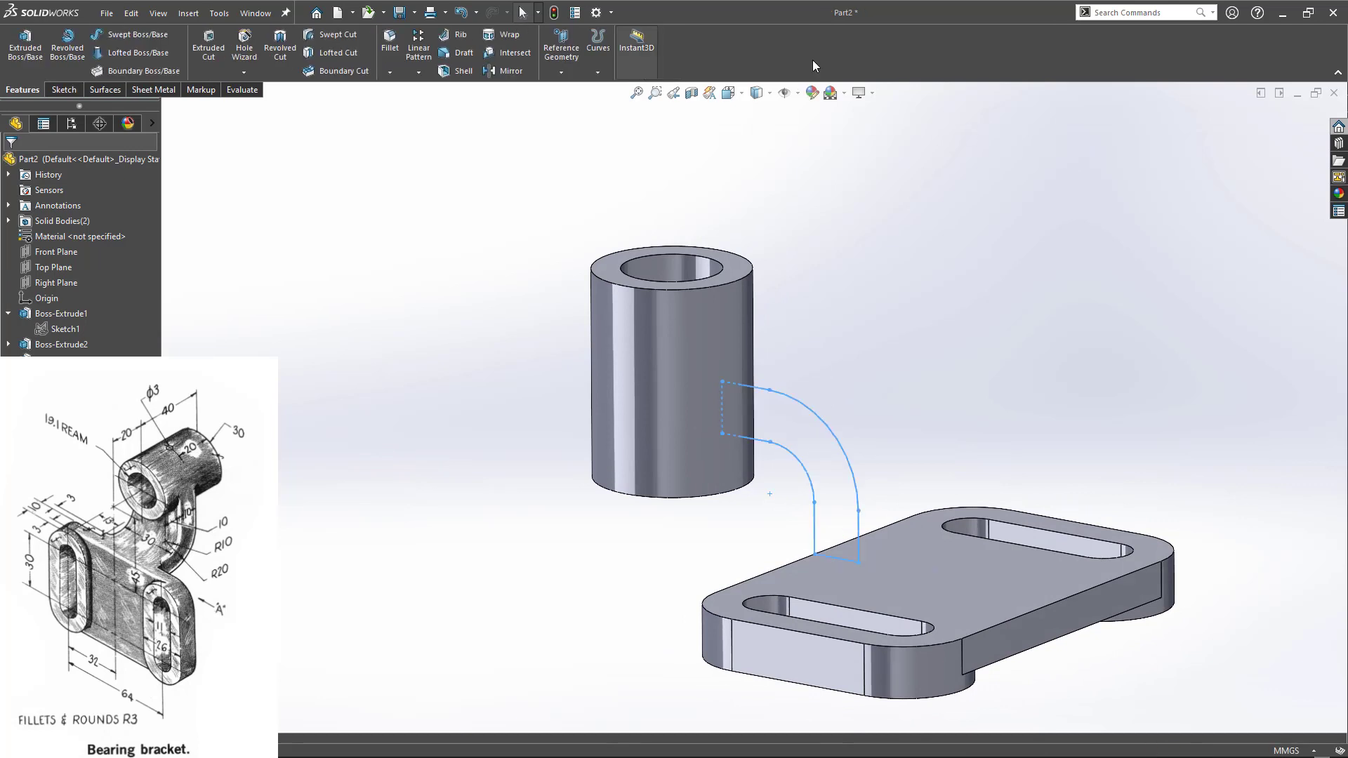
{"action": "left_click", "coordinate": [25, 44]}
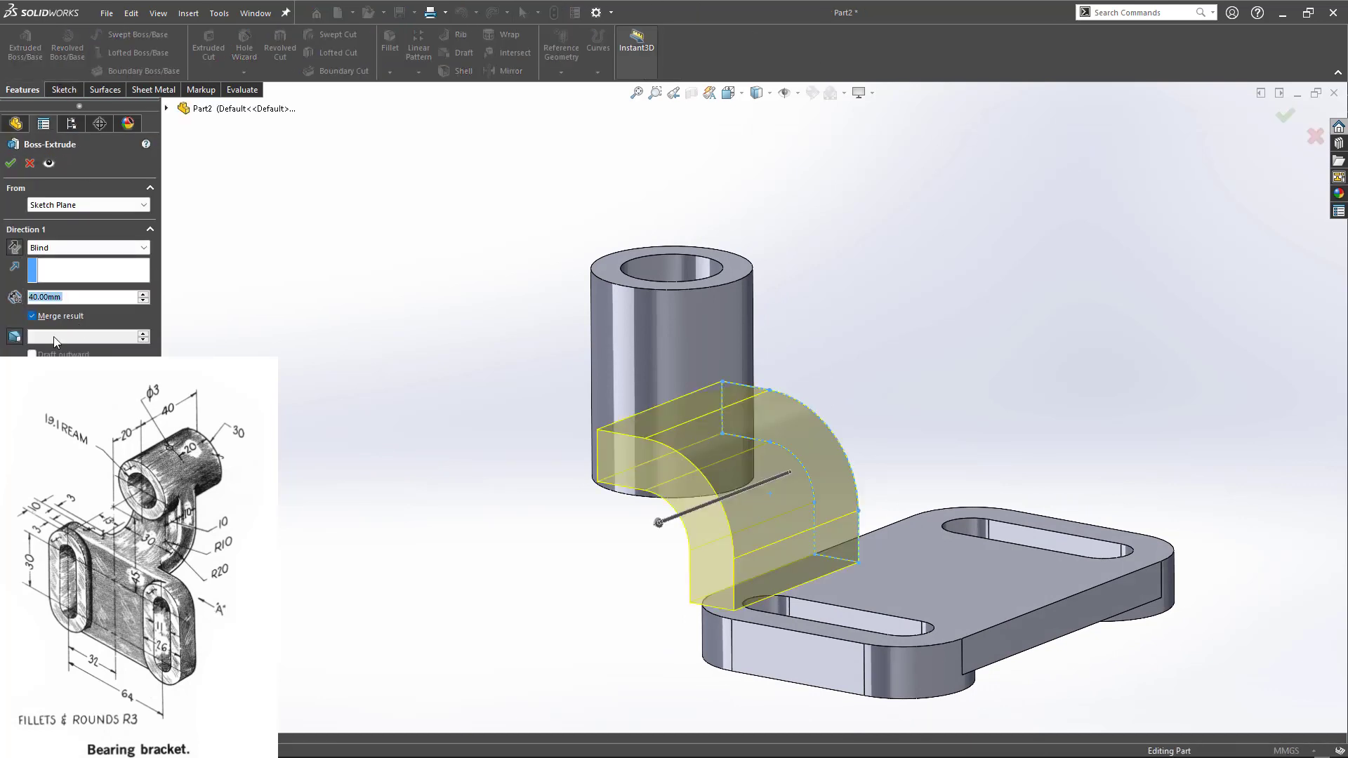
{"action": "left_click", "coordinate": [70, 247]}
{"action": "left_click", "coordinate": [63, 316]}
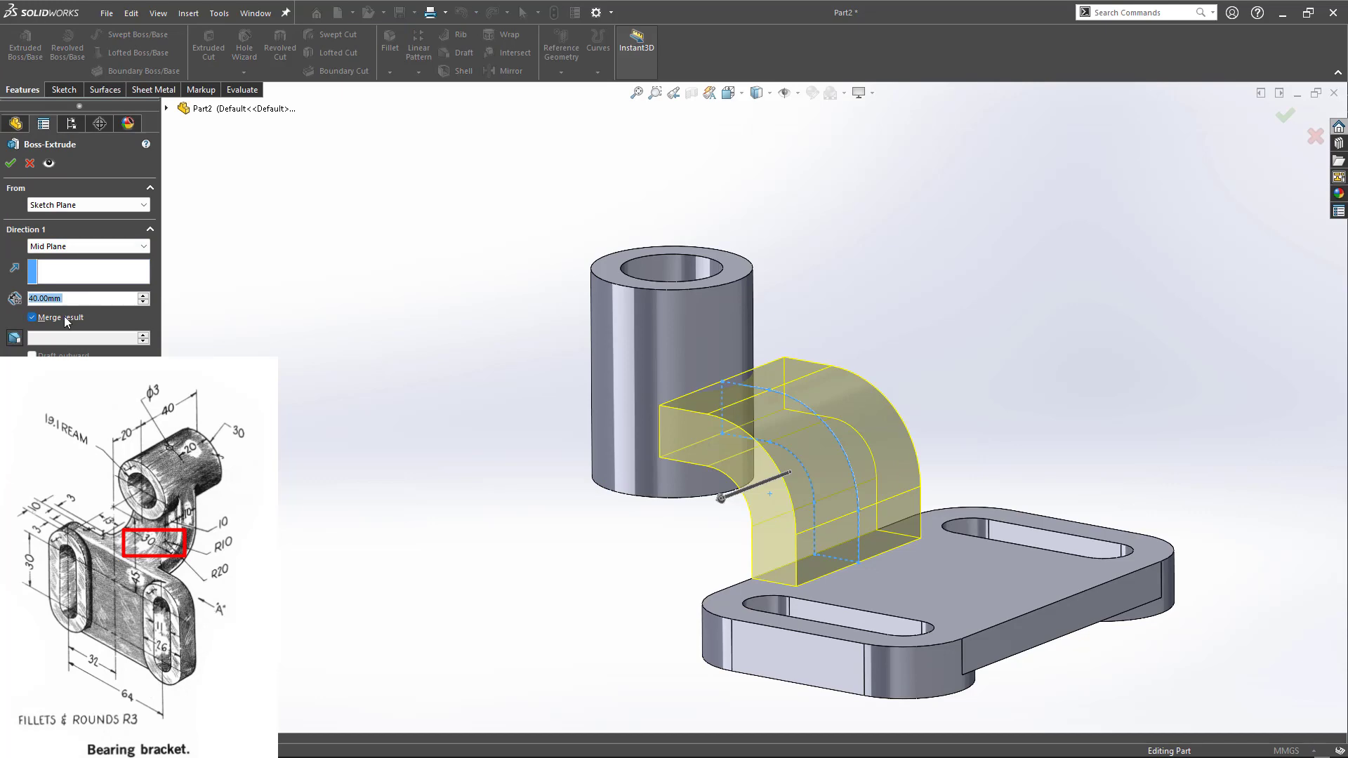
{"action": "type", "text": "30"}
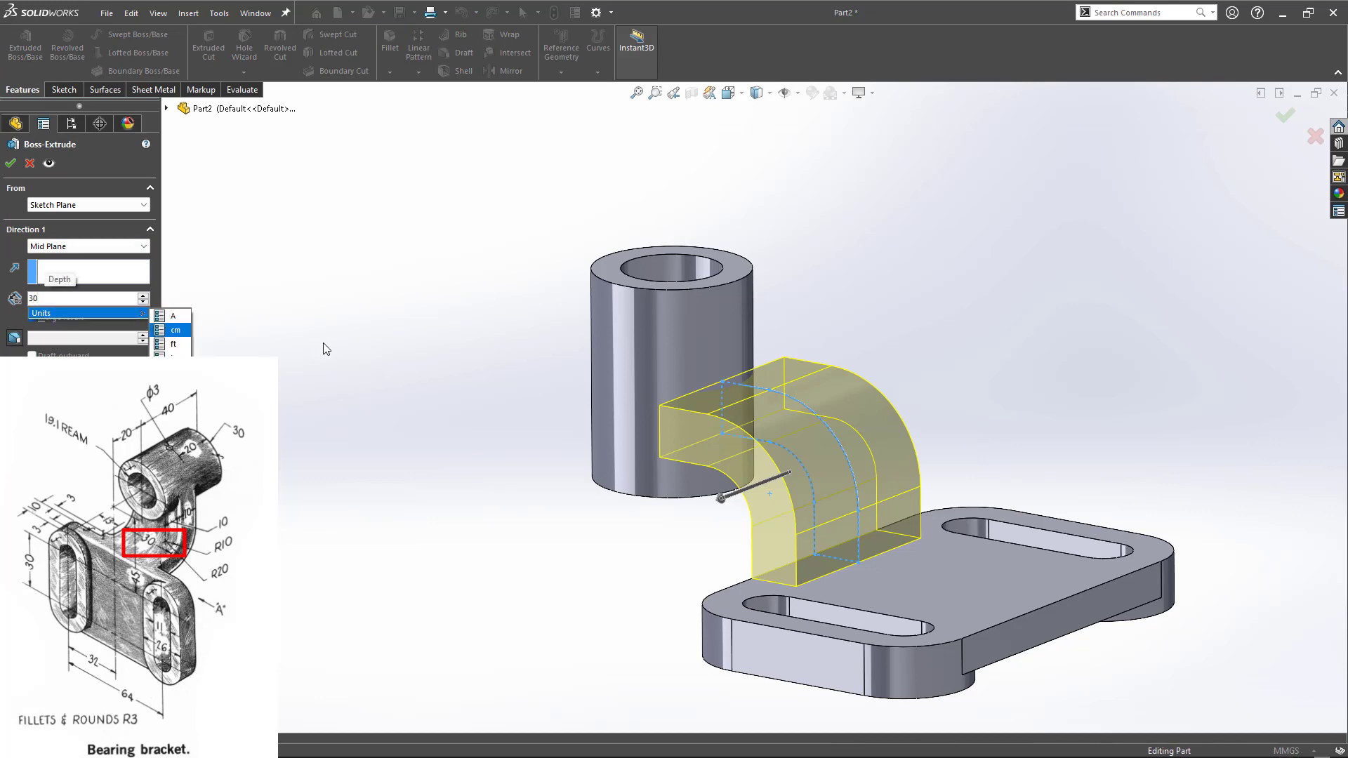
{"action": "key", "text": "Return"}
{"action": "middle_click_drag", "start_coordinate": [495, 330], "coordinate": [501, 580]}
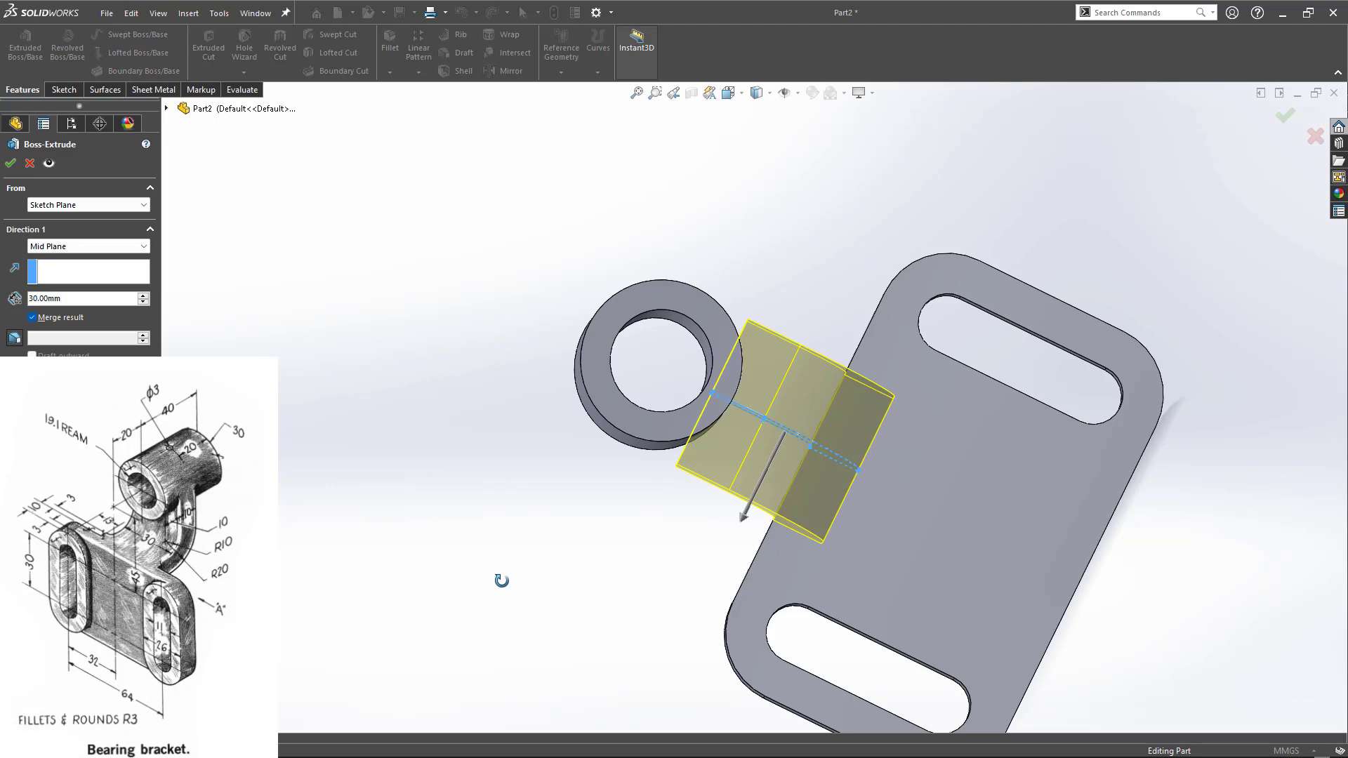
{"action": "mouse_move", "coordinate": [548, 589]}
{"action": "middle_mouse_down"}
{"action": "mouse_move", "coordinate": [568, 456]}
{"action": "mouse_move", "coordinate": [593, 449]}
{"action": "middle_mouse_up"}
{"action": "left_click", "coordinate": [11, 164]}
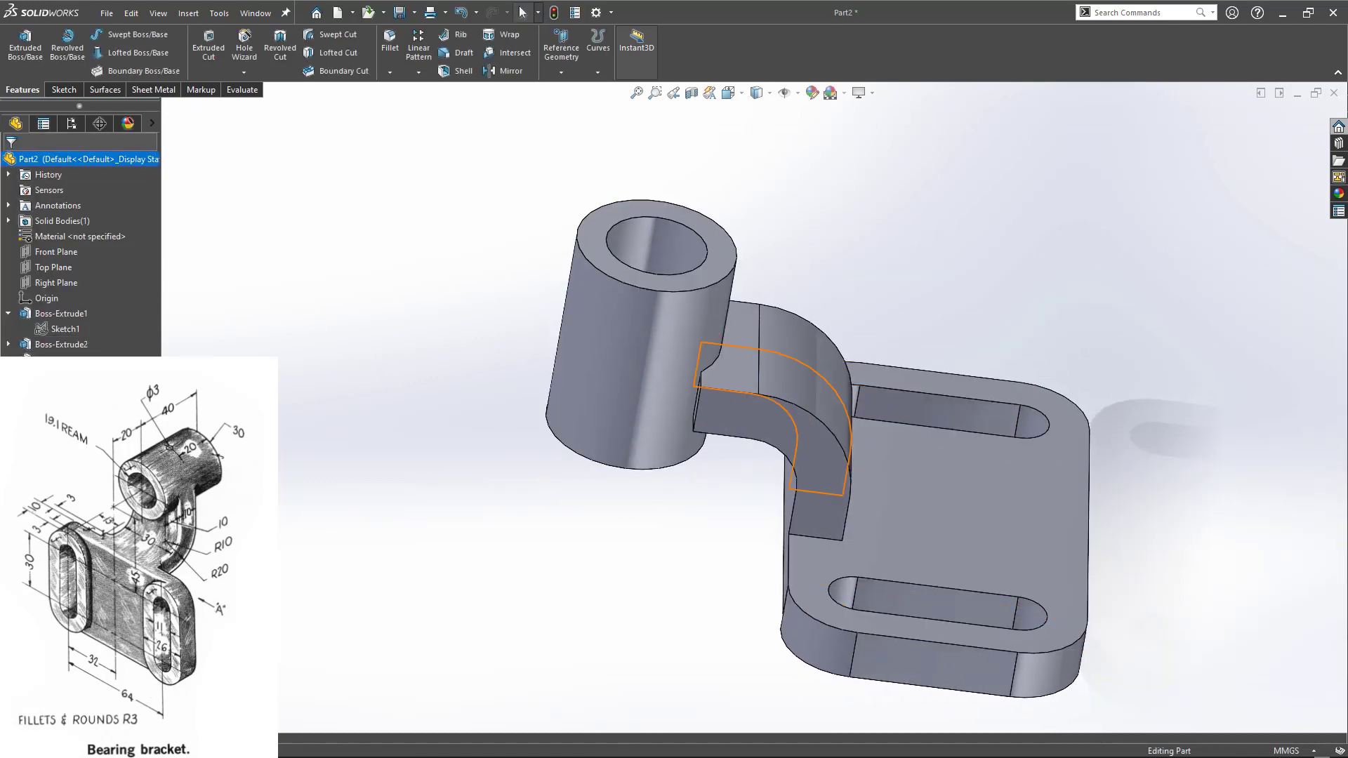
- Edit the arm's sketch, show temporary axes, and make the profile's end line inside the cylinder collinear with the cylinder's axis
{"action": "left_click", "coordinate": [62, 344]}
{"action": "left_click", "coordinate": [84, 353]}
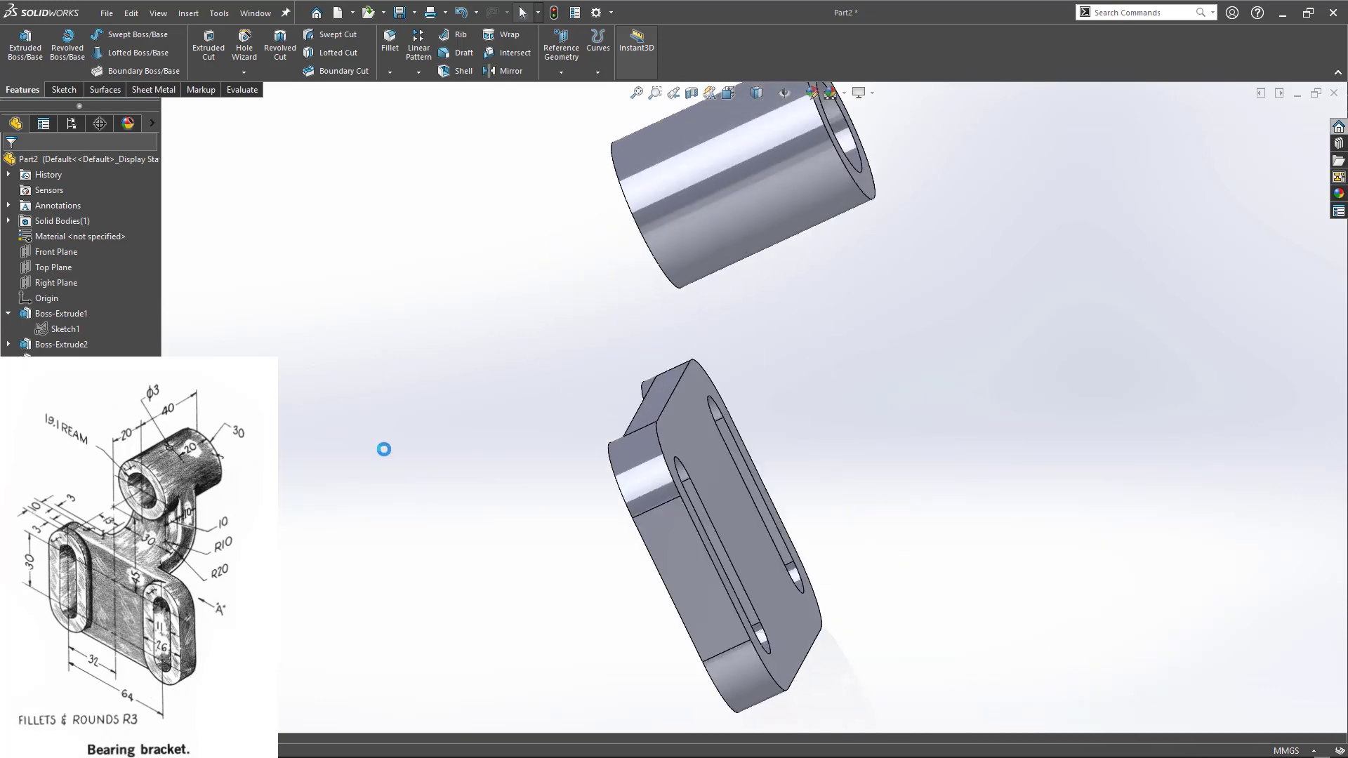
{"action": "mouse_move", "coordinate": [775, 272]}
{"action": "left_mouse_down"}
{"action": "mouse_move", "coordinate": [780, 195]}
{"action": "mouse_move", "coordinate": [793, 224]}
{"action": "left_mouse_up"}
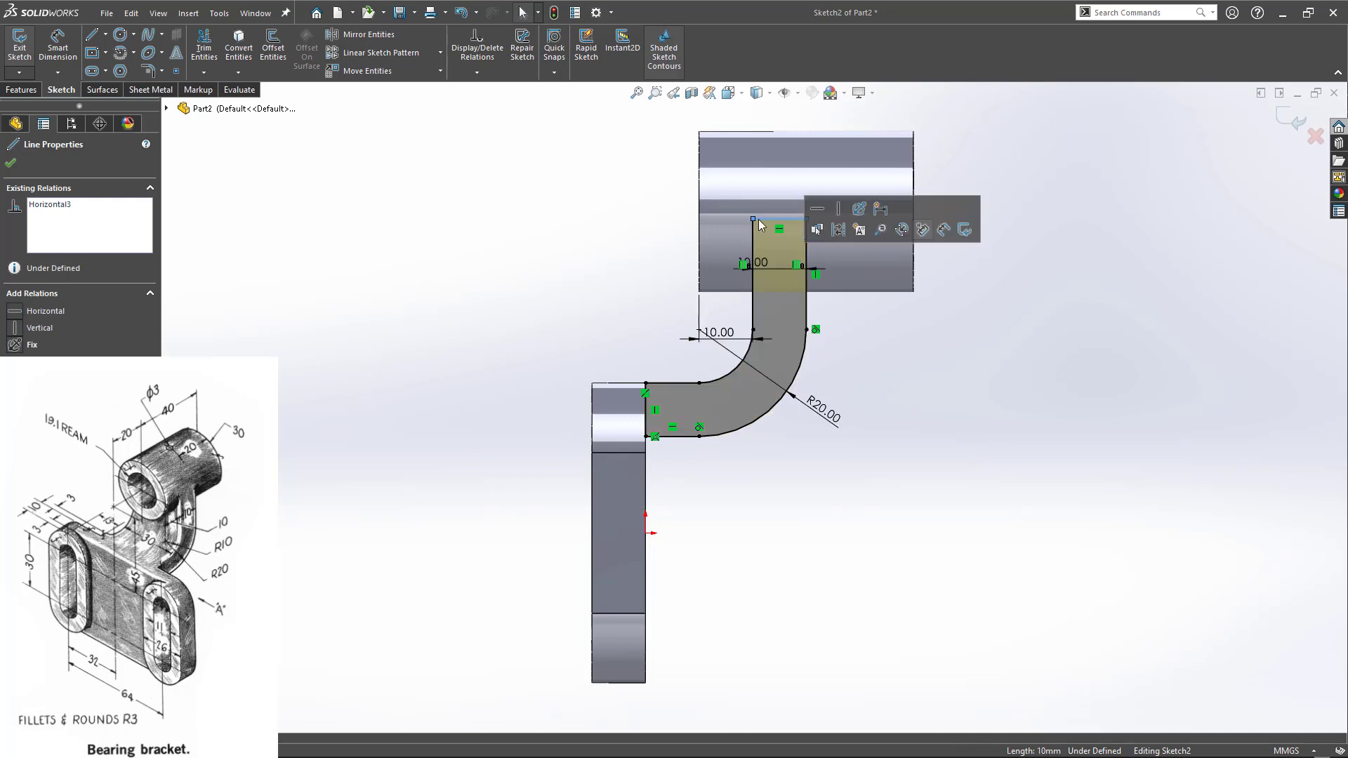
{"action": "left_click", "coordinate": [798, 93]}
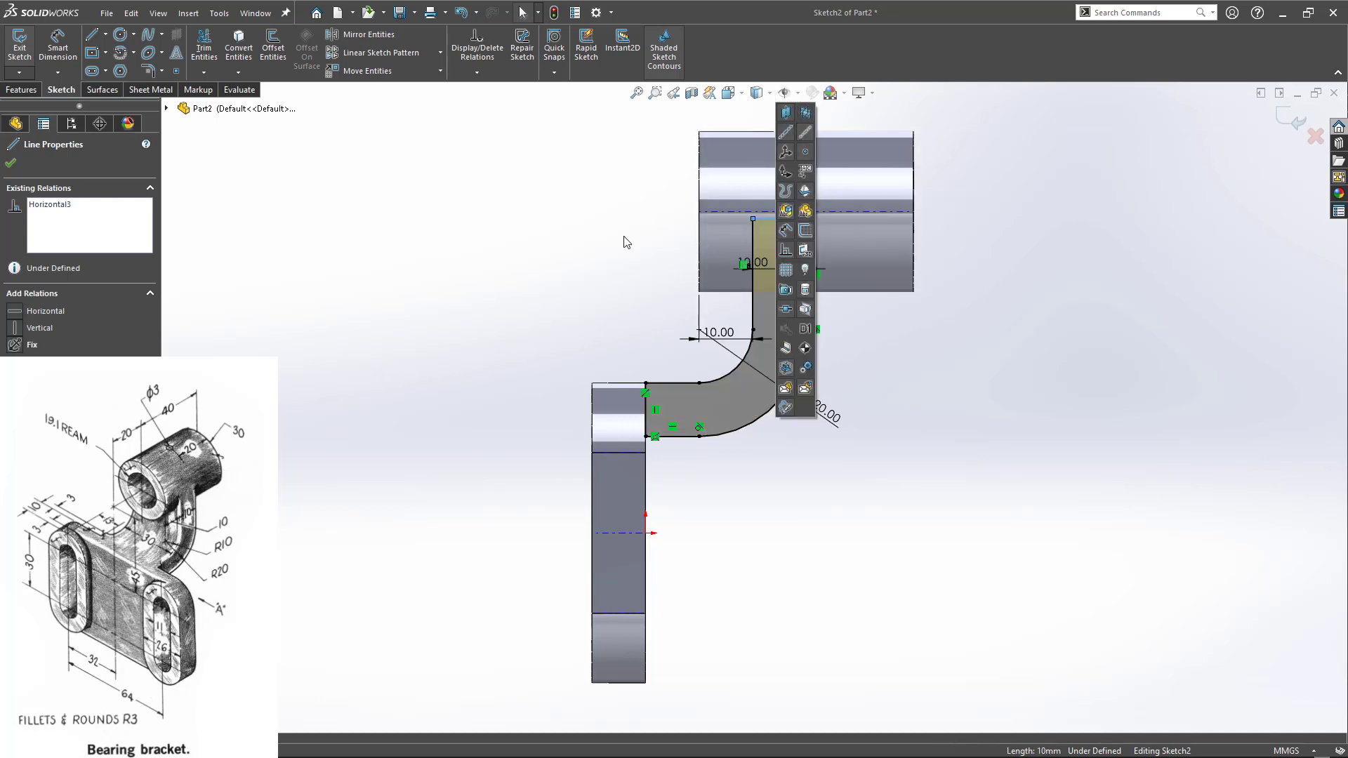
{"action": "left_click", "coordinate": [780, 212], "text": "ctrl"}
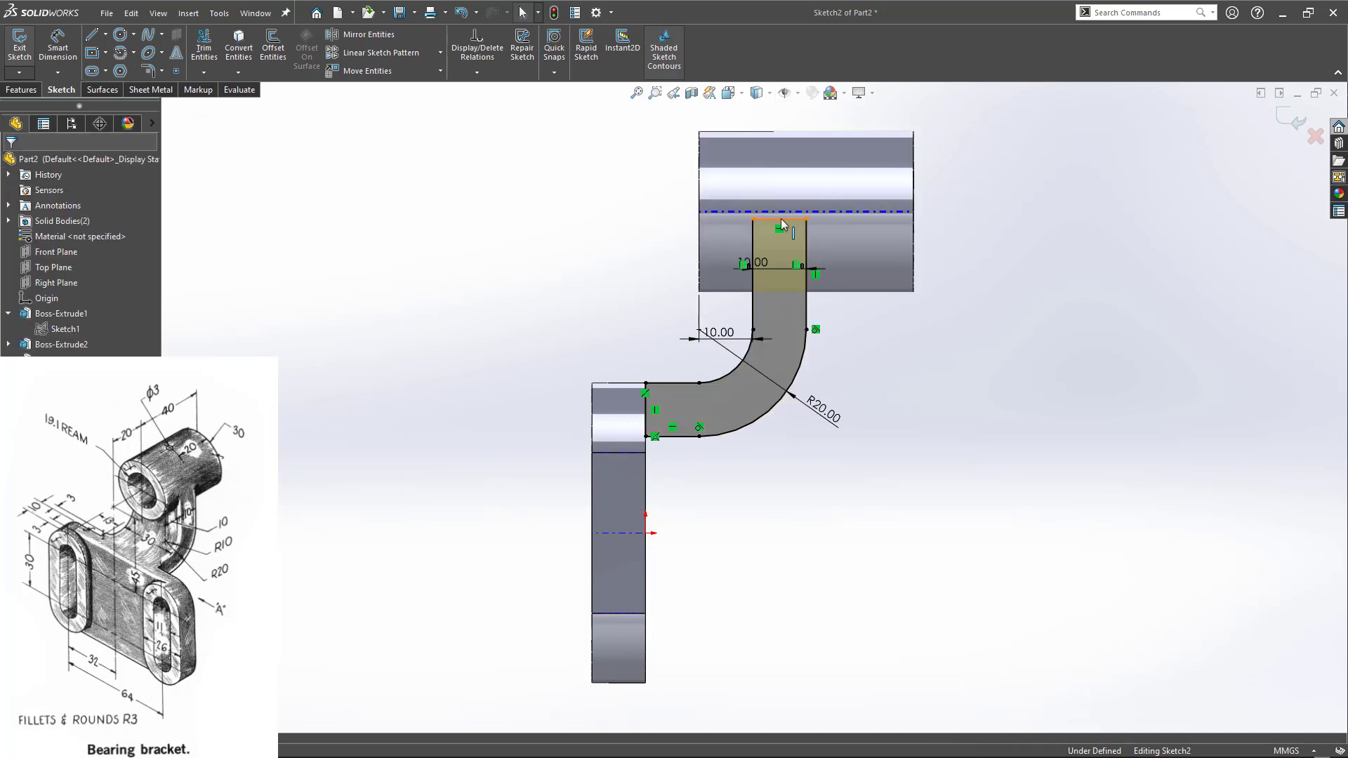
{"action": "left_click", "coordinate": [821, 159]}
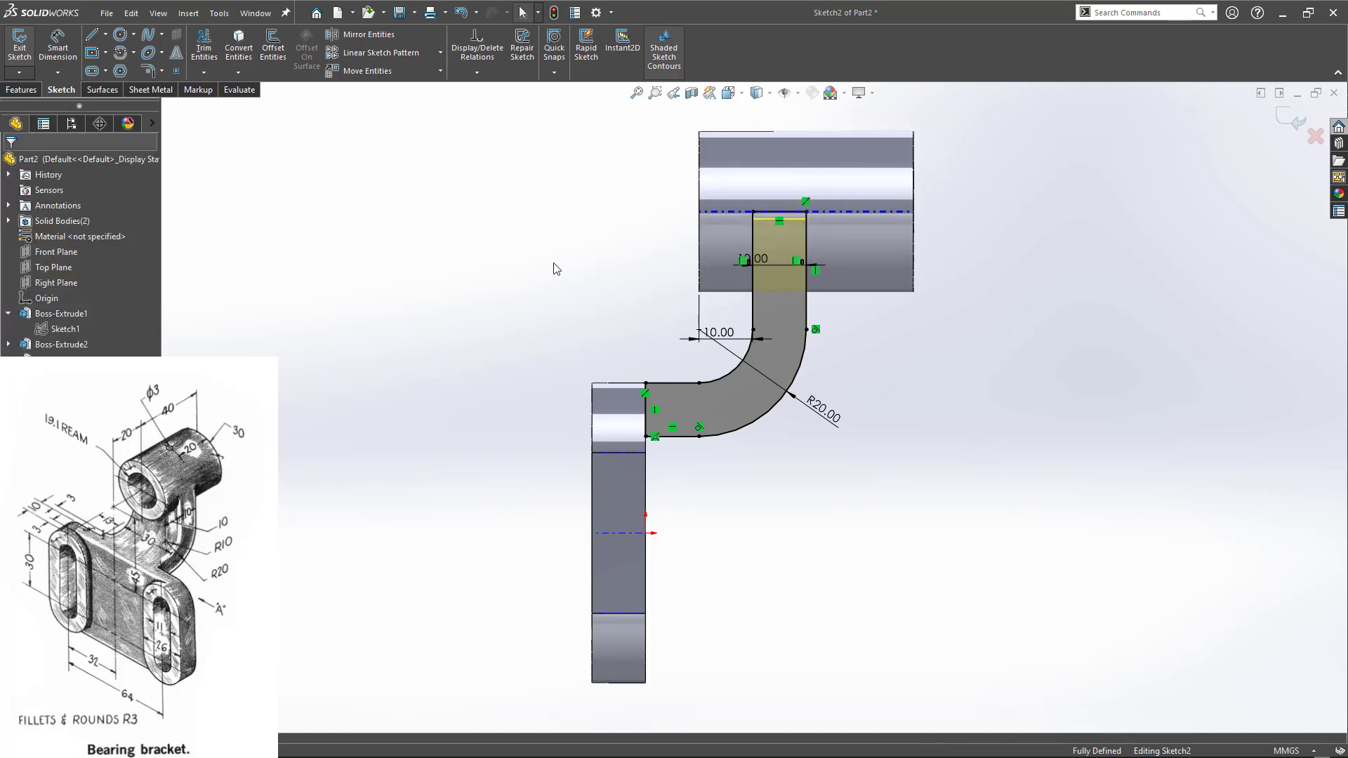
{"action": "left_click", "coordinate": [1294, 120]}
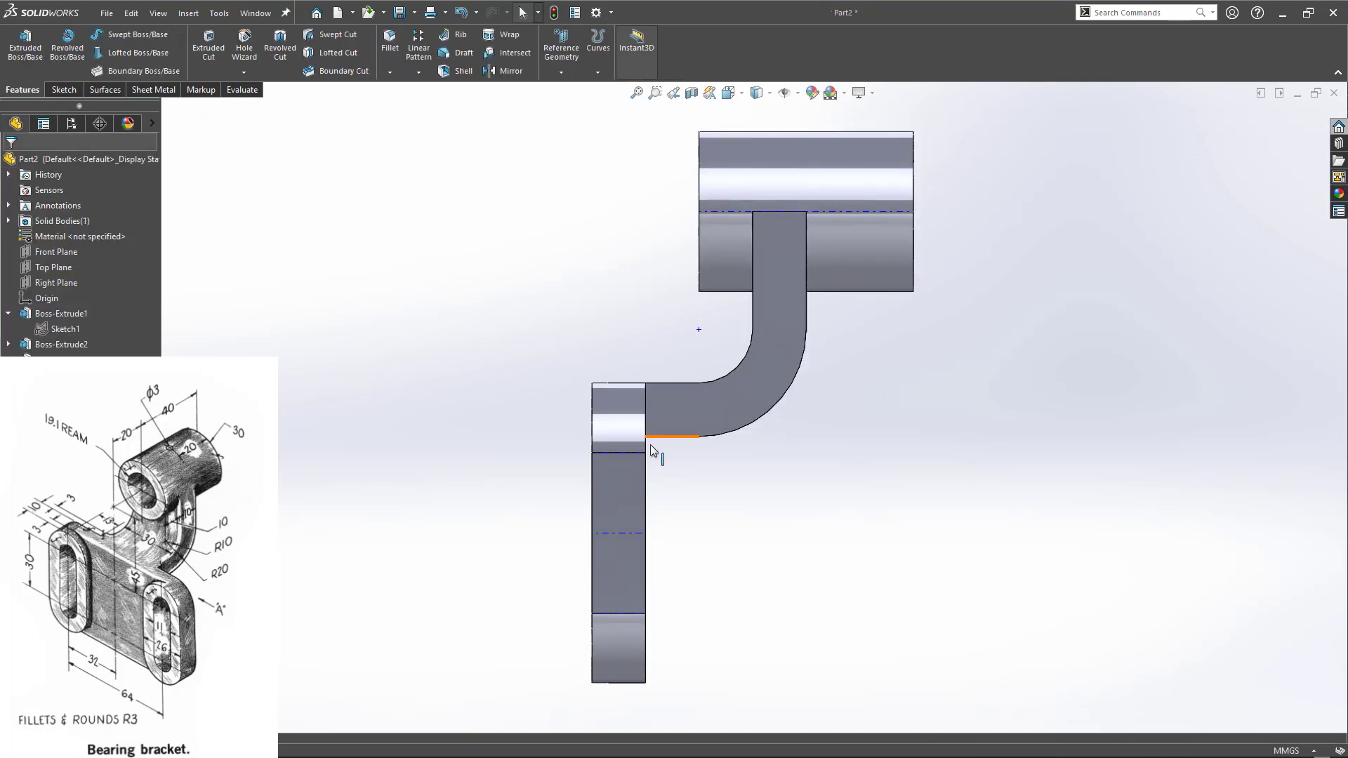
- Hide the temporary axes of the model
{"action": "middle_click_drag", "start_coordinate": [560, 725], "coordinate": [492, 645]}
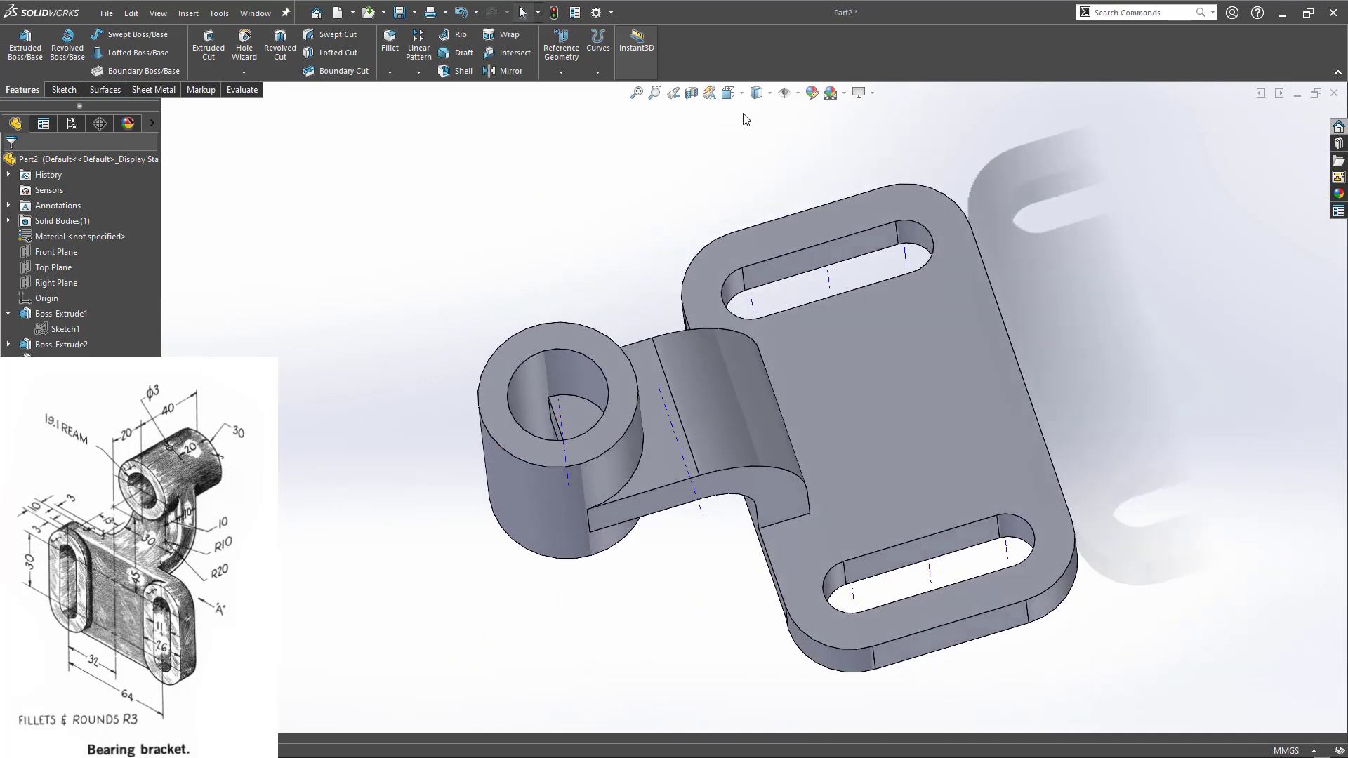
{"action": "left_click", "coordinate": [786, 93]}
{"action": "left_click", "coordinate": [381, 332]}
{"action": "middle_click_drag", "start_coordinate": [522, 419], "coordinate": [582, 490]}
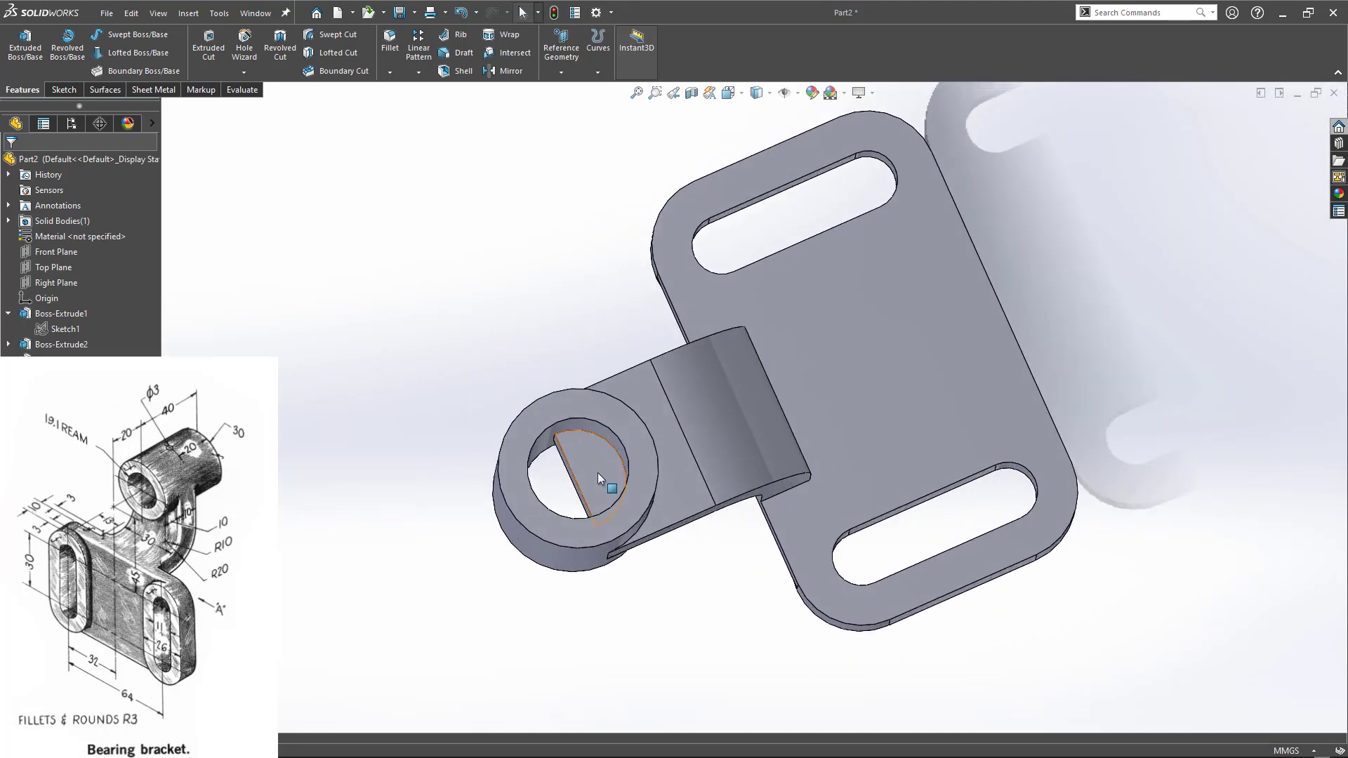
- Sketch on the half-round arm face inside the cylinder's bore and convert its edges into a closed profile
{"action": "left_click", "coordinate": [597, 473]}
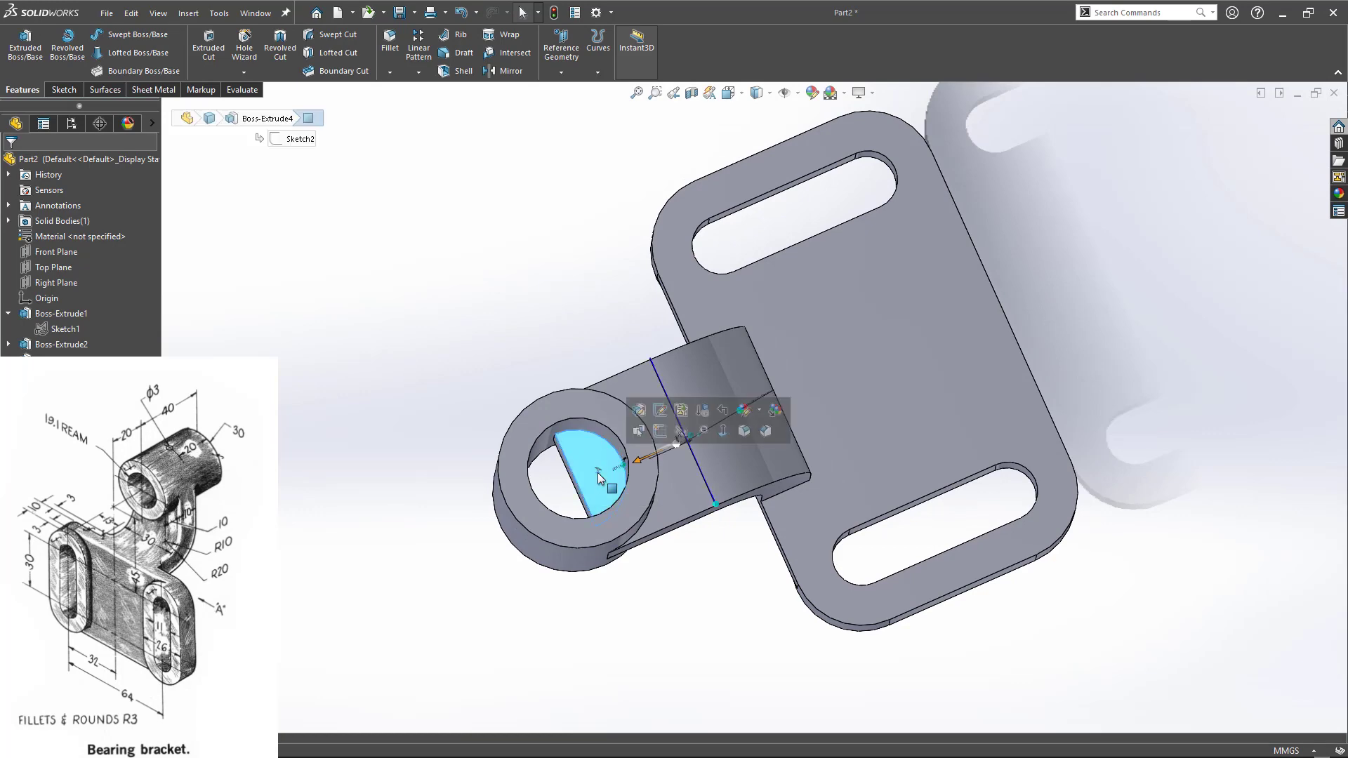
{"action": "left_click", "coordinate": [659, 431]}
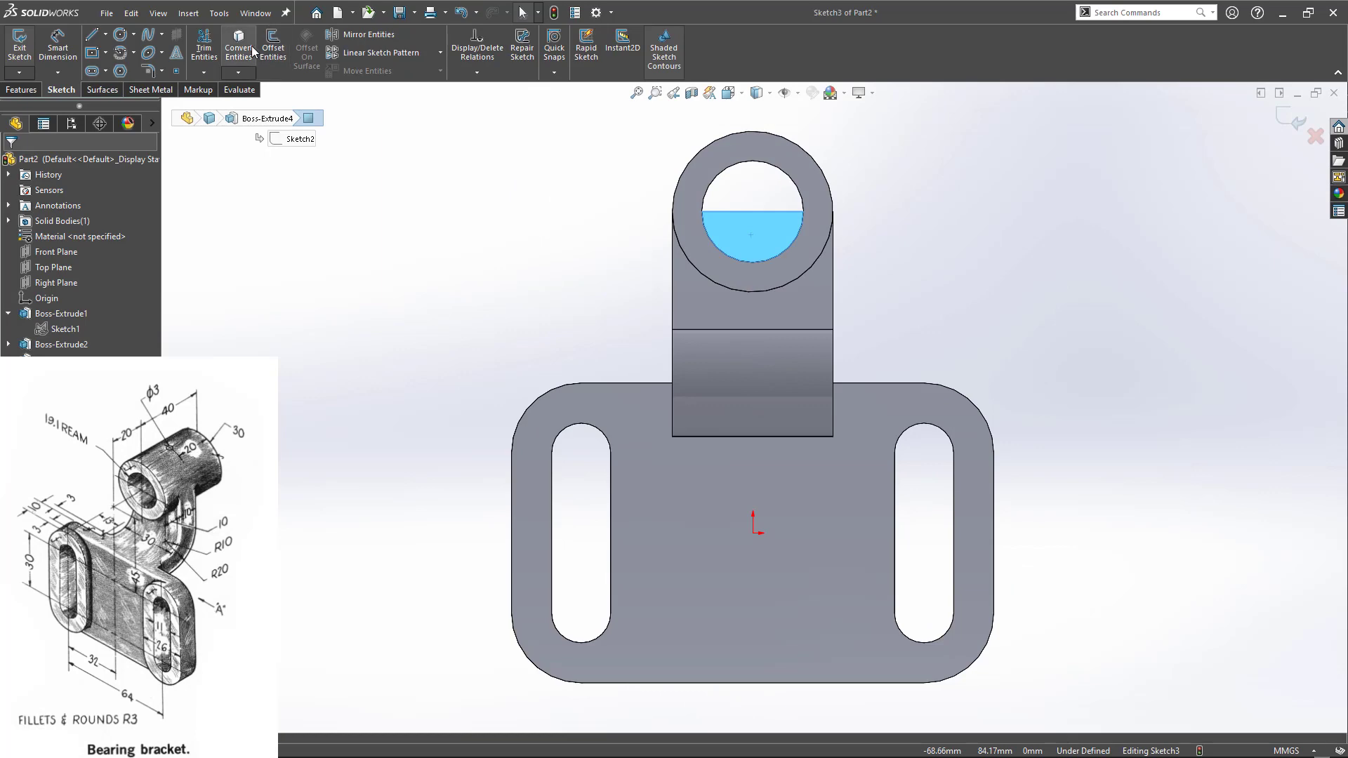
{"action": "left_click", "coordinate": [246, 45]}
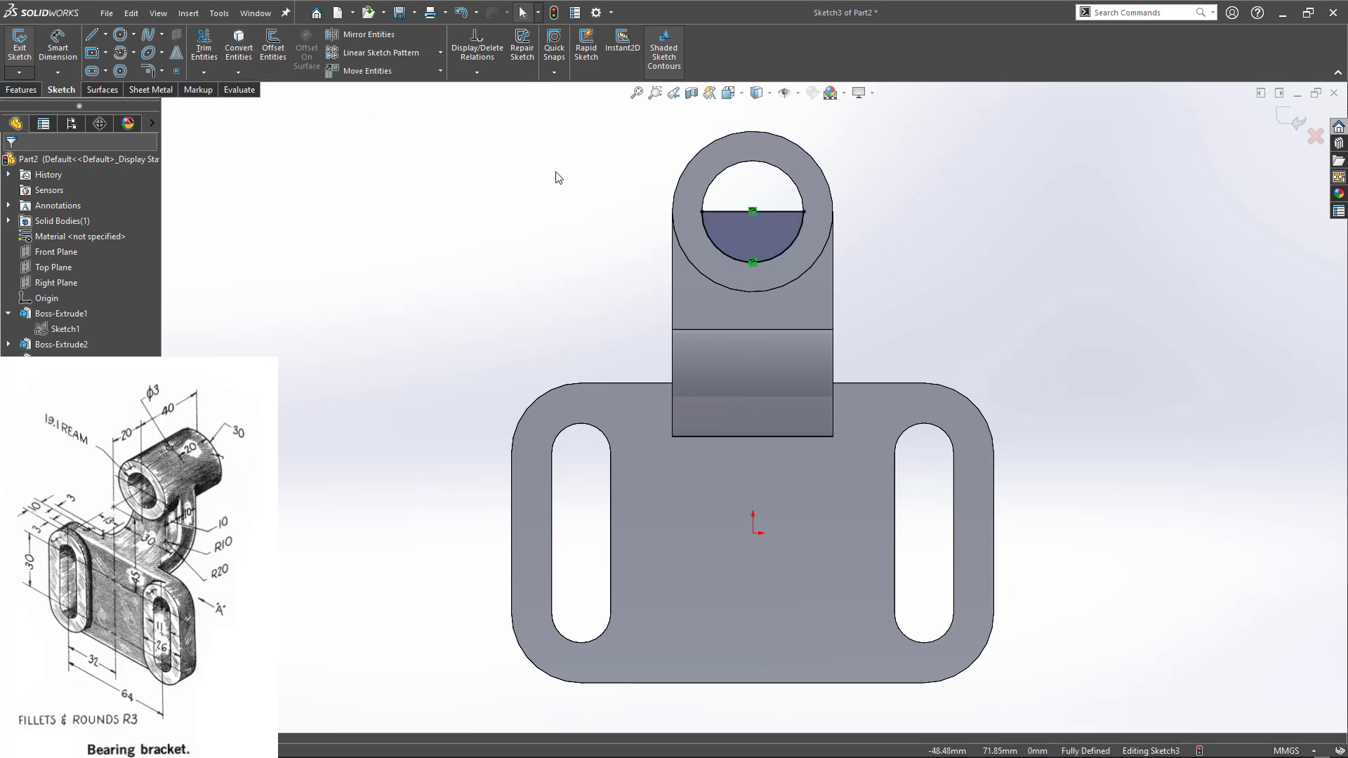
{"action": "double_click", "coordinate": [261, 317]}
{"action": "mouse_move", "coordinate": [324, 436]}
{"action": "middle_mouse_down"}
{"action": "mouse_move", "coordinate": [432, 257]}
{"action": "mouse_move", "coordinate": [521, 500]}
{"action": "mouse_move", "coordinate": [493, 581]}
{"action": "mouse_move", "coordinate": [520, 533]}
{"action": "middle_mouse_up"}
- Try to pull the converted half-round profile through the bore with Instant3D, and undo it
{"action": "left_click", "coordinate": [575, 414]}
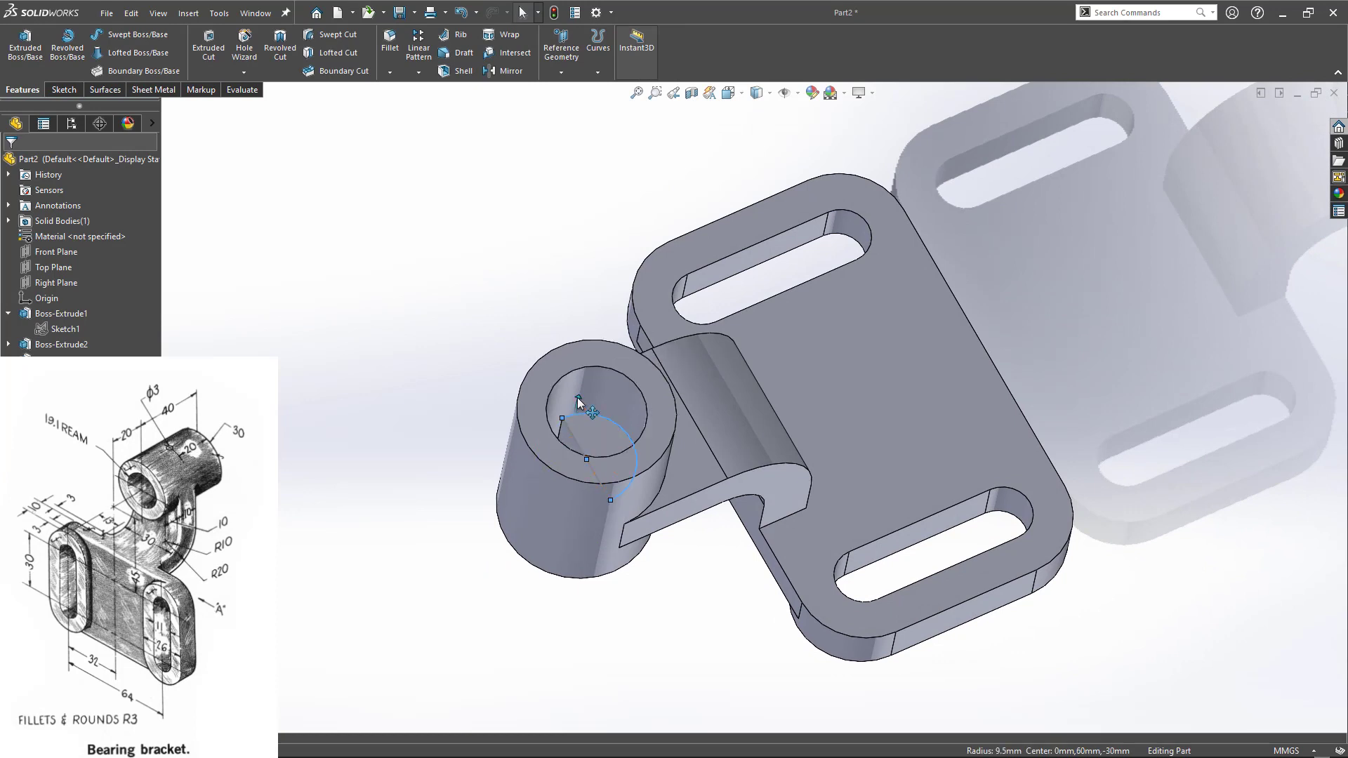
{"action": "mouse_move", "coordinate": [577, 401]}
{"action": "left_mouse_down"}
{"action": "mouse_move", "coordinate": [491, 617]}
{"action": "mouse_move", "coordinate": [365, 593]}
{"action": "left_mouse_up"}
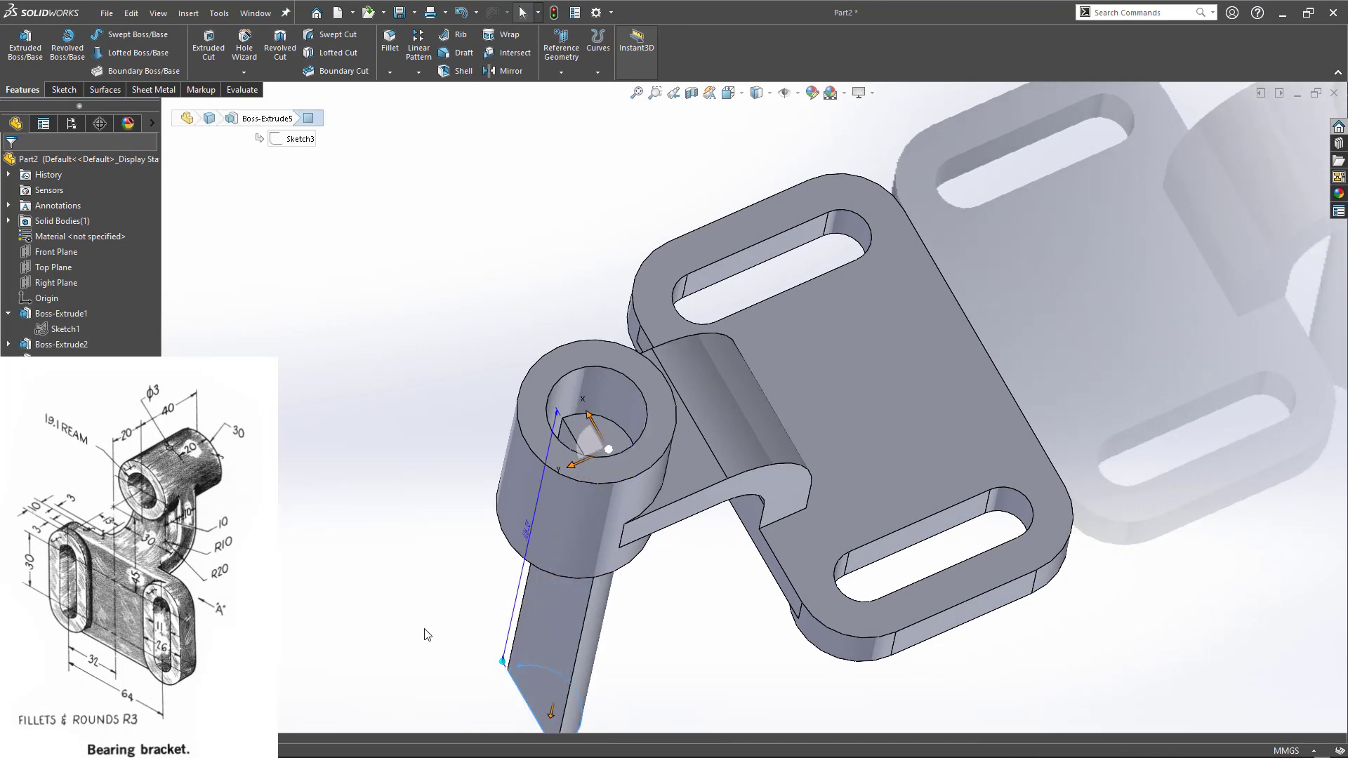
{"action": "scroll", "coordinate": [437, 620], "scroll_direction": "up", "scroll_amount": 1}
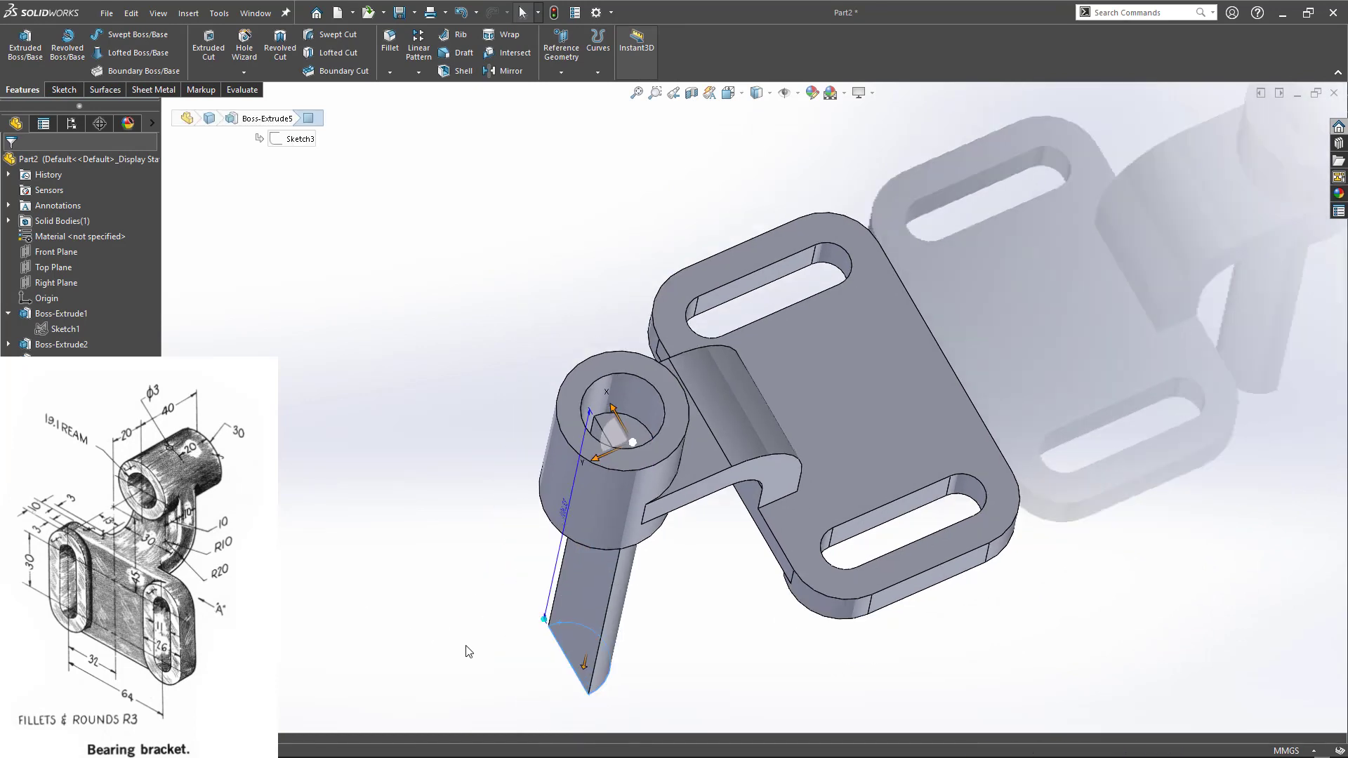
{"action": "key", "text": "ctrl+z"}
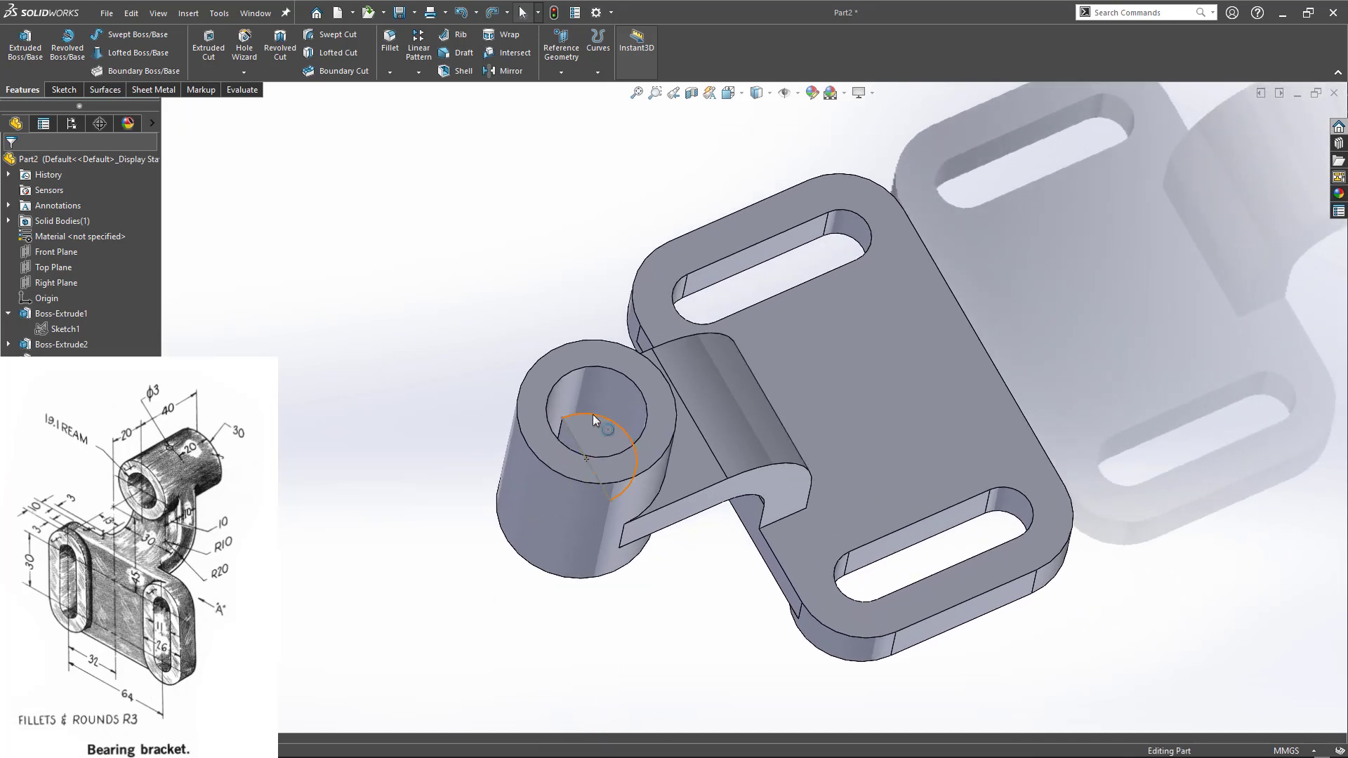
- Pull the half-round profile through the arm with Instant3D to cut away the material blocking the cylinder's bore
{"action": "double_click", "coordinate": [593, 414]}
{"action": "left_click", "coordinate": [593, 413]}
{"action": "mouse_move", "coordinate": [595, 399]}
{"action": "left_mouse_down"}
{"action": "mouse_move", "coordinate": [559, 502]}
{"action": "mouse_move", "coordinate": [557, 538]}
{"action": "mouse_move", "coordinate": [570, 447]}
{"action": "mouse_move", "coordinate": [555, 562]}
{"action": "mouse_move", "coordinate": [563, 655]}
{"action": "left_mouse_up"}
{"action": "left_click", "coordinate": [608, 536]}
- Start a 3 mm fillet on the outer and inner curved edges along one side of the arm
{"action": "middle_click_drag", "start_coordinate": [367, 445], "coordinate": [403, 455]}
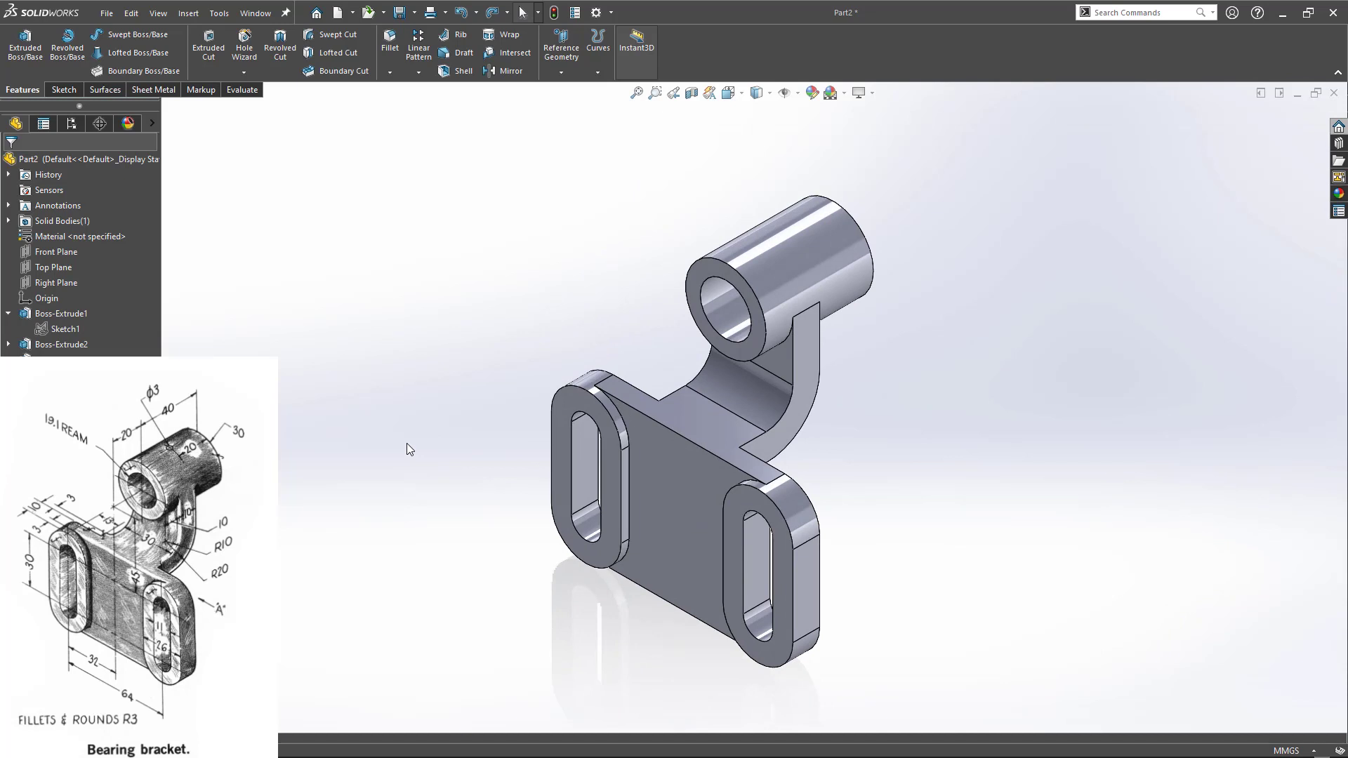
{"action": "middle_click_drag", "start_coordinate": [449, 457], "coordinate": [355, 453]}
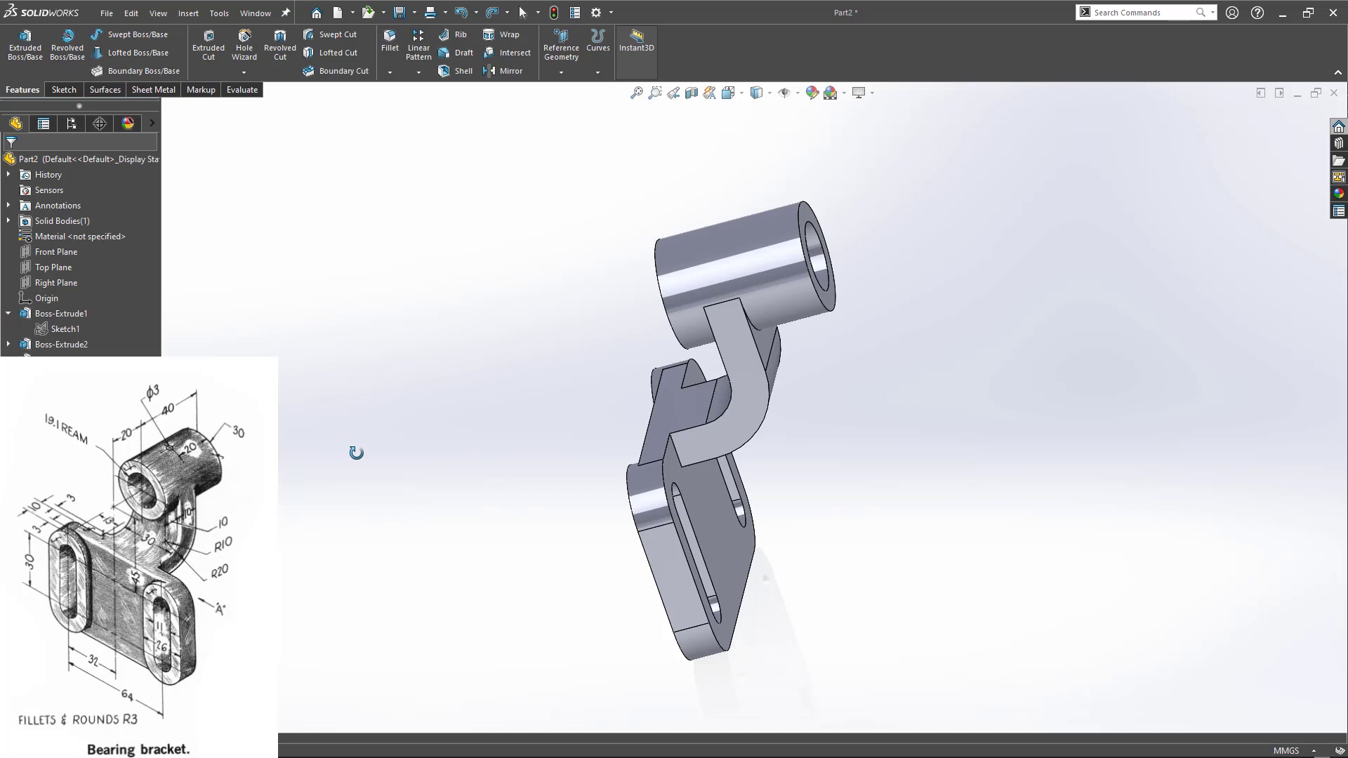
{"action": "middle_click_drag", "start_coordinate": [356, 453], "coordinate": [442, 394]}
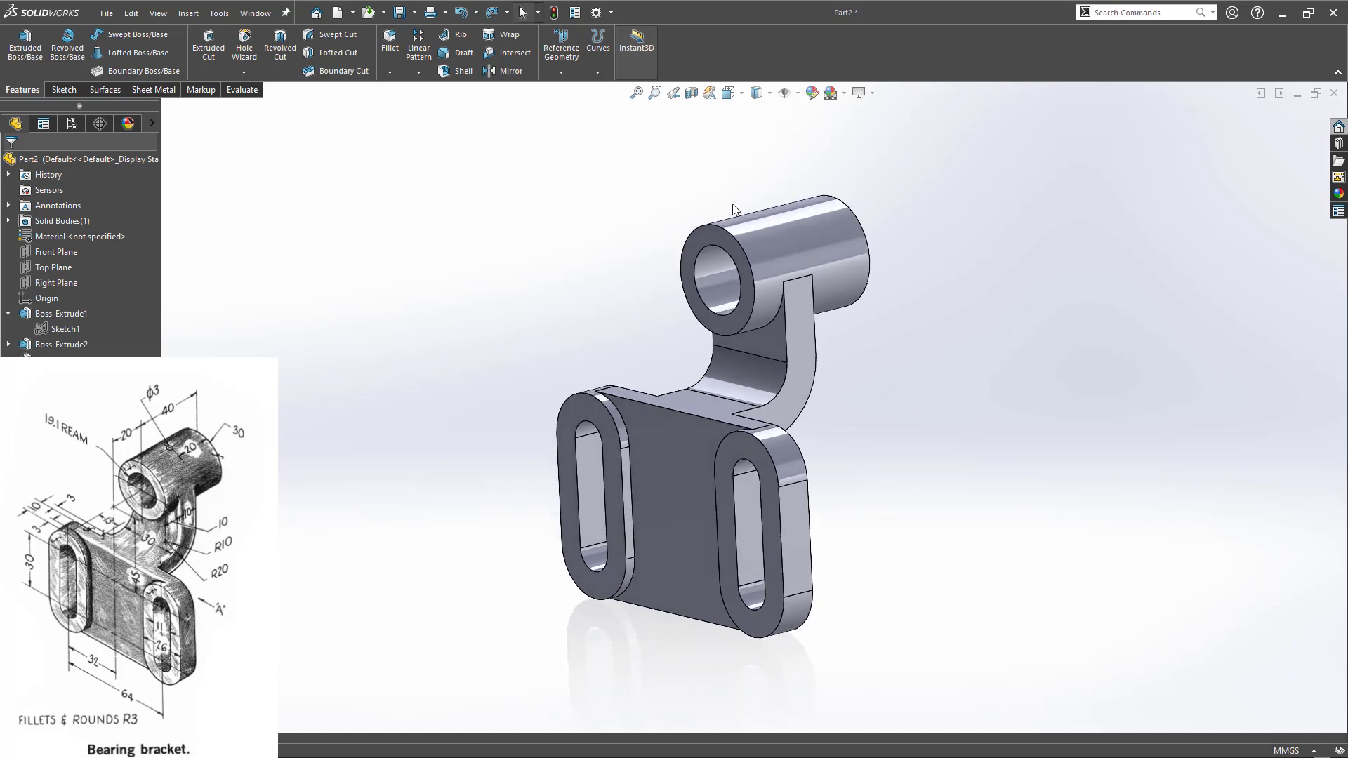
{"action": "left_click", "coordinate": [817, 364]}
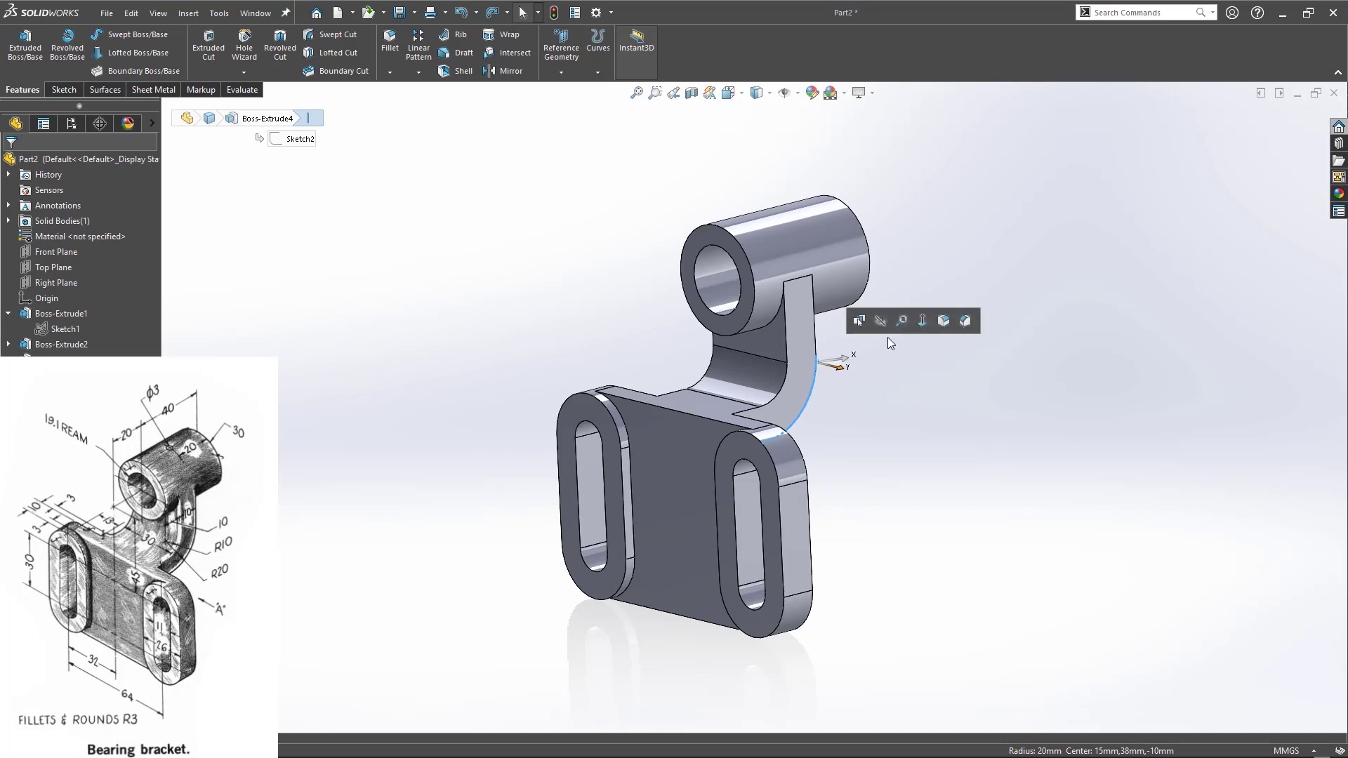
{"action": "left_click", "coordinate": [944, 320]}
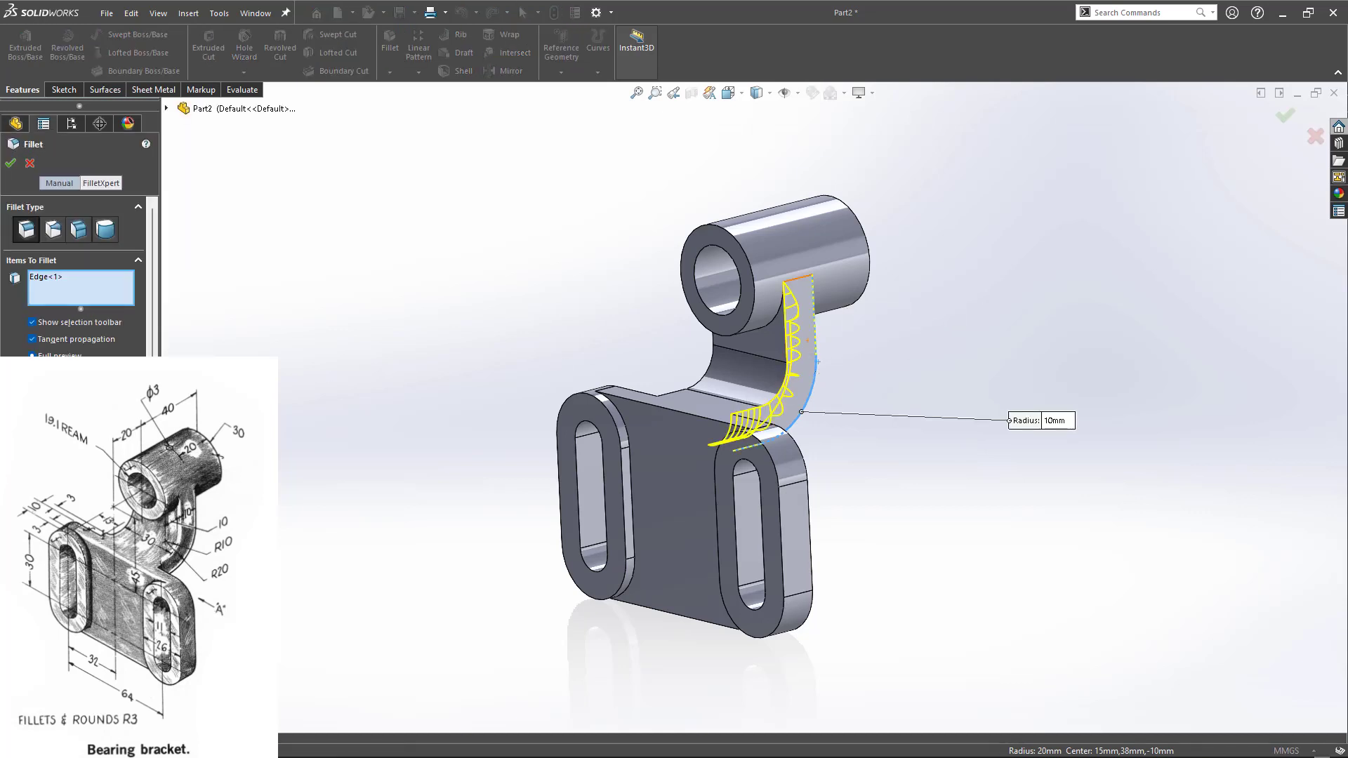
{"action": "type", "text": "3"}
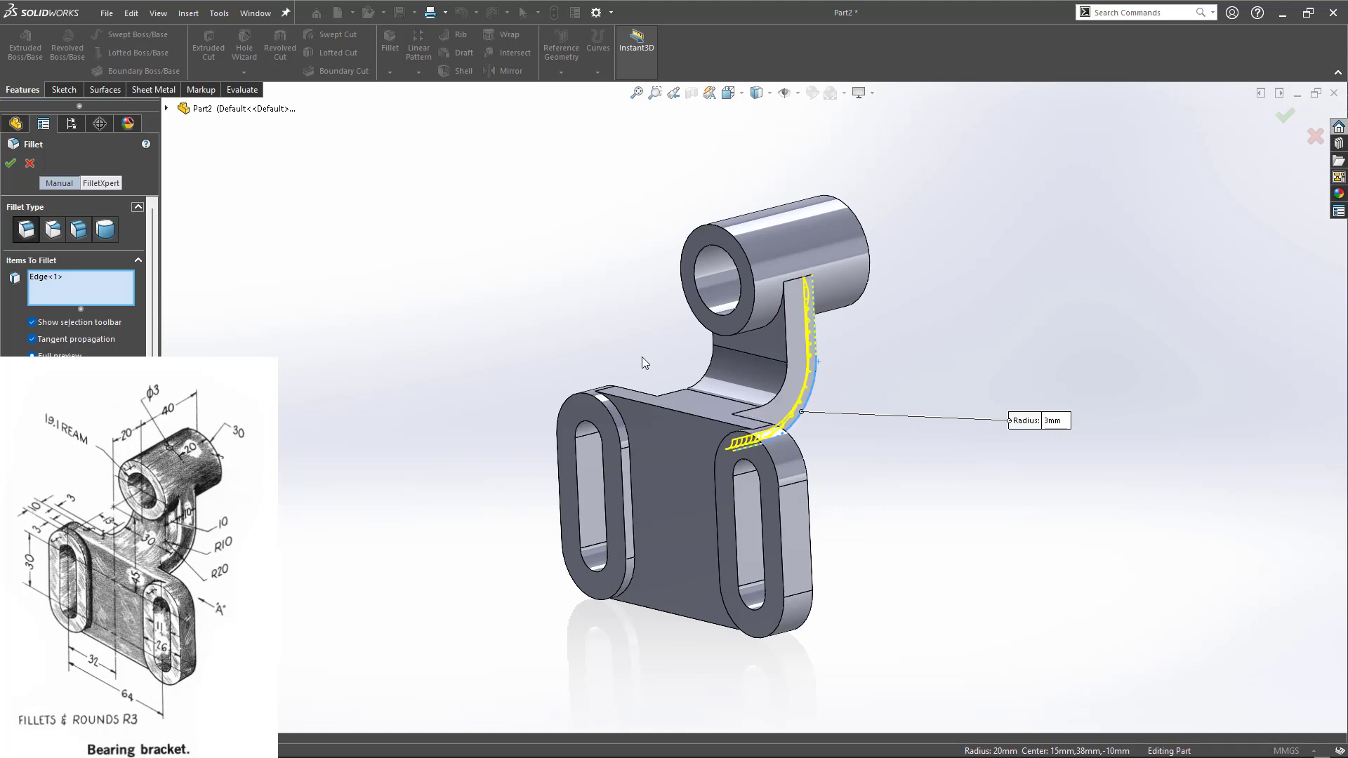
{"action": "middle_click_drag", "start_coordinate": [689, 344], "coordinate": [569, 384]}
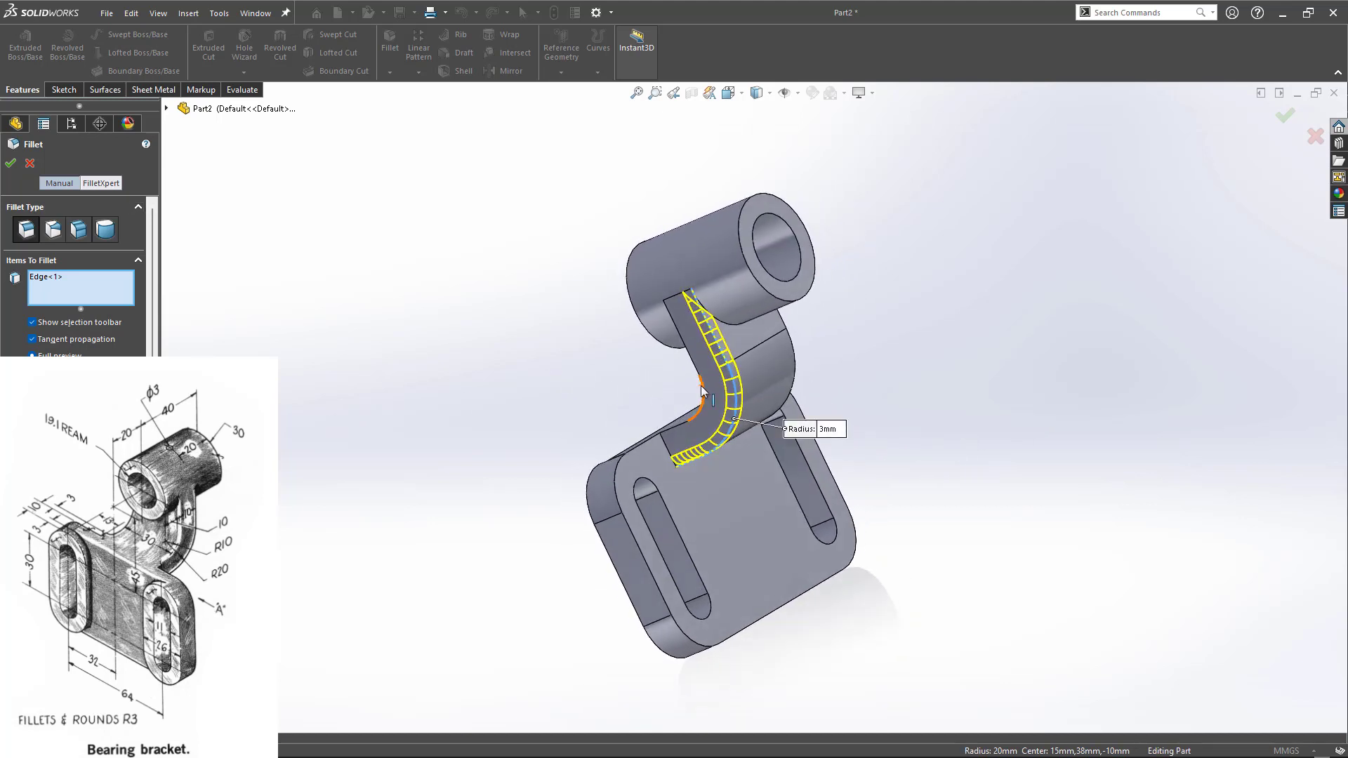
{"action": "left_click", "coordinate": [702, 391]}
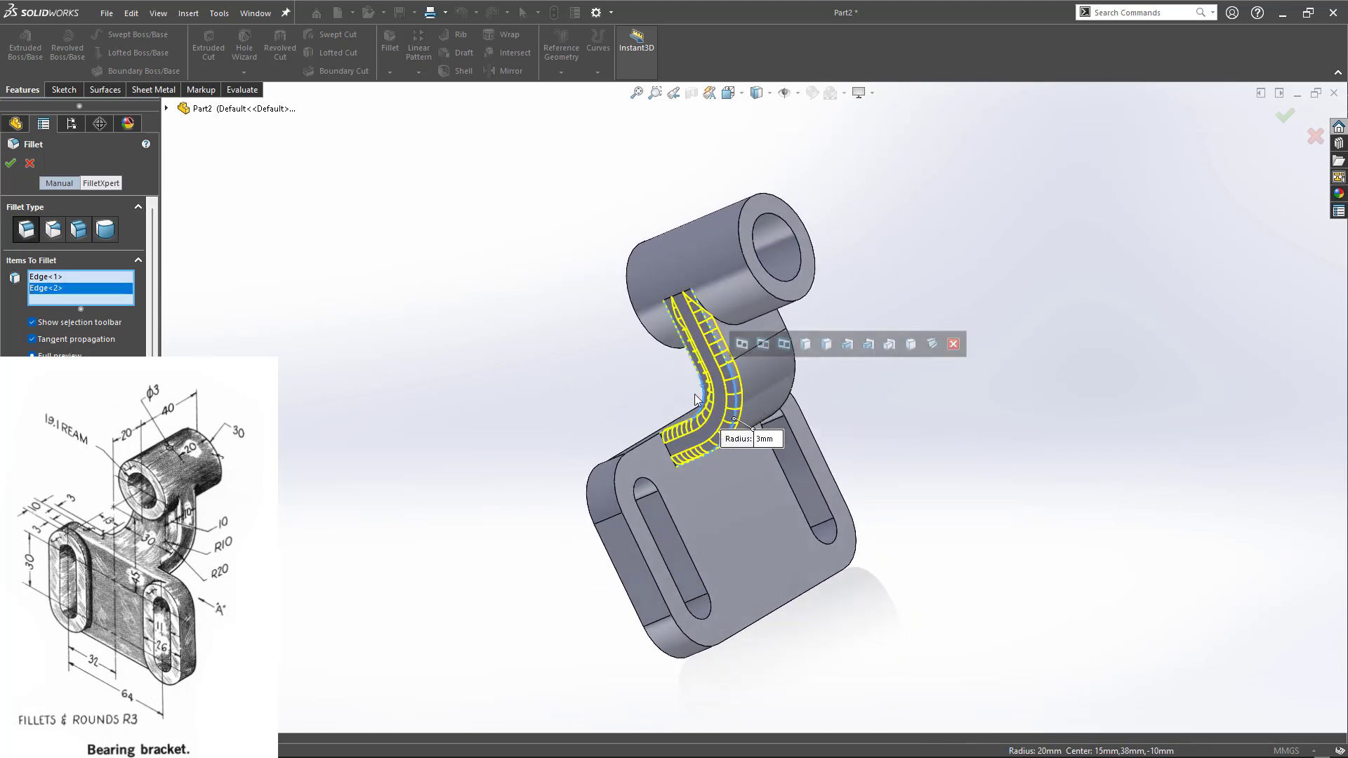
- Add the plate's back outline and the upper and lower front edges of its recessed middle to the fillet
{"action": "left_click", "coordinate": [612, 483]}
{"action": "middle_click_drag", "start_coordinate": [580, 505], "coordinate": [639, 429]}
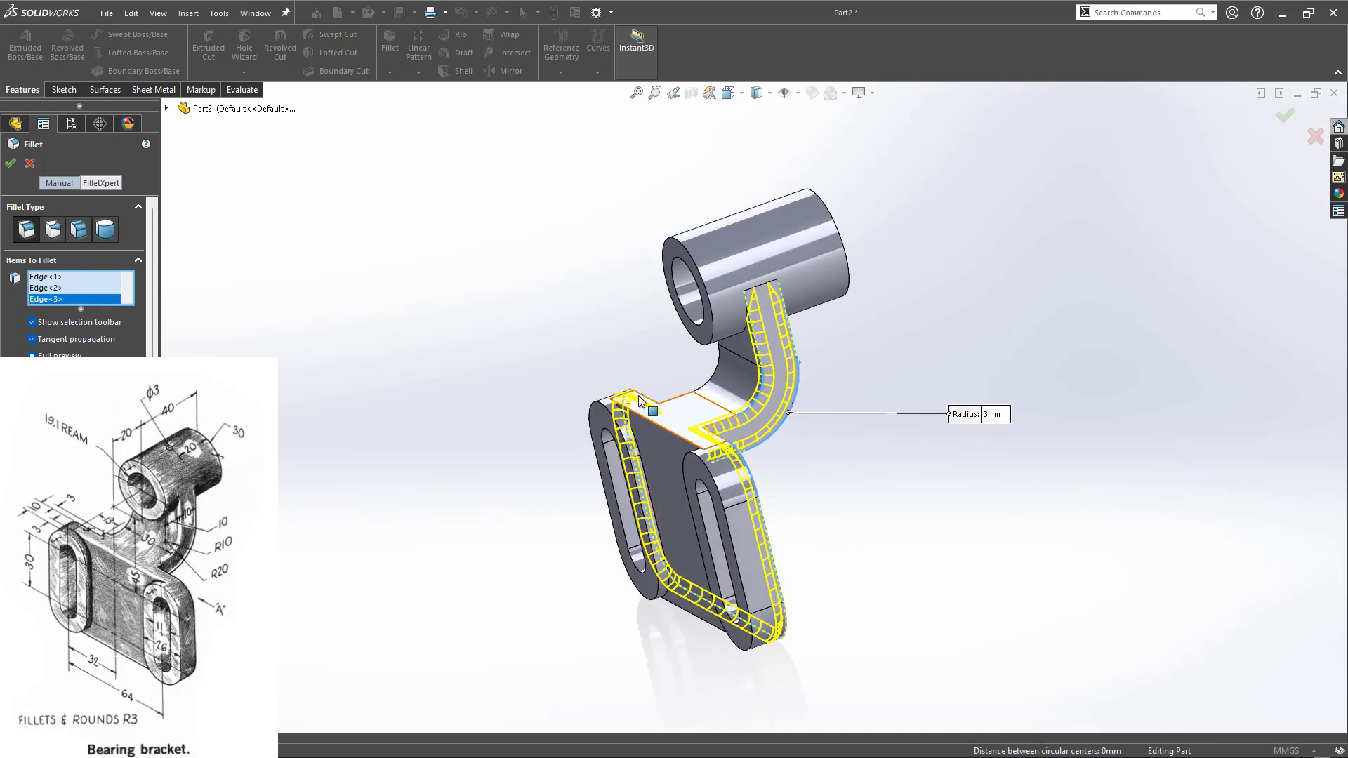
{"action": "left_click", "coordinate": [644, 423]}
{"action": "middle_click_drag", "start_coordinate": [581, 475], "coordinate": [773, 391]}
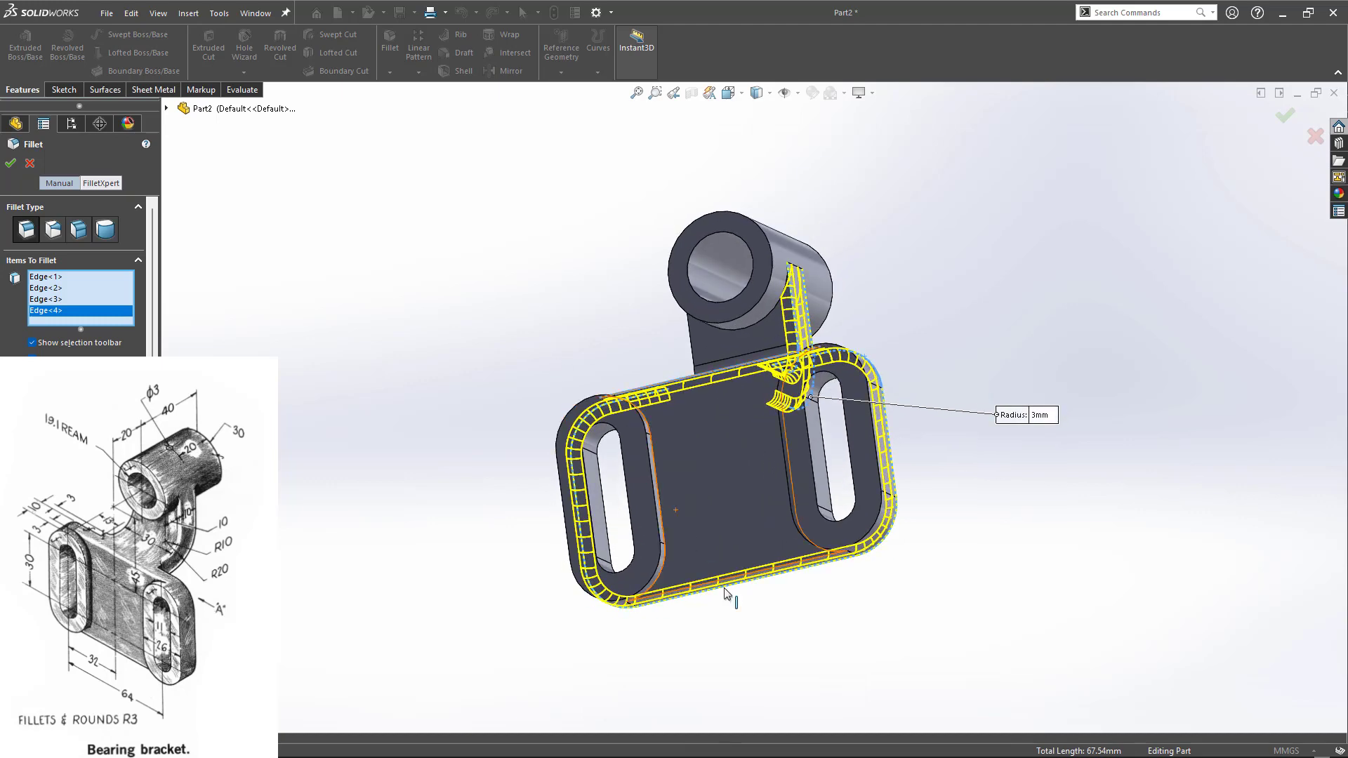
{"action": "middle_click_drag", "start_coordinate": [710, 559], "coordinate": [643, 477]}
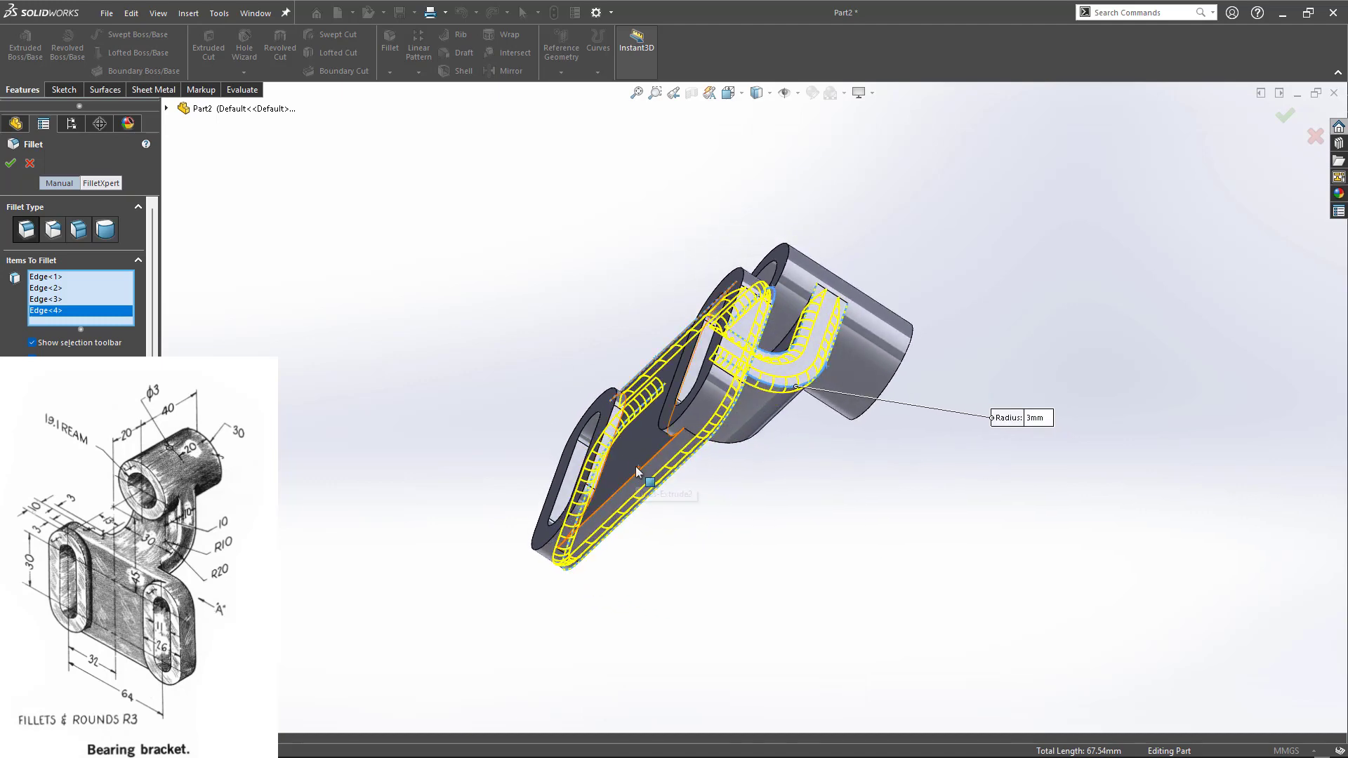
{"action": "left_click", "coordinate": [640, 474]}
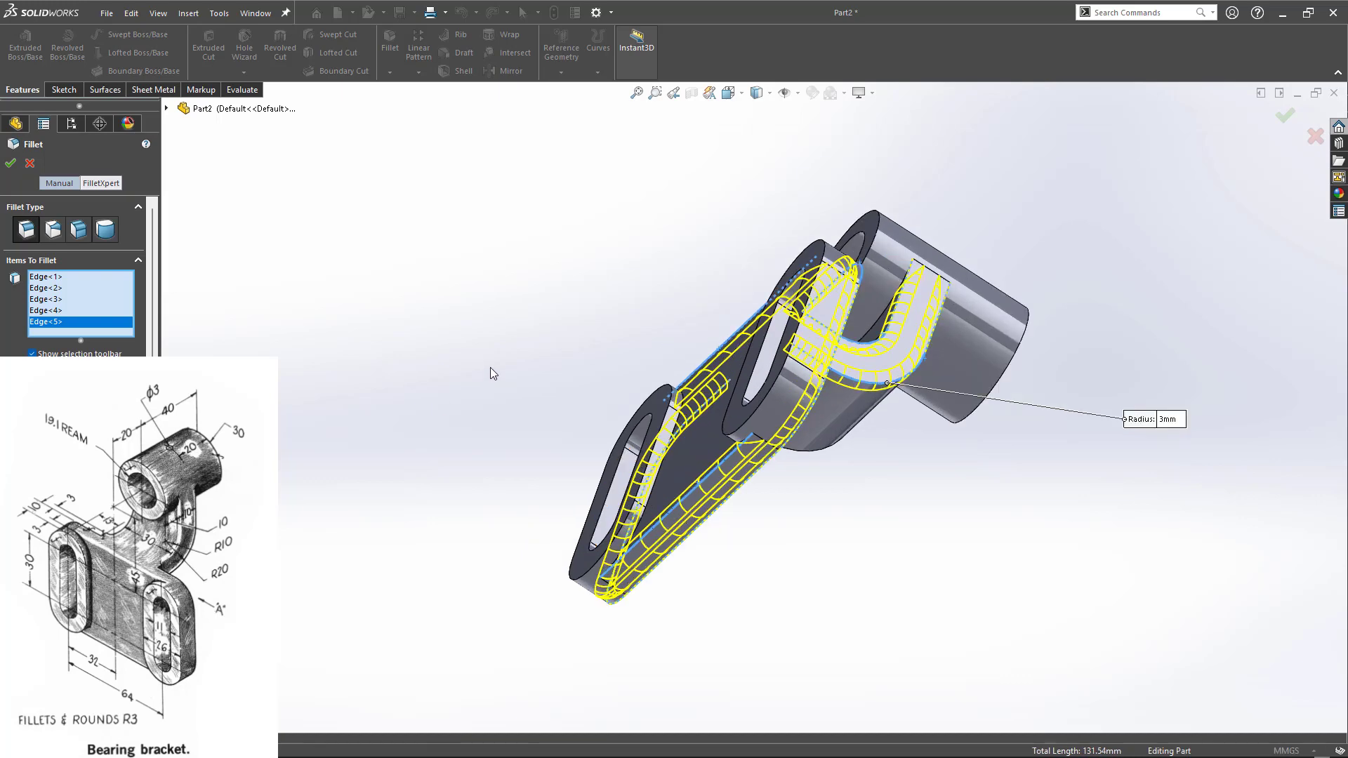
- Set the fillet radius to 1 mm
{"action": "middle_click_drag", "start_coordinate": [490, 373], "coordinate": [419, 524]}
{"action": "middle_click_drag", "start_coordinate": [427, 553], "coordinate": [418, 532]}
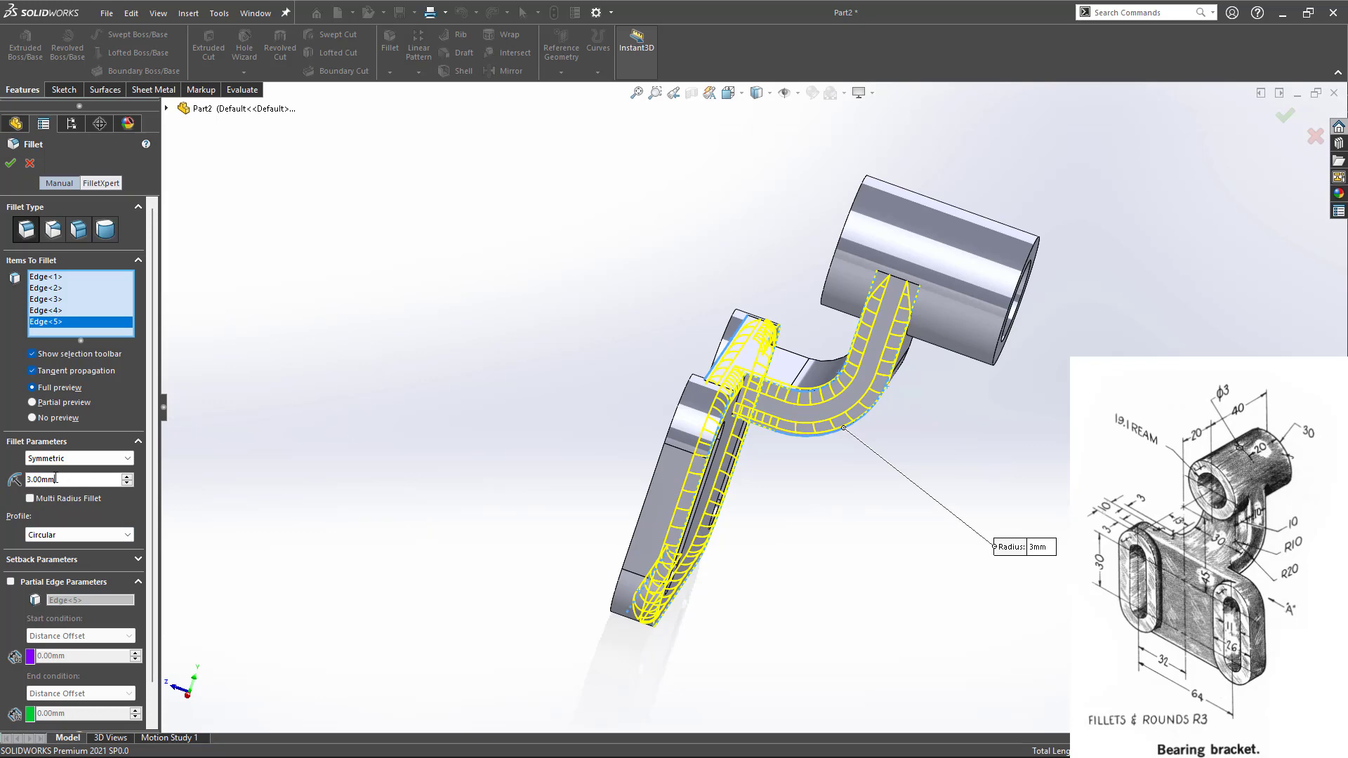
{"action": "type", "text": "1"}
{"action": "key", "text": "Return"}
- Add the edges where the curved arm meets the outside of the cylinder to the fillet
{"action": "middle_click_drag", "start_coordinate": [385, 416], "coordinate": [457, 401]}
{"action": "scroll", "coordinate": [715, 278], "scroll_direction": "down", "scroll_amount": 1}
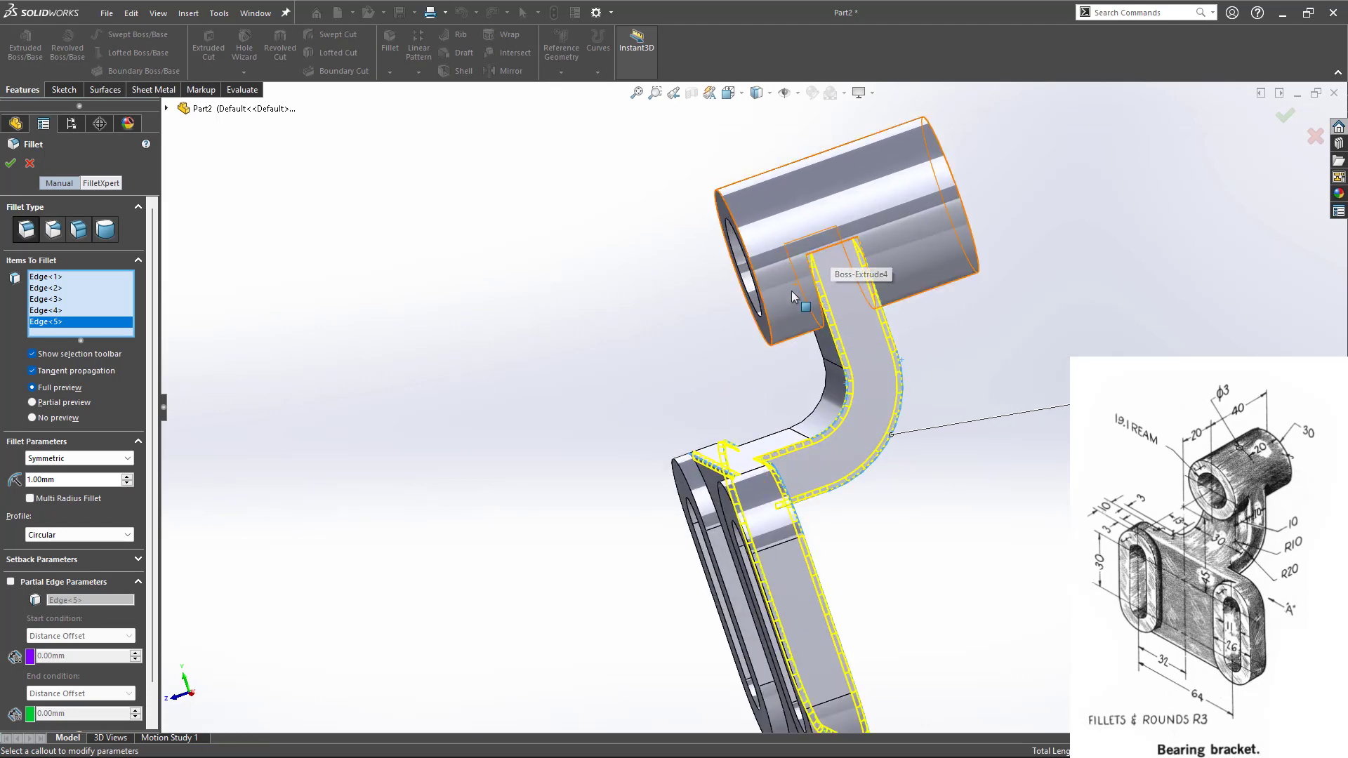
{"action": "middle_click_drag", "start_coordinate": [790, 291], "coordinate": [828, 262]}
{"action": "left_click", "coordinate": [840, 309]}
{"action": "middle_click_drag", "start_coordinate": [840, 309], "coordinate": [870, 304]}
{"action": "left_click", "coordinate": [871, 306]}
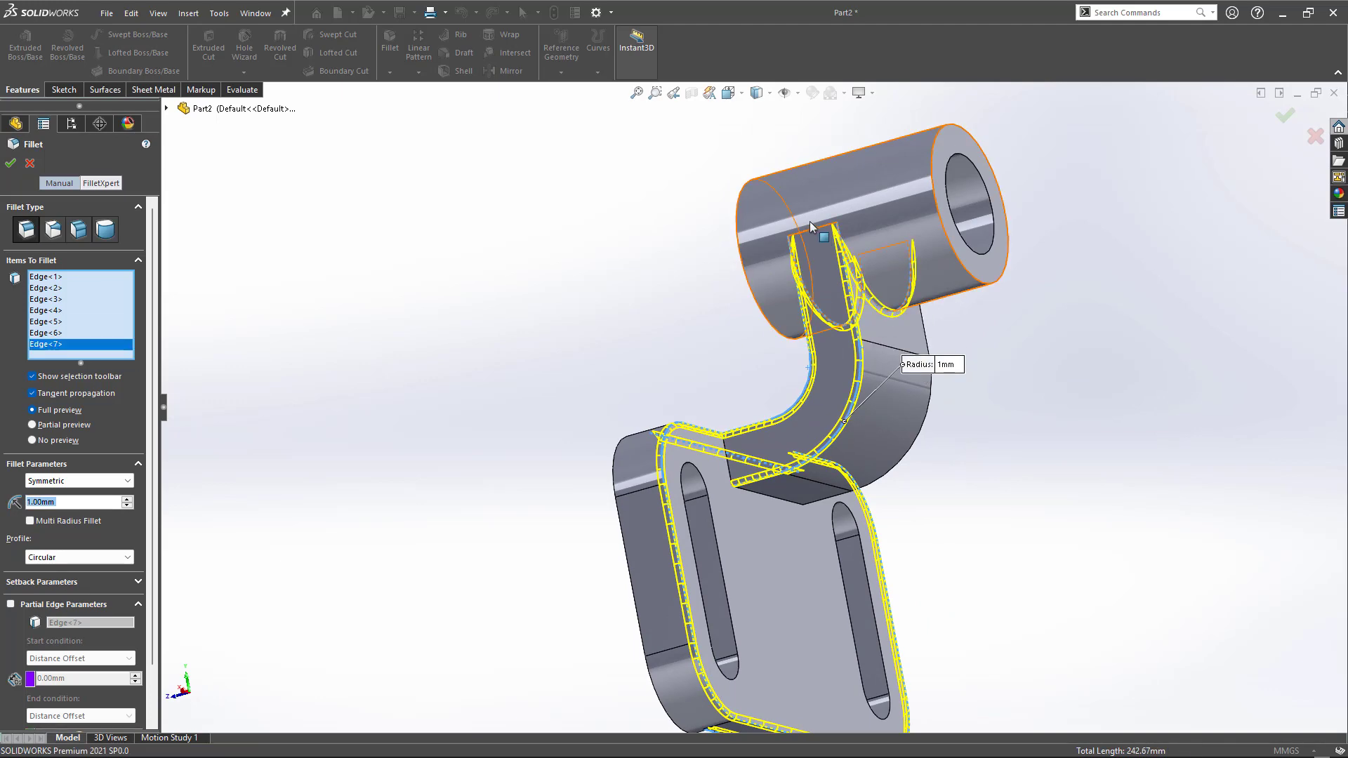
- Add the edges where the arm meets the plate and the arm's opposite side edges, and complete the fillet
{"action": "middle_click_drag", "start_coordinate": [602, 367], "coordinate": [509, 374]}
{"action": "left_click", "coordinate": [730, 484]}
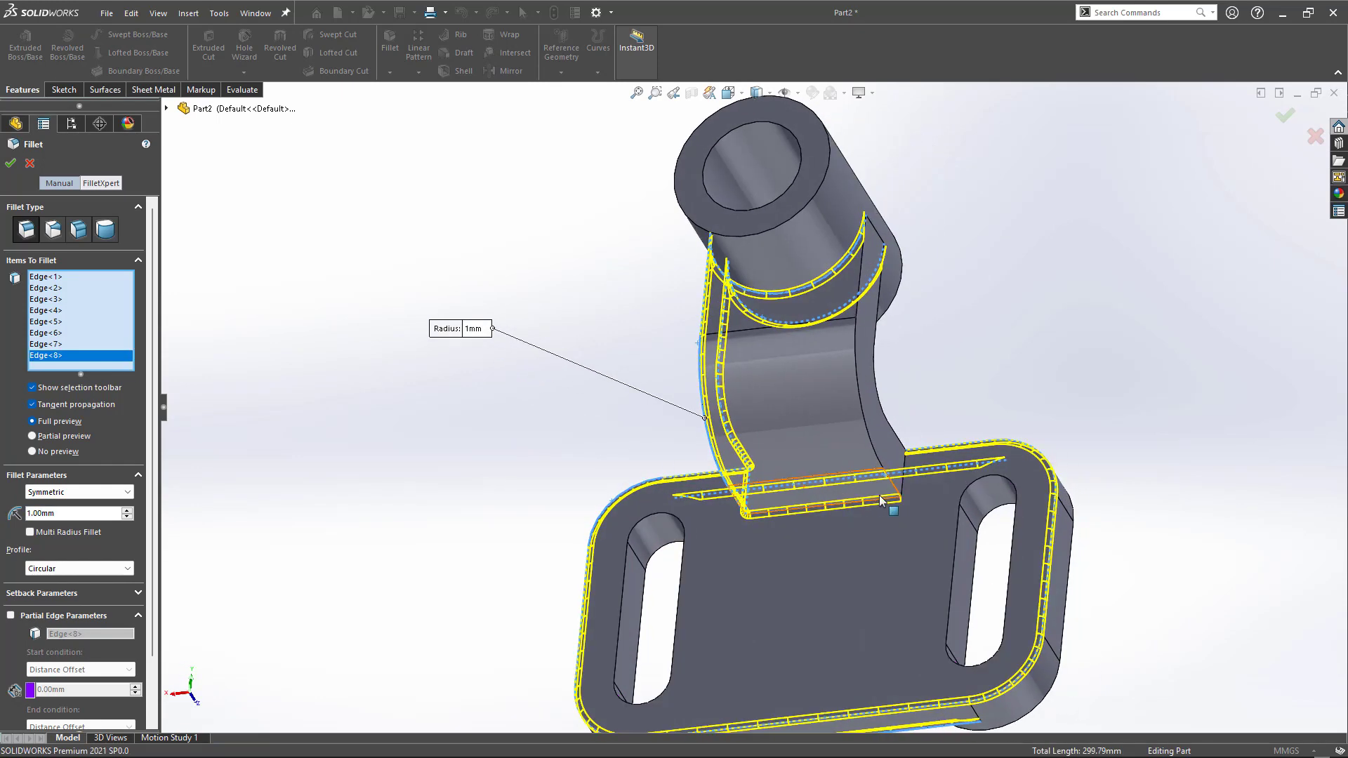
{"action": "left_click", "coordinate": [904, 484]}
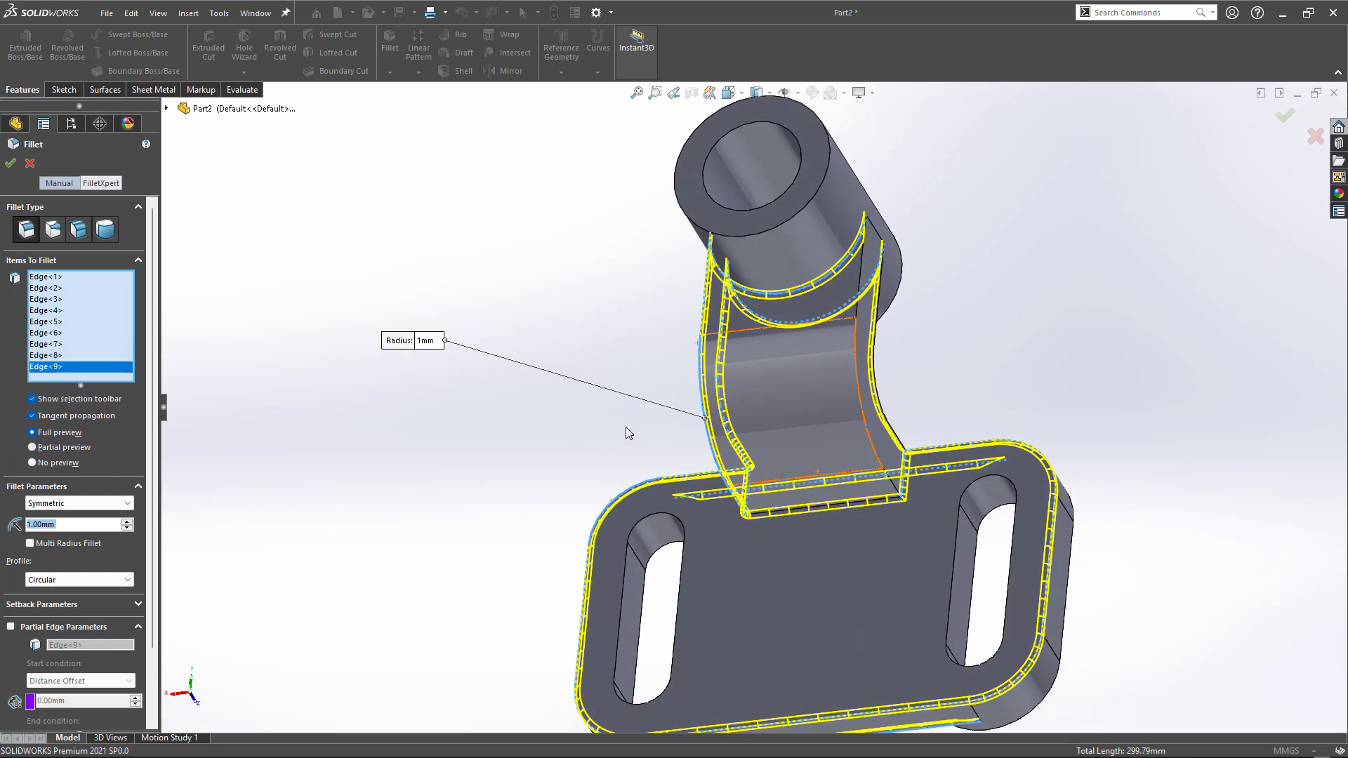
{"action": "middle_click_drag", "start_coordinate": [602, 336], "coordinate": [786, 355]}
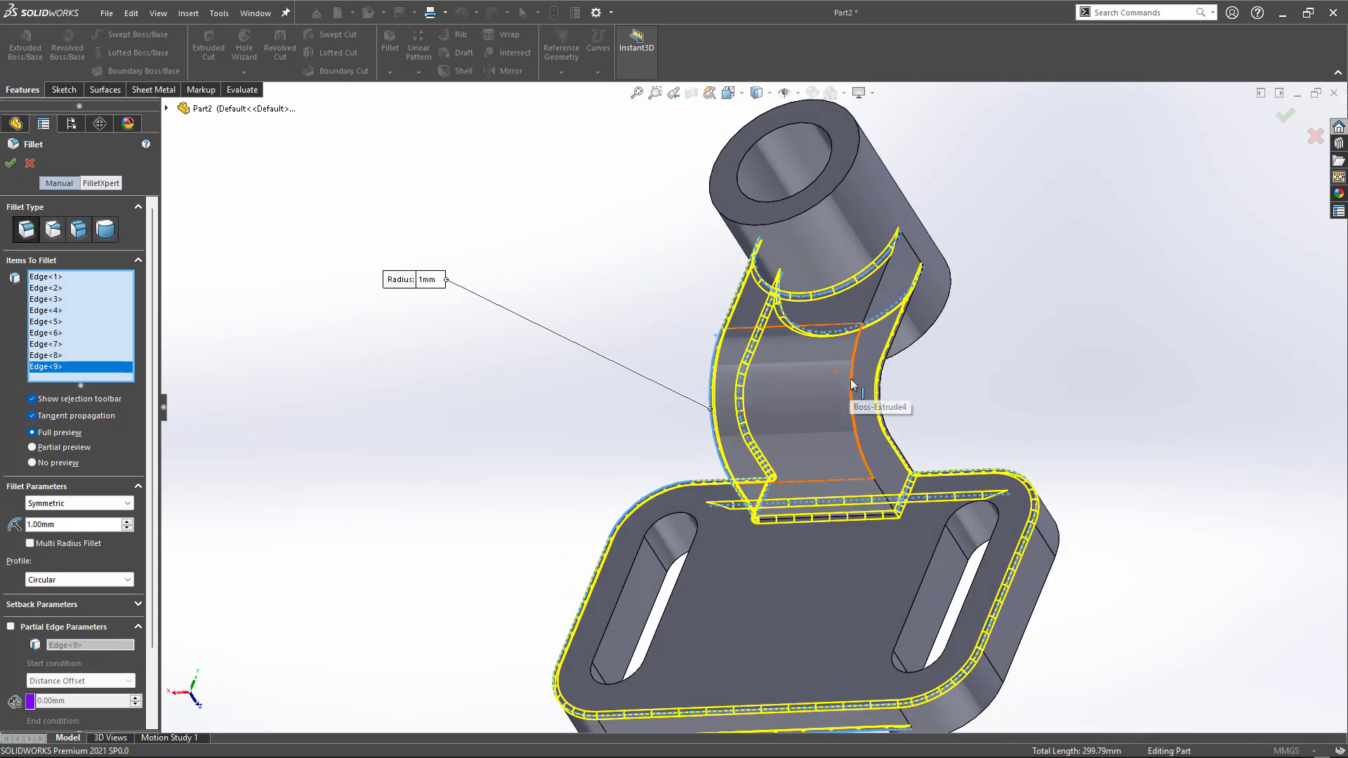
{"action": "left_click", "coordinate": [871, 393]}
{"action": "middle_click_drag", "start_coordinate": [470, 463], "coordinate": [730, 447]}
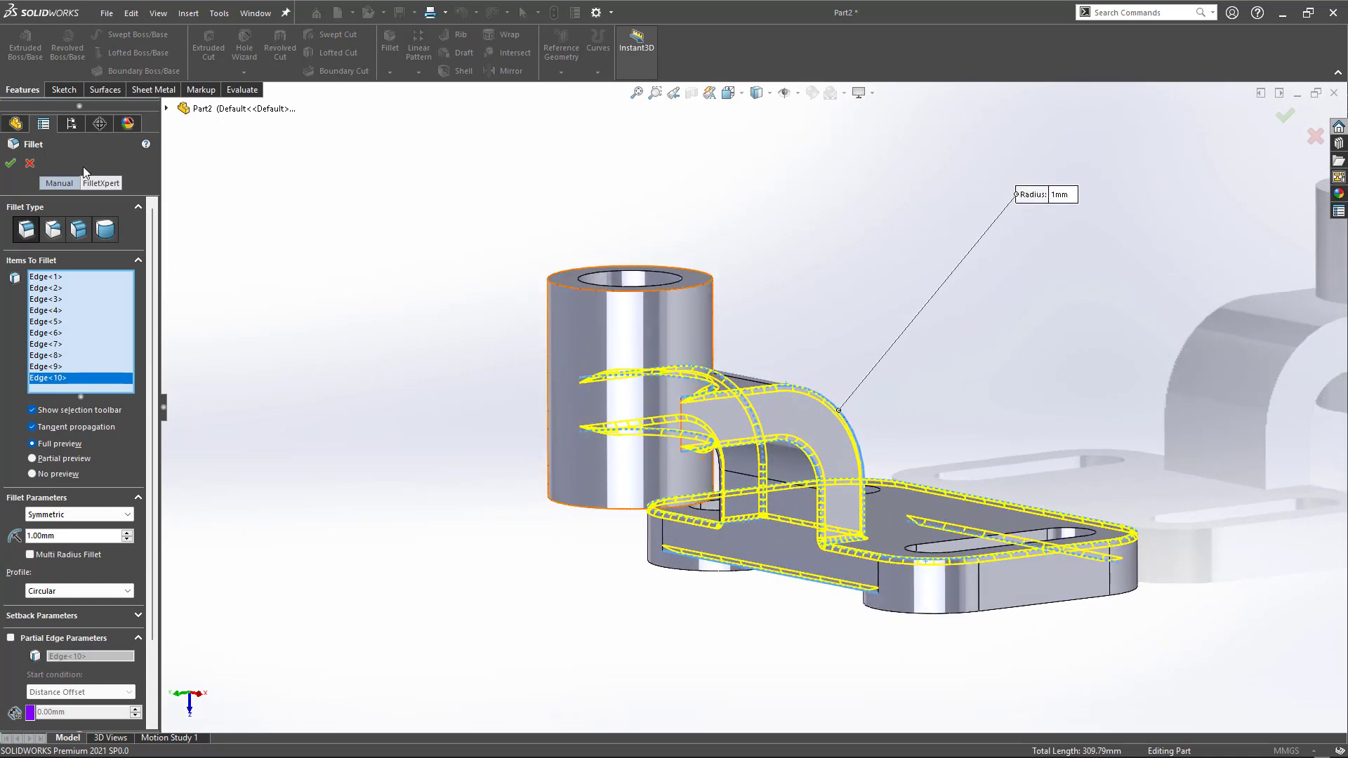
{"action": "left_click", "coordinate": [12, 163]}
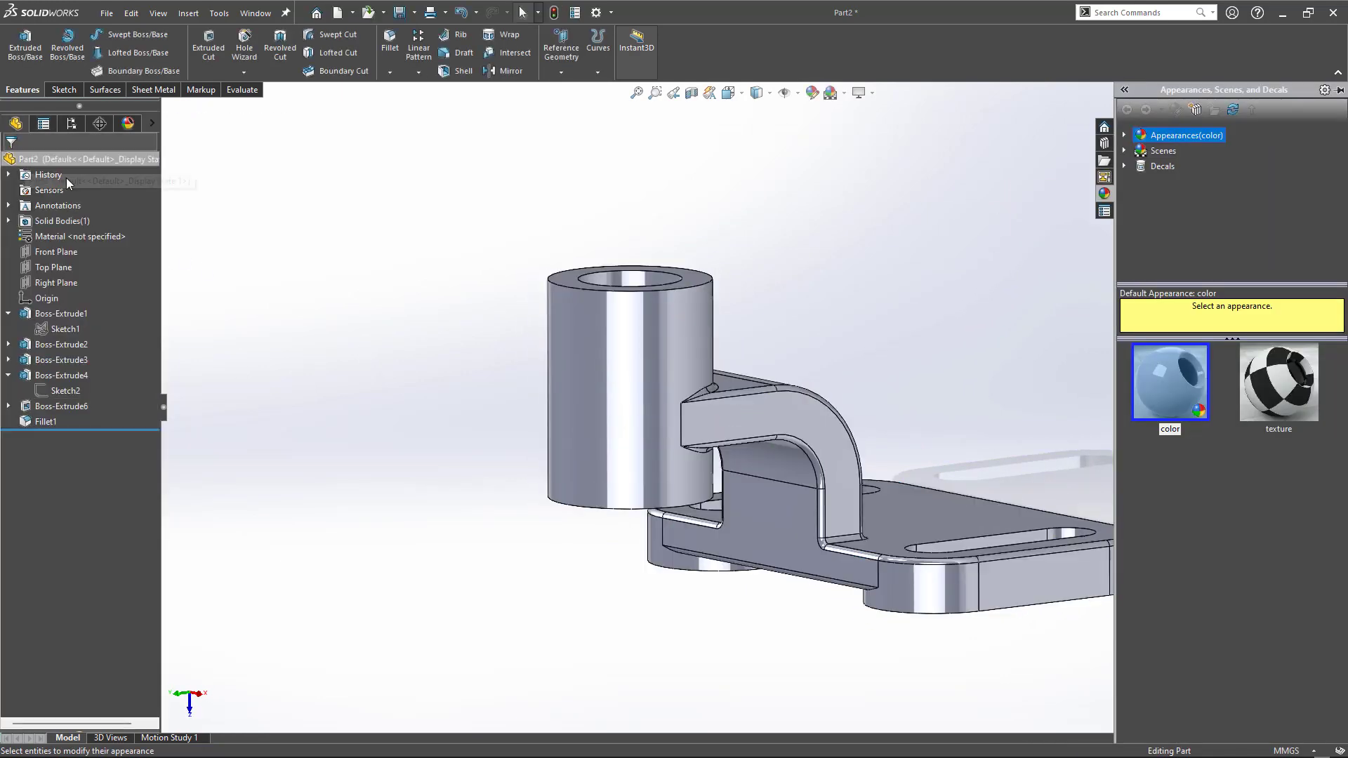
- Color the fillet feature yellow (RGB 255, 255, 0)
{"action": "left_click", "coordinate": [31, 421]}
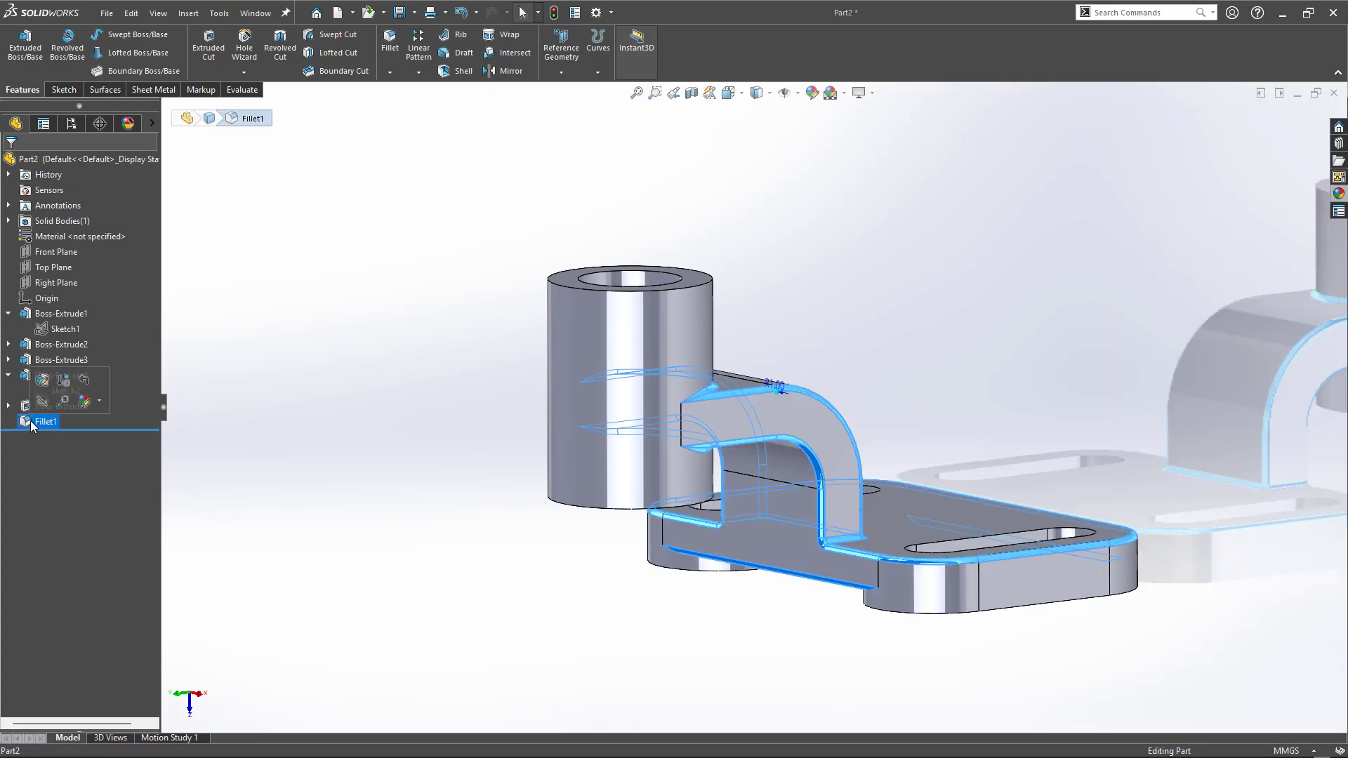
{"action": "left_click", "coordinate": [84, 402]}
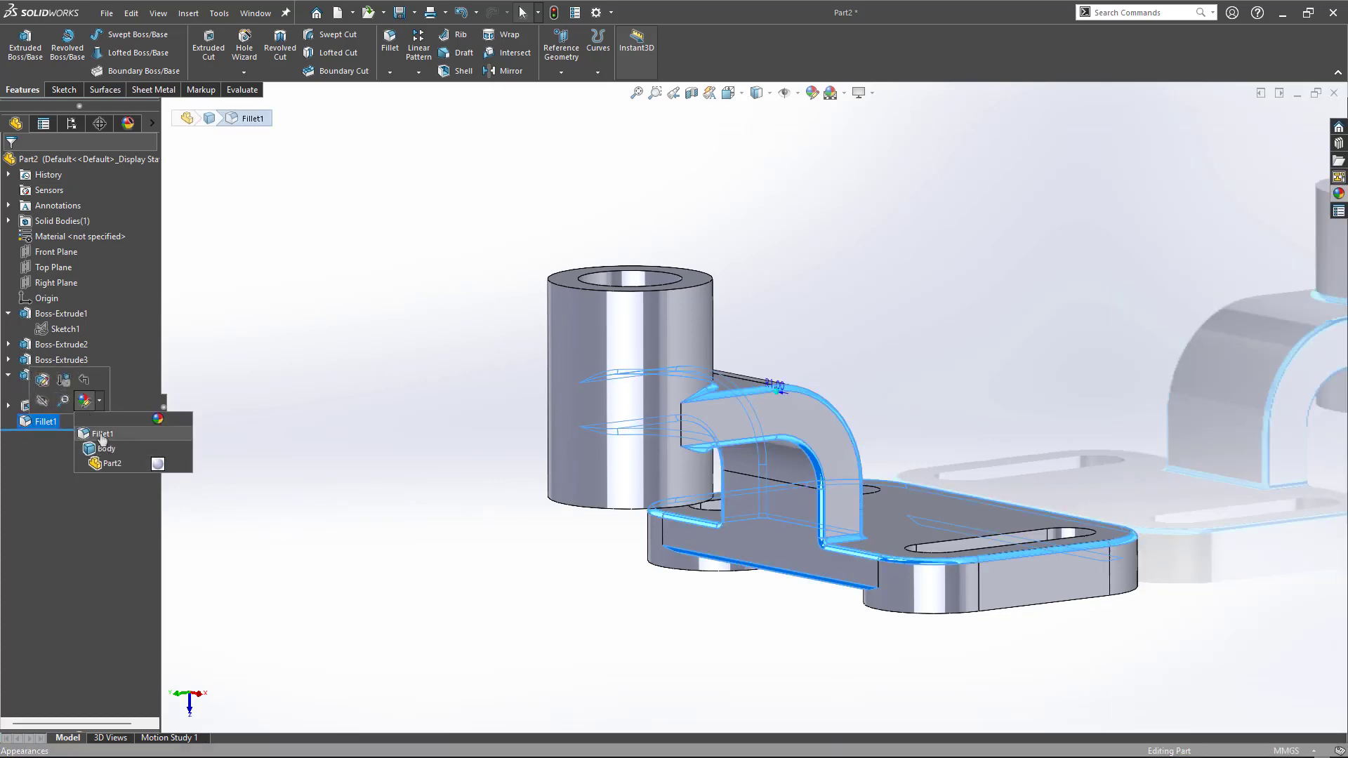
{"action": "left_click", "coordinate": [102, 435]}
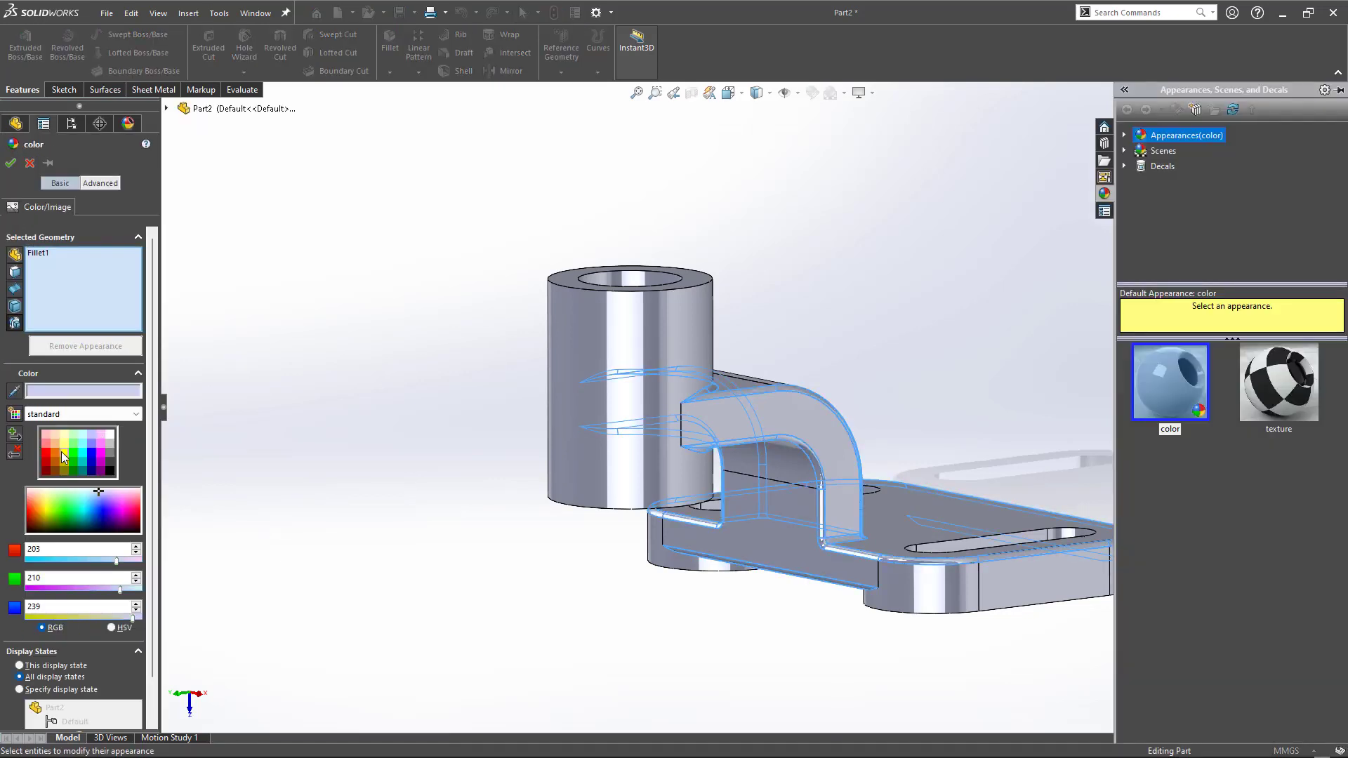
{"action": "left_click", "coordinate": [62, 452]}
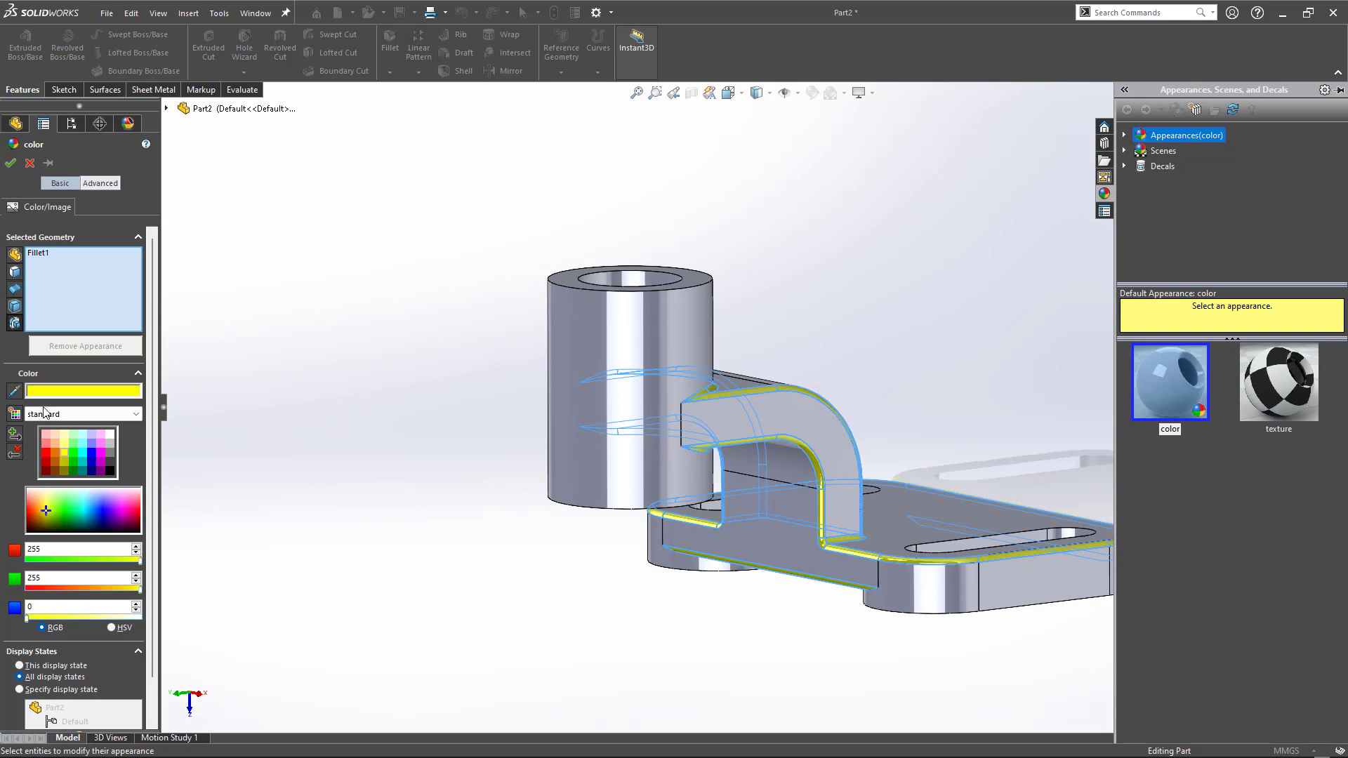
{"action": "left_click", "coordinate": [4, 164]}
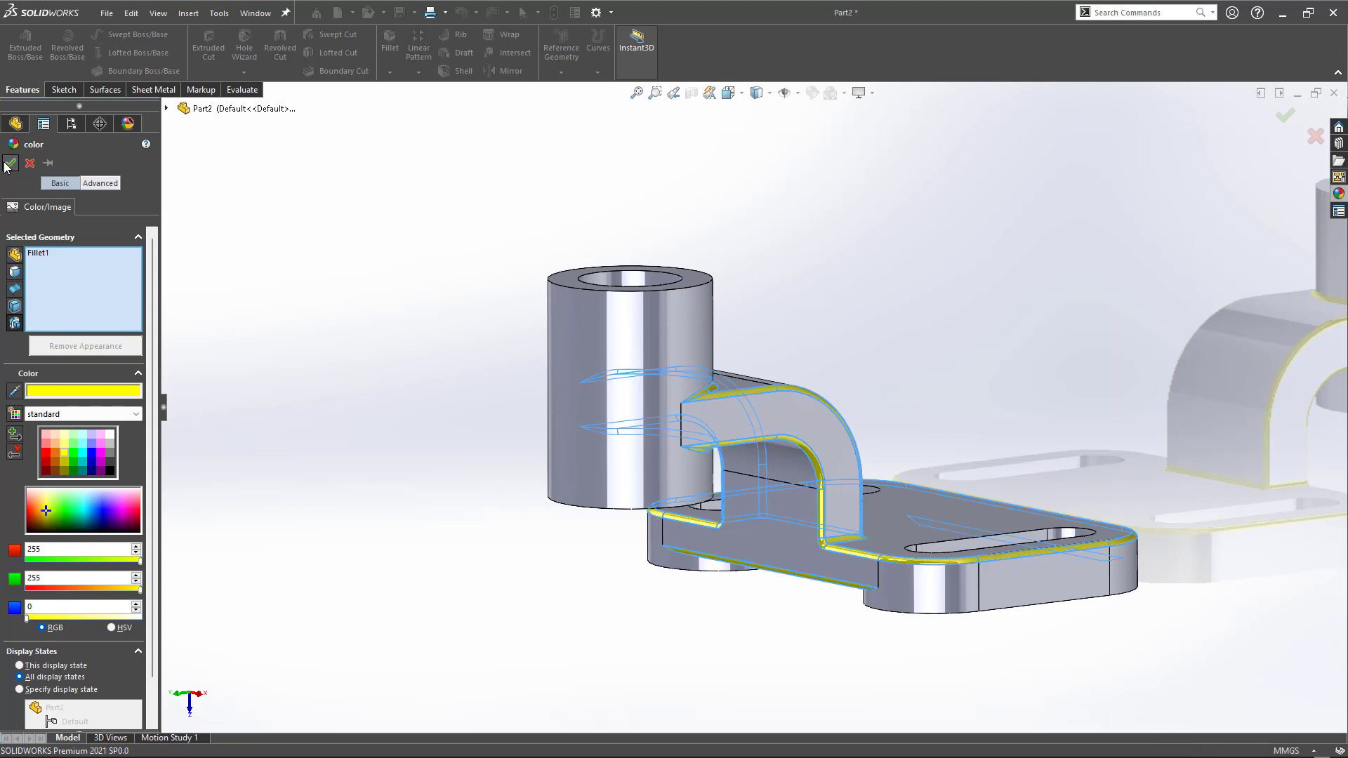
- Open the color appearance of the whole part for editing, starting from the cylinder's outer face
{"action": "left_click", "coordinate": [606, 405]}
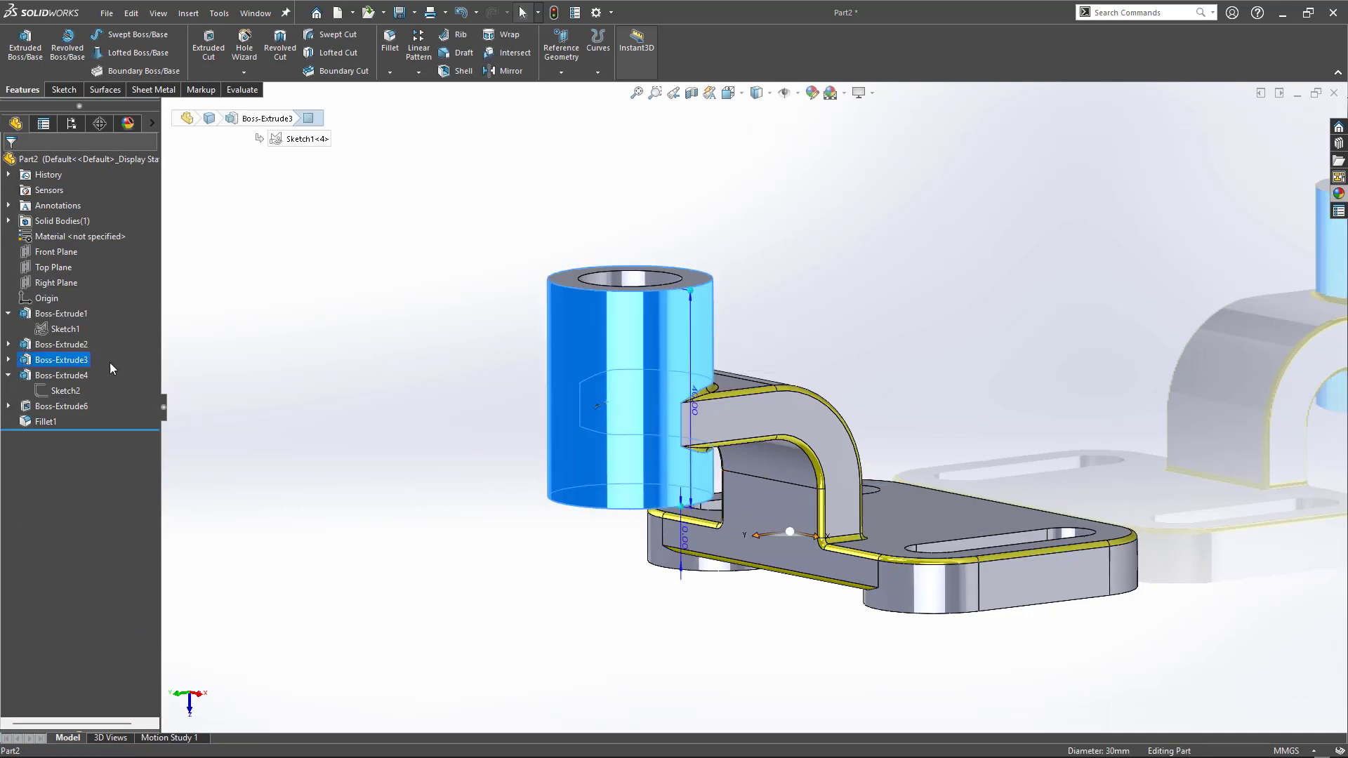
{"action": "left_click", "coordinate": [421, 467]}
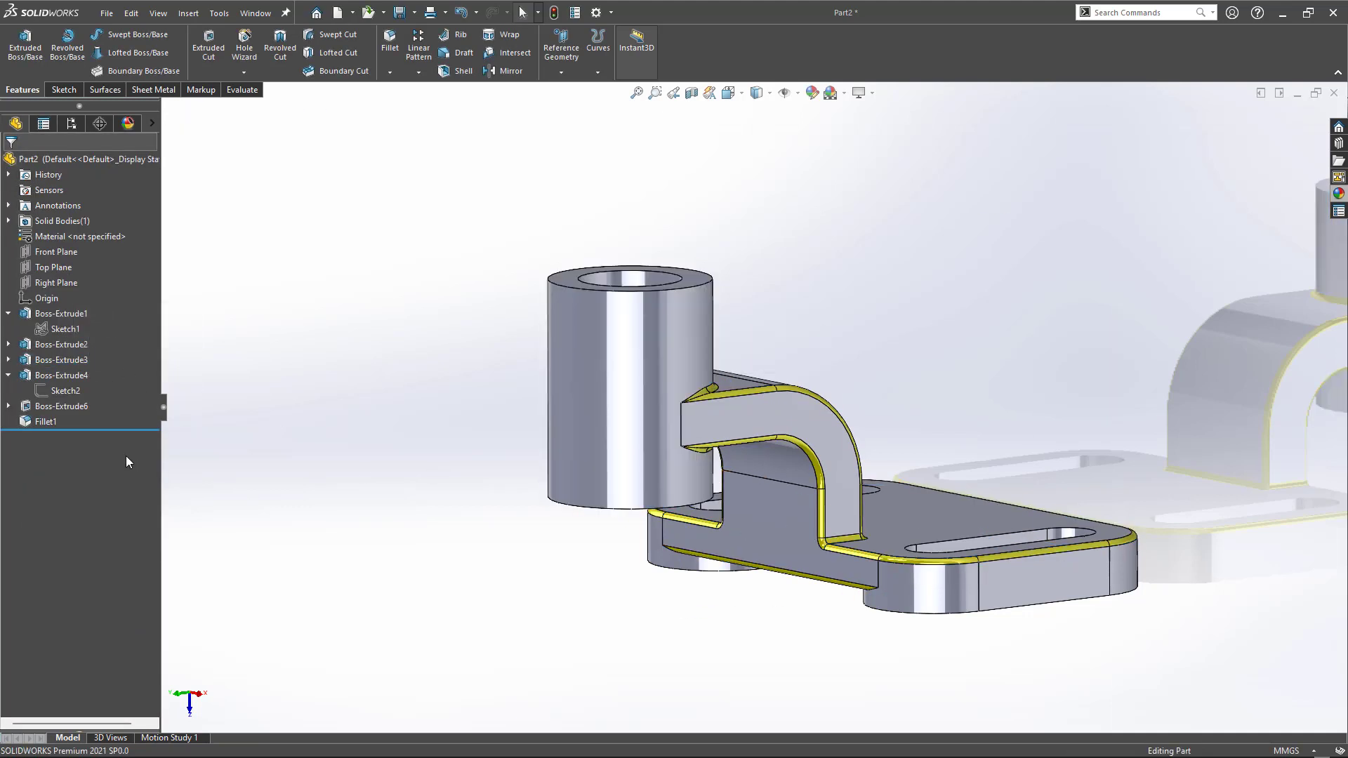
{"action": "left_click", "coordinate": [646, 344]}
{"action": "left_click", "coordinate": [791, 279]}
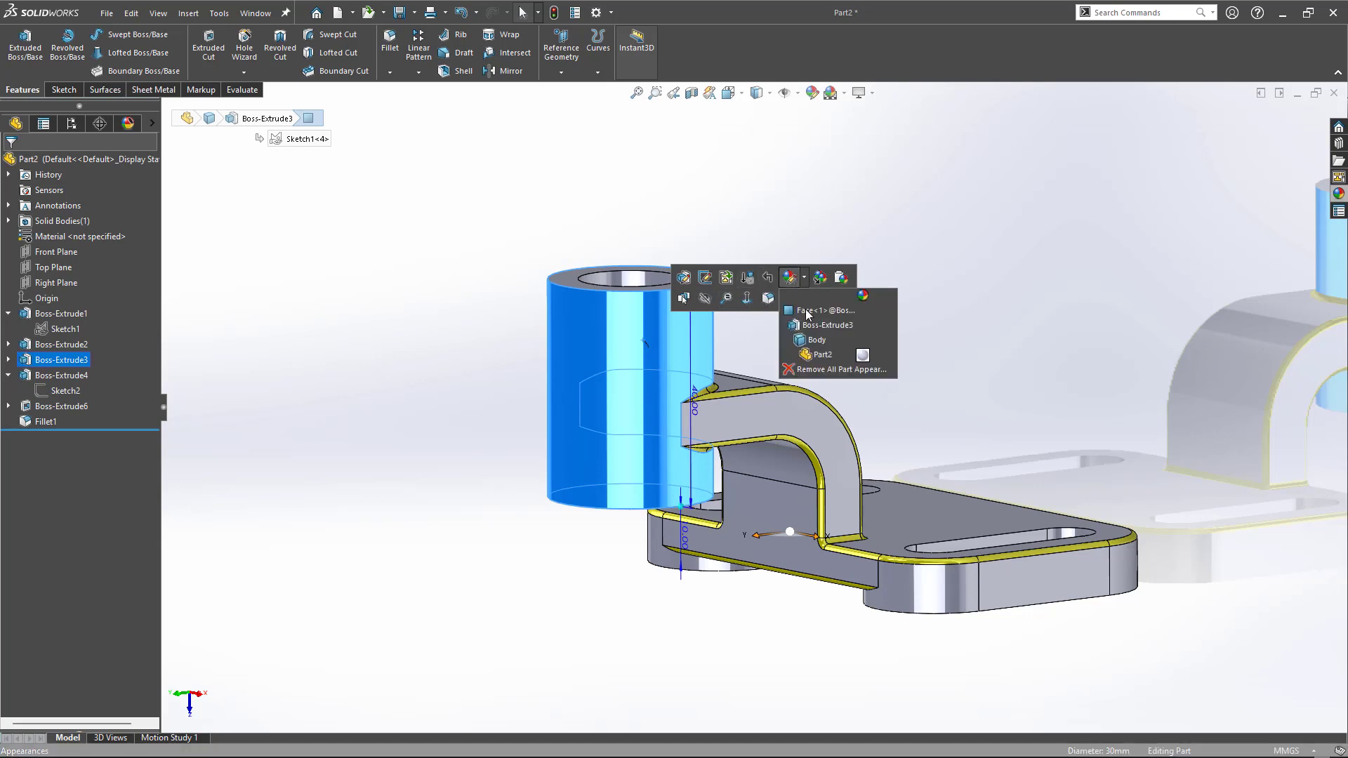
{"action": "left_click", "coordinate": [820, 354]}
- Try red, brown, green and pale green as the color of the whole part
{"action": "left_click", "coordinate": [47, 455]}
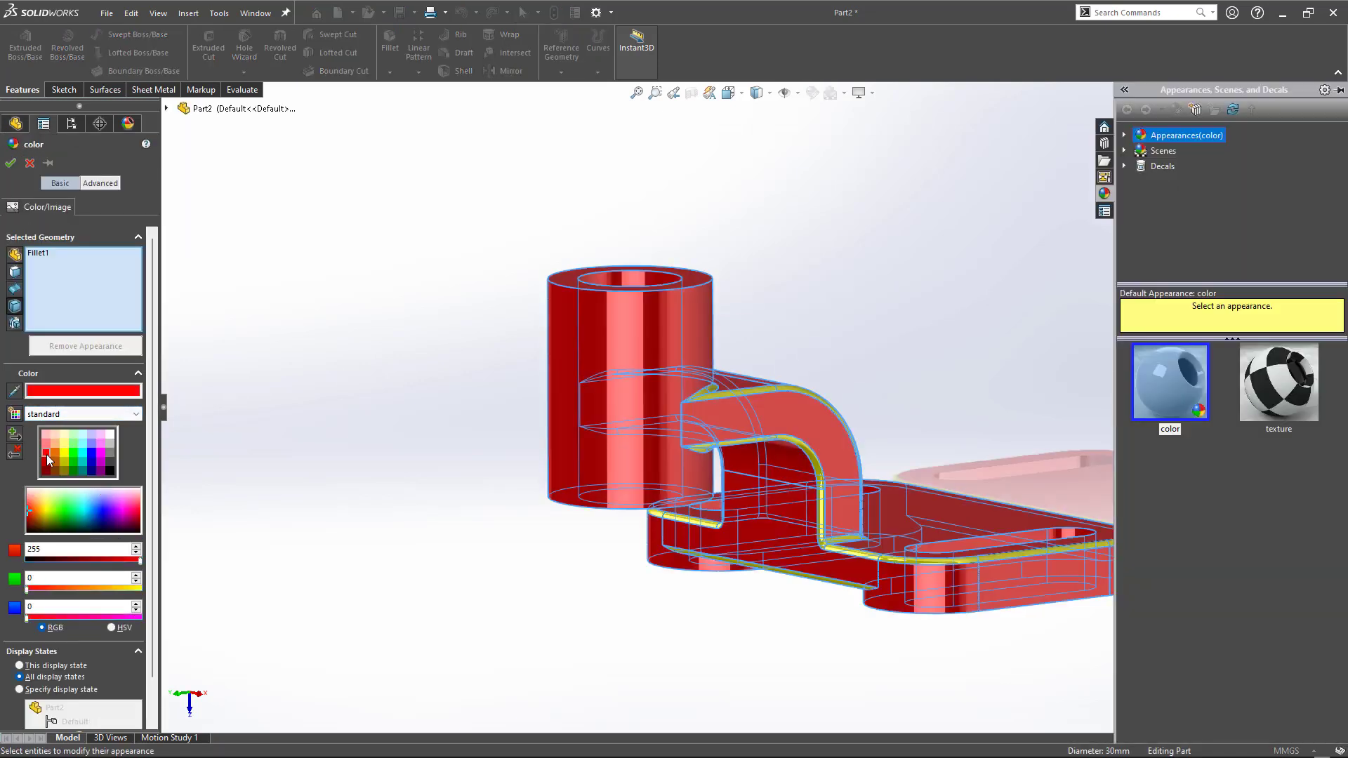
{"action": "left_click", "coordinate": [55, 465]}
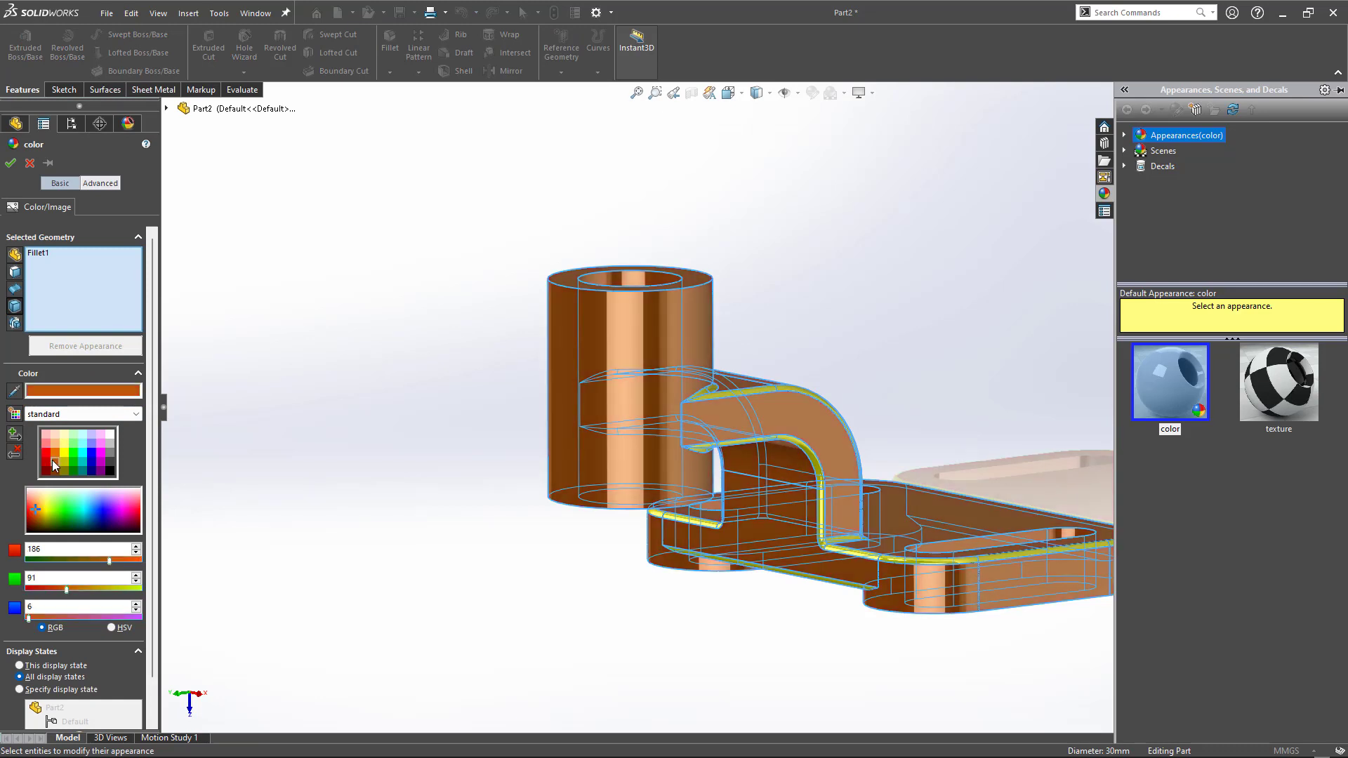
{"action": "left_click", "coordinate": [74, 453]}
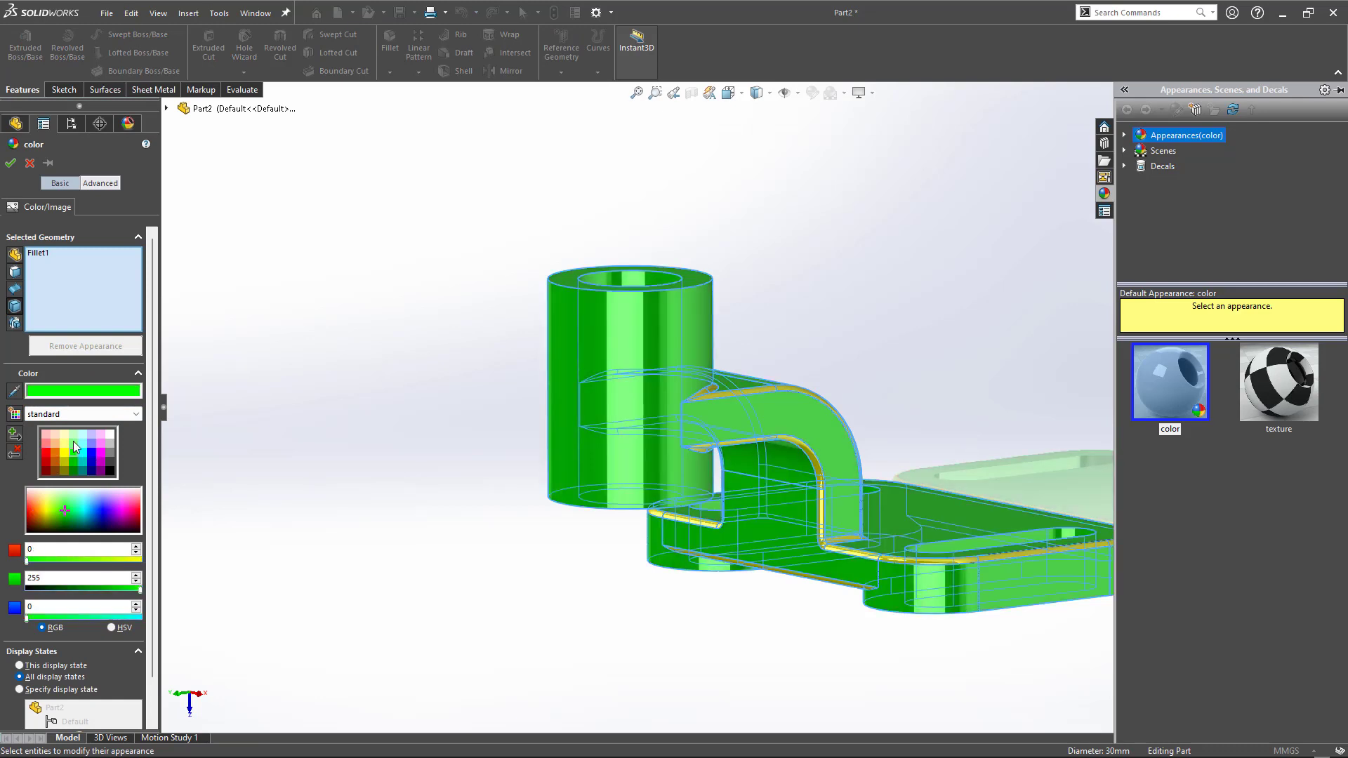
{"action": "left_click", "coordinate": [72, 436]}
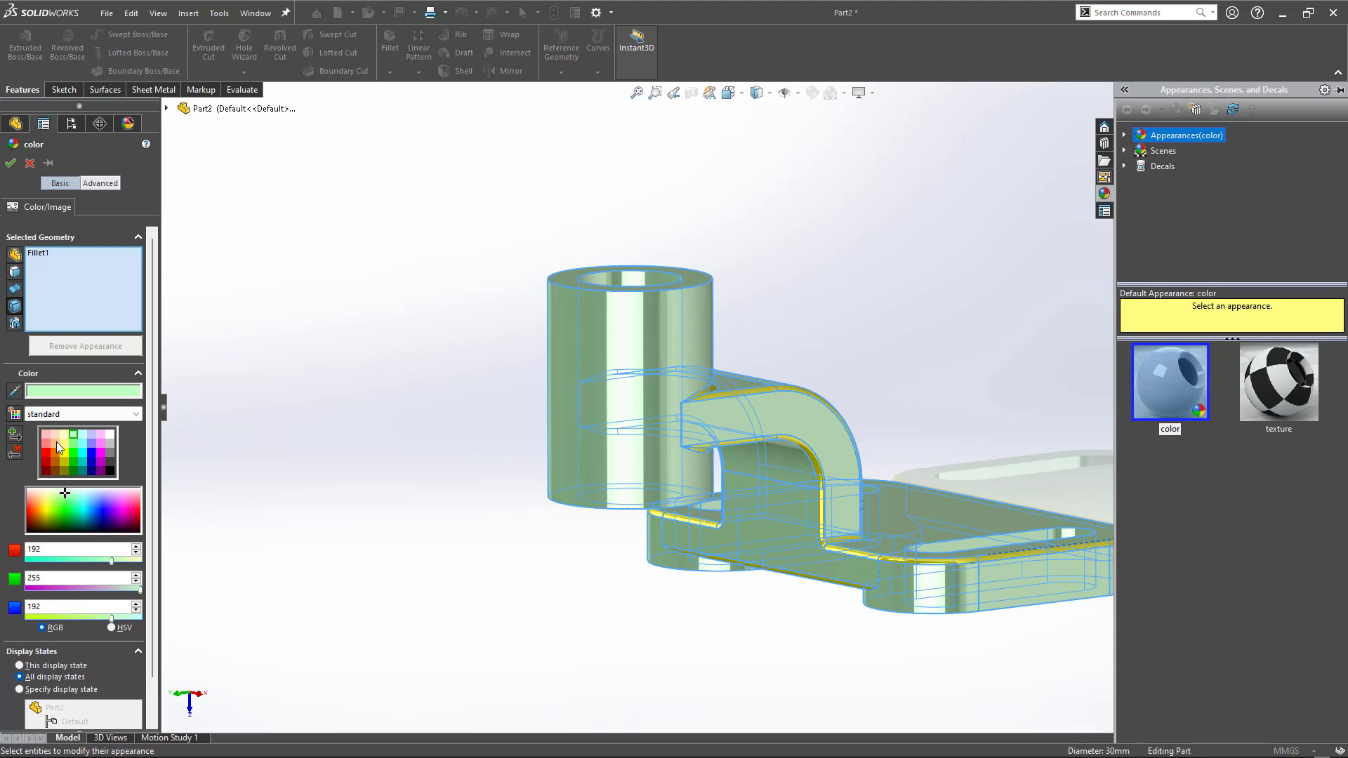
- Color the whole part light orange (RGB 252, 188, 132), after comparing it with pink
{"action": "left_click", "coordinate": [57, 442]}
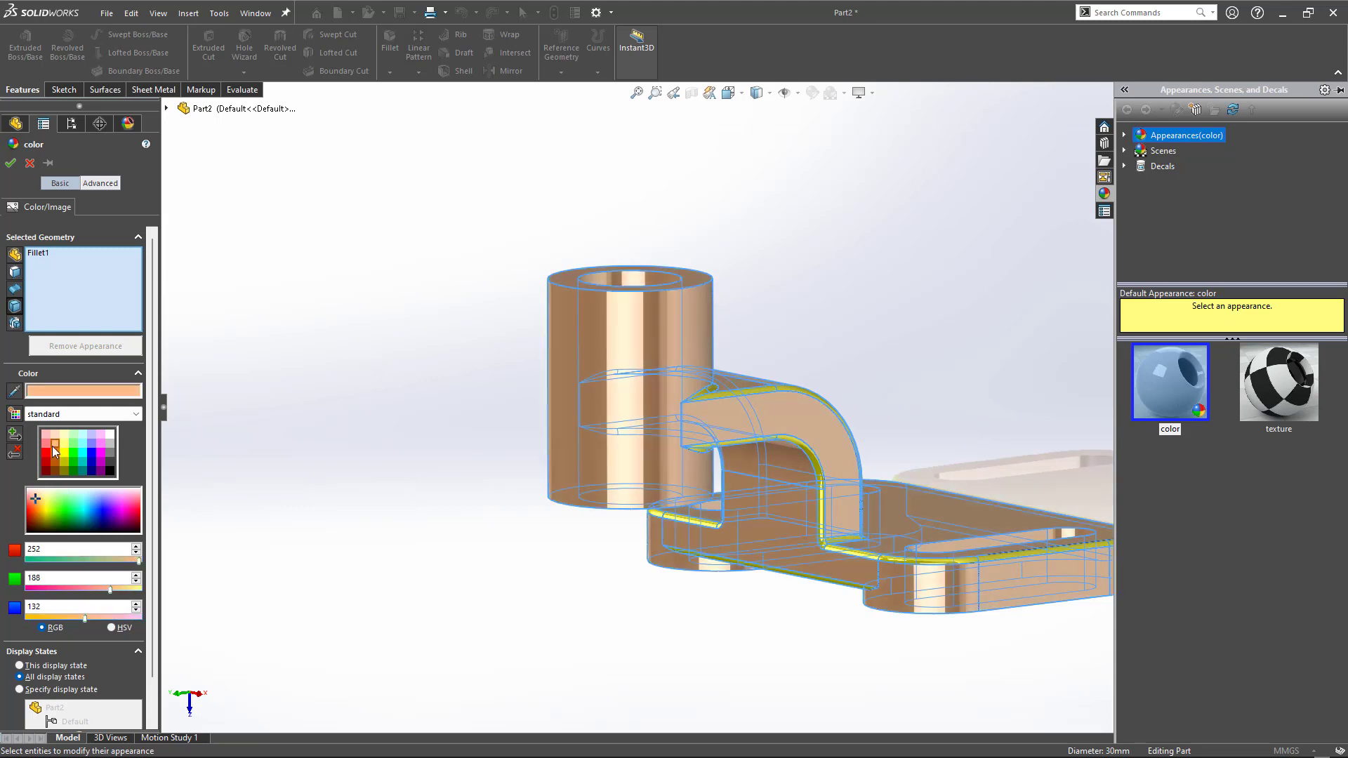
{"action": "left_click", "coordinate": [47, 444]}
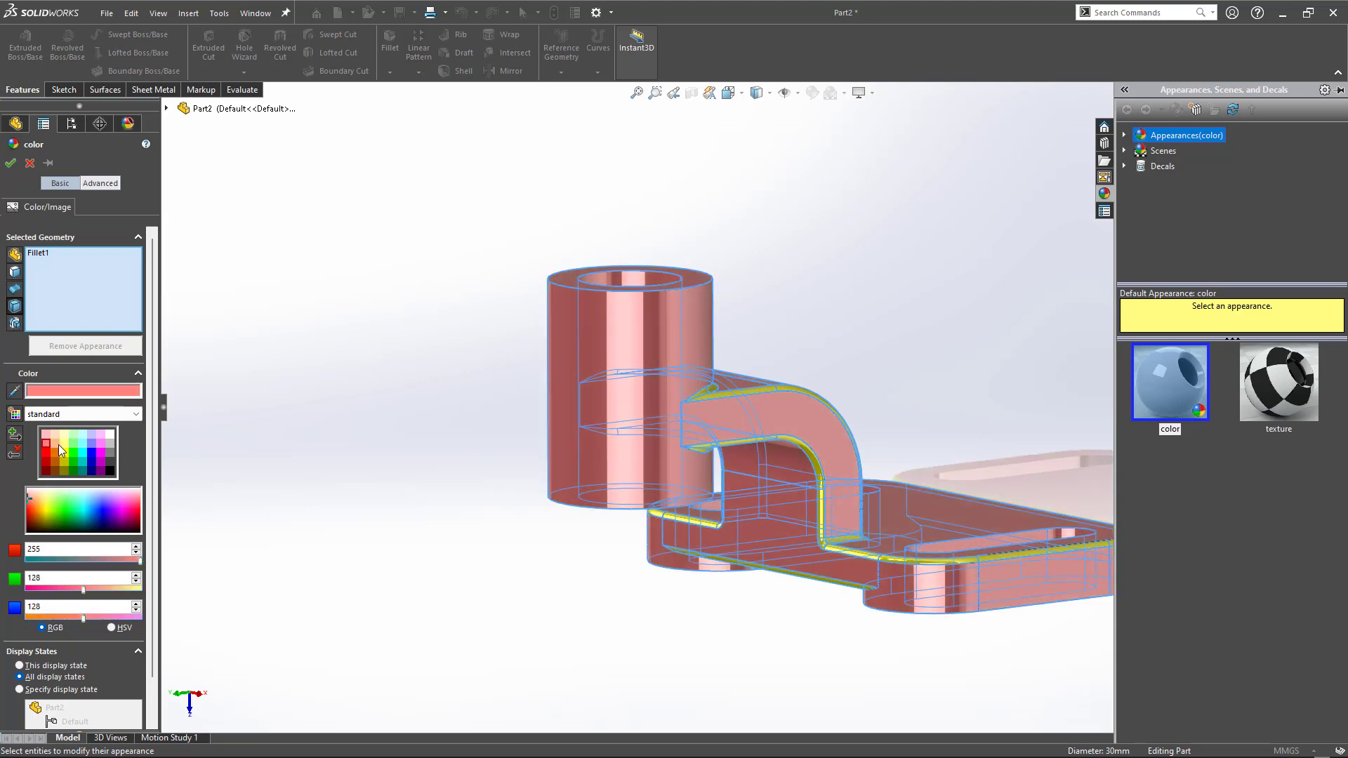
{"action": "left_click", "coordinate": [56, 444]}
{"action": "left_click", "coordinate": [10, 162]}
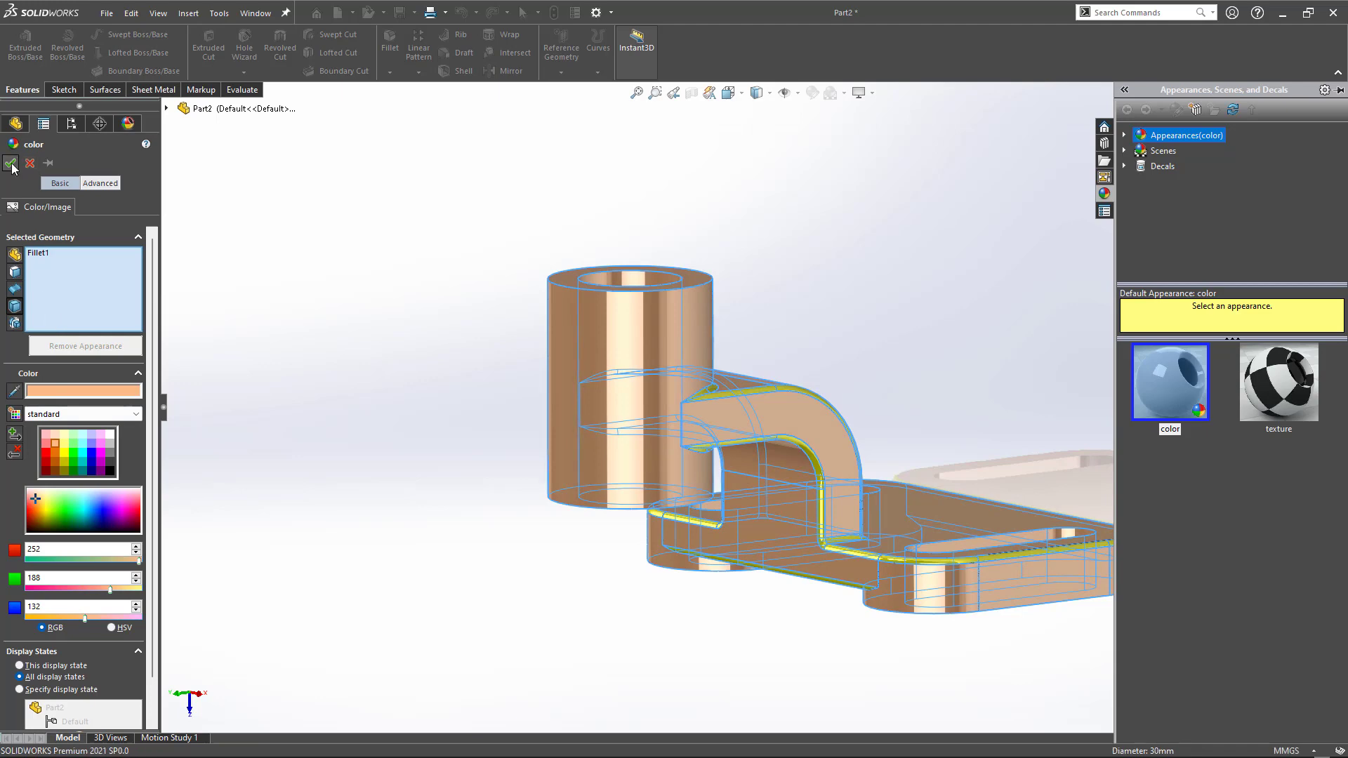
- Apply the orange appearance from the Solid appearance library to the entire body of the bearing bracket
{"action": "key", "text": "ctrl+7"}
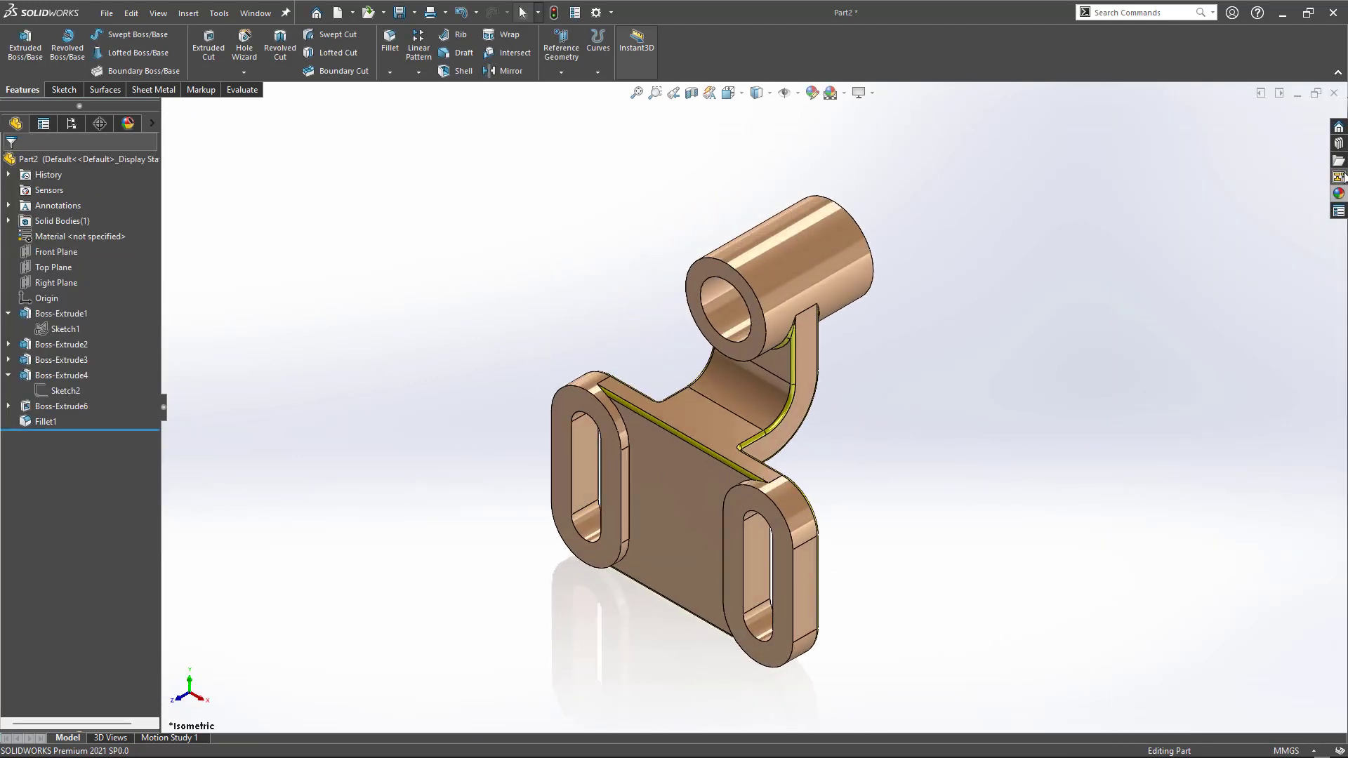
{"action": "left_click", "coordinate": [1339, 197]}
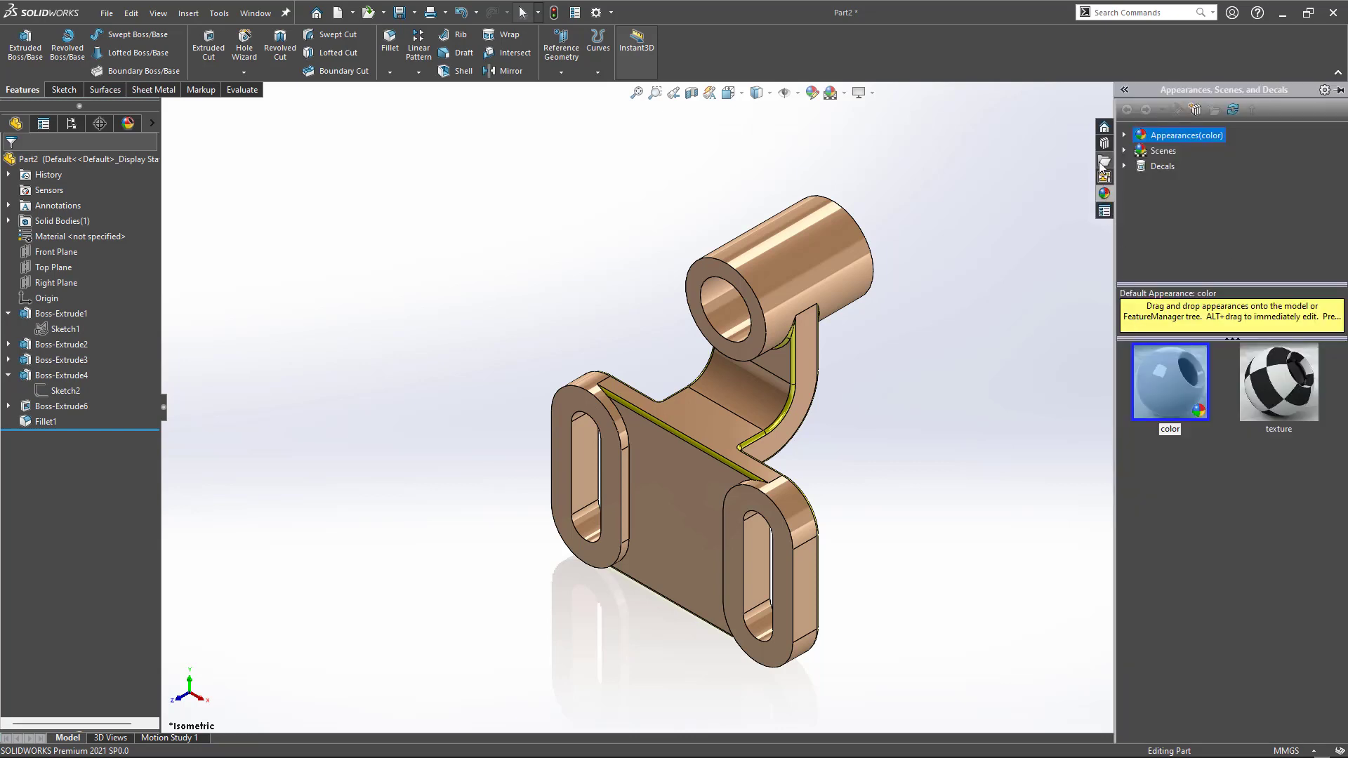
{"action": "left_click", "coordinate": [1123, 136]}
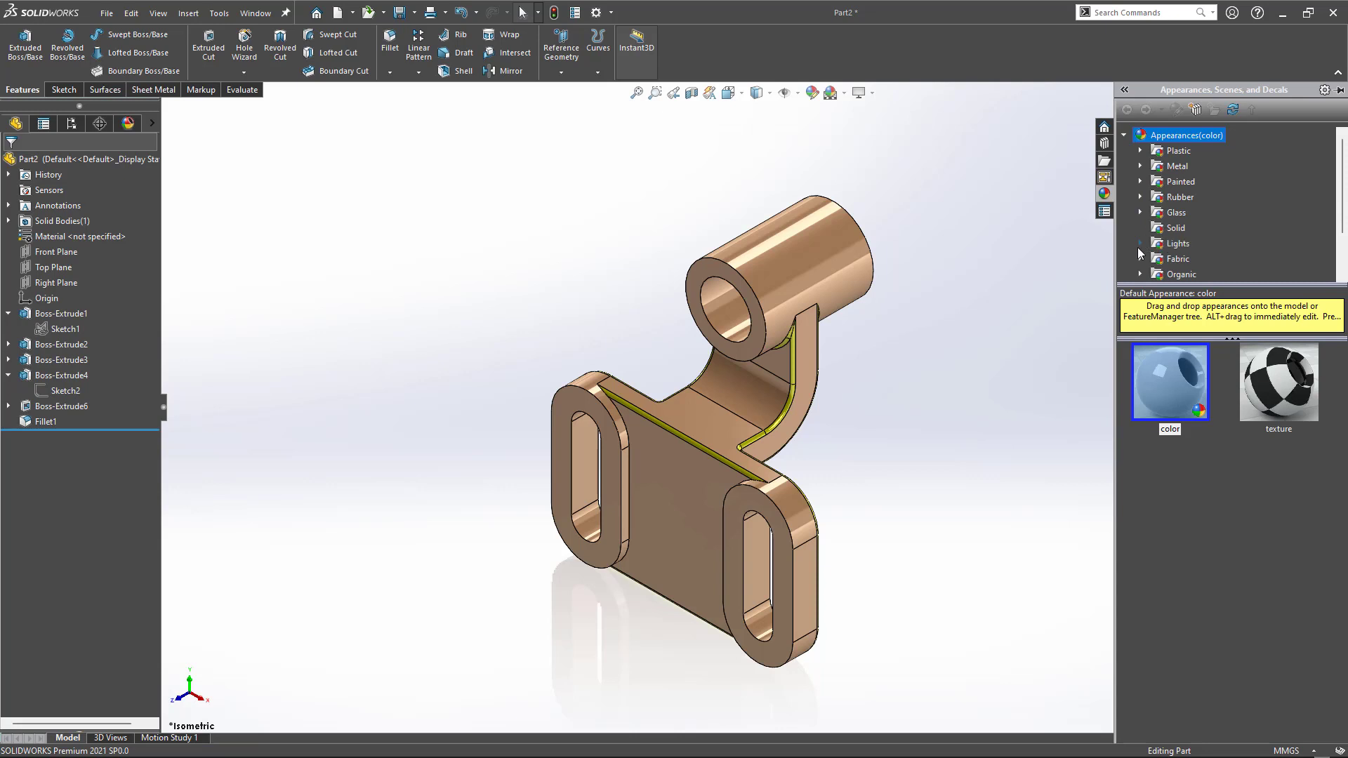
{"action": "scroll", "coordinate": [1141, 249], "scroll_direction": "down", "scroll_amount": 1}
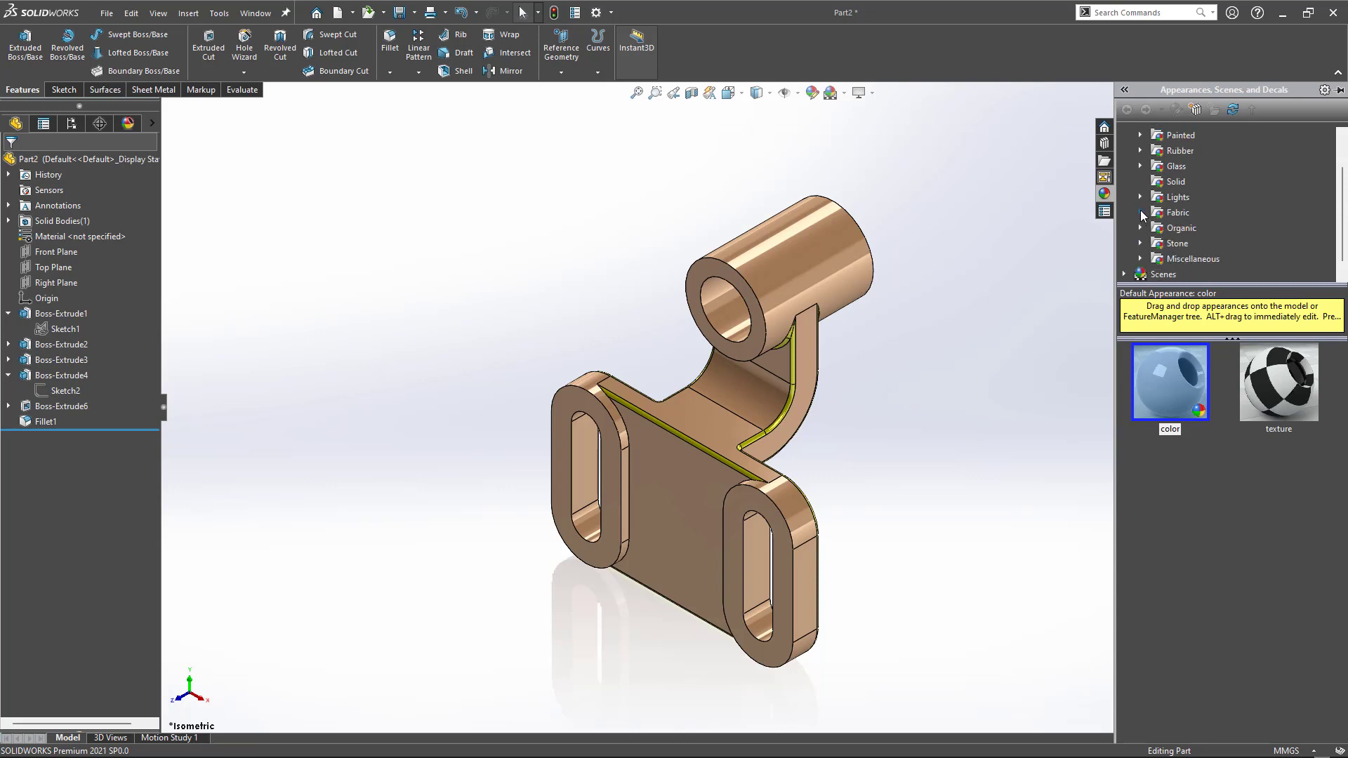
{"action": "left_click", "coordinate": [1165, 182]}
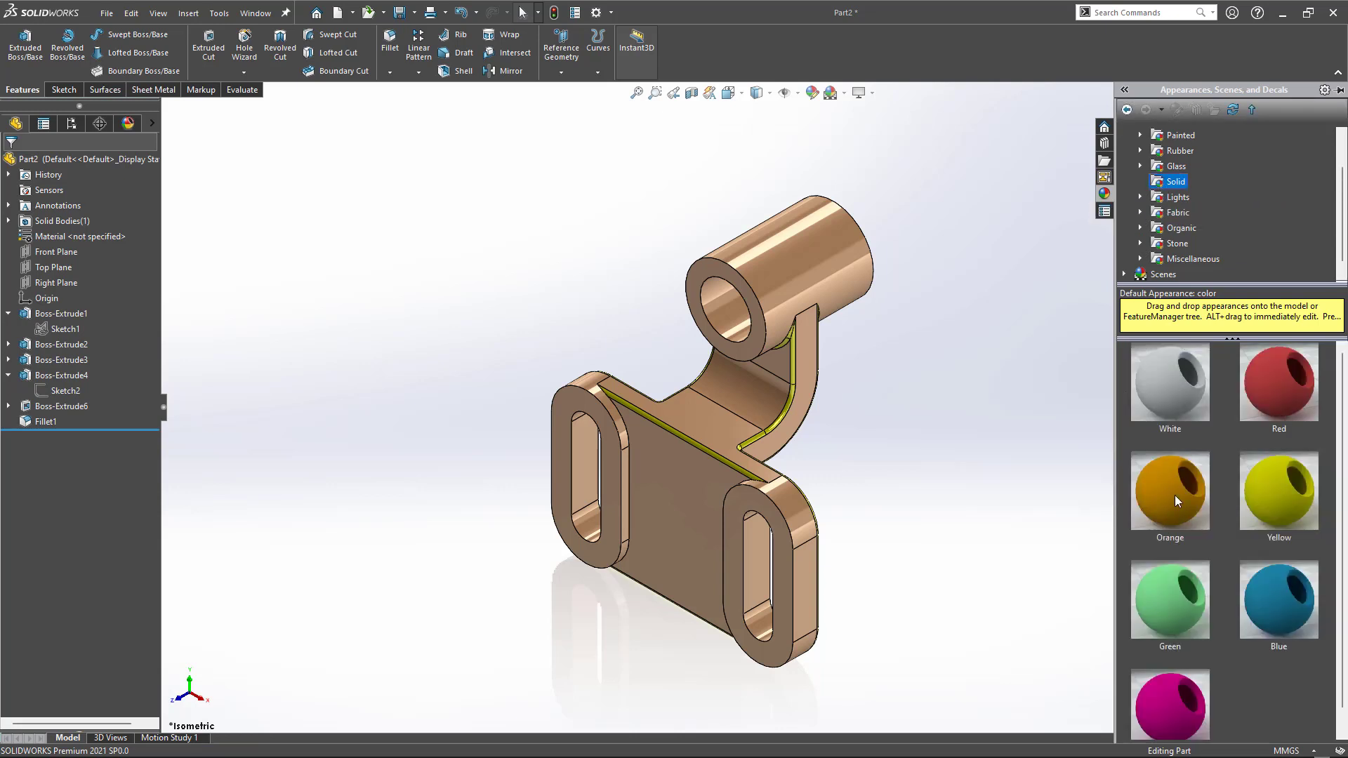
{"action": "left_click_drag", "start_coordinate": [1177, 500], "coordinate": [625, 555]}
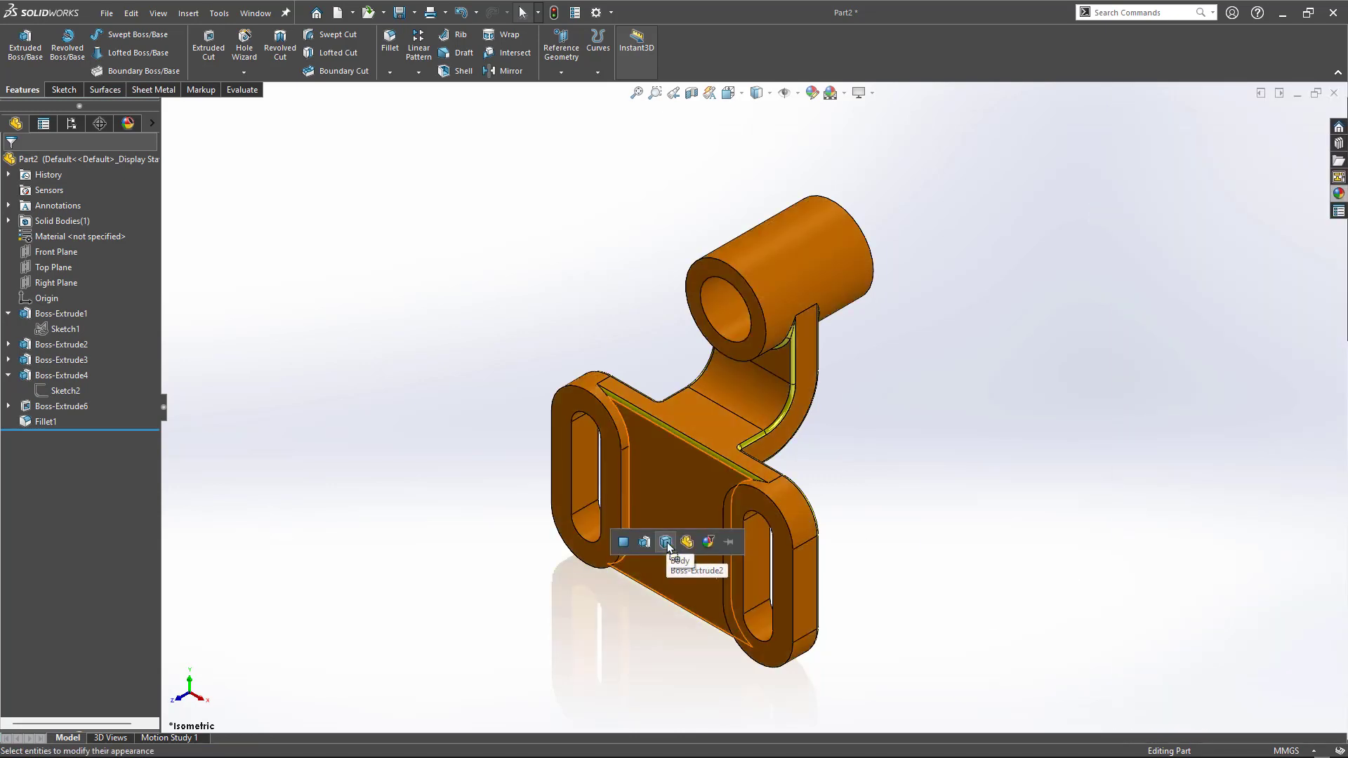
{"action": "left_click", "coordinate": [1339, 192]}
{"action": "left_click_drag", "start_coordinate": [1160, 502], "coordinate": [653, 527]}
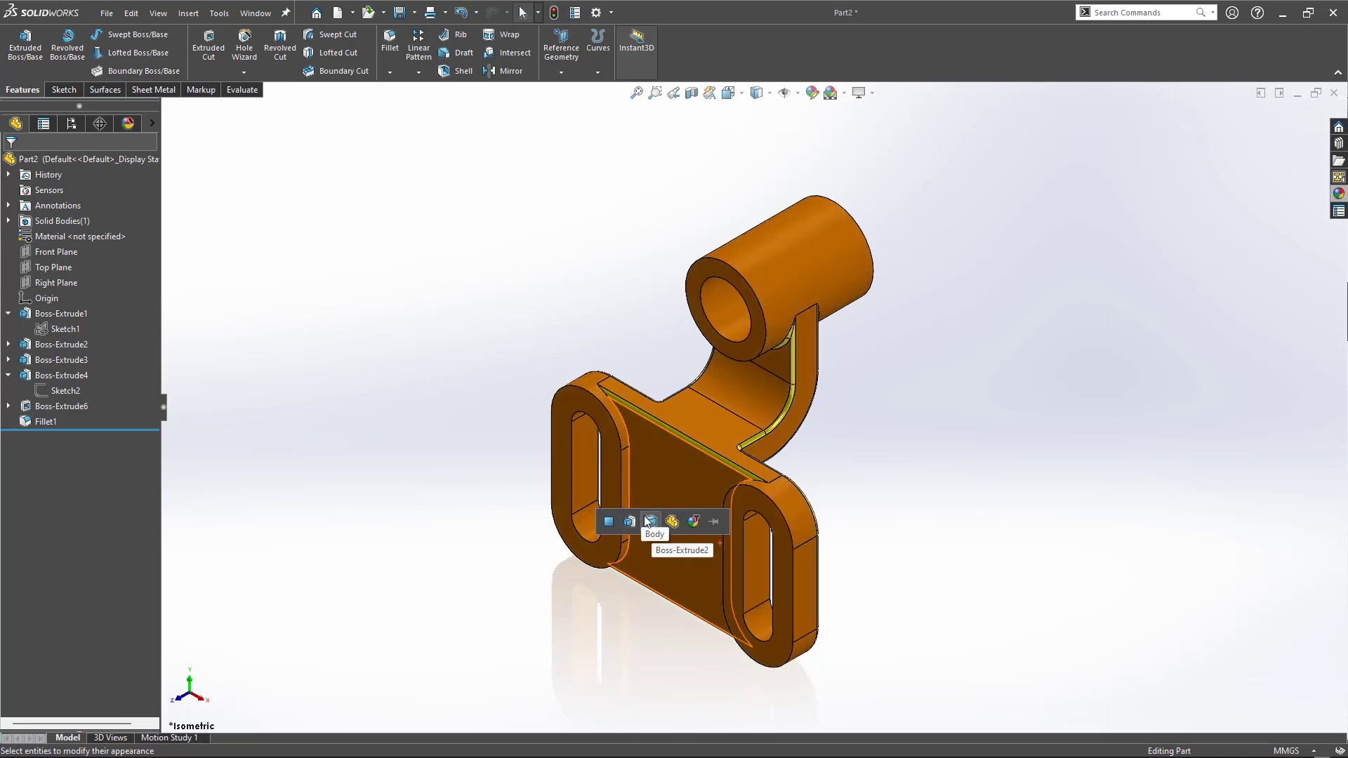
{"action": "left_click", "coordinate": [647, 520]}
- Apply the machined steel appearance from the Metal > Steel library to the entire body of the bearing bracket
{"action": "middle_click_drag", "start_coordinate": [464, 385], "coordinate": [281, 403]}
{"action": "scroll", "coordinate": [701, 380], "scroll_direction": "down", "scroll_amount": 3}
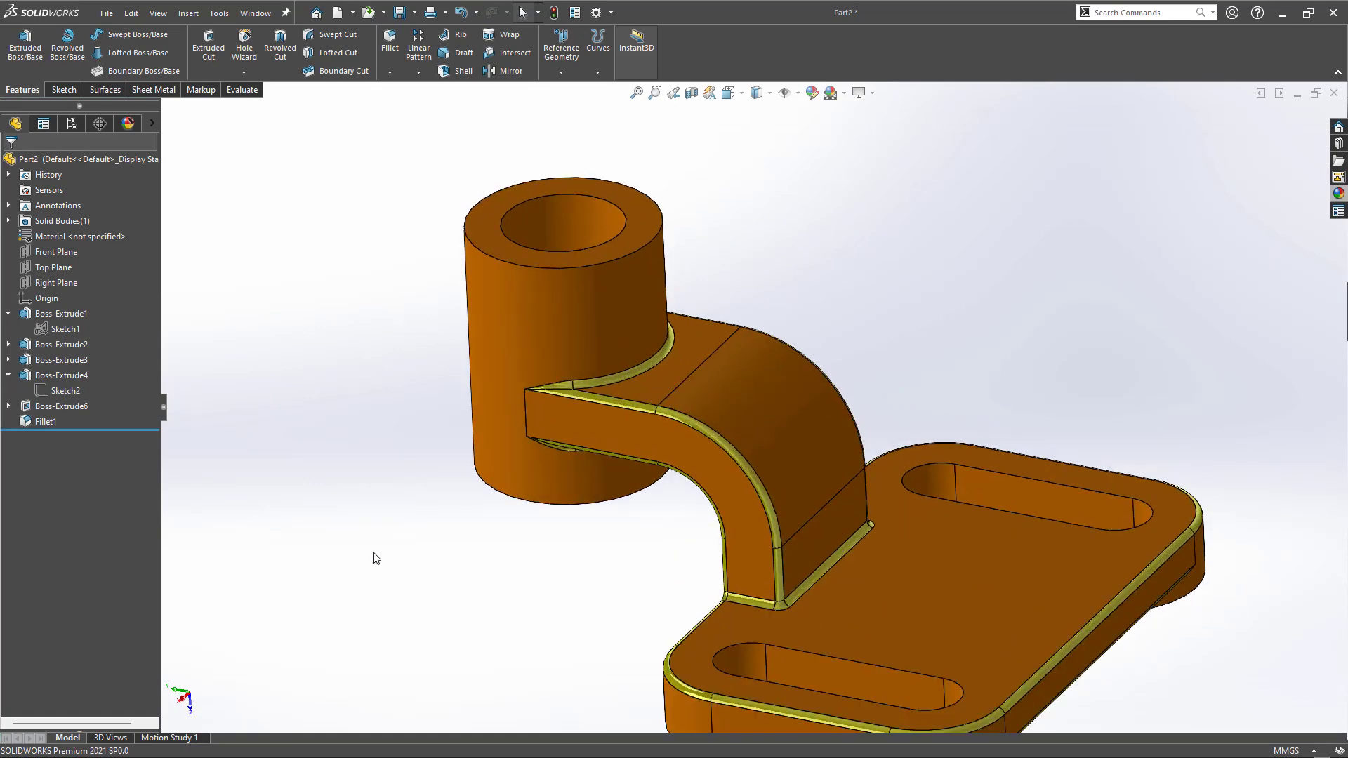
{"action": "middle_click_drag", "start_coordinate": [375, 558], "coordinate": [360, 446]}
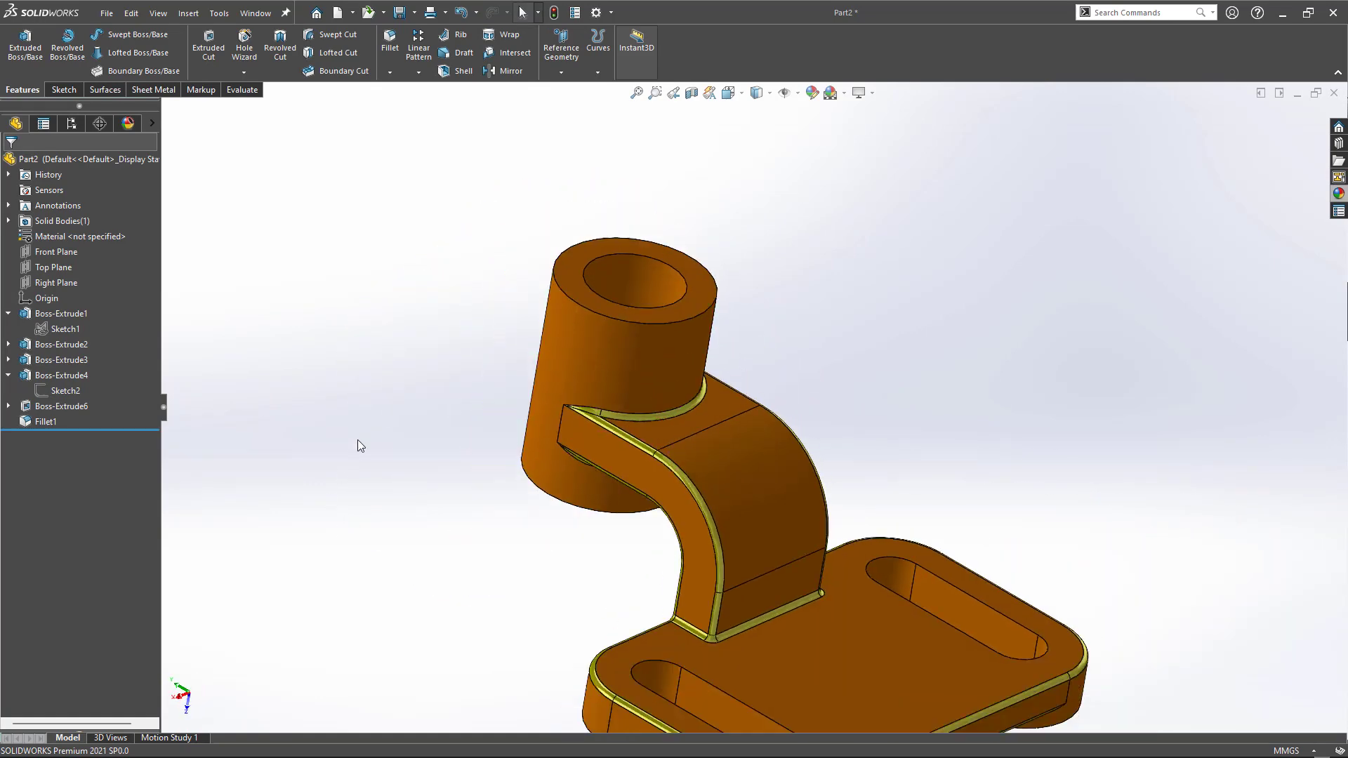
{"action": "scroll", "coordinate": [541, 622], "scroll_direction": "up", "scroll_amount": 3}
{"action": "middle_click_drag", "start_coordinate": [541, 623], "coordinate": [723, 486]}
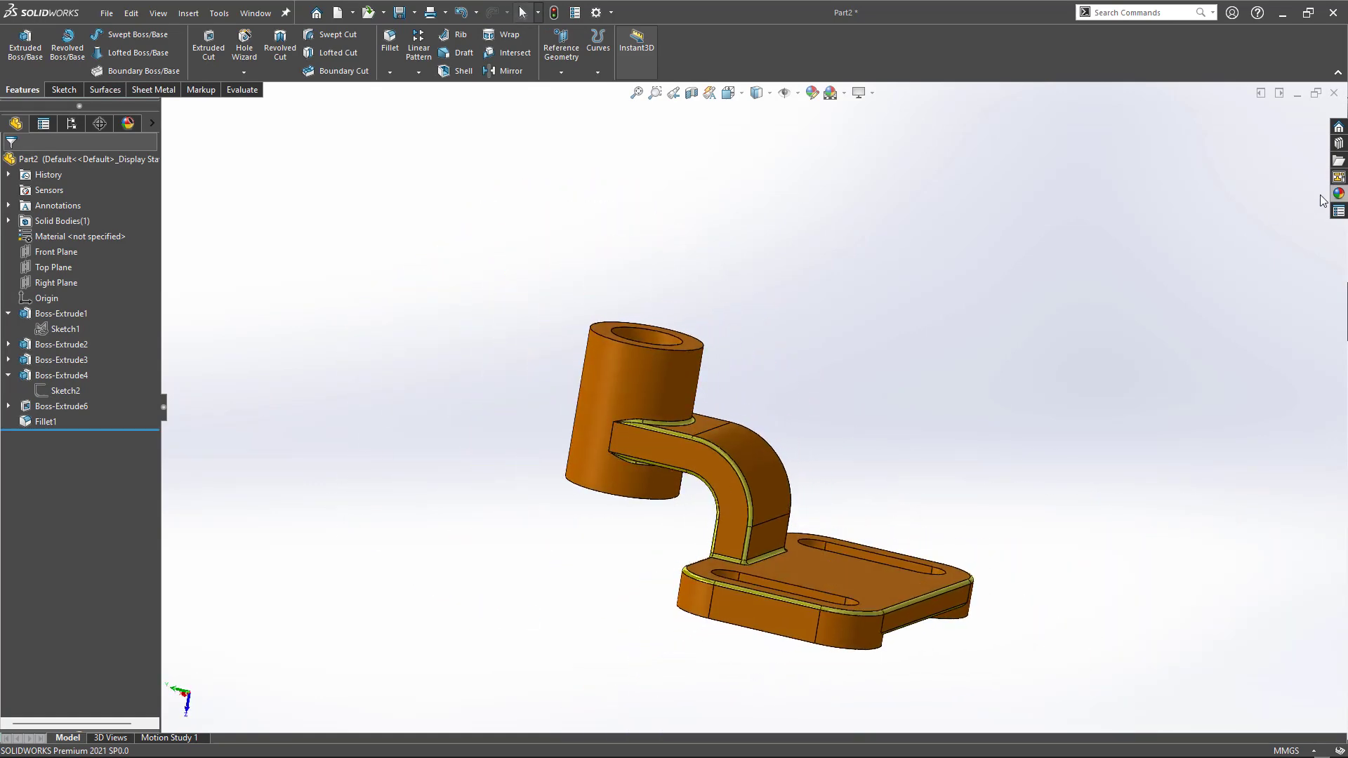
{"action": "left_click", "coordinate": [1339, 195]}
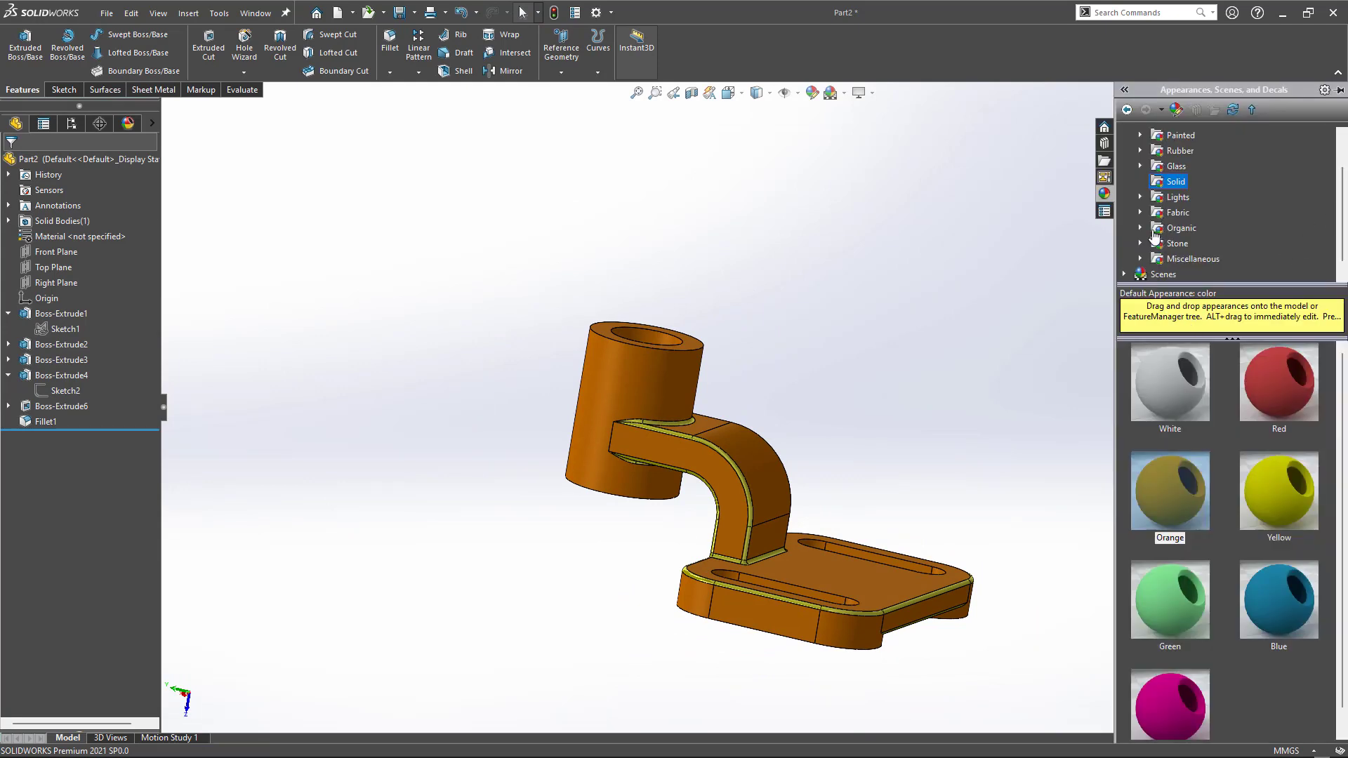
{"action": "scroll", "coordinate": [1158, 244], "scroll_direction": "up", "scroll_amount": 2}
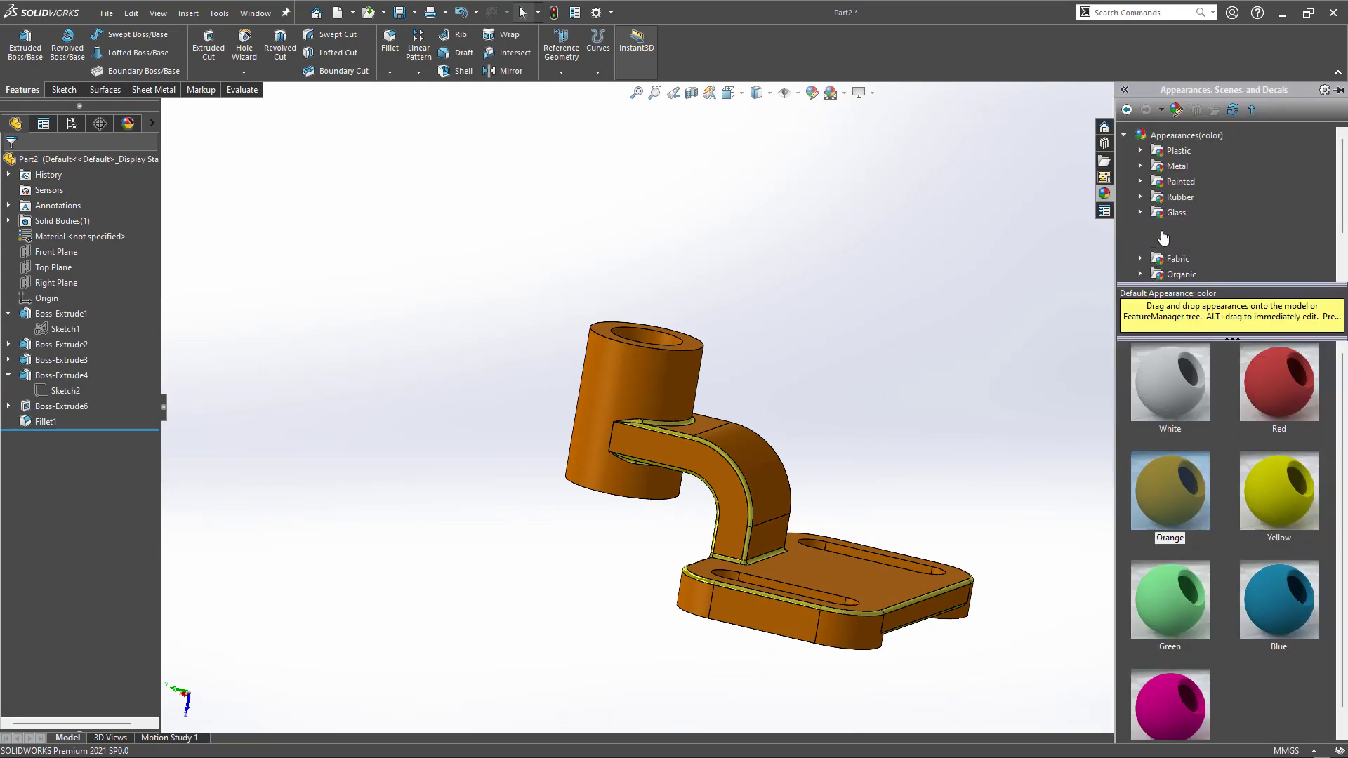
{"action": "left_click", "coordinate": [1148, 171]}
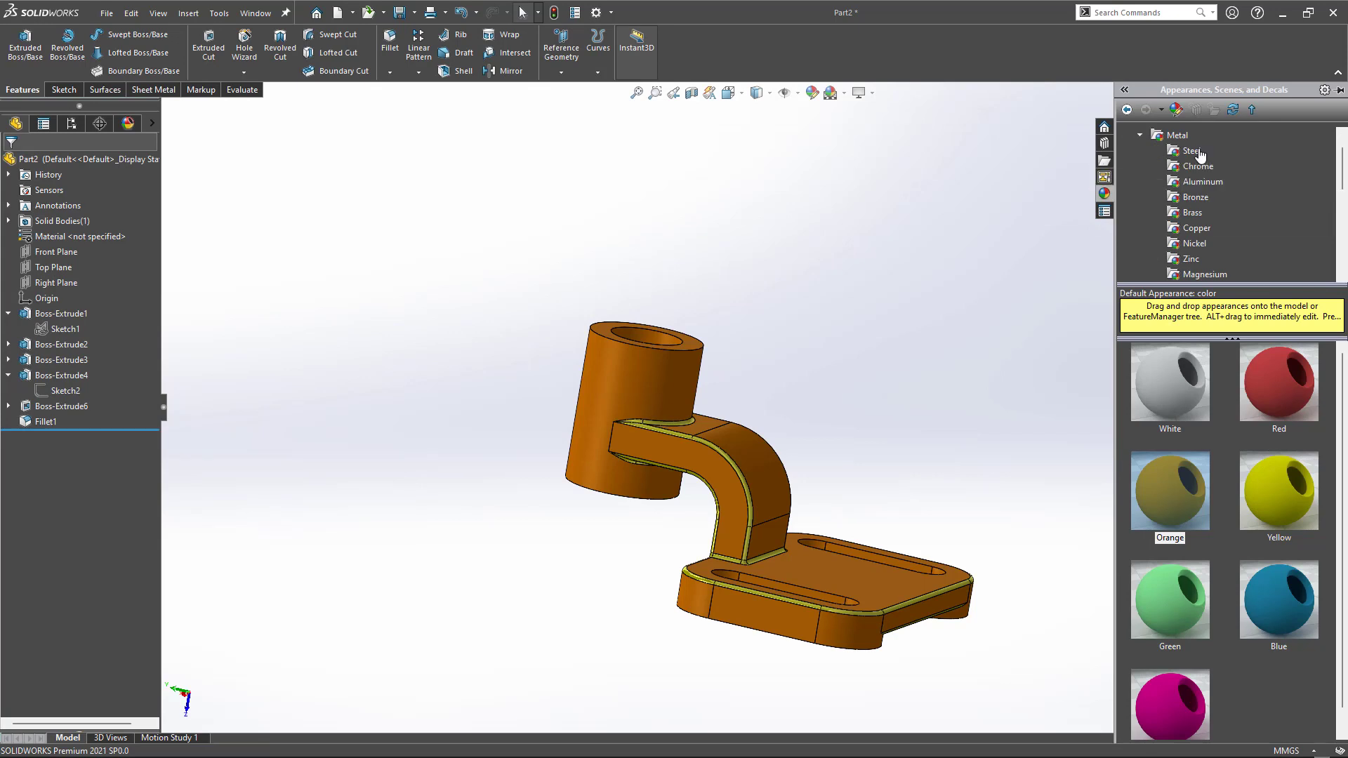
{"action": "left_click", "coordinate": [1199, 152]}
{"action": "scroll", "coordinate": [1191, 518], "scroll_direction": "down", "scroll_amount": 3}
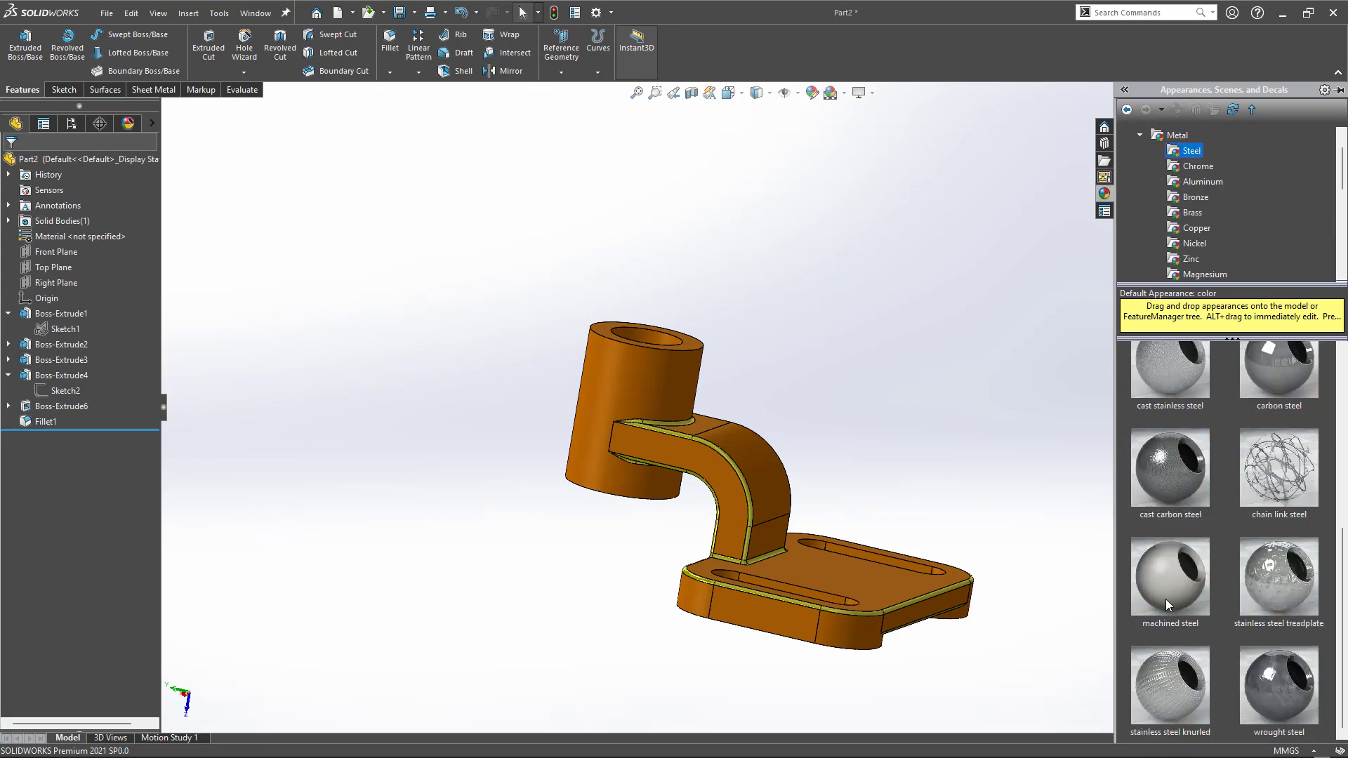
{"action": "left_click_drag", "start_coordinate": [1169, 604], "coordinate": [596, 460]}
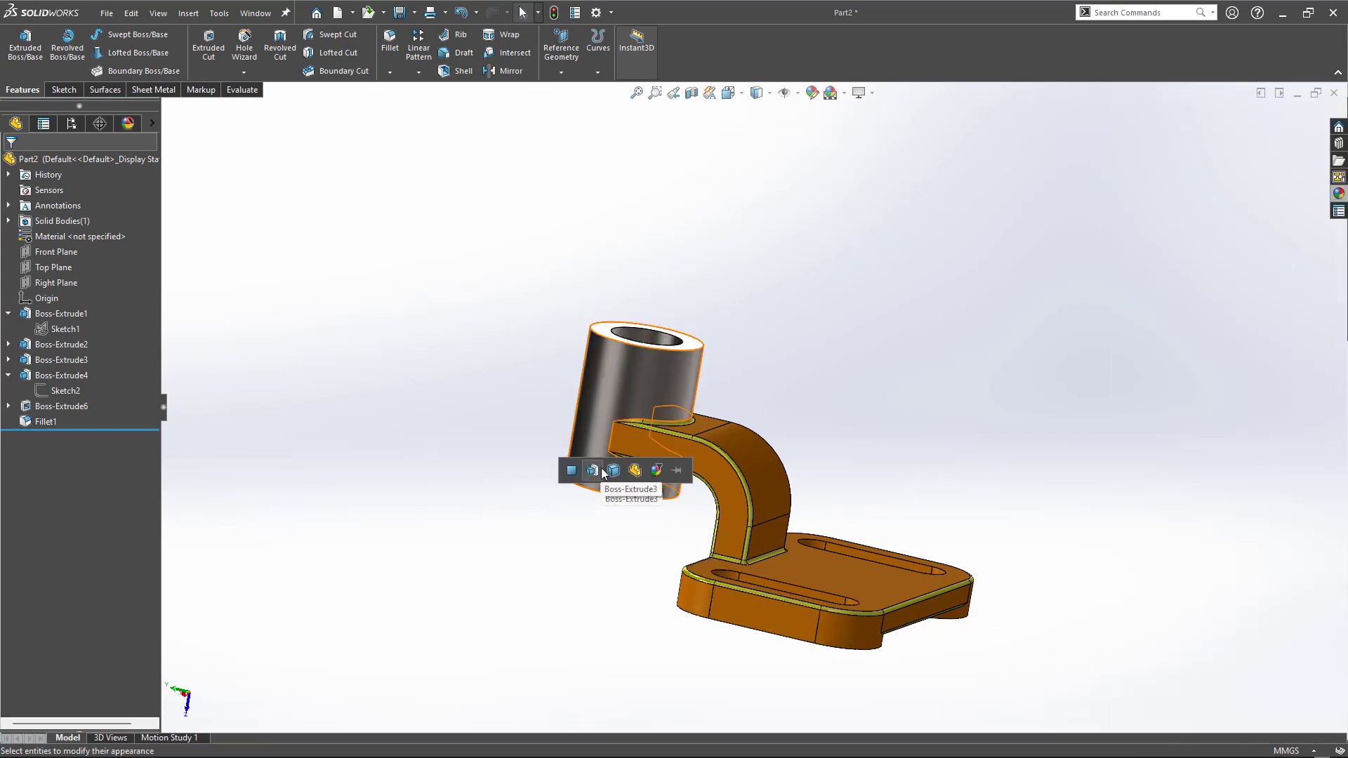
{"action": "left_click", "coordinate": [612, 473]}
- Change the scene to Plain White and show the finished bracket in isometric view
{"action": "middle_click_drag", "start_coordinate": [511, 550], "coordinate": [934, 365]}
{"action": "left_click", "coordinate": [856, 94]}
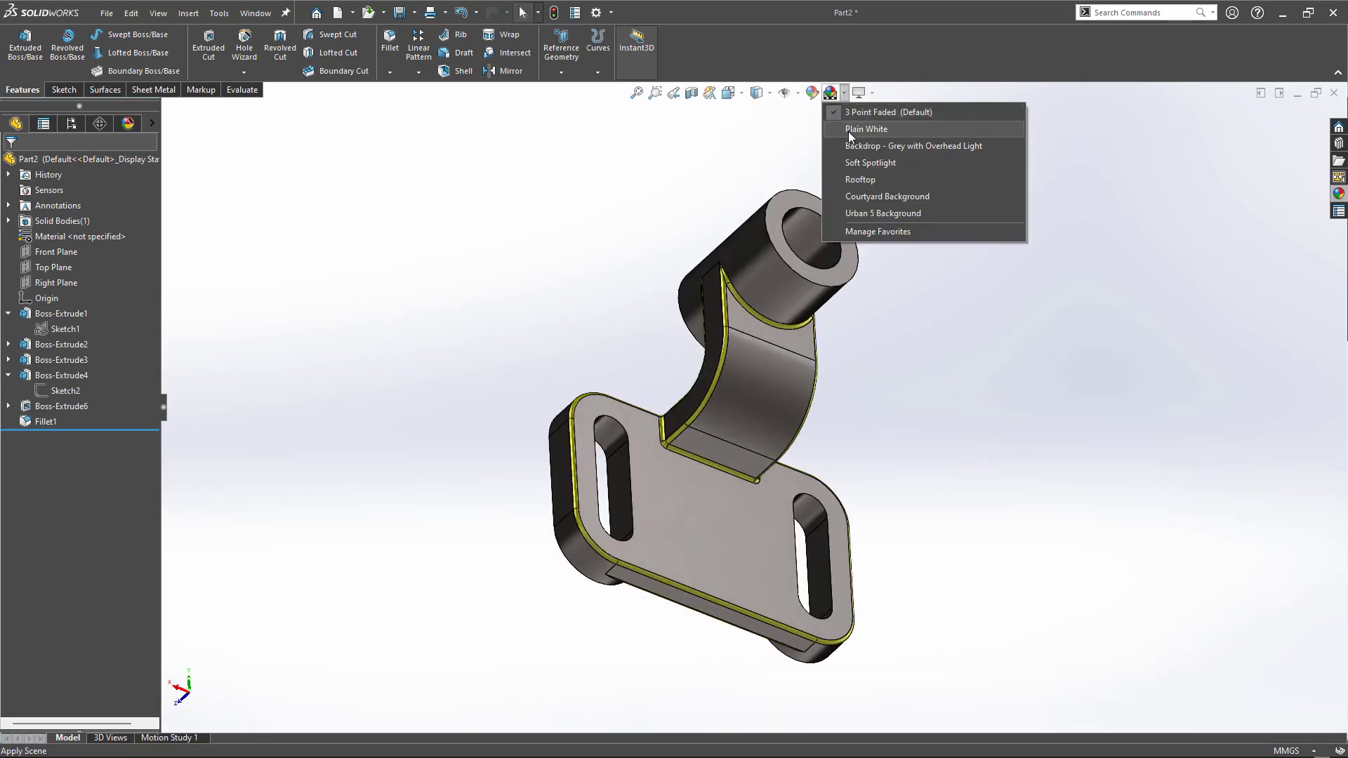
{"action": "left_click", "coordinate": [864, 126]}
{"action": "middle_click_drag", "start_coordinate": [457, 445], "coordinate": [572, 556]}
{"action": "key", "text": "ctrl+7"}
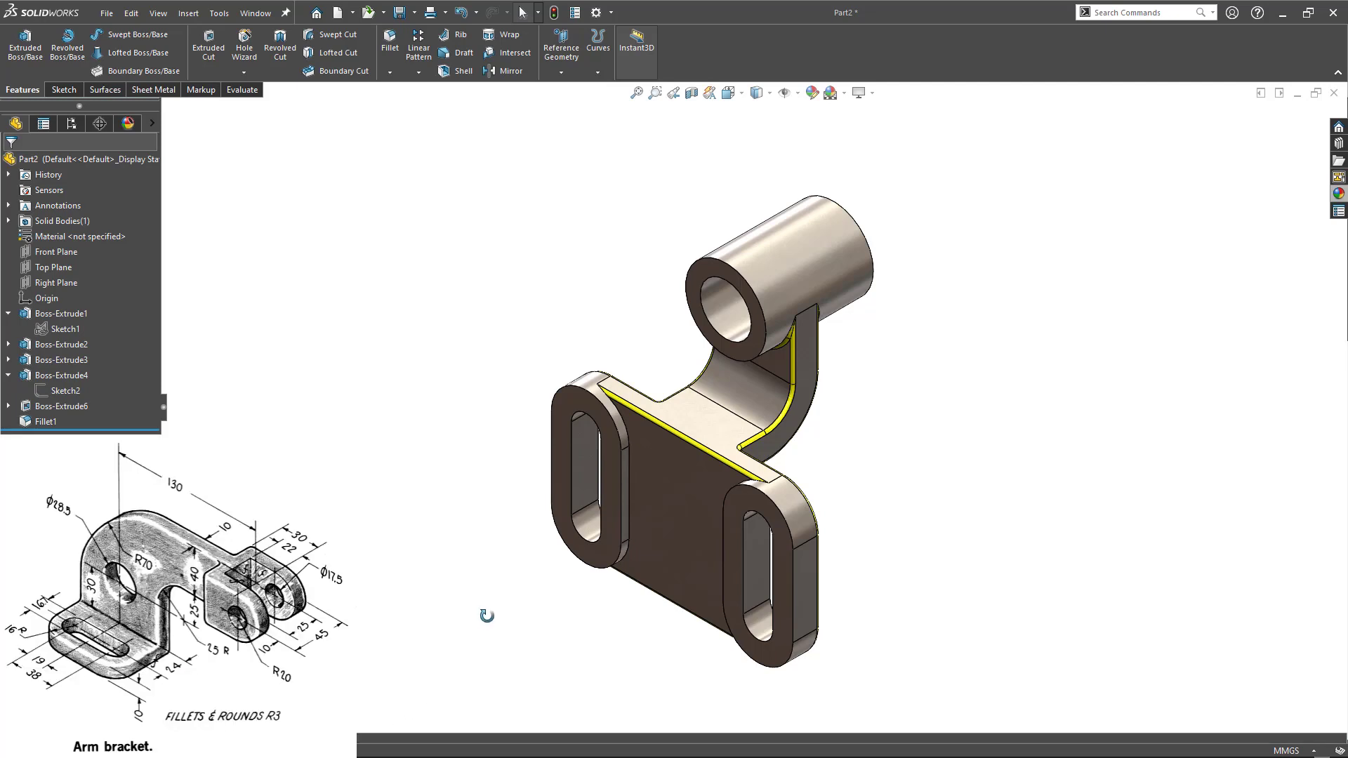
{"action": "mouse_move", "coordinate": [487, 616]}
{"action": "middle_mouse_down"}
{"action": "mouse_move", "coordinate": [544, 604]}
{"action": "mouse_move", "coordinate": [488, 560]}
{"action": "mouse_move", "coordinate": [478, 599]}
{"action": "mouse_move", "coordinate": [433, 609]}
{"action": "mouse_move", "coordinate": [490, 597]}
{"action": "middle_mouse_up"}
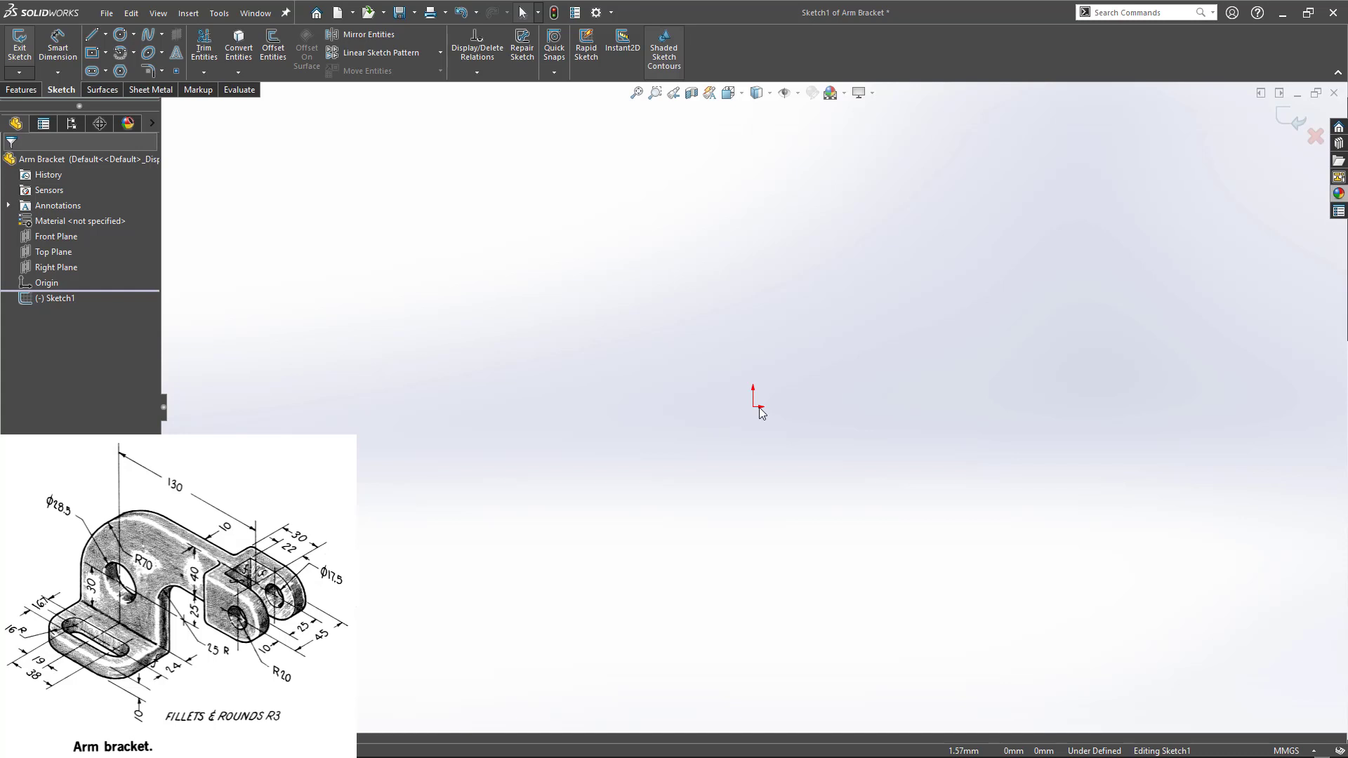
- Sketch a closed rectangle of lines about 34 mm wide and 23 mm high, extending up and left from the origin
{"action": "key", "text": "l"}
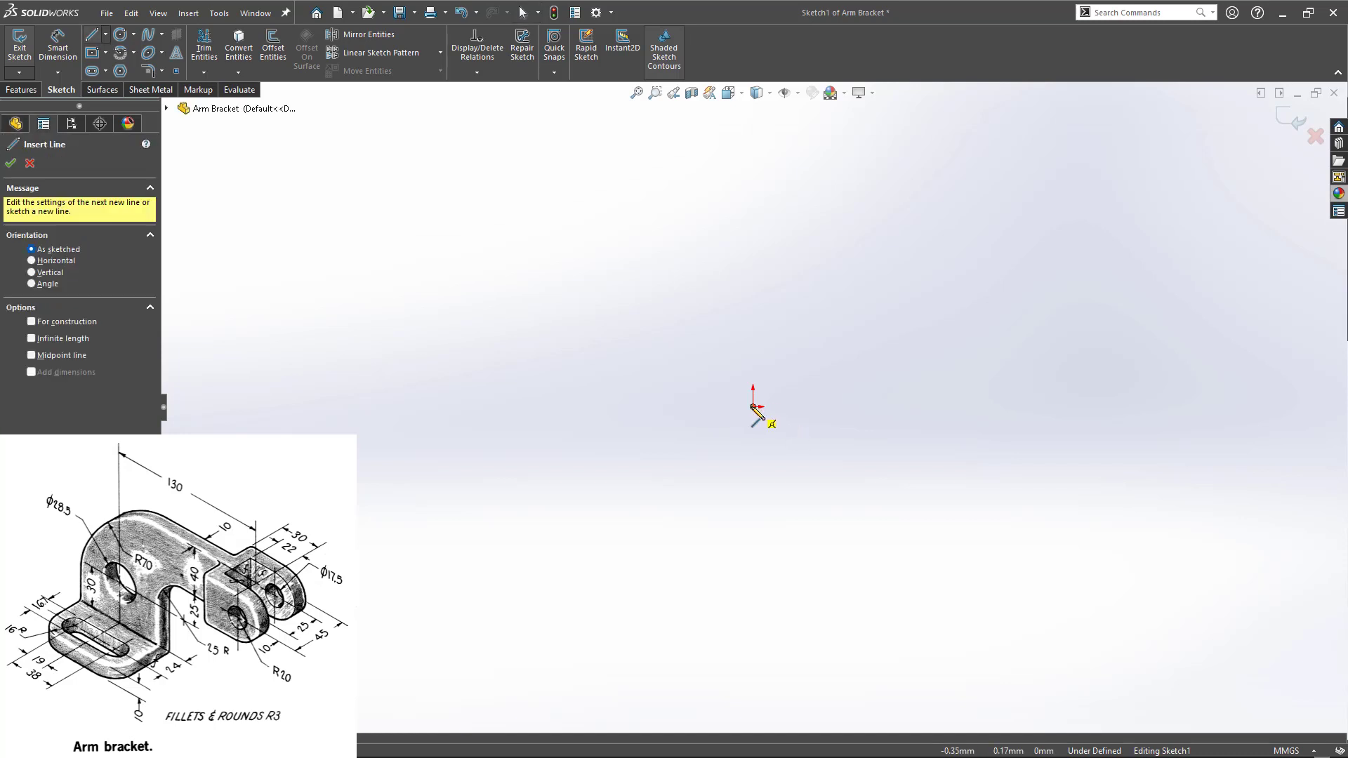
{"action": "left_click", "coordinate": [753, 407]}
{"action": "left_click", "coordinate": [753, 314]}
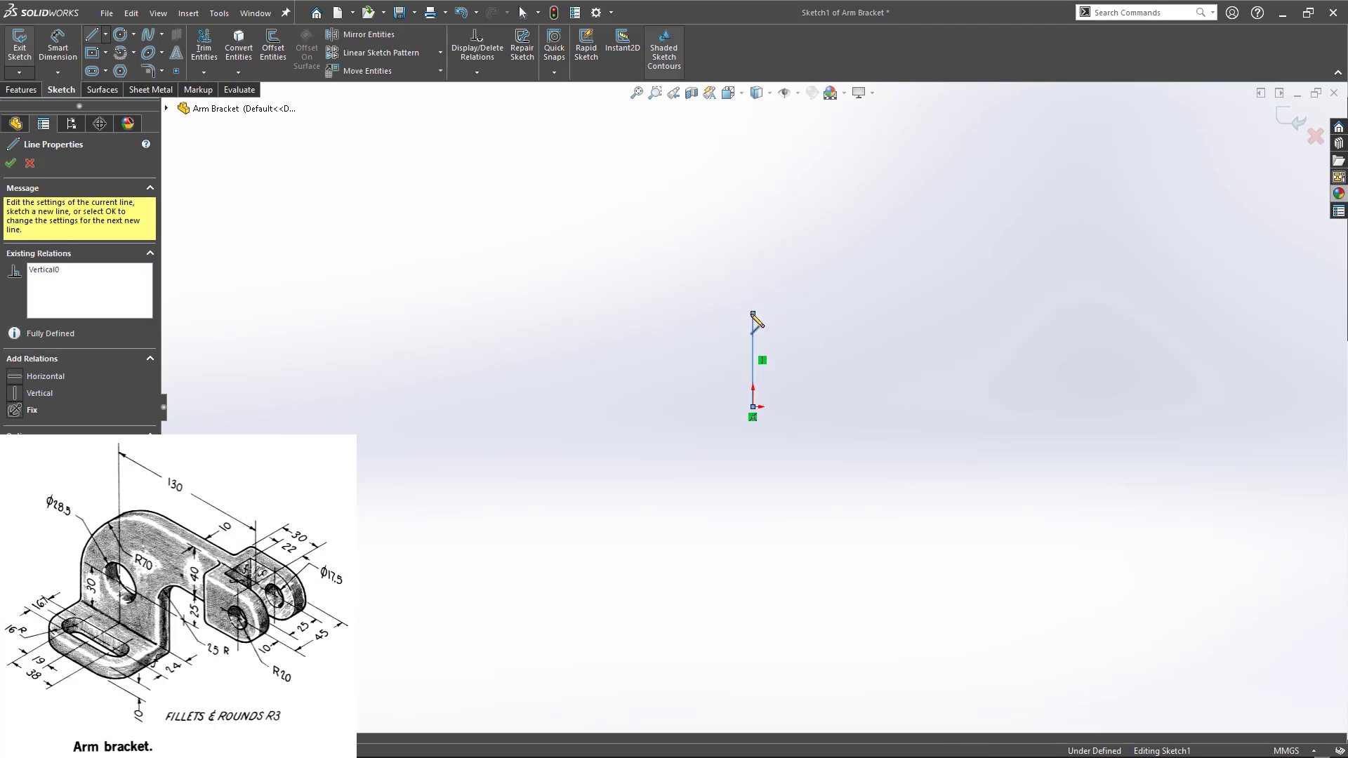
{"action": "left_click", "coordinate": [615, 314]}
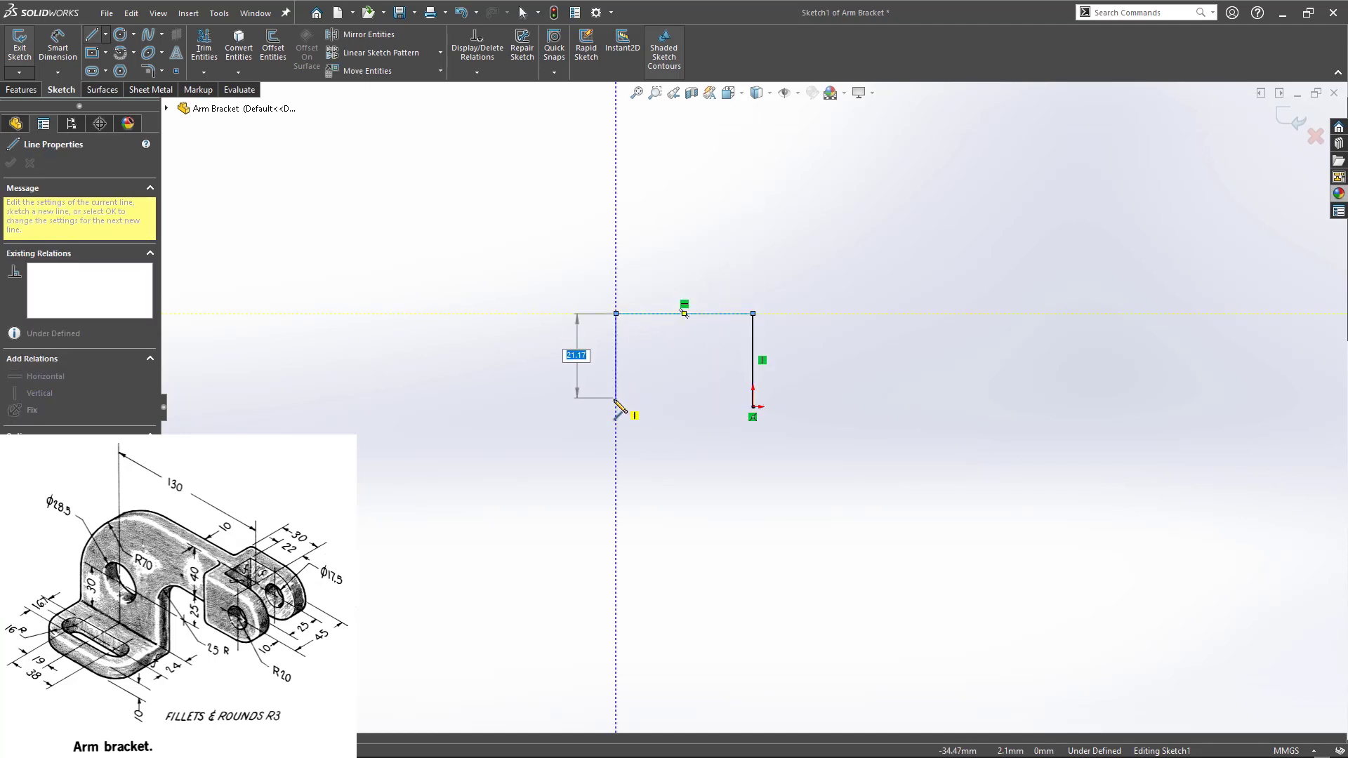
{"action": "left_click", "coordinate": [615, 407]}
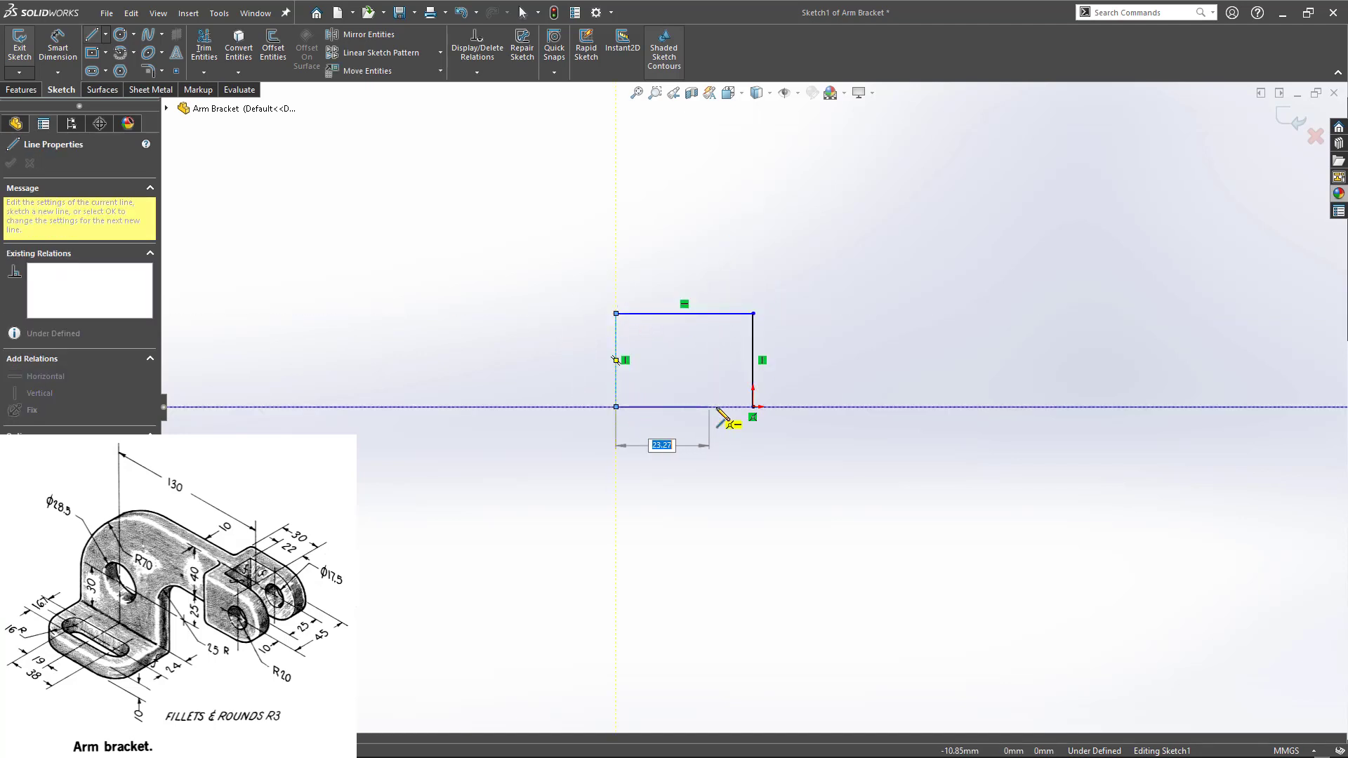
{"action": "left_click", "coordinate": [754, 407]}
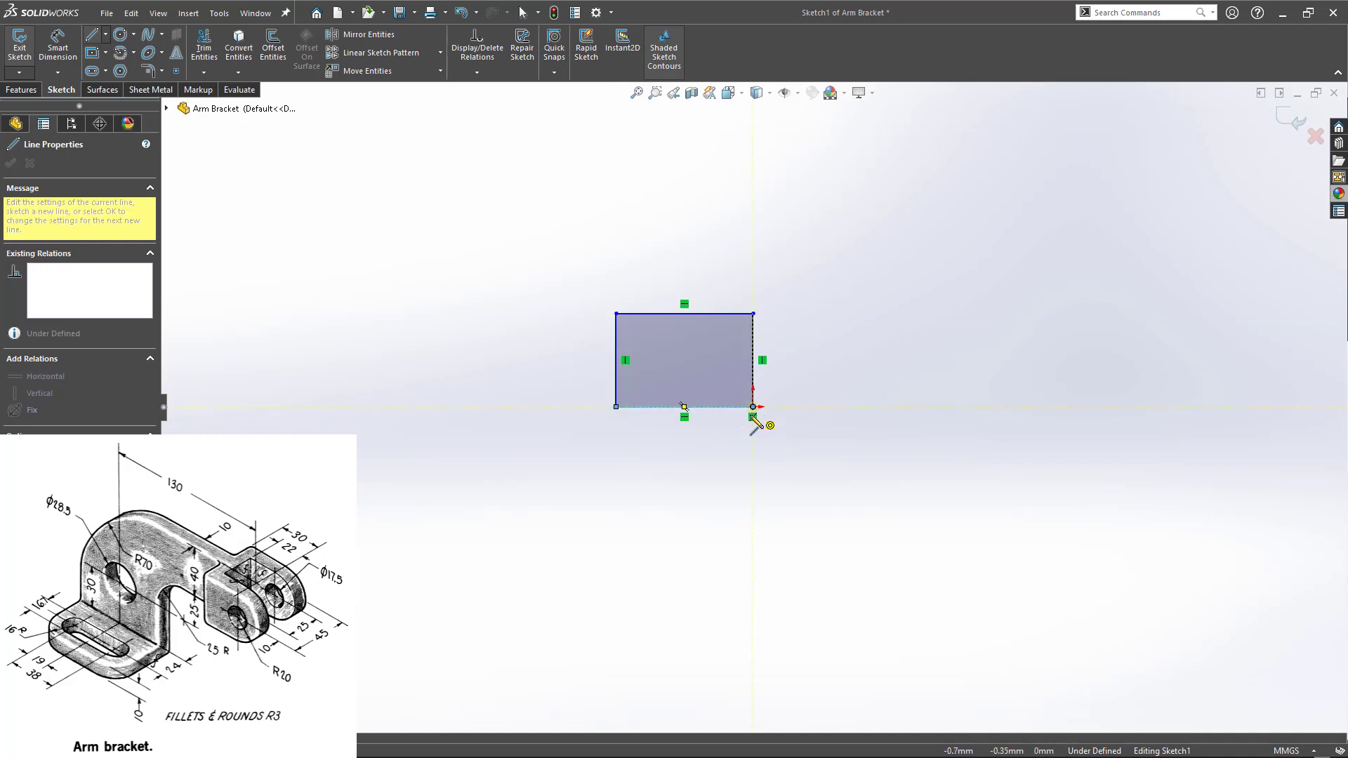
- Add a lower rectangle about 9 mm high directly beneath the first, sharing its bottom edge and full width
{"action": "left_click", "coordinate": [752, 444]}
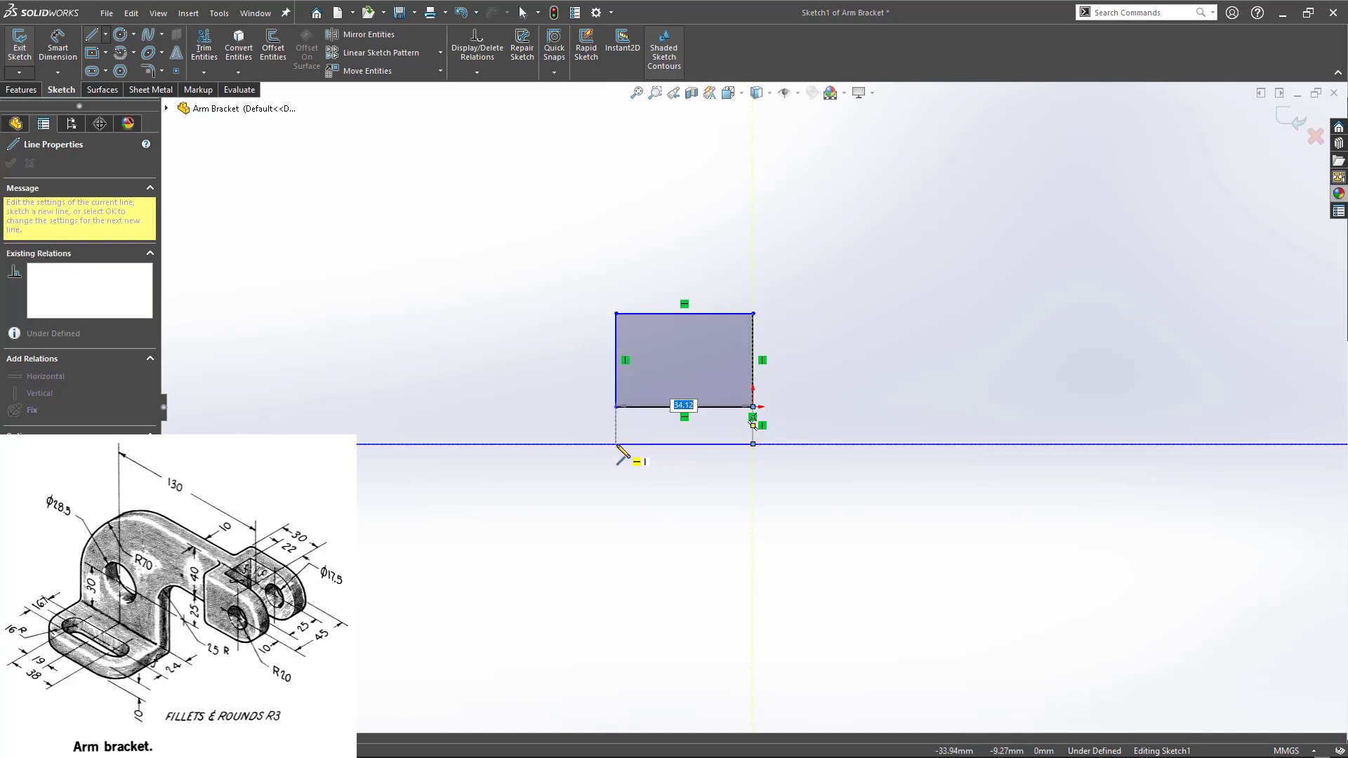
{"action": "left_click", "coordinate": [615, 444]}
{"action": "left_click", "coordinate": [616, 407]}
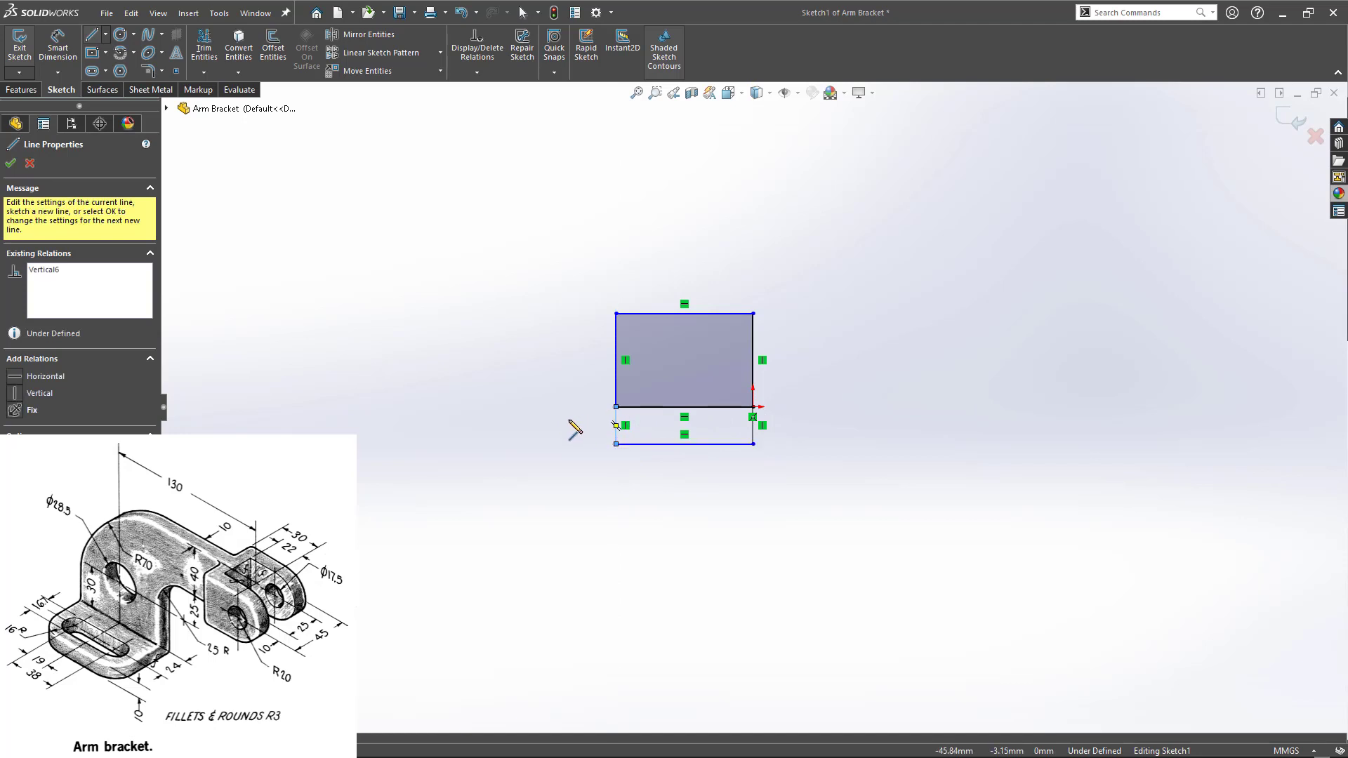
- Draw a tangent arc of about 10 mm radius from the upper rectangle's top-right corner, continued by two collinear horizontal lines to the right
{"action": "left_click", "coordinate": [753, 313]}
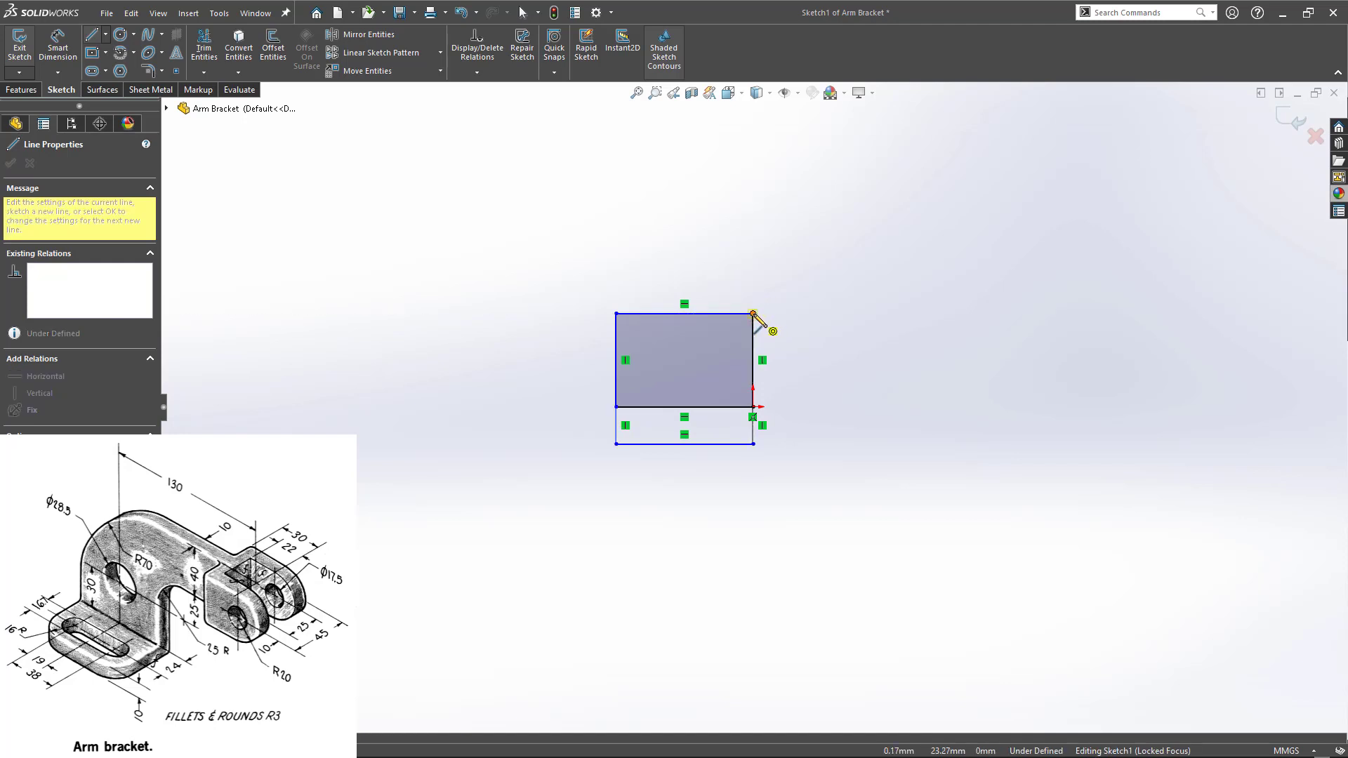
{"action": "left_click", "coordinate": [793, 274]}
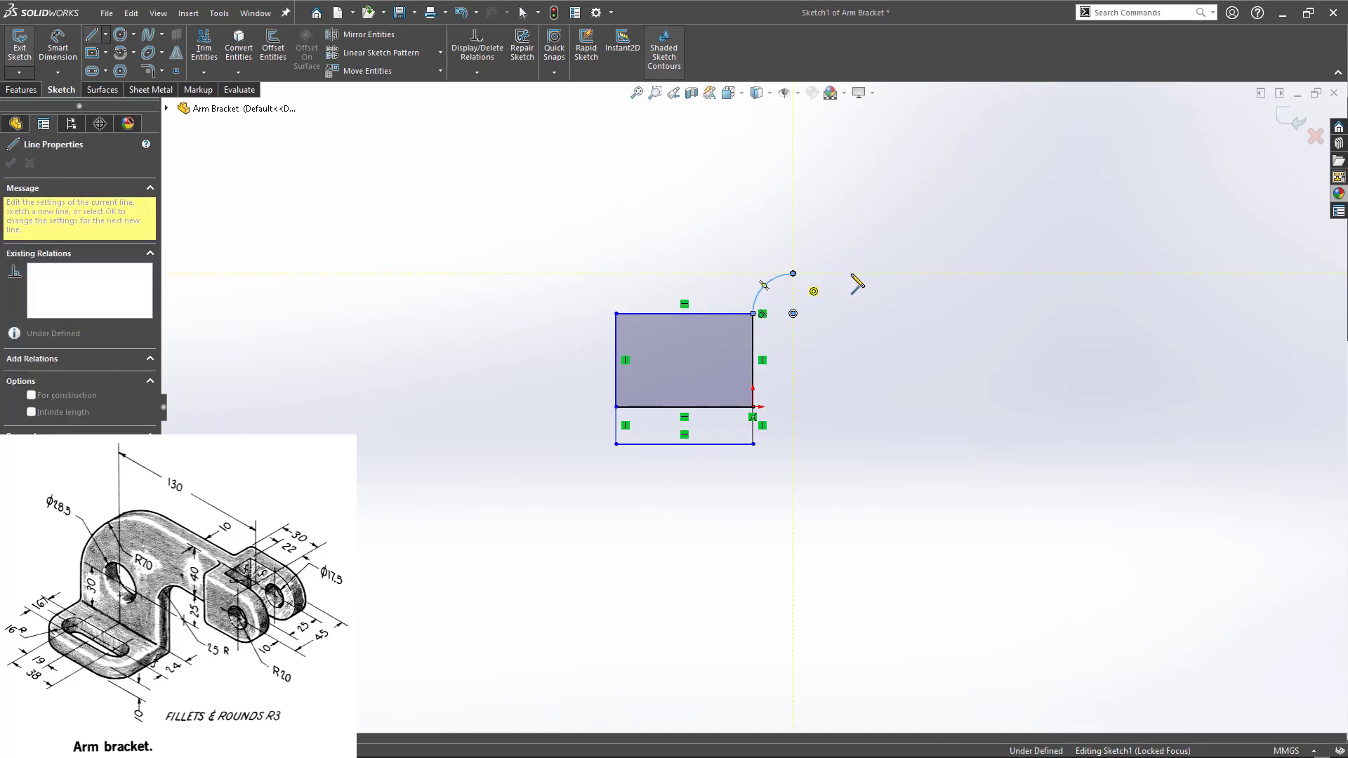
{"action": "left_click", "coordinate": [908, 273]}
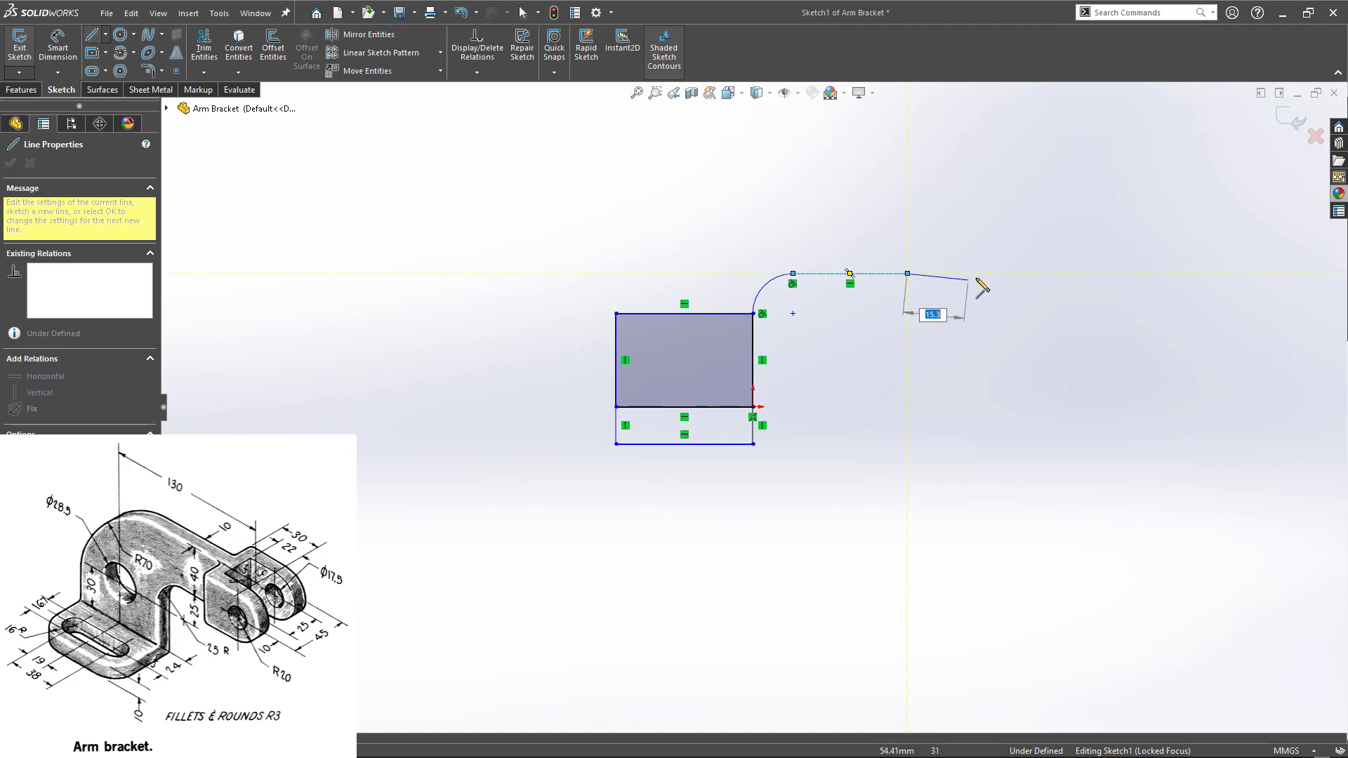
{"action": "left_click", "coordinate": [1019, 273]}
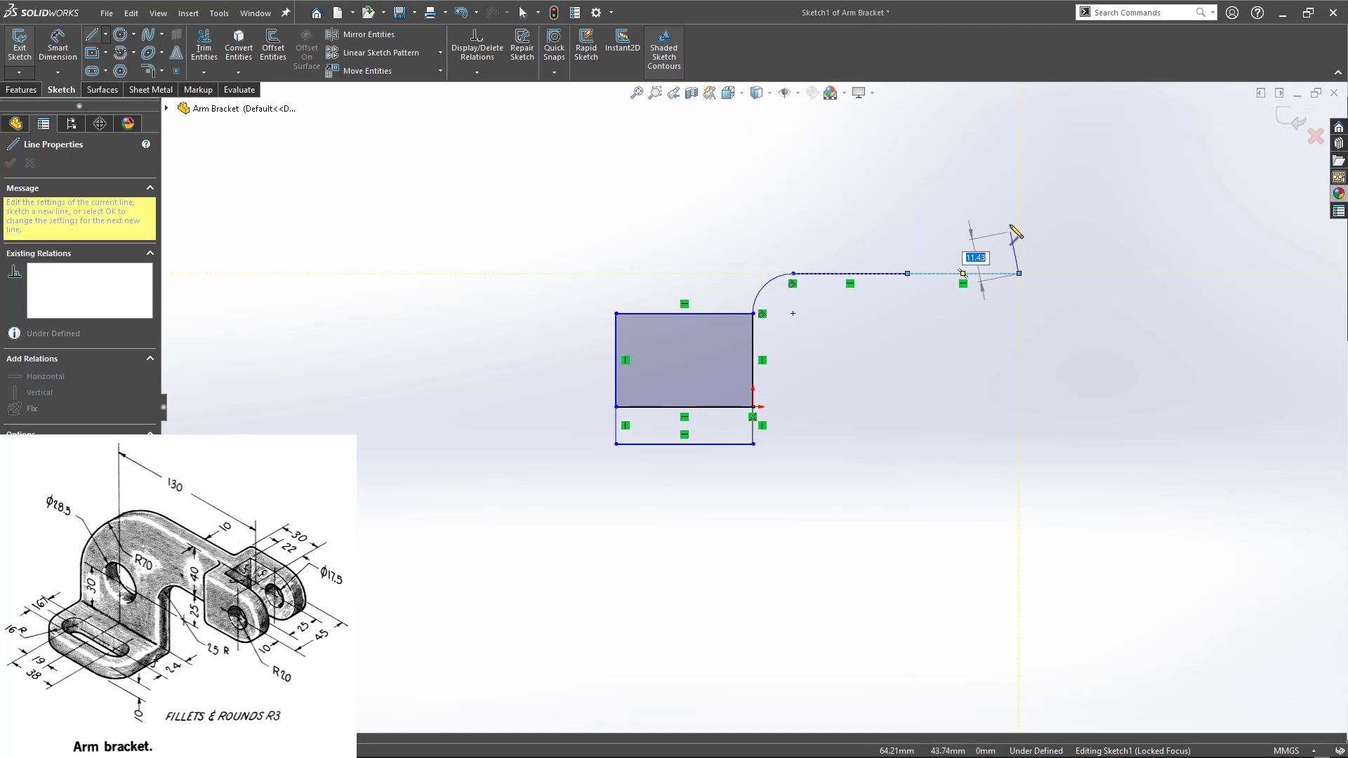
- Close the arm outline with a vertical end line, two horizontal lines back left, and a tangent arc to the rectangle's top-left corner
{"action": "left_click", "coordinate": [1019, 185]}
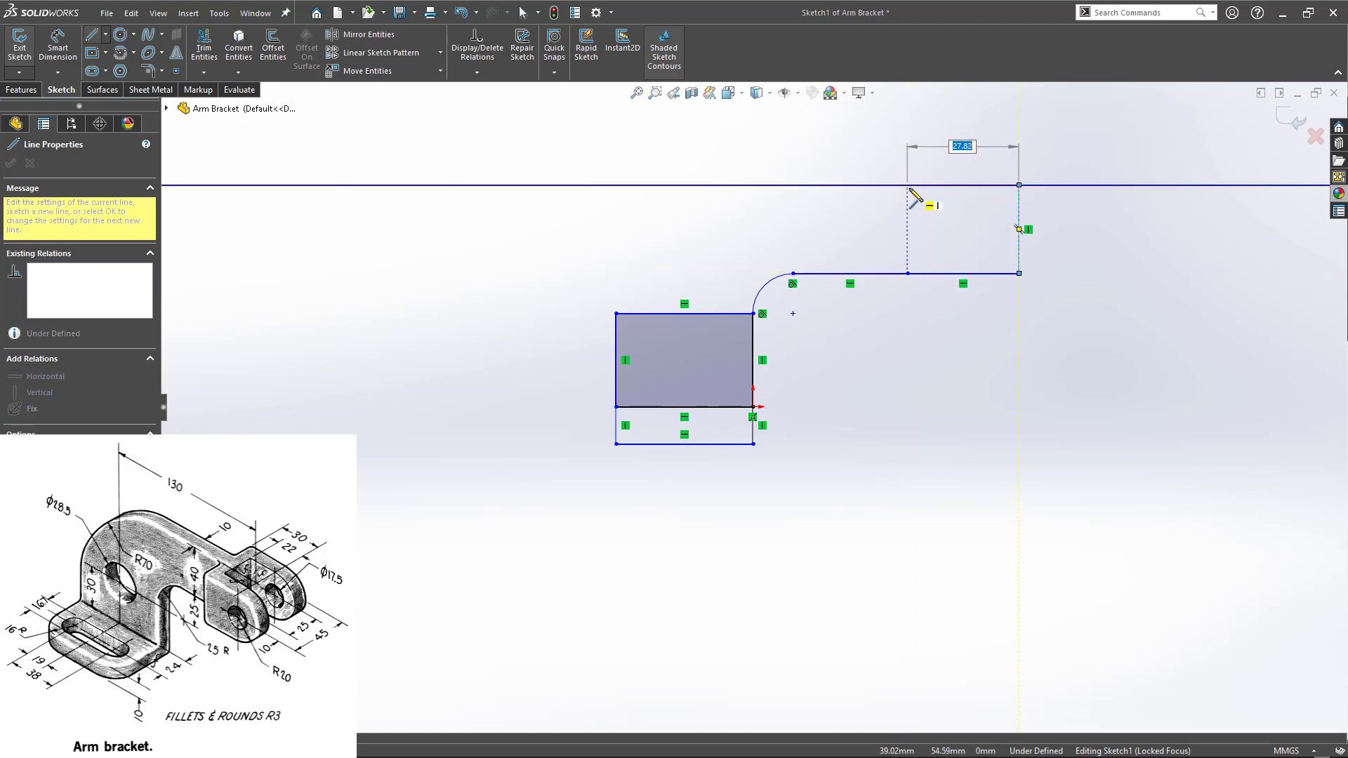
{"action": "left_click", "coordinate": [908, 185]}
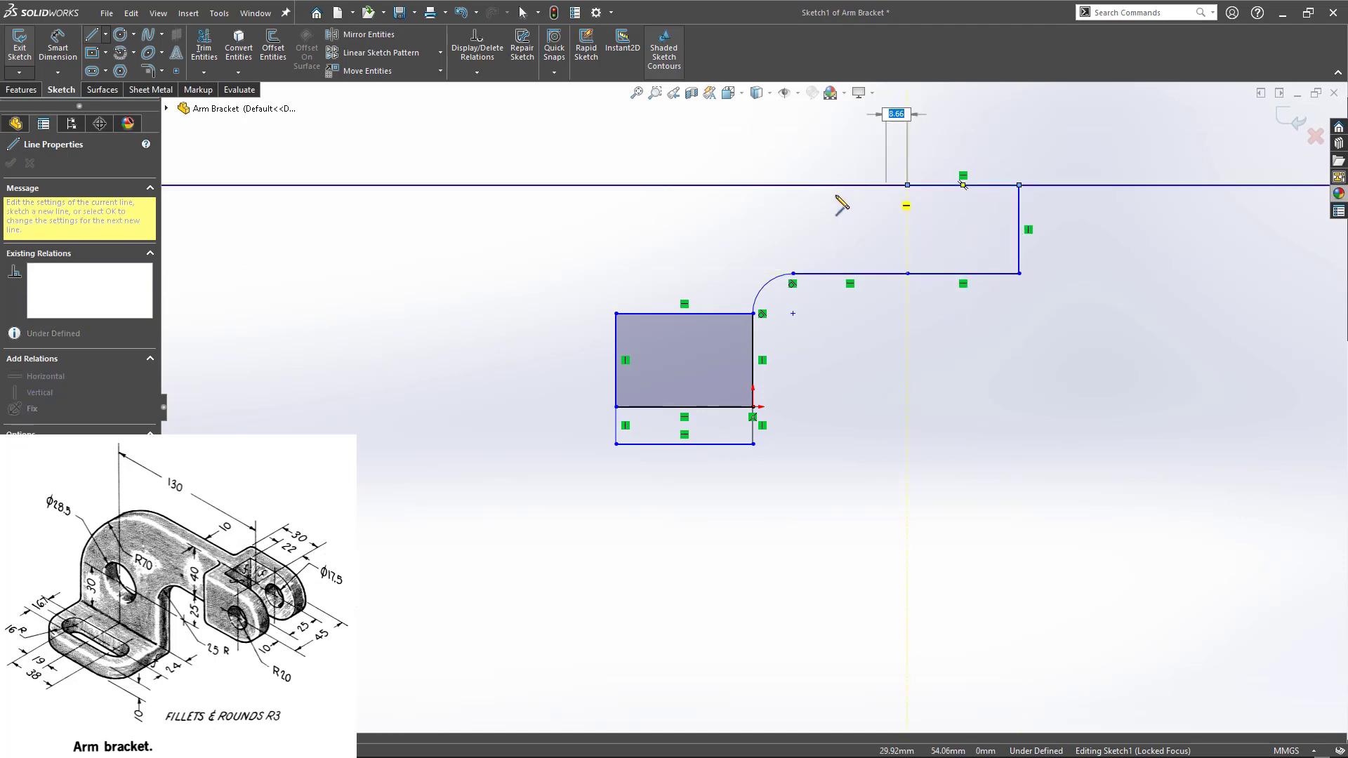
{"action": "left_click", "coordinate": [793, 186]}
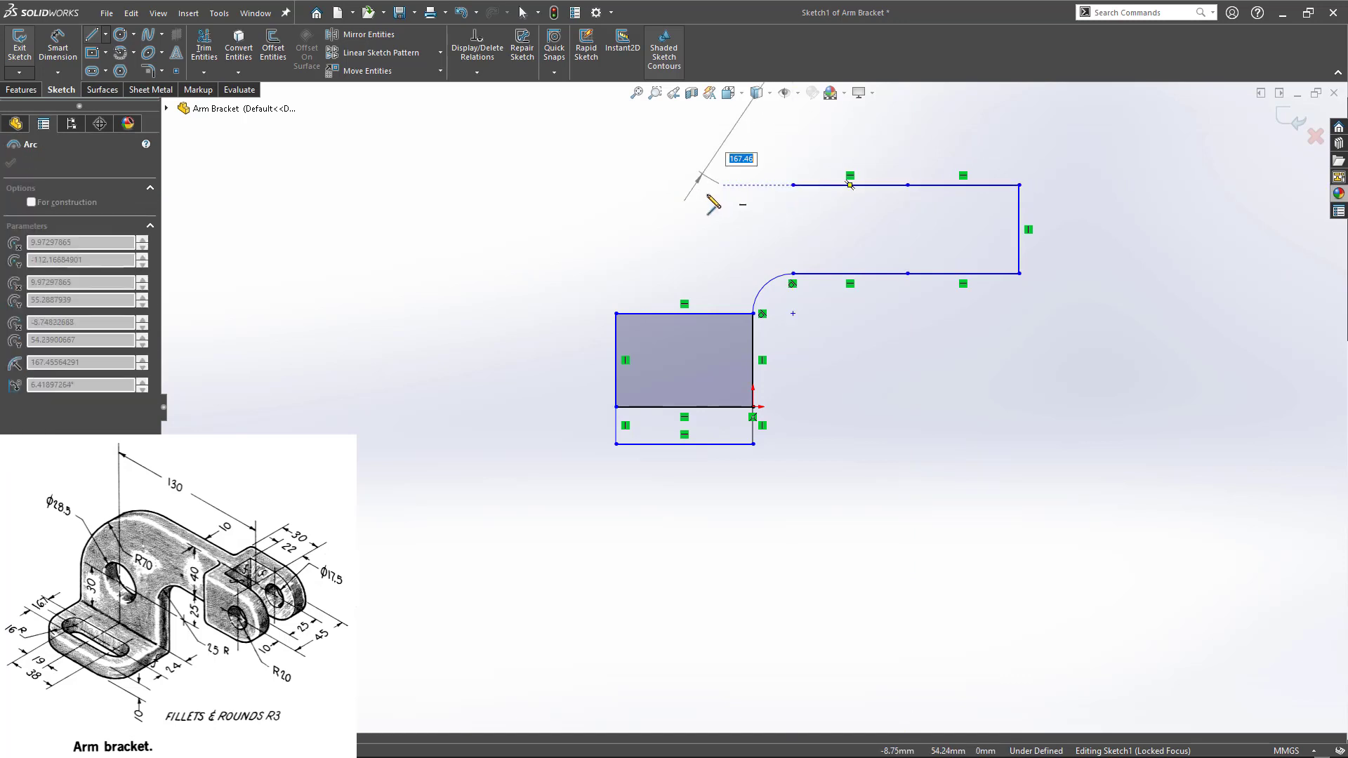
{"action": "left_click", "coordinate": [616, 313]}
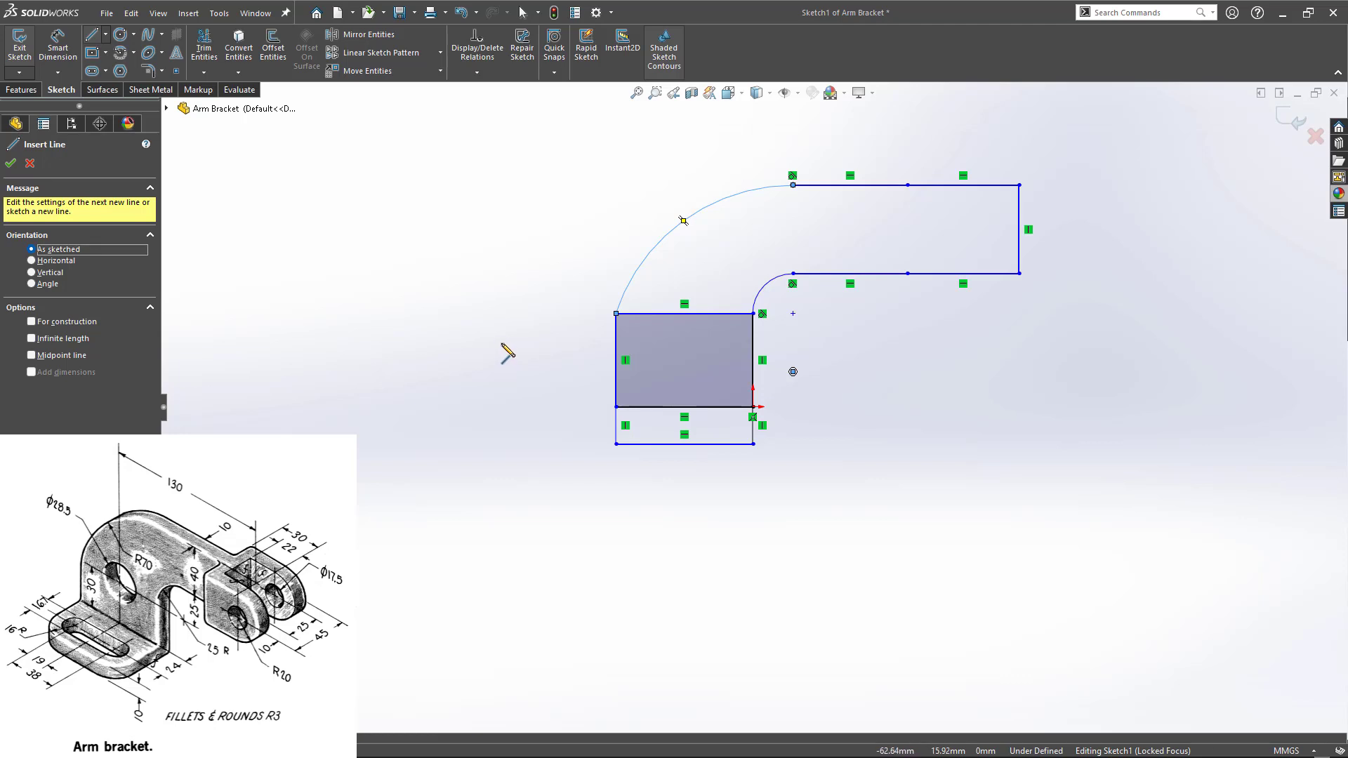
- Draw a vertical dividing line across the arm between the junctions of its upper and lower horizontal segments
{"action": "left_click", "coordinate": [907, 185]}
{"action": "left_click", "coordinate": [907, 273]}
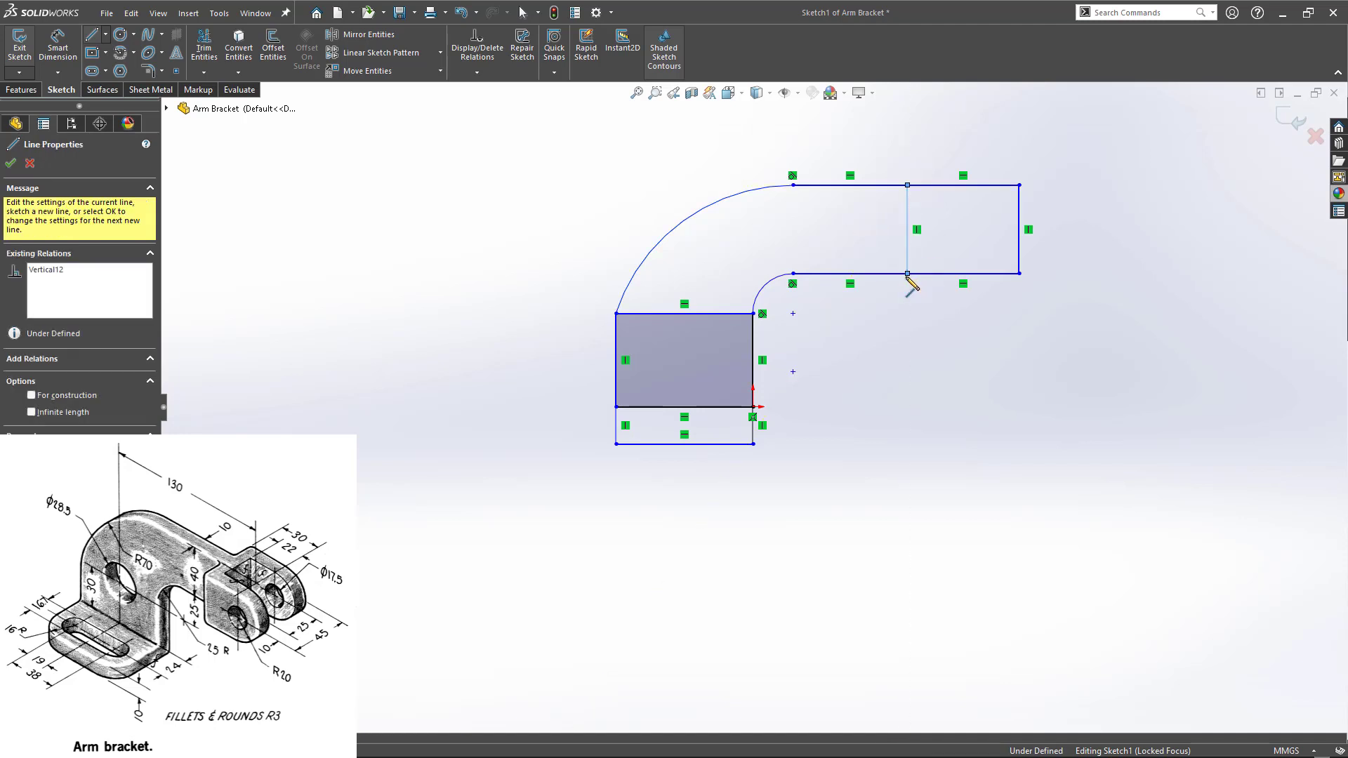
{"action": "key", "text": "Escape"}
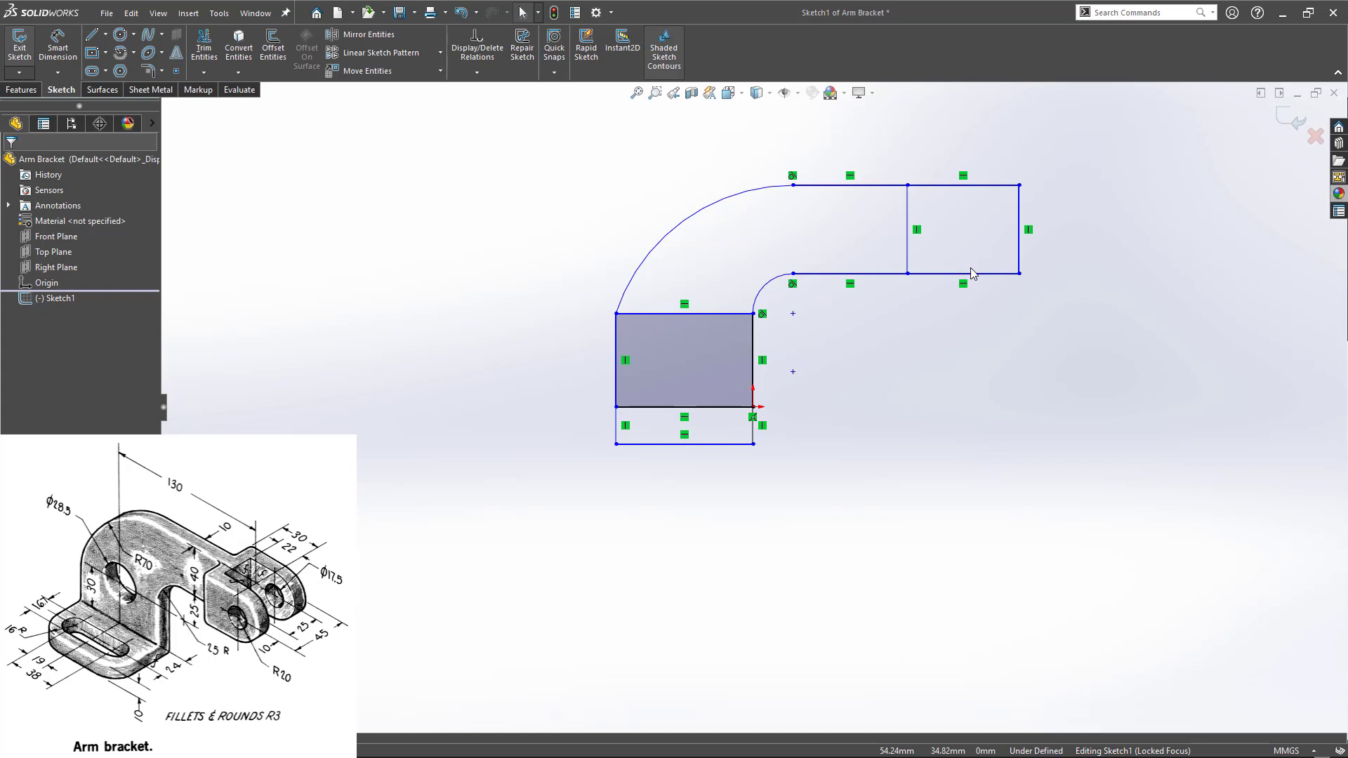
- Set the rectangles' width to 38 mm and add a 28.5 mm diameter circle at the midpoint of the upper rectangle's top edge
{"action": "key", "text": "d"}
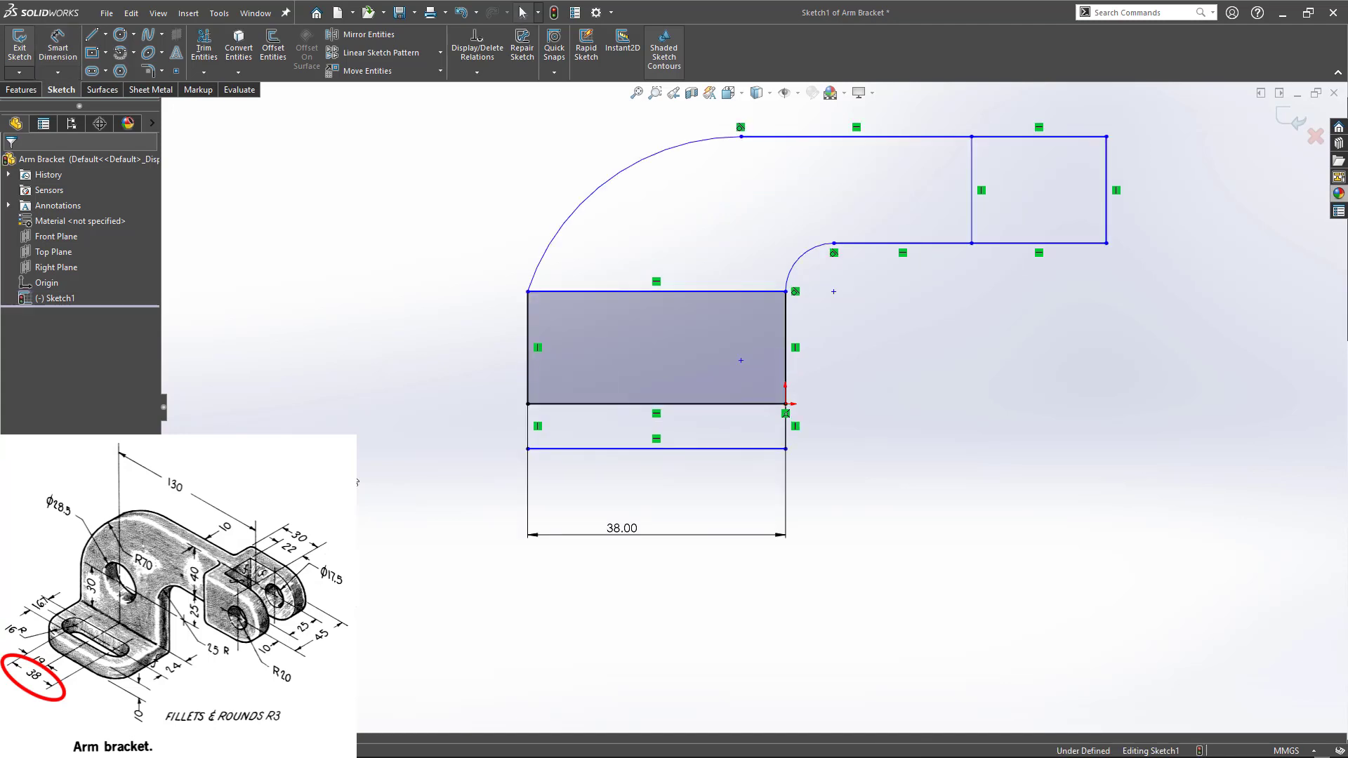
{"action": "key", "text": "c"}
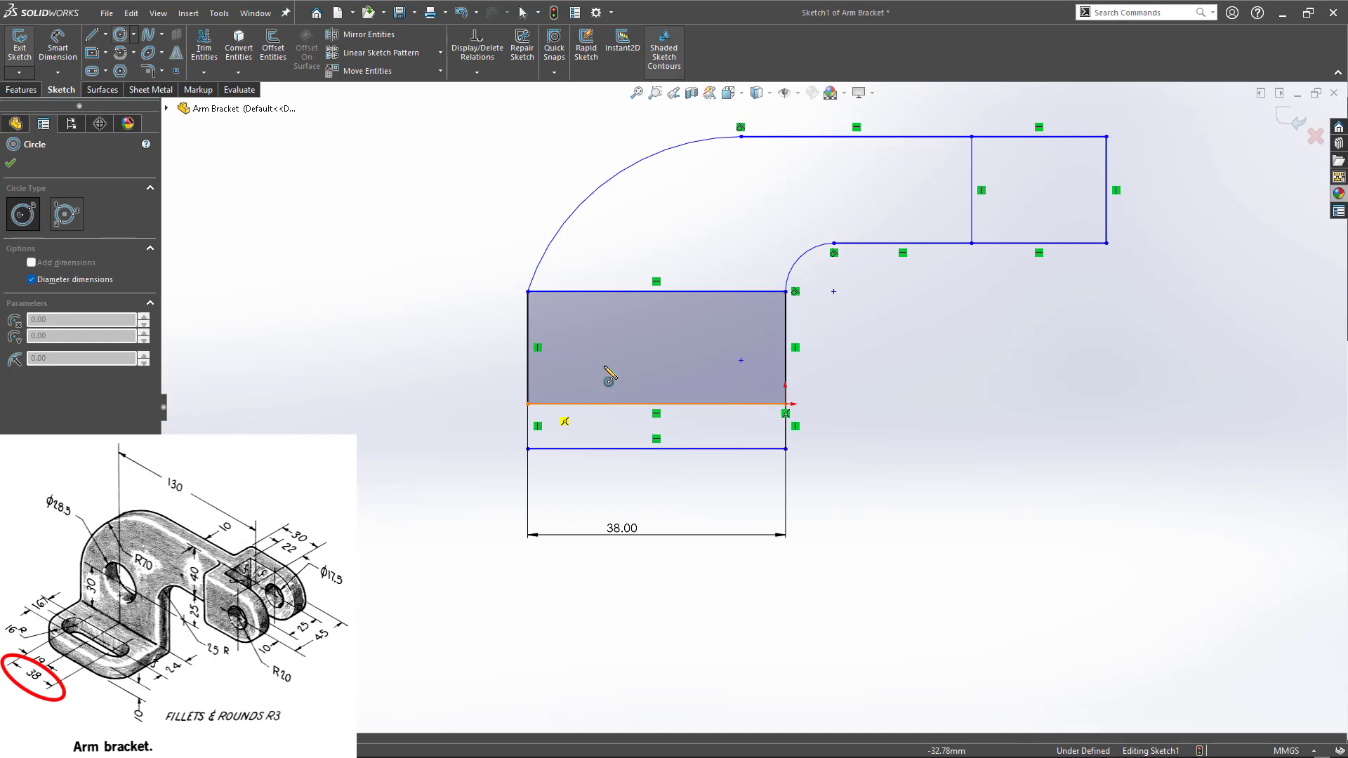
{"action": "left_click", "coordinate": [656, 291]}
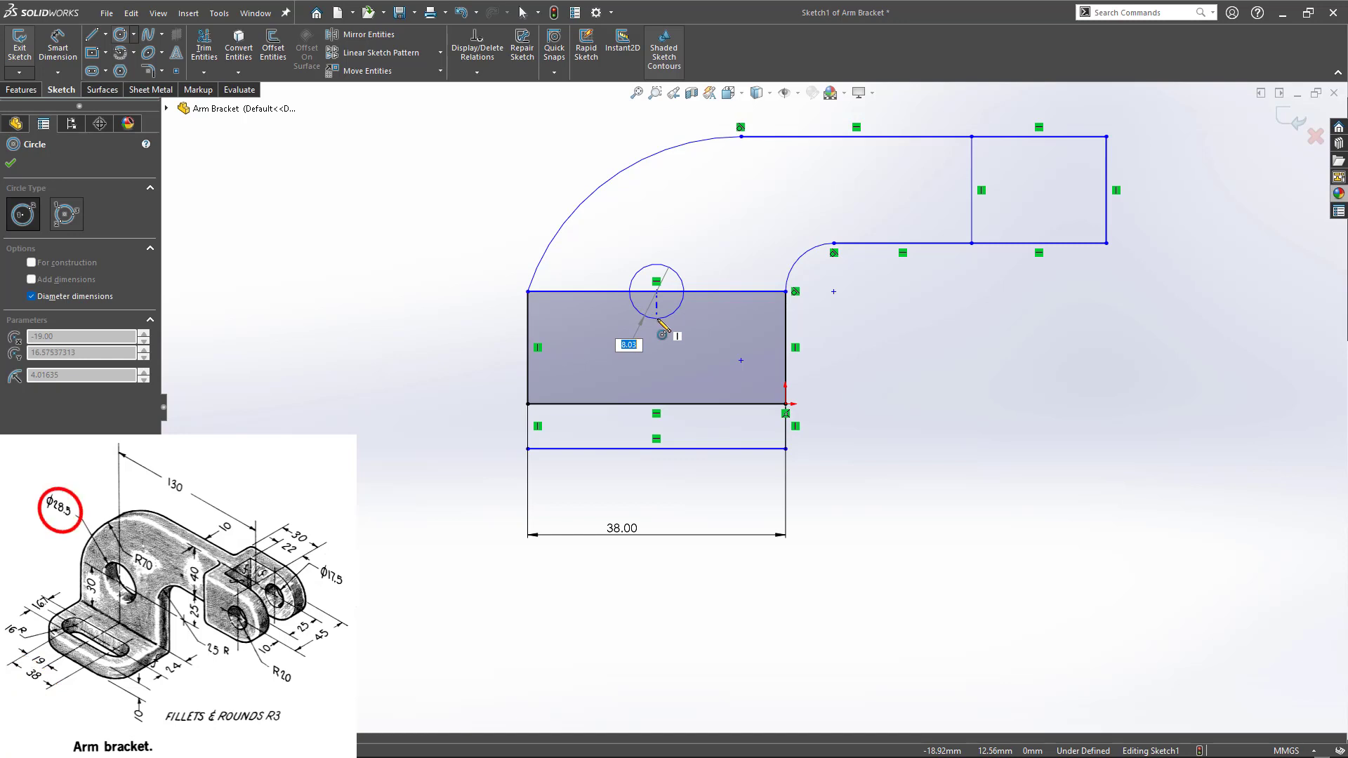
{"action": "type", "text": "28.5"}
{"action": "key", "text": "Return"}
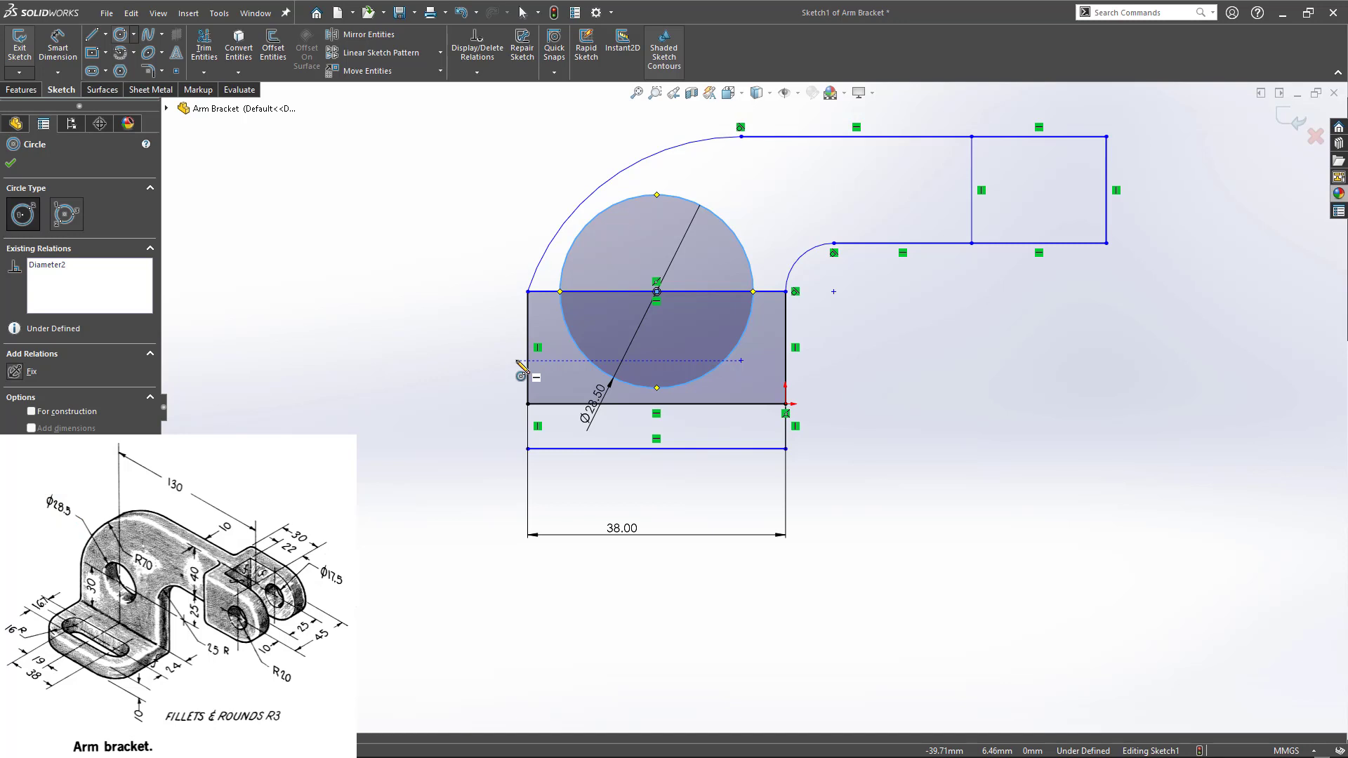
{"action": "left_click", "coordinate": [655, 405]}
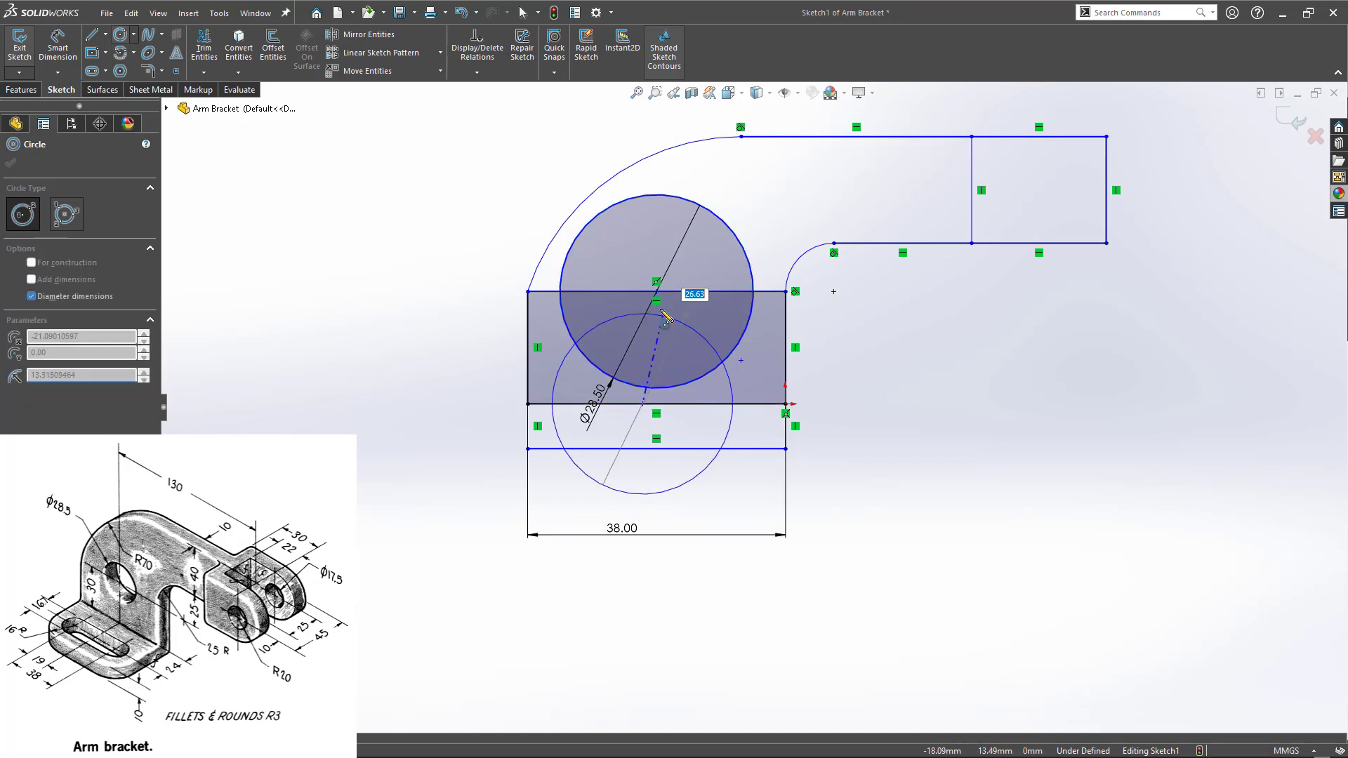
{"action": "key", "text": "Escape"}
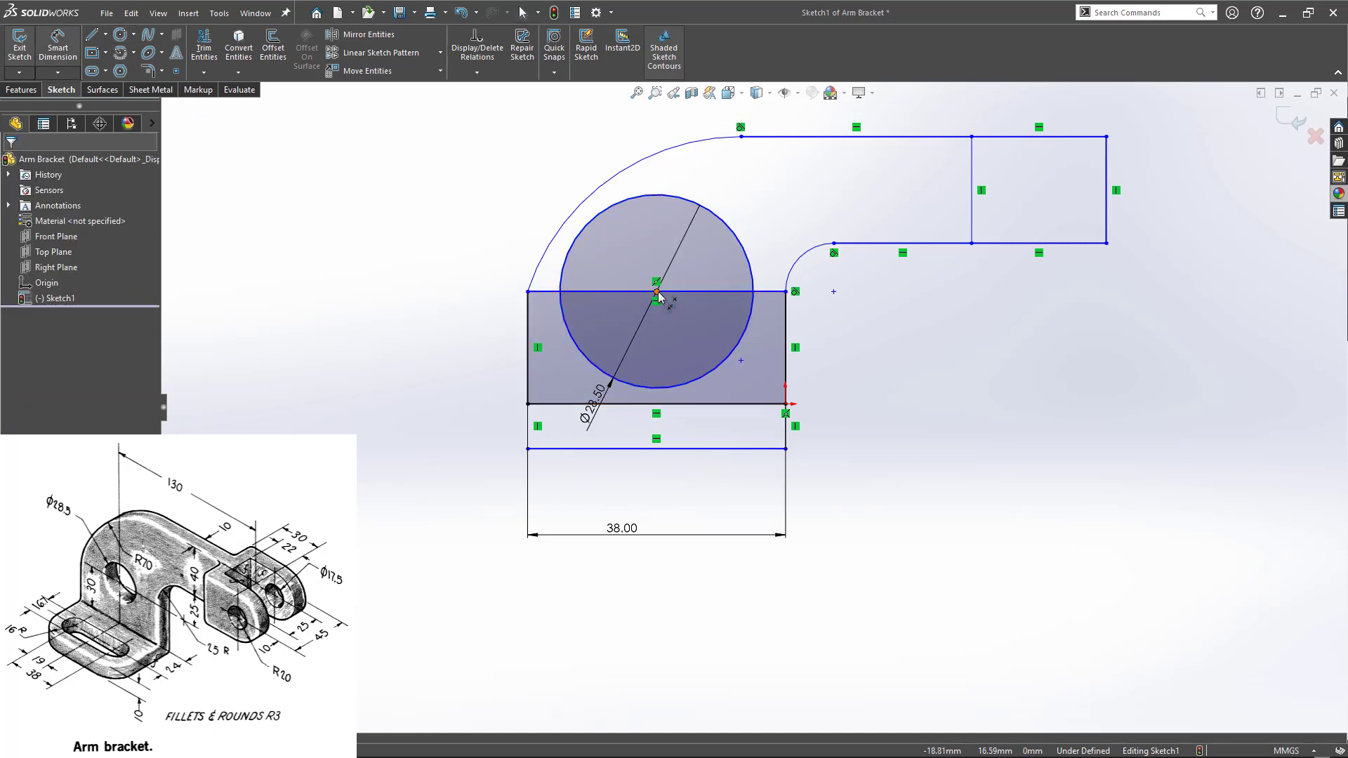
- Dimension the circle's centre 30 mm above the upper rectangle's bottom edge
{"action": "left_click", "coordinate": [661, 291]}
{"action": "left_click", "coordinate": [653, 404]}
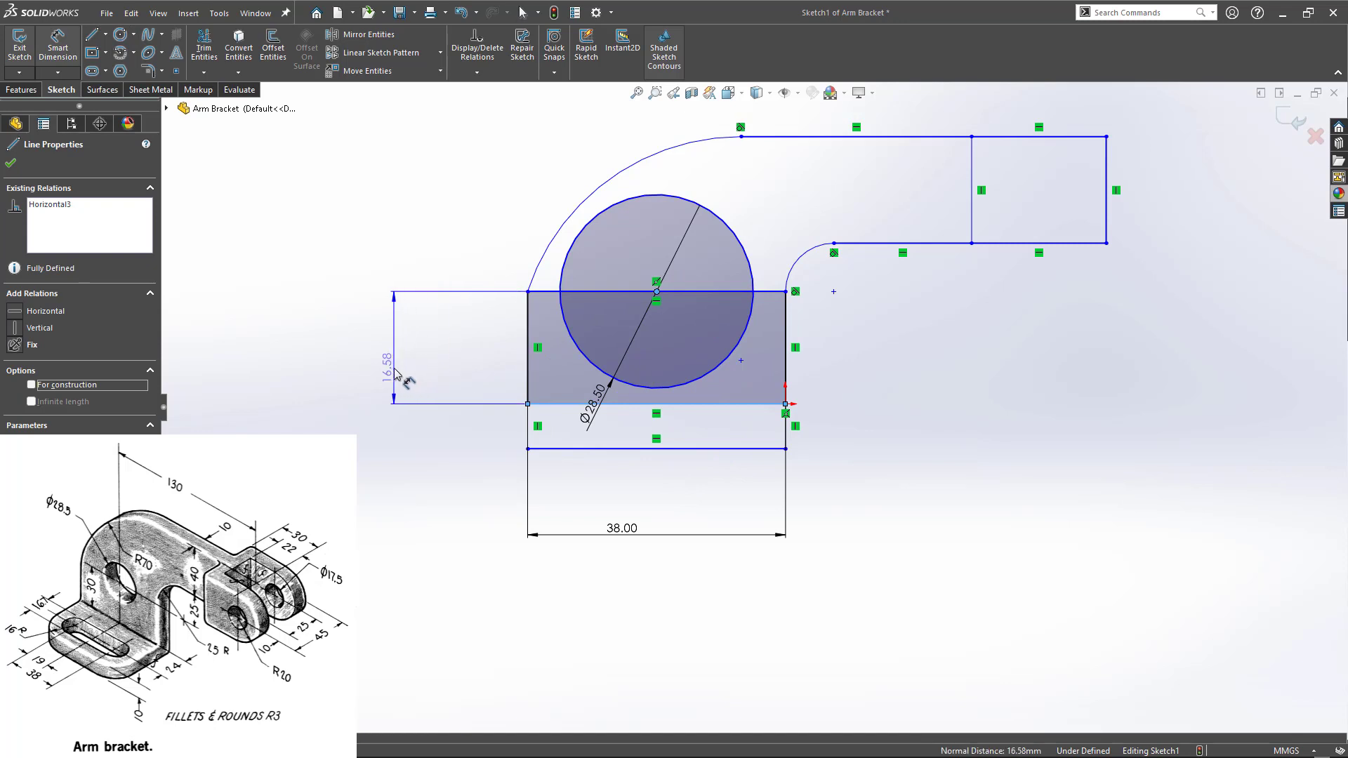
{"action": "left_click", "coordinate": [393, 368]}
{"action": "type", "text": "30"}
{"action": "key", "text": "Return"}
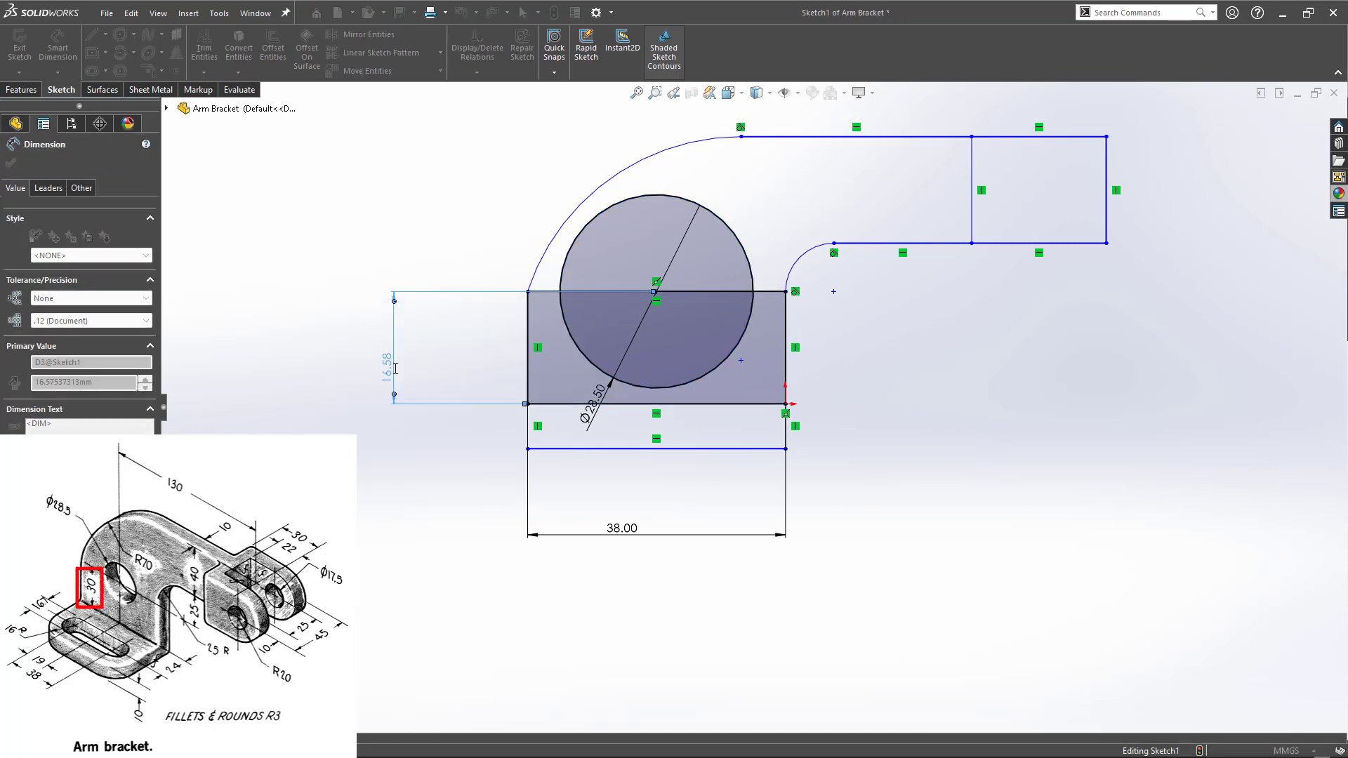
- Dimension the large outer arc of the arm with a 70 mm radius
{"action": "scroll", "coordinate": [416, 473], "scroll_direction": "up", "scroll_amount": 2}
{"action": "scroll", "coordinate": [904, 121], "scroll_direction": "down", "scroll_amount": 2}
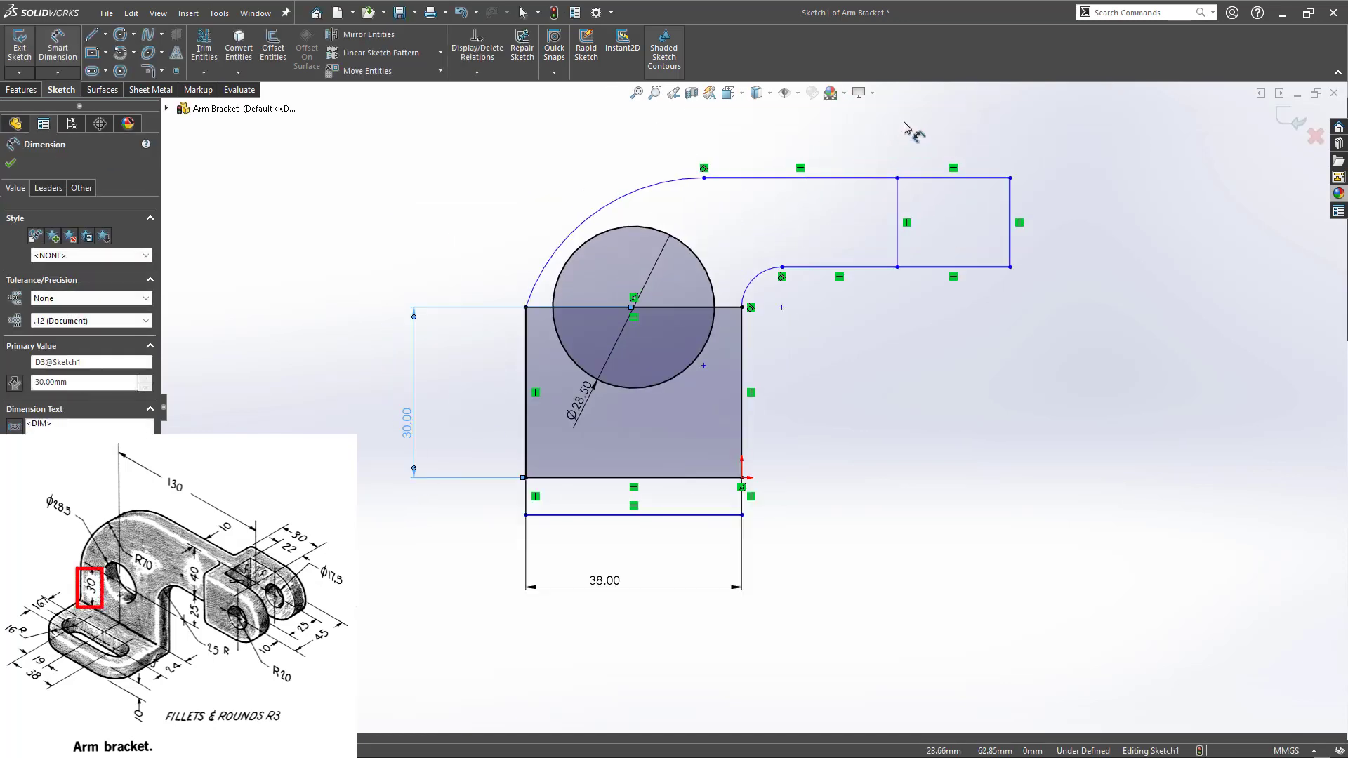
{"action": "scroll", "coordinate": [883, 397], "scroll_direction": "up", "scroll_amount": 1}
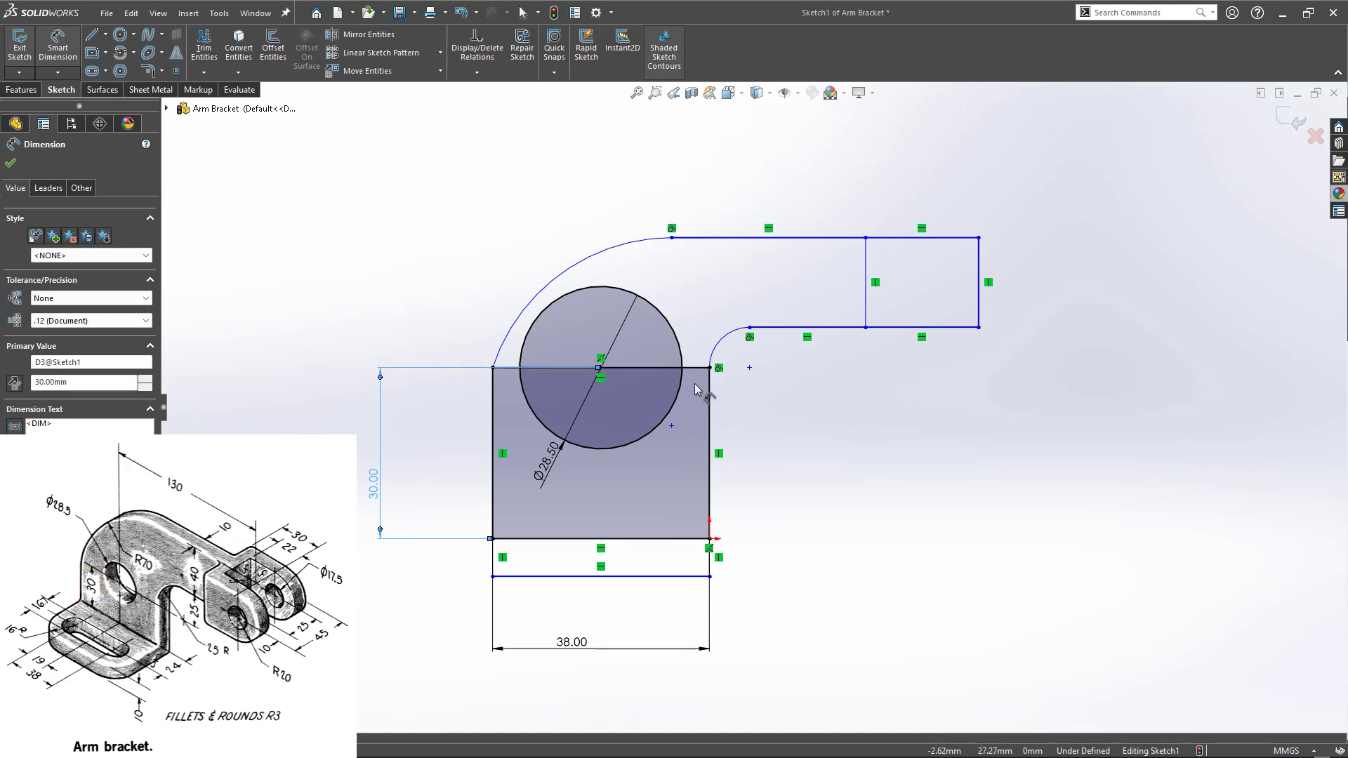
{"action": "left_click", "coordinate": [581, 265]}
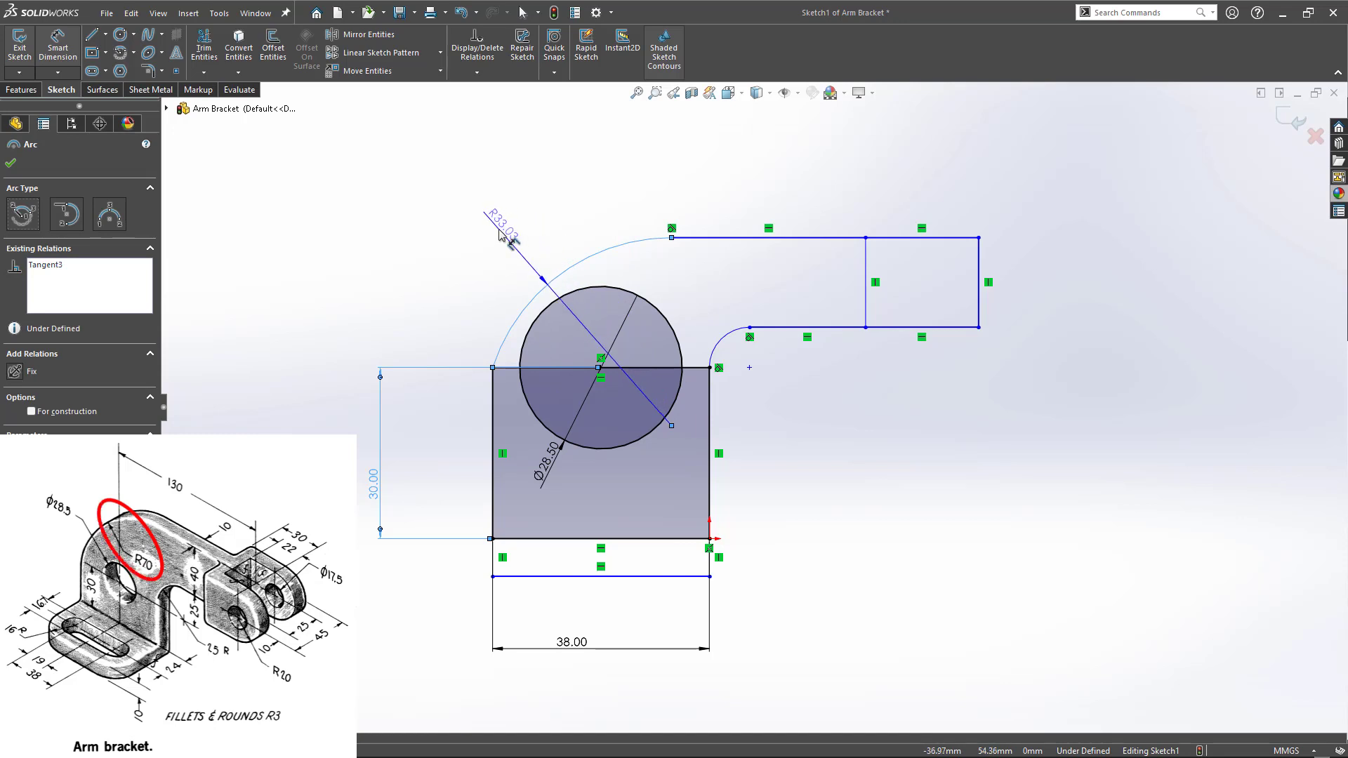
{"action": "left_click", "coordinate": [499, 234]}
{"action": "type", "text": "70"}
{"action": "key", "text": "Return"}
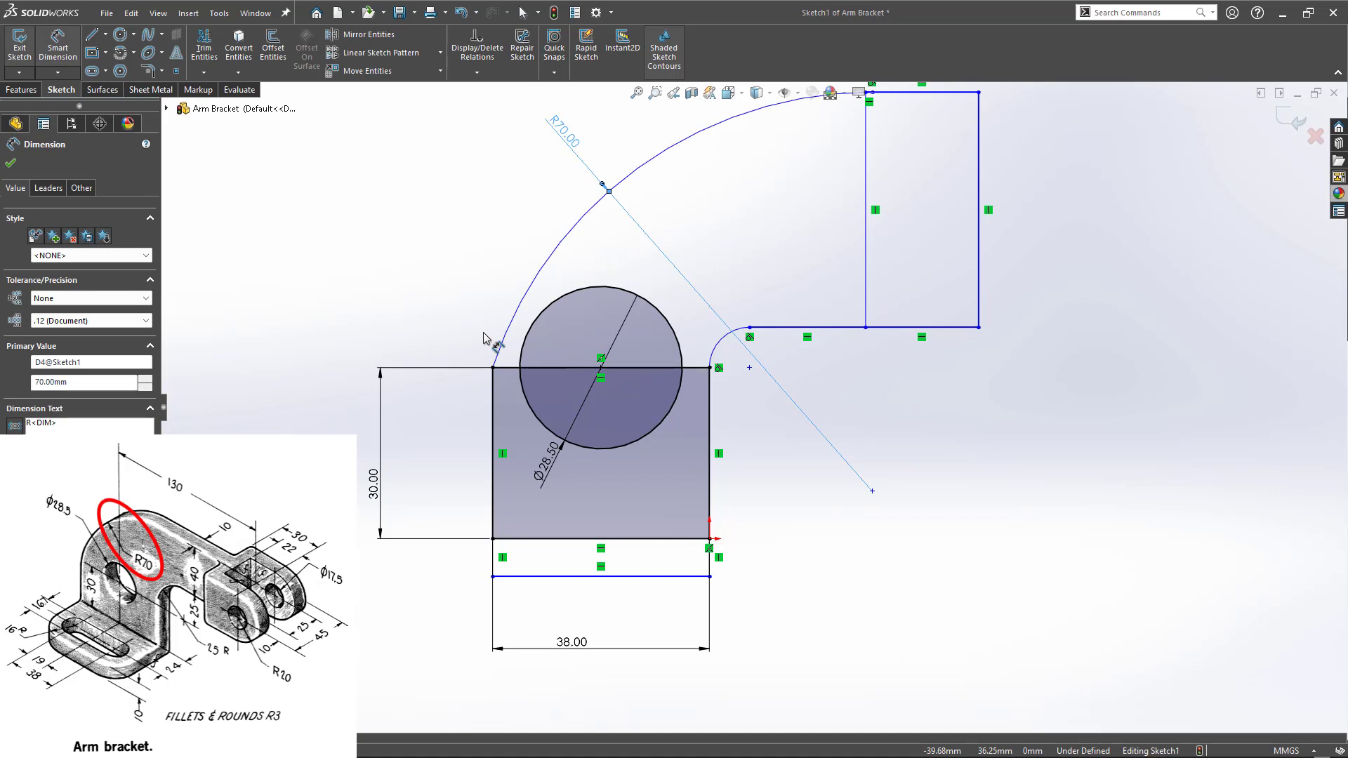
- Dimension the small inner arc of the arm with a 25 mm radius
{"action": "left_click", "coordinate": [722, 339]}
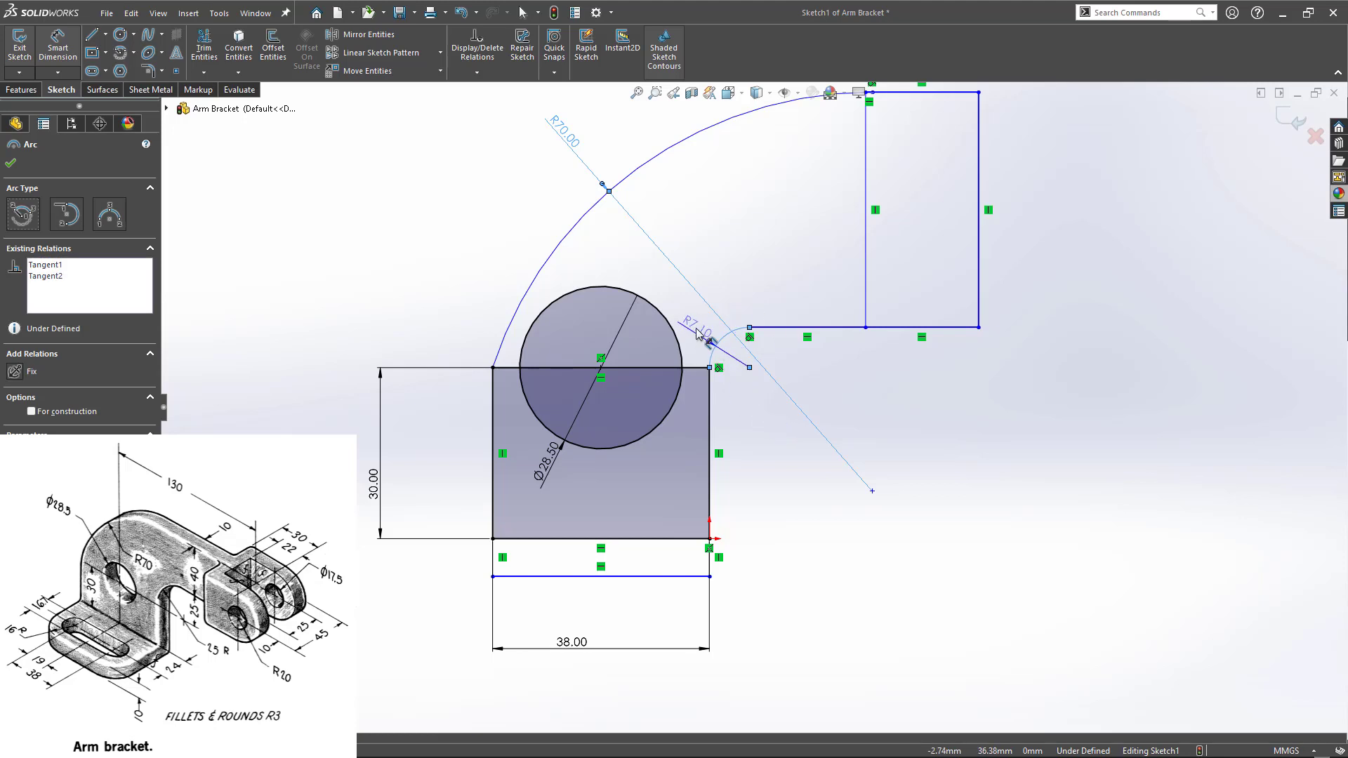
{"action": "left_click", "coordinate": [733, 298]}
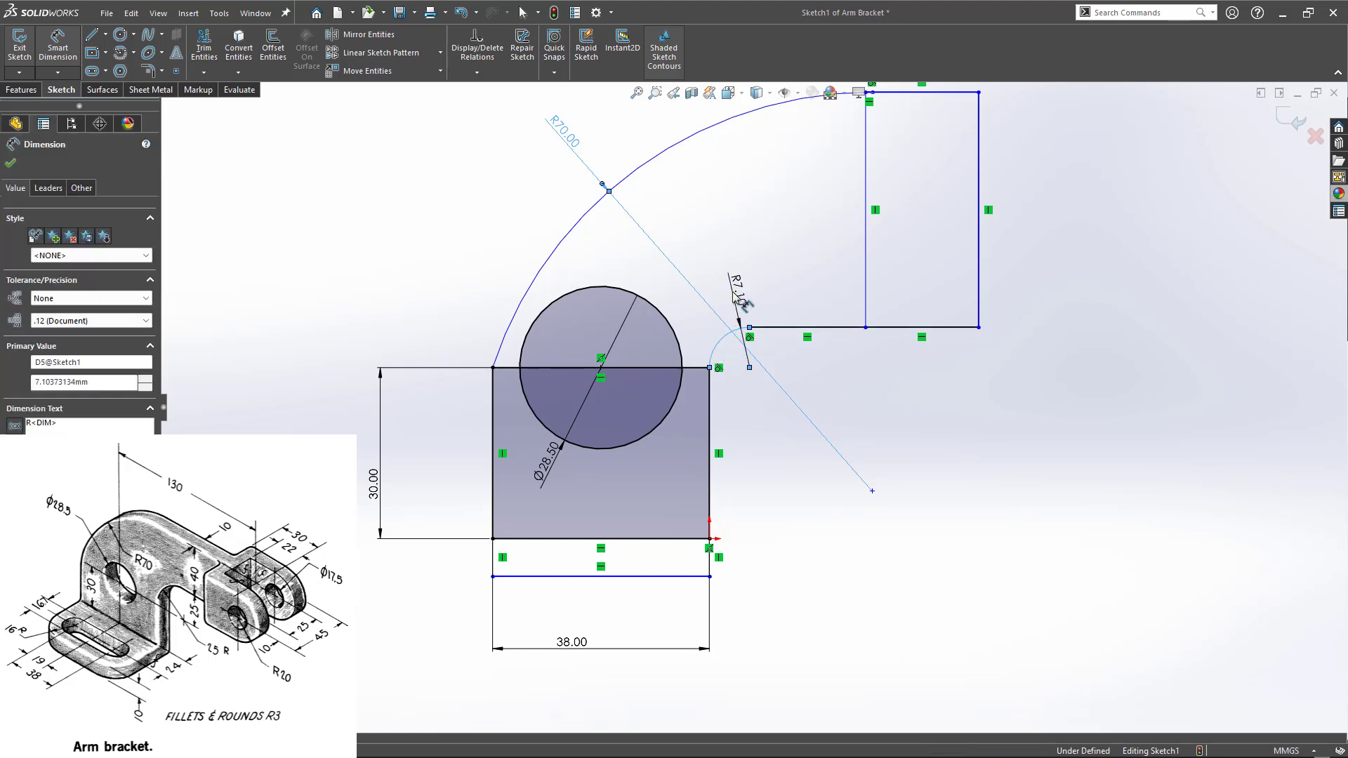
{"action": "type", "text": "25"}
{"action": "key", "text": "Return"}
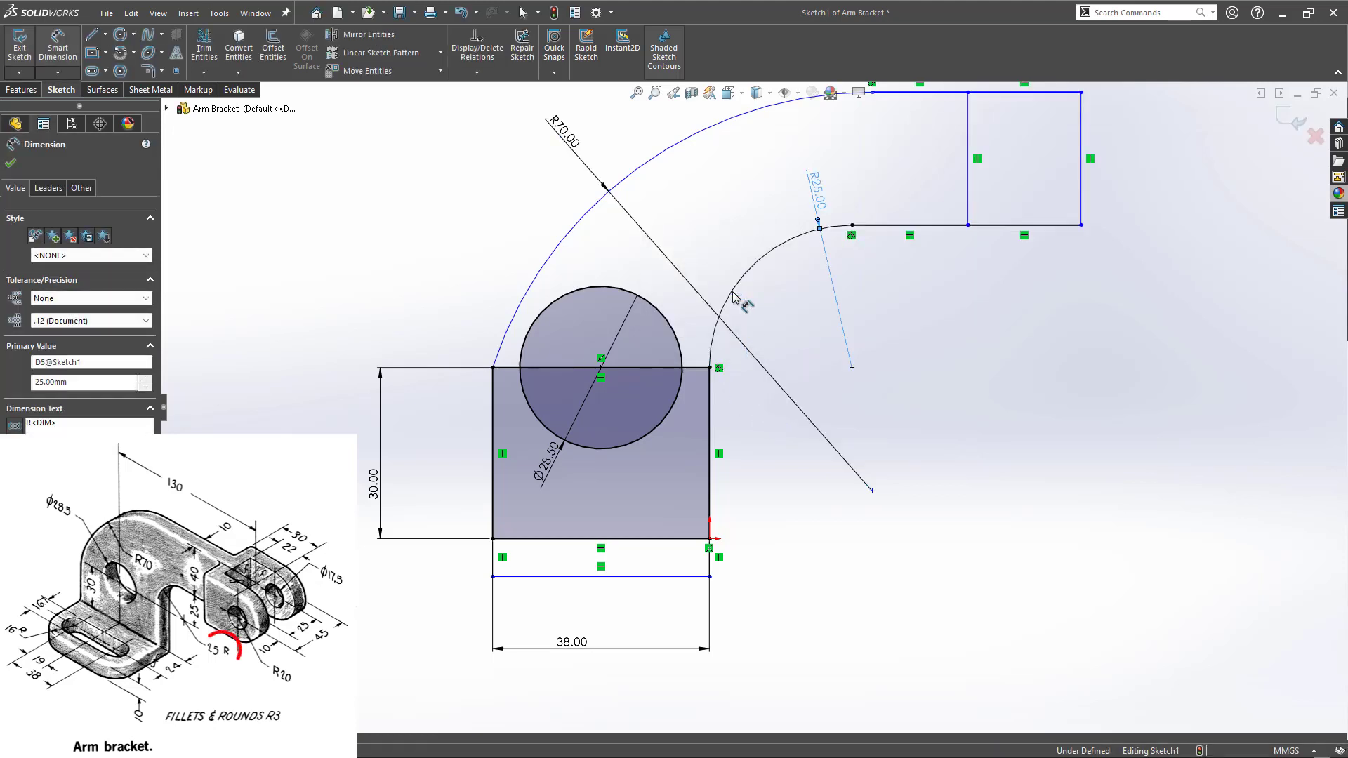
- Dimension the arm's height between its upper and lower horizontal lines as 40 mm
{"action": "scroll", "coordinate": [853, 369], "scroll_direction": "up", "scroll_amount": 3}
{"action": "scroll", "coordinate": [991, 145], "scroll_direction": "down", "scroll_amount": 2}
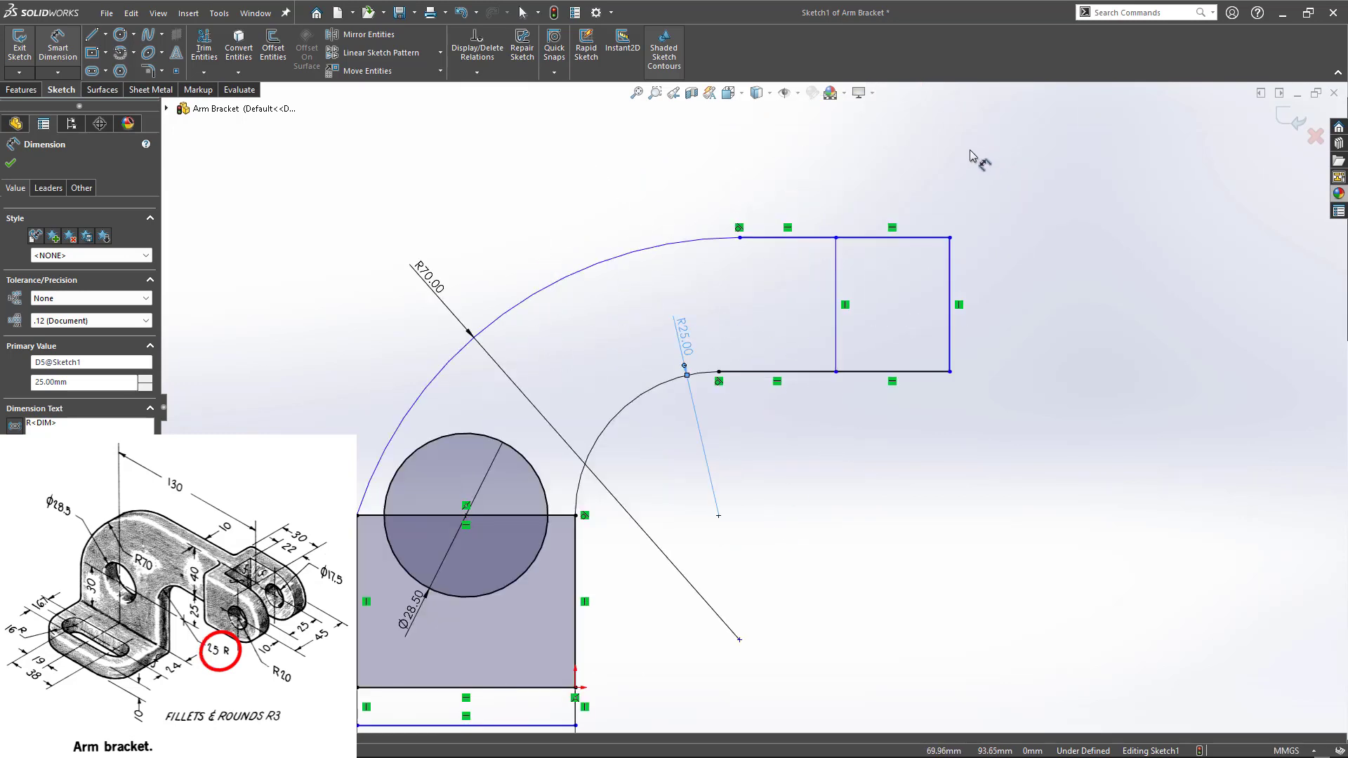
{"action": "scroll", "coordinate": [968, 149], "scroll_direction": "up", "scroll_amount": 1}
{"action": "scroll", "coordinate": [507, 399], "scroll_direction": "up", "scroll_amount": 2}
{"action": "scroll", "coordinate": [424, 482], "scroll_direction": "down", "scroll_amount": 2}
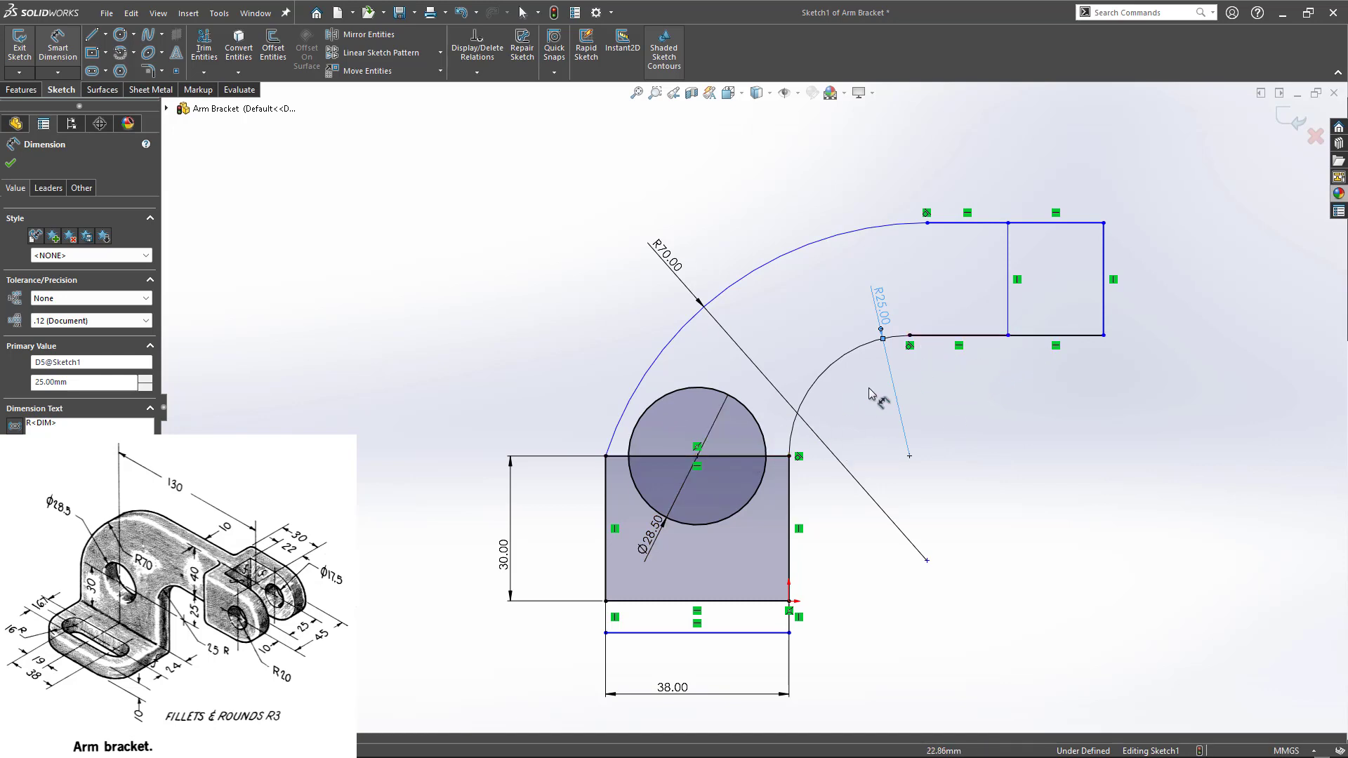
{"action": "left_click", "coordinate": [968, 223]}
{"action": "left_click", "coordinate": [944, 335]}
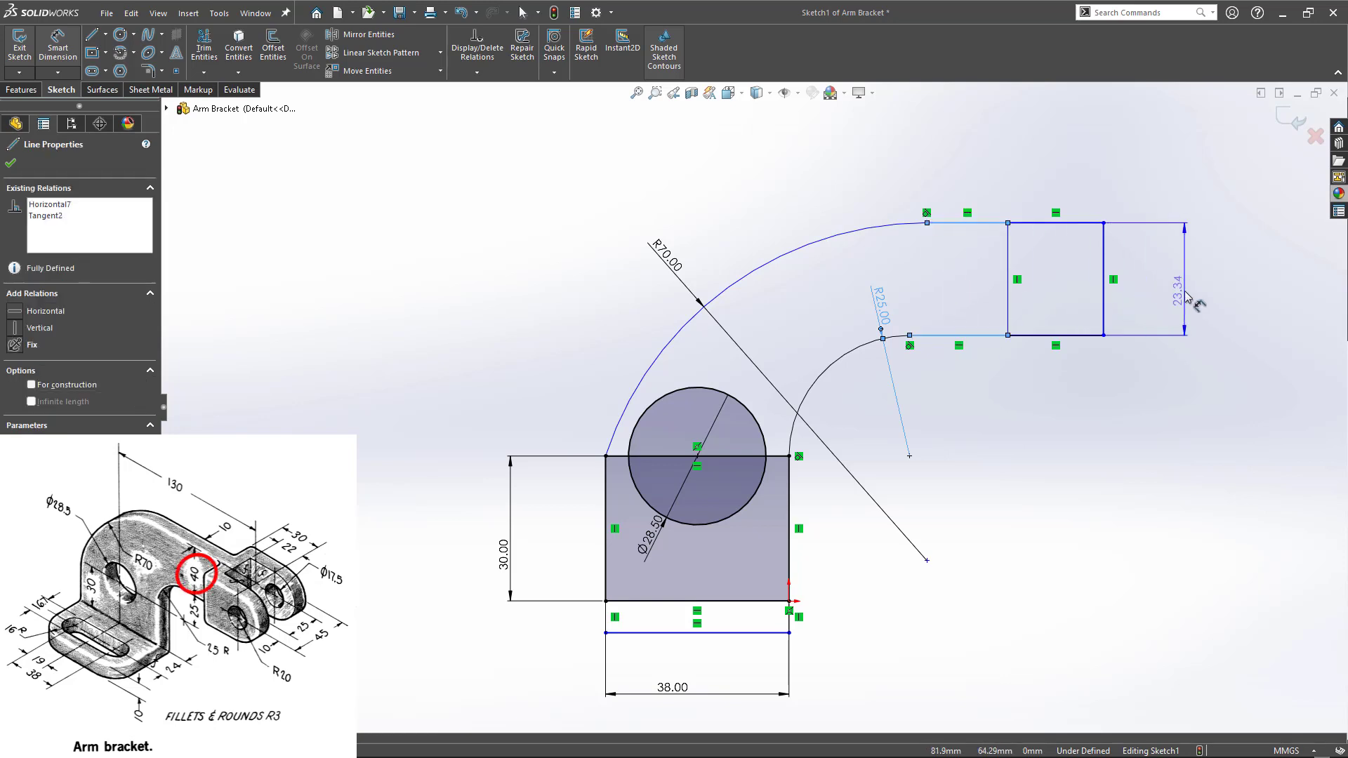
{"action": "left_click", "coordinate": [1186, 296]}
{"action": "type", "text": "40"}
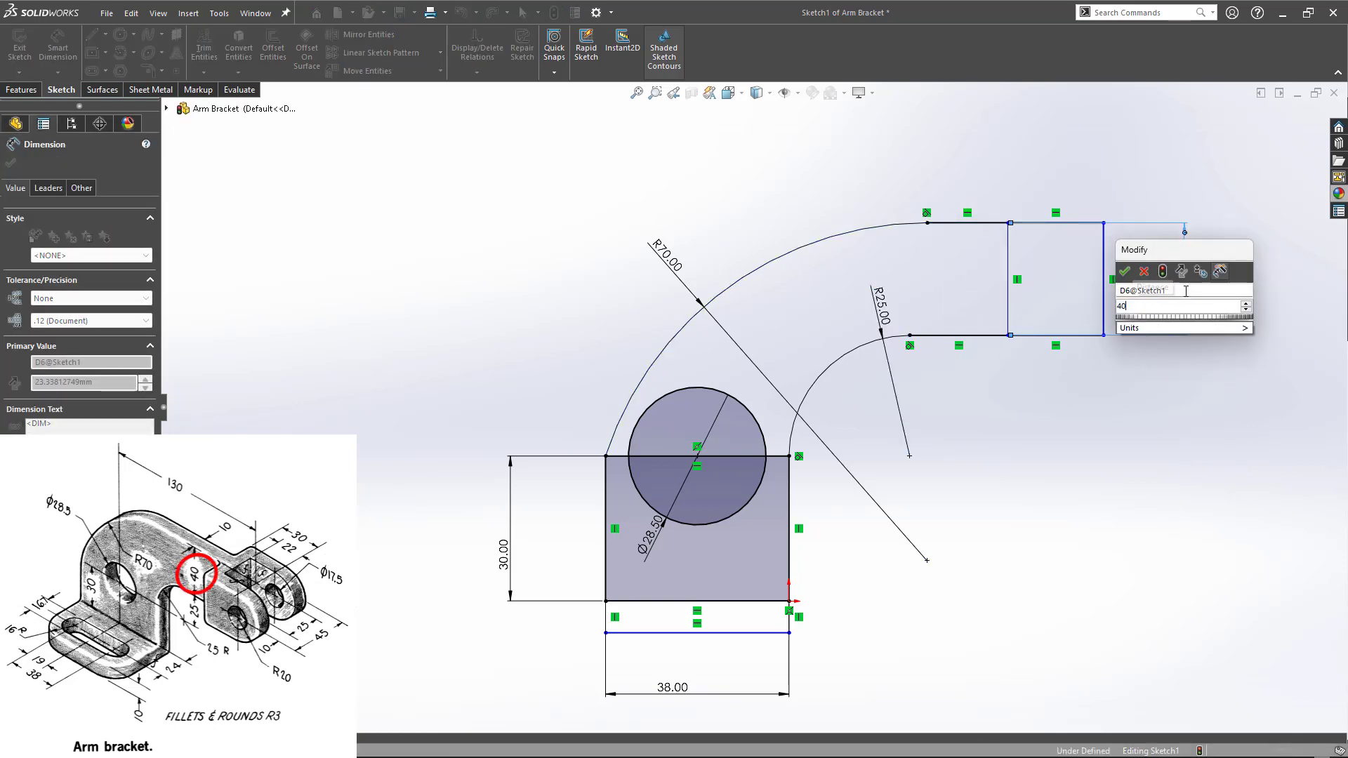
{"action": "key", "text": "Return"}
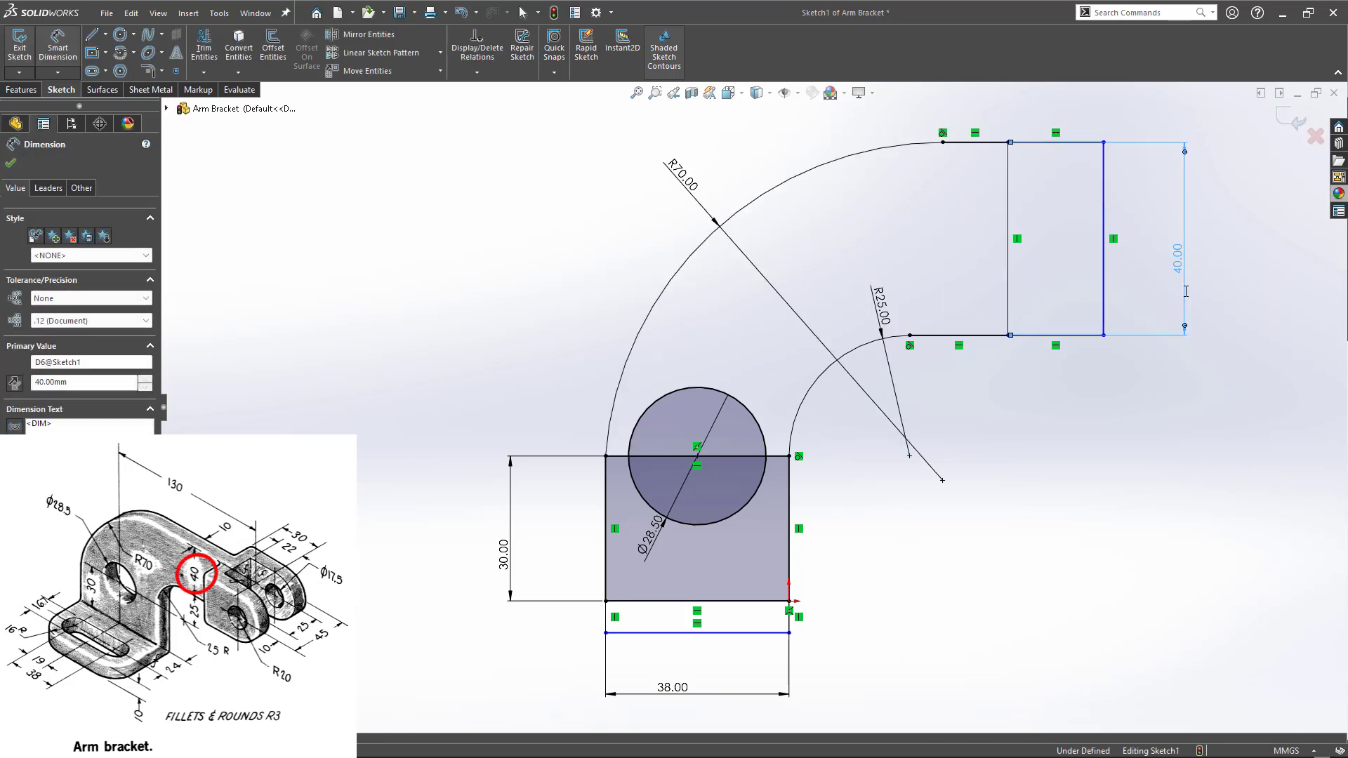
- Dimension the arm's upper end segment, from the dividing line to the end line, as 30+8.75 mm
{"action": "left_click", "coordinate": [1084, 144]}
{"action": "left_click", "coordinate": [1060, 116]}
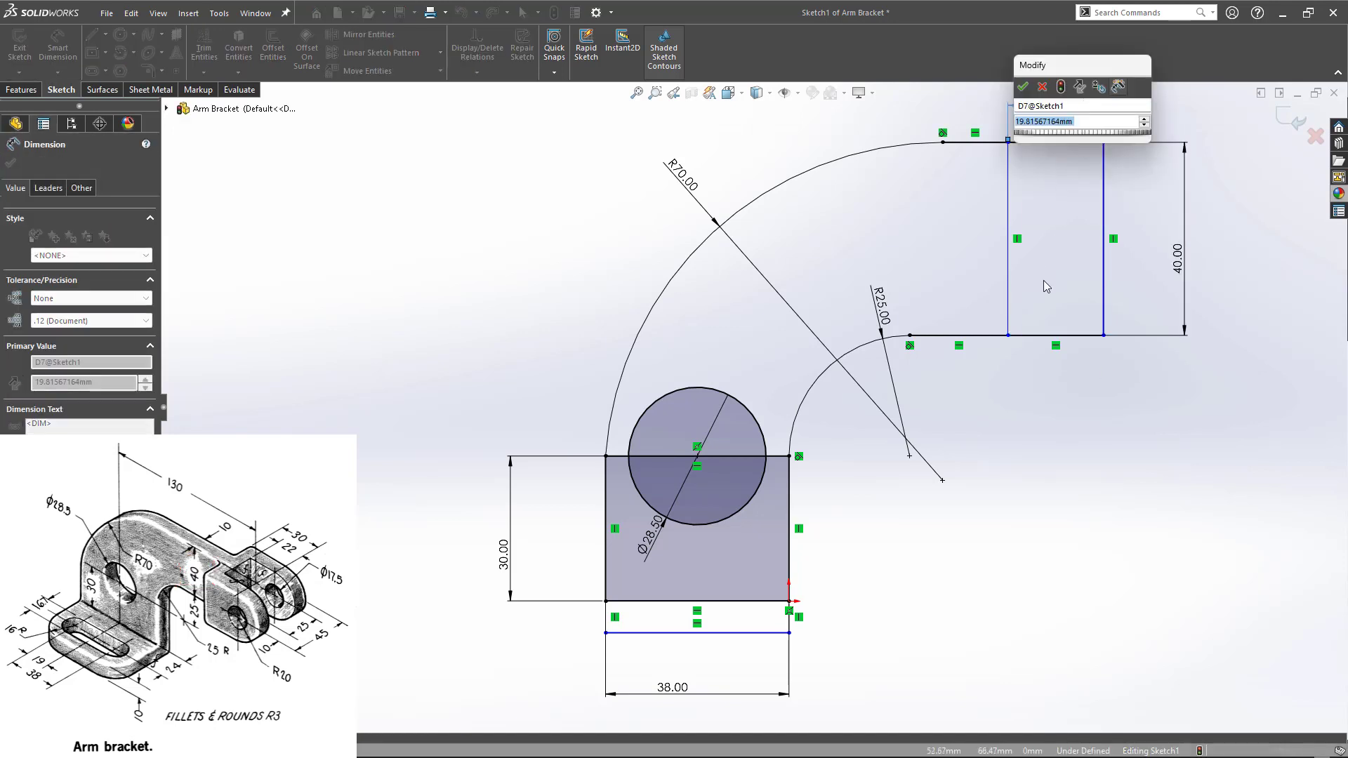
{"action": "type", "text": "30+8."}
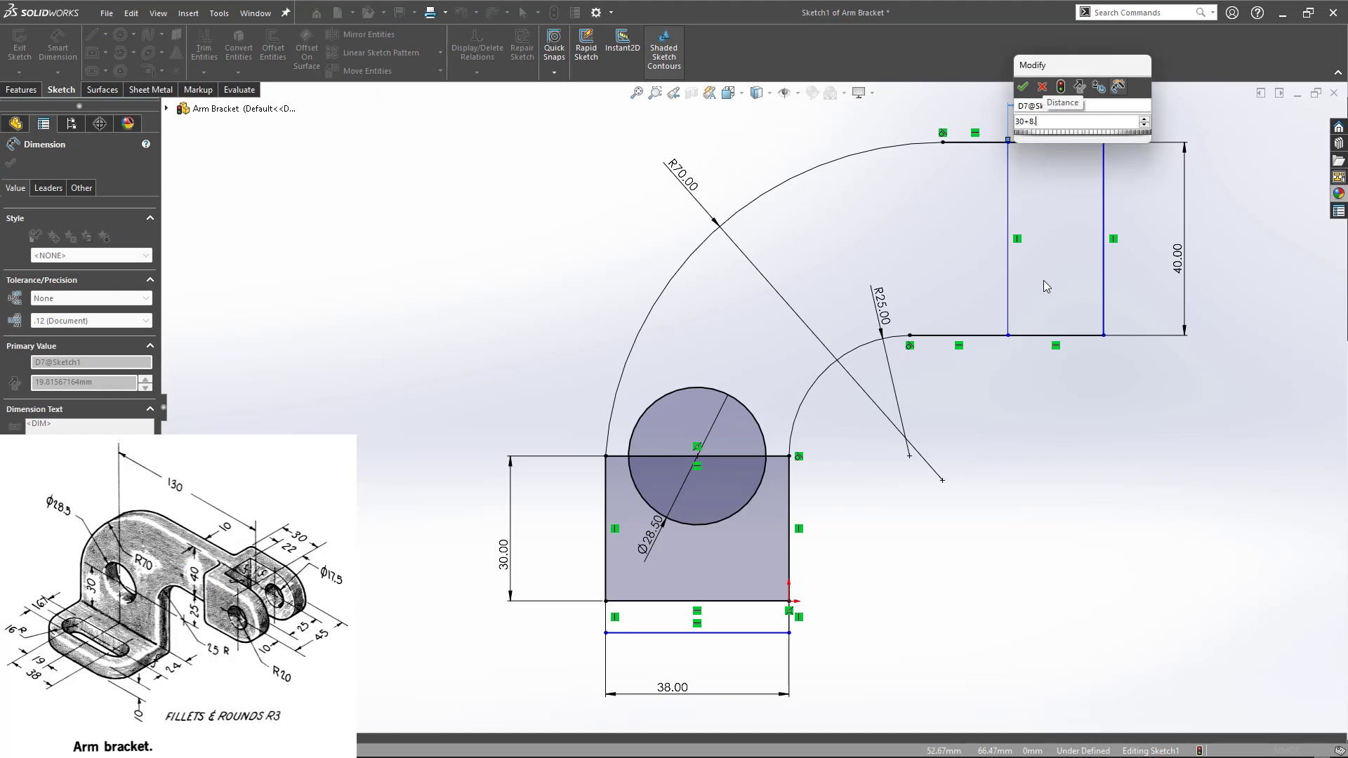
{"action": "type", "text": "75"}
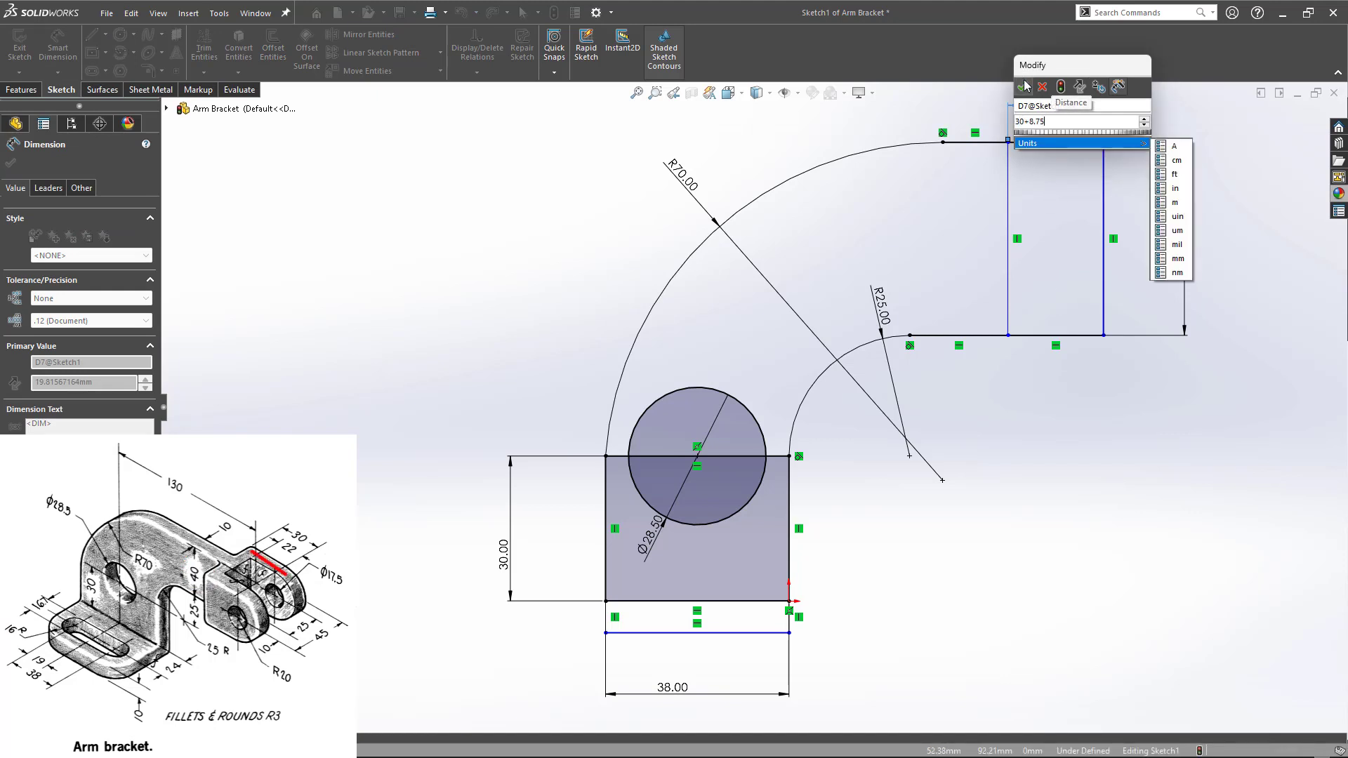
{"action": "left_click", "coordinate": [1022, 86]}
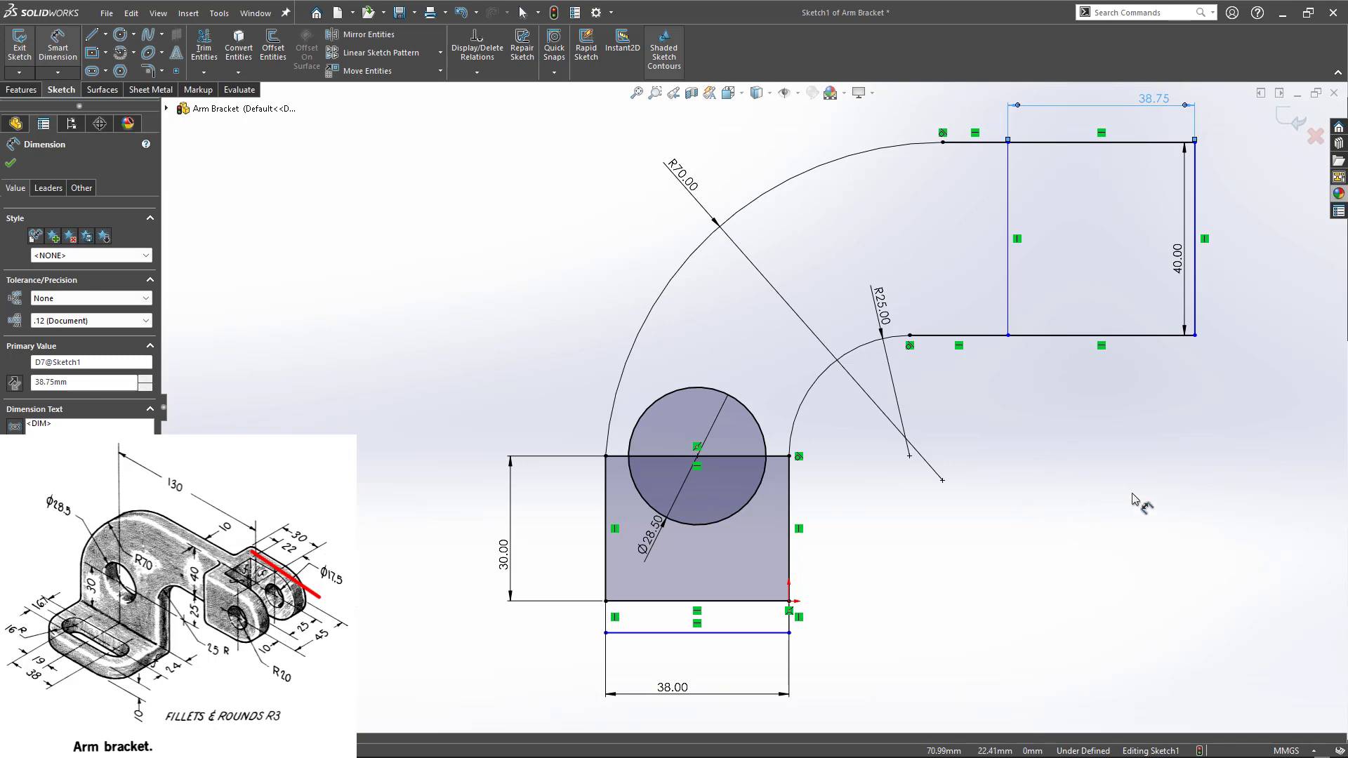
{"action": "key", "text": "Escape"}
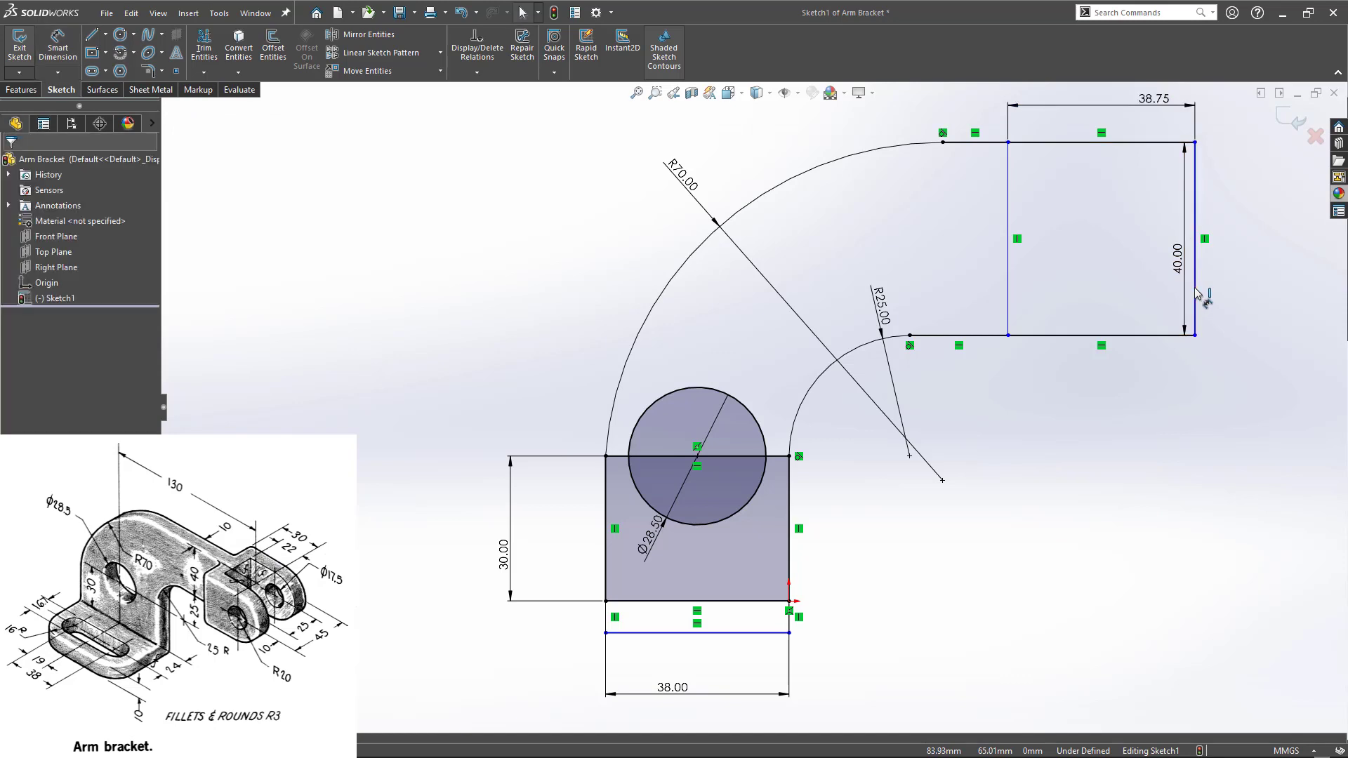
- Shift the arm's end section horizontally and back to test its remaining freedom of movement
{"action": "mouse_move", "coordinate": [1196, 295]}
{"action": "left_mouse_down"}
{"action": "mouse_move", "coordinate": [1247, 300]}
{"action": "mouse_move", "coordinate": [1205, 308]}
{"action": "left_mouse_up"}
{"action": "left_click", "coordinate": [1137, 505]}
{"action": "mouse_move", "coordinate": [1018, 309]}
{"action": "left_mouse_down"}
{"action": "mouse_move", "coordinate": [950, 309]}
{"action": "mouse_move", "coordinate": [1008, 309]}
{"action": "left_mouse_up"}
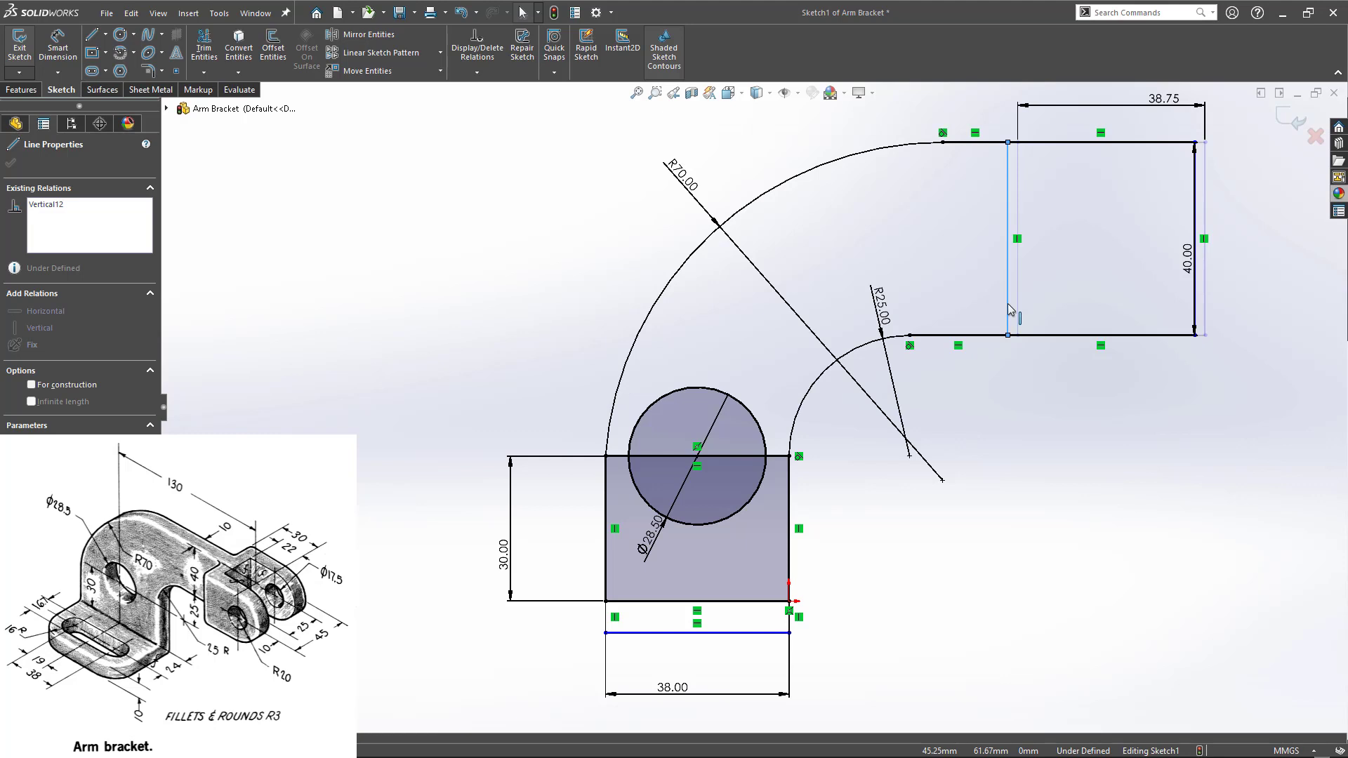
{"action": "left_click_drag", "start_coordinate": [1007, 305], "coordinate": [1007, 304]}
- Dimension the horizontal distance from the circle's centre to the arm's vertical end line as 130 mm
{"action": "left_click", "coordinate": [702, 453]}
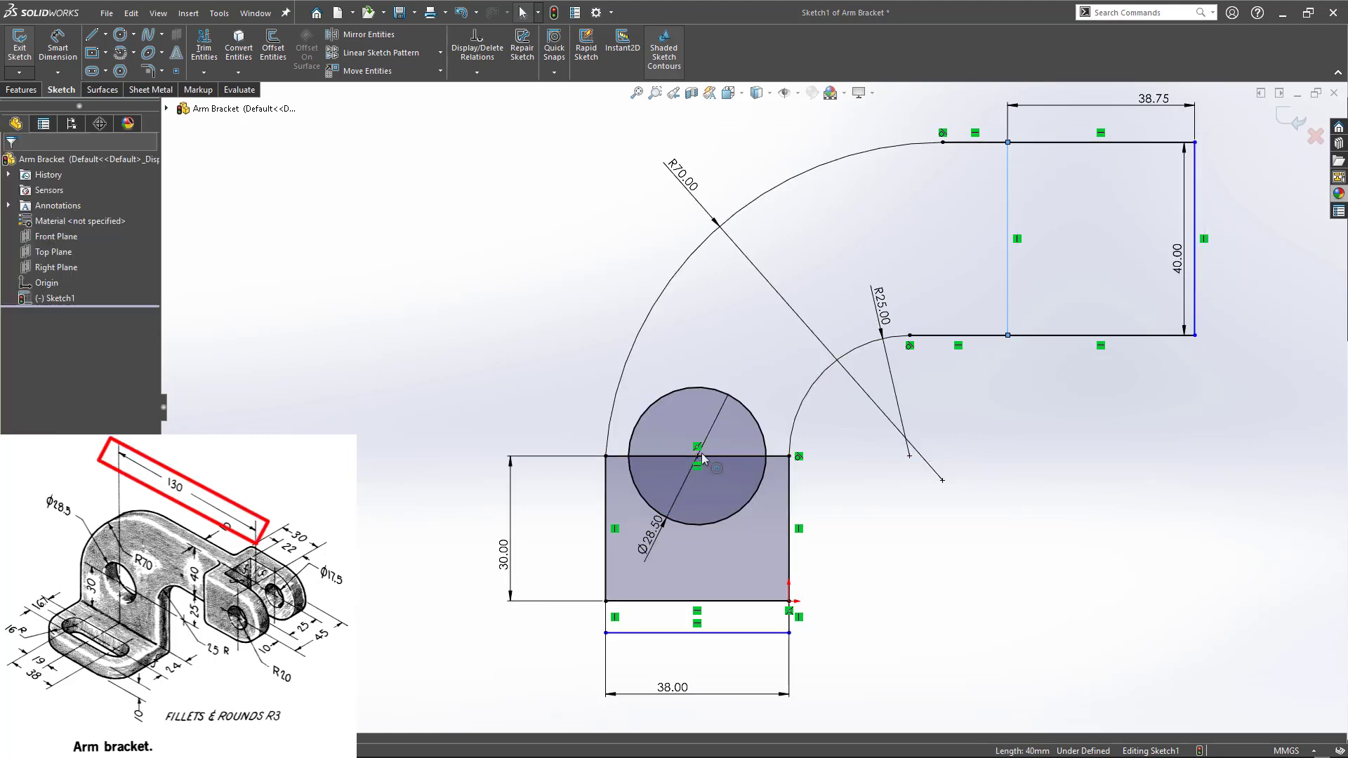
{"action": "left_click", "coordinate": [699, 455]}
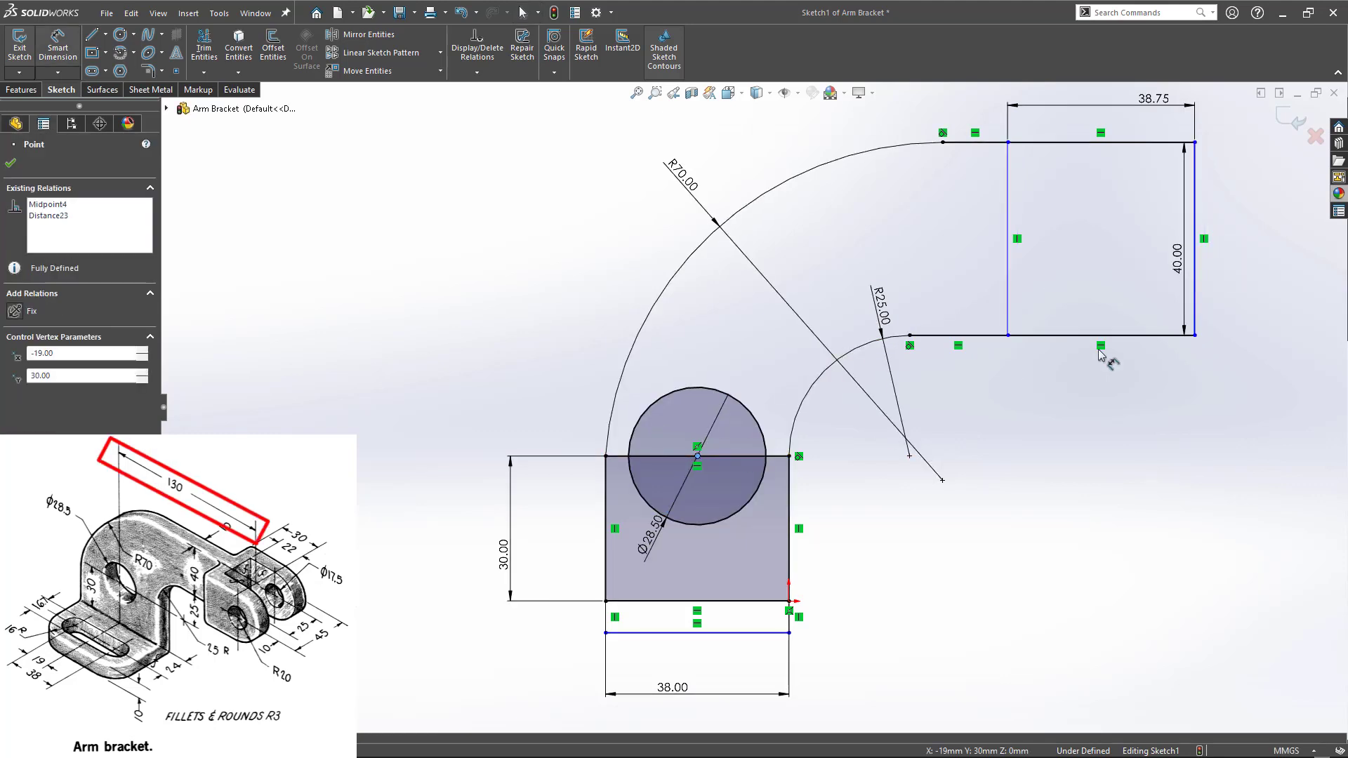
{"action": "left_click", "coordinate": [1199, 303]}
{"action": "key", "text": "z"}
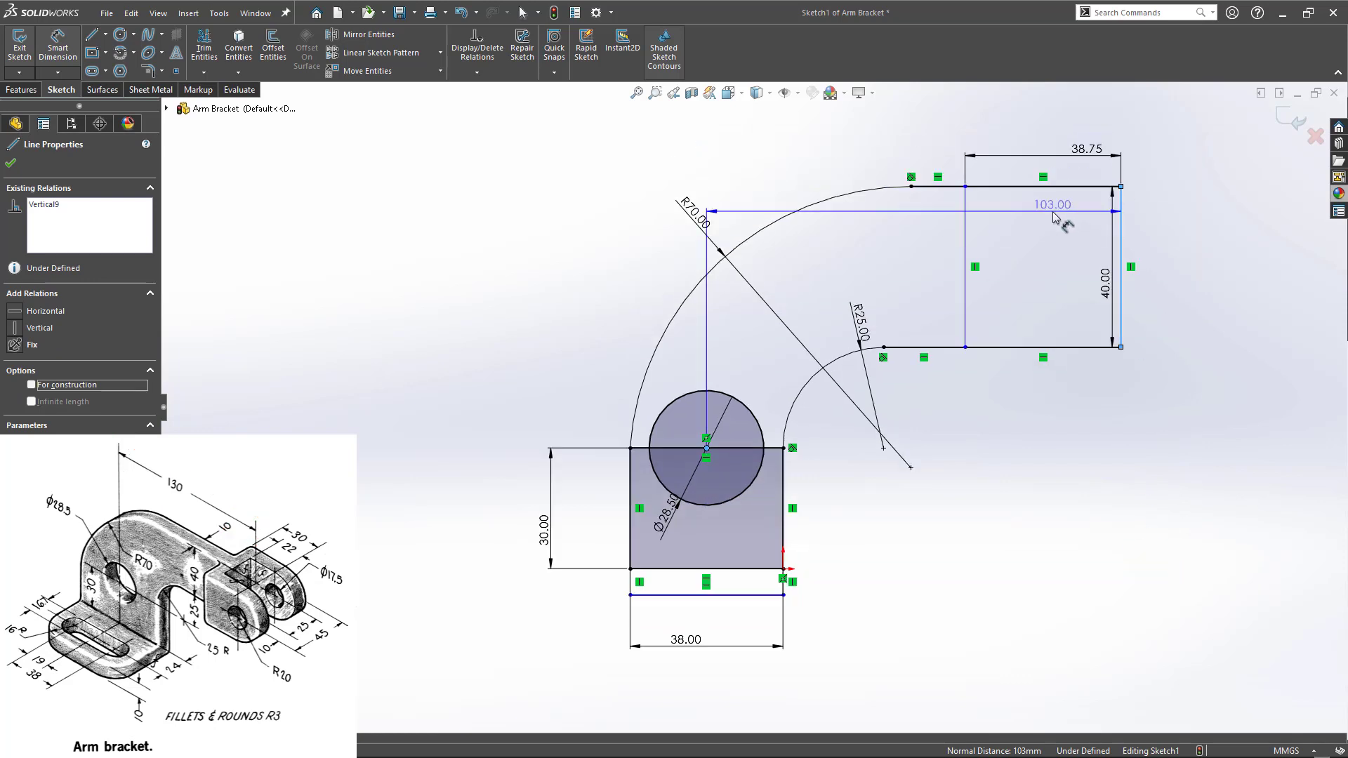
{"action": "scroll", "coordinate": [1053, 216], "scroll_direction": "up", "scroll_amount": 1}
{"action": "left_click", "coordinate": [995, 143]}
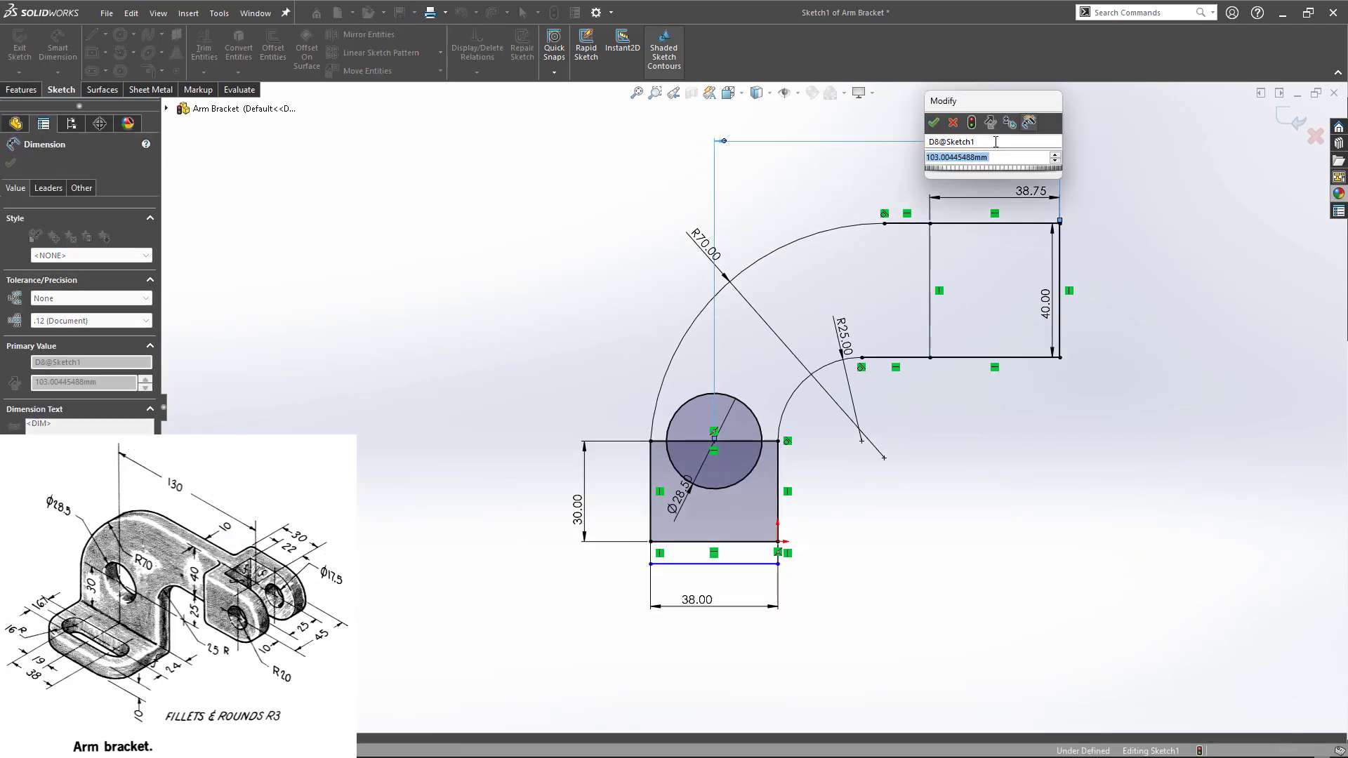
{"action": "type", "text": "130"}
{"action": "key", "text": "Return"}
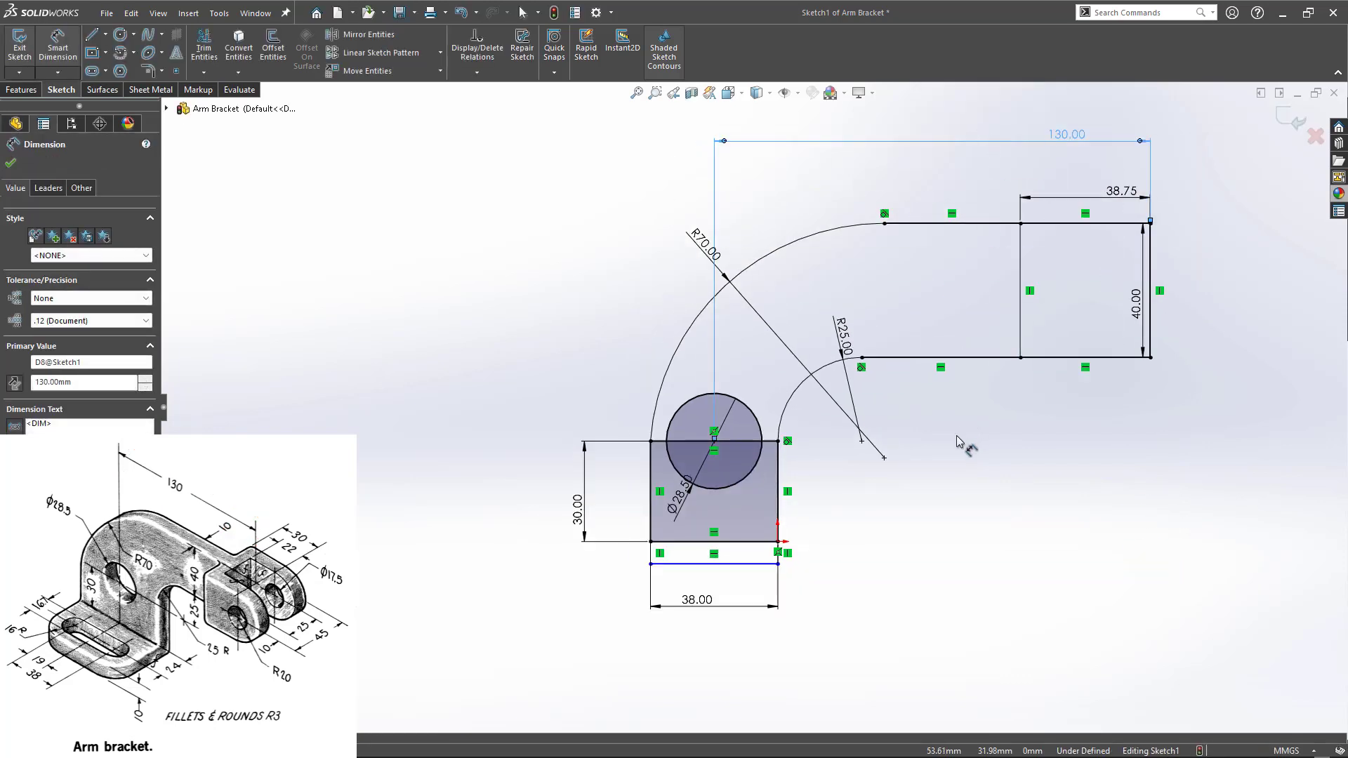
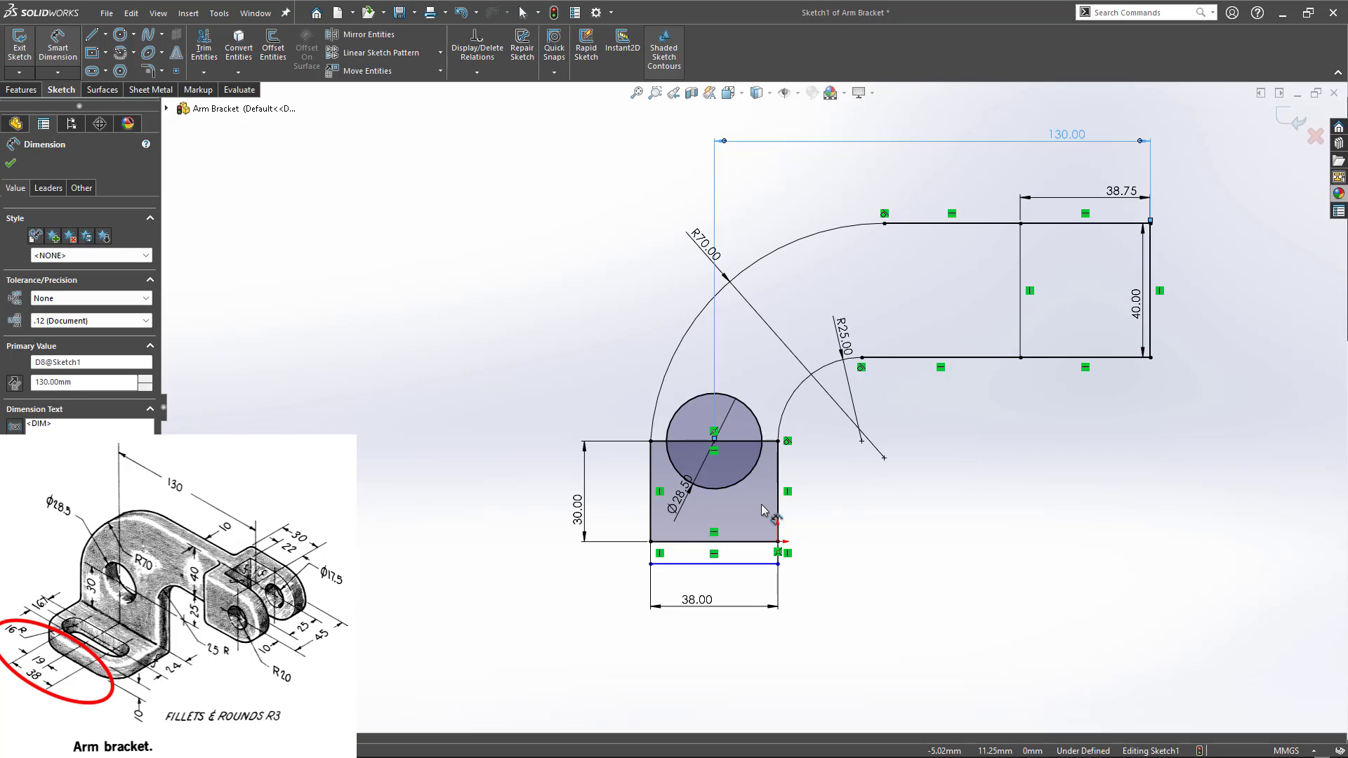
- Change the width dimension of the base rectangles to 70 mm
{"action": "double_click", "coordinate": [706, 608]}
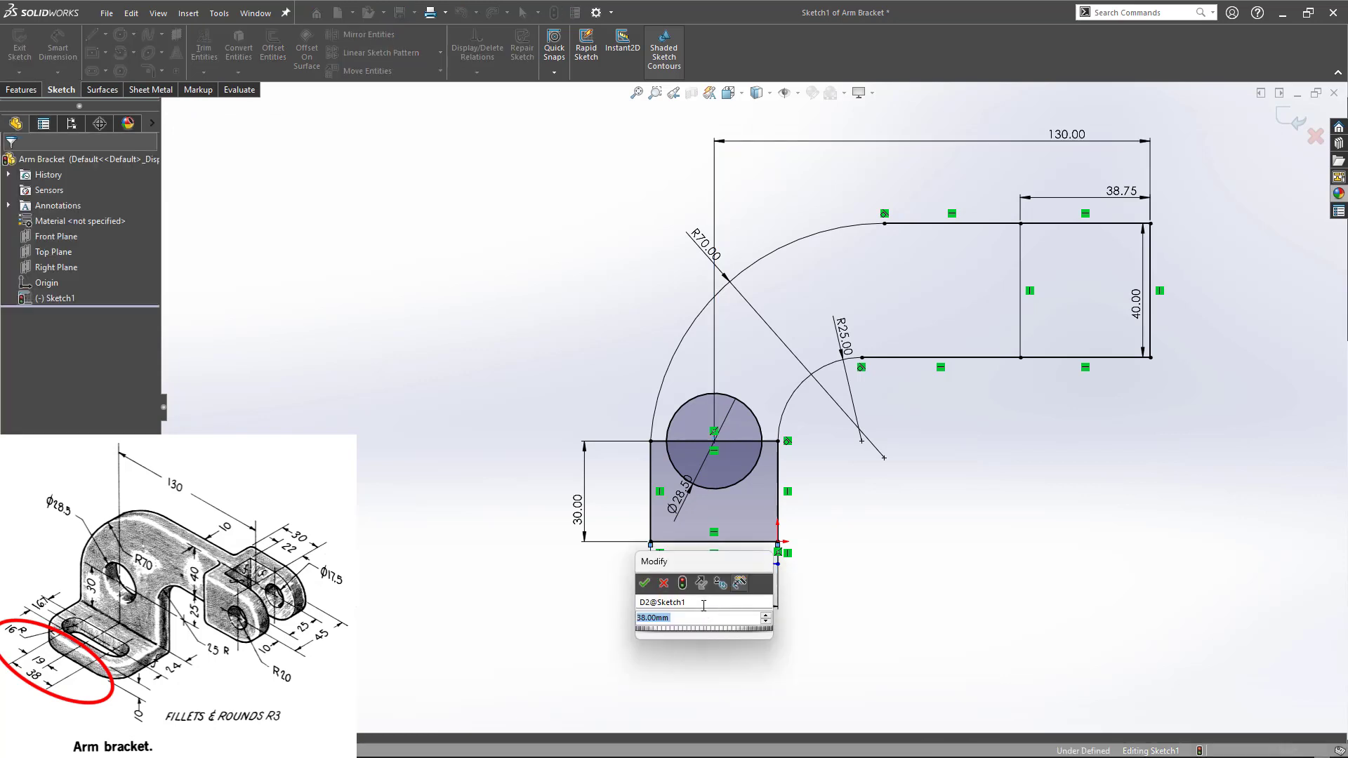
{"action": "type", "text": "70"}
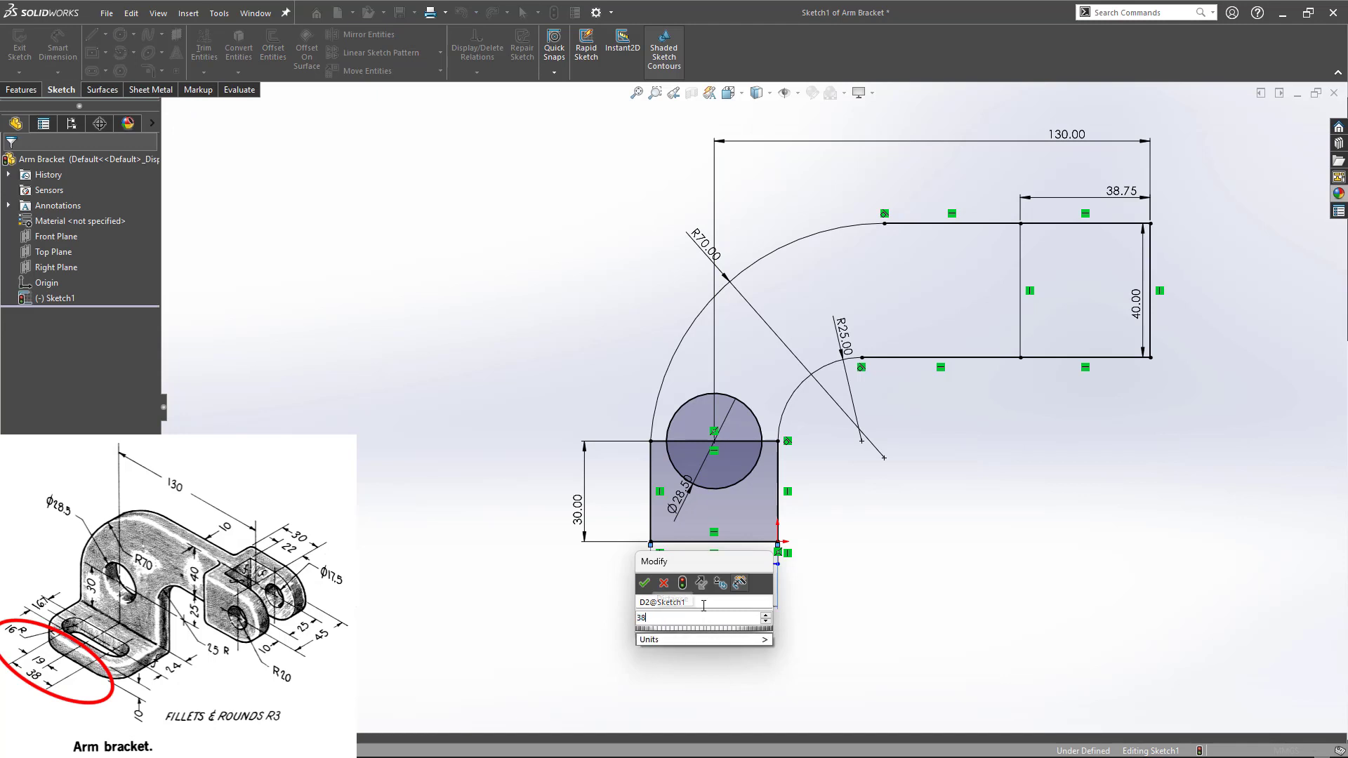
{"action": "key", "text": "Return"}
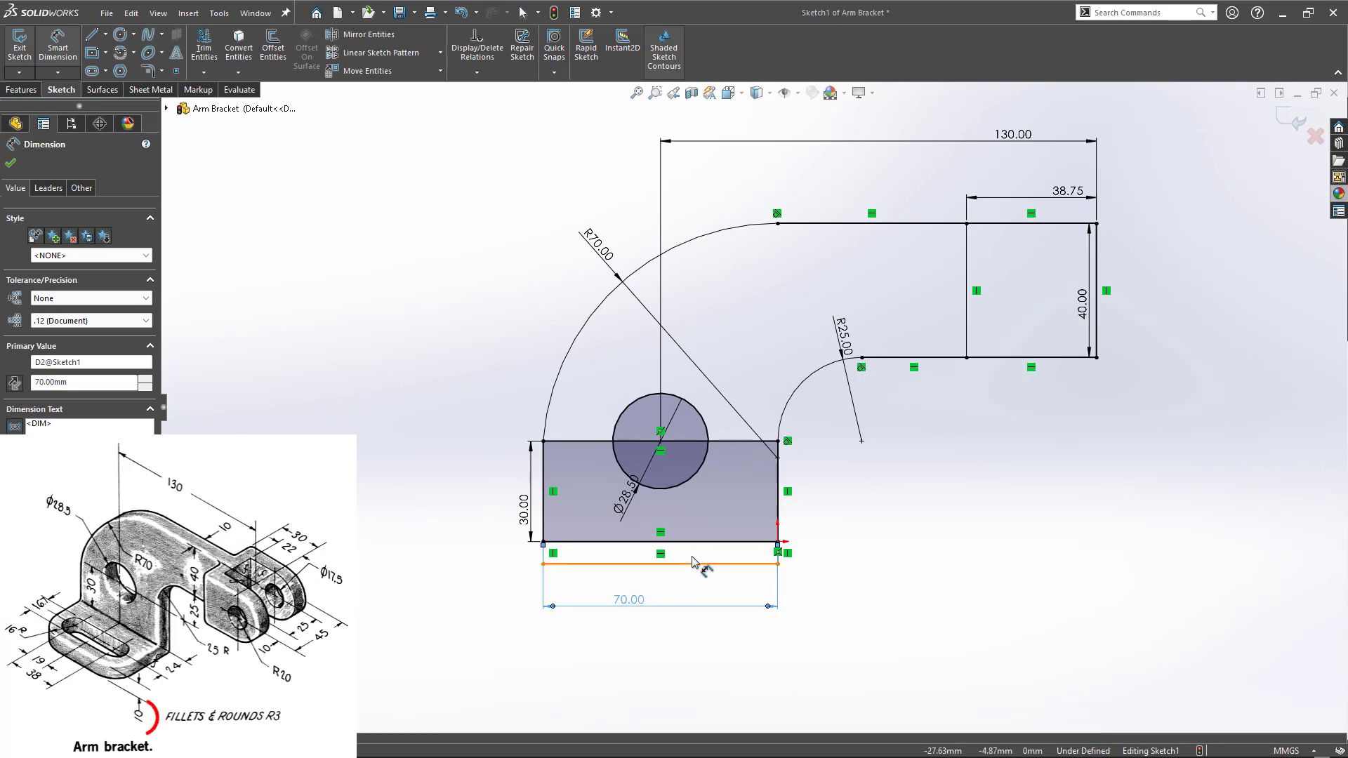
- Dimension the distance between the bottom strip's upper and lower lines as 10 mm
{"action": "left_click", "coordinate": [734, 543]}
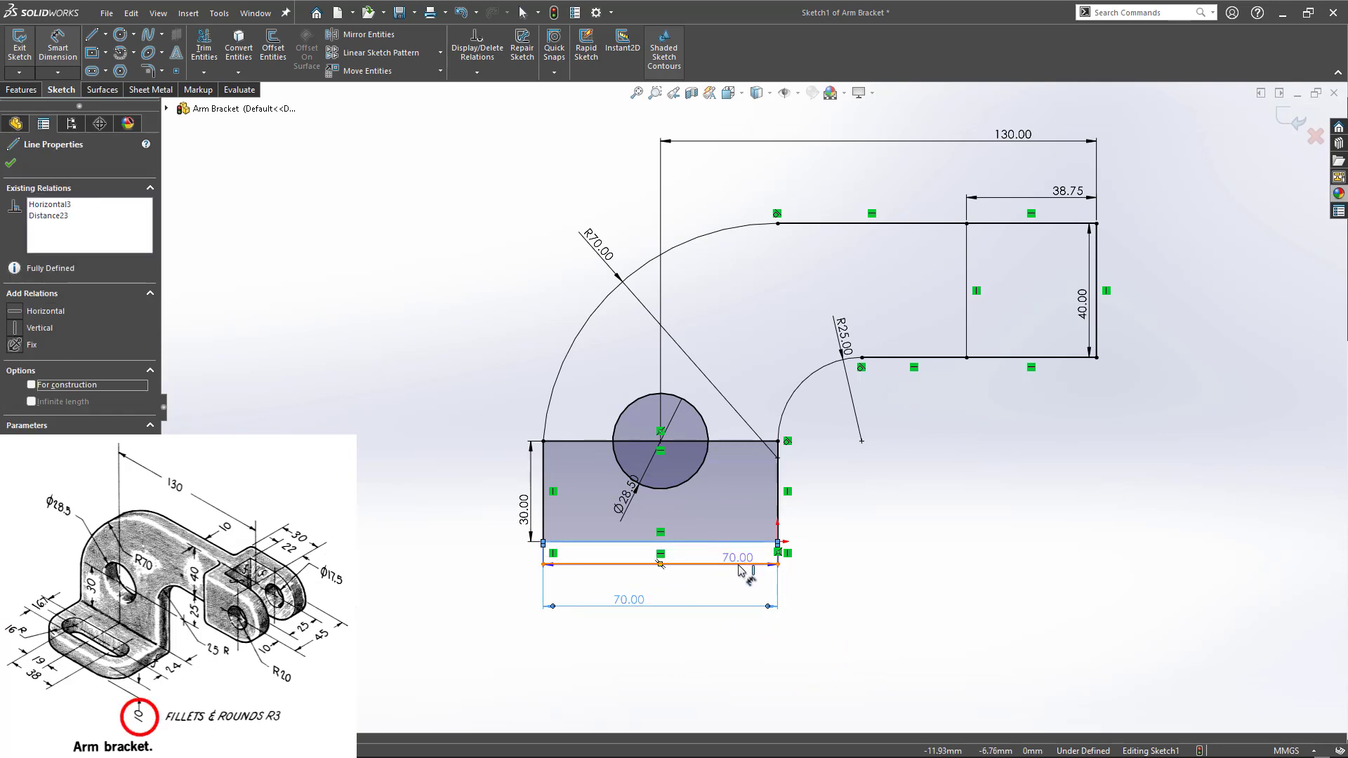
{"action": "left_click", "coordinate": [744, 563]}
{"action": "left_click", "coordinate": [882, 558]}
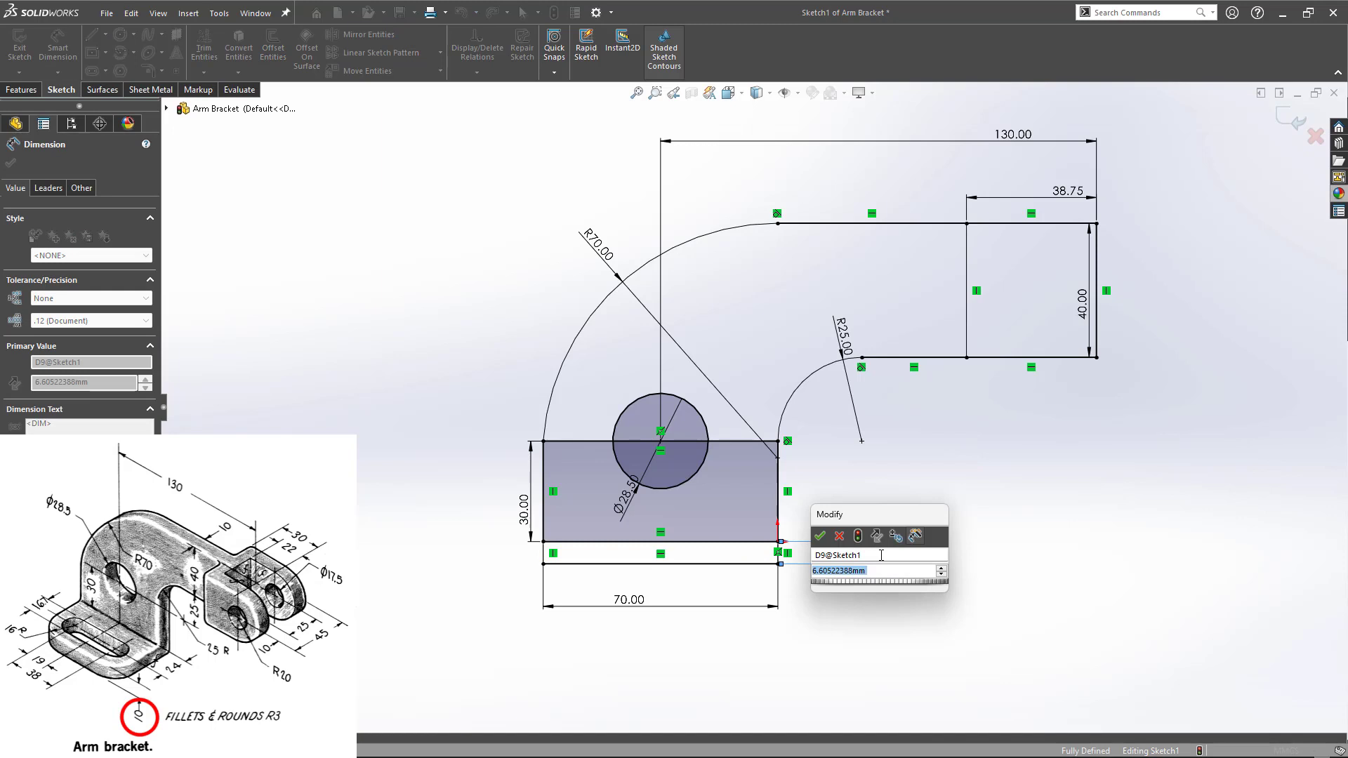
{"action": "type", "text": "10"}
{"action": "key", "text": "Return"}
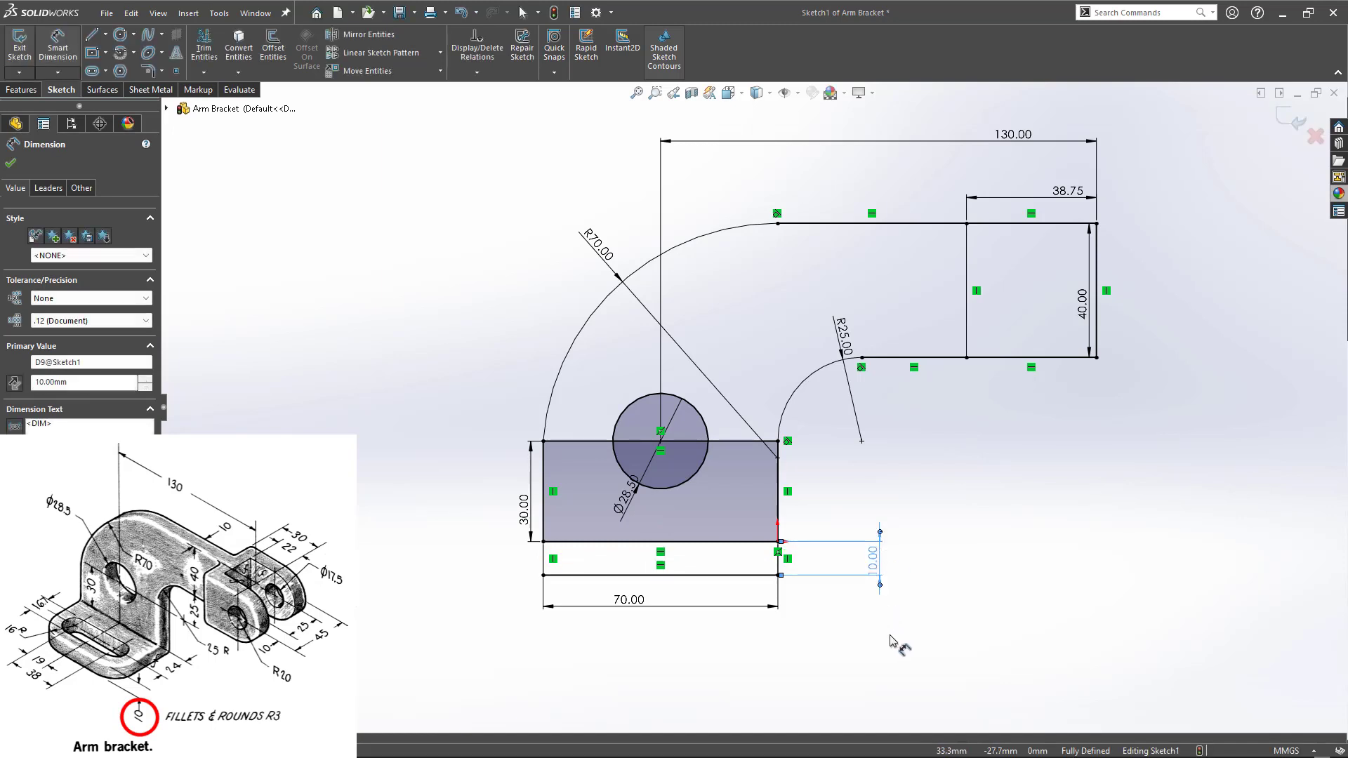
{"action": "key", "text": "Escape"}
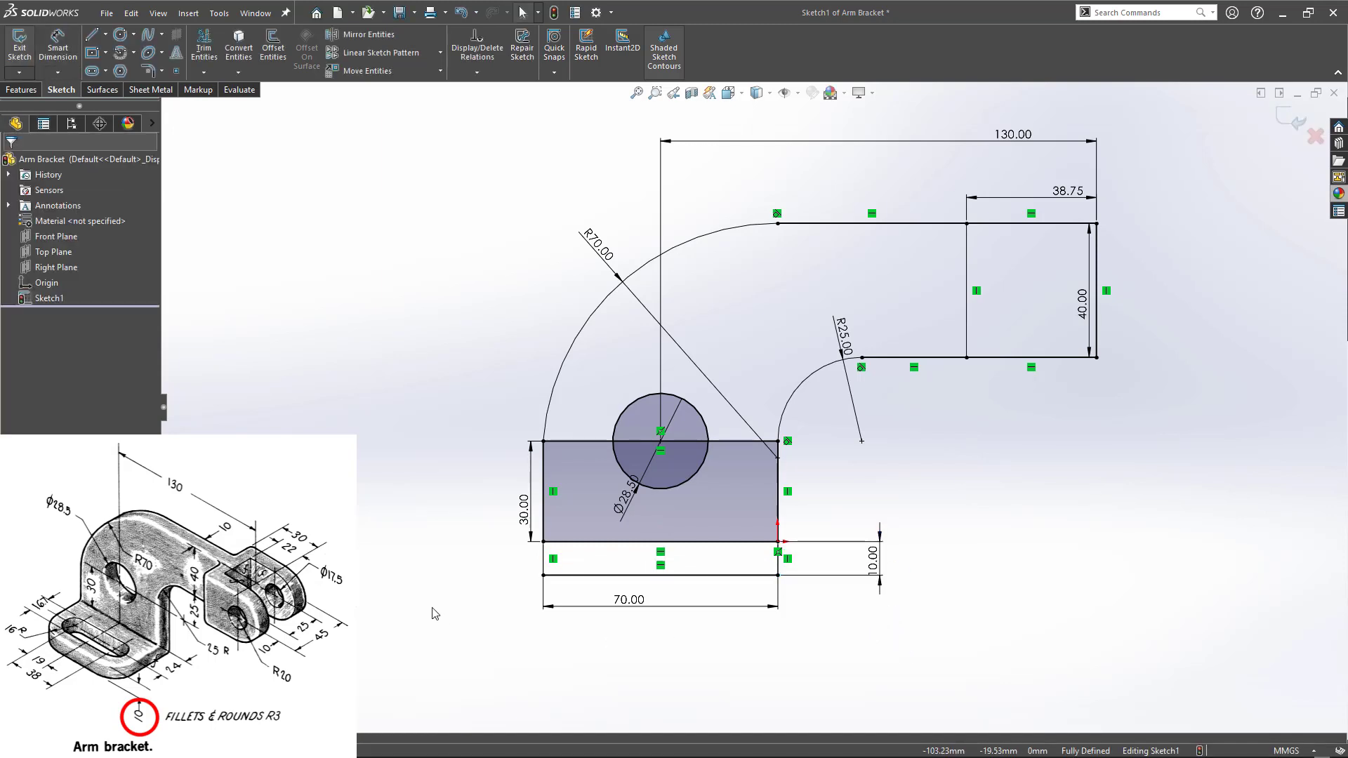
- Convert the horizontal line through the circle's centre to construction geometry and exit the sketch
{"action": "left_click", "coordinate": [582, 441]}
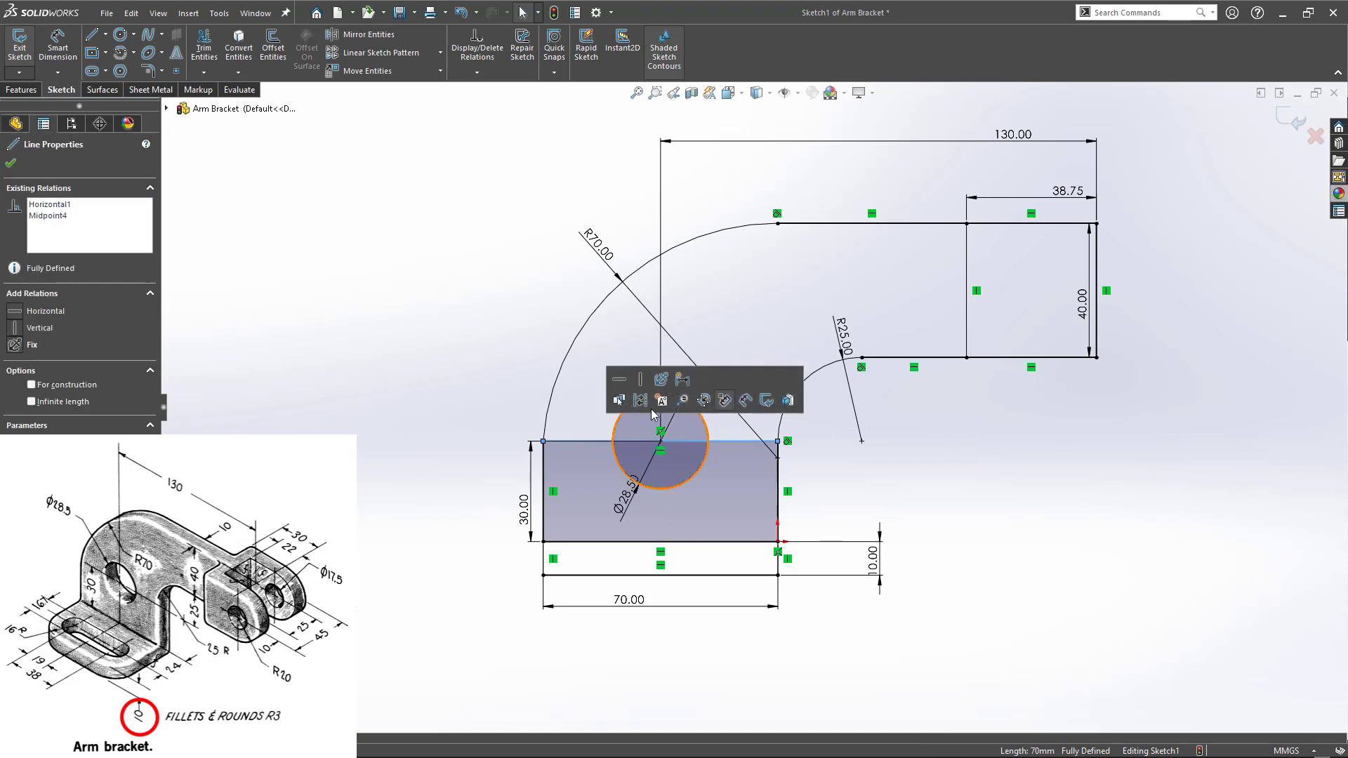
{"action": "left_click", "coordinate": [650, 403]}
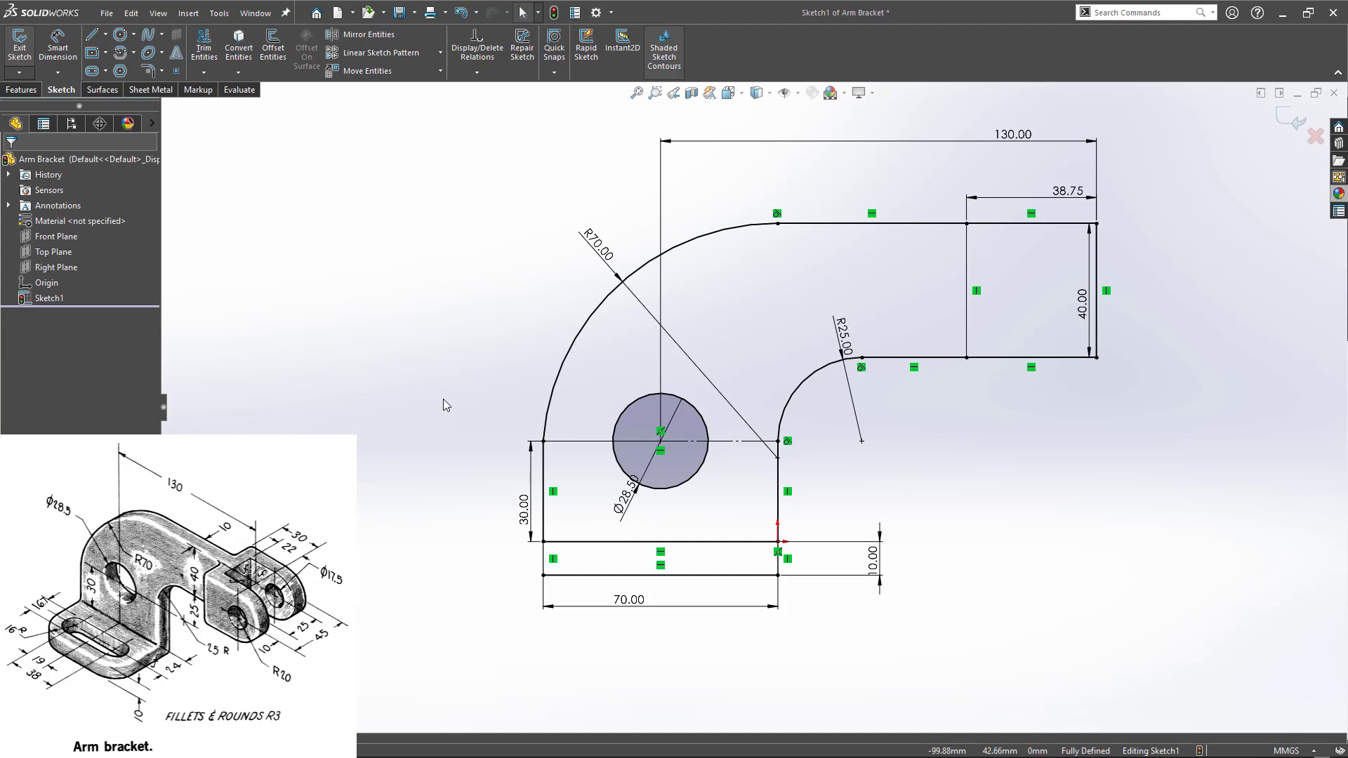
{"action": "double_click", "coordinate": [444, 398]}
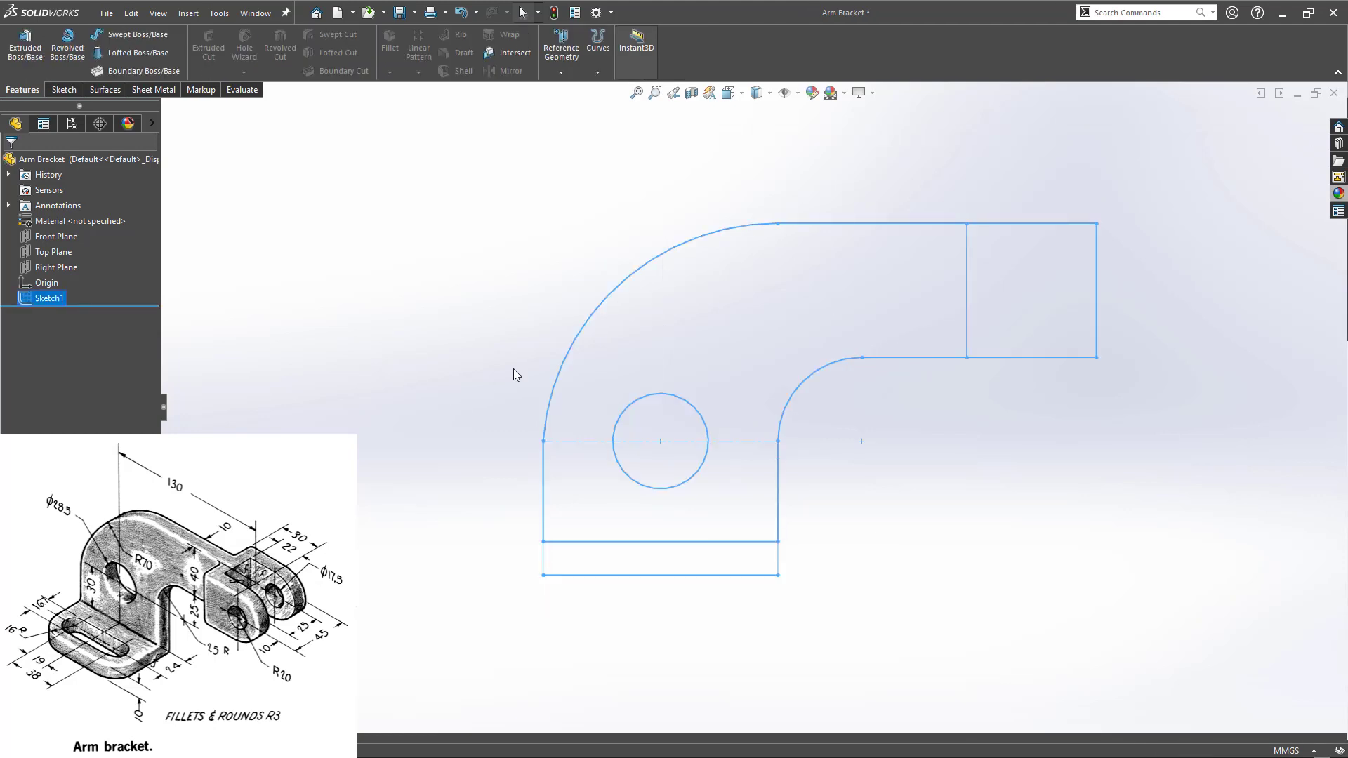
- Extrude the sketch's bottom strip as the base plate with a blind depth of 10+24+16 mm
{"action": "scroll", "coordinate": [514, 368], "scroll_direction": "up", "scroll_amount": 1}
{"action": "mouse_move", "coordinate": [514, 369]}
{"action": "middle_mouse_down"}
{"action": "mouse_move", "coordinate": [422, 425]}
{"action": "mouse_move", "coordinate": [436, 434]}
{"action": "middle_mouse_up"}
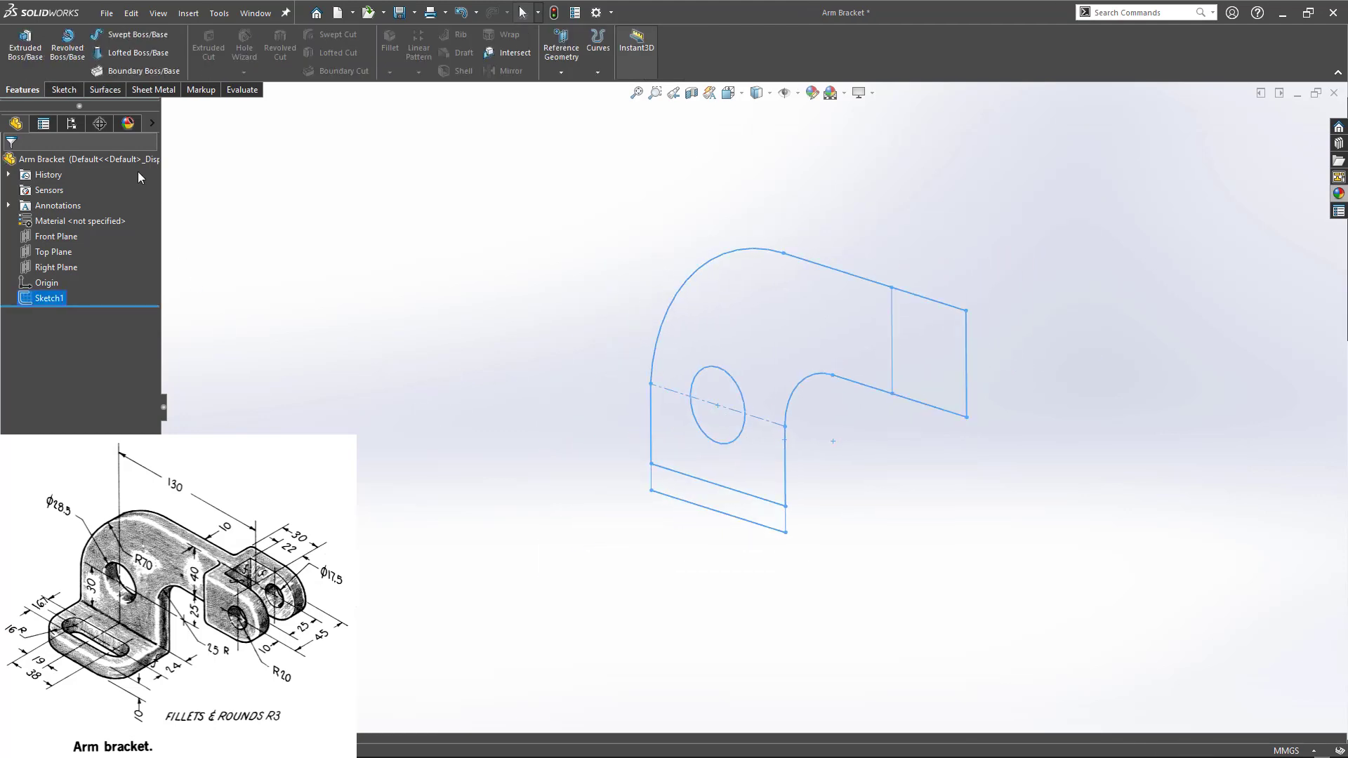
{"action": "left_click", "coordinate": [25, 44]}
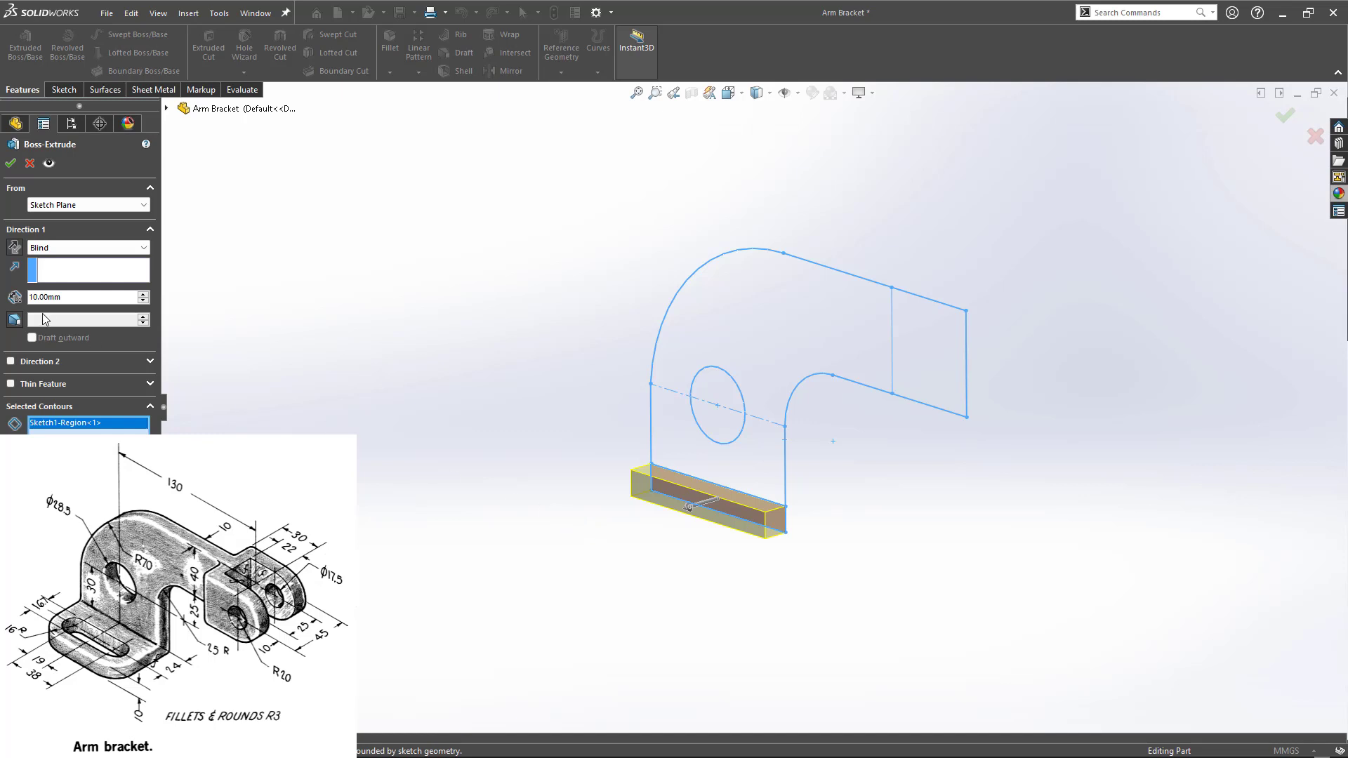
{"action": "left_click_drag", "start_coordinate": [83, 298], "coordinate": [8, 300]}
{"action": "type", "text": "10+24+16"}
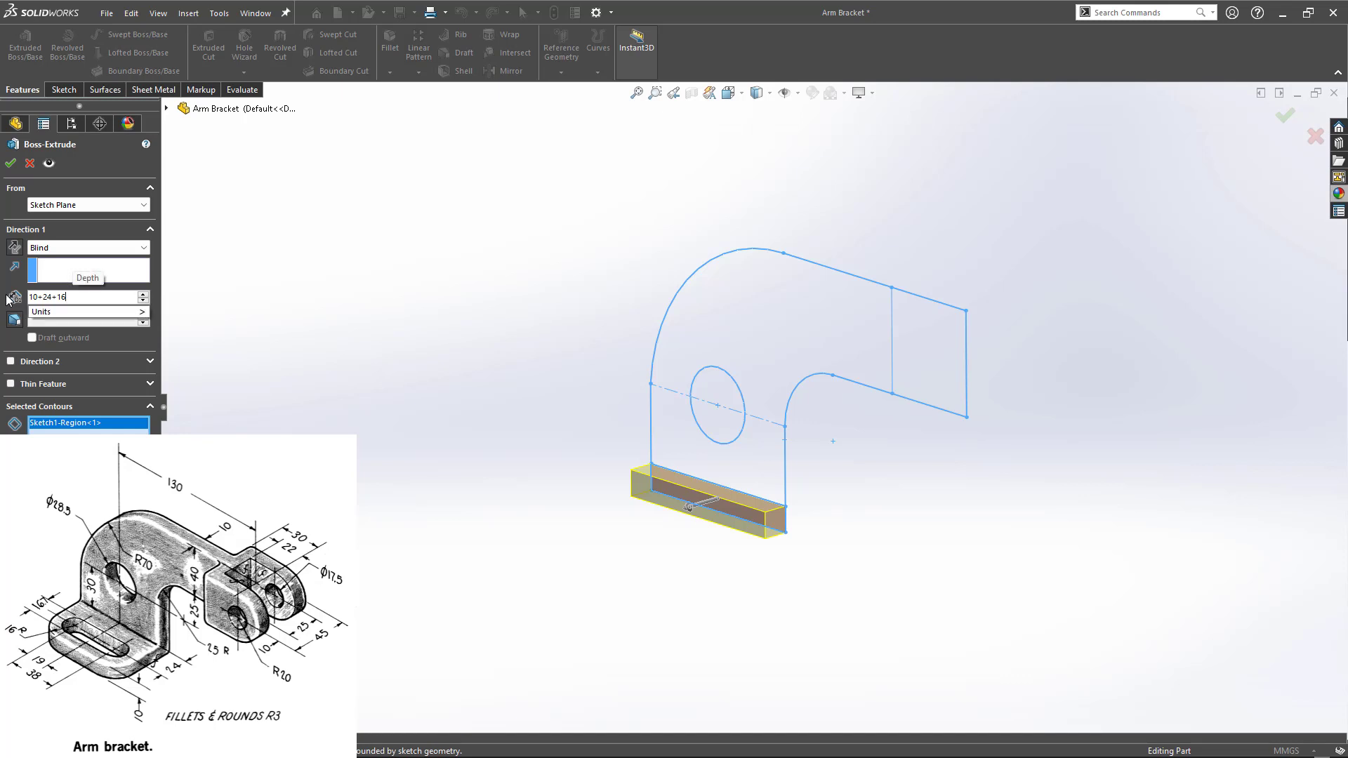
{"action": "key", "text": "Return"}
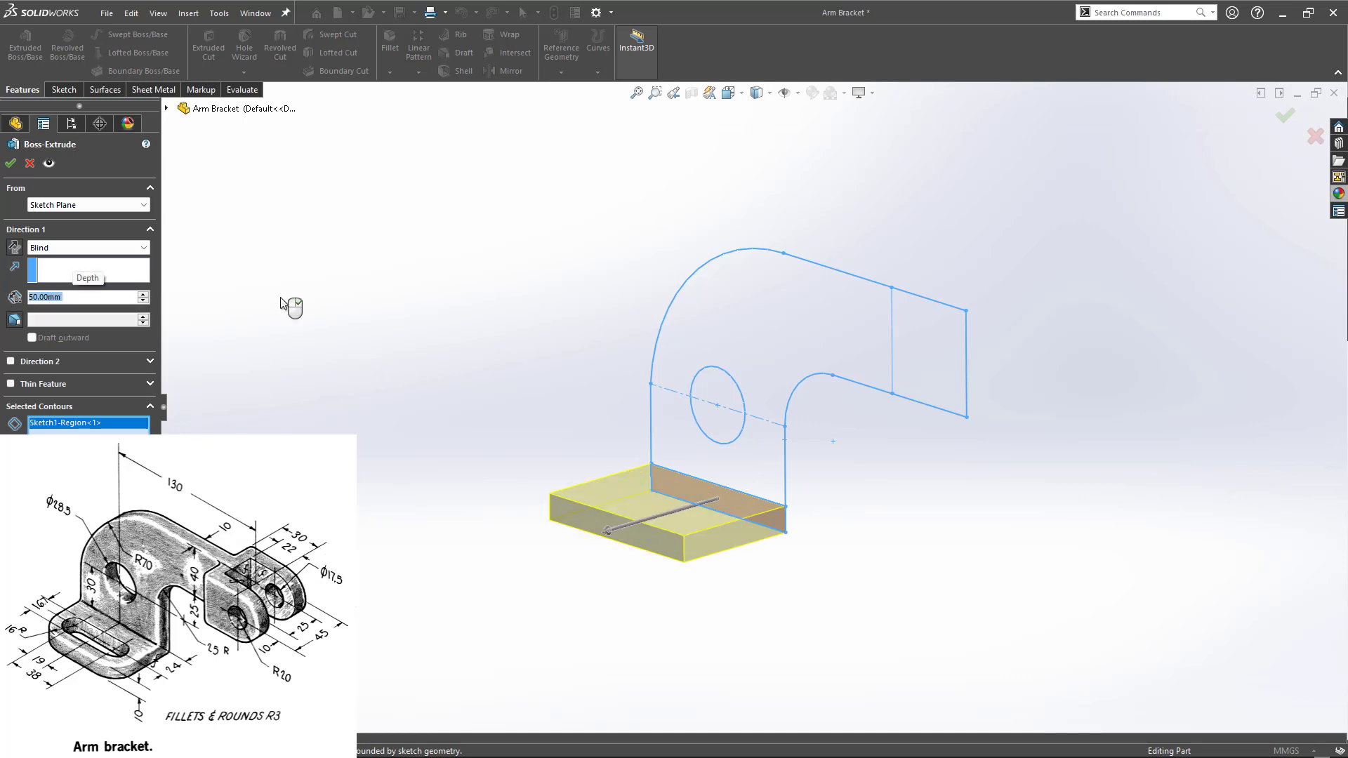
{"action": "left_click", "coordinate": [11, 163]}
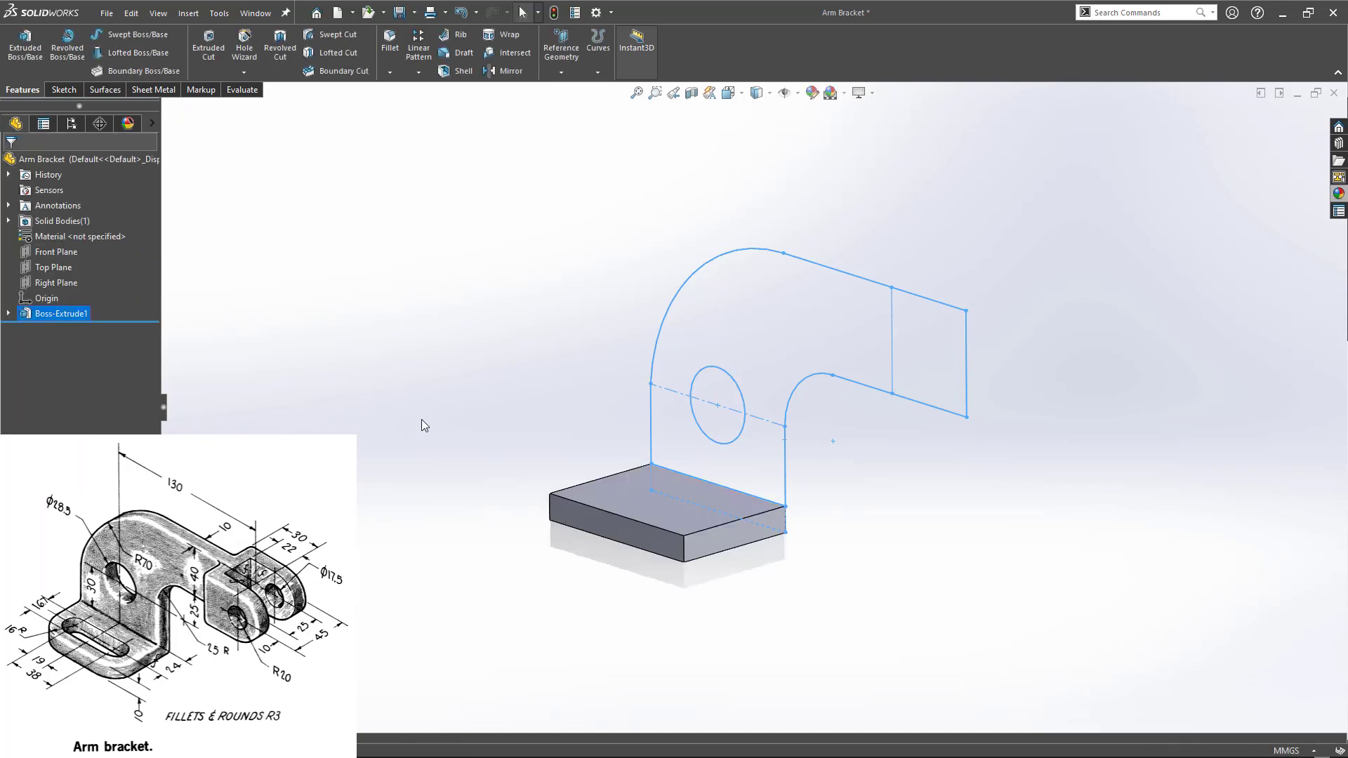
- Reuse the profile sketch to extrude the upright and curved arm regions 10 mm, leaving out the circle and end section
{"action": "mouse_move", "coordinate": [421, 419]}
{"action": "middle_mouse_down"}
{"action": "mouse_move", "coordinate": [419, 505]}
{"action": "mouse_move", "coordinate": [425, 416]}
{"action": "middle_mouse_up"}
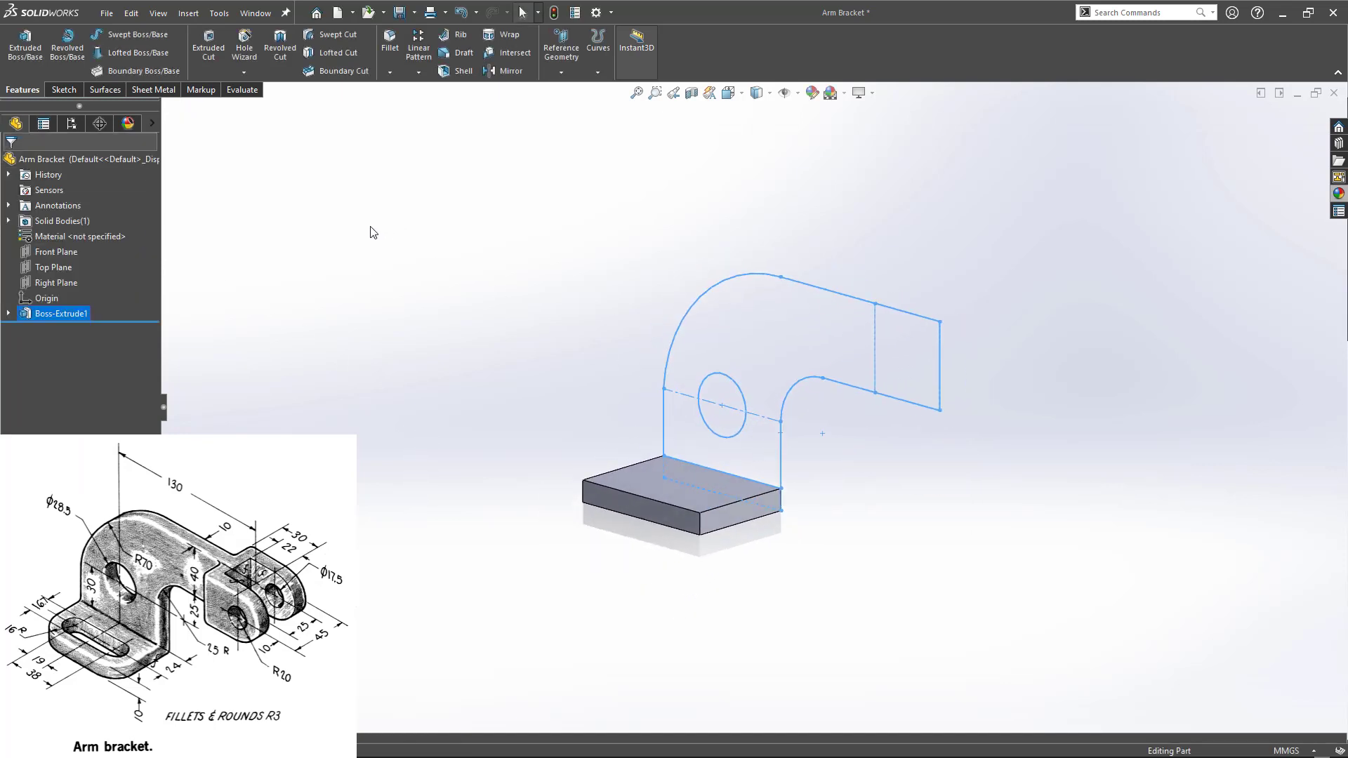
{"action": "left_click", "coordinate": [8, 313]}
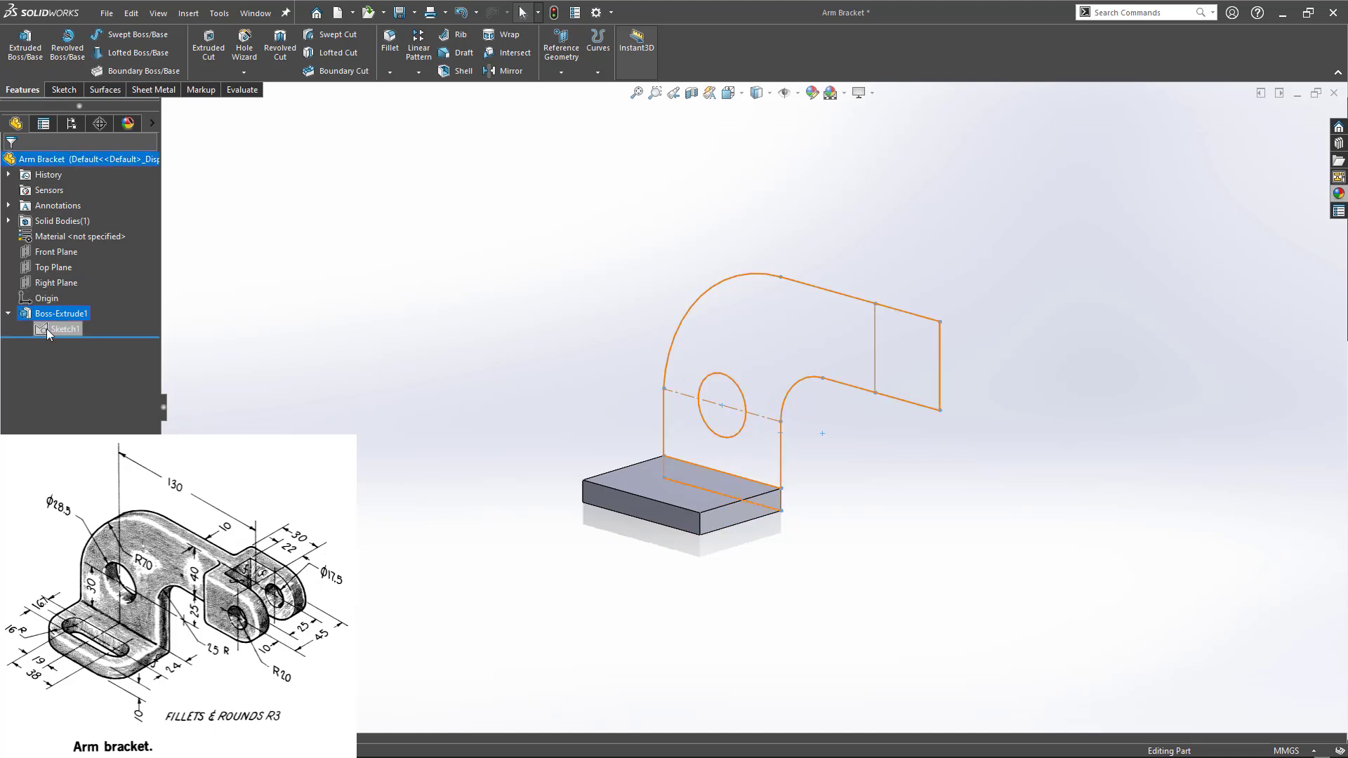
{"action": "left_click", "coordinate": [49, 329]}
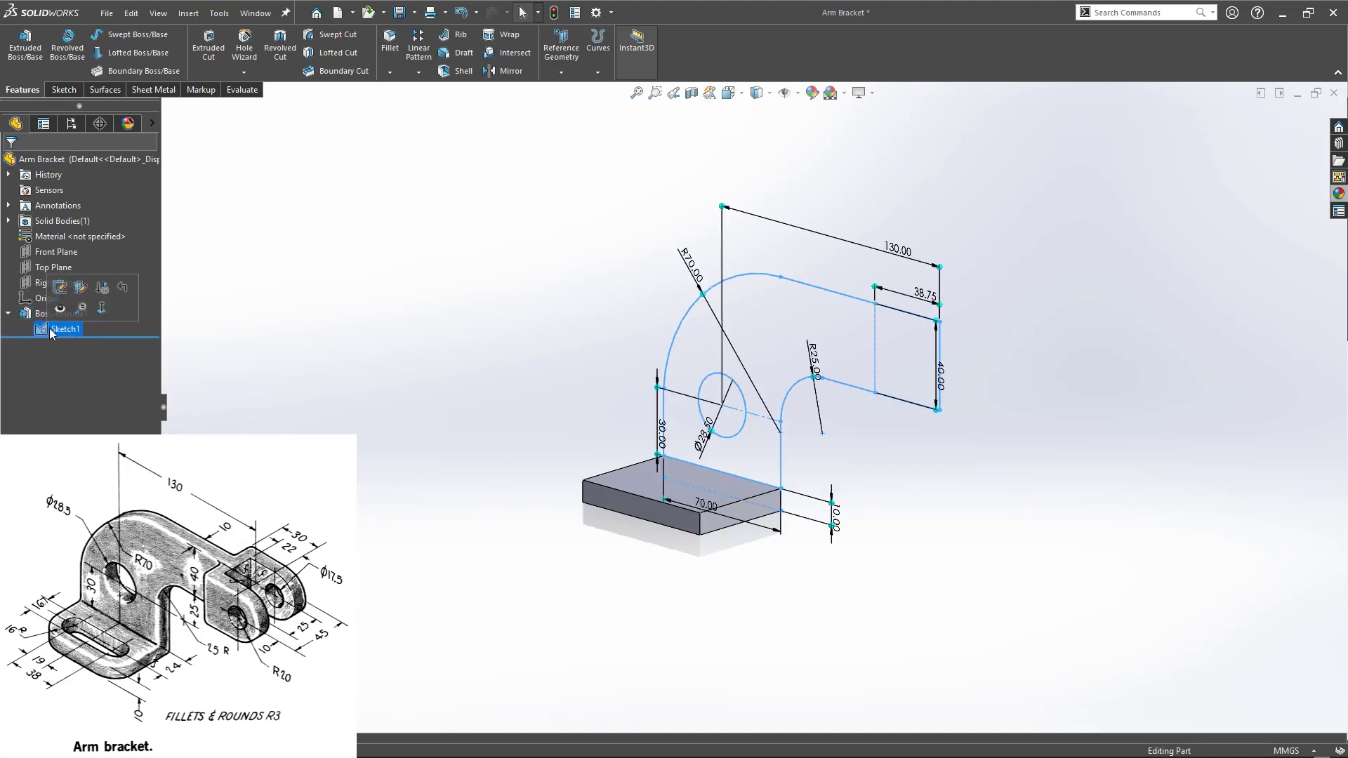
{"action": "left_click", "coordinate": [26, 43]}
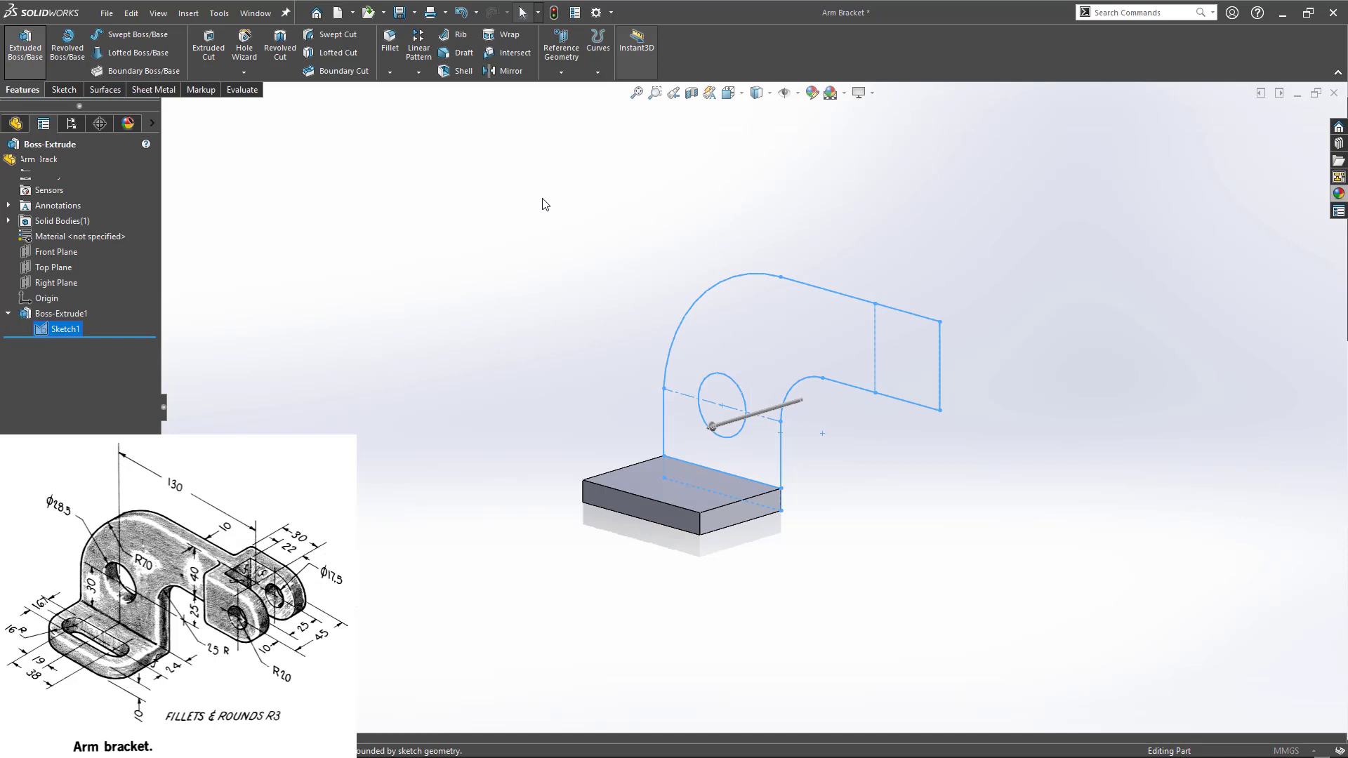
{"action": "left_click", "coordinate": [756, 314]}
{"action": "left_click", "coordinate": [739, 458]}
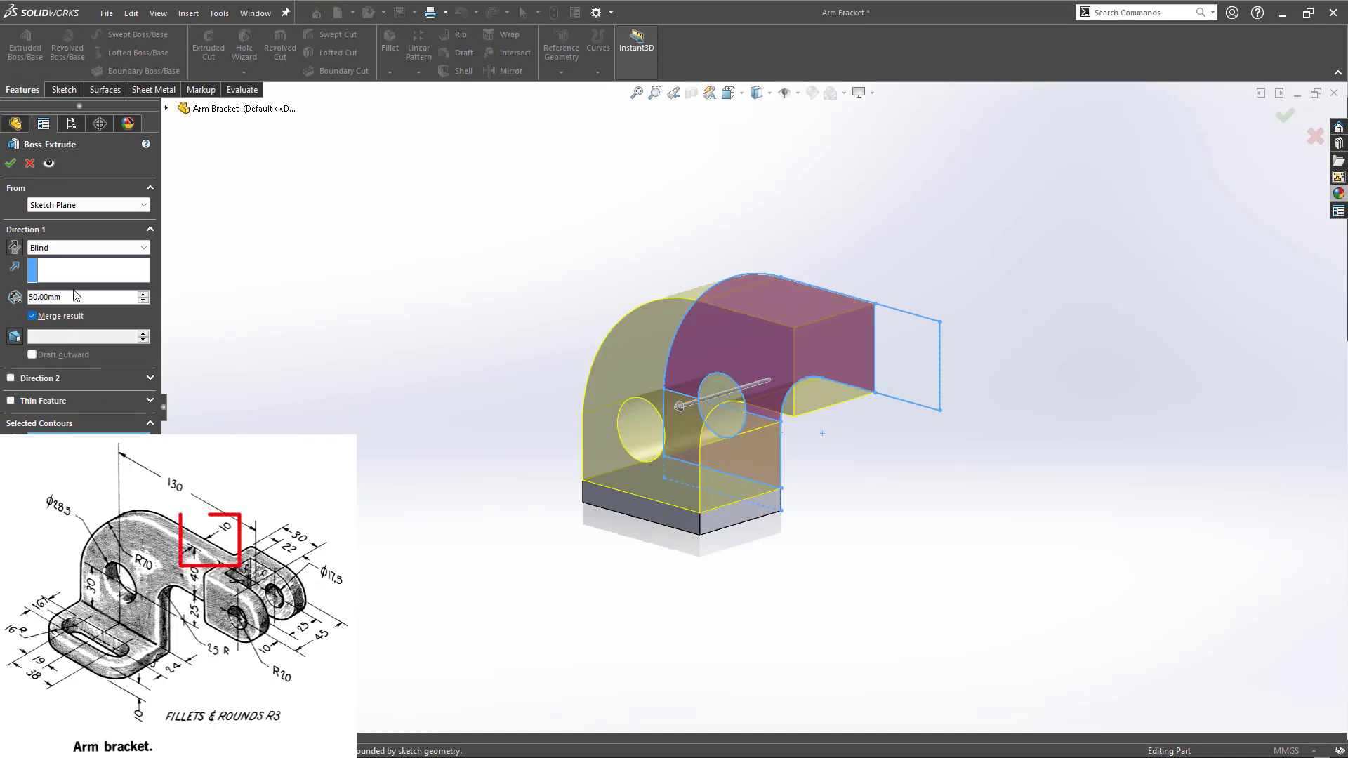
{"action": "double_click", "coordinate": [48, 297]}
{"action": "type", "text": "10"}
{"action": "key", "text": "Return"}
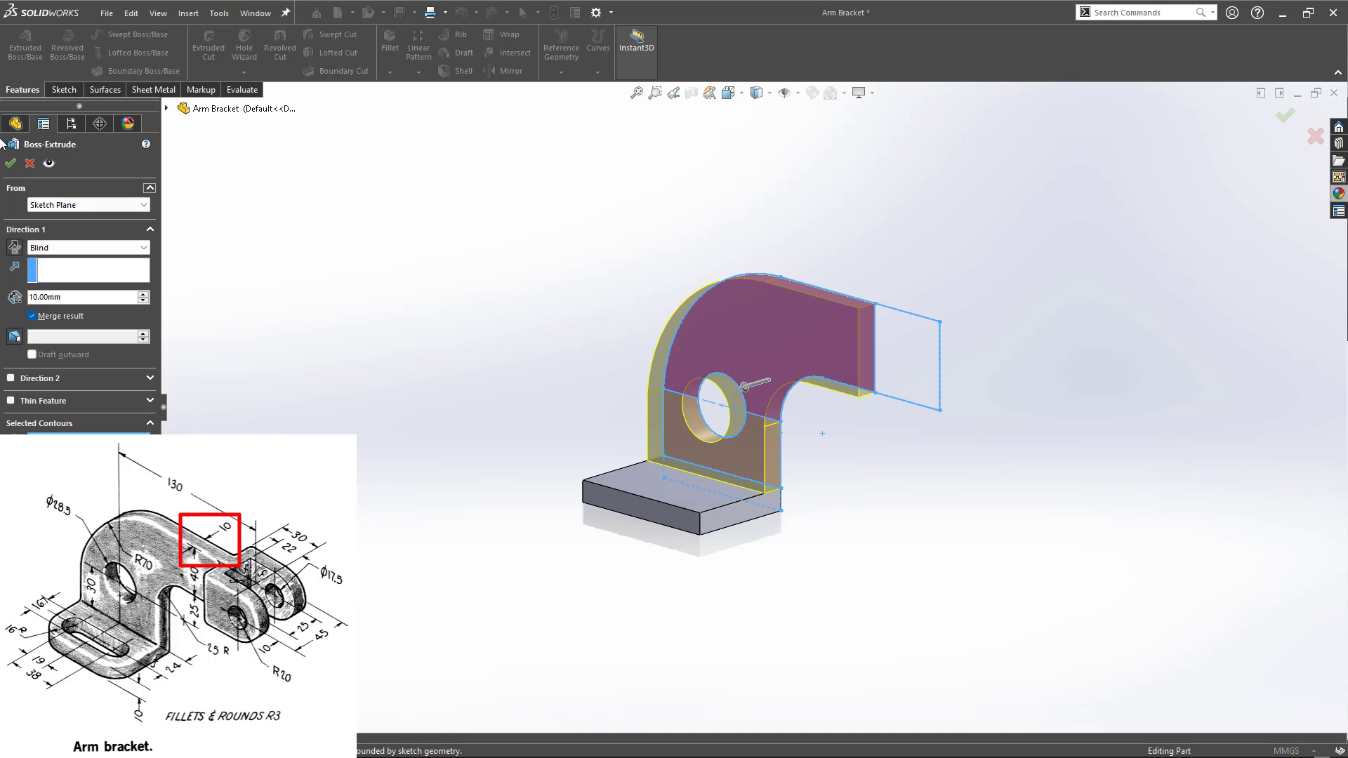
{"action": "left_click", "coordinate": [11, 163]}
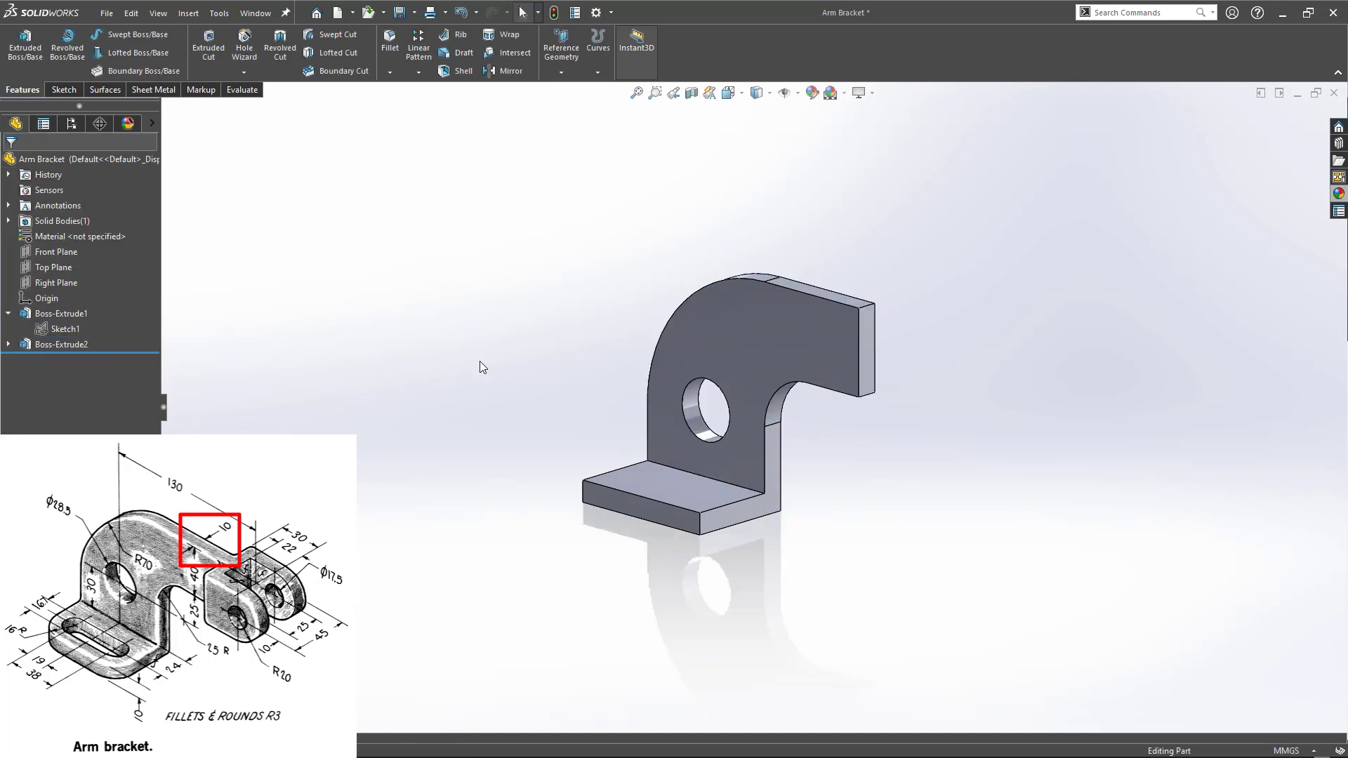
- Reuse the profile sketch to extrude the arm's end section 45 mm about the mid plane
{"action": "left_click", "coordinate": [64, 328]}
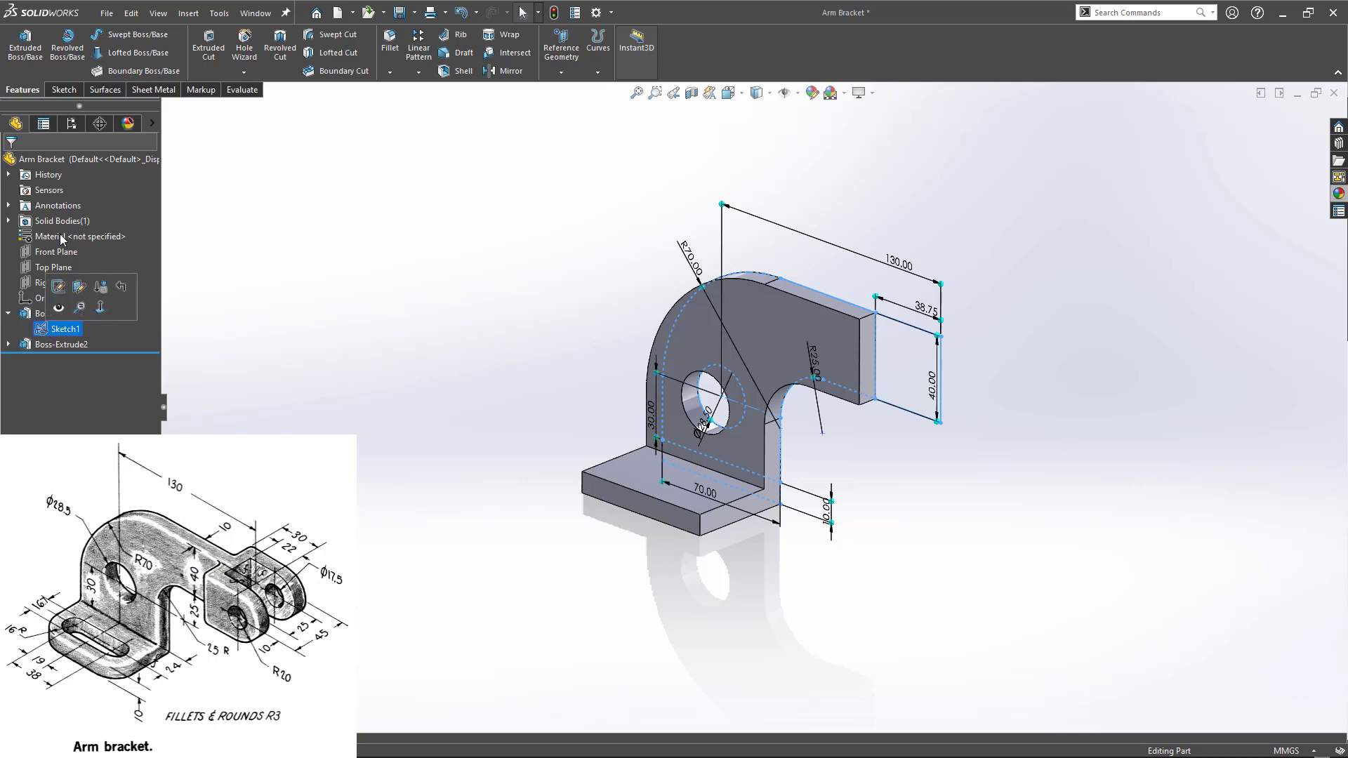
{"action": "left_click", "coordinate": [25, 43]}
{"action": "left_click", "coordinate": [904, 365]}
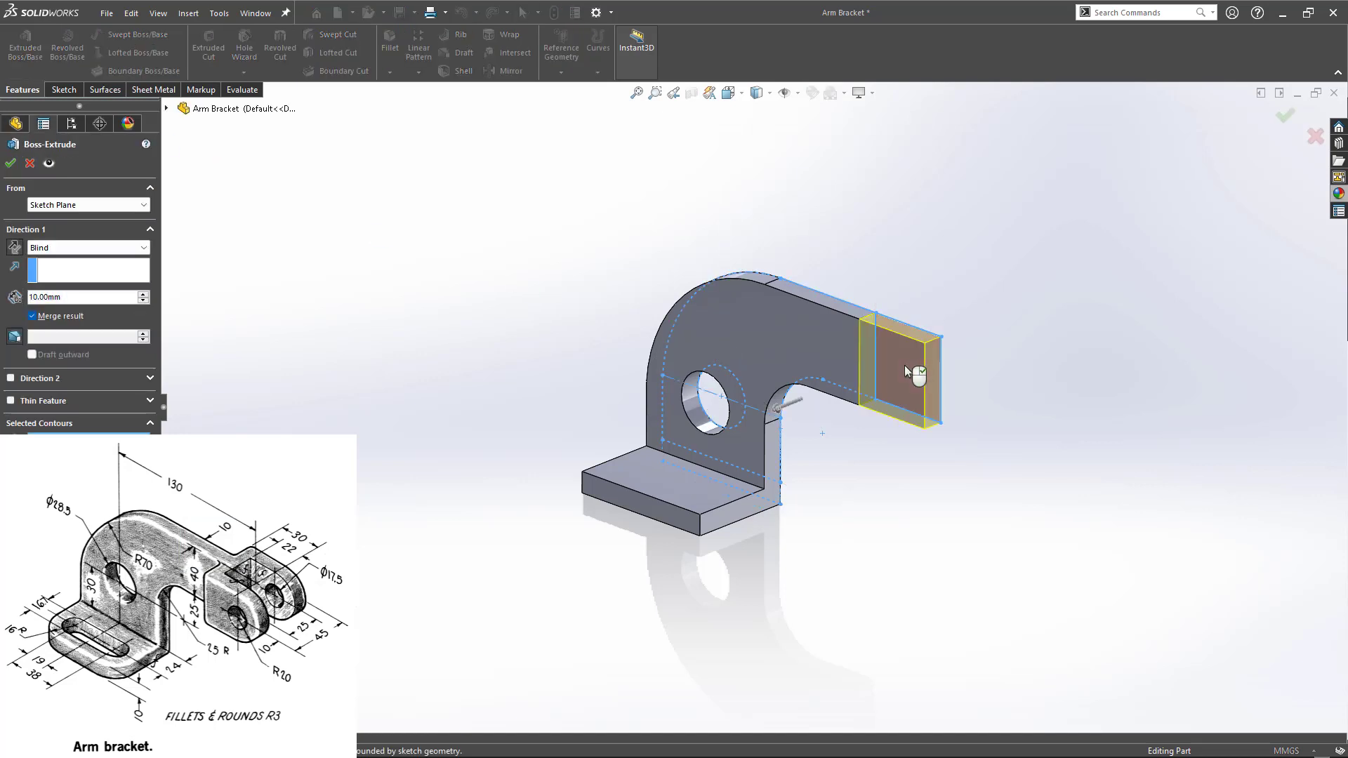
{"action": "left_click", "coordinate": [51, 253]}
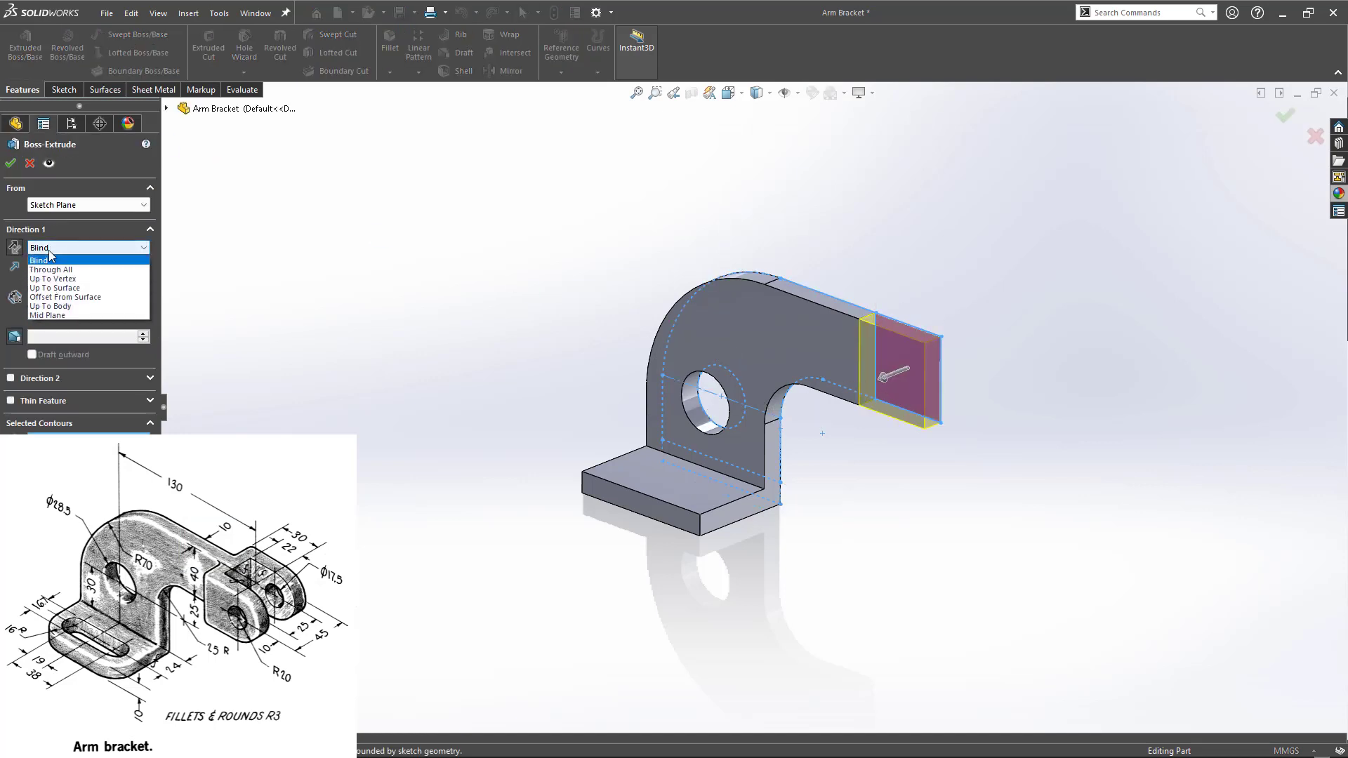
{"action": "left_click", "coordinate": [63, 300]}
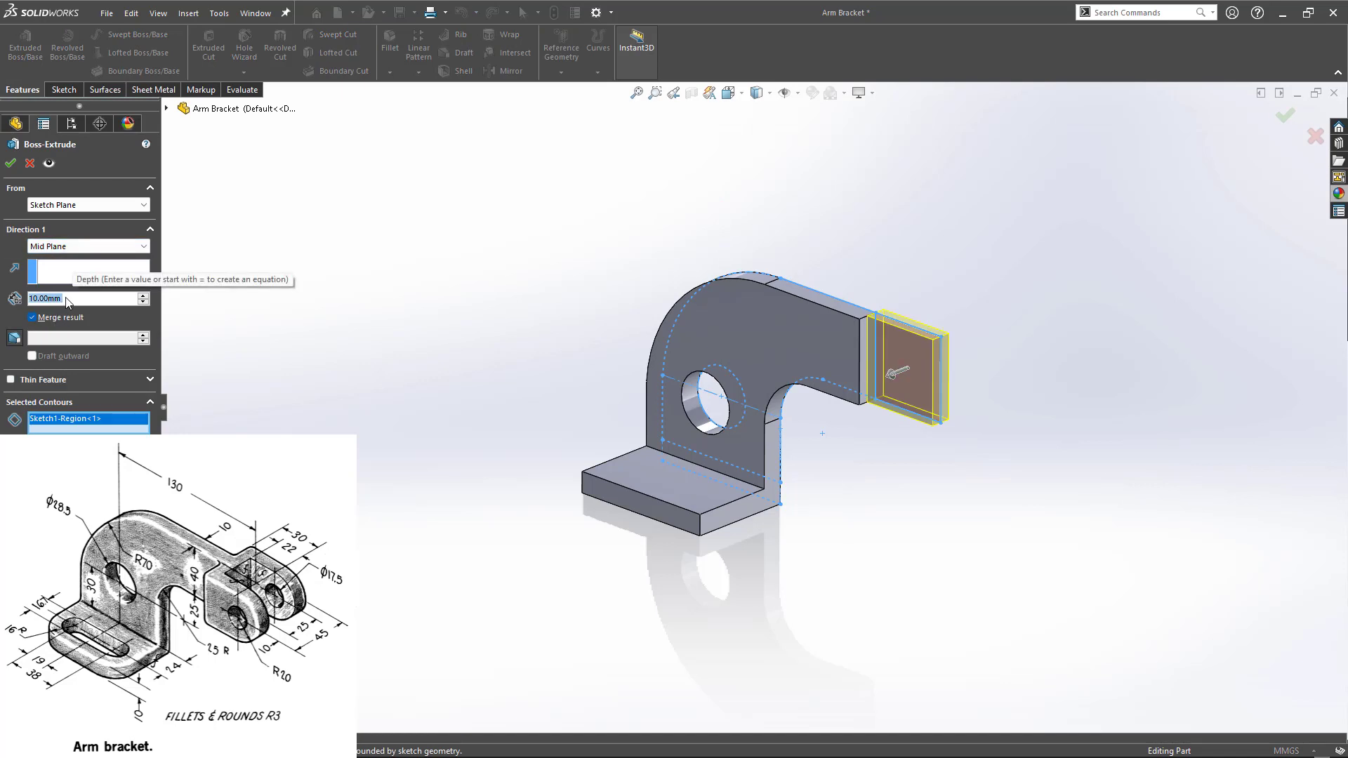
{"action": "type", "text": "45"}
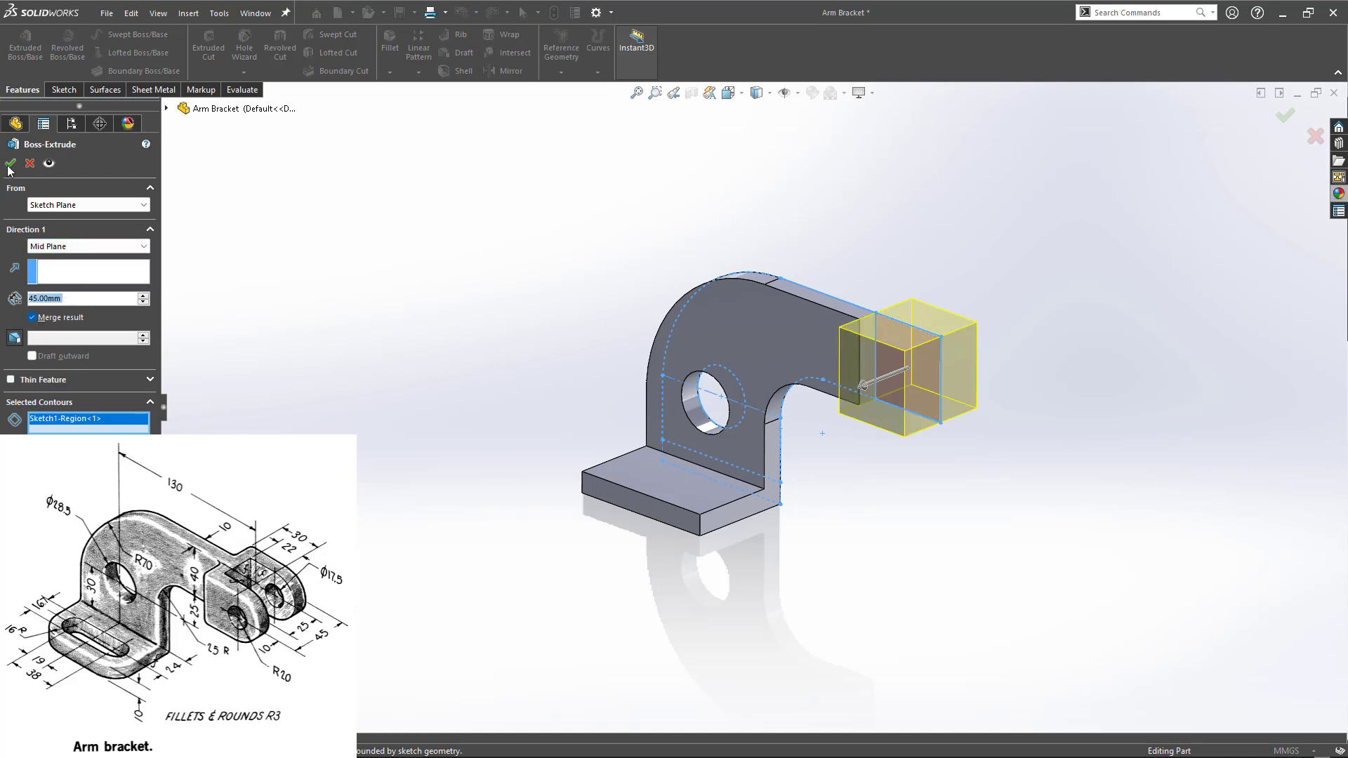
{"action": "left_click", "coordinate": [10, 165]}
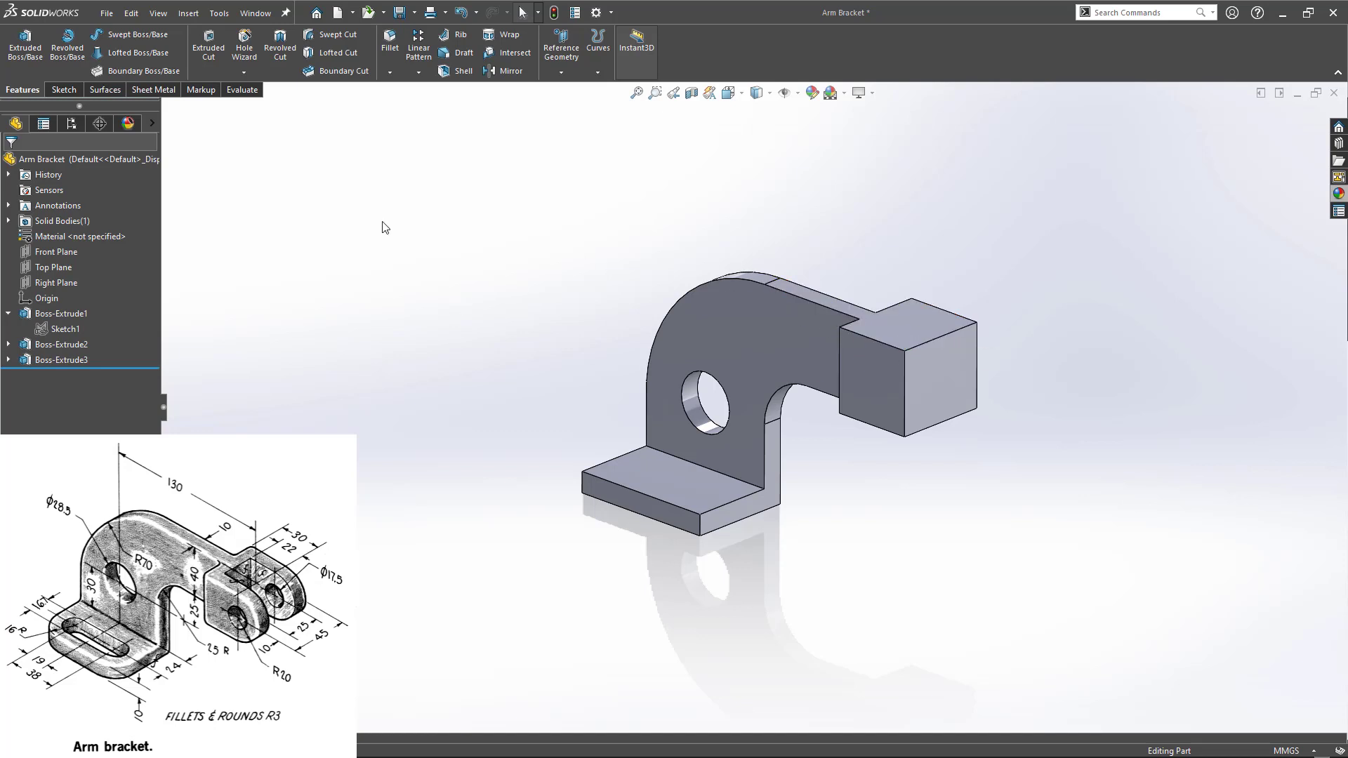
- Try to set up a face fillet on the end block's top, end and bottom faces
{"action": "left_click", "coordinate": [390, 72]}
{"action": "left_click", "coordinate": [410, 89]}
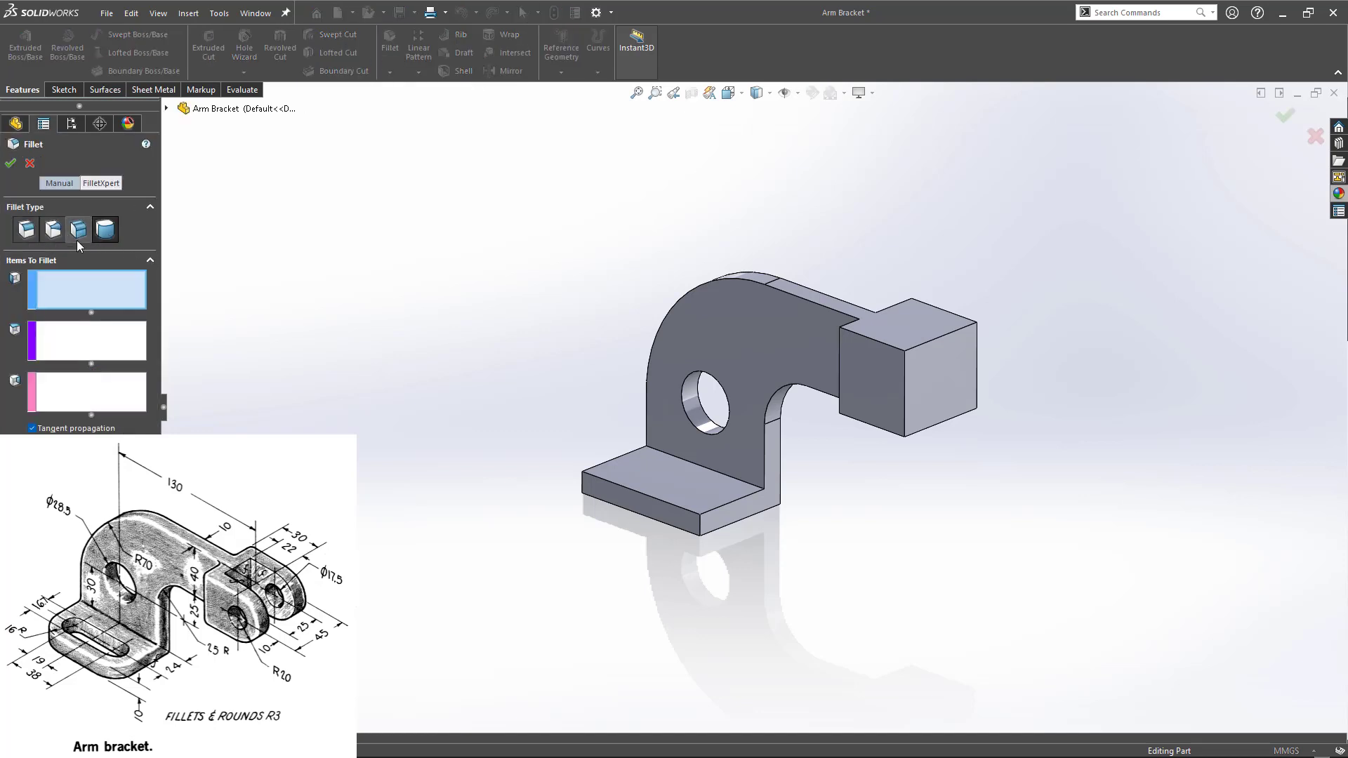
{"action": "left_click", "coordinate": [80, 231]}
{"action": "left_click", "coordinate": [909, 324]}
{"action": "left_click", "coordinate": [937, 376]}
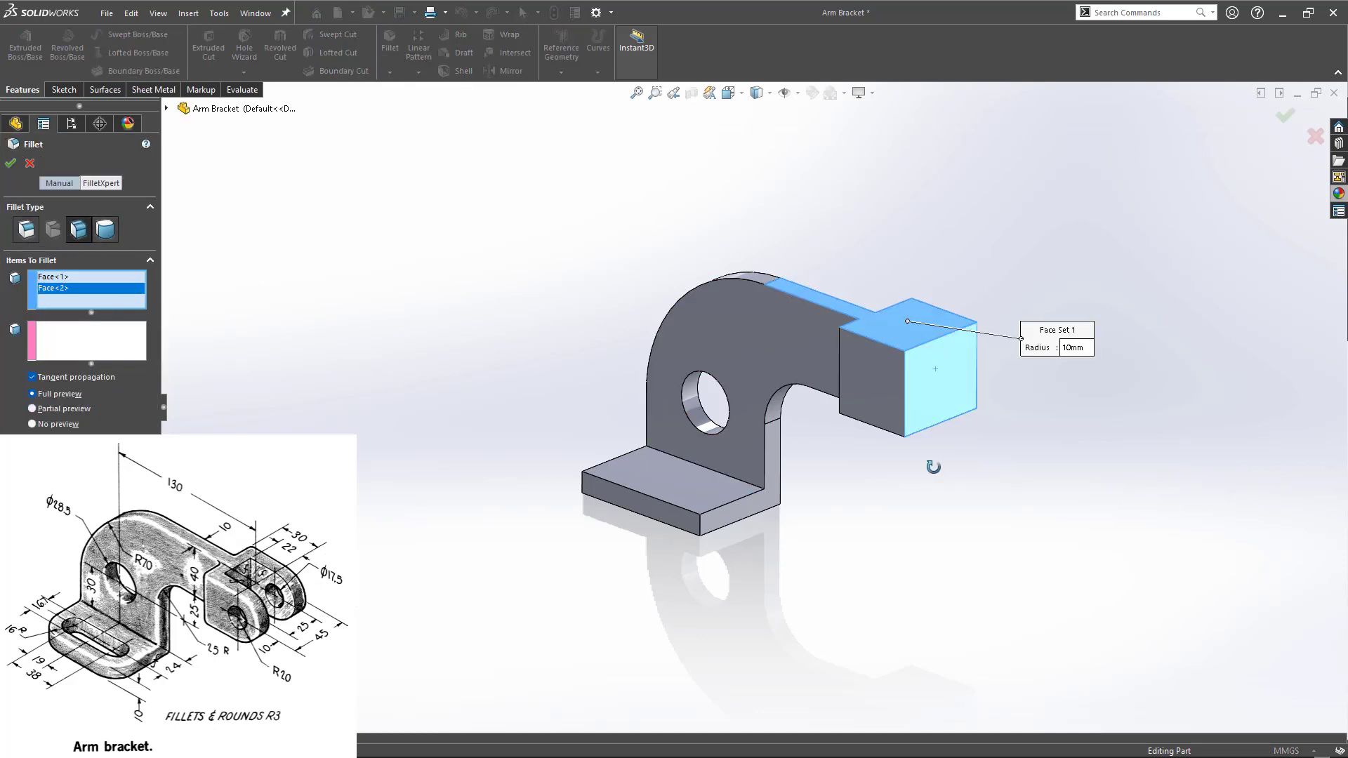
{"action": "key", "text": "shift+Up"}
{"action": "left_click", "coordinate": [951, 386]}
{"action": "middle_click_drag", "start_coordinate": [945, 401], "coordinate": [971, 419]}
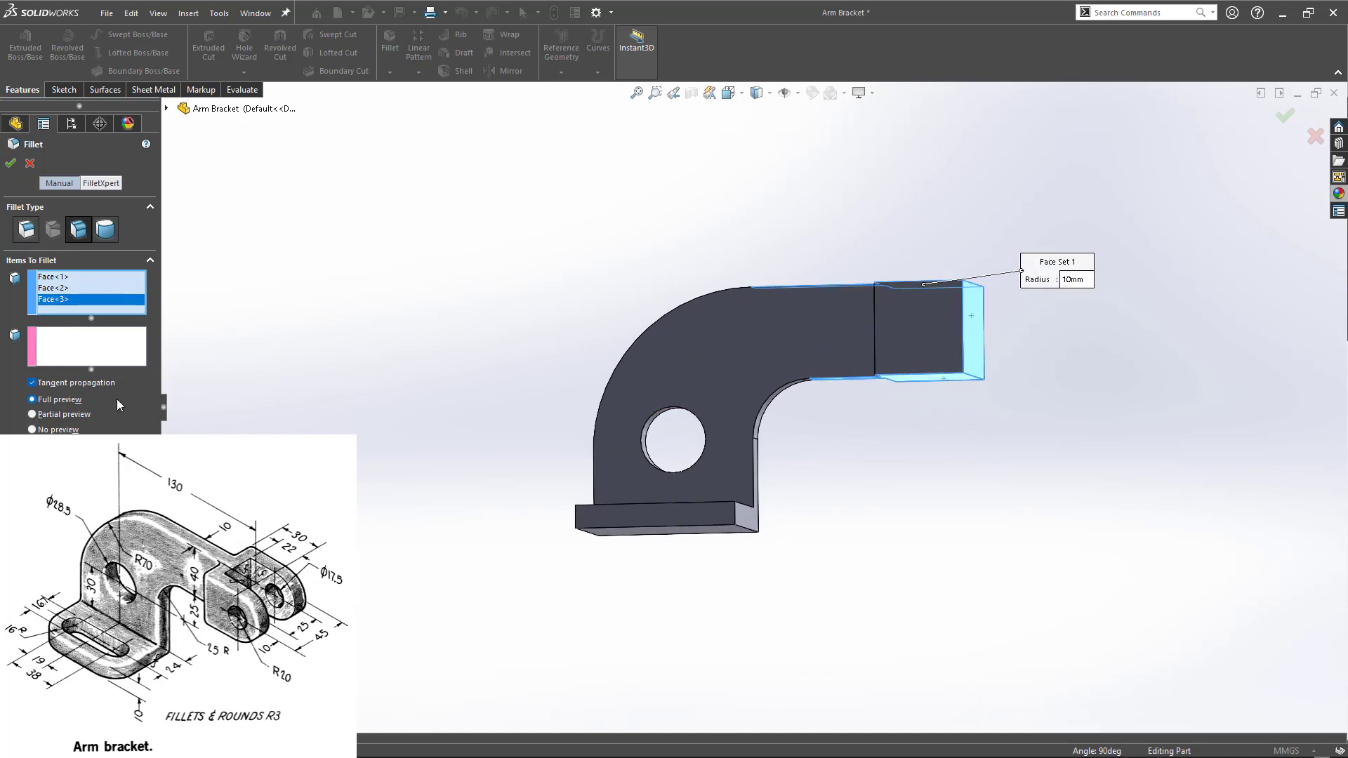
{"action": "middle_click_drag", "start_coordinate": [474, 395], "coordinate": [446, 444]}
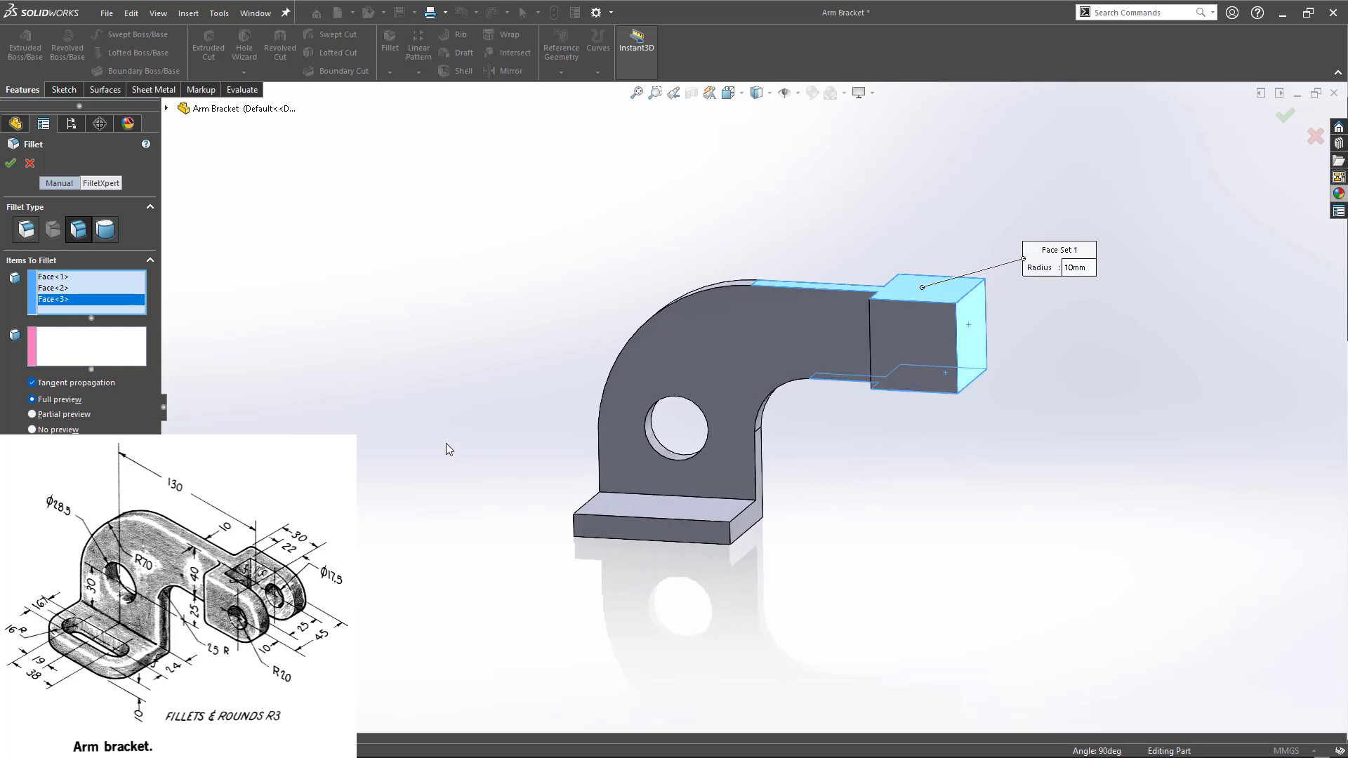
- Round the end block with a full round fillet, using the top and bottom as side faces and the end as centre face
{"action": "left_click", "coordinate": [104, 229]}
{"action": "left_click", "coordinate": [90, 293]}
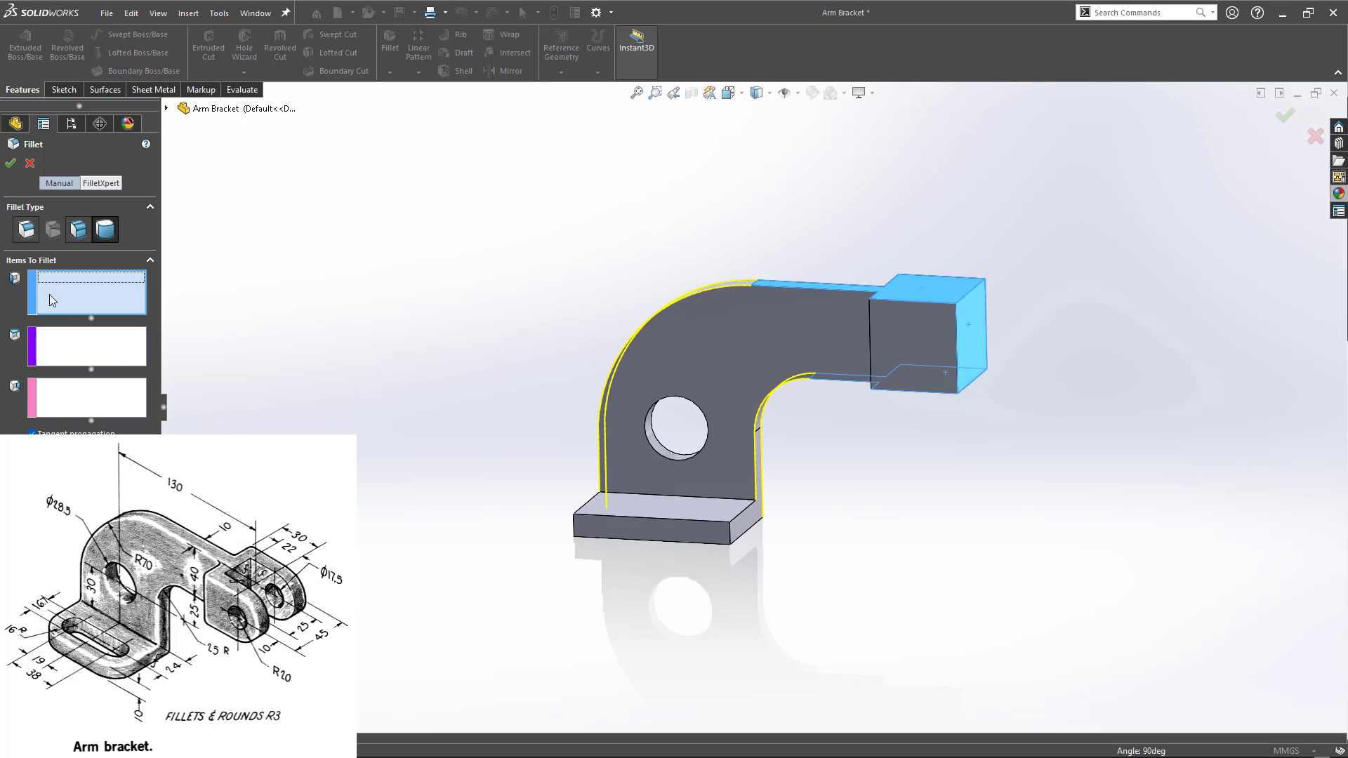
{"action": "left_click", "coordinate": [938, 295]}
{"action": "left_click", "coordinate": [92, 349]}
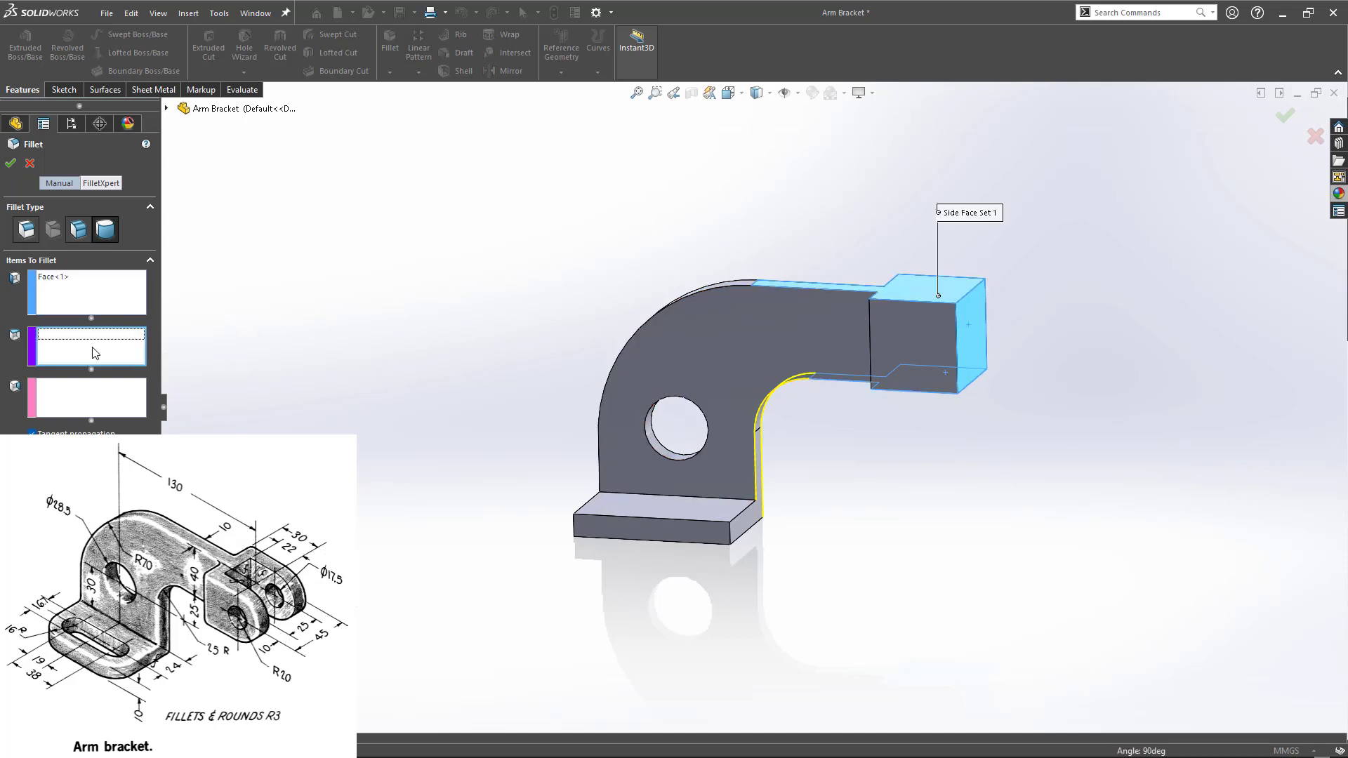
{"action": "left_click", "coordinate": [976, 335]}
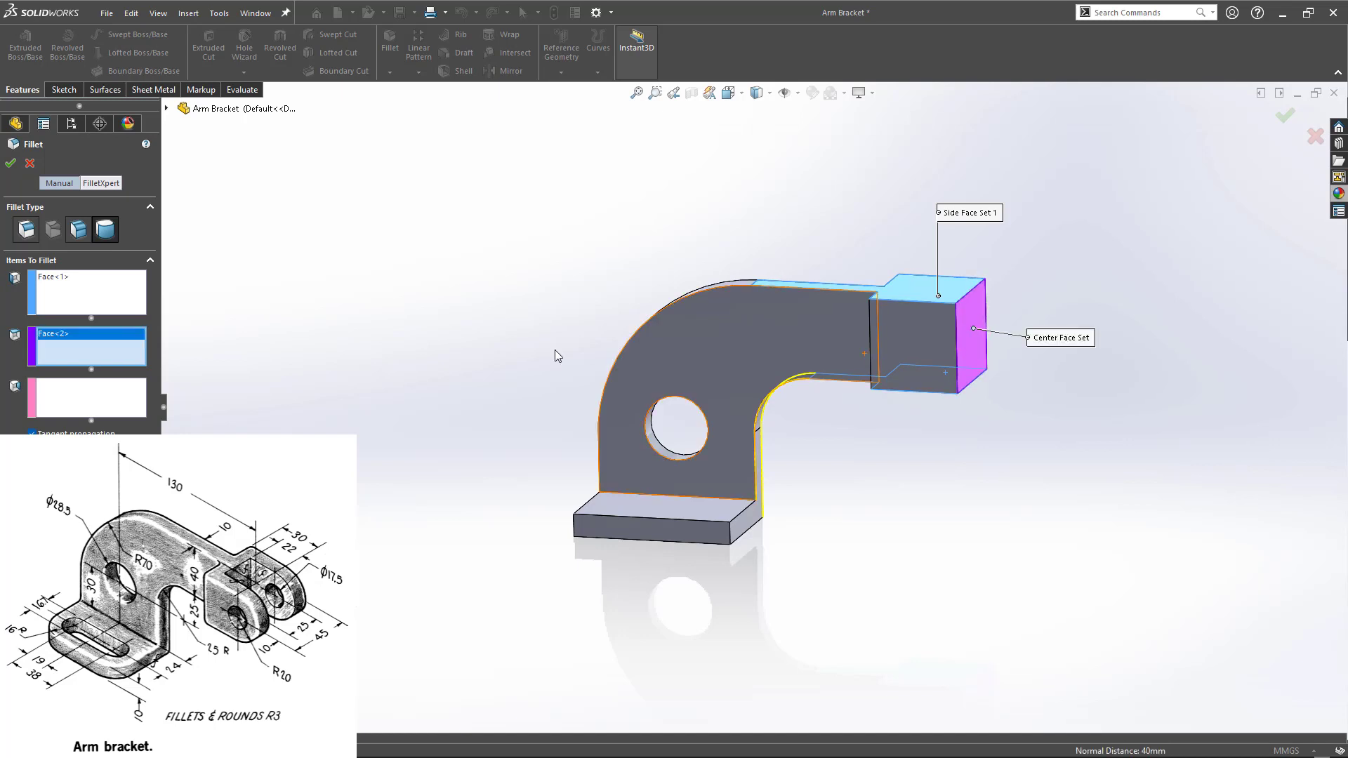
{"action": "middle_click_drag", "start_coordinate": [554, 356], "coordinate": [919, 376]}
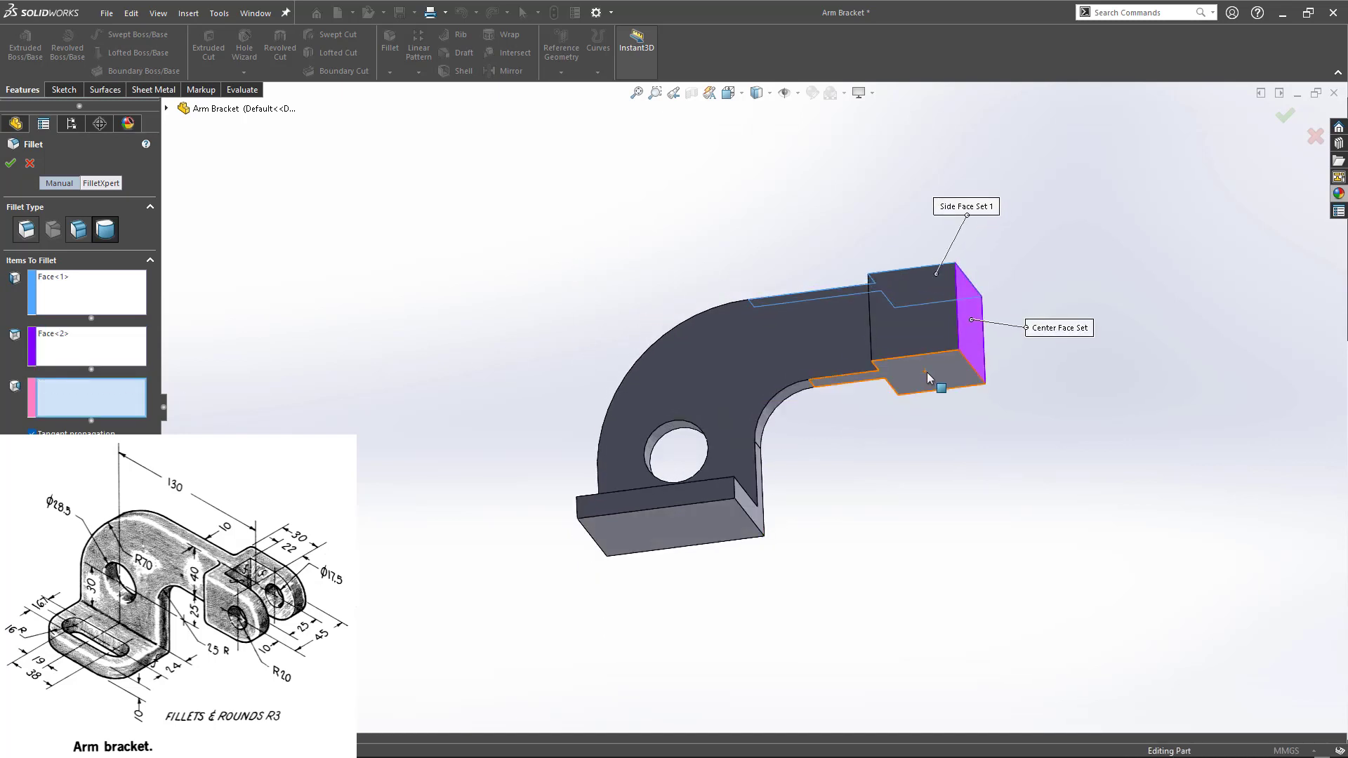
{"action": "left_click", "coordinate": [939, 381]}
{"action": "middle_click_drag", "start_coordinate": [596, 241], "coordinate": [591, 325]}
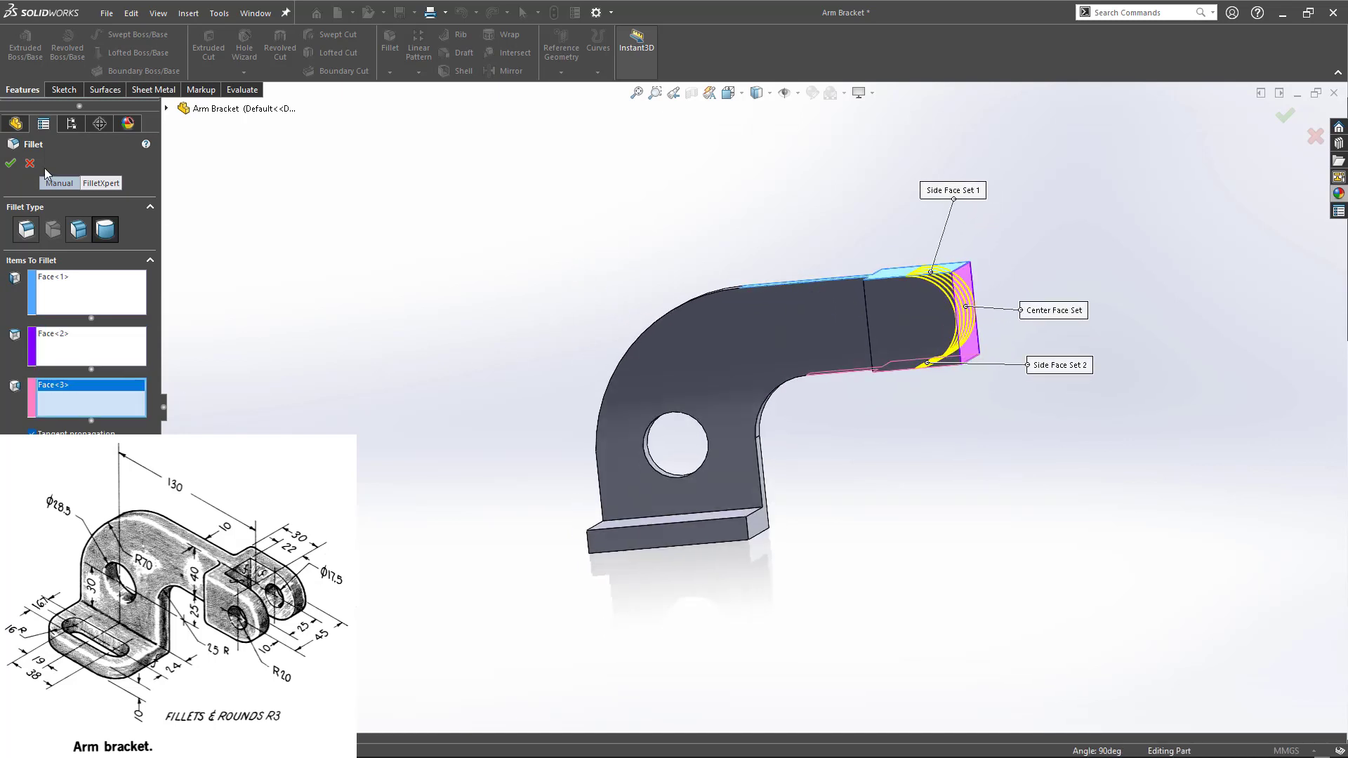
{"action": "left_click", "coordinate": [10, 163]}
- On the end block's flat side face, sketch a 20 mm diameter circle centred on the rounded end
{"action": "middle_click_drag", "start_coordinate": [713, 243], "coordinate": [729, 276]}
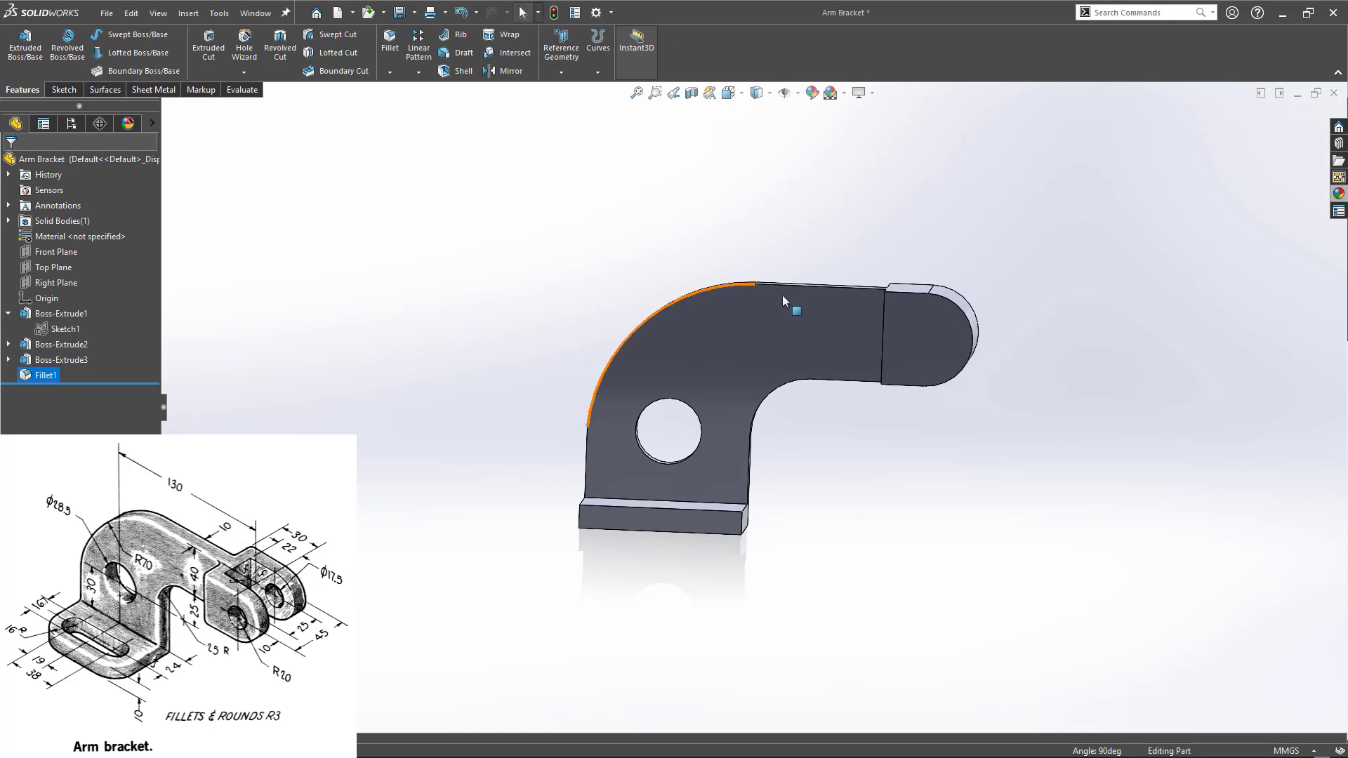
{"action": "left_click", "coordinate": [922, 327]}
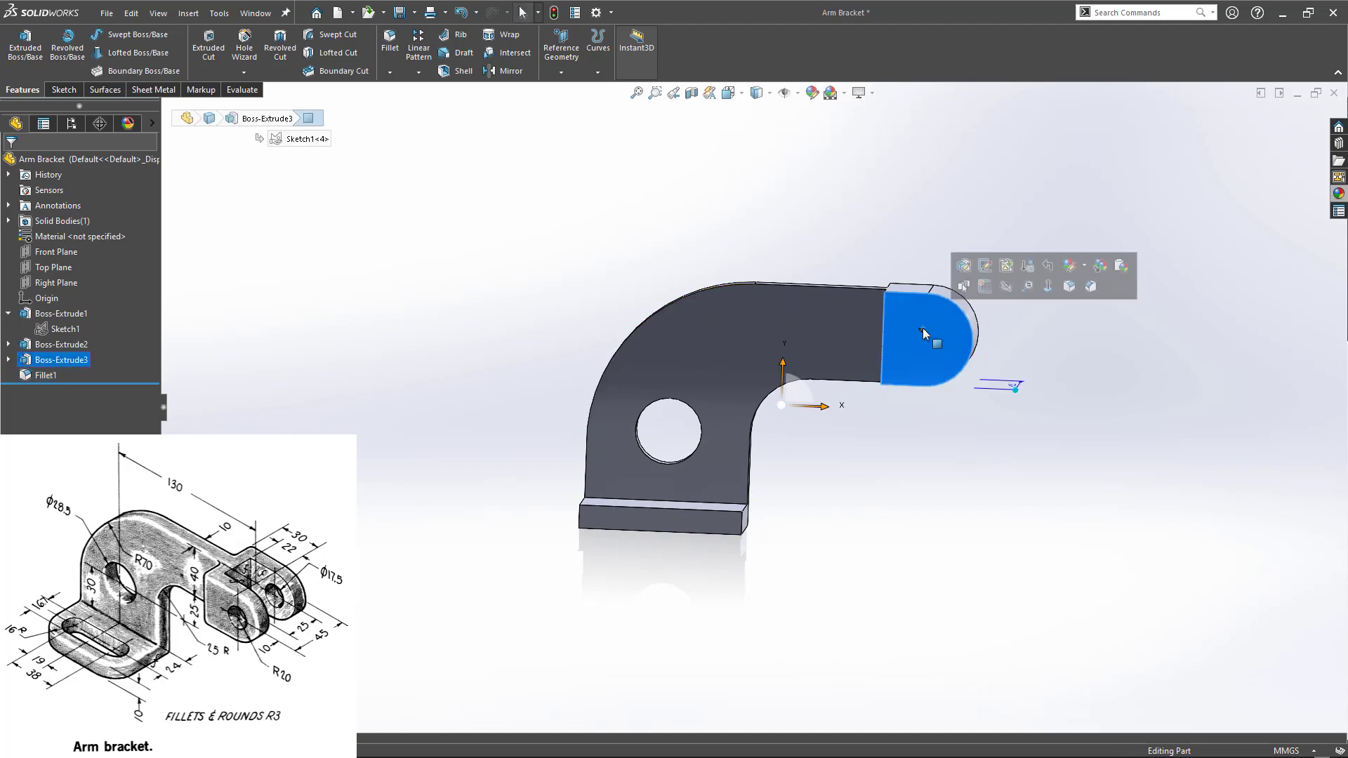
{"action": "left_click", "coordinate": [985, 286]}
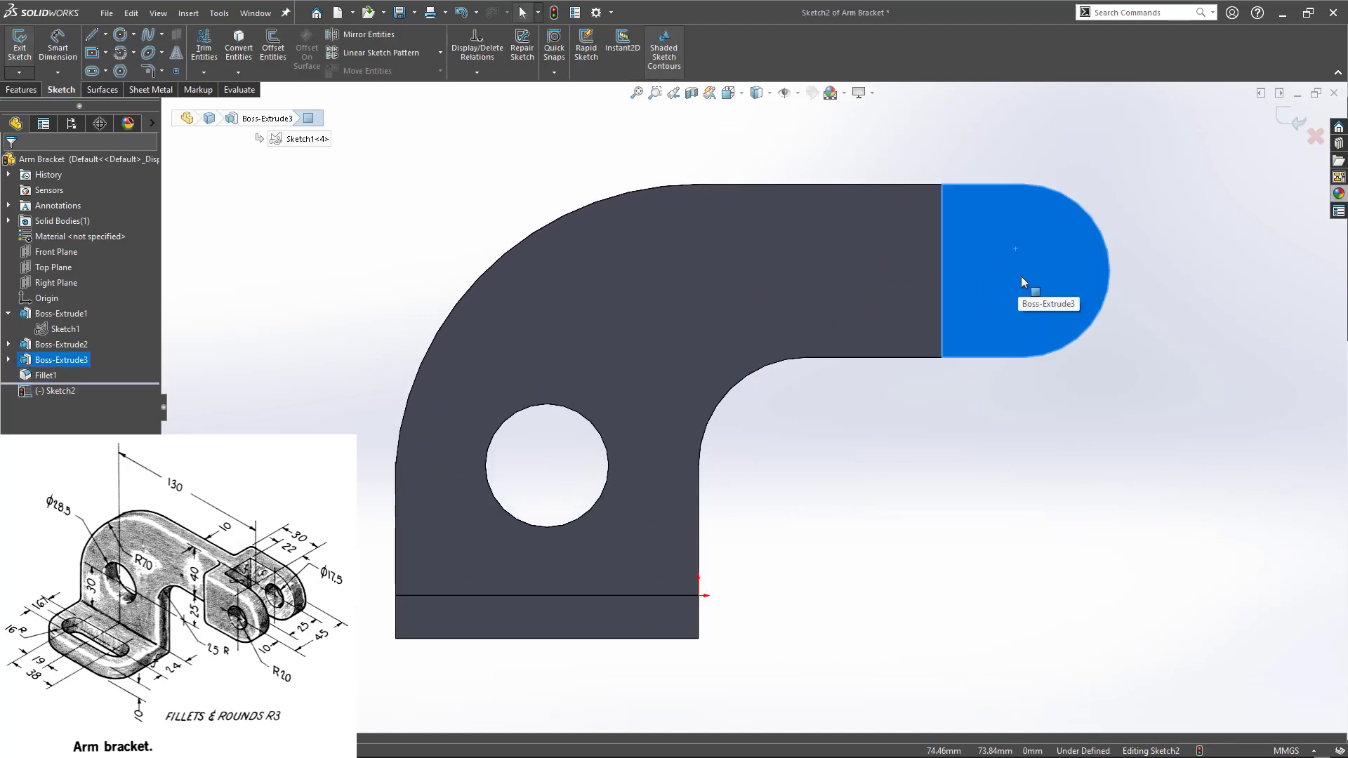
{"action": "right_click_drag", "start_coordinate": [1020, 276], "coordinate": [1109, 270]}
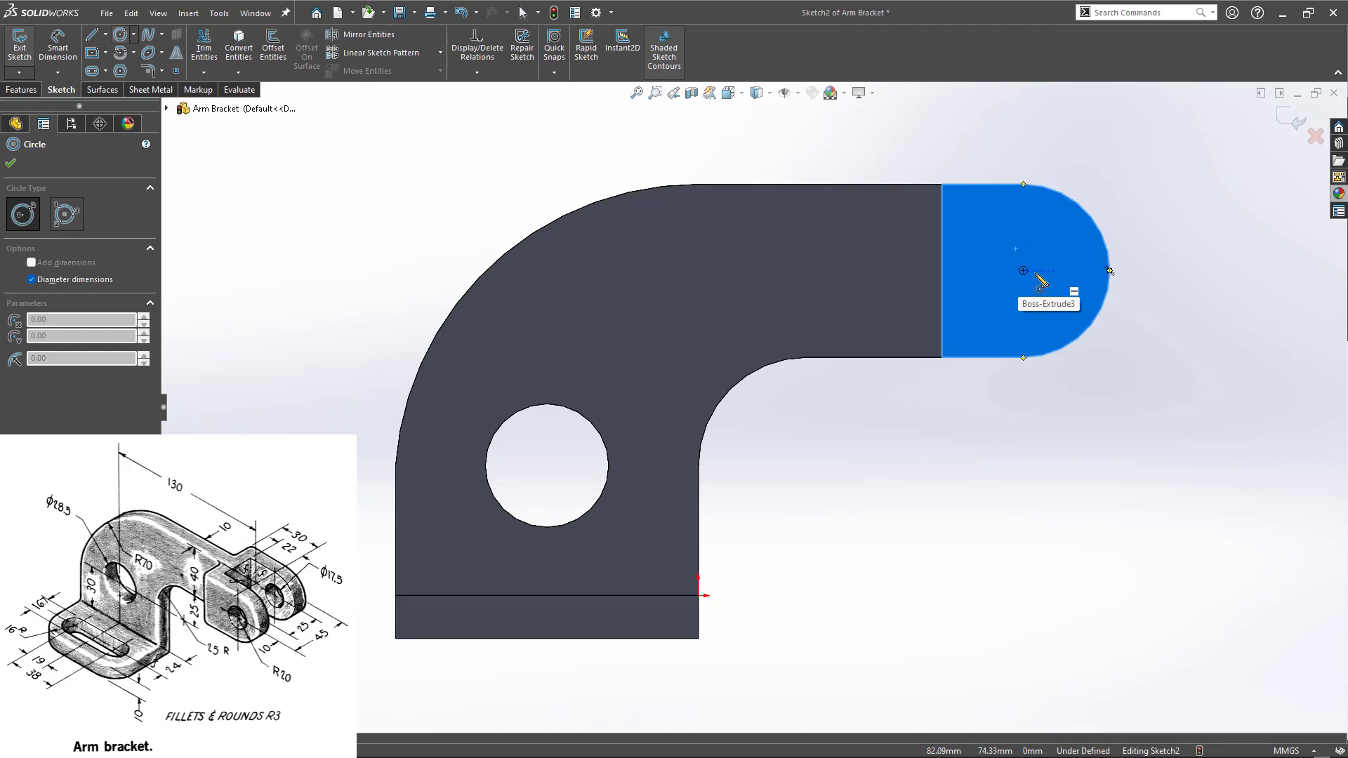
{"action": "left_click", "coordinate": [1023, 270]}
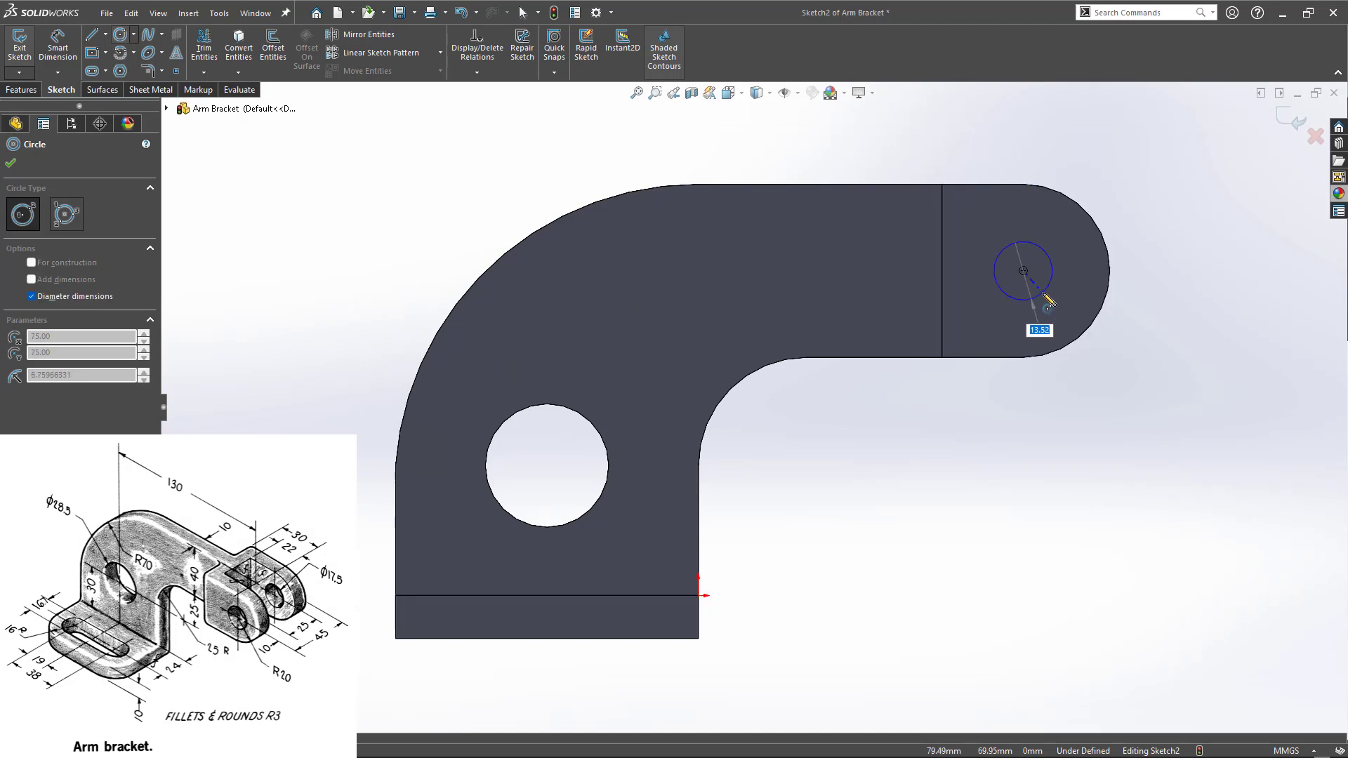
{"action": "type", "text": "17.5"}
{"action": "key", "text": "Return"}
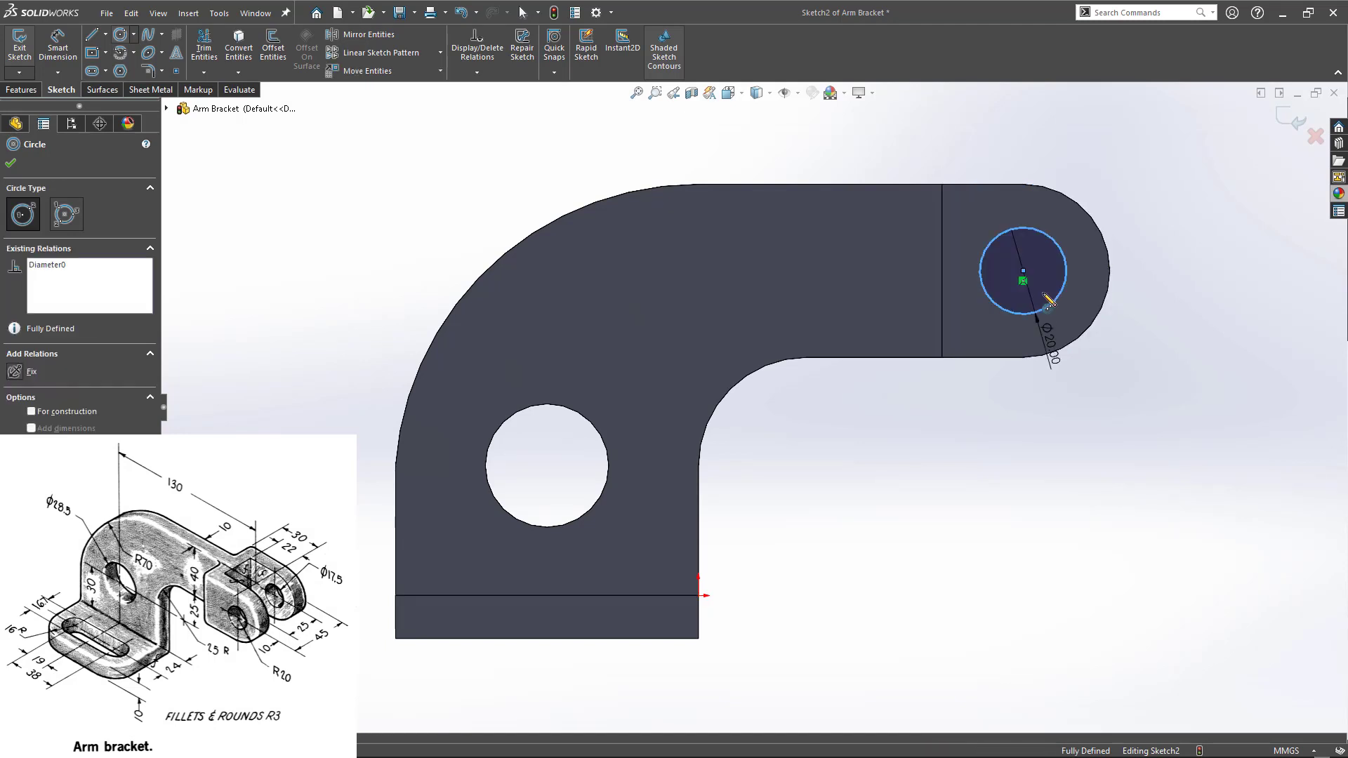
- Close the circle sketch and cut the 20 mm circle through the full width of the arm's rounded end block
{"action": "key", "text": "Escape"}
{"action": "scroll", "coordinate": [1088, 346], "scroll_direction": "up", "scroll_amount": 1}
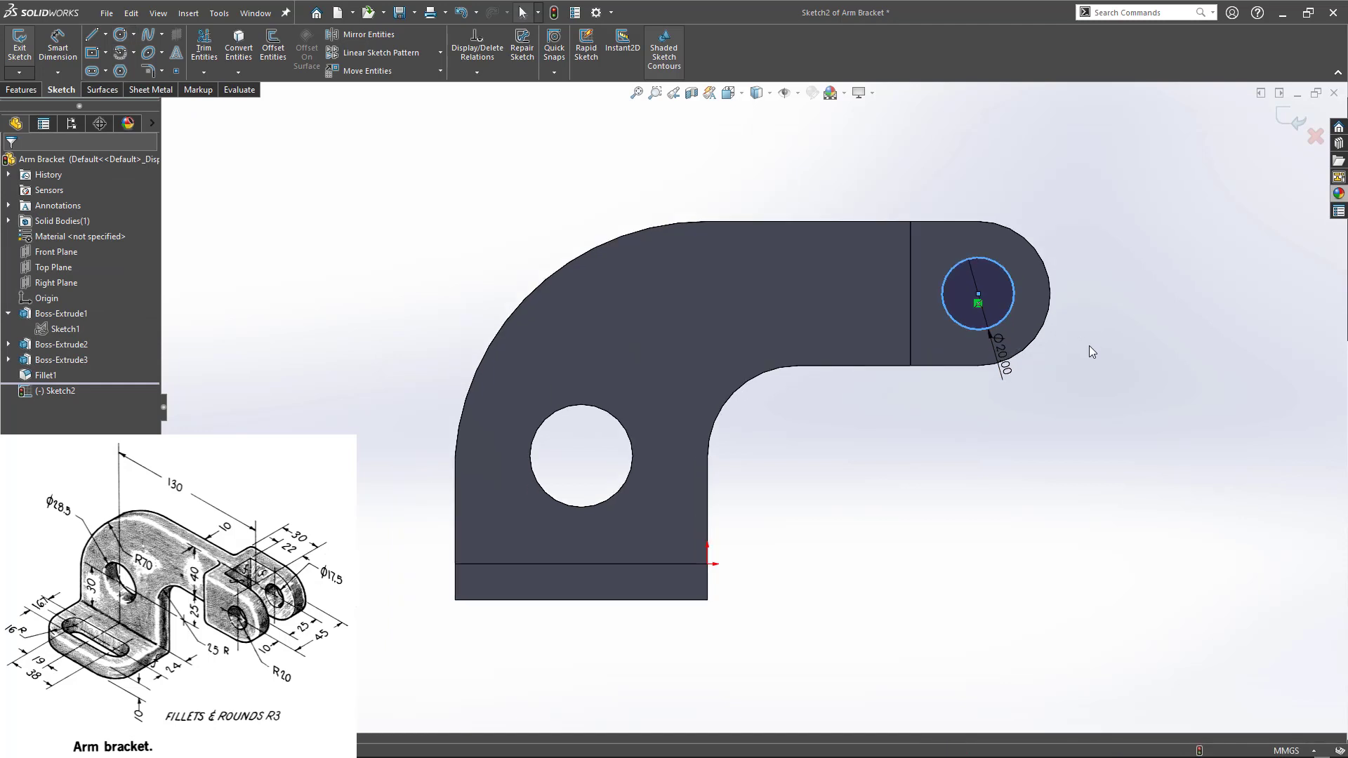
{"action": "double_click", "coordinate": [1089, 345]}
{"action": "scroll", "coordinate": [1113, 347], "scroll_direction": "up", "scroll_amount": 2}
{"action": "middle_click_drag", "start_coordinate": [1113, 346], "coordinate": [951, 481]}
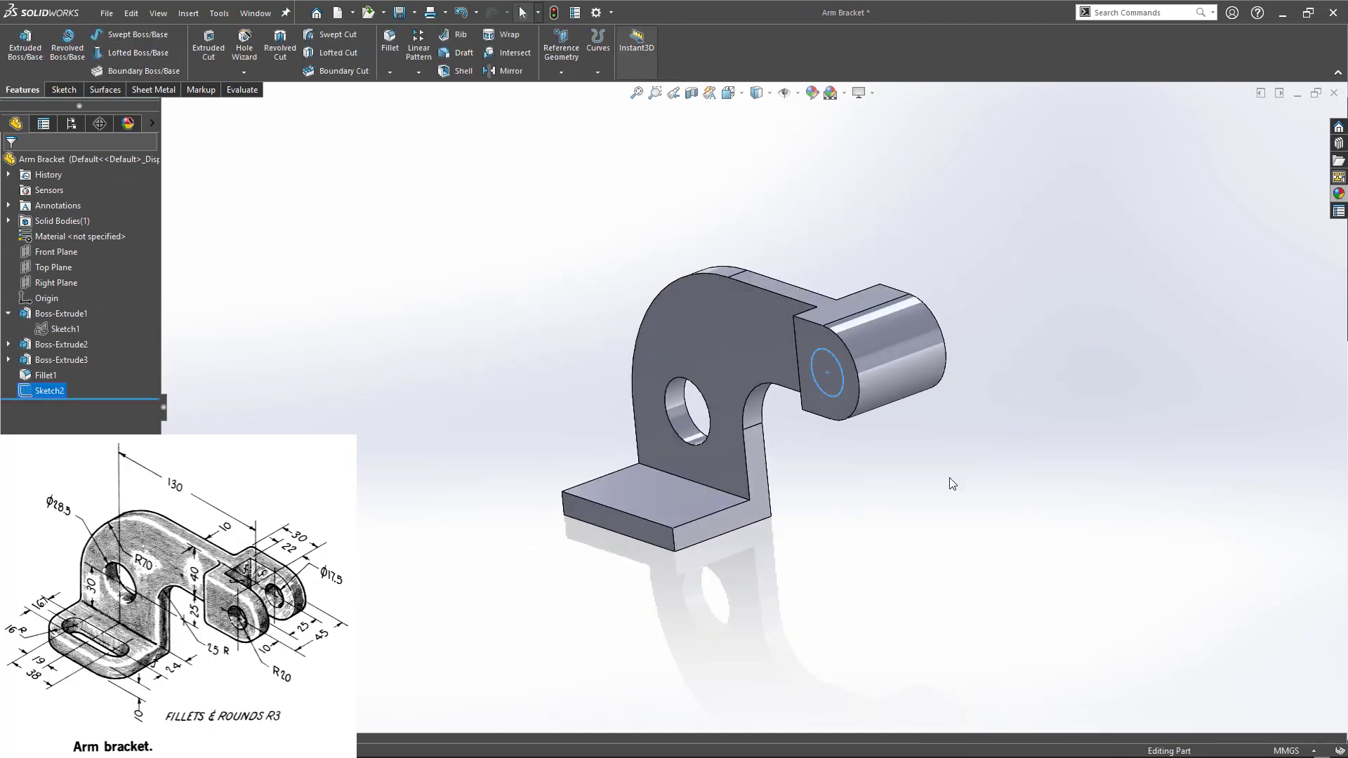
{"action": "left_click", "coordinate": [845, 389]}
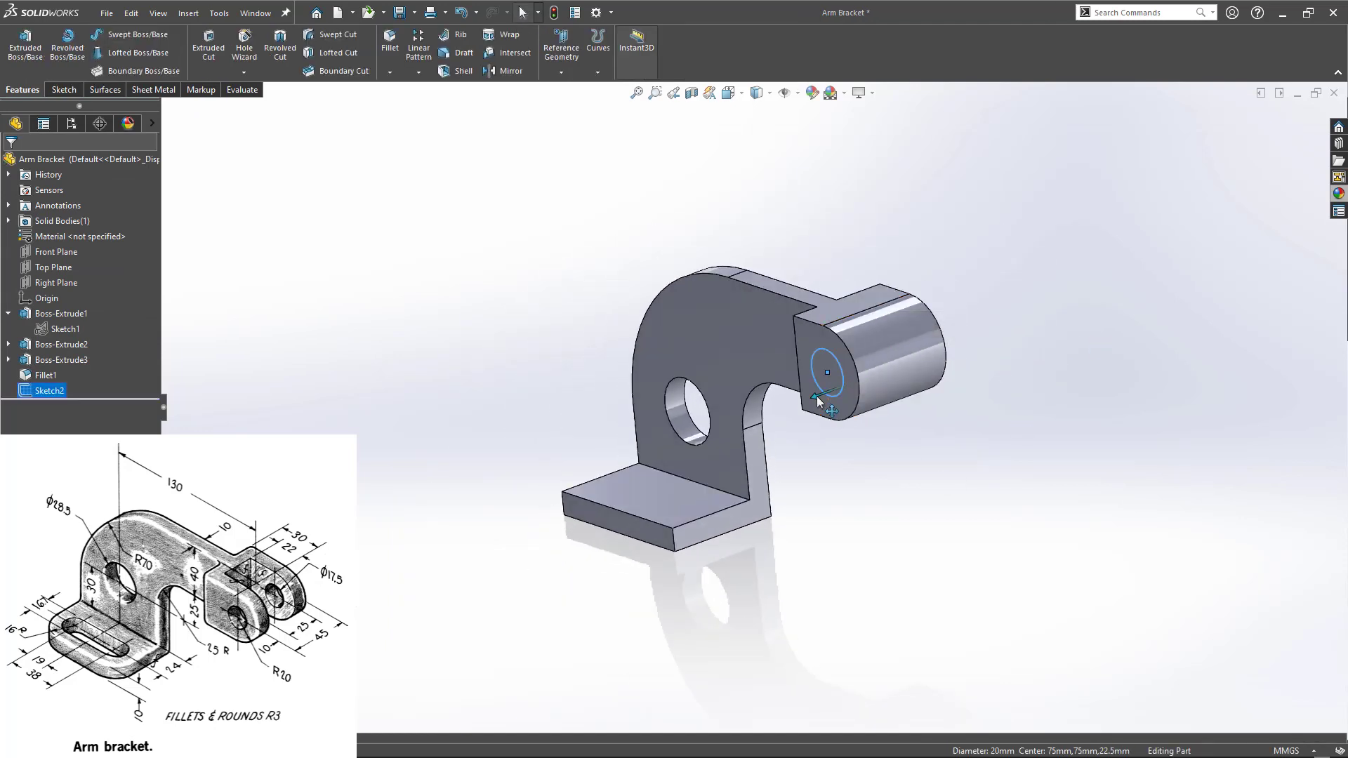
{"action": "left_click_drag", "start_coordinate": [817, 398], "coordinate": [1114, 306]}
{"action": "middle_click_drag", "start_coordinate": [866, 506], "coordinate": [880, 534]}
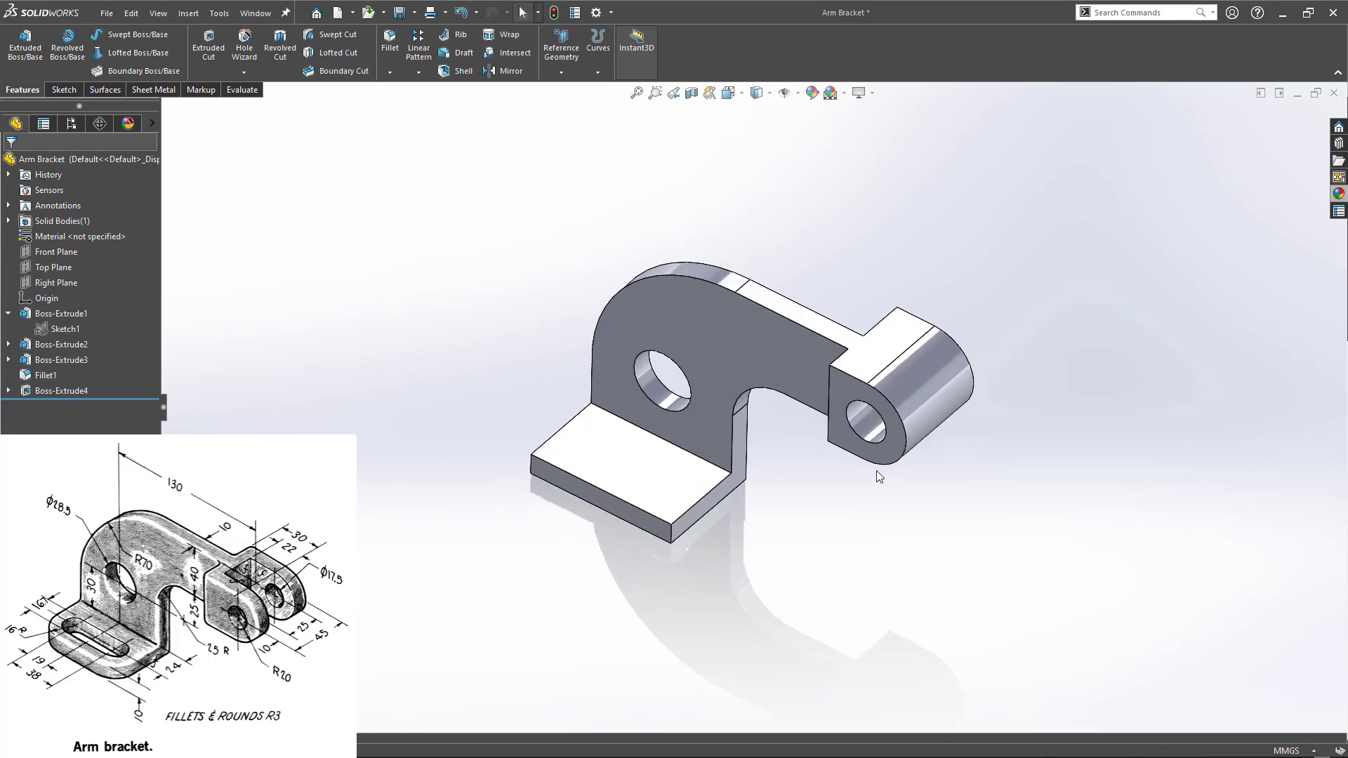
{"action": "left_click", "coordinate": [899, 354]}
{"action": "left_click", "coordinate": [950, 296]}
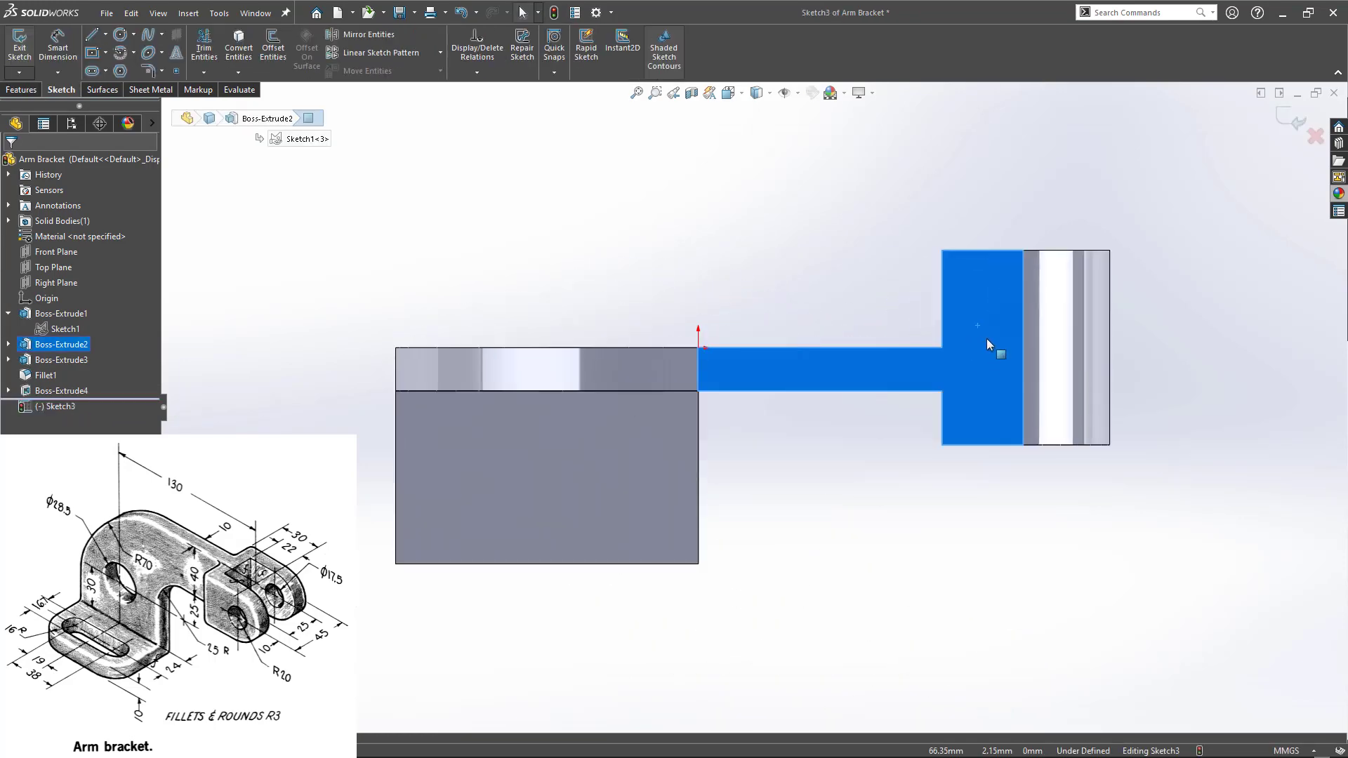
{"action": "middle_click_drag", "start_coordinate": [873, 503], "coordinate": [883, 386]}
{"action": "middle_click_drag", "start_coordinate": [890, 417], "coordinate": [876, 488]}
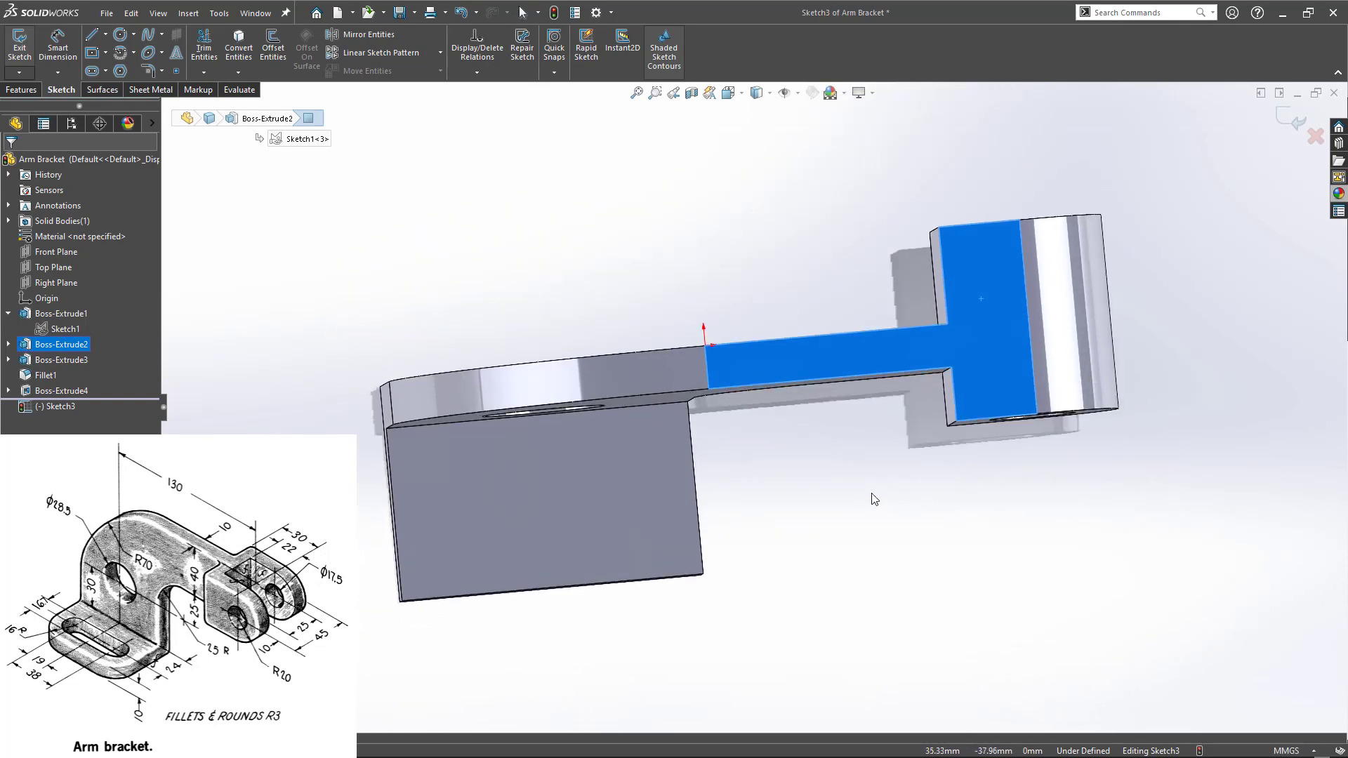
{"action": "left_click", "coordinate": [355, 349]}
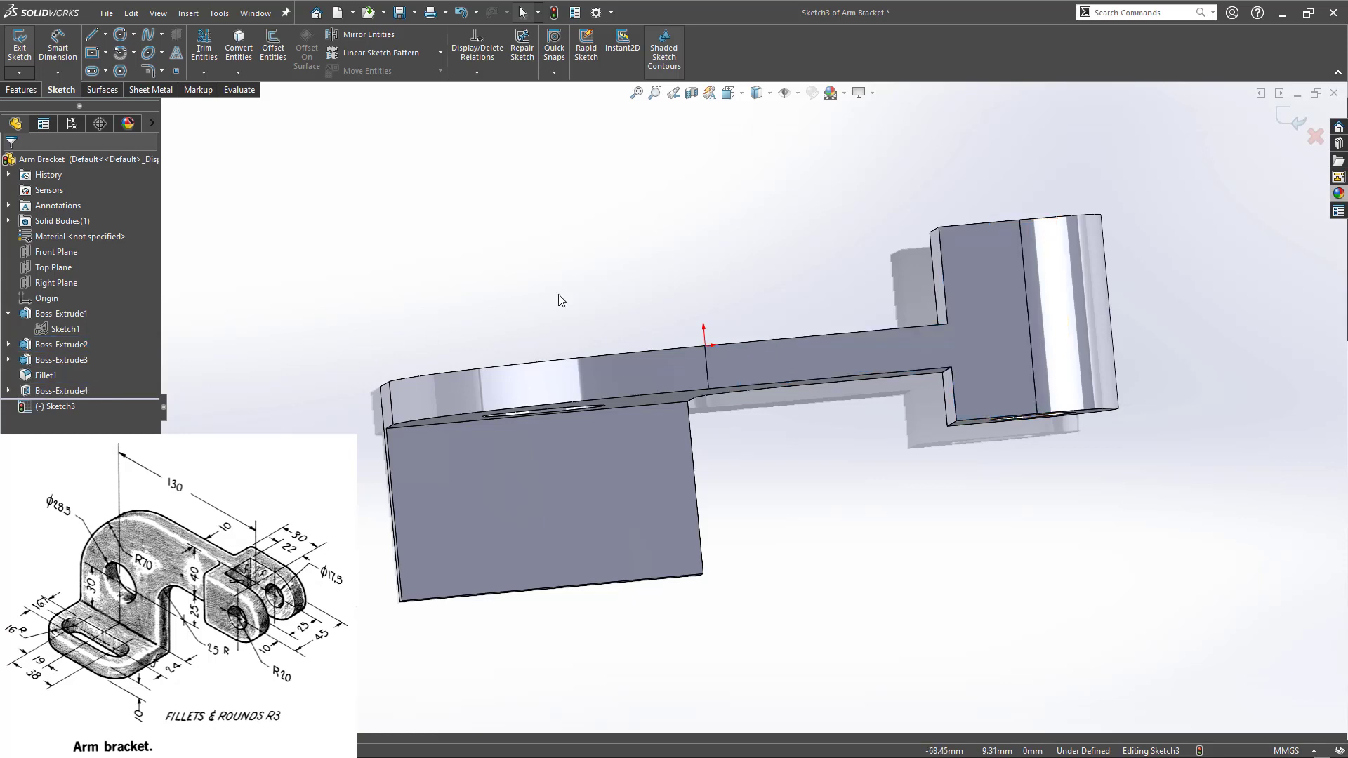
{"action": "left_click", "coordinate": [1281, 116]}
- Find the extrusion that forms the arm's end block and open it for editing
{"action": "left_click", "coordinate": [971, 279]}
{"action": "left_click", "coordinate": [828, 247]}
{"action": "middle_click_drag", "start_coordinate": [828, 247], "coordinate": [890, 260]}
{"action": "left_click", "coordinate": [980, 247]}
{"action": "left_click", "coordinate": [62, 359]}
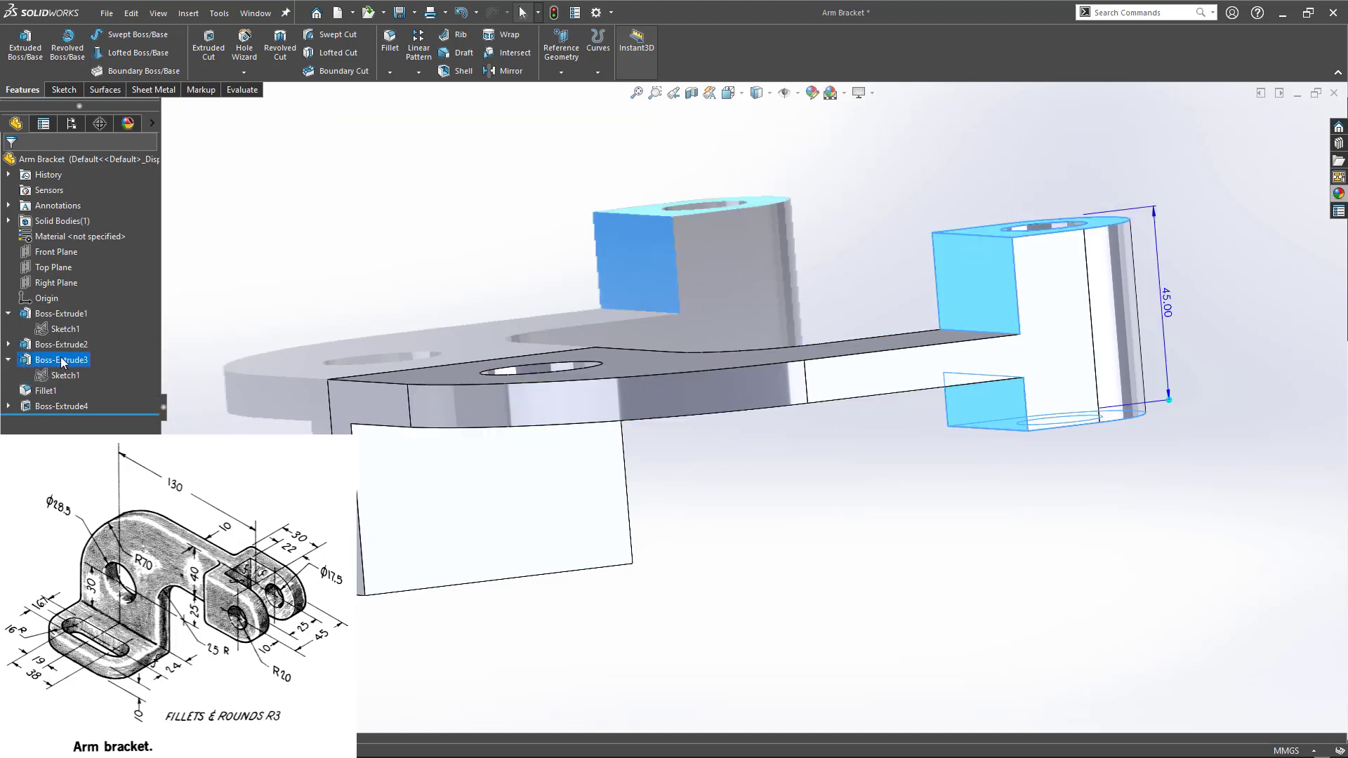
{"action": "left_click", "coordinate": [28, 362]}
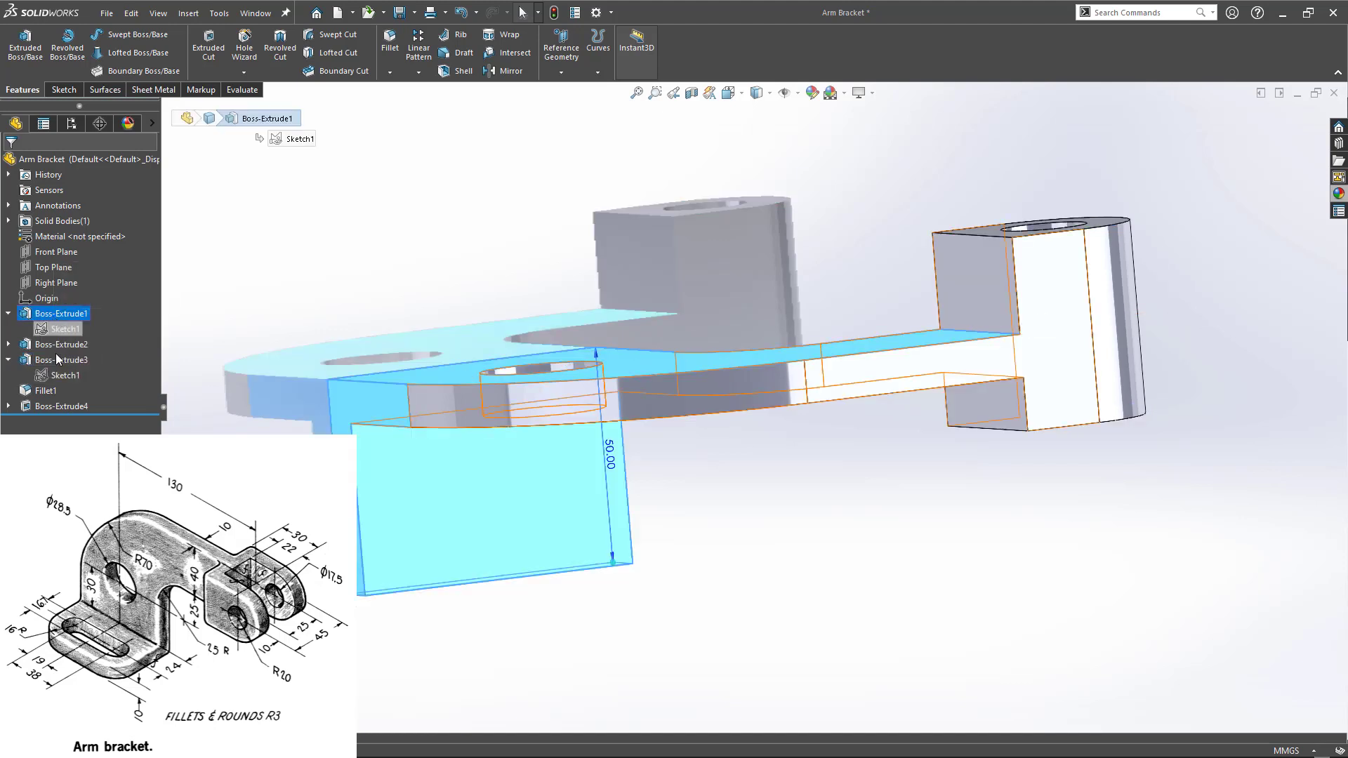
{"action": "left_click", "coordinate": [65, 315]}
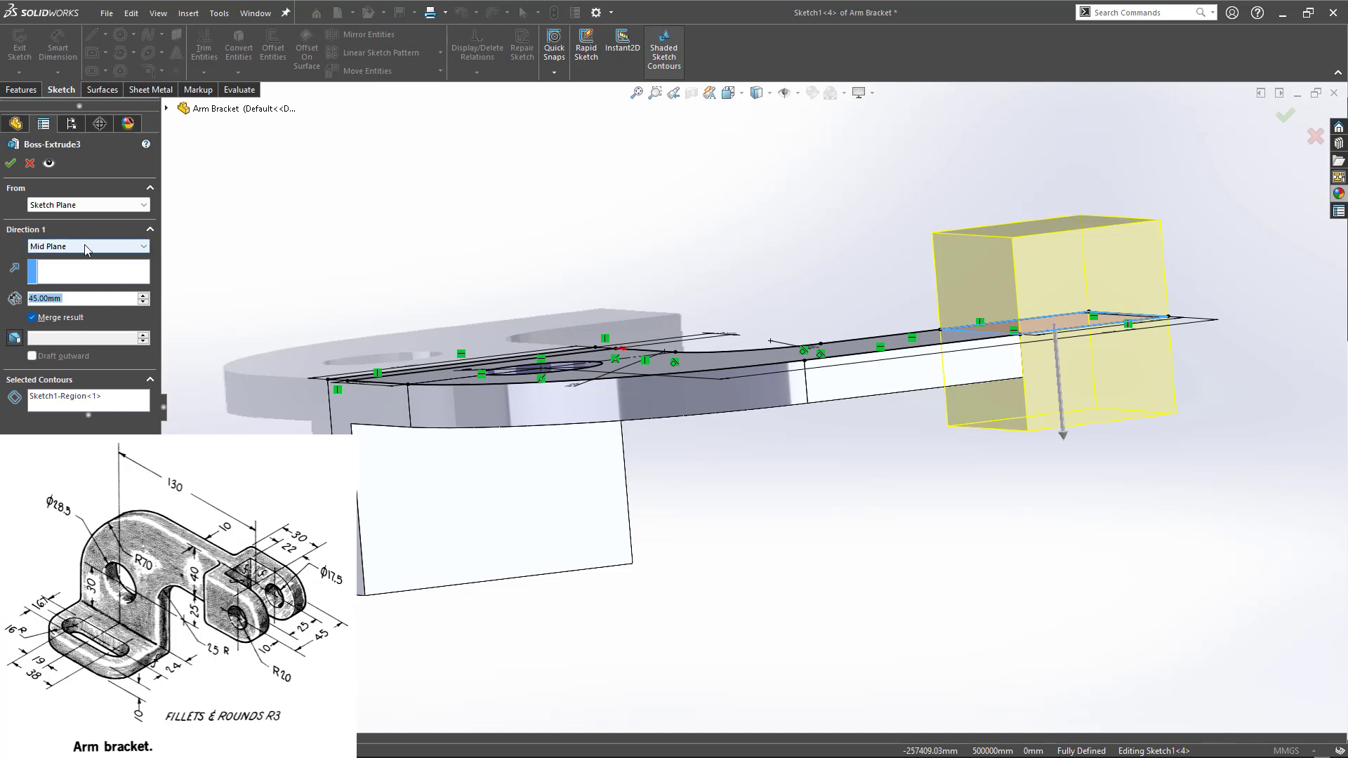
{"action": "middle_click_drag", "start_coordinate": [654, 251], "coordinate": [616, 239]}
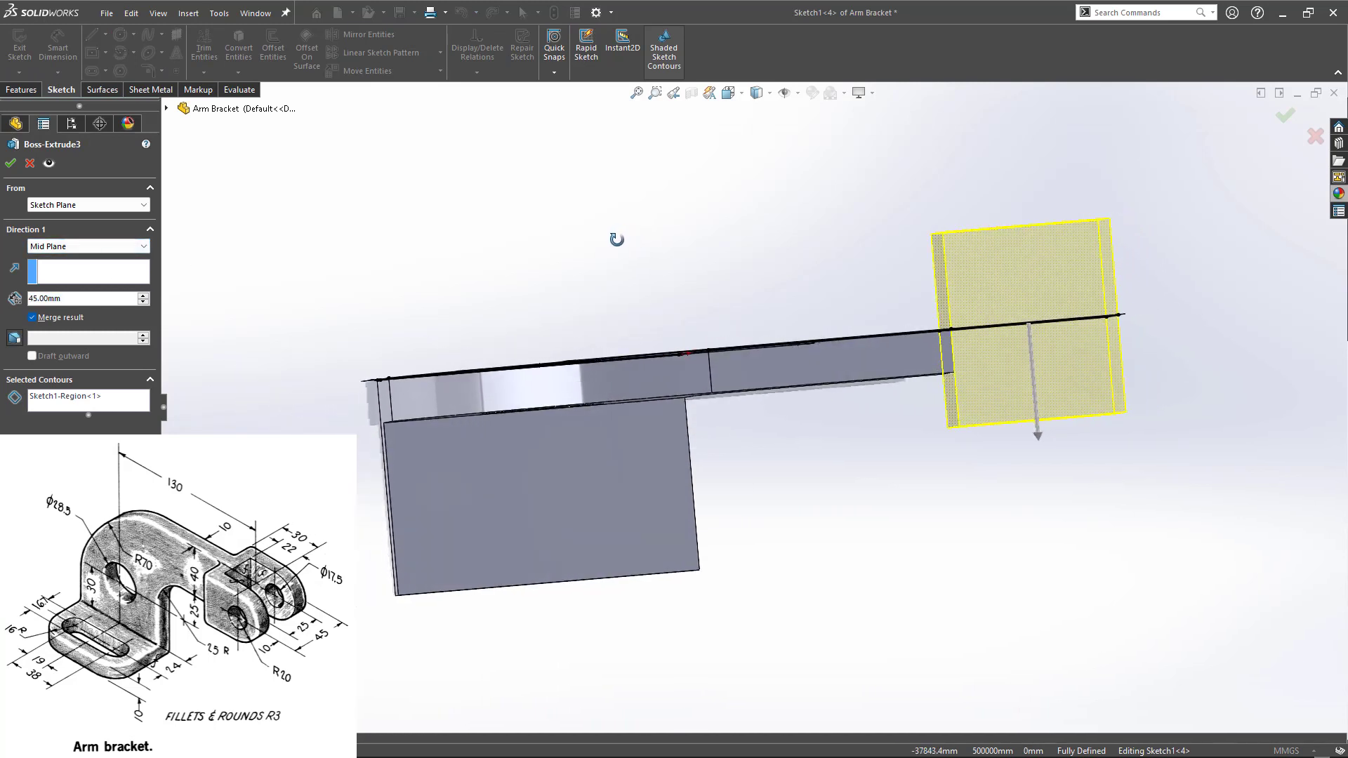
- Try extruding the end block Blind 22 mm with a second direction enabled
{"action": "left_click", "coordinate": [74, 247]}
{"action": "left_click", "coordinate": [73, 259]}
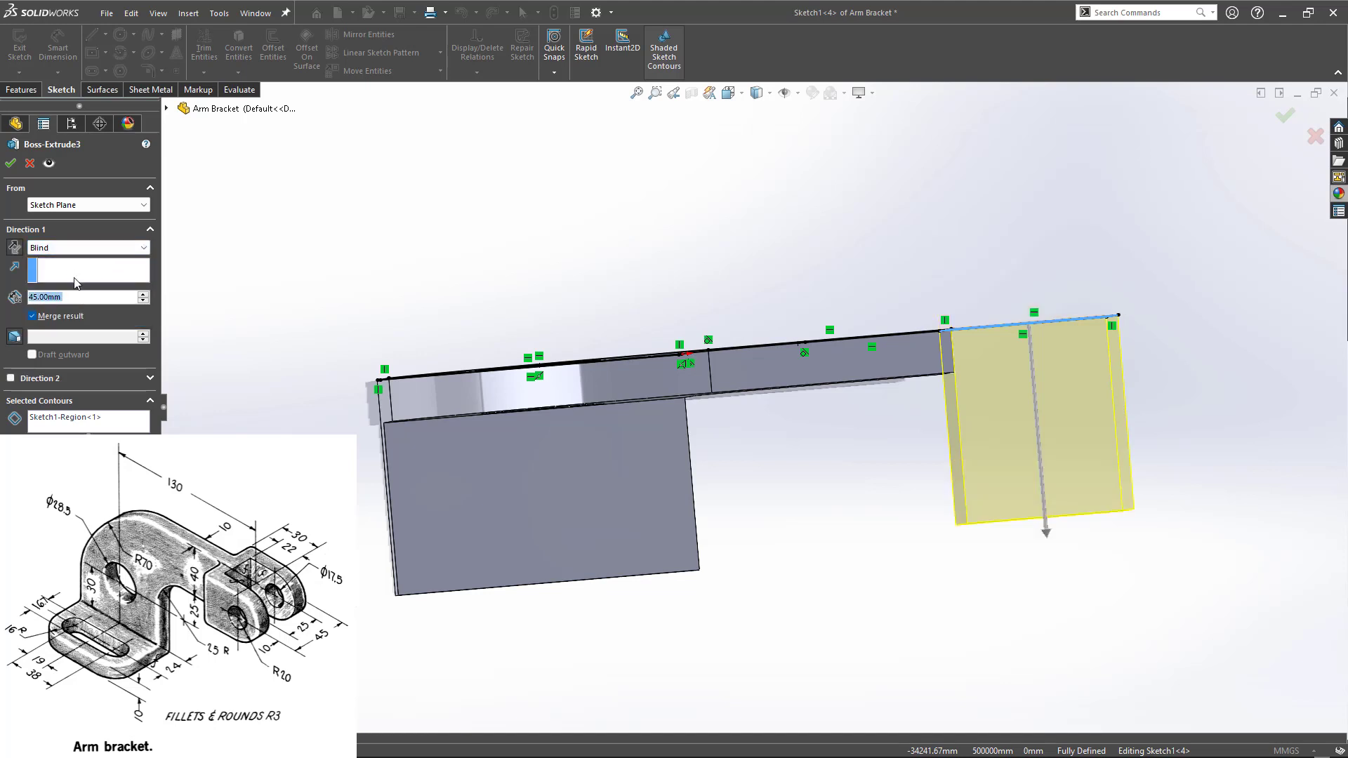
{"action": "type", "text": "22"}
{"action": "left_click", "coordinate": [11, 377]}
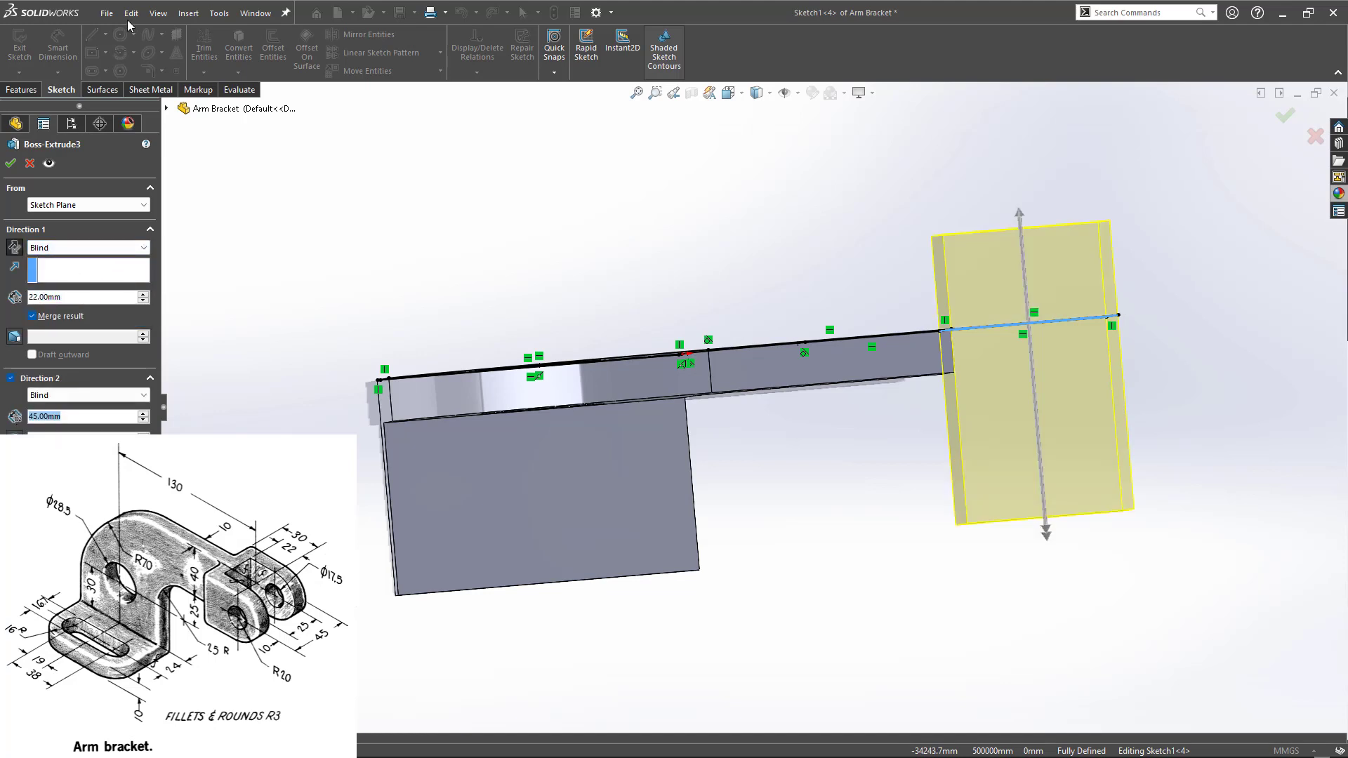
- Start the end block's extrusion at a 5 mm offset from the sketch plane and accept the feature
{"action": "left_click", "coordinate": [84, 205]}
{"action": "left_click", "coordinate": [57, 245]}
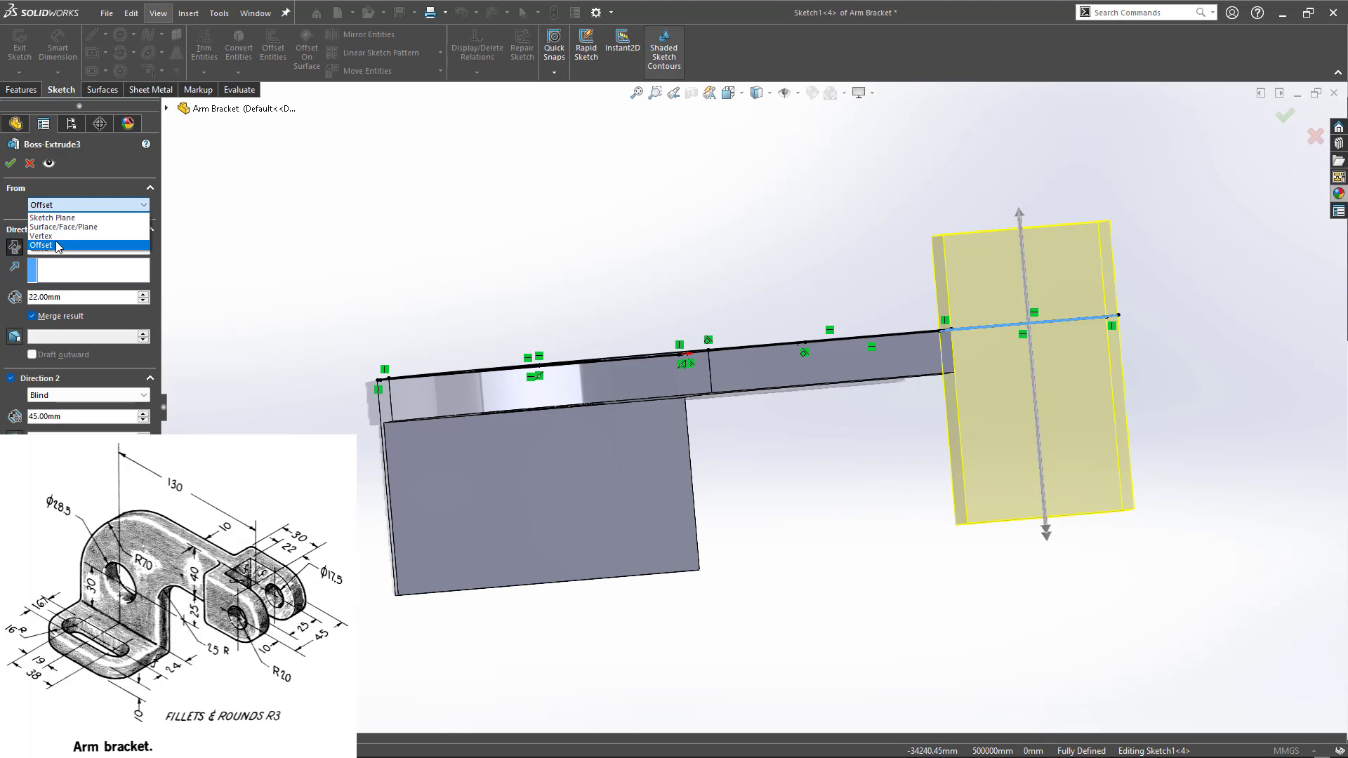
{"action": "left_click_drag", "start_coordinate": [64, 229], "coordinate": [11, 227]}
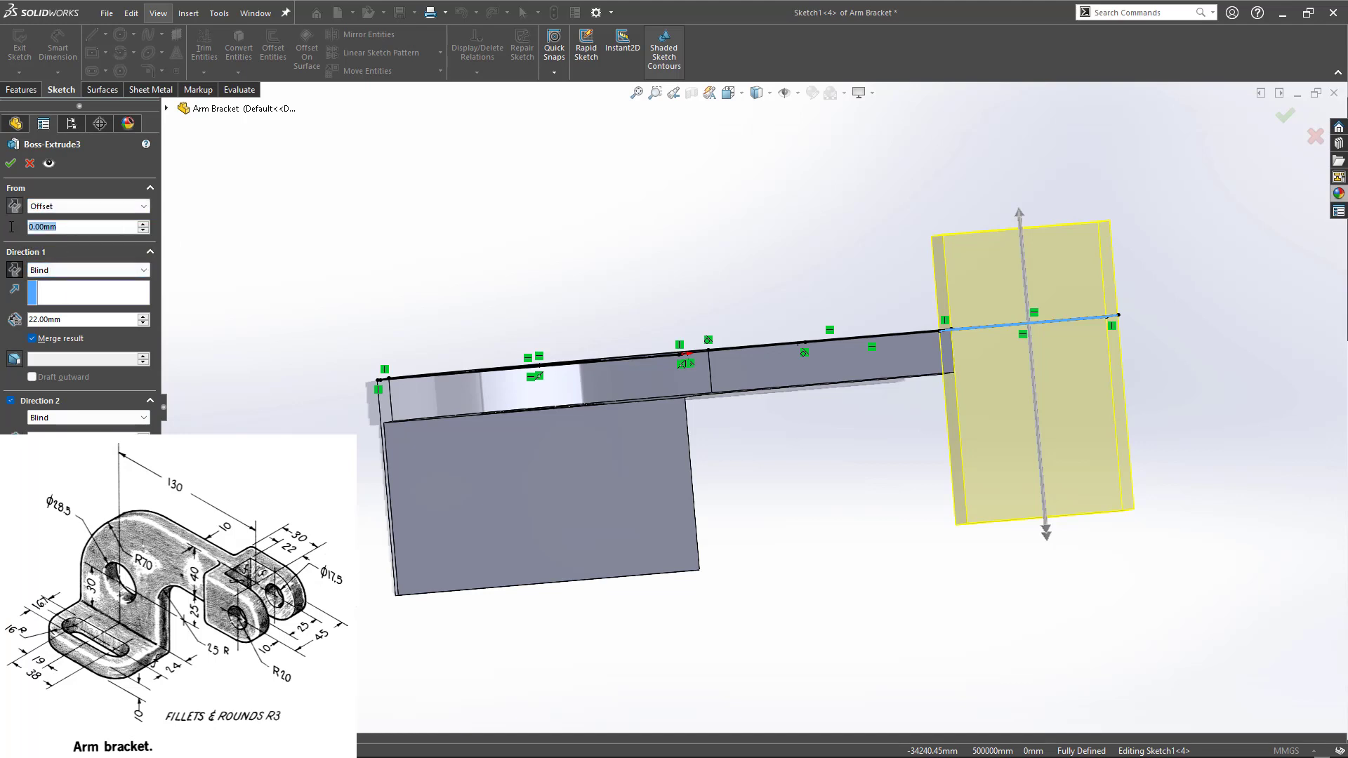
{"action": "left_click", "coordinate": [11, 163]}
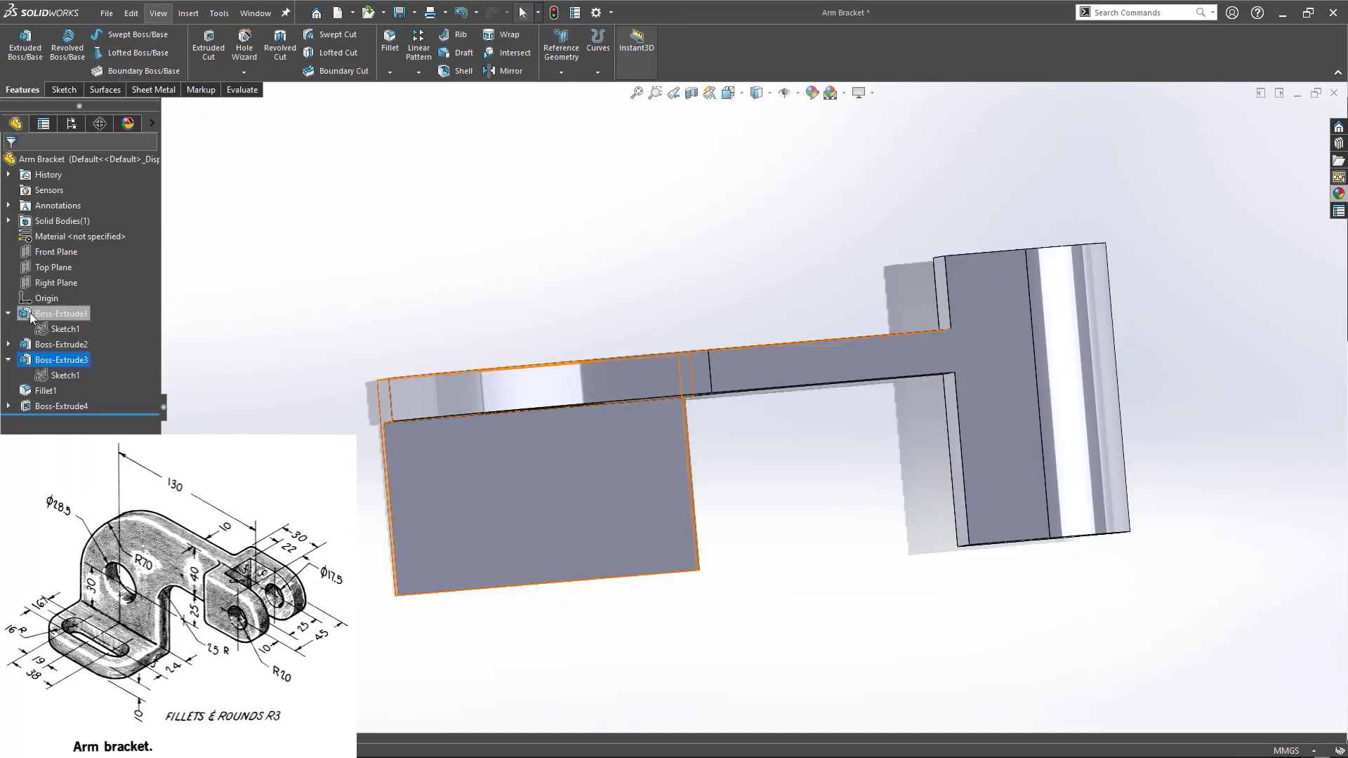
- Re-edit the end block's extrusion to Mid Plane with a 45 mm depth, offset toward the base flange
{"action": "right_click", "coordinate": [49, 360]}
{"action": "left_click", "coordinate": [59, 318]}
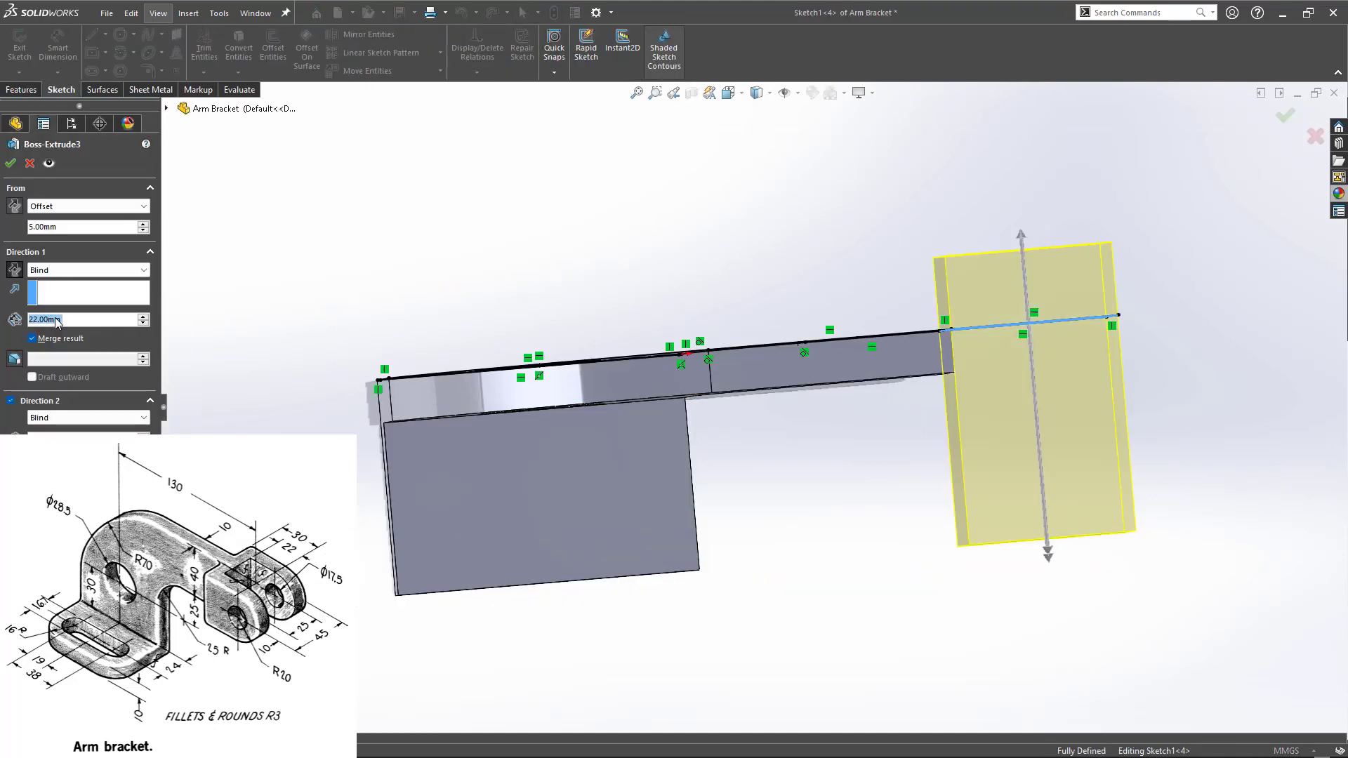
{"action": "left_click", "coordinate": [16, 206]}
{"action": "left_click", "coordinate": [16, 205]}
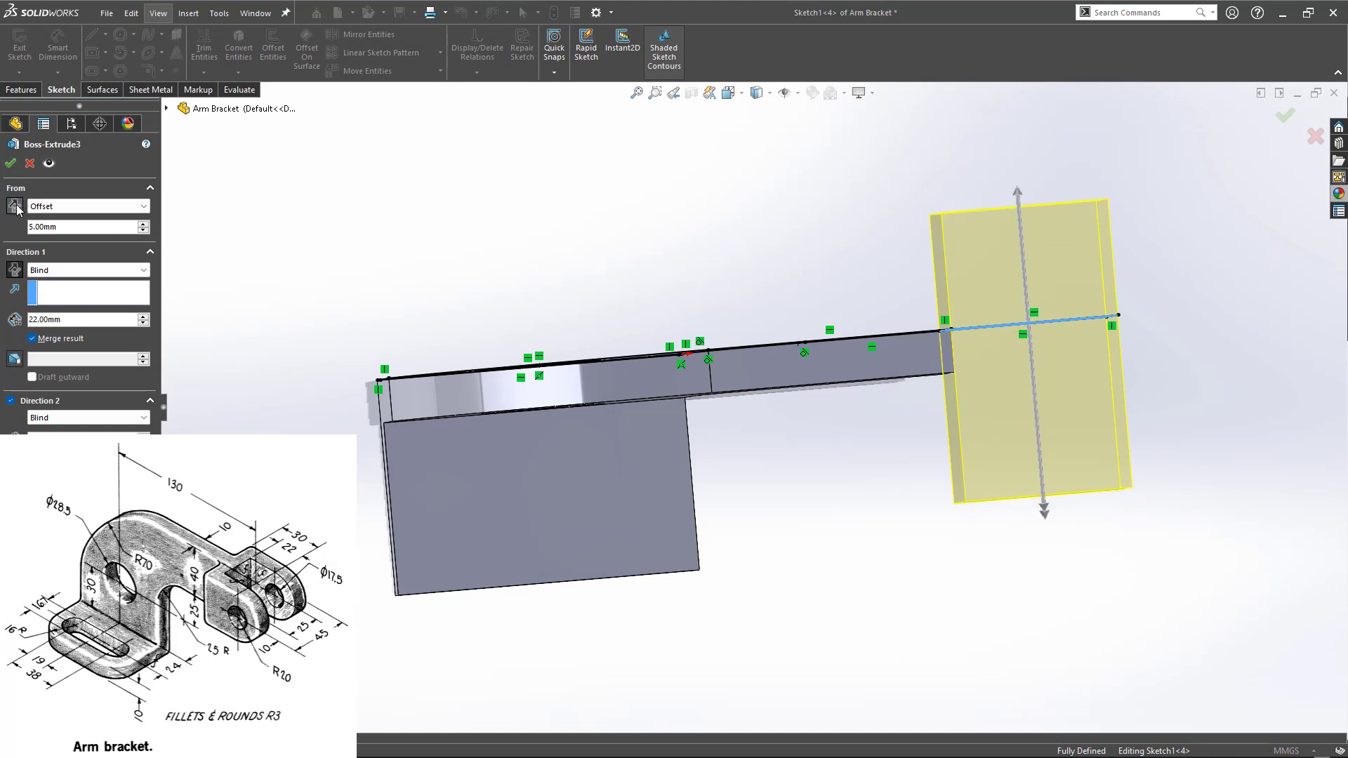
{"action": "left_click", "coordinate": [59, 271]}
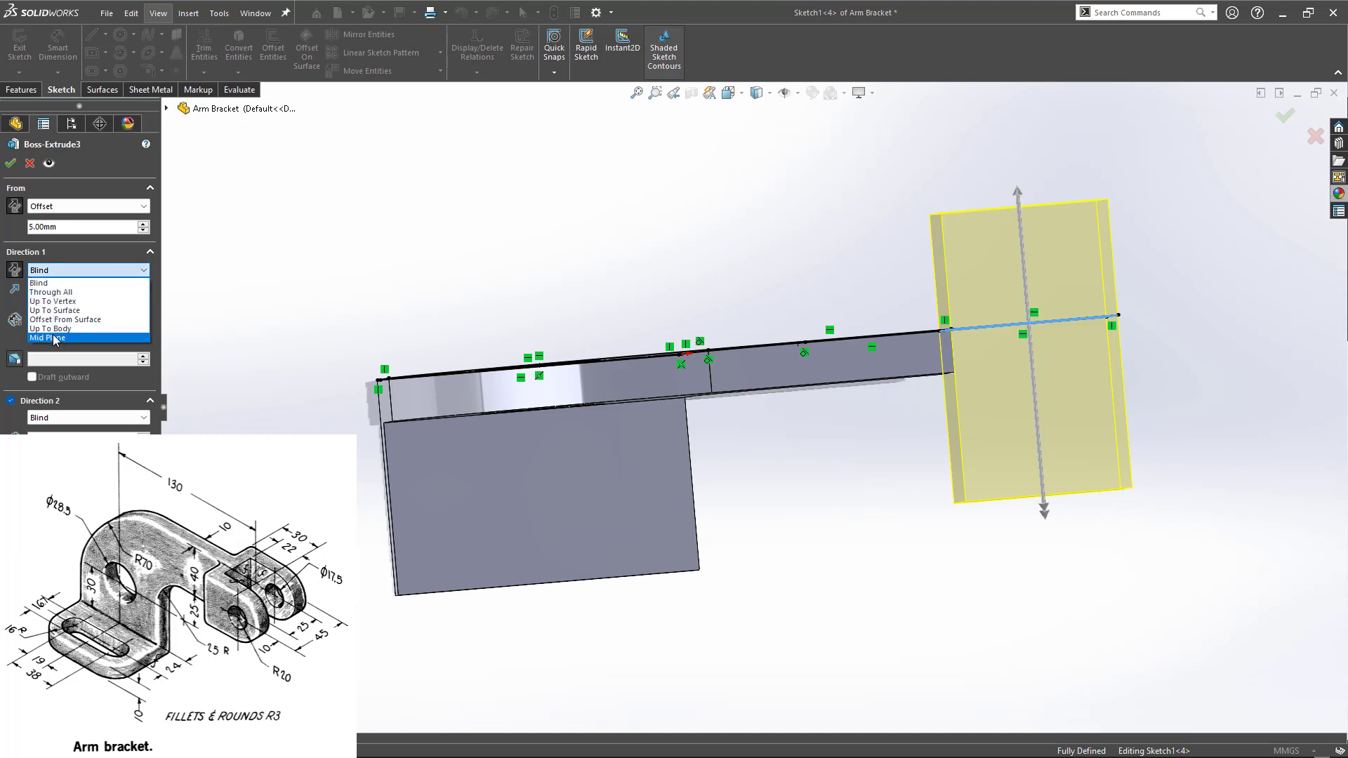
{"action": "left_click", "coordinate": [49, 339]}
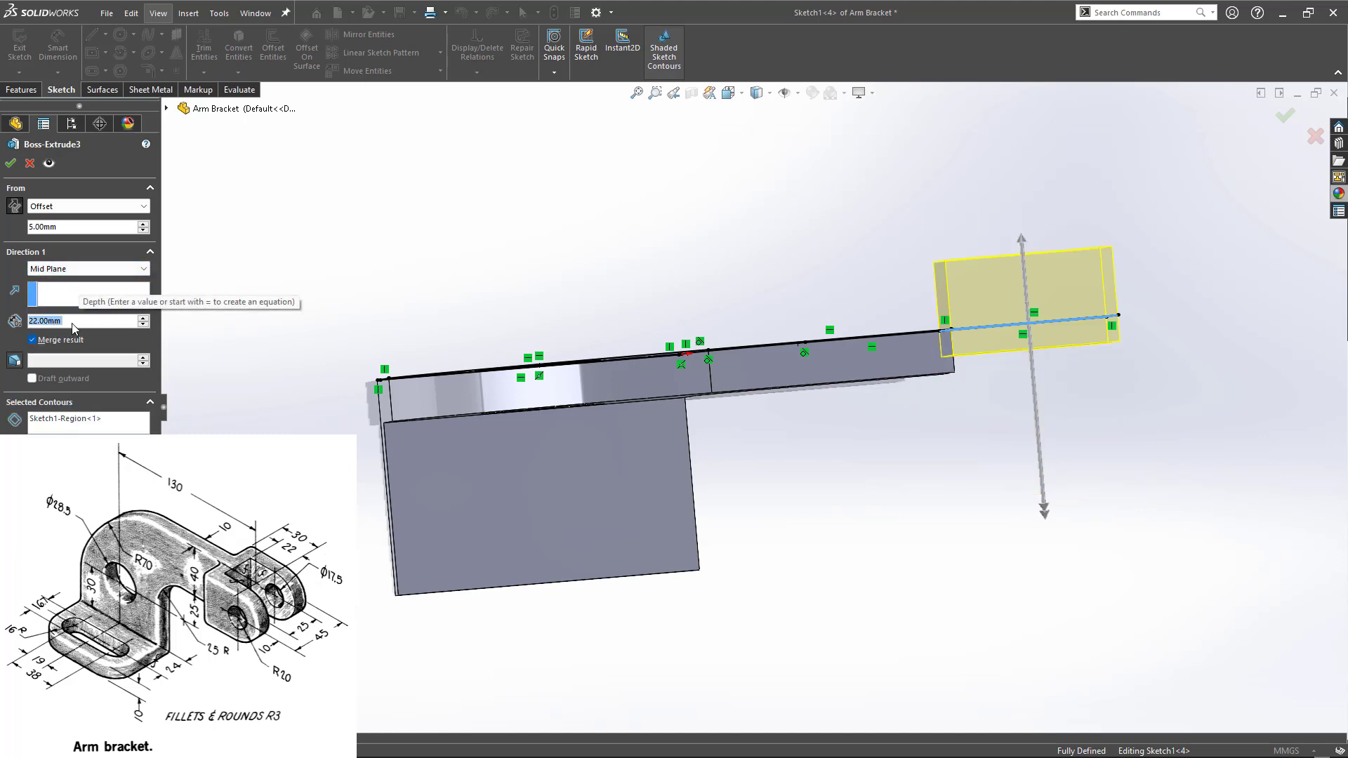
{"action": "type", "text": "45"}
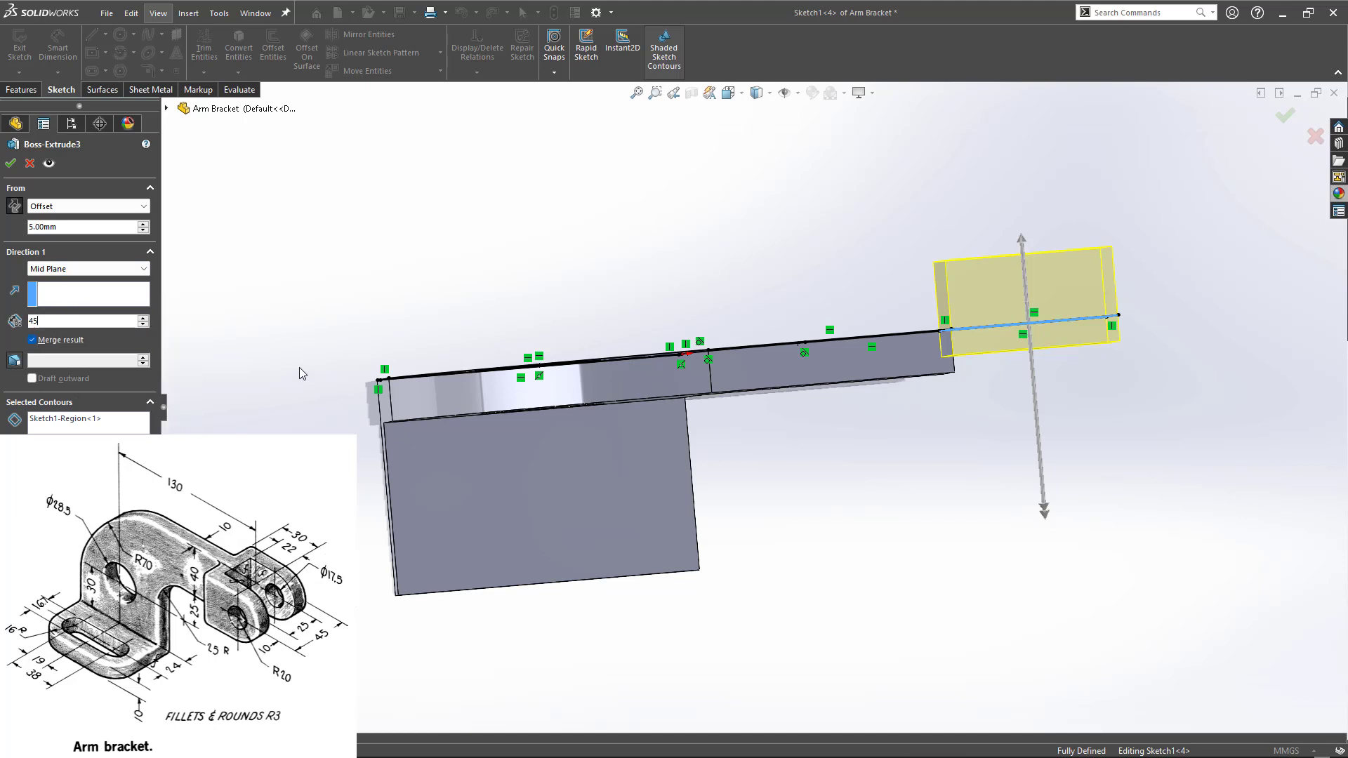
{"action": "key", "text": "Return"}
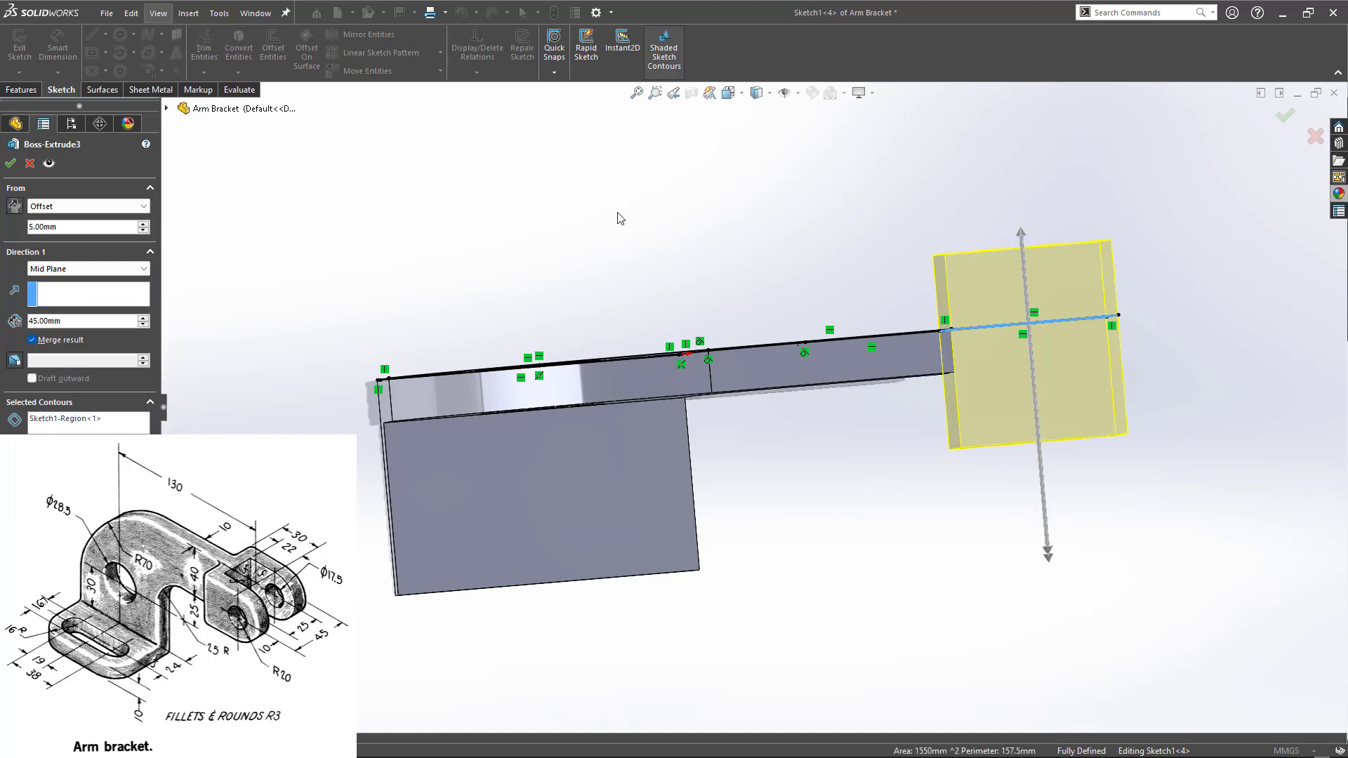
{"action": "mouse_move", "coordinate": [620, 213]}
{"action": "middle_mouse_down"}
{"action": "mouse_move", "coordinate": [599, 213]}
{"action": "mouse_move", "coordinate": [648, 227]}
{"action": "mouse_move", "coordinate": [650, 205]}
{"action": "mouse_move", "coordinate": [697, 217]}
{"action": "mouse_move", "coordinate": [727, 199]}
{"action": "mouse_move", "coordinate": [808, 201]}
{"action": "mouse_move", "coordinate": [659, 212]}
{"action": "middle_mouse_up"}
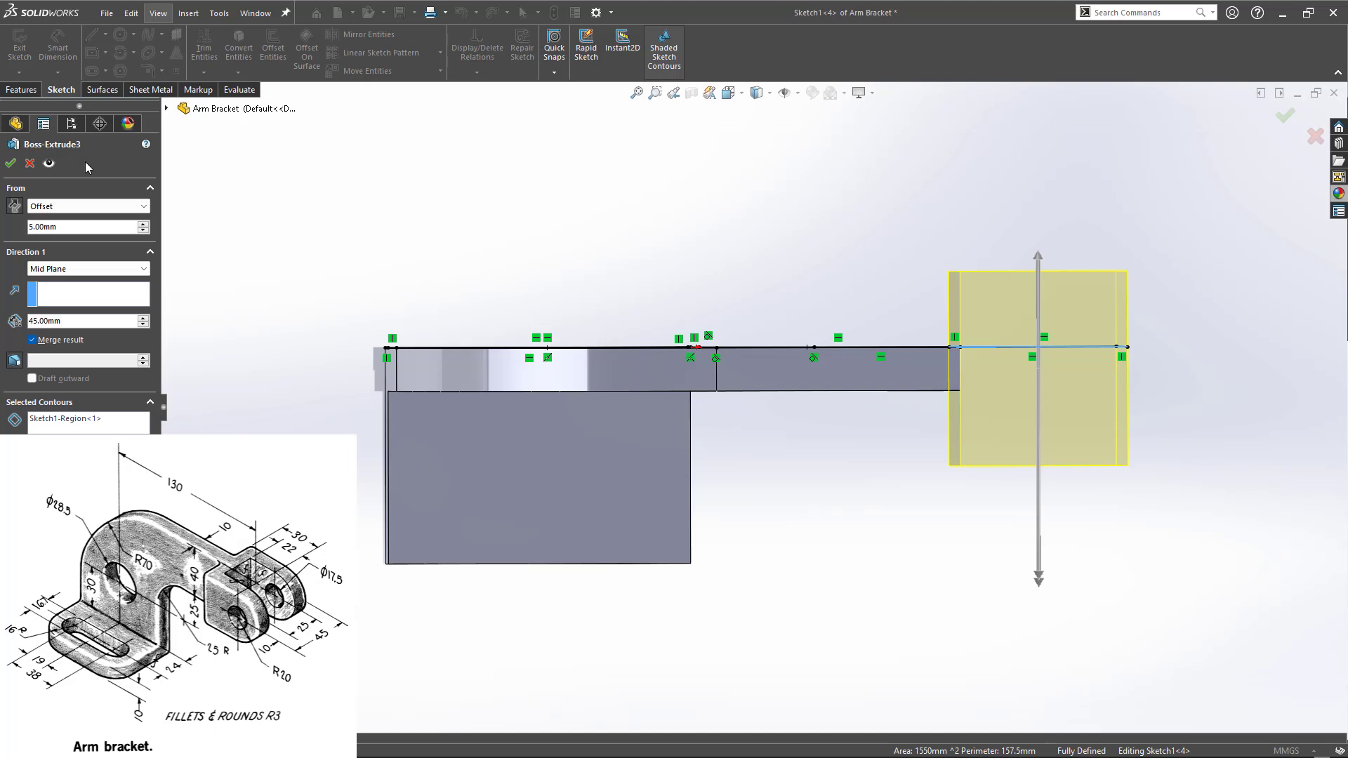
{"action": "left_click", "coordinate": [11, 164]}
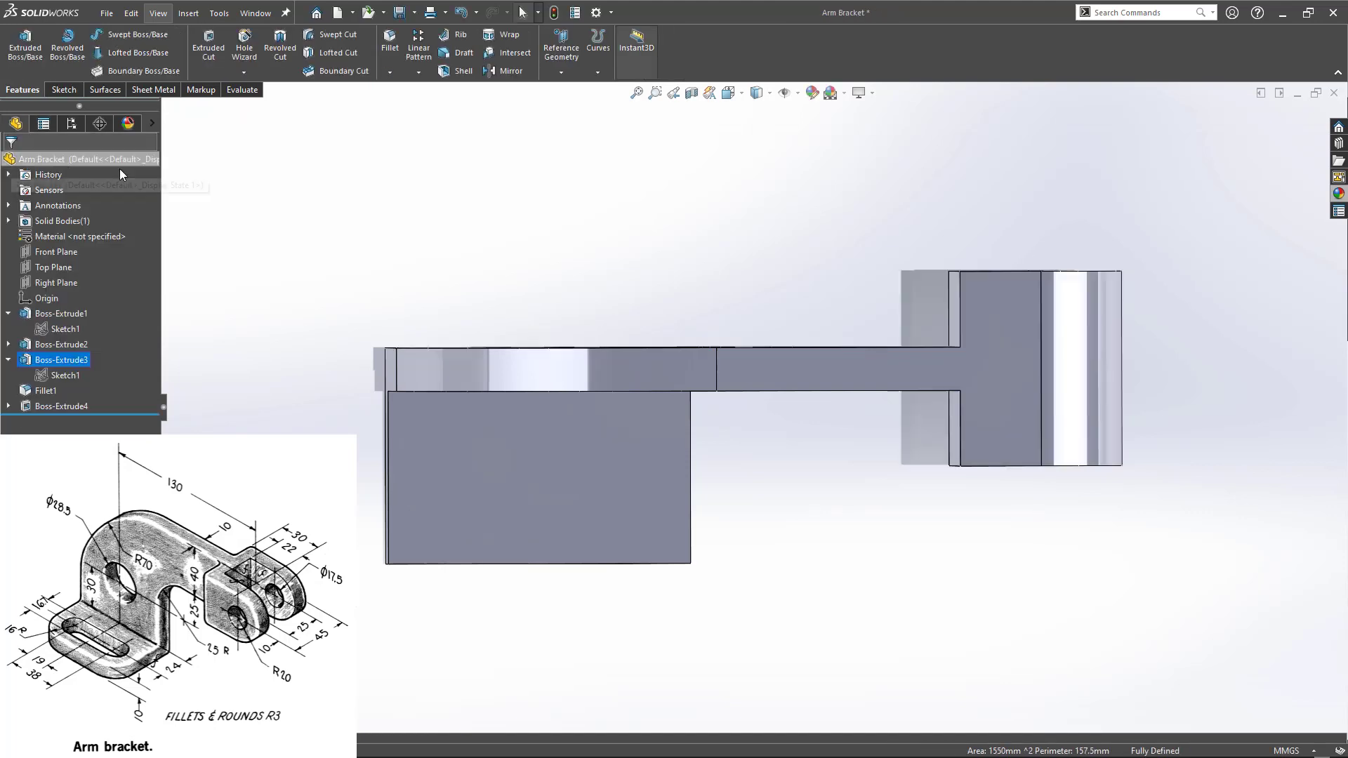
- Compare the lengths of the end block's edges on both sides of the arm plate
{"action": "middle_click_drag", "start_coordinate": [551, 249], "coordinate": [716, 268]}
{"action": "left_click", "coordinate": [1030, 398]}
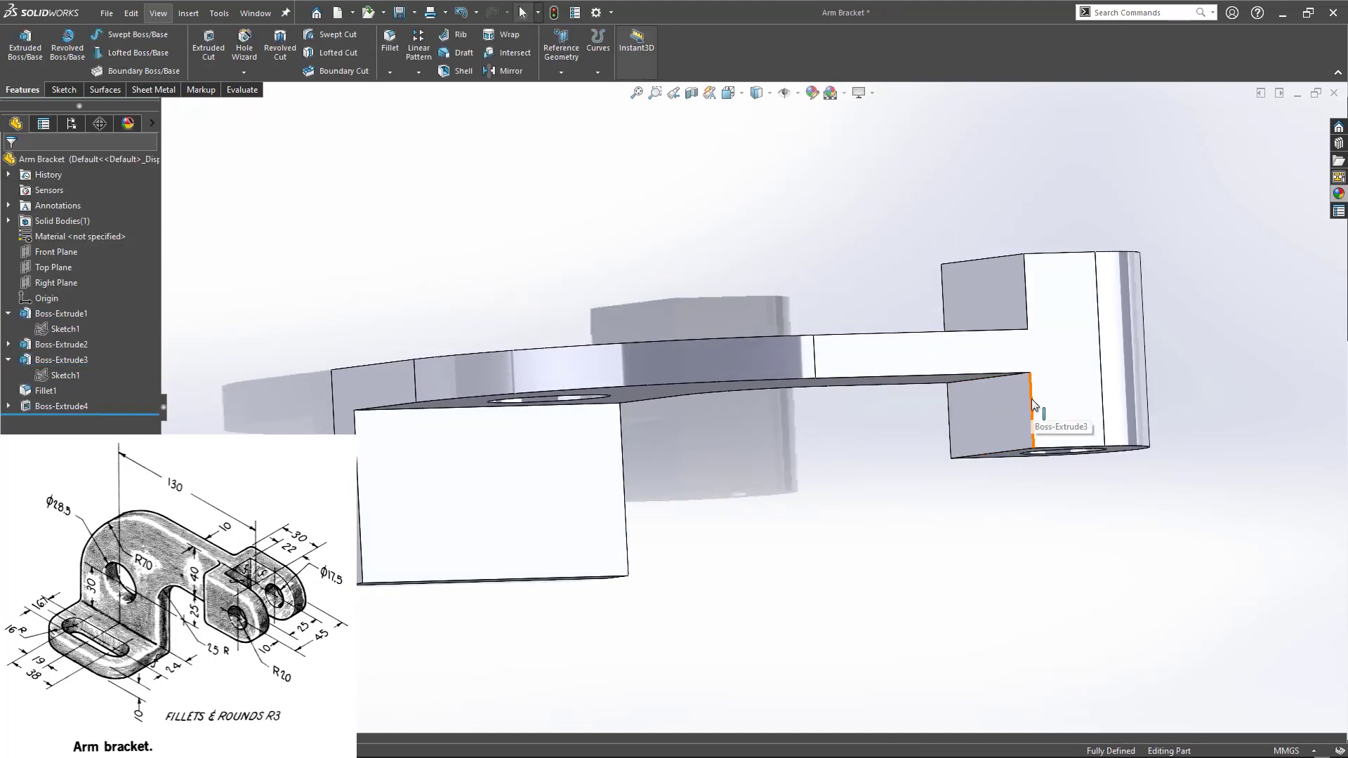
{"action": "left_click", "coordinate": [1026, 317]}
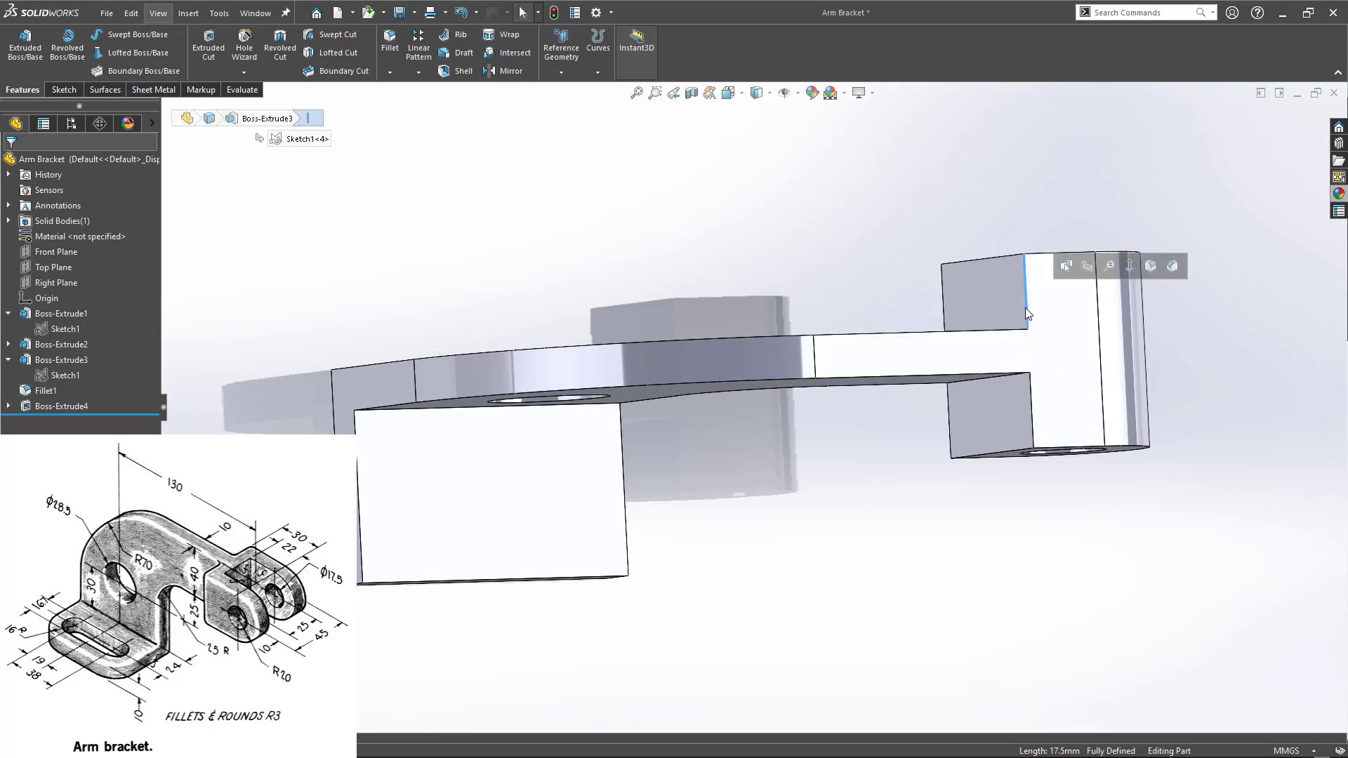
{"action": "left_click", "coordinate": [908, 239]}
{"action": "middle_click_drag", "start_coordinate": [908, 239], "coordinate": [800, 284]}
- Start a sketch on the end block's upper face and draw a corner rectangle about 26 mm wide extending past the rounded end
{"action": "left_click", "coordinate": [919, 312]}
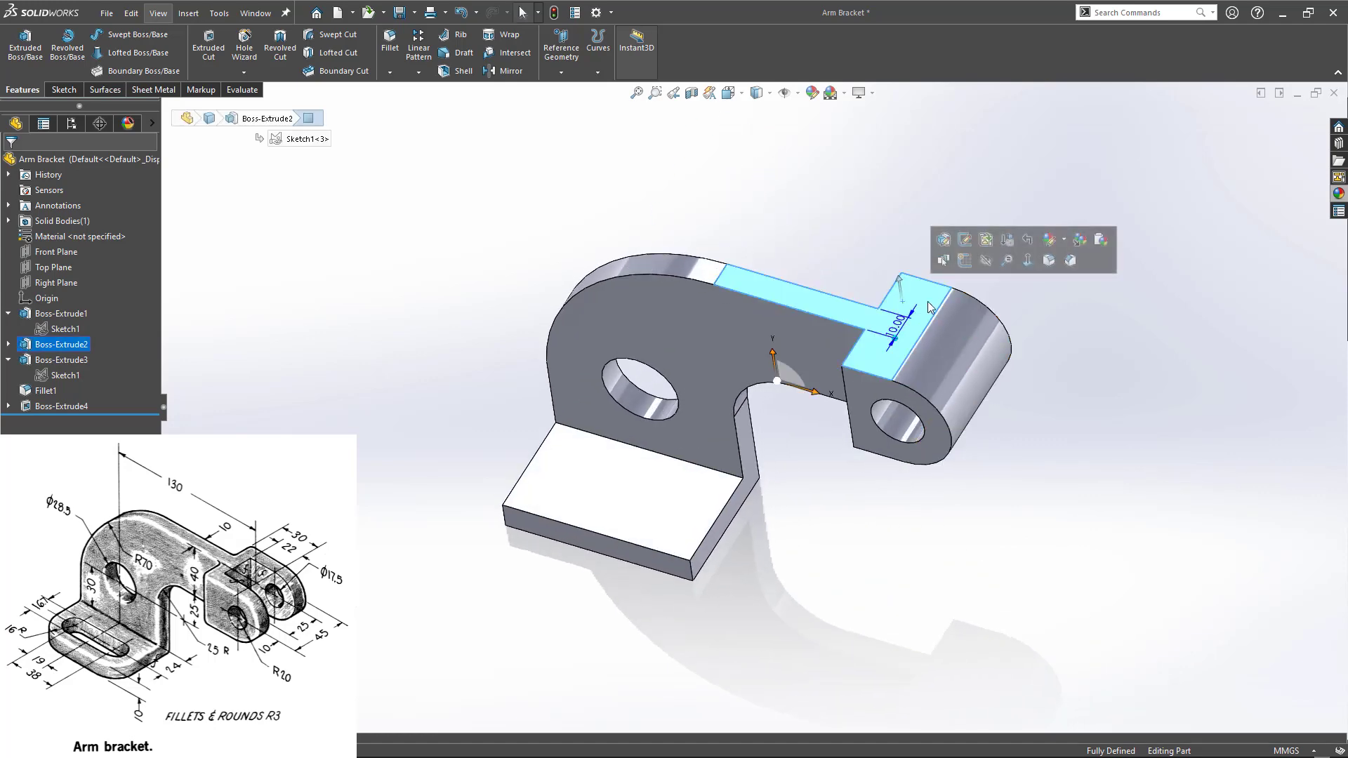
{"action": "left_click", "coordinate": [949, 265]}
{"action": "left_click", "coordinate": [850, 264]}
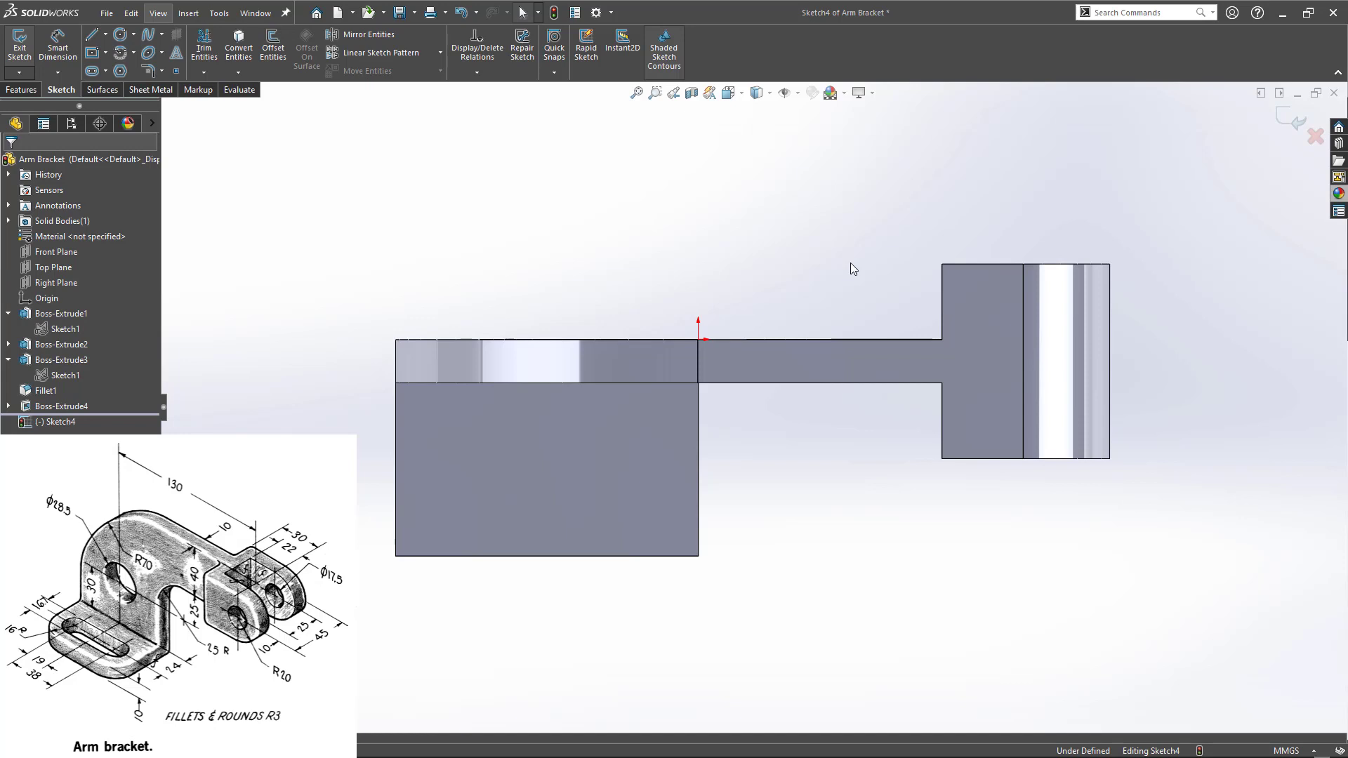
{"action": "left_click", "coordinate": [105, 53]}
{"action": "left_click", "coordinate": [109, 71]}
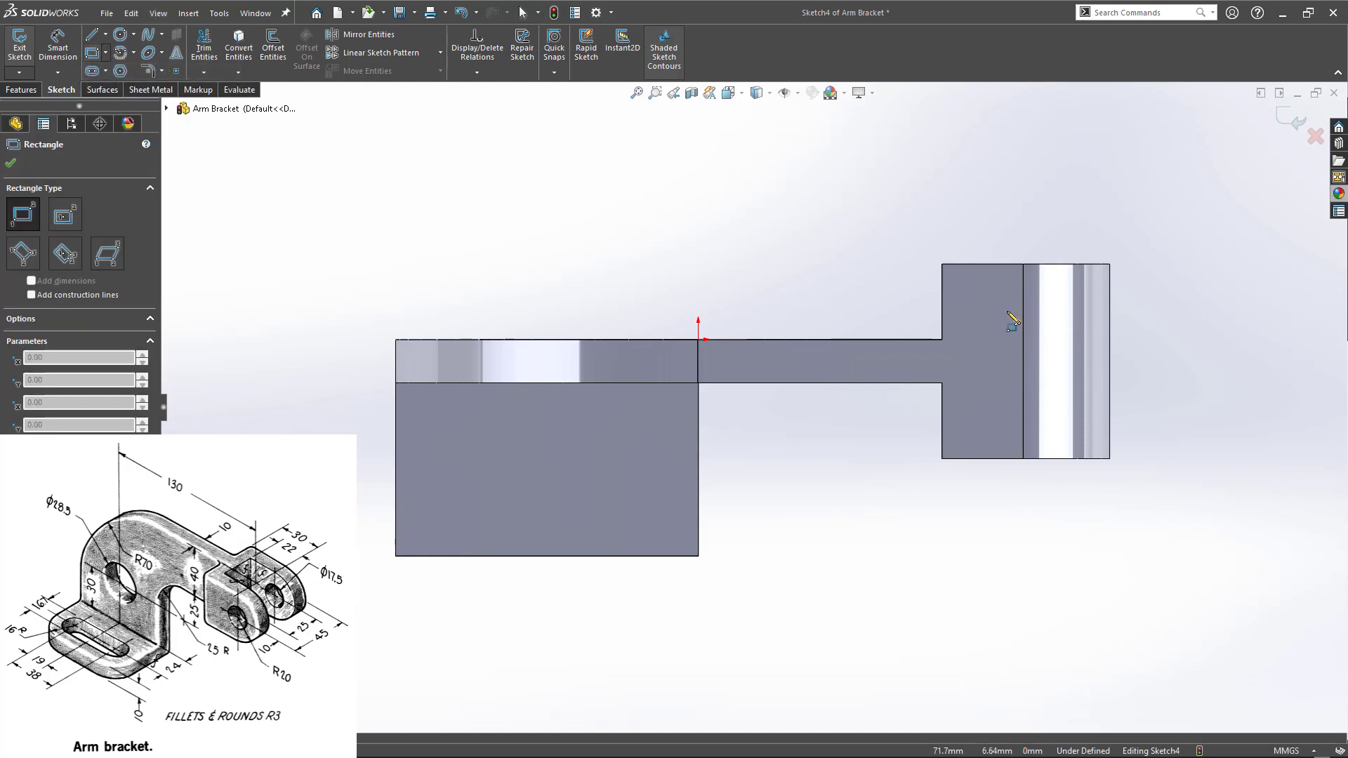
{"action": "left_click", "coordinate": [983, 307]}
{"action": "left_click", "coordinate": [1168, 421]}
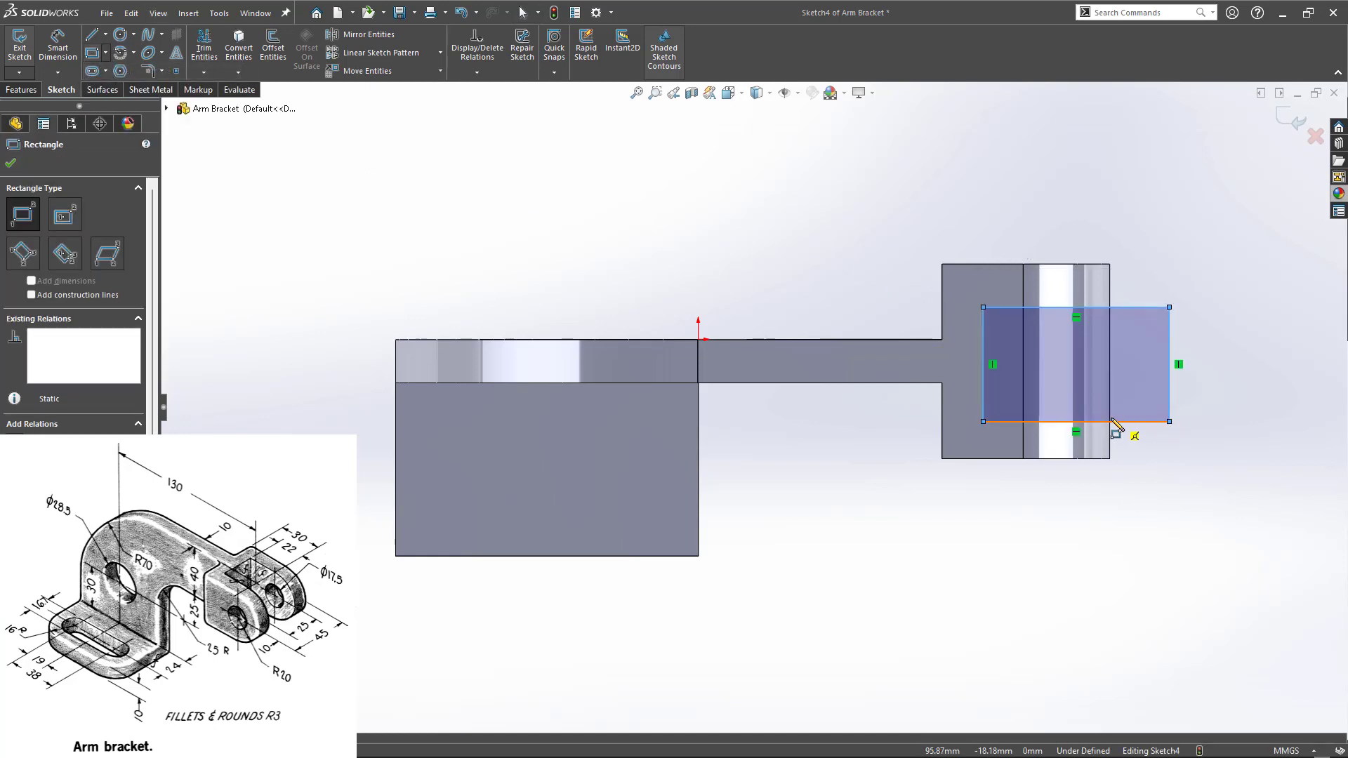
{"action": "key", "text": "Escape"}
- Dimension the rectangle's inner edge, which sets the slot width, to 25 mm
{"action": "left_click", "coordinate": [981, 375]}
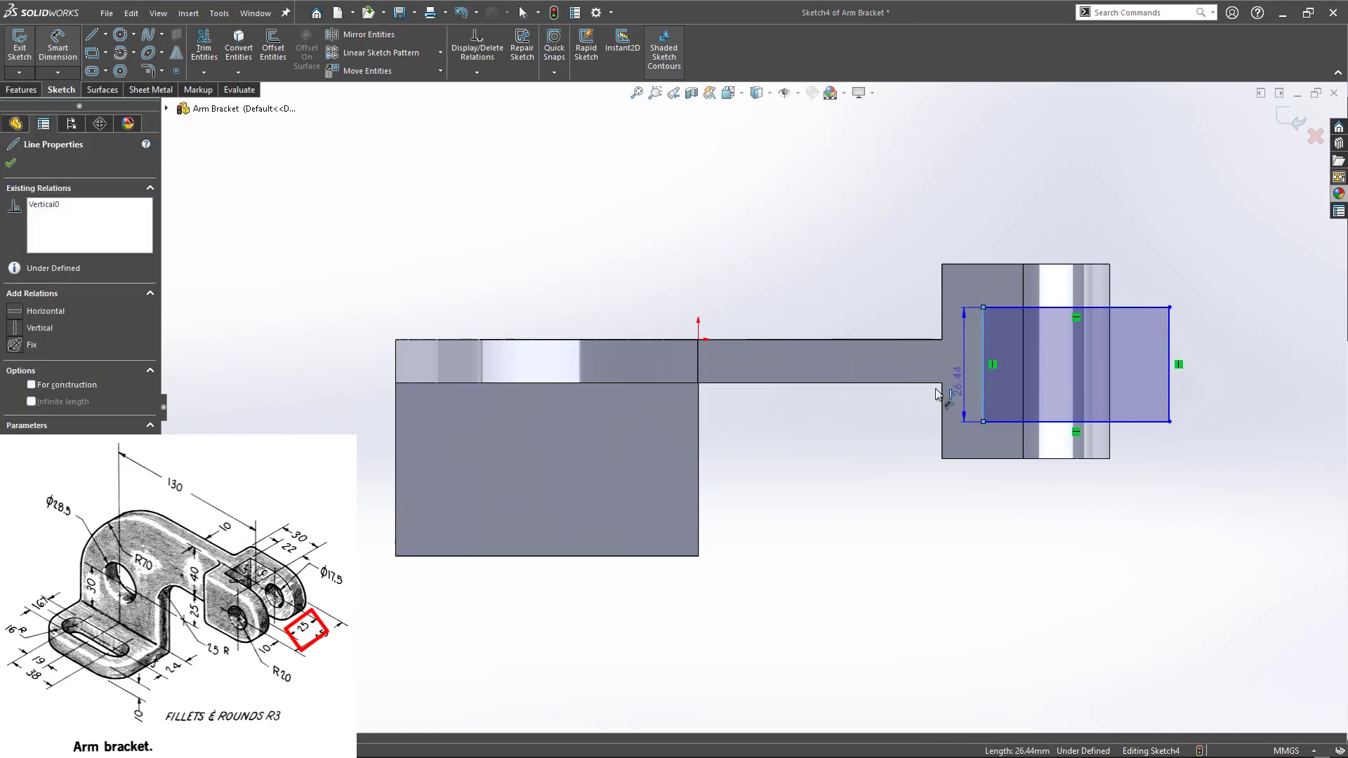
{"action": "left_click", "coordinate": [890, 404]}
{"action": "type", "text": "25"}
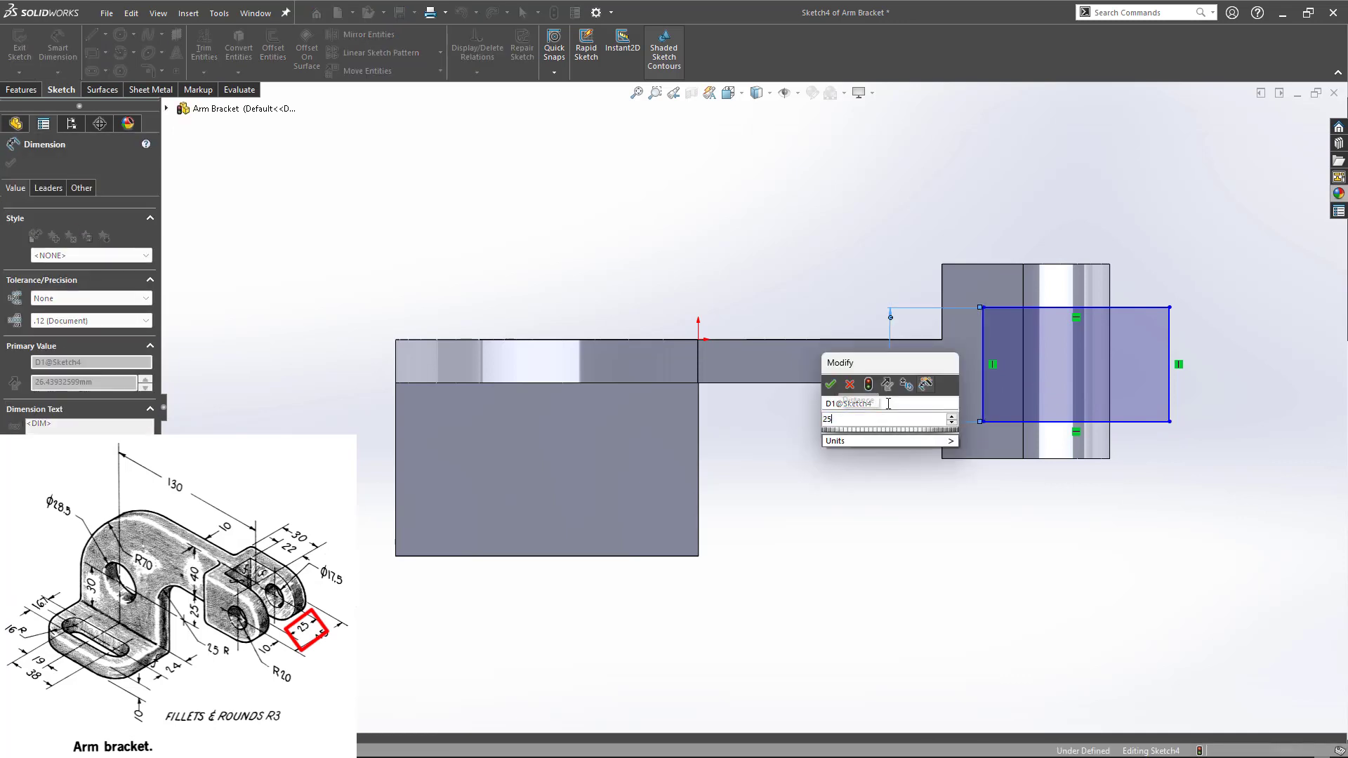
{"action": "key", "text": "Return"}
{"action": "key", "text": "Escape"}
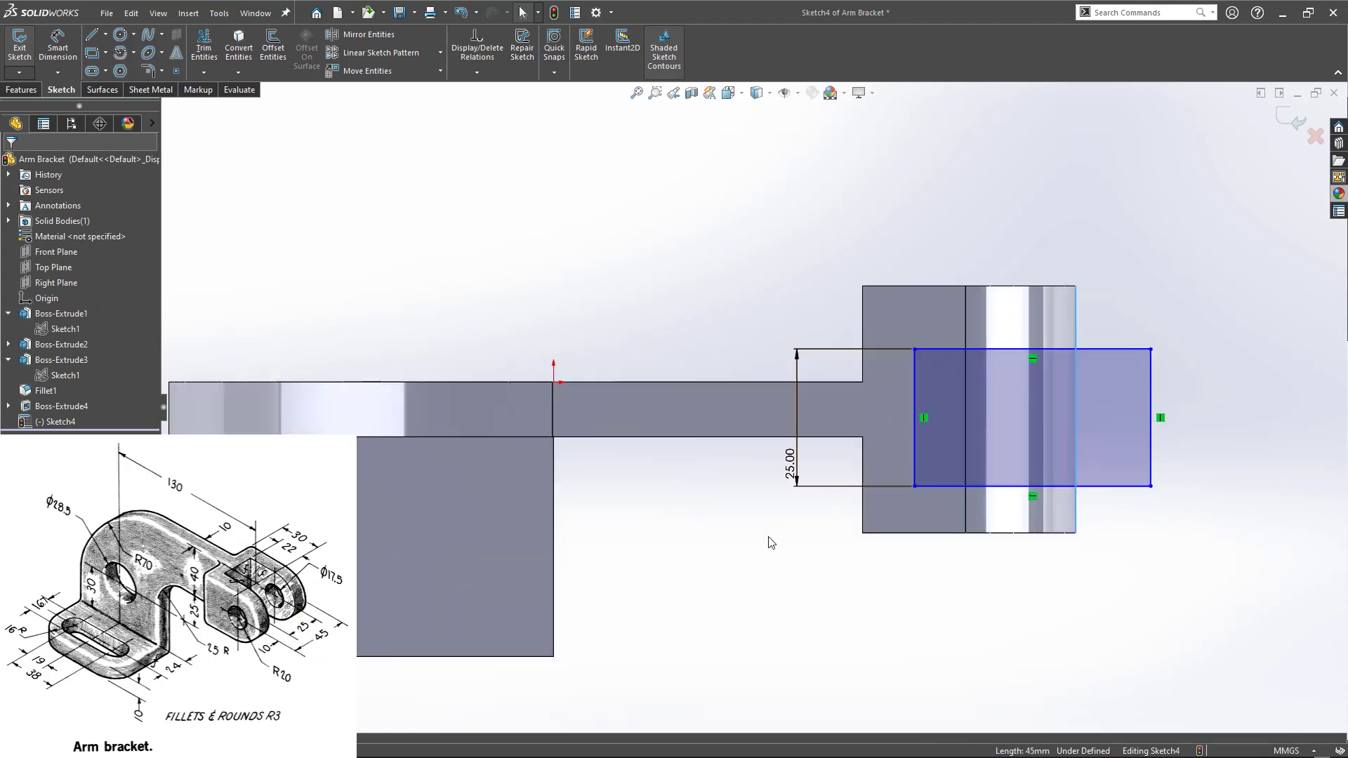
{"action": "left_click", "coordinate": [768, 537]}
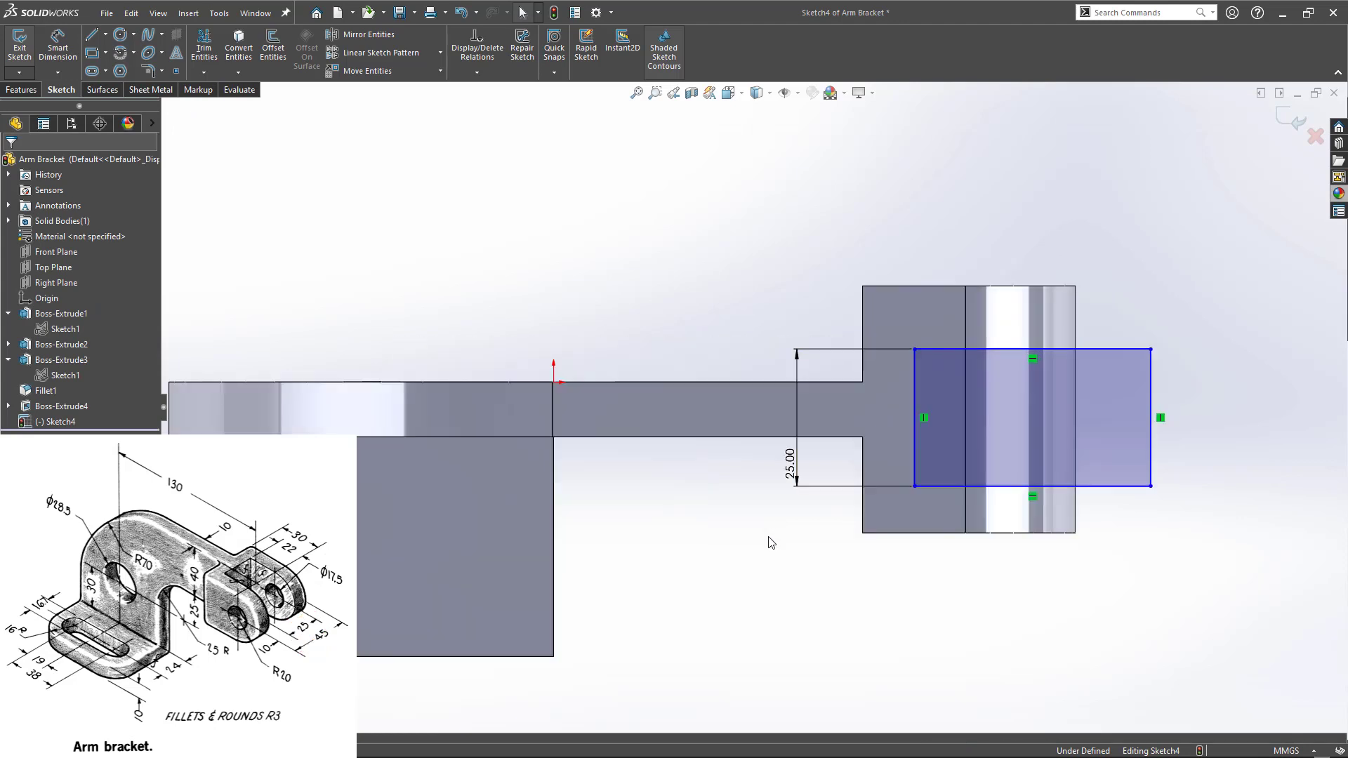
- Draw a vertical line across the arm plate's thickness where it meets the end block and convert it to construction geometry
{"action": "key", "text": "l"}
{"action": "left_click", "coordinate": [863, 383]}
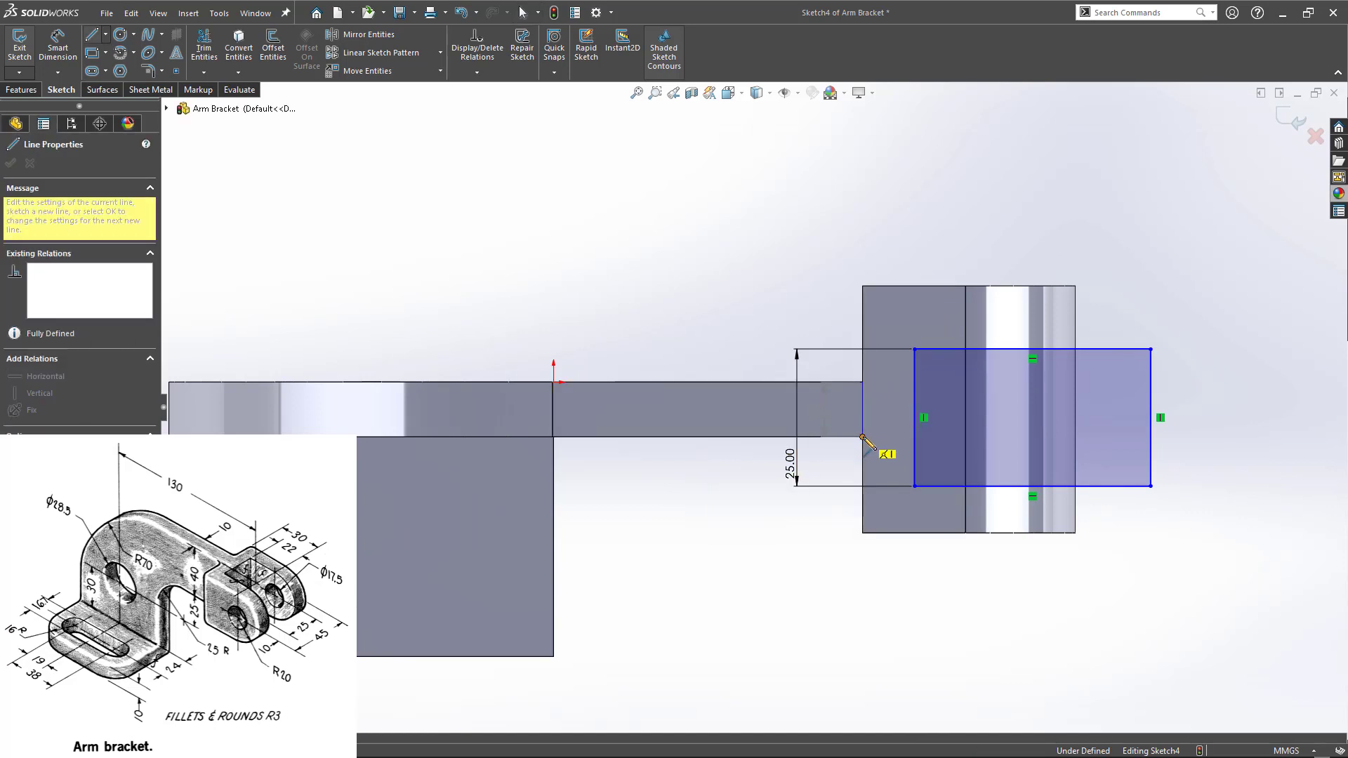
{"action": "left_click", "coordinate": [862, 437]}
{"action": "key", "text": "Escape"}
{"action": "left_click", "coordinate": [863, 410]}
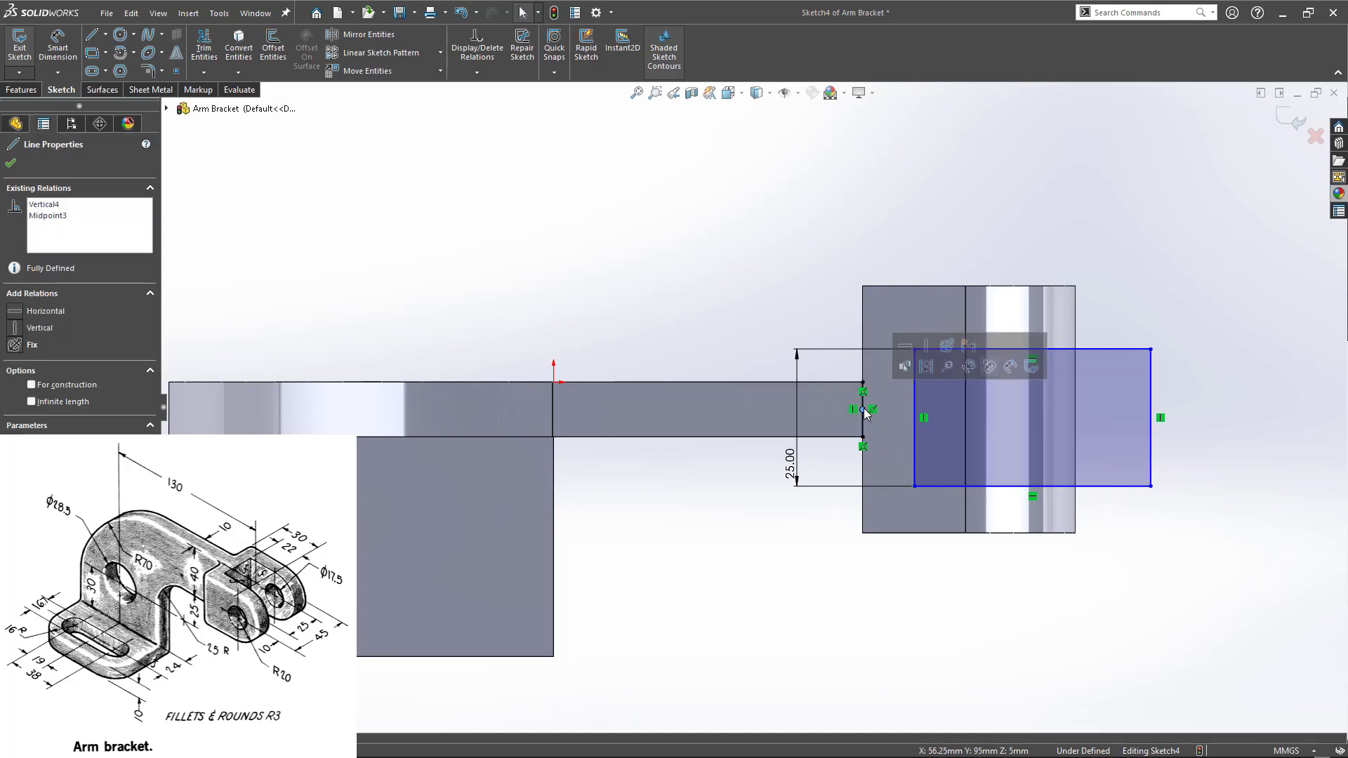
{"action": "left_click", "coordinate": [925, 366]}
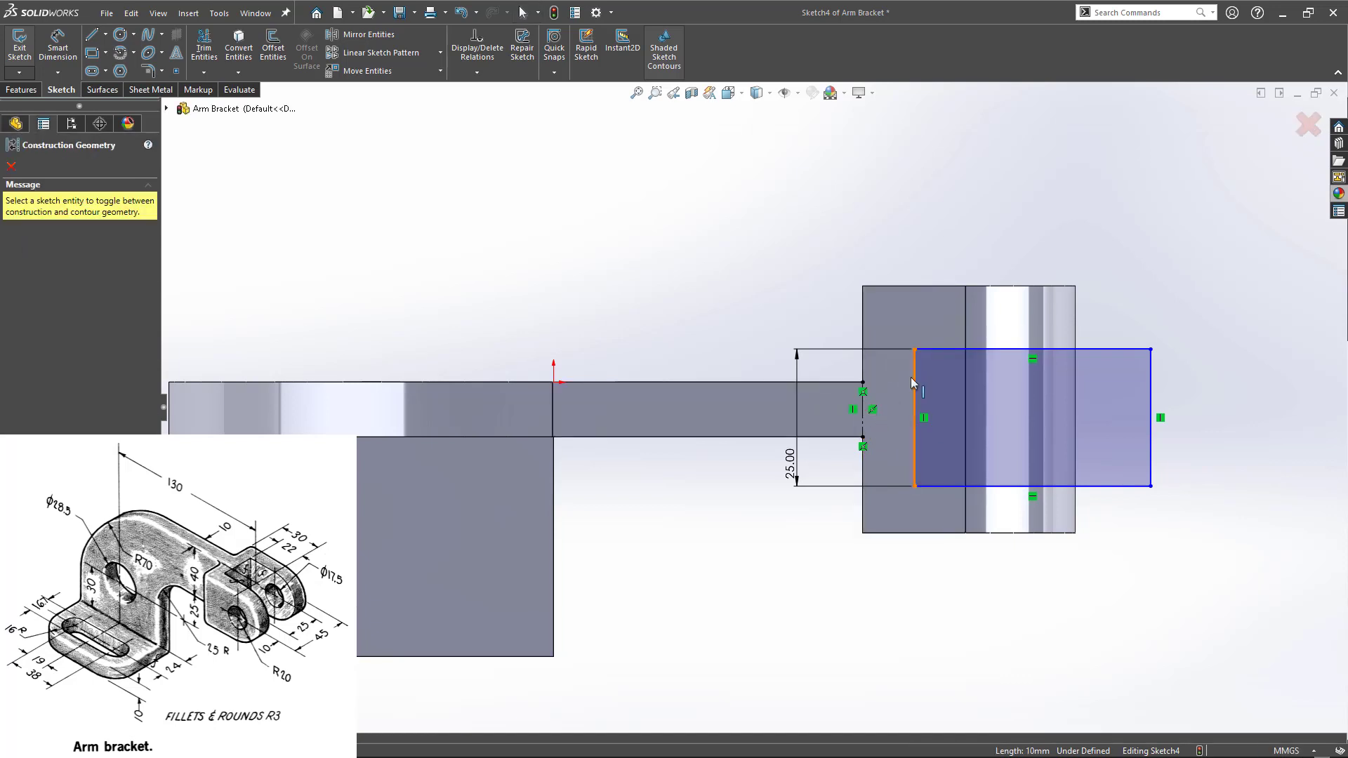
{"action": "key", "text": "Escape"}
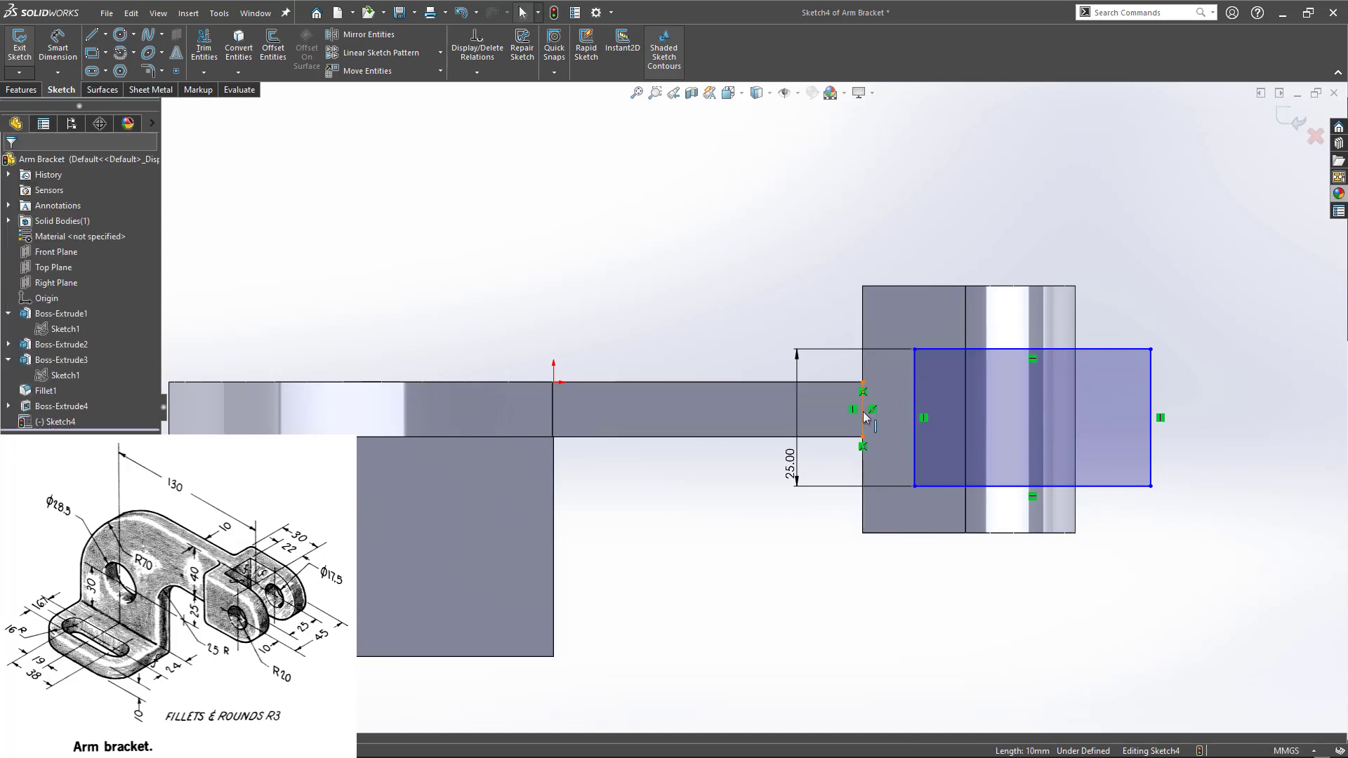
- Align the midpoints of the construction line and the rectangle's inner edge with a Horizontal relation to centre the slot
{"action": "left_click", "coordinate": [864, 412]}
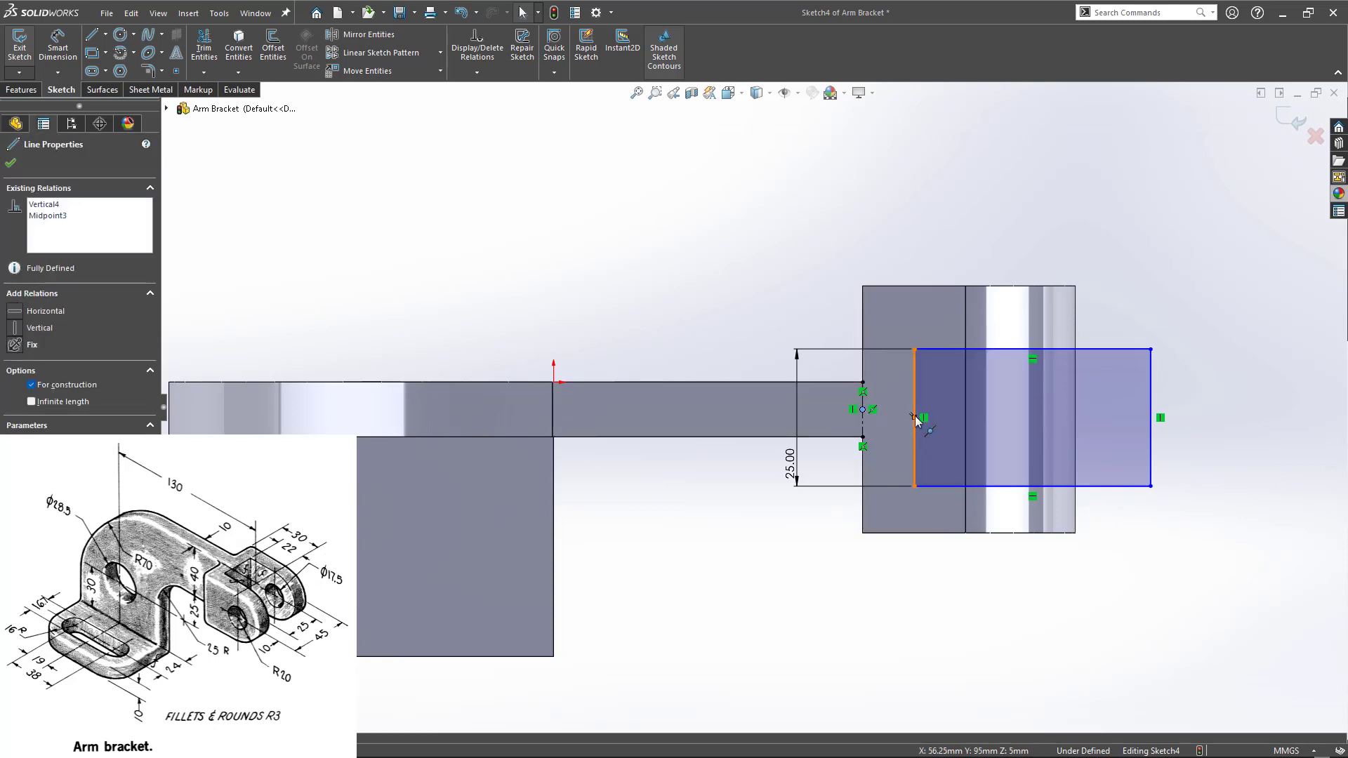
{"action": "left_click", "coordinate": [916, 418]}
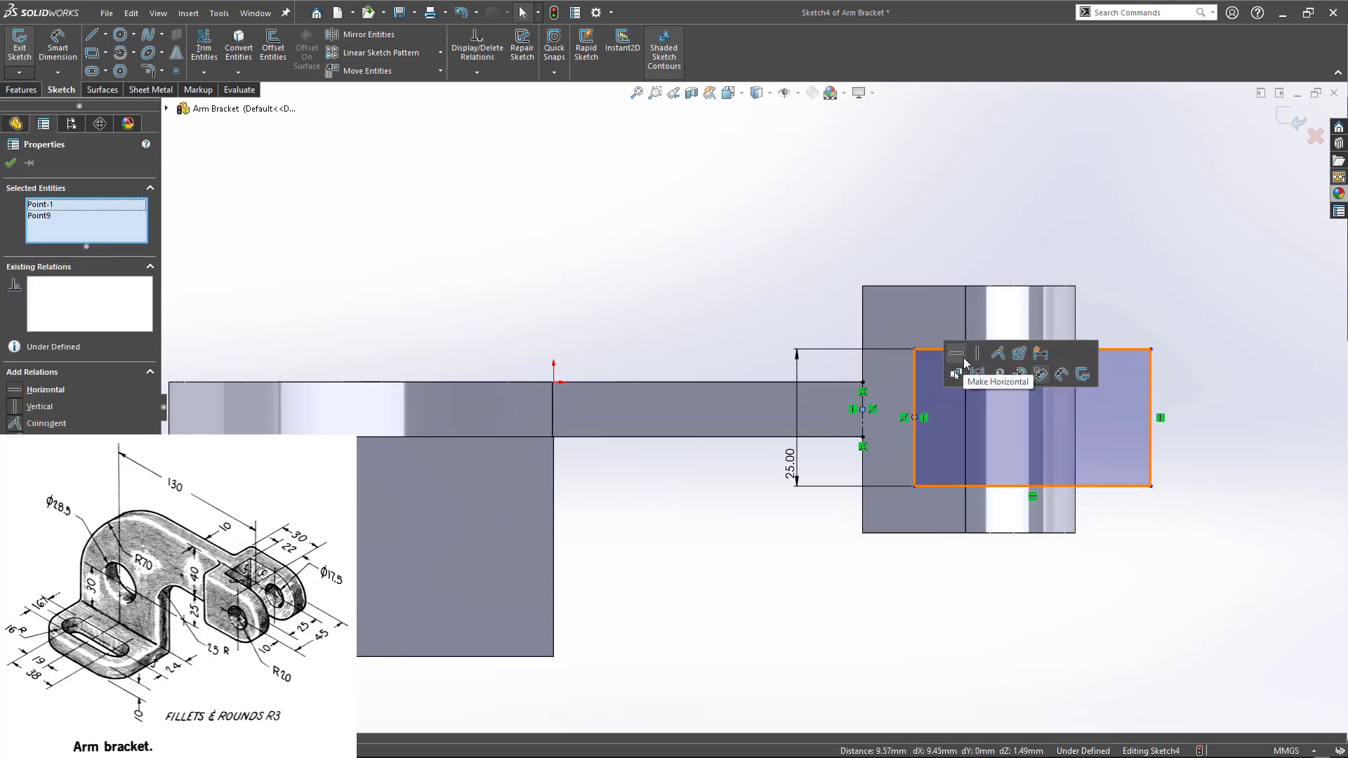
{"action": "left_click", "coordinate": [963, 361]}
{"action": "left_click", "coordinate": [712, 318]}
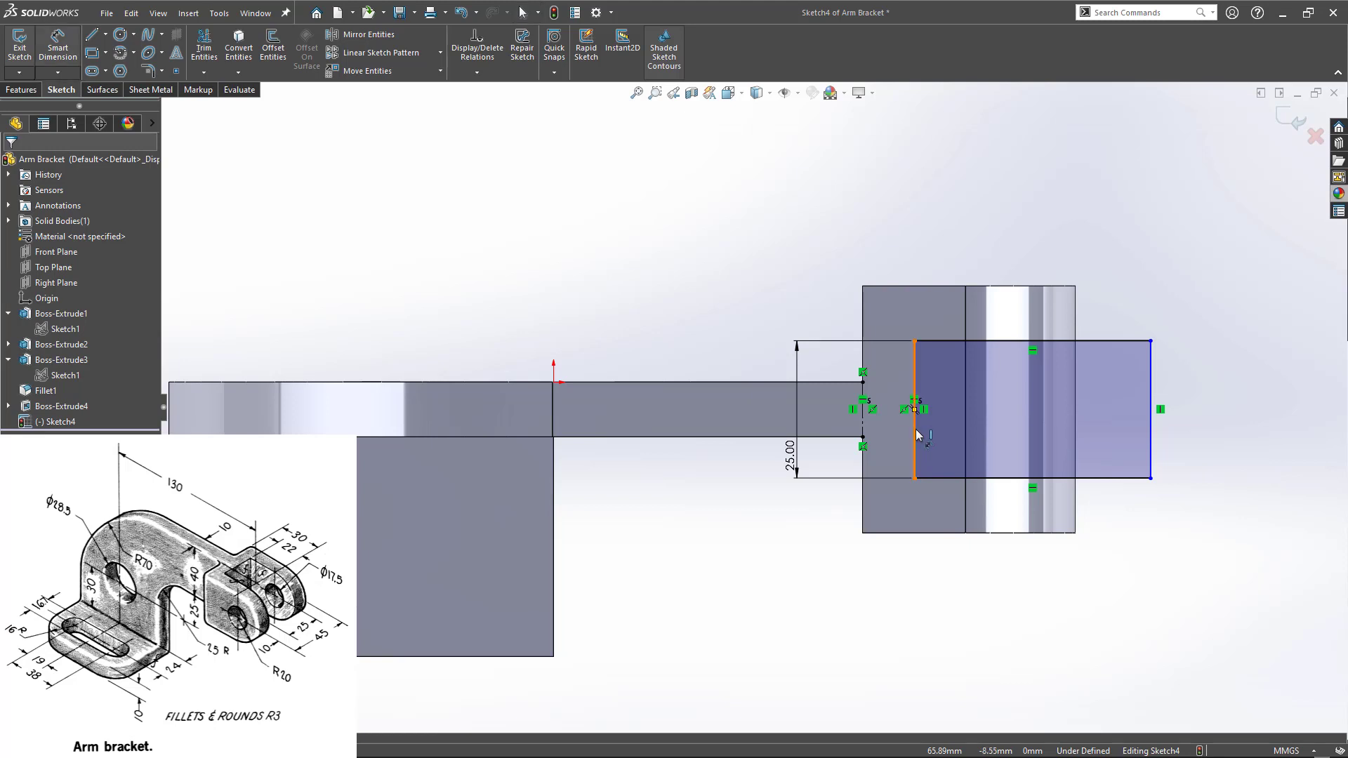
- Dimension the distance between the end block's arm-side edge and the slot rectangle's inner edge to 8 mm
{"action": "left_click_drag", "start_coordinate": [917, 430], "coordinate": [865, 358]}
{"action": "left_click", "coordinate": [862, 314]}
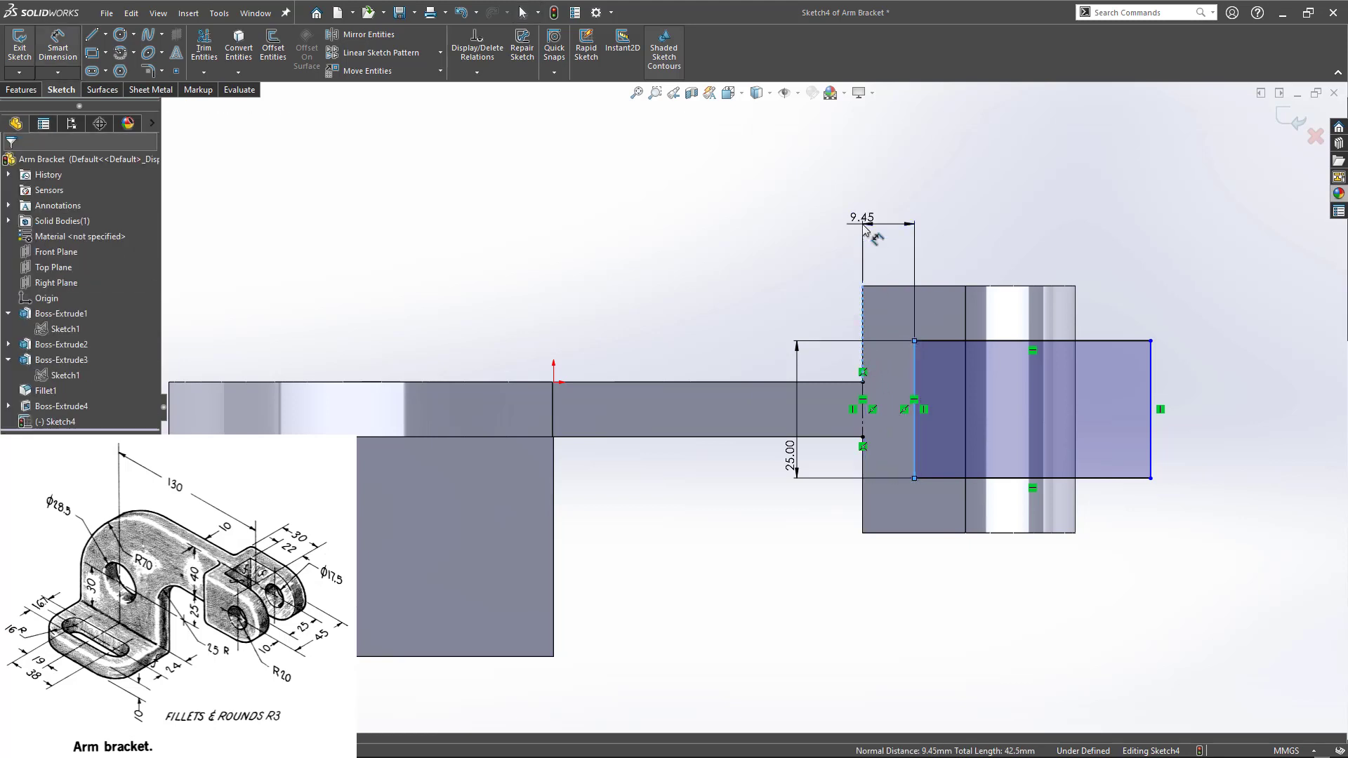
{"action": "left_click", "coordinate": [863, 225]}
{"action": "type", "text": "8.00mm"}
{"action": "key", "text": "Return"}
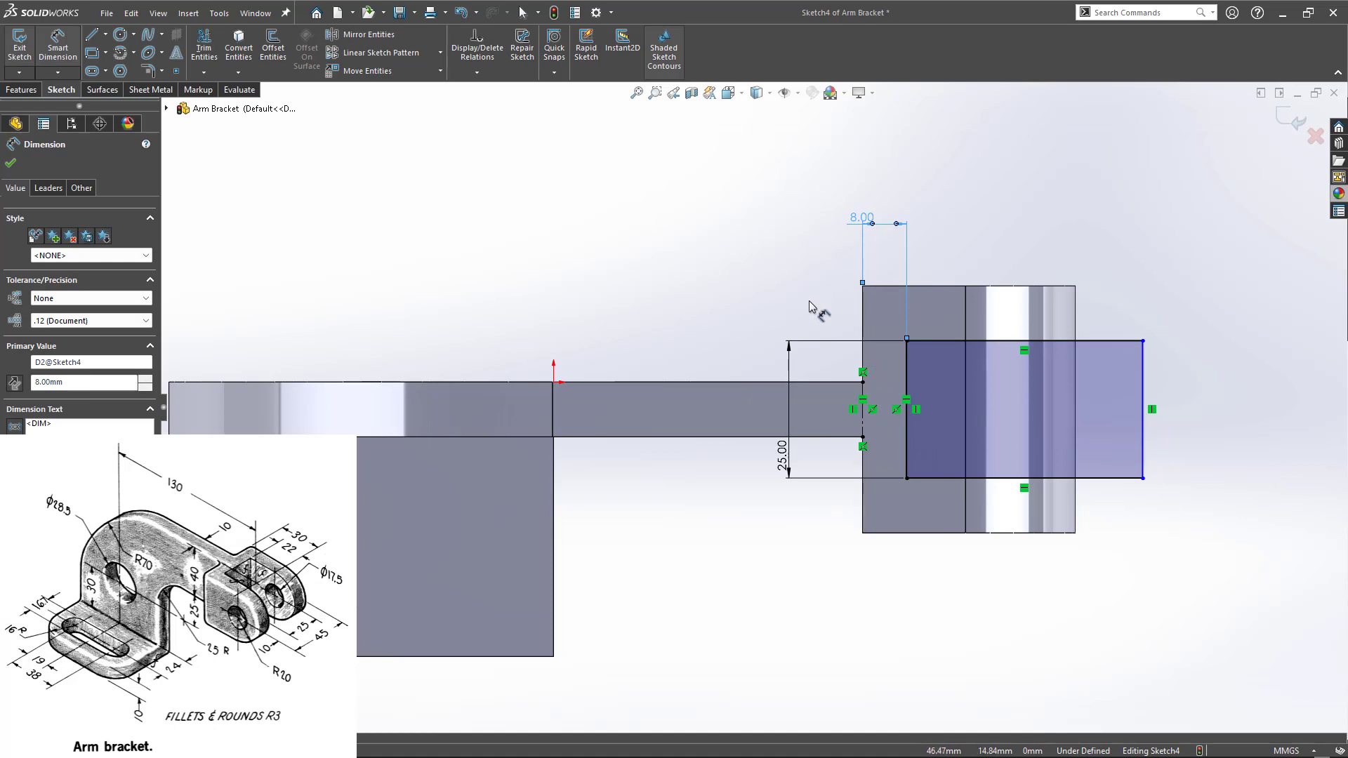
{"action": "key", "text": "Escape"}
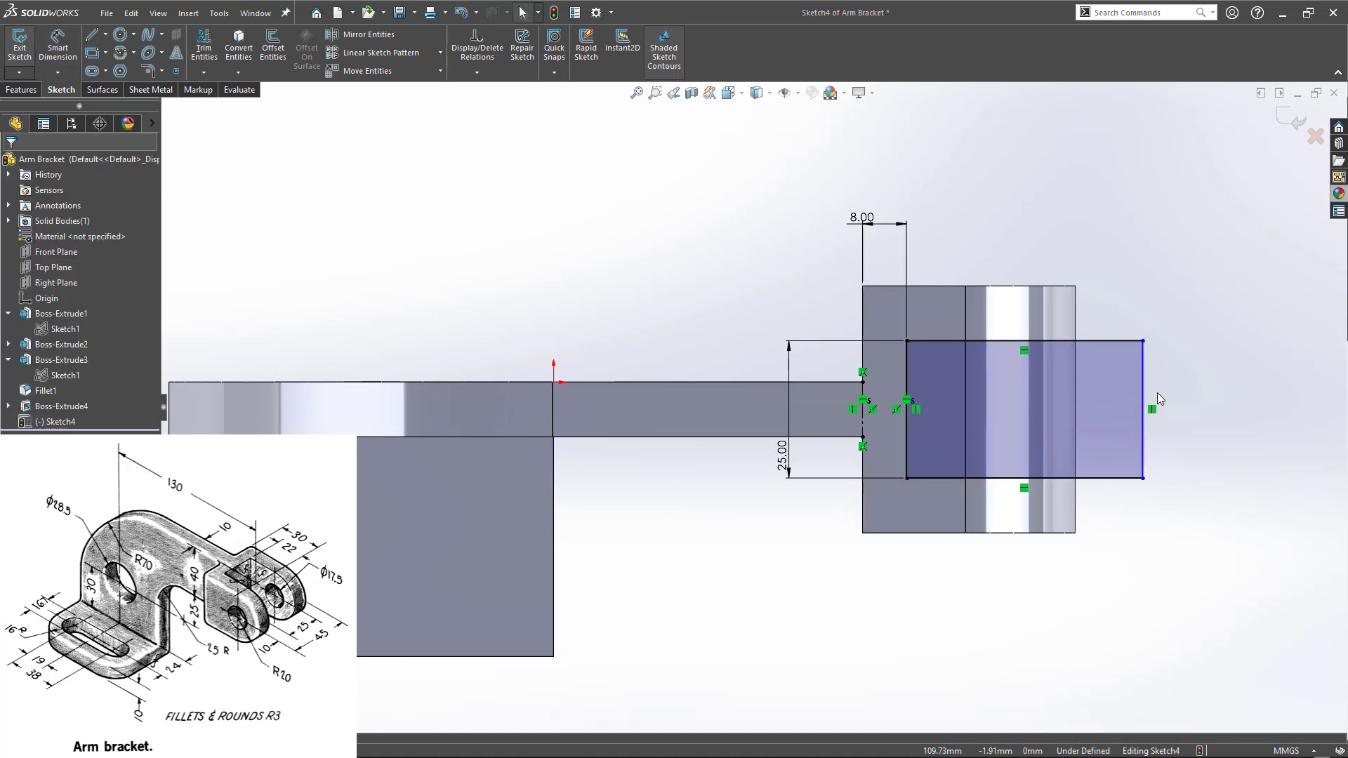
- Exit the sketch and cut the slot rectangle about 98 mm downward through the end block to form the clevis
{"action": "double_click", "coordinate": [1218, 186]}
{"action": "scroll", "coordinate": [786, 539], "scroll_direction": "up", "scroll_amount": 3}
{"action": "middle_click_drag", "start_coordinate": [781, 511], "coordinate": [781, 306]}
{"action": "left_click", "coordinate": [984, 306]}
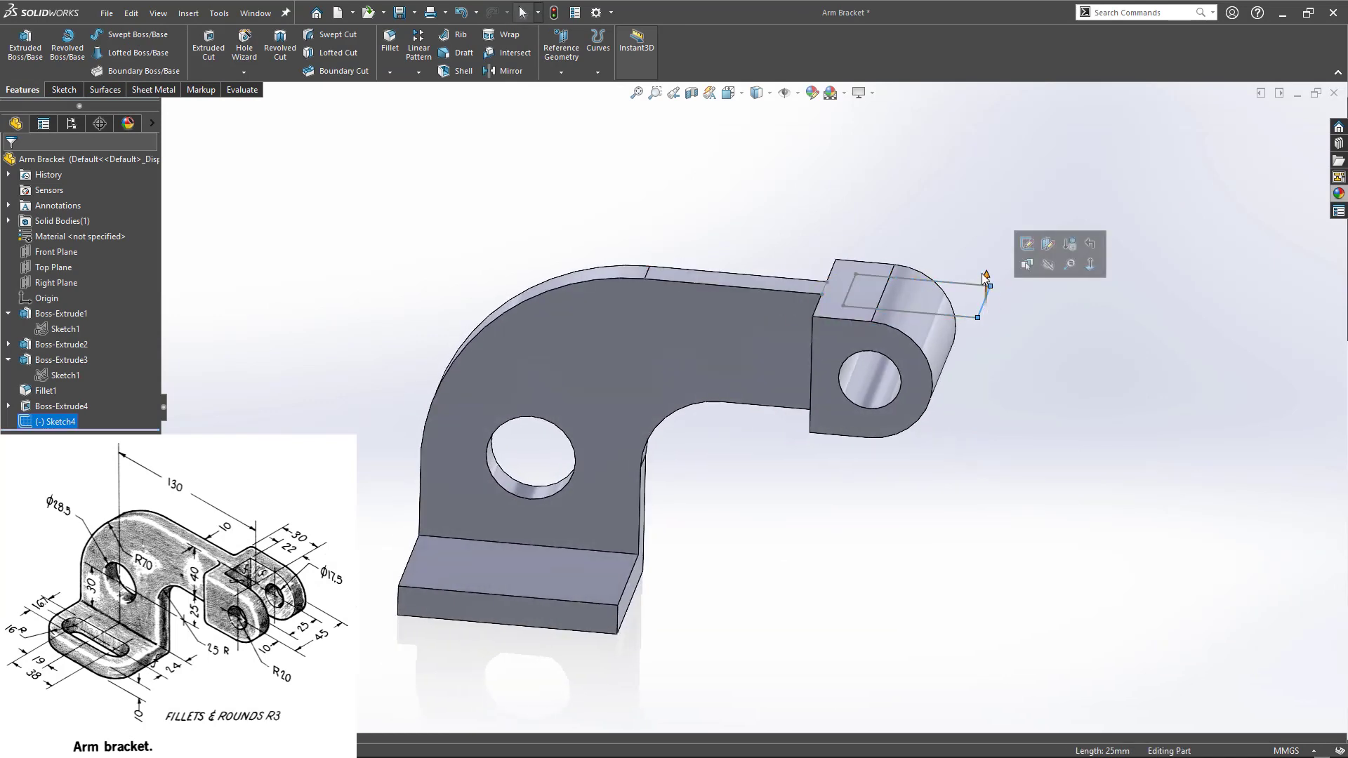
{"action": "left_click_drag", "start_coordinate": [986, 274], "coordinate": [1016, 561]}
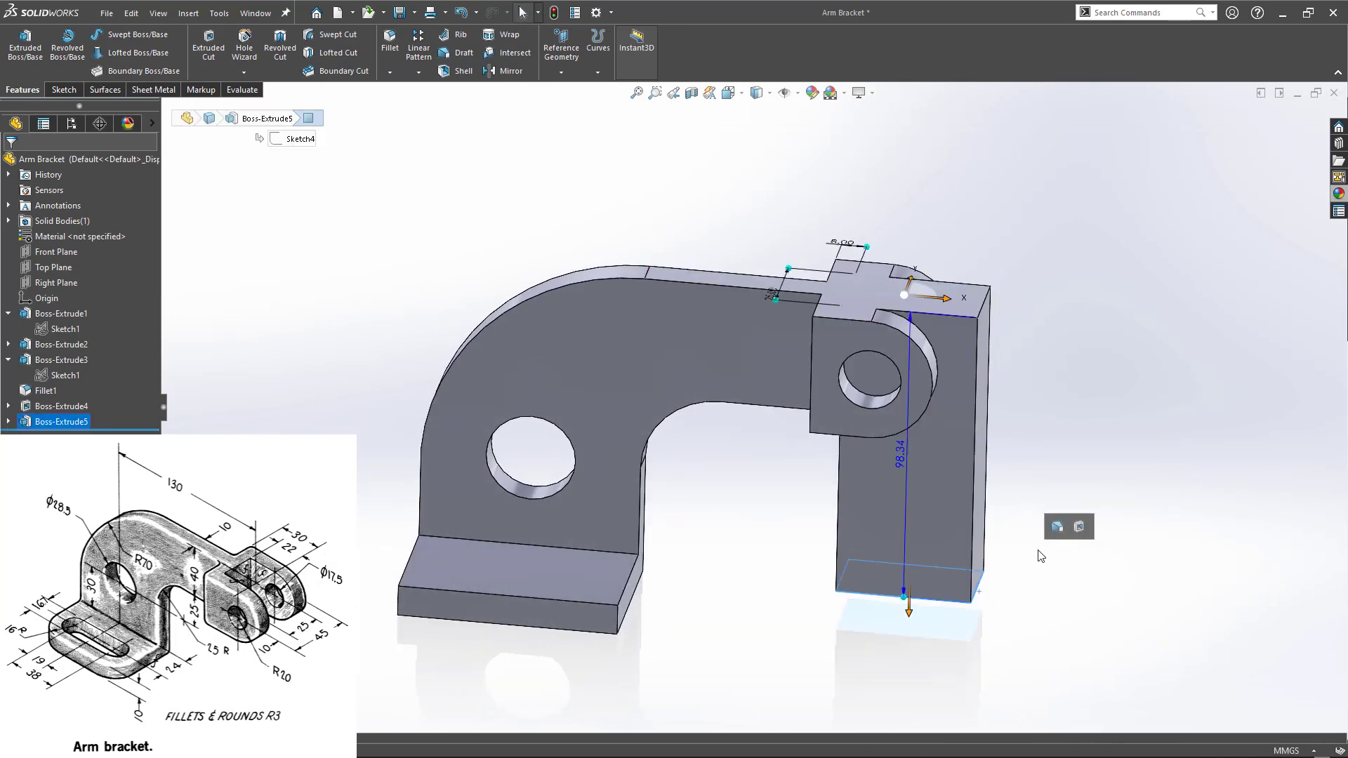
{"action": "left_click", "coordinate": [1079, 529]}
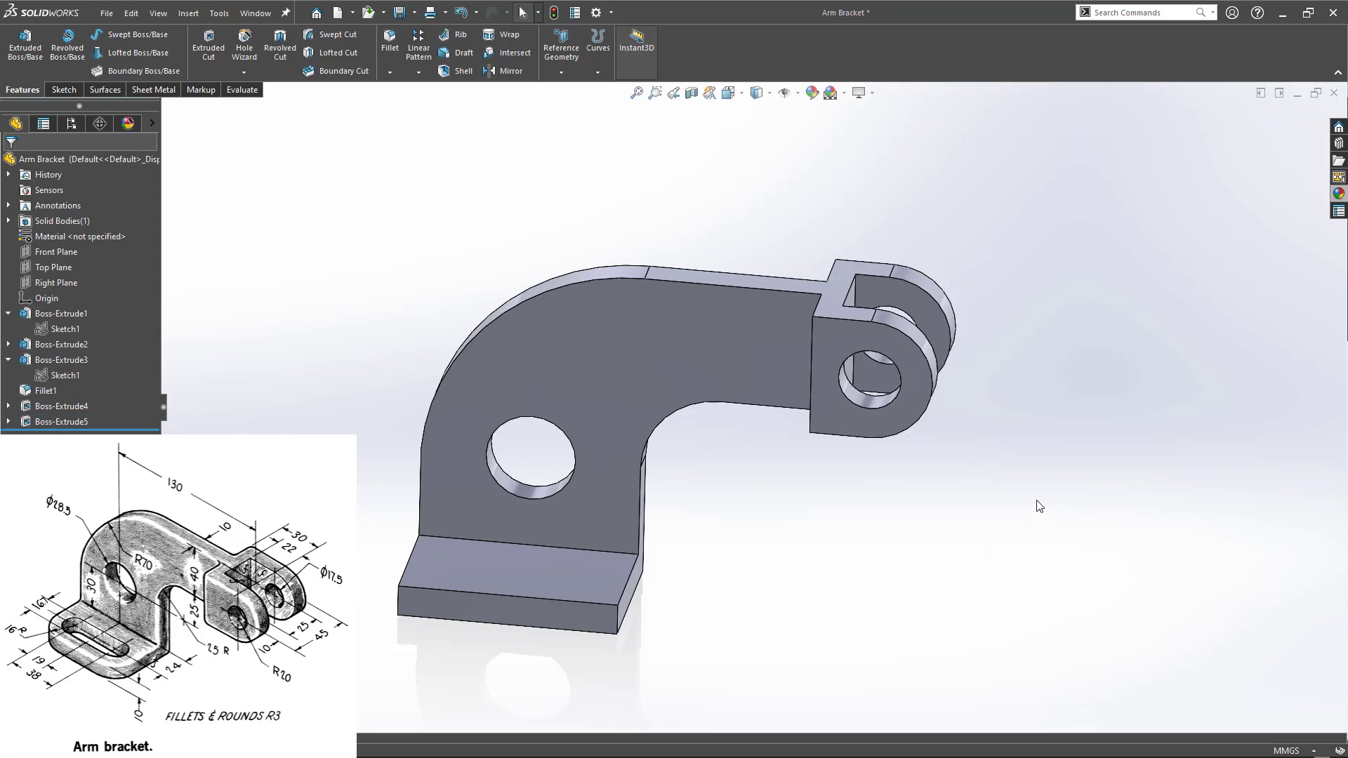
- Measure the distance from the end block's arm-side face to the centre of its pin hole
{"action": "key", "text": "ctrl+7"}
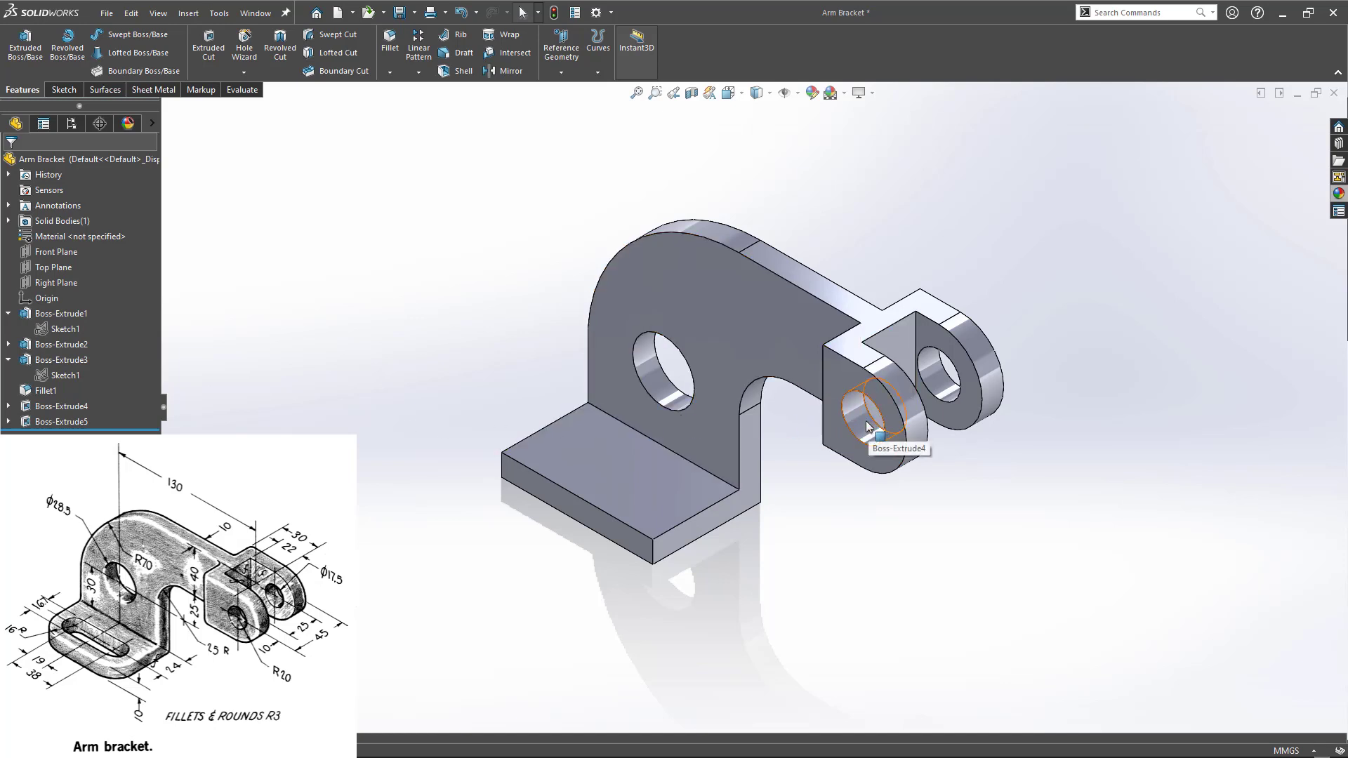
{"action": "middle_click_drag", "start_coordinate": [846, 523], "coordinate": [616, 304]}
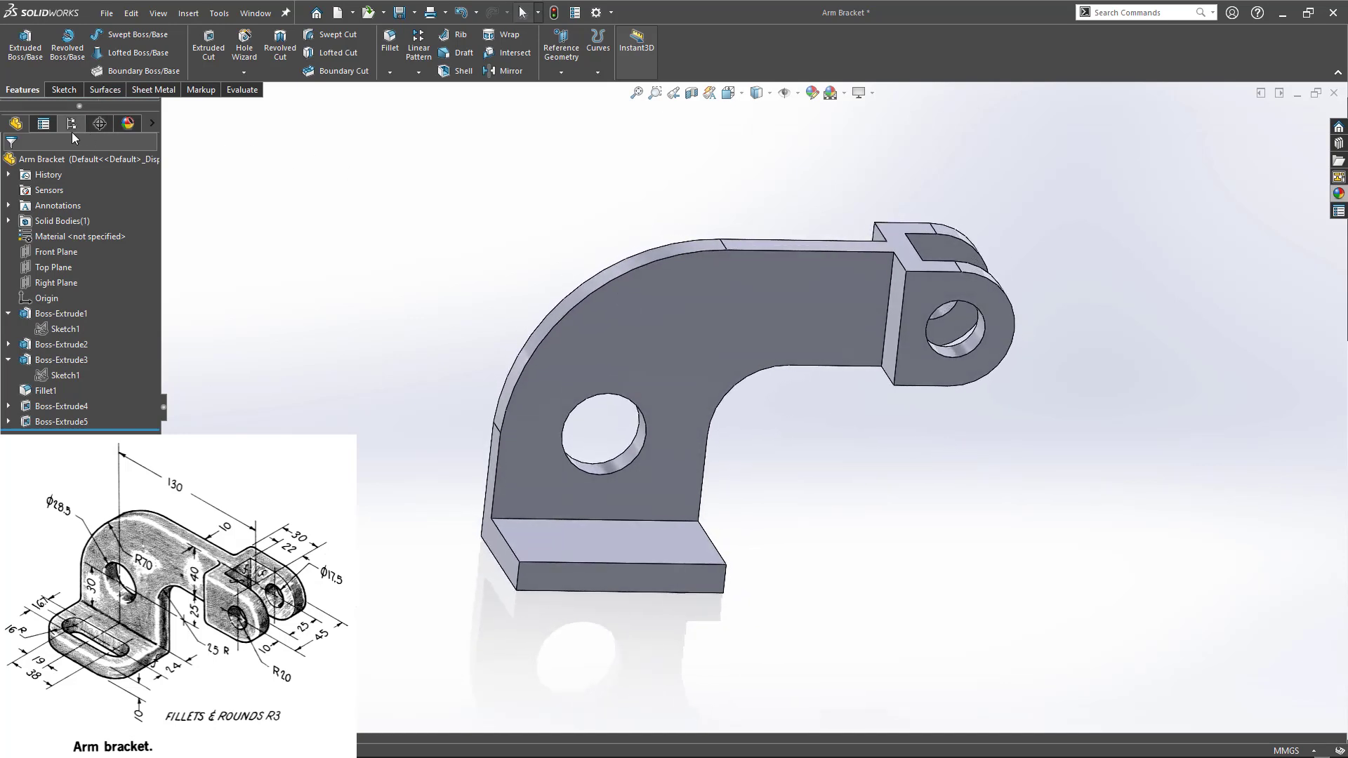
{"action": "left_click", "coordinate": [99, 125]}
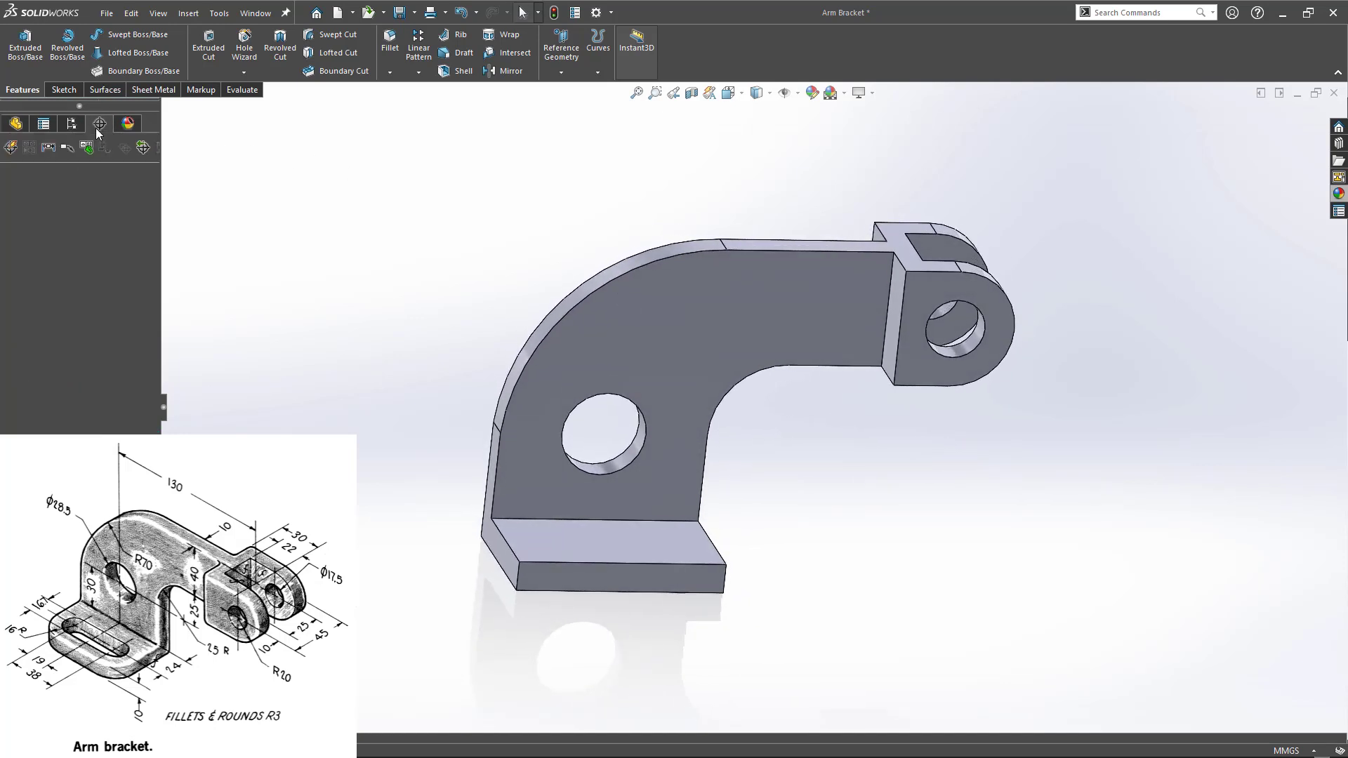
{"action": "left_click", "coordinate": [48, 148]}
{"action": "left_click", "coordinate": [893, 335]}
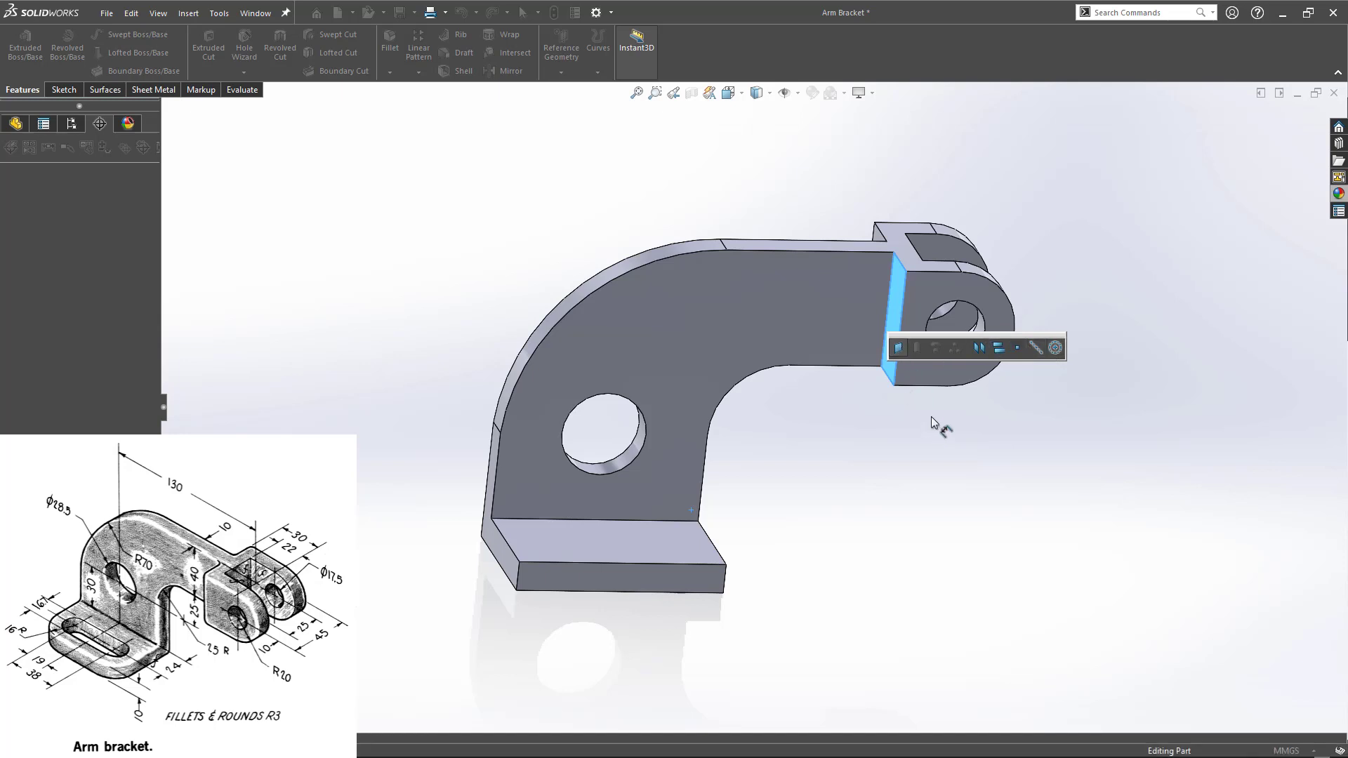
{"action": "left_click", "coordinate": [899, 348]}
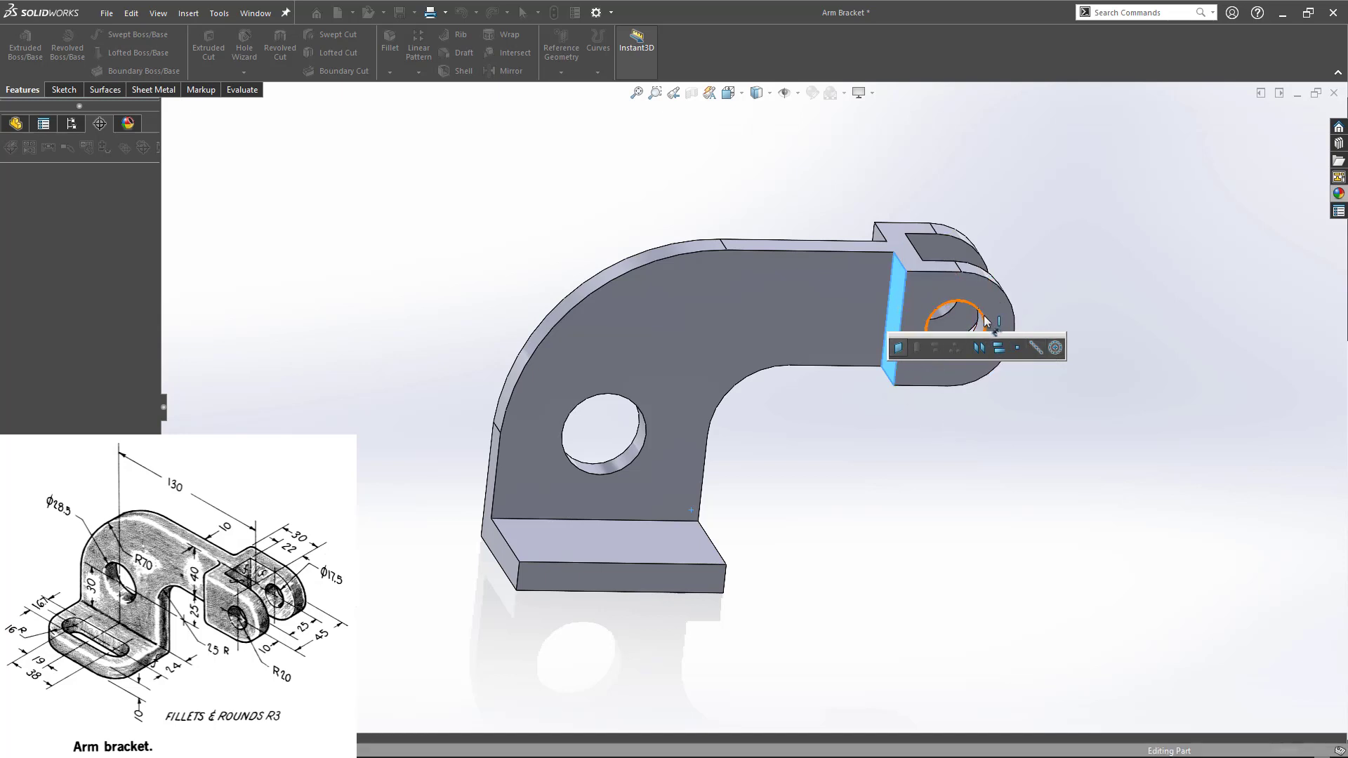
{"action": "left_click", "coordinate": [987, 327]}
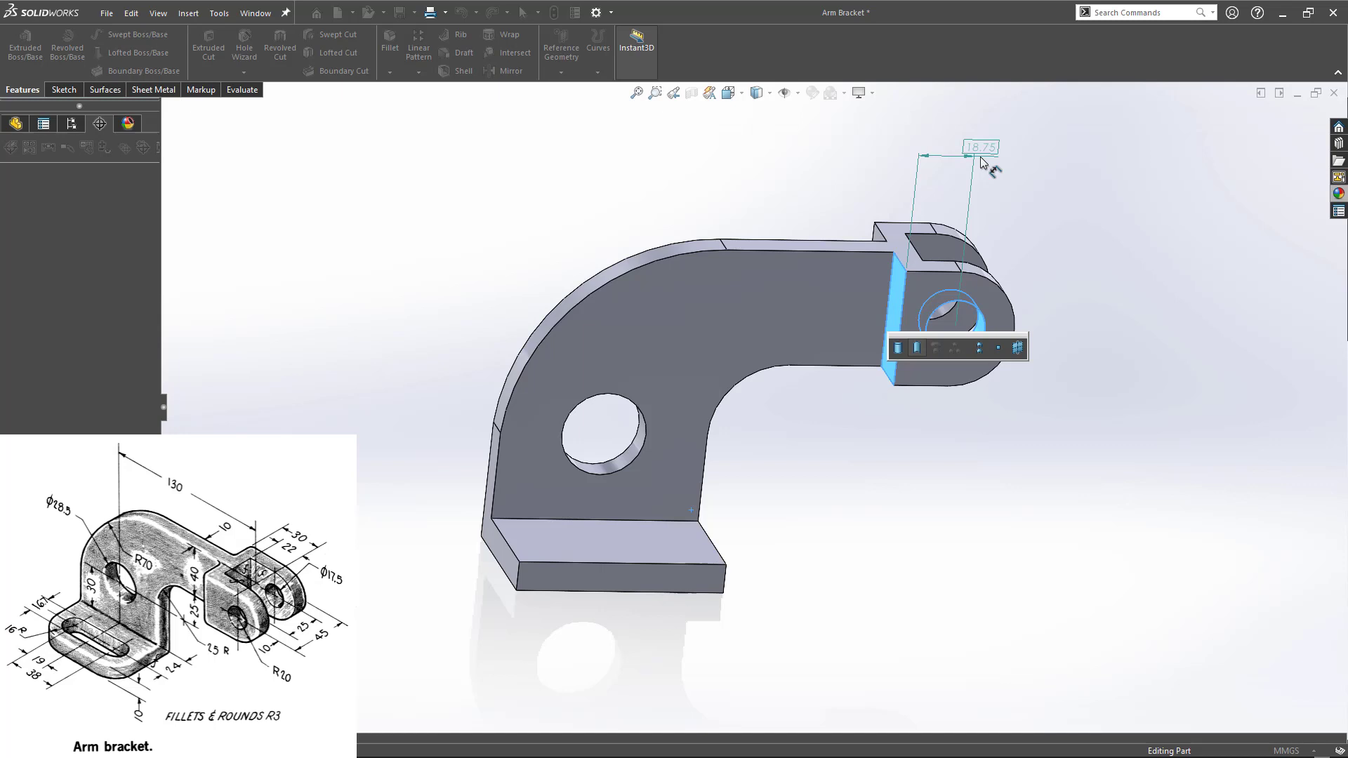
{"action": "key", "text": "Escape"}
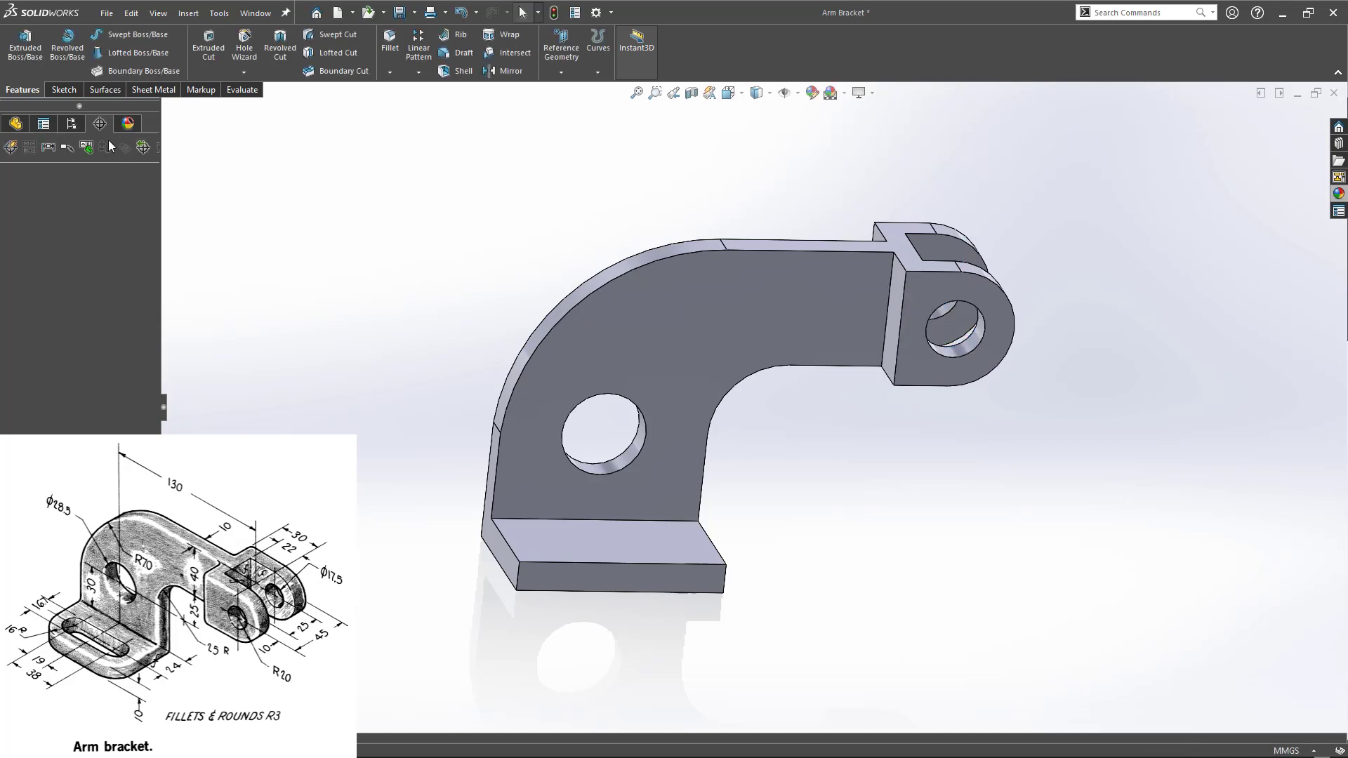
- Edit the arm profile sketch, set the end block's length dimension to 50 mm, and exit the sketch
{"action": "left_click", "coordinate": [15, 123]}
{"action": "left_click", "coordinate": [50, 330]}
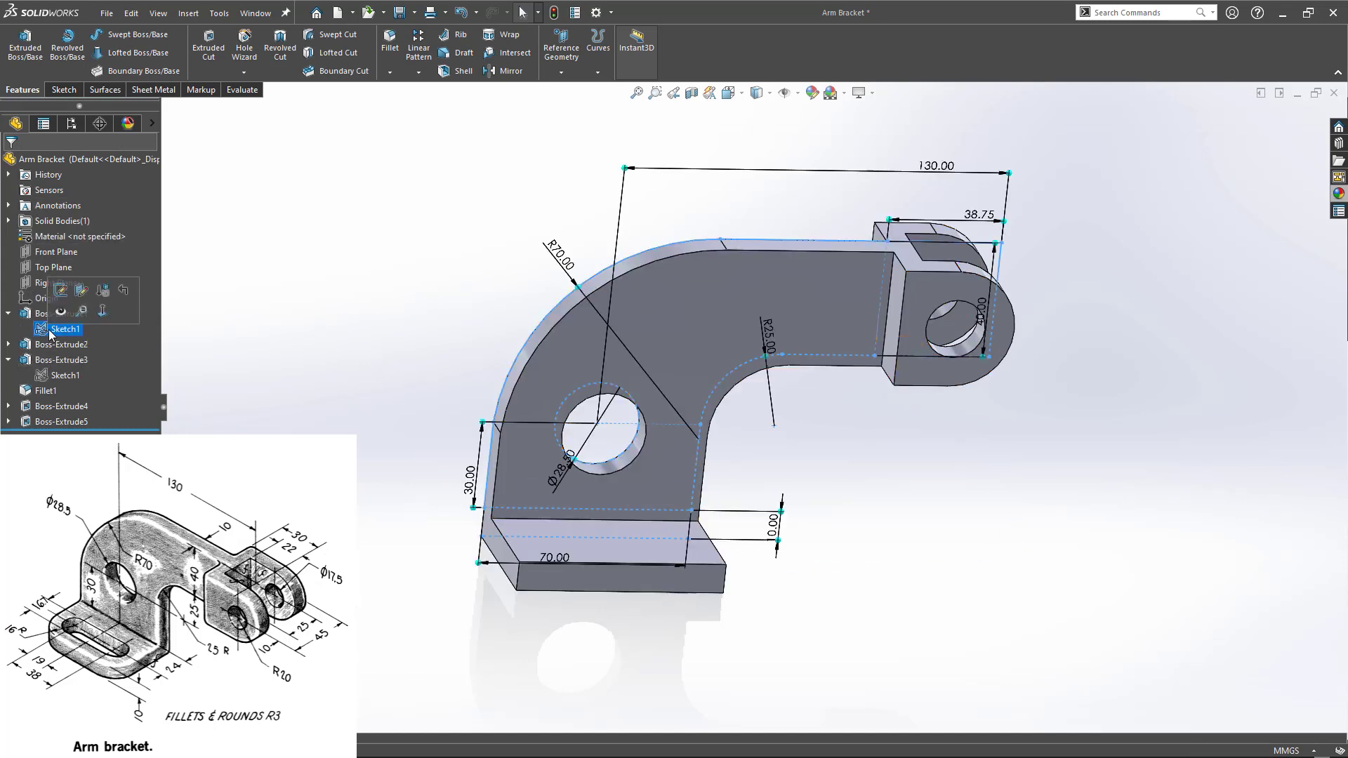
{"action": "left_click", "coordinate": [60, 291]}
{"action": "scroll", "coordinate": [516, 487], "scroll_direction": "up", "scroll_amount": 4}
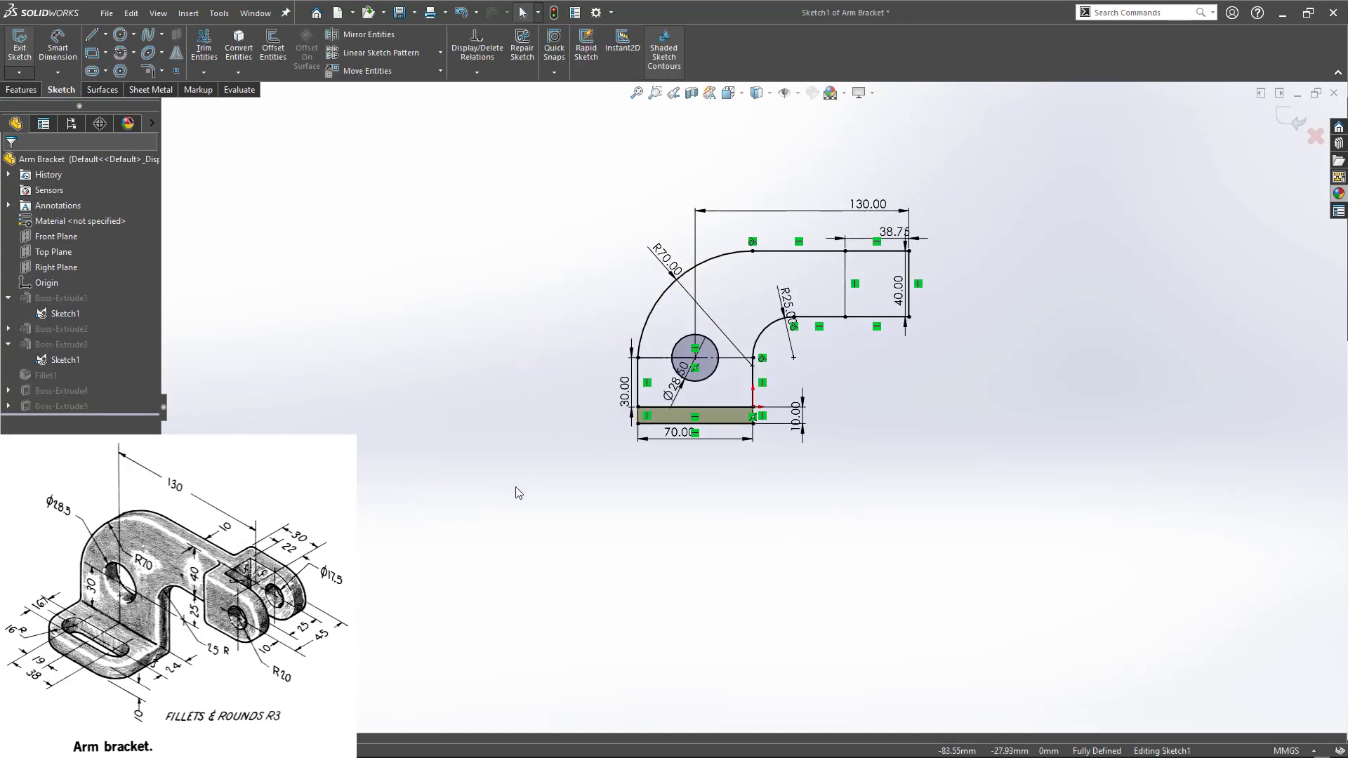
{"action": "scroll", "coordinate": [1014, 242], "scroll_direction": "down", "scroll_amount": 2}
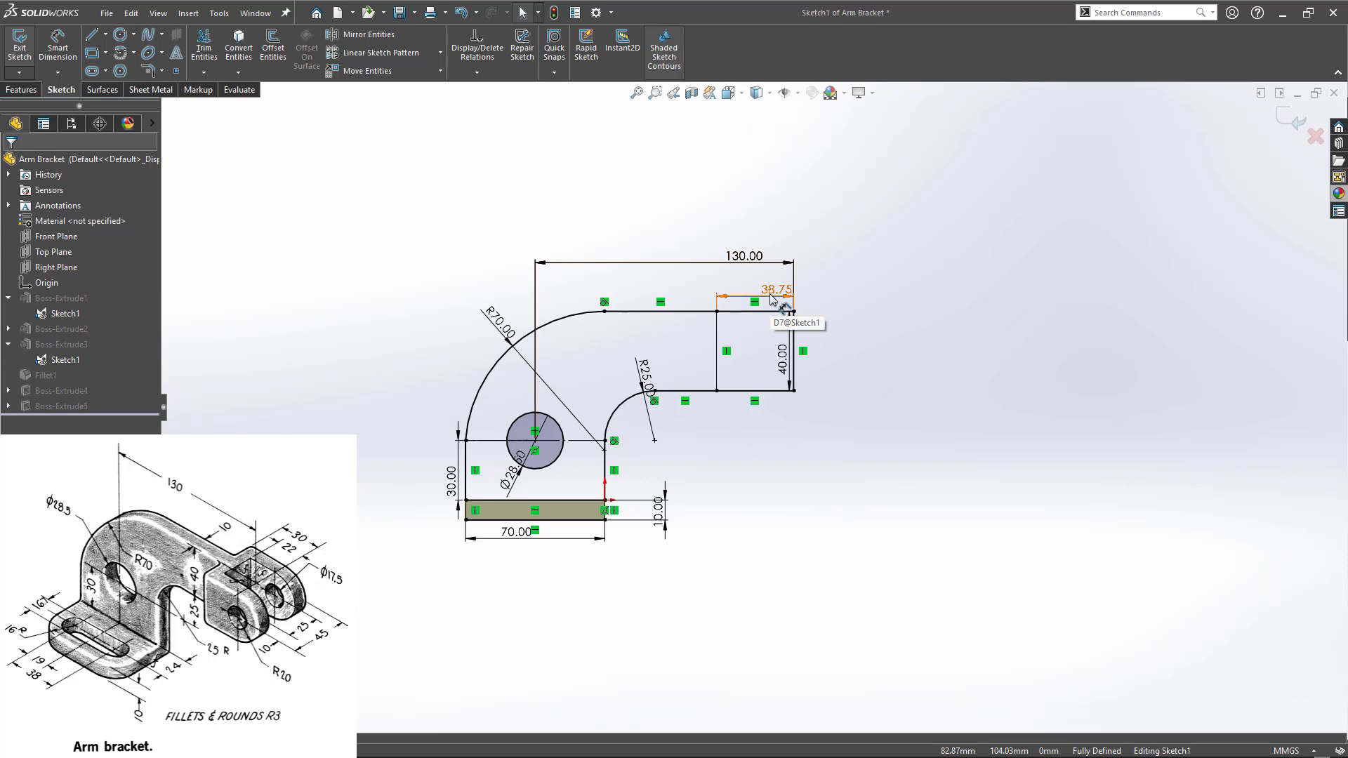
{"action": "left_click_drag", "start_coordinate": [772, 298], "coordinate": [759, 293]}
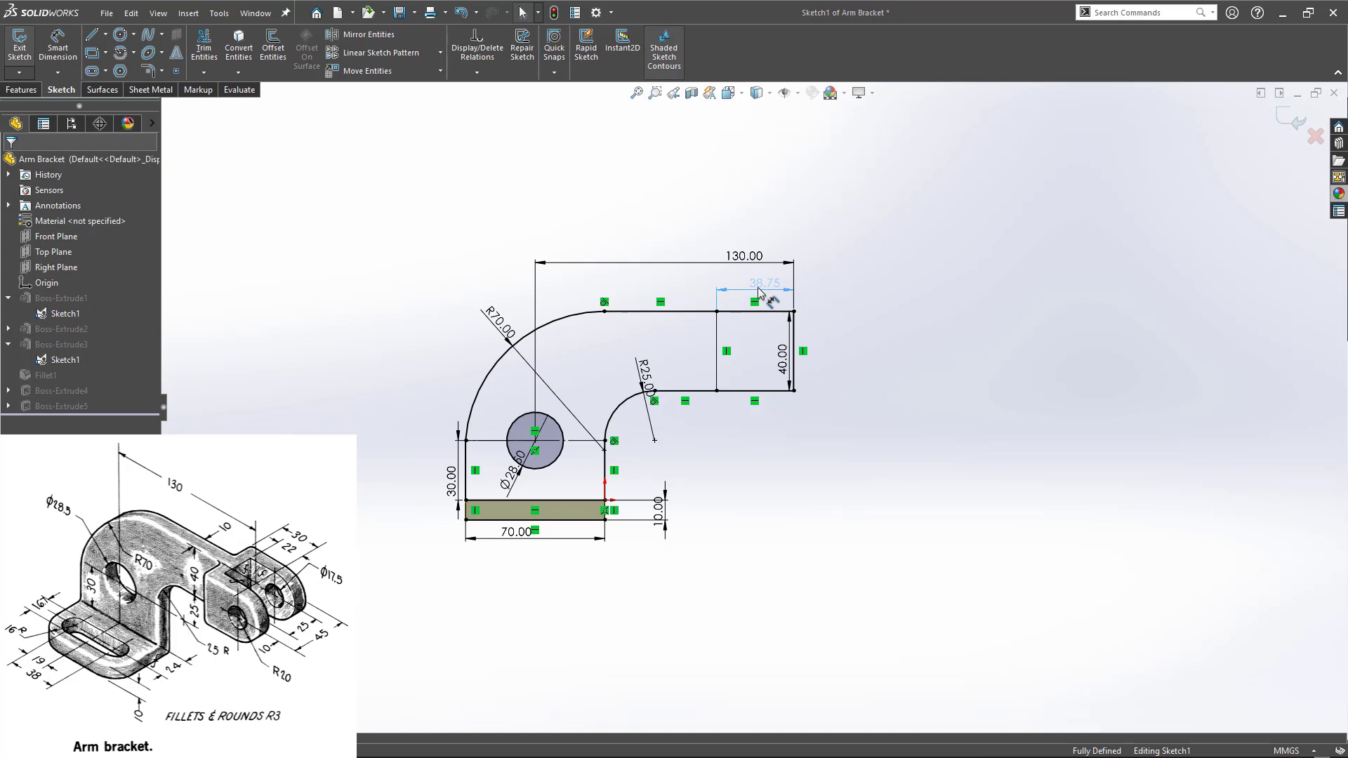
{"action": "left_click_drag", "start_coordinate": [759, 293], "coordinate": [759, 293]}
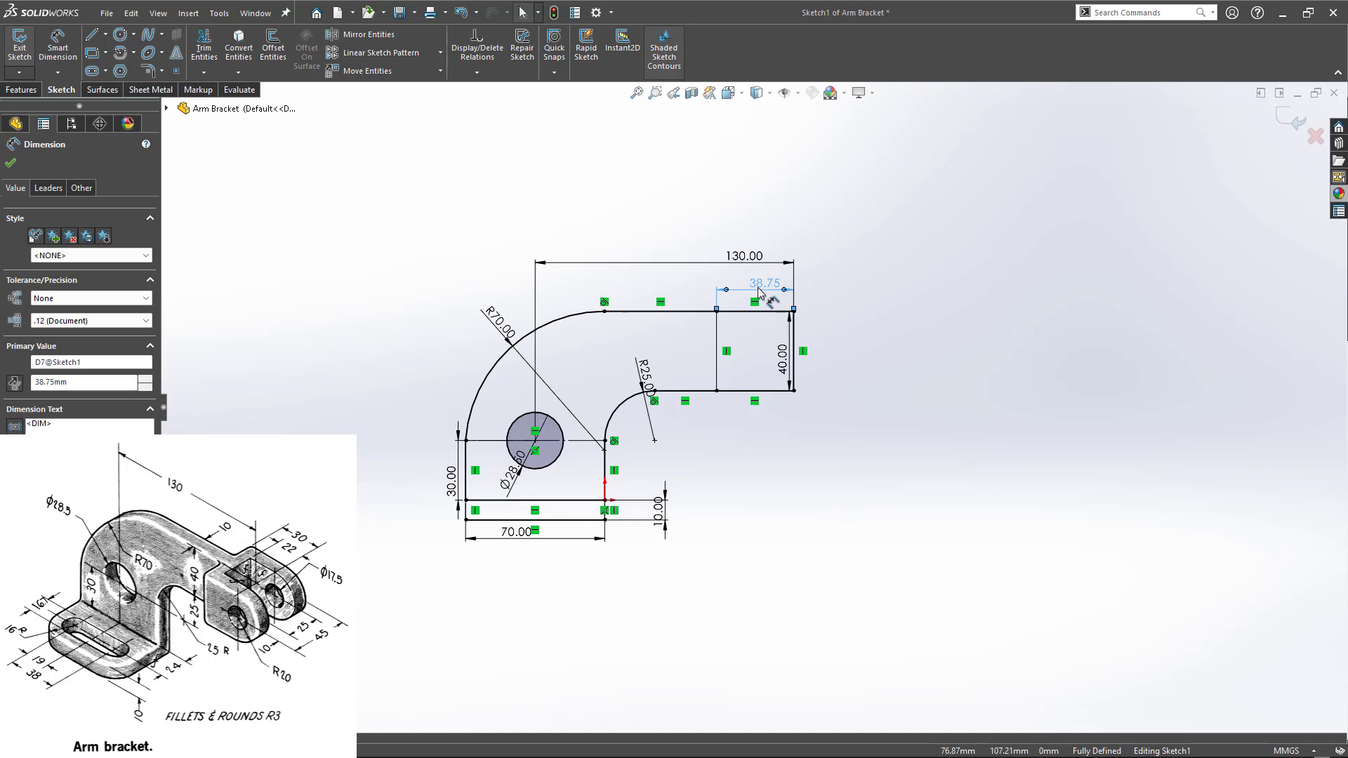
{"action": "double_click", "coordinate": [759, 293]}
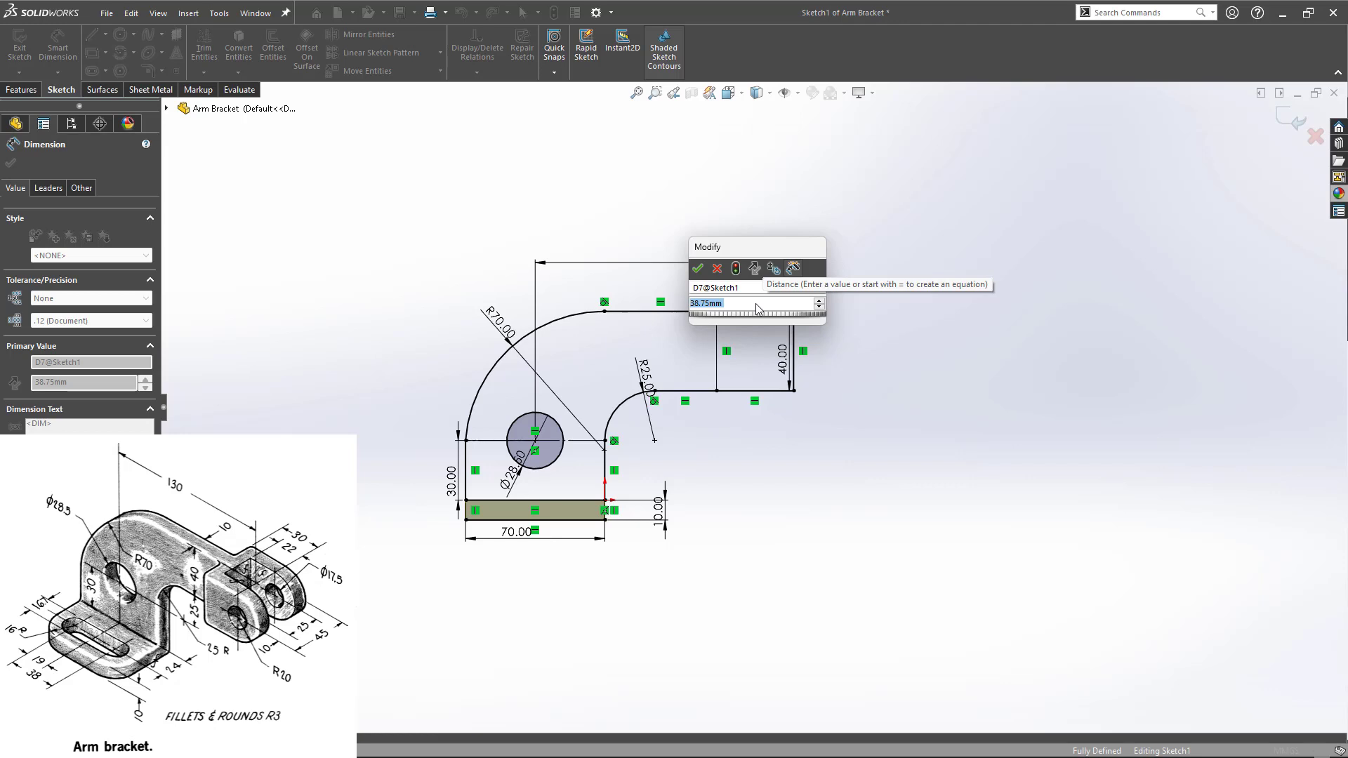
{"action": "type", "text": "50"}
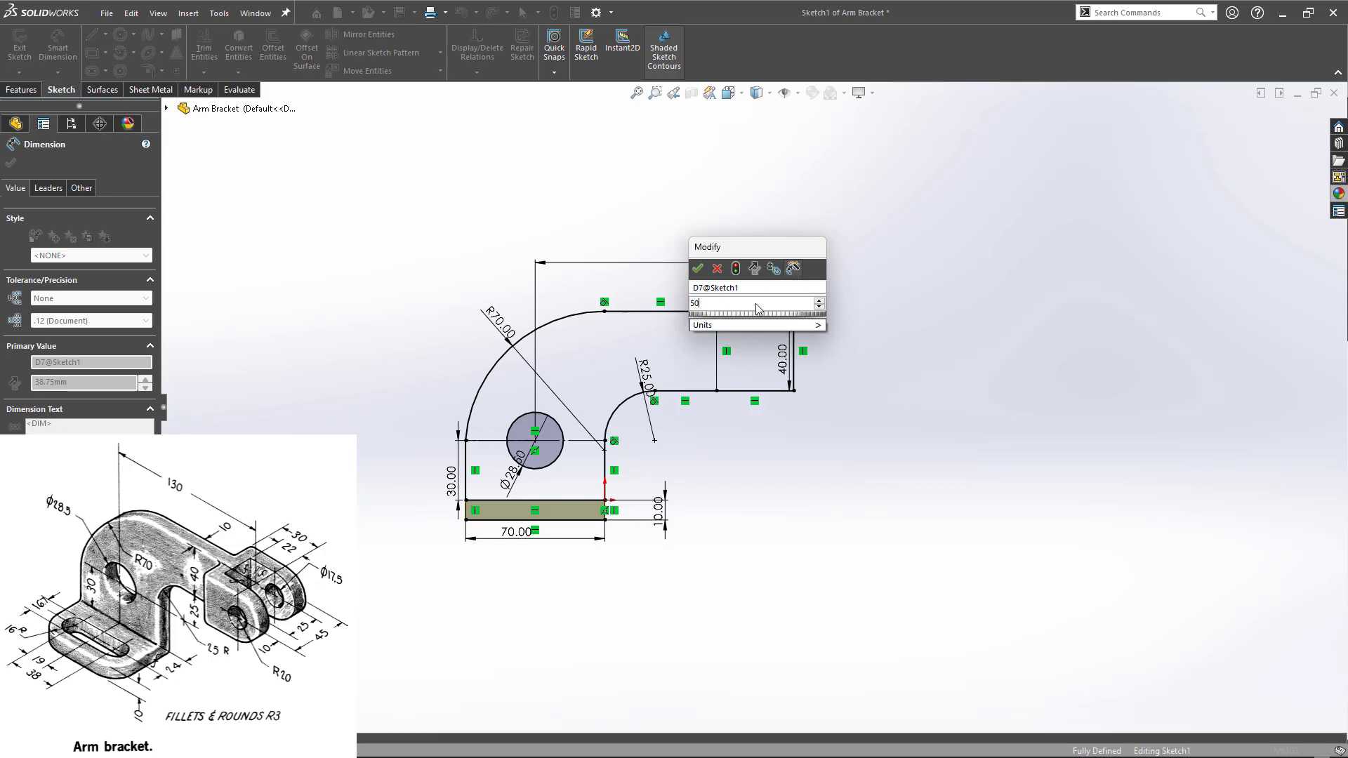
{"action": "key", "text": "Return"}
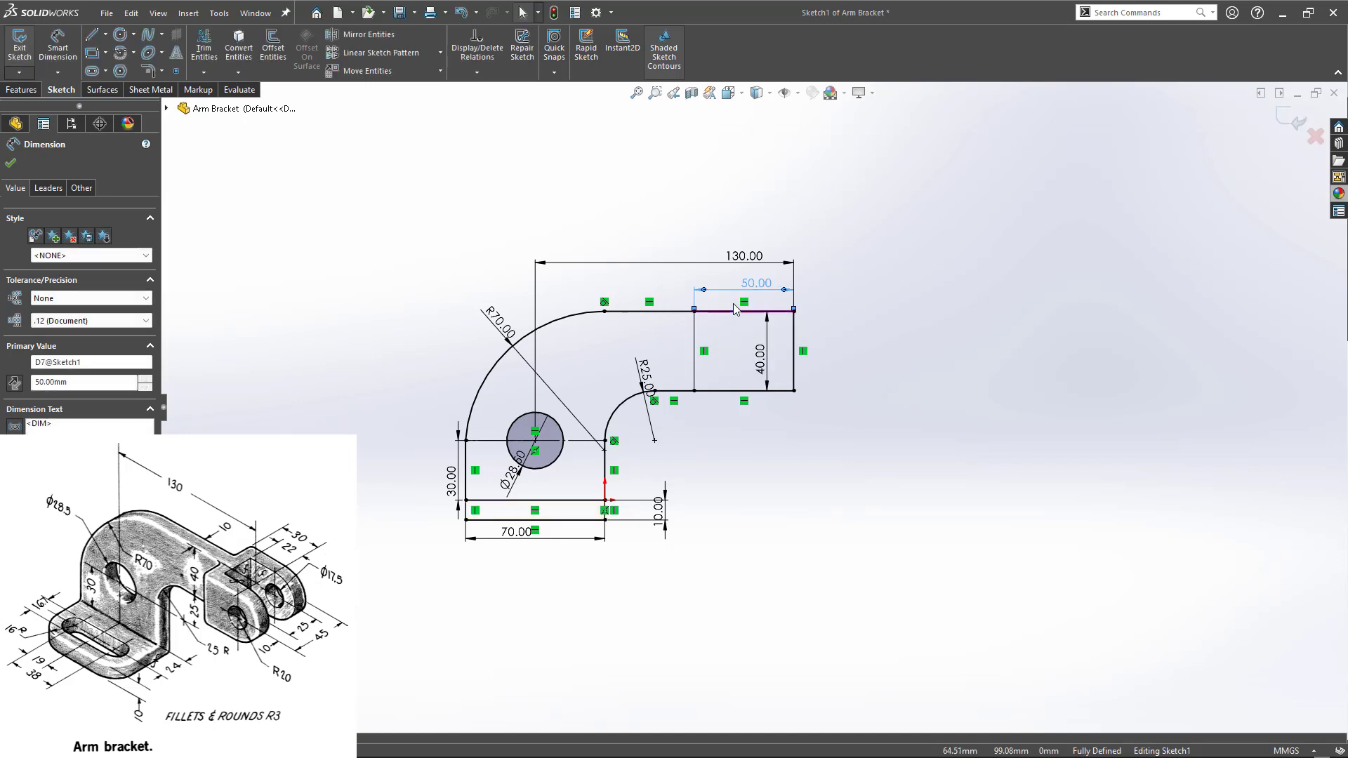
{"action": "left_click", "coordinate": [10, 163]}
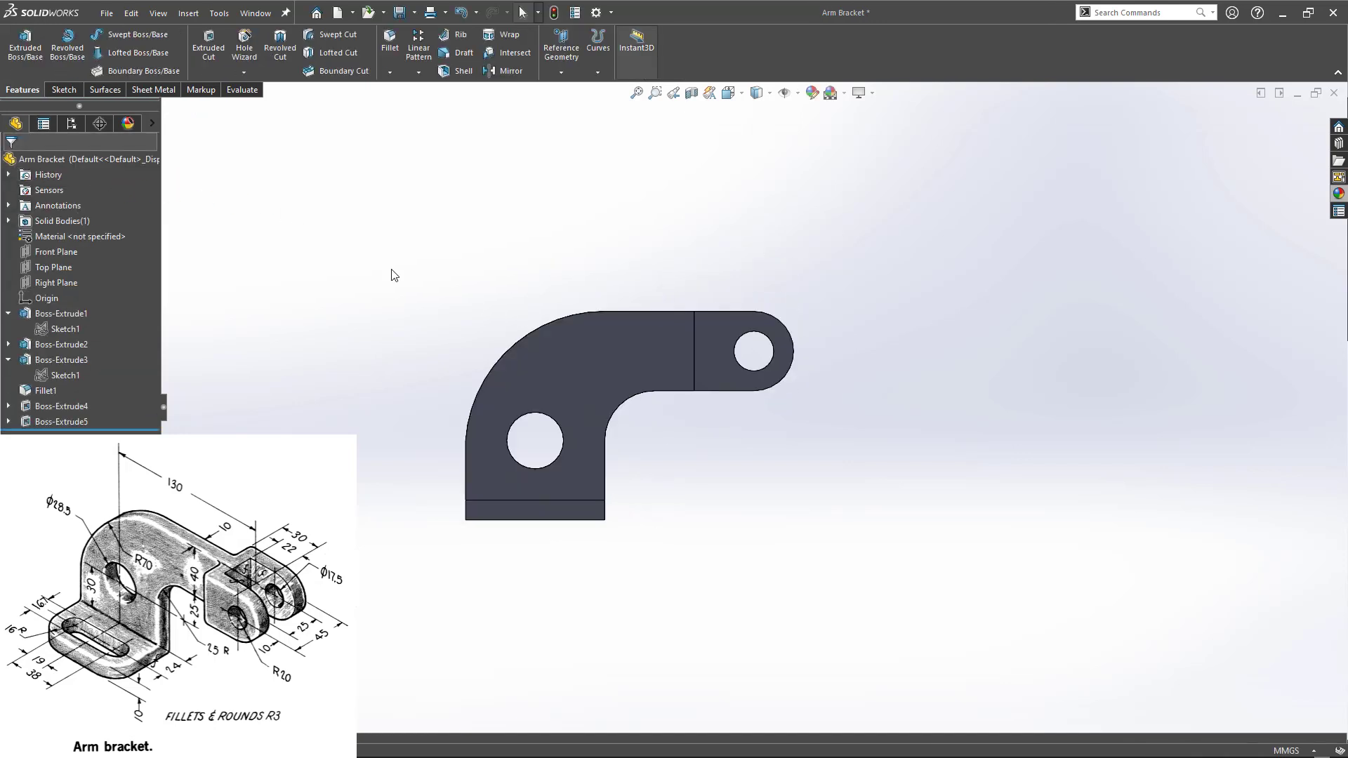
- Start a sketch on the base flange's upper face and draw a horizontal straight slot about 37 mm between centres
{"action": "mouse_move", "coordinate": [392, 274]}
{"action": "middle_mouse_down"}
{"action": "mouse_move", "coordinate": [537, 285]}
{"action": "mouse_move", "coordinate": [467, 352]}
{"action": "mouse_move", "coordinate": [488, 420]}
{"action": "middle_mouse_up"}
{"action": "scroll", "coordinate": [492, 421], "scroll_direction": "down", "scroll_amount": 2}
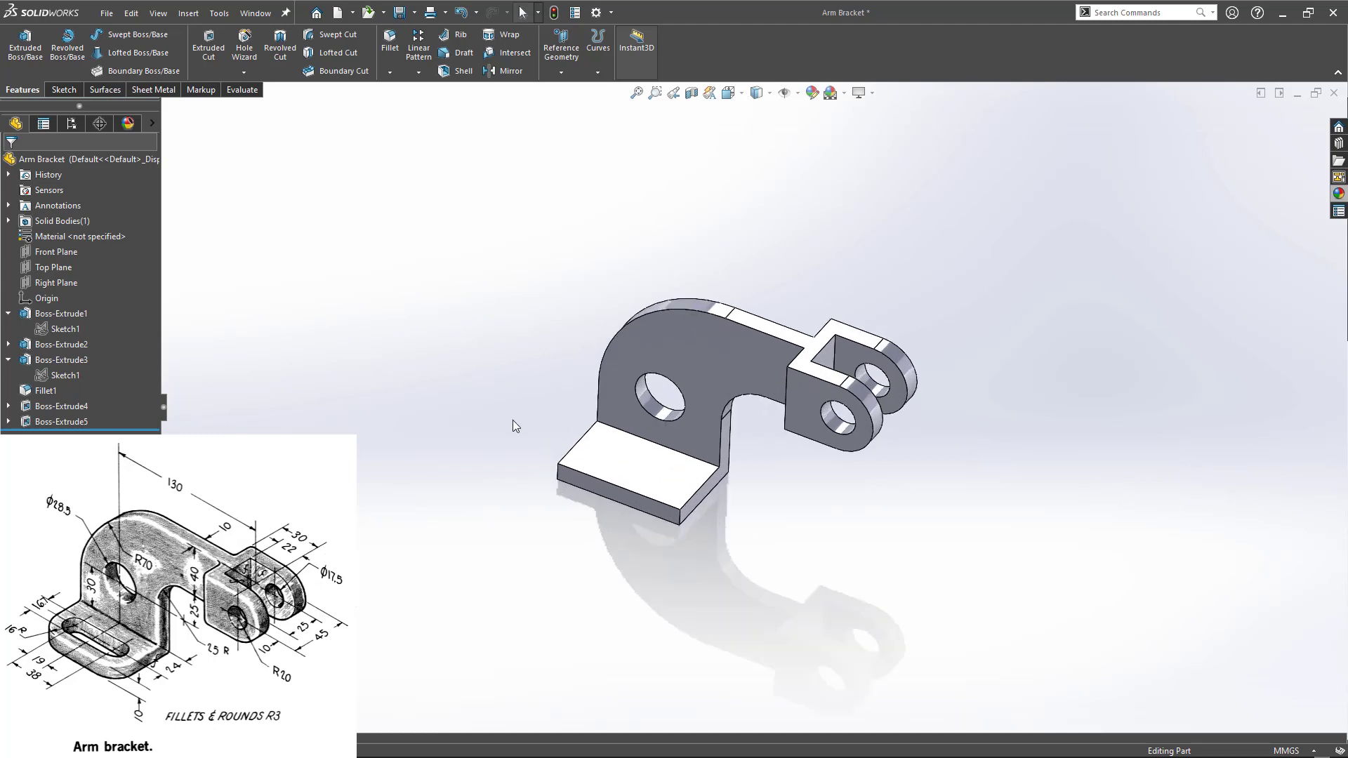
{"action": "scroll", "coordinate": [536, 519], "scroll_direction": "down", "scroll_amount": 1}
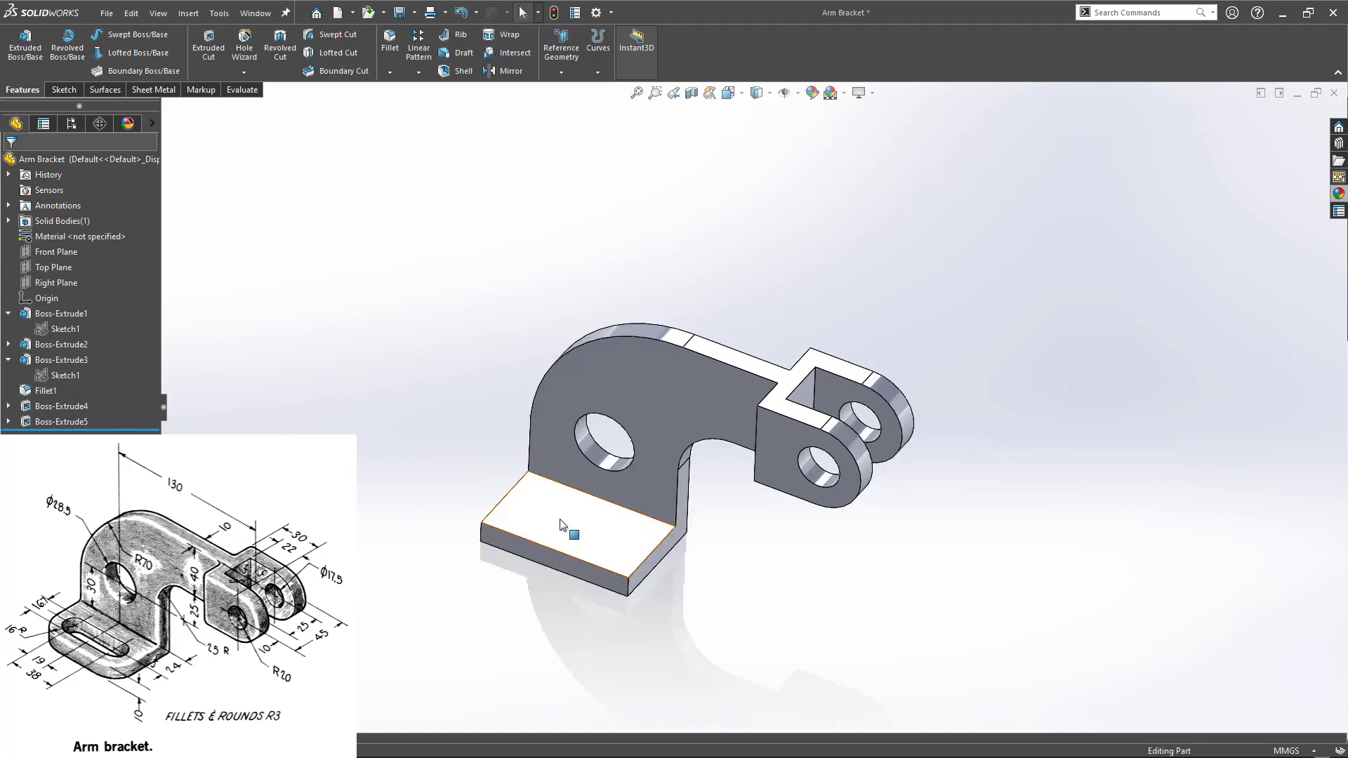
{"action": "left_click", "coordinate": [559, 523]}
{"action": "left_click", "coordinate": [622, 478]}
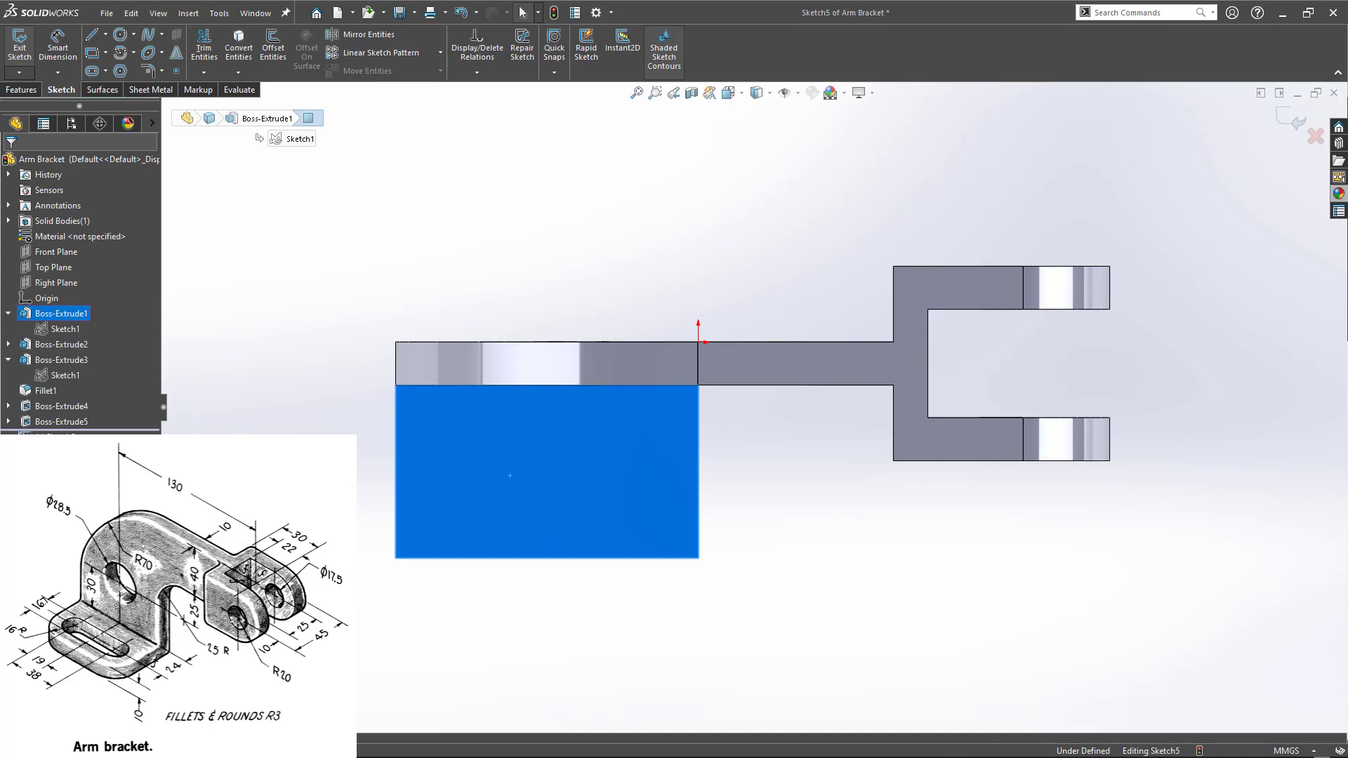
{"action": "left_click", "coordinate": [90, 71]}
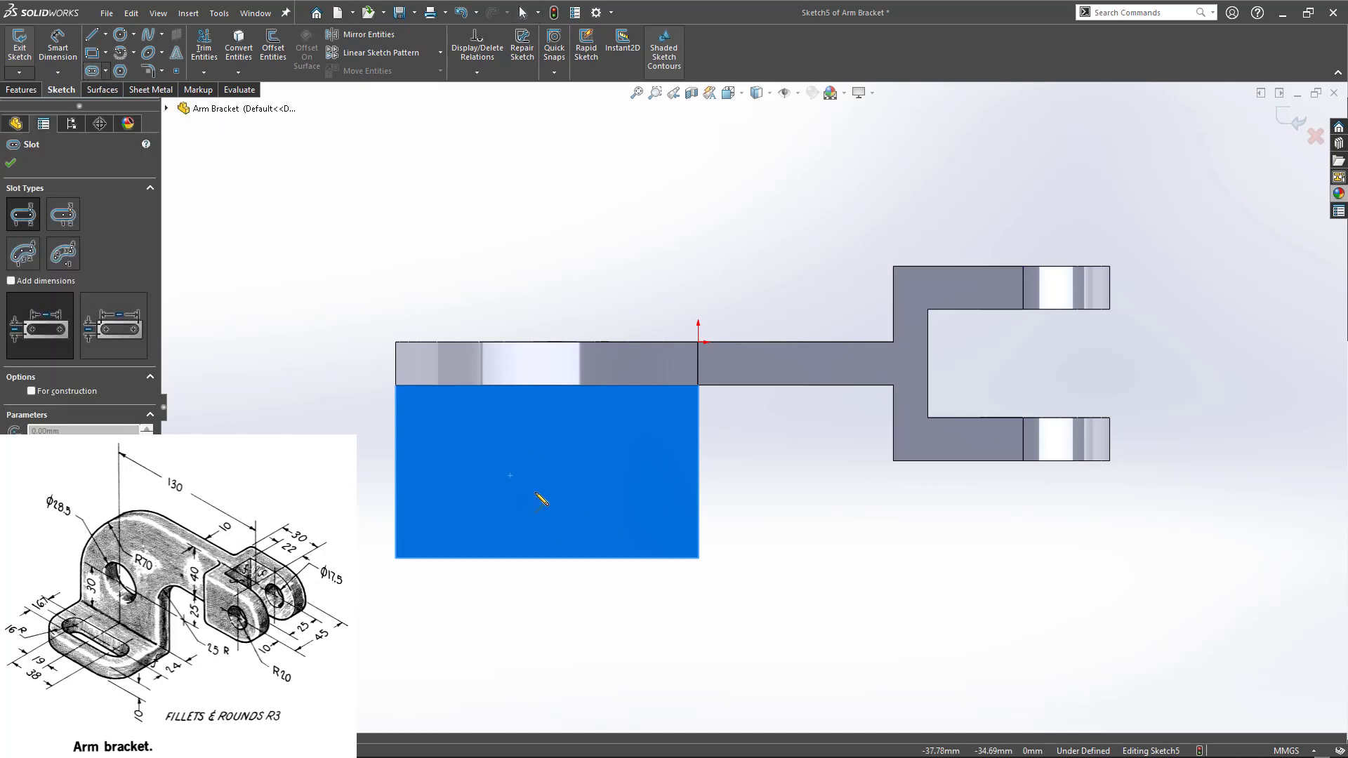
{"action": "left_click", "coordinate": [460, 484]}
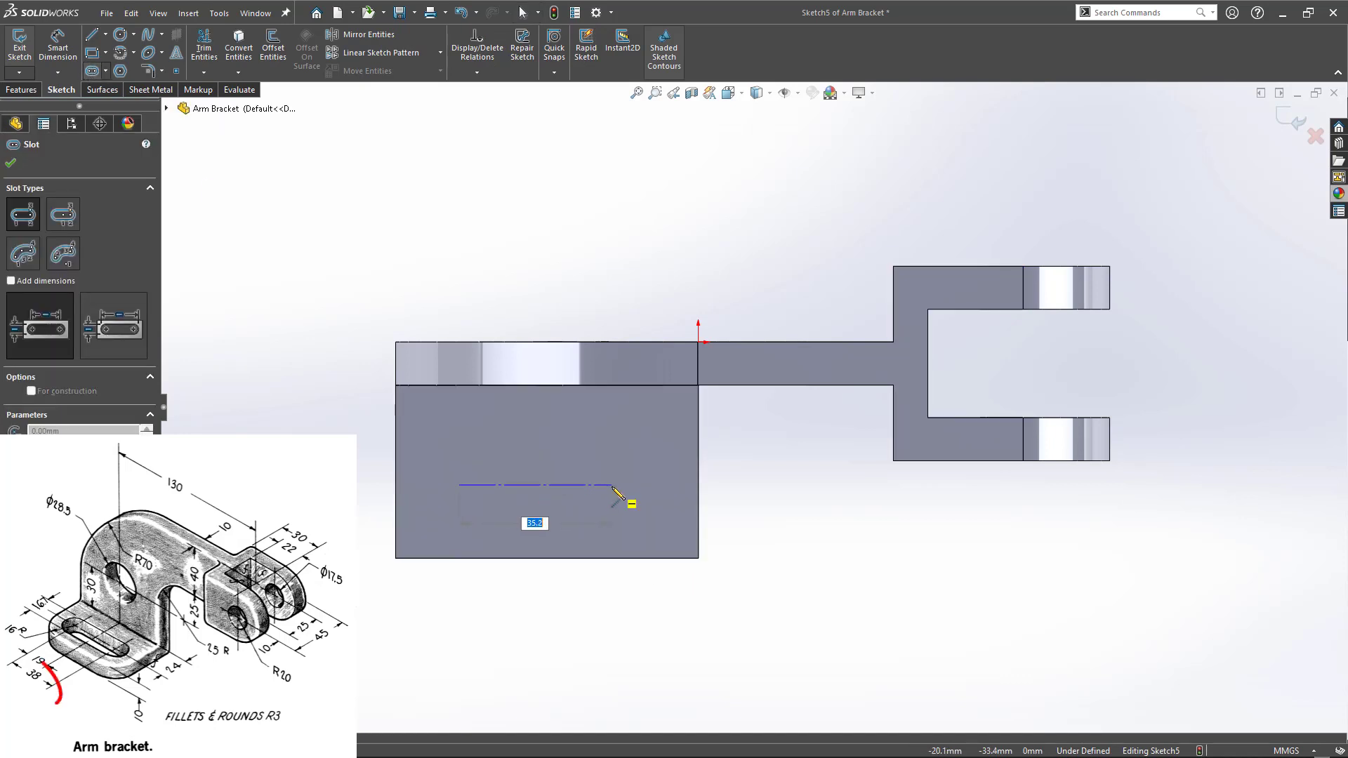
{"action": "left_click", "coordinate": [619, 484]}
{"action": "left_click", "coordinate": [627, 443]}
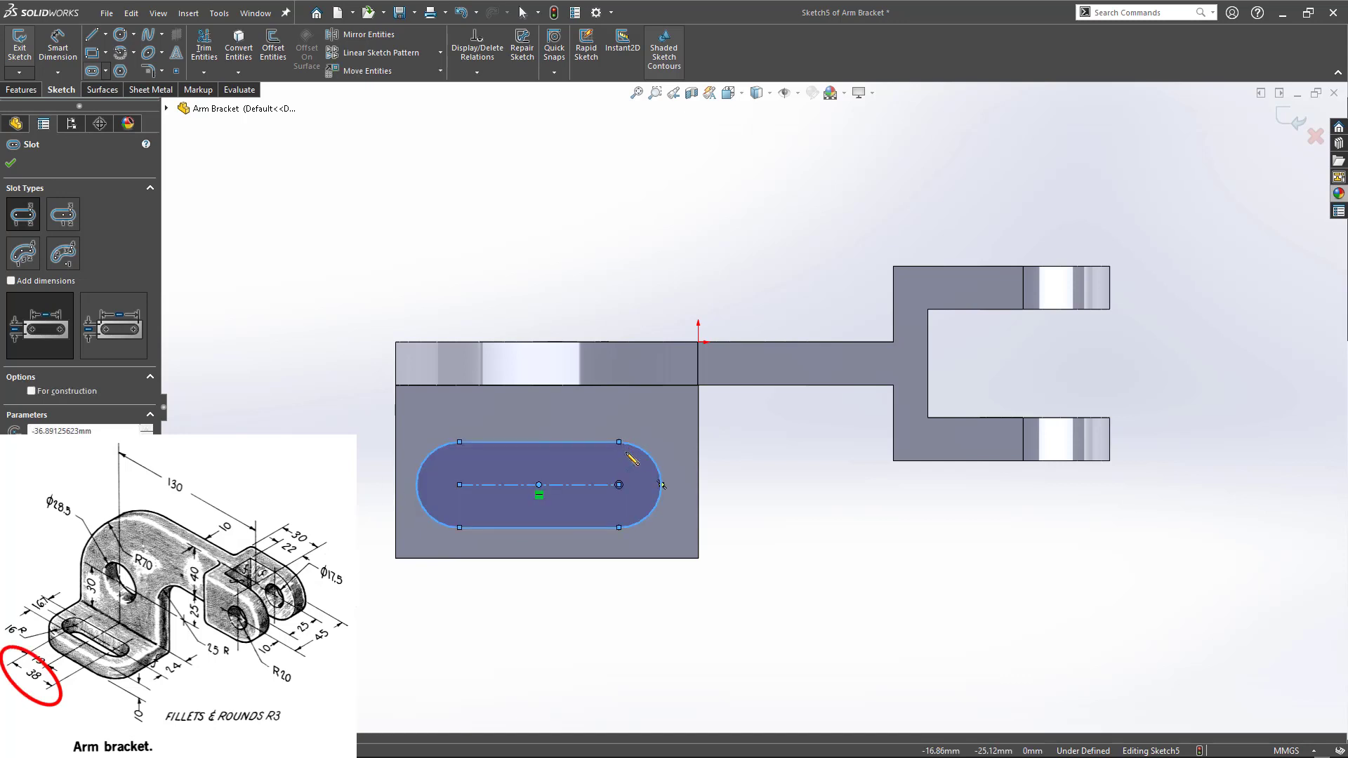
- Dimension the distance between the slot's arc centres at 38 mm
{"action": "key", "text": "Escape"}
{"action": "left_click", "coordinate": [545, 484]}
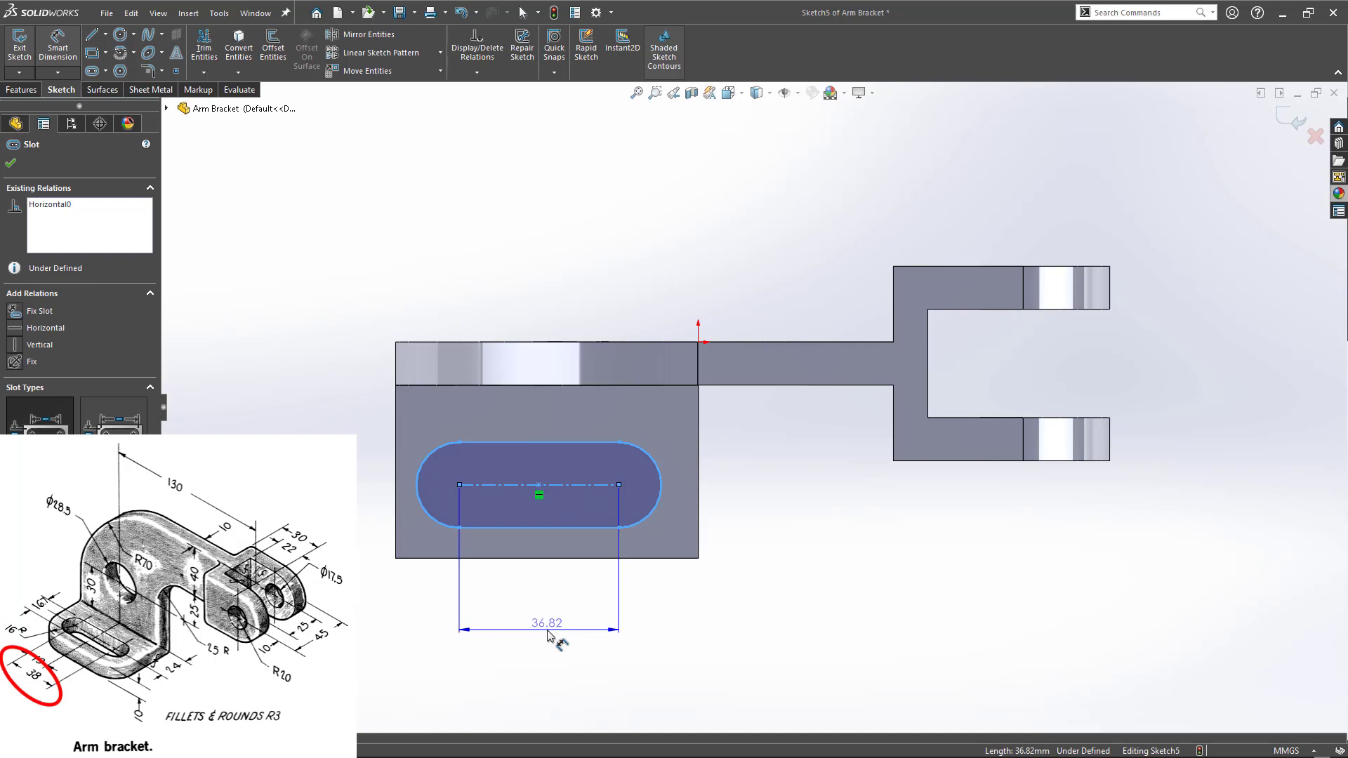
{"action": "left_click", "coordinate": [547, 634]}
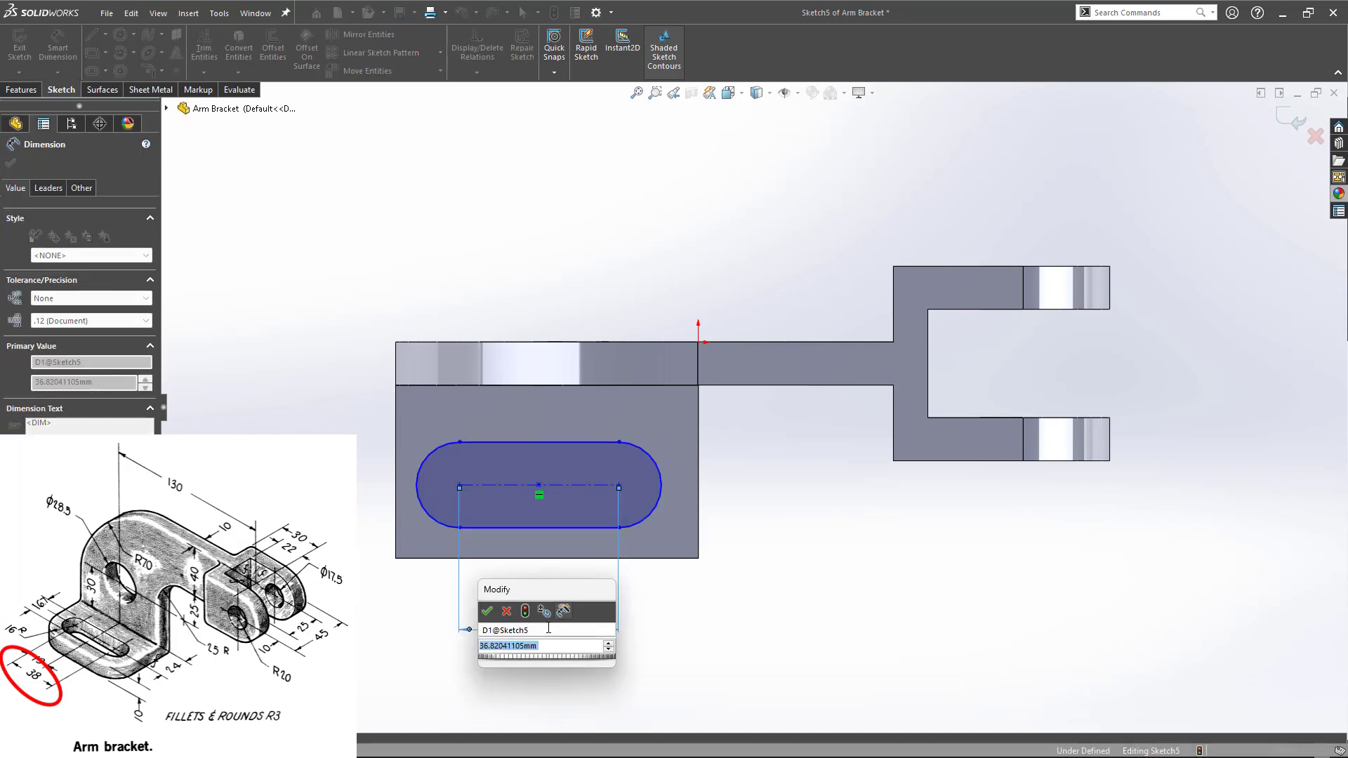
{"action": "type", "text": "38"}
{"action": "key", "text": "Return"}
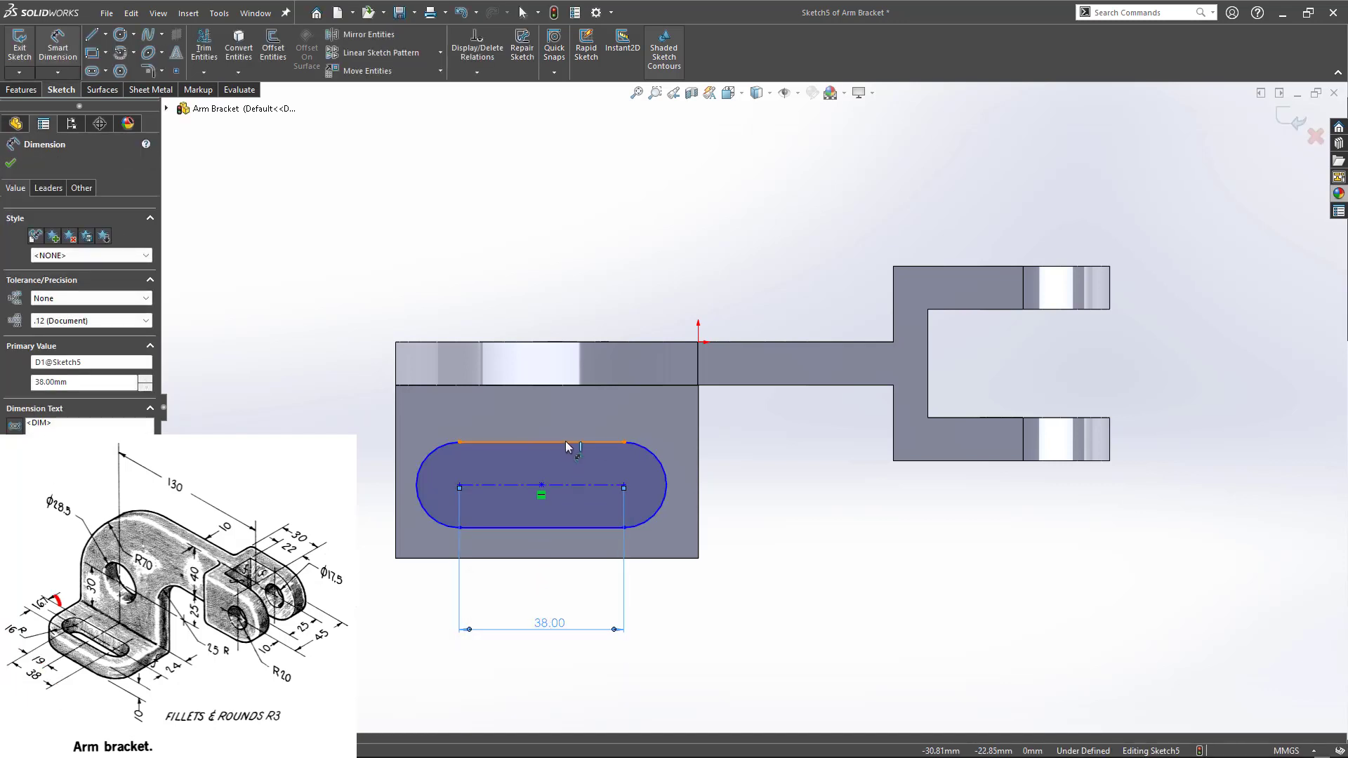
- Dimension the slot's width across its two straight sides, try 16.7 mm and undo that value
{"action": "left_click", "coordinate": [563, 443]}
{"action": "left_click", "coordinate": [565, 527]}
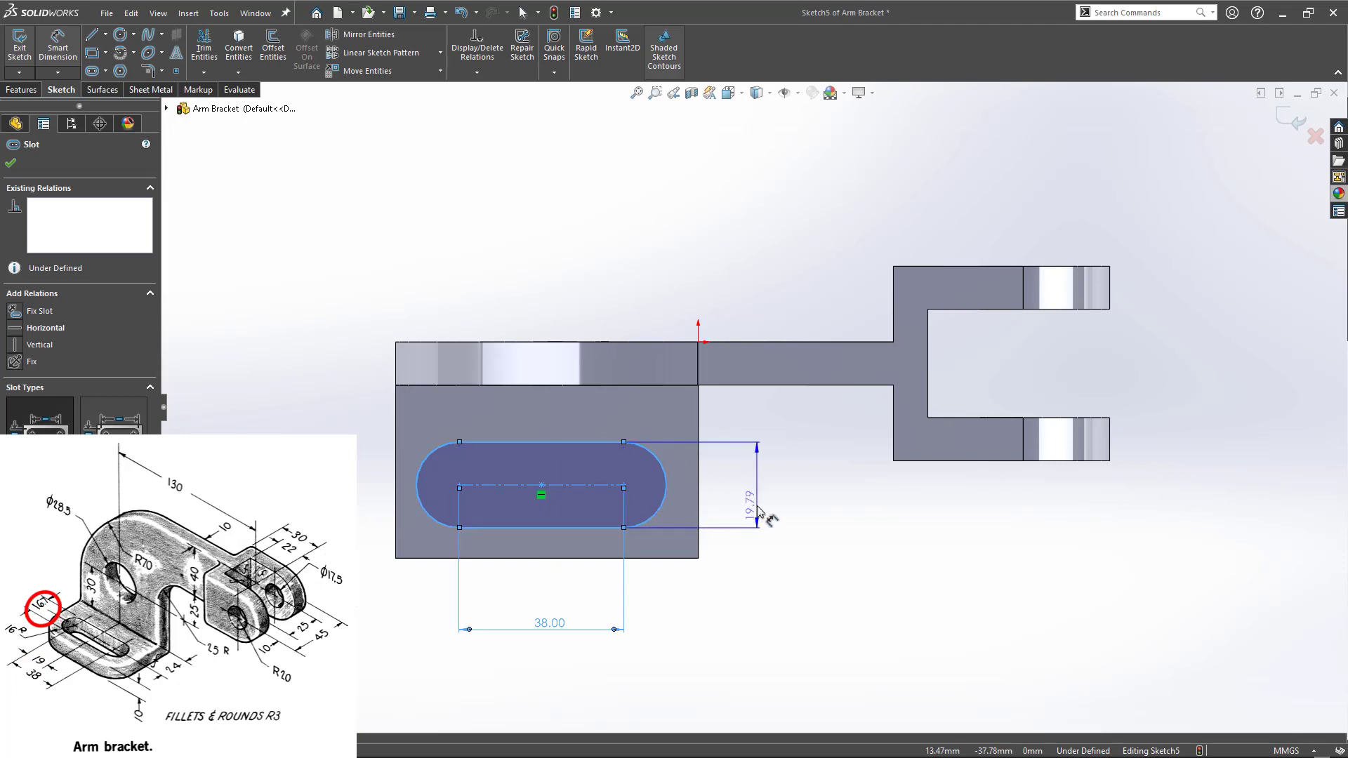
{"action": "left_click", "coordinate": [758, 511]}
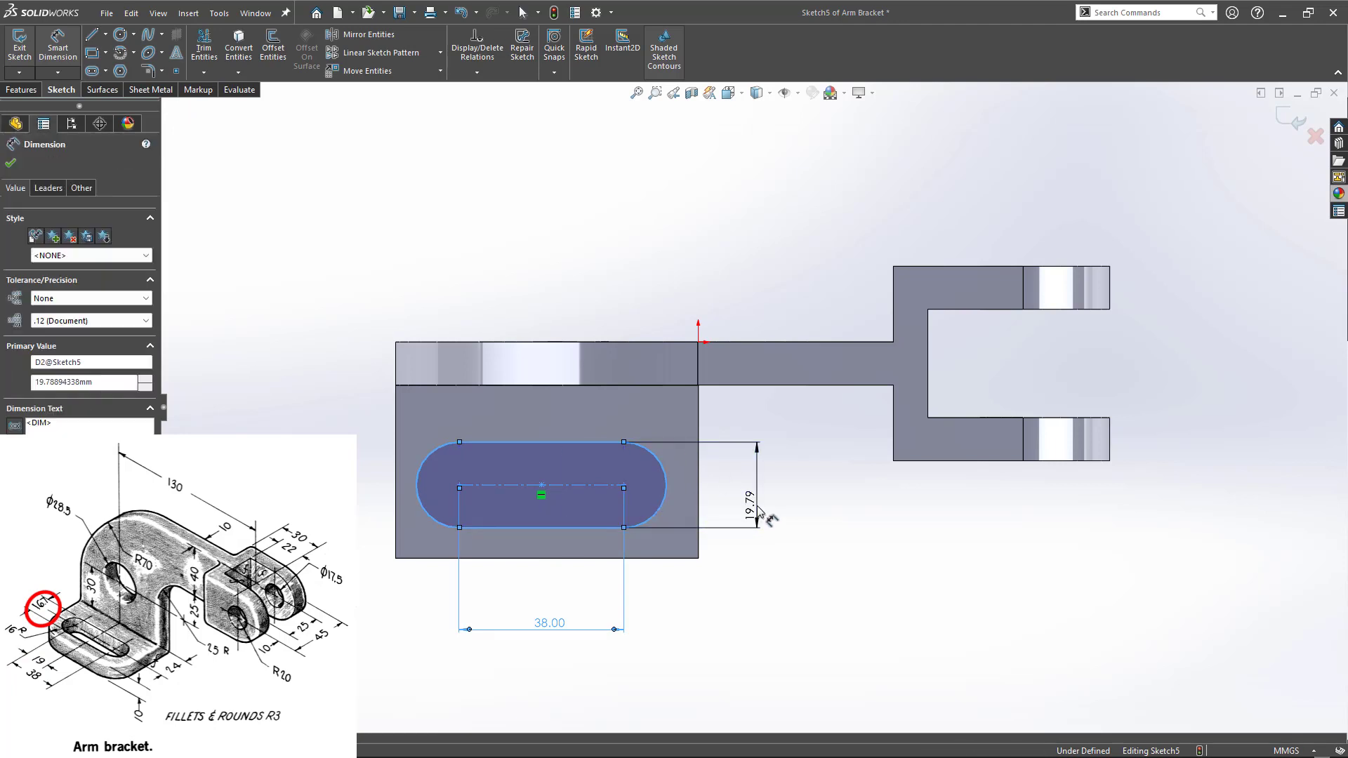
{"action": "type", "text": "16.7"}
{"action": "key", "text": "Escape"}
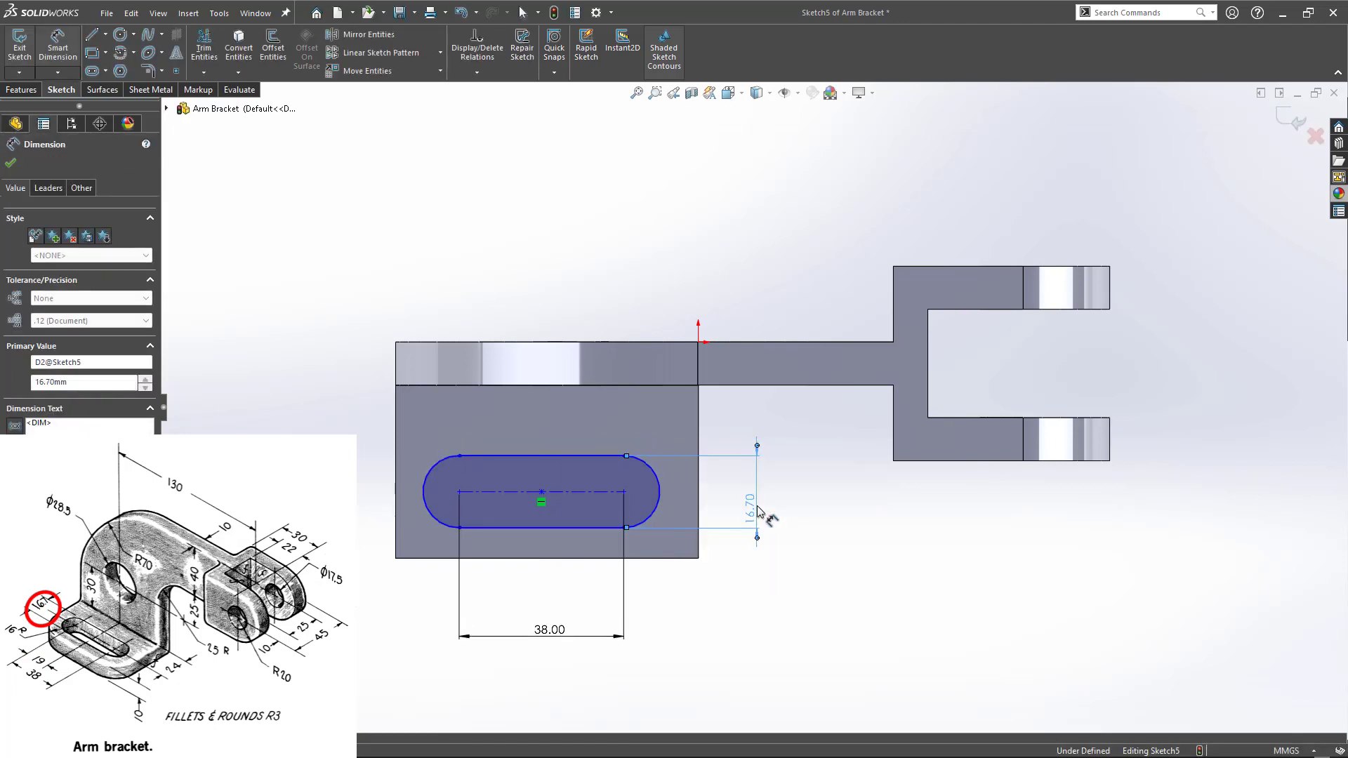
{"action": "key", "text": "Escape"}
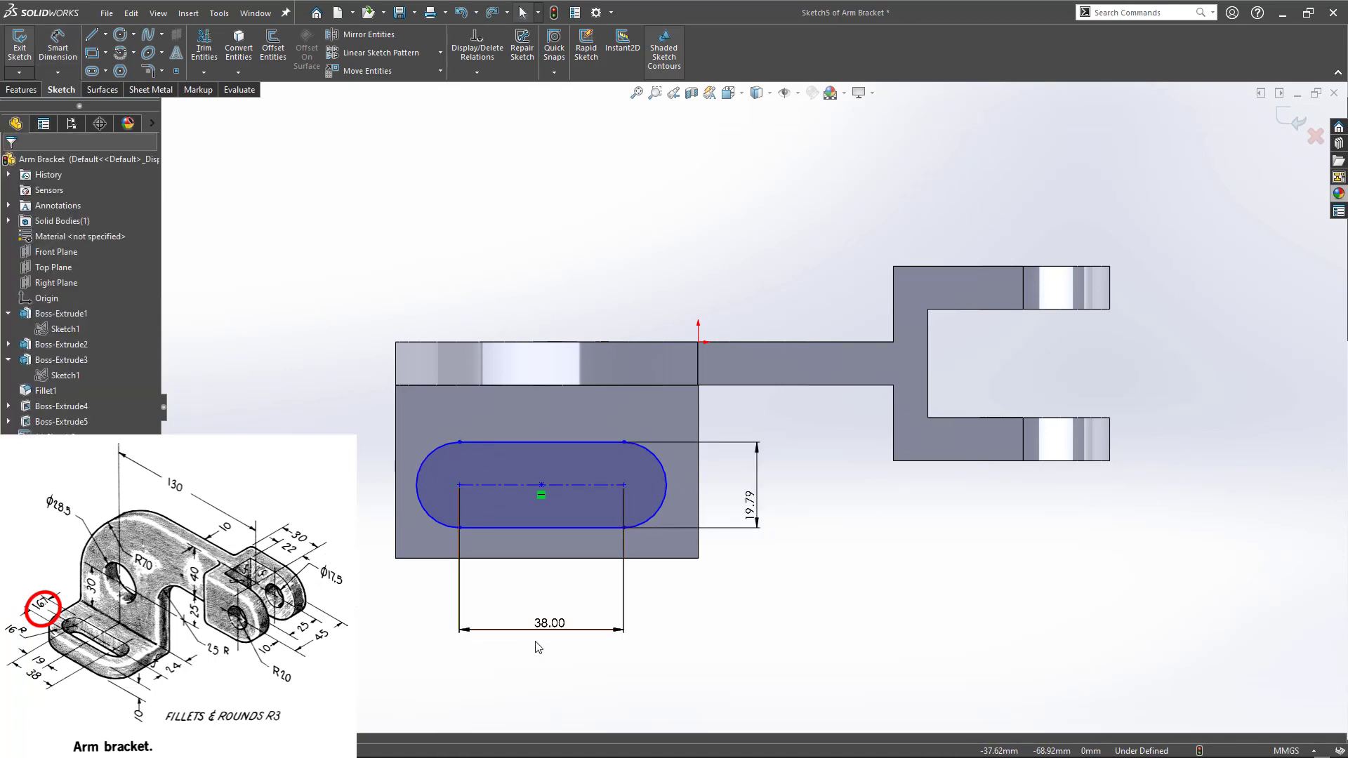
- Dimension the slot's centreline 16 mm from the base flange's front edge
{"action": "left_click", "coordinate": [495, 513]}
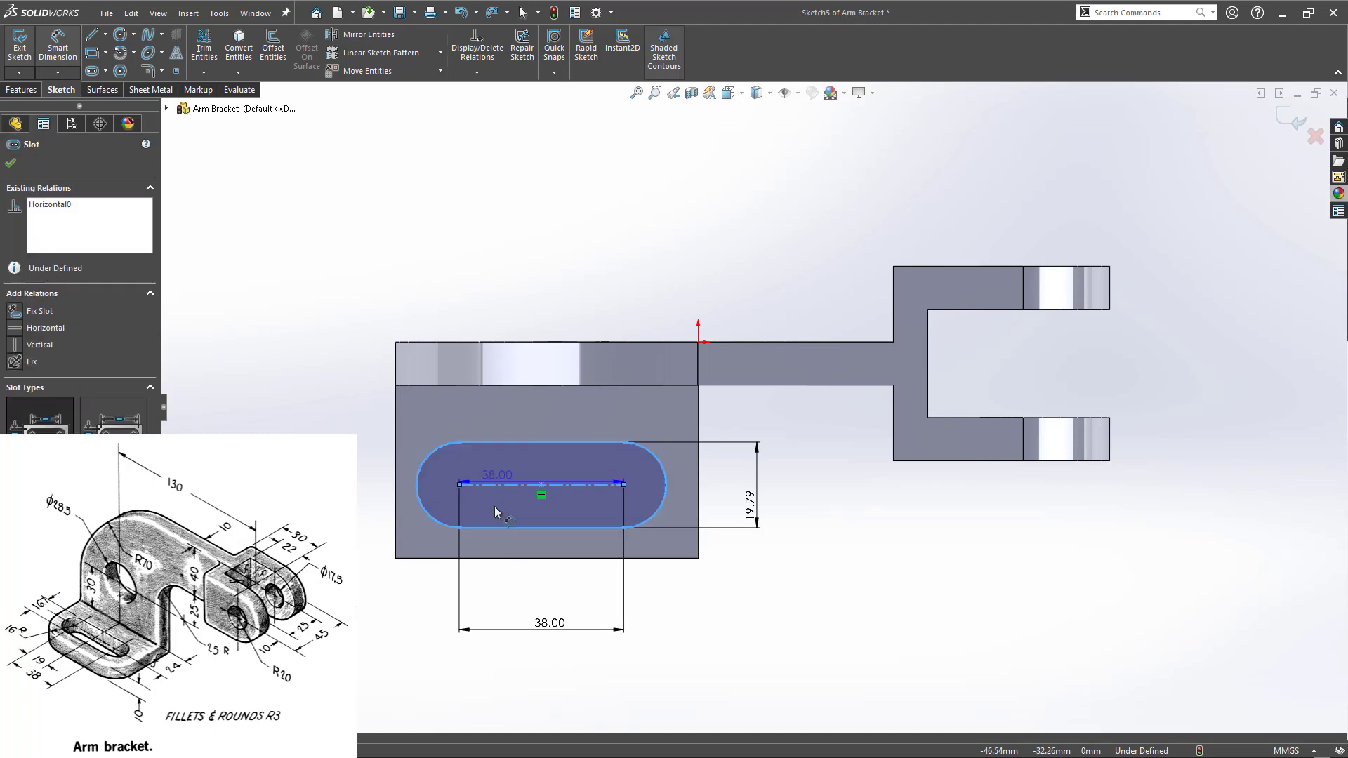
{"action": "left_click", "coordinate": [501, 559]}
{"action": "left_click", "coordinate": [327, 525]}
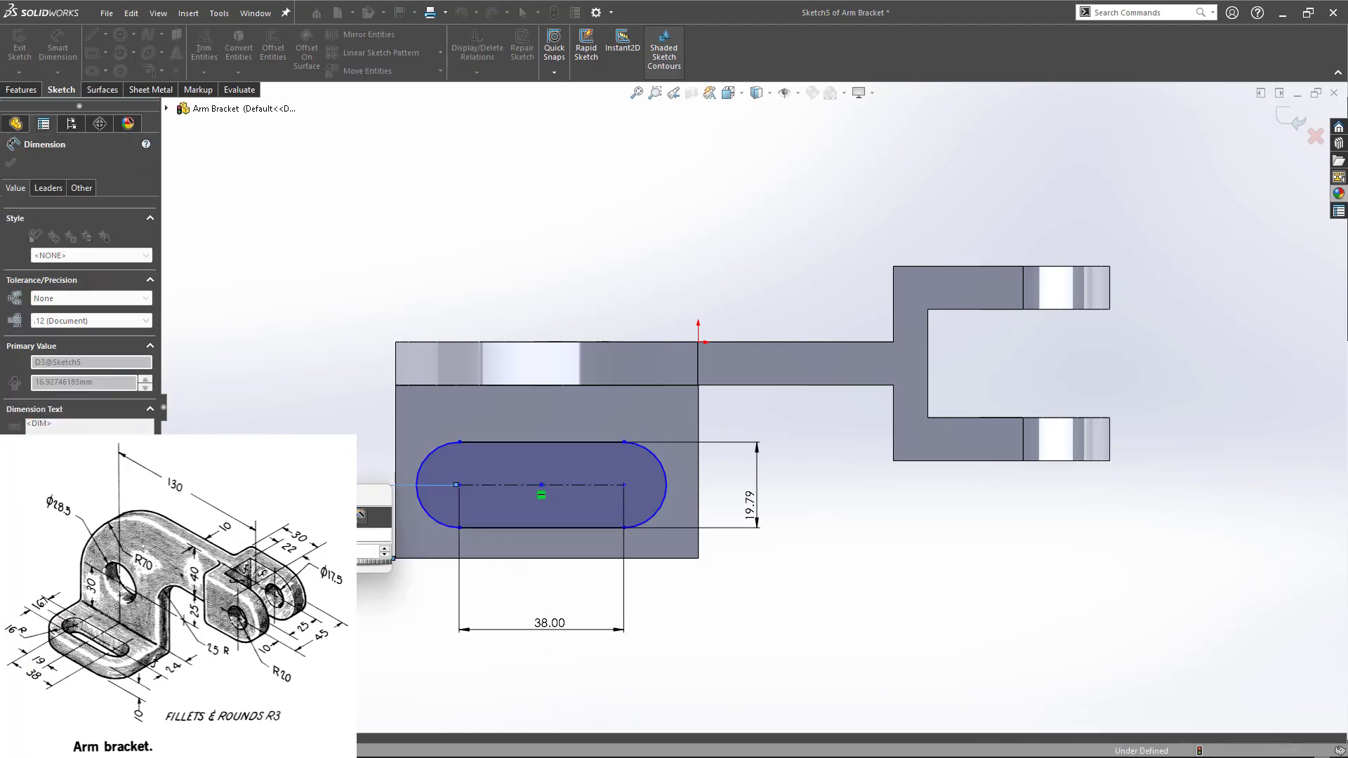
{"action": "type", "text": "16"}
{"action": "key", "text": "Return"}
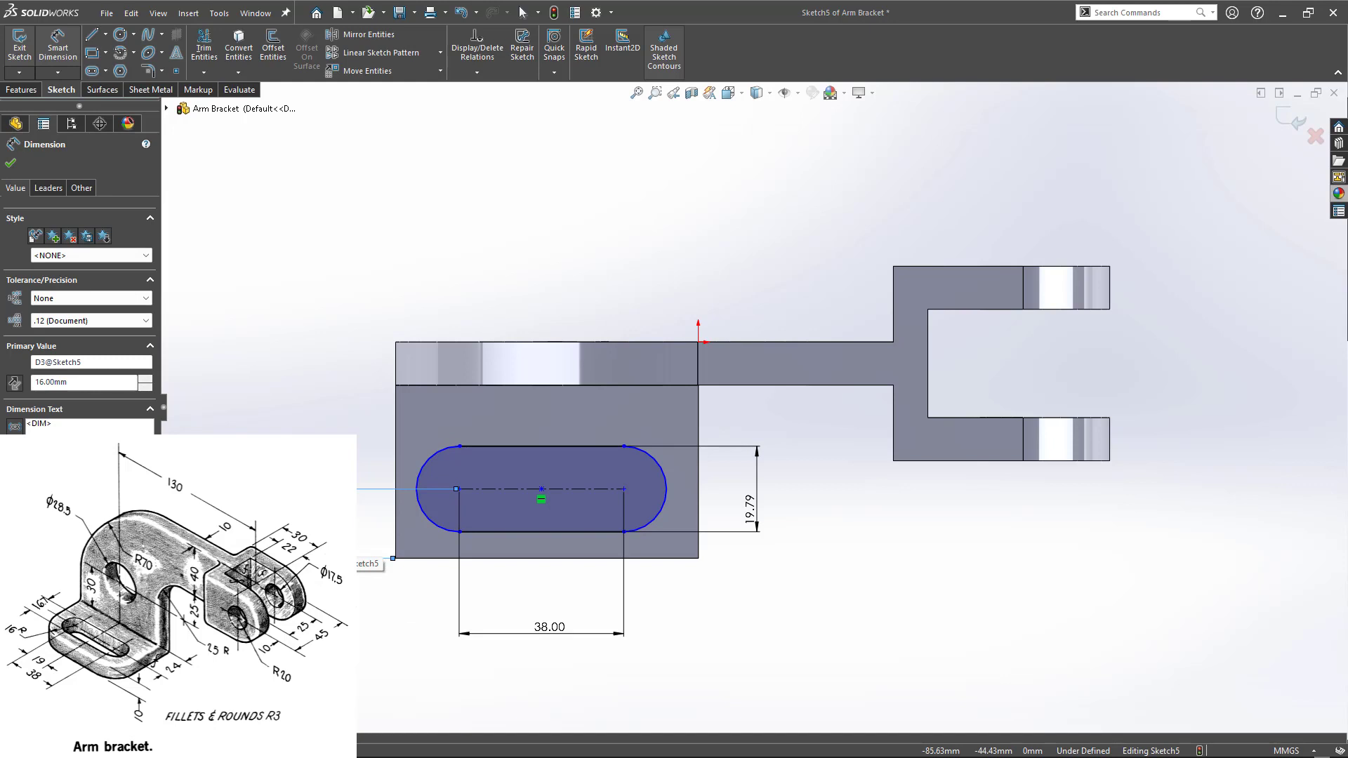
- Set the slot's width dimension to 16.7 mm
{"action": "double_click", "coordinate": [751, 516]}
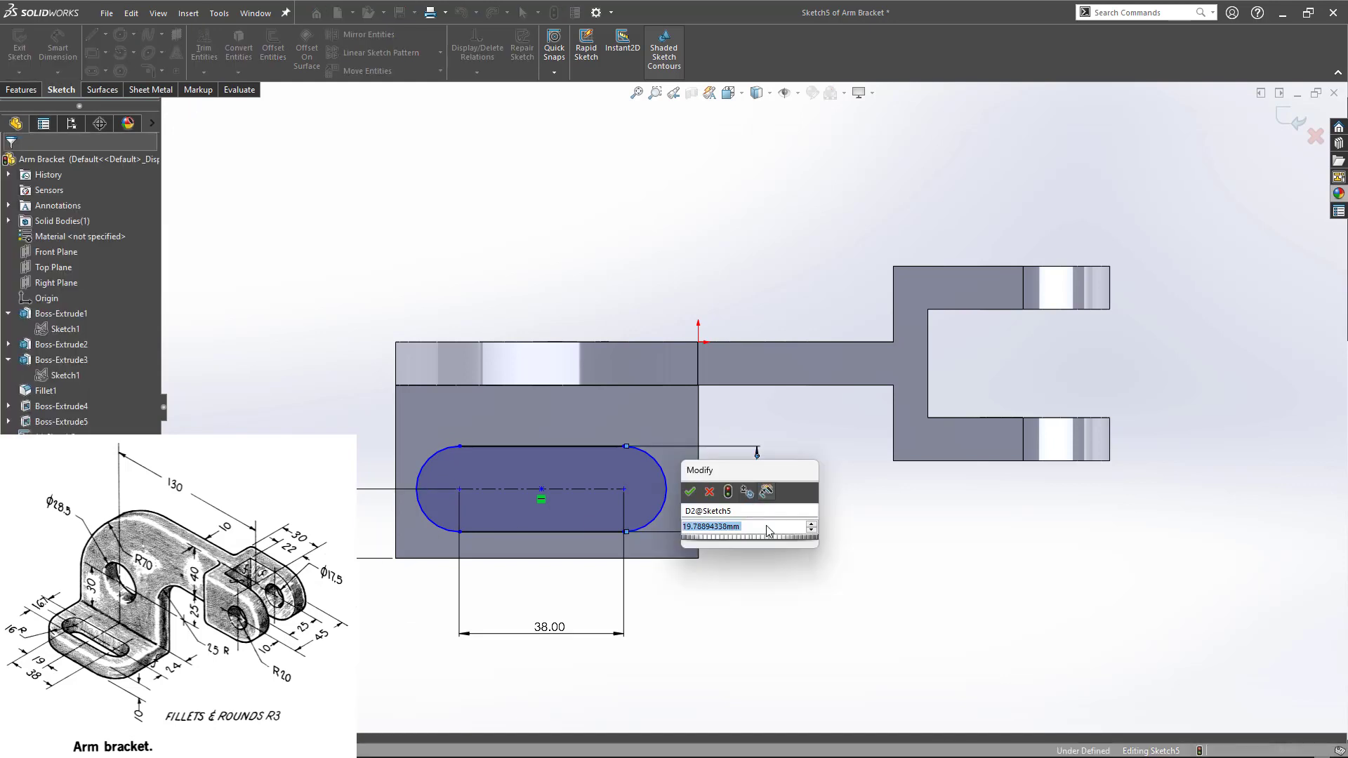
{"action": "type", "text": "16.7"}
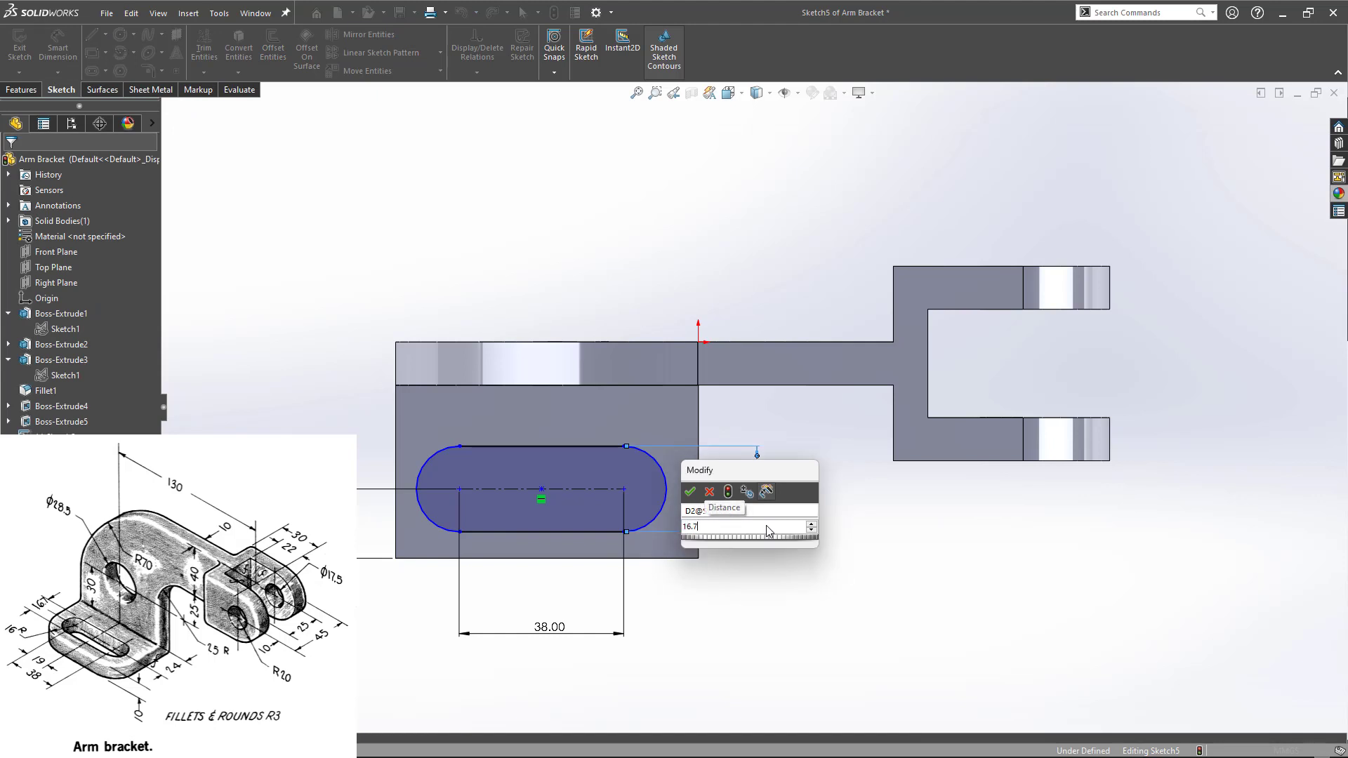
{"action": "key", "text": "Return"}
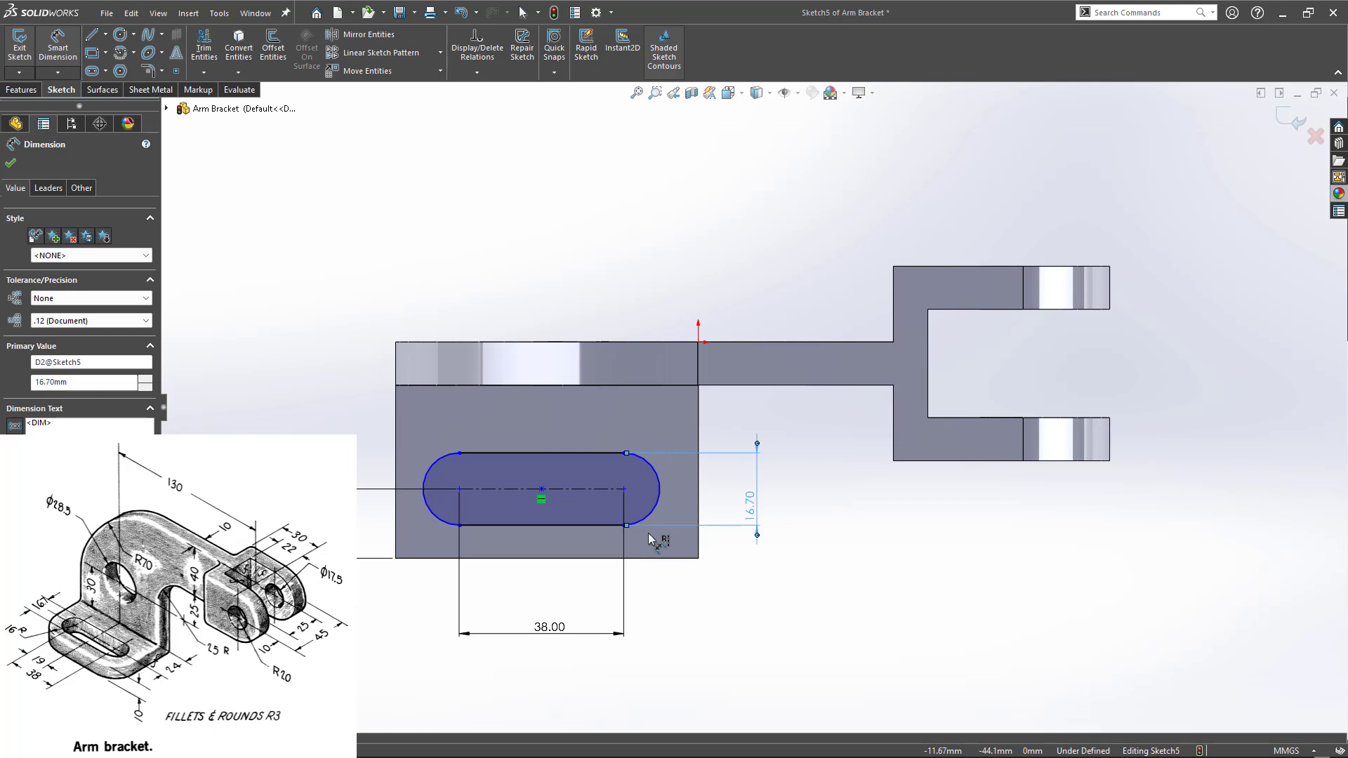
{"action": "left_click", "coordinate": [617, 490]}
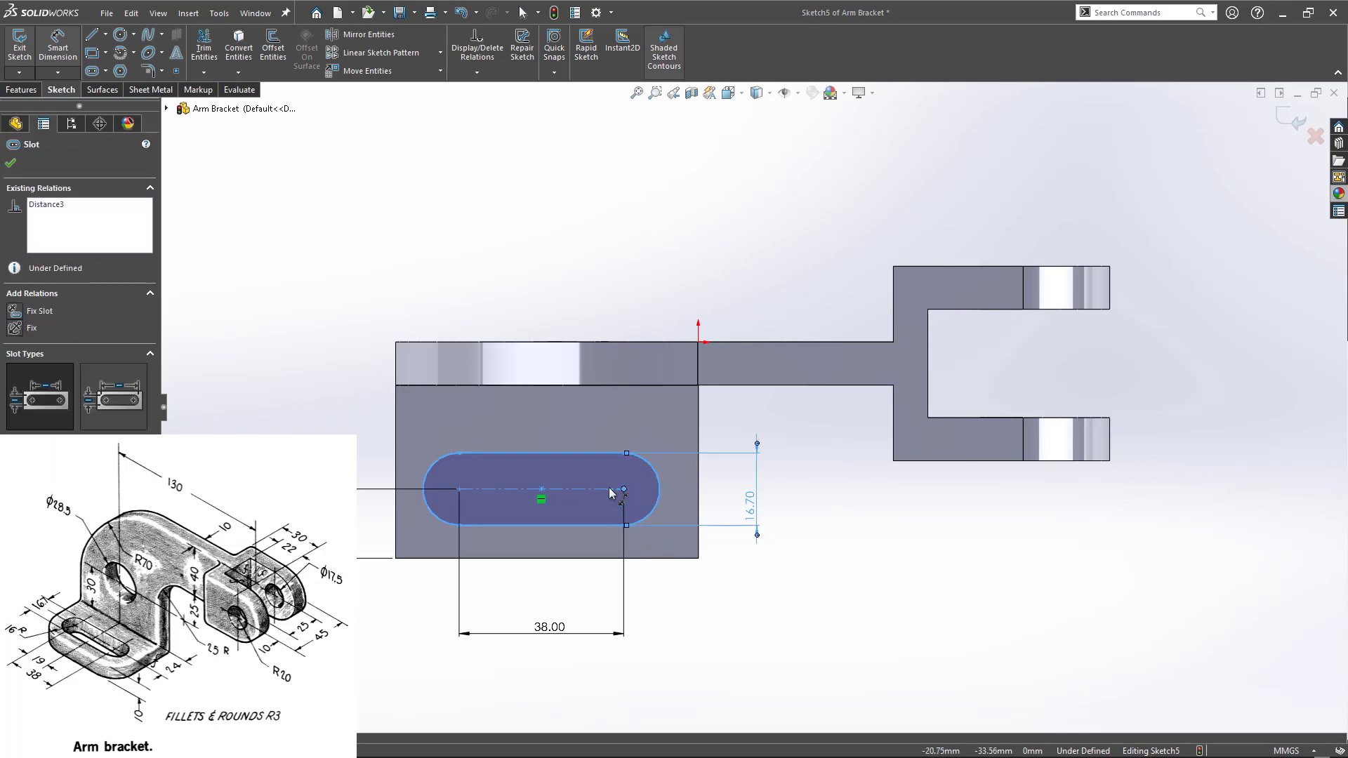
{"action": "key", "text": "Escape"}
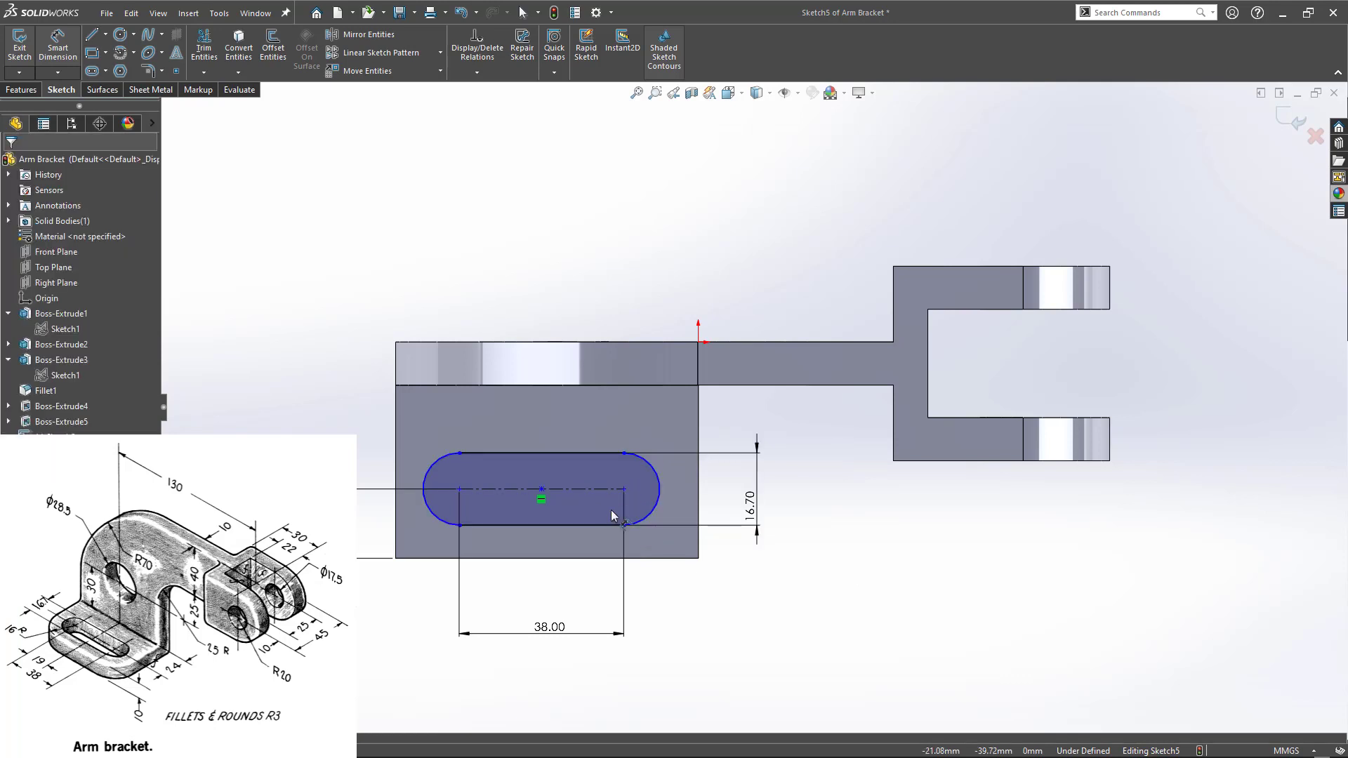
- Add a vertical relation between the slot's centre point and the midpoint of the base flange's front edge
{"action": "left_click", "coordinate": [460, 526]}
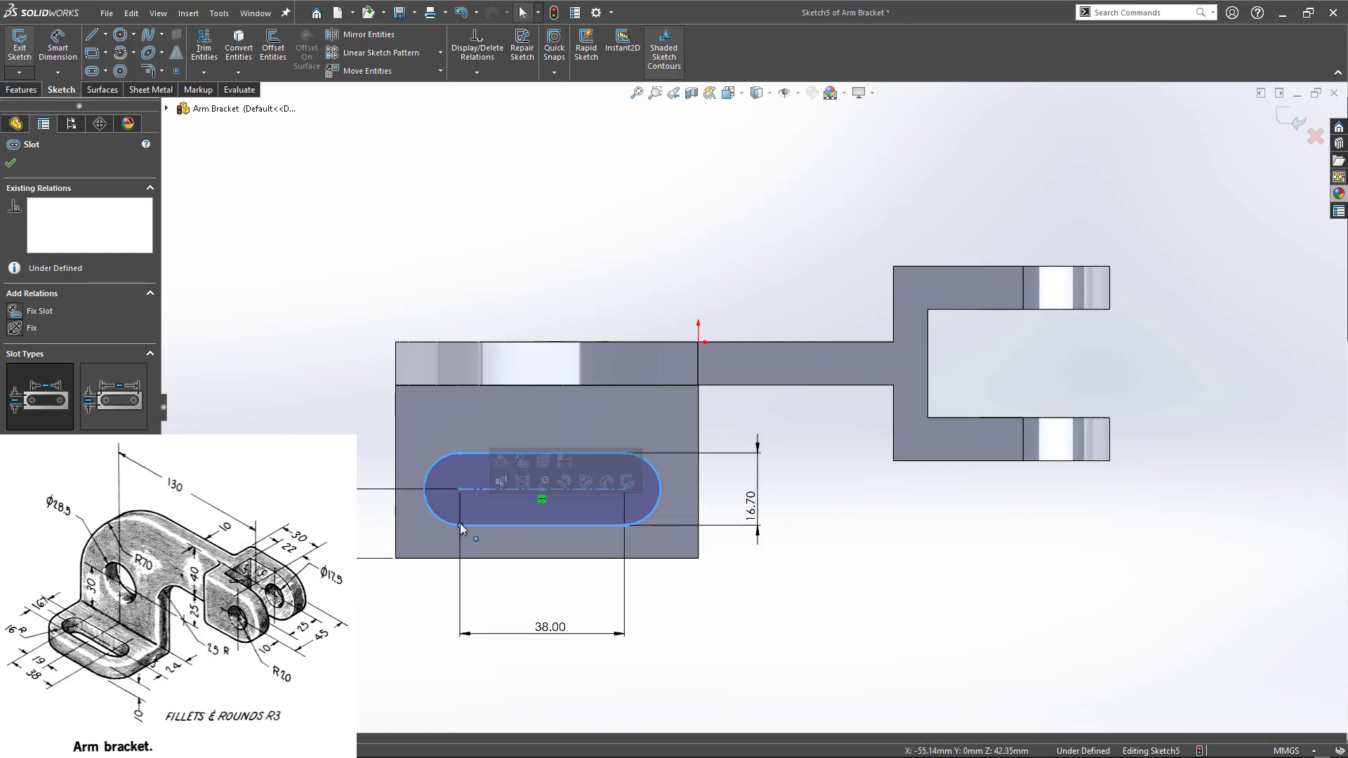
{"action": "key", "text": "Escape"}
{"action": "left_click", "coordinate": [541, 489]}
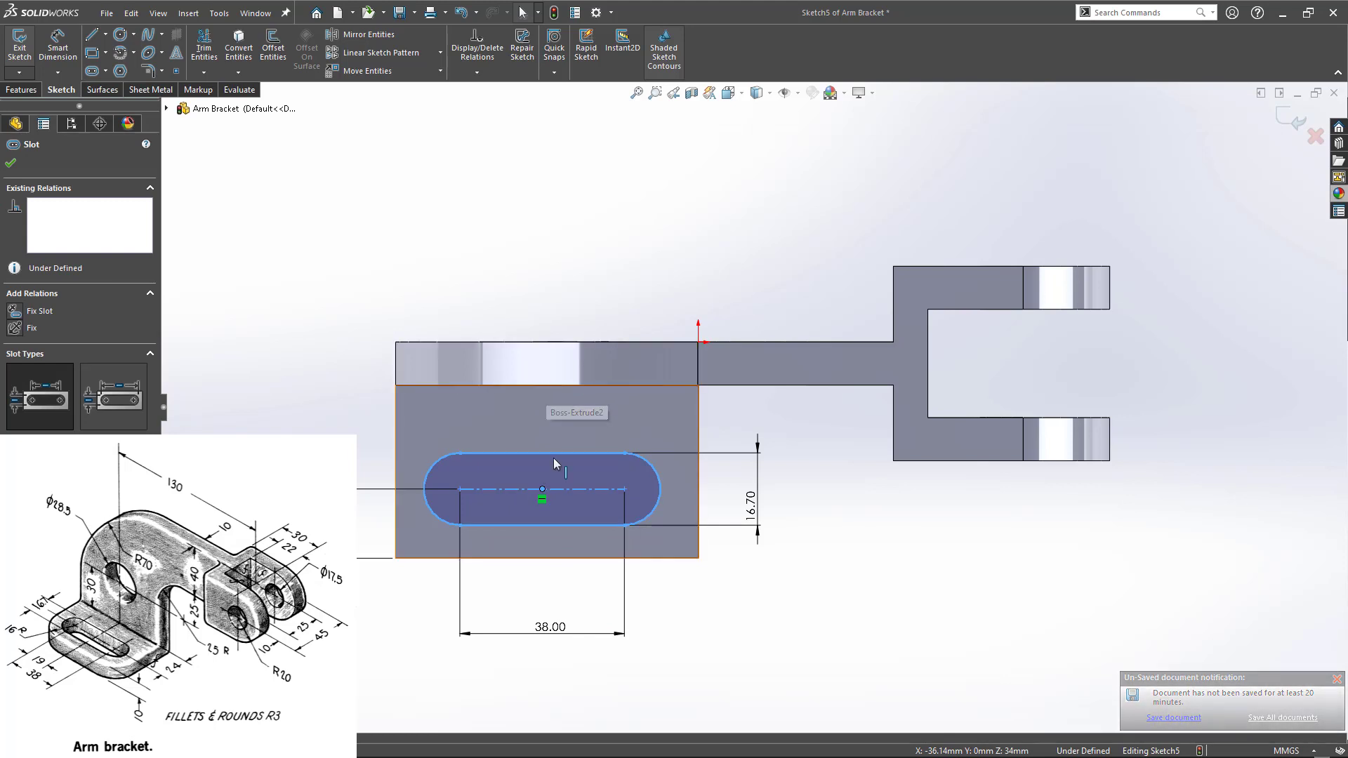
{"action": "scroll", "coordinate": [554, 559], "scroll_direction": "up", "scroll_amount": 3}
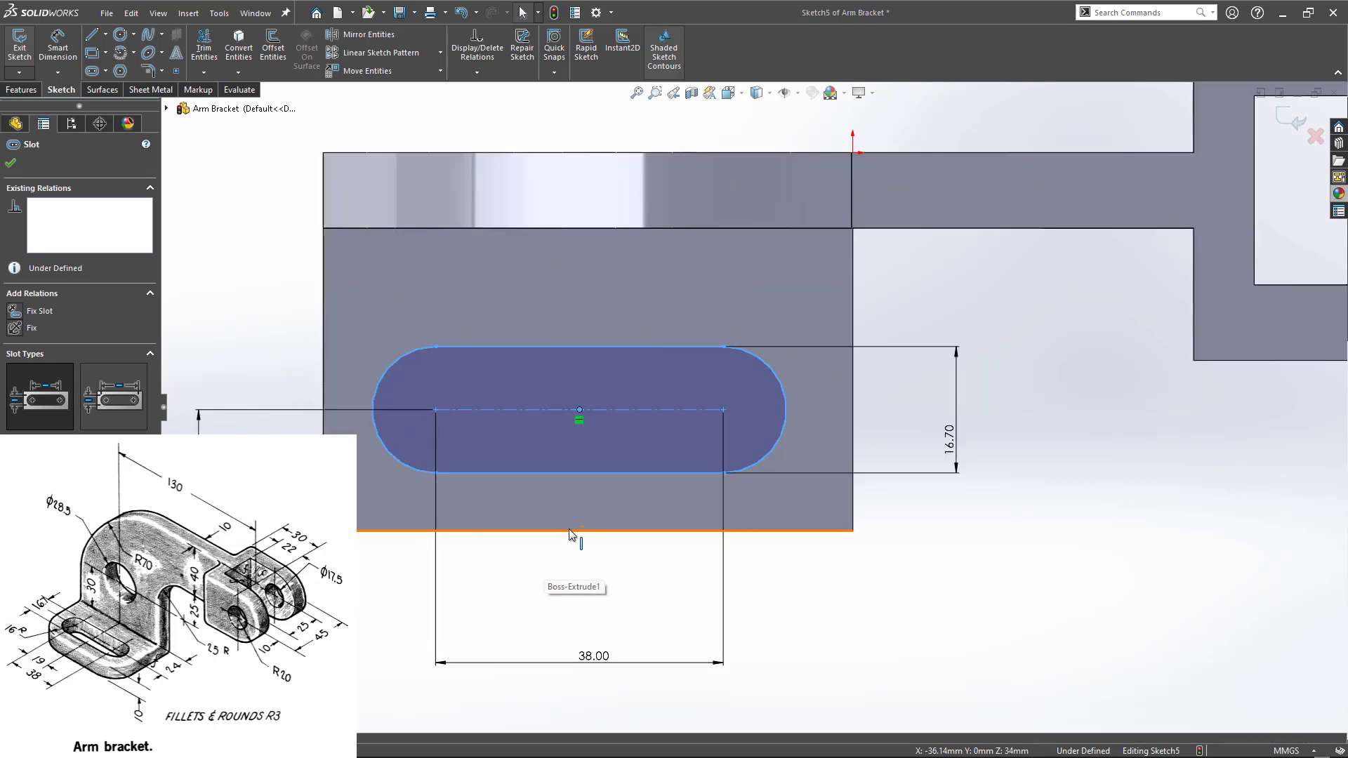
{"action": "key", "text": "Escape"}
{"action": "left_click", "coordinate": [573, 531]}
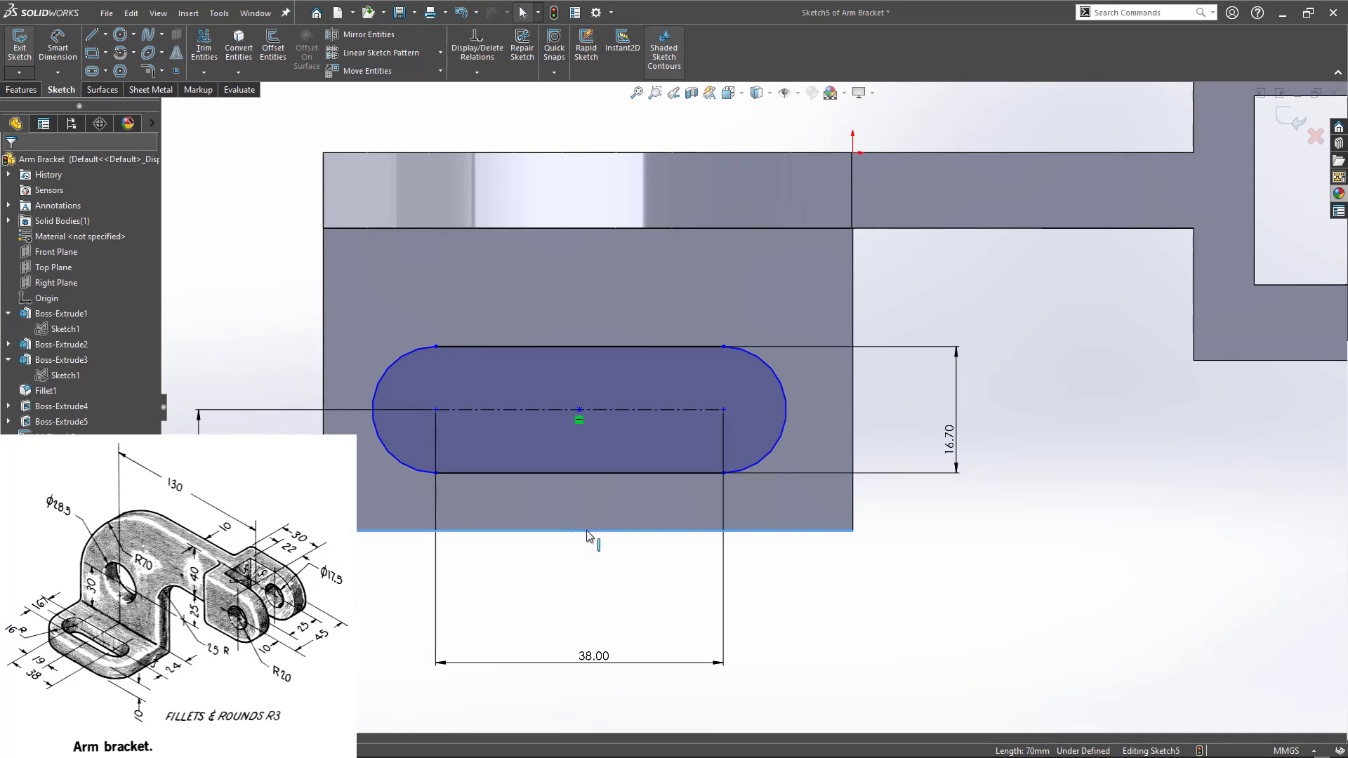
{"action": "left_click", "coordinate": [589, 532]}
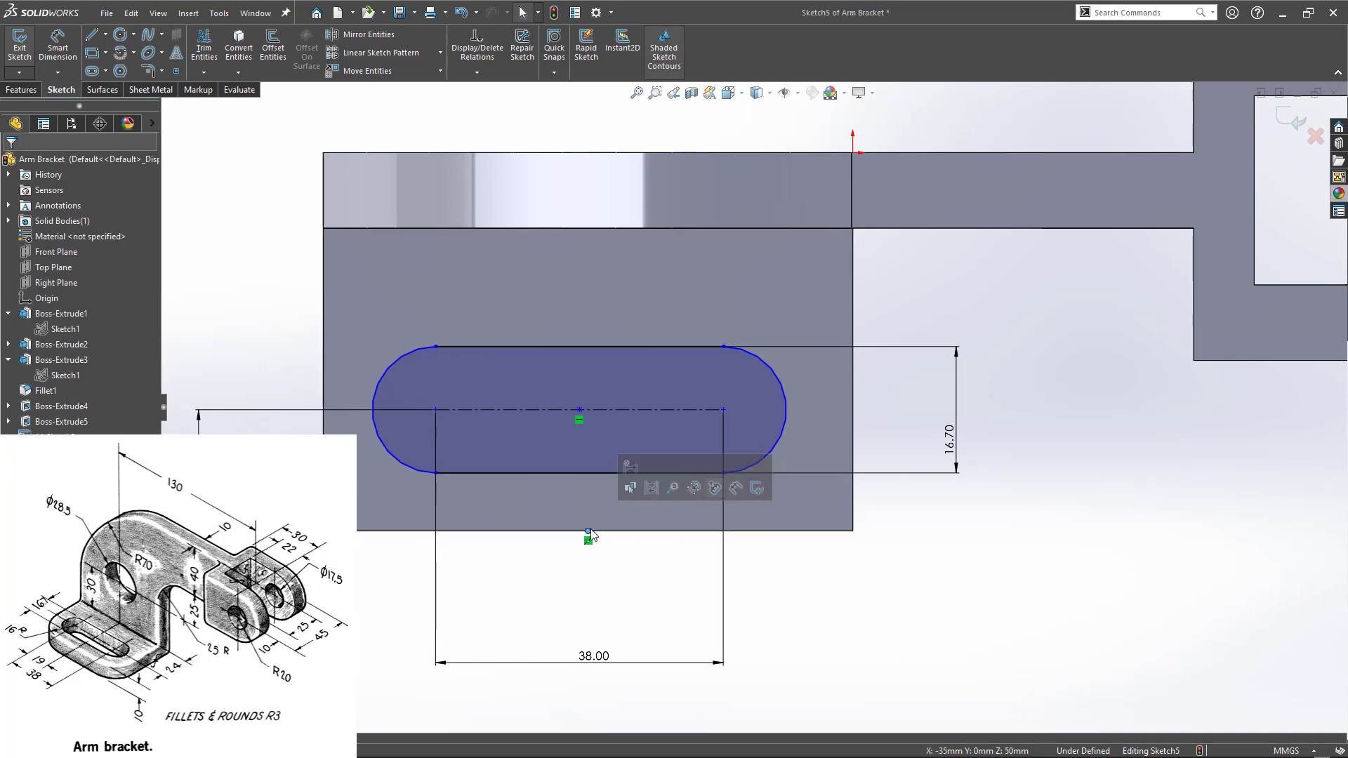
{"action": "left_click", "coordinate": [580, 409], "text": "ctrl"}
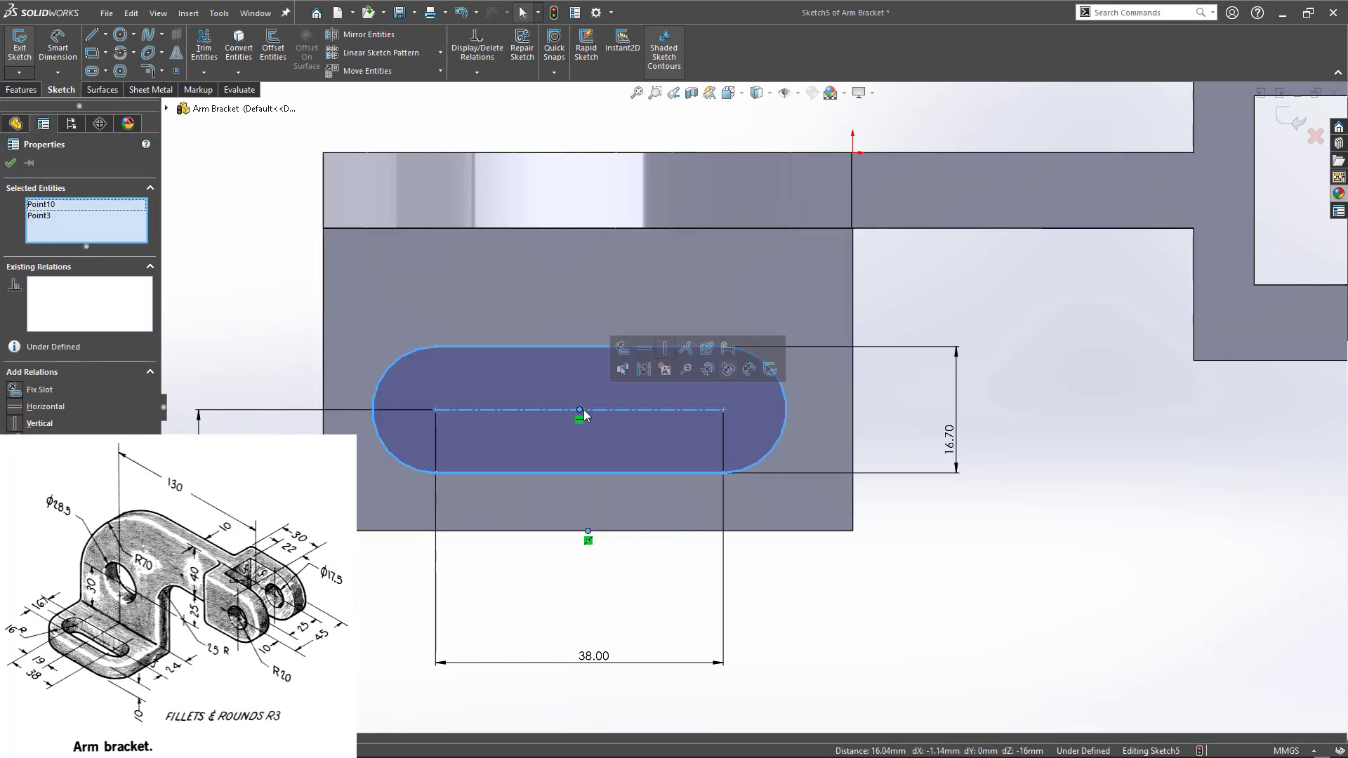
{"action": "left_click", "coordinate": [653, 356]}
{"action": "key", "text": "Escape"}
{"action": "key", "text": "f"}
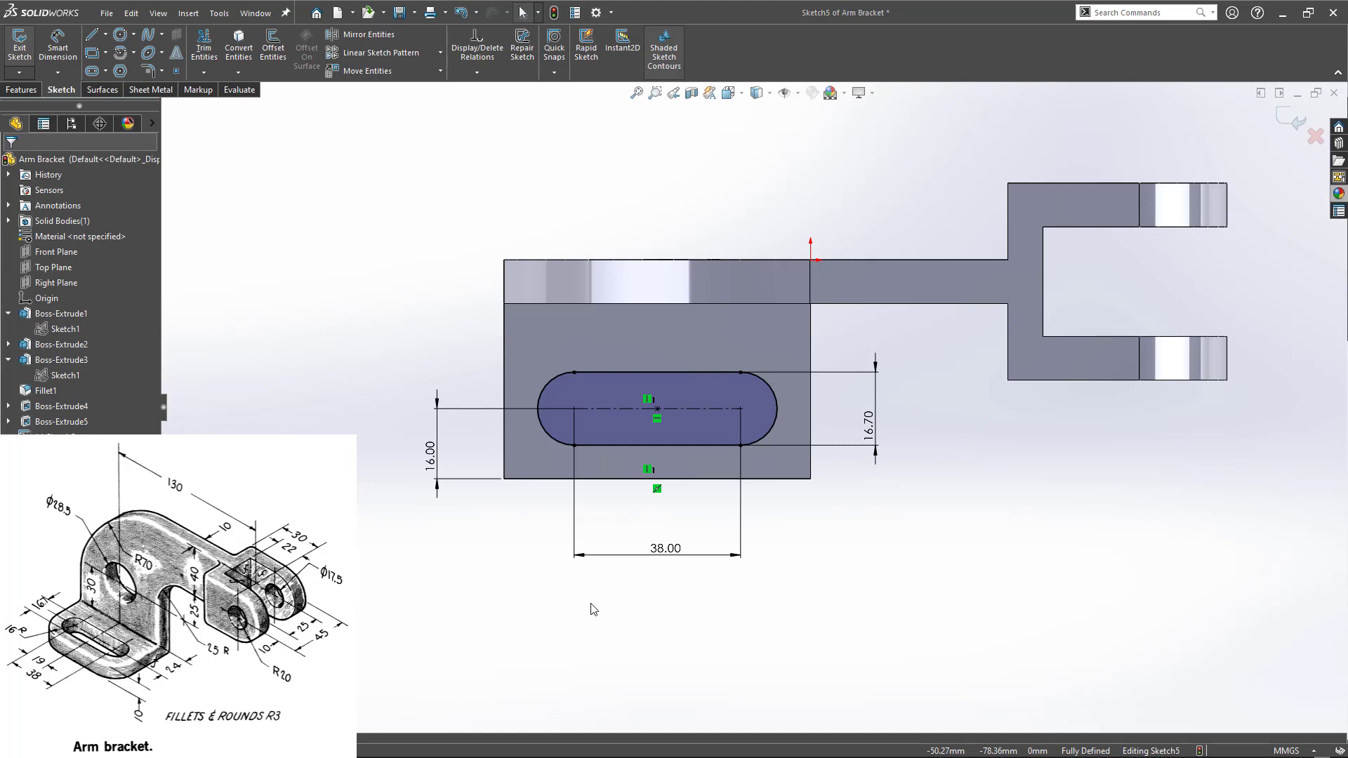
- Exit the sketch and cut the slot profile downward through the base flange
{"action": "double_click", "coordinate": [539, 616]}
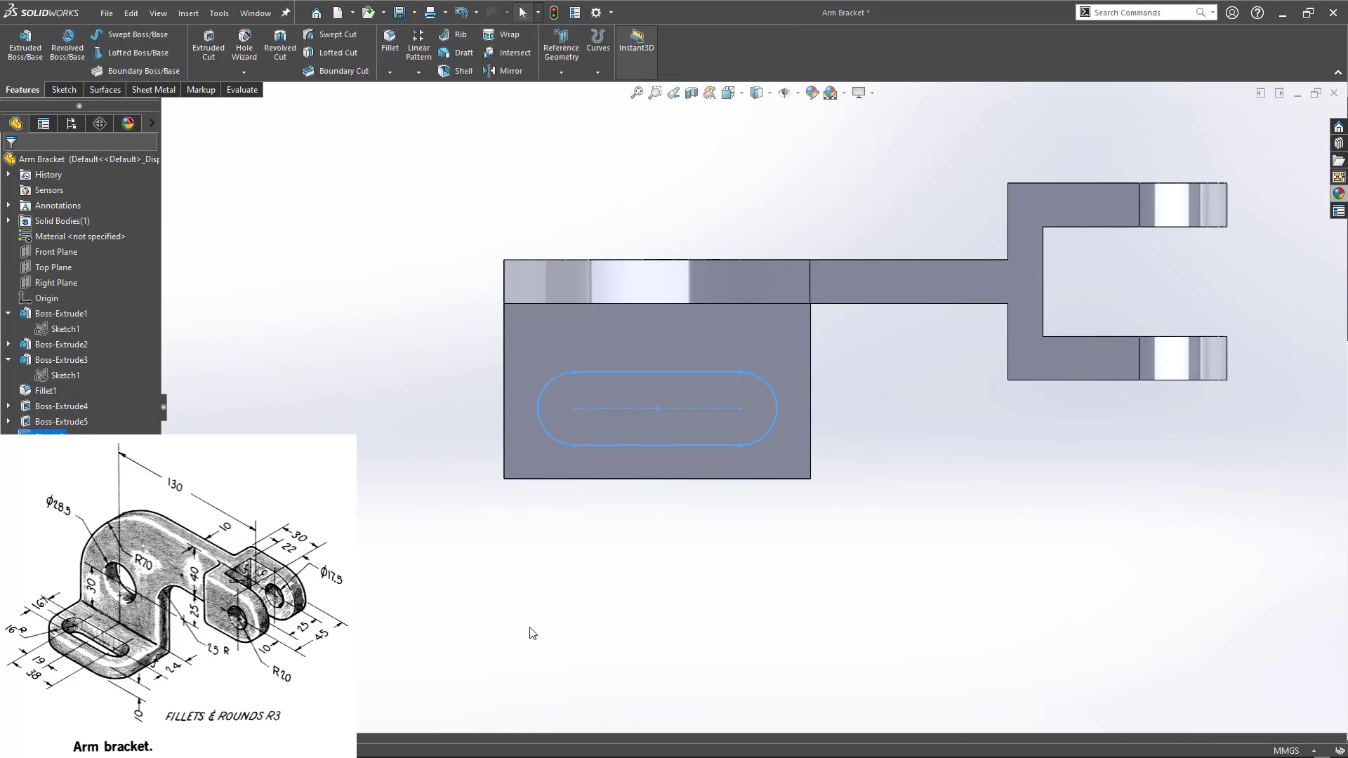
{"action": "middle_click_drag", "start_coordinate": [531, 629], "coordinate": [525, 470]}
{"action": "left_click", "coordinate": [558, 536]}
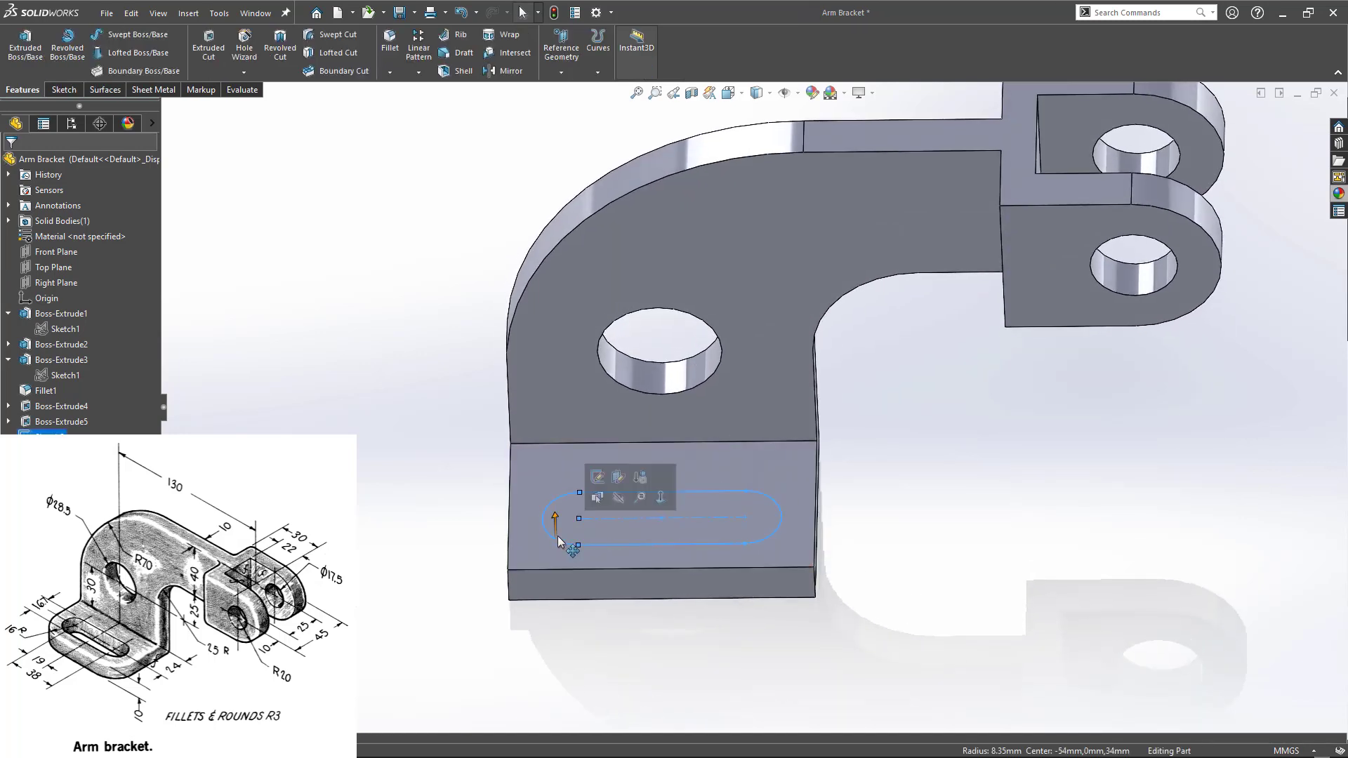
{"action": "left_click_drag", "start_coordinate": [555, 519], "coordinate": [570, 633]}
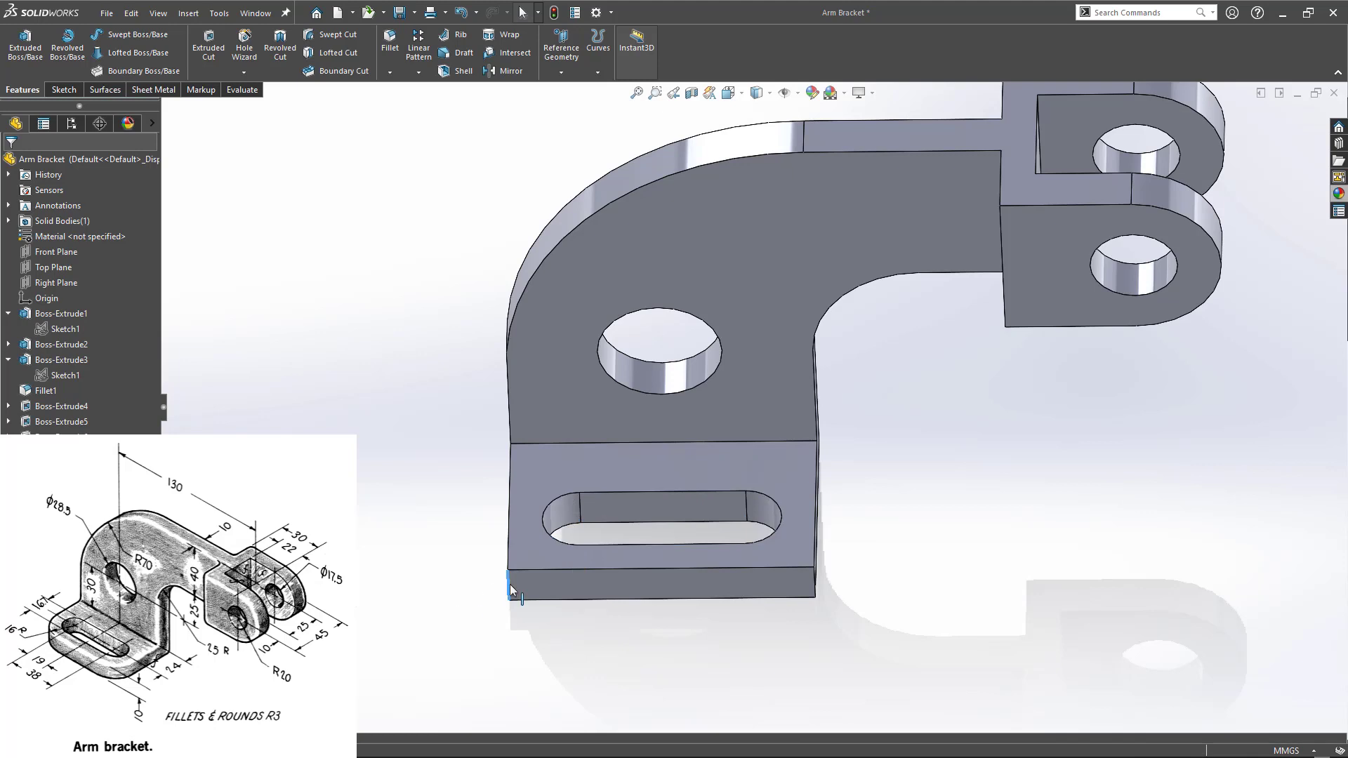
- Fillet the base flange's two outer vertical corner edges with a 16 mm radius, removing the mistakenly selected side face
{"action": "left_click", "coordinate": [509, 584]}
{"action": "left_click", "coordinate": [639, 538]}
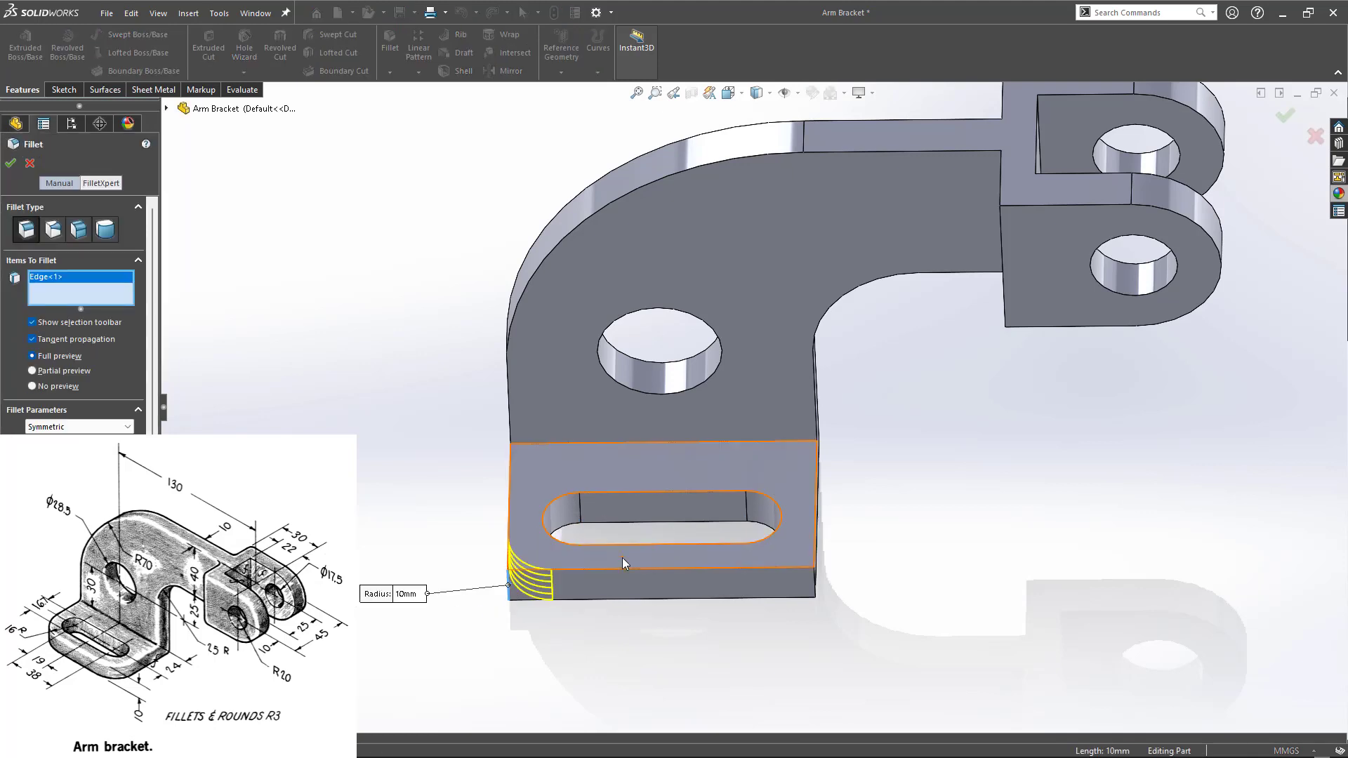
{"action": "type", "text": "16"}
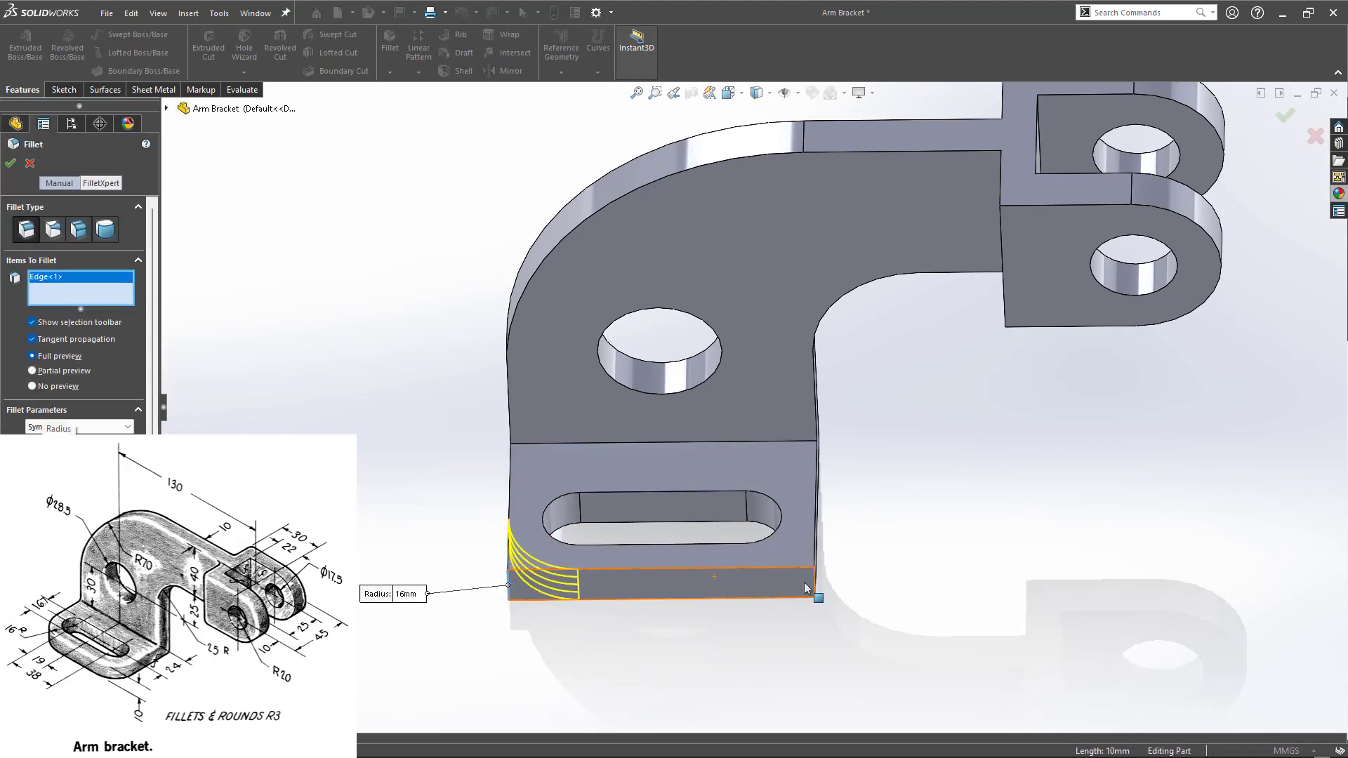
{"action": "left_click", "coordinate": [818, 586]}
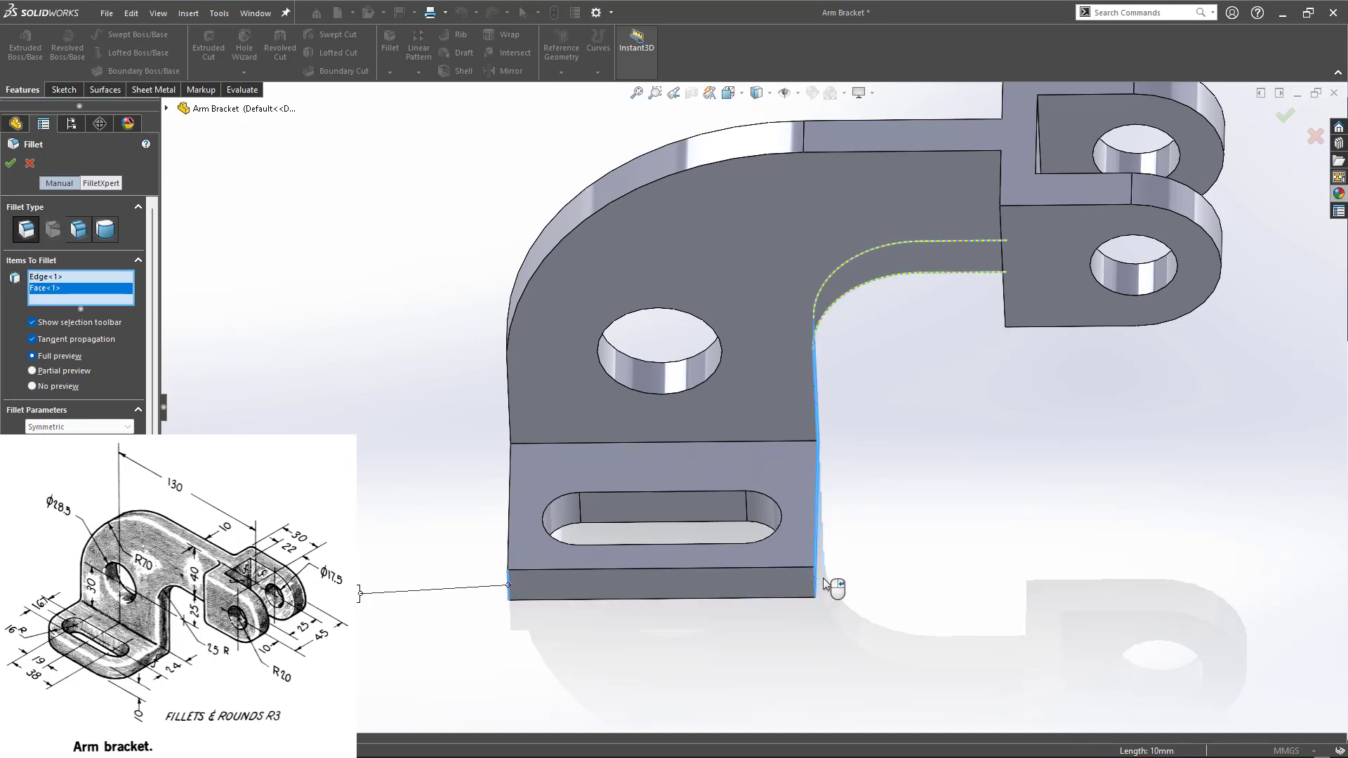
{"action": "middle_click_drag", "start_coordinate": [833, 590], "coordinate": [796, 560]}
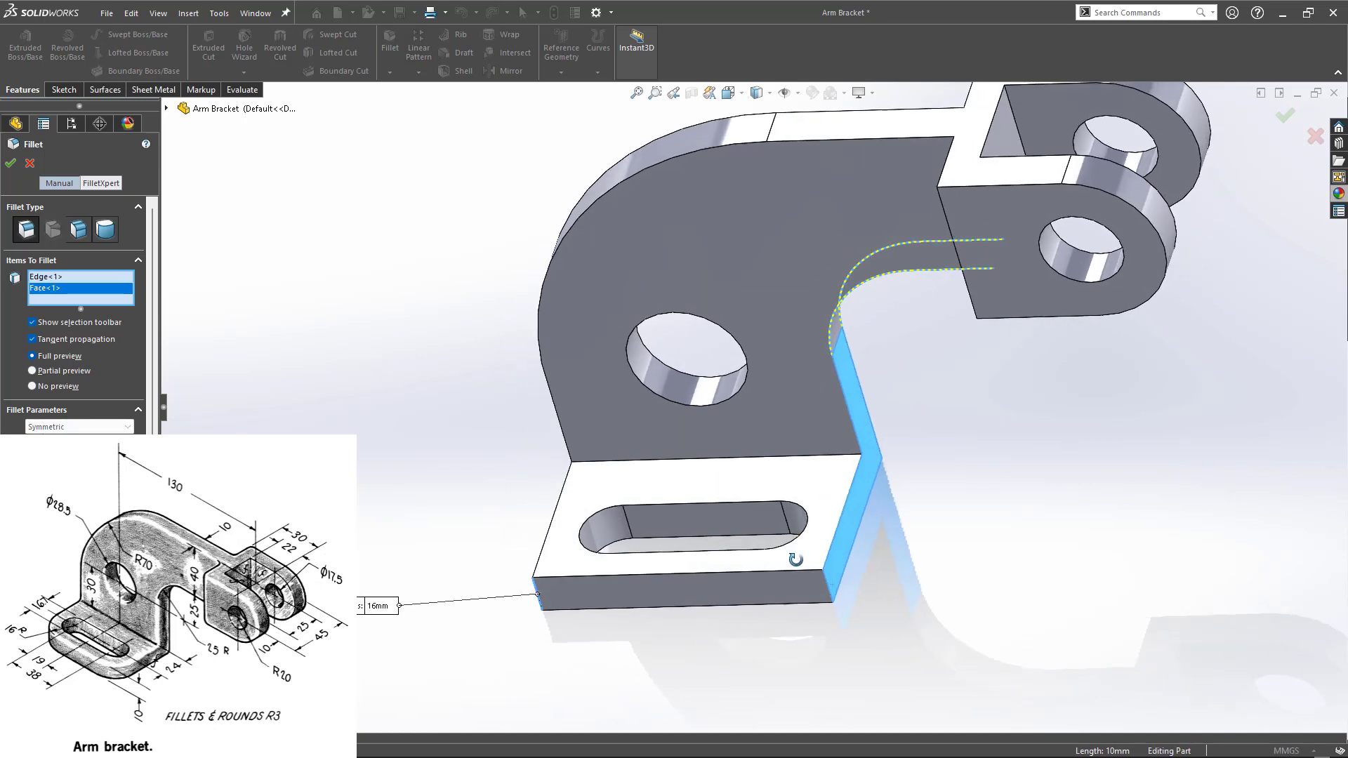
{"action": "left_click", "coordinate": [825, 581]}
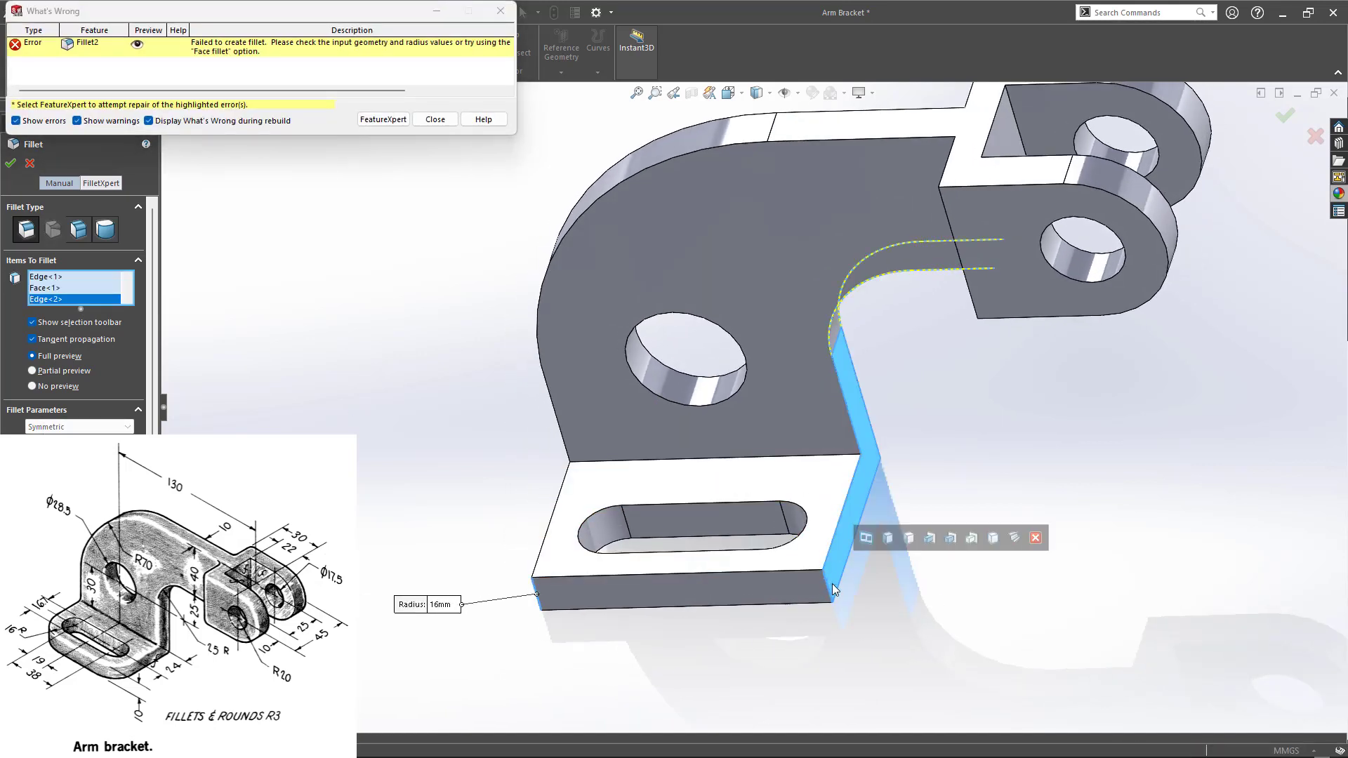
{"action": "left_click", "coordinate": [43, 288]}
{"action": "right_click", "coordinate": [43, 288]}
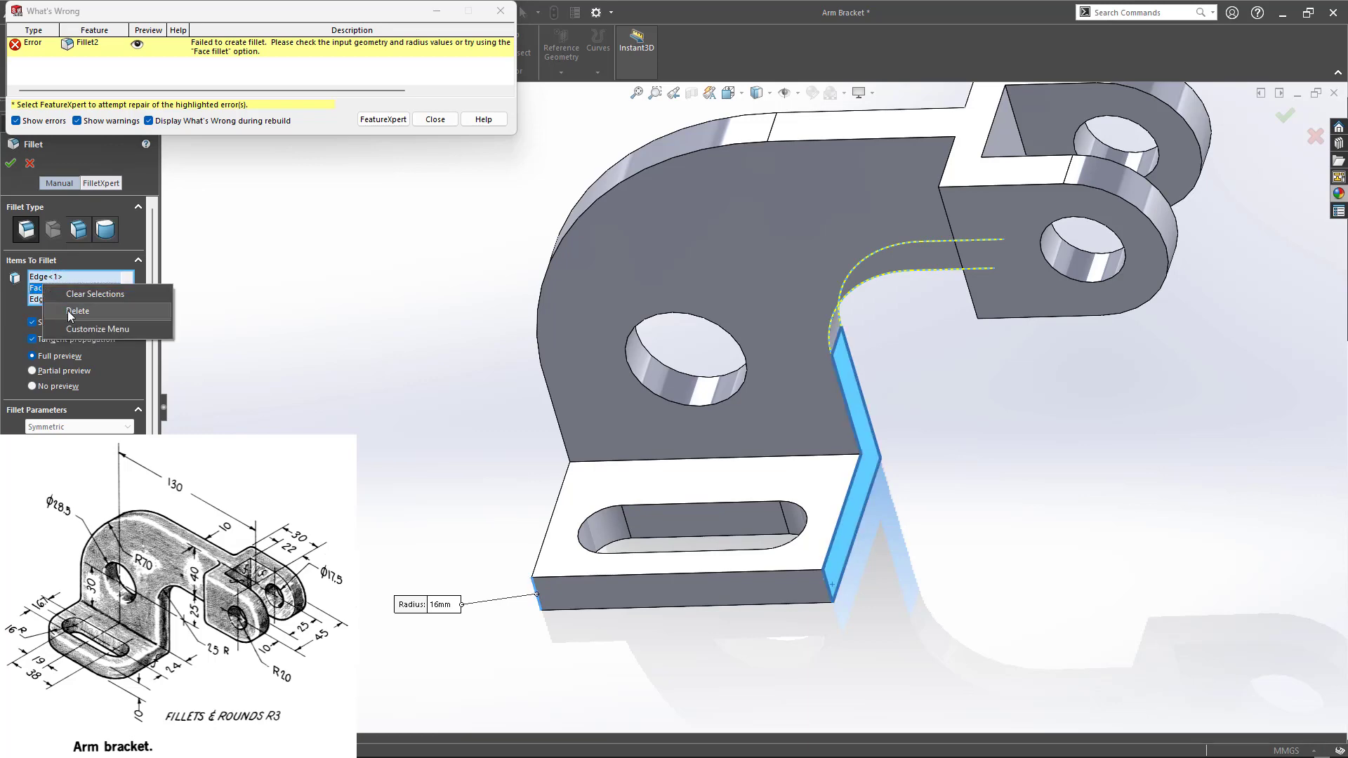
{"action": "left_click", "coordinate": [71, 310]}
{"action": "middle_click_drag", "start_coordinate": [264, 352], "coordinate": [463, 223]}
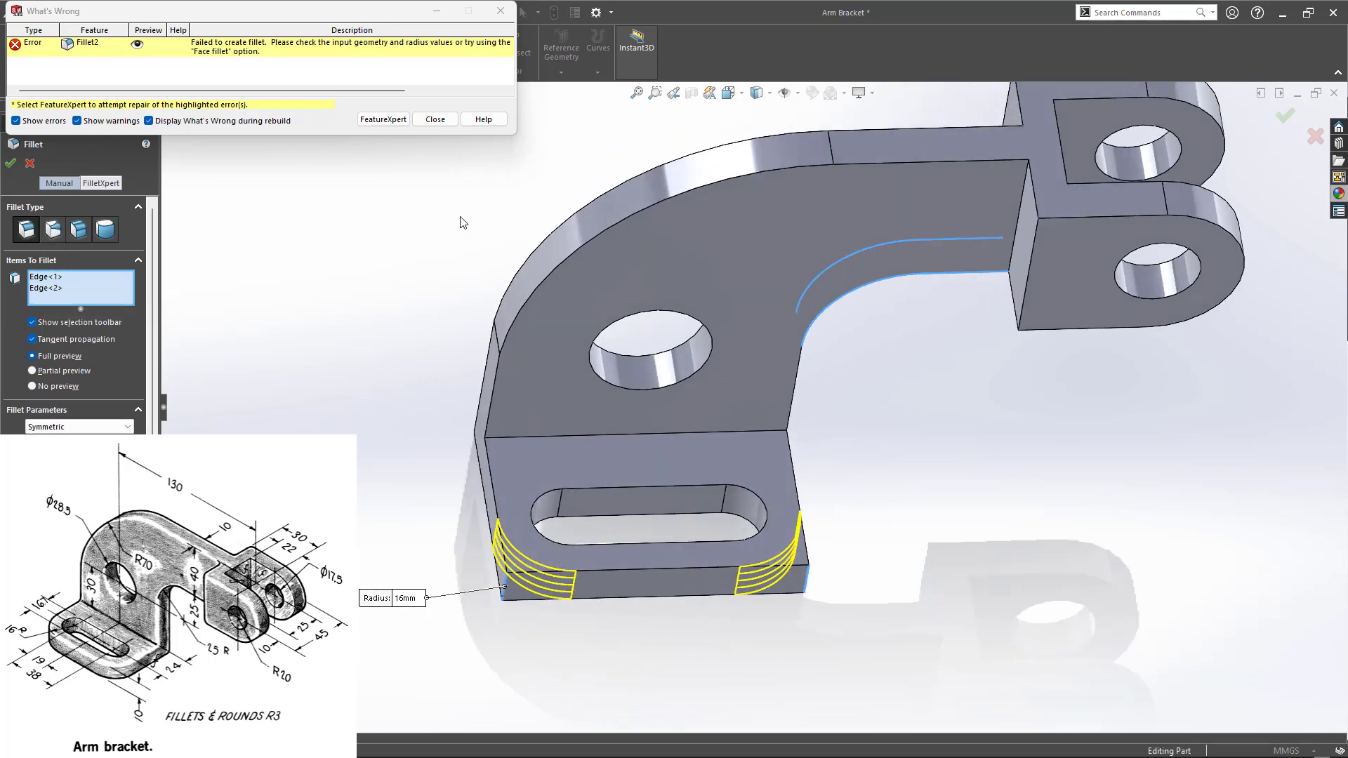
{"action": "left_click", "coordinate": [435, 120]}
{"action": "left_click", "coordinate": [10, 163]}
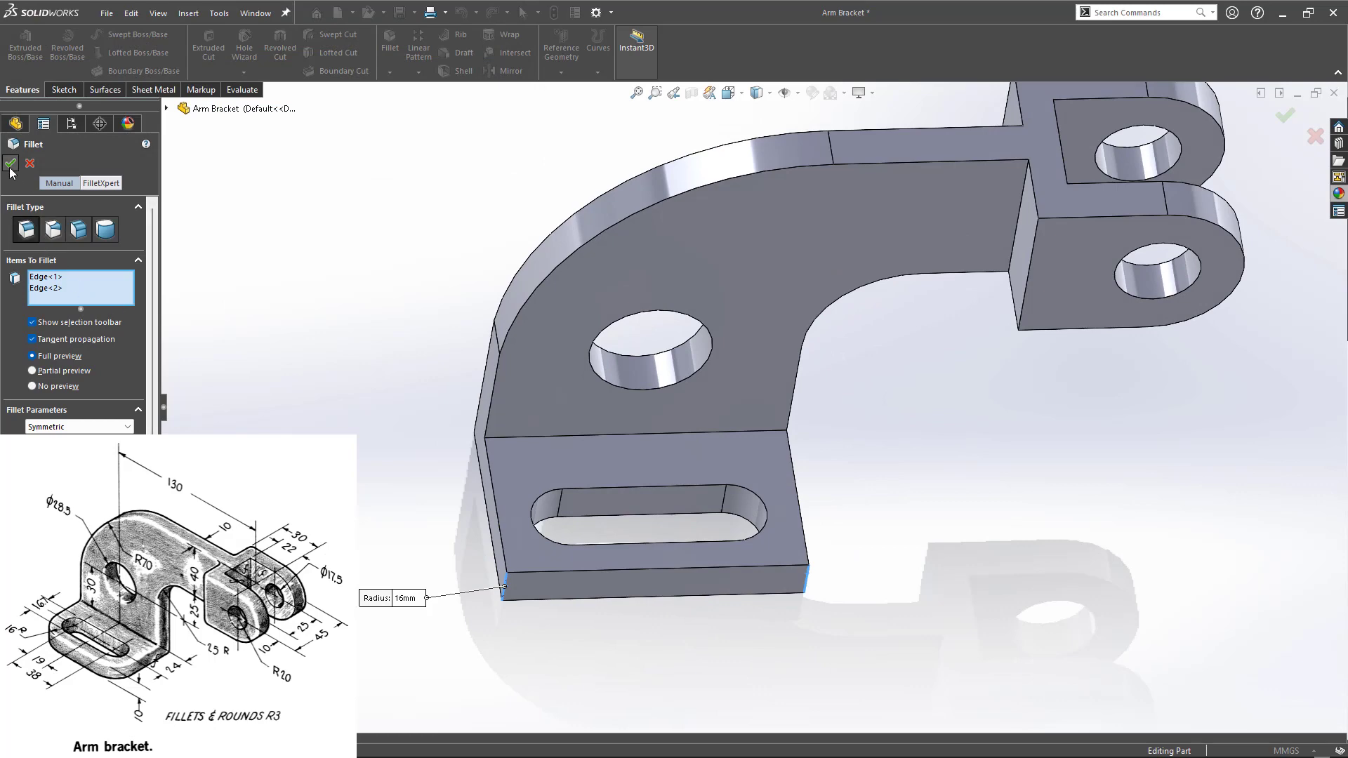
{"action": "middle_click_drag", "start_coordinate": [203, 351], "coordinate": [234, 420]}
{"action": "scroll", "coordinate": [234, 419], "scroll_direction": "up", "scroll_amount": 2}
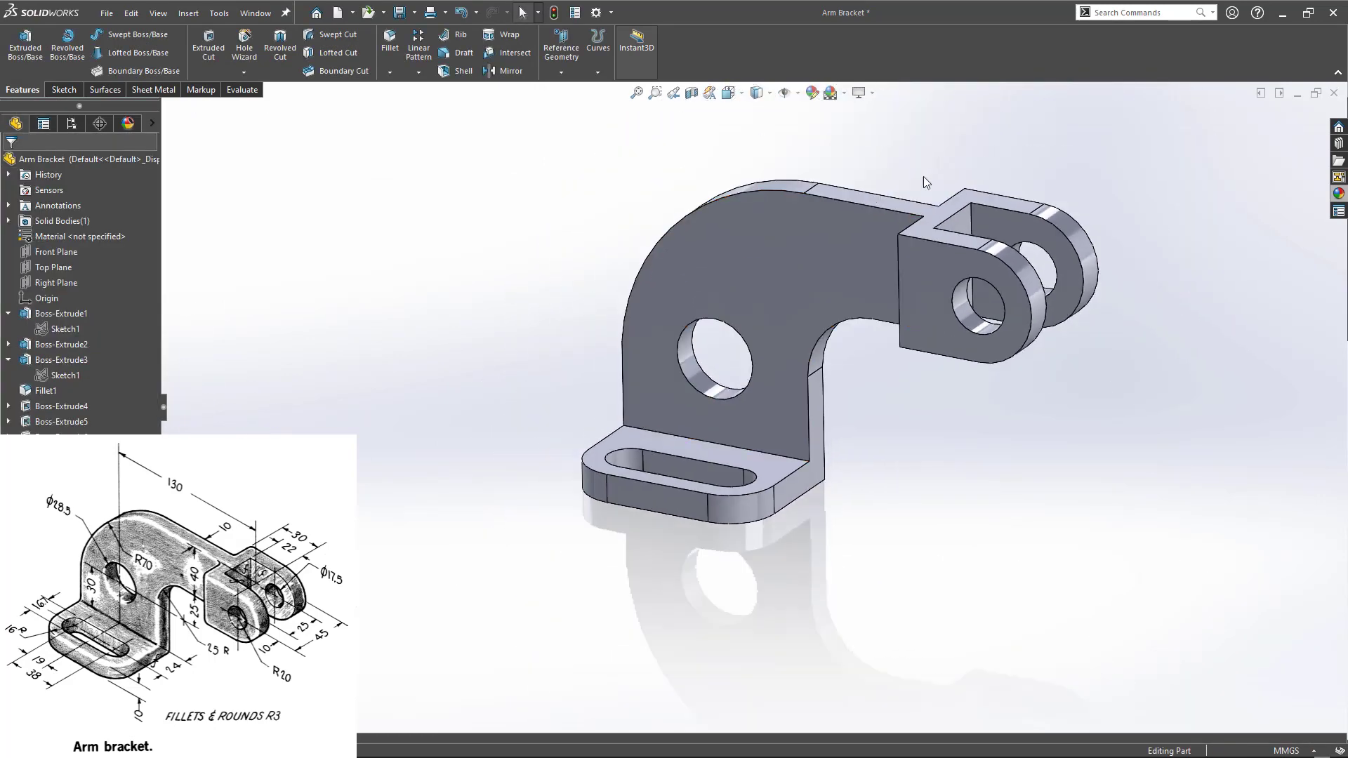
{"action": "scroll", "coordinate": [1087, 123], "scroll_direction": "down", "scroll_amount": 1}
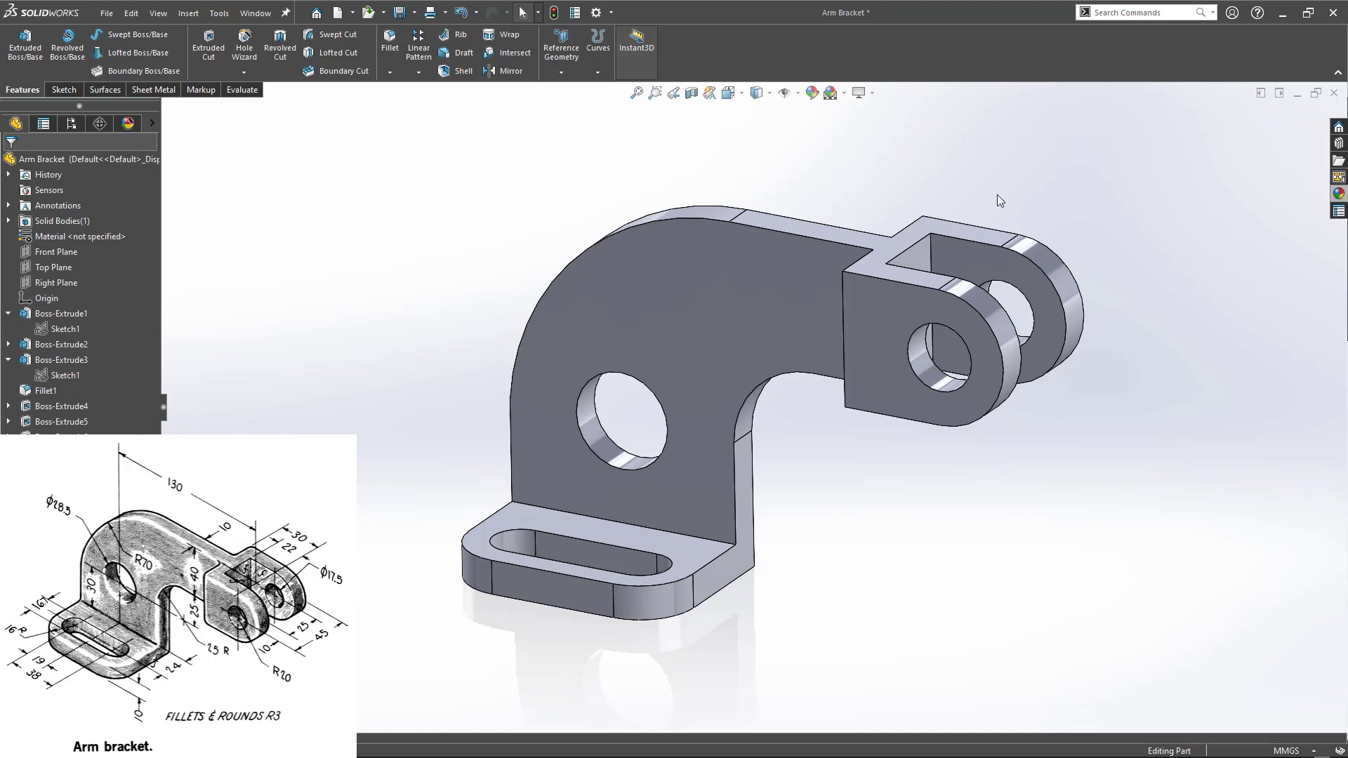
- Set up a 1 mm fillet on the arm plate's upper edge and include the connected outer edges of the arm, clevis and base flange
{"action": "left_click", "coordinate": [780, 232]}
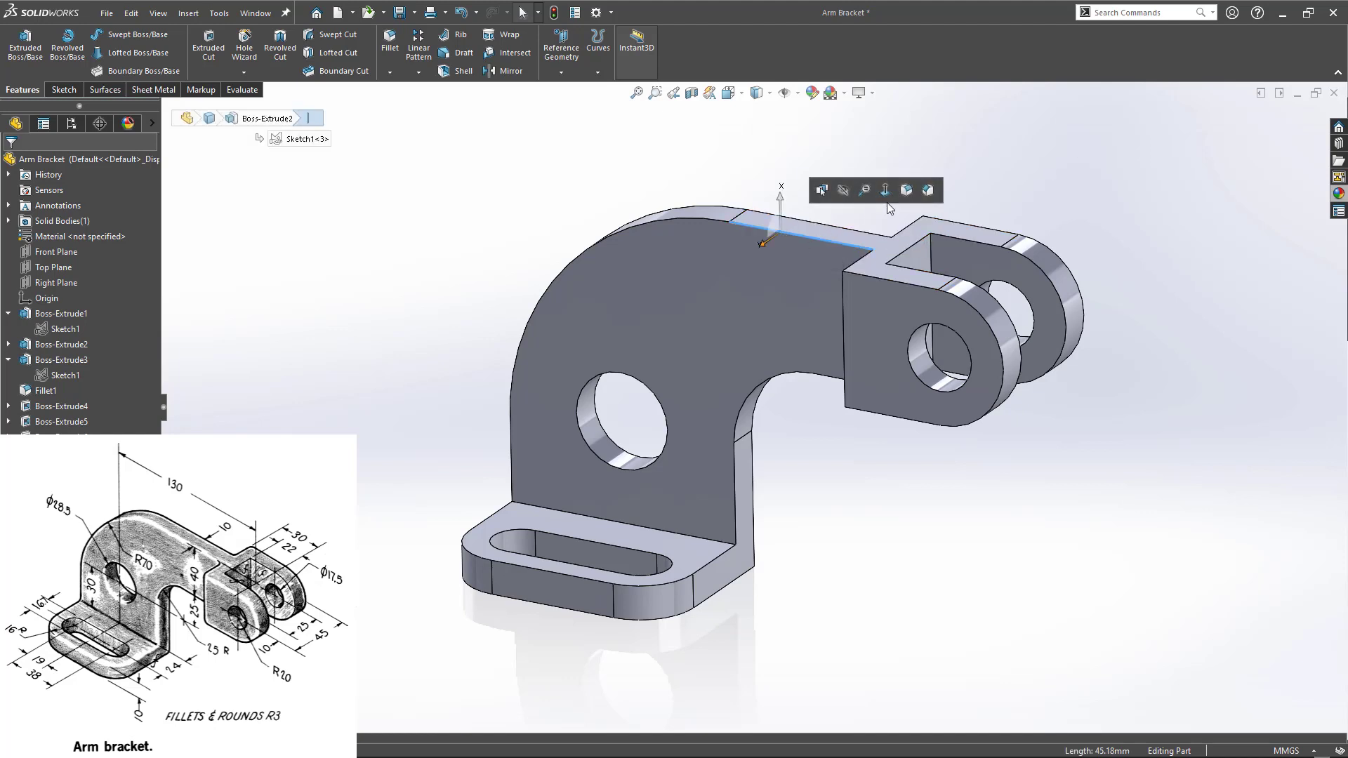
{"action": "left_click", "coordinate": [904, 191]}
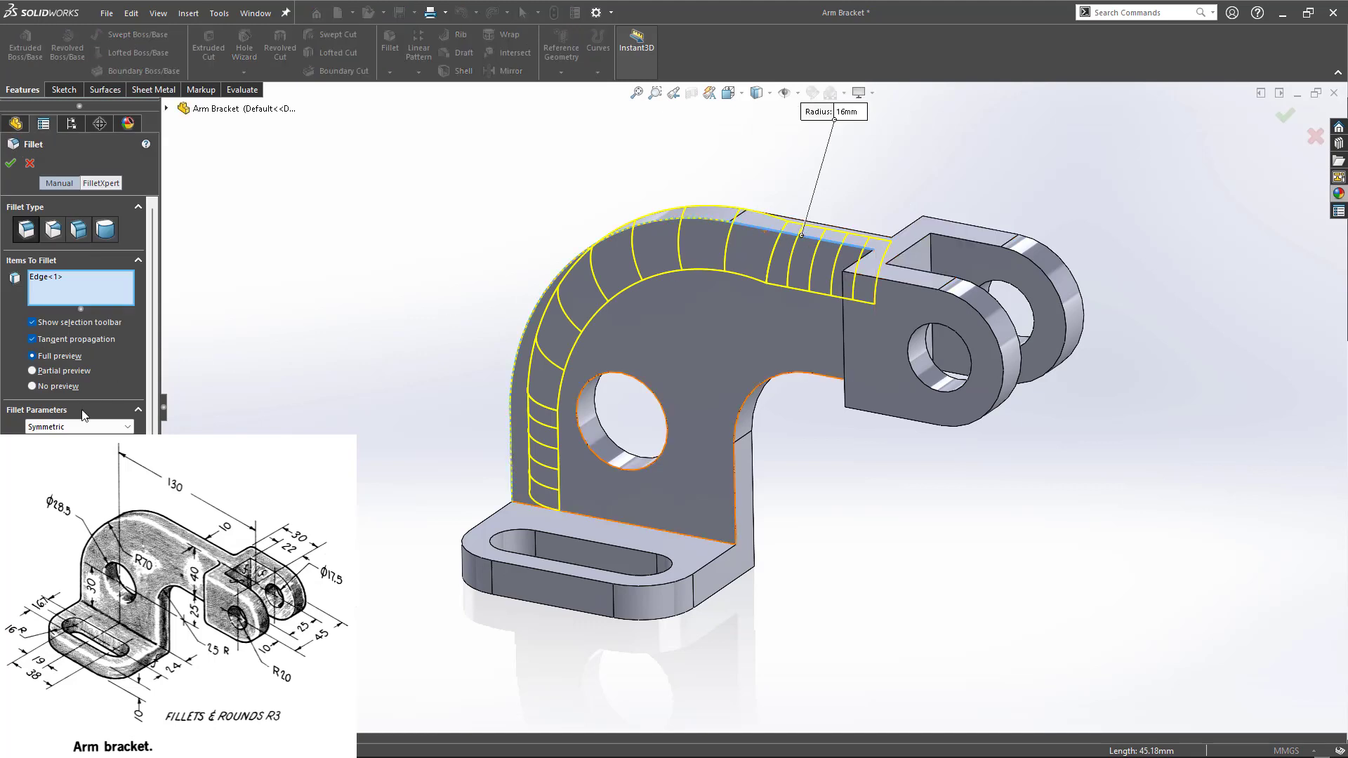
{"action": "type", "text": "1"}
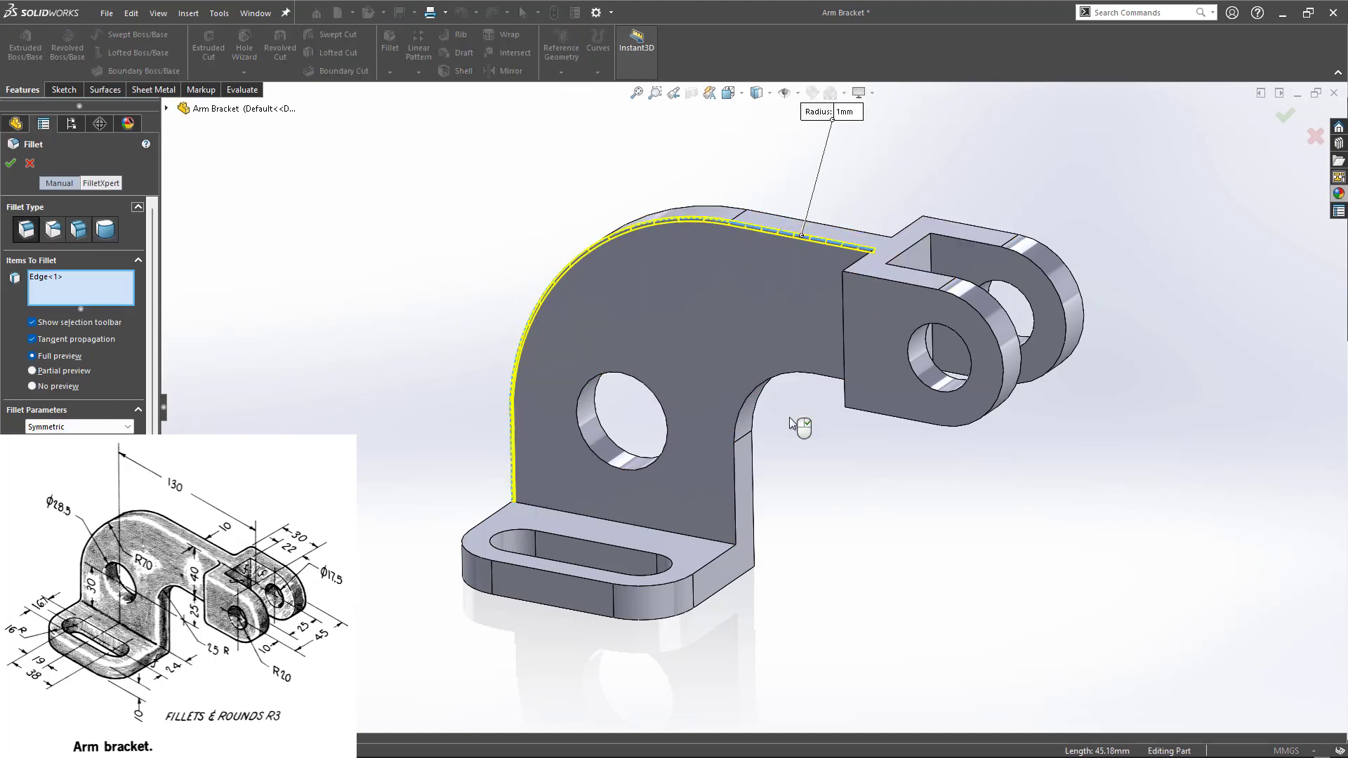
{"action": "middle_click_drag", "start_coordinate": [761, 394], "coordinate": [779, 334]}
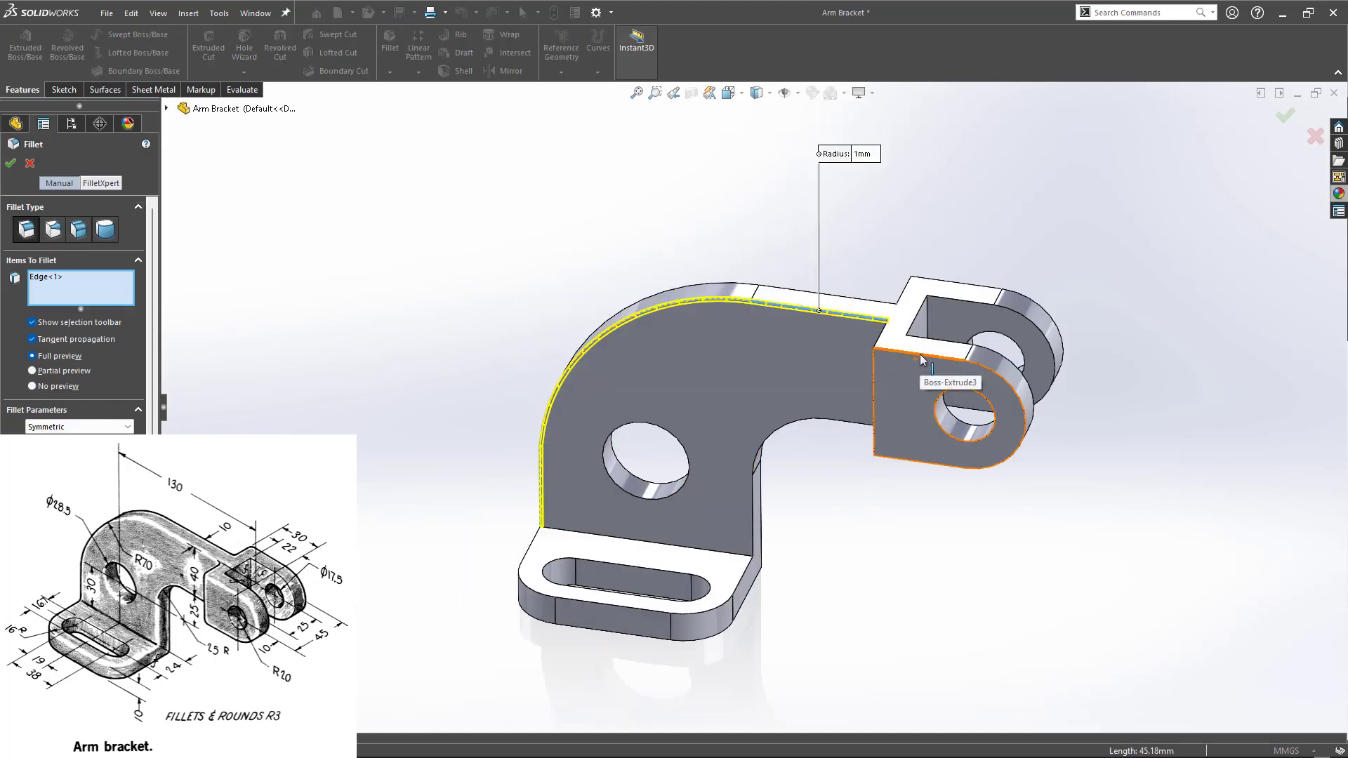
{"action": "left_click", "coordinate": [952, 343]}
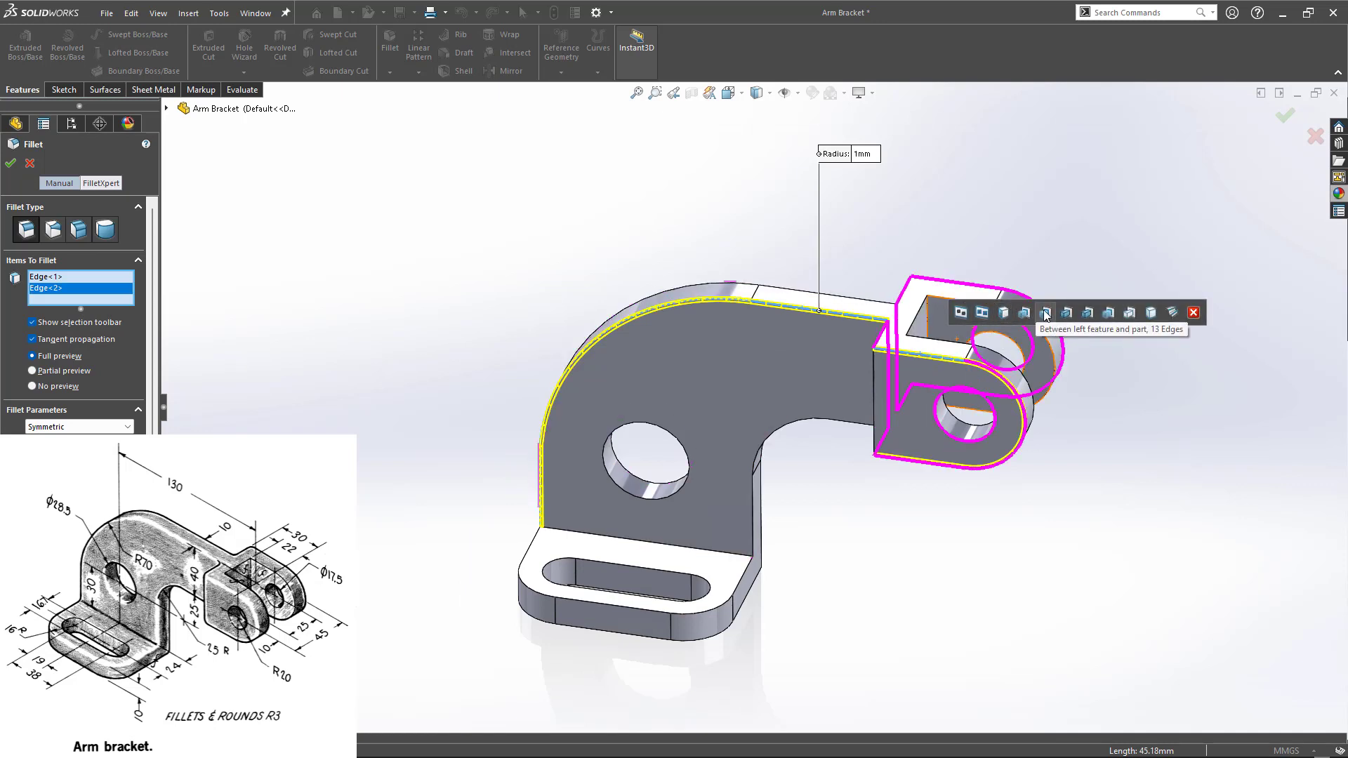
{"action": "left_click", "coordinate": [1127, 315]}
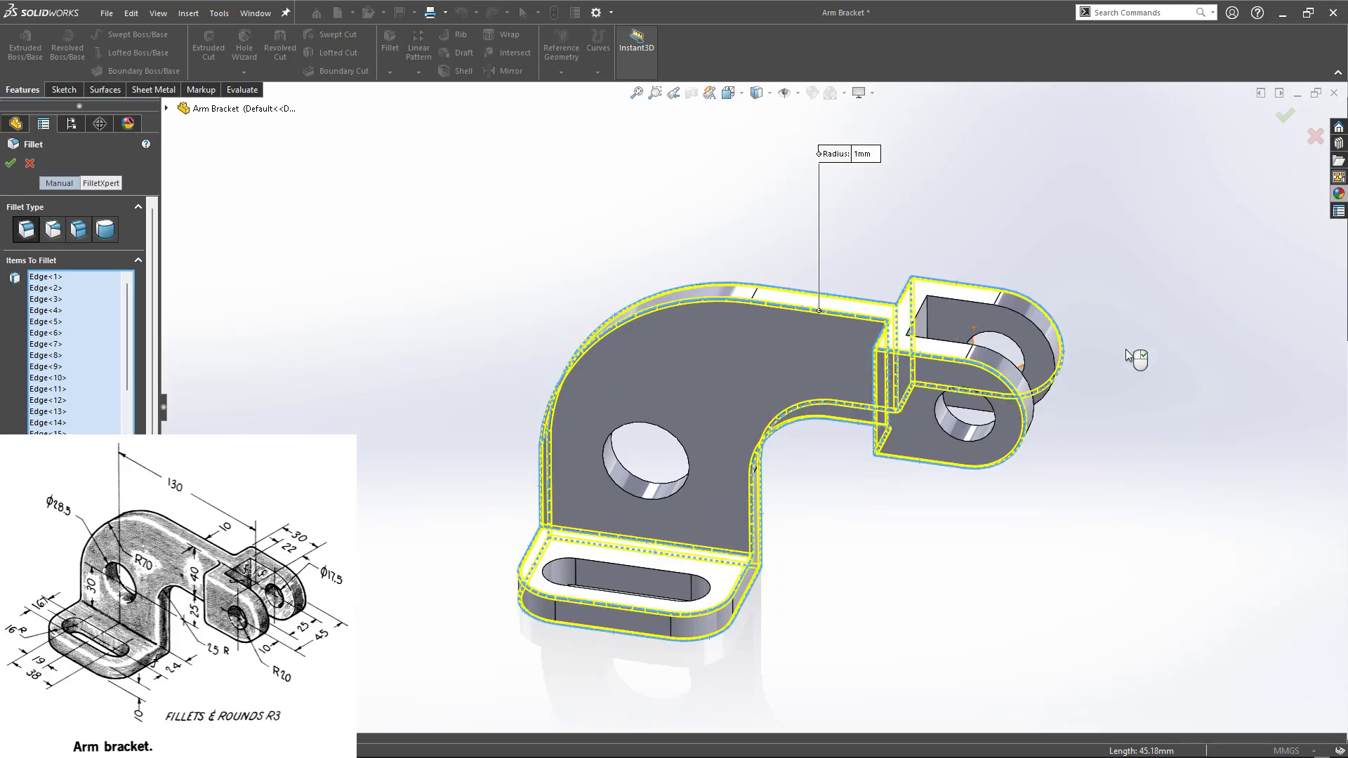
- Add the inner edges of the clevis opening to the 1 mm fillet selection and apply the fillet
{"action": "middle_click_drag", "start_coordinate": [1092, 475], "coordinate": [1038, 542]}
{"action": "scroll", "coordinate": [1039, 541], "scroll_direction": "down", "scroll_amount": 2}
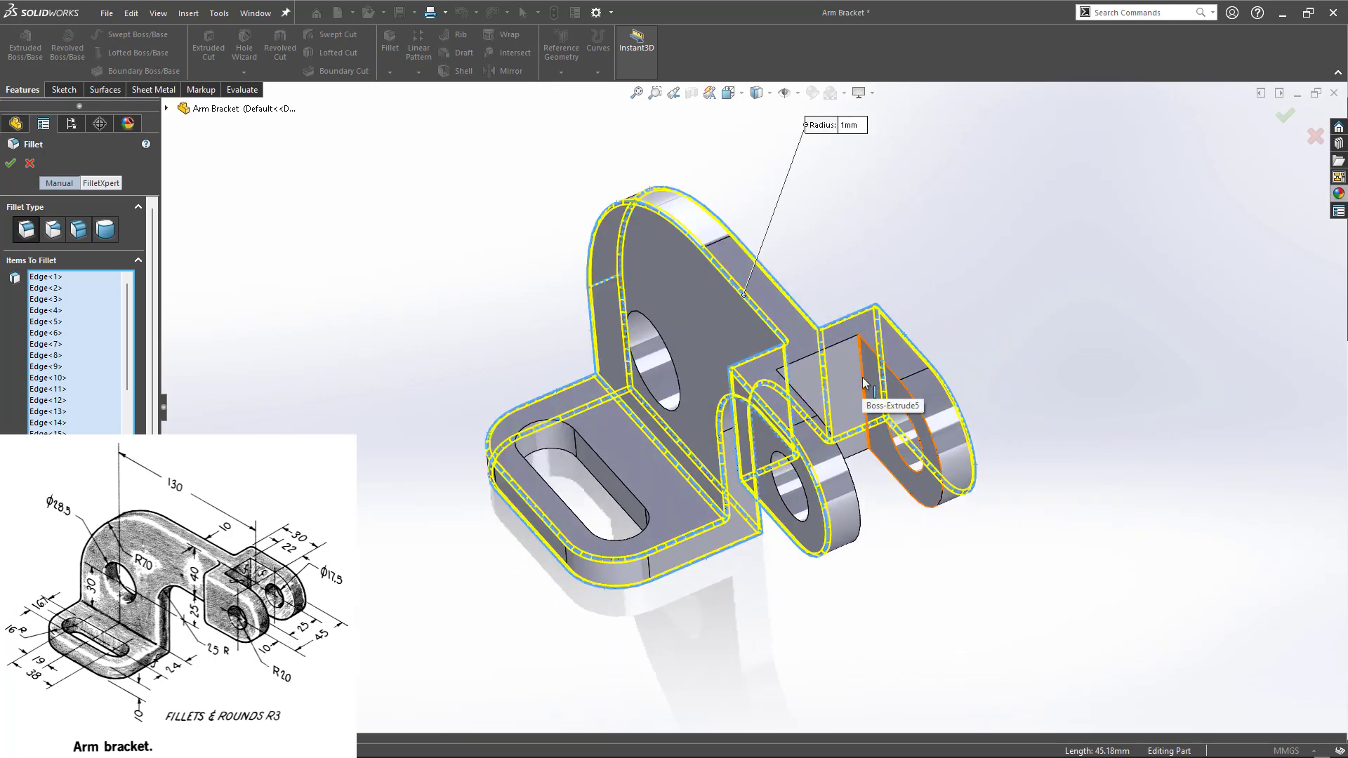
{"action": "middle_click_drag", "start_coordinate": [890, 541], "coordinate": [835, 449]}
{"action": "left_click", "coordinate": [825, 377]}
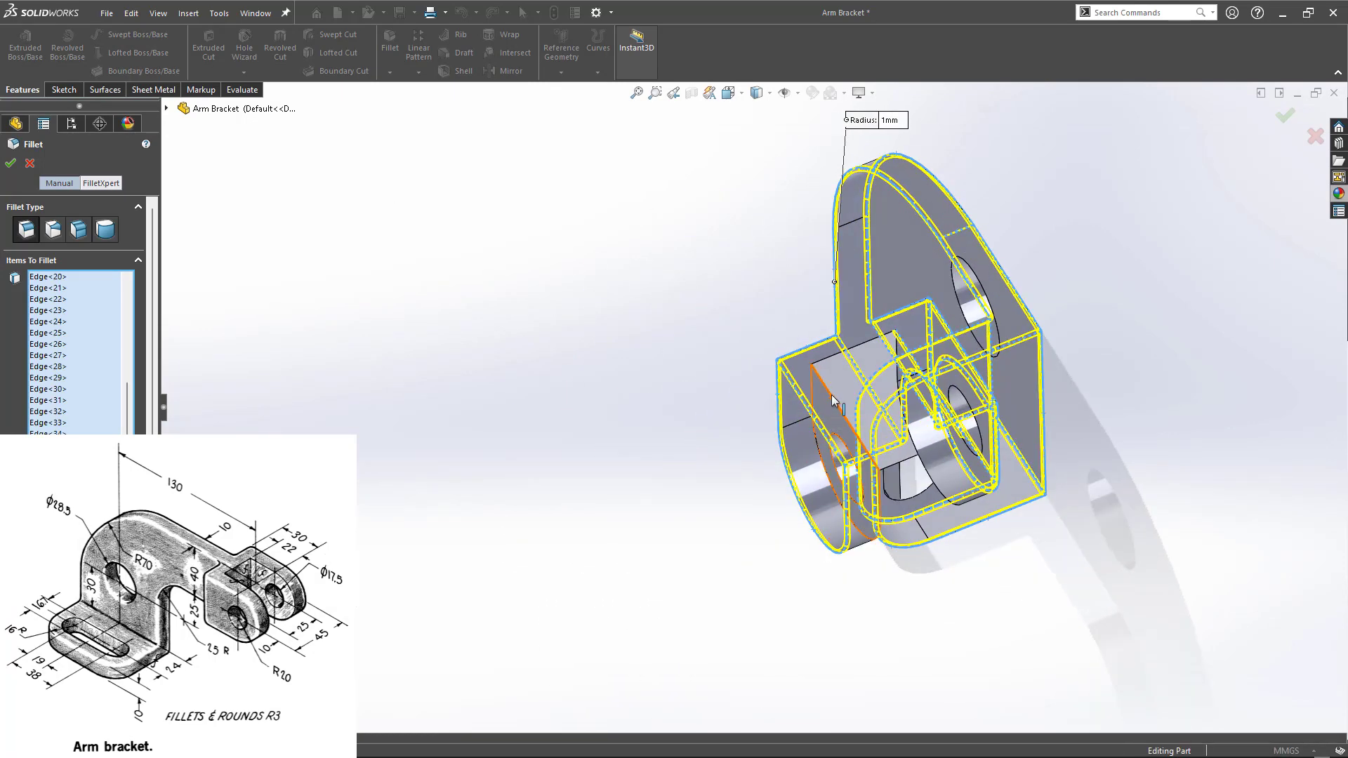
{"action": "left_click", "coordinate": [830, 363]}
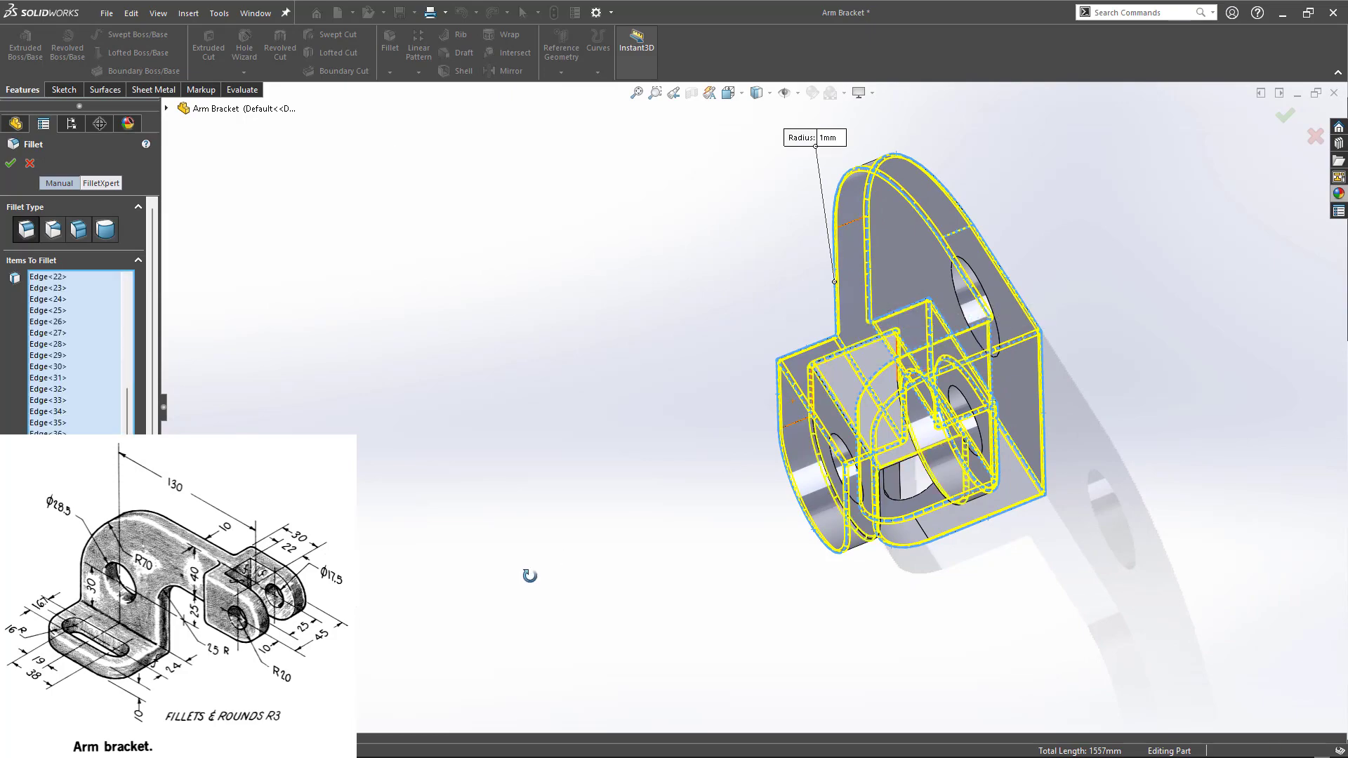
{"action": "middle_click_drag", "start_coordinate": [527, 572], "coordinate": [311, 353]}
{"action": "left_click", "coordinate": [13, 168]}
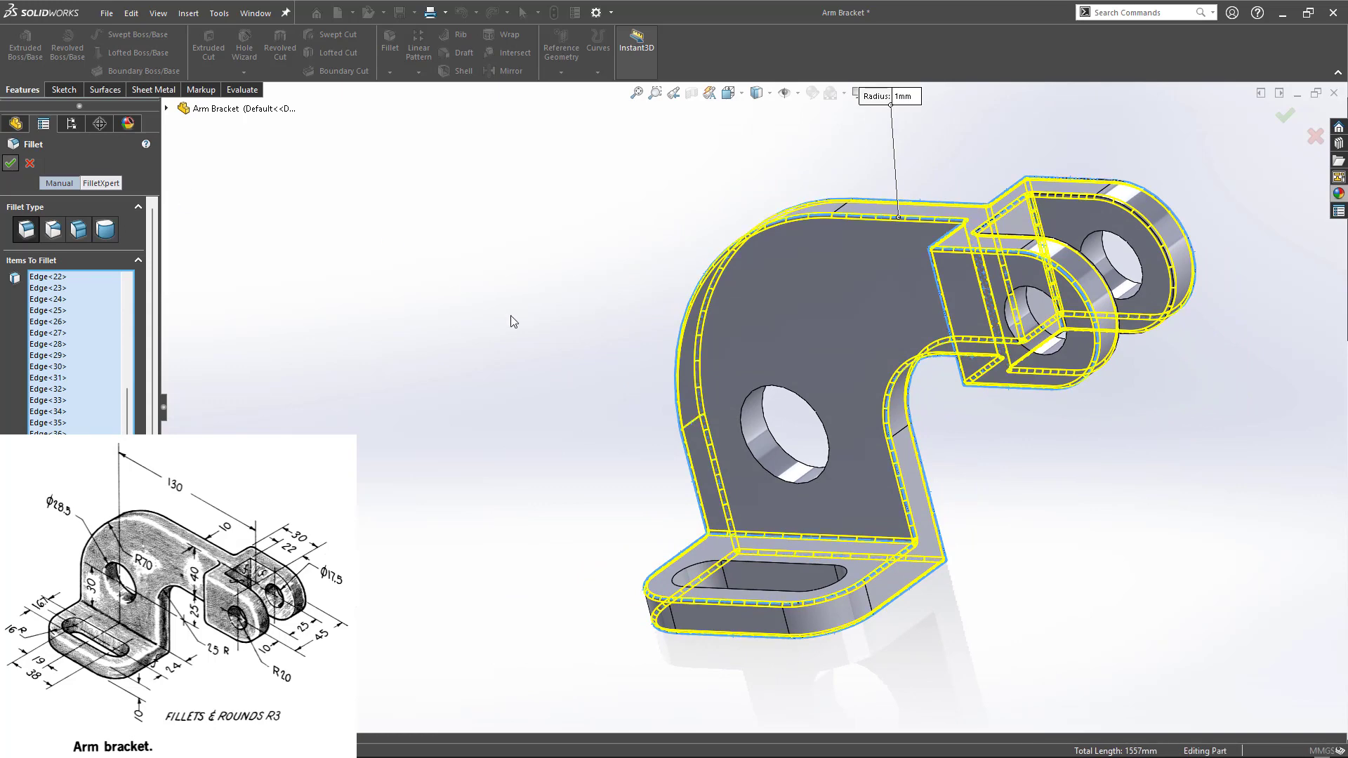
- Inspect the filleted edges of the bracket from several angles
{"action": "scroll", "coordinate": [536, 397], "scroll_direction": "down", "scroll_amount": 1}
{"action": "middle_click_drag", "start_coordinate": [535, 398], "coordinate": [655, 371]}
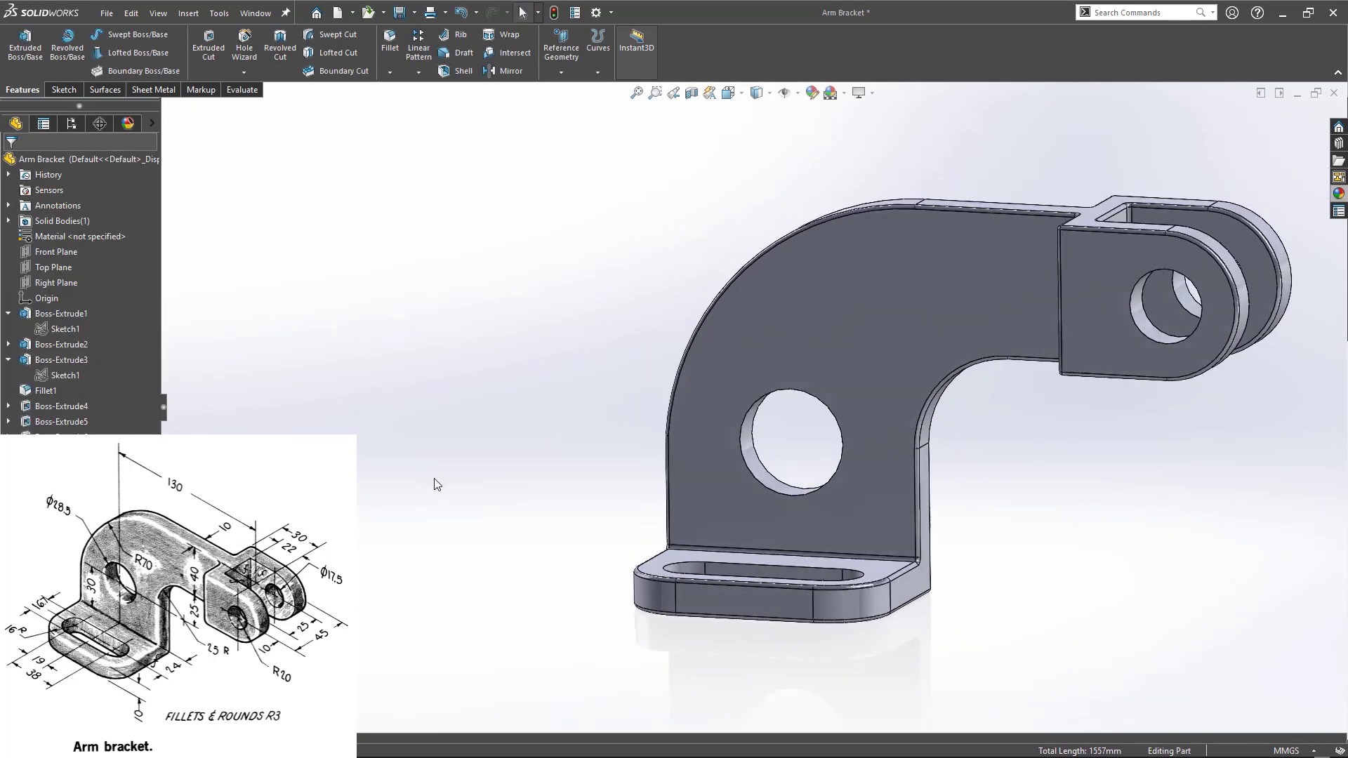
{"action": "scroll", "coordinate": [377, 486], "scroll_direction": "up", "scroll_amount": 1}
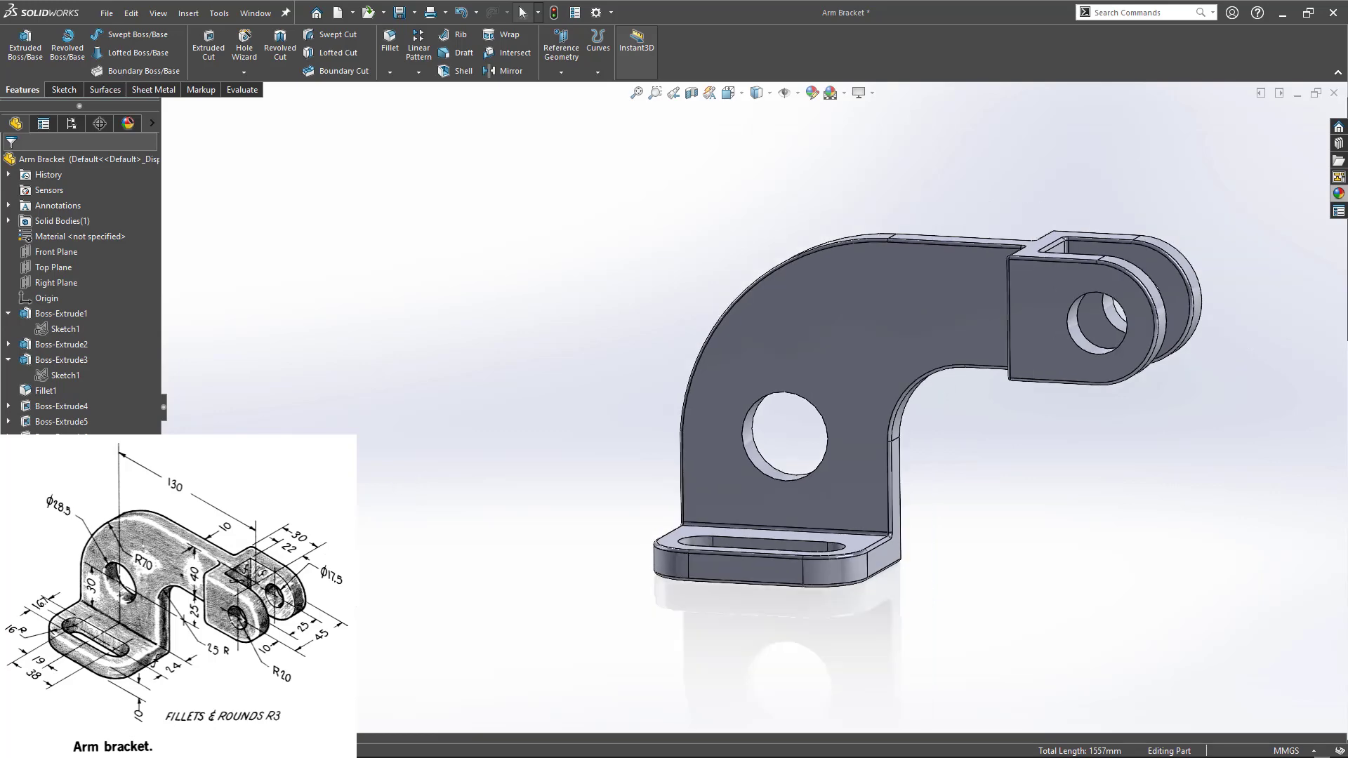
{"action": "scroll", "coordinate": [885, 470], "scroll_direction": "up", "scroll_amount": 1}
{"action": "middle_click_drag", "start_coordinate": [1035, 499], "coordinate": [999, 529]}
{"action": "scroll", "coordinate": [1239, 397], "scroll_direction": "up", "scroll_amount": 2}
{"action": "scroll", "coordinate": [1240, 402], "scroll_direction": "down", "scroll_amount": 2}
{"action": "scroll", "coordinate": [1101, 439], "scroll_direction": "down", "scroll_amount": 2}
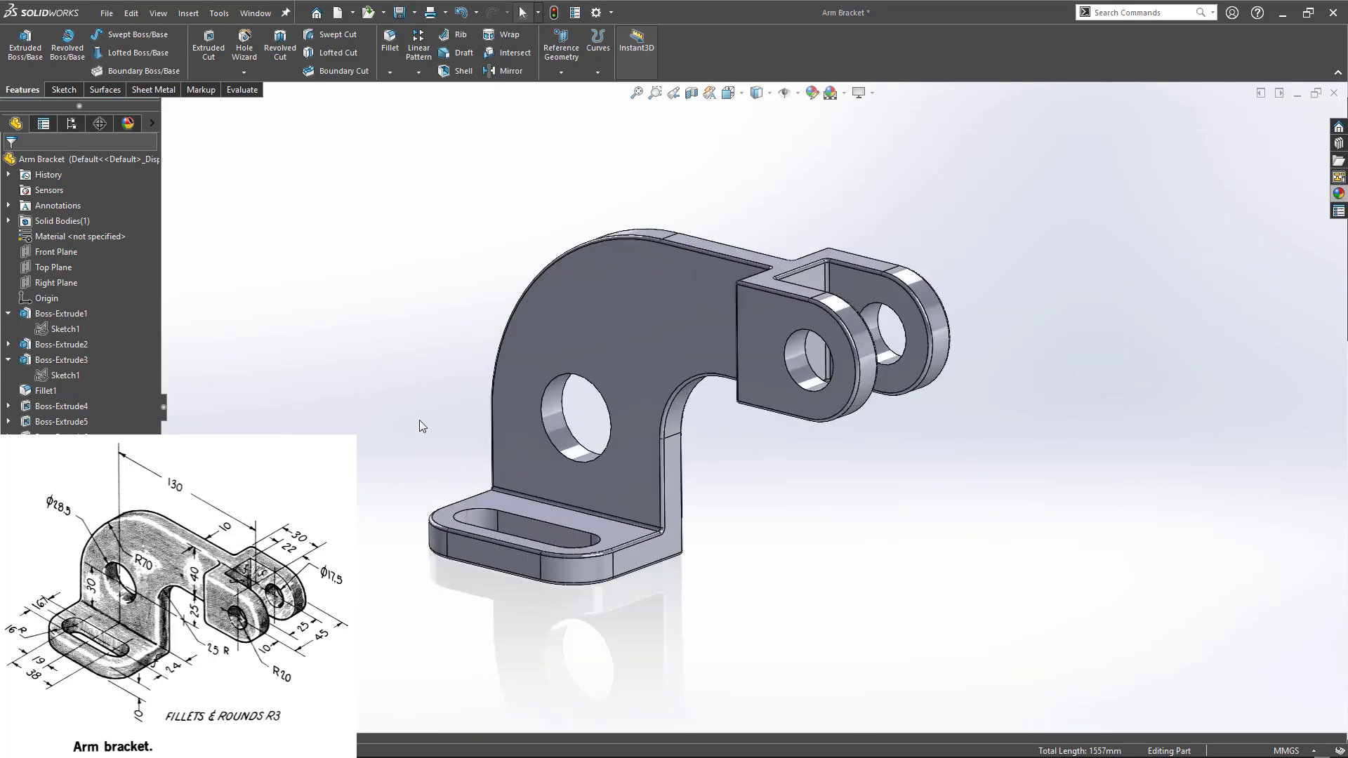
- Apply a steel appearance from the Metal library to the whole bracket part
{"action": "left_click", "coordinate": [1338, 195]}
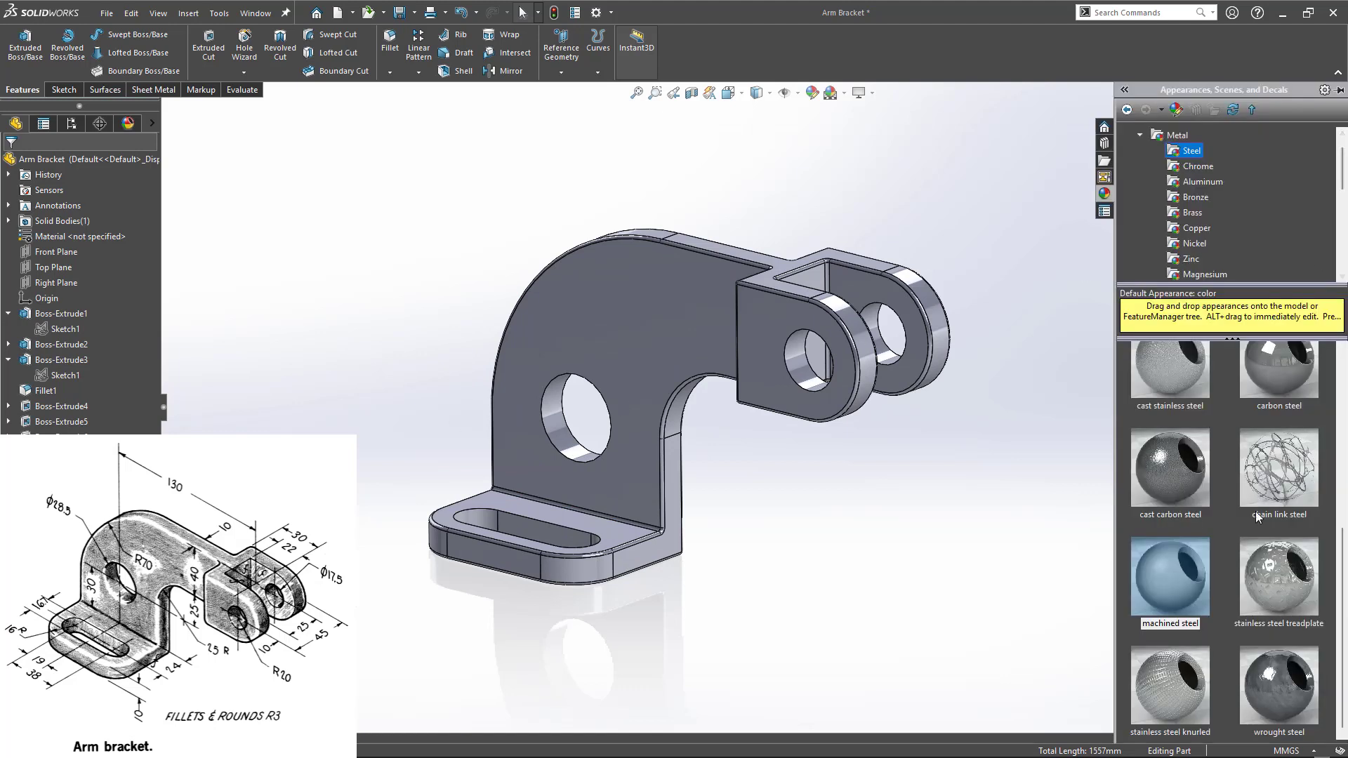
{"action": "scroll", "coordinate": [1193, 642], "scroll_direction": "up", "scroll_amount": 3}
{"action": "left_click_drag", "start_coordinate": [1173, 431], "coordinate": [642, 321]}
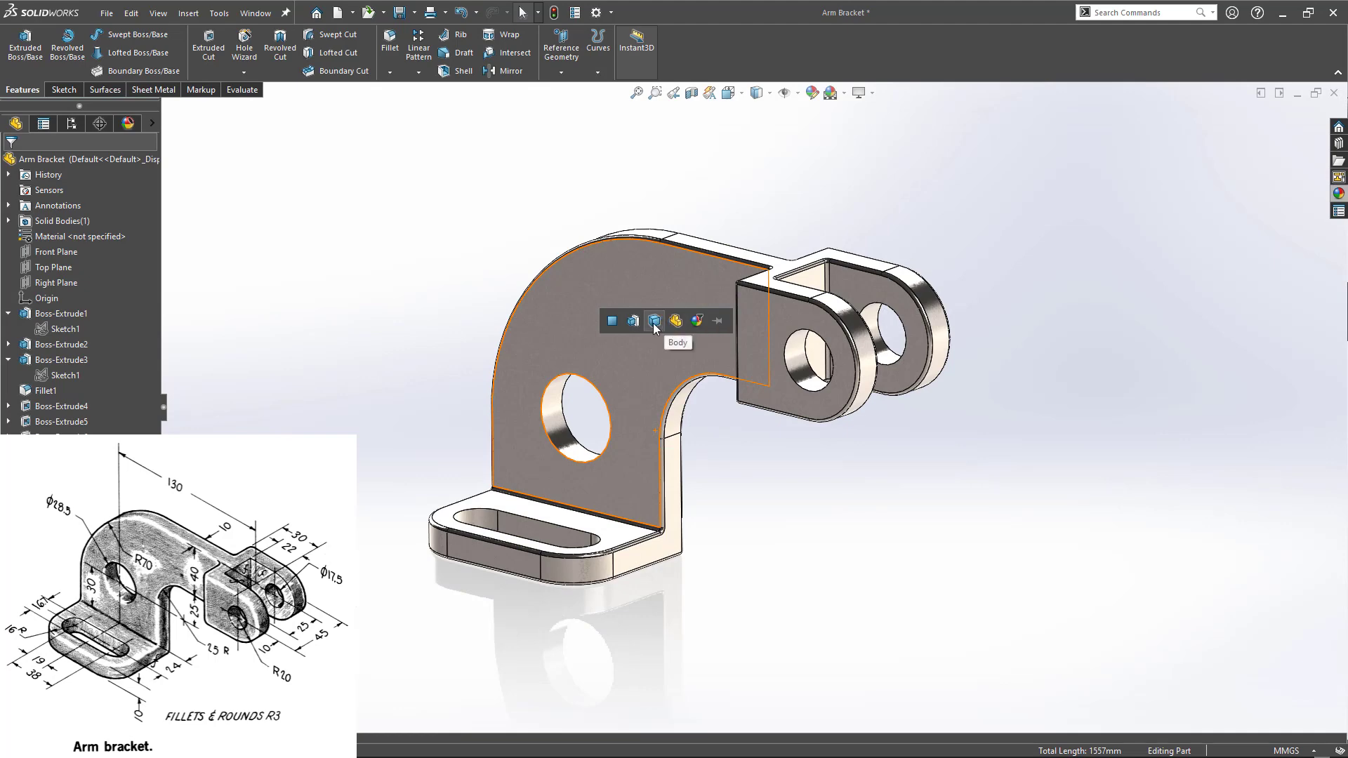
{"action": "left_click", "coordinate": [674, 323]}
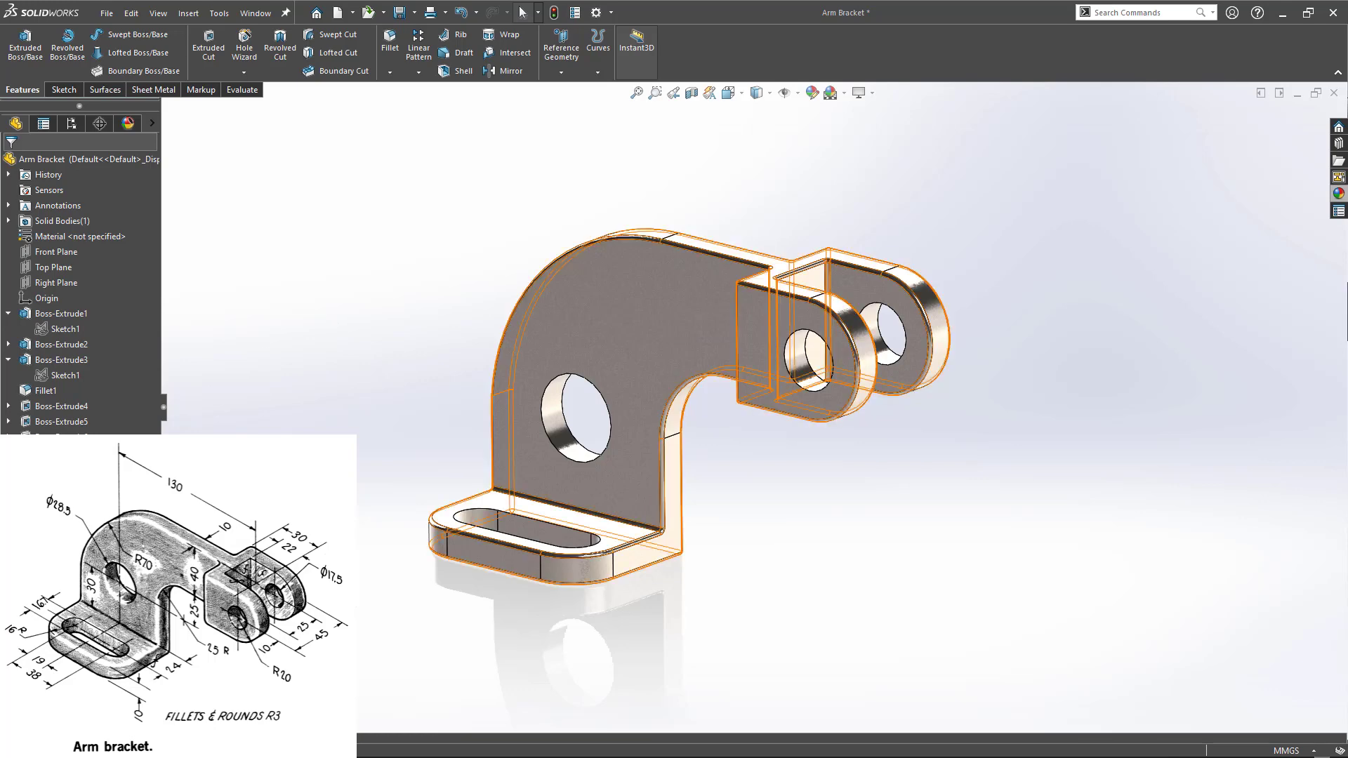
- Colour the 1 mm edge fillet feature orange
{"action": "left_click", "coordinate": [44, 482]}
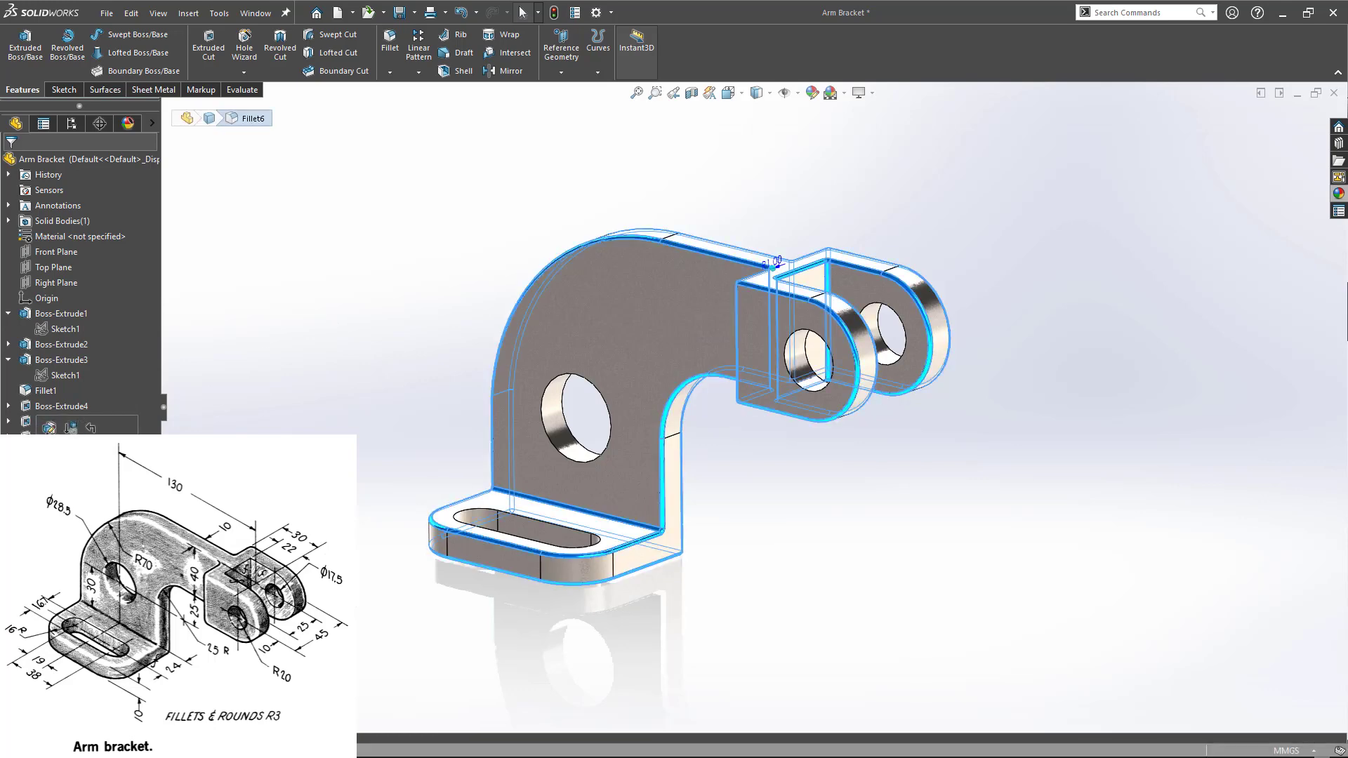
{"action": "left_click", "coordinate": [118, 460]}
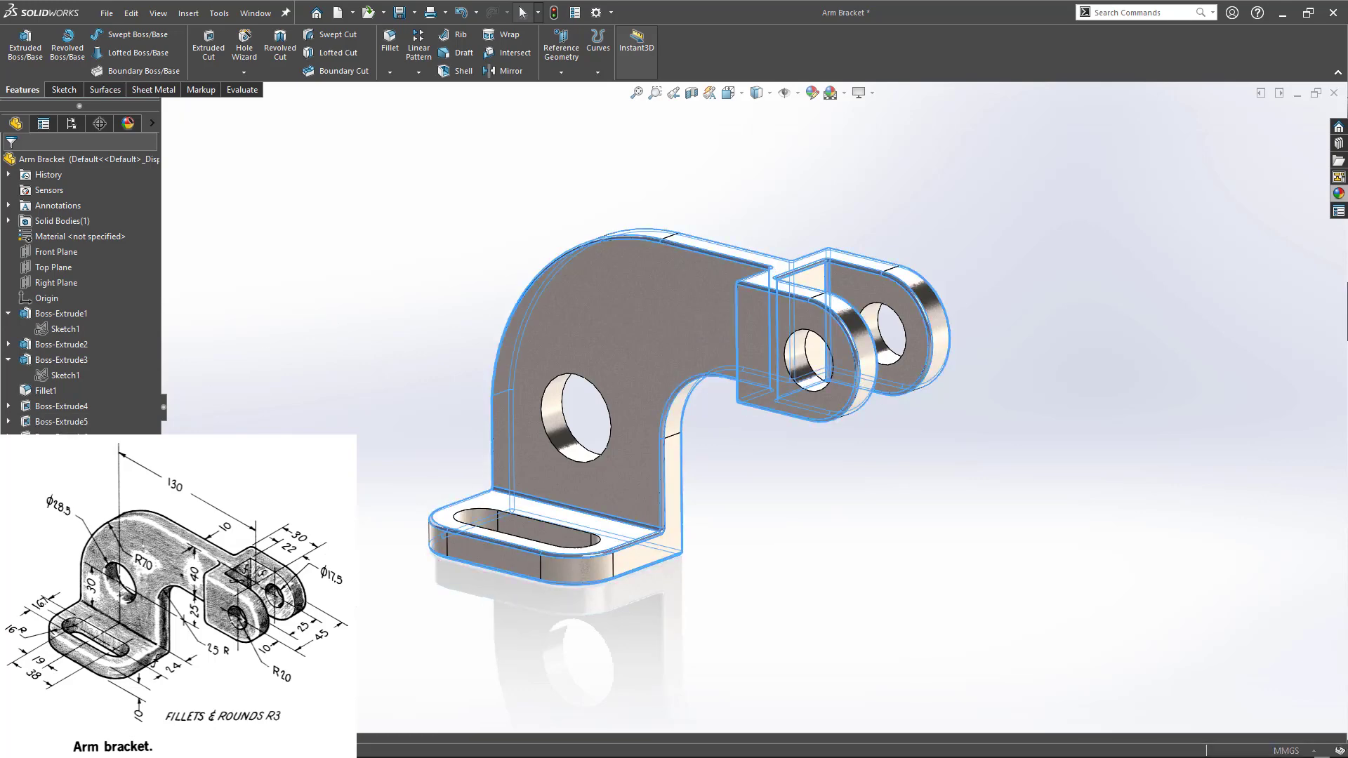
{"action": "left_click", "coordinate": [64, 466]}
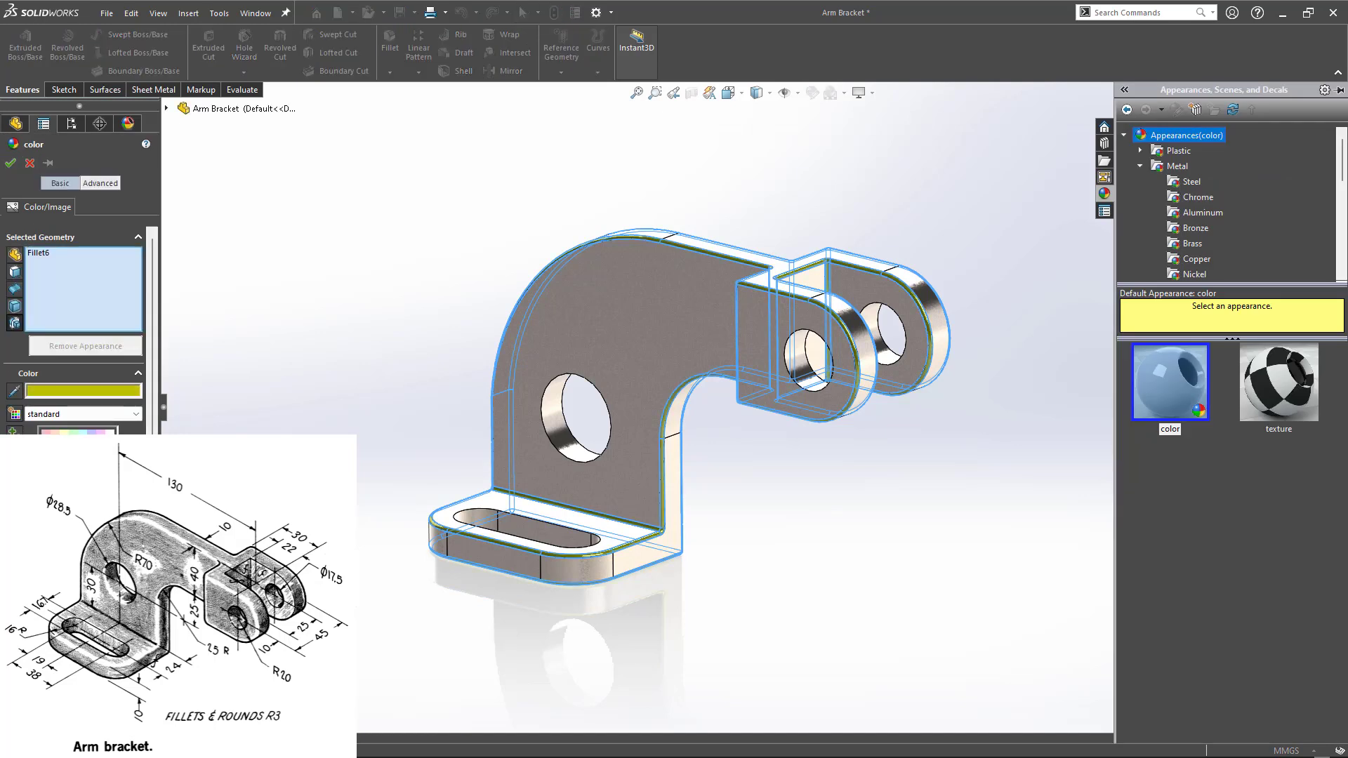
{"action": "left_click", "coordinate": [55, 466]}
{"action": "left_click", "coordinate": [55, 457]}
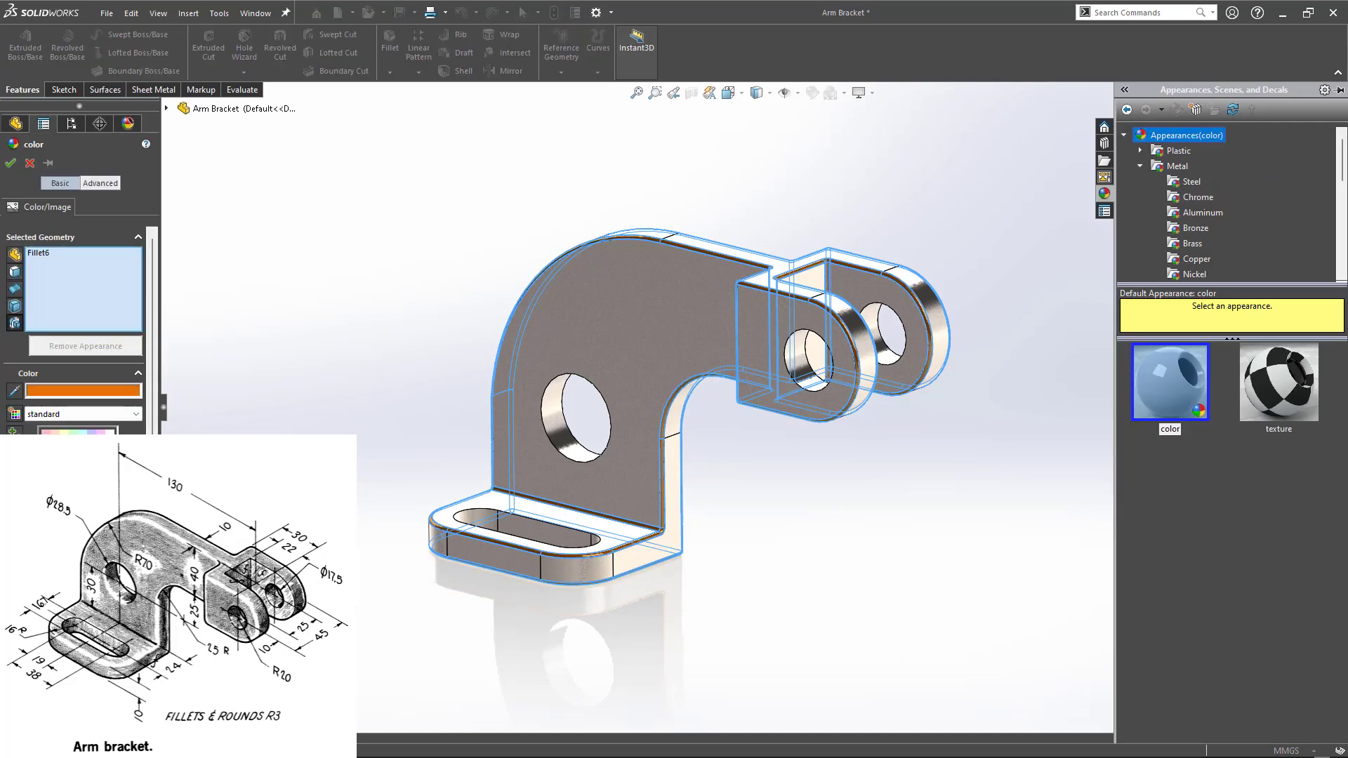
{"action": "left_click", "coordinate": [54, 448]}
{"action": "left_click", "coordinate": [100, 447]}
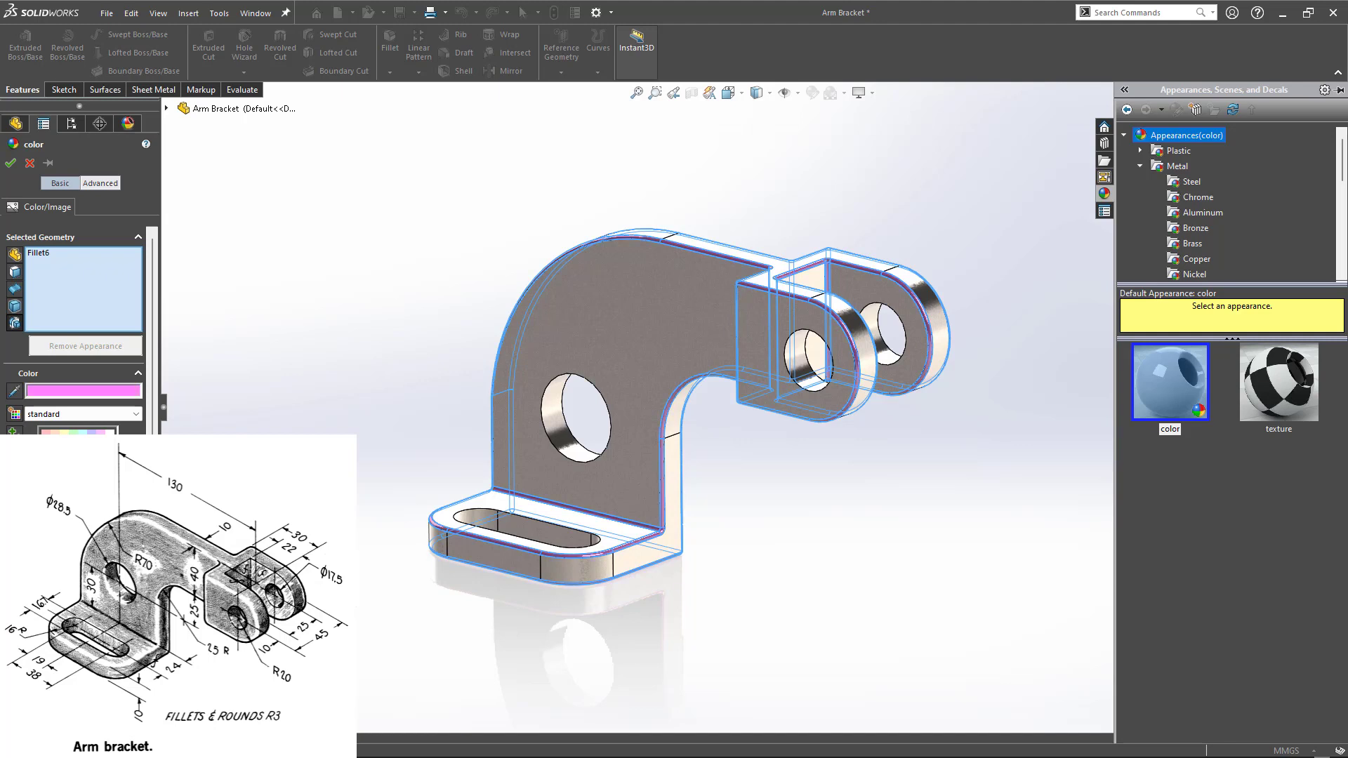
{"action": "left_click", "coordinate": [91, 447]}
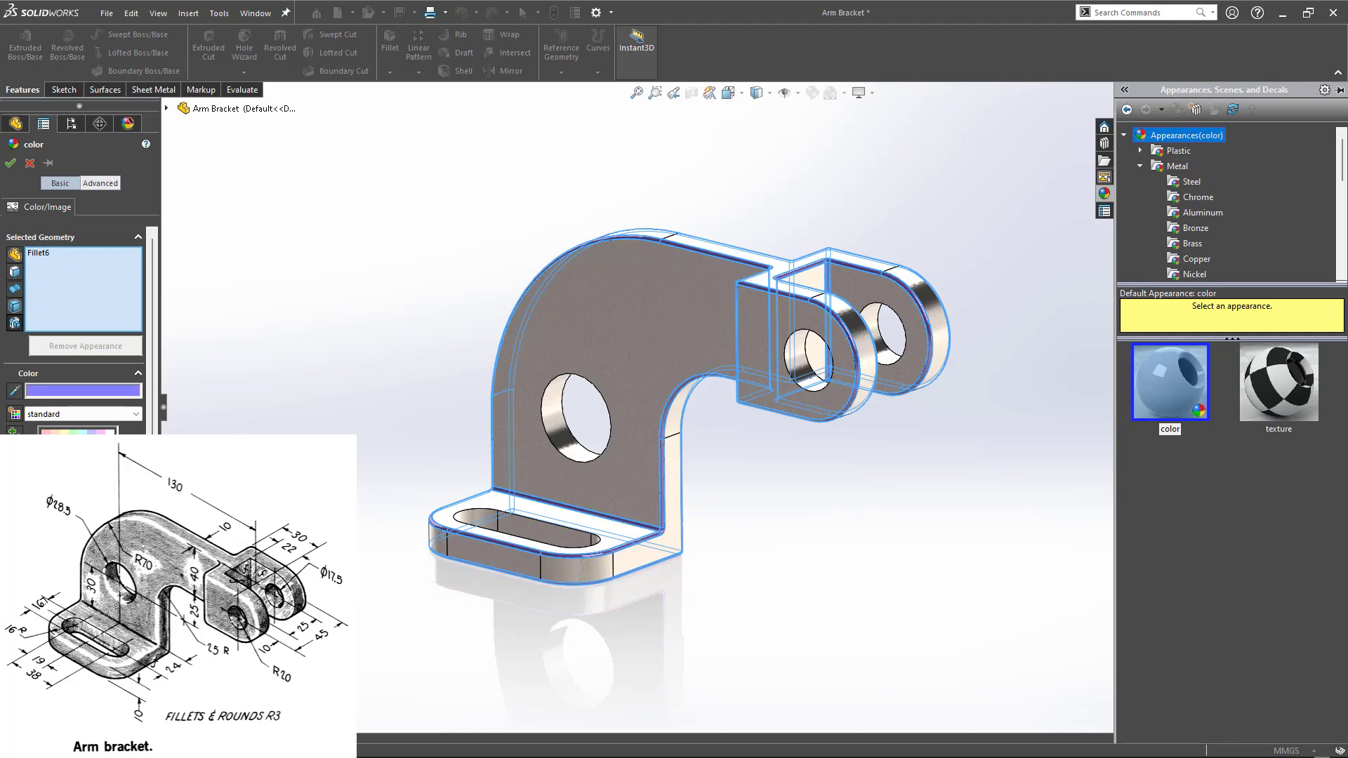
{"action": "left_click", "coordinate": [54, 445]}
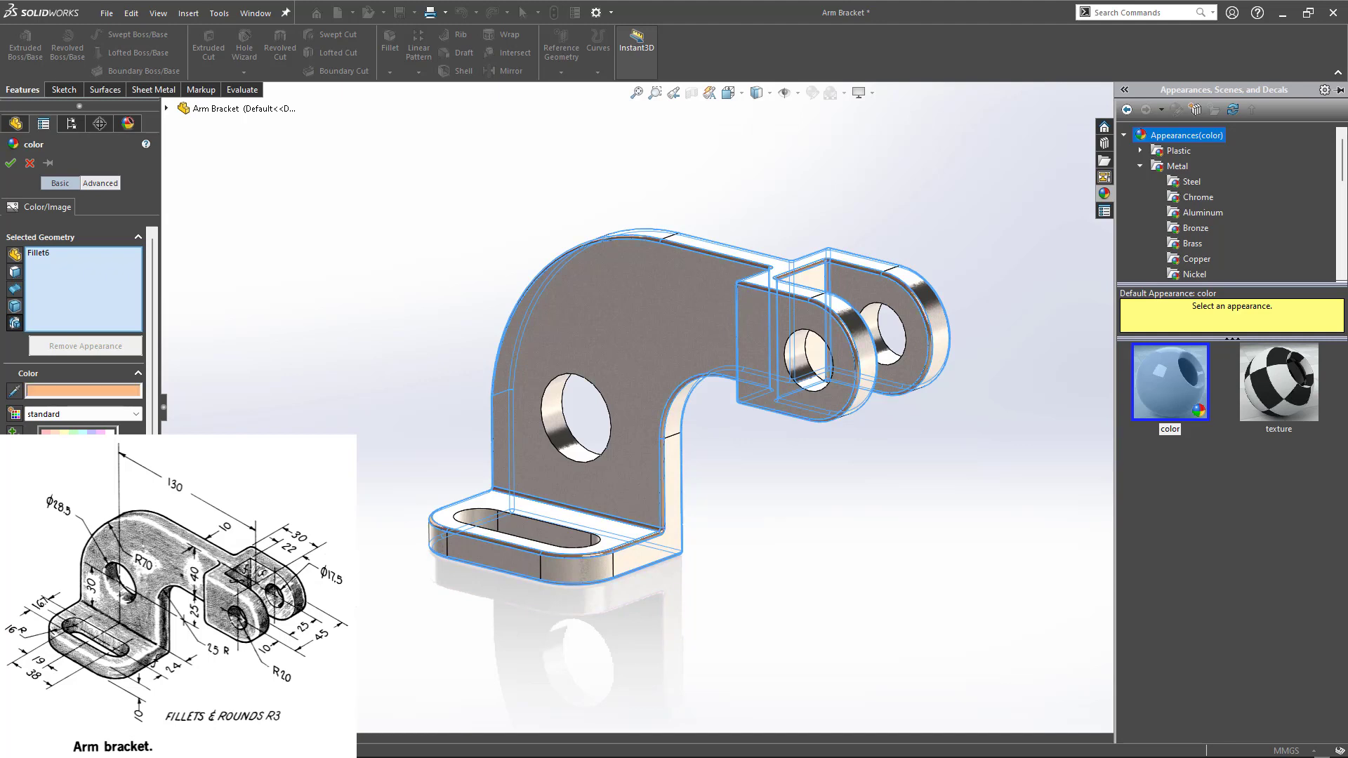
{"action": "left_click", "coordinate": [55, 453]}
{"action": "left_click", "coordinate": [10, 163]}
{"action": "left_click", "coordinate": [301, 334]}
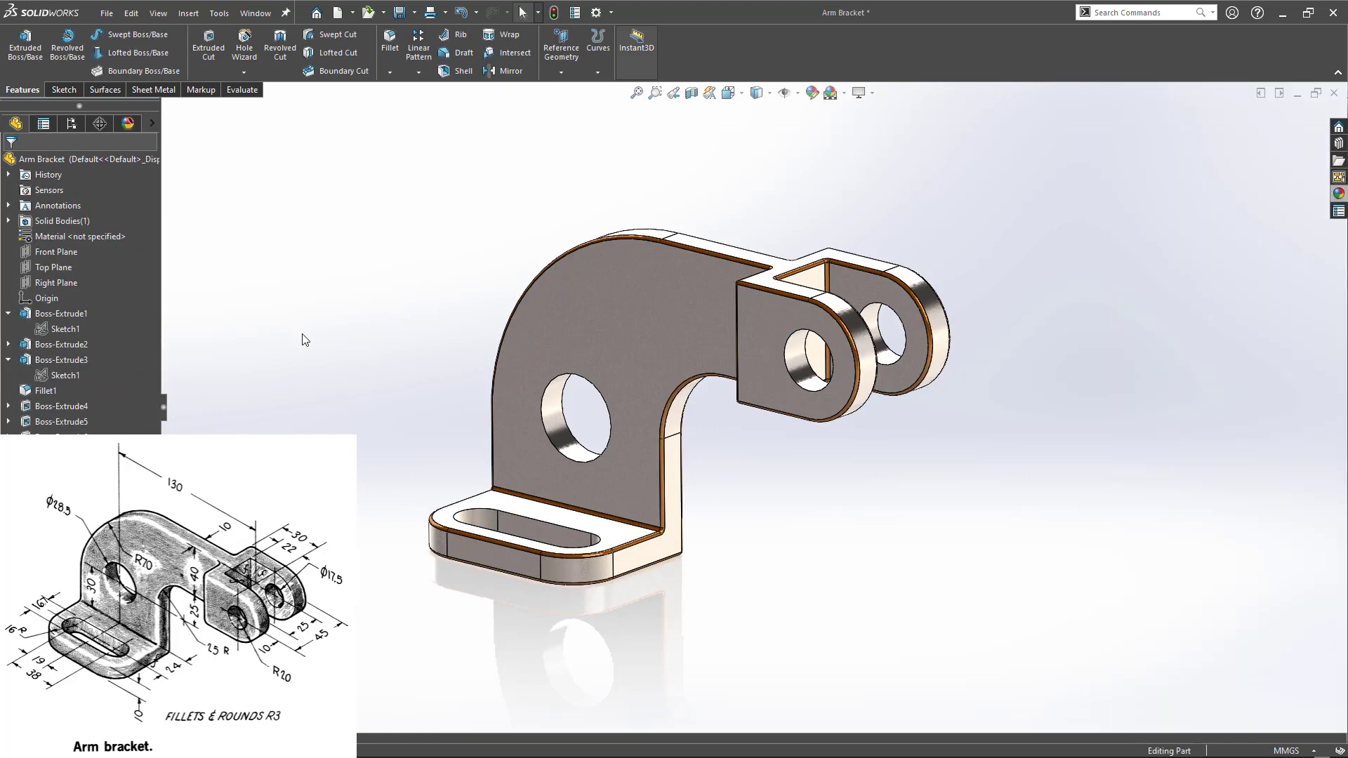
- Change the scene to a plain white background and save the part in isometric view
{"action": "scroll", "coordinate": [361, 410], "scroll_direction": "up", "scroll_amount": 1}
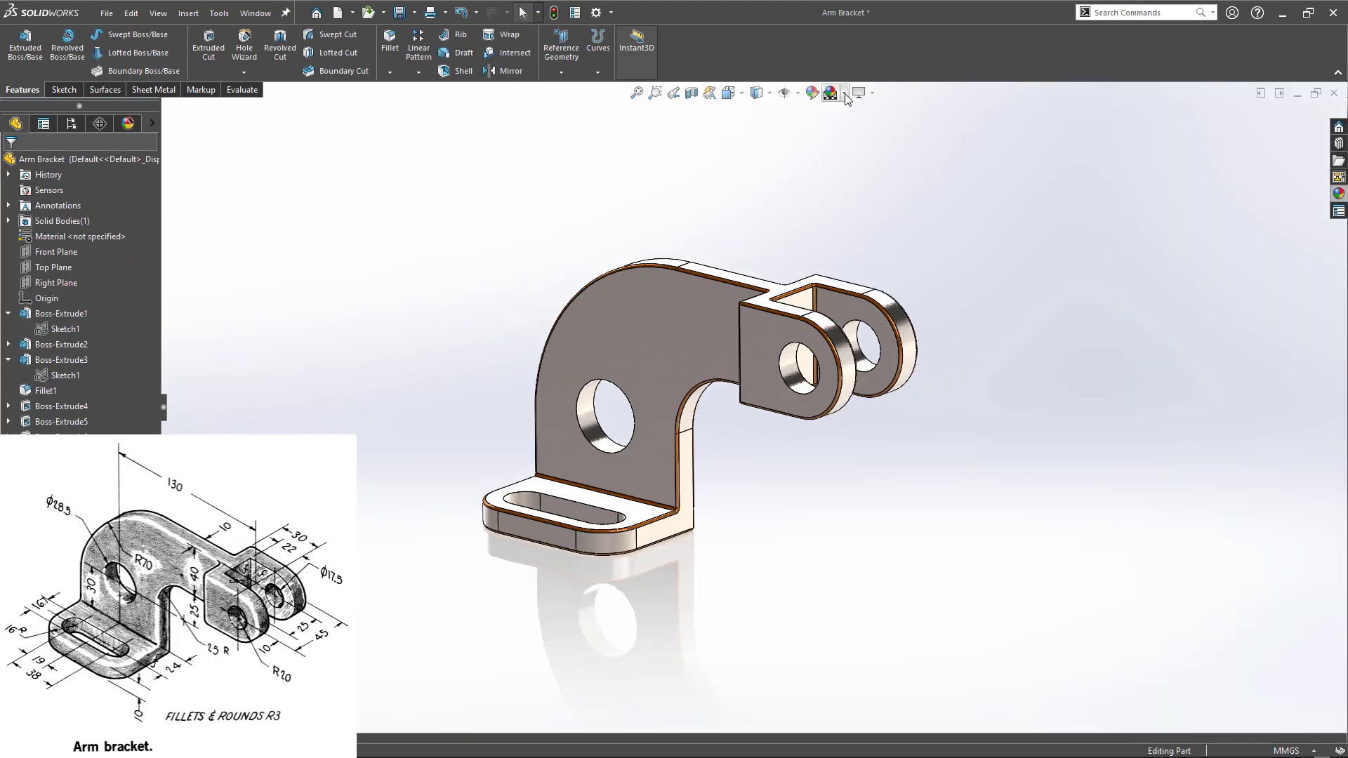
{"action": "left_click", "coordinate": [810, 94]}
{"action": "left_click", "coordinate": [871, 124]}
{"action": "middle_click_drag", "start_coordinate": [400, 349], "coordinate": [358, 400]}
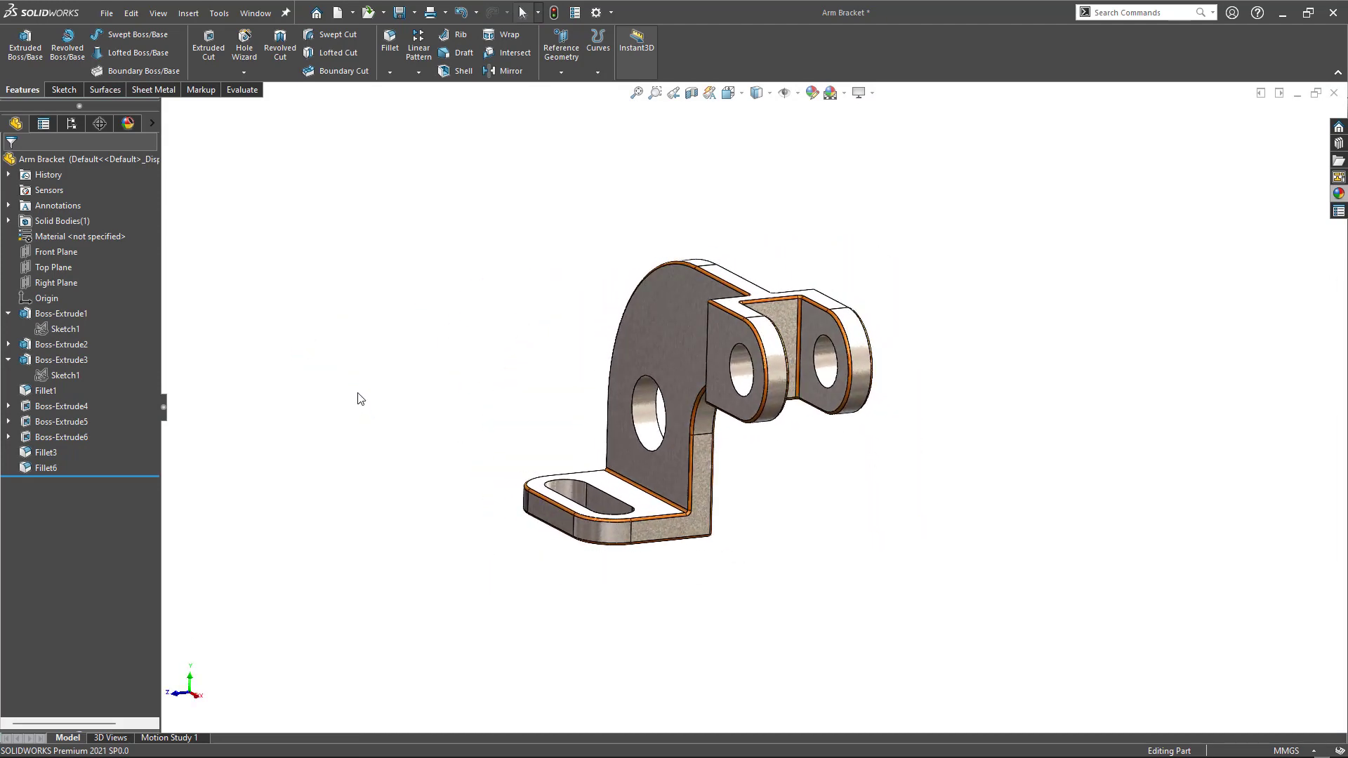
{"action": "key", "text": "ctrl+7"}
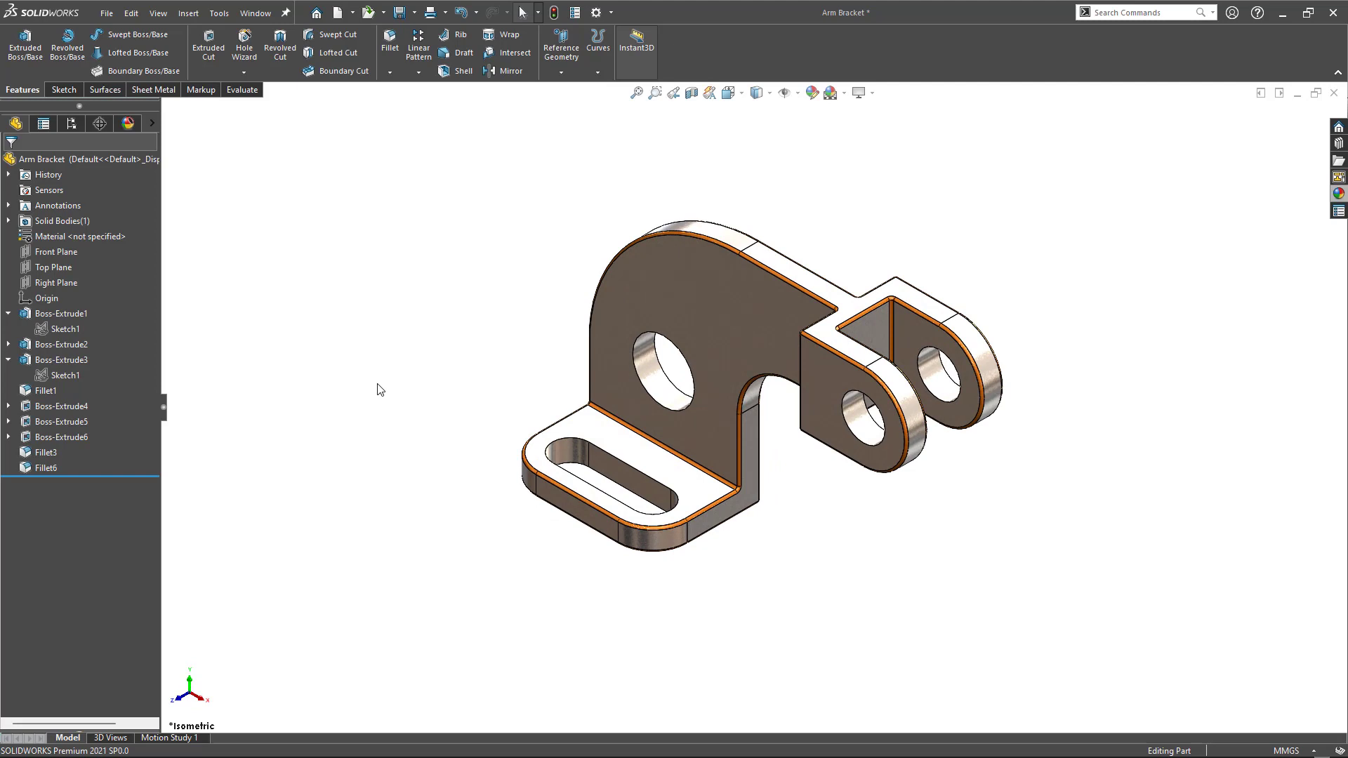
{"action": "key", "text": "ctrl+s"}
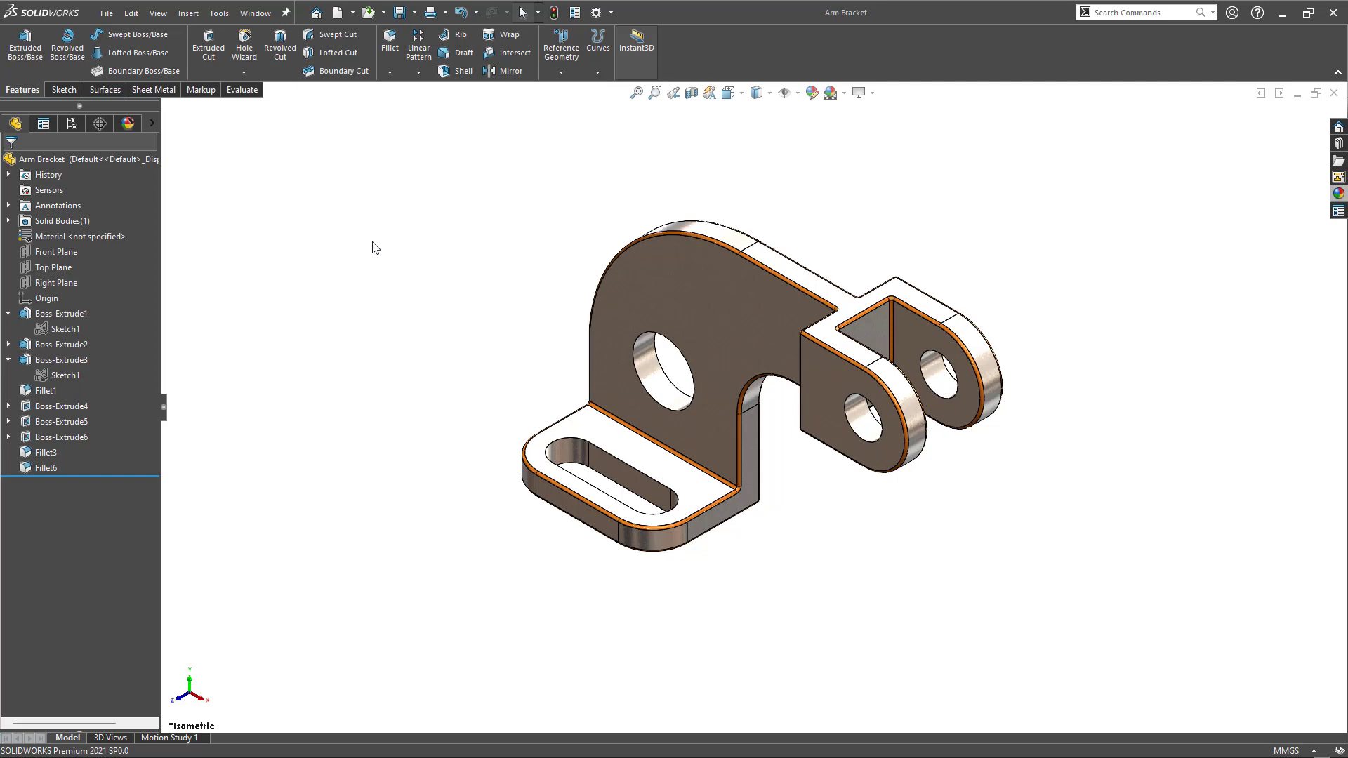
- Create a new part document and save it as Anchor Clip in the CAD_Exercises folder
{"action": "key", "text": "ctrl+n"}
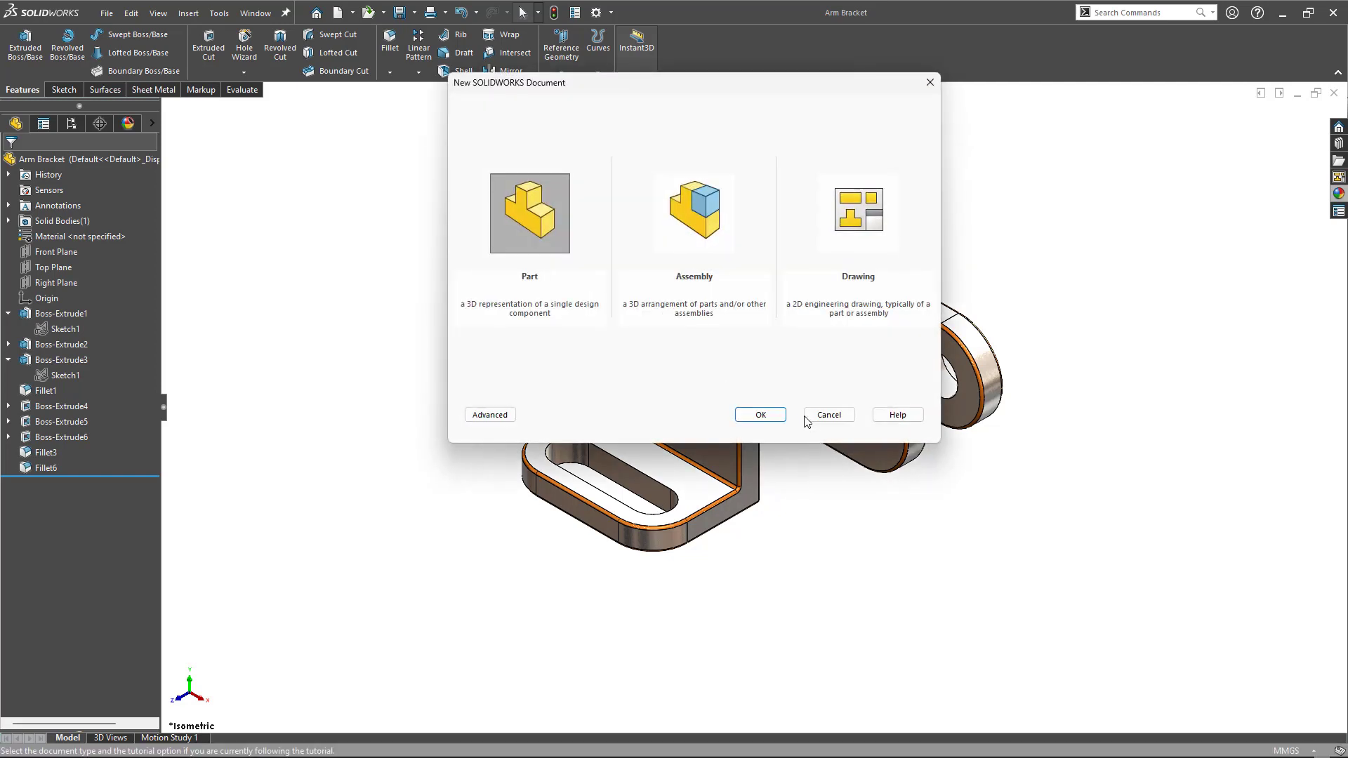
{"action": "left_click", "coordinate": [761, 415]}
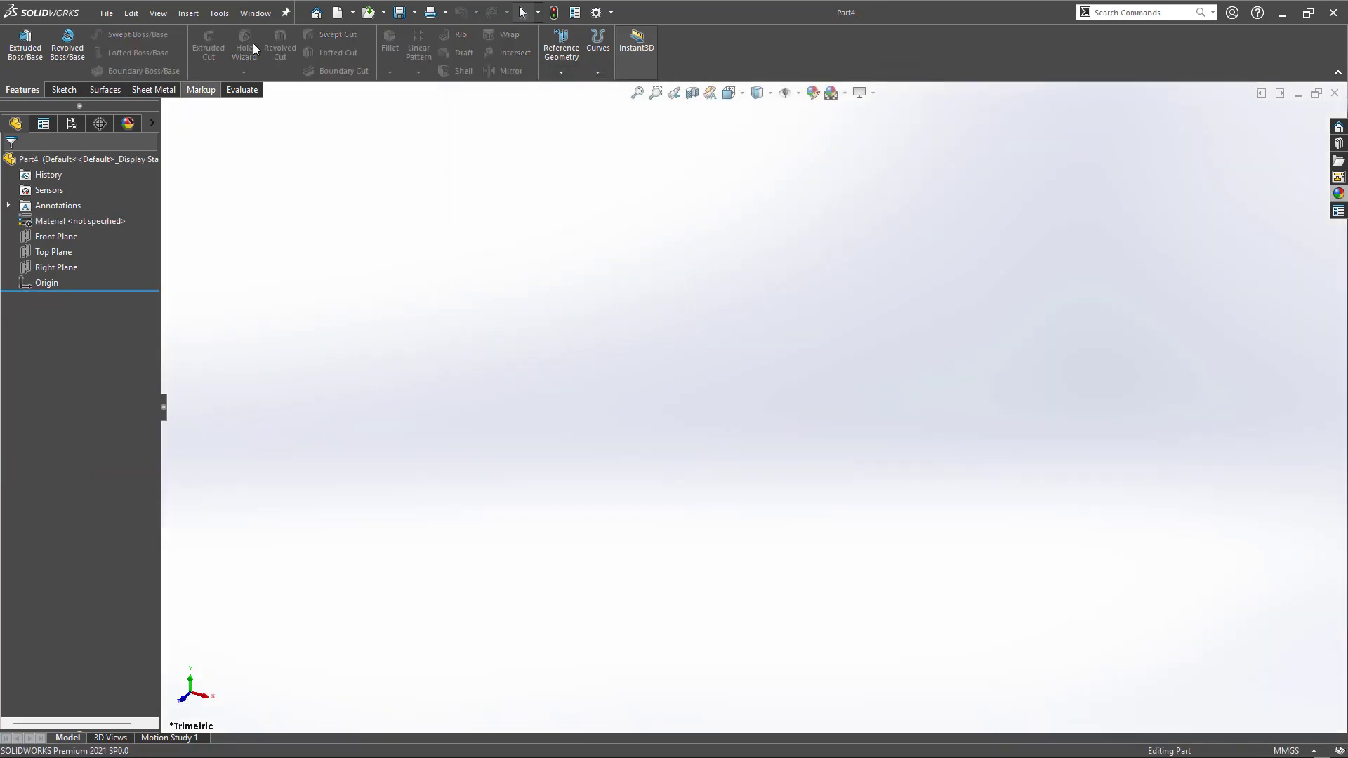
{"action": "left_click", "coordinate": [399, 12]}
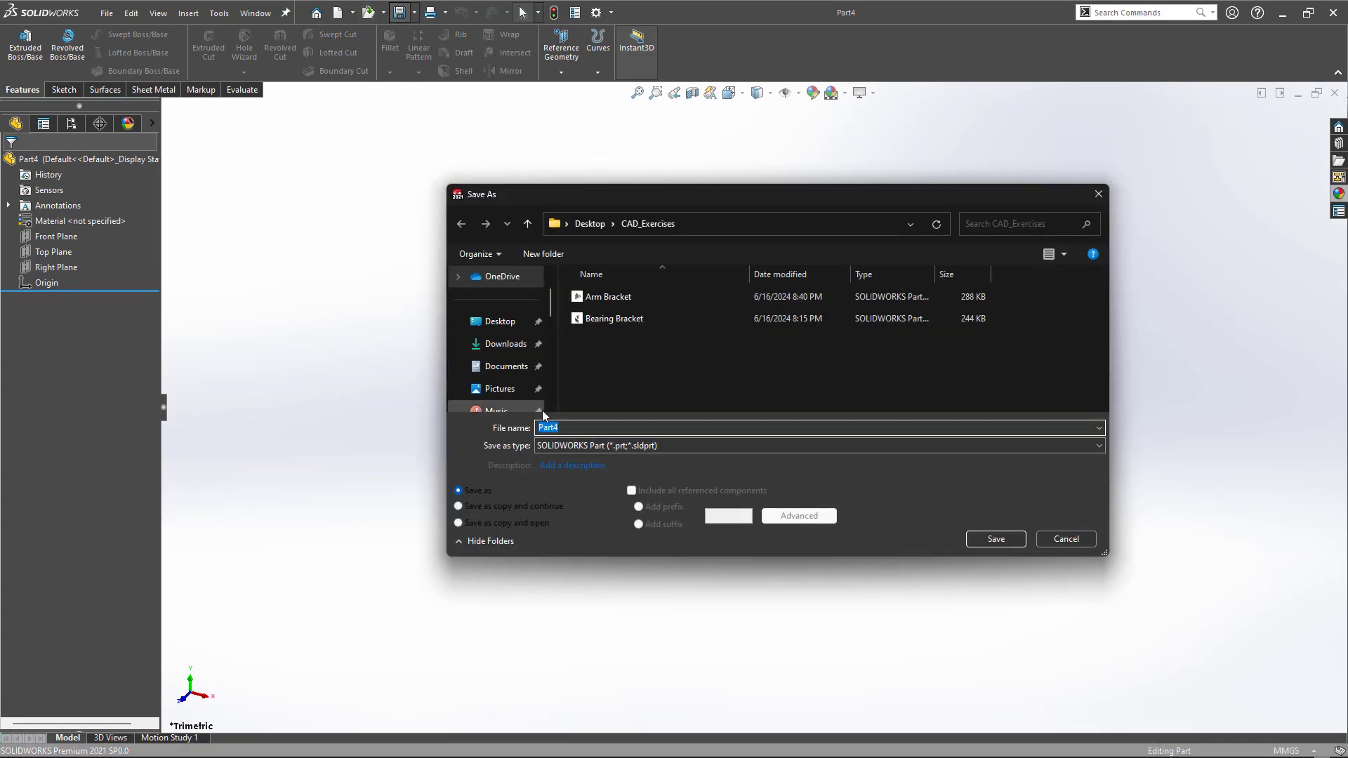
{"action": "type", "text": "Anchor Clip"}
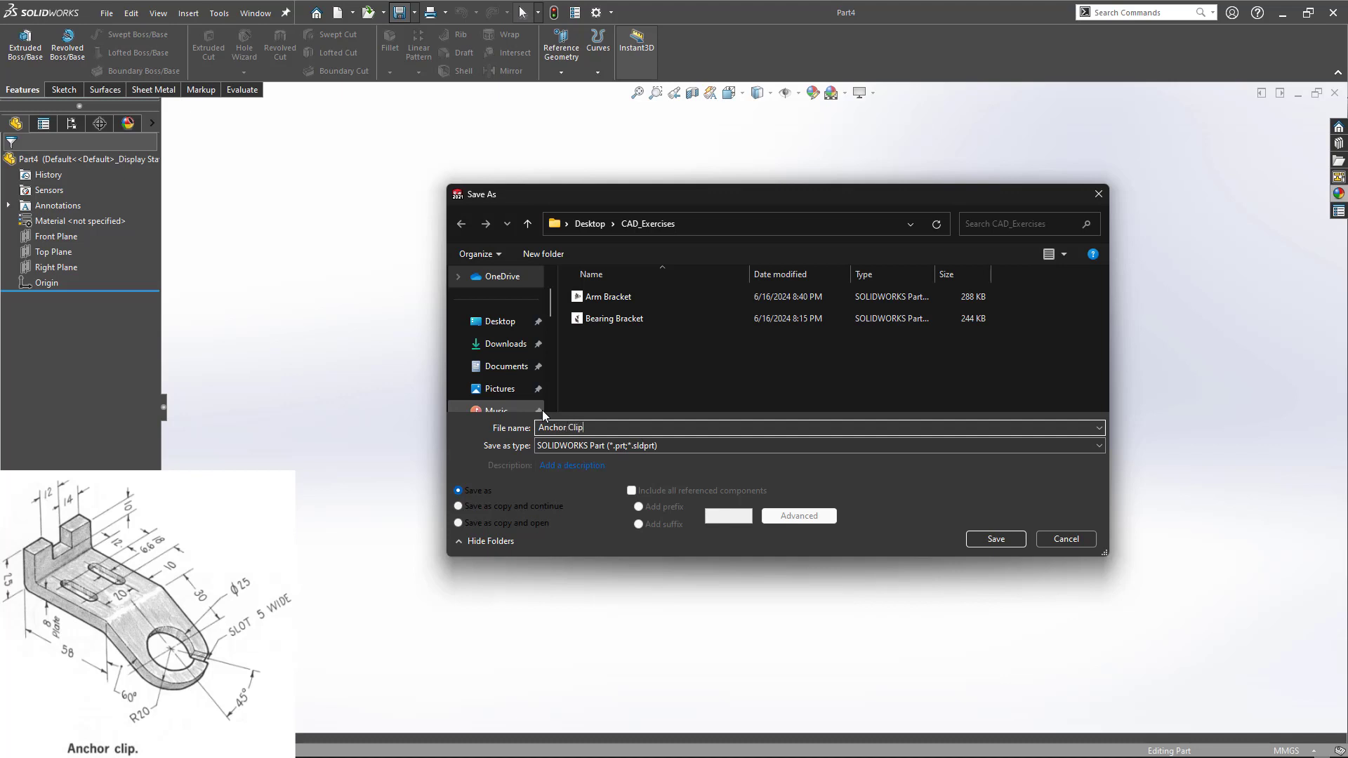
{"action": "left_click", "coordinate": [986, 541]}
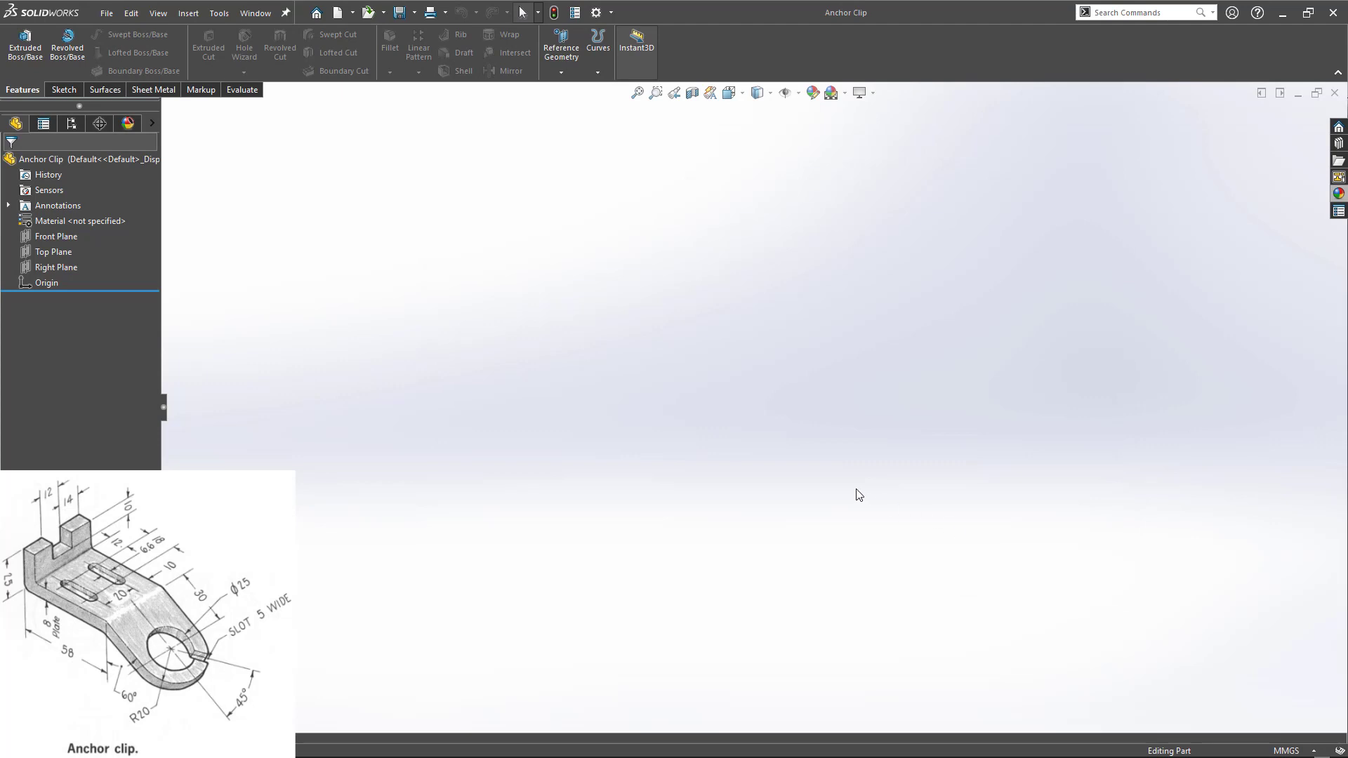
- On the Front Plane, sketch a connected vertical line about 14.7 mm down to the origin, a horizontal line about 41.5 mm, and a downward-sloping line
{"action": "key", "text": "l"}
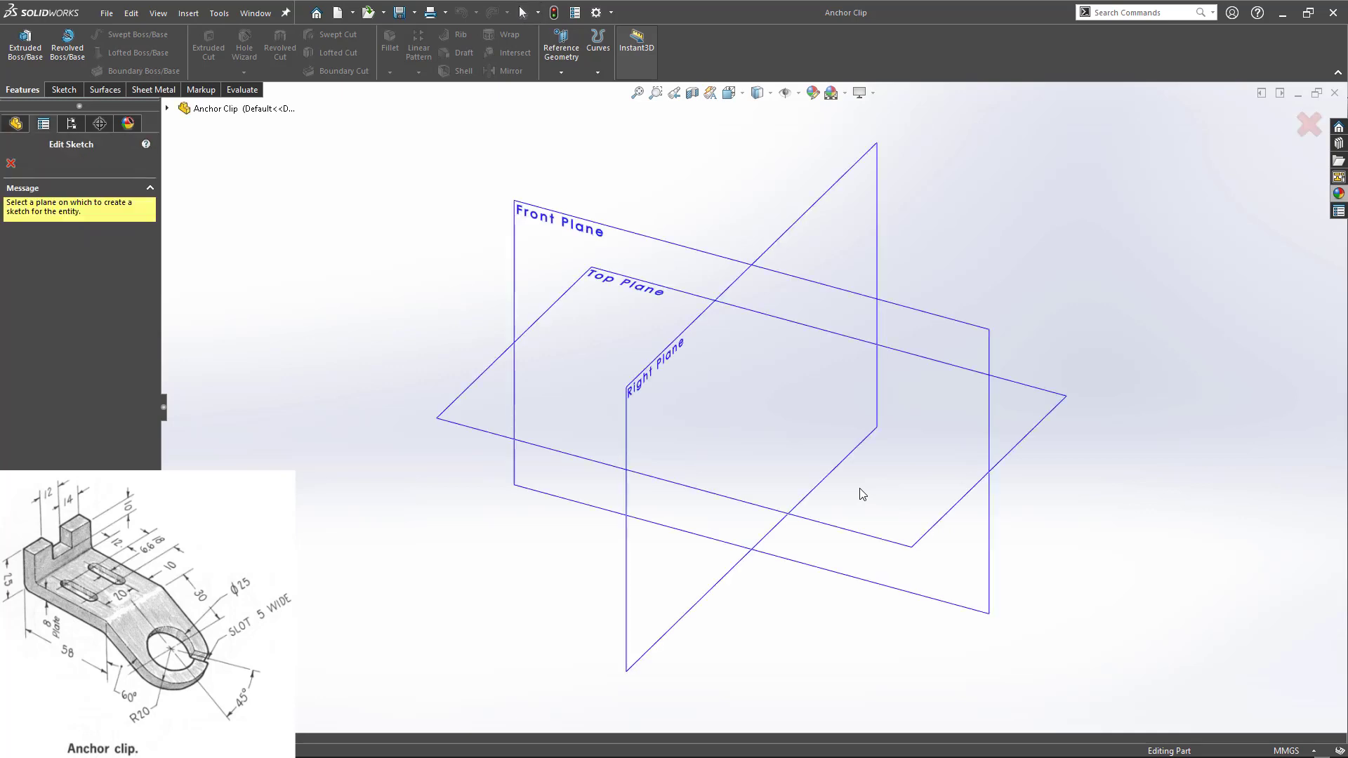
{"action": "left_click", "coordinate": [570, 224]}
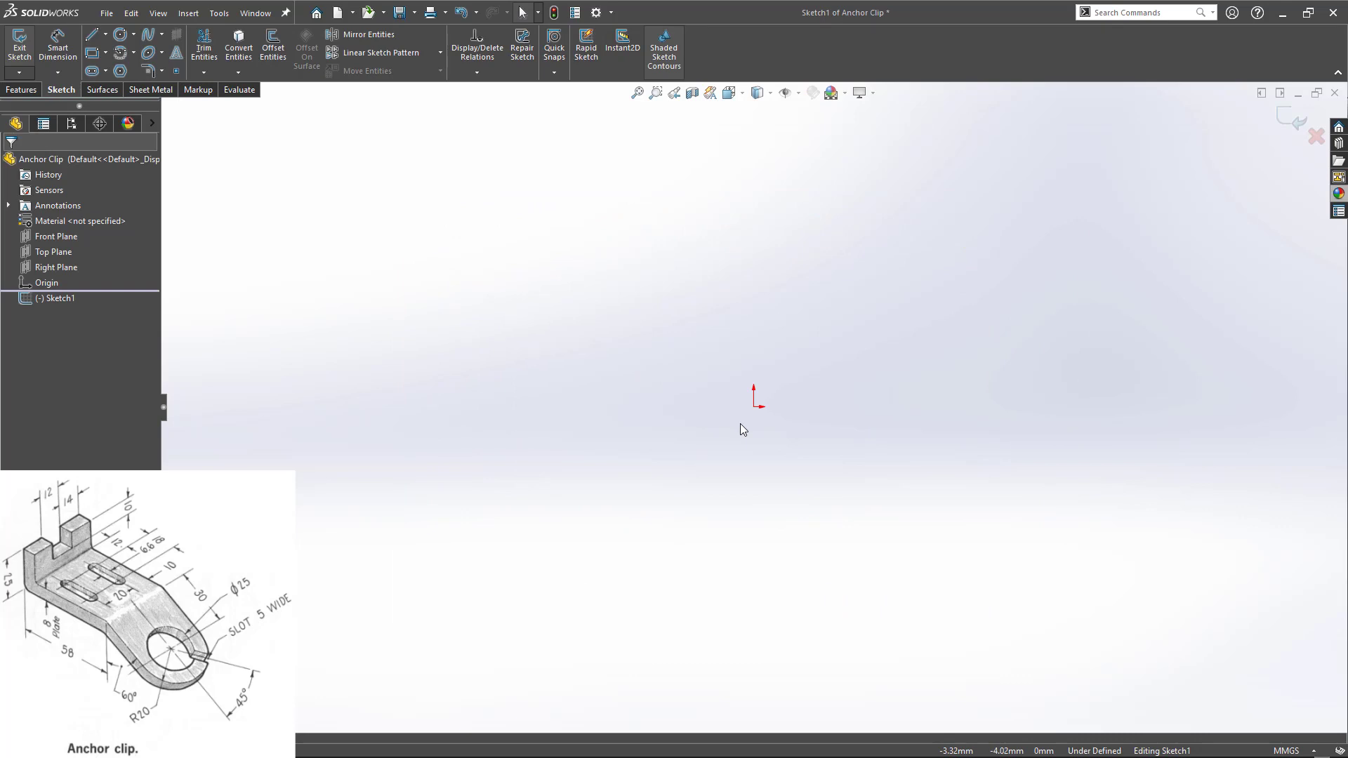
{"action": "key", "text": "l"}
{"action": "left_click", "coordinate": [754, 349]}
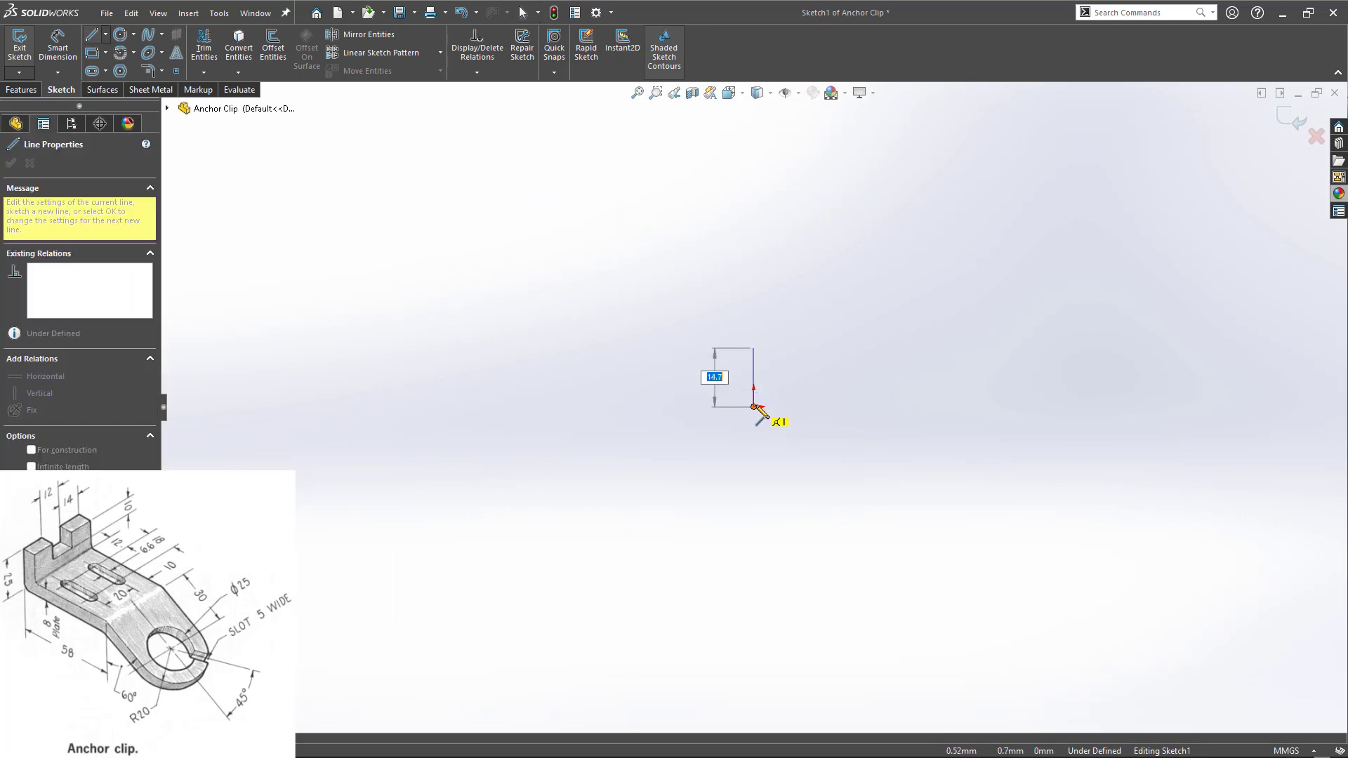
{"action": "left_click", "coordinate": [753, 407]}
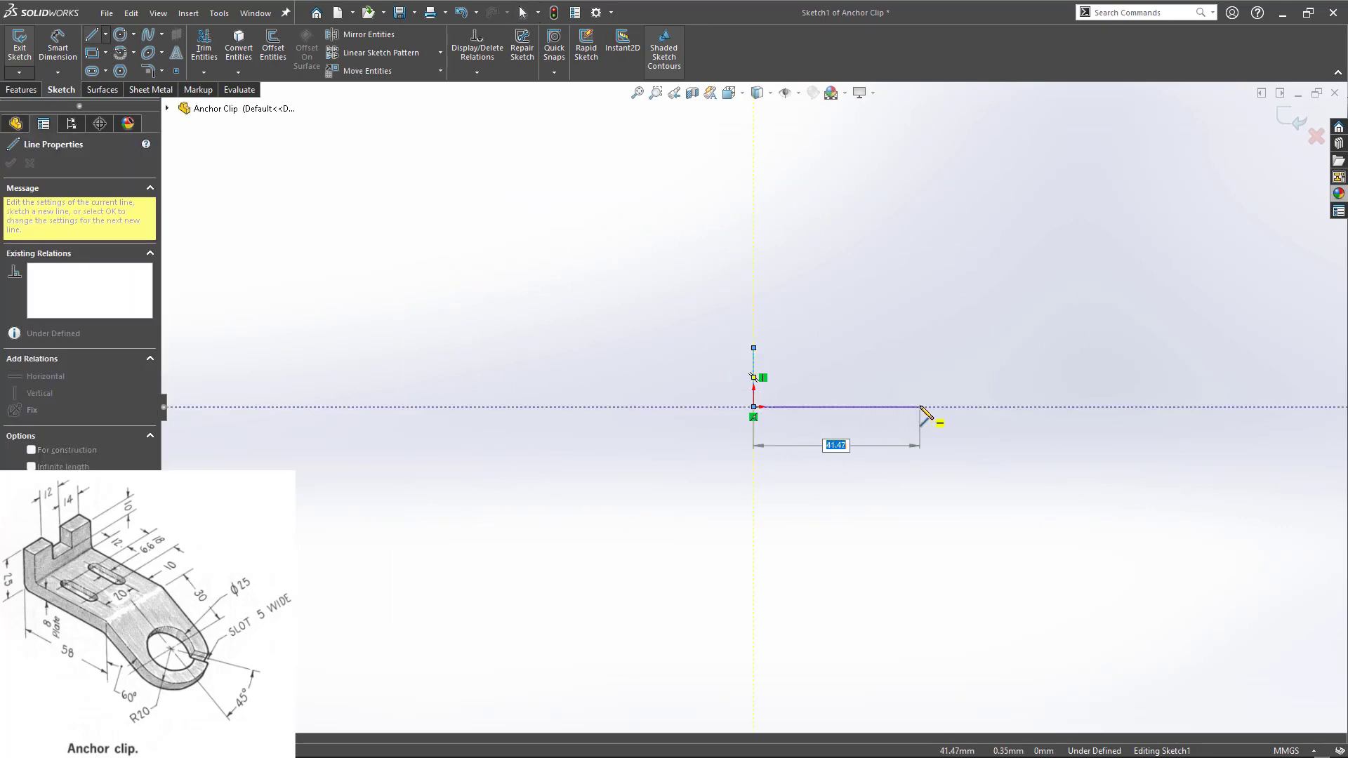
{"action": "left_click", "coordinate": [919, 406]}
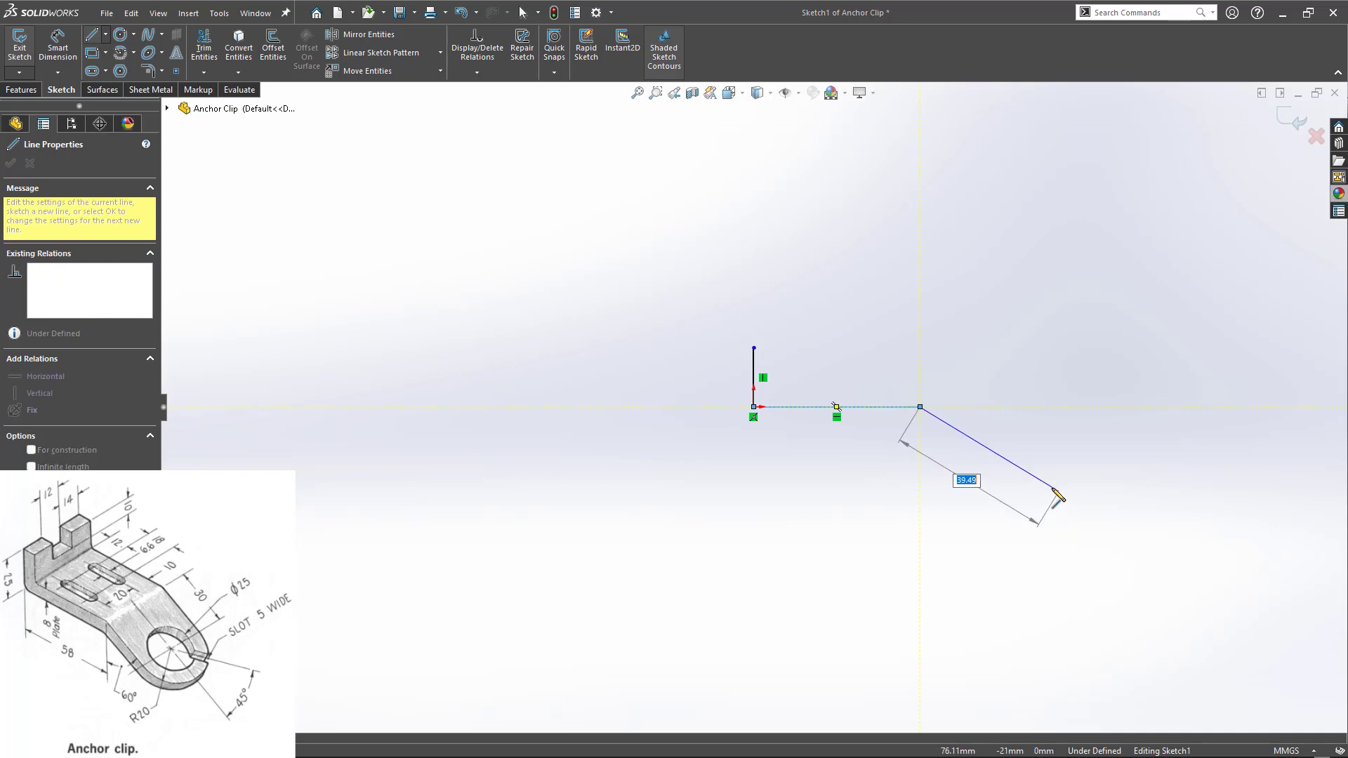
{"action": "double_click", "coordinate": [1043, 484]}
{"action": "key", "text": "Escape"}
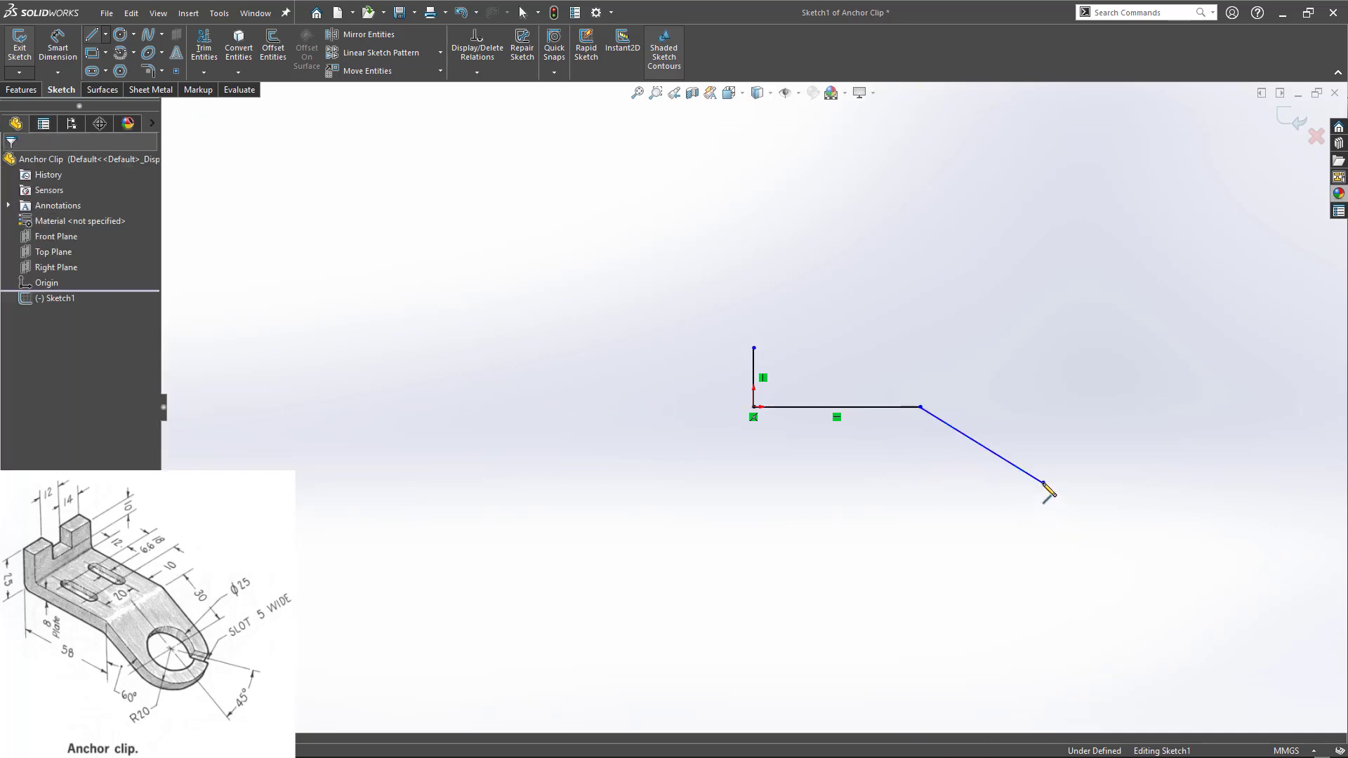
- Dimension the vertical line to 25 mm and the horizontal line to 58 mm
{"action": "scroll", "coordinate": [1050, 492], "scroll_direction": "down", "scroll_amount": 2}
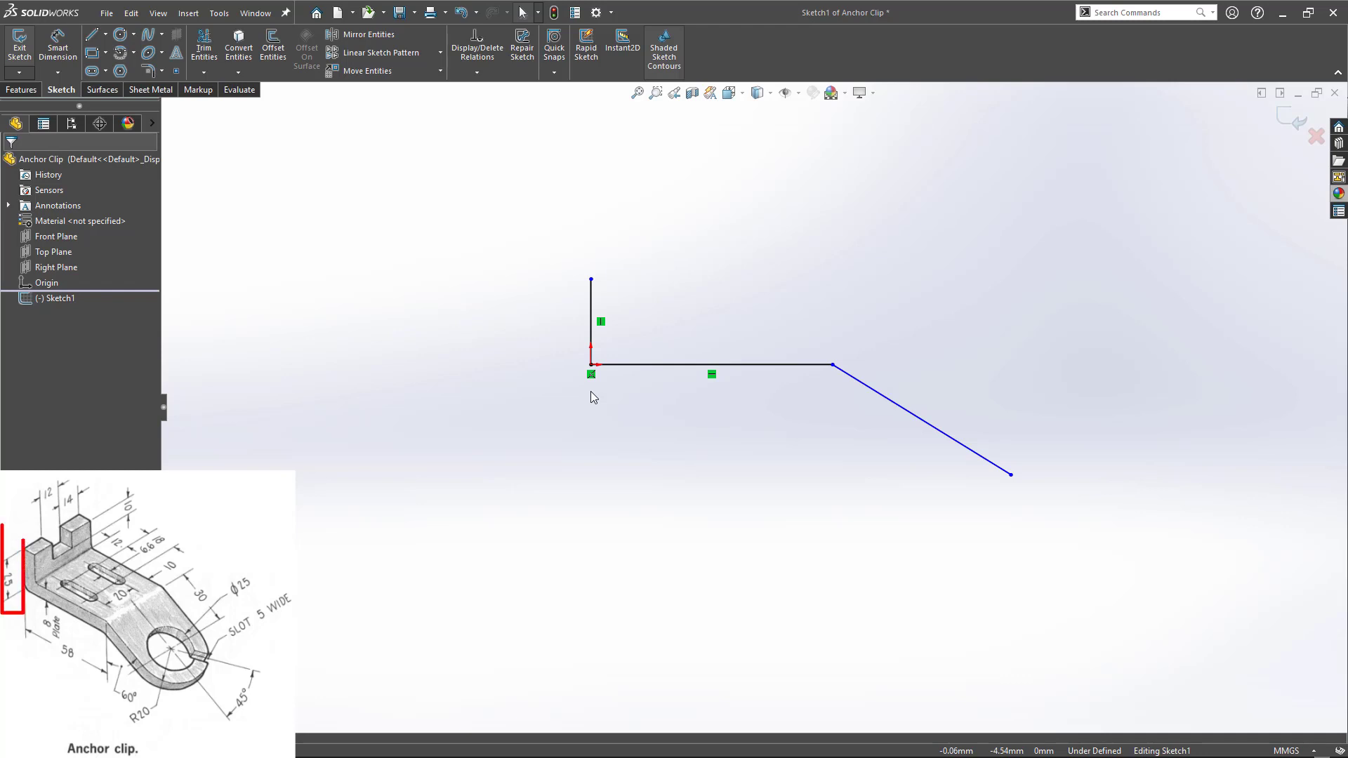
{"action": "right_click_drag", "start_coordinate": [591, 391], "coordinate": [537, 331]}
{"action": "left_click", "coordinate": [591, 325]}
{"action": "left_click", "coordinate": [488, 326]}
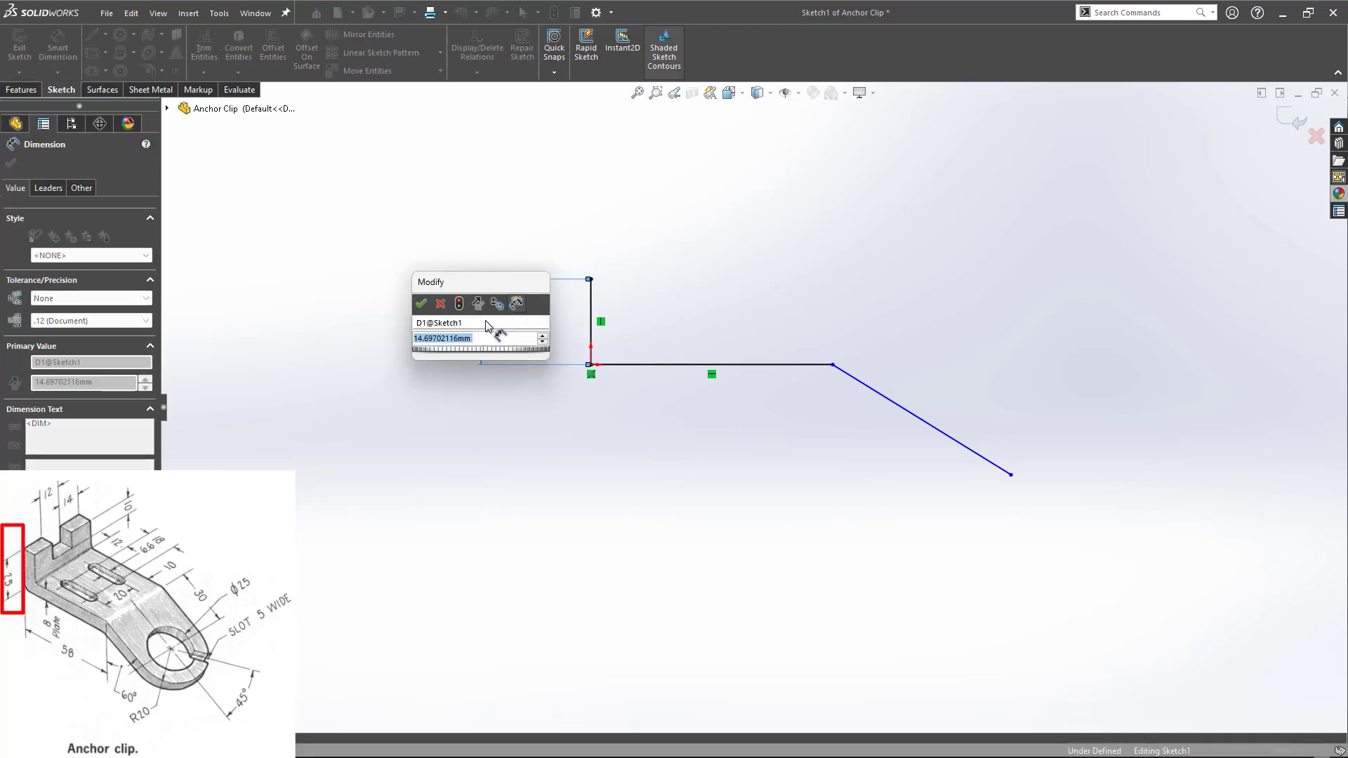
{"action": "key", "text": "Return"}
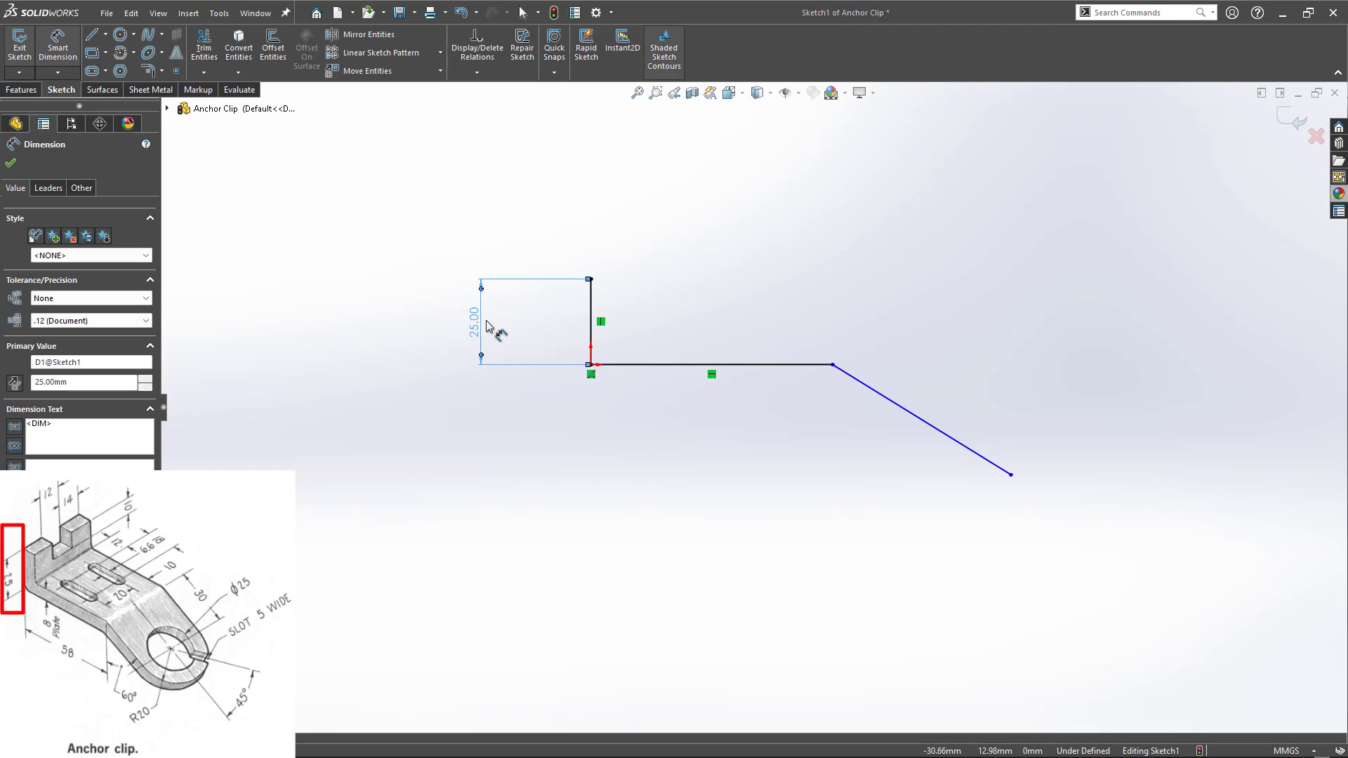
{"action": "left_click", "coordinate": [817, 372]}
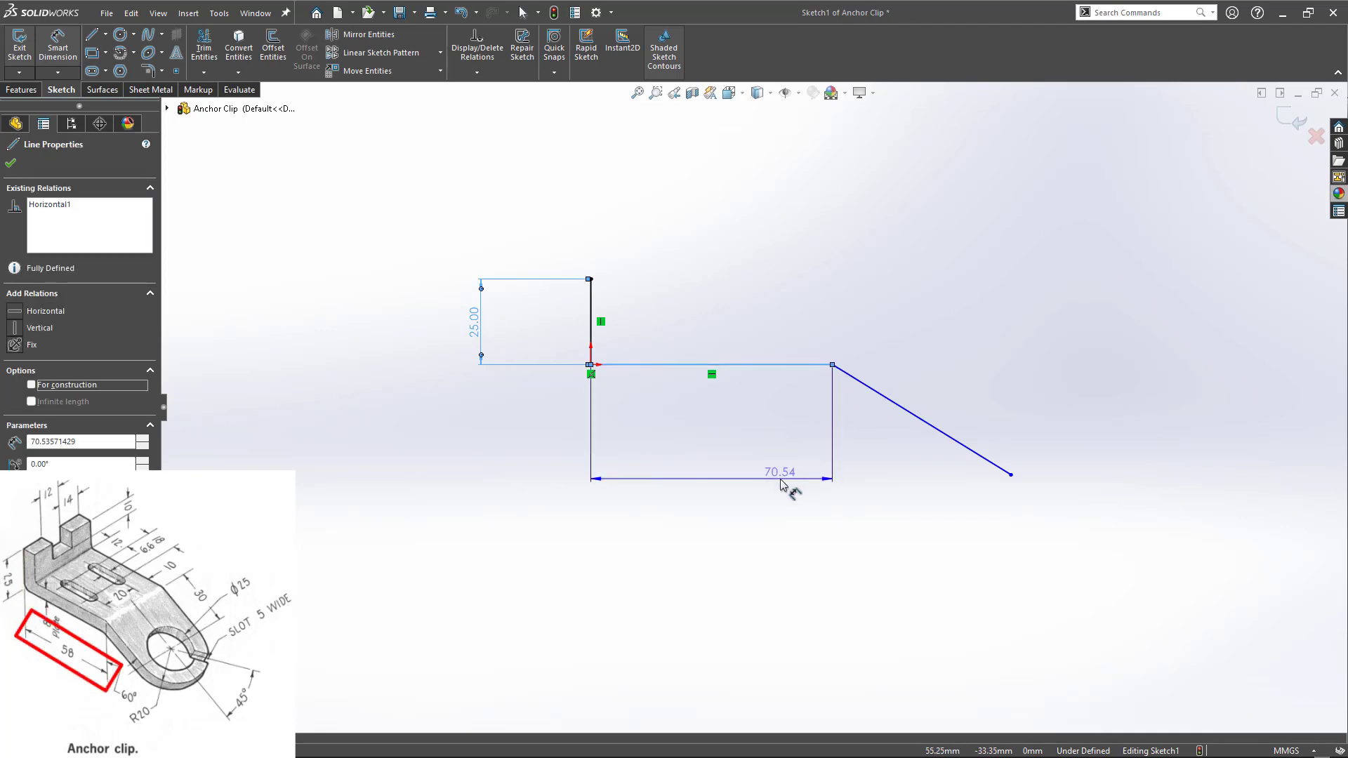
{"action": "left_click", "coordinate": [780, 484]}
{"action": "type", "text": "58"}
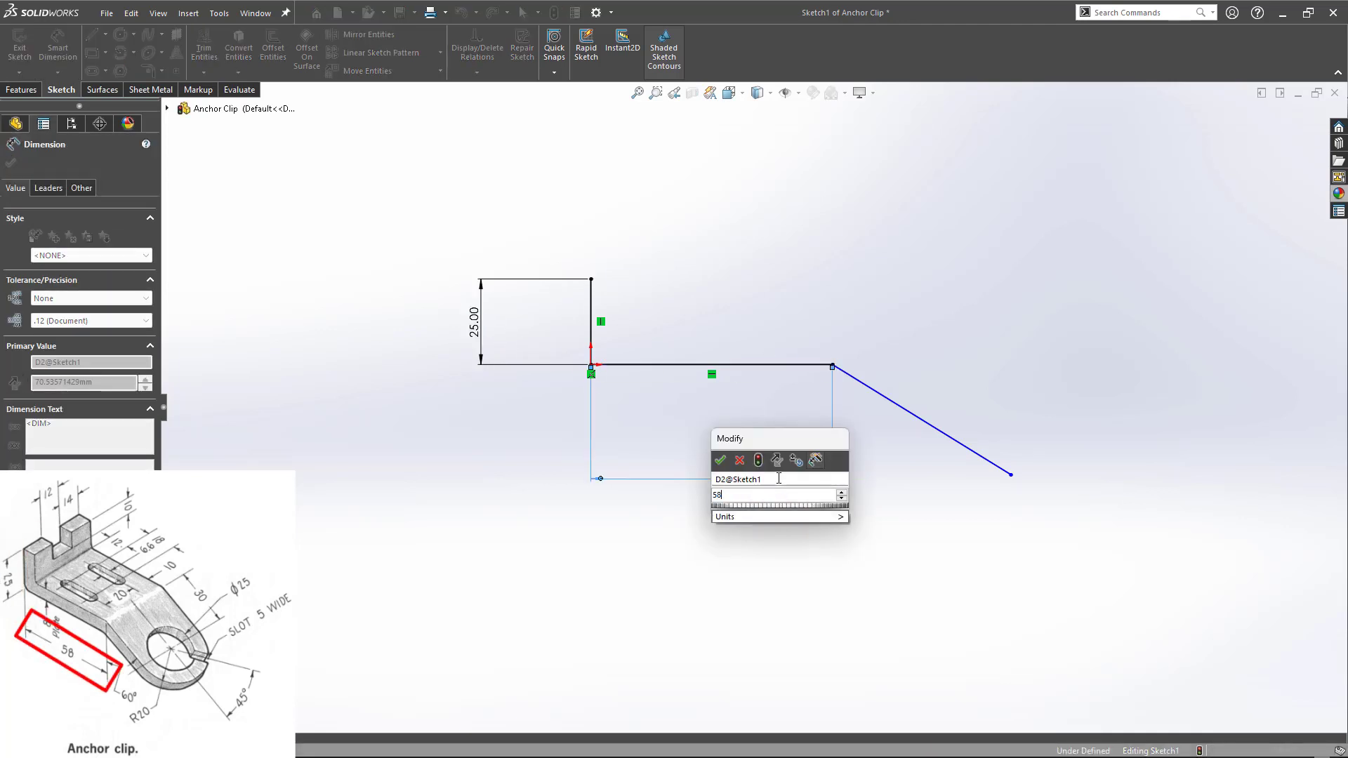
{"action": "key", "text": "Return"}
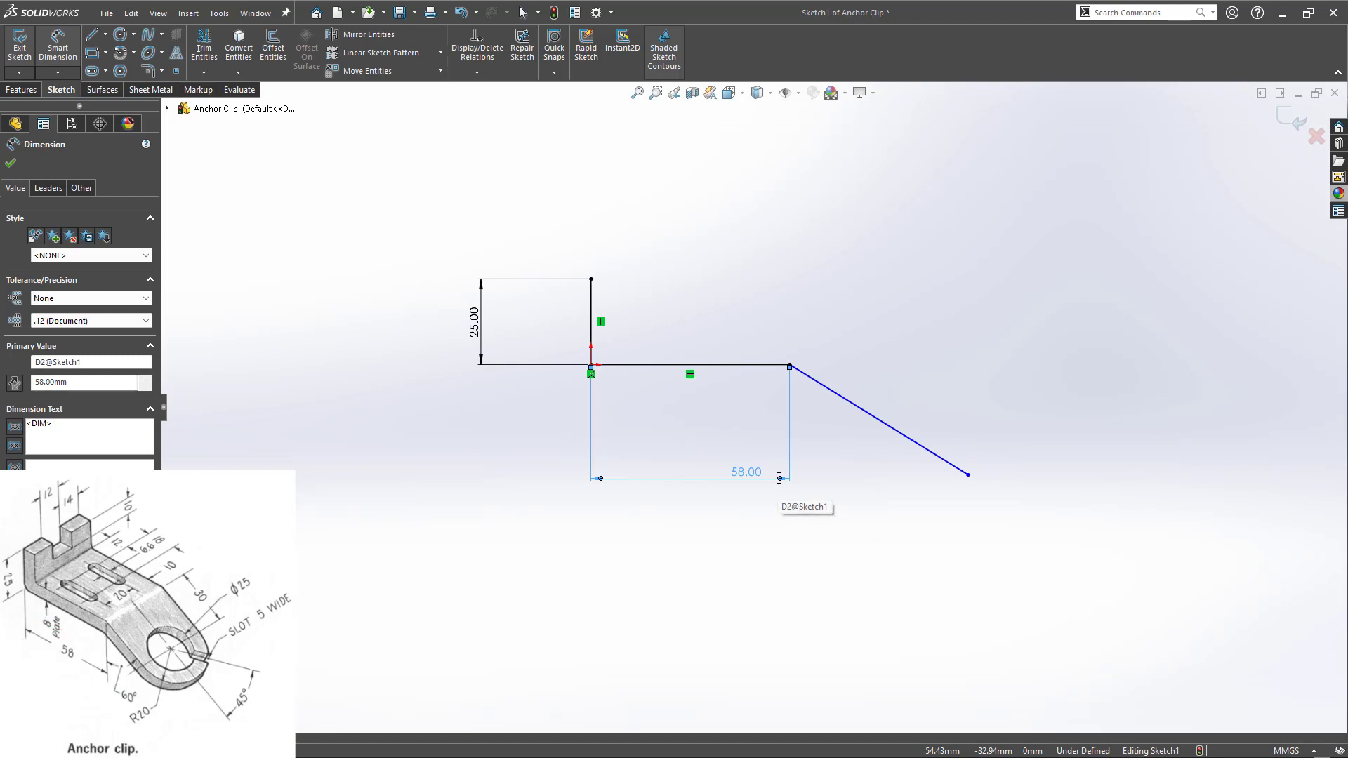
- Set the angle between the horizontal line and the sloping line to 150°
{"action": "left_click", "coordinate": [765, 364]}
{"action": "left_click", "coordinate": [815, 381]}
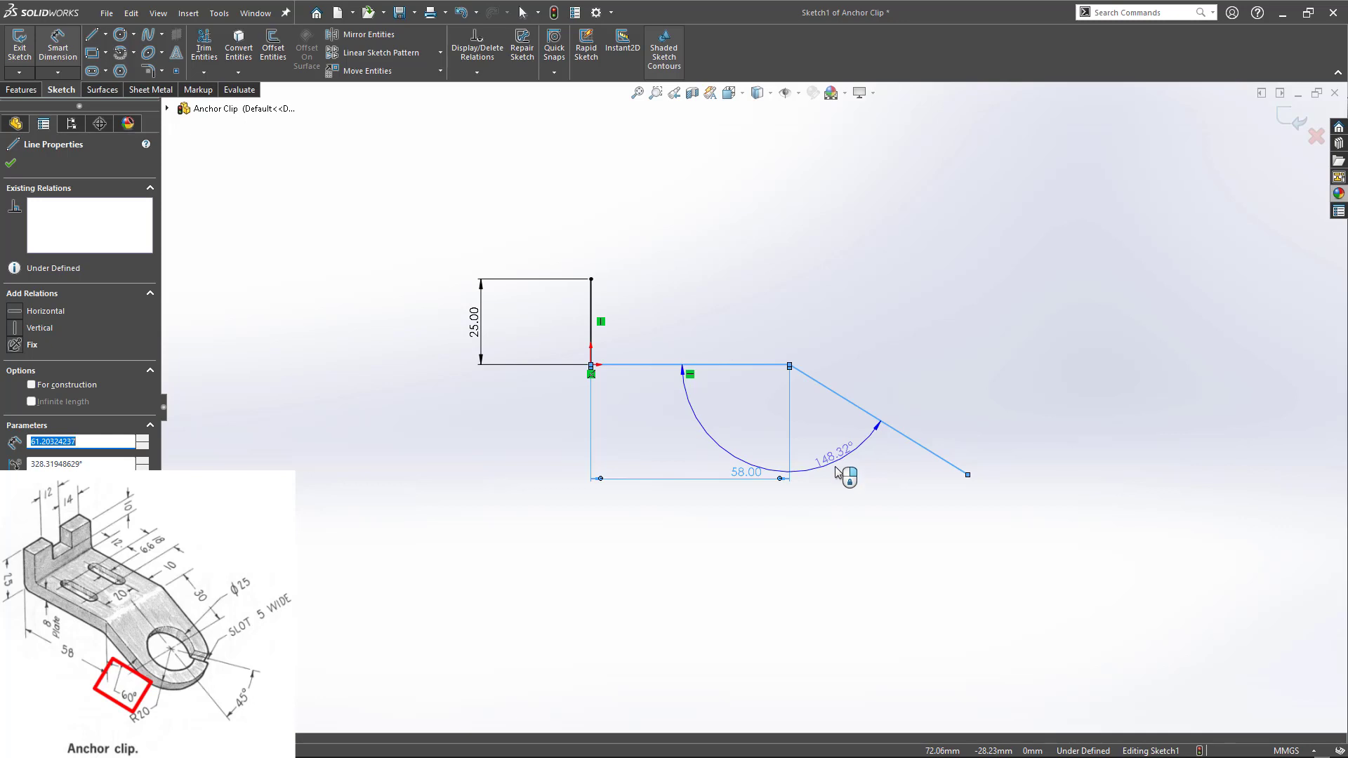
{"action": "left_click", "coordinate": [841, 513]}
{"action": "type", "text": "150"}
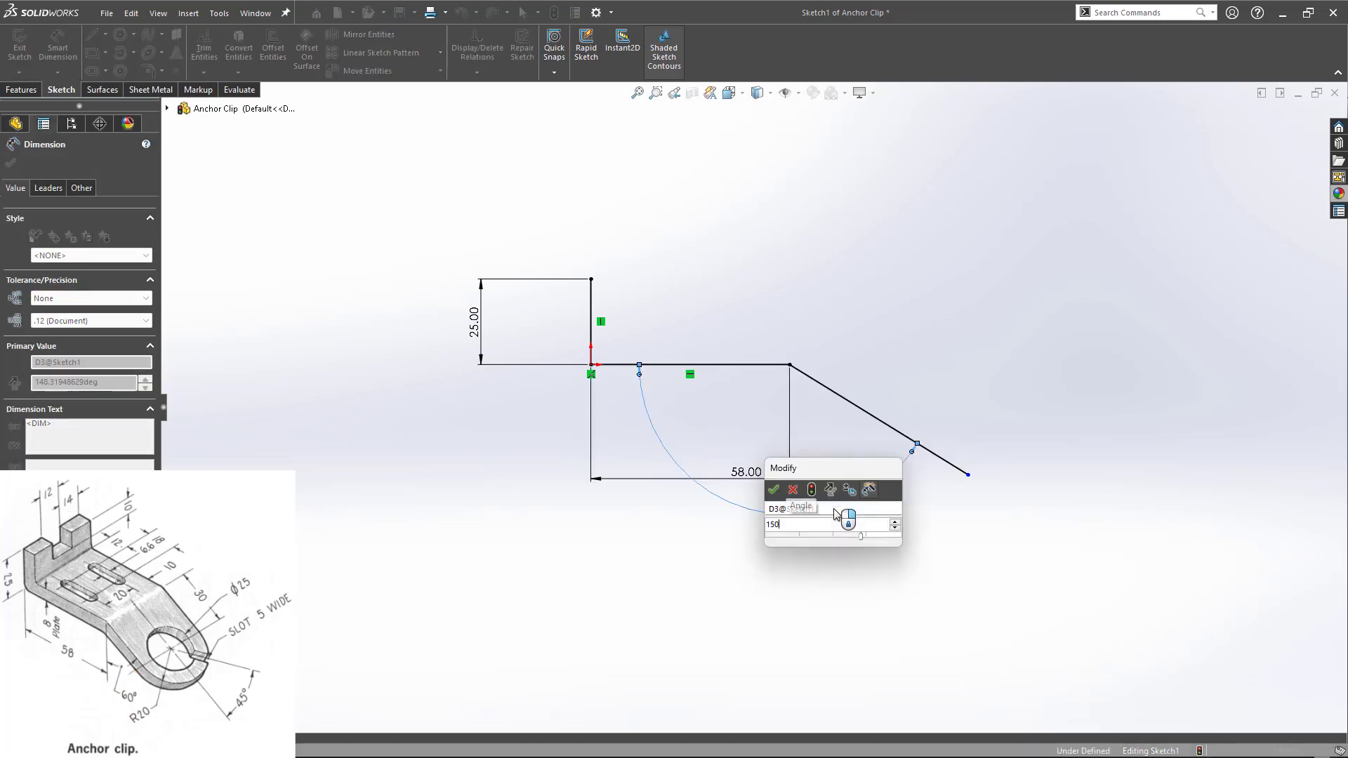
{"action": "key", "text": "Return"}
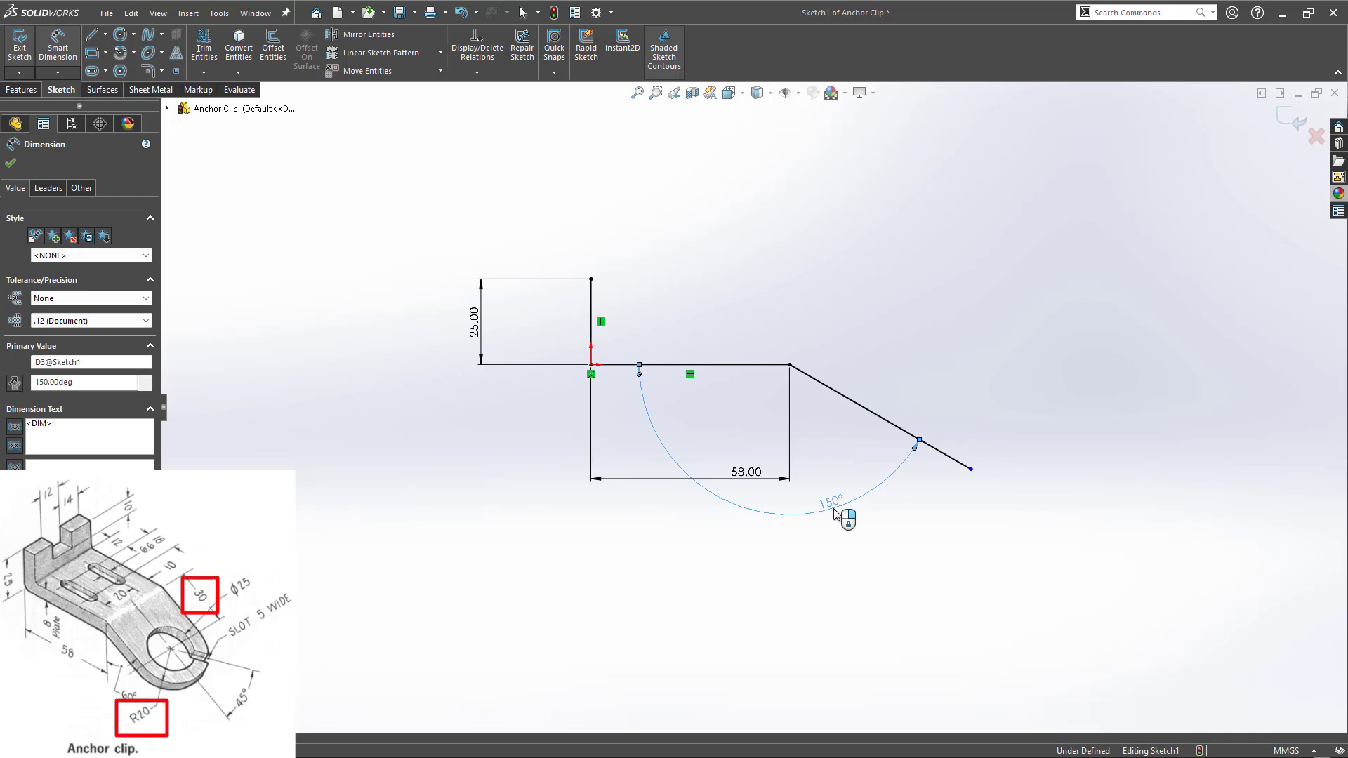
{"action": "key", "text": "Escape"}
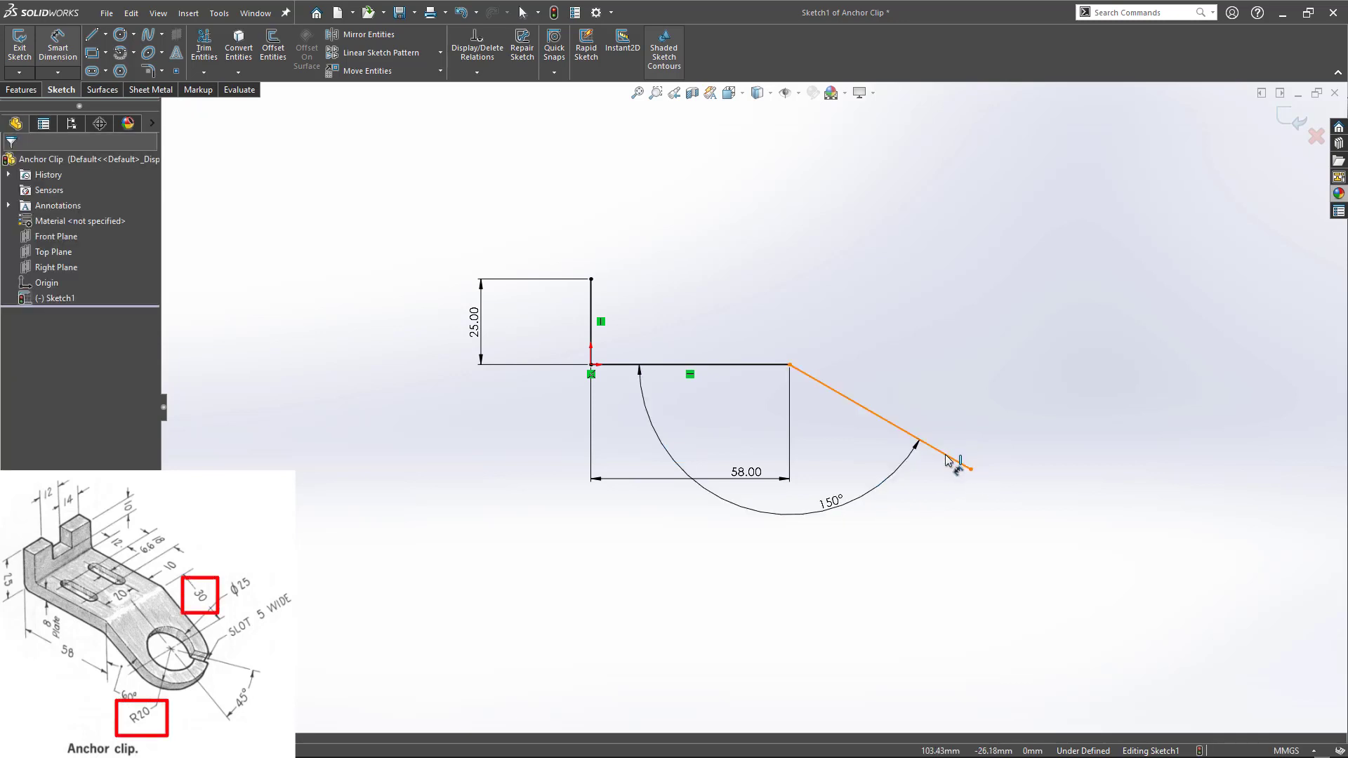
- Dimension the sloping line's length to 50 mm
{"action": "left_click", "coordinate": [947, 460]}
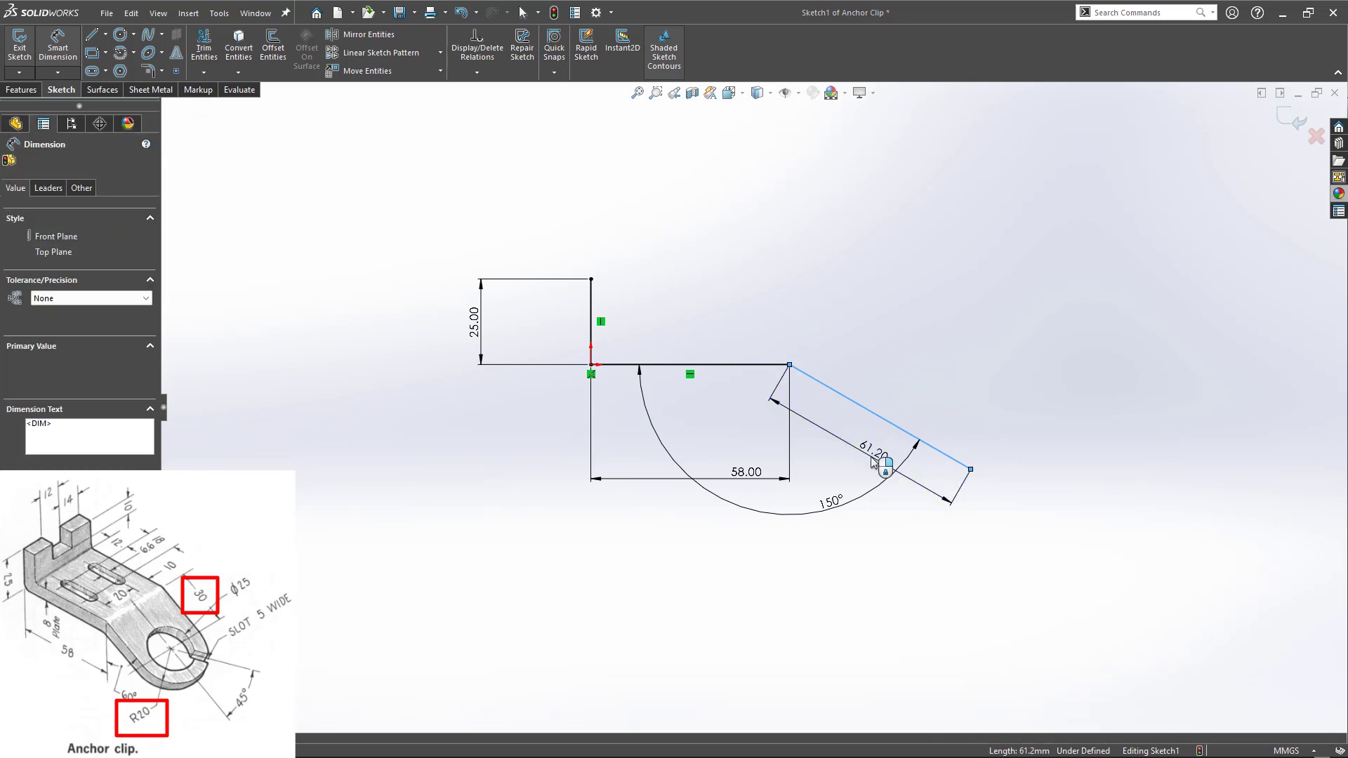
{"action": "left_click", "coordinate": [873, 461]}
{"action": "type", "text": "50"}
{"action": "key", "text": "Return"}
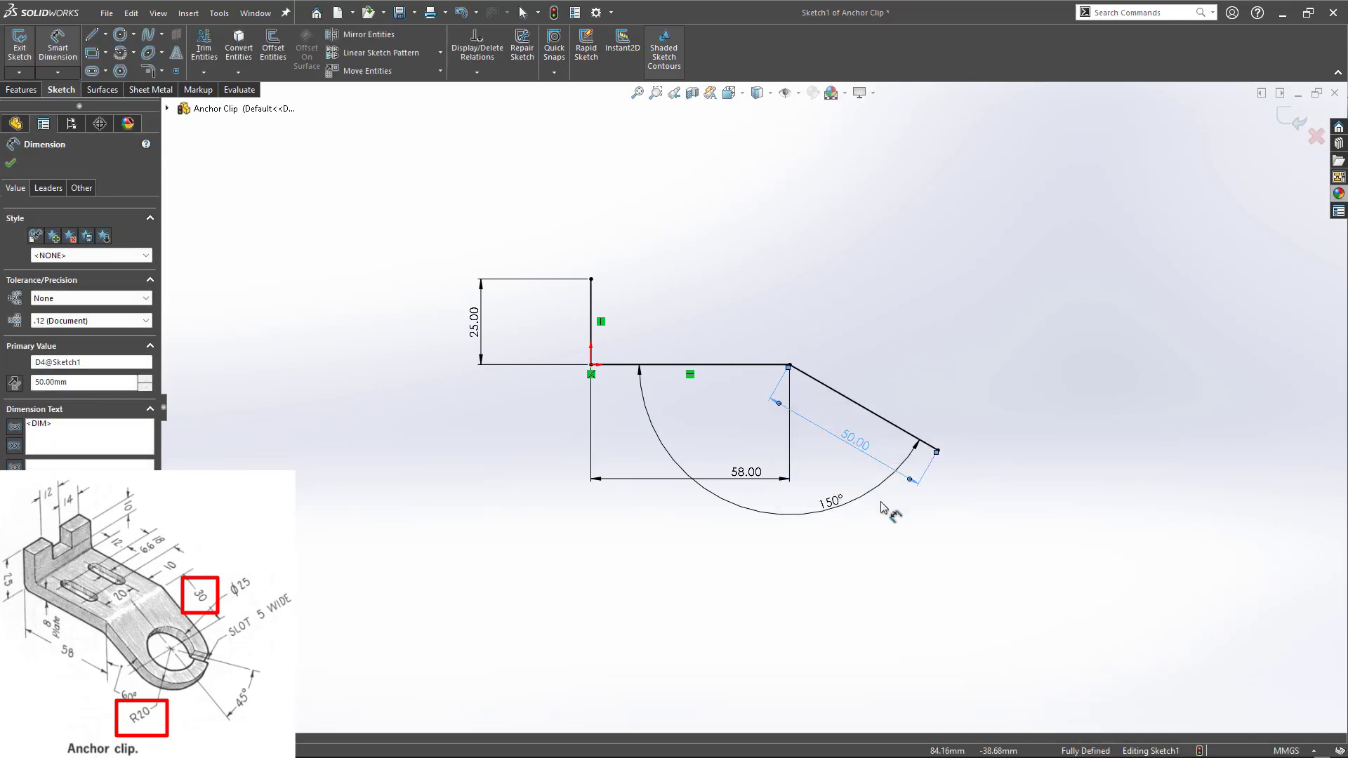
{"action": "key", "text": "Escape"}
- Move the 150° angle dimension close to the bend and the 50 mm dimension above the sloping line
{"action": "left_click_drag", "start_coordinate": [836, 504], "coordinate": [796, 390]}
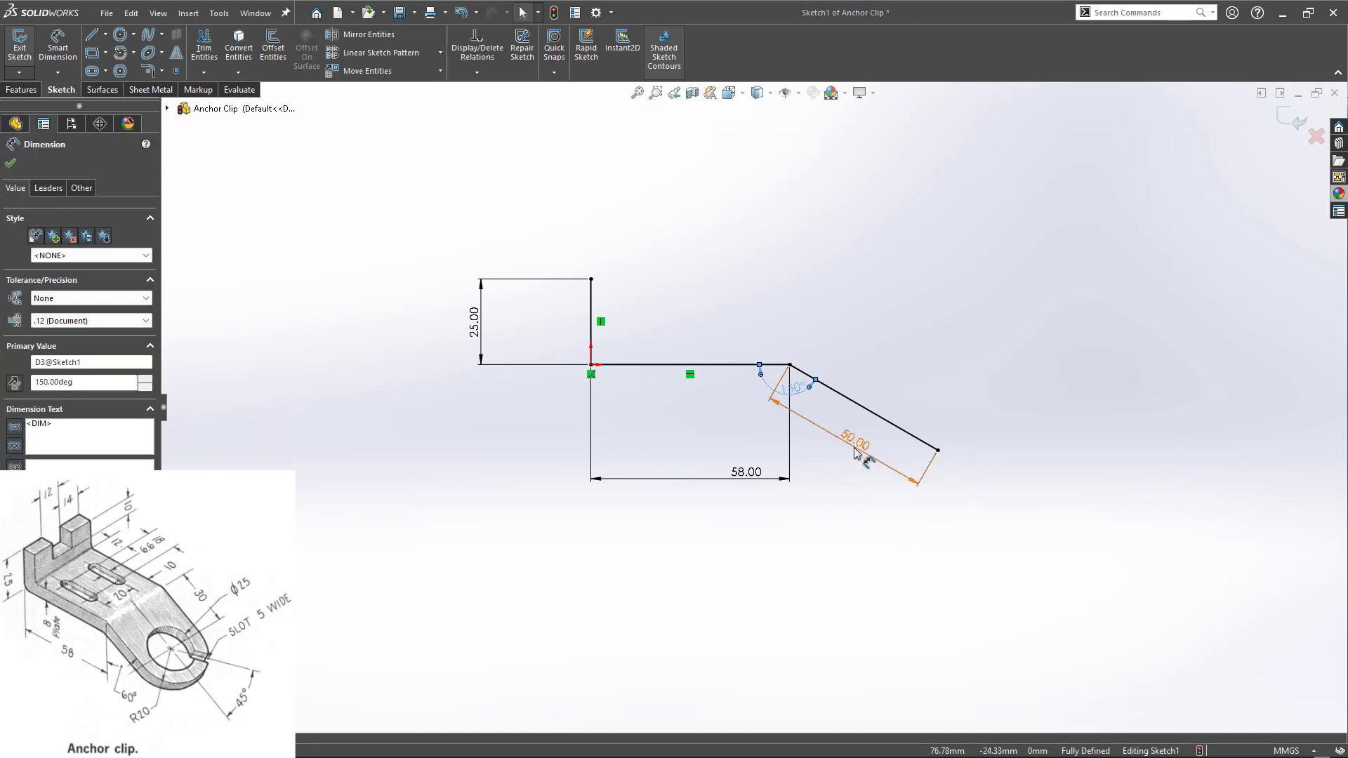
{"action": "left_click_drag", "start_coordinate": [857, 445], "coordinate": [930, 365]}
{"action": "left_click", "coordinate": [859, 590]}
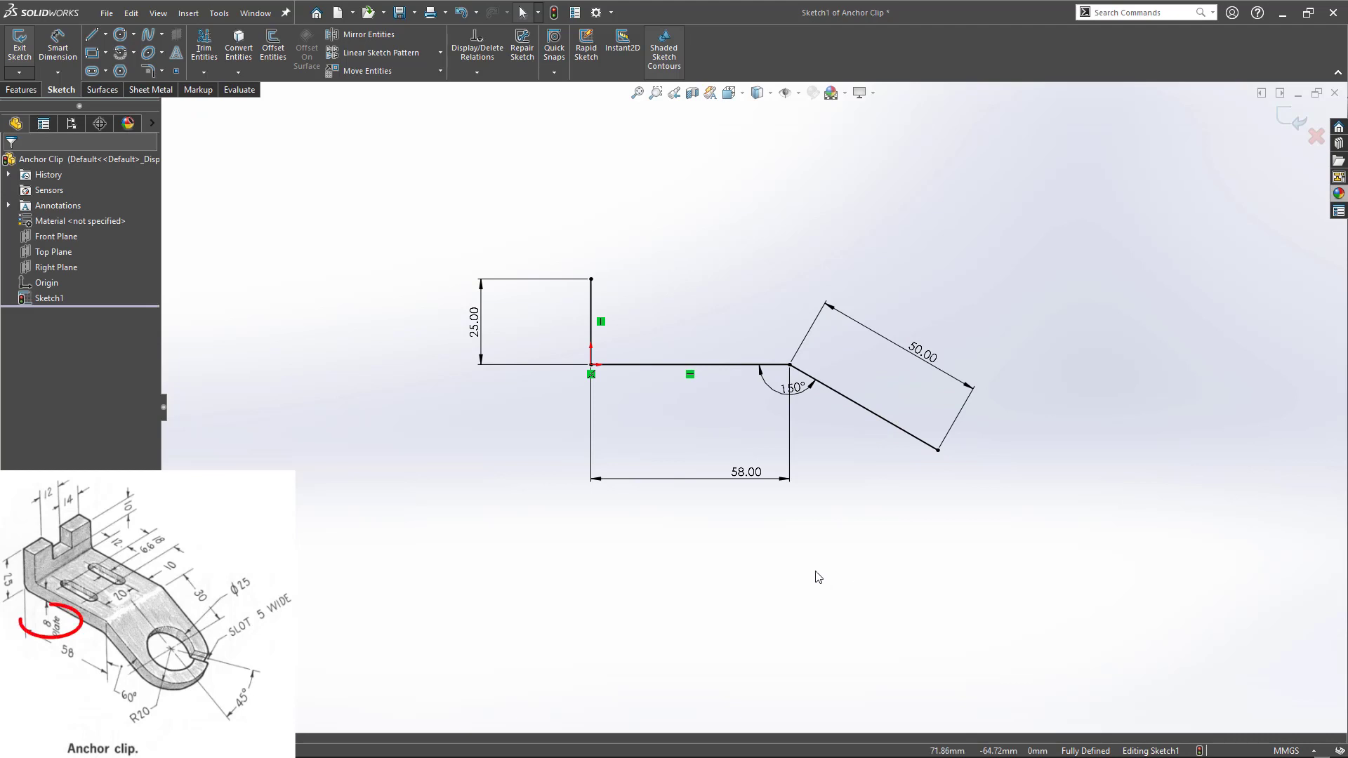
- Offset the whole line chain by 8 mm, reversed towards the upper, inner side of the profile
{"action": "left_click", "coordinate": [274, 50]}
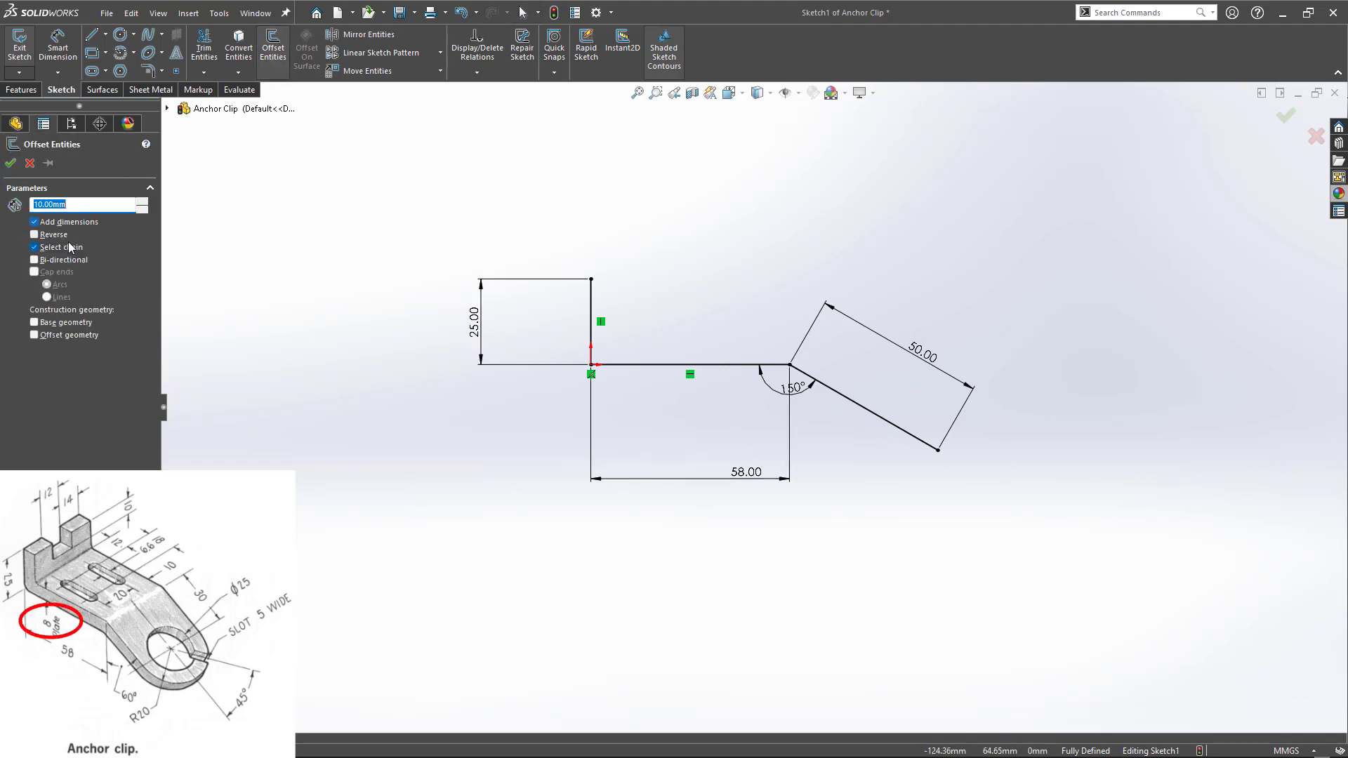
{"action": "left_click", "coordinate": [593, 339]}
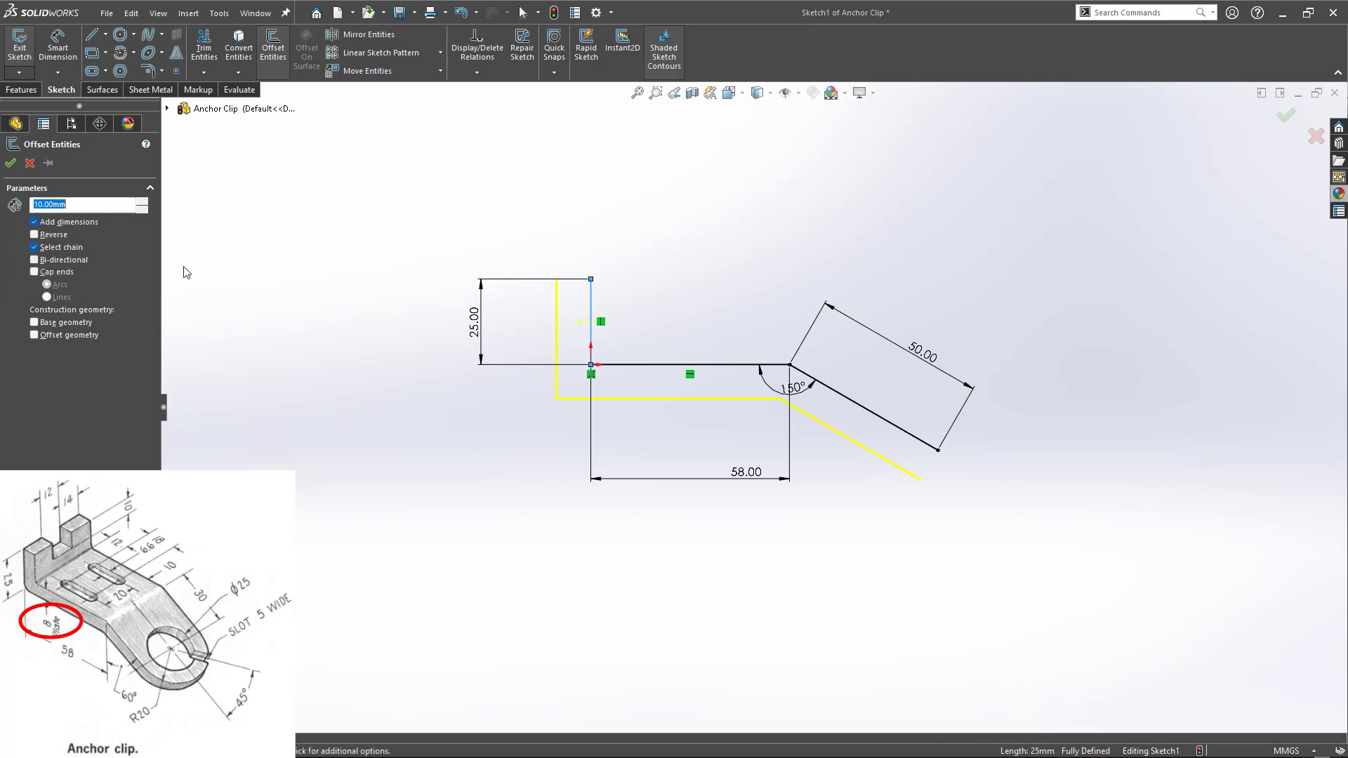
{"action": "type", "text": "8"}
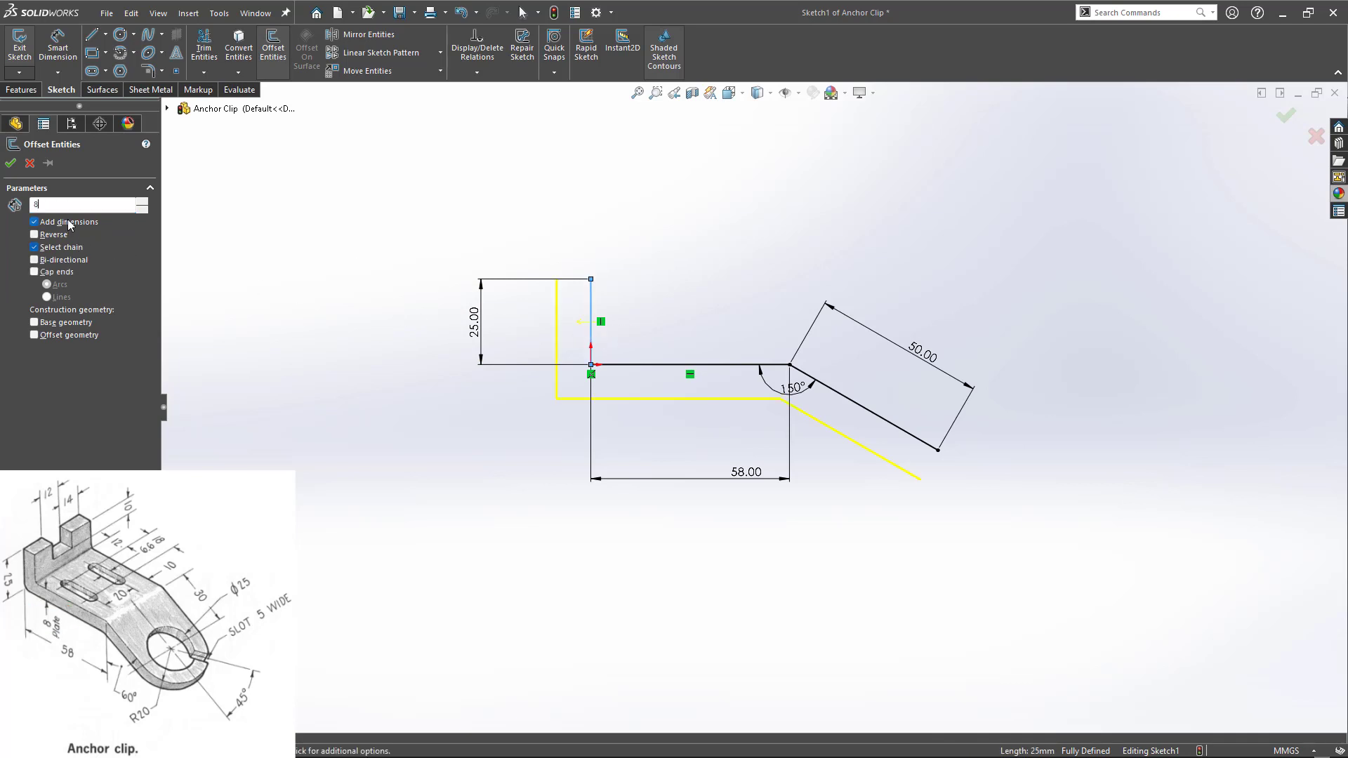
{"action": "key", "text": "Return"}
{"action": "left_click", "coordinate": [57, 238]}
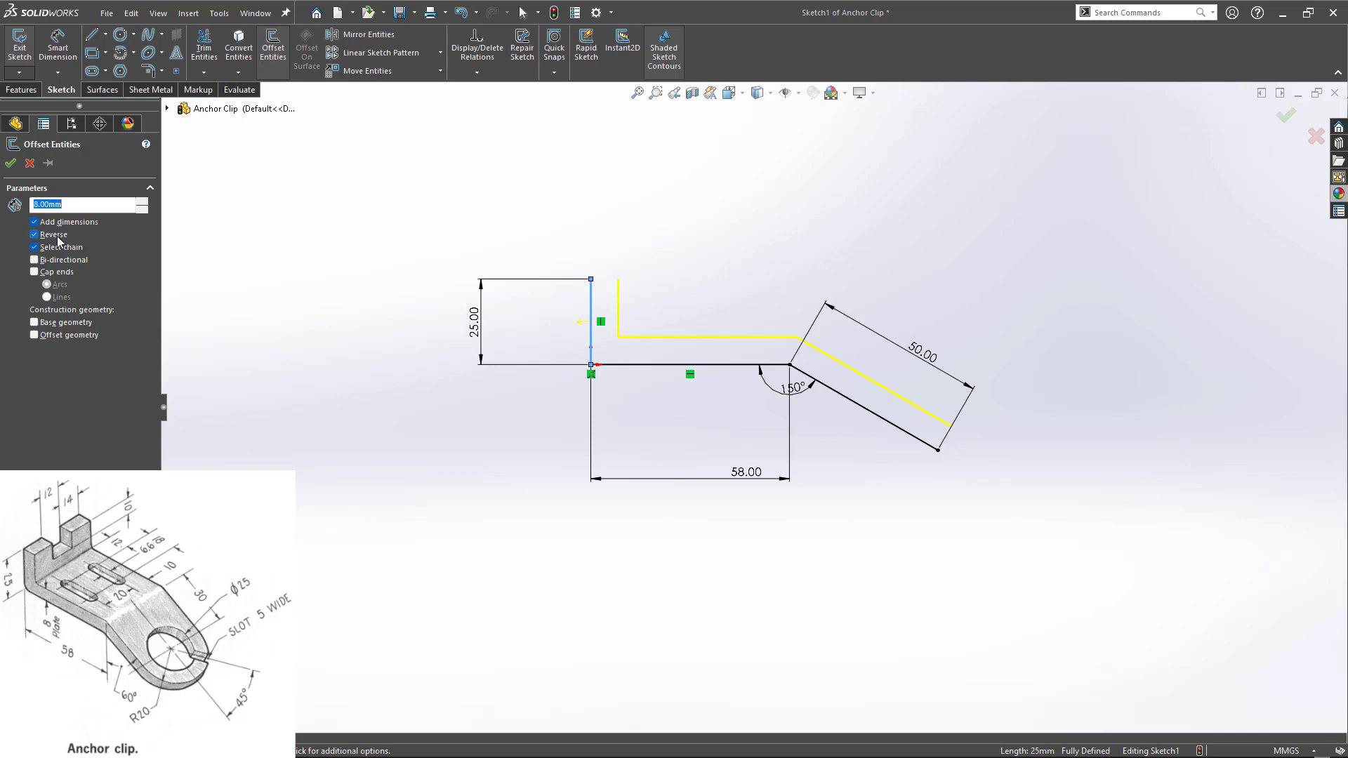
{"action": "left_click", "coordinate": [11, 164]}
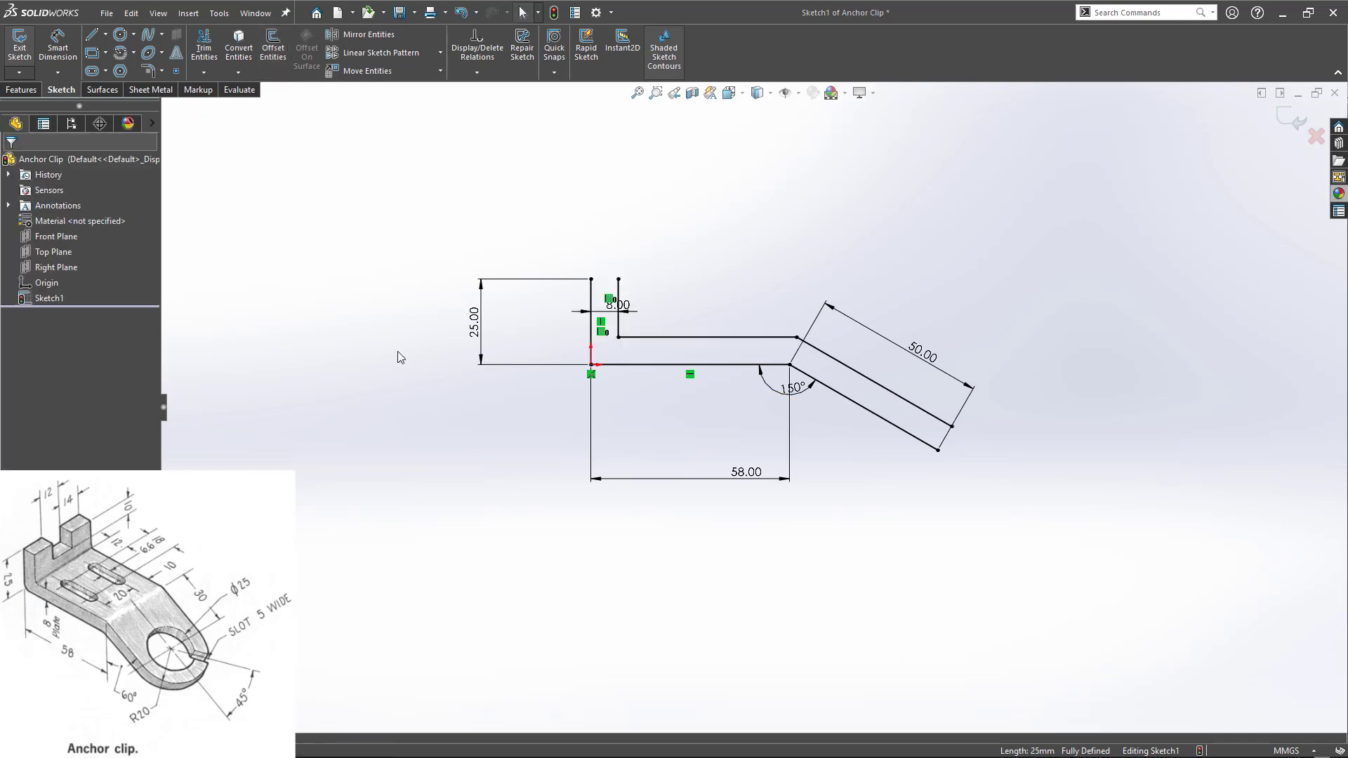
- Close both open ends of the offset profile with short lines joining the original and offset endpoints
{"action": "key", "text": "l"}
{"action": "left_click", "coordinate": [591, 321]}
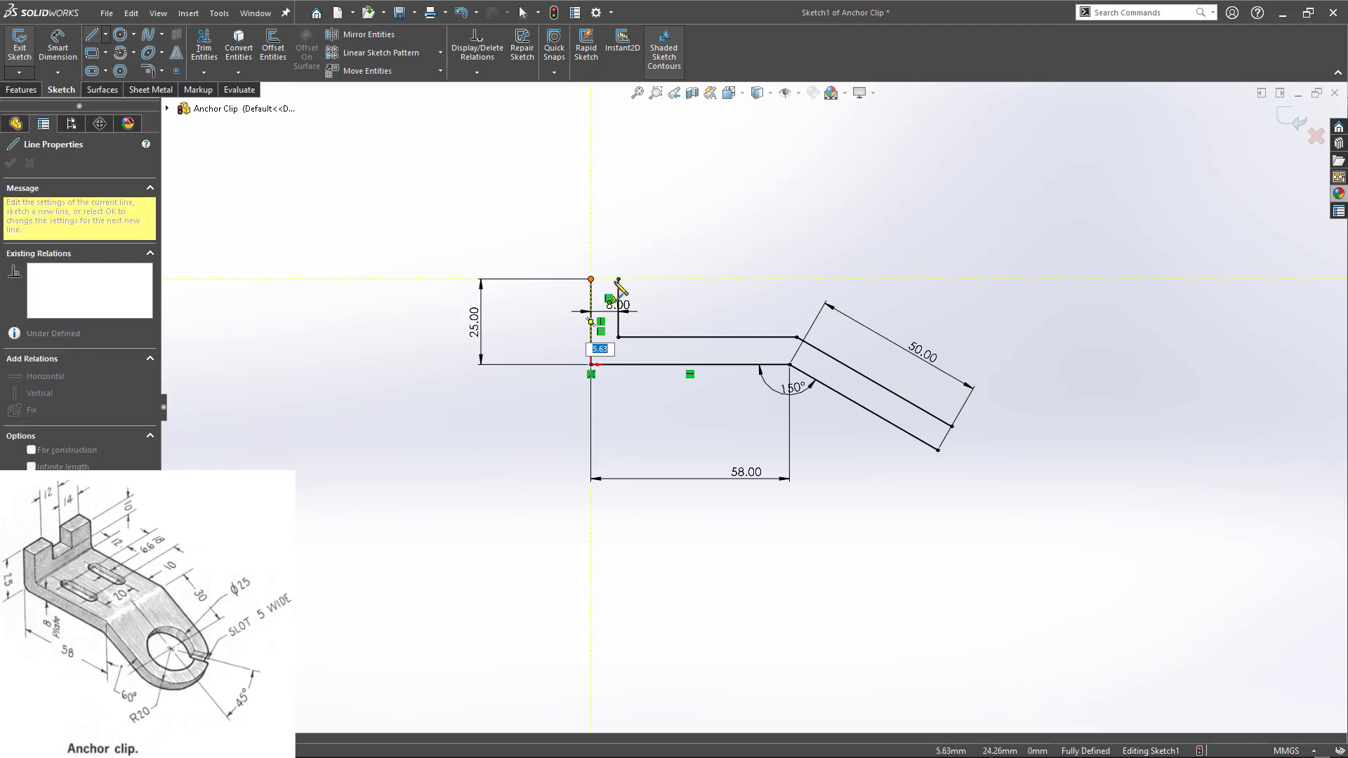
{"action": "double_click", "coordinate": [619, 279]}
{"action": "left_click", "coordinate": [938, 450]}
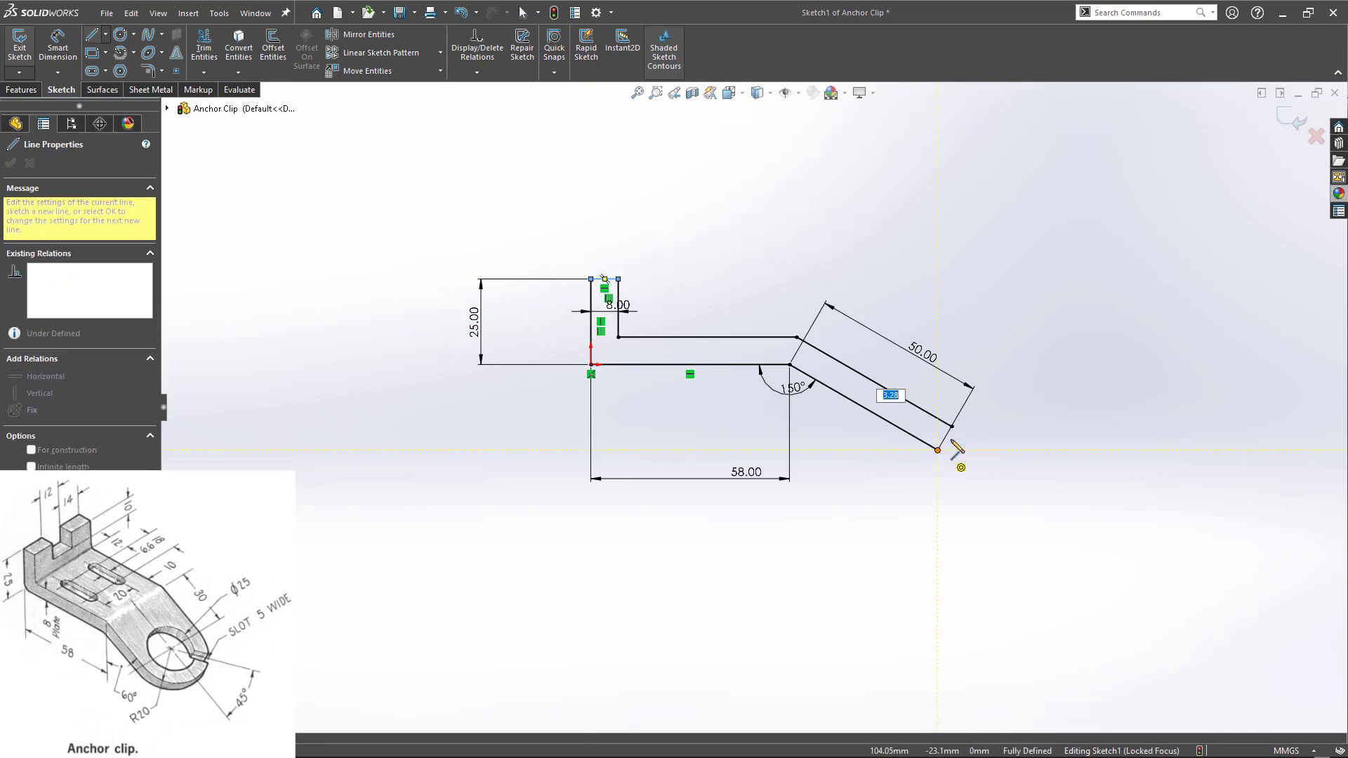
{"action": "left_click", "coordinate": [951, 426]}
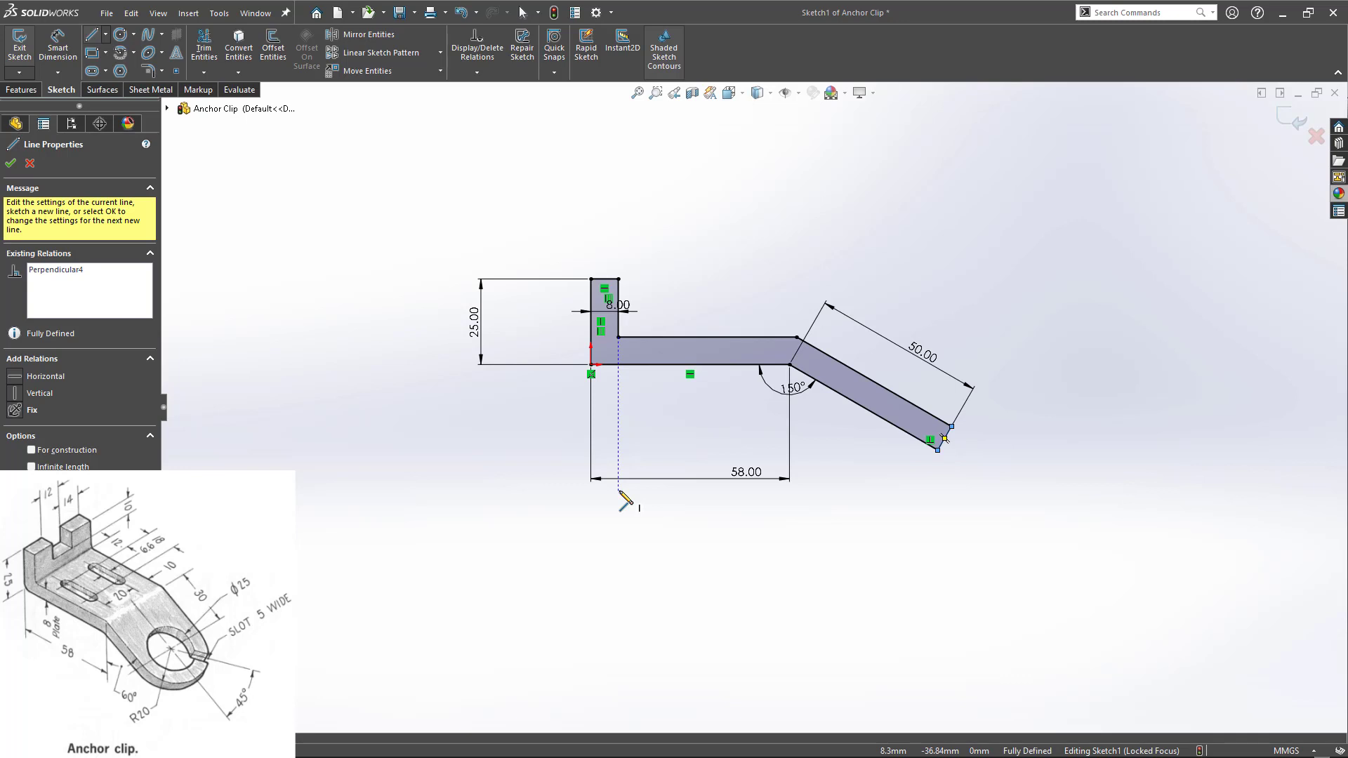
{"action": "left_click", "coordinate": [797, 338]}
{"action": "key", "text": "Escape"}
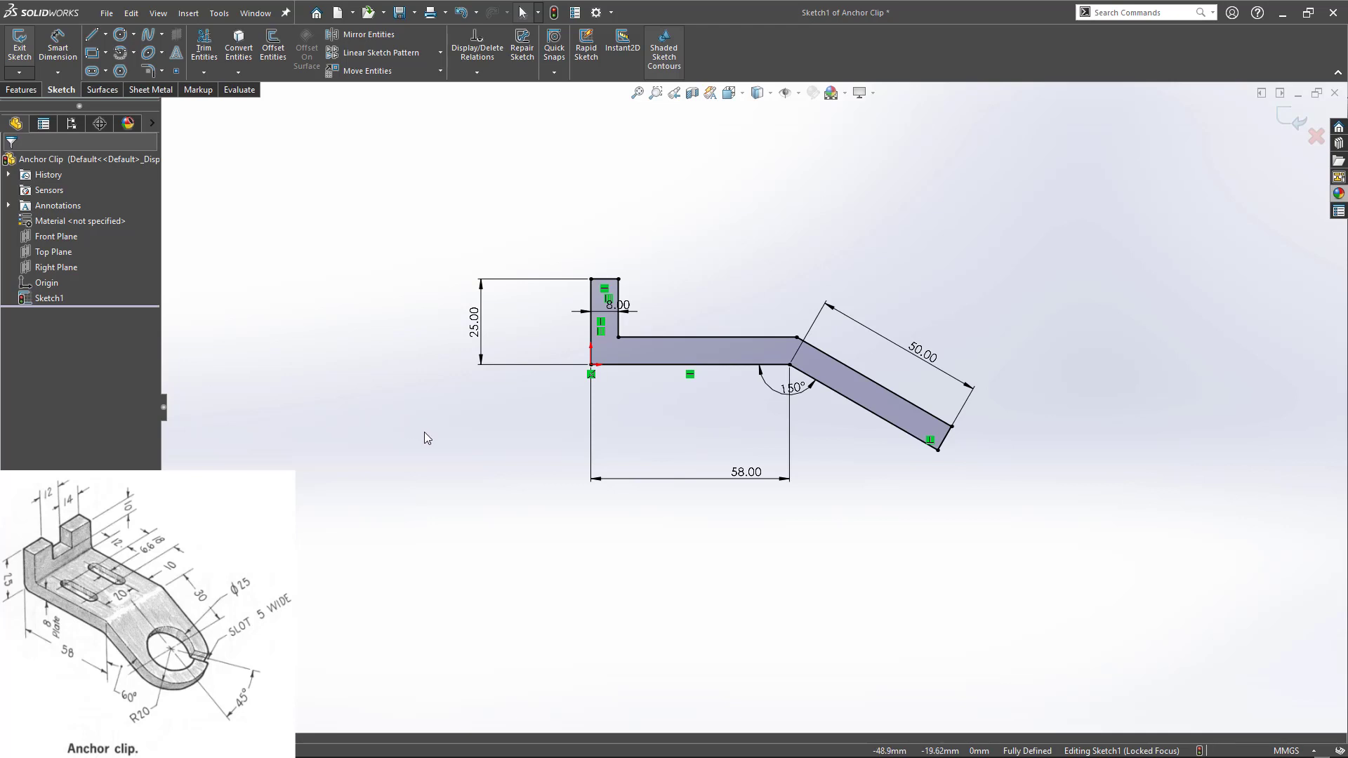
- Close the profile sketch and extrude it as a Mid Plane boss with a depth of 14+12+14 mm
{"action": "double_click", "coordinate": [471, 471]}
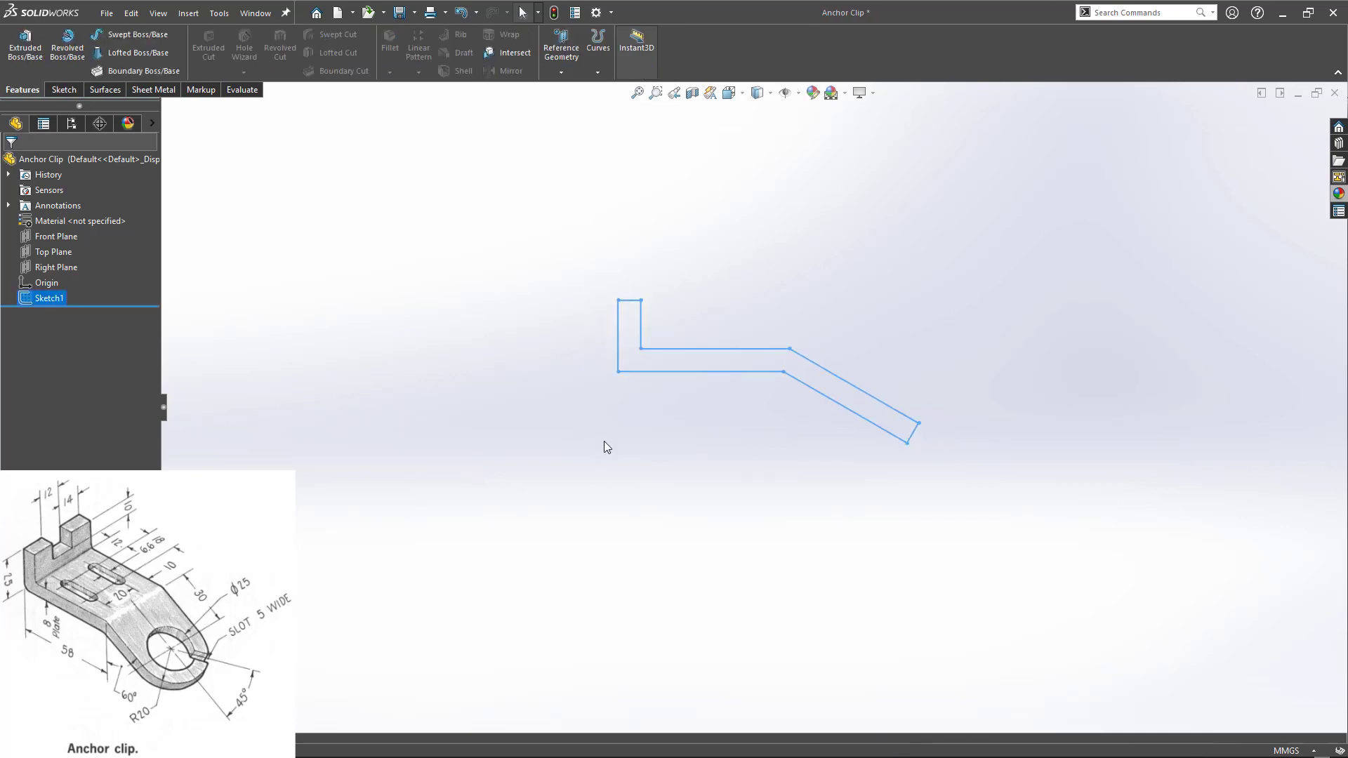
{"action": "mouse_move", "coordinate": [604, 445]}
{"action": "middle_mouse_down"}
{"action": "mouse_move", "coordinate": [512, 512]}
{"action": "mouse_move", "coordinate": [525, 548]}
{"action": "middle_mouse_up"}
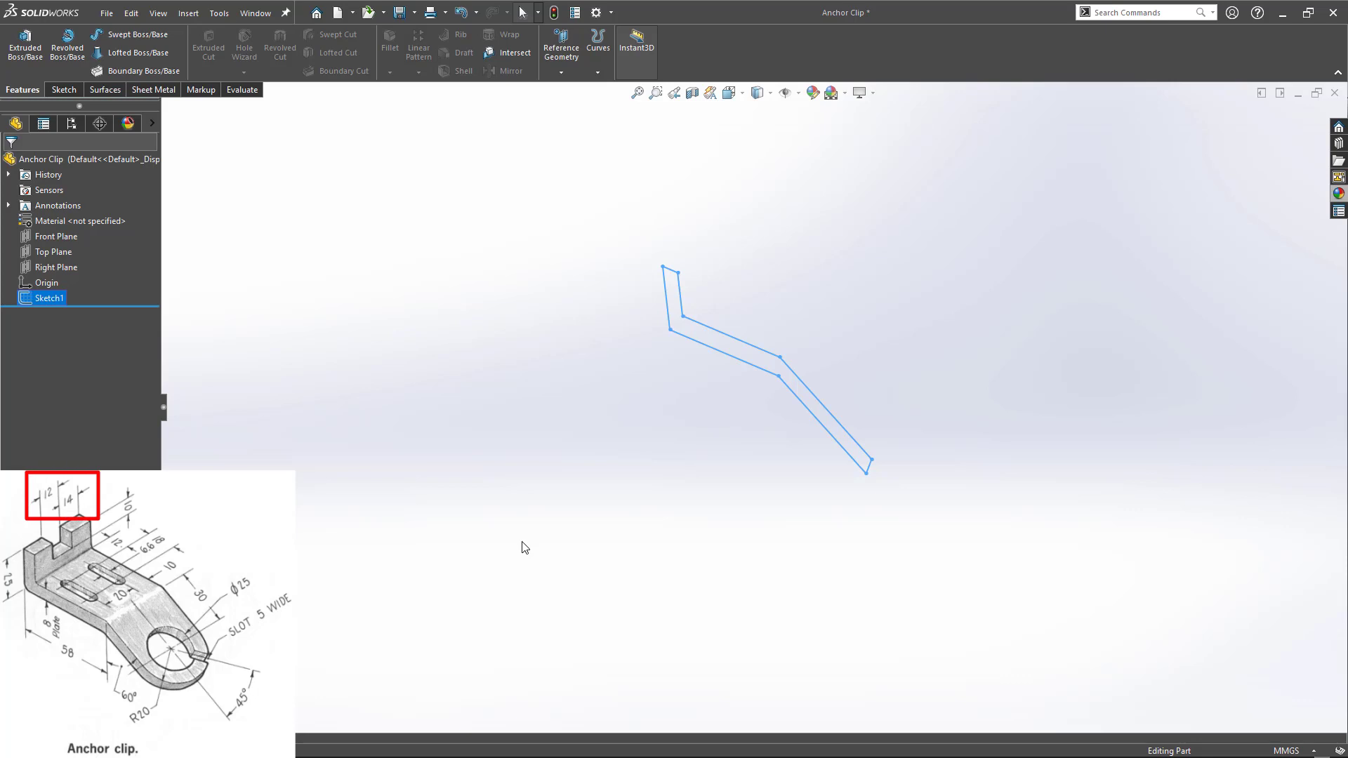
{"action": "left_click", "coordinate": [25, 43]}
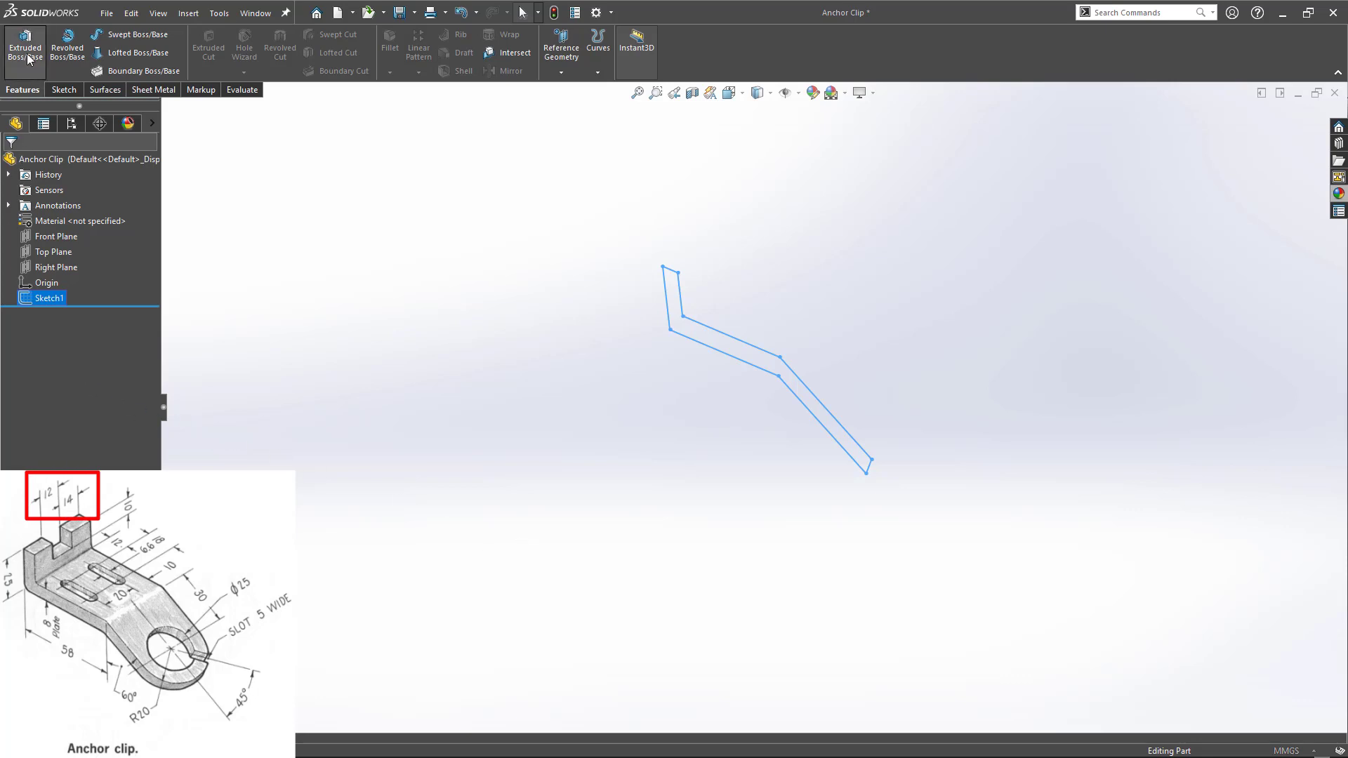
{"action": "left_click", "coordinate": [63, 247]}
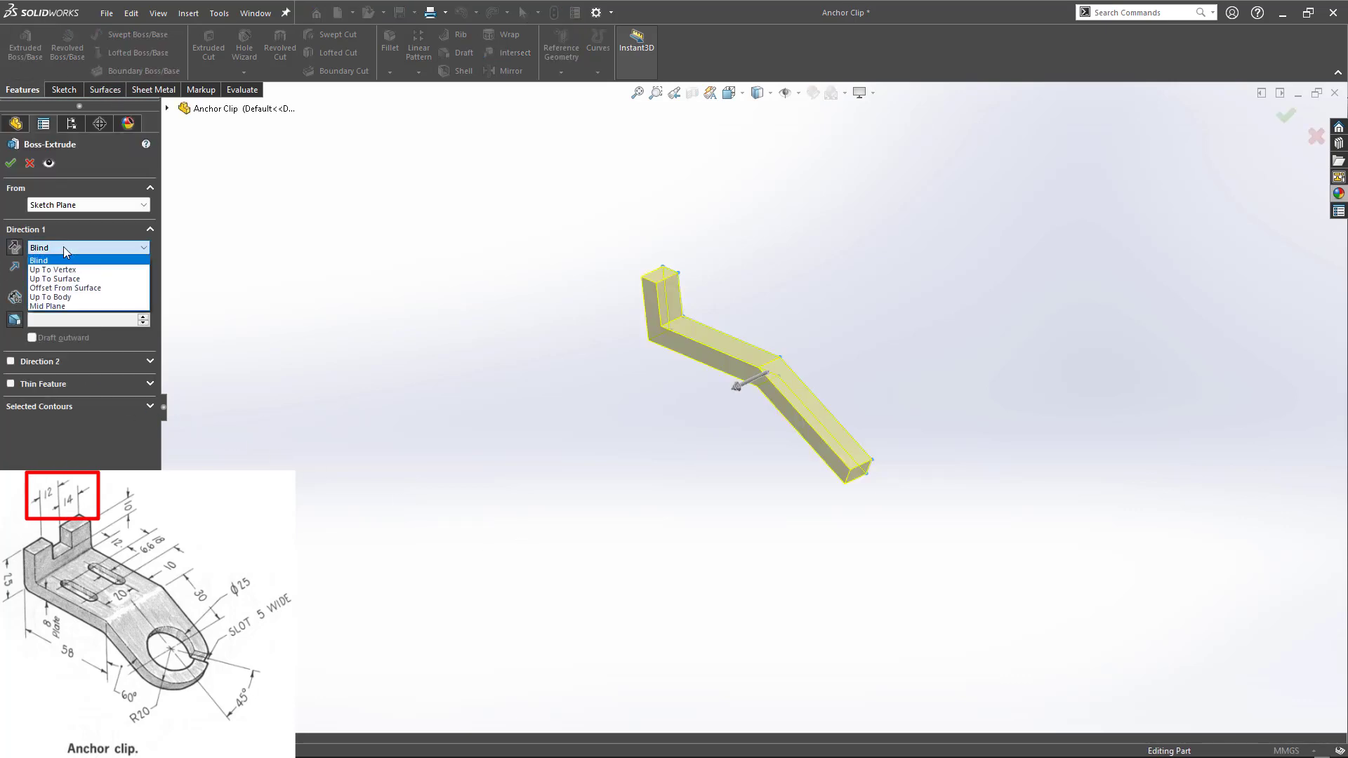
{"action": "left_click", "coordinate": [62, 306]}
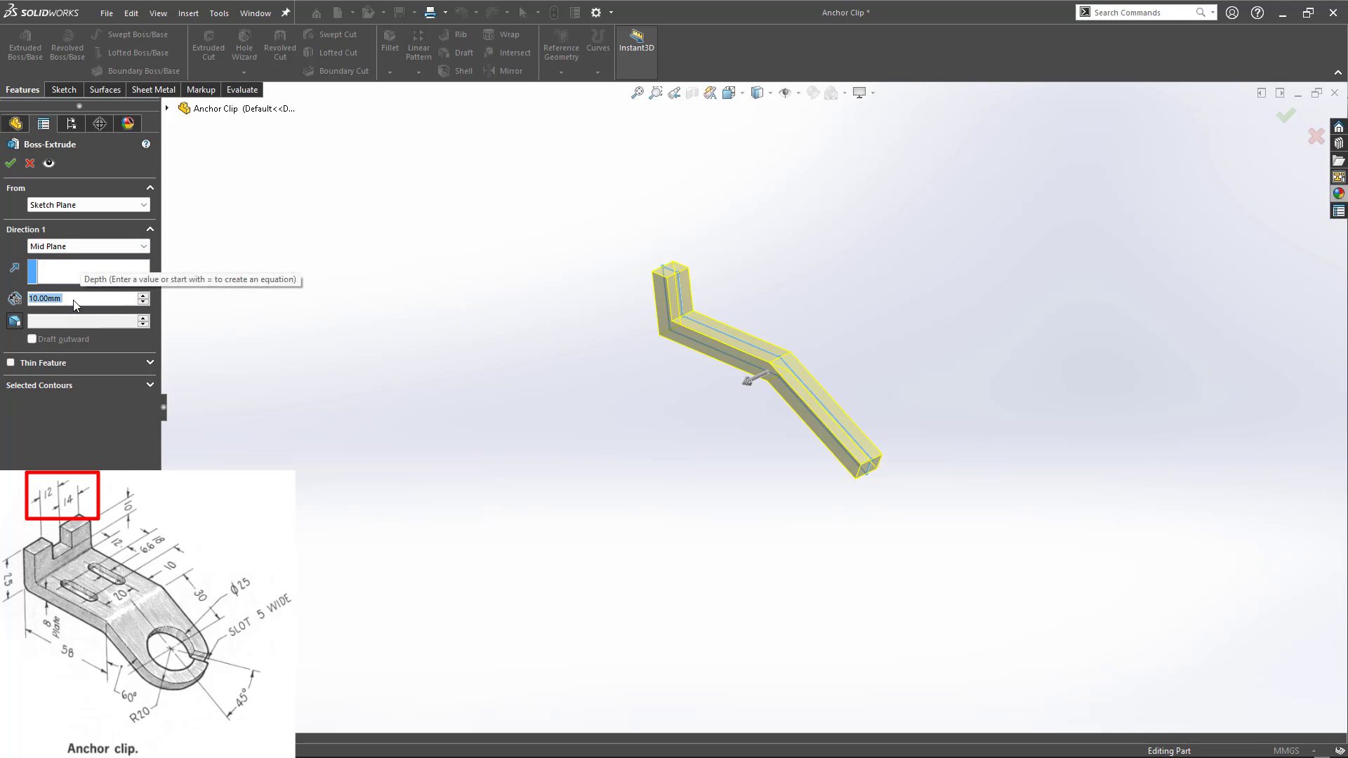
{"action": "type", "text": "14+12+"}
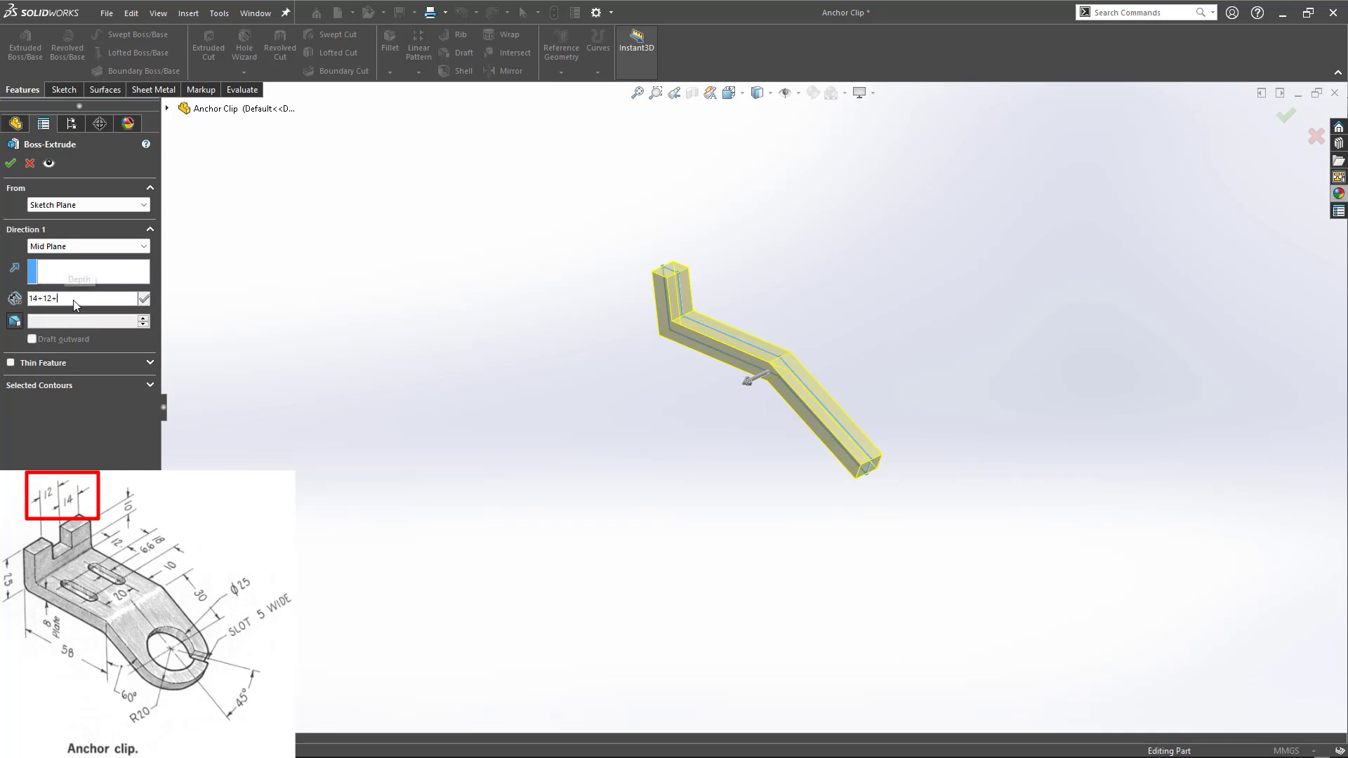
{"action": "type", "text": "14"}
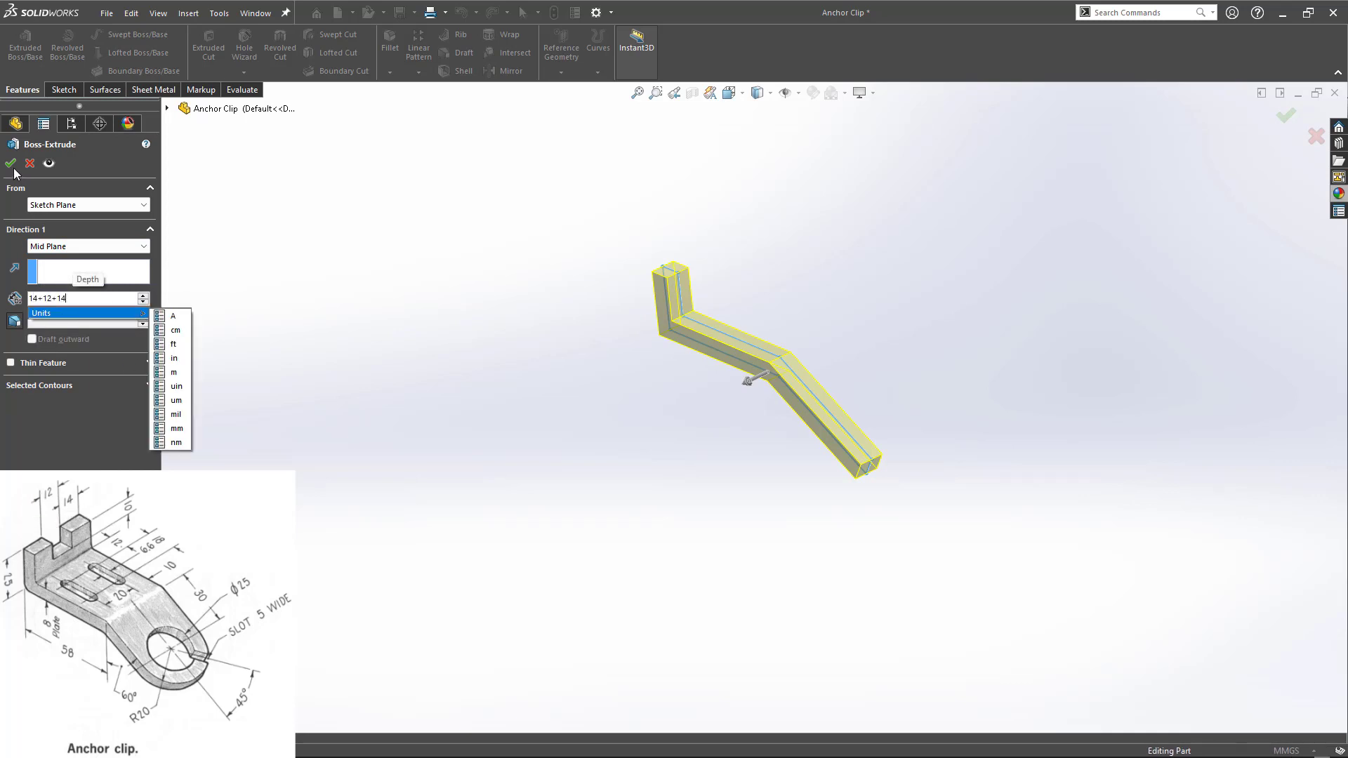
{"action": "left_click", "coordinate": [9, 165]}
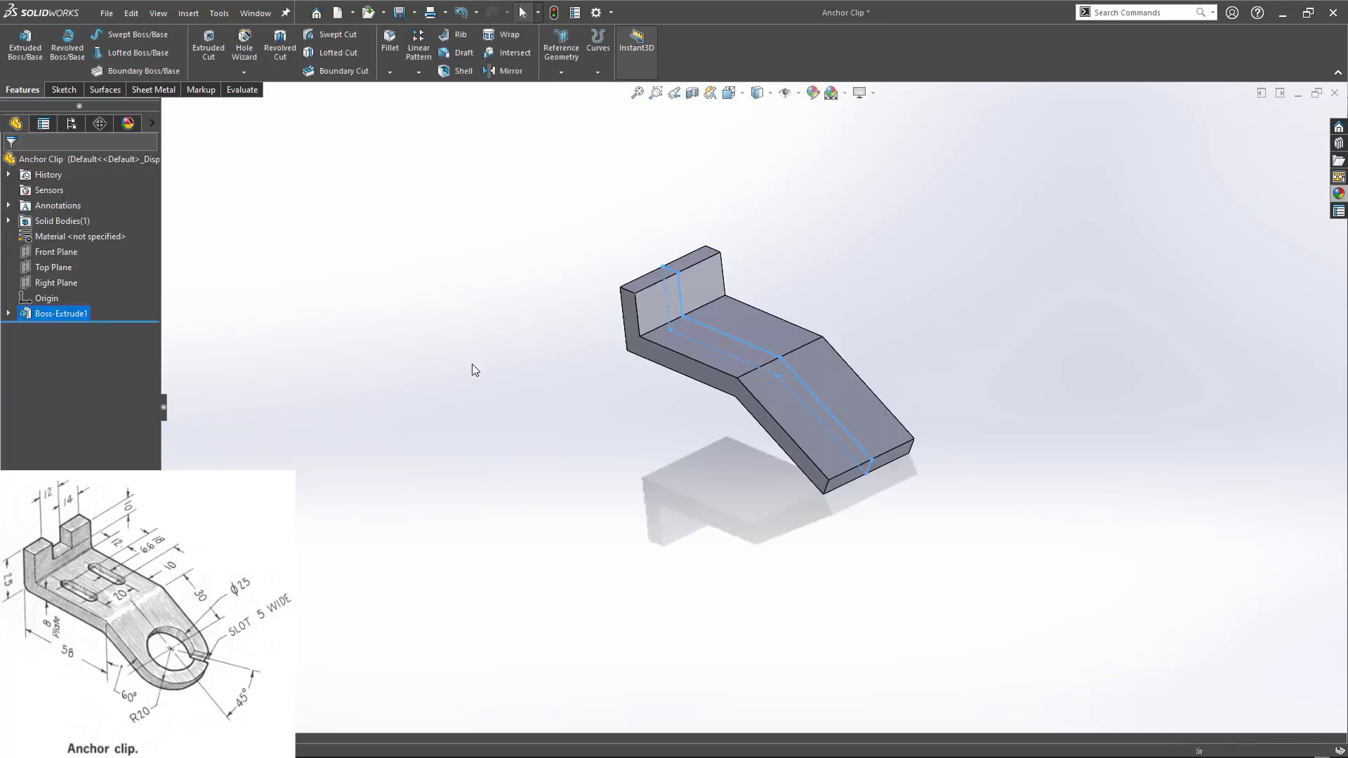
- Round the free end of the sloping arm with a full round fillet across its two side faces and the end face
{"action": "left_click", "coordinate": [392, 40]}
{"action": "left_click", "coordinate": [111, 219]}
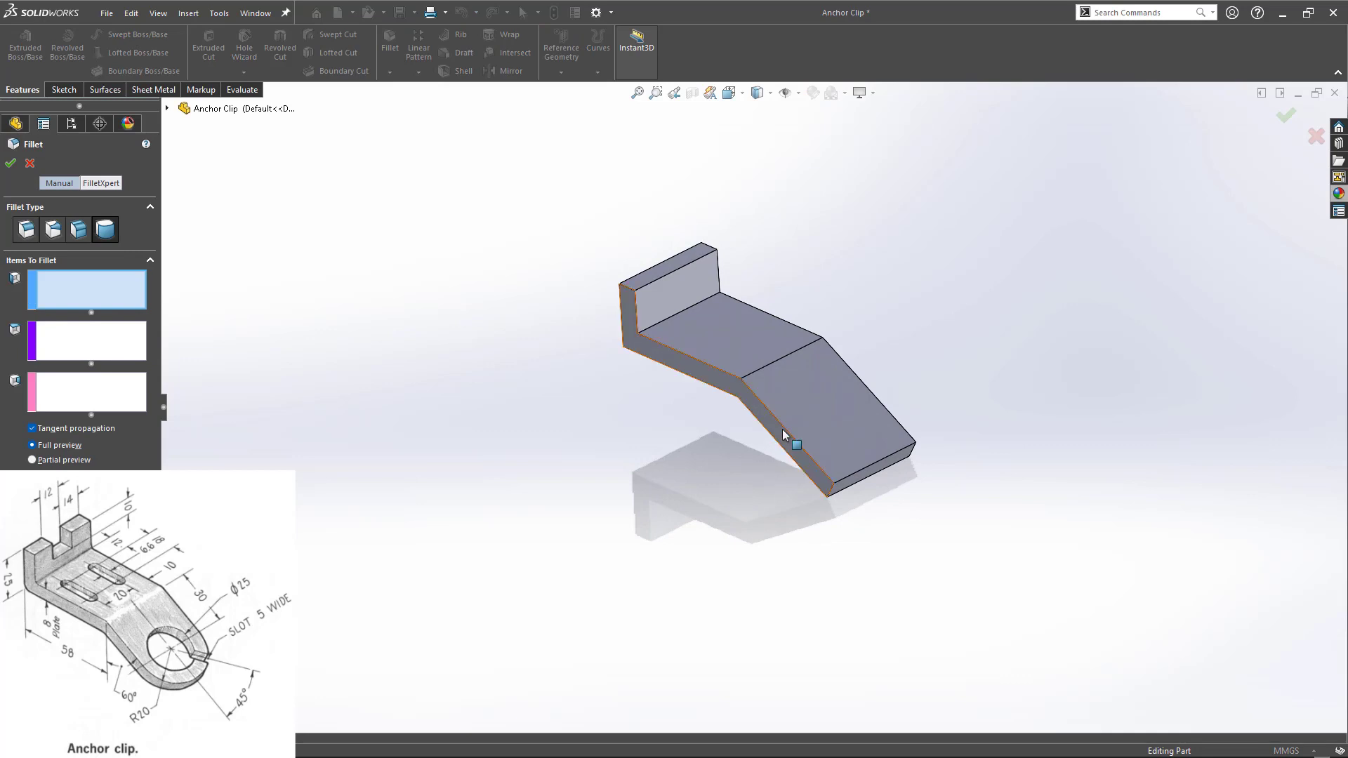
{"action": "left_click", "coordinate": [789, 443]}
{"action": "left_click", "coordinate": [84, 342]}
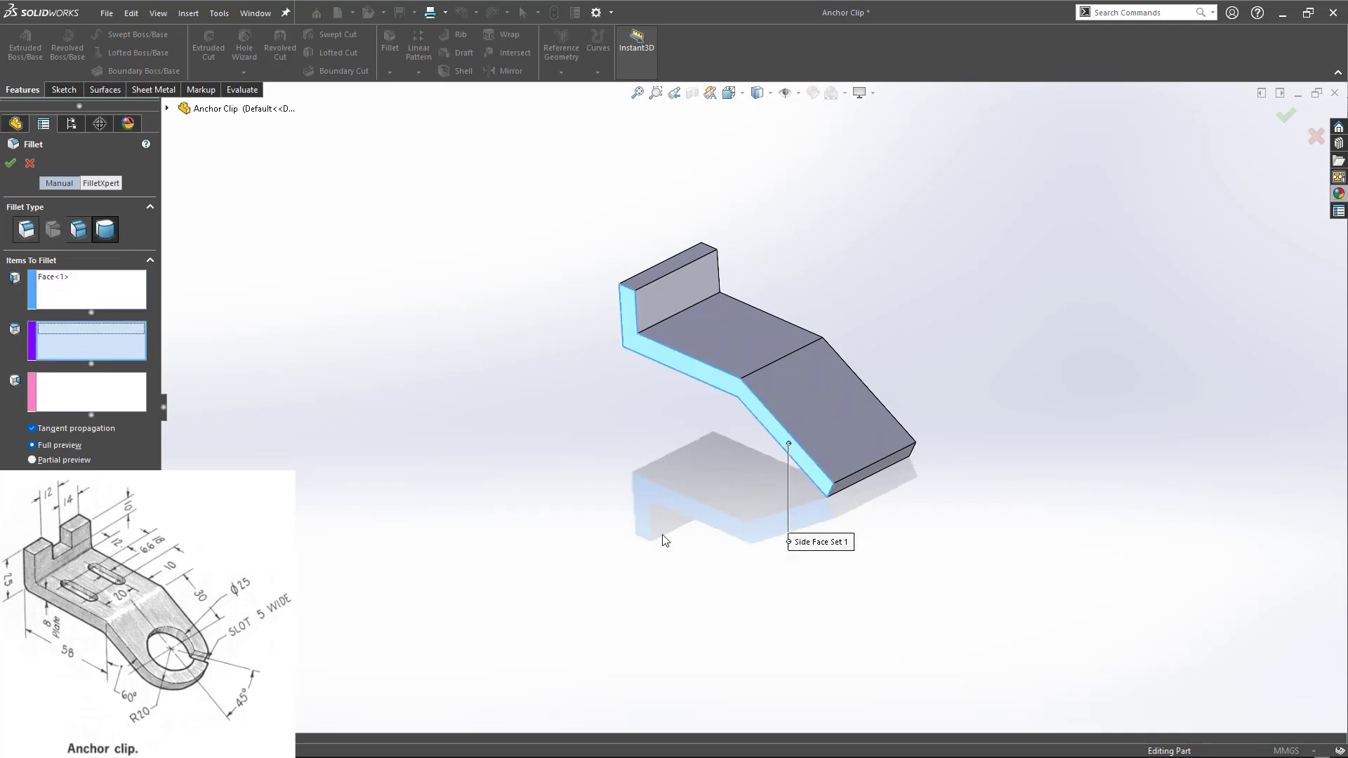
{"action": "middle_click_drag", "start_coordinate": [665, 545], "coordinate": [709, 527]}
{"action": "left_click", "coordinate": [845, 444]}
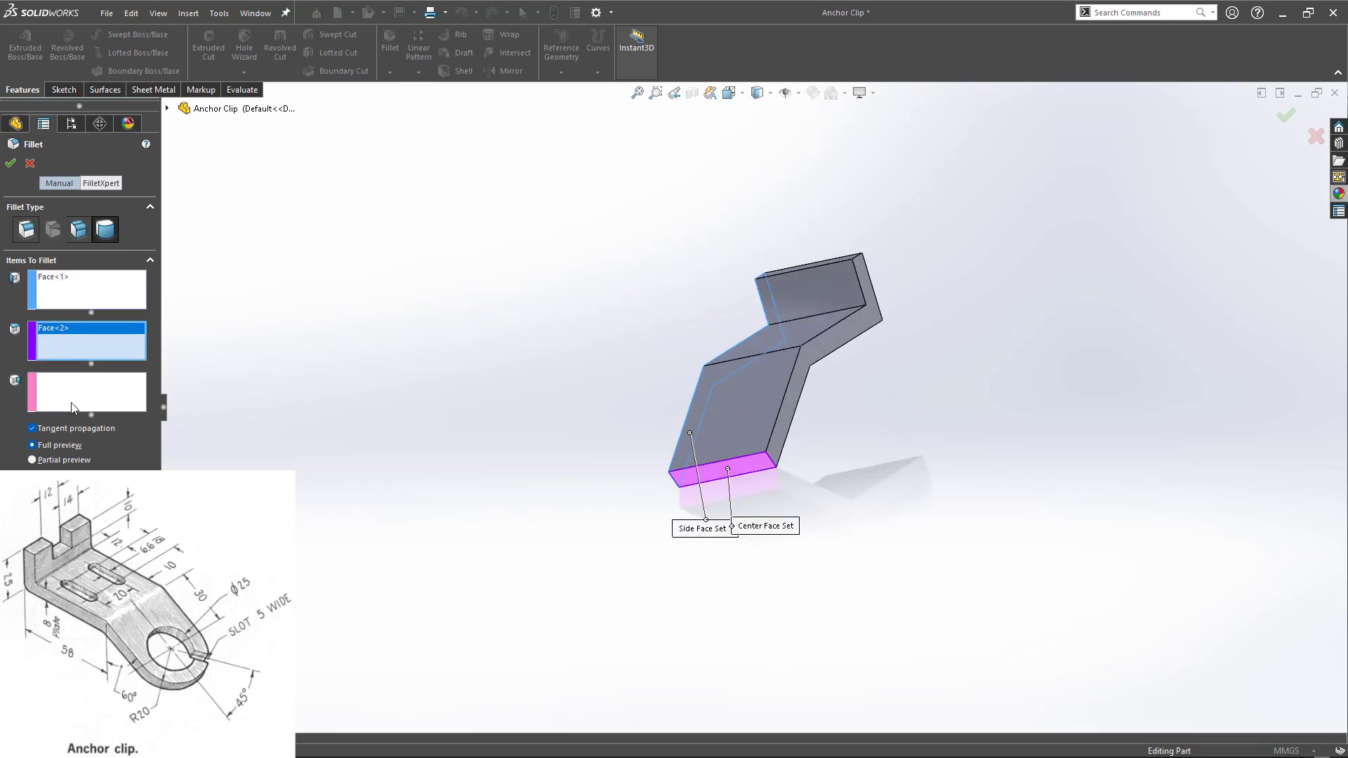
{"action": "left_click", "coordinate": [60, 397]}
{"action": "left_click", "coordinate": [785, 428]}
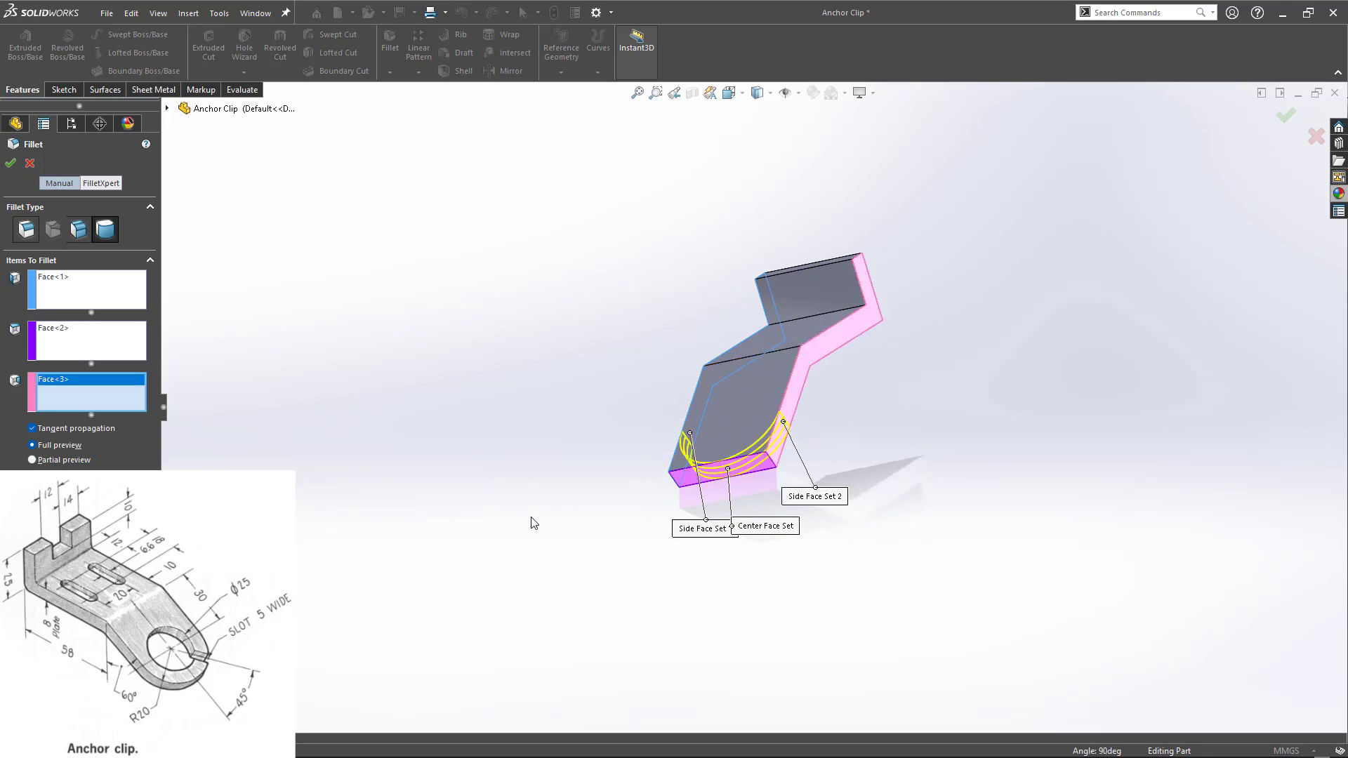
{"action": "middle_click_drag", "start_coordinate": [533, 520], "coordinate": [608, 596]}
{"action": "left_click", "coordinate": [11, 164]}
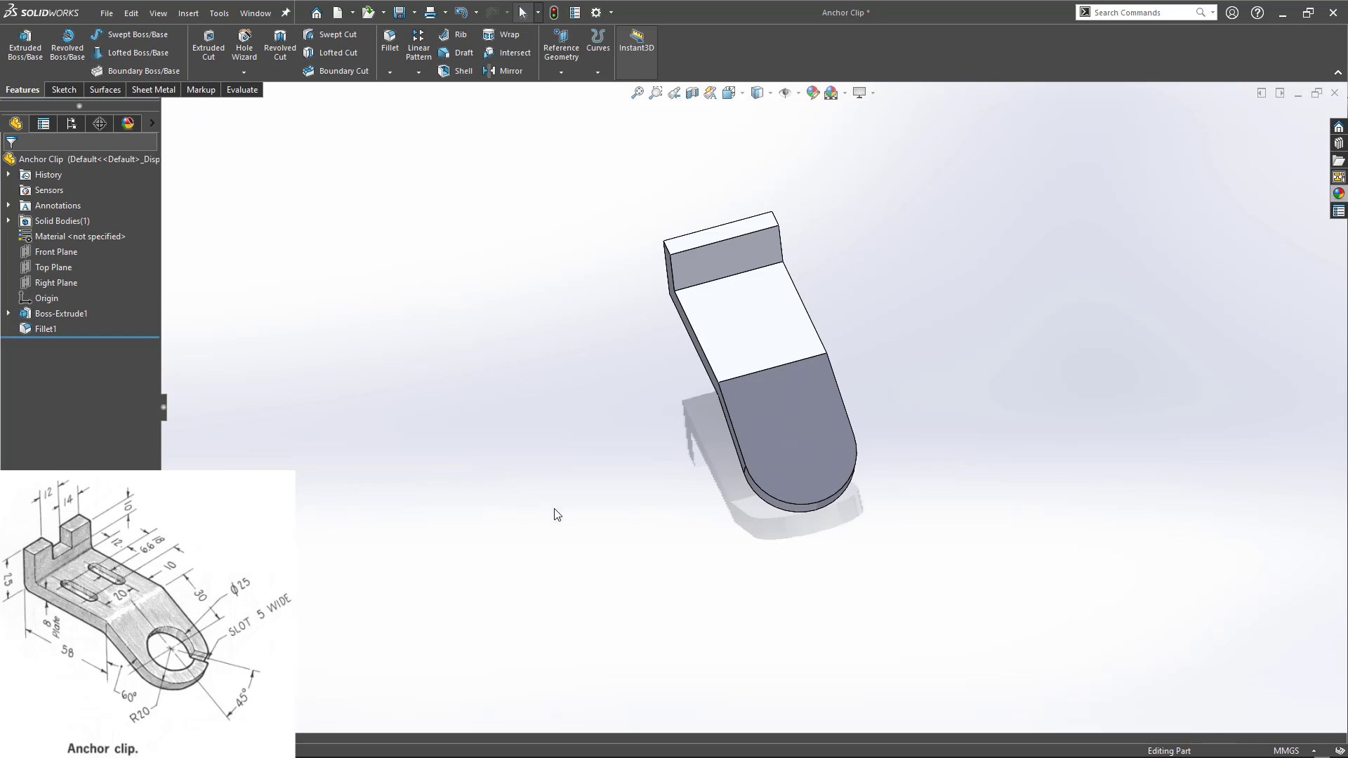
- On the upright's inner face, sketch a center rectangle 12 mm wide and about 25 mm tall, centred just above the top edge
{"action": "middle_click_drag", "start_coordinate": [554, 514], "coordinate": [553, 461]}
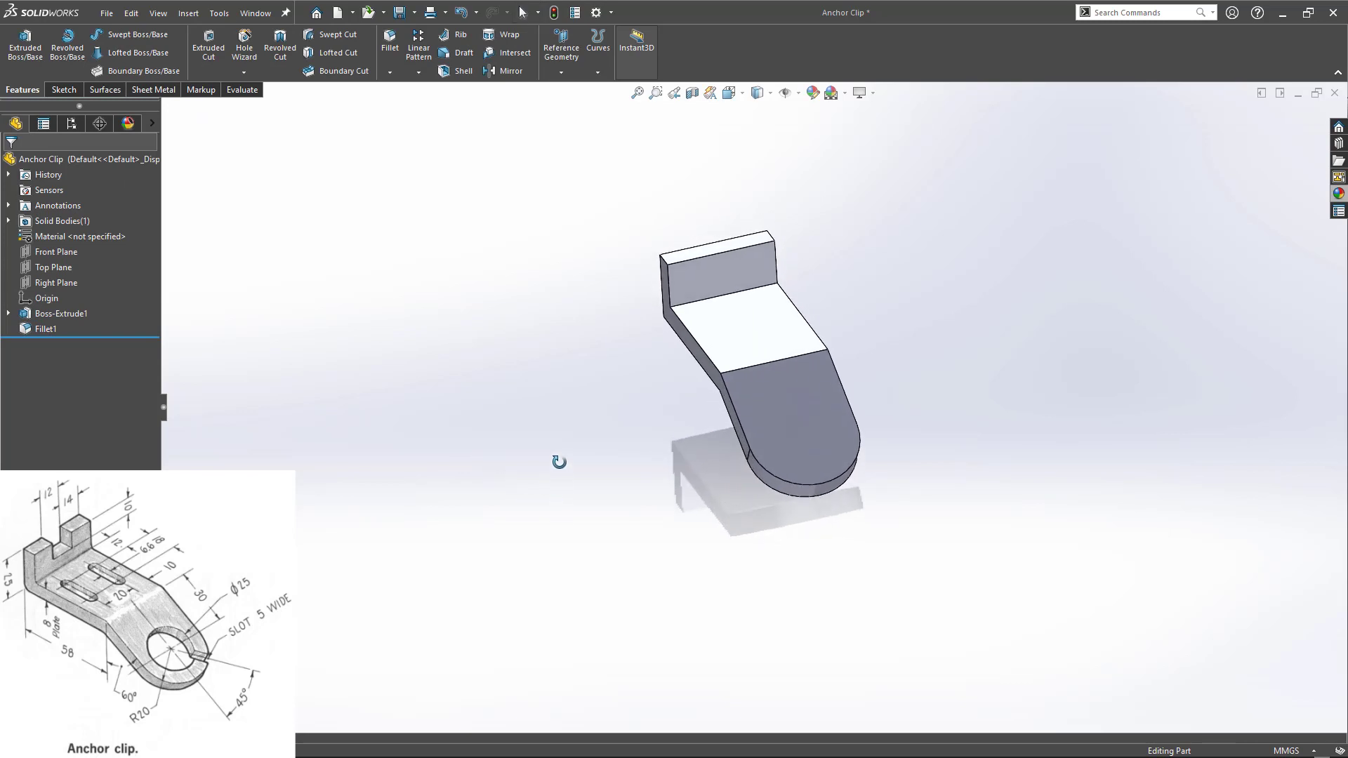
{"action": "left_click", "coordinate": [727, 267]}
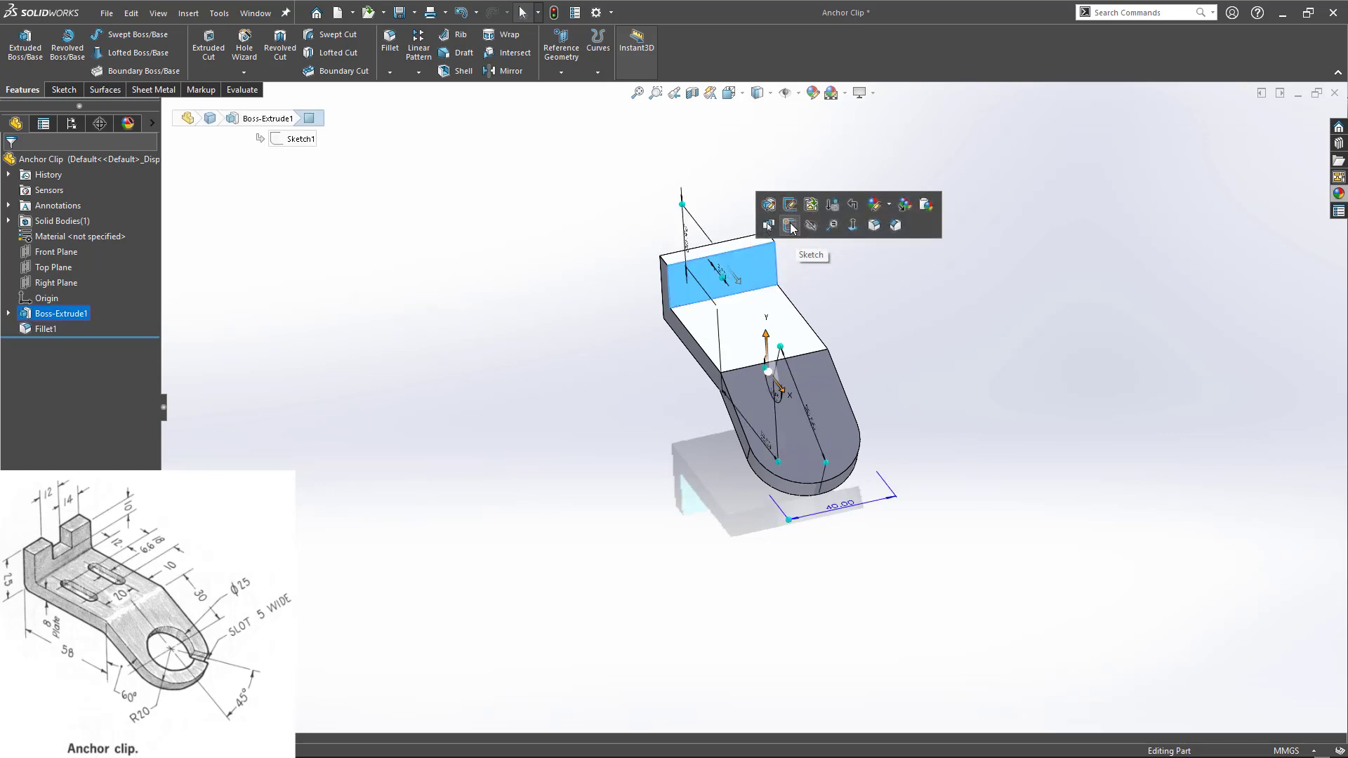
{"action": "left_click", "coordinate": [790, 224]}
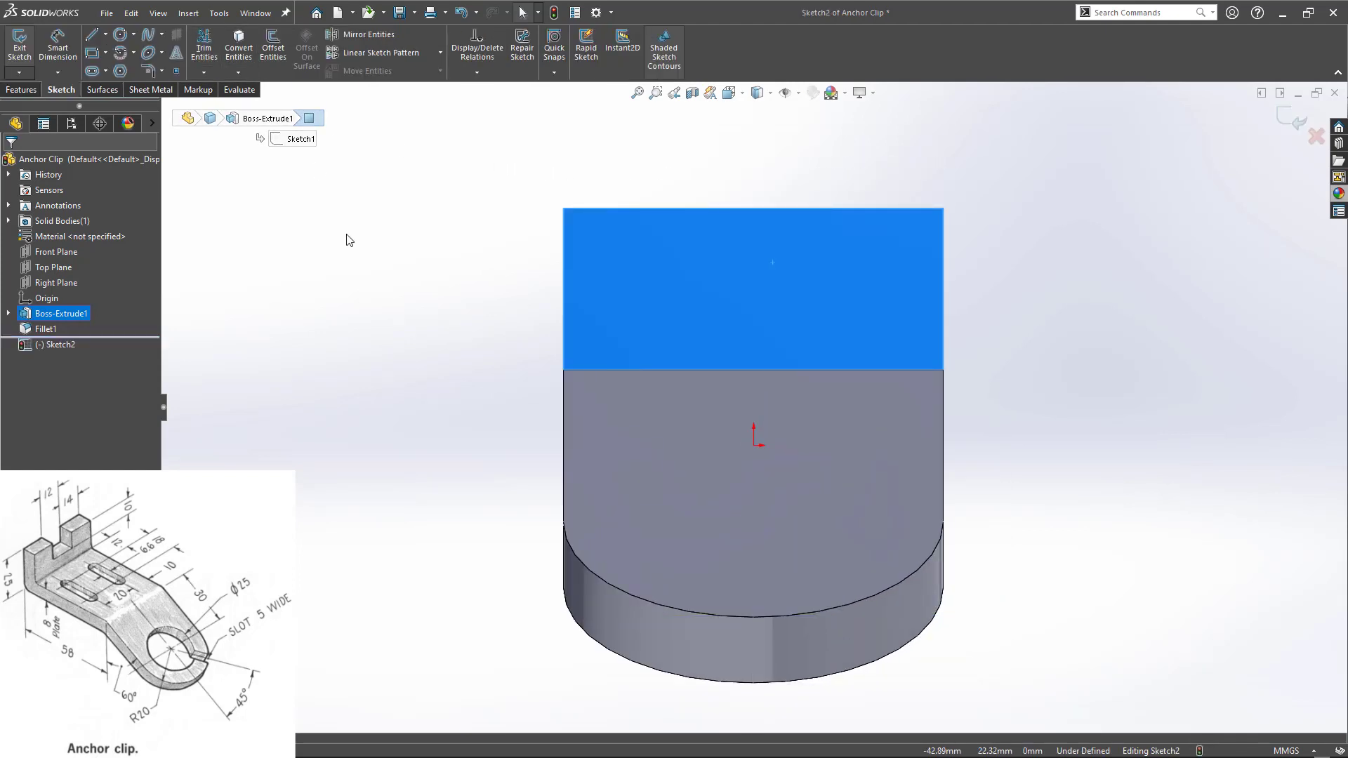
{"action": "left_click", "coordinate": [92, 53]}
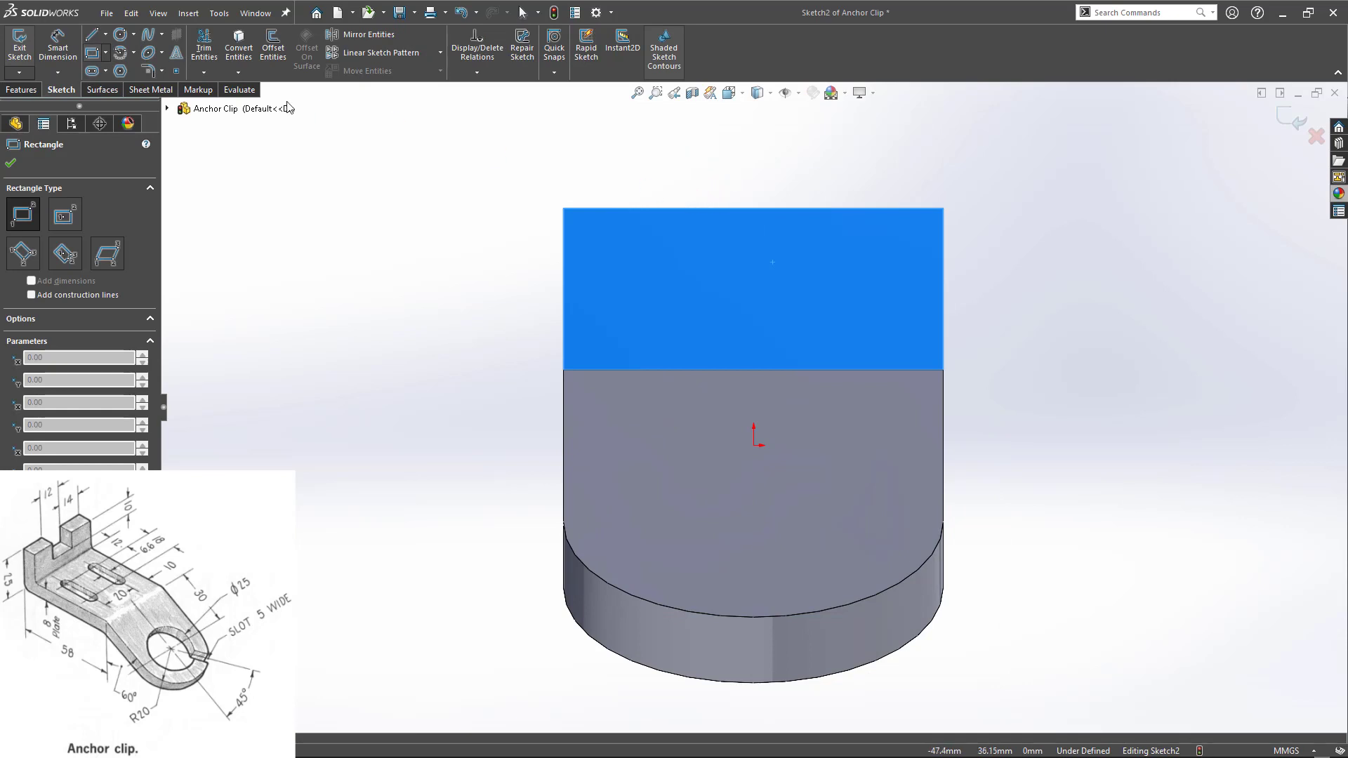
{"action": "left_click", "coordinate": [104, 53]}
{"action": "left_click", "coordinate": [134, 89]}
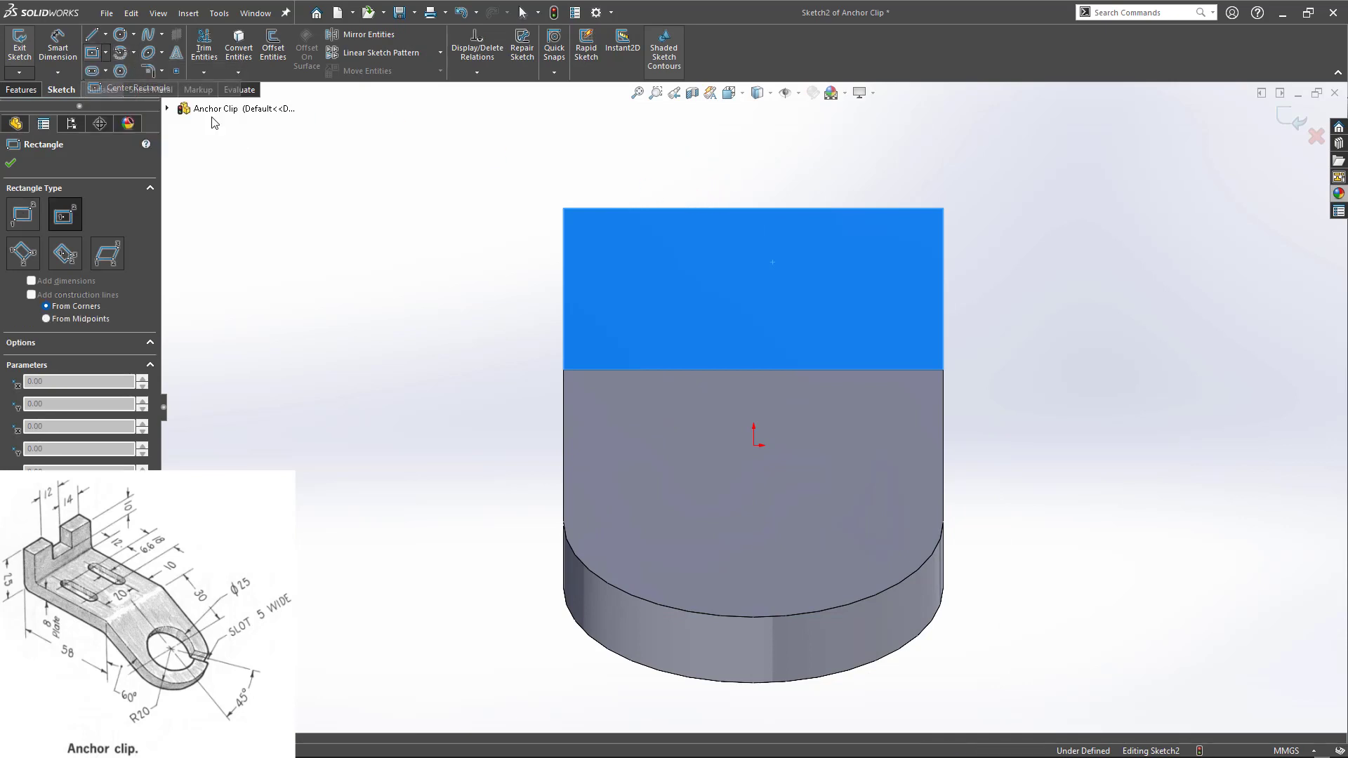
{"action": "left_click", "coordinate": [754, 178]}
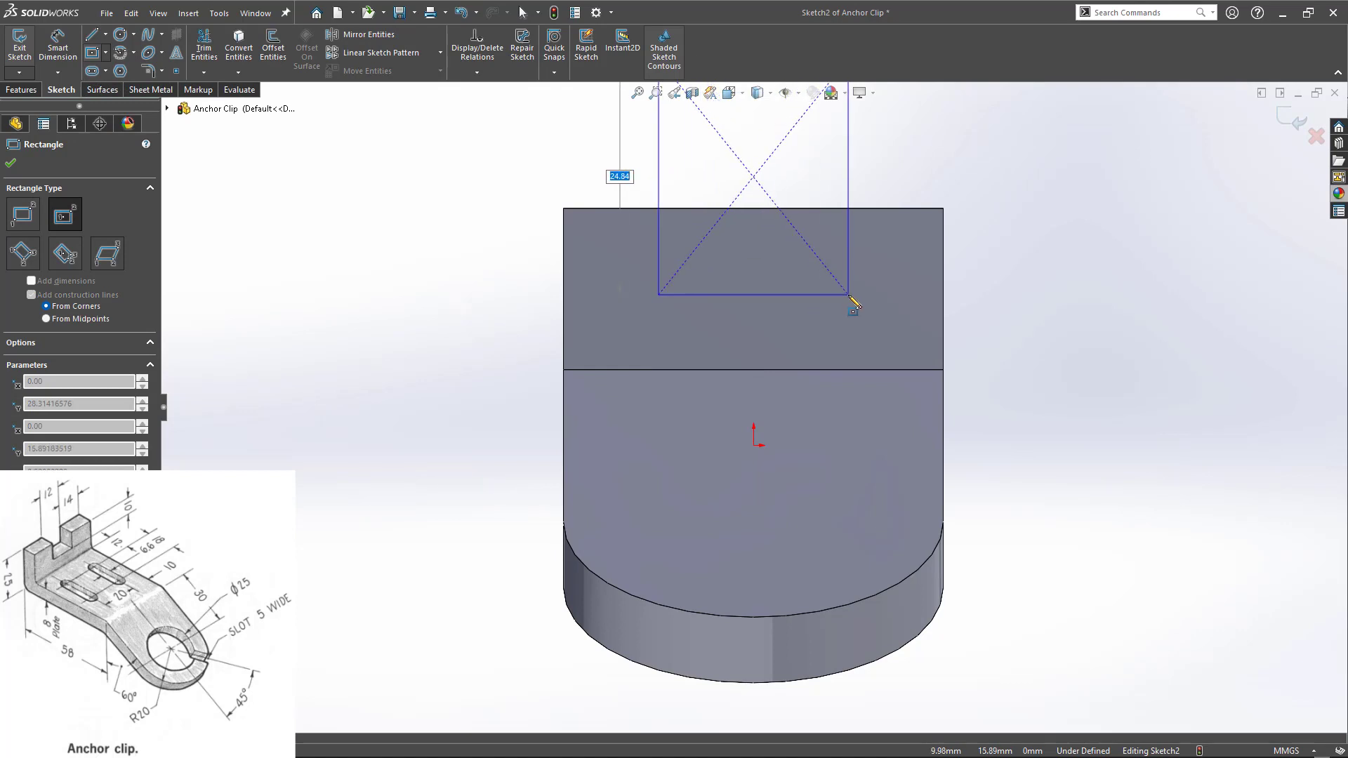
{"action": "key", "text": "Return"}
{"action": "type", "text": "12"}
{"action": "key", "text": "Return"}
{"action": "key", "text": "Escape"}
- Align the rectangle's centre point with the origin using a Vertical relation
{"action": "scroll", "coordinate": [840, 317], "scroll_direction": "up", "scroll_amount": 2}
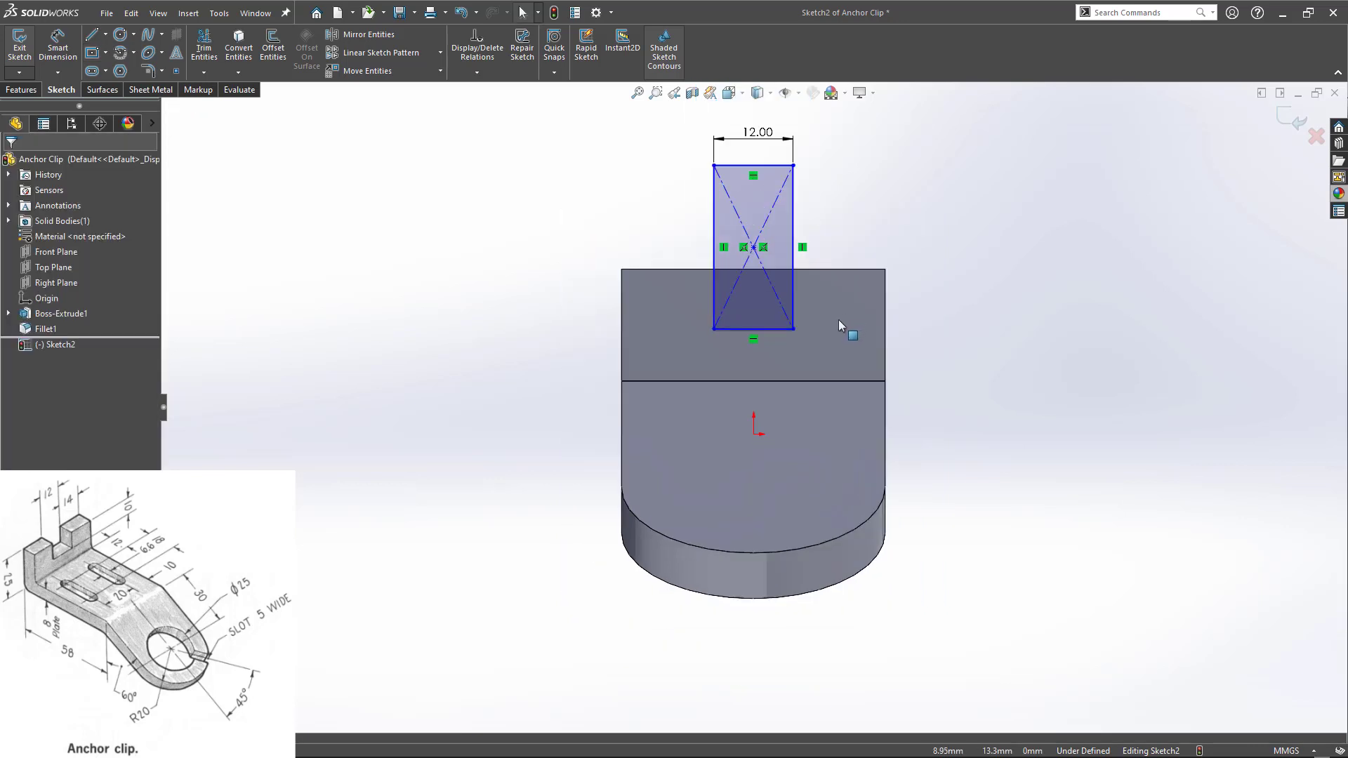
{"action": "scroll", "coordinate": [838, 318], "scroll_direction": "up", "scroll_amount": 1}
{"action": "scroll", "coordinate": [762, 235], "scroll_direction": "down", "scroll_amount": 1}
{"action": "left_click", "coordinate": [749, 286]}
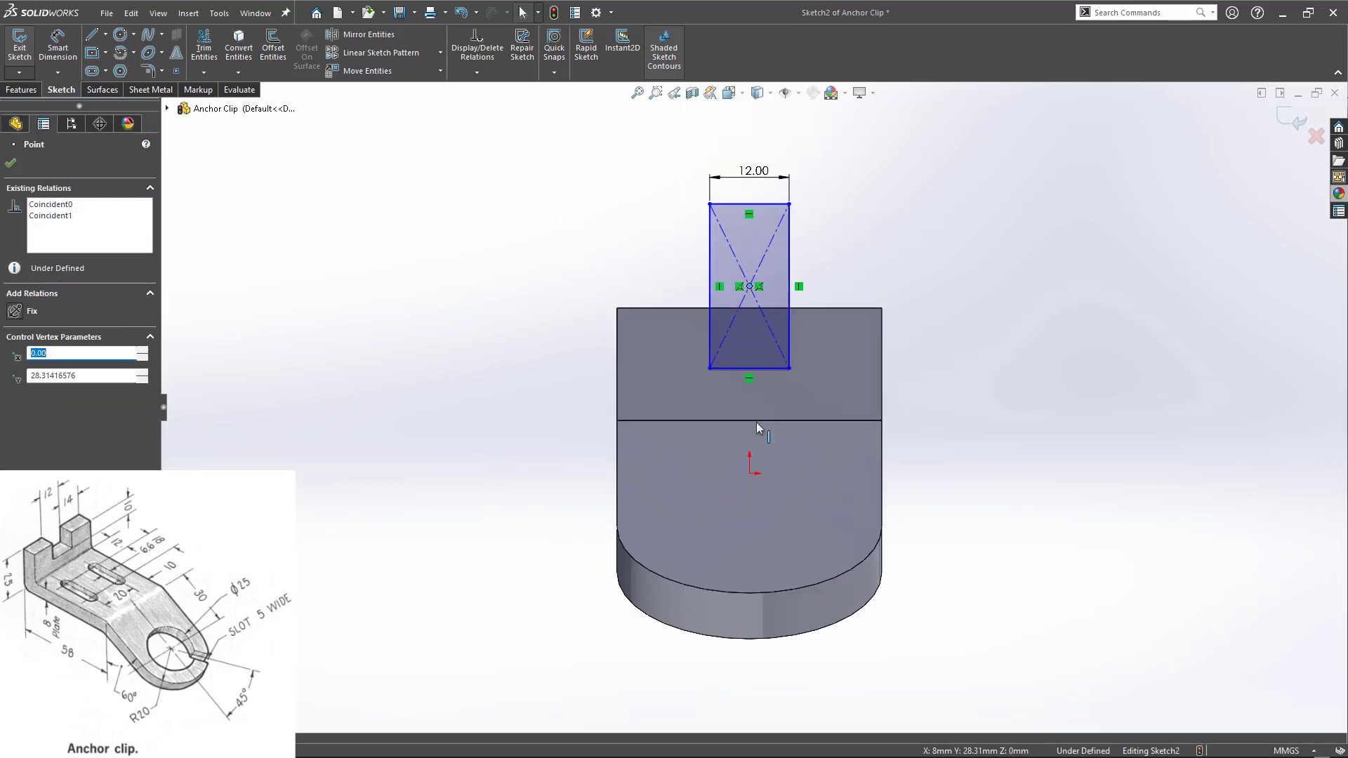
{"action": "left_click", "coordinate": [749, 473], "text": "ctrl"}
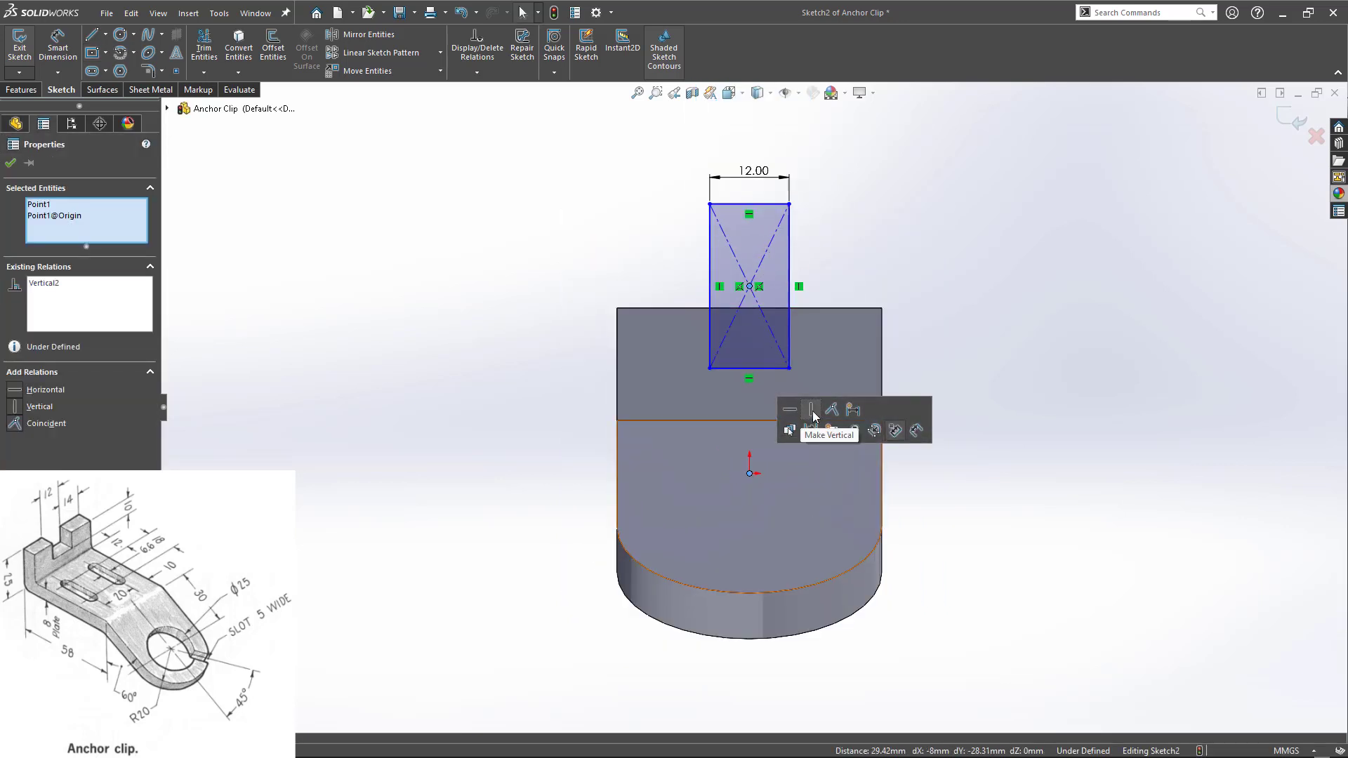
{"action": "left_click", "coordinate": [812, 410]}
{"action": "left_click", "coordinate": [478, 337]}
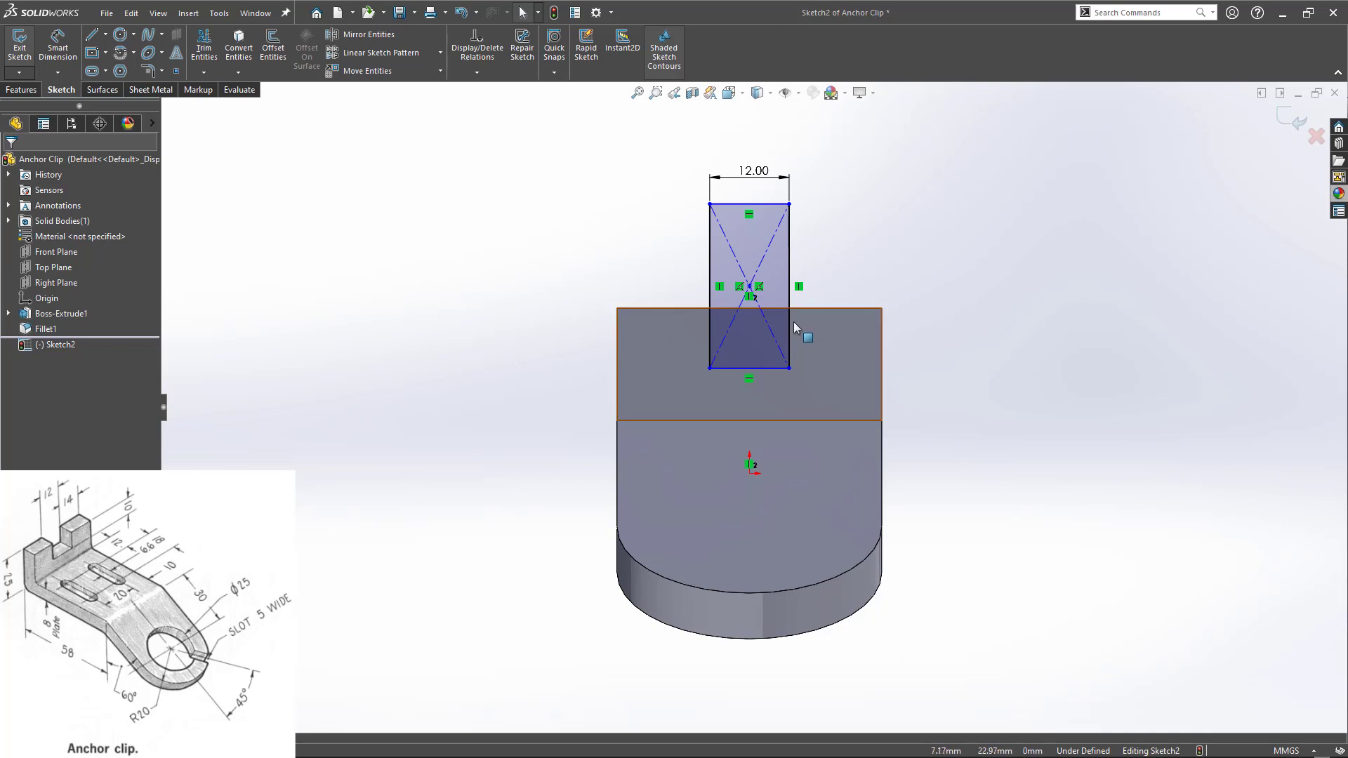
- Dimension the rectangle's lower edge 10 mm below the upright's top edge and close the sketch
{"action": "left_click", "coordinate": [776, 368]}
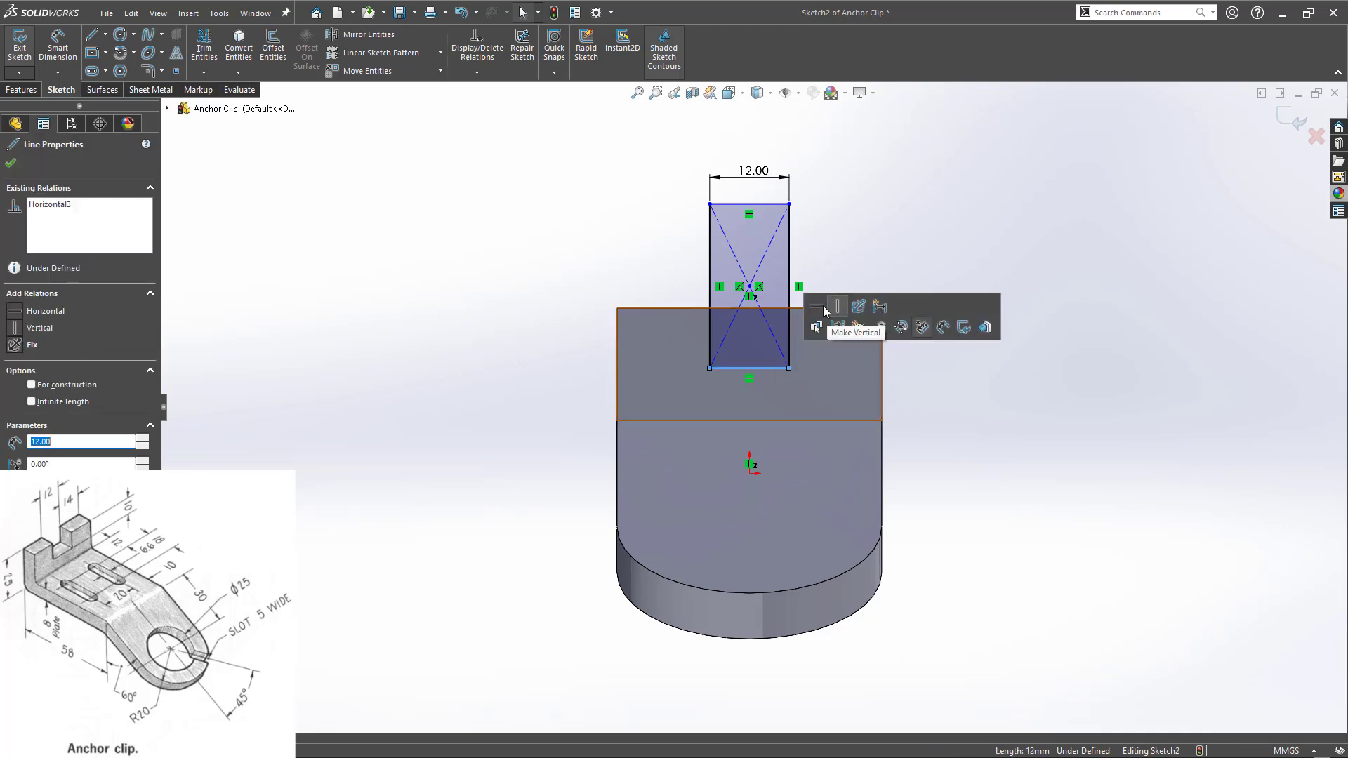
{"action": "left_click", "coordinate": [540, 214]}
{"action": "key", "text": "d"}
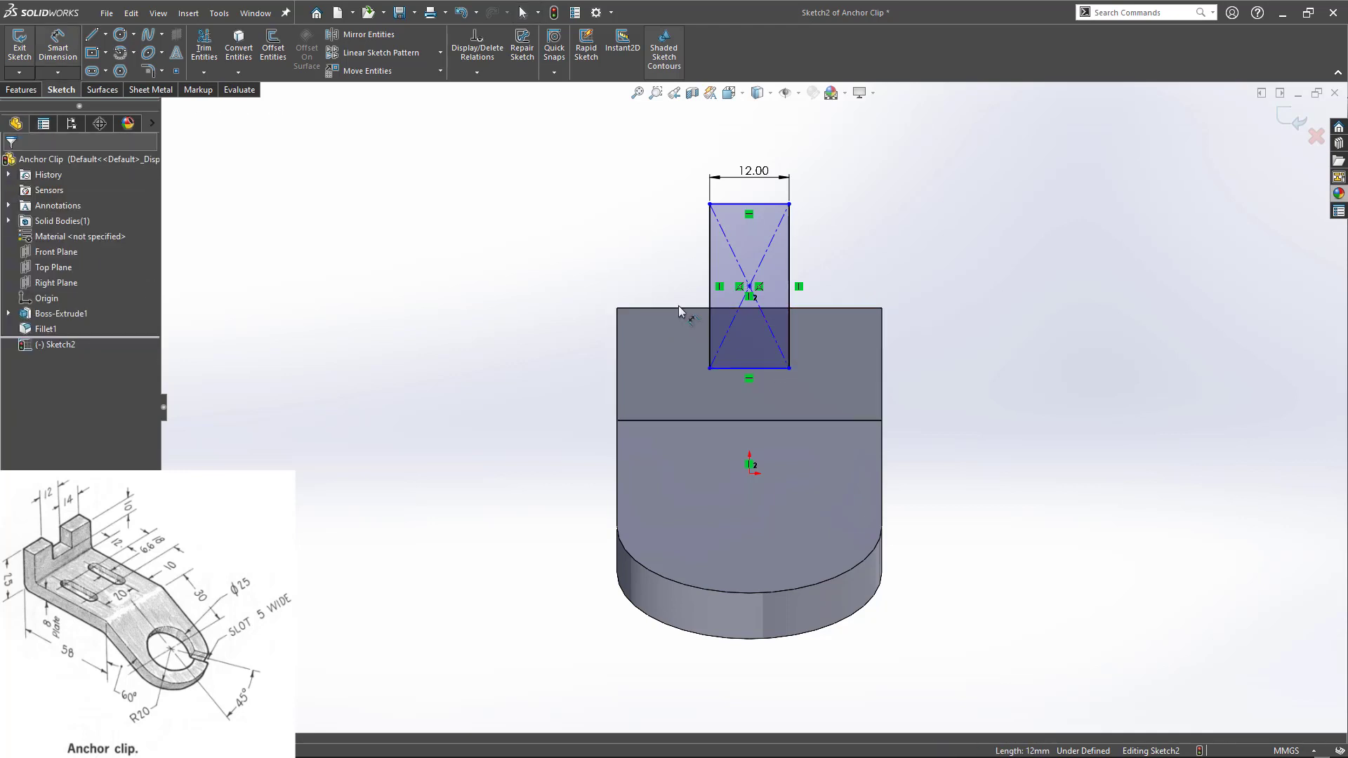
{"action": "left_click", "coordinate": [731, 368]}
{"action": "left_click", "coordinate": [845, 308]}
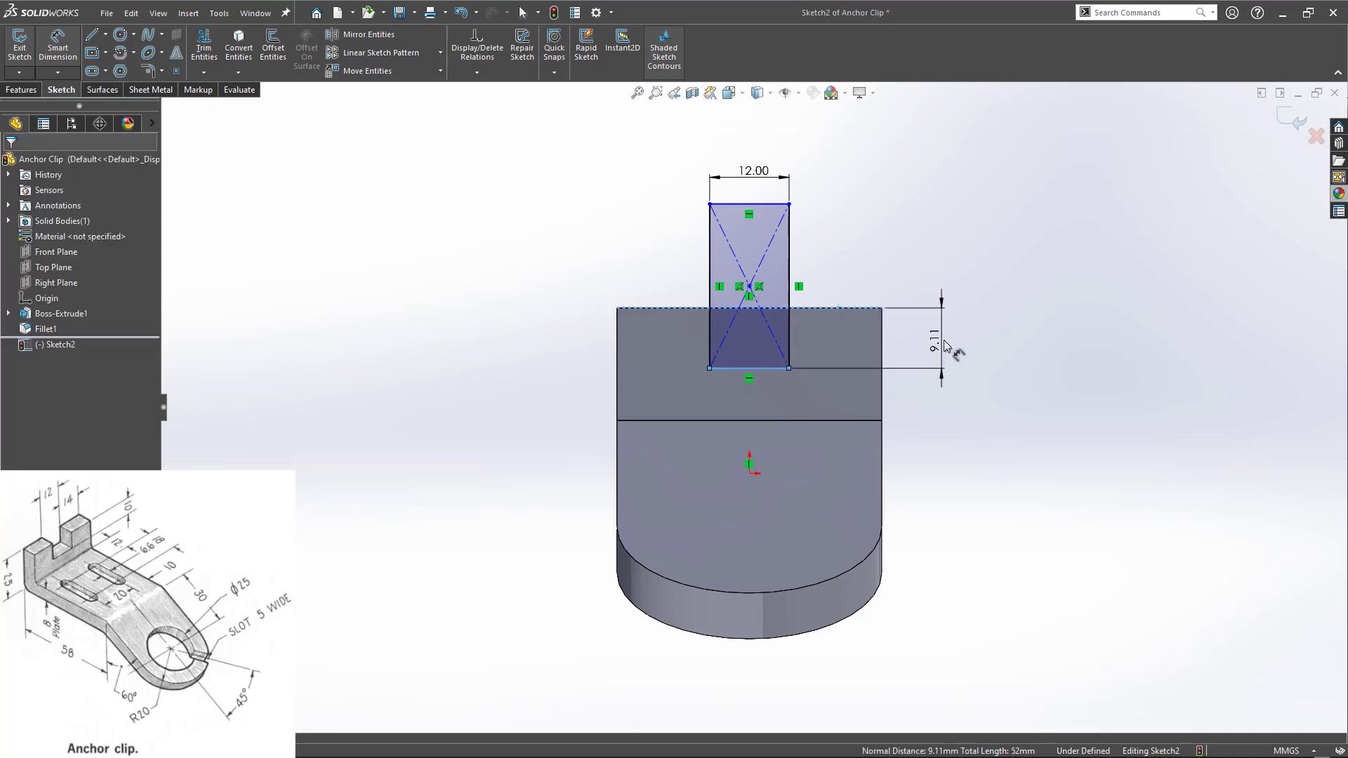
{"action": "left_click", "coordinate": [944, 342]}
{"action": "type", "text": "10"}
{"action": "key", "text": "Return"}
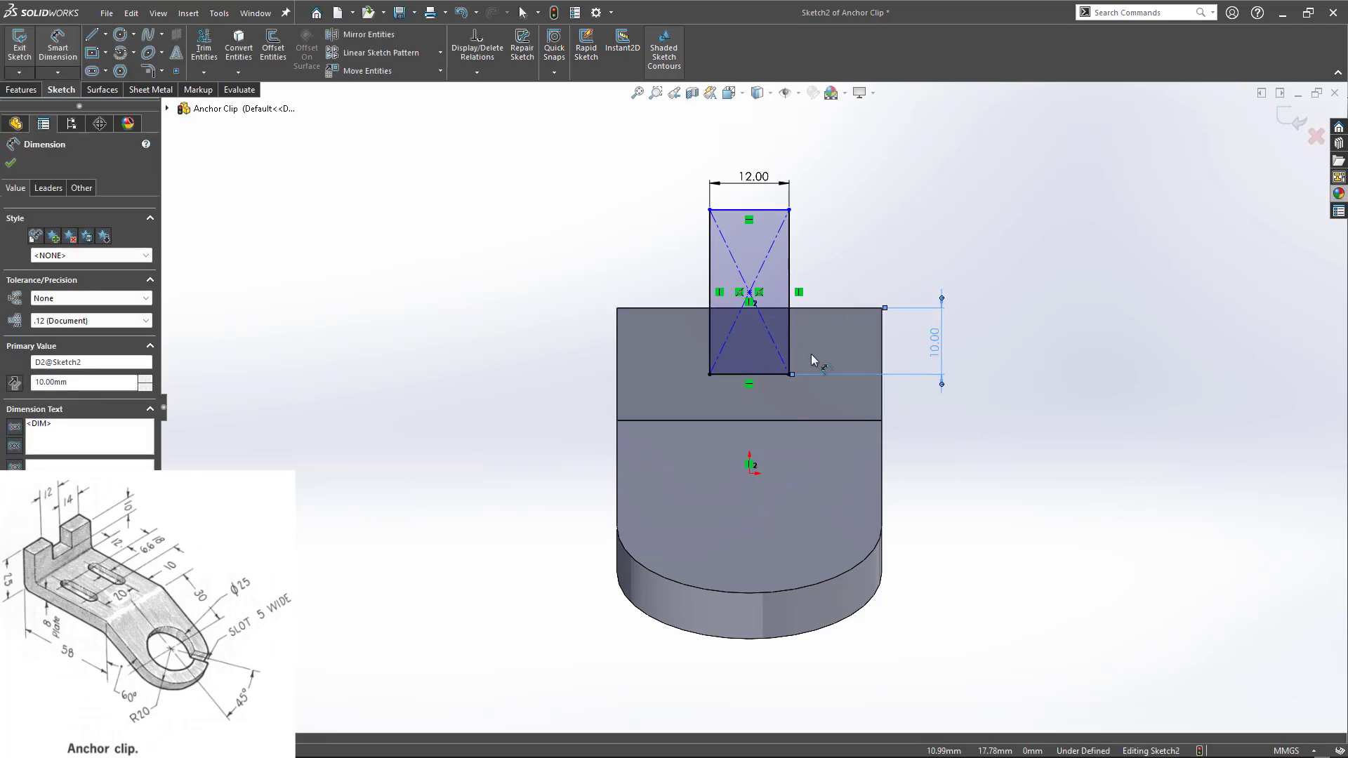
{"action": "key", "text": "Escape"}
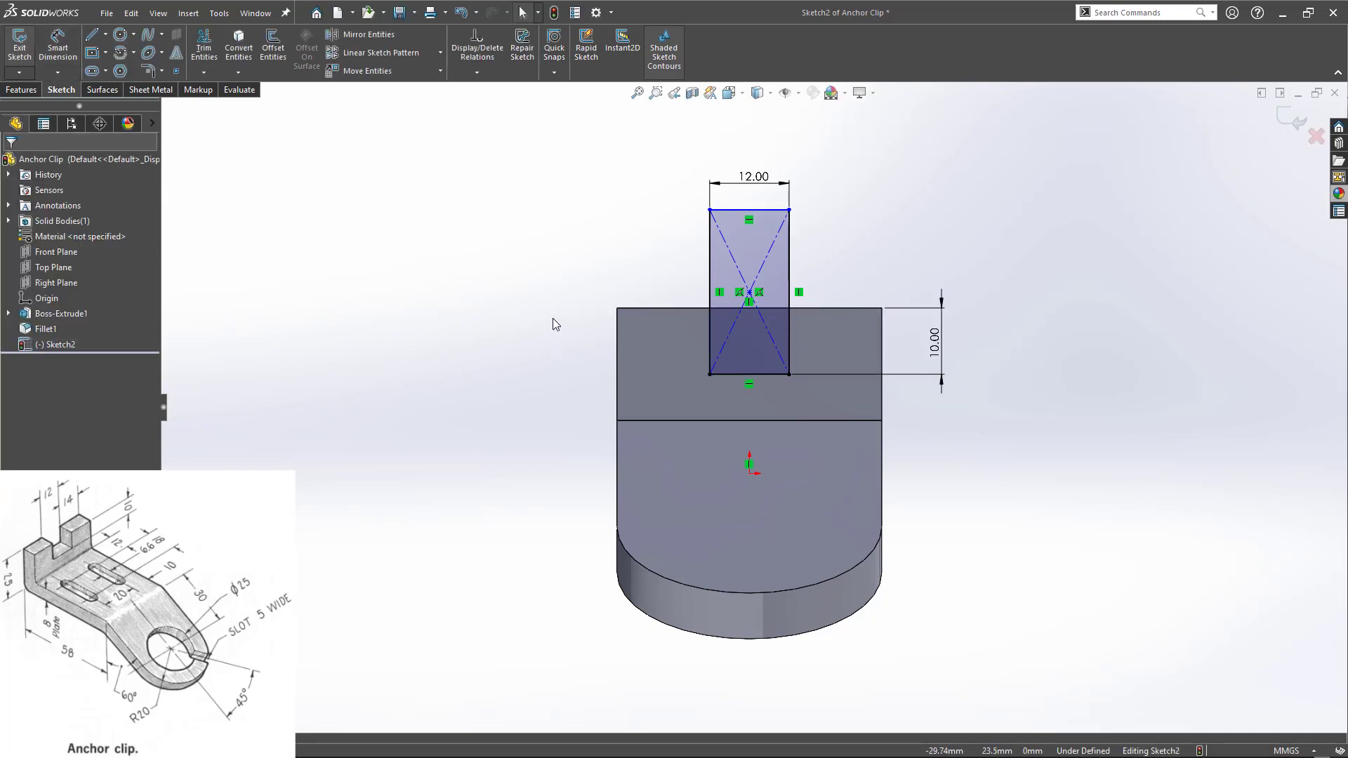
{"action": "double_click", "coordinate": [555, 321]}
{"action": "scroll", "coordinate": [567, 320], "scroll_direction": "up", "scroll_amount": 2}
{"action": "mouse_move", "coordinate": [570, 319]}
{"action": "middle_mouse_down"}
{"action": "mouse_move", "coordinate": [717, 409]}
{"action": "mouse_move", "coordinate": [709, 400]}
{"action": "middle_mouse_up"}
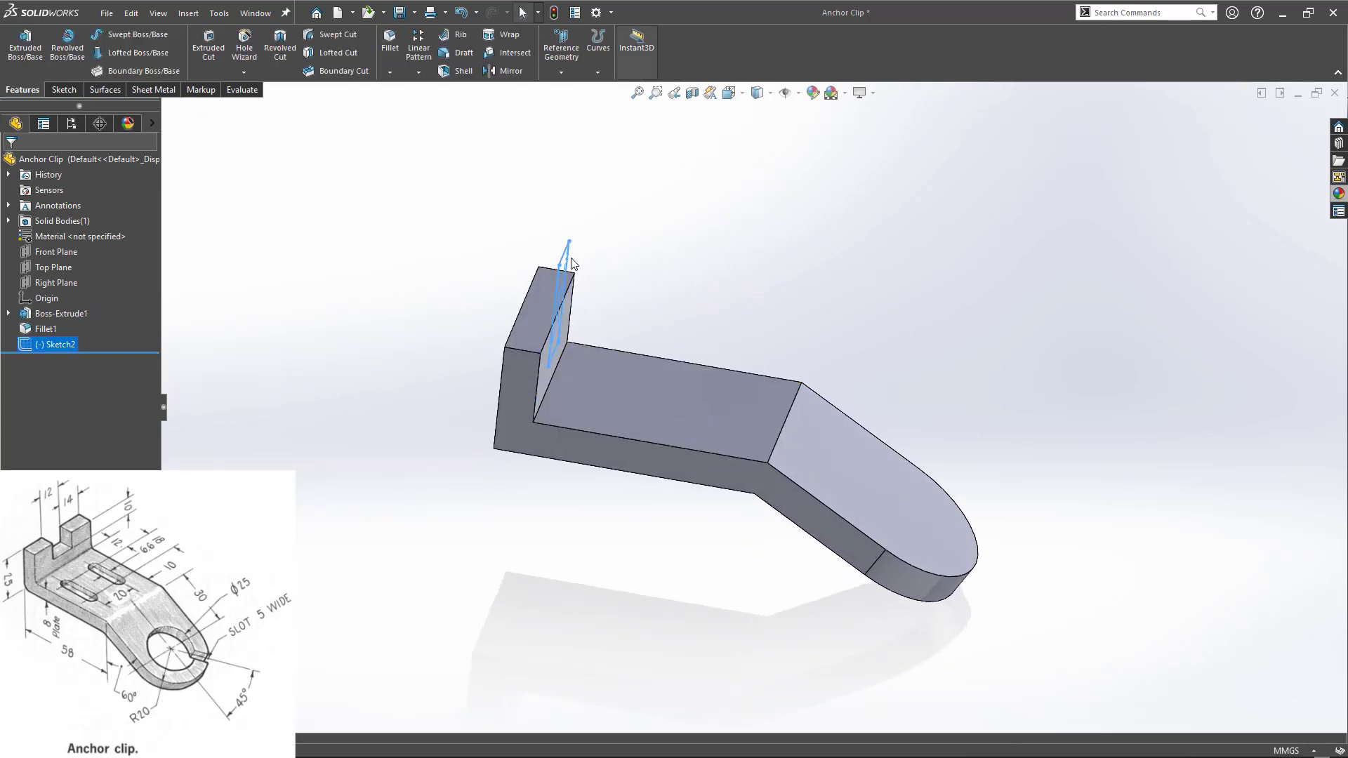
{"action": "left_click", "coordinate": [563, 257]}
{"action": "mouse_move", "coordinate": [565, 253]}
{"action": "left_mouse_down"}
{"action": "mouse_move", "coordinate": [491, 255]}
{"action": "mouse_move", "coordinate": [393, 366]}
{"action": "left_mouse_up"}
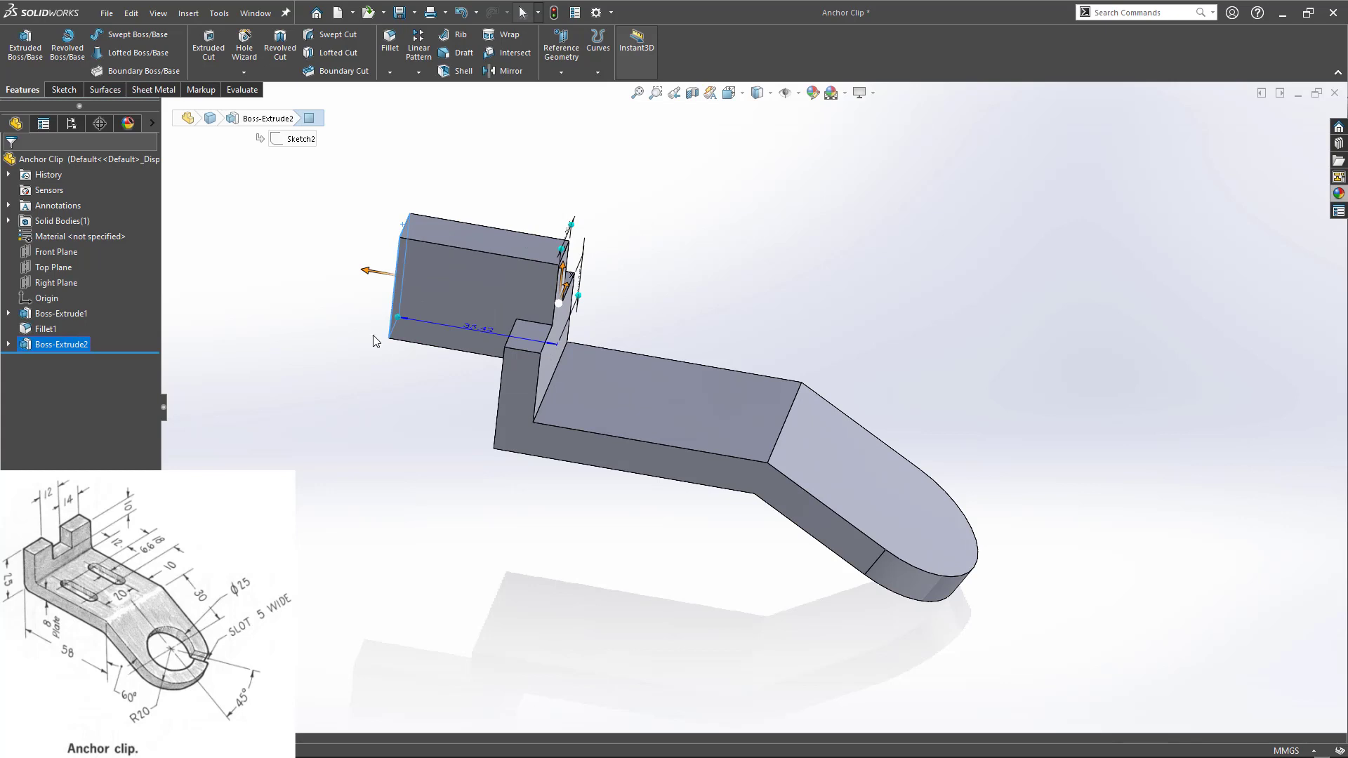
{"action": "key", "text": "ctrl+z"}
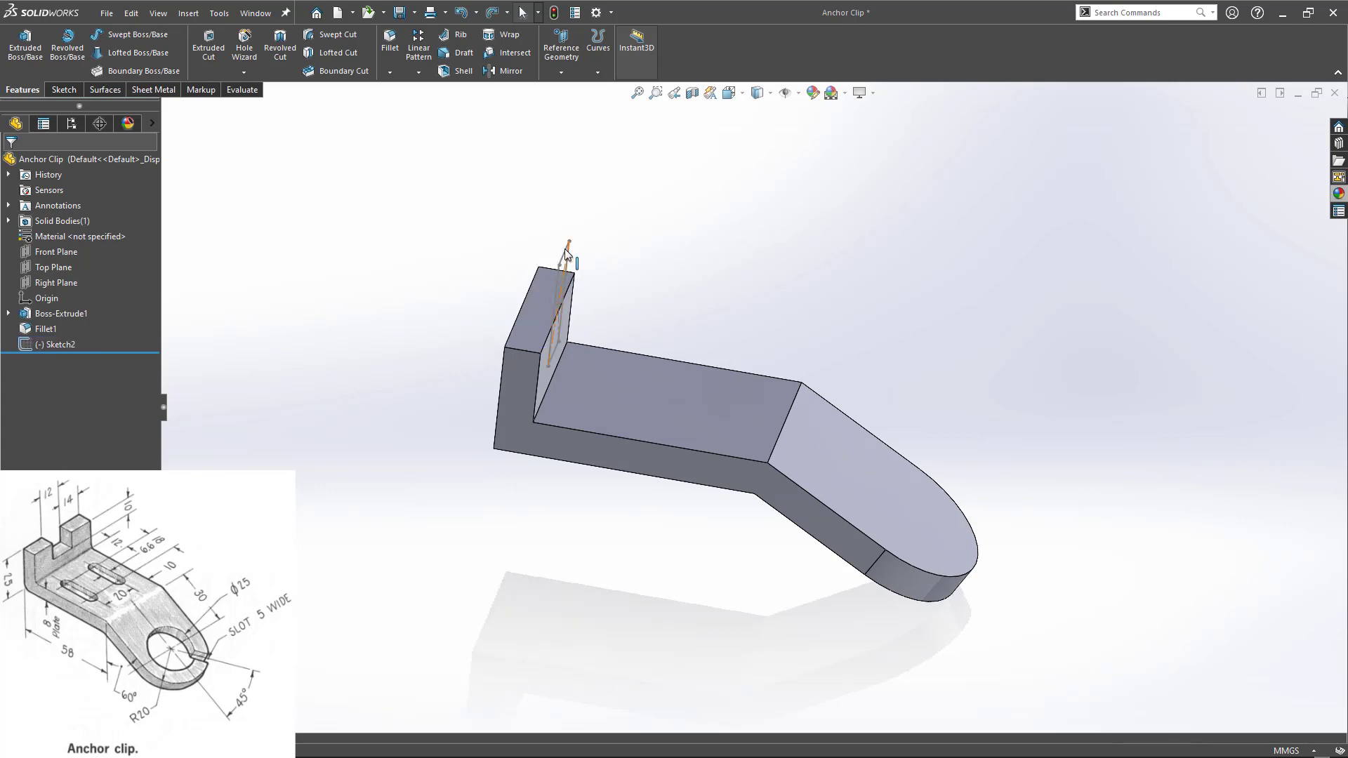
- Extrude the rectangle freehand through the full thickness of the upright with Instant3D and convert it to a cut, forming the notch
{"action": "left_click", "coordinate": [563, 260]}
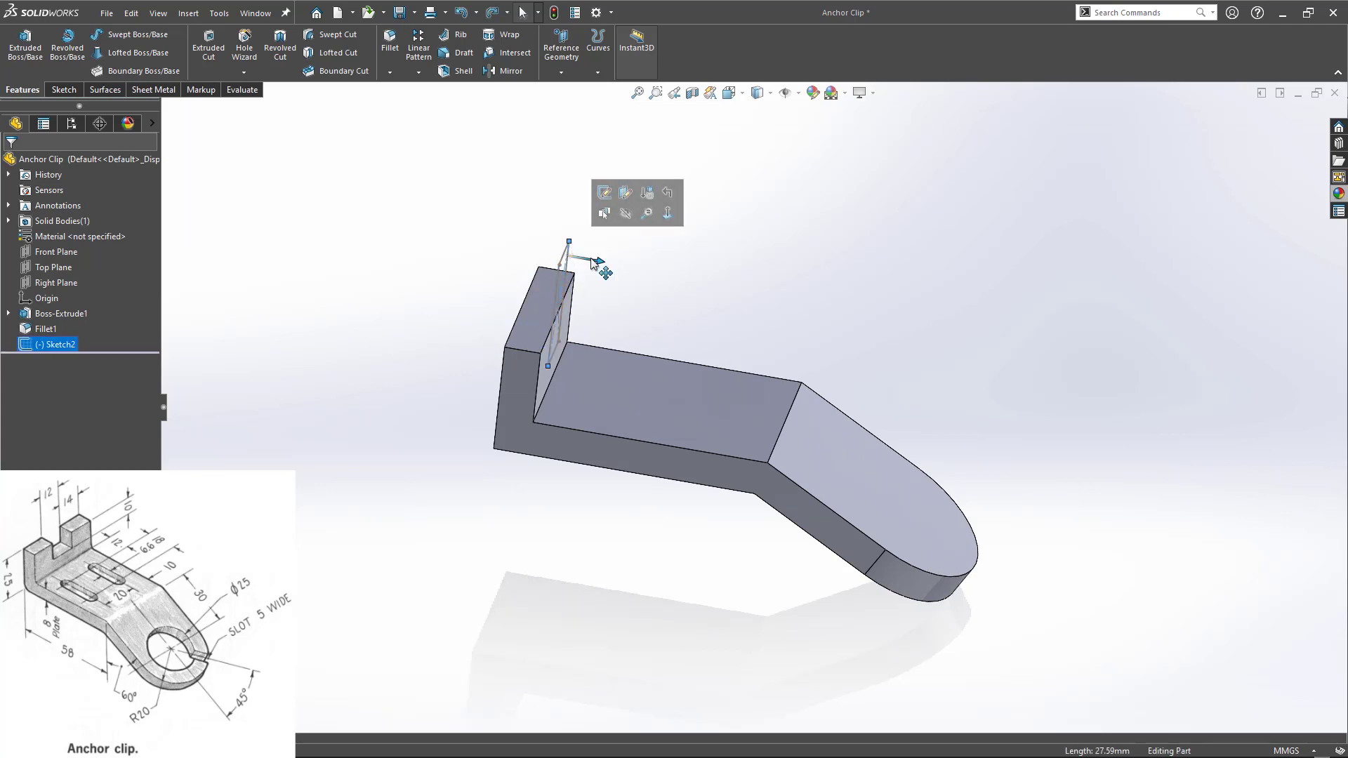
{"action": "left_click_drag", "start_coordinate": [600, 265], "coordinate": [516, 257]}
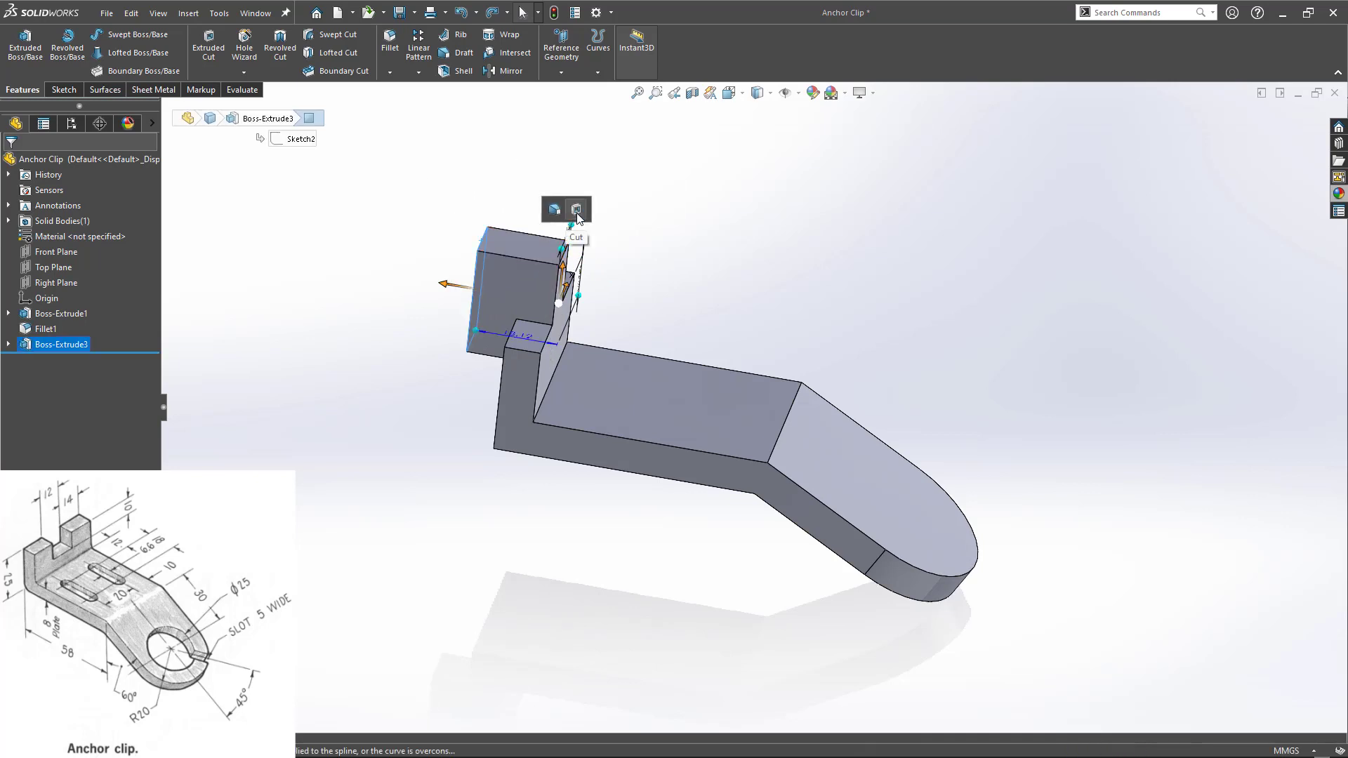
{"action": "left_click", "coordinate": [575, 212]}
- On the flat section's top face, sketch a horizontal straight slot about 19 mm between arc centres and about 5 mm wide, above the middle
{"action": "middle_click_drag", "start_coordinate": [725, 275], "coordinate": [659, 241]}
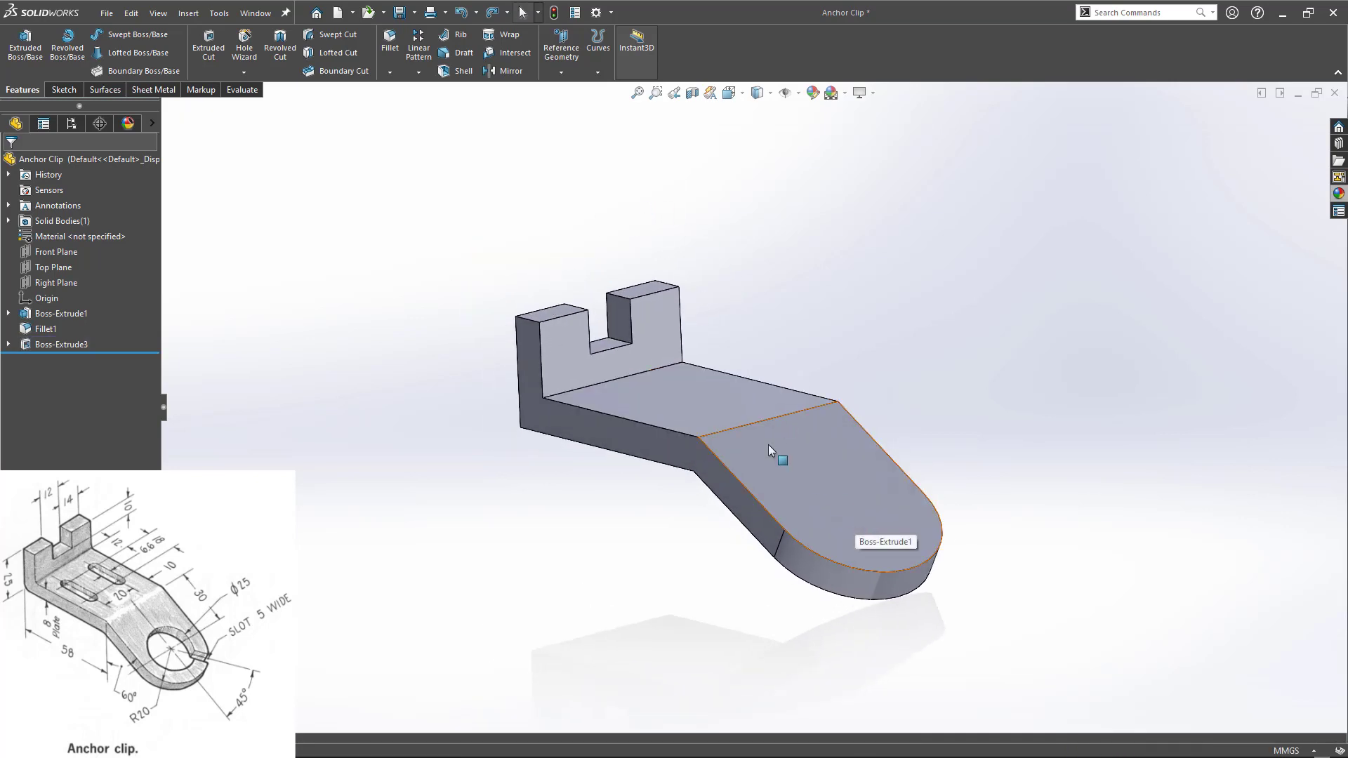
{"action": "left_click", "coordinate": [700, 403]}
{"action": "left_click", "coordinate": [741, 359]}
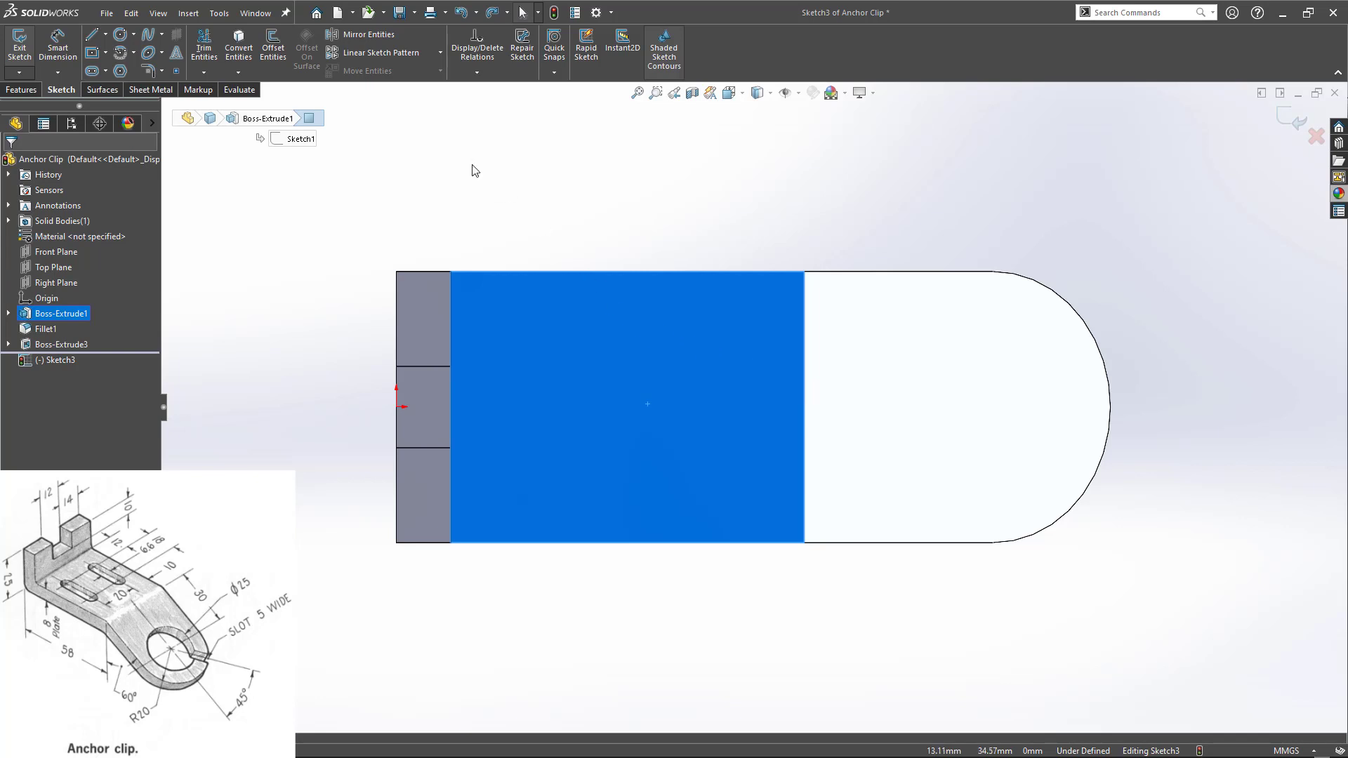
{"action": "left_click", "coordinate": [92, 70]}
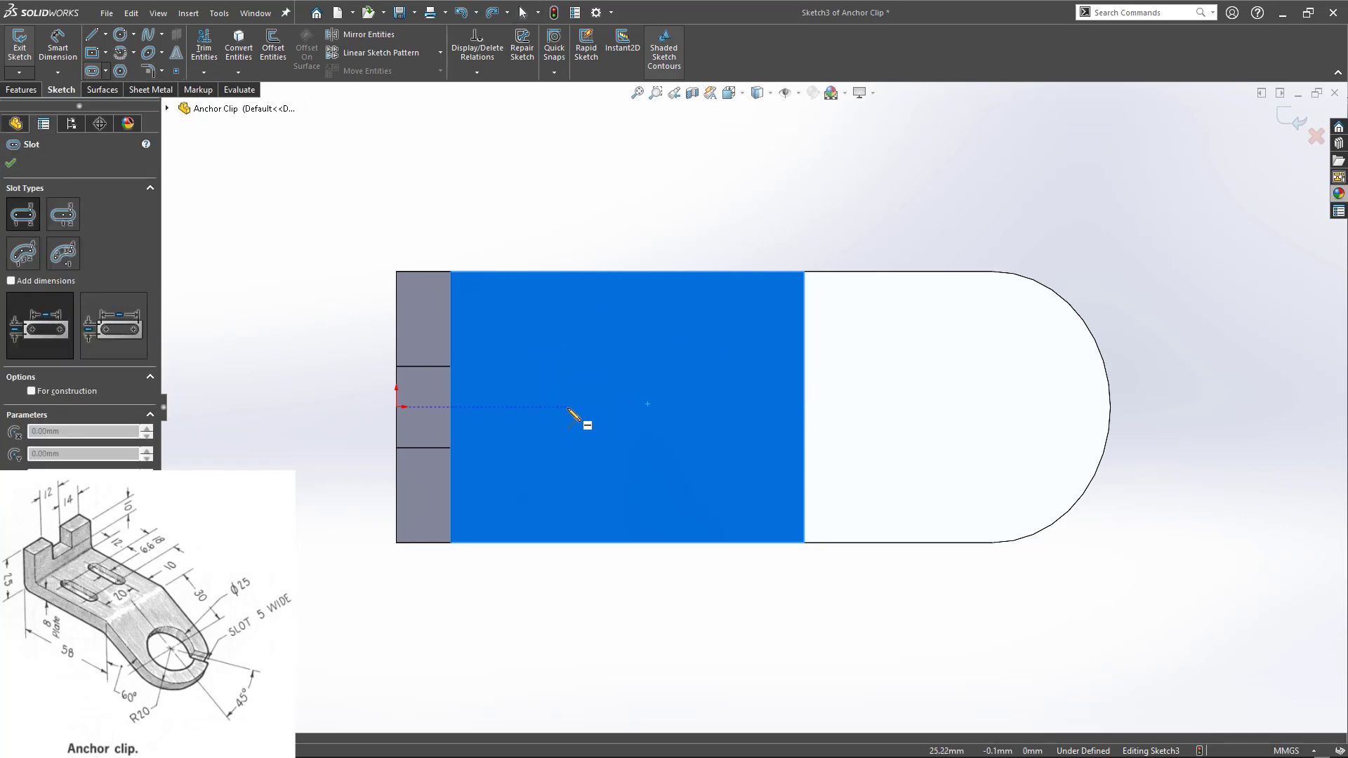
{"action": "left_click", "coordinate": [516, 346]}
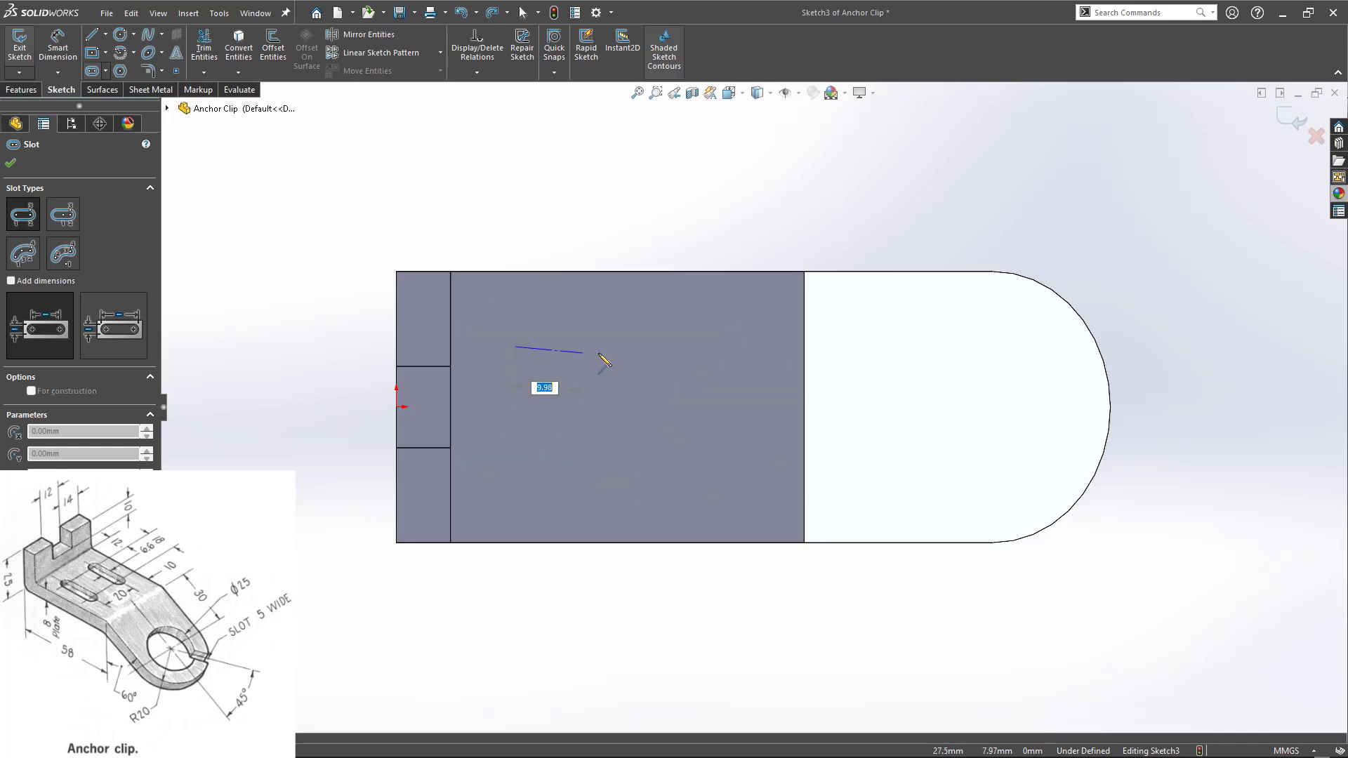
{"action": "left_click", "coordinate": [646, 347]}
{"action": "left_click", "coordinate": [647, 364]}
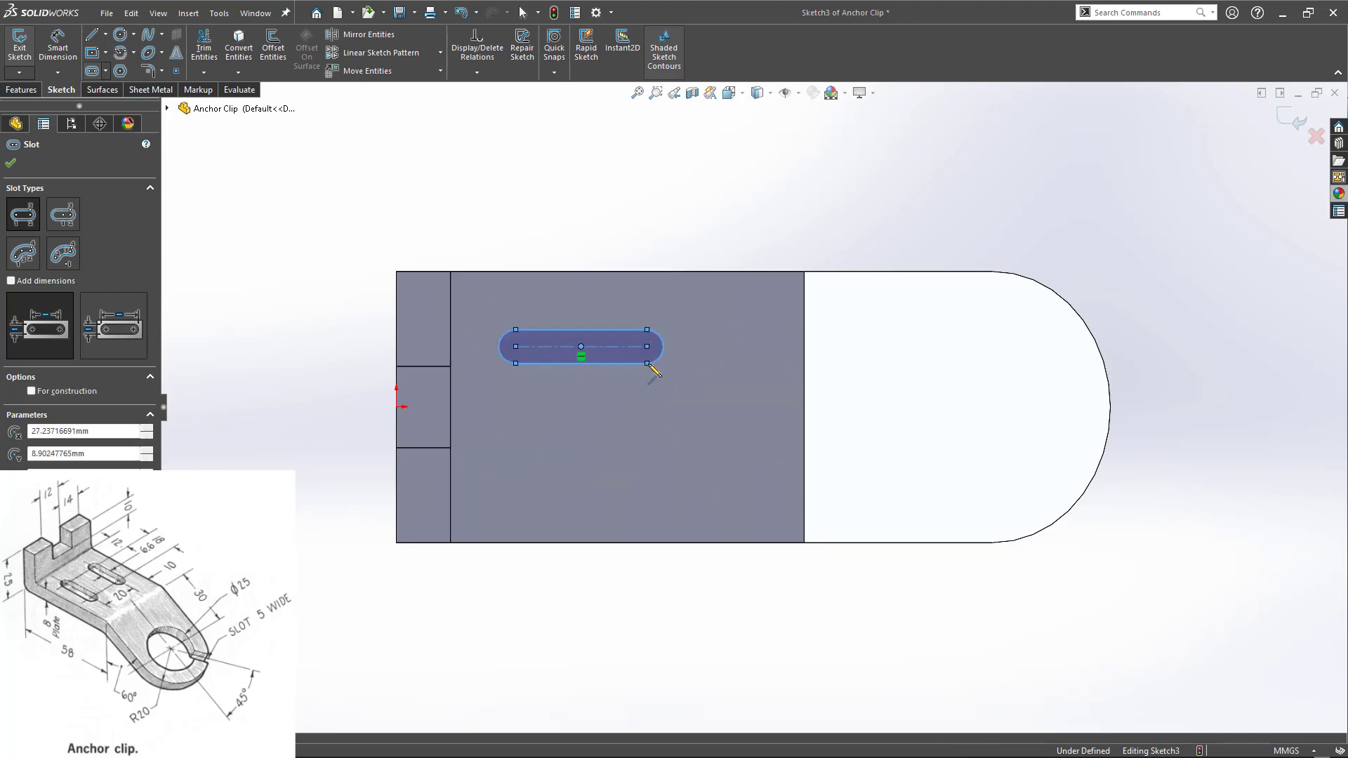
- Draw a horizontal line about 53 mm long from the origin along the flat section and convert it to construction geometry
{"action": "key", "text": "l"}
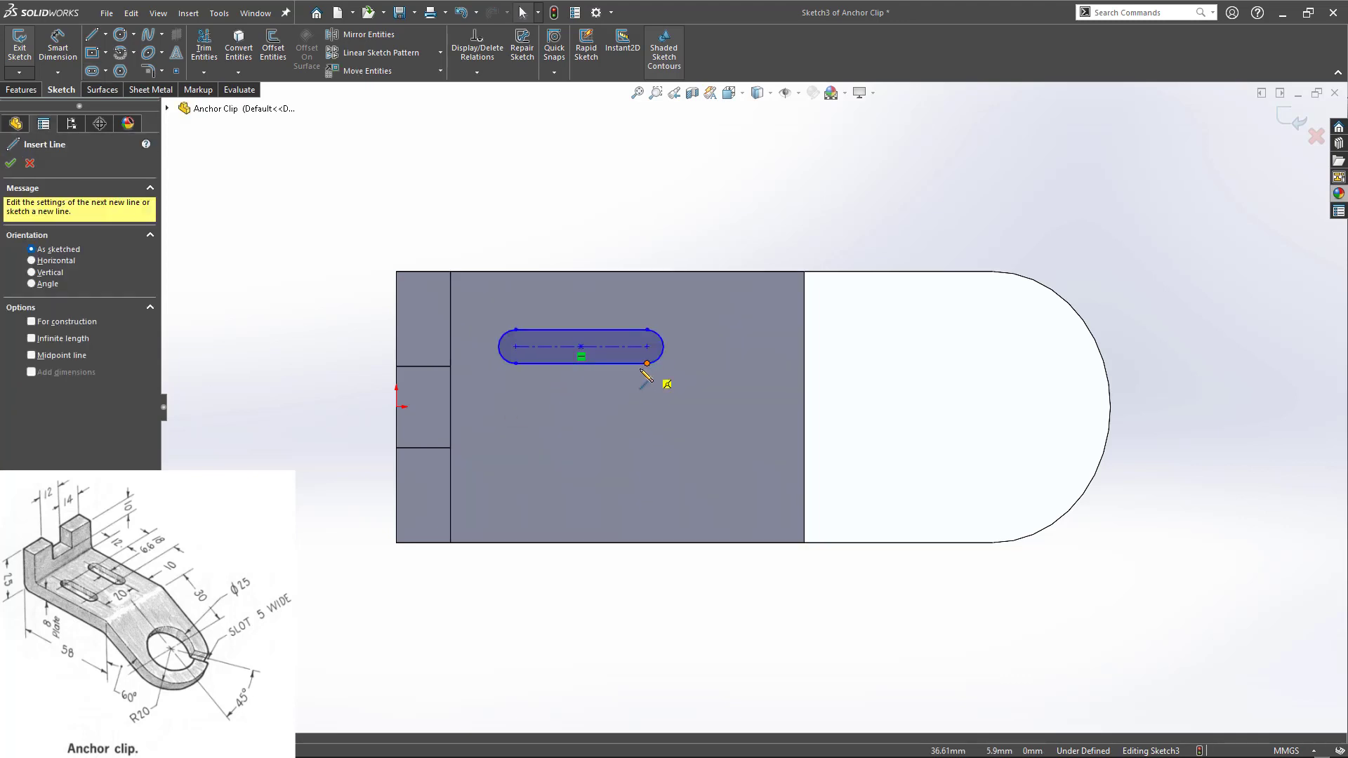
{"action": "left_click", "coordinate": [396, 407]}
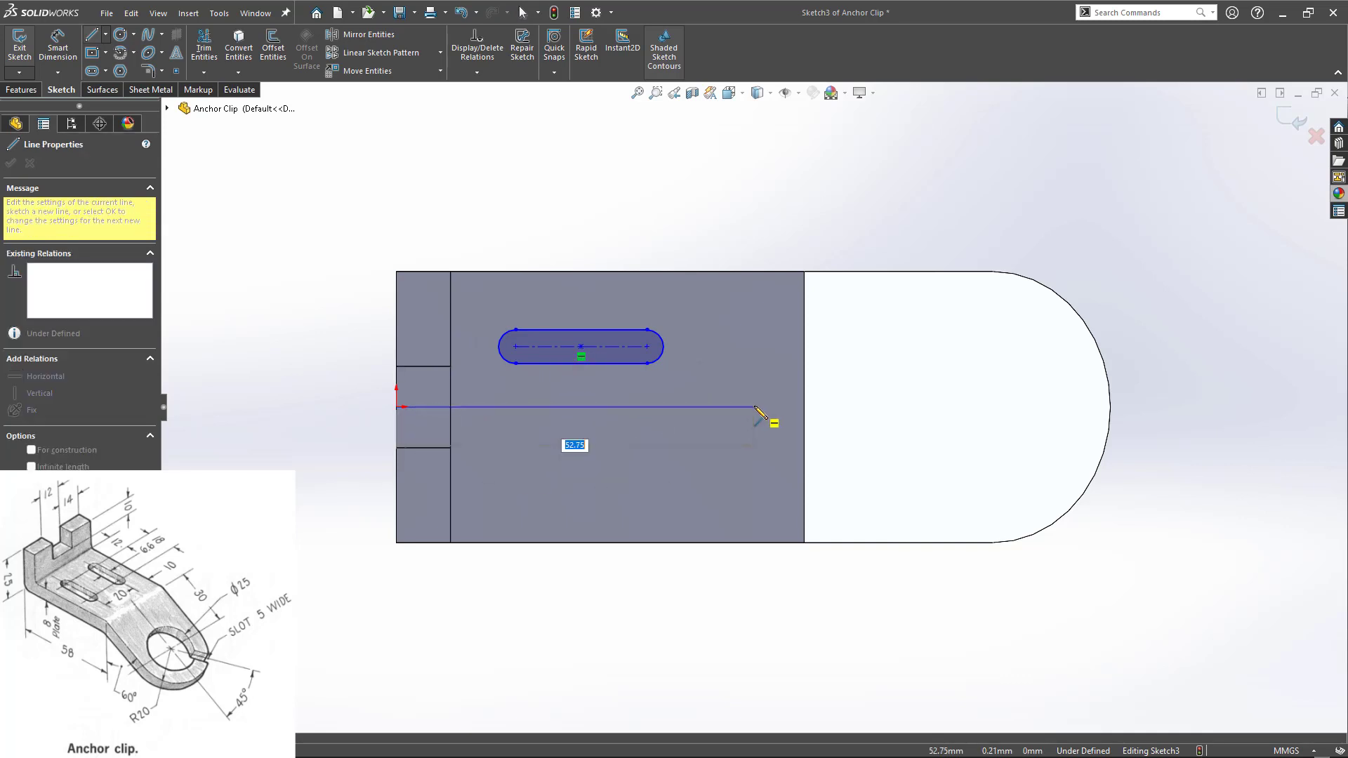
{"action": "left_click", "coordinate": [754, 407]}
{"action": "key", "text": "Escape"}
{"action": "left_click", "coordinate": [694, 406]}
{"action": "left_click", "coordinate": [735, 364]}
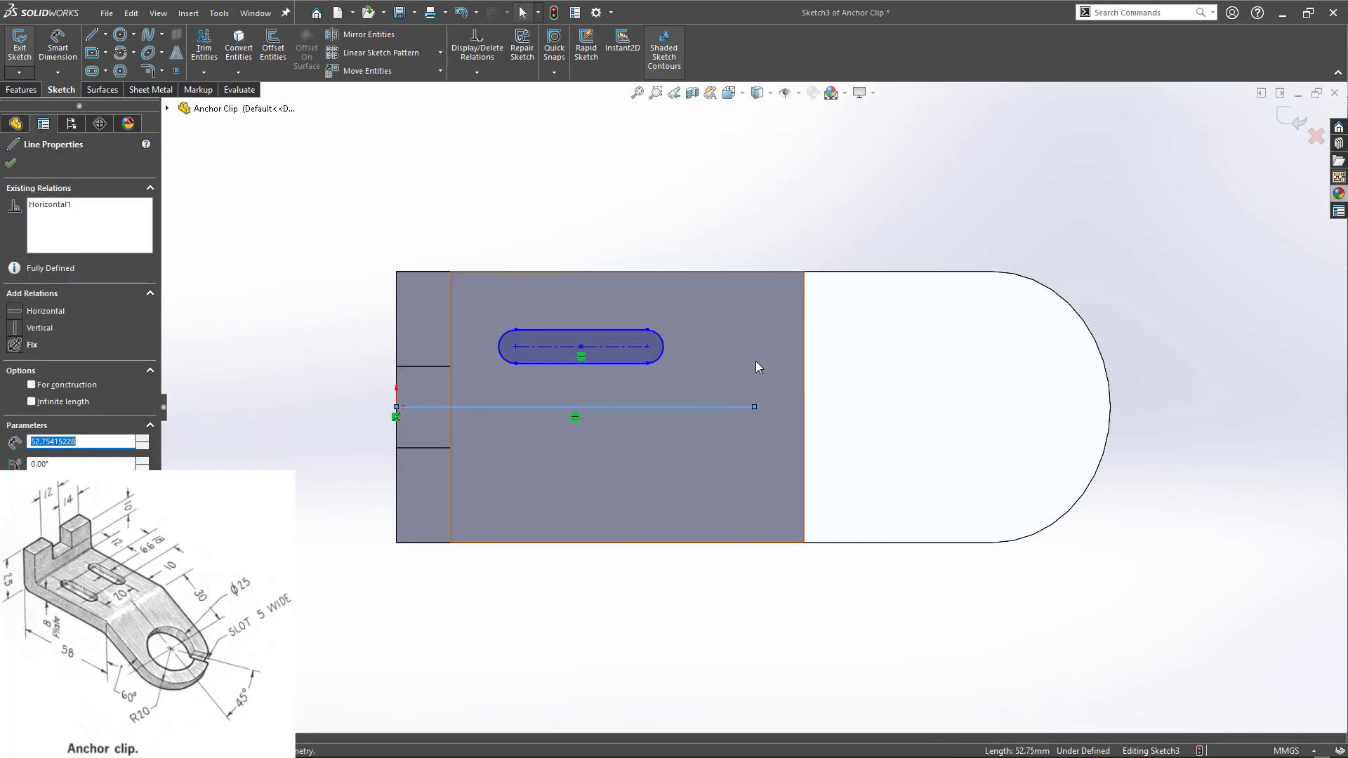
{"action": "key", "text": "Escape"}
- Dimension the slot 18 mm between its arc centres and 6.6 mm wide
{"action": "key", "text": "d"}
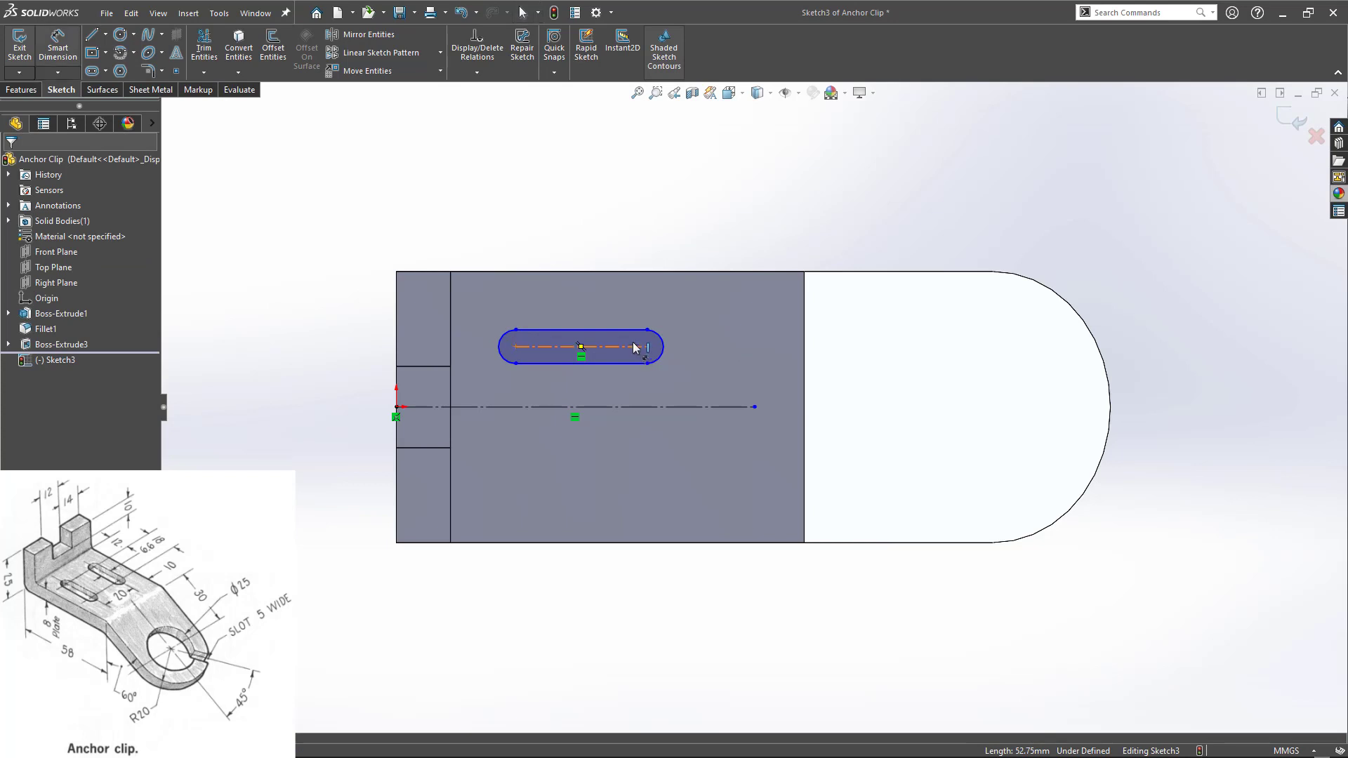
{"action": "left_click", "coordinate": [629, 345]}
{"action": "left_click", "coordinate": [595, 226]}
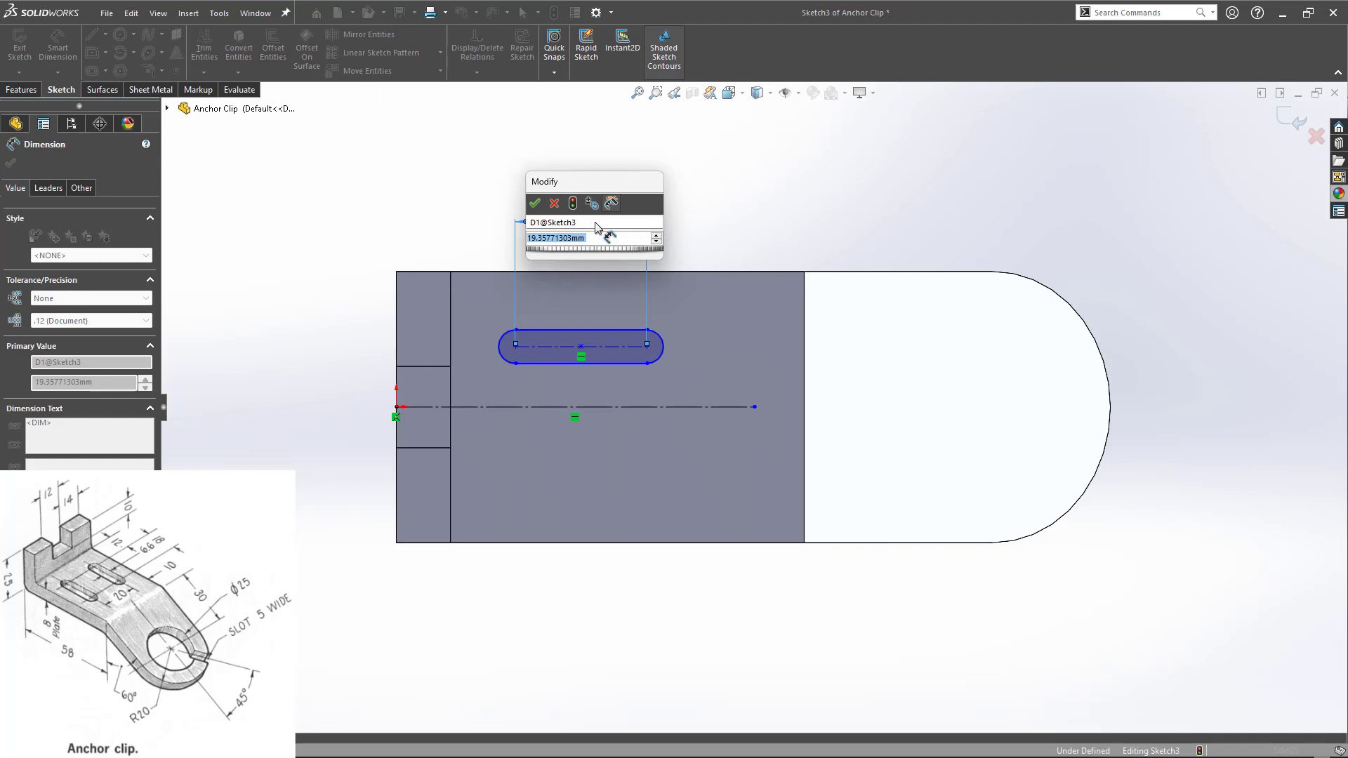
{"action": "type", "text": "18"}
{"action": "key", "text": "Return"}
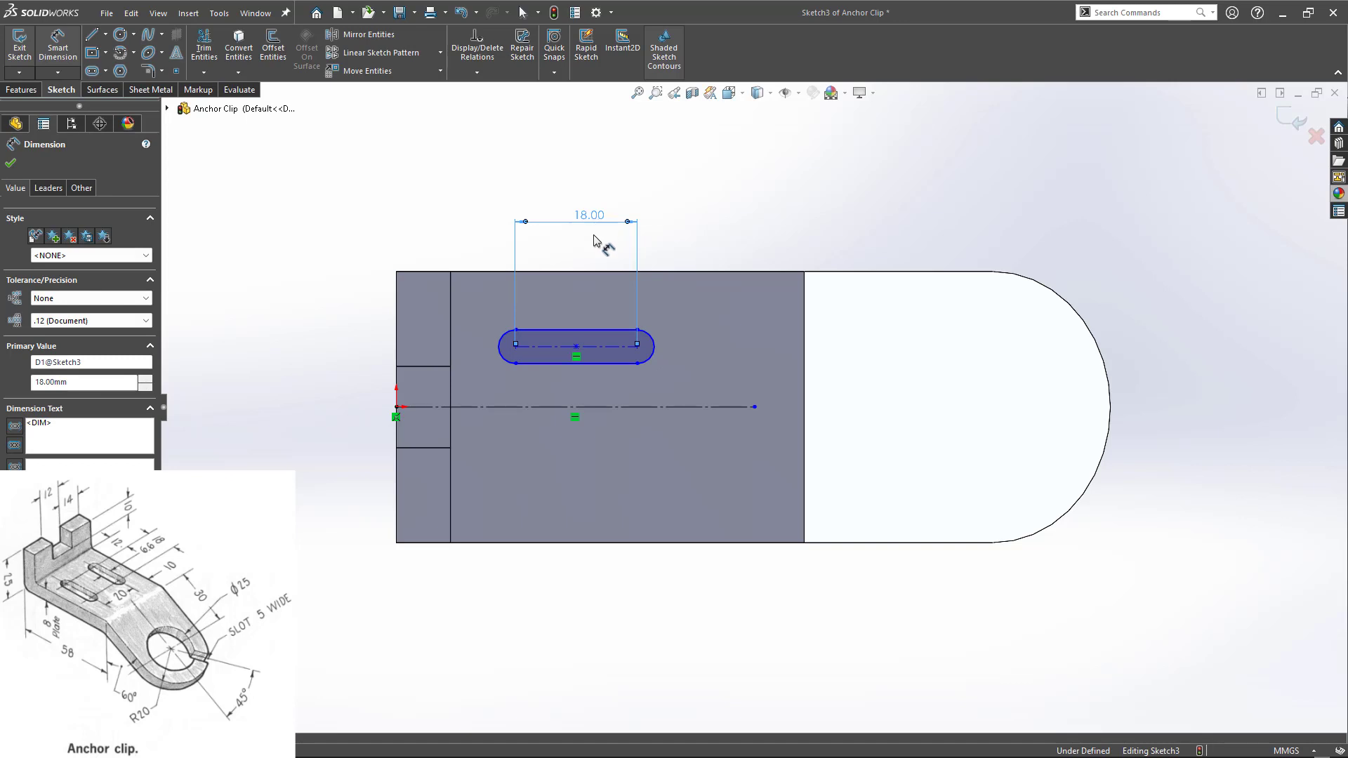
{"action": "left_click", "coordinate": [584, 330]}
{"action": "left_click", "coordinate": [599, 363]}
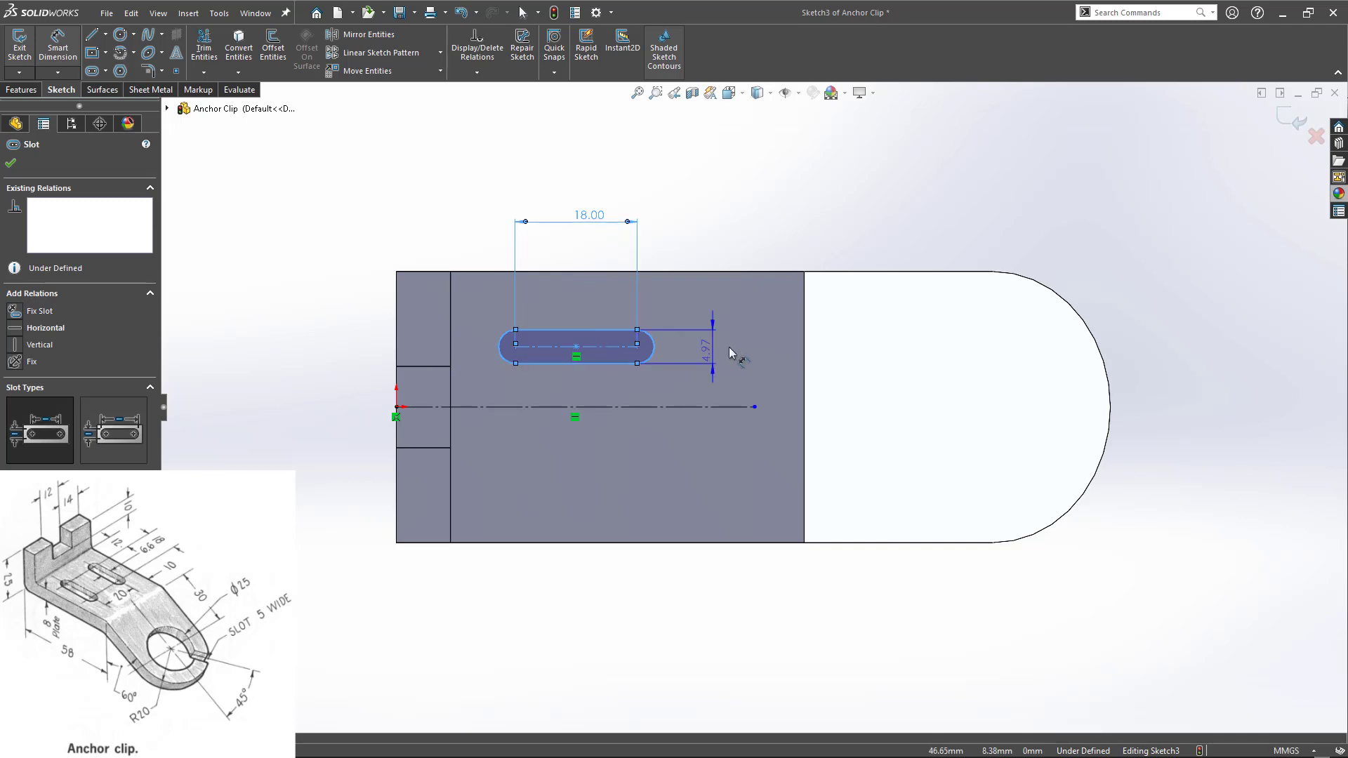
{"action": "left_click", "coordinate": [735, 345]}
{"action": "type", "text": "6.6"}
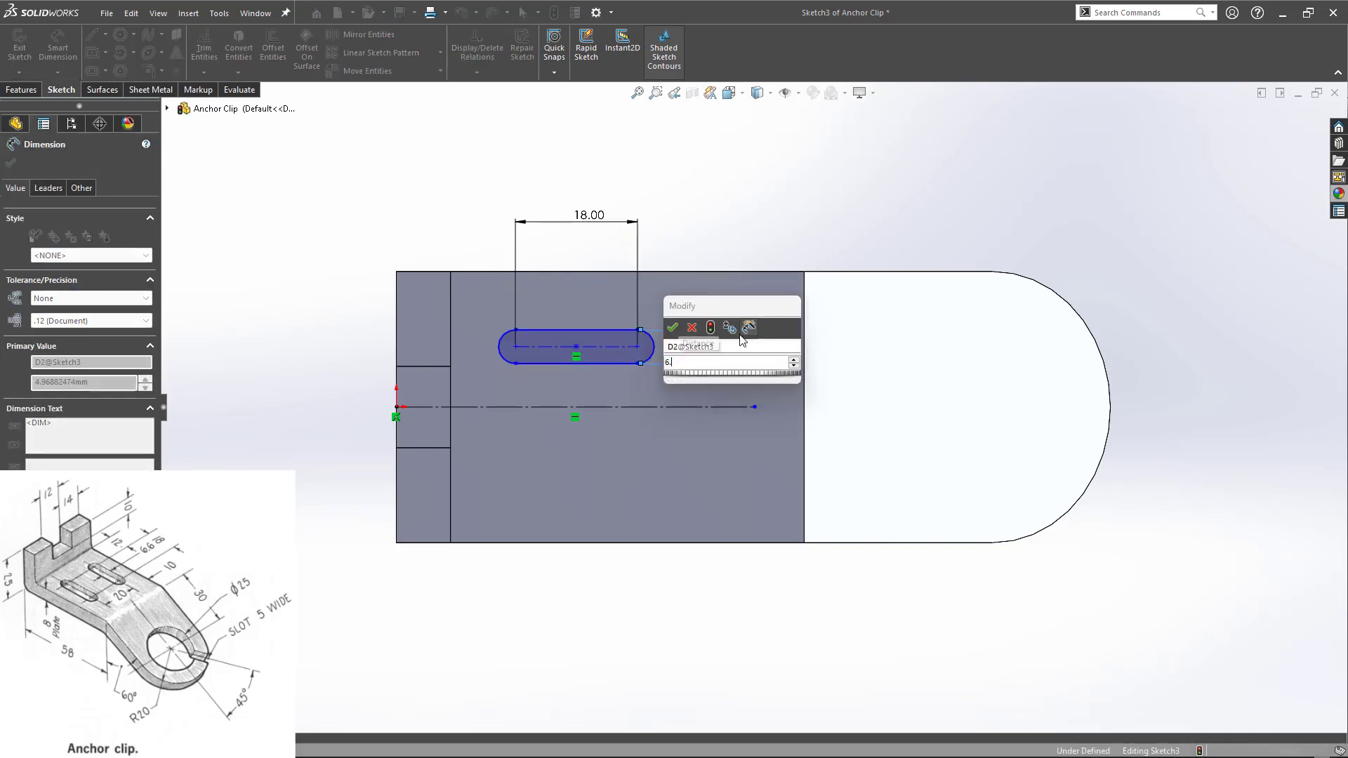
{"action": "key", "text": "Return"}
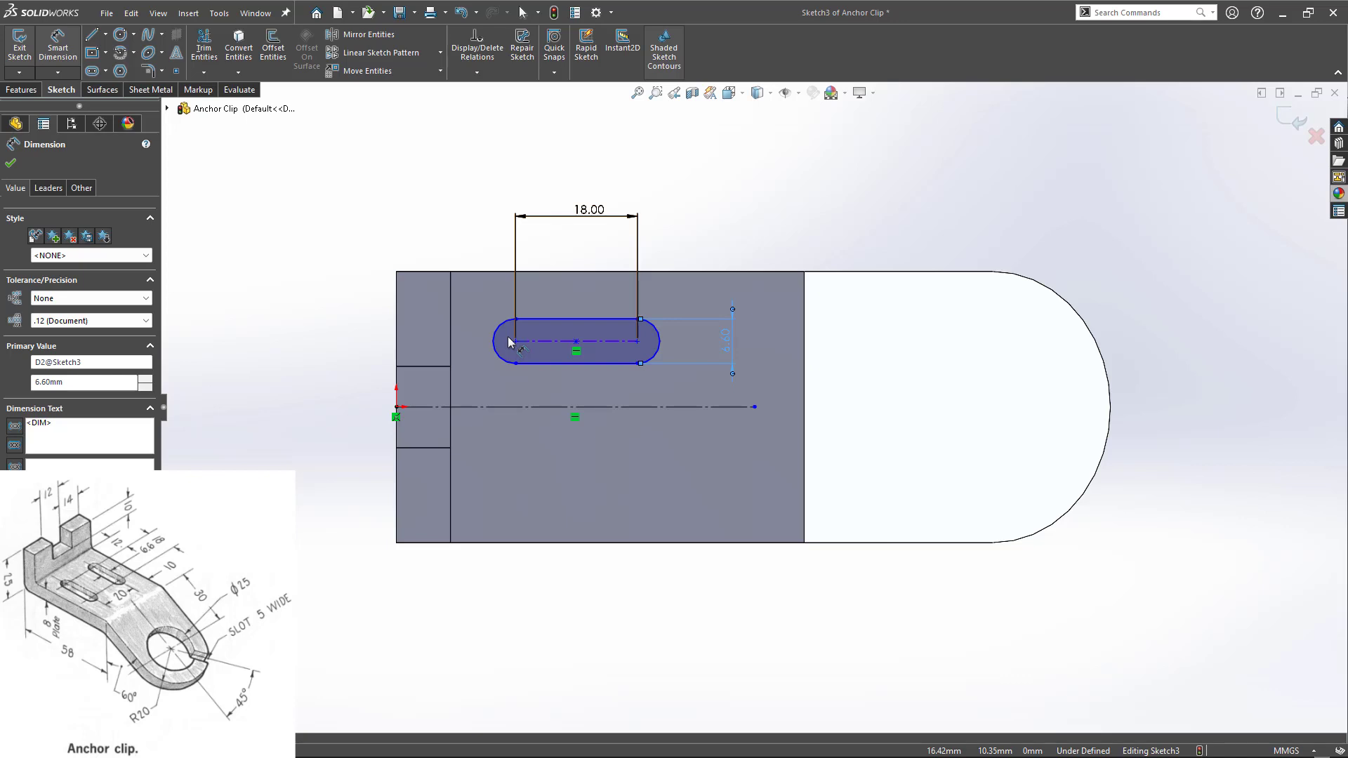
- Position the slot with its nearer arc centre 12 mm from the upright's inner edge and its axis 10 mm from the centerline
{"action": "left_click", "coordinate": [515, 341]}
{"action": "left_click", "coordinate": [450, 318]}
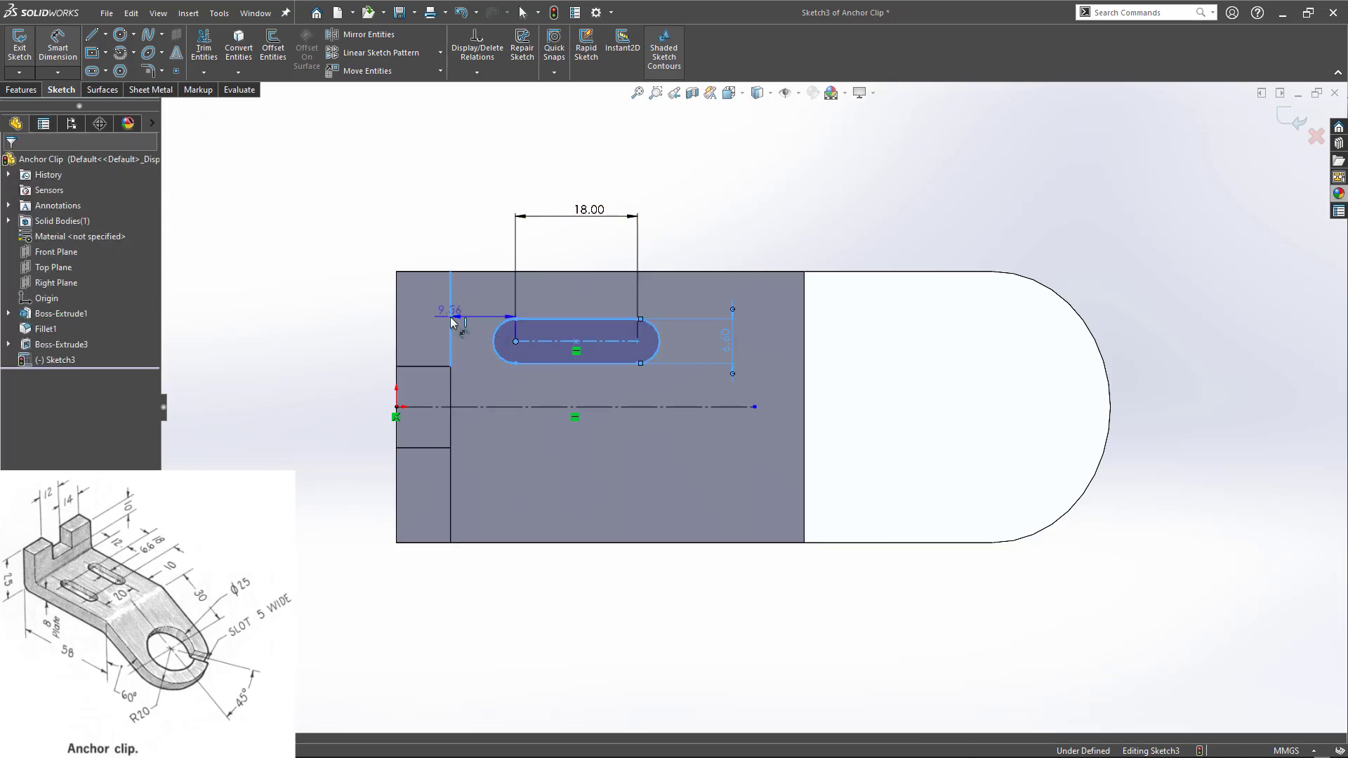
{"action": "left_click", "coordinate": [466, 205]}
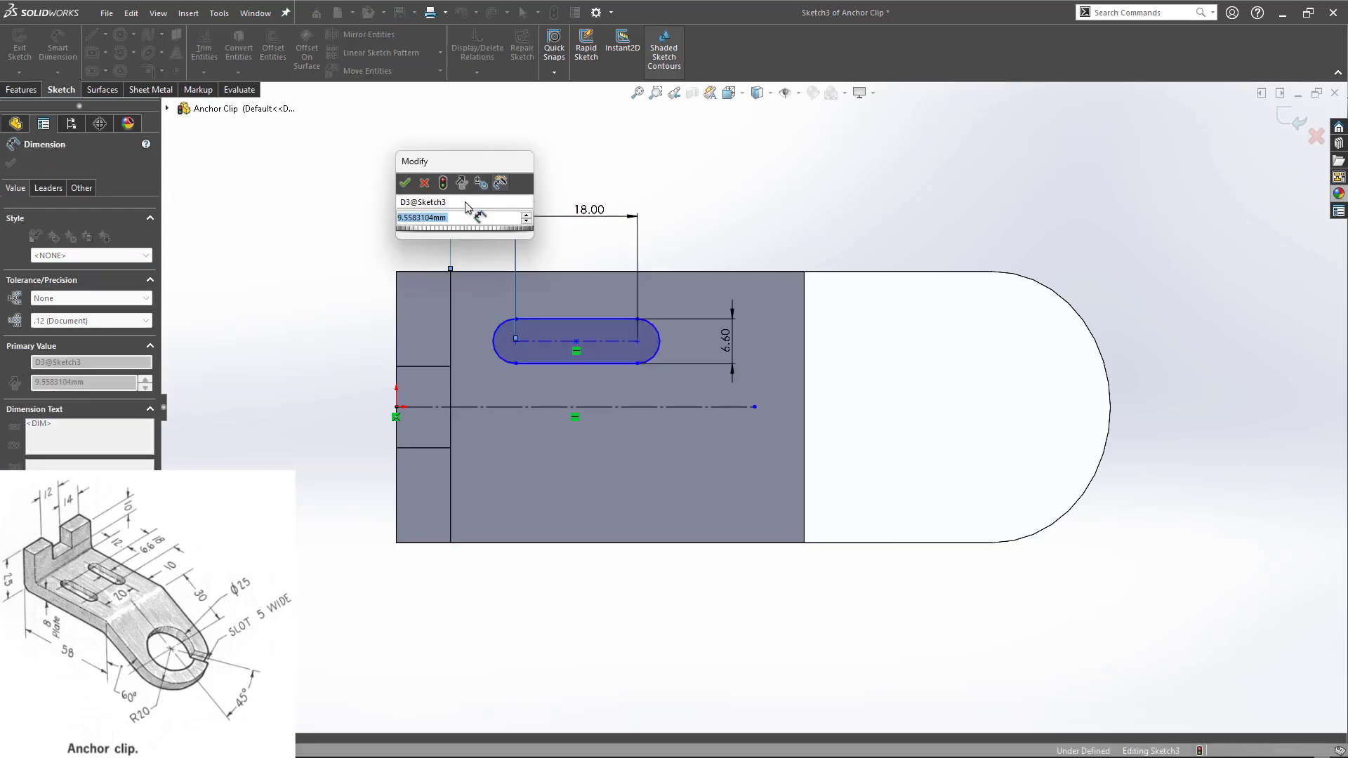
{"action": "type", "text": "12"}
{"action": "key", "text": "Return"}
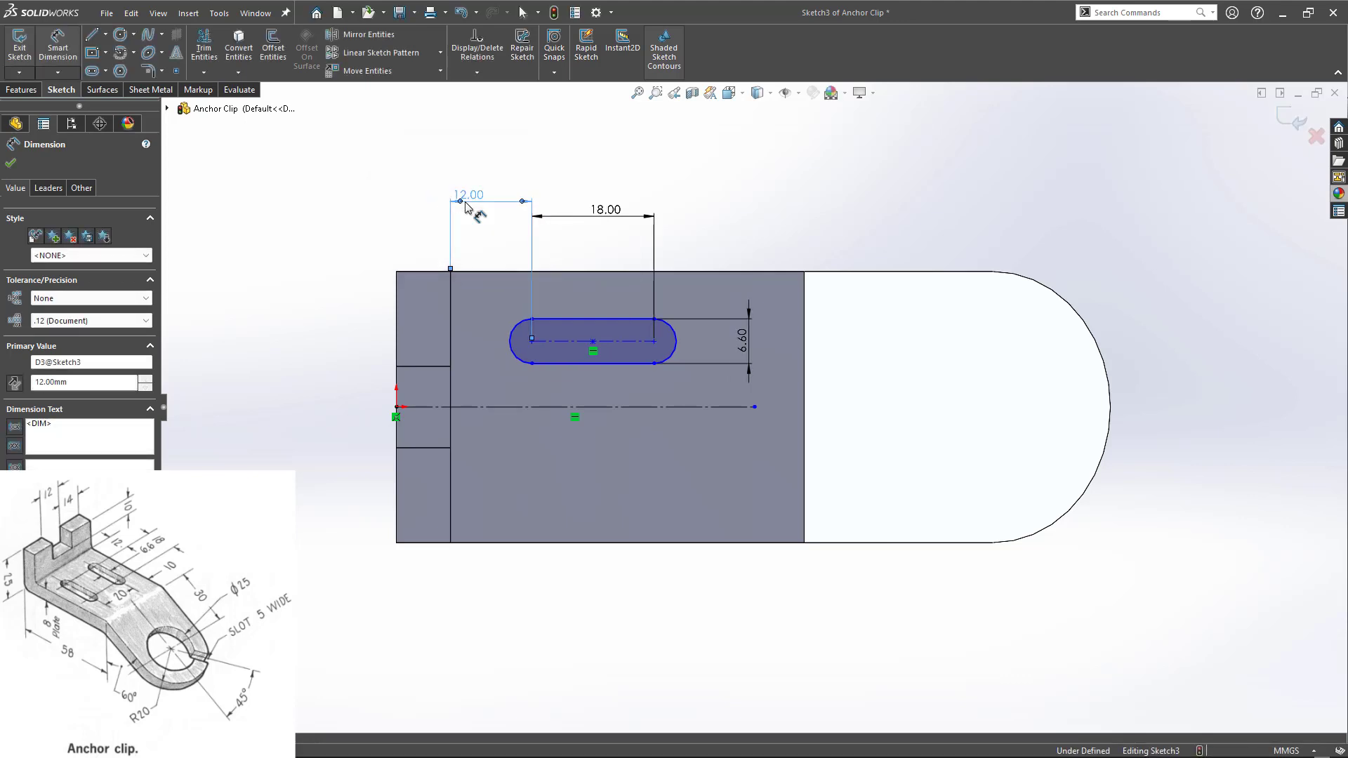
{"action": "left_click", "coordinate": [562, 342]}
{"action": "left_click", "coordinate": [566, 407]}
{"action": "left_click", "coordinate": [310, 396]}
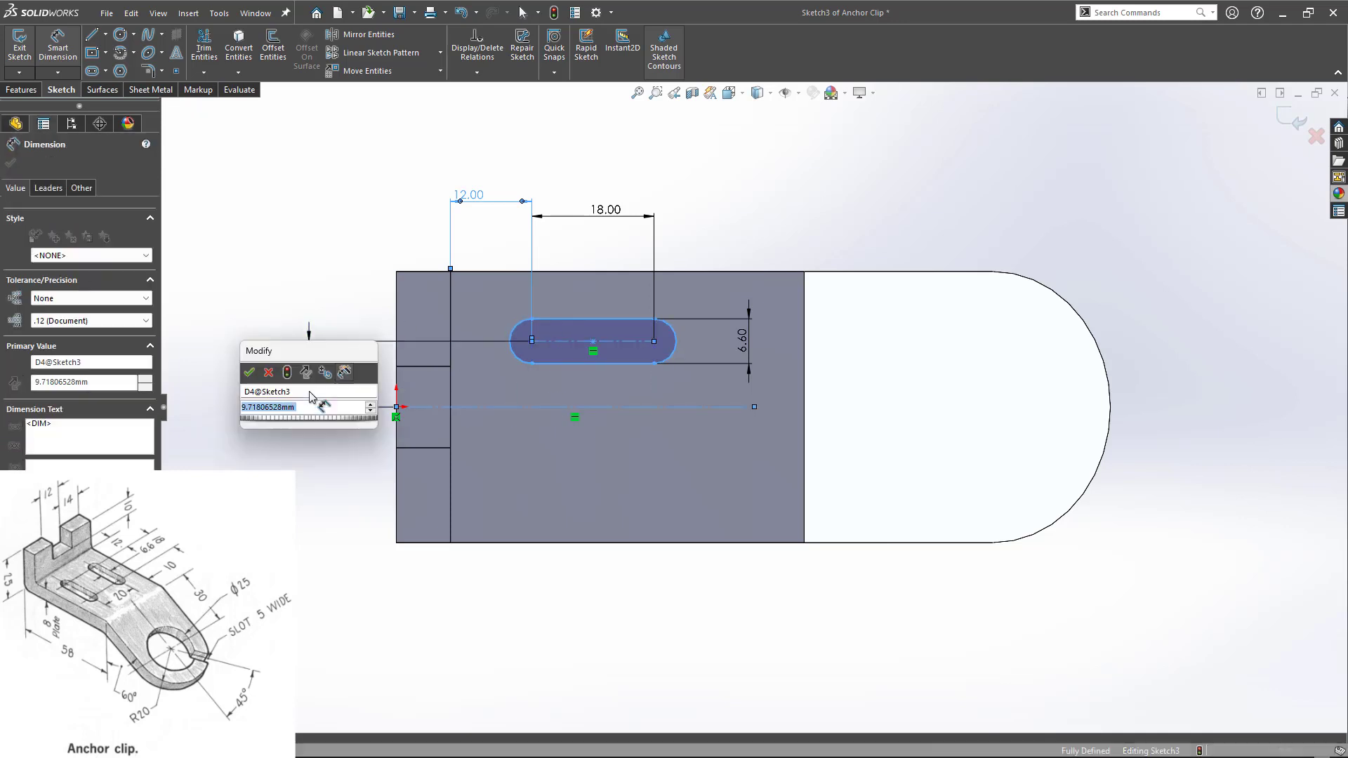
{"action": "type", "text": "10"}
{"action": "key", "text": "Return"}
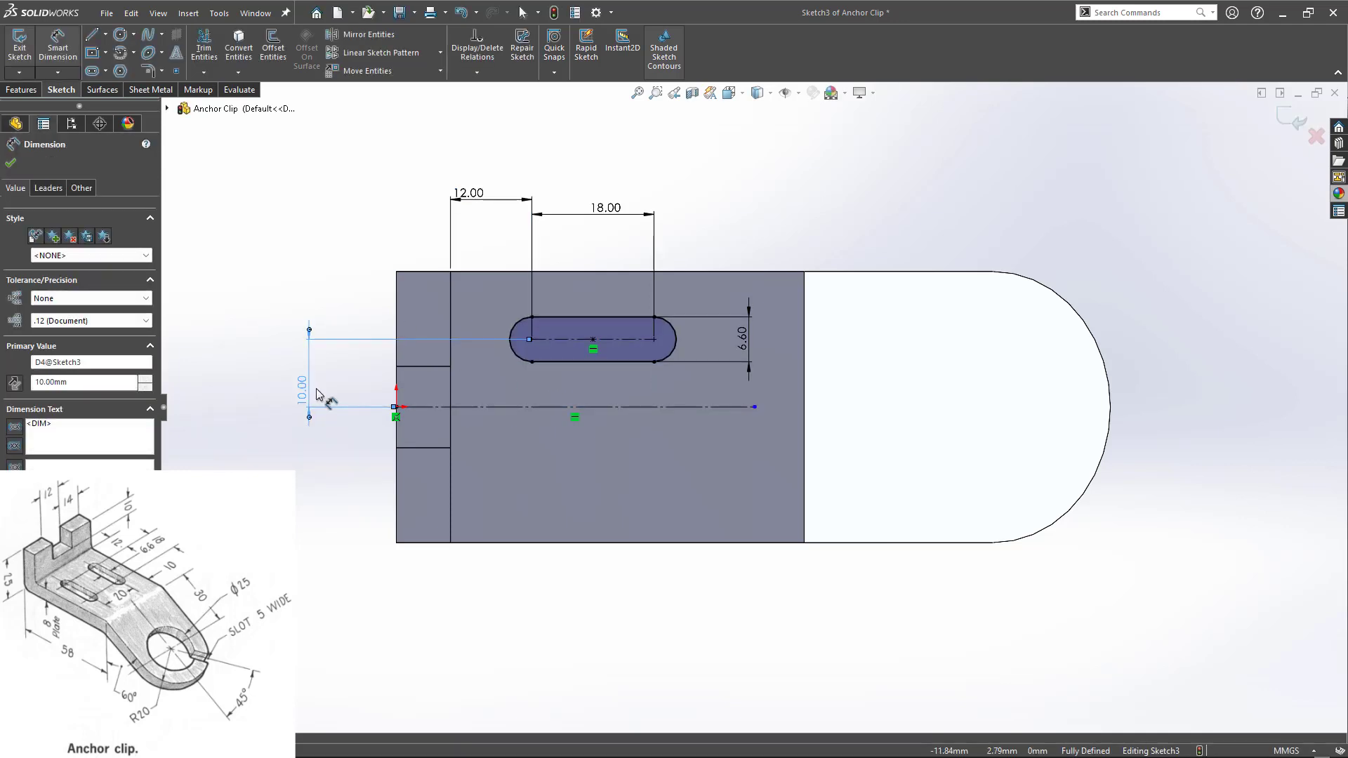
{"action": "key", "text": "Escape"}
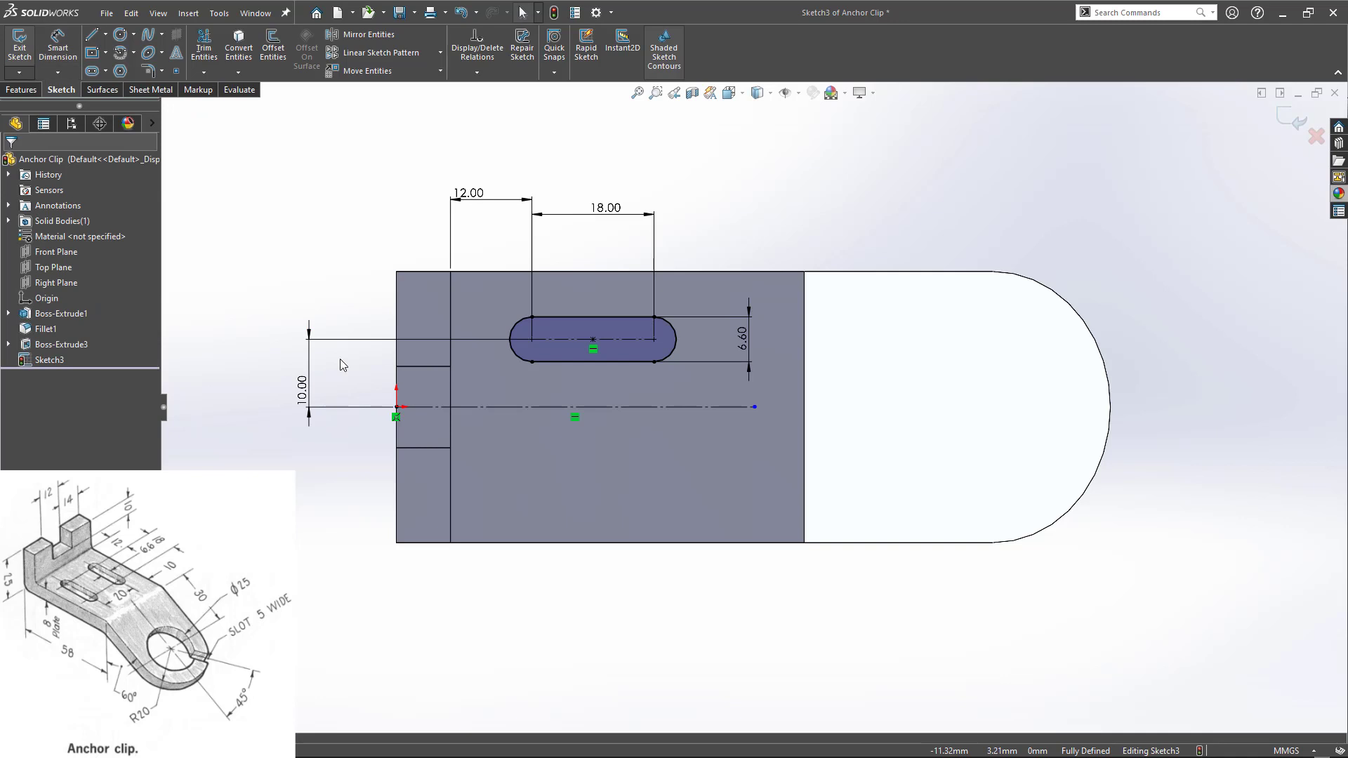
- Mirror the slot about the horizontal centerline and close the sketch
{"action": "left_click", "coordinate": [367, 34]}
{"action": "left_click_drag", "start_coordinate": [462, 288], "coordinate": [732, 385]}
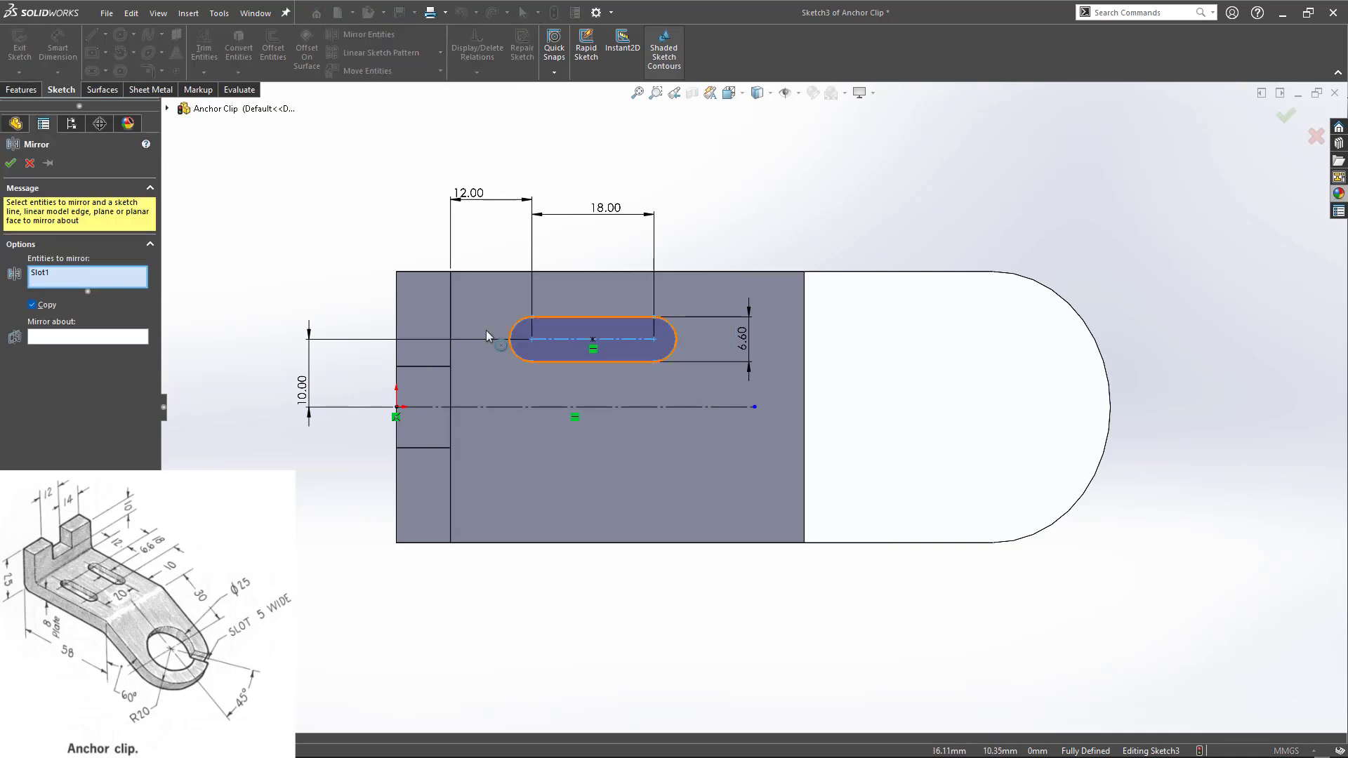
{"action": "left_click", "coordinate": [68, 342]}
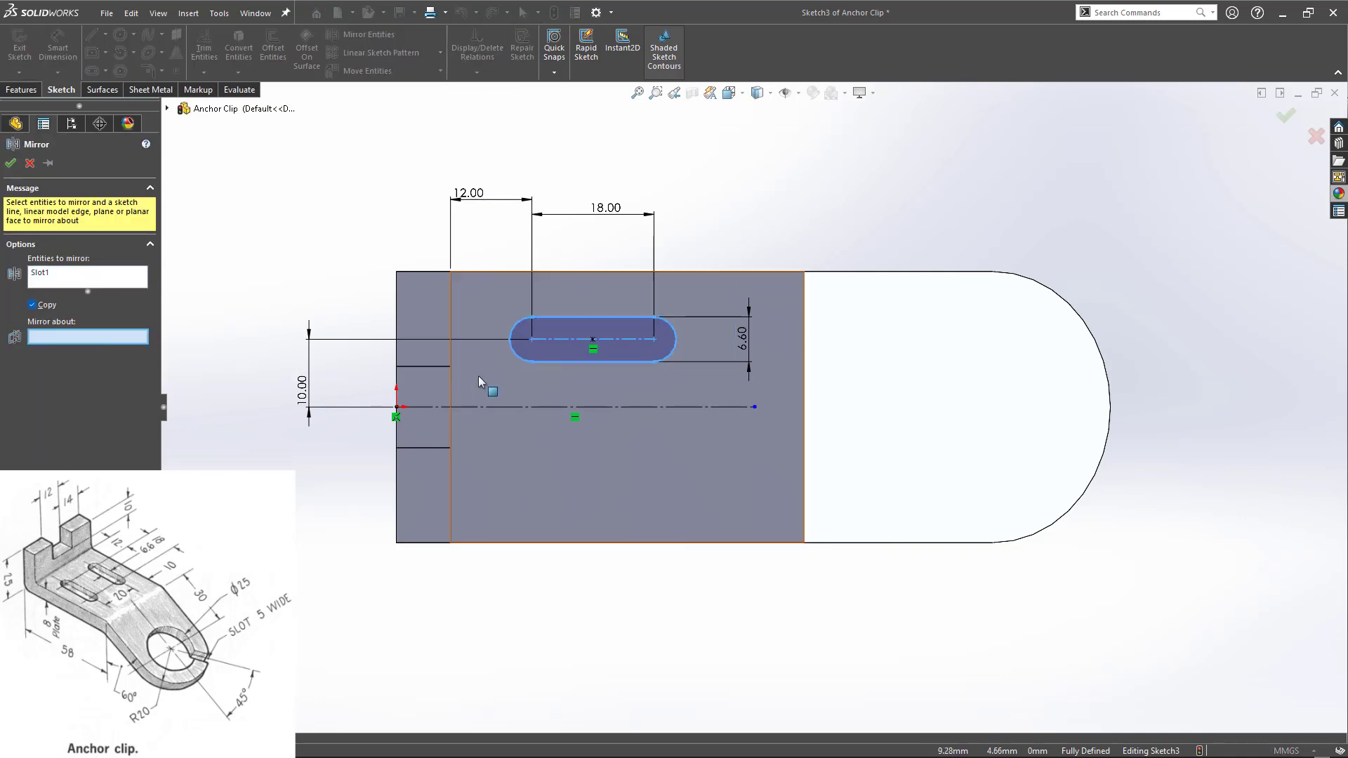
{"action": "left_click", "coordinate": [526, 407]}
{"action": "left_click", "coordinate": [10, 163]}
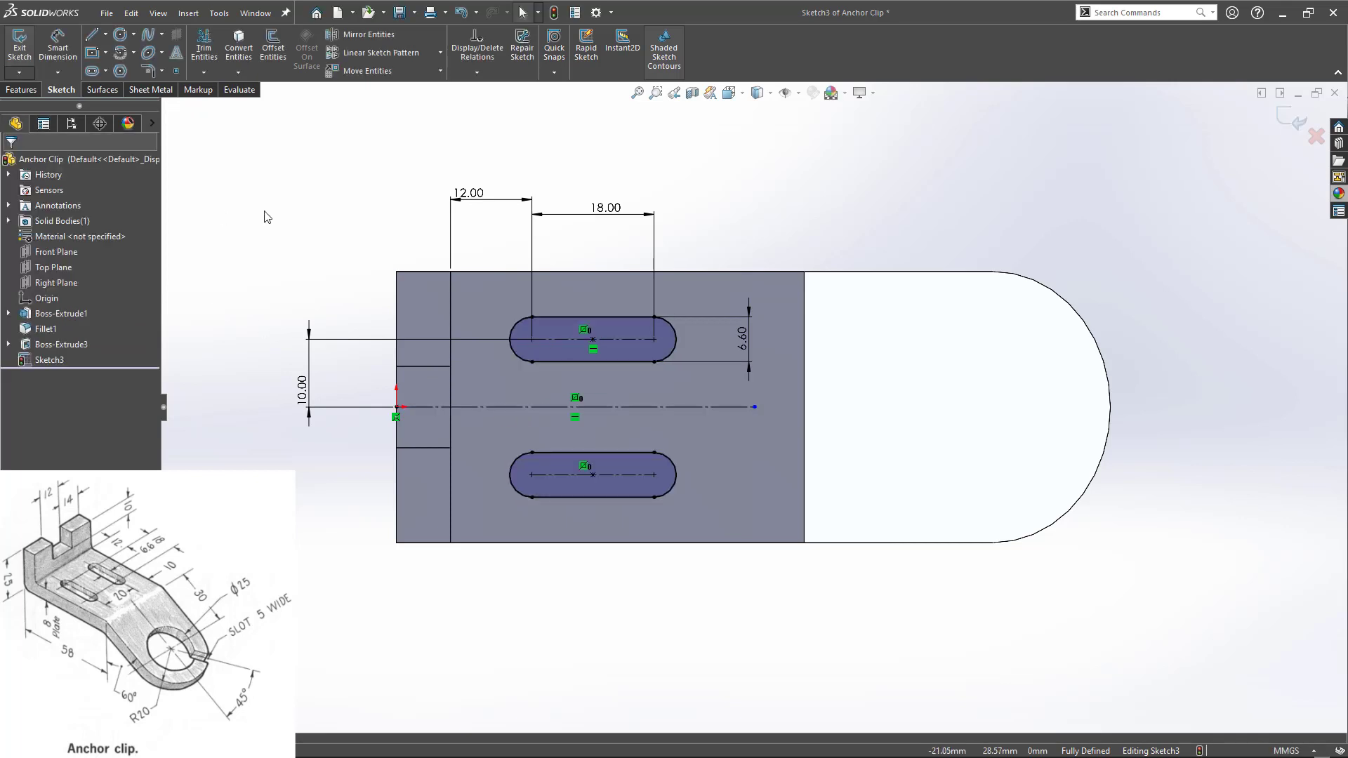
{"action": "double_click", "coordinate": [278, 209]}
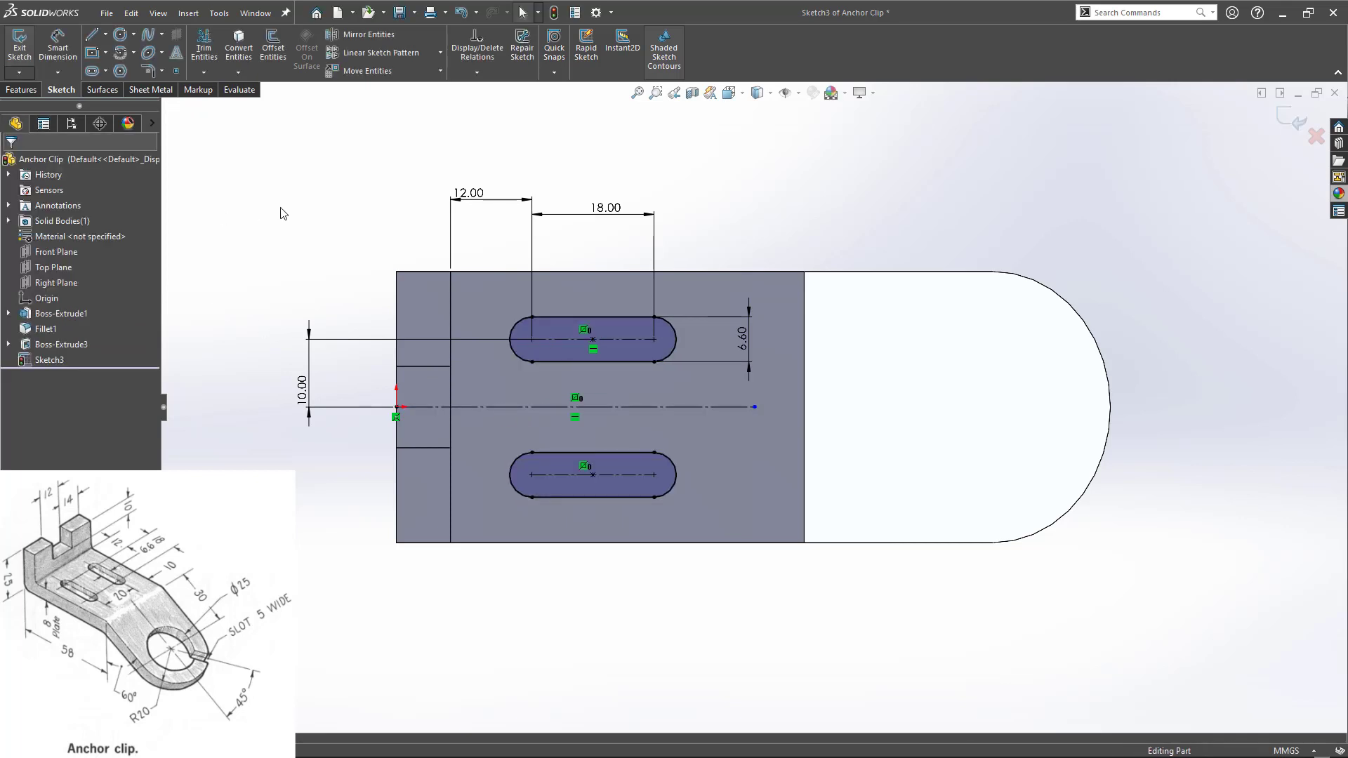
- Cut both slots freehand through the flat section with Instant3D
{"action": "scroll", "coordinate": [362, 324], "scroll_direction": "up", "scroll_amount": 2}
{"action": "middle_click_drag", "start_coordinate": [353, 369], "coordinate": [329, 240]}
{"action": "left_click", "coordinate": [706, 306]}
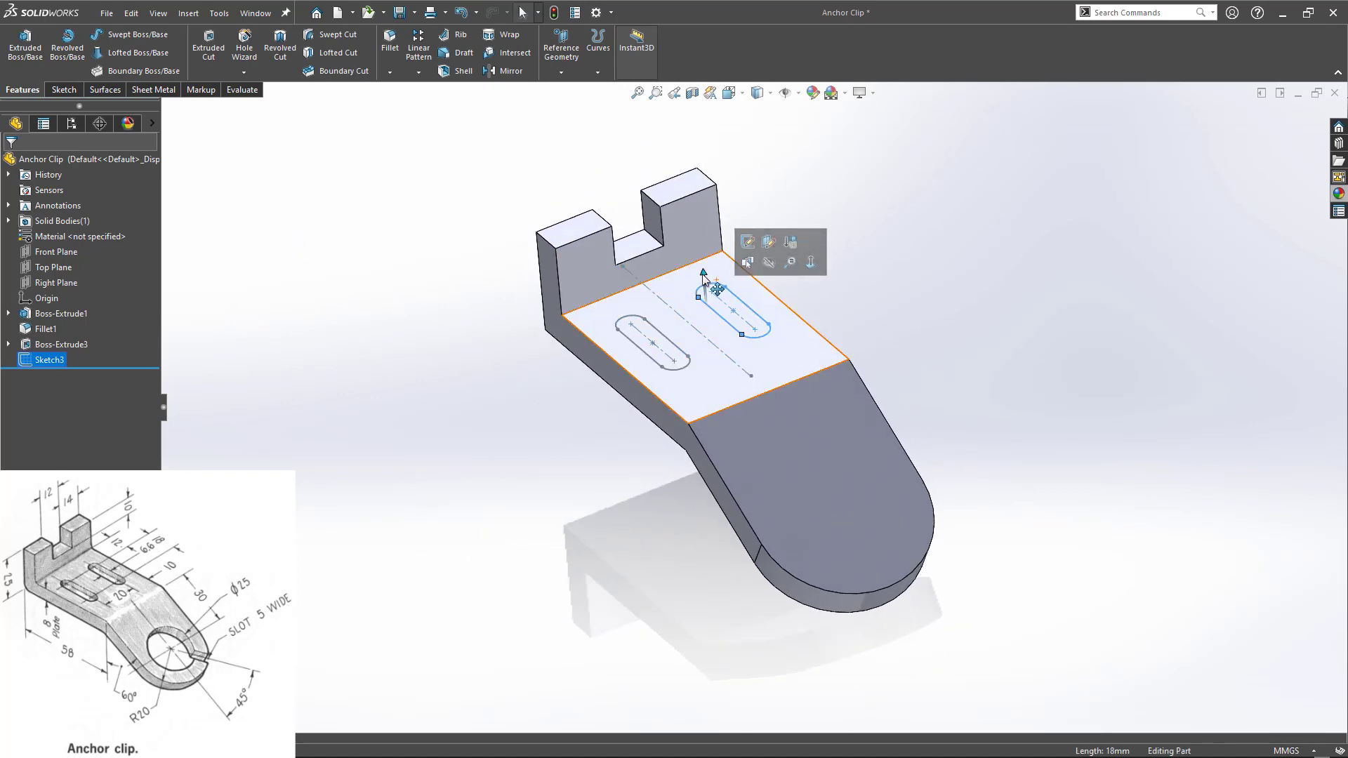
{"action": "left_click_drag", "start_coordinate": [704, 283], "coordinate": [712, 329]}
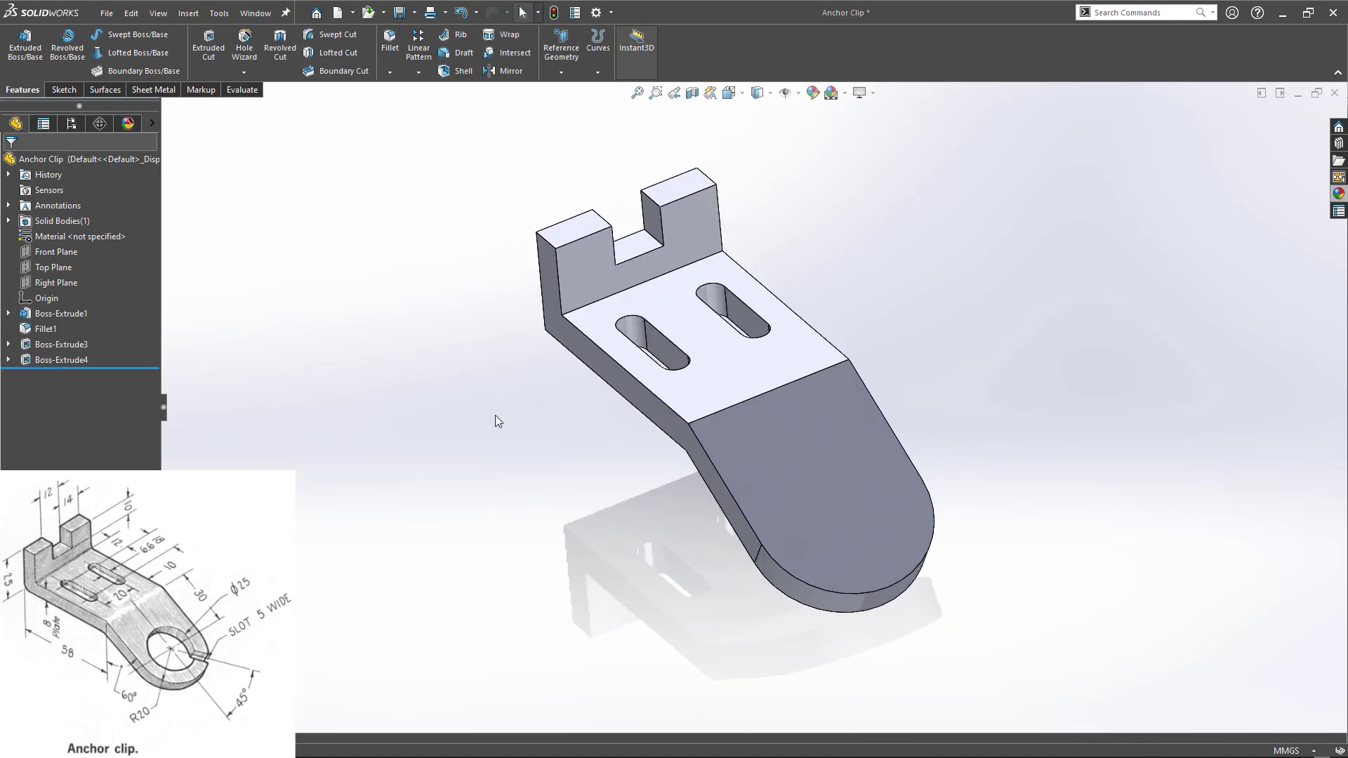
- On the sloped section's top face, sketch a 25 mm diameter circle concentric with the rounded end
{"action": "middle_click_drag", "start_coordinate": [504, 430], "coordinate": [528, 415]}
{"action": "left_click", "coordinate": [858, 463]}
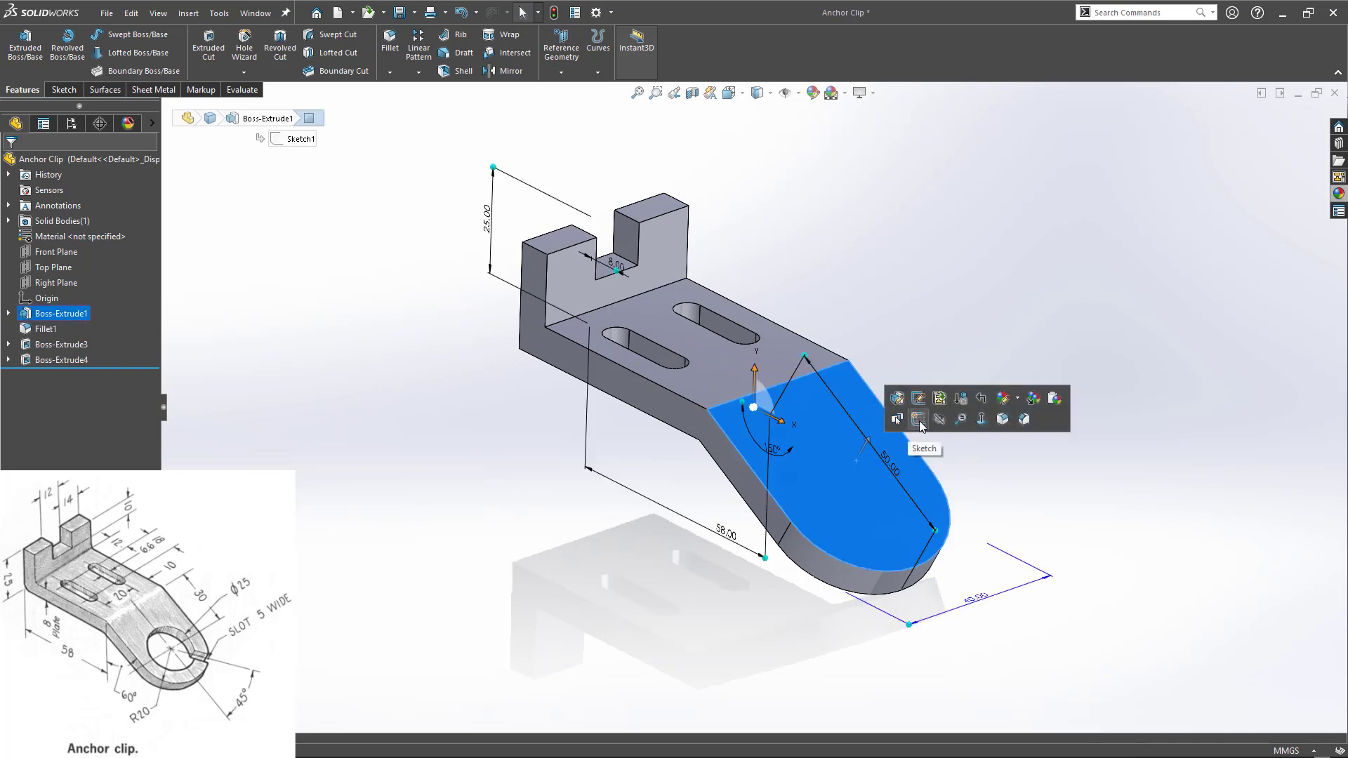
{"action": "left_click", "coordinate": [918, 421]}
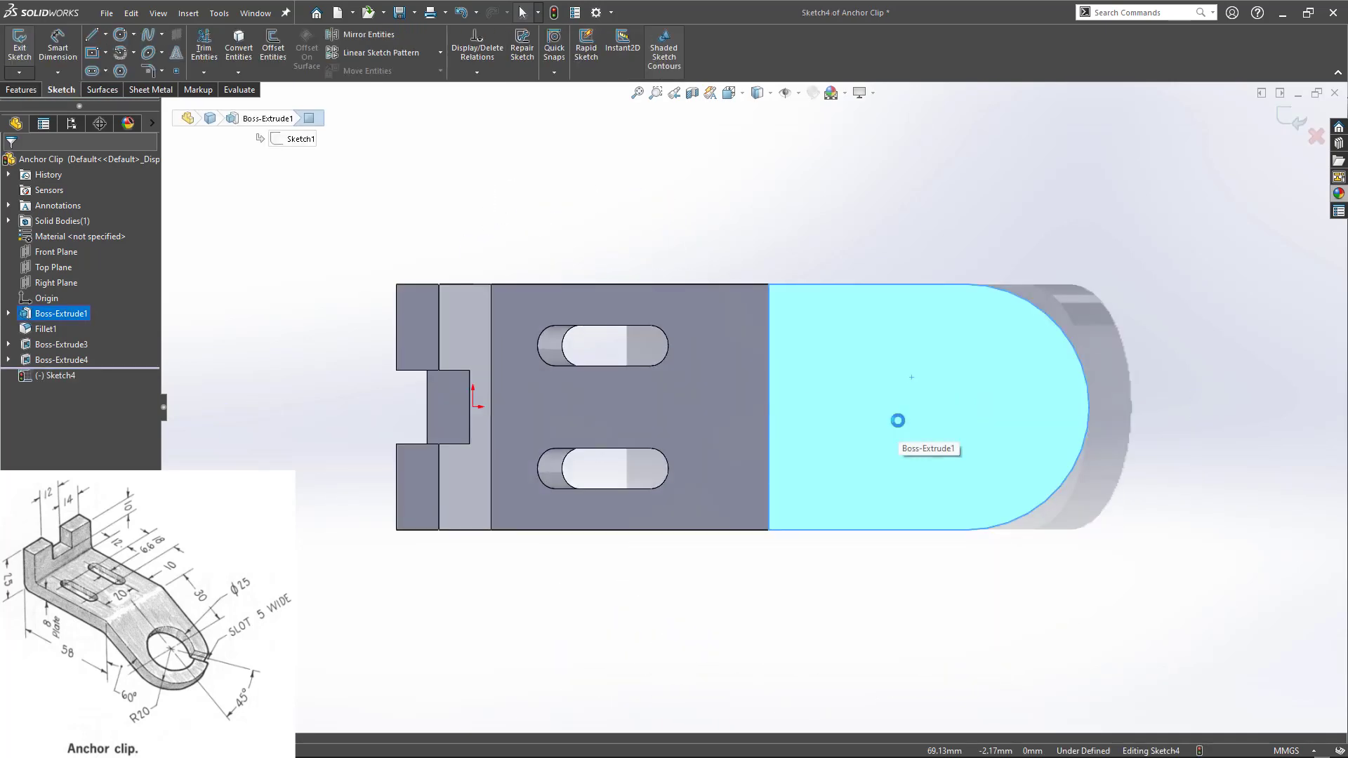
{"action": "right_click_drag", "start_coordinate": [898, 420], "coordinate": [990, 431]}
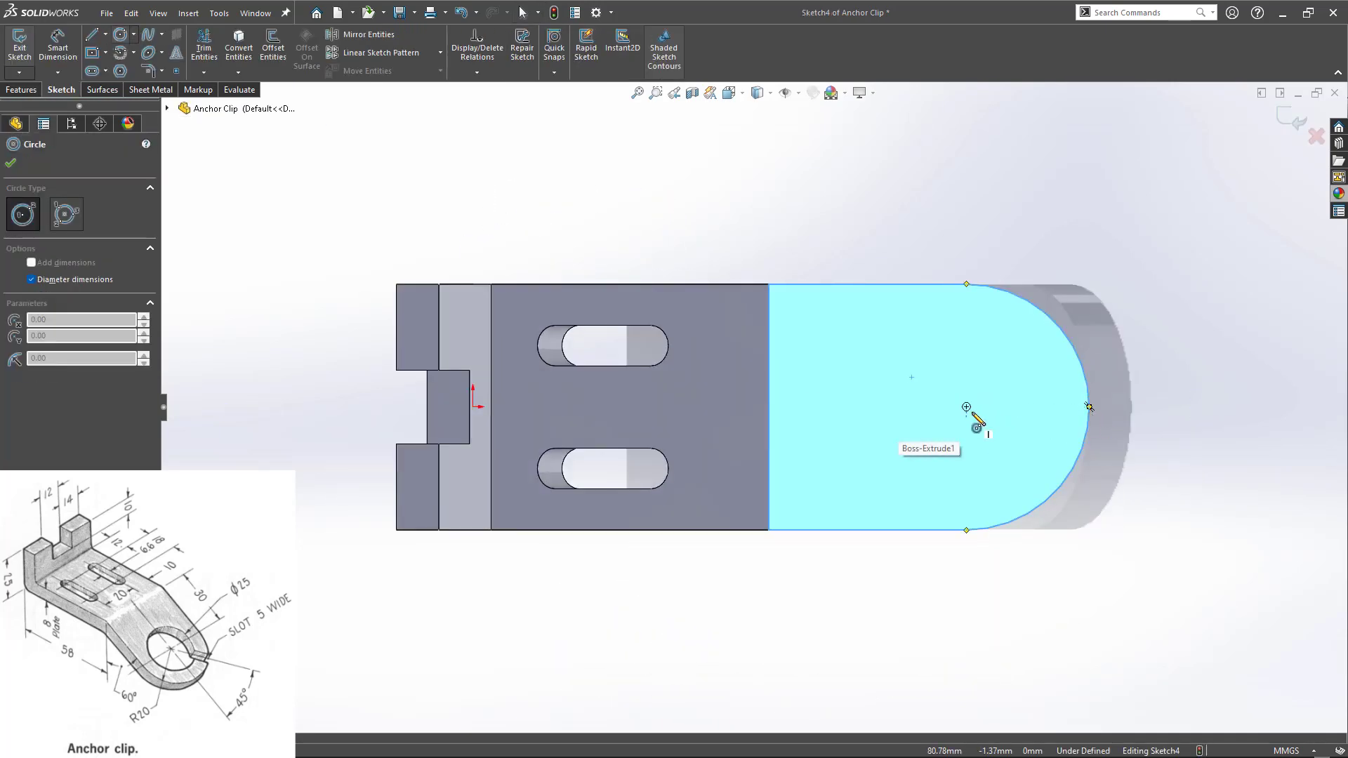
{"action": "left_click", "coordinate": [972, 413]}
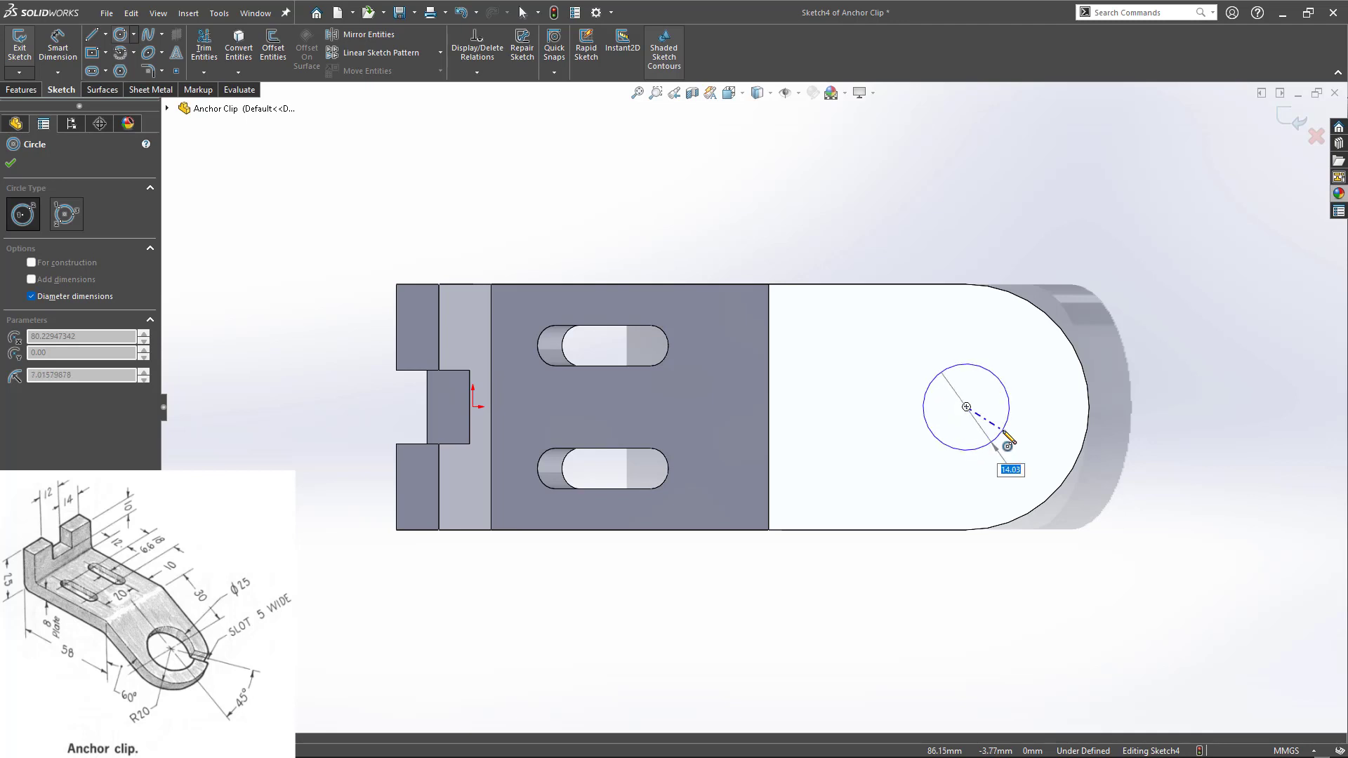
{"action": "key", "text": "Return"}
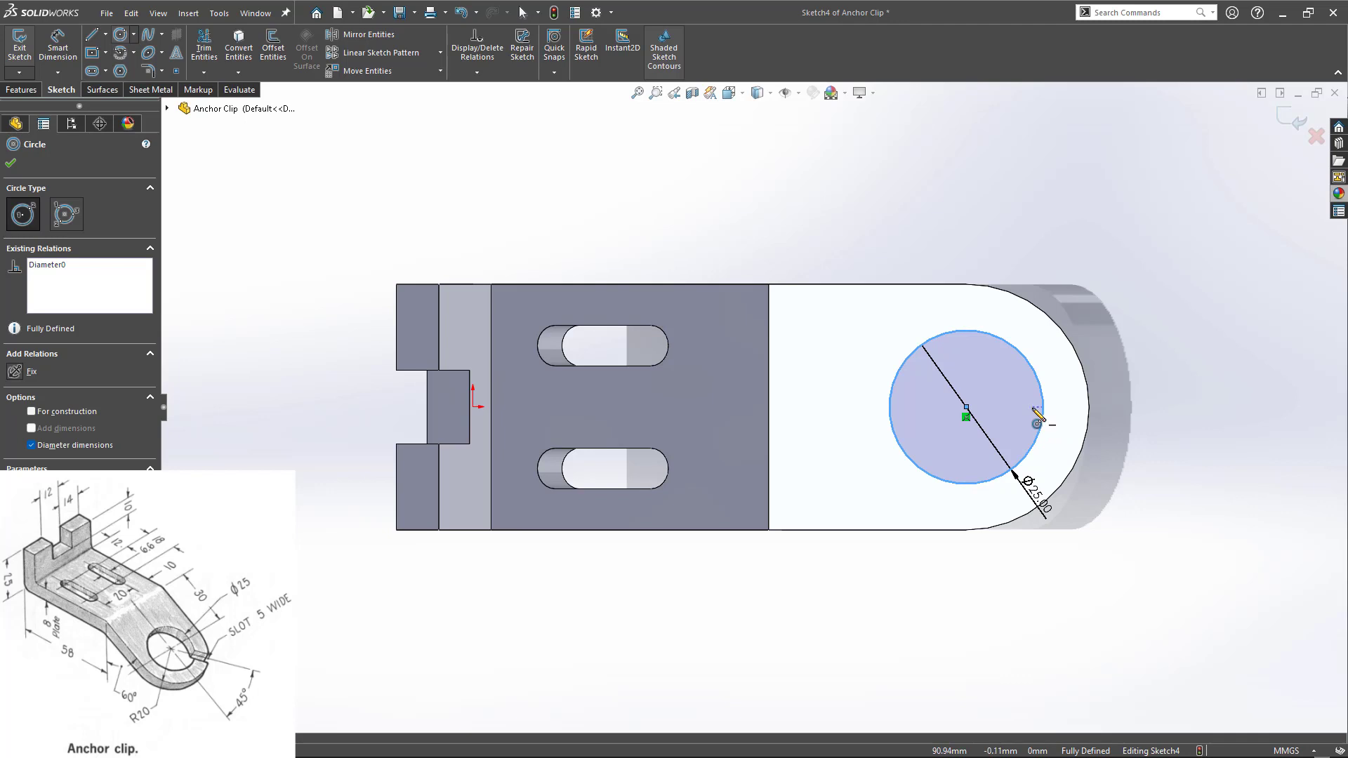
{"action": "key", "text": "Escape"}
- Draw a horizontal line from the circle's centre to the outermost point of the rounded end
{"action": "key", "text": "l"}
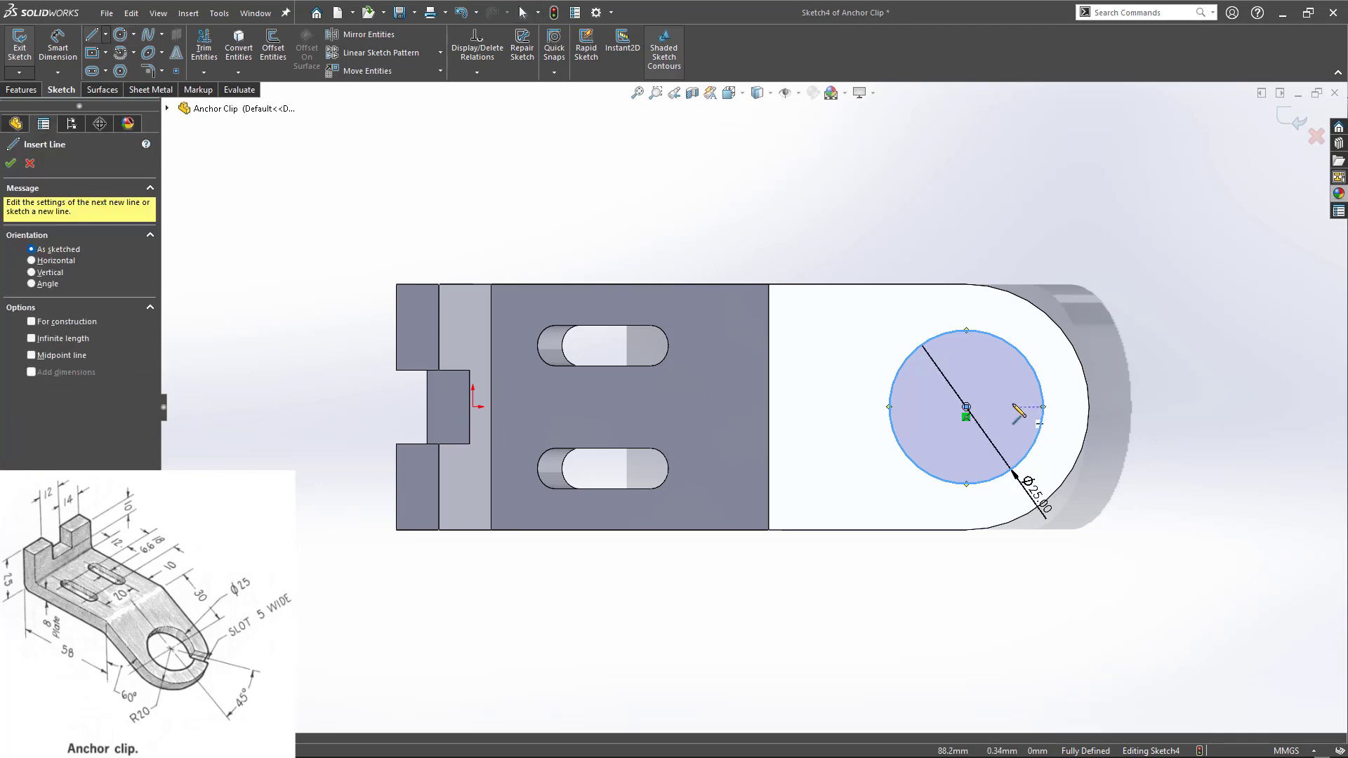
{"action": "left_click", "coordinate": [965, 407]}
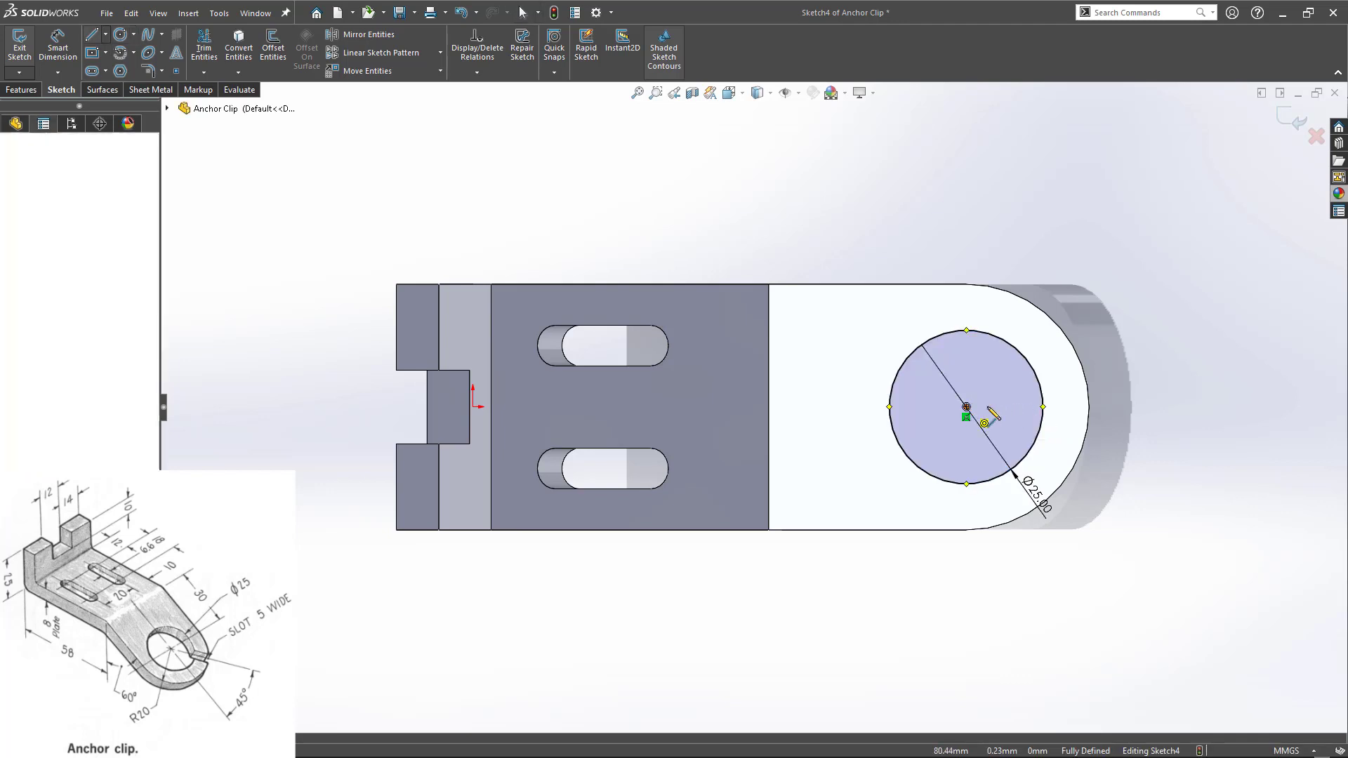
{"action": "left_click", "coordinate": [1089, 407]}
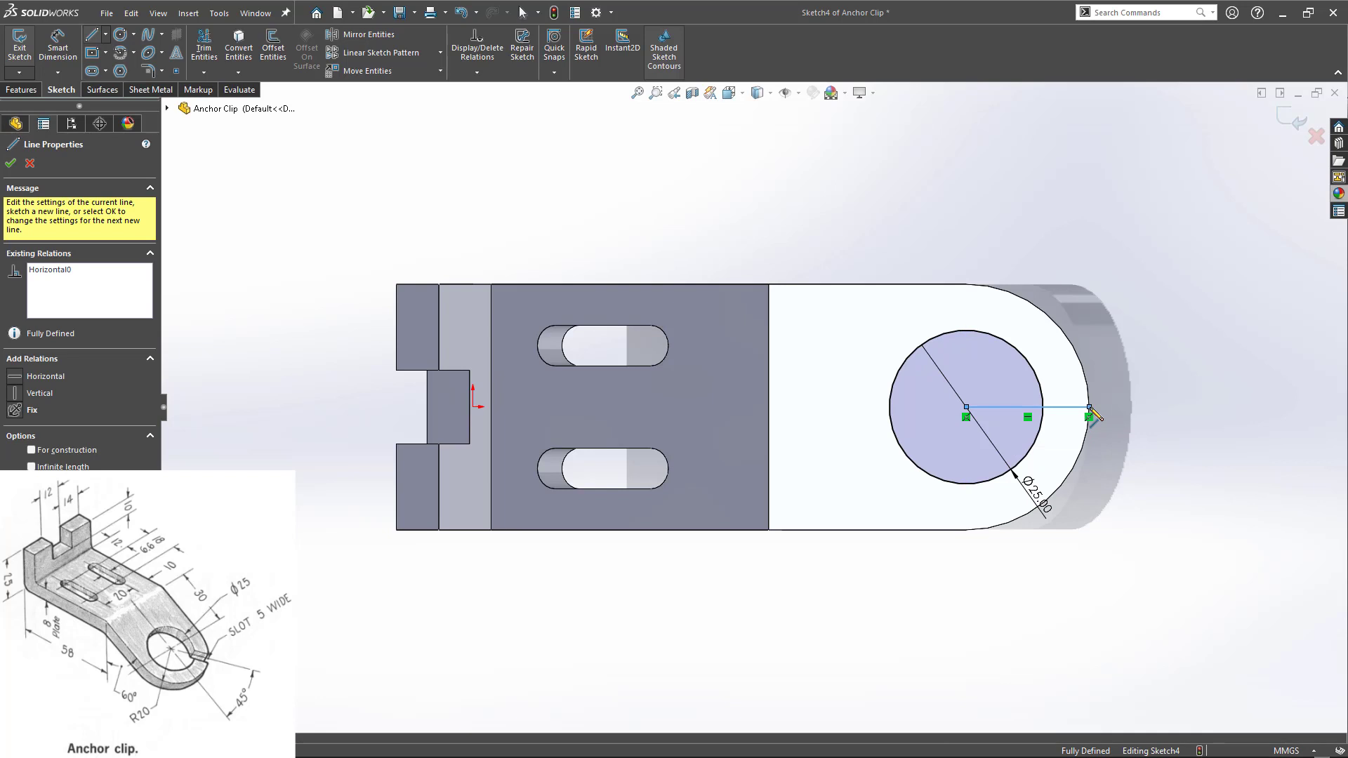
{"action": "key", "text": "Escape"}
- Draw a 20 mm sloped line from the circle's centre to the rounded edge, above the horizontal line
{"action": "key", "text": "l"}
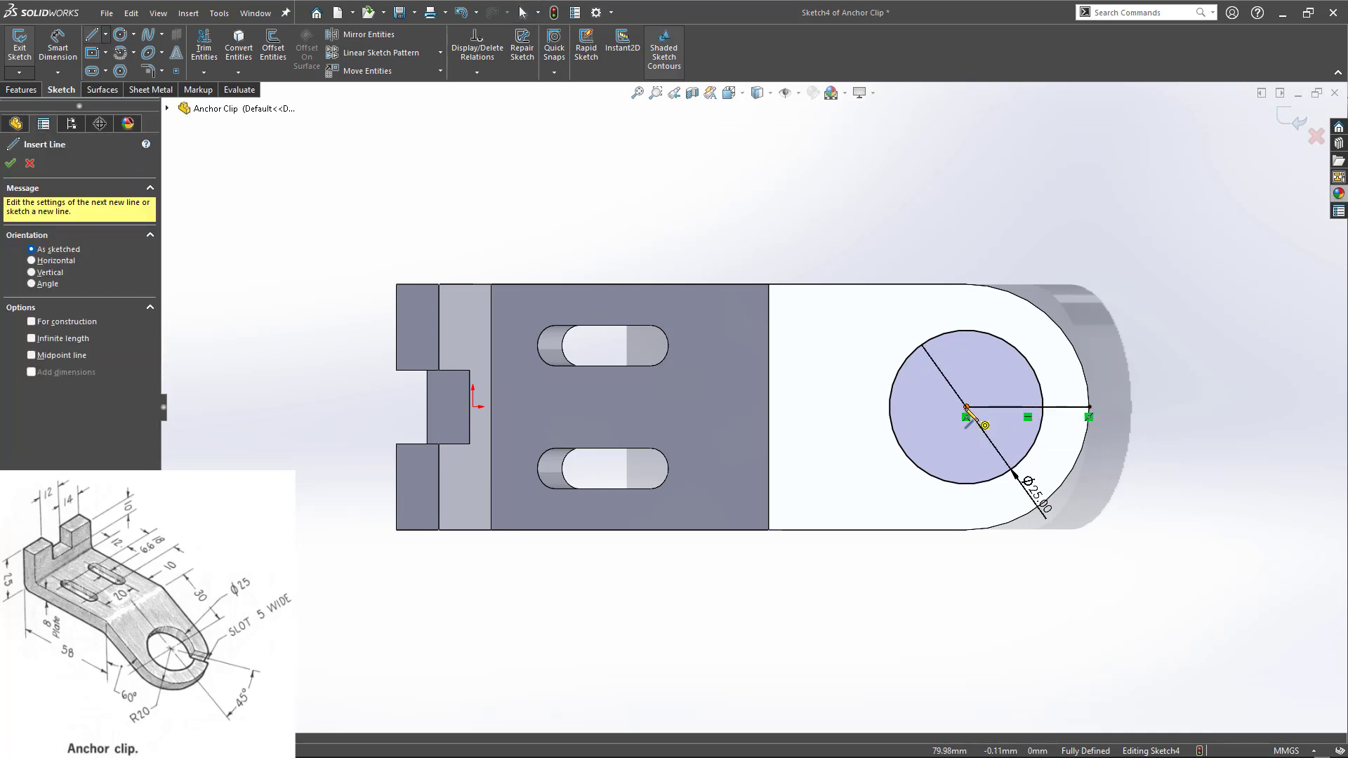
{"action": "left_click", "coordinate": [966, 407]}
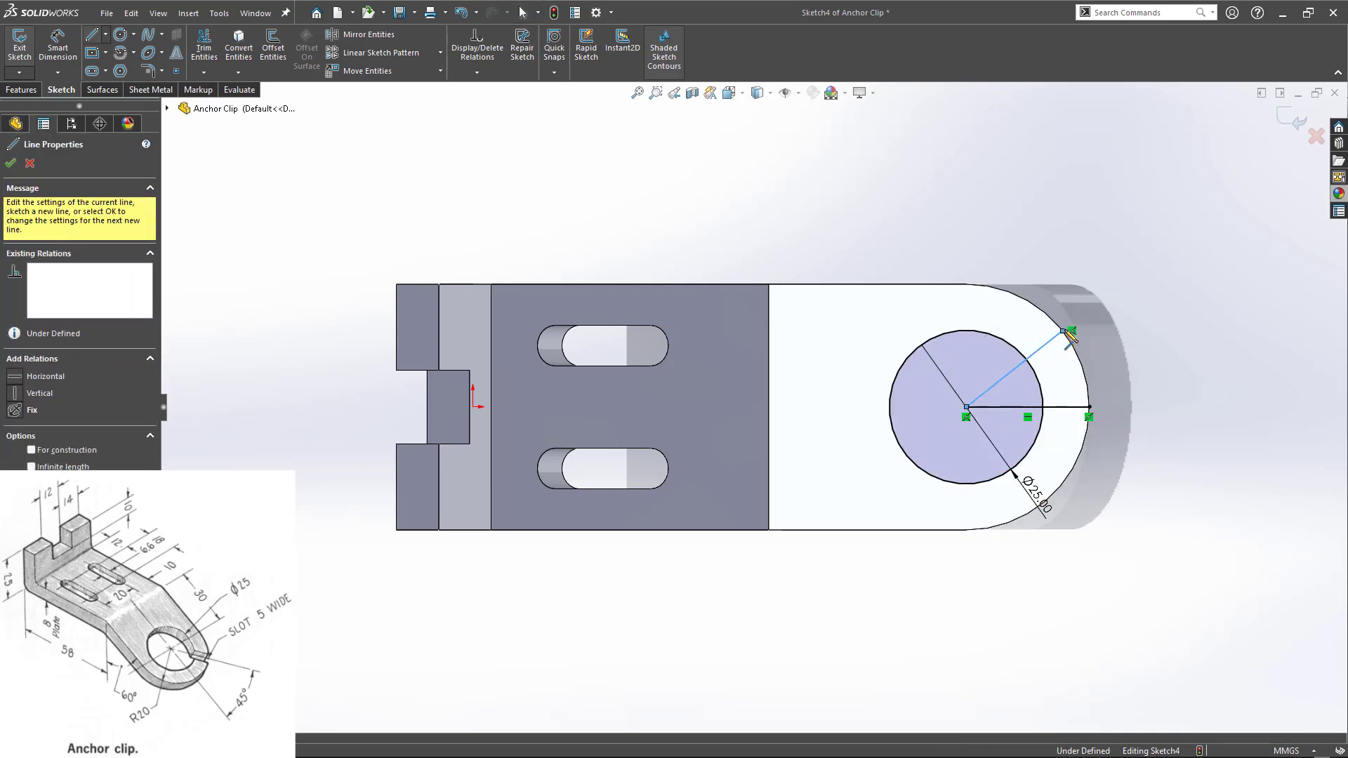
{"action": "left_click", "coordinate": [1064, 330]}
{"action": "key", "text": "Escape"}
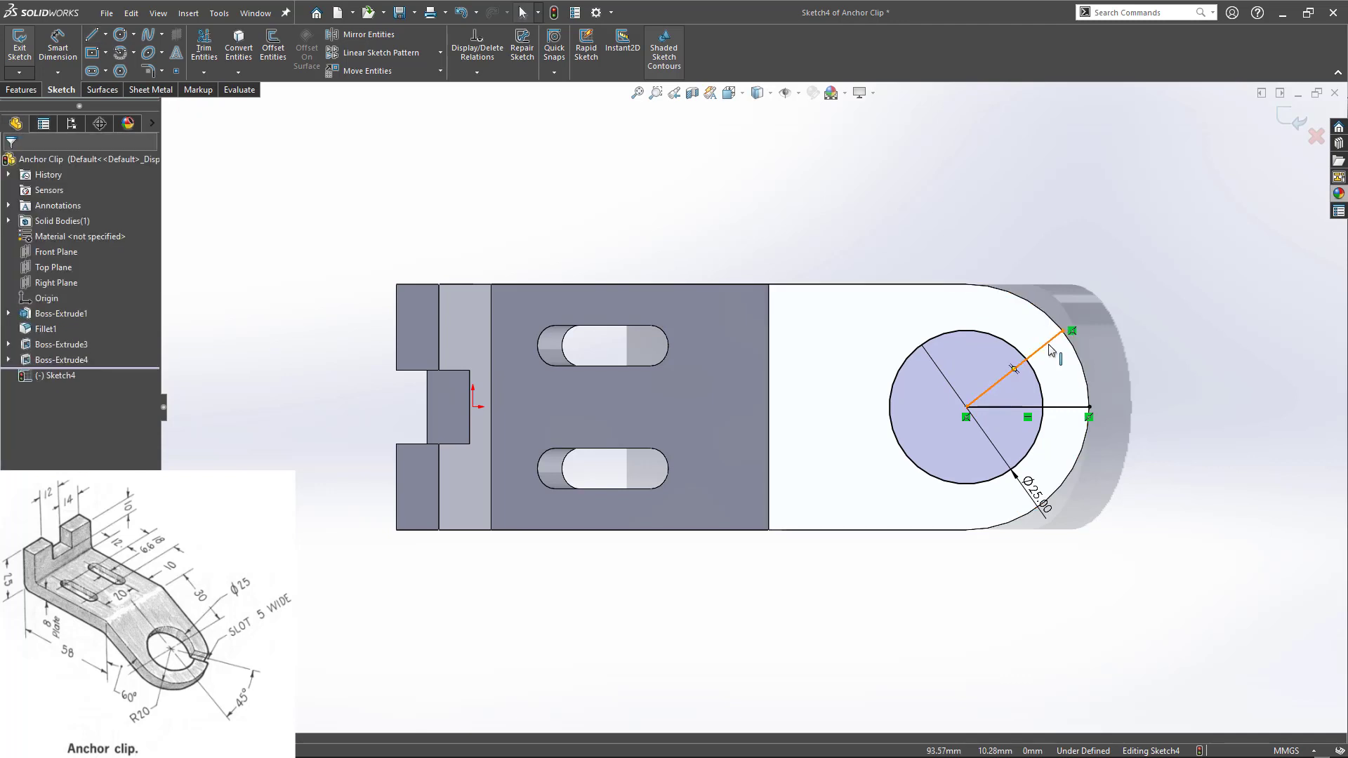
- Dimension the angle between the sloped line and the horizontal line as 45 degrees
{"action": "left_click", "coordinate": [1051, 350]}
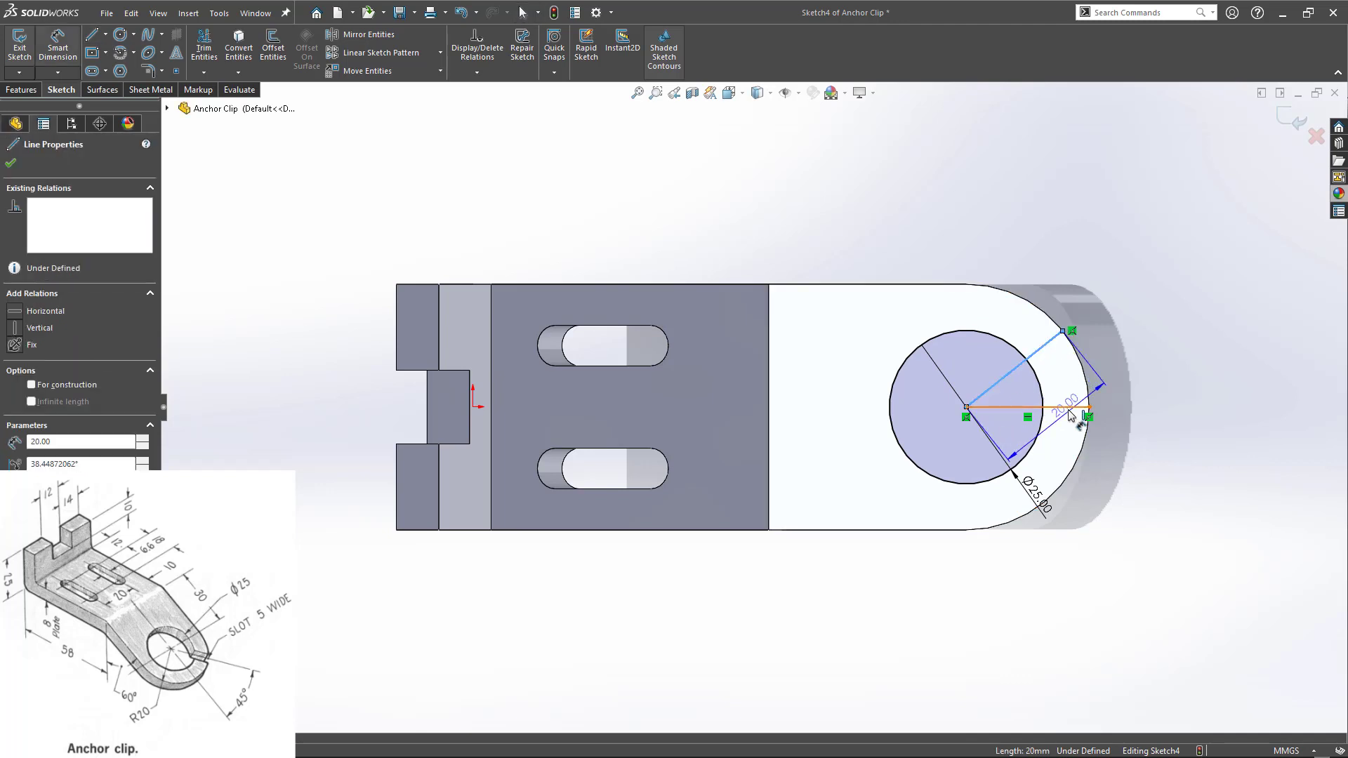
{"action": "left_click", "coordinate": [1068, 408]}
{"action": "left_click", "coordinate": [1123, 366]}
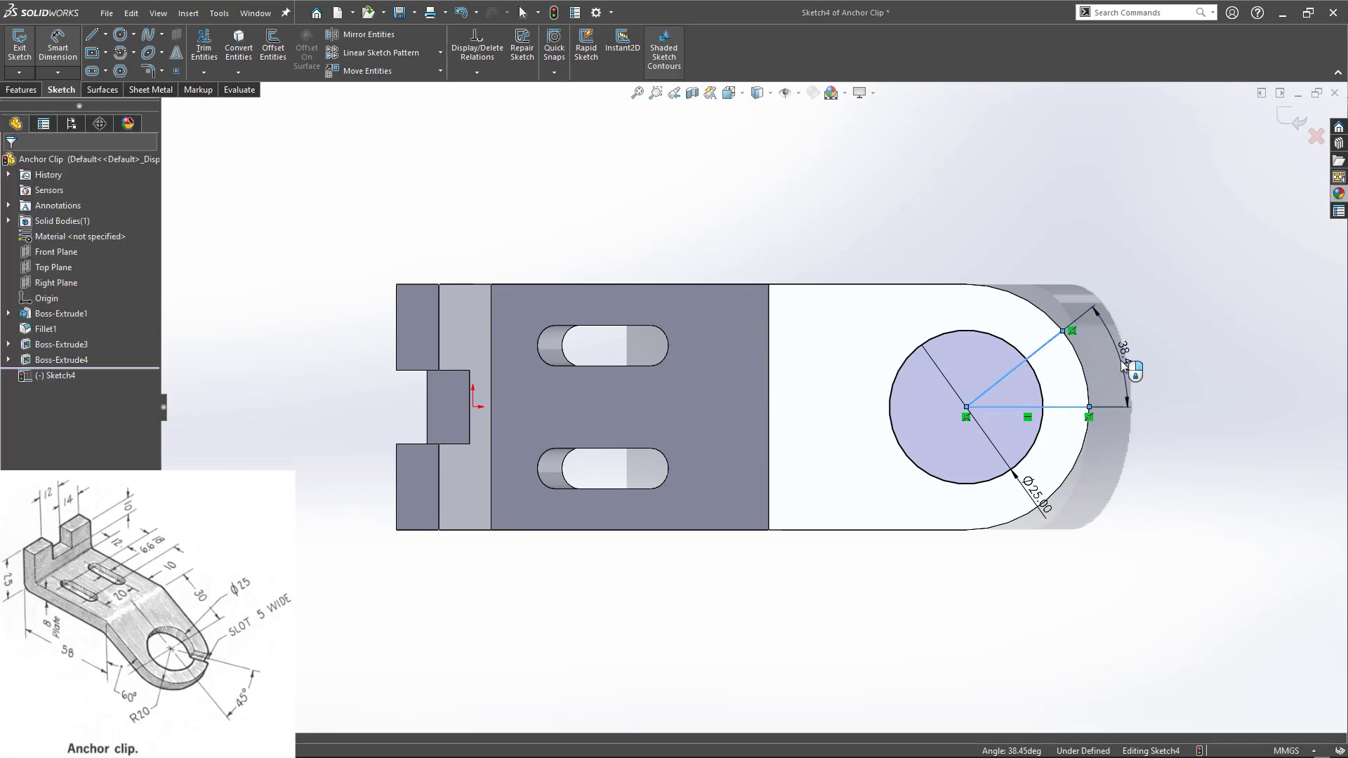
{"action": "type", "text": "45"}
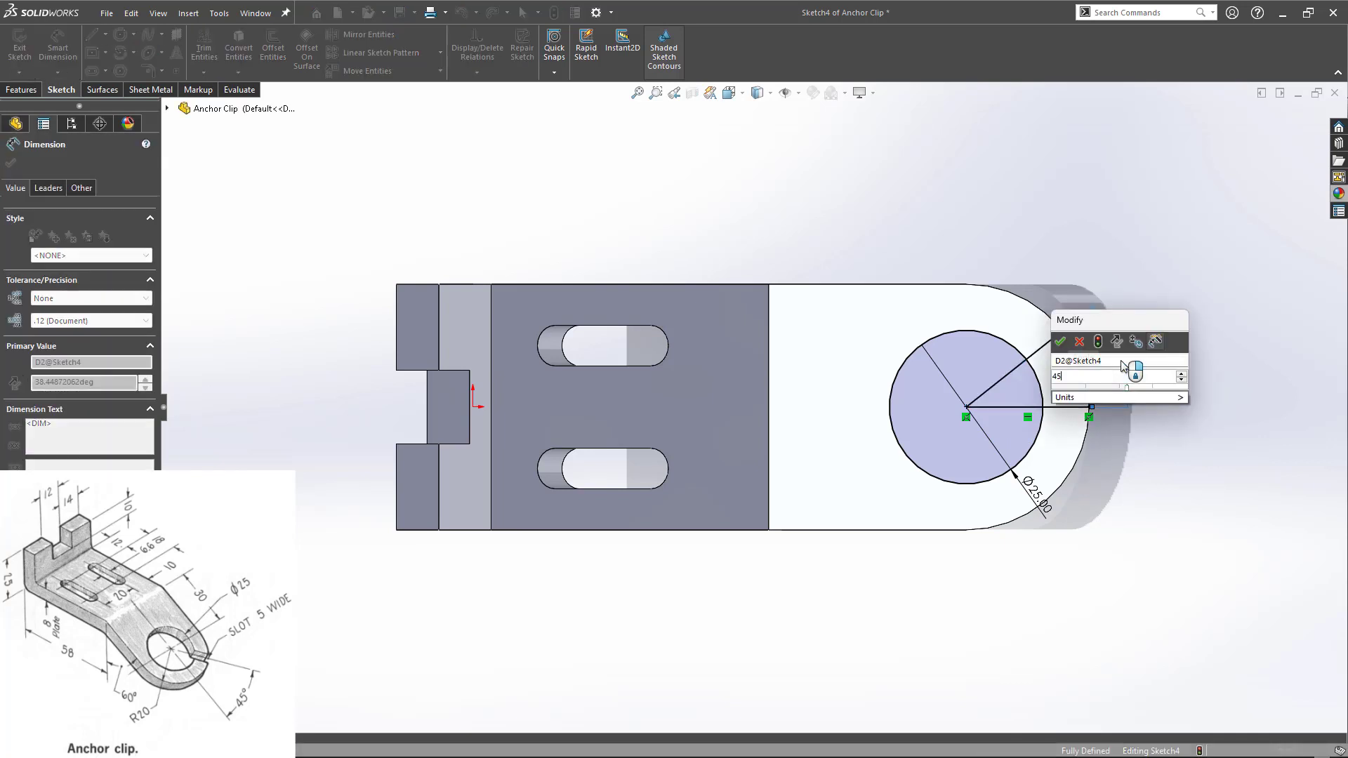
{"action": "key", "text": "Return"}
{"action": "key", "text": "Escape"}
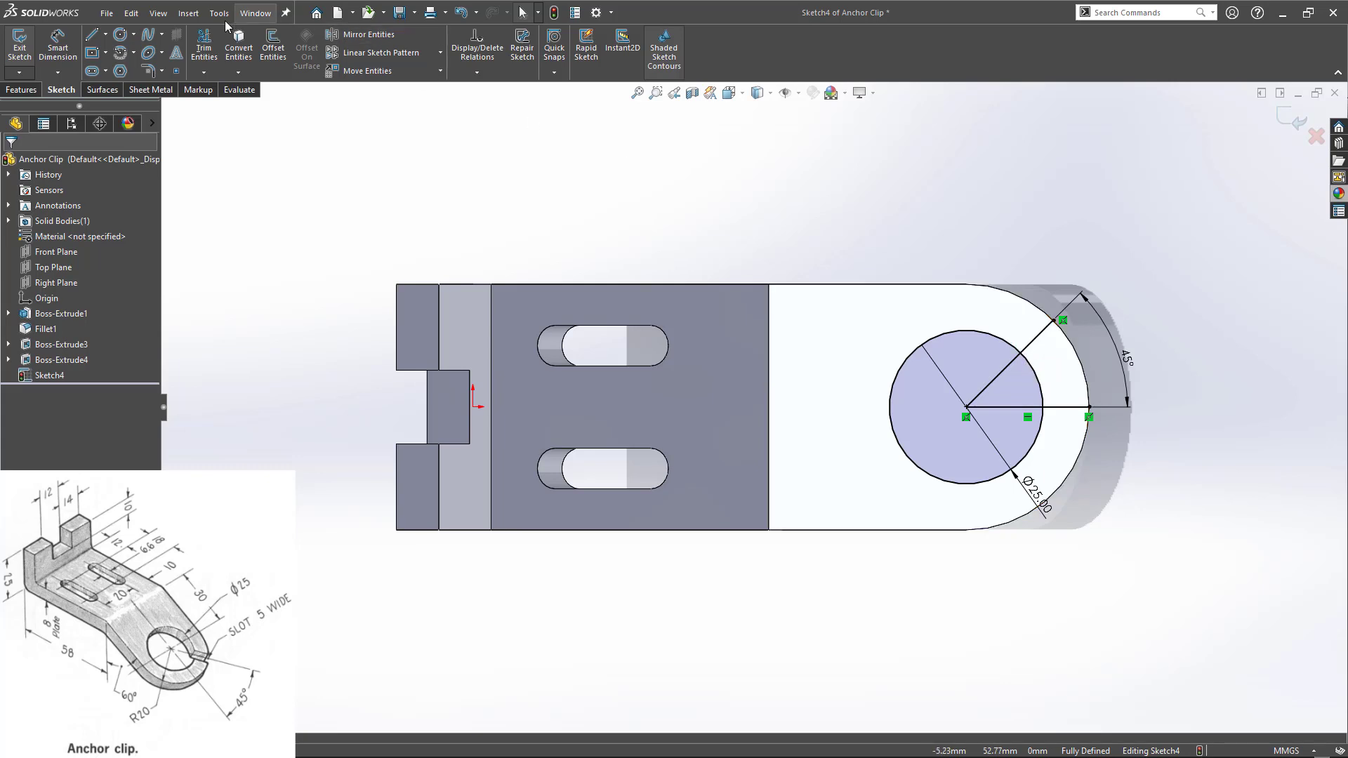
{"action": "left_click", "coordinate": [106, 54]}
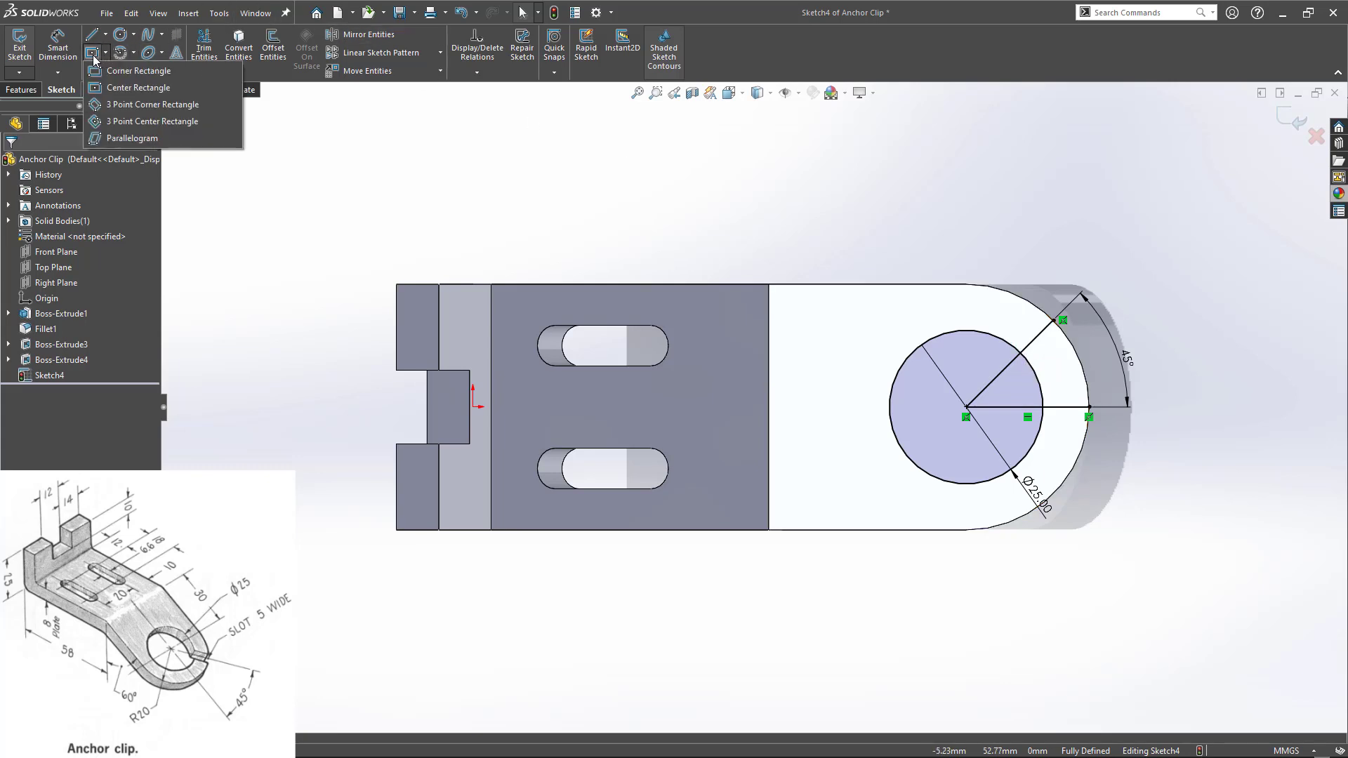
{"action": "left_click", "coordinate": [138, 87]}
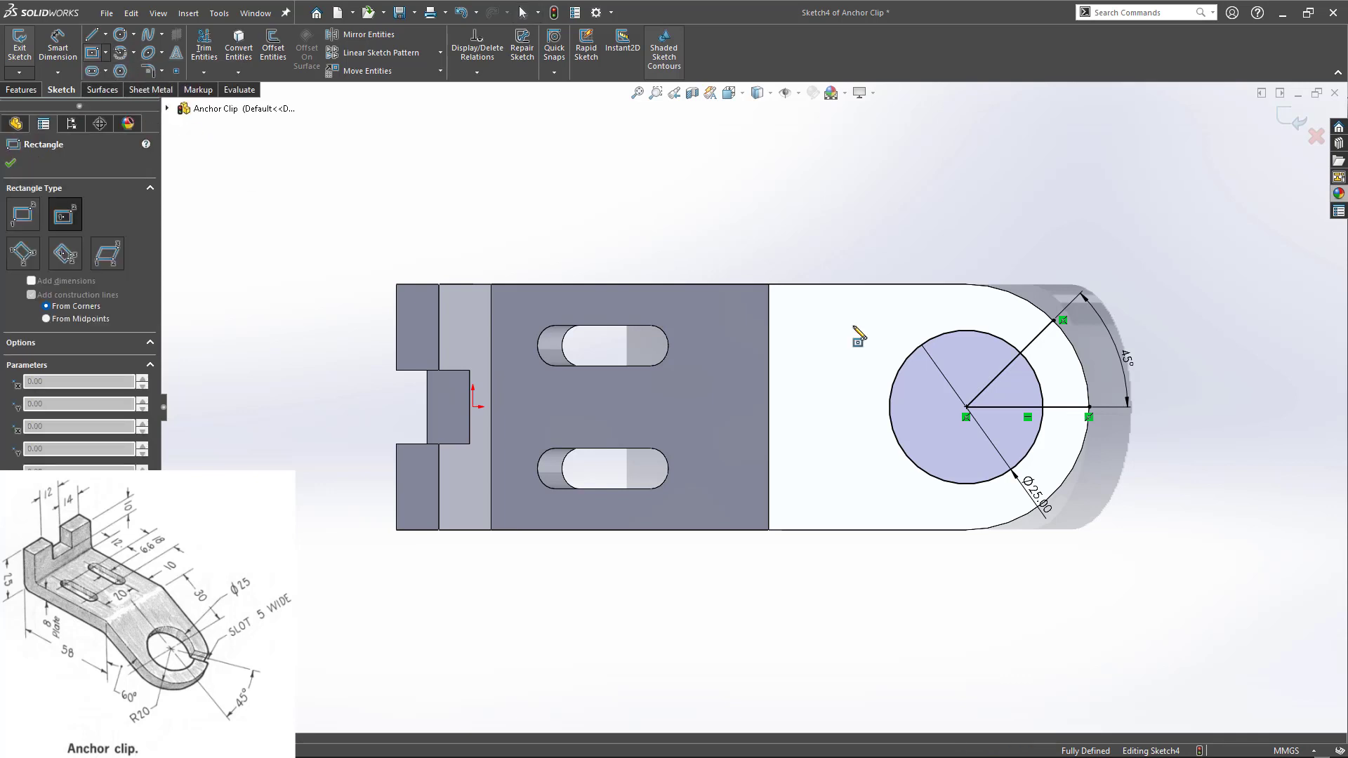
{"action": "left_click", "coordinate": [1034, 353]}
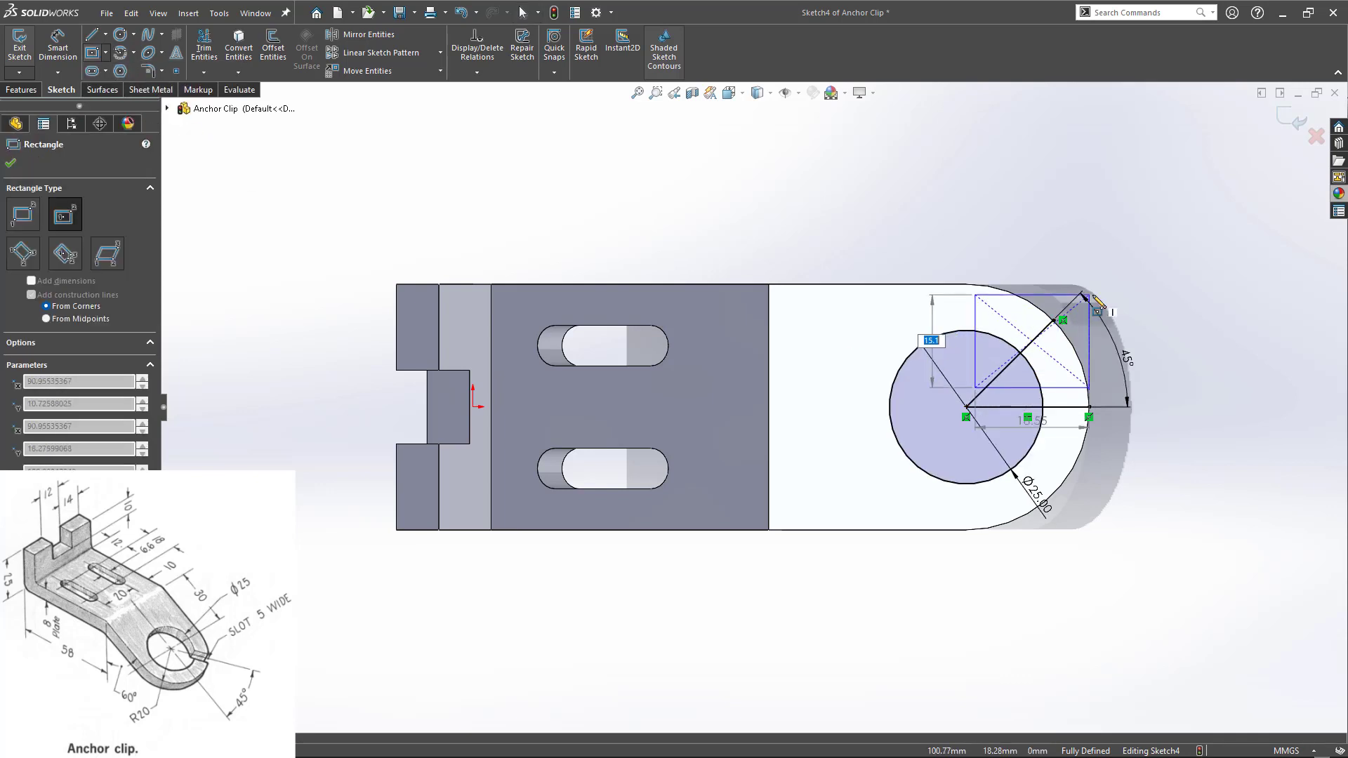
{"action": "key", "text": "Escape"}
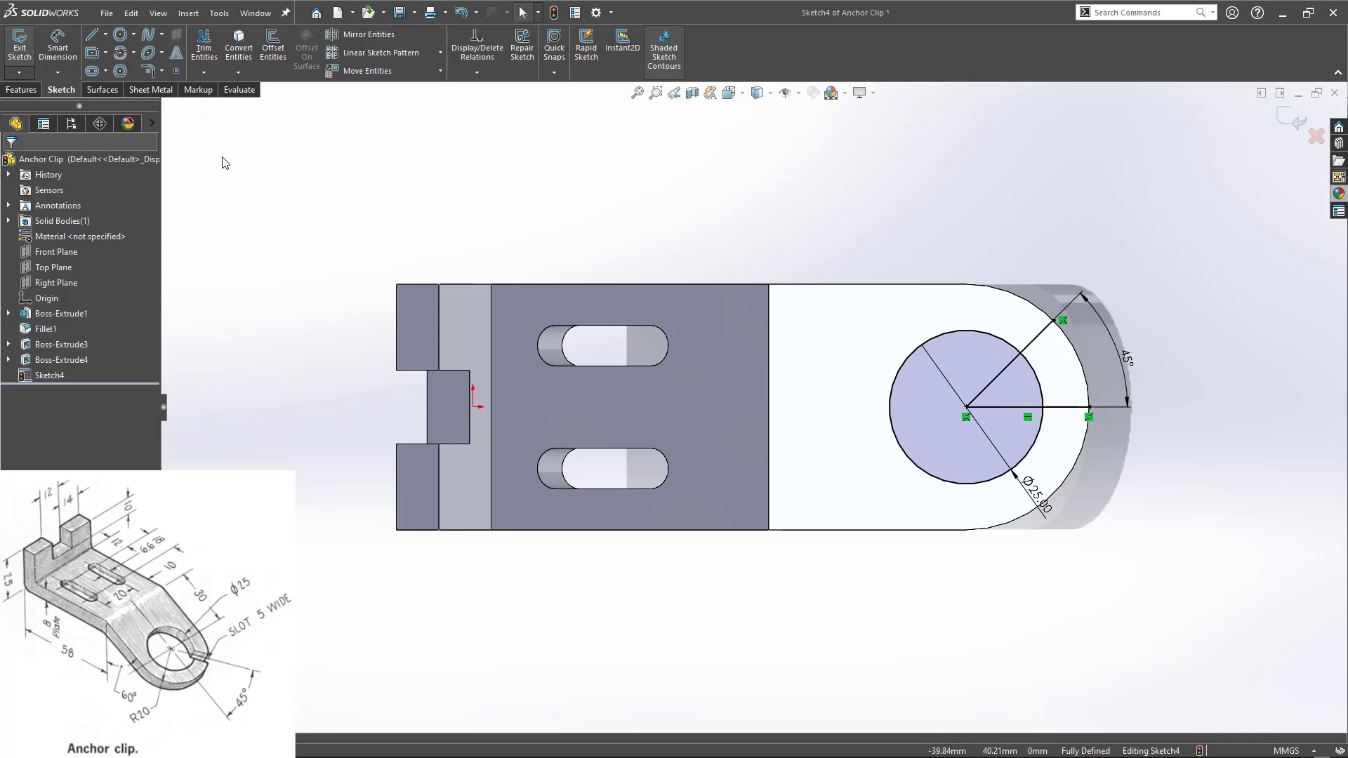
- Sketch a 3 point corner rectangle along the outer half of the 45° line, 10 mm long and about 2.28 mm wide
{"action": "left_click", "coordinate": [106, 54]}
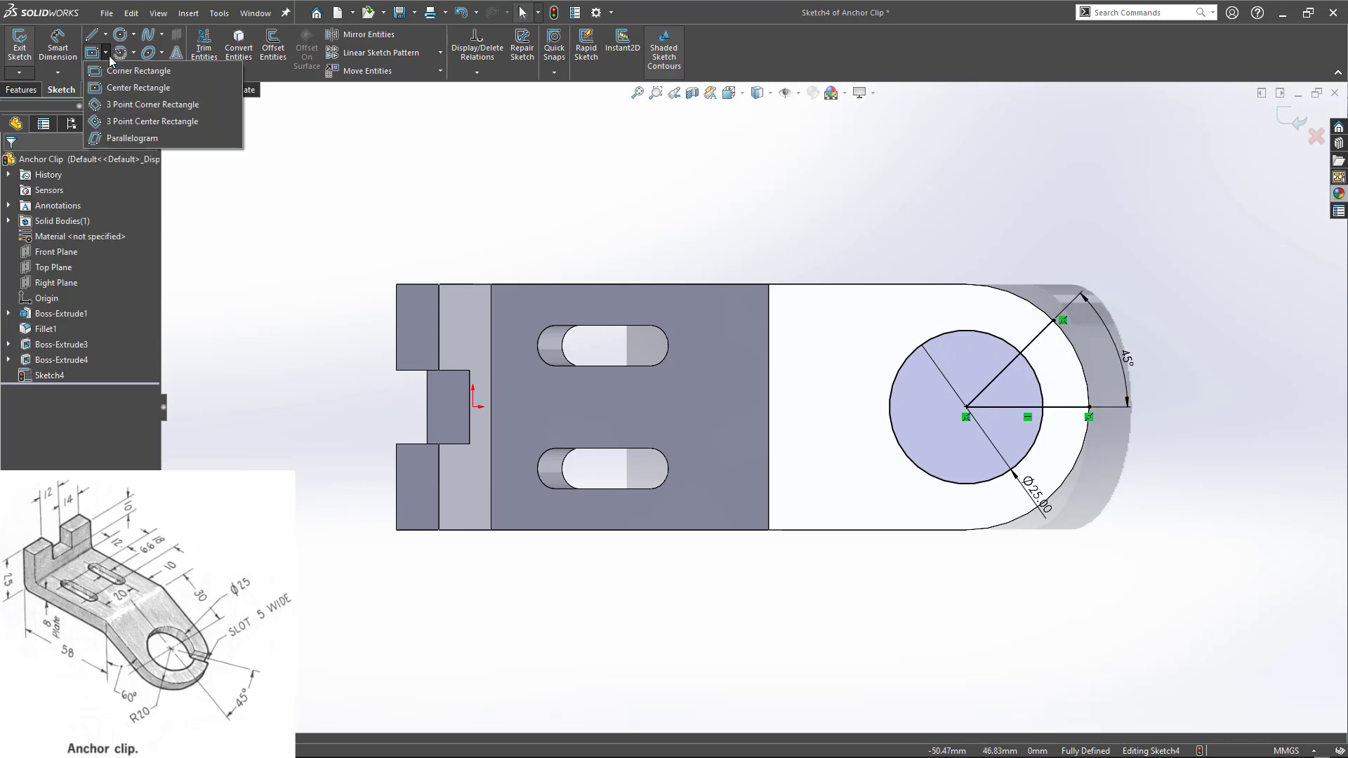
{"action": "left_click", "coordinate": [130, 108]}
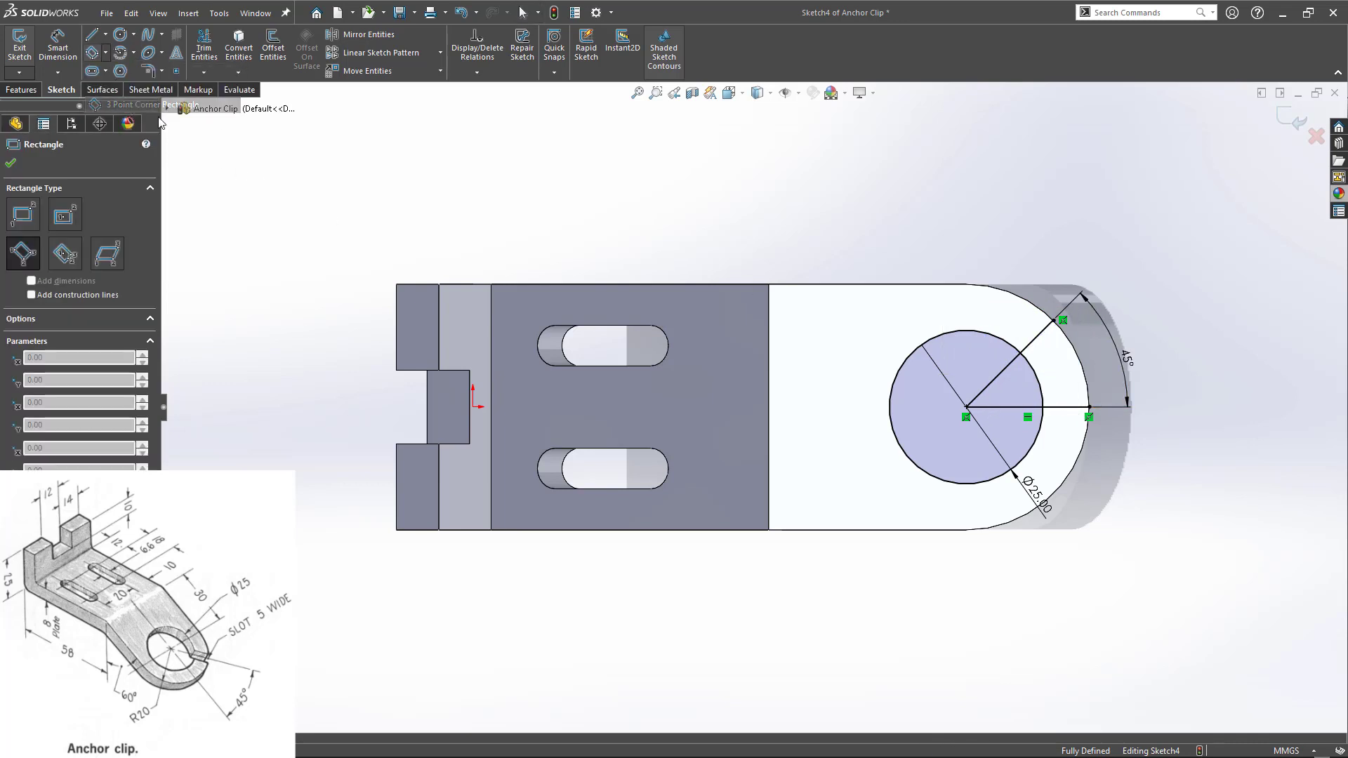
{"action": "left_click", "coordinate": [1009, 363]}
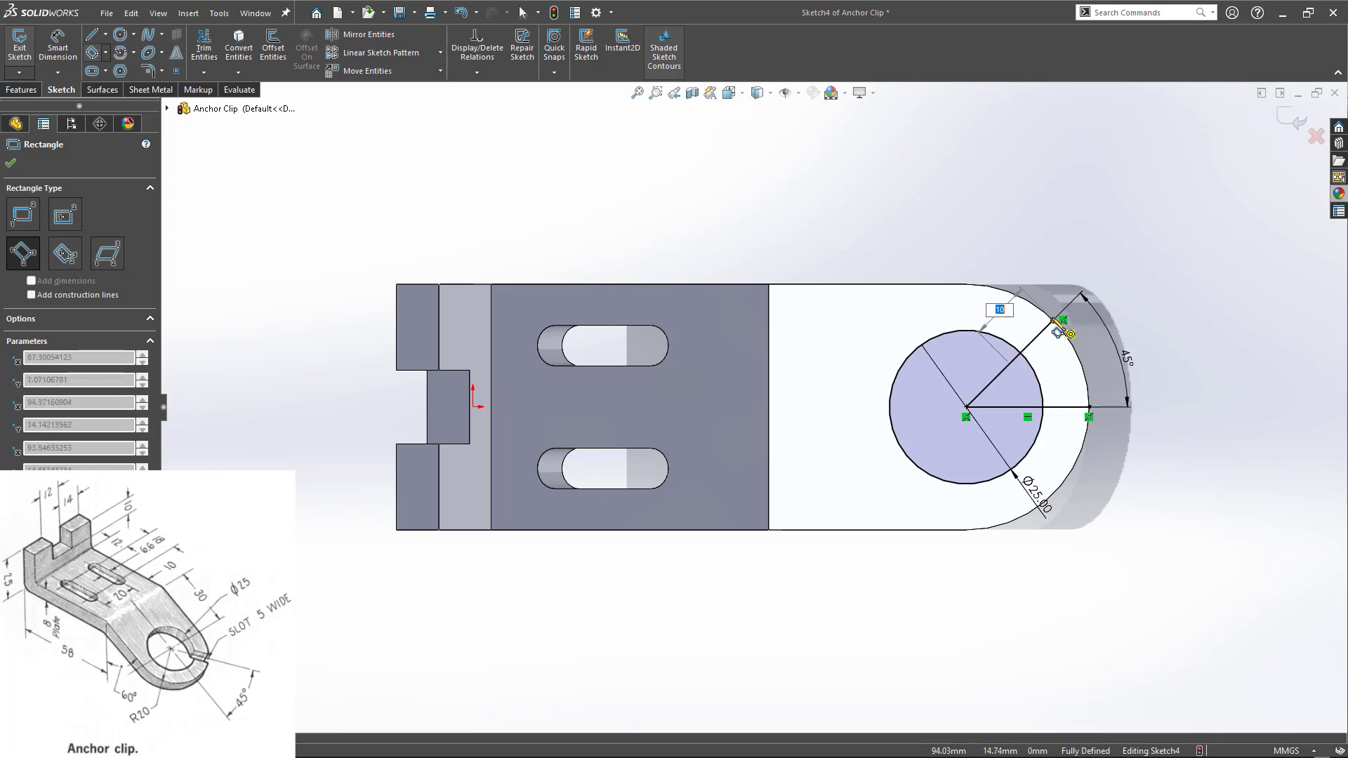
{"action": "left_click", "coordinate": [1057, 321]}
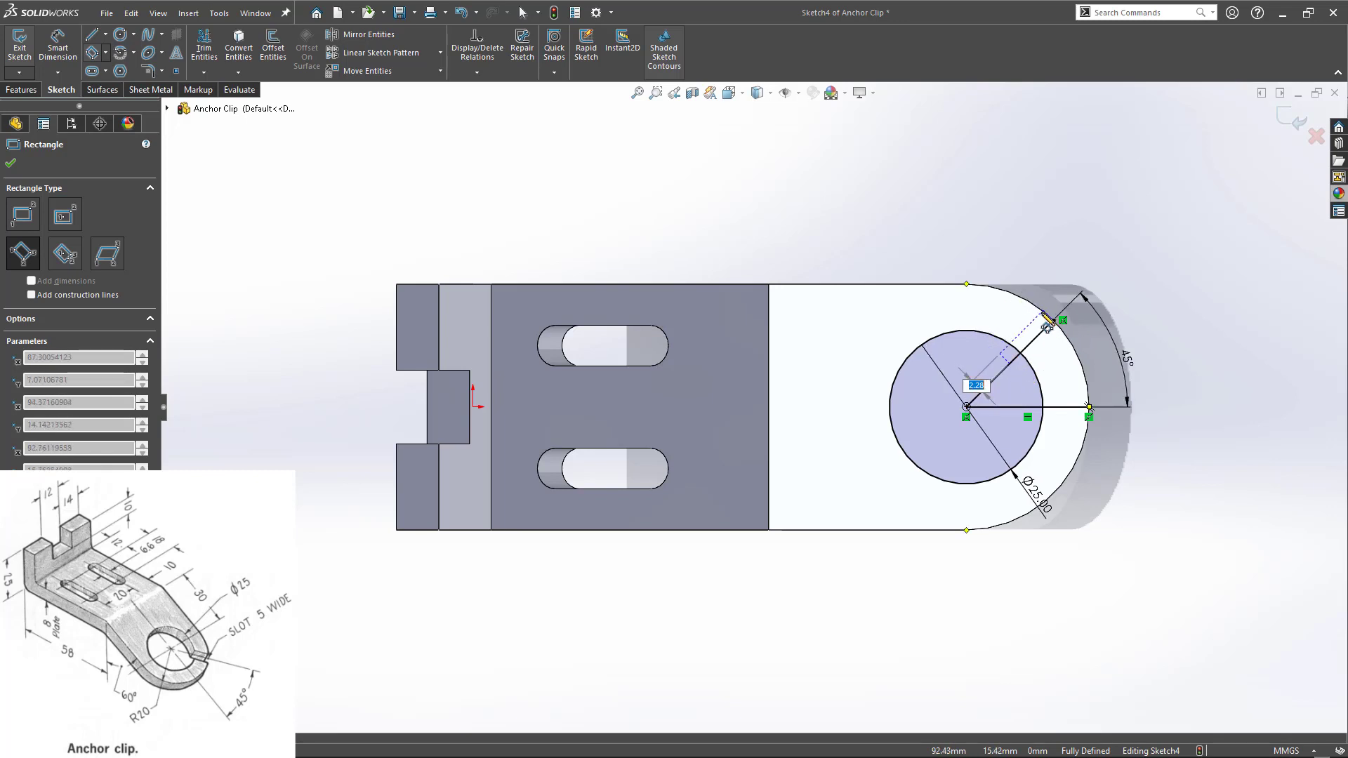
{"action": "left_click", "coordinate": [971, 383]}
{"action": "scroll", "coordinate": [1095, 337], "scroll_direction": "down", "scroll_amount": 3}
{"action": "key", "text": "Escape"}
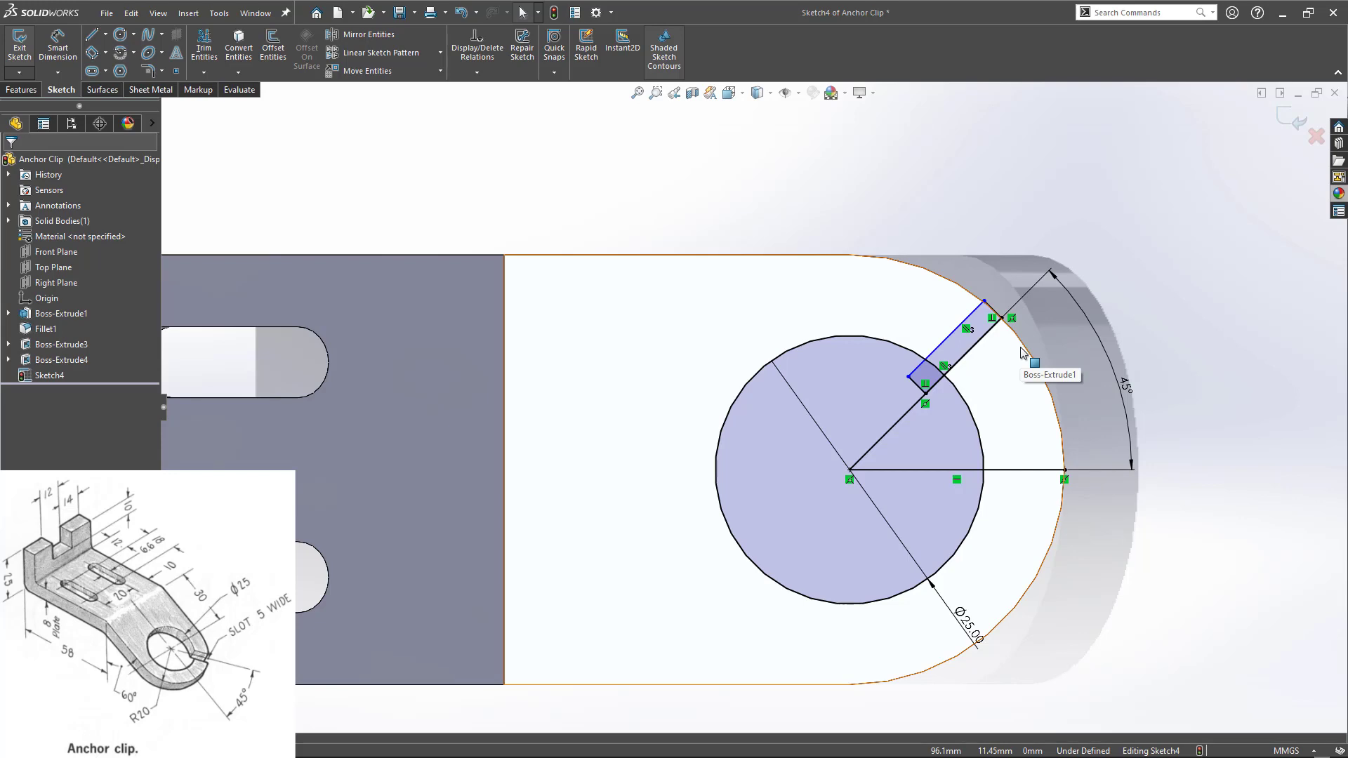
- Dimension the narrow rectangle's width on the 45° line as 2.25 mm
{"action": "scroll", "coordinate": [1022, 353], "scroll_direction": "down", "scroll_amount": 1}
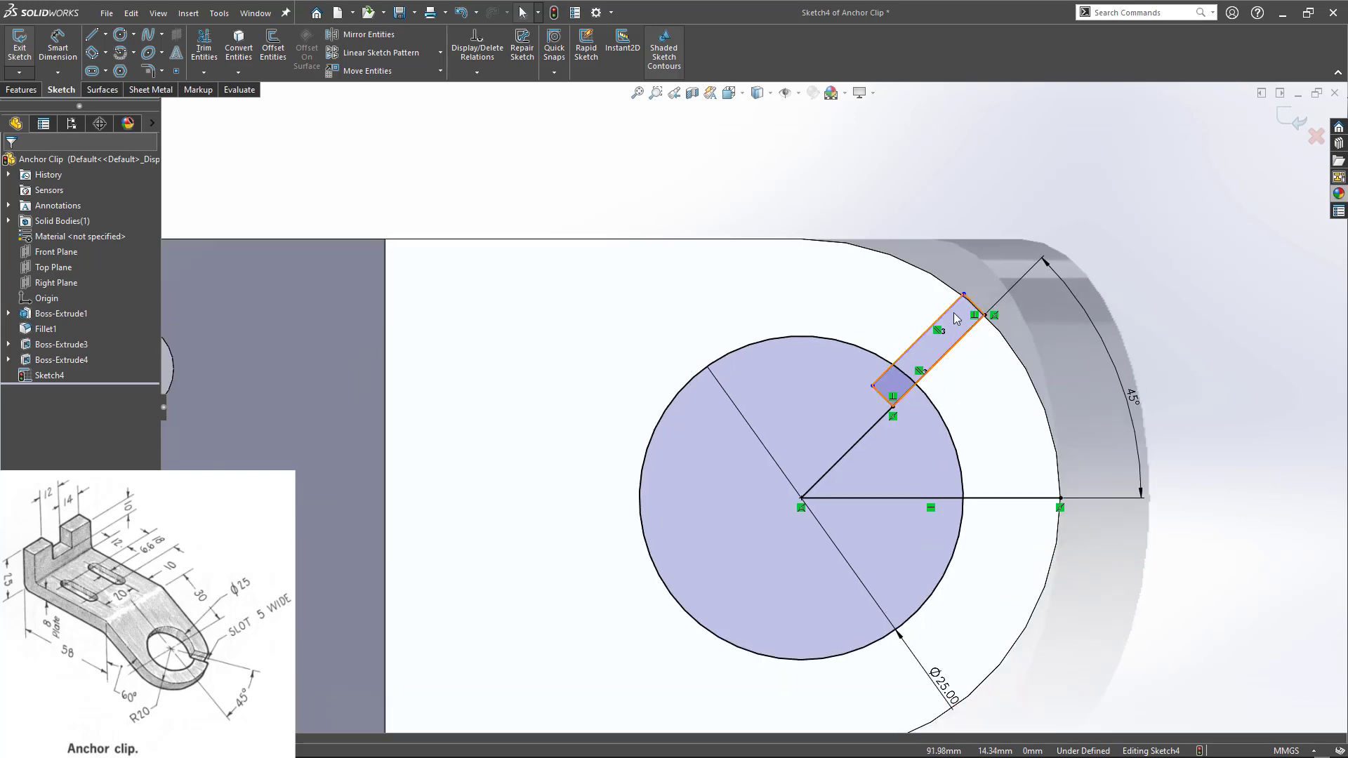
{"action": "scroll", "coordinate": [958, 320], "scroll_direction": "up", "scroll_amount": 3}
{"action": "scroll", "coordinate": [975, 325], "scroll_direction": "down", "scroll_amount": 4}
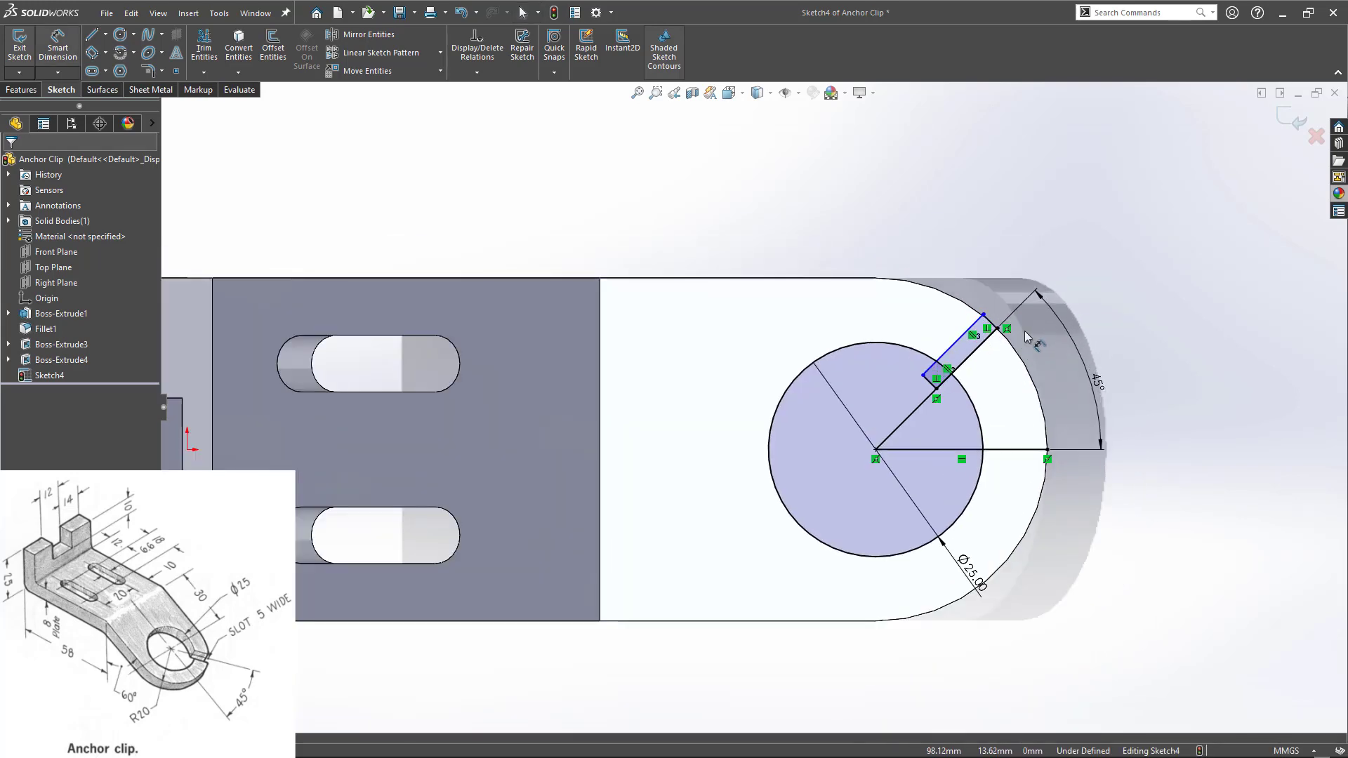
{"action": "left_click", "coordinate": [931, 341]}
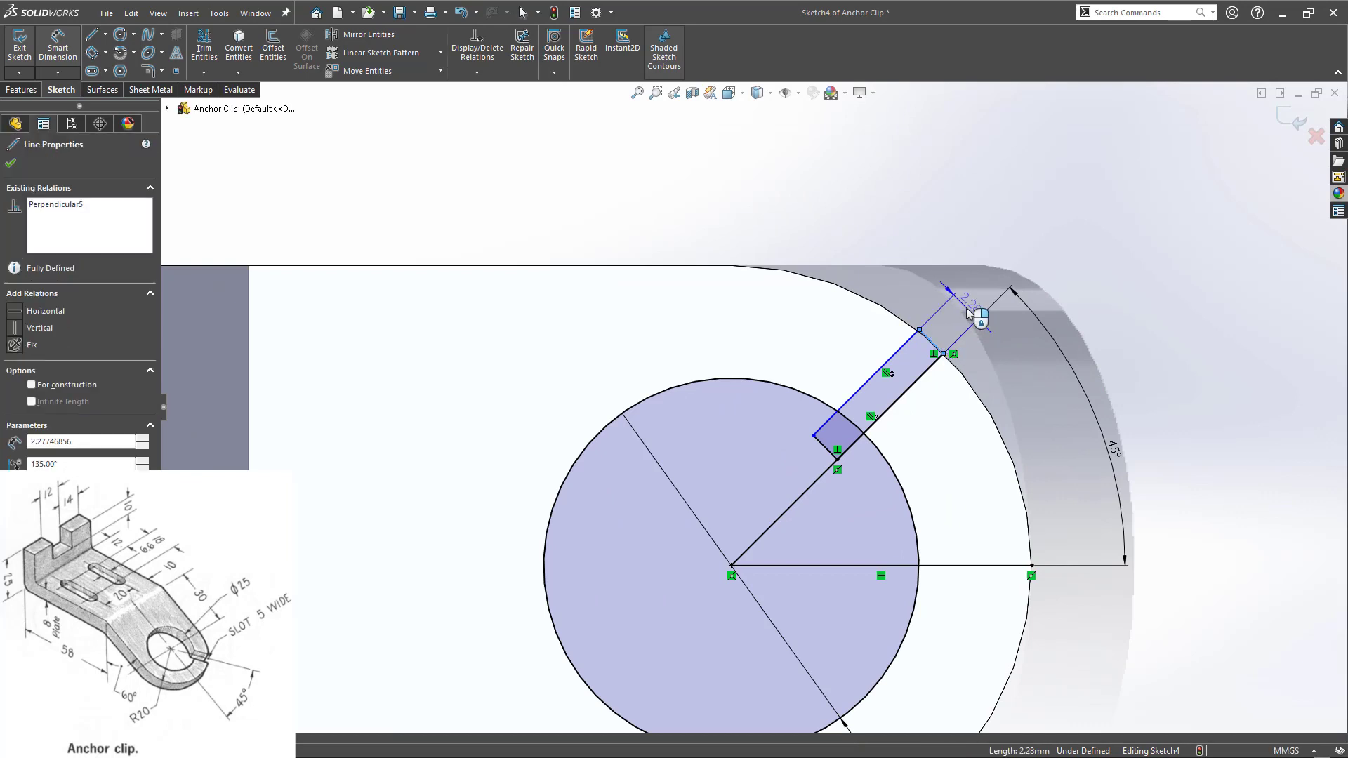
{"action": "left_click", "coordinate": [969, 314]}
{"action": "type", "text": "2.25"}
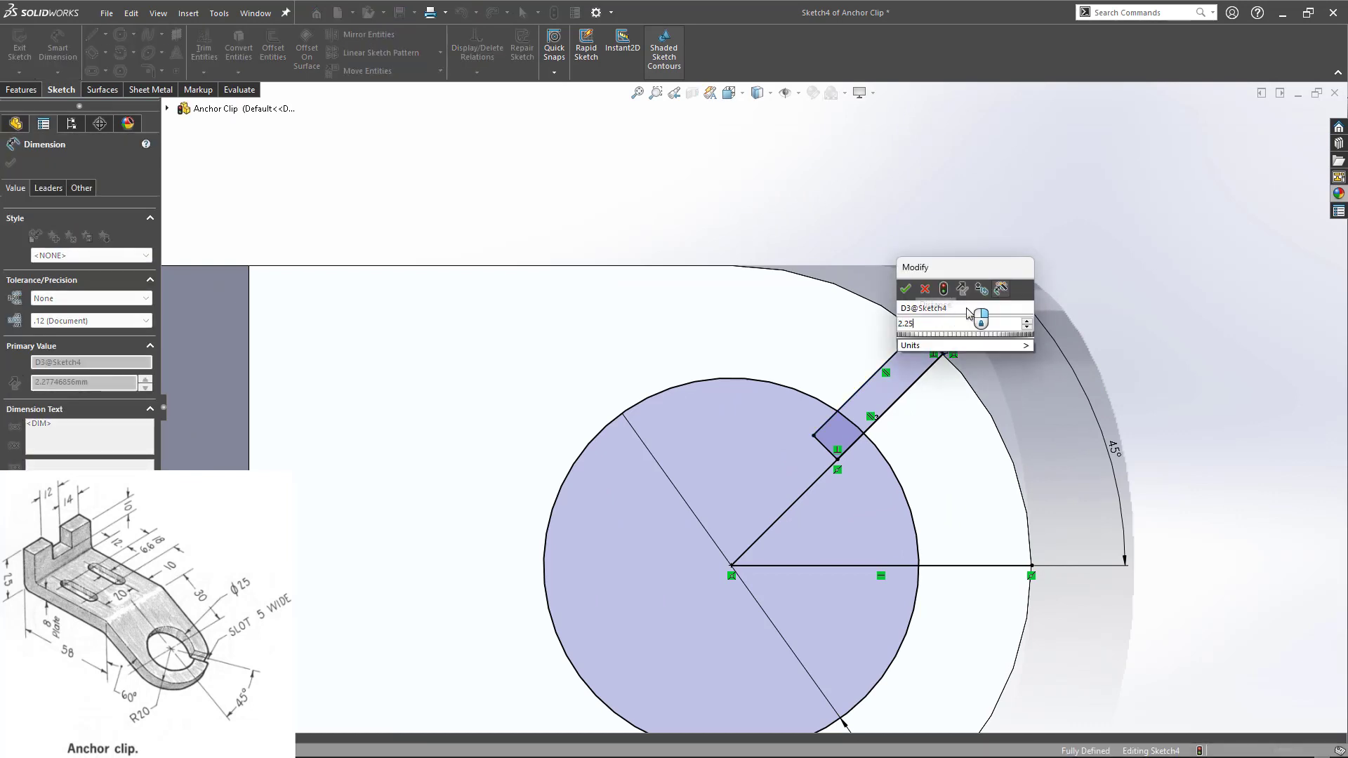
{"action": "key", "text": "Return"}
{"action": "key", "text": "Escape"}
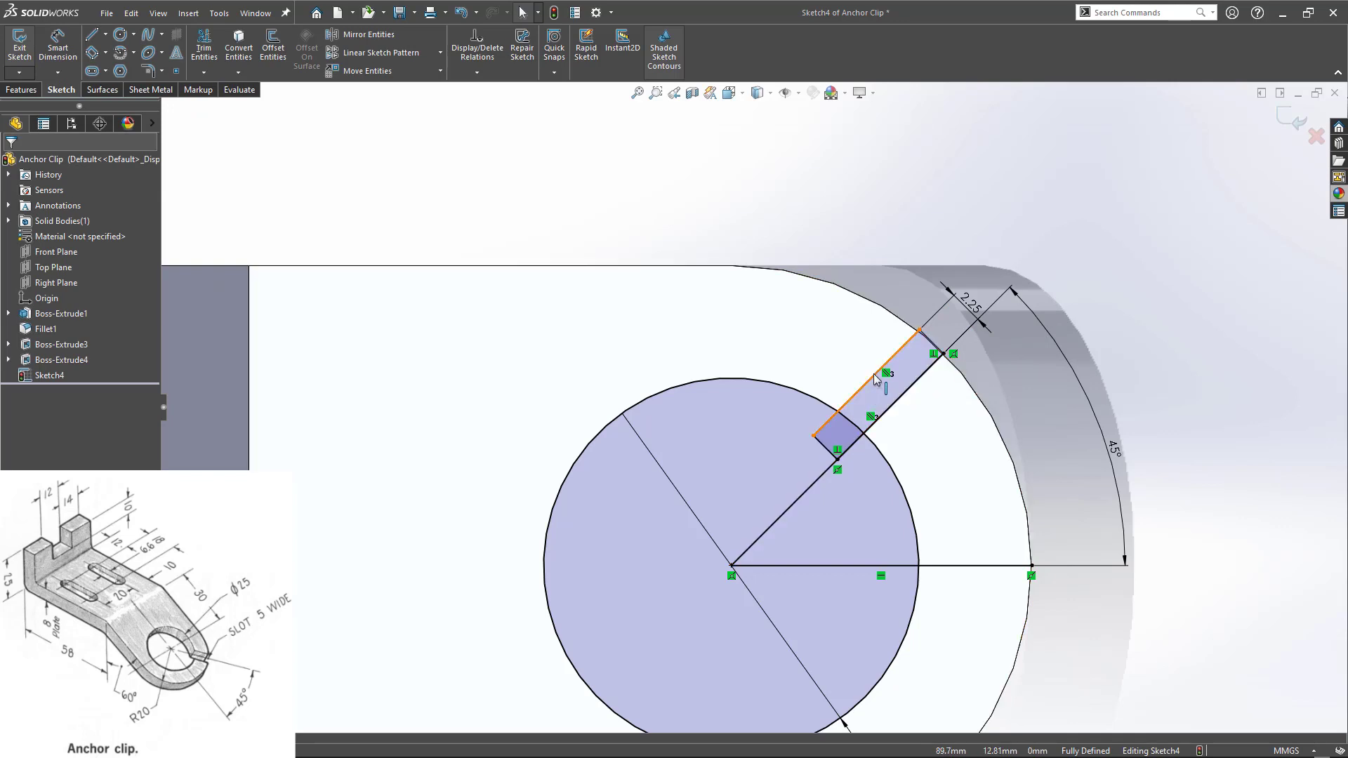
- Mirror the rectangle's long outer side and both short ends about the 45° line
{"action": "left_click", "coordinate": [368, 35]}
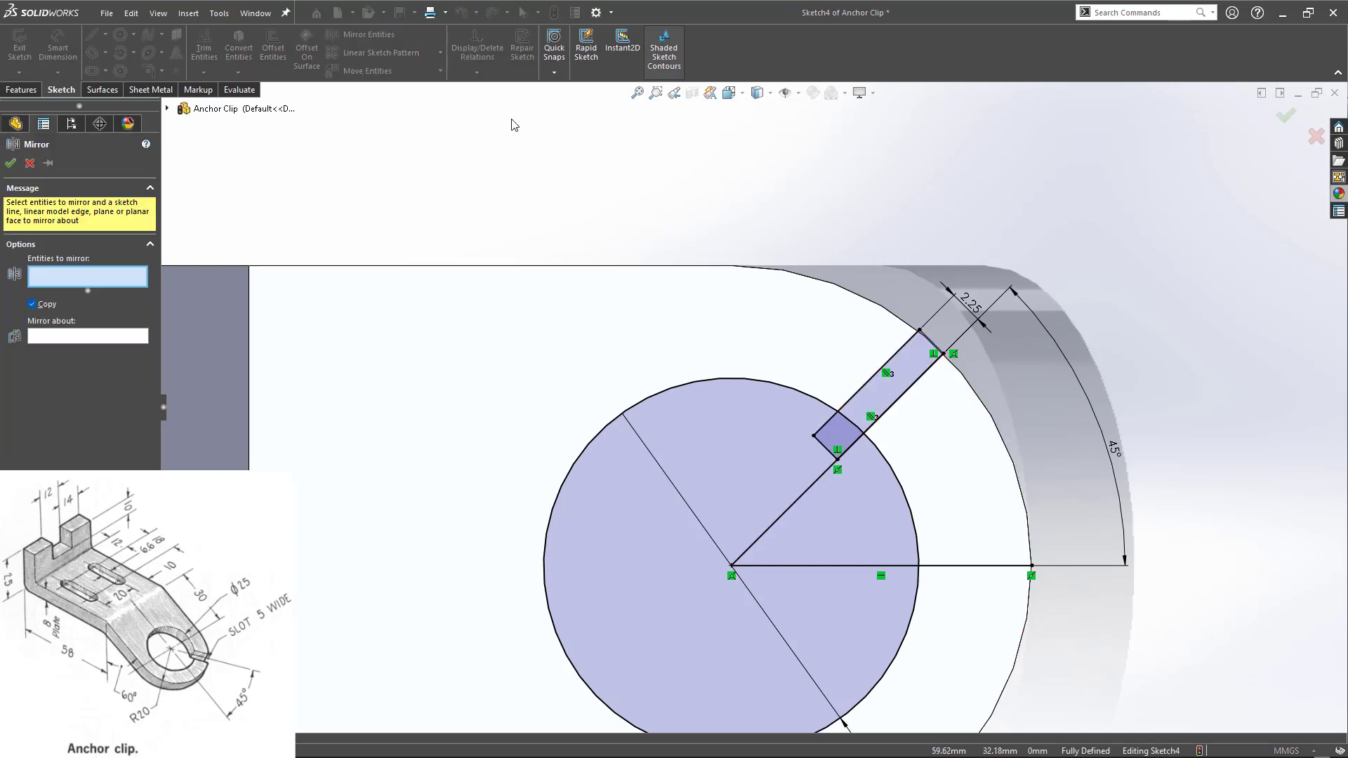
{"action": "left_click", "coordinate": [869, 380]}
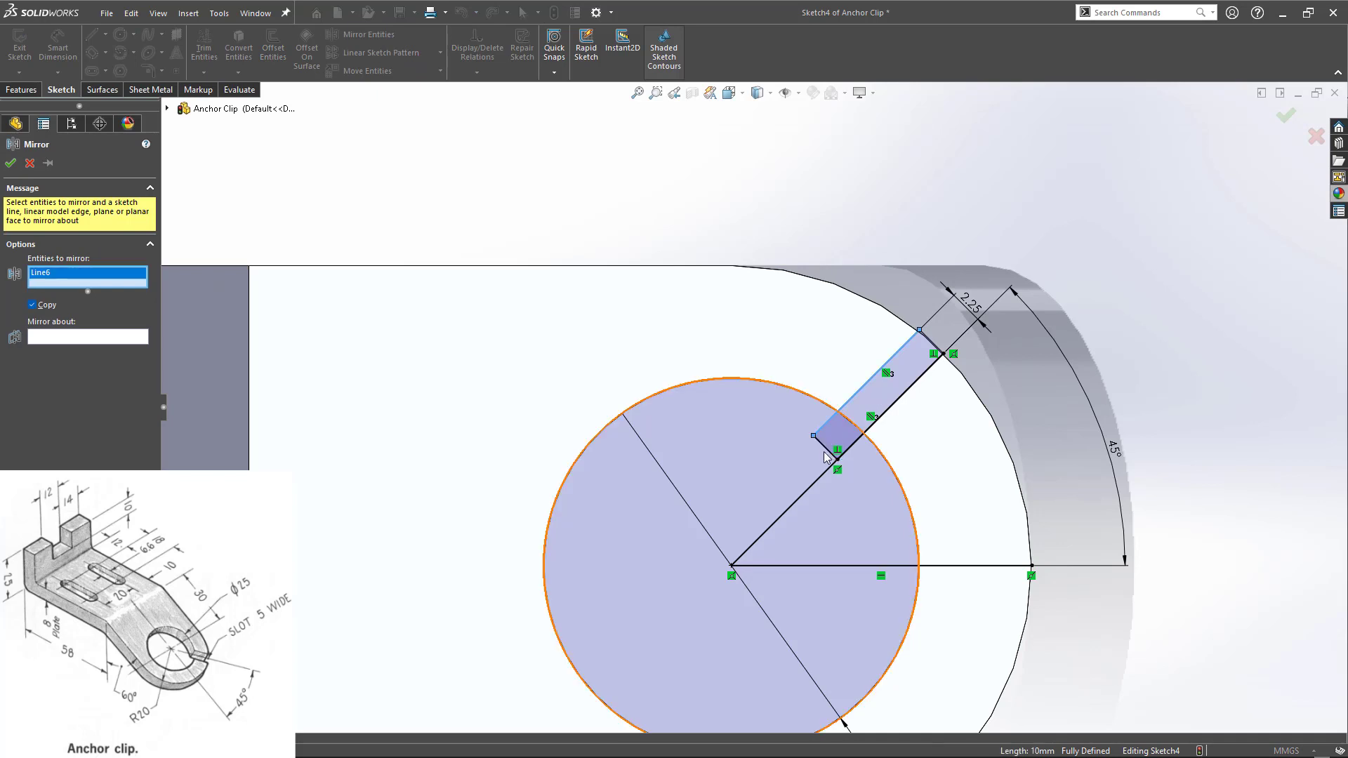
{"action": "left_click", "coordinate": [831, 455]}
{"action": "left_click", "coordinate": [936, 343]}
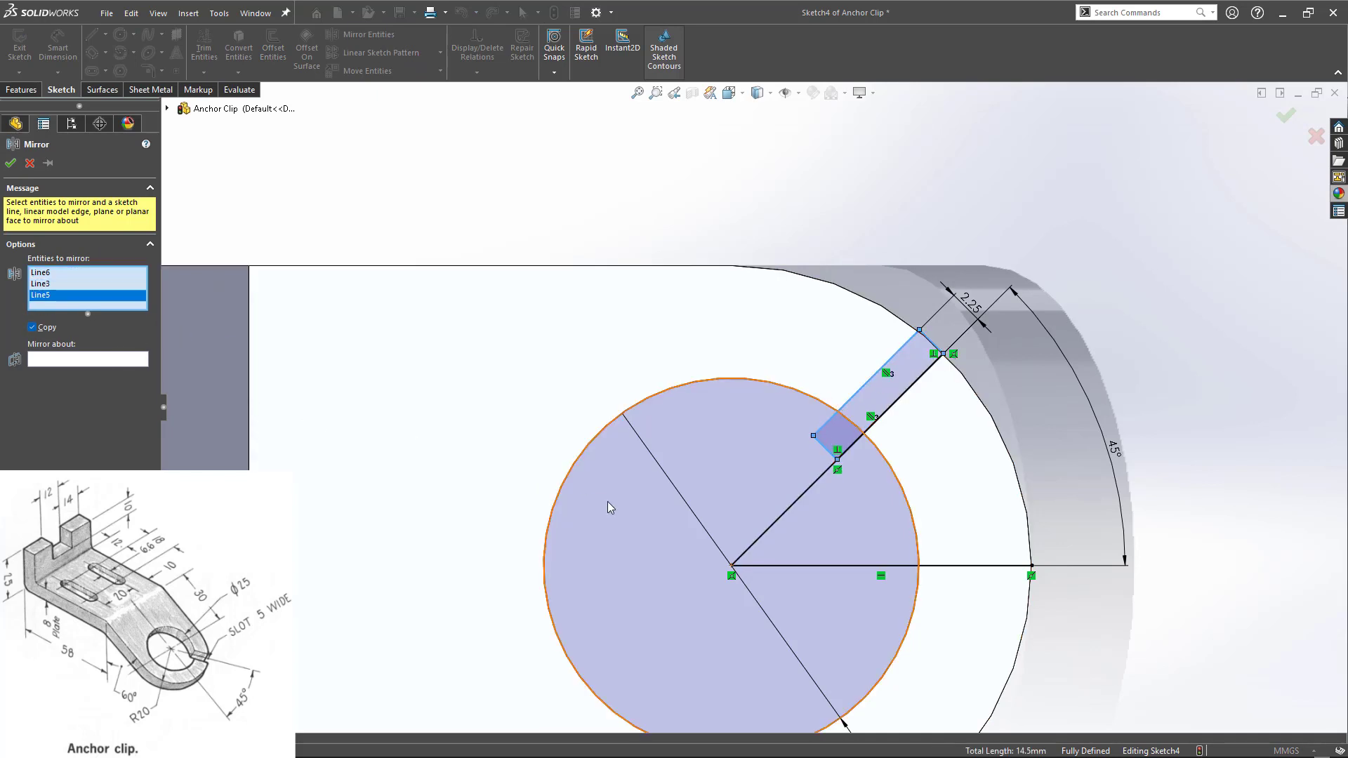
{"action": "left_click", "coordinate": [89, 365]}
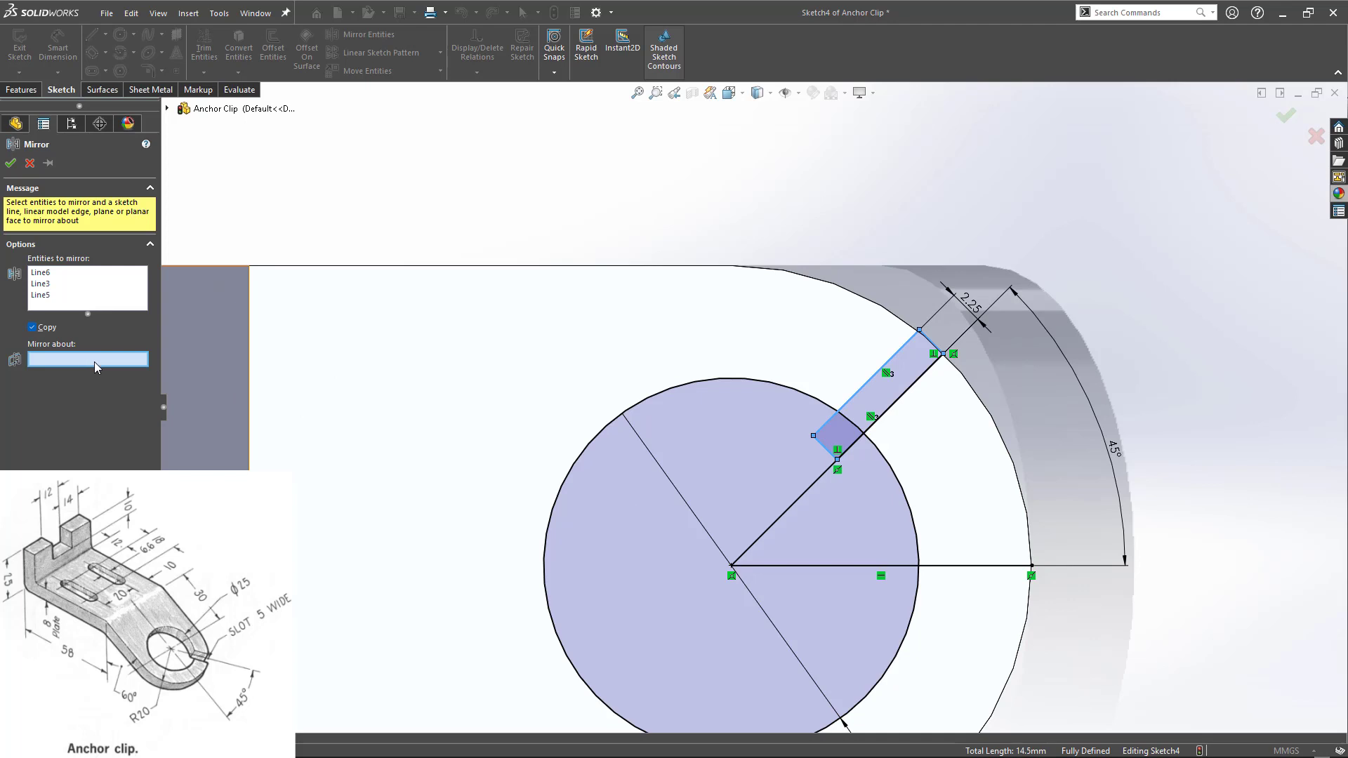
{"action": "left_click", "coordinate": [796, 489]}
{"action": "left_click", "coordinate": [10, 164]}
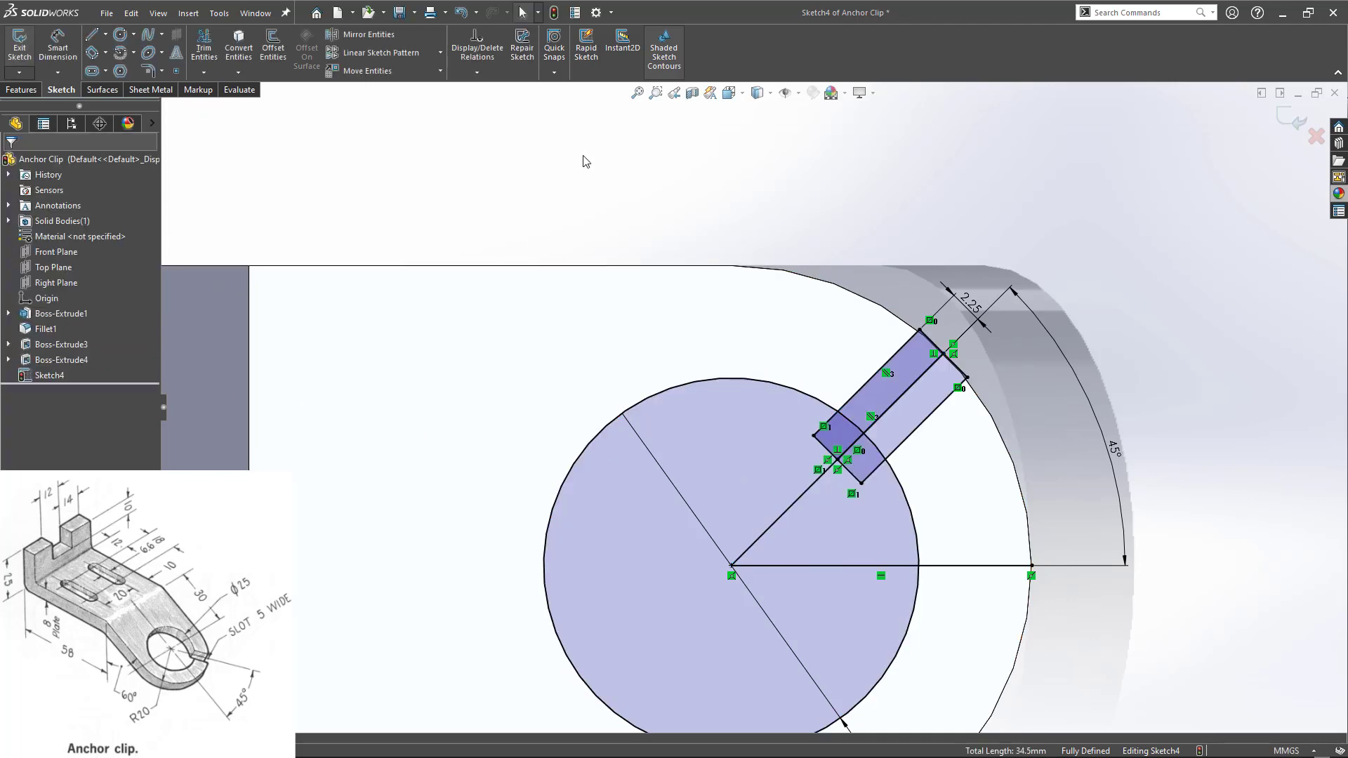
- Convert the 45° line and the horizontal line from the circle's centre to construction geometry
{"action": "left_click", "coordinate": [786, 511]}
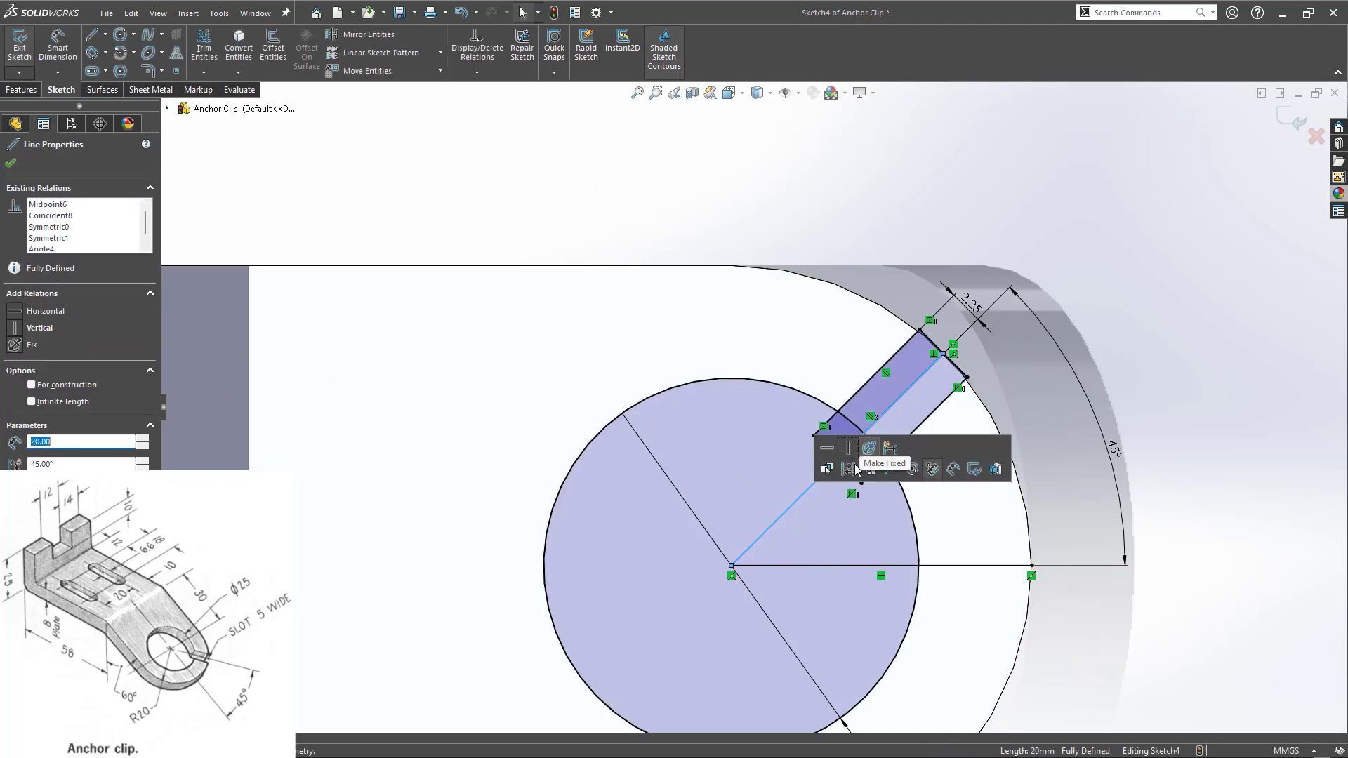
{"action": "left_click", "coordinate": [843, 443]}
{"action": "key", "text": "Escape"}
{"action": "left_click", "coordinate": [993, 565]}
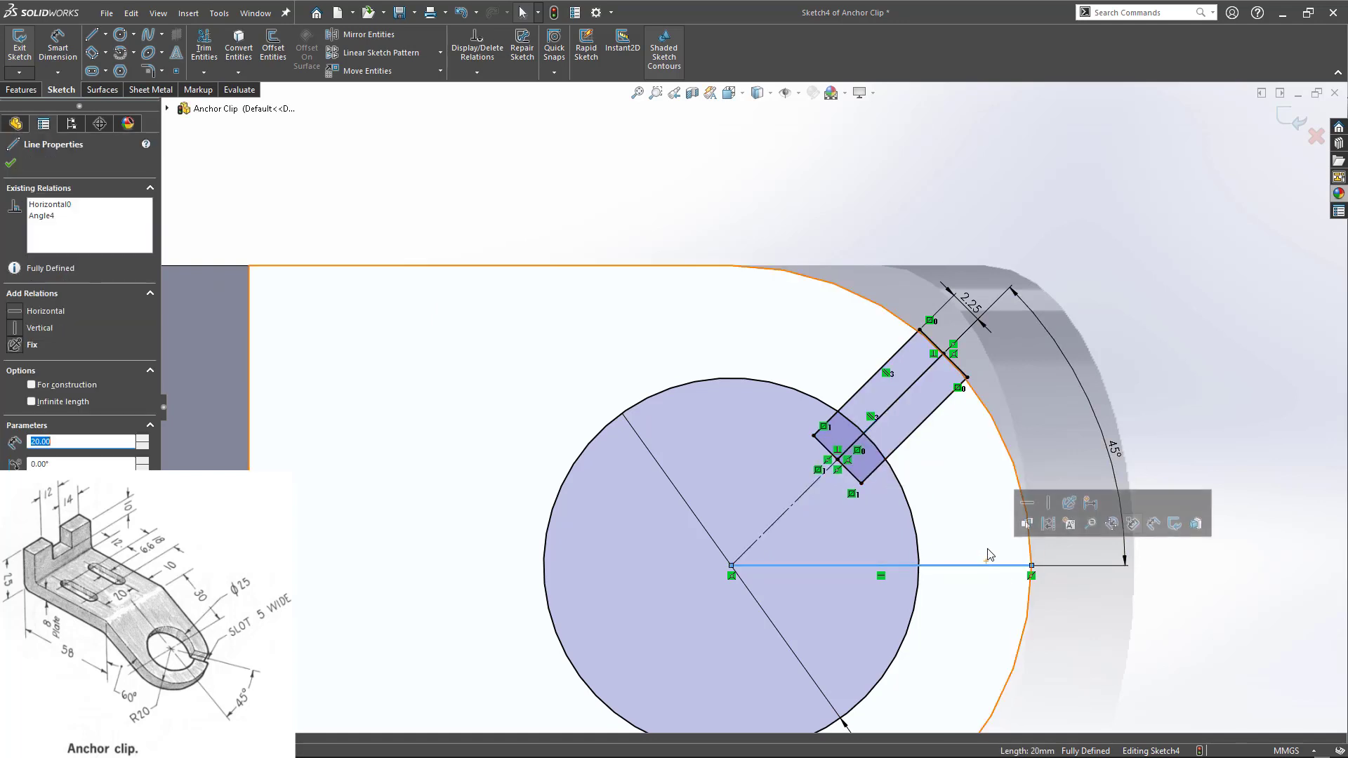
{"action": "left_click", "coordinate": [1026, 525]}
{"action": "key", "text": "Escape"}
- Try converting the angled slot's outline lines to construction geometry, and undo the change
{"action": "left_click", "coordinate": [883, 416]}
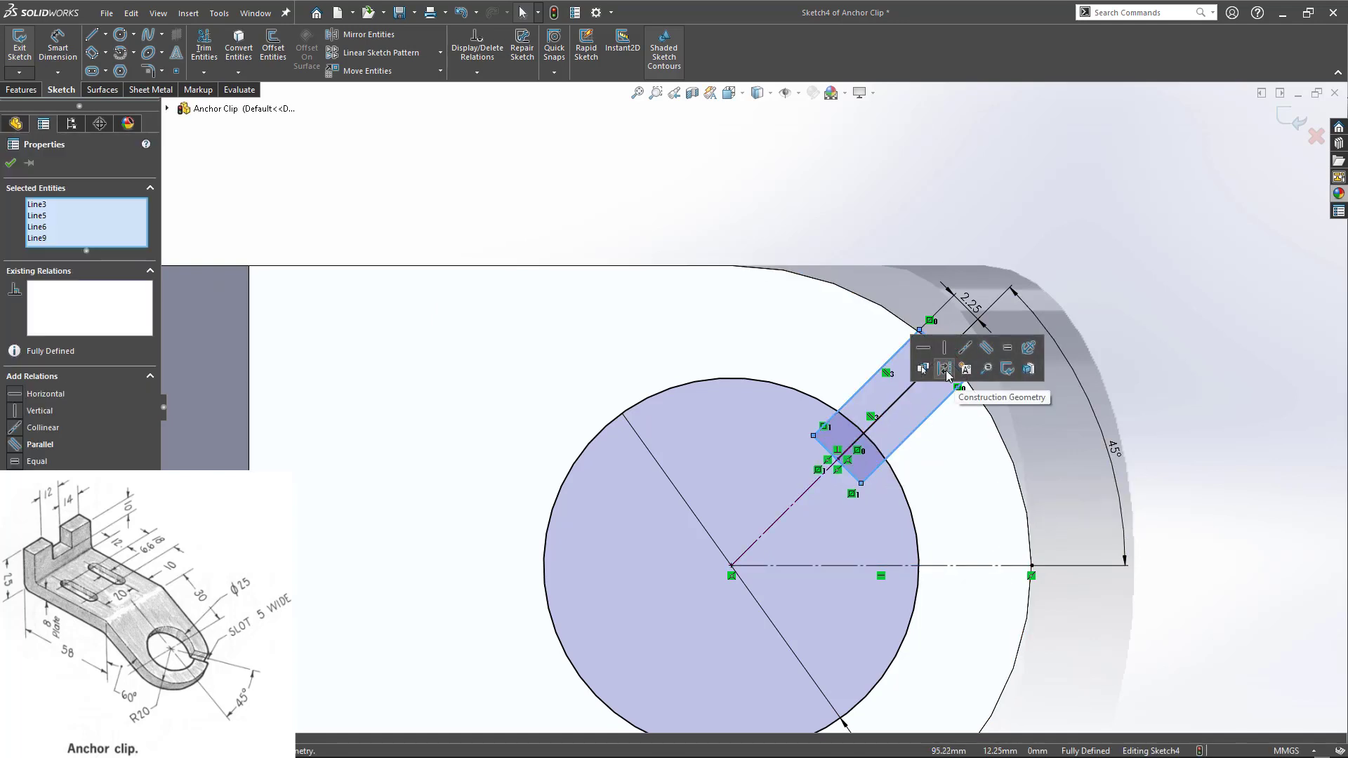
{"action": "left_click", "coordinate": [937, 356]}
{"action": "key", "text": "Escape"}
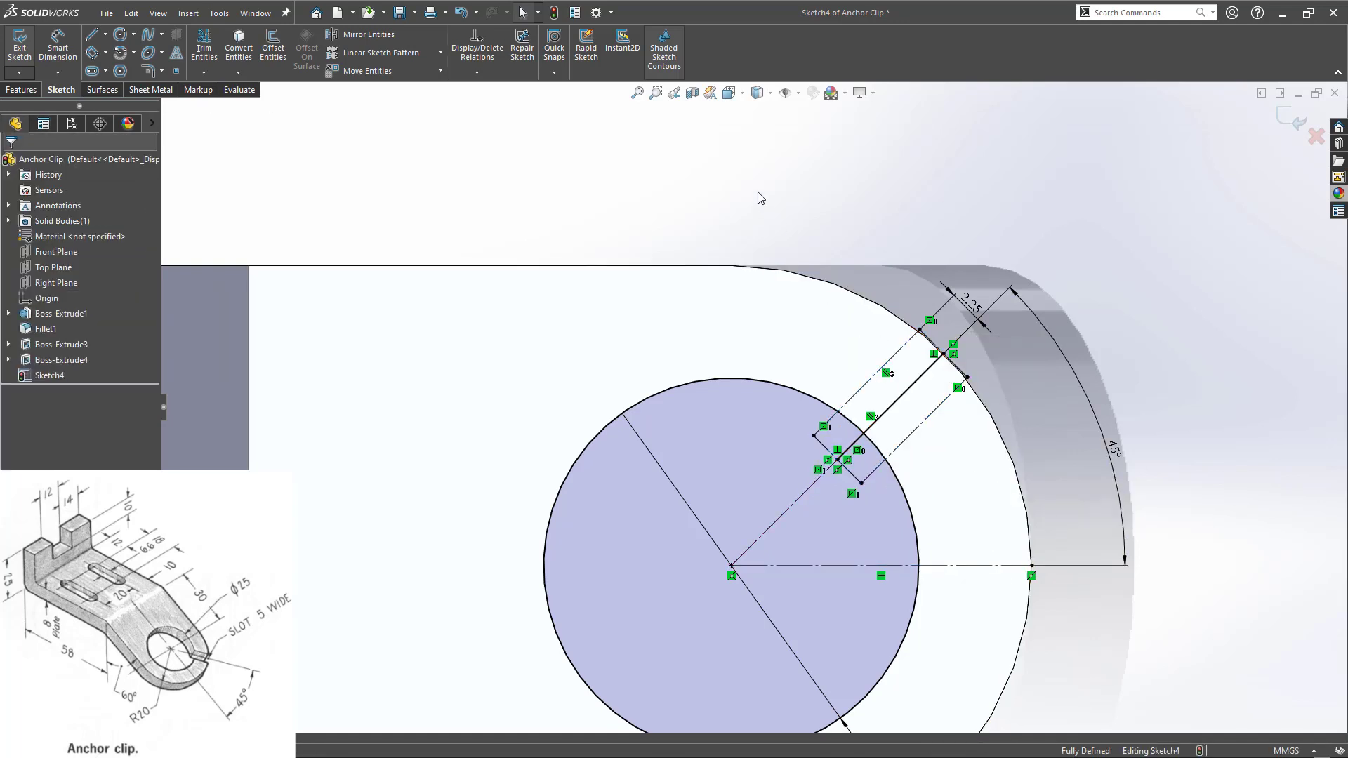
{"action": "left_click", "coordinate": [859, 384]}
{"action": "key", "text": "Escape"}
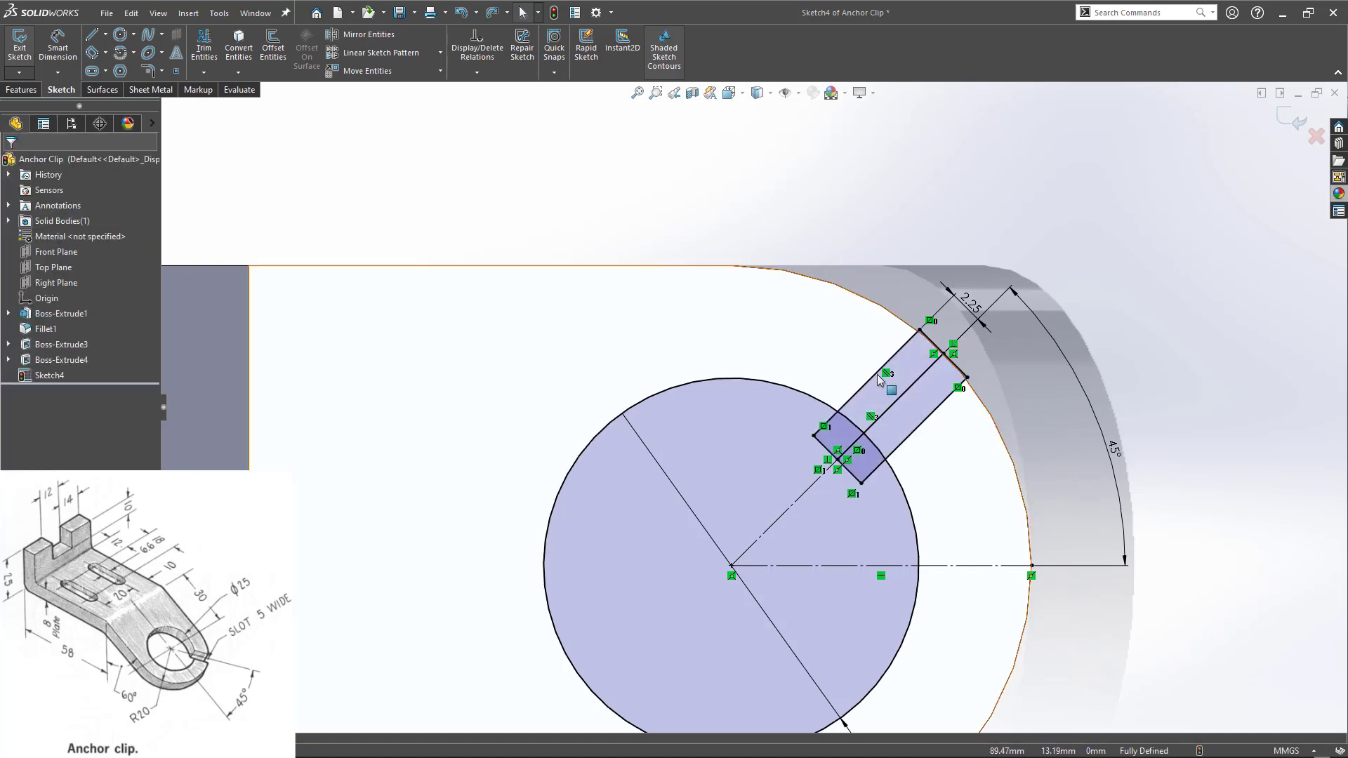
- Close the sketch containing the 25 mm circle and the angled slot
{"action": "key", "text": "f"}
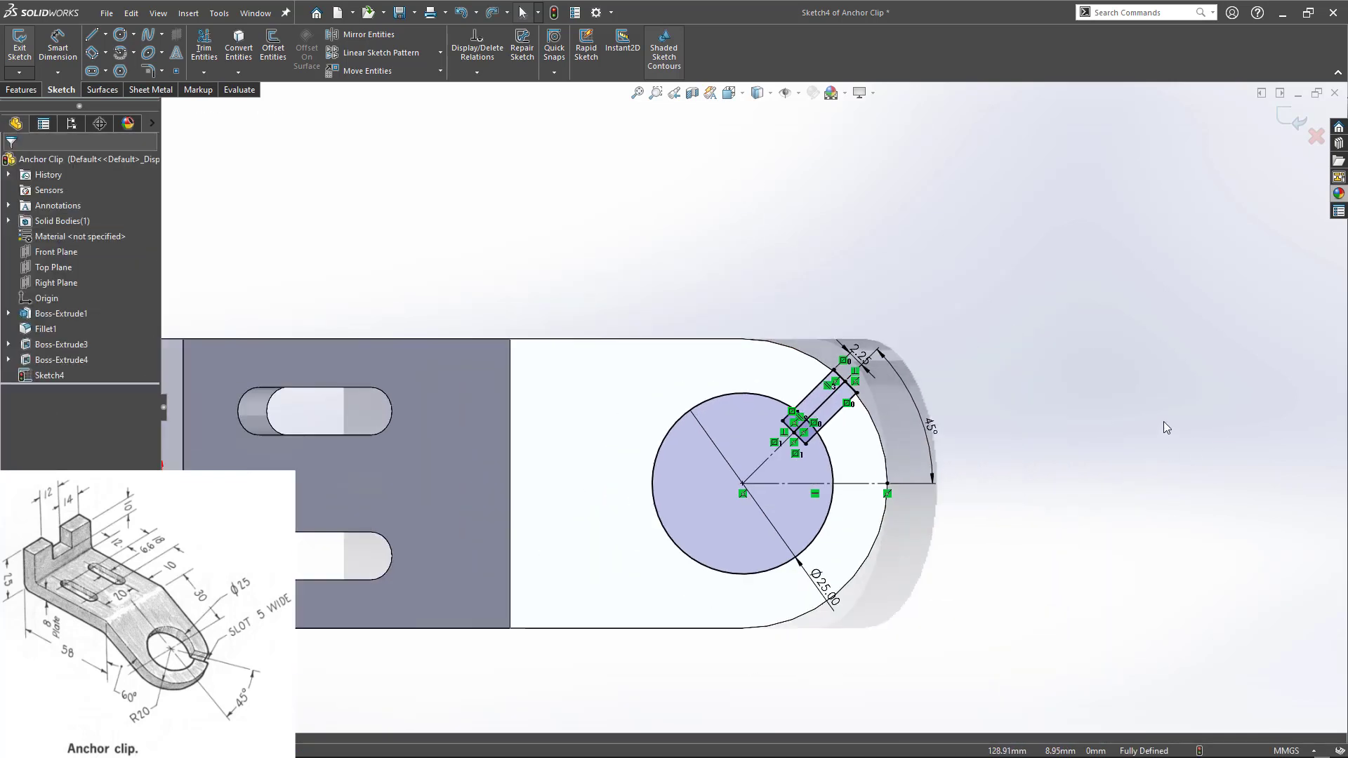
{"action": "double_click", "coordinate": [1139, 416]}
{"action": "mouse_move", "coordinate": [1057, 504]}
{"action": "middle_mouse_down"}
{"action": "mouse_move", "coordinate": [830, 418]}
{"action": "mouse_move", "coordinate": [962, 595]}
{"action": "middle_mouse_up"}
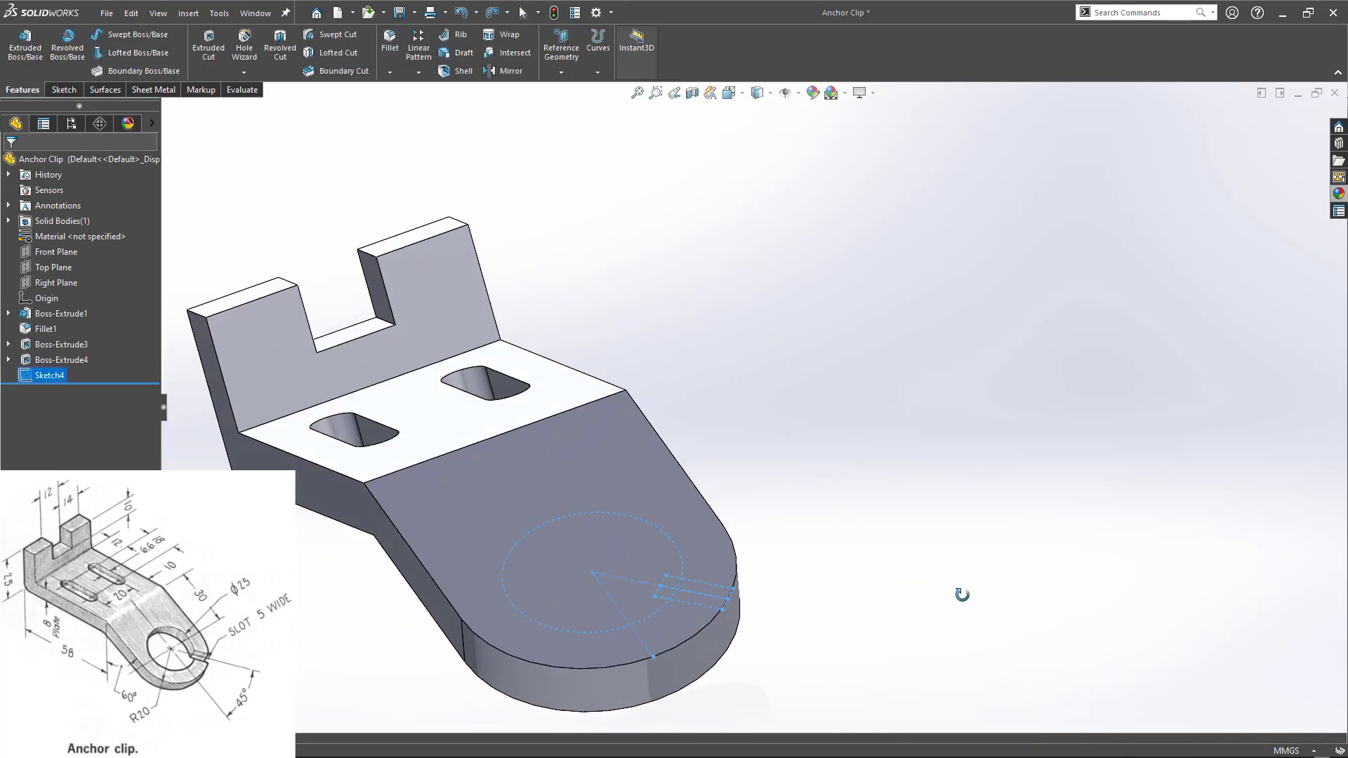
{"action": "left_click", "coordinate": [706, 605]}
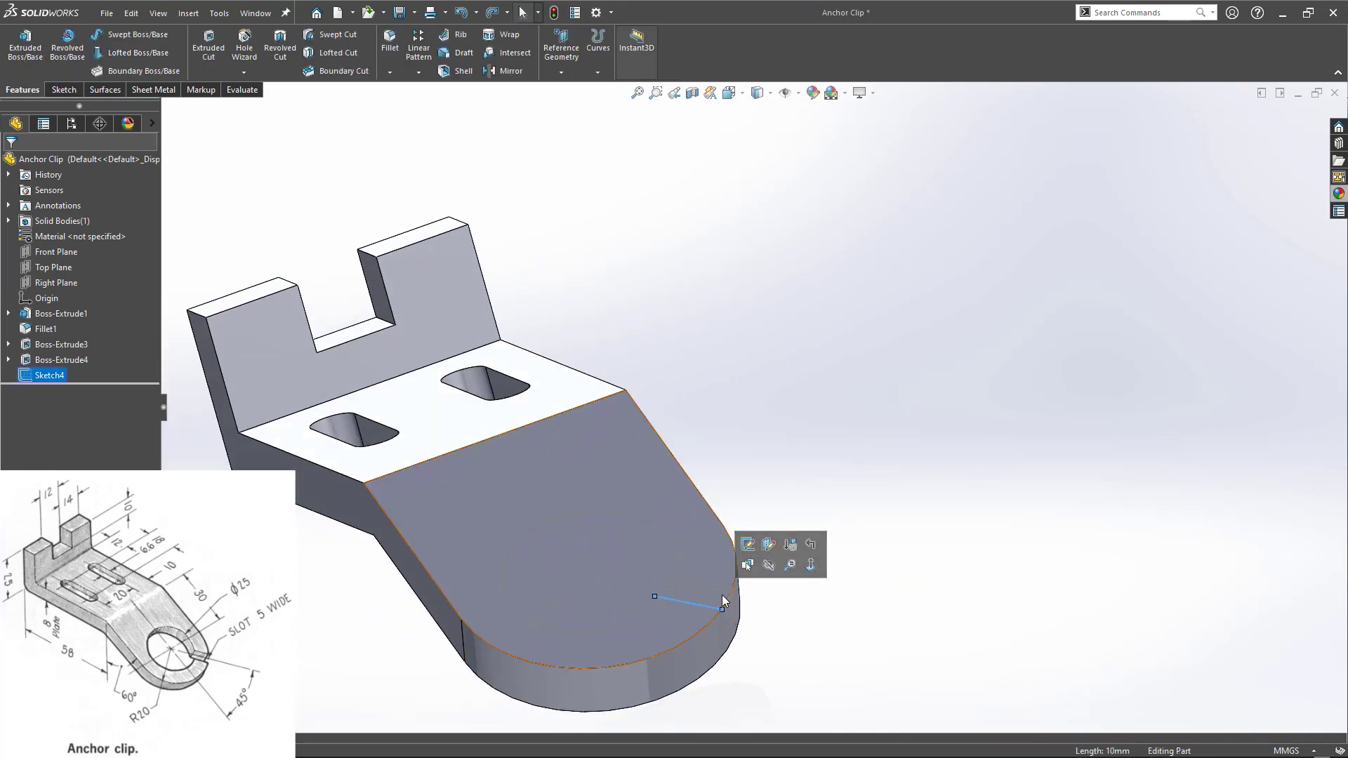
{"action": "left_click", "coordinate": [809, 636]}
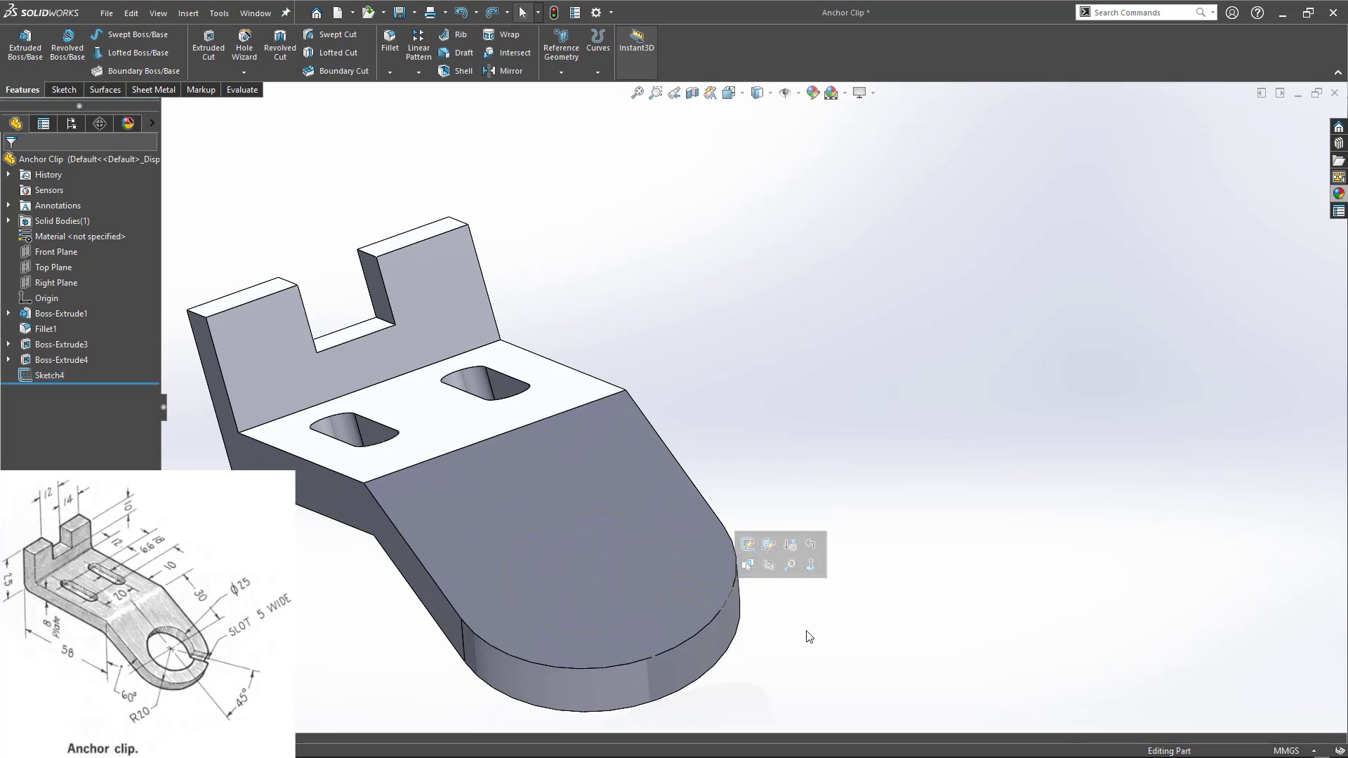
{"action": "left_click", "coordinate": [705, 588]}
{"action": "left_click", "coordinate": [812, 581]}
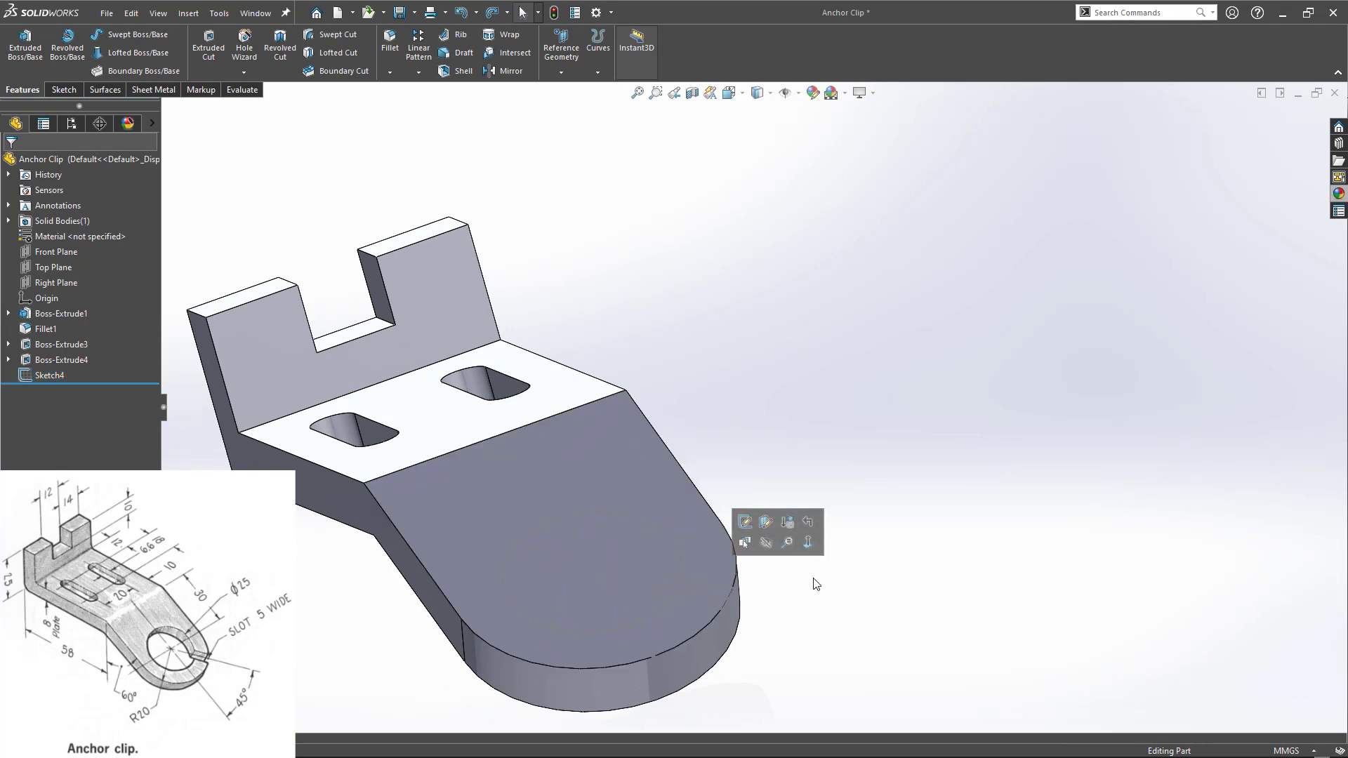
- Start an extruded cut from the hole sketch, using the angled slot contour and the circle region as the profiles
{"action": "left_click", "coordinate": [26, 46]}
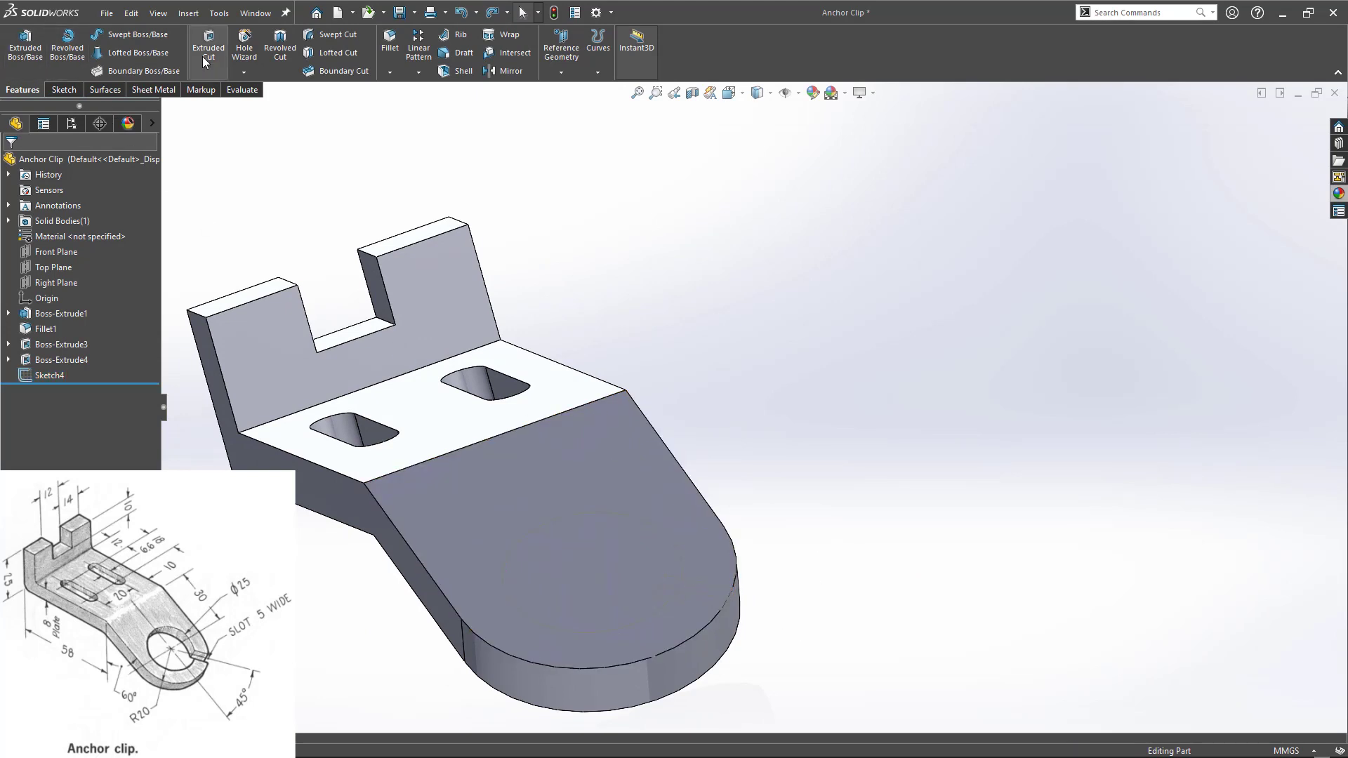
{"action": "left_click", "coordinate": [699, 584]}
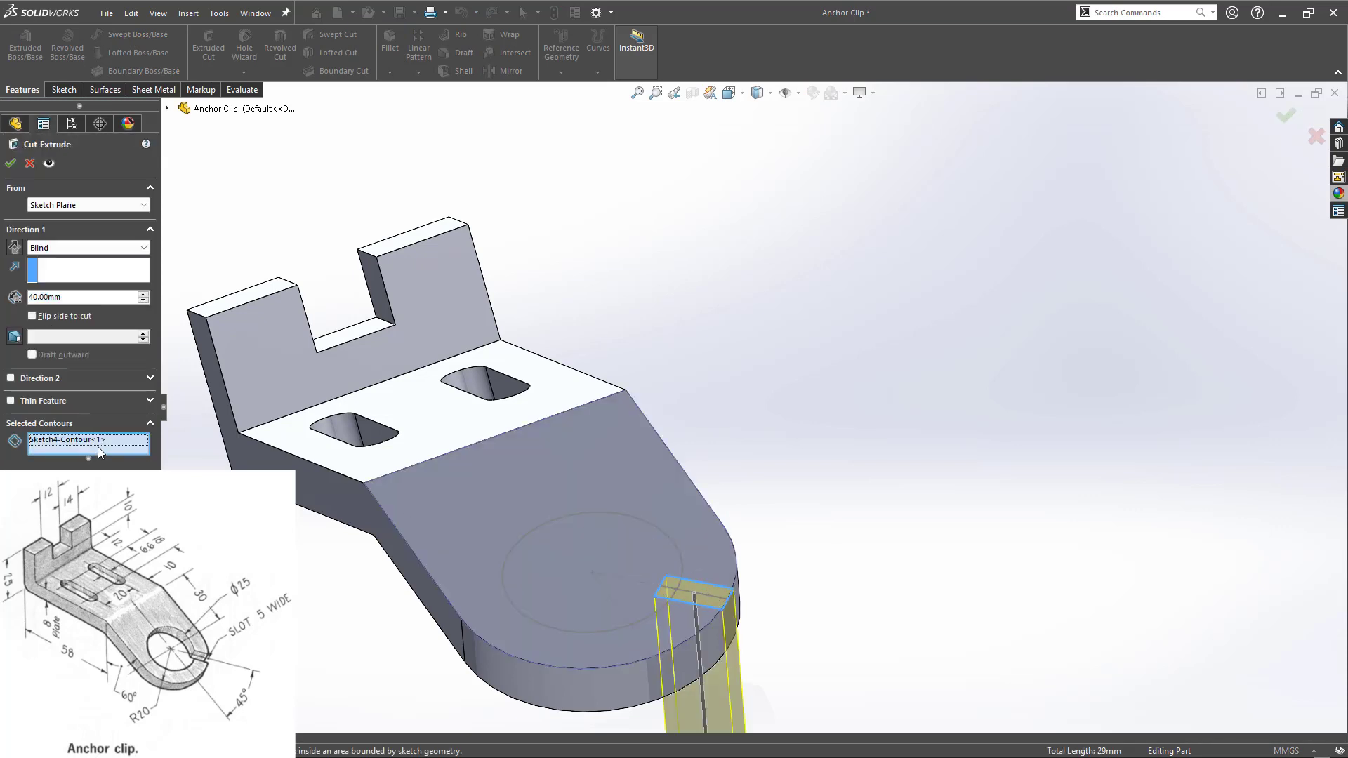
{"action": "left_click", "coordinate": [632, 532]}
{"action": "scroll", "coordinate": [930, 499], "scroll_direction": "up", "scroll_amount": 2}
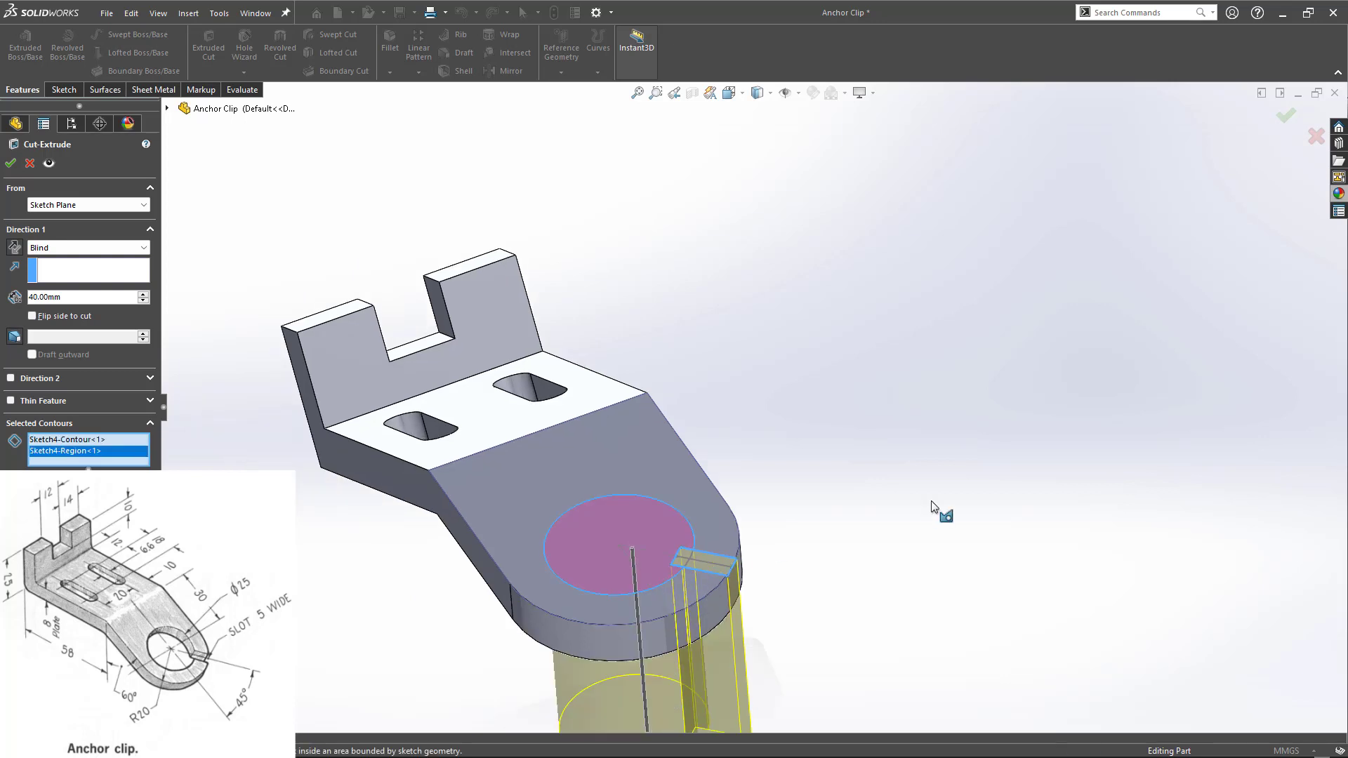
- Complete the 40 mm blind cut of the circular hole and narrow slot regions through the clip's rounded end
{"action": "left_click", "coordinate": [9, 163]}
{"action": "middle_click_drag", "start_coordinate": [892, 390], "coordinate": [608, 556]}
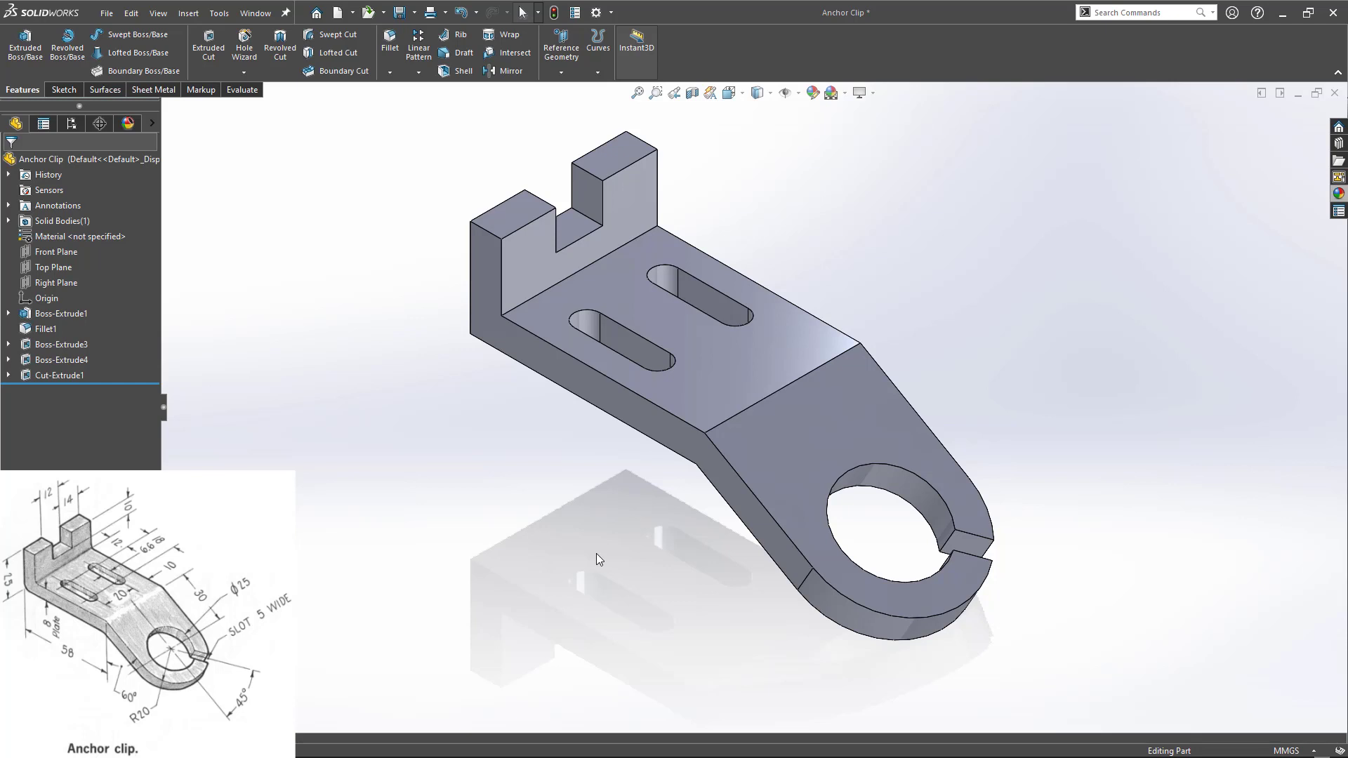
- Fillet the inner and outer edges of both bends, four edges in total, with a 1 mm radius
{"action": "left_click", "coordinate": [785, 387]}
{"action": "left_click", "coordinate": [901, 347]}
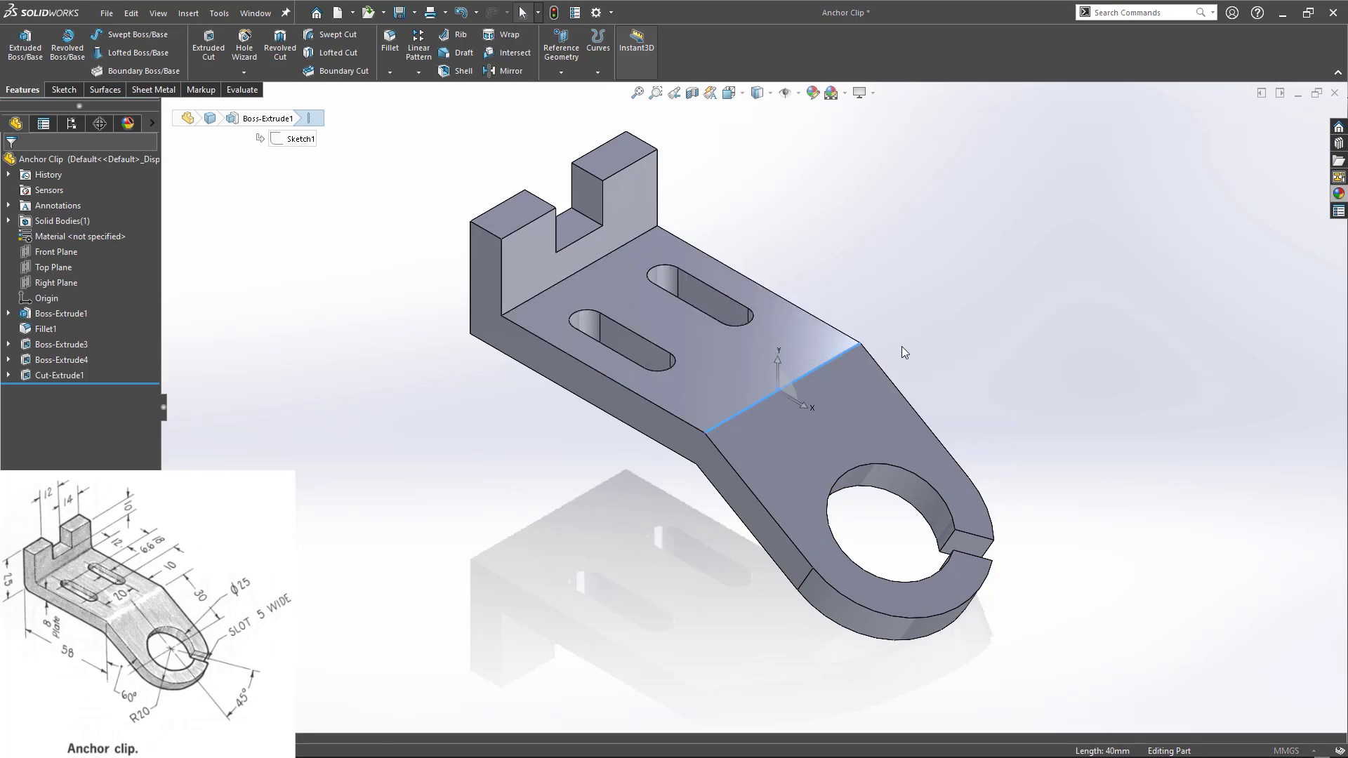
{"action": "left_click", "coordinate": [570, 282]}
{"action": "middle_click_drag", "start_coordinate": [570, 282], "coordinate": [496, 304]}
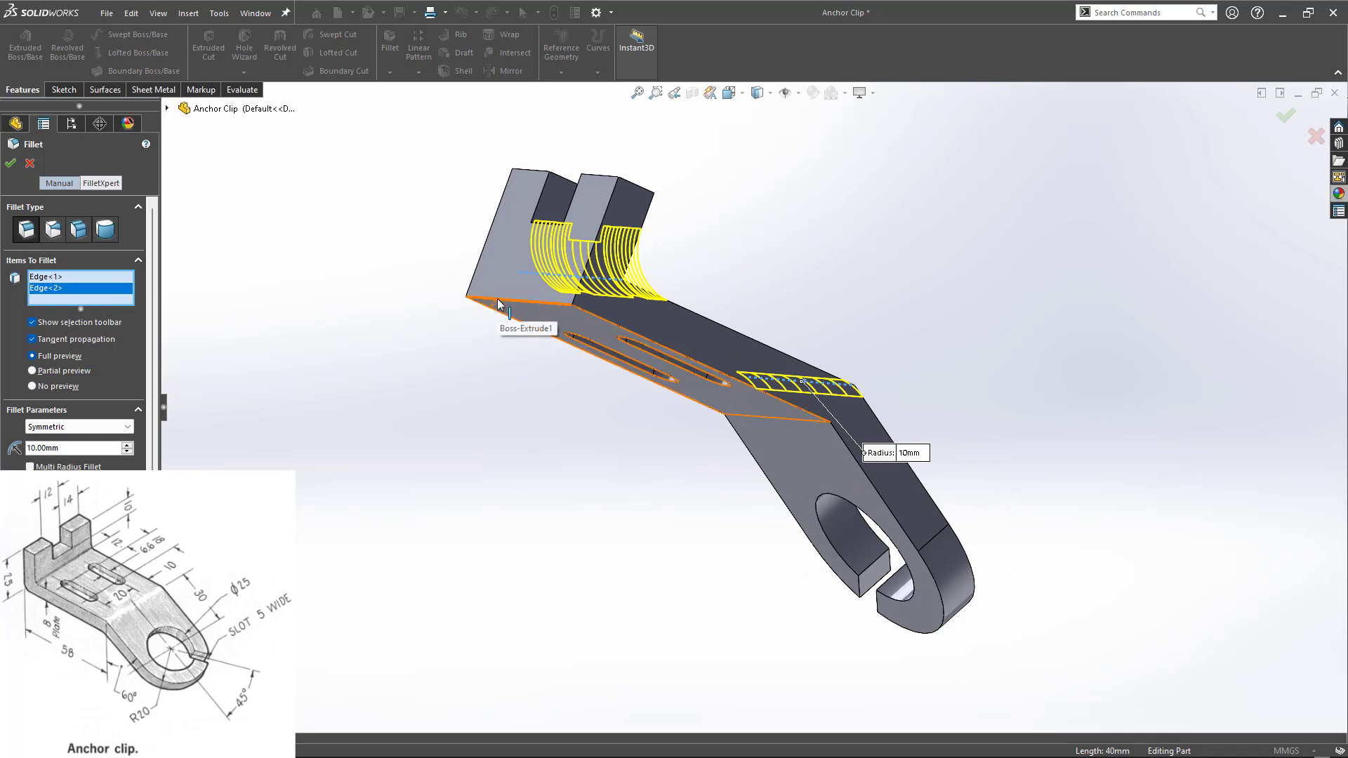
{"action": "left_click", "coordinate": [498, 303]}
{"action": "left_click", "coordinate": [790, 420]}
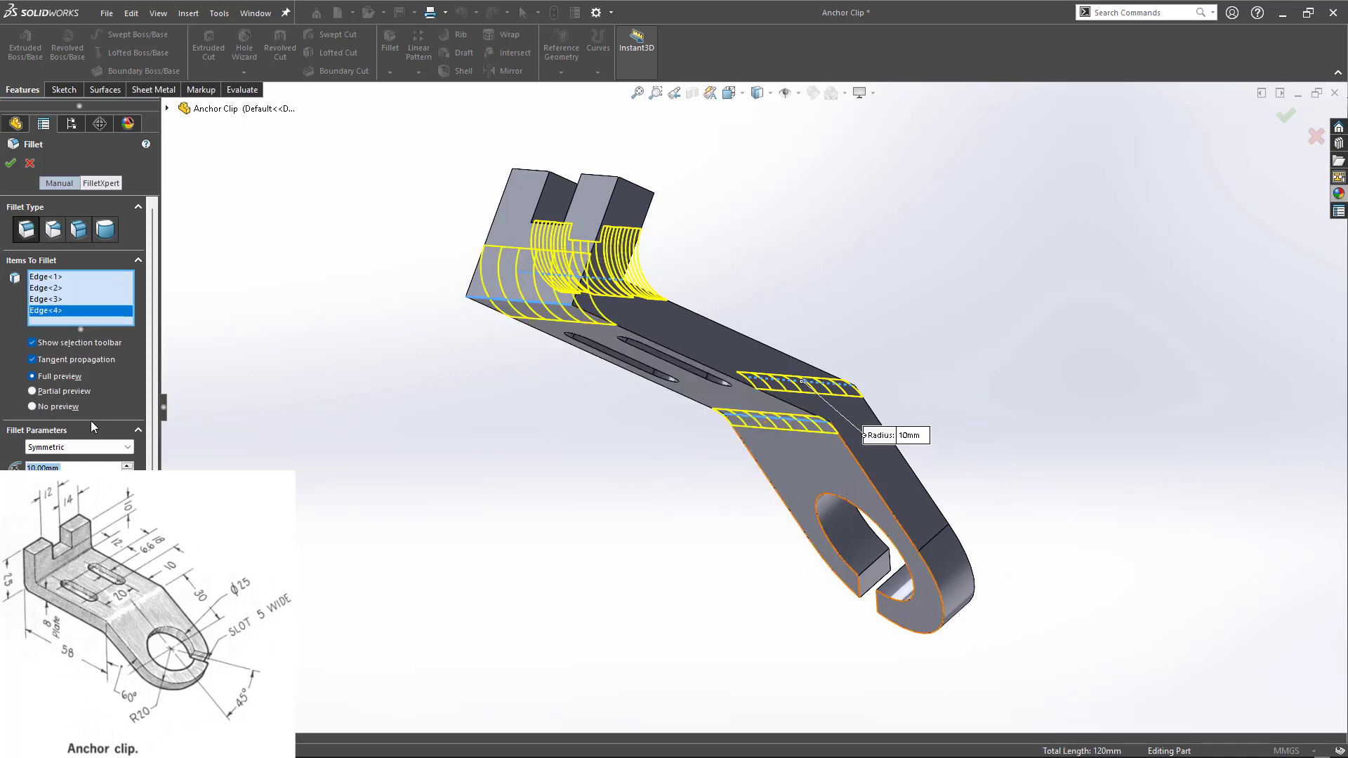
{"action": "type", "text": "1"}
{"action": "key", "text": "Return"}
{"action": "middle_click_drag", "start_coordinate": [409, 484], "coordinate": [338, 516]}
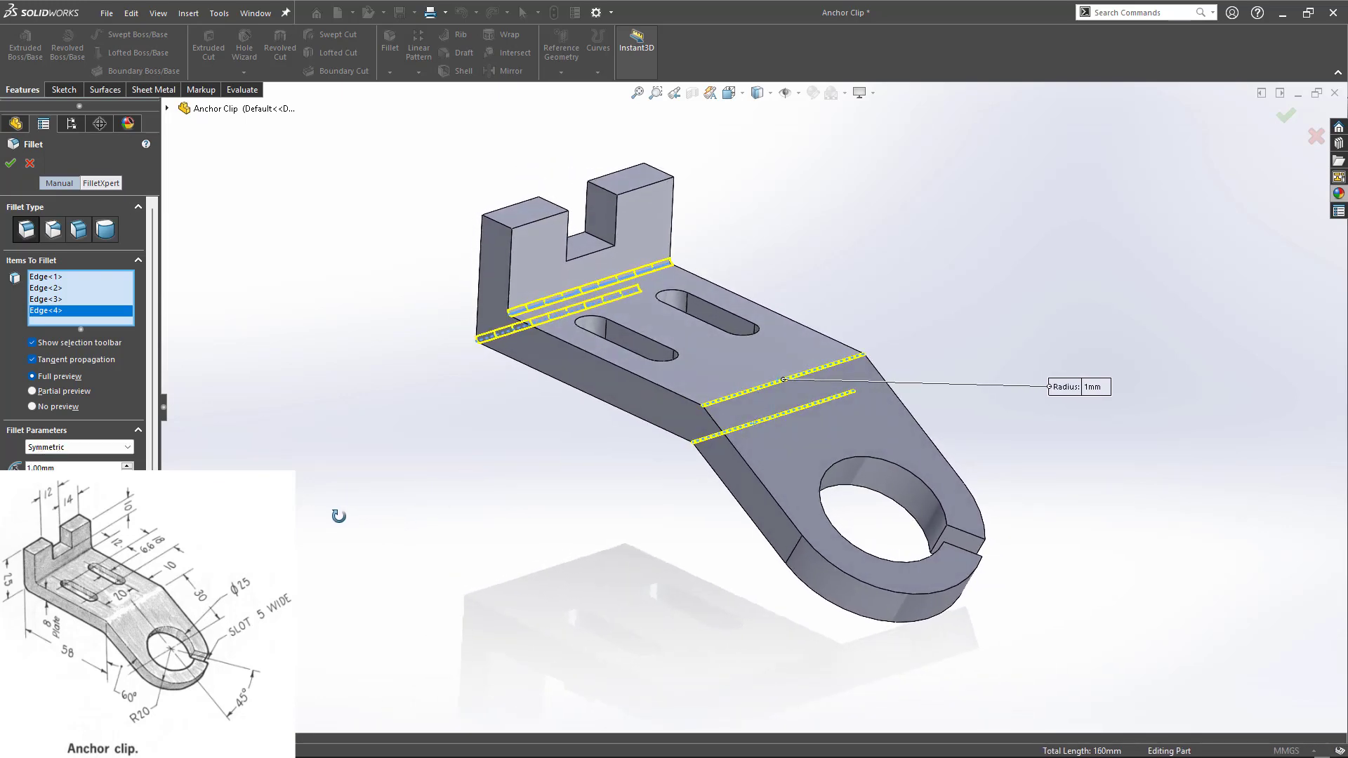
{"action": "left_click", "coordinate": [9, 163]}
{"action": "left_click", "coordinate": [448, 481]}
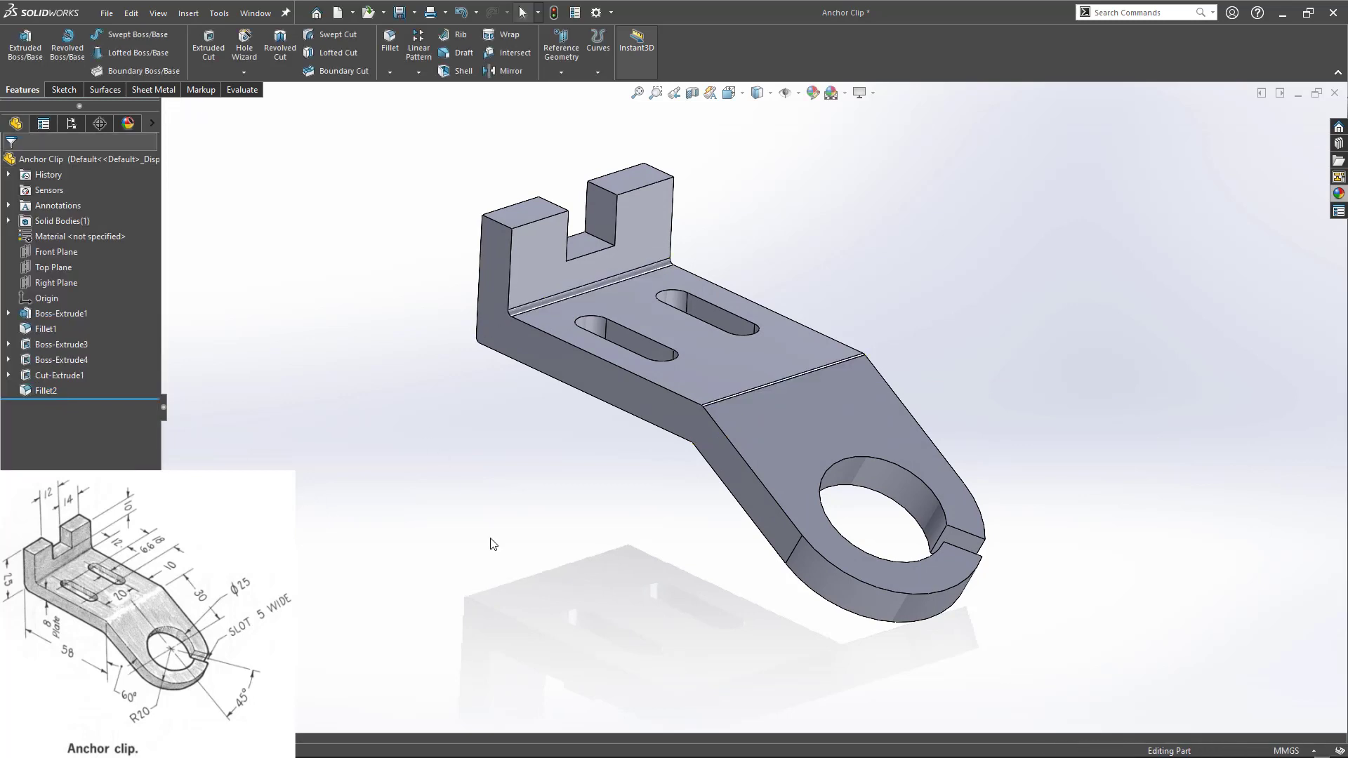
- Colour the new bend fillet feature yellow
{"action": "middle_click_drag", "start_coordinate": [487, 544], "coordinate": [492, 593]}
{"action": "left_click", "coordinate": [36, 391]}
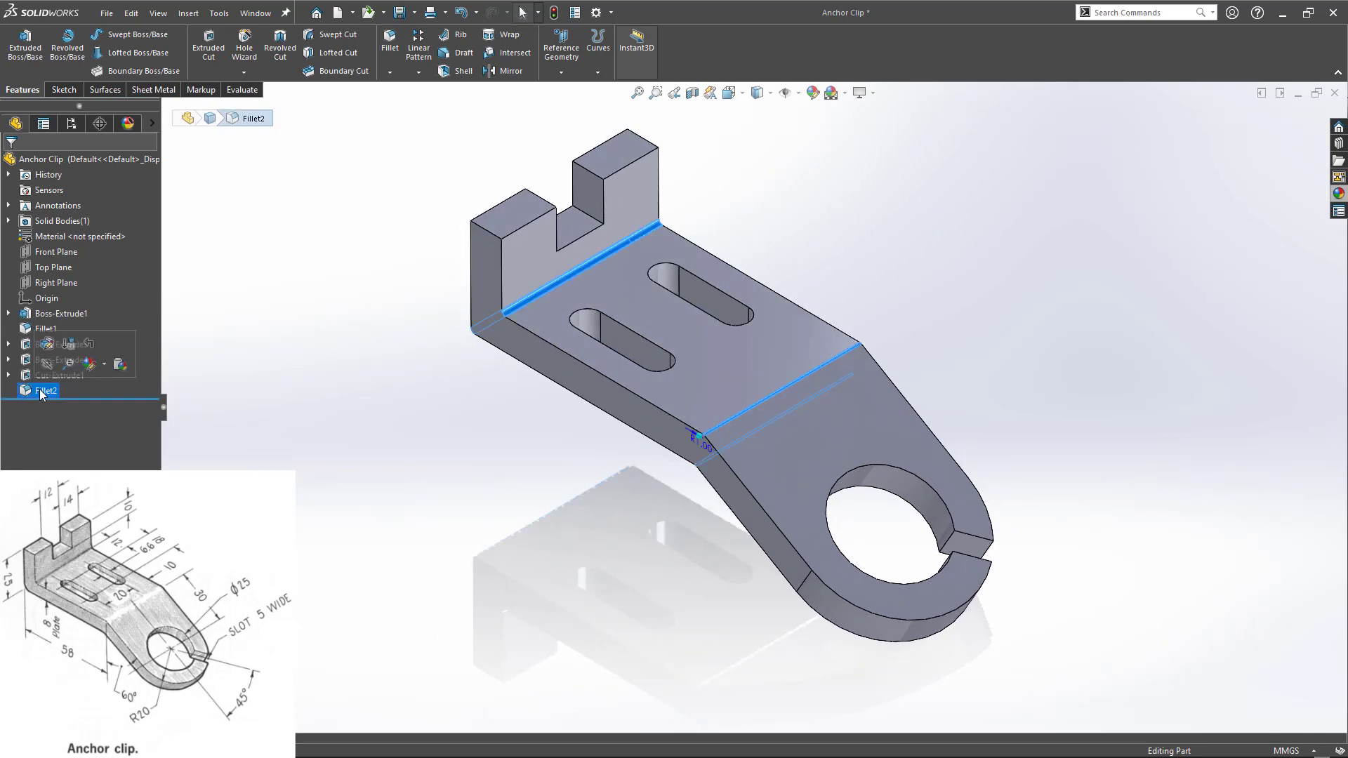
{"action": "left_click", "coordinate": [89, 364]}
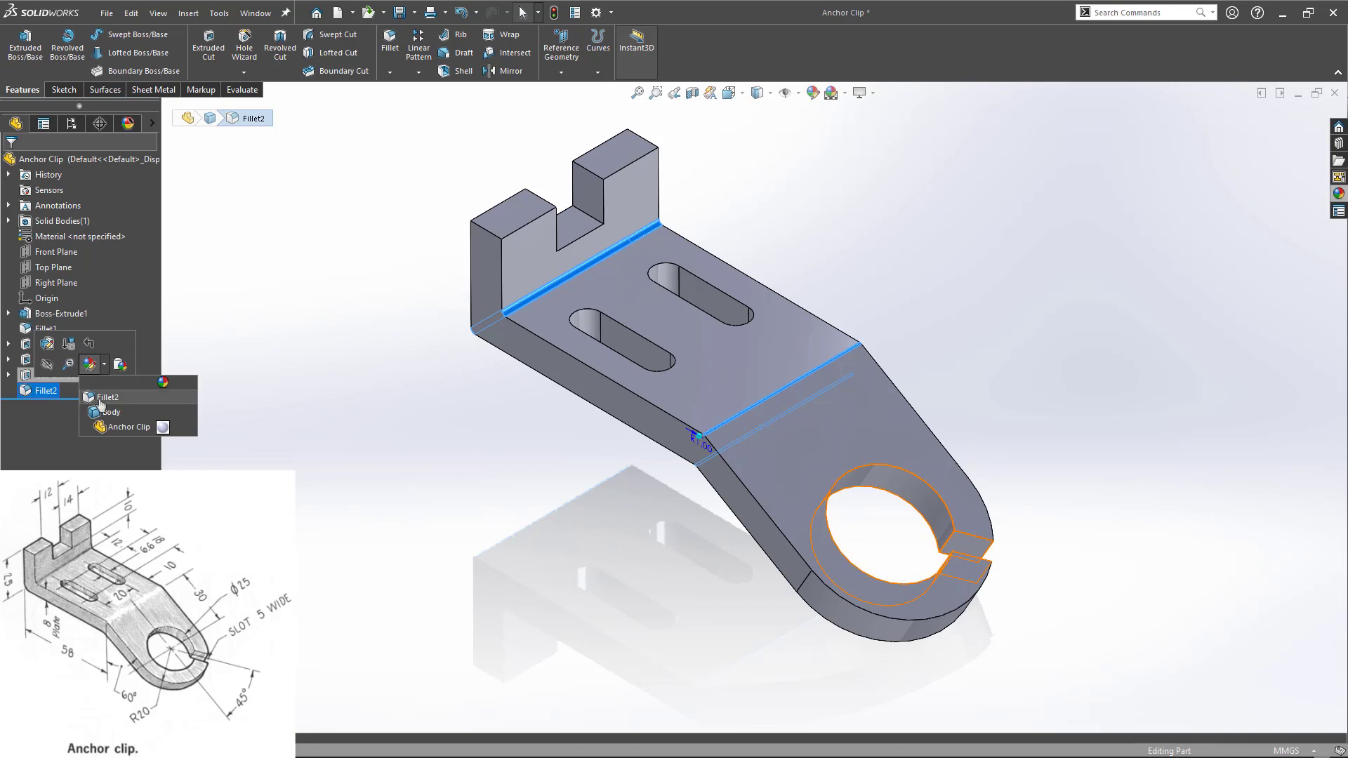
{"action": "left_click", "coordinate": [100, 398]}
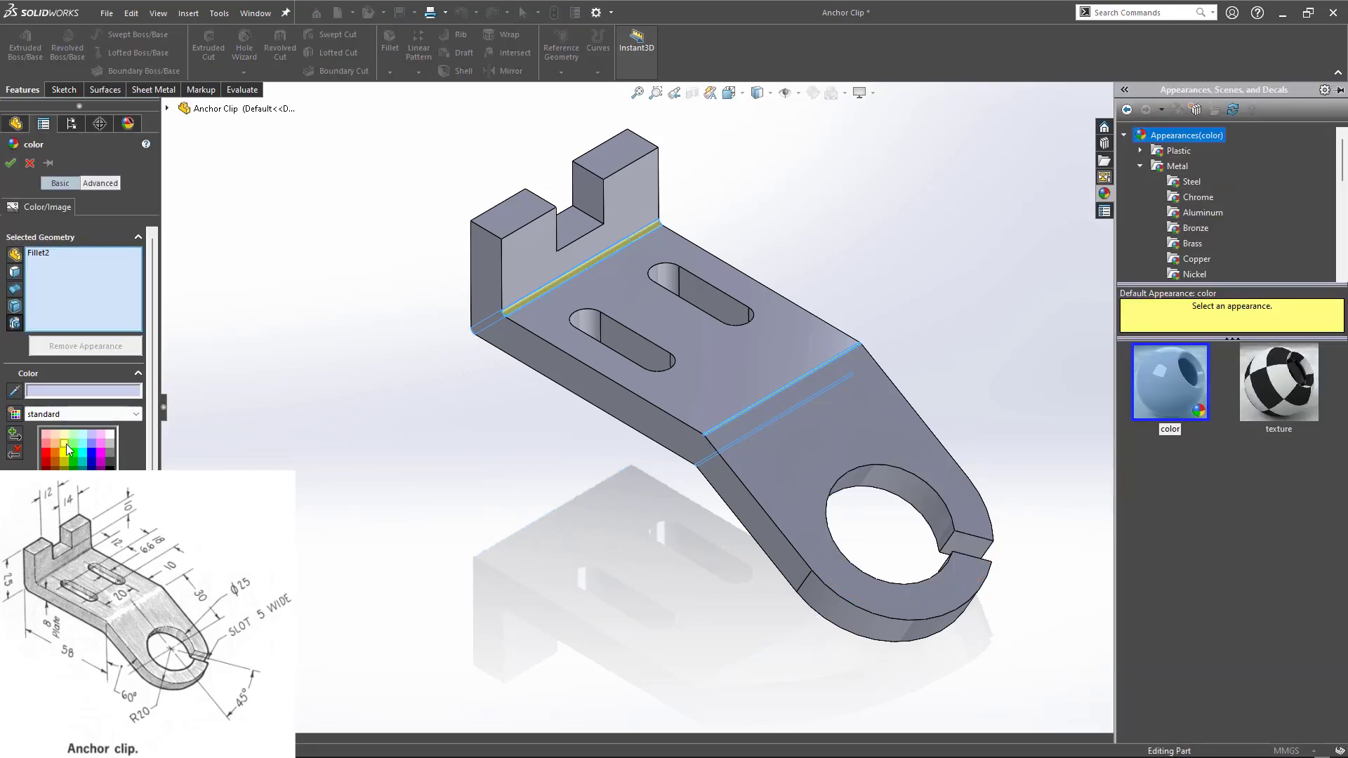
{"action": "left_click", "coordinate": [65, 452]}
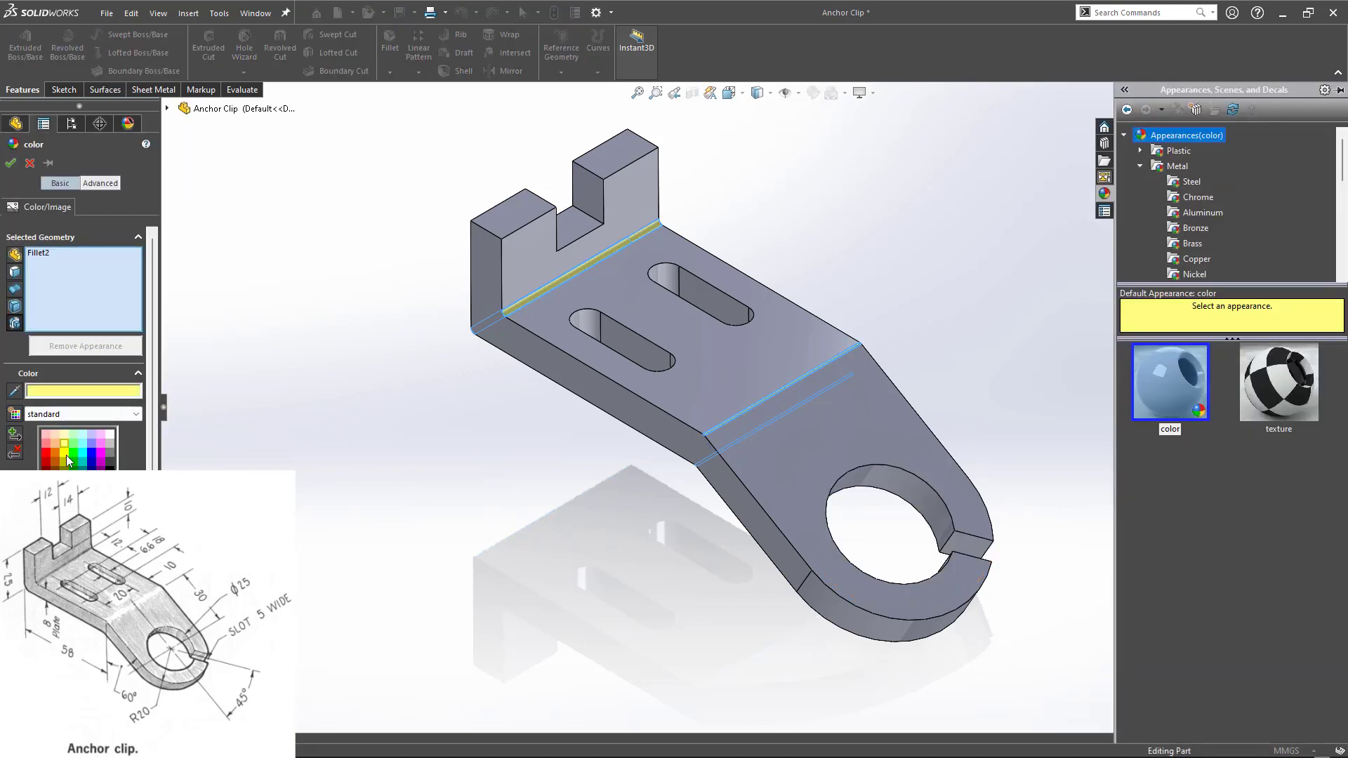
{"action": "left_click", "coordinate": [11, 163]}
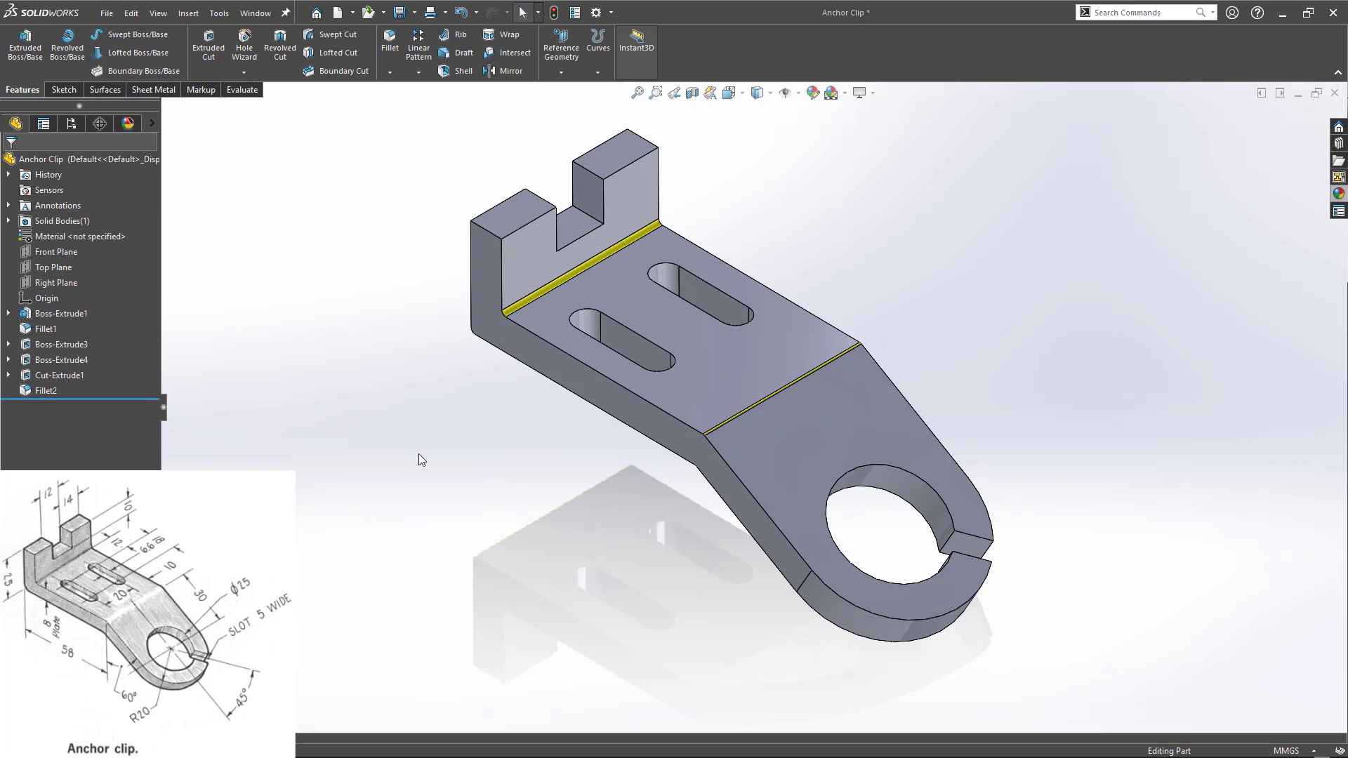
- Apply the brushed bronze appearance to the whole clip body
{"action": "left_click", "coordinate": [1338, 194]}
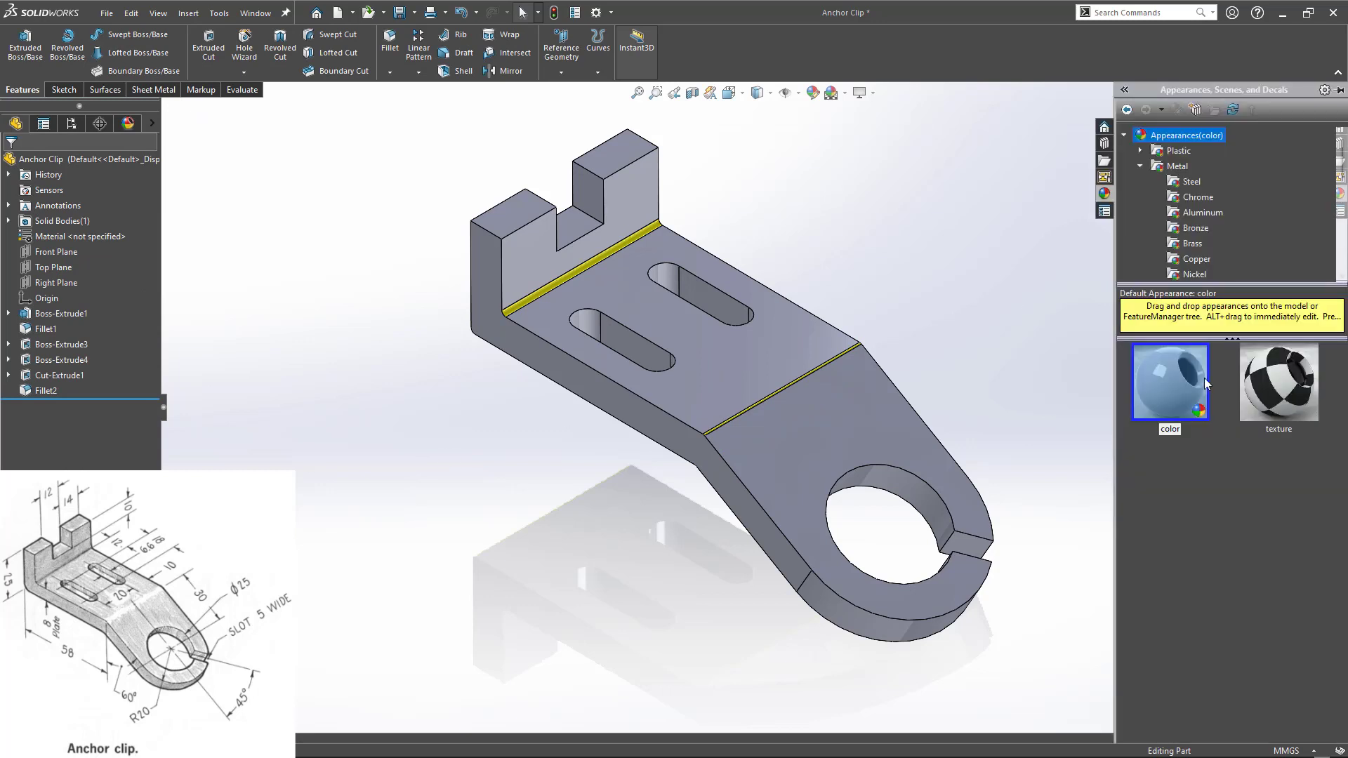
{"action": "left_click", "coordinate": [1188, 198]}
{"action": "left_click", "coordinate": [1192, 233]}
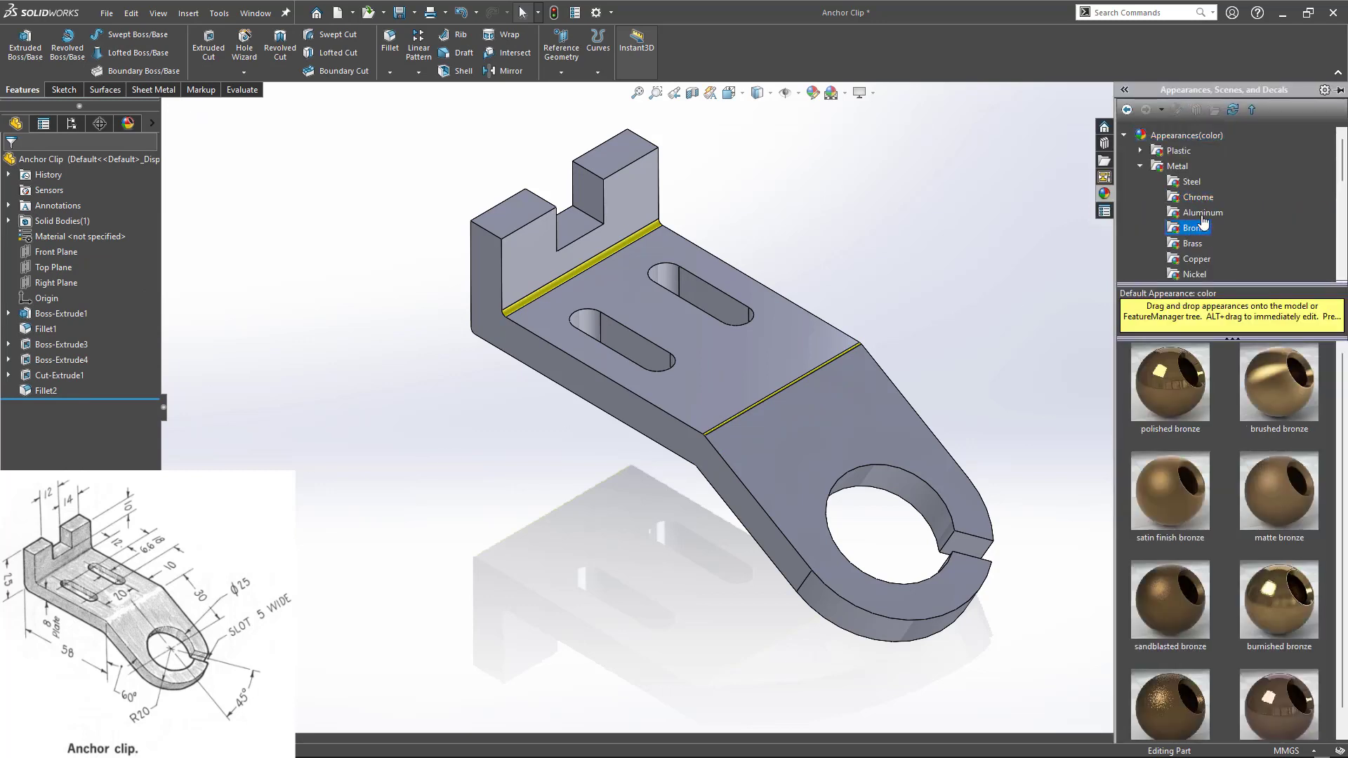
{"action": "left_click_drag", "start_coordinate": [1270, 390], "coordinate": [772, 382]}
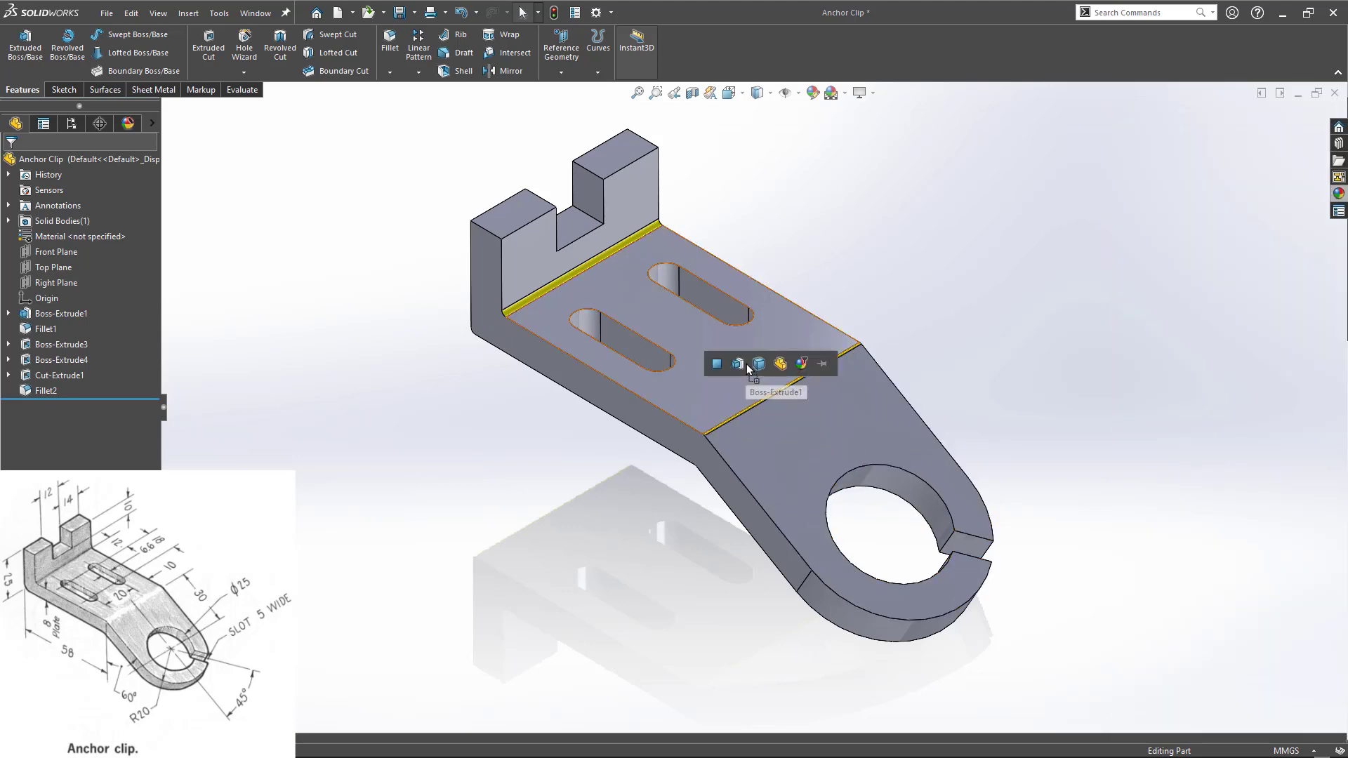
{"action": "left_click", "coordinate": [758, 363]}
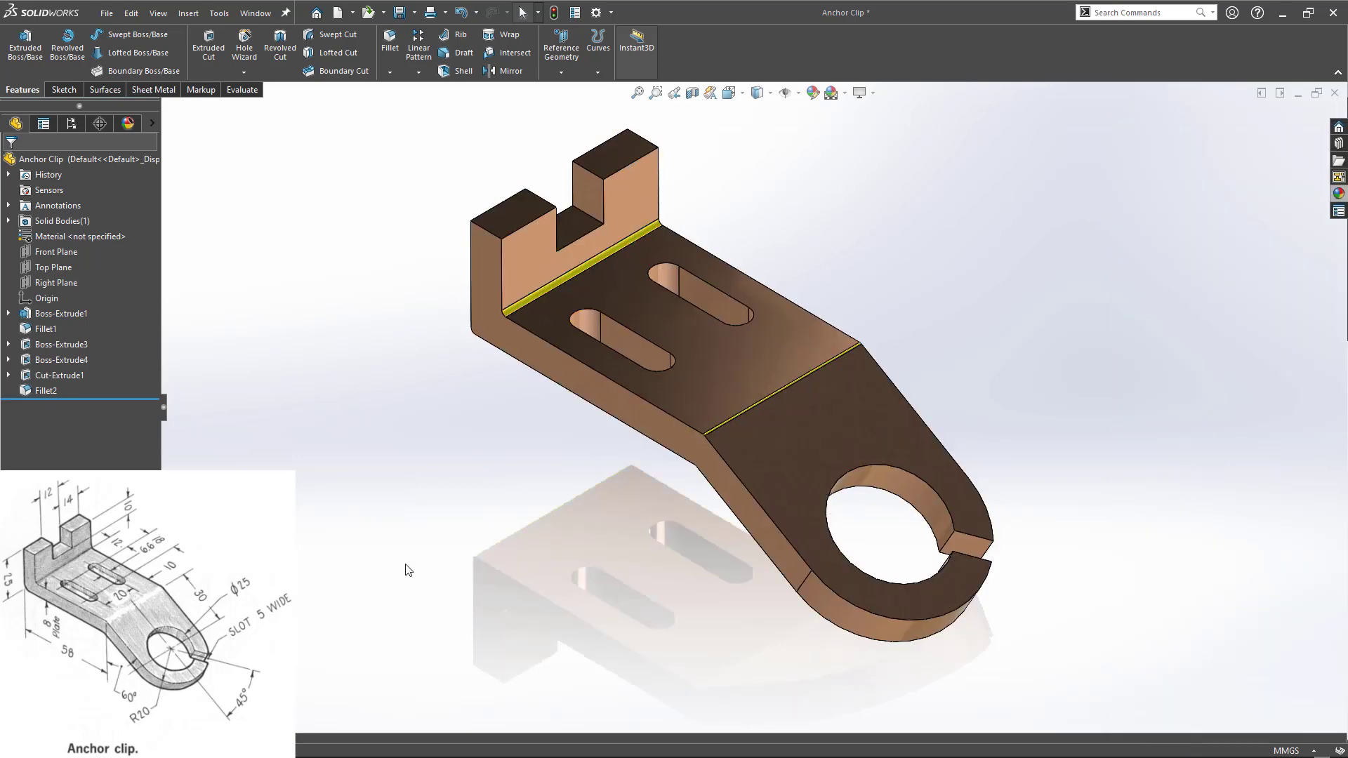
- Change the scene to Plain White and show the part in isometric view
{"action": "left_click", "coordinate": [844, 94]}
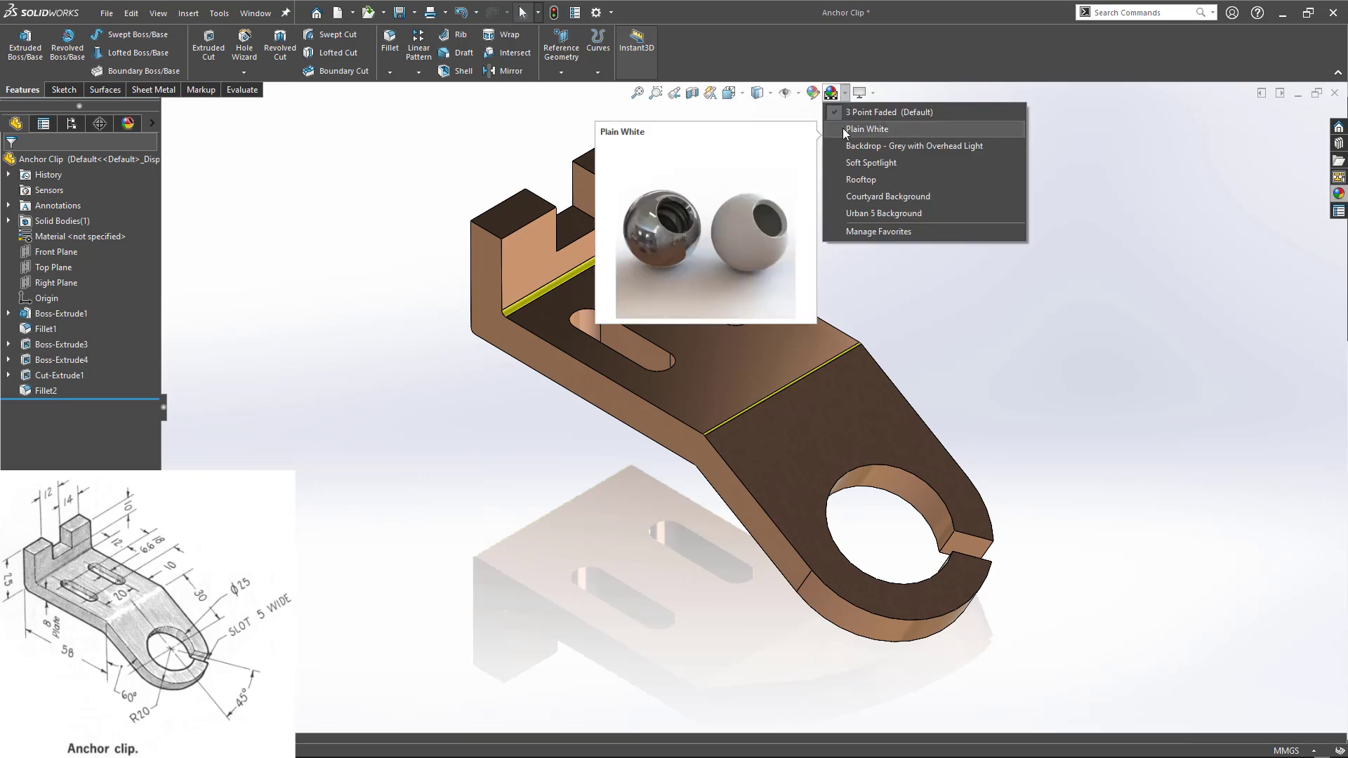
{"action": "left_click", "coordinate": [849, 129]}
{"action": "middle_click_drag", "start_coordinate": [505, 490], "coordinate": [580, 497]}
{"action": "key", "text": "ctrl+7"}
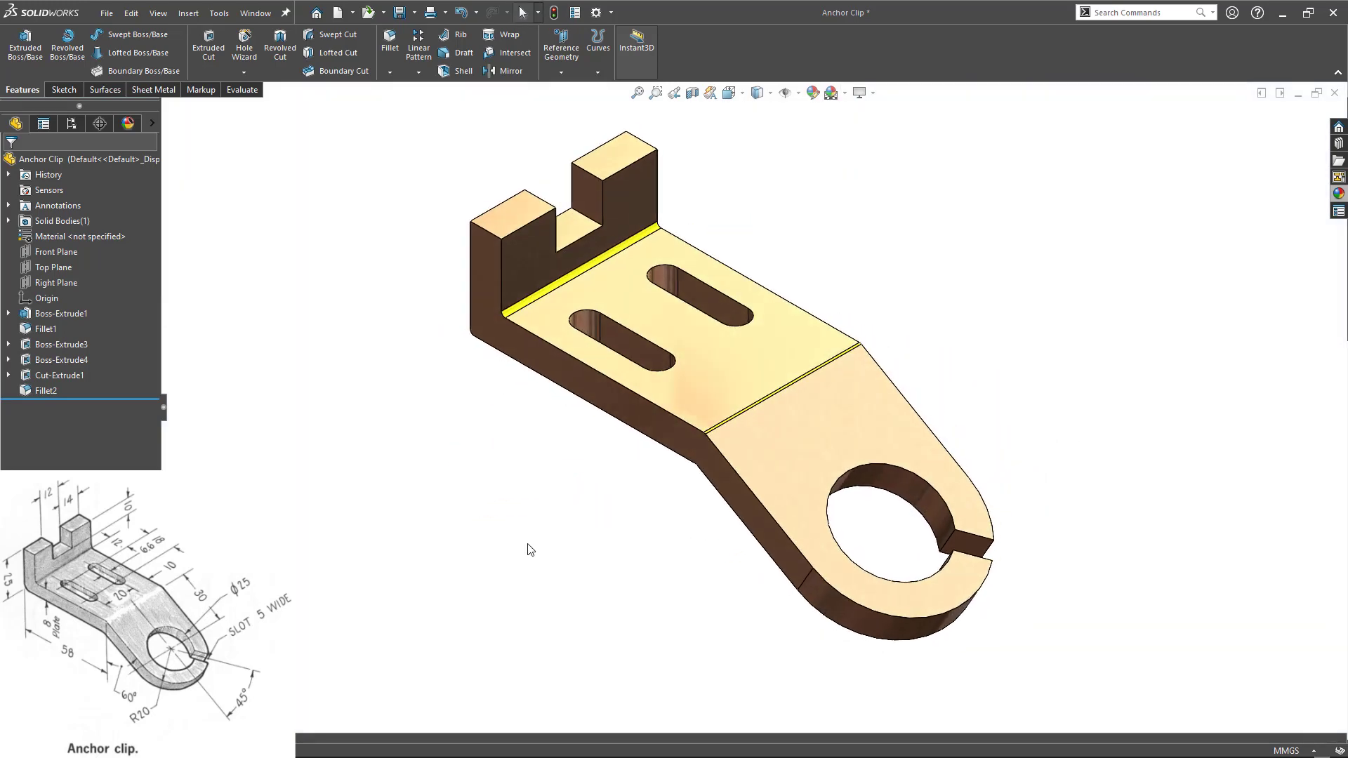
- Apply the matte bronze appearance to the whole clip body
{"action": "left_click", "coordinate": [1338, 194]}
{"action": "left_click_drag", "start_coordinate": [1297, 502], "coordinate": [737, 366]}
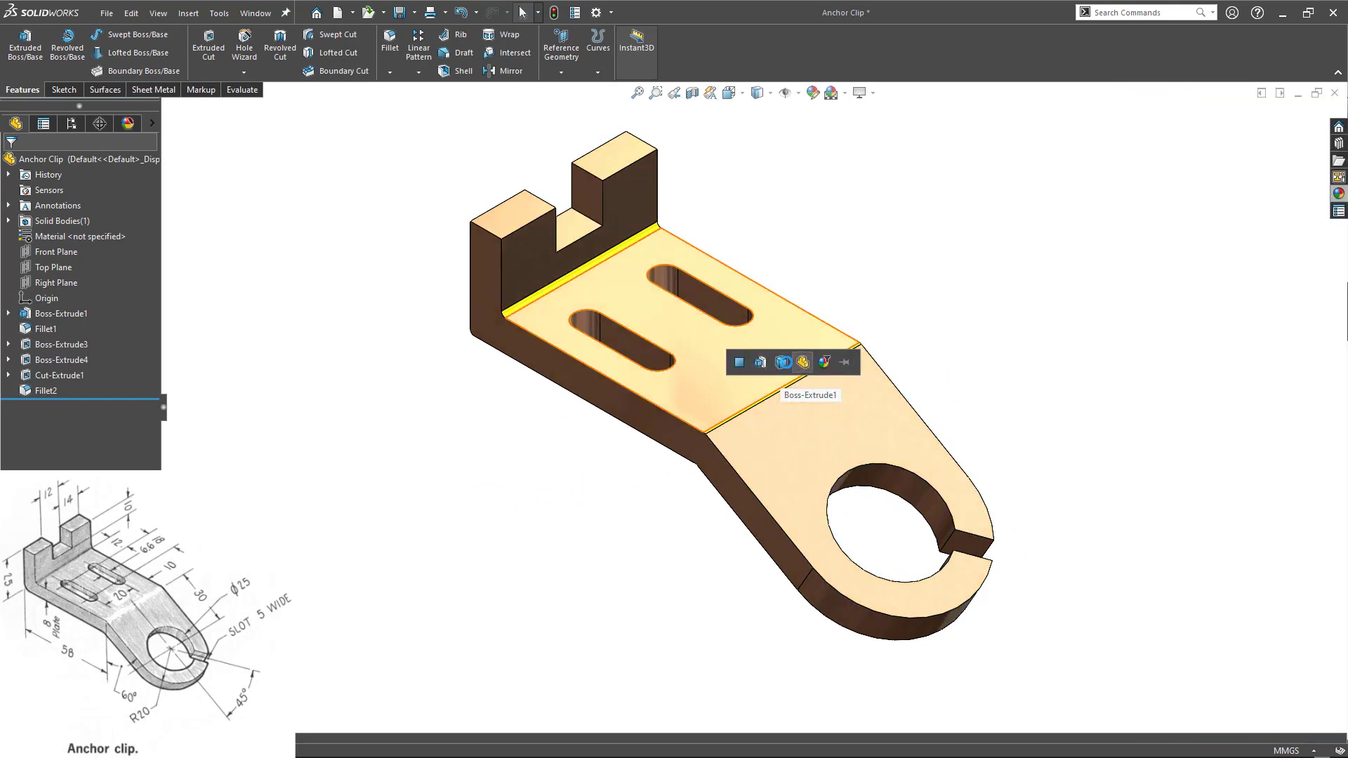
{"action": "left_click", "coordinate": [781, 362]}
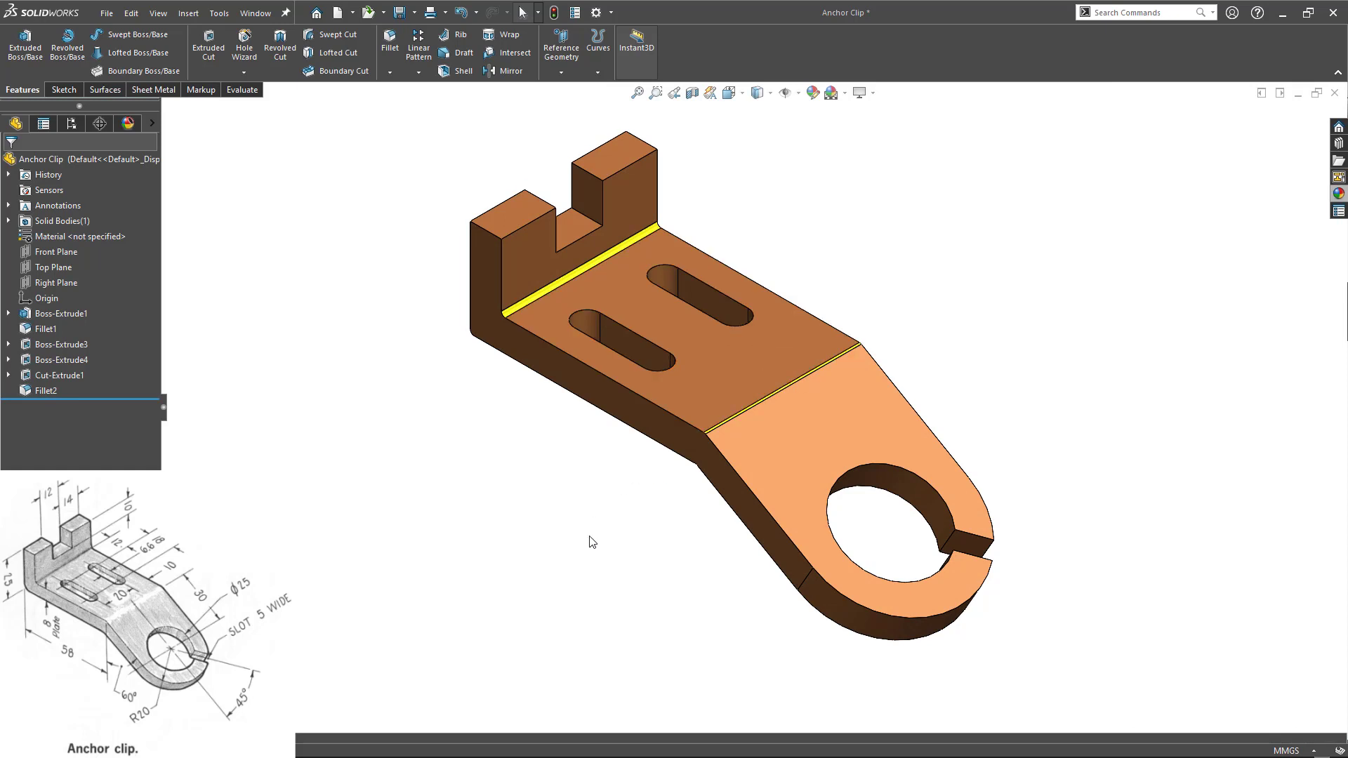
- Apply the sandblasted bronze appearance to the whole clip body, fit the part in view and save it
{"action": "scroll", "coordinate": [509, 500], "scroll_direction": "down", "scroll_amount": 2}
{"action": "scroll", "coordinate": [530, 557], "scroll_direction": "up", "scroll_amount": 3}
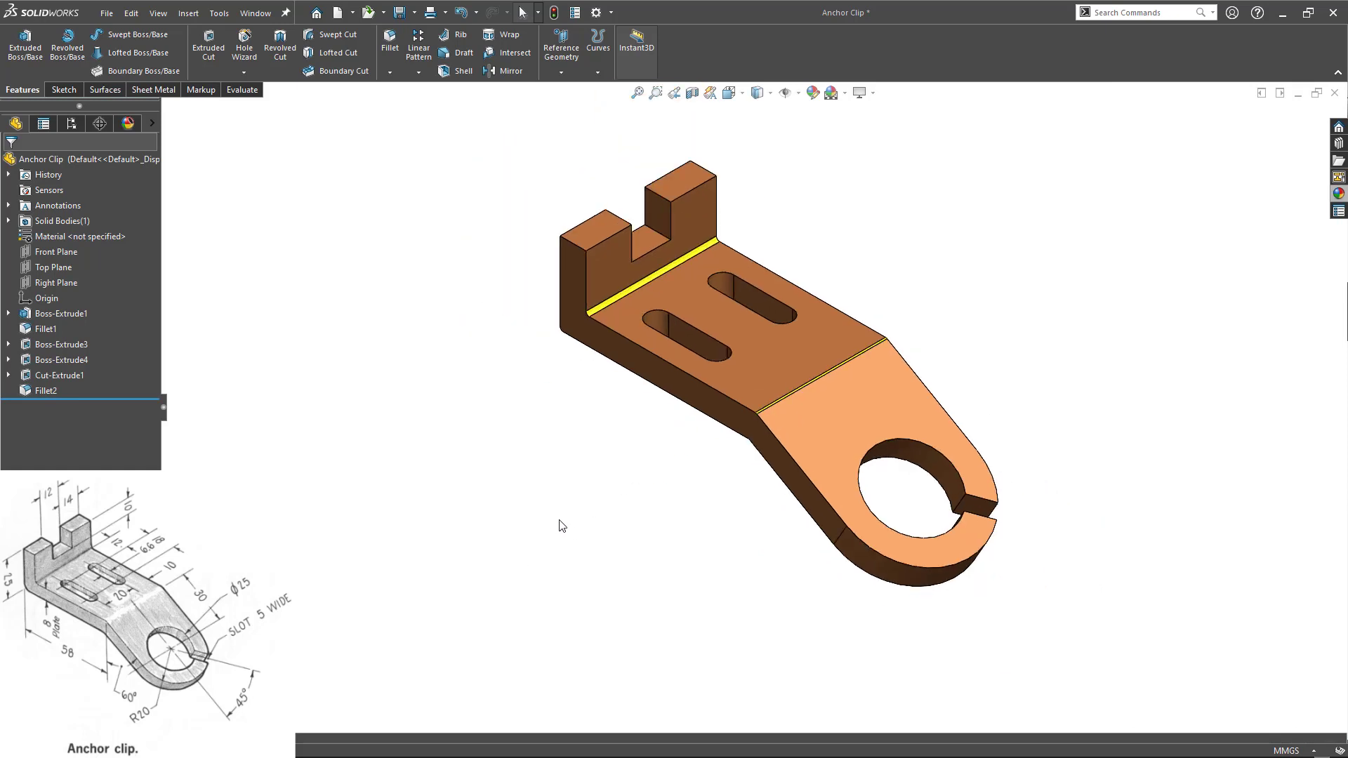
{"action": "left_click", "coordinate": [1338, 193]}
{"action": "scroll", "coordinate": [1226, 584], "scroll_direction": "down", "scroll_amount": 1}
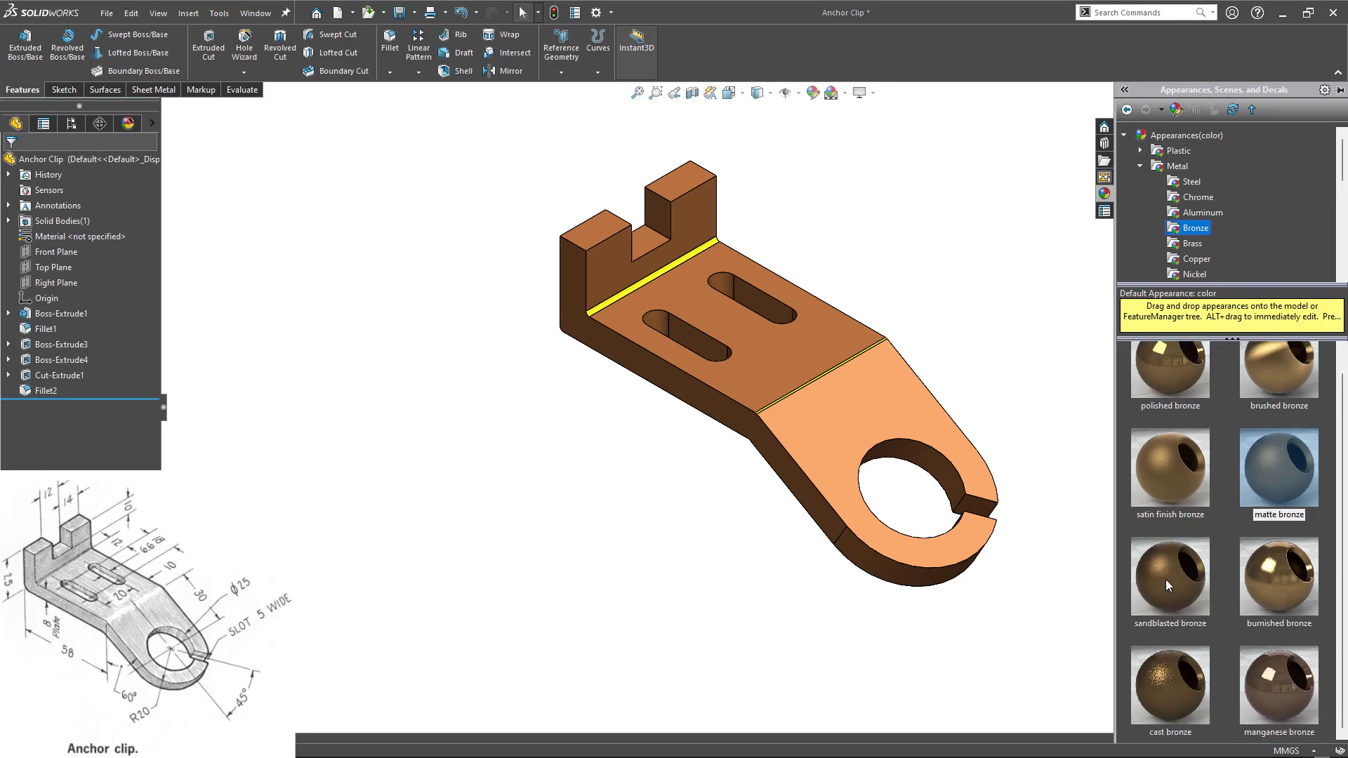
{"action": "left_click_drag", "start_coordinate": [1167, 585], "coordinate": [805, 349]}
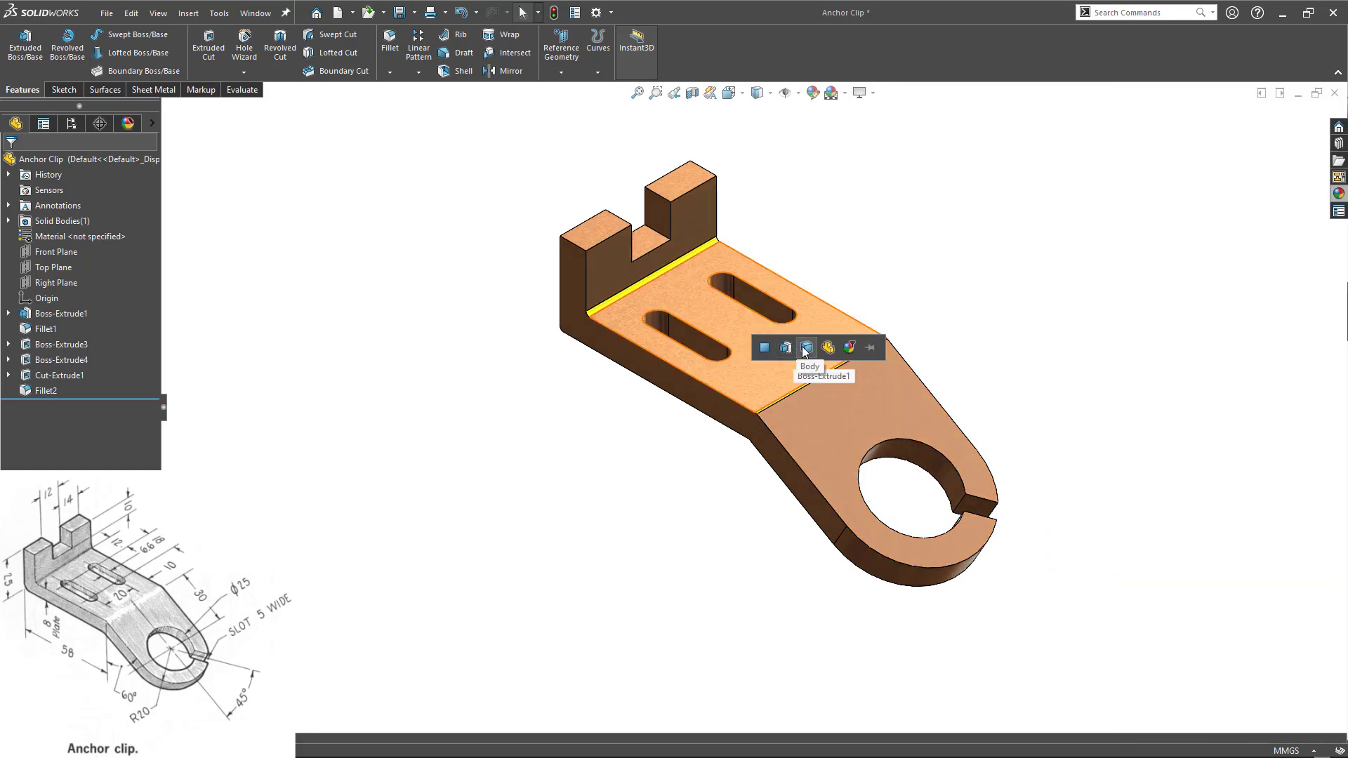
{"action": "left_click", "coordinate": [806, 349]}
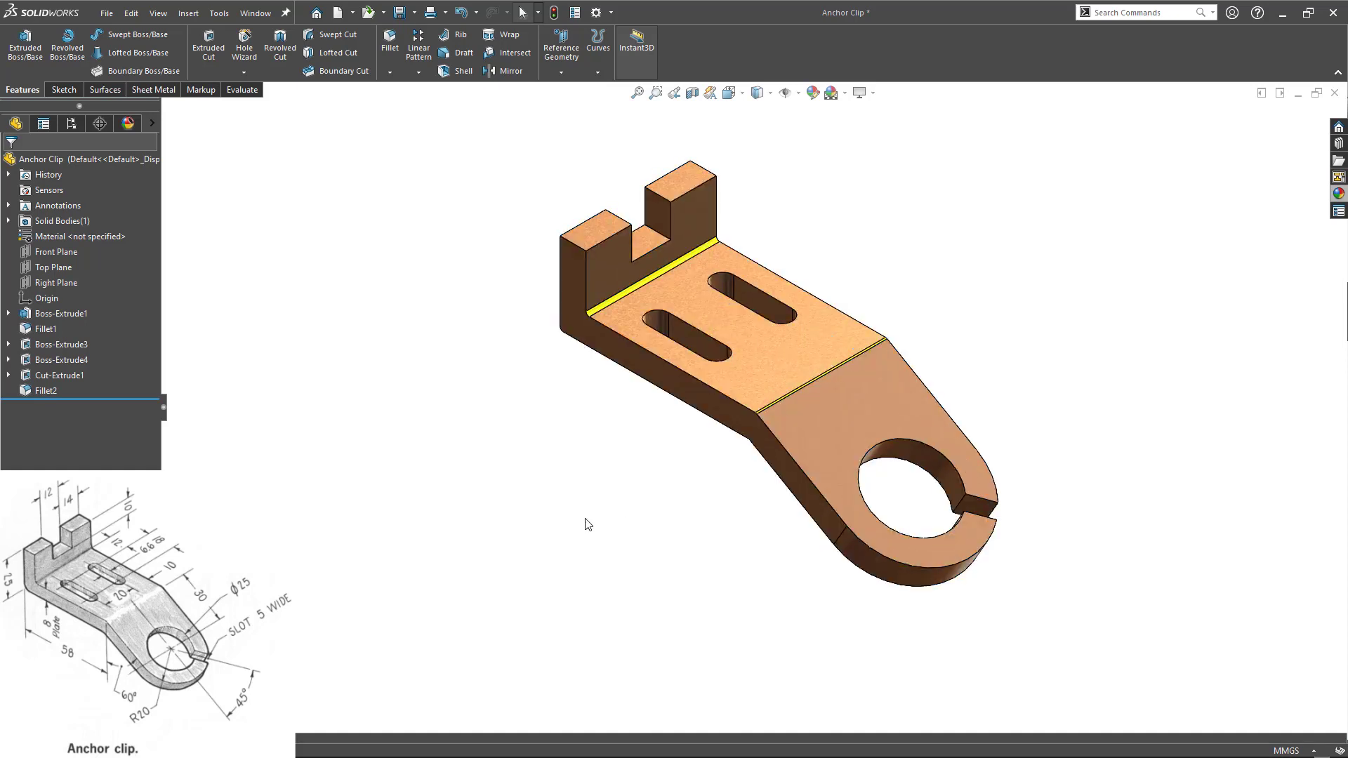
{"action": "key", "text": "f"}
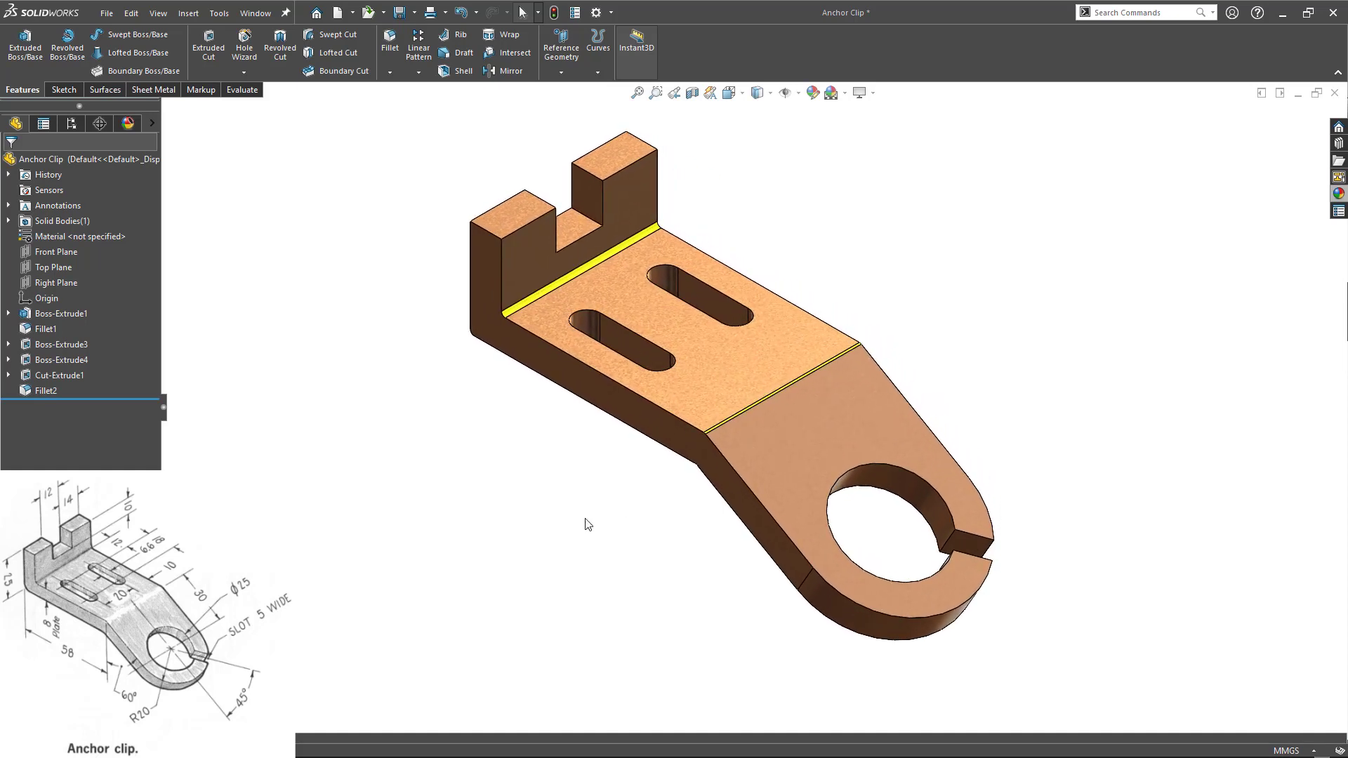
{"action": "left_click", "coordinate": [399, 12]}
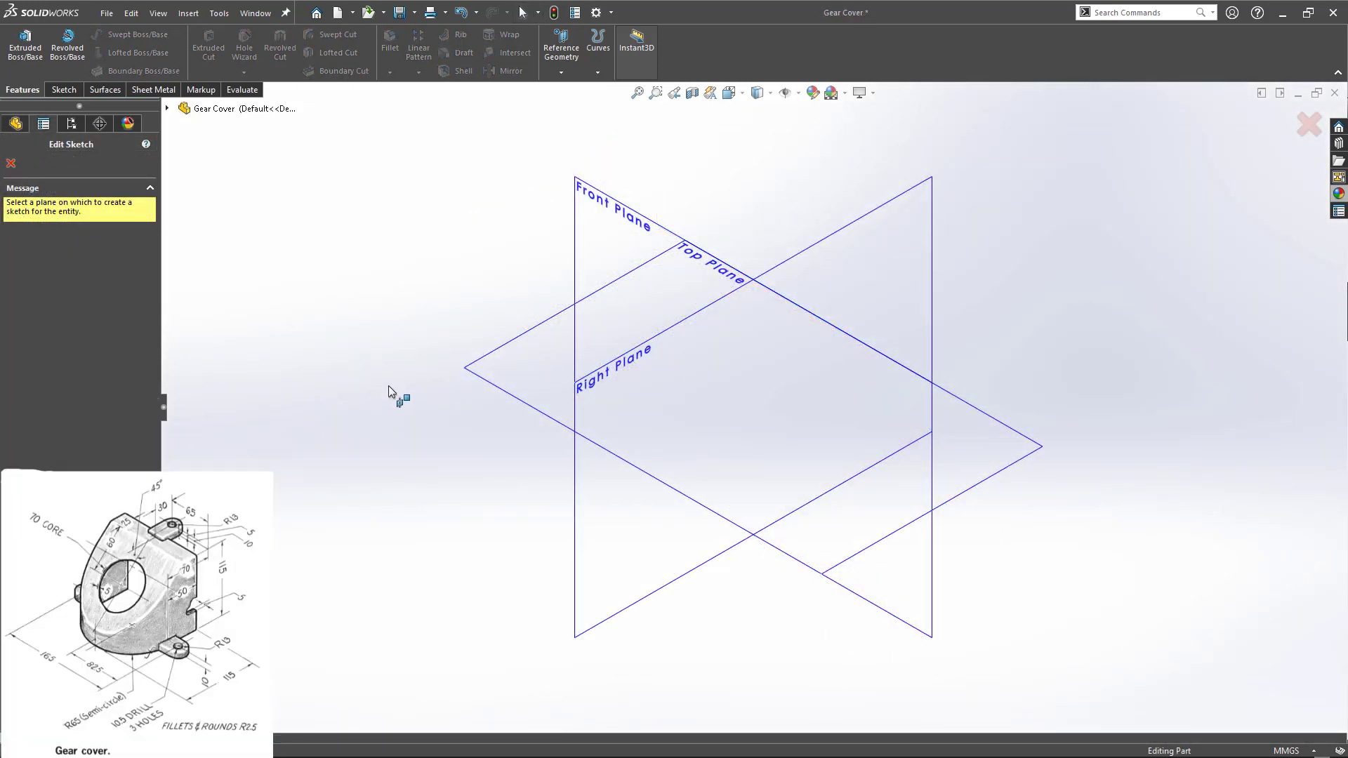
- Sketch two concentric circles about 12.5 mm and 19 mm in diameter at the origin on the Top Plane of the Gear Cover
{"action": "left_click", "coordinate": [505, 357]}
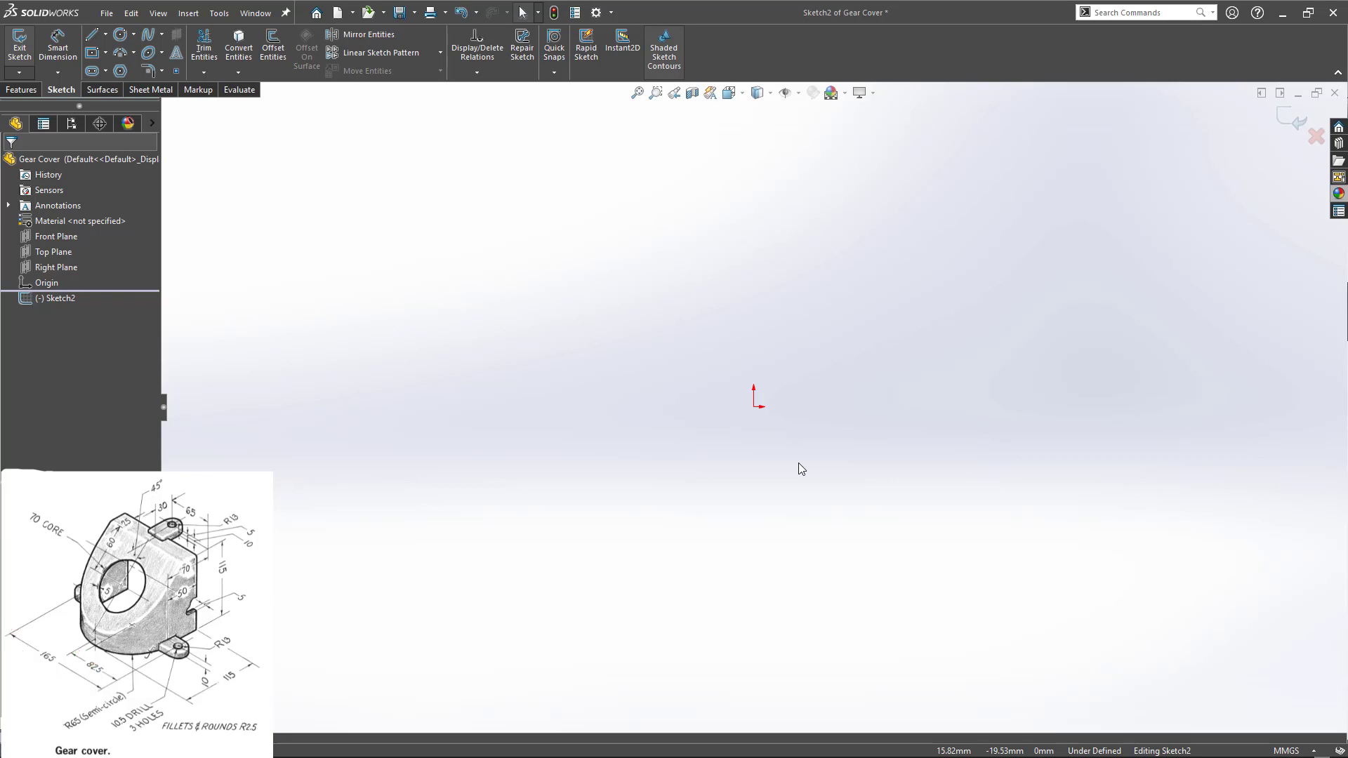
{"action": "key", "text": "c"}
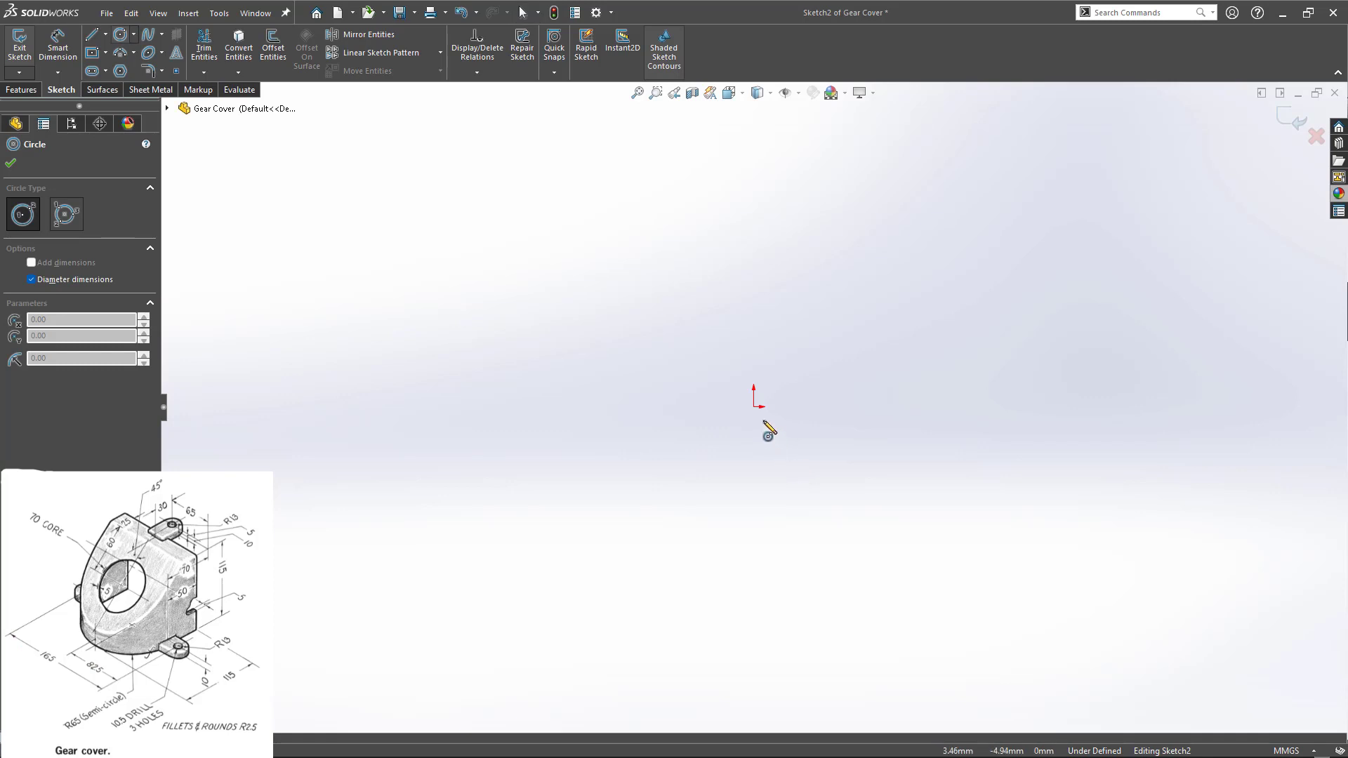
{"action": "left_click", "coordinate": [753, 406]}
{"action": "left_click", "coordinate": [745, 425]}
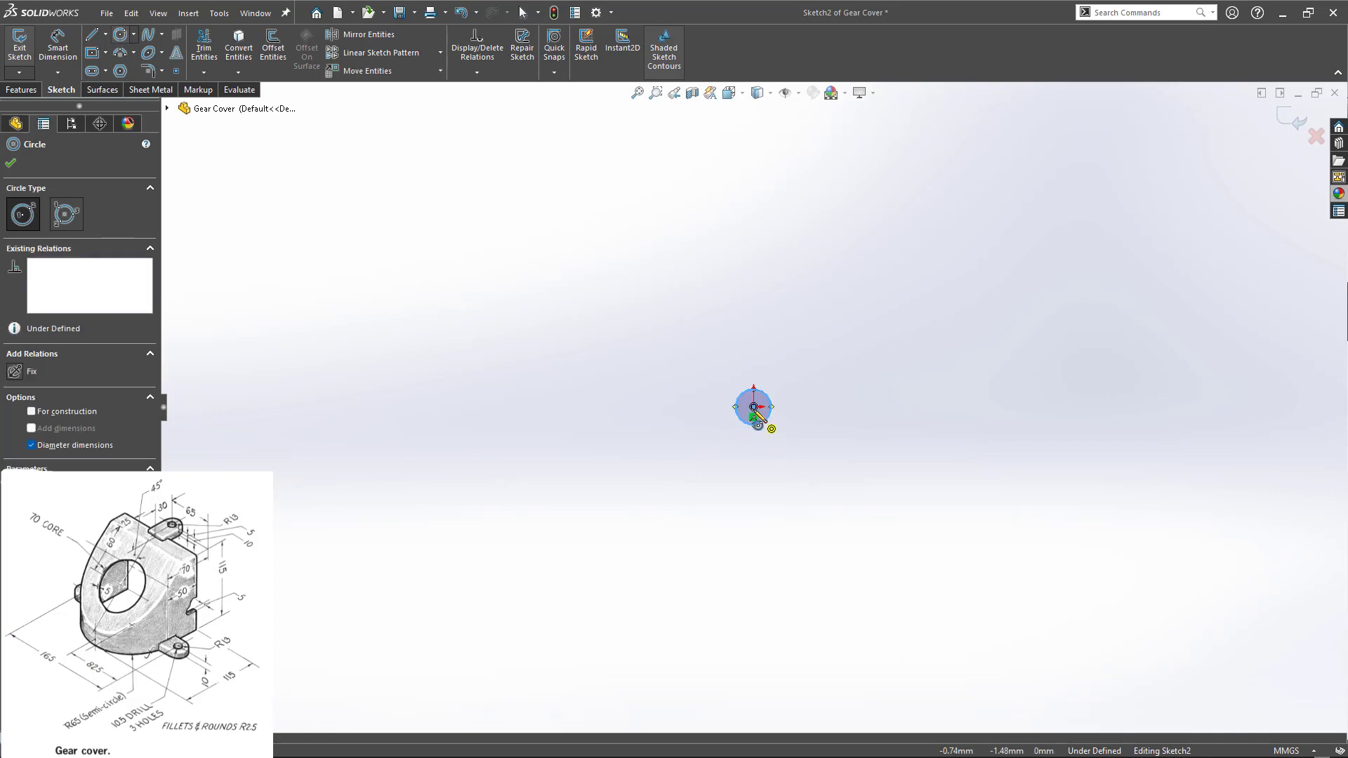
{"action": "left_click", "coordinate": [753, 406]}
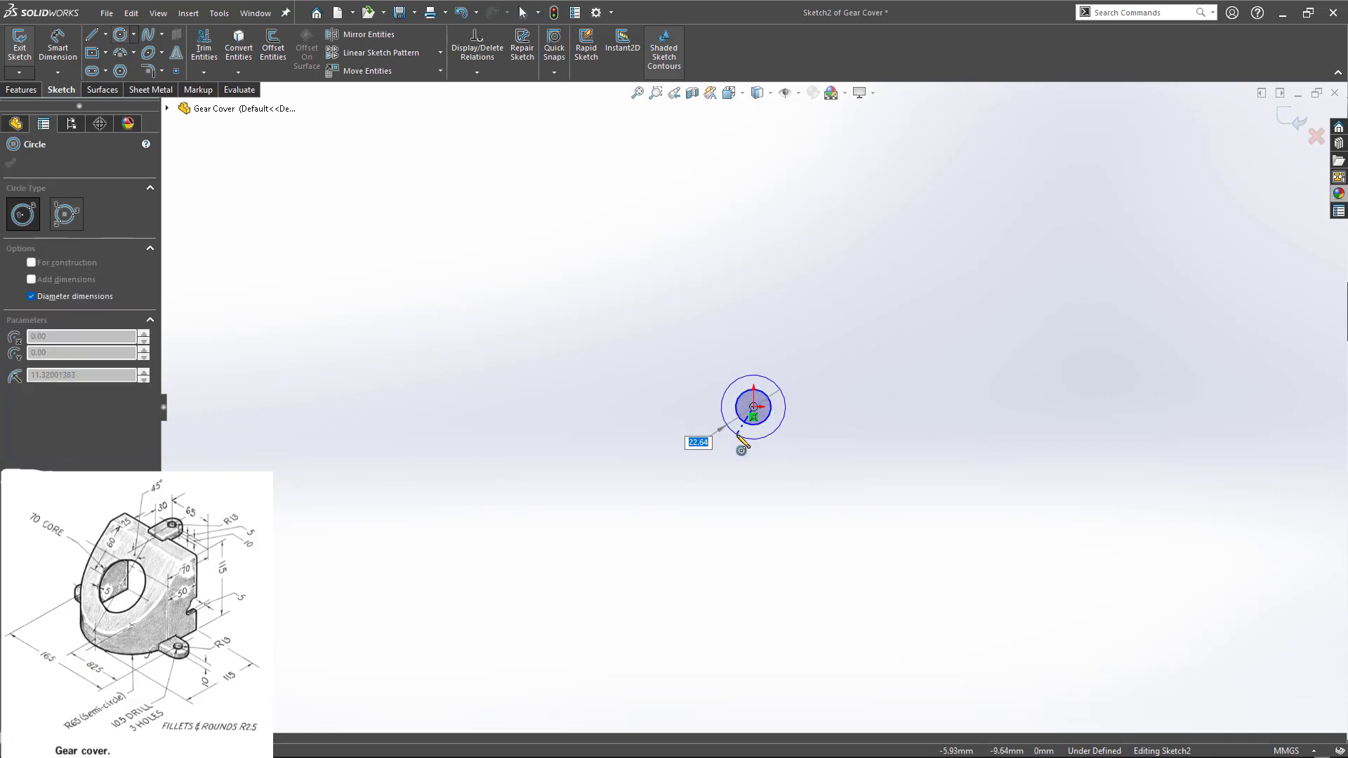
{"action": "left_click", "coordinate": [737, 435]}
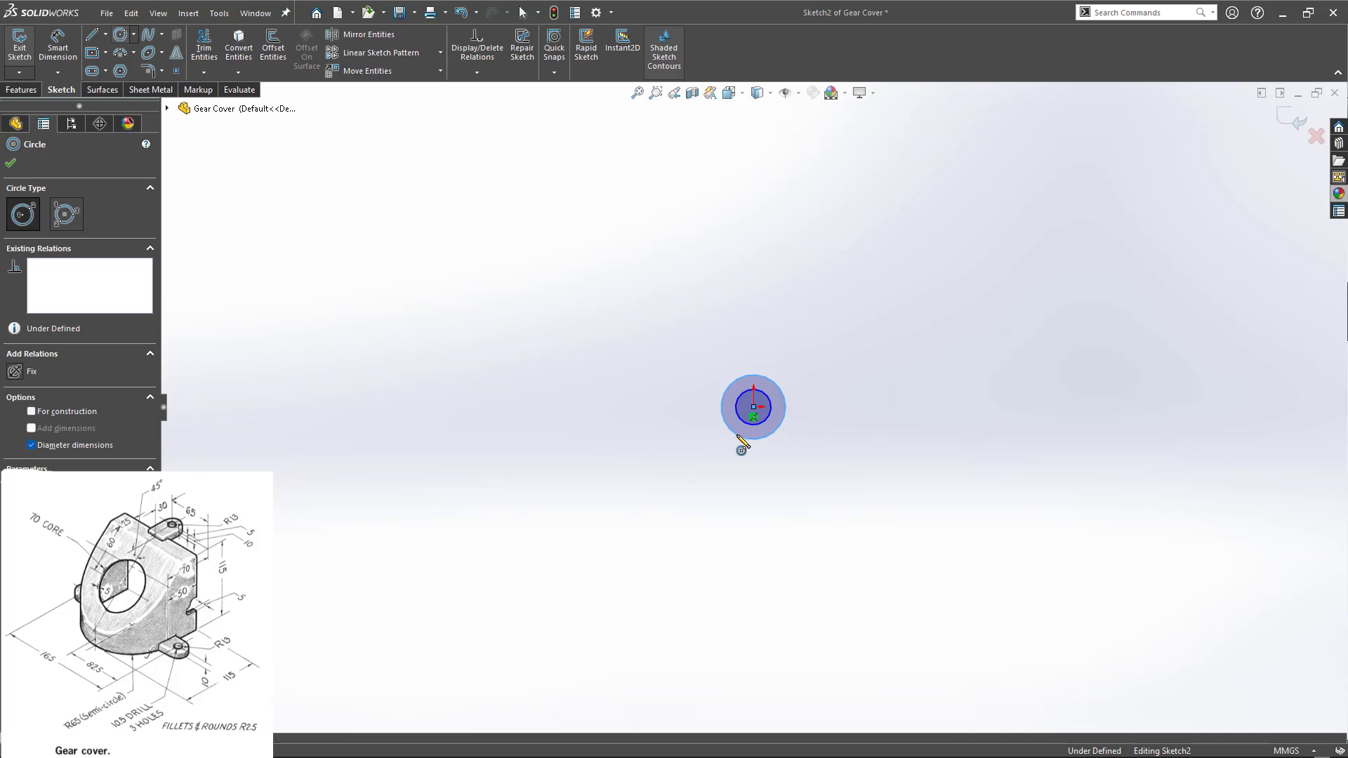
- Dimension the inner circle's diameter as 10.5 mm and the outer circle's as 26 mm
{"action": "key", "text": "d"}
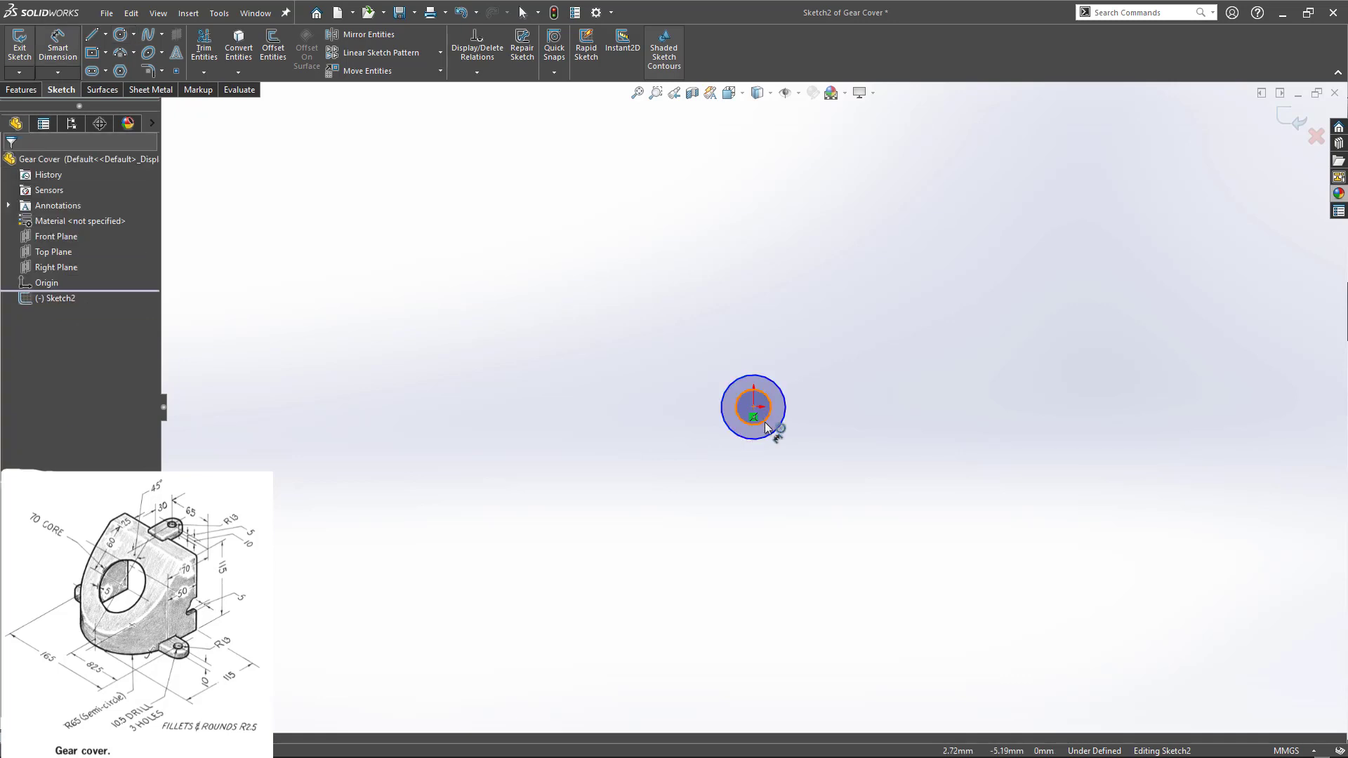
{"action": "left_click", "coordinate": [767, 420]}
{"action": "left_click", "coordinate": [815, 353]}
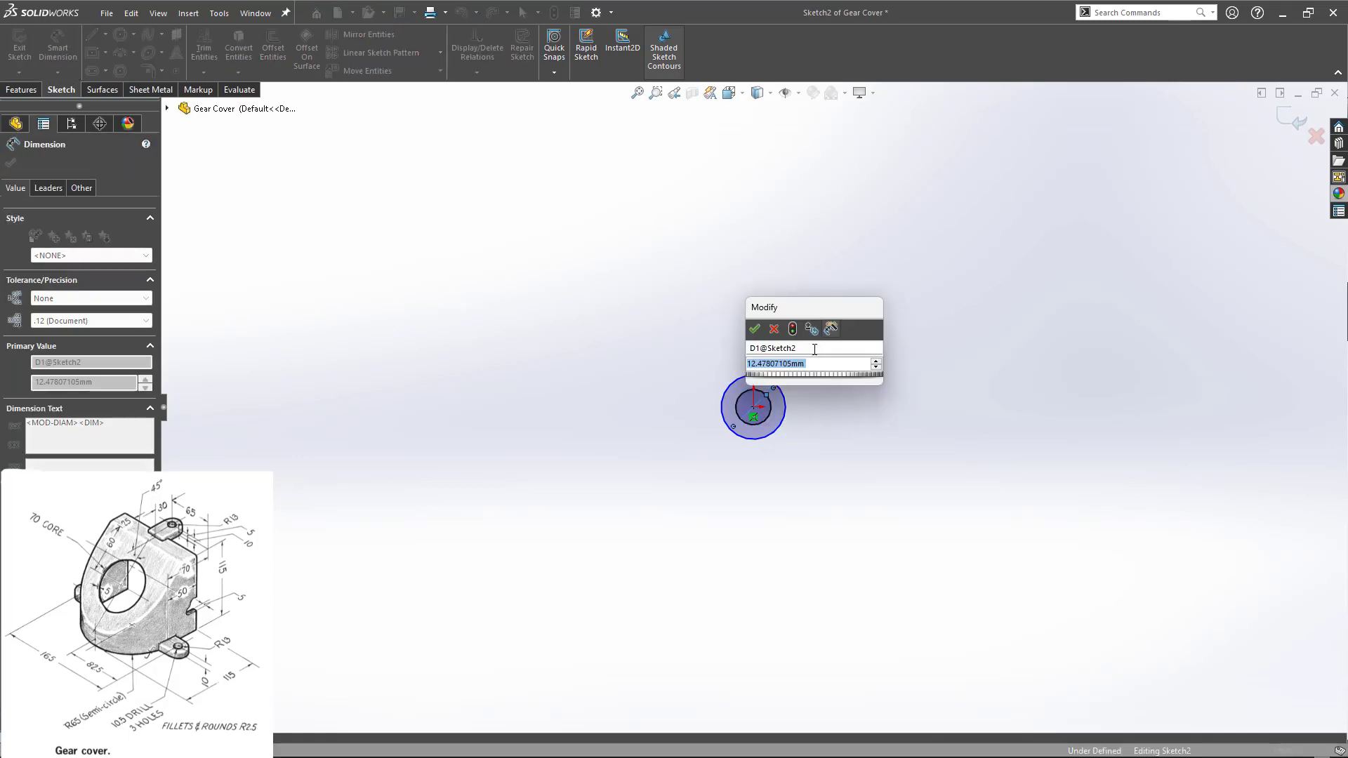
{"action": "type", "text": "10.5"}
{"action": "key", "text": "Return"}
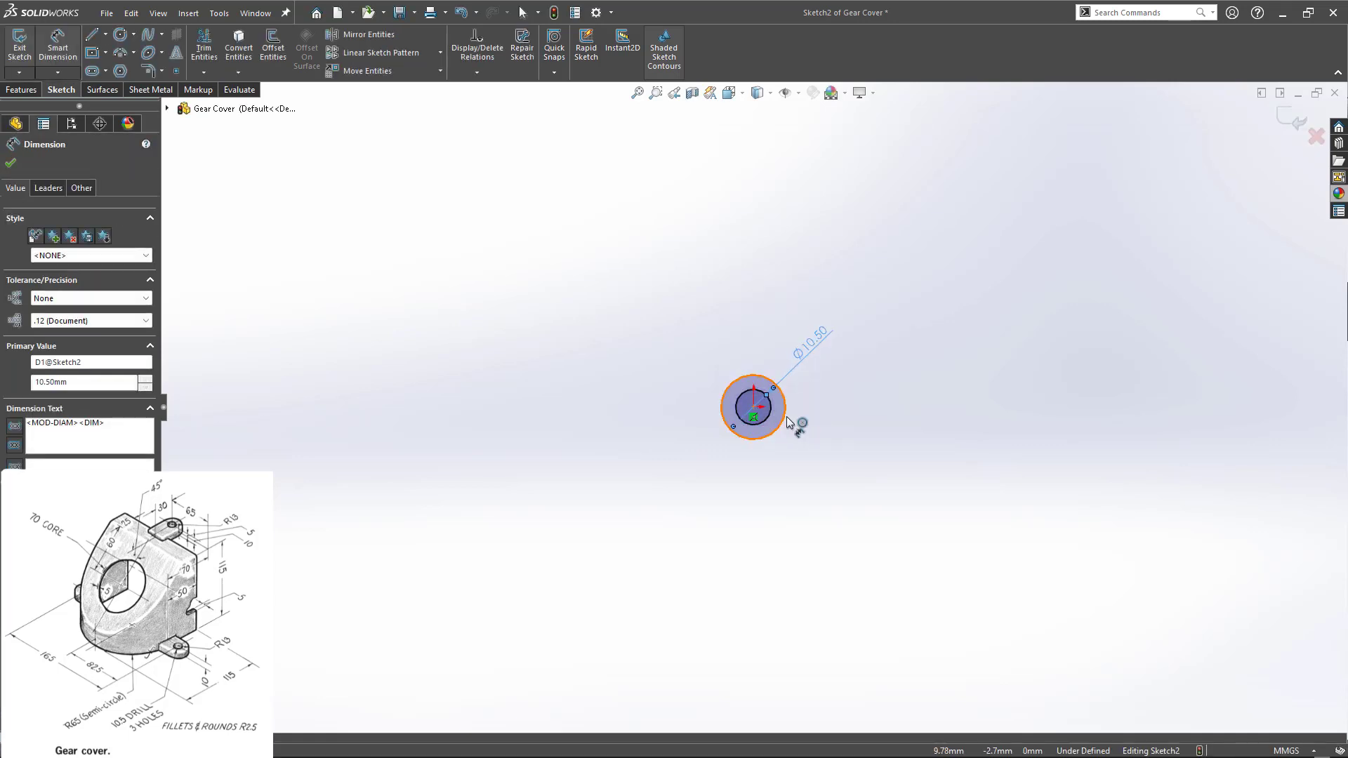
{"action": "left_click", "coordinate": [782, 425]}
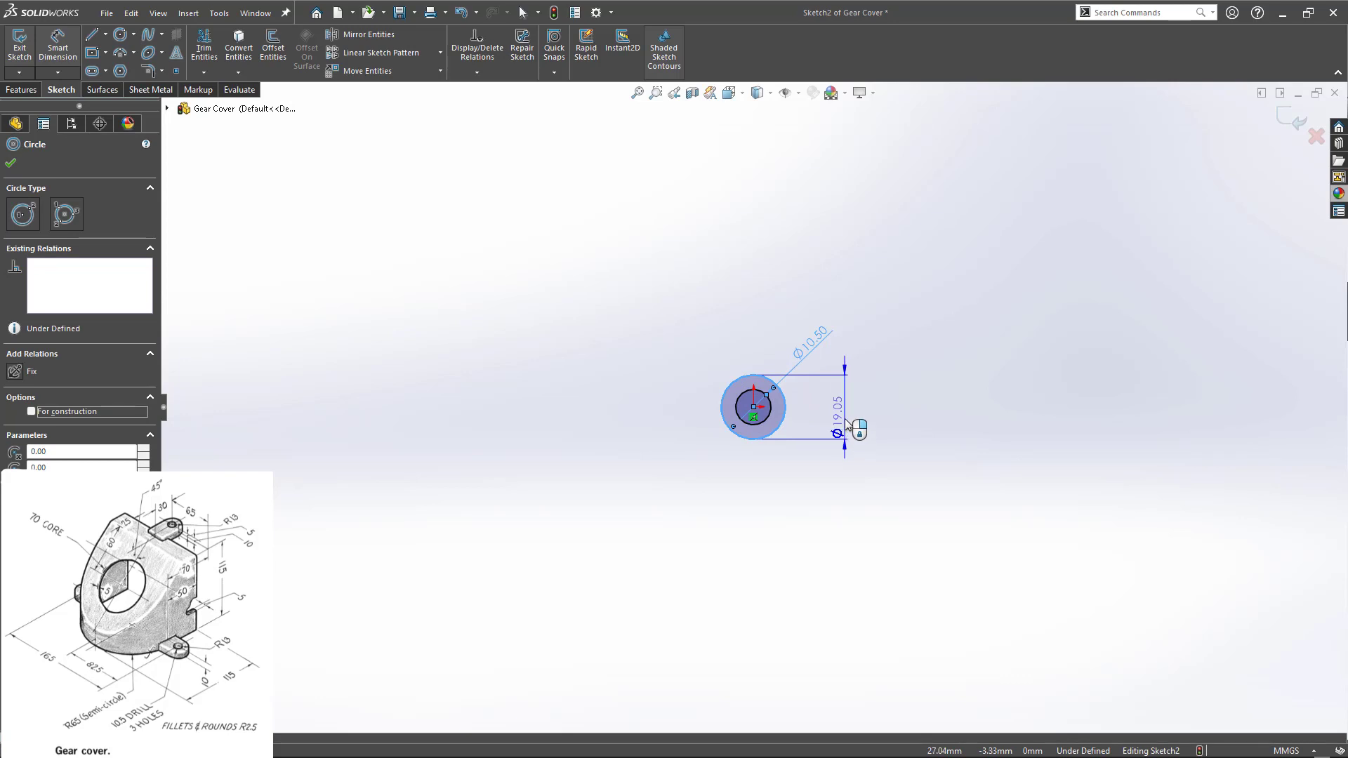
{"action": "left_click", "coordinate": [844, 420]}
{"action": "type", "text": "26"}
{"action": "key", "text": "Return"}
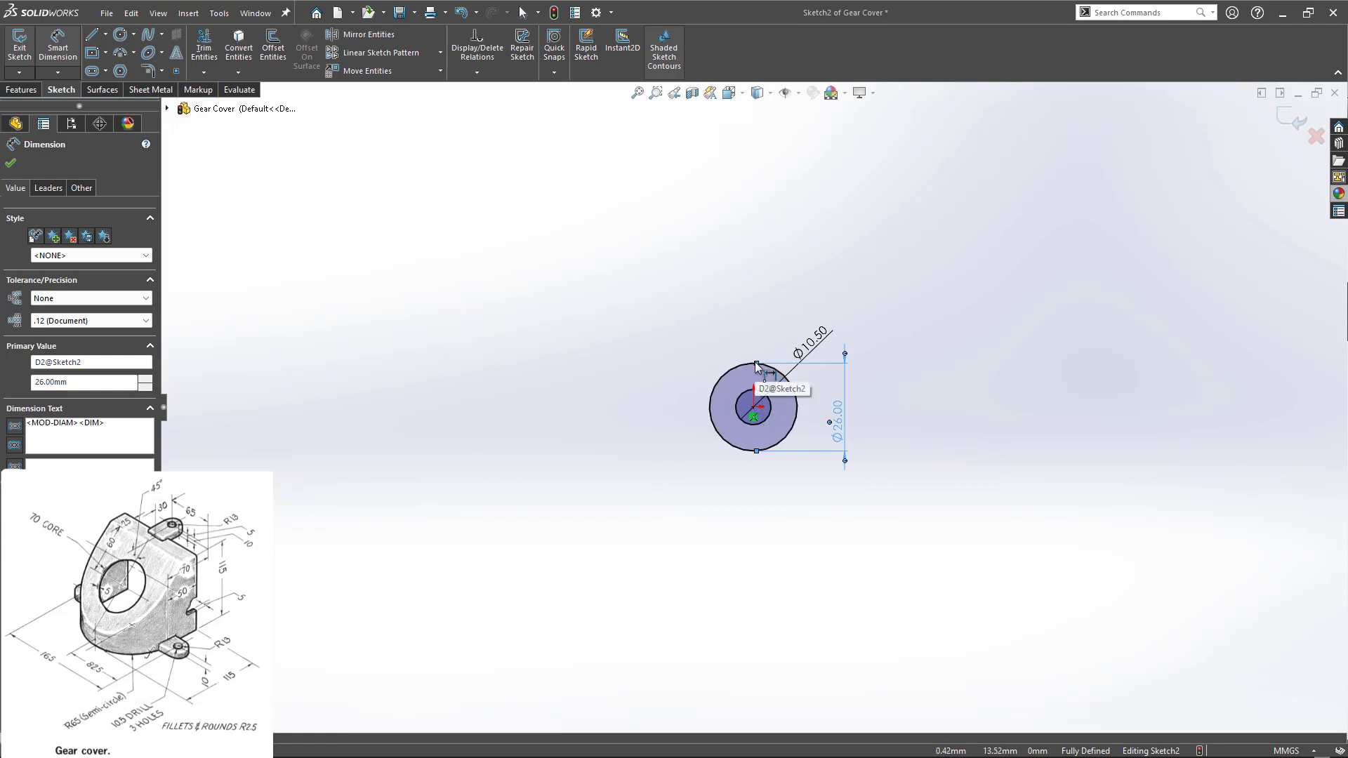
- Sketch an open three-line outline from the outer circle's top point, extending left and returning to its bottom point
{"action": "key", "text": "l"}
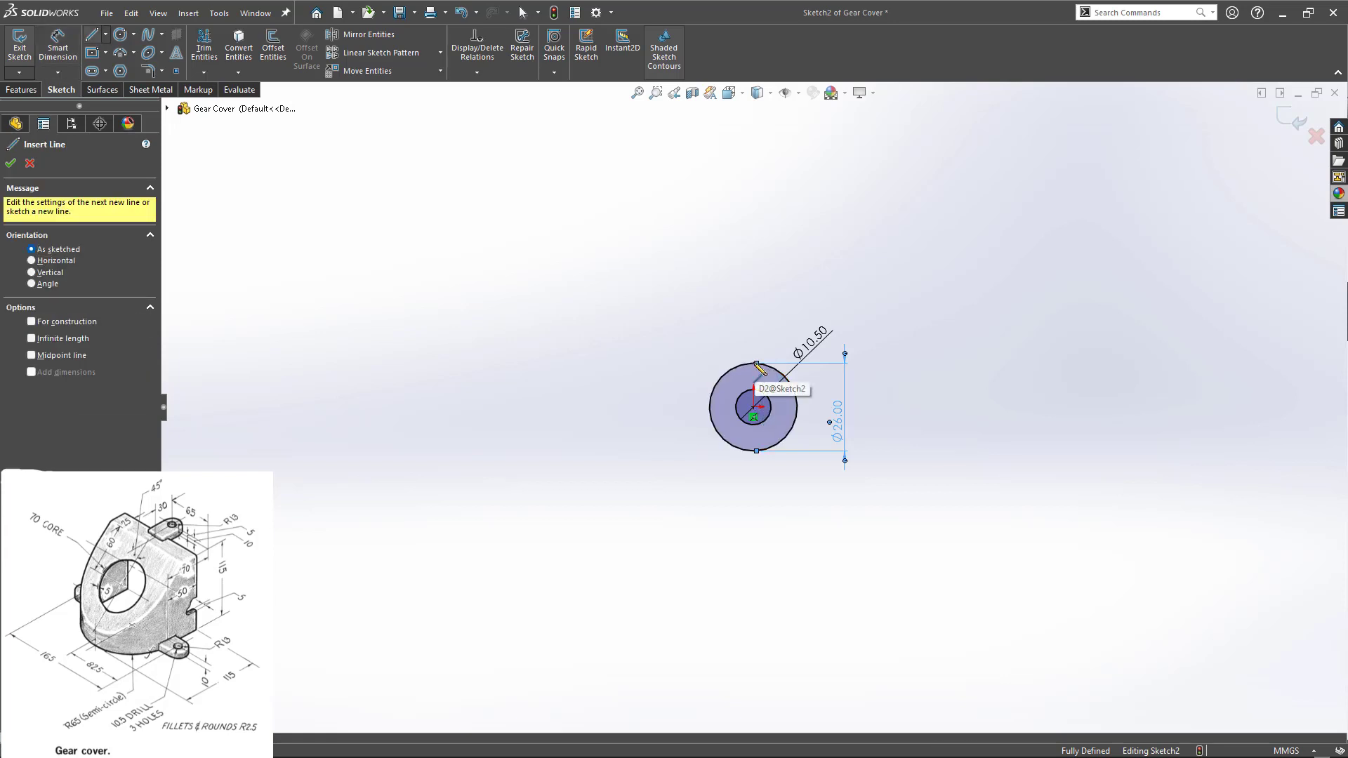
{"action": "left_click", "coordinate": [756, 363]}
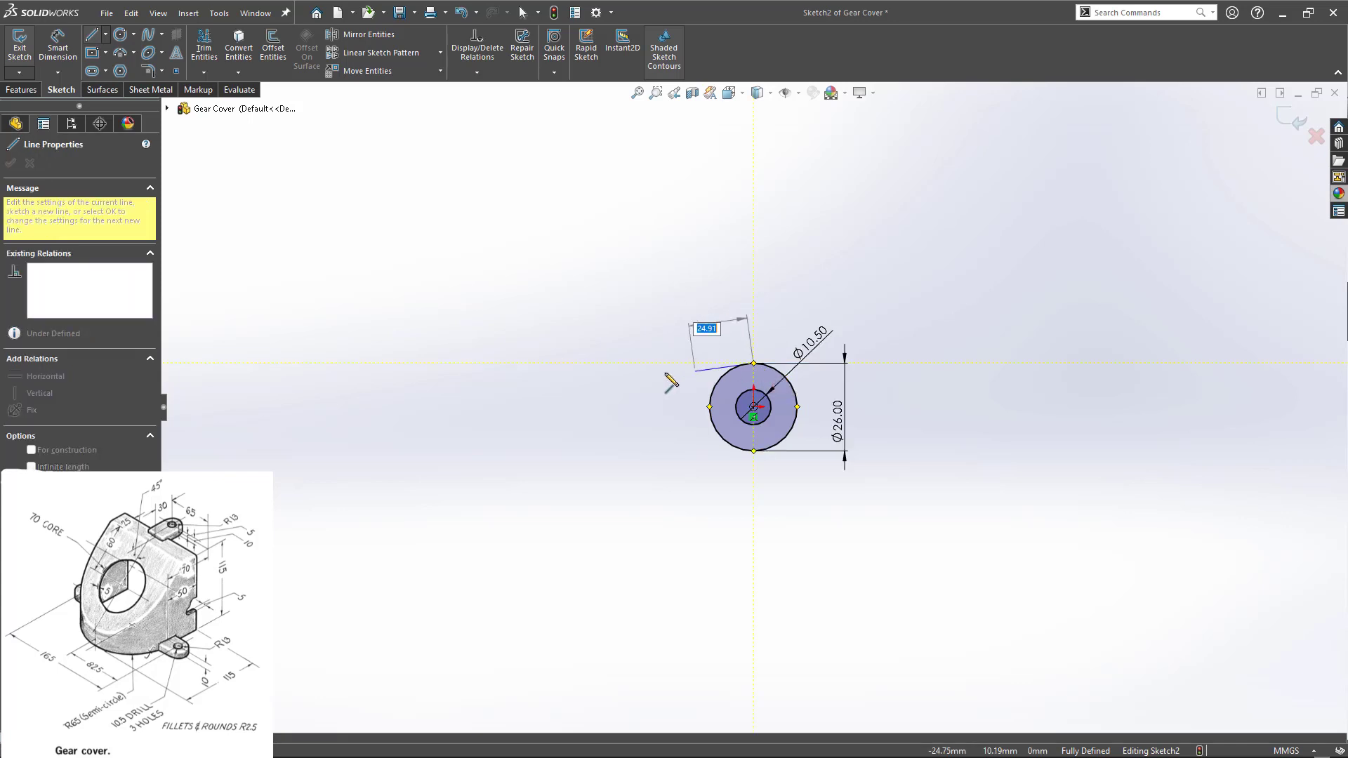
{"action": "left_click", "coordinate": [662, 363]}
{"action": "left_click", "coordinate": [661, 452]}
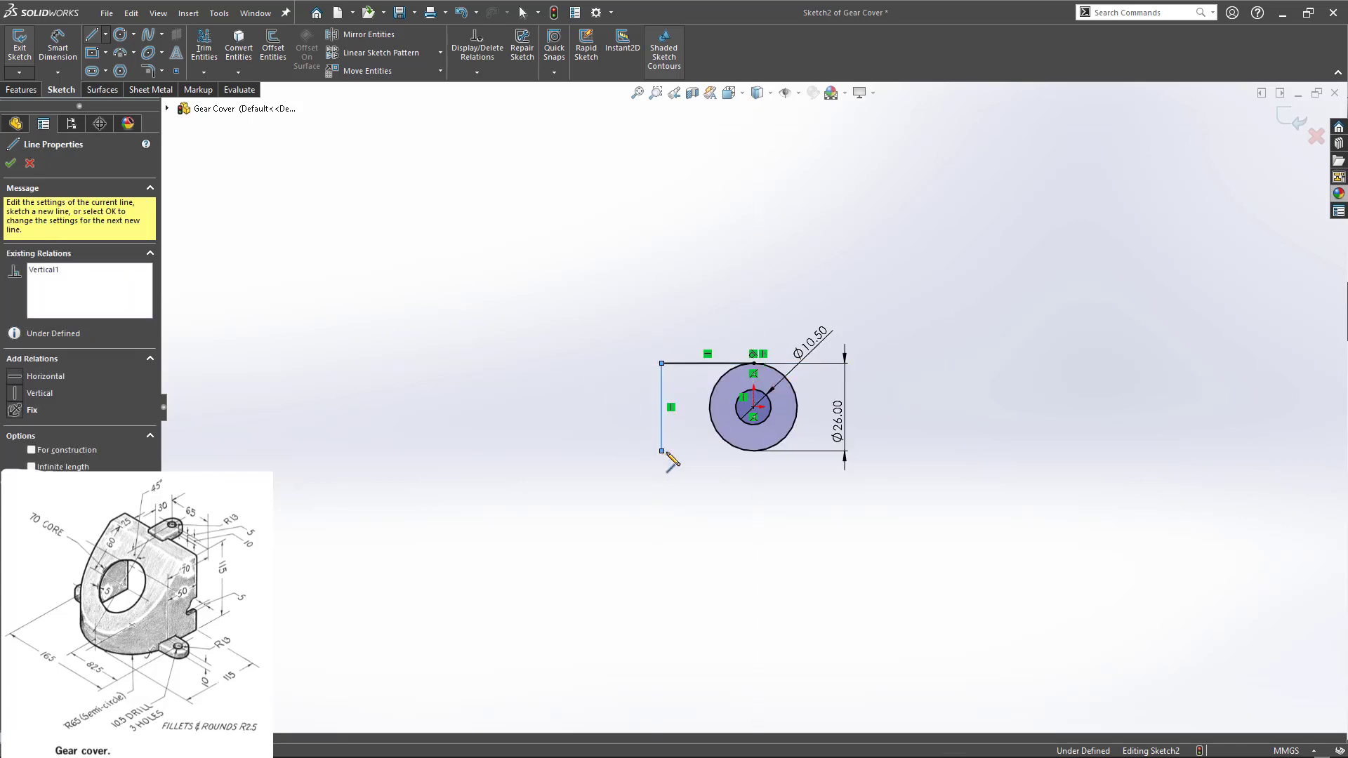
{"action": "left_click", "coordinate": [754, 495]}
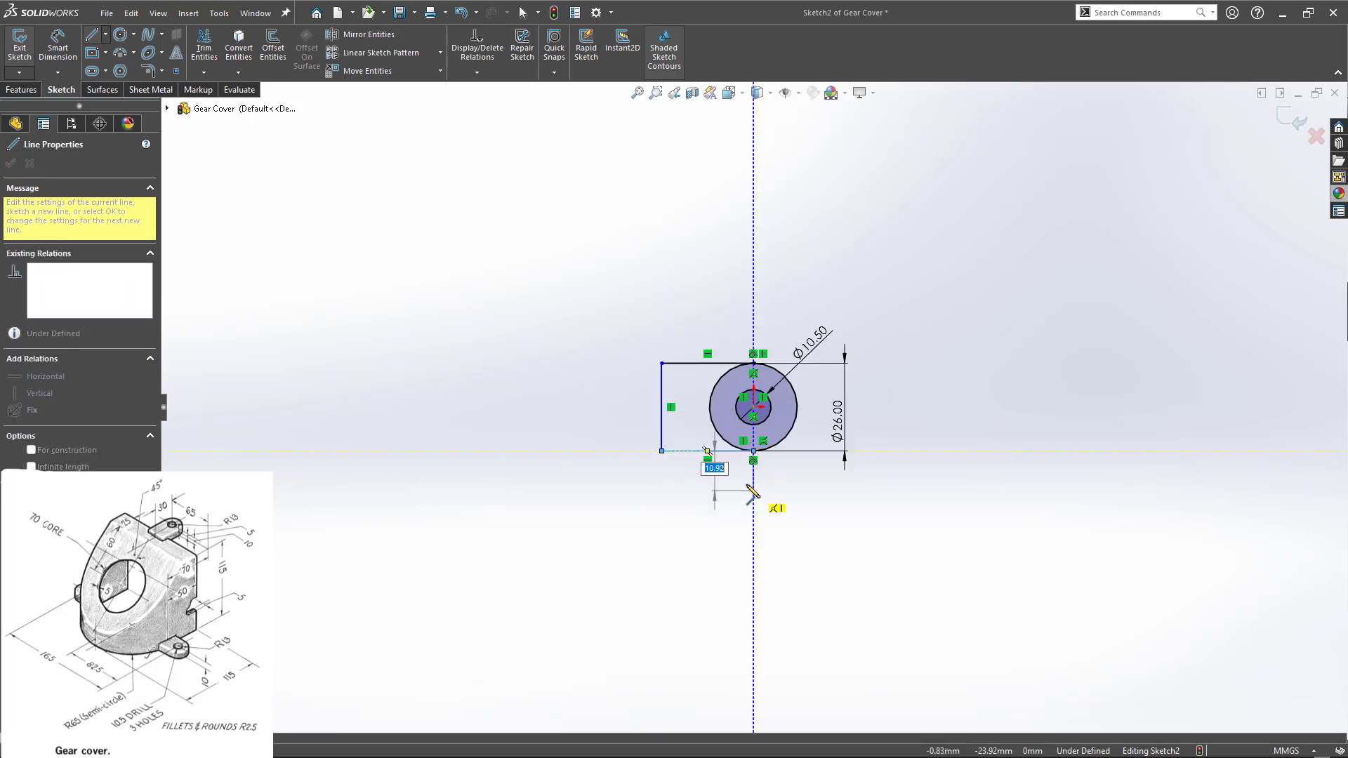
{"action": "key", "text": "Escape"}
{"action": "key", "text": "z"}
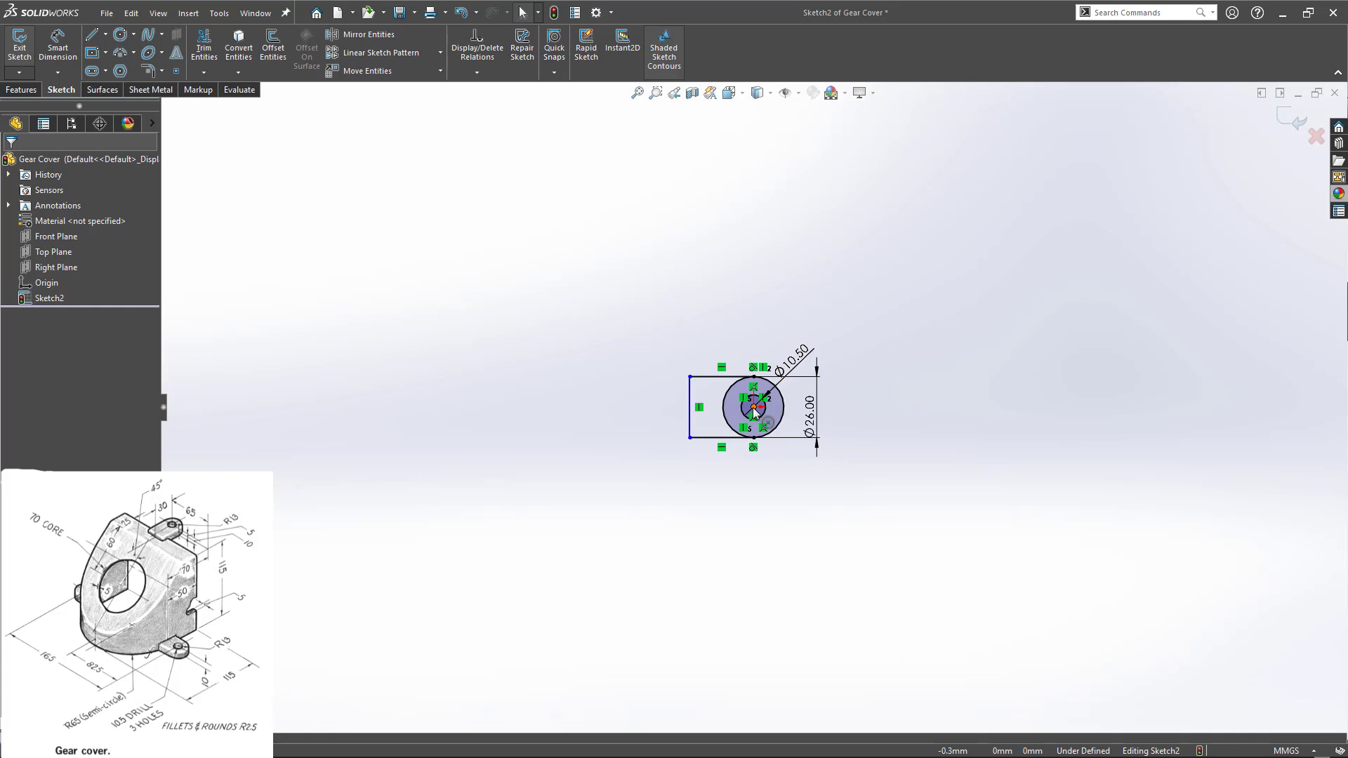
- Draw a horizontal line 165 mm long from the origin toward the left, through the tab outline
{"action": "left_click", "coordinate": [667, 407]}
{"action": "key", "text": "l"}
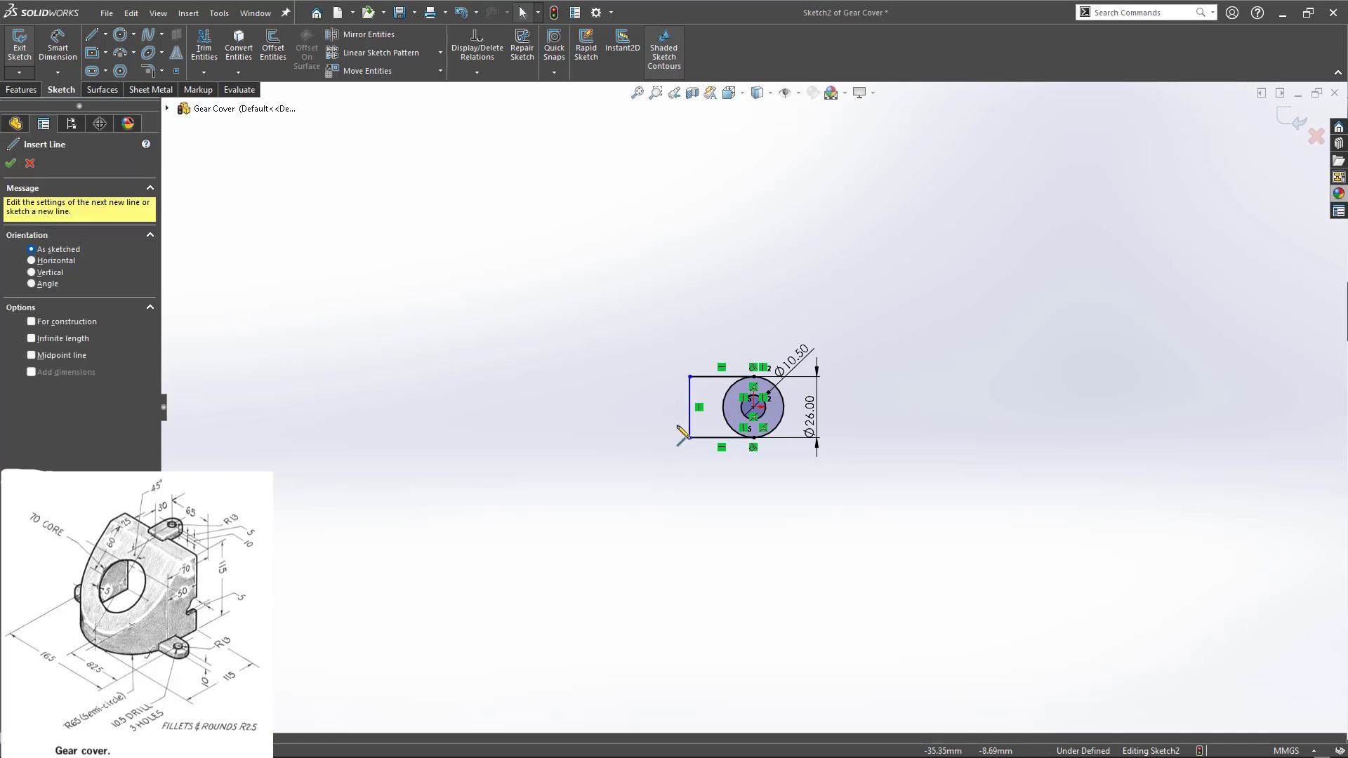
{"action": "left_click", "coordinate": [753, 407]}
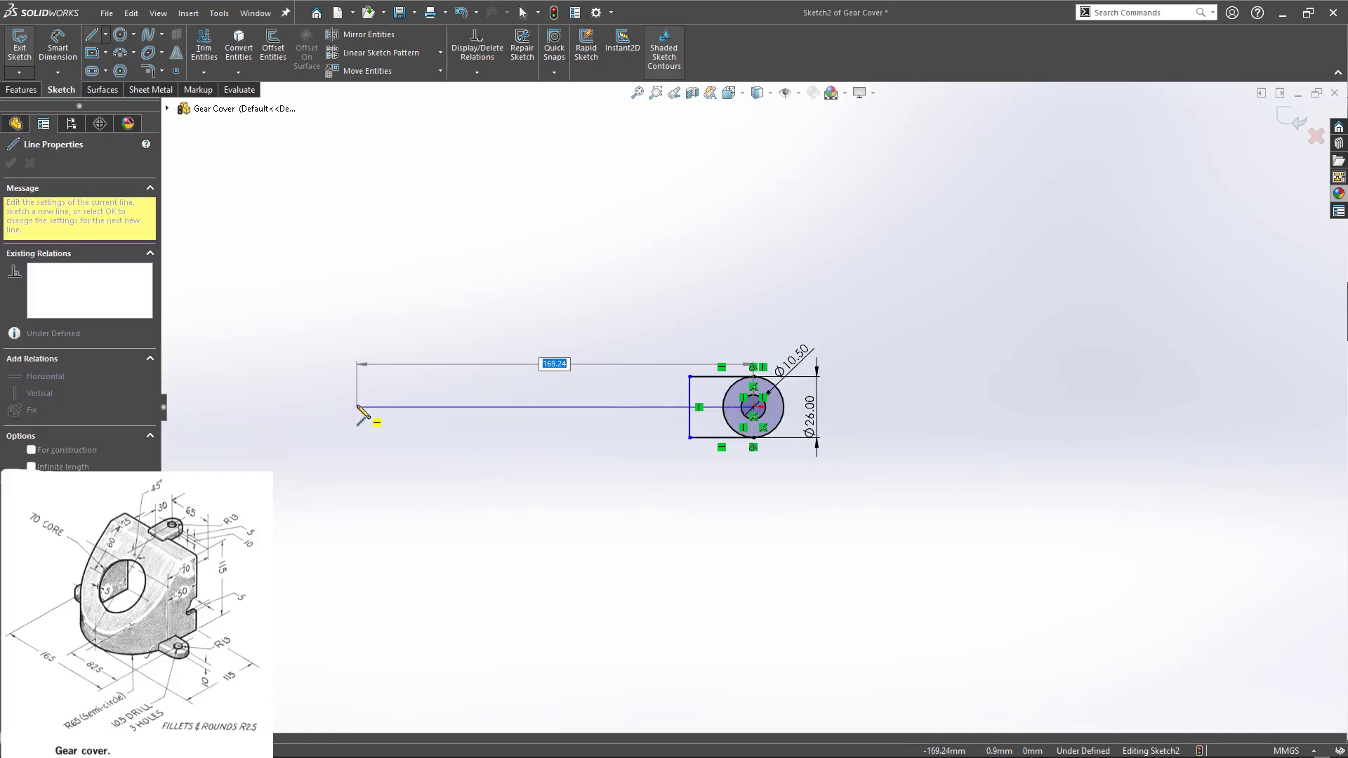
{"action": "type", "text": "165"}
{"action": "key", "text": "Return"}
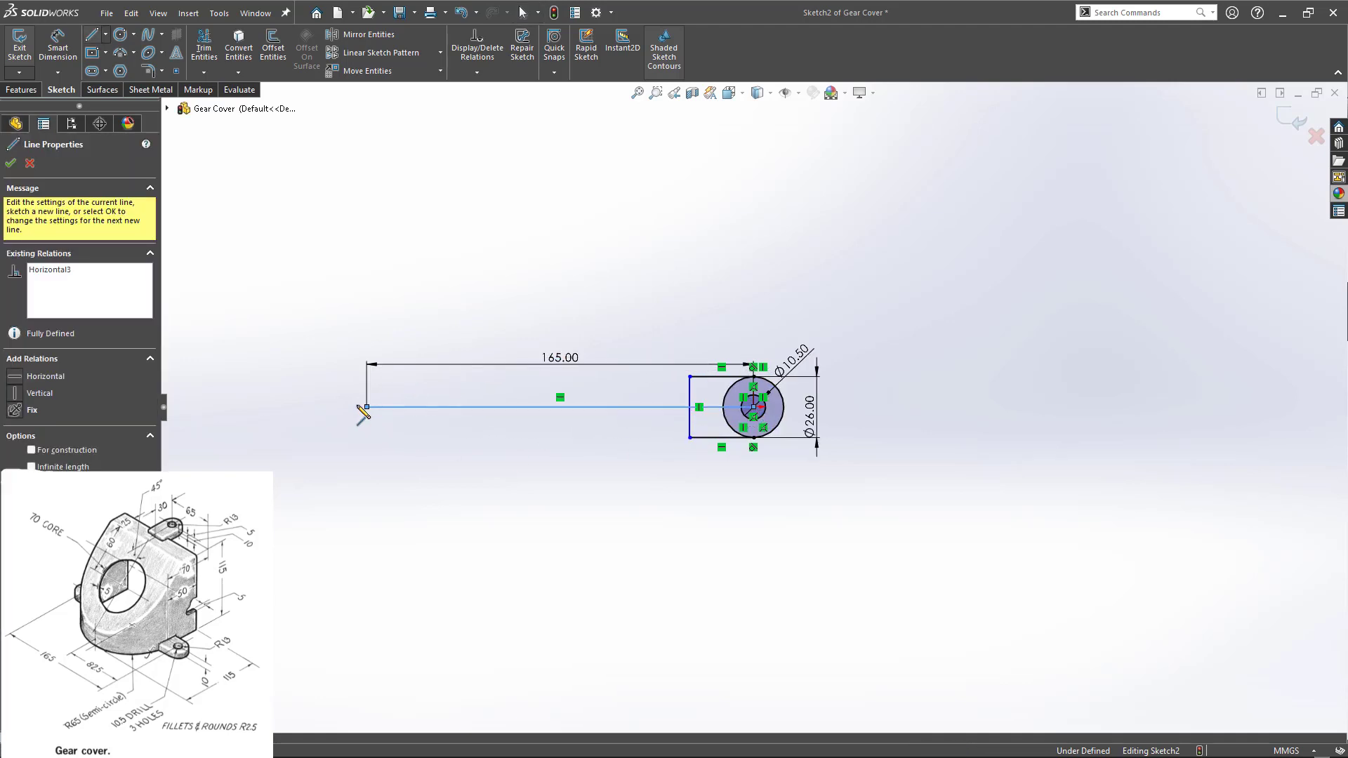
{"action": "key", "text": "Escape"}
{"action": "key", "text": "Escape"}
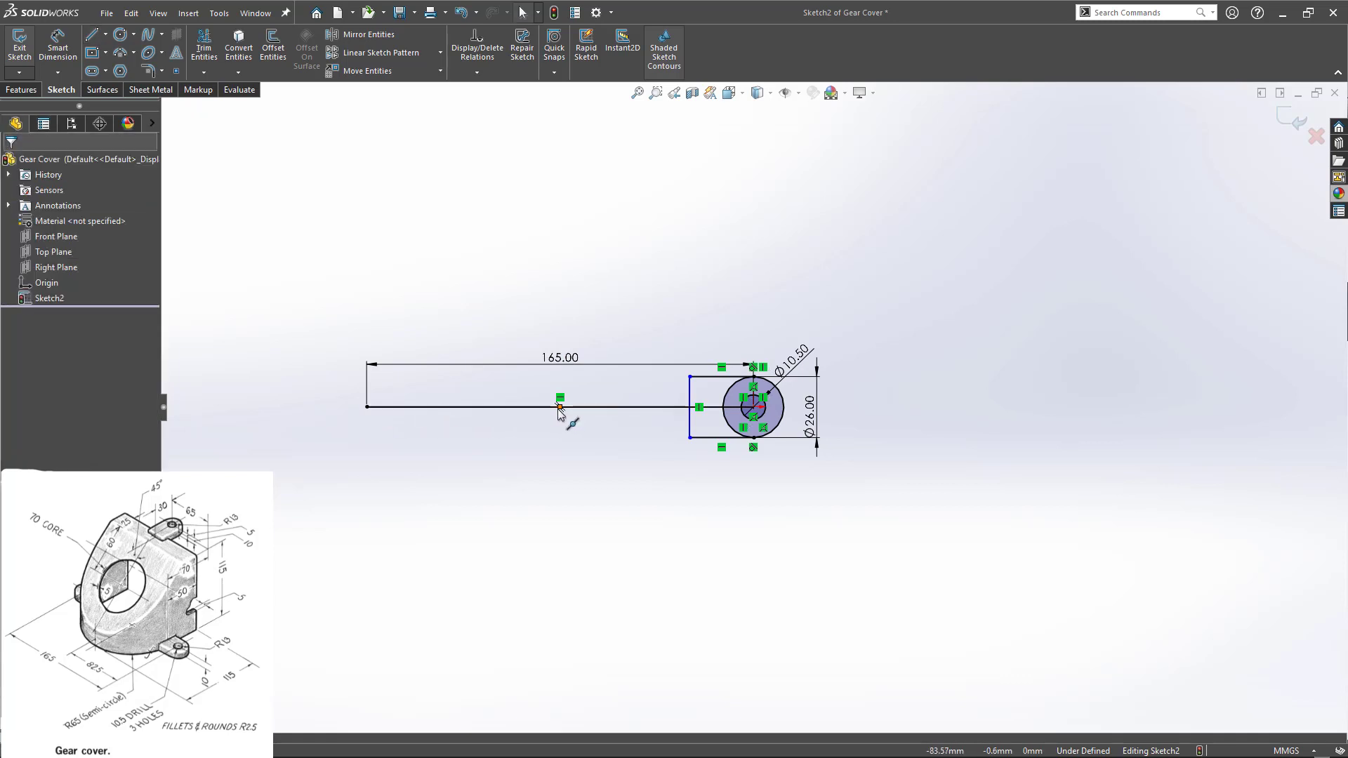
- Draw a vertical line about 90 mm long upward from near the middle of the 165 mm line and make it construction geometry
{"action": "key", "text": "l"}
{"action": "left_click", "coordinate": [559, 407]}
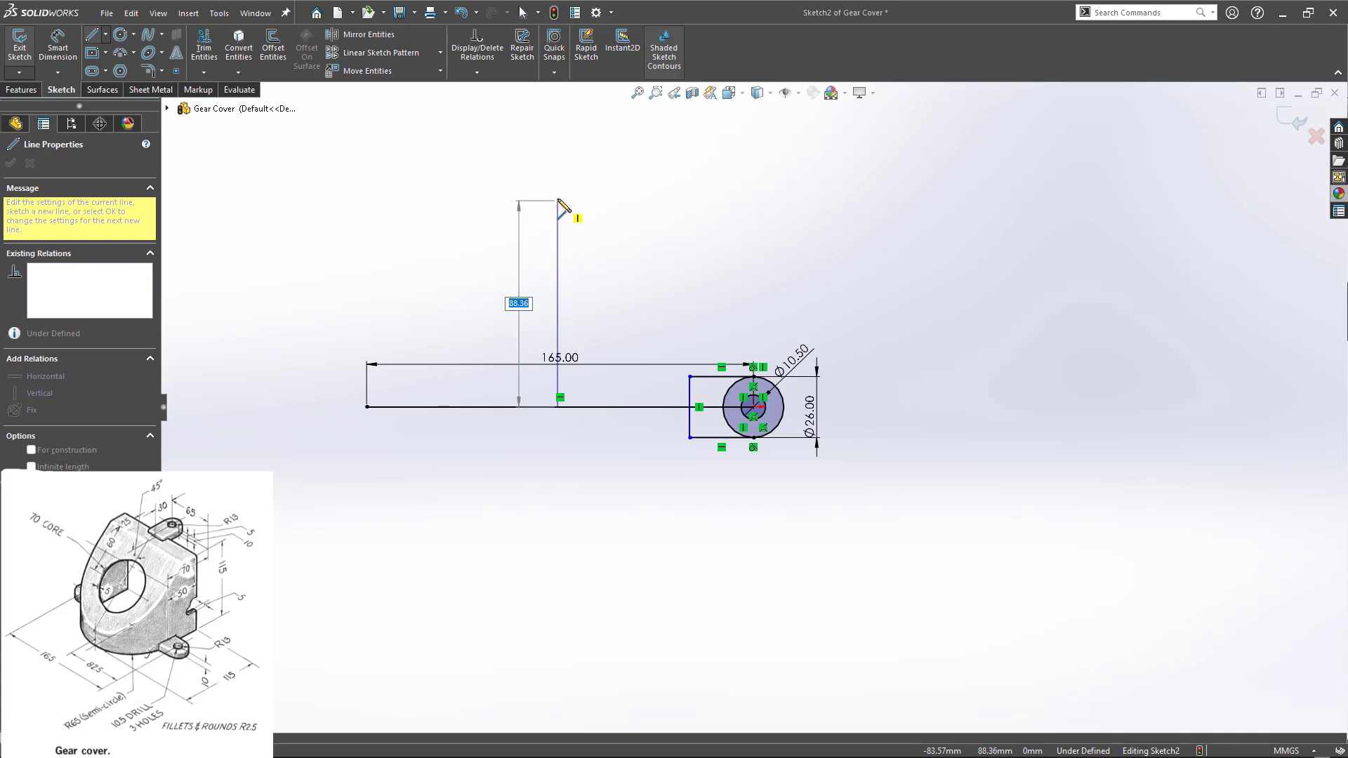
{"action": "left_click", "coordinate": [558, 196]}
{"action": "key", "text": "Escape"}
{"action": "left_click", "coordinate": [557, 230]}
{"action": "left_click", "coordinate": [616, 182]}
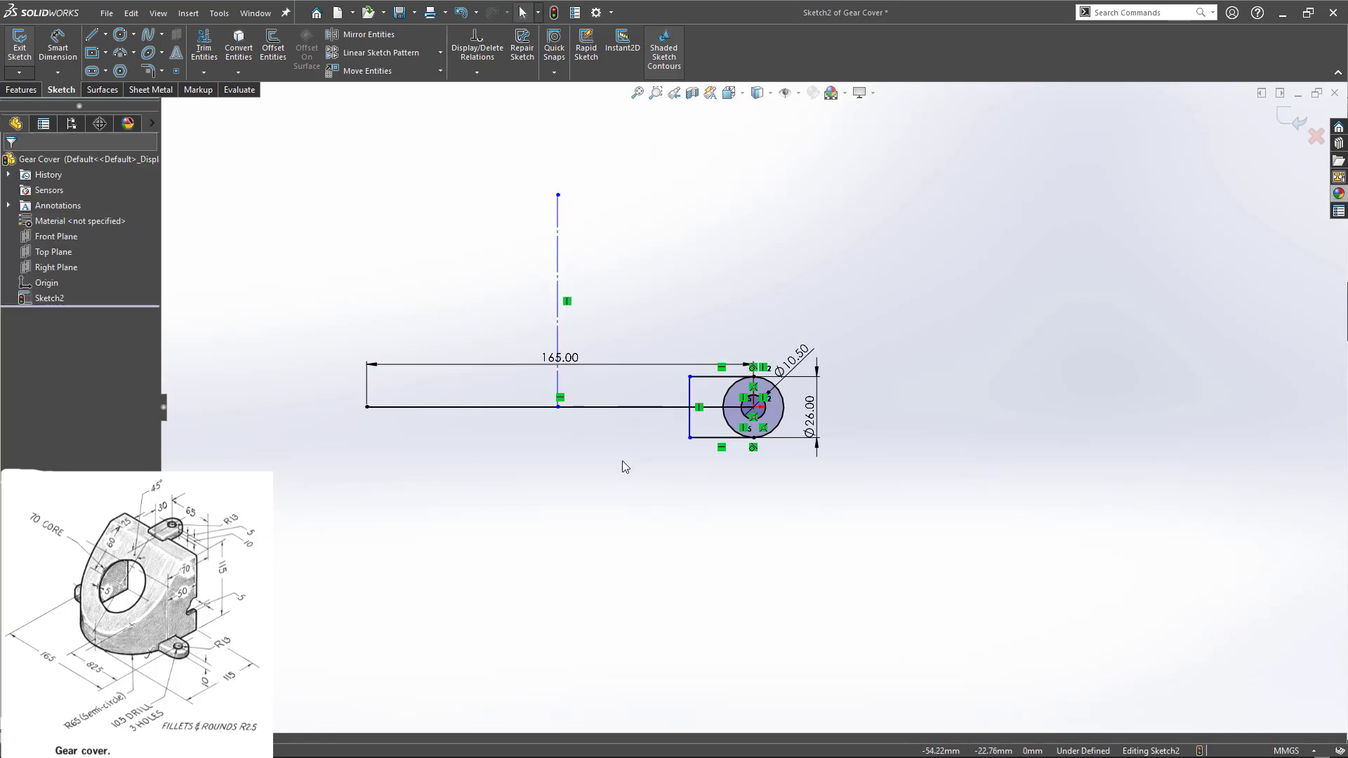
- Make the vertical centerline coincident with the midpoint of the 165 mm horizontal line
{"action": "left_click_drag", "start_coordinate": [558, 354], "coordinate": [587, 335]}
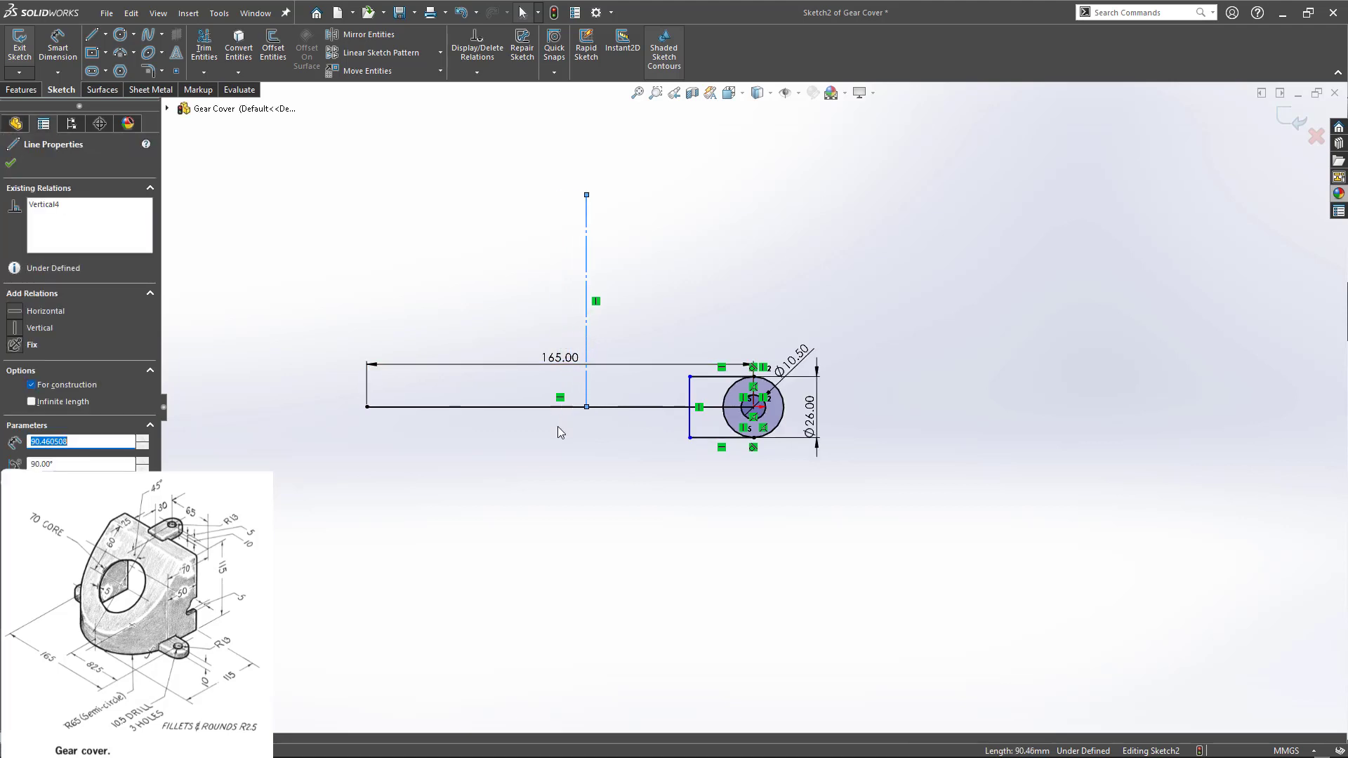
{"action": "left_click", "coordinate": [569, 407]}
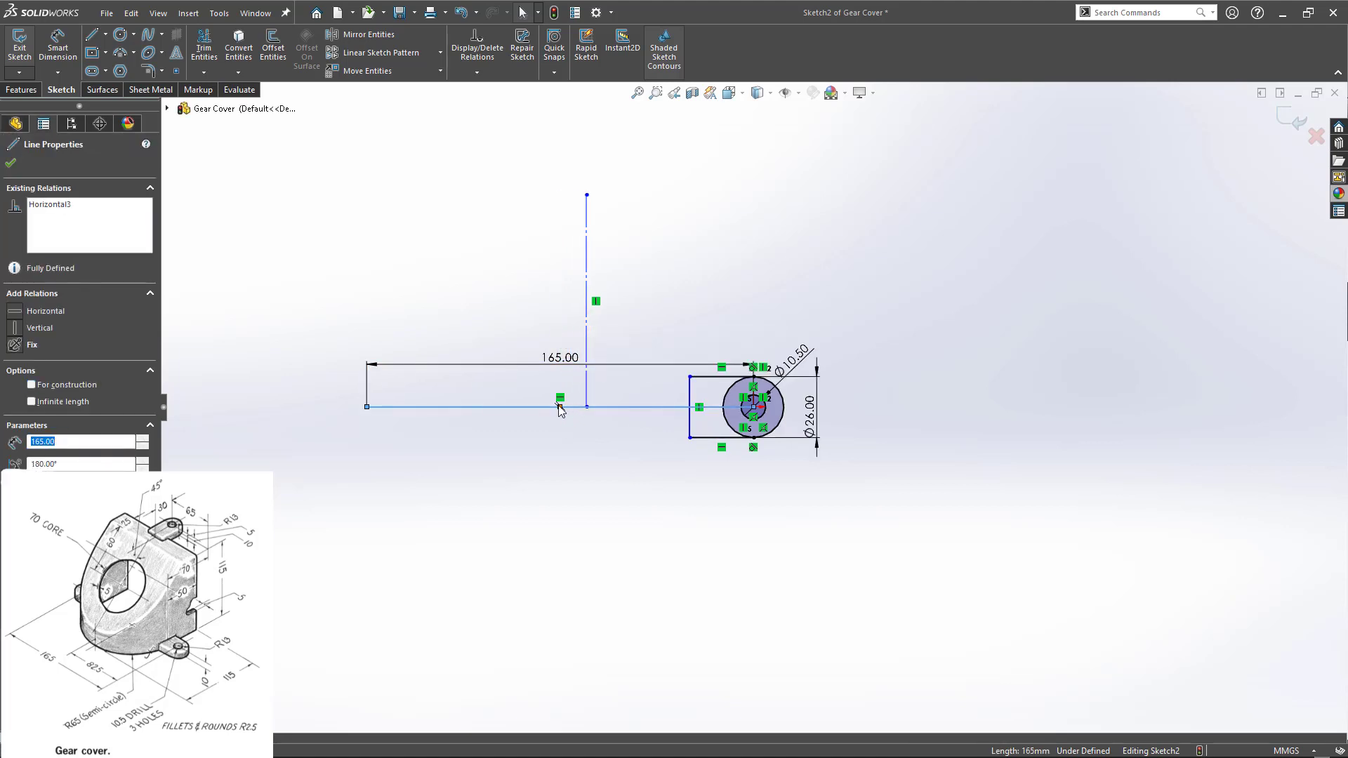
{"action": "left_click", "coordinate": [586, 360]}
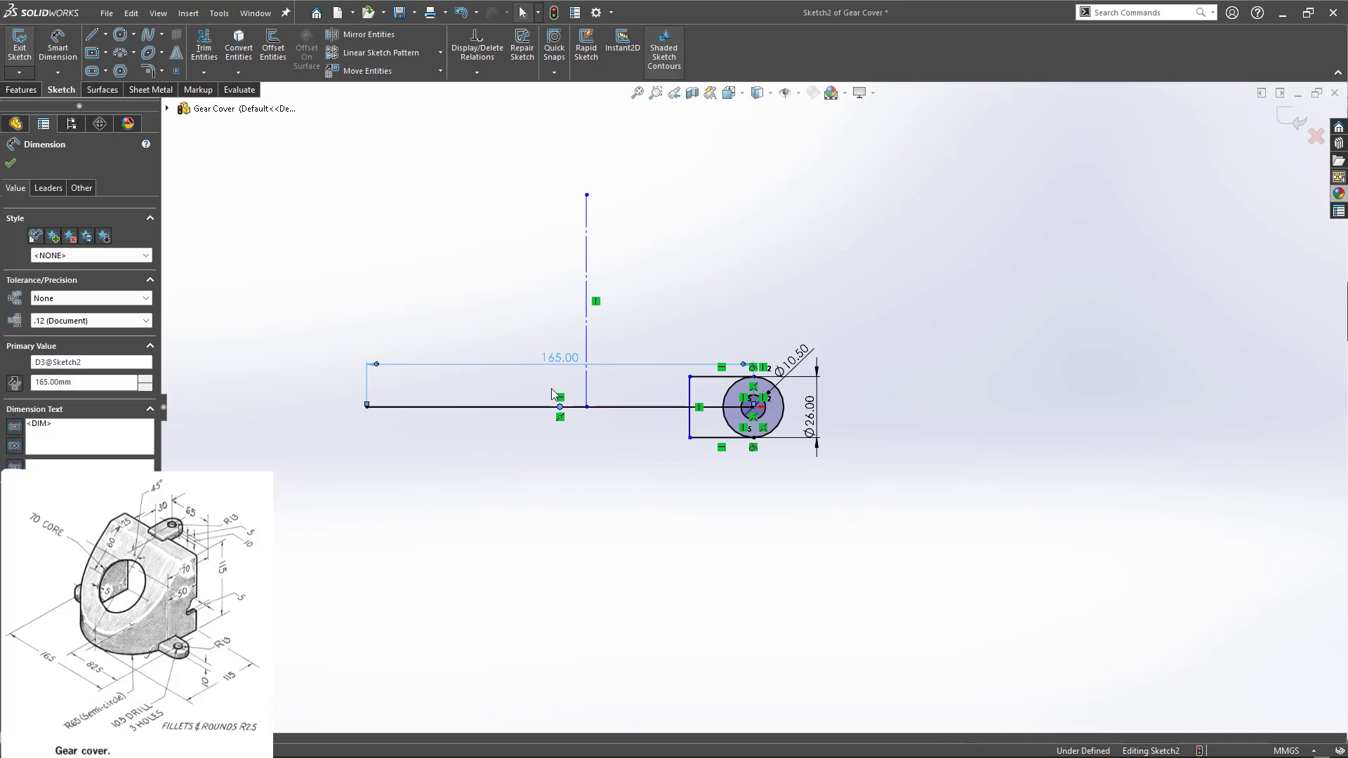
{"action": "left_click", "coordinate": [587, 316]}
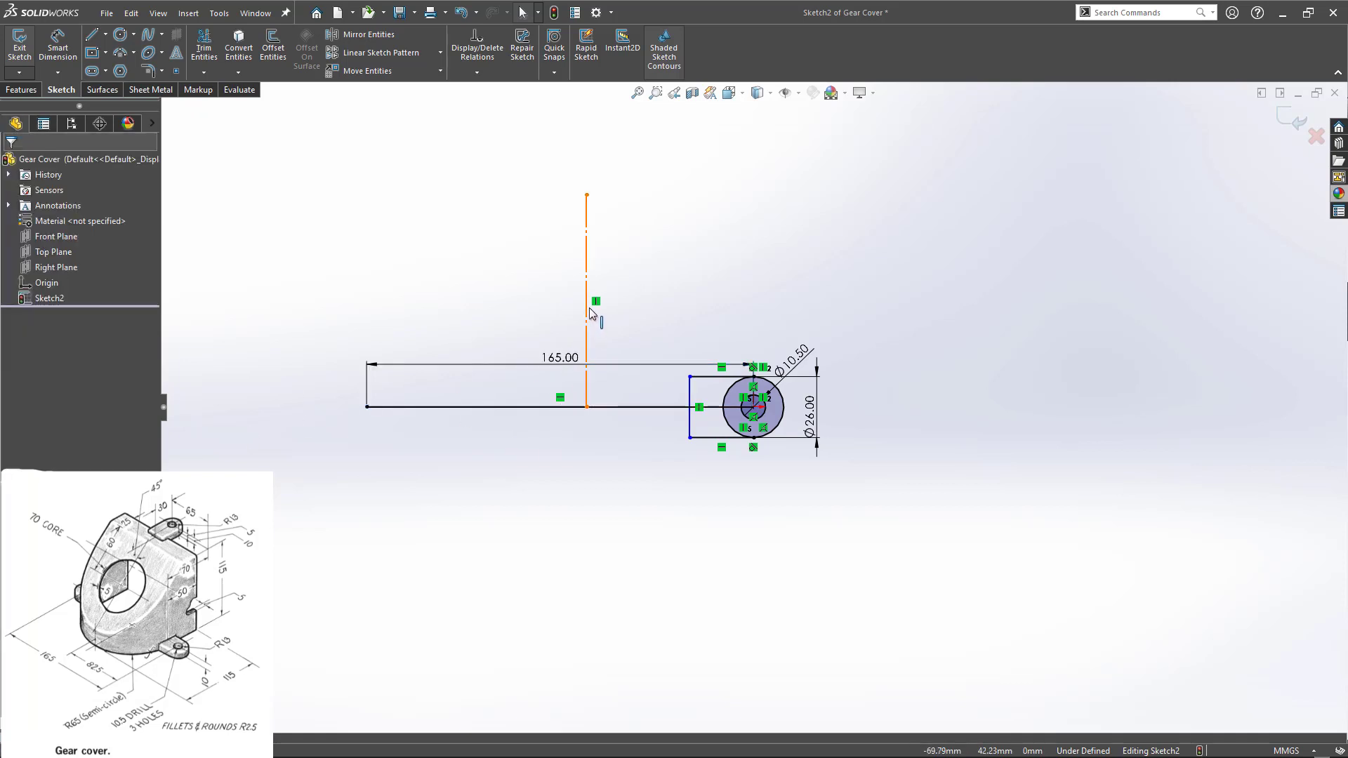
{"action": "left_click", "coordinate": [559, 407], "text": "ctrl"}
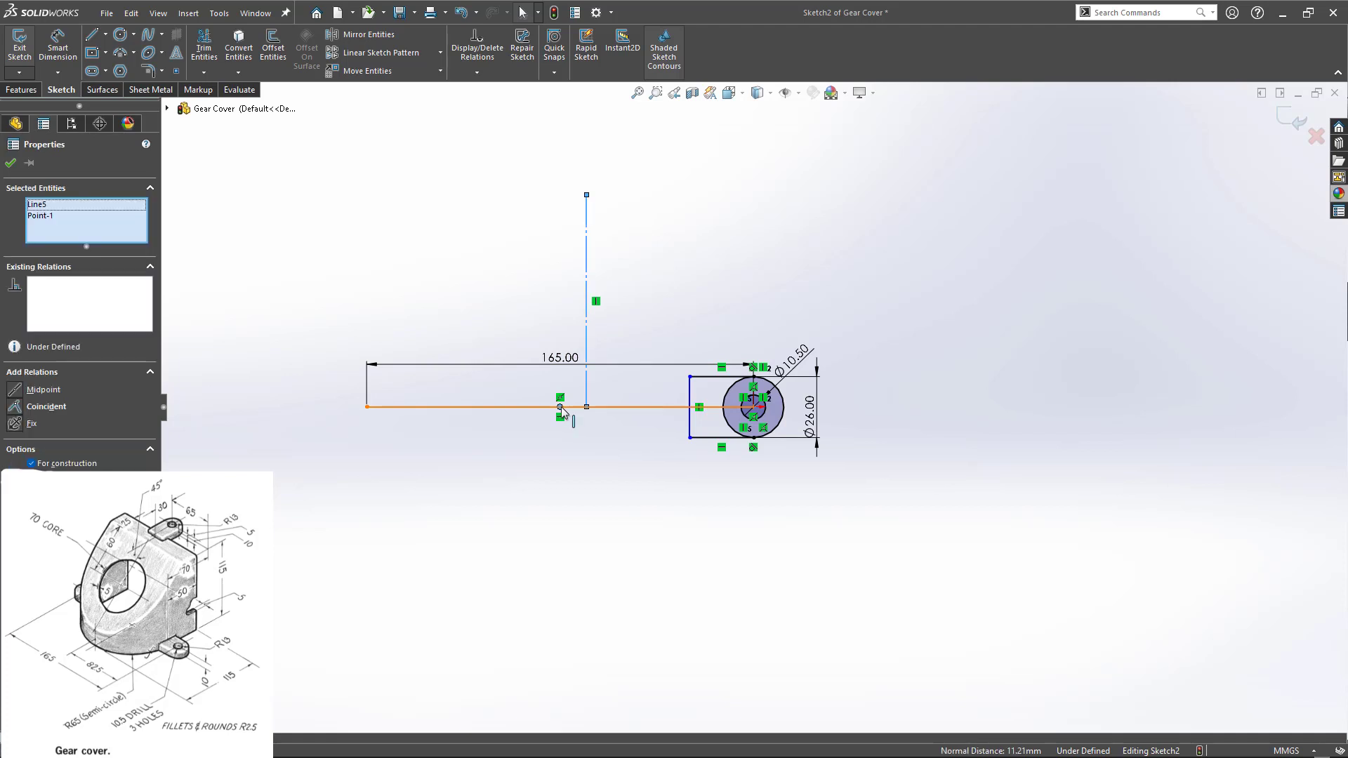
{"action": "left_click", "coordinate": [14, 407]}
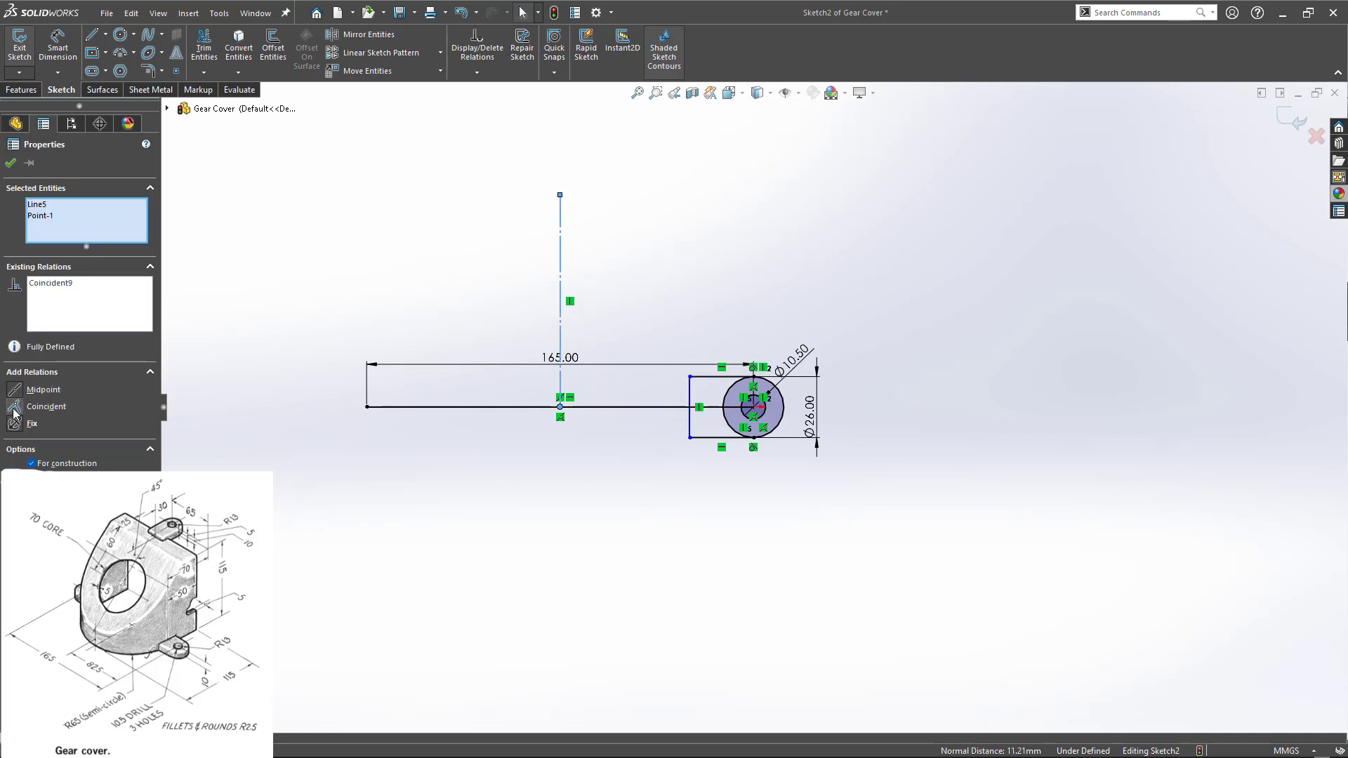
{"action": "left_click", "coordinate": [331, 309]}
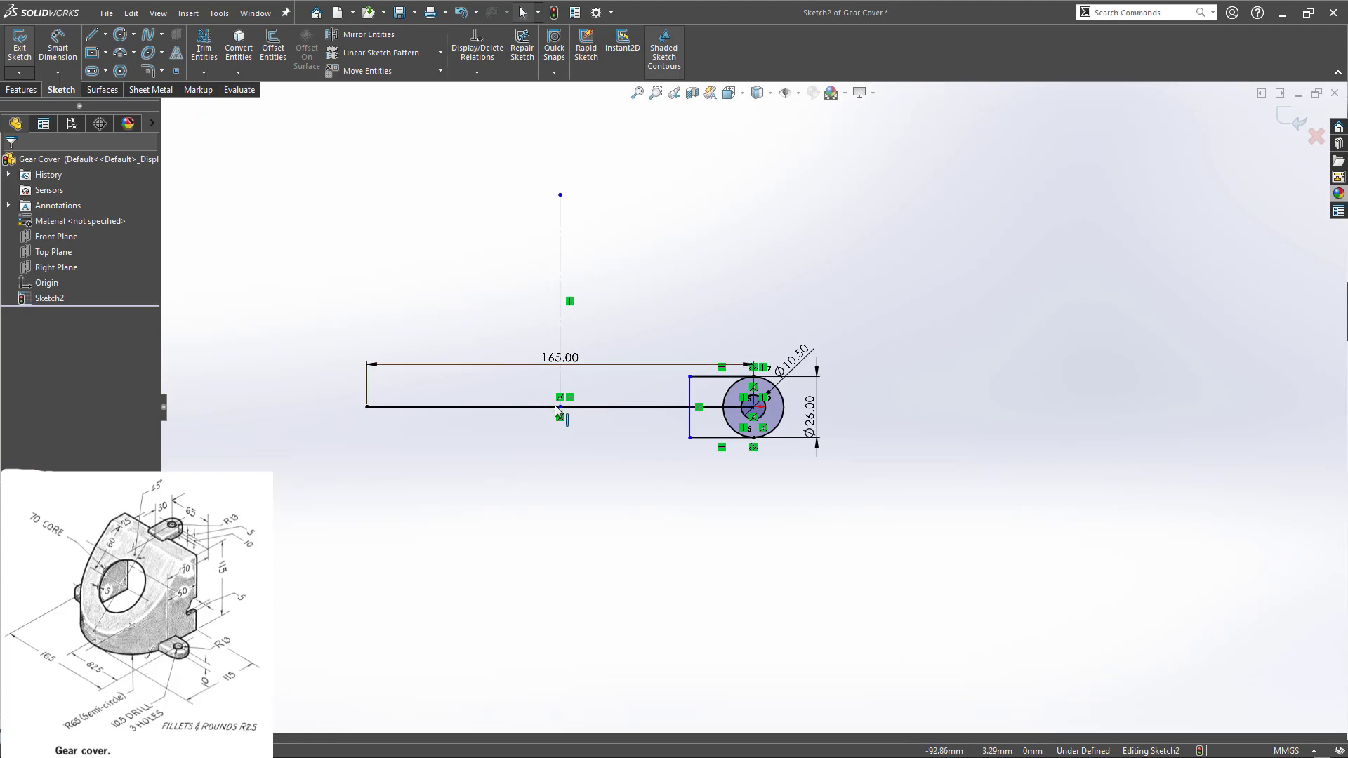
- Extend the vertical centerline's lower endpoint below the horizontal line
{"action": "left_click_drag", "start_coordinate": [559, 407], "coordinate": [559, 465]}
{"action": "left_click", "coordinate": [523, 498]}
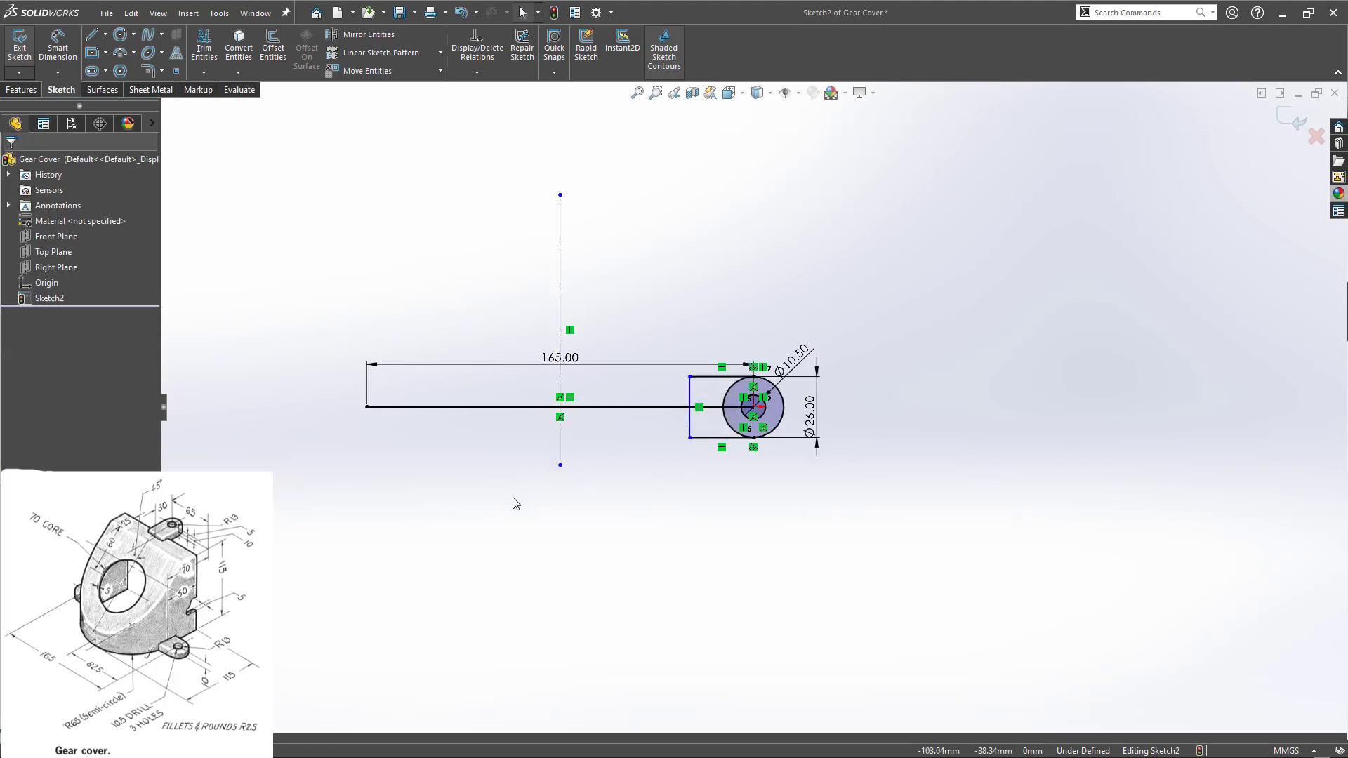
{"action": "left_click", "coordinate": [560, 451]}
{"action": "left_click", "coordinate": [468, 493]}
- Mirror the tab's circles and lines about the vertical centerline and convert the 165 mm line to construction geometry
{"action": "left_click", "coordinate": [368, 35]}
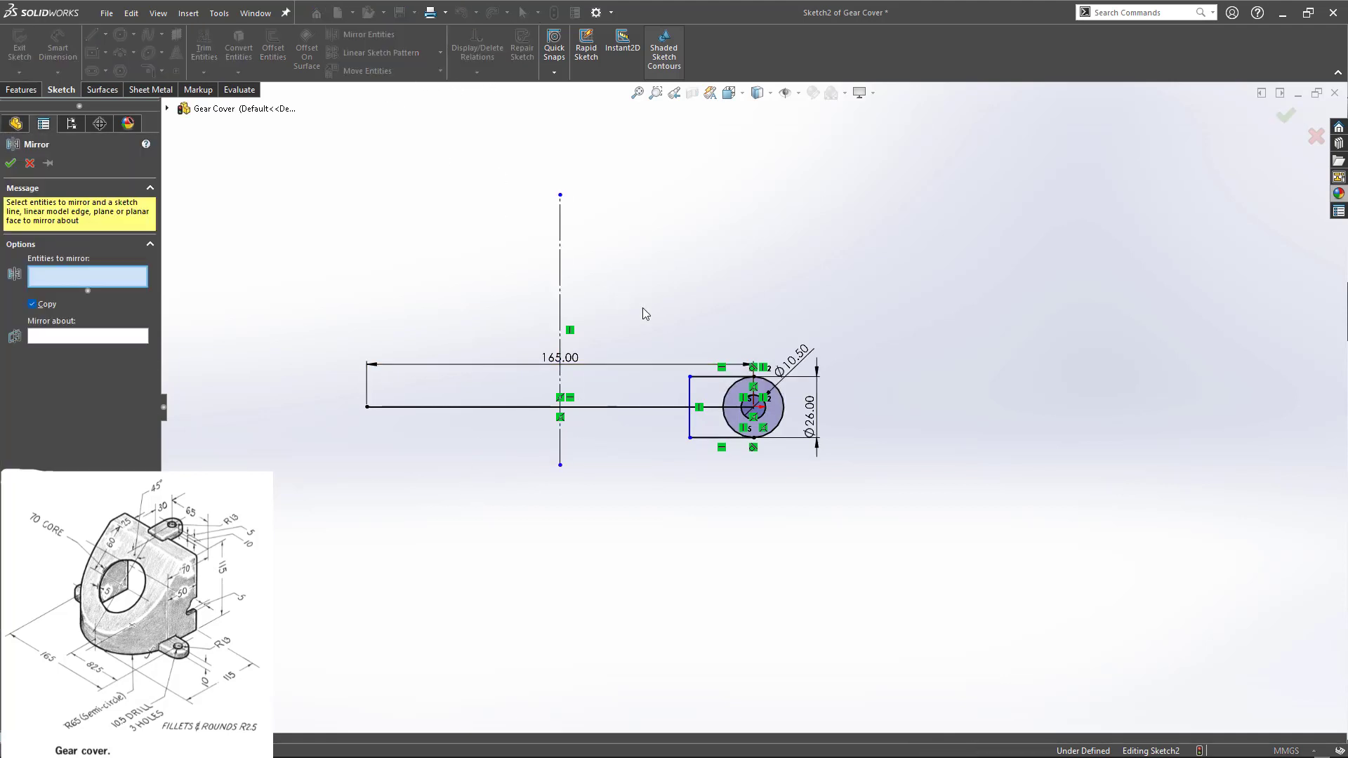
{"action": "left_click_drag", "start_coordinate": [641, 309], "coordinate": [943, 518]}
{"action": "left_click", "coordinate": [113, 381]}
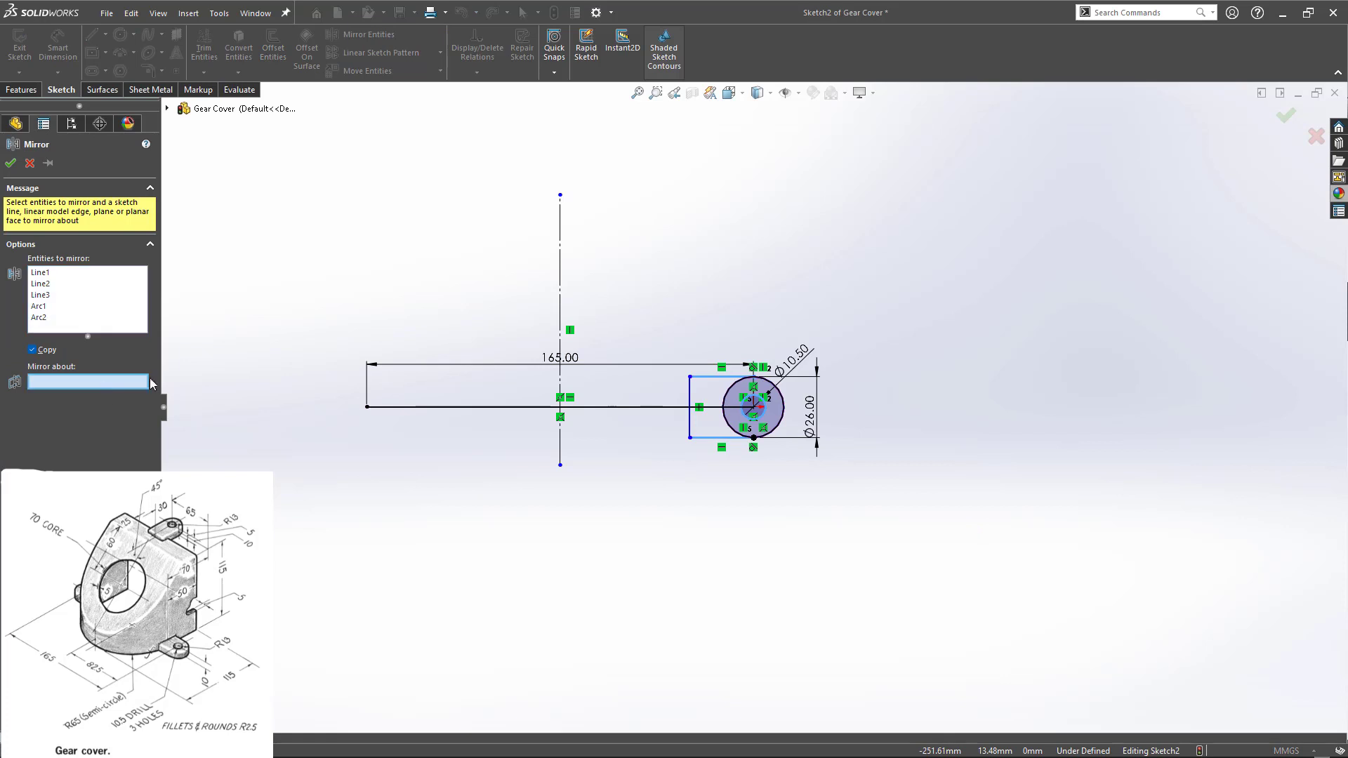
{"action": "left_click", "coordinate": [559, 309]}
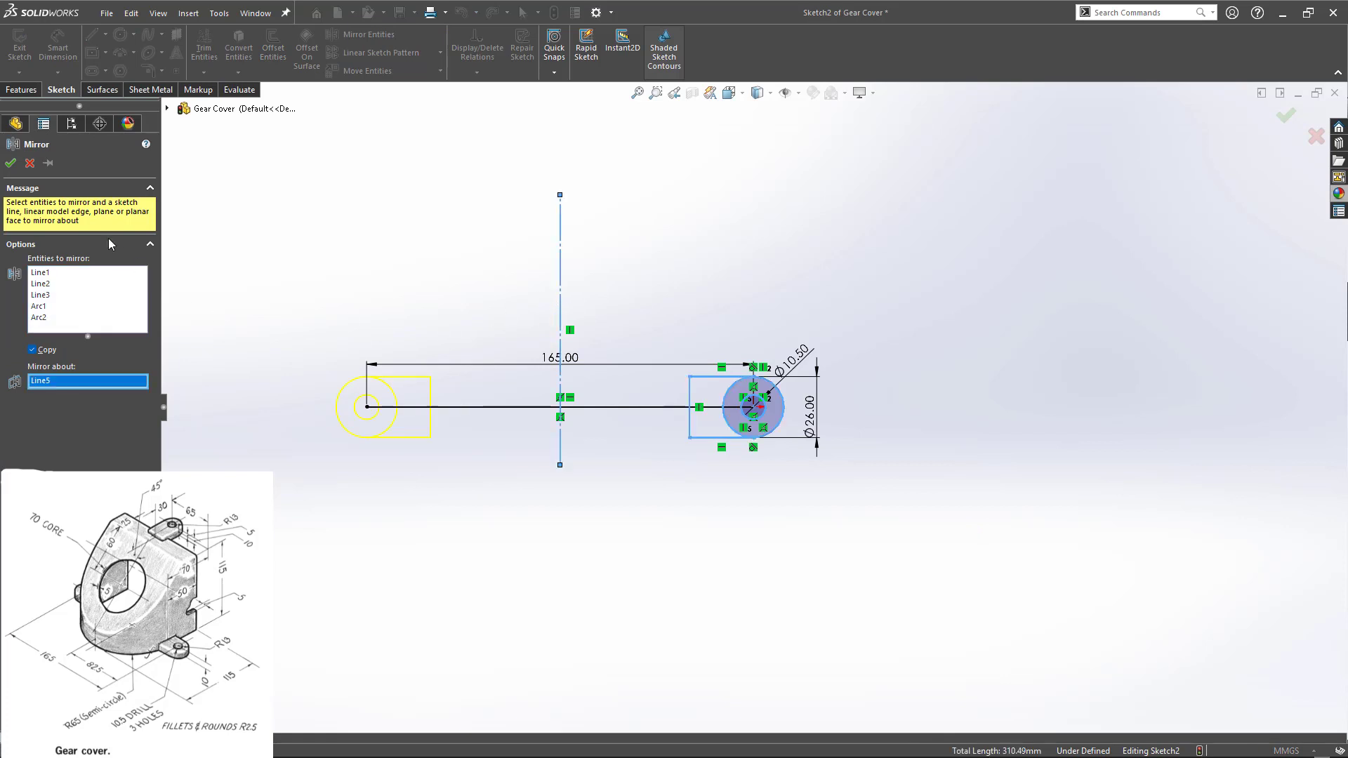
{"action": "left_click", "coordinate": [10, 163]}
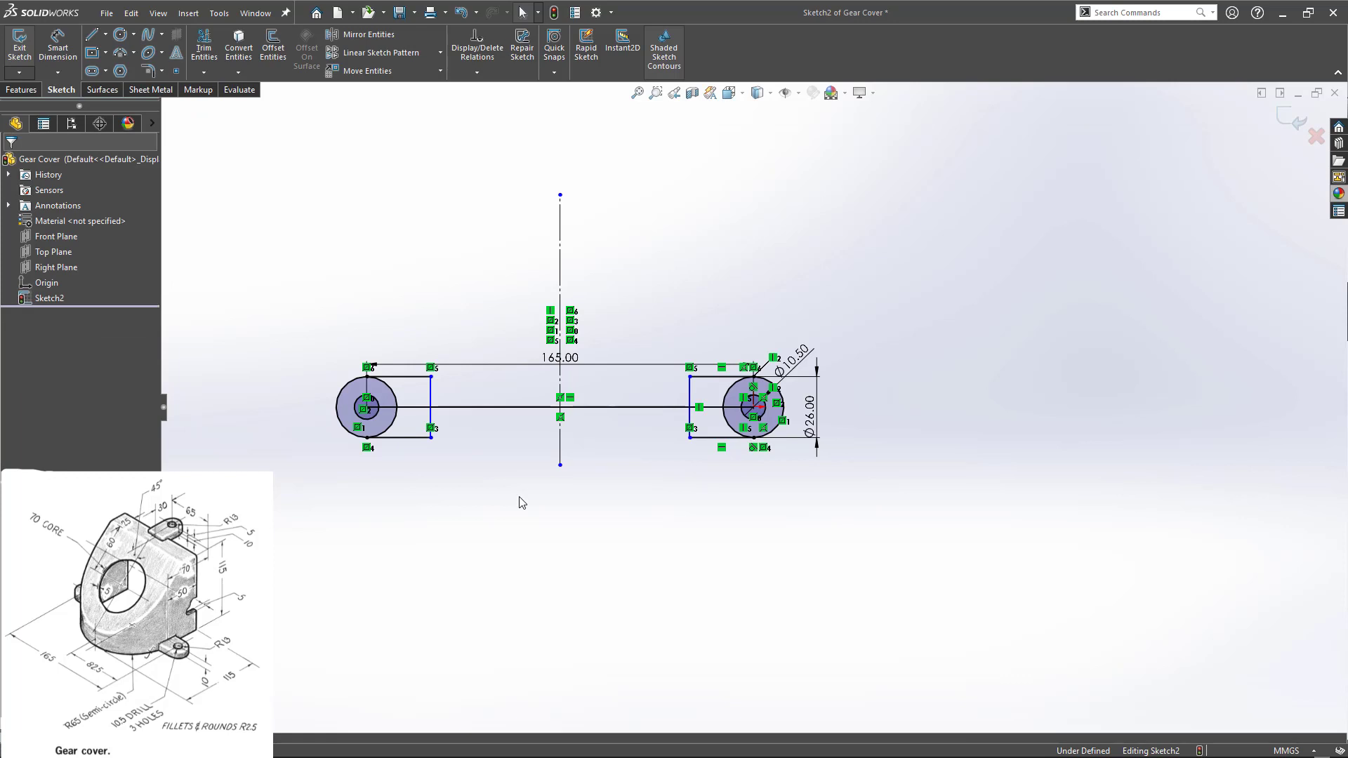
{"action": "left_click", "coordinate": [605, 406]}
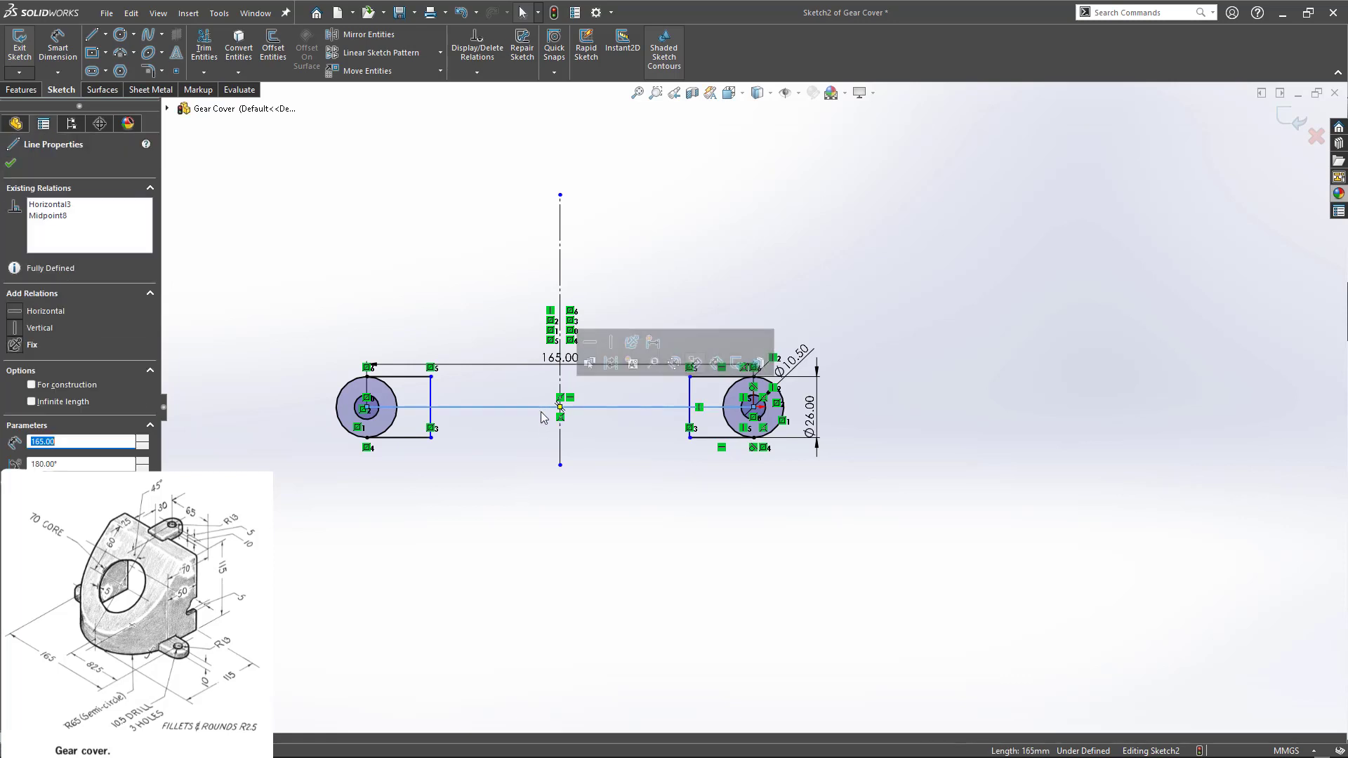
{"action": "left_click", "coordinate": [613, 364]}
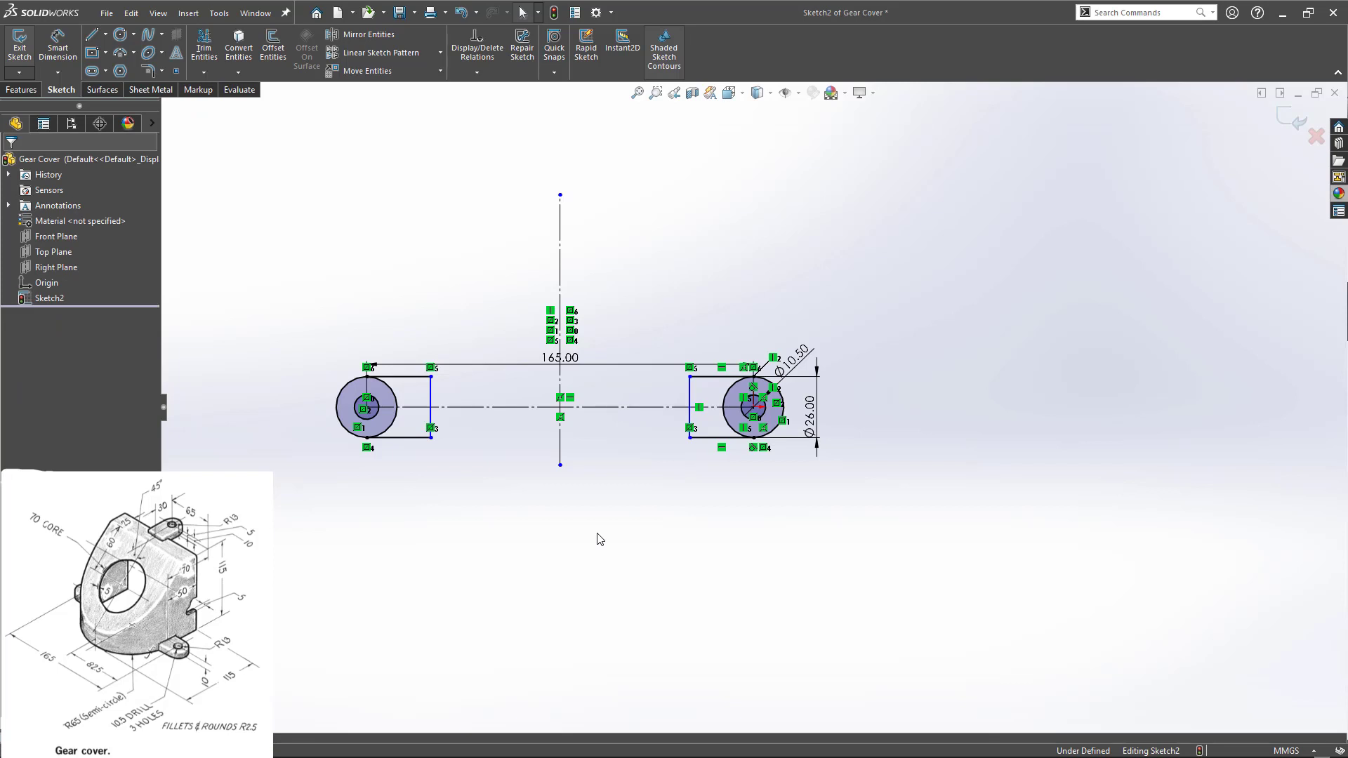
- Sketch a corner rectangle about 217 mm wide and 159 mm high over the two tabs
{"action": "left_click", "coordinate": [106, 53]}
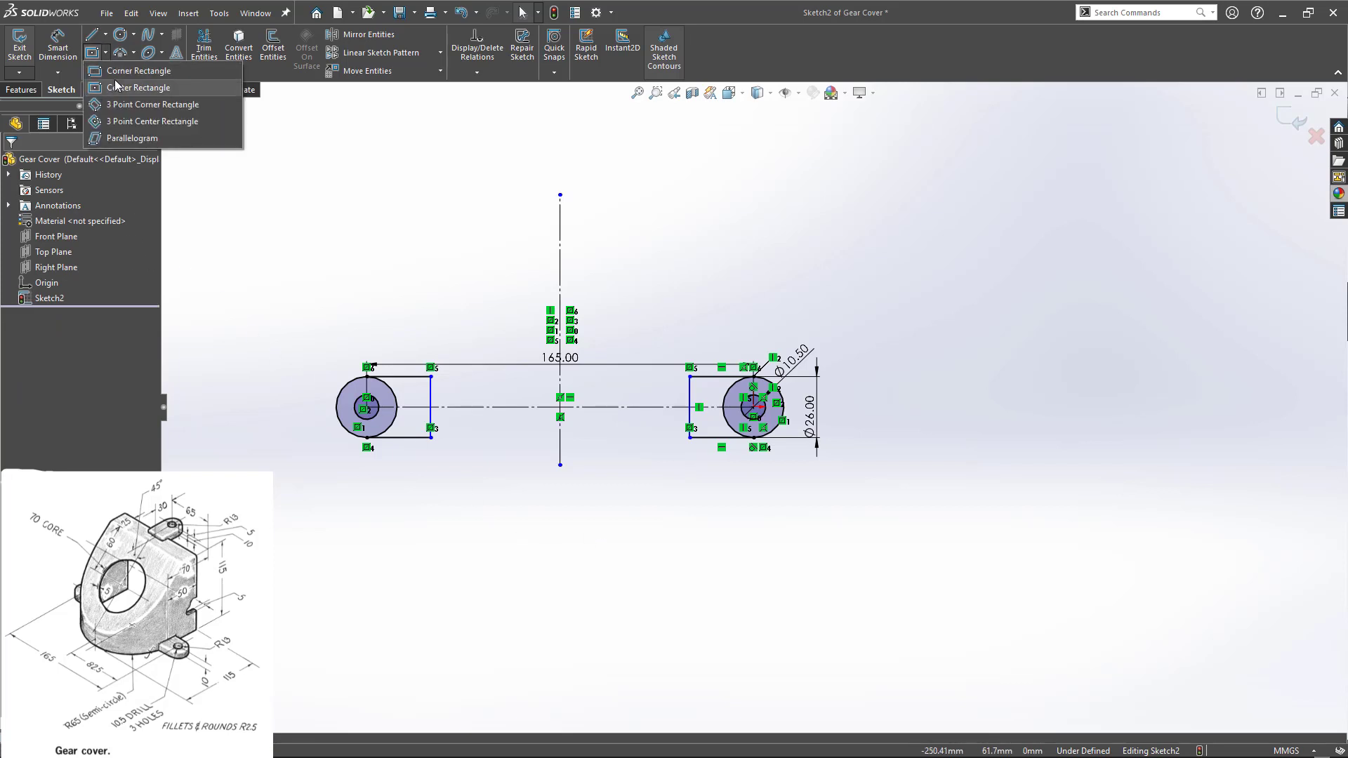
{"action": "left_click", "coordinate": [118, 71]}
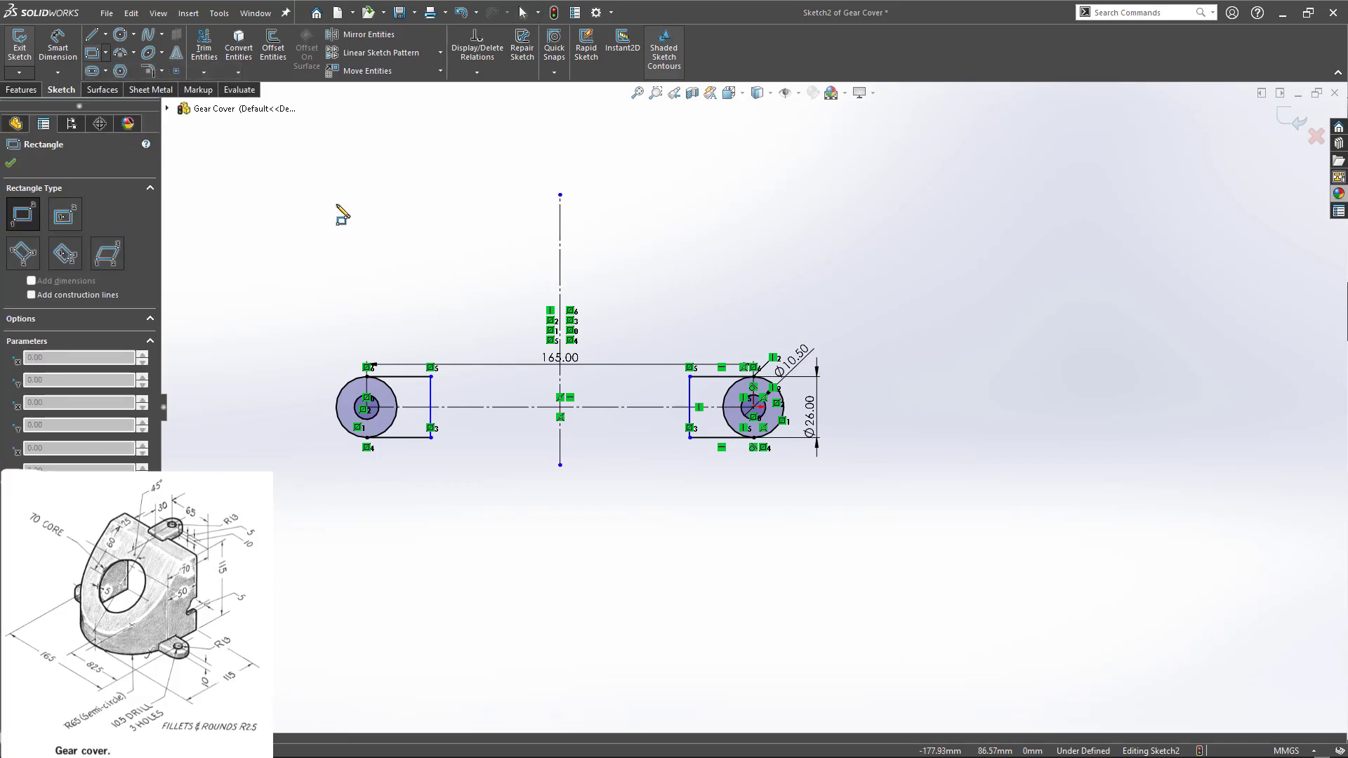
{"action": "left_click_drag", "start_coordinate": [361, 195], "coordinate": [869, 567]}
{"action": "key", "text": "Escape"}
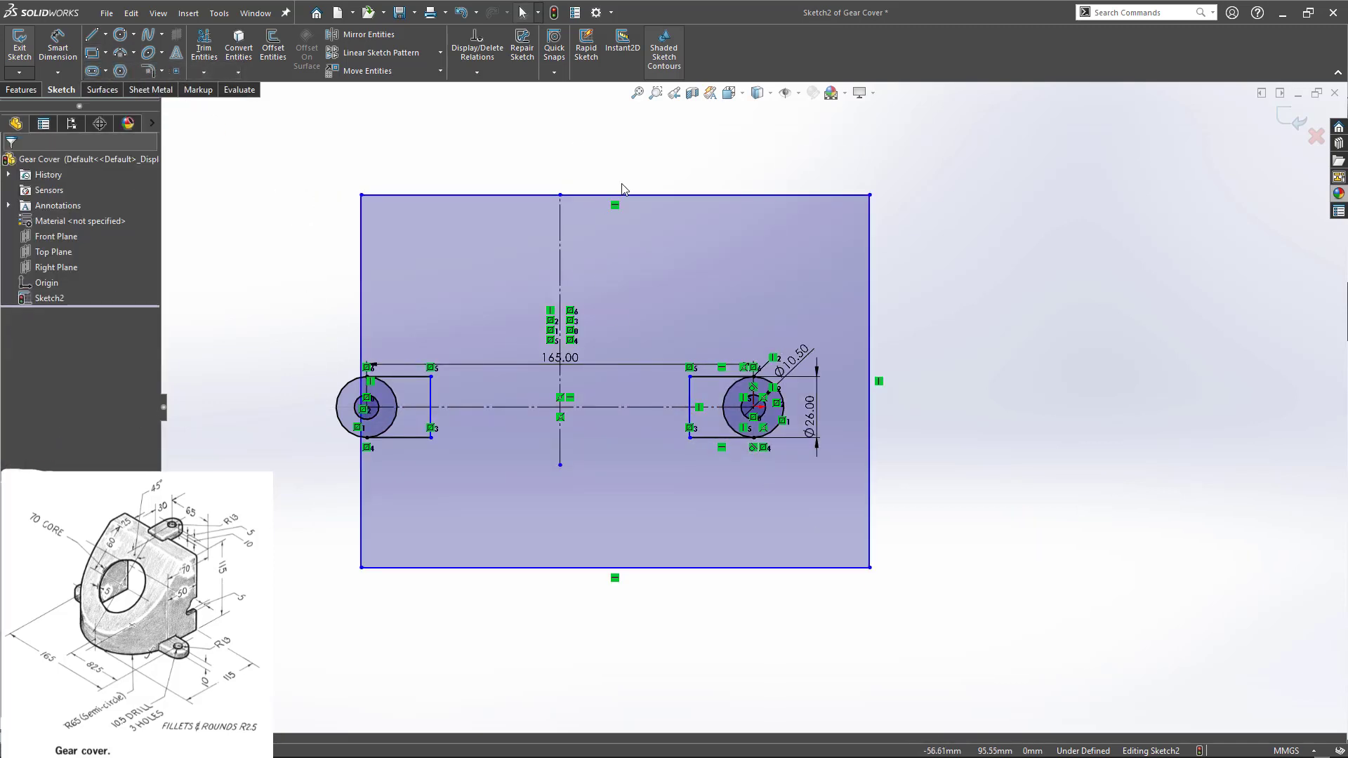
- Dimension the rectangle's height as 115 mm on its right edge
{"action": "key", "text": "d"}
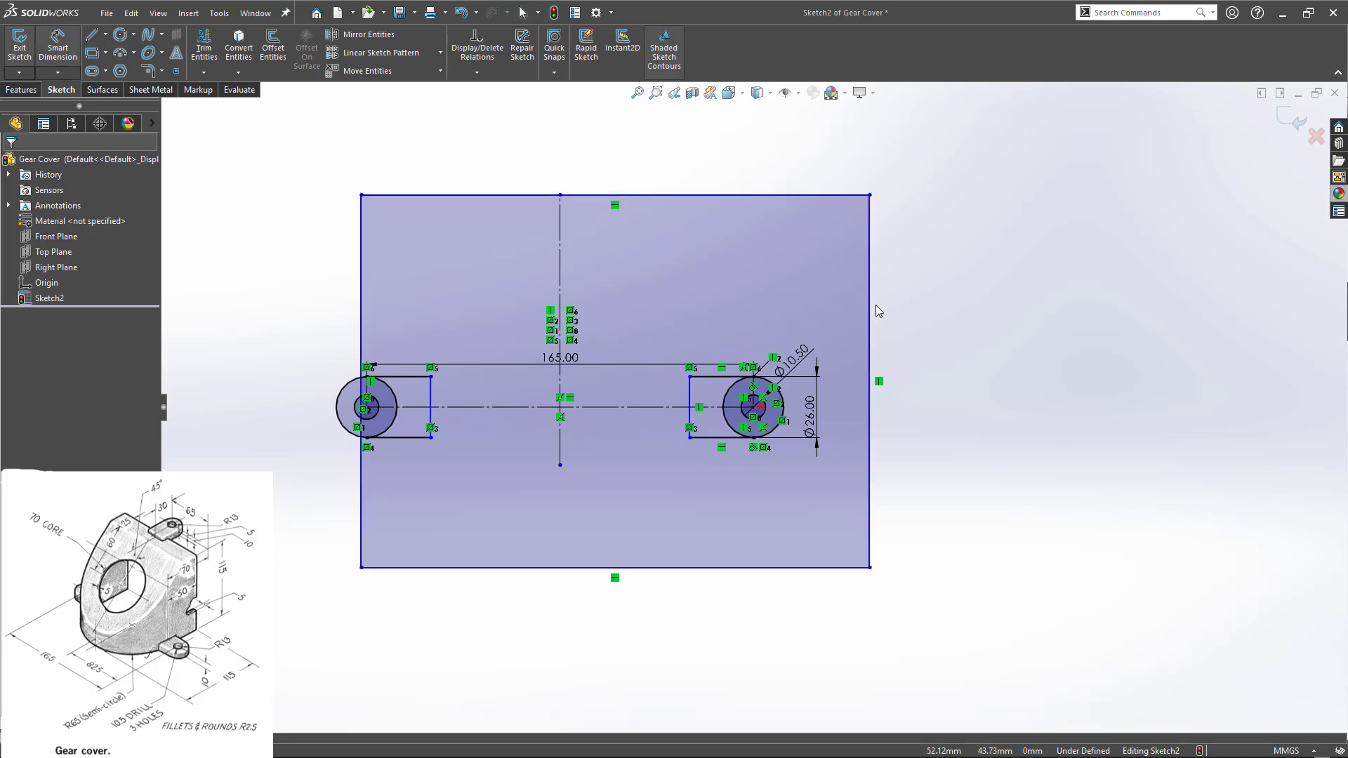
{"action": "left_click", "coordinate": [869, 313]}
{"action": "left_click", "coordinate": [1011, 385]}
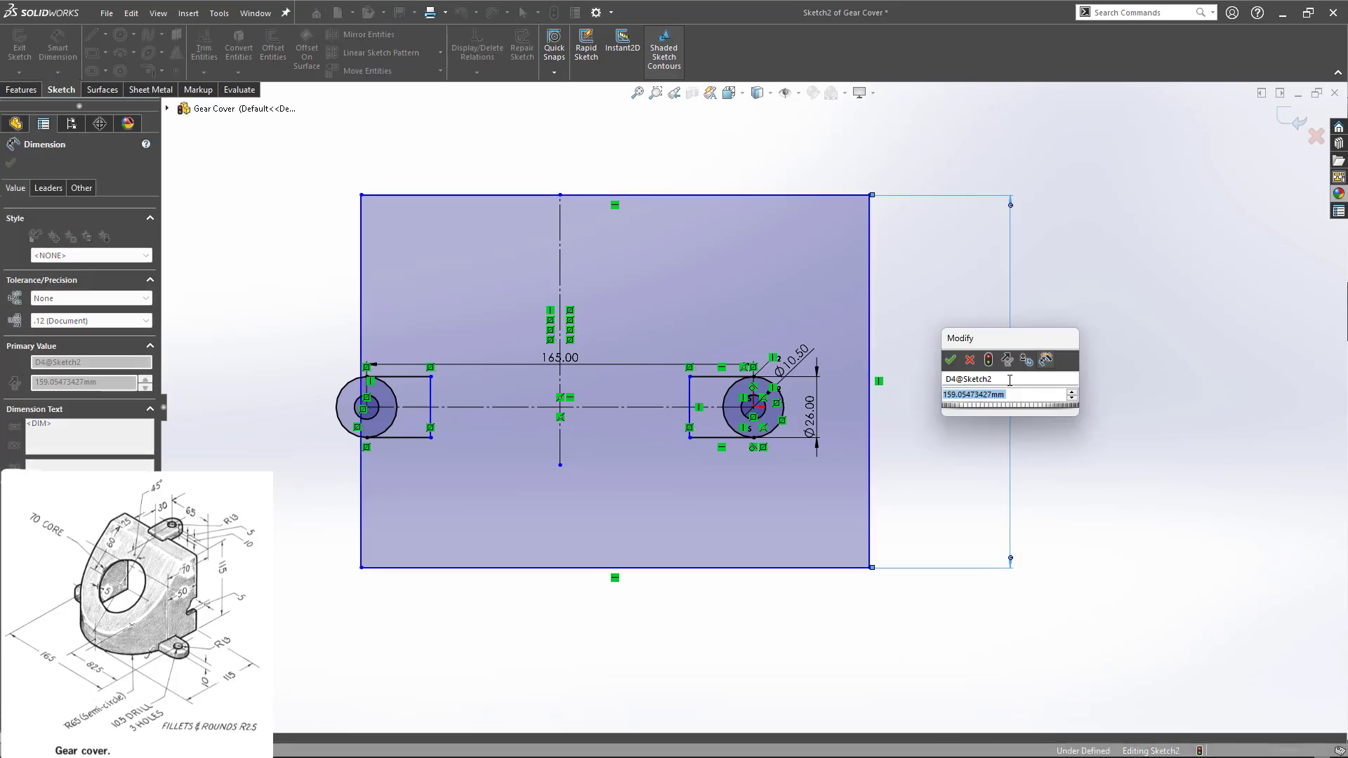
{"action": "type", "text": "115"}
{"action": "key", "text": "Return"}
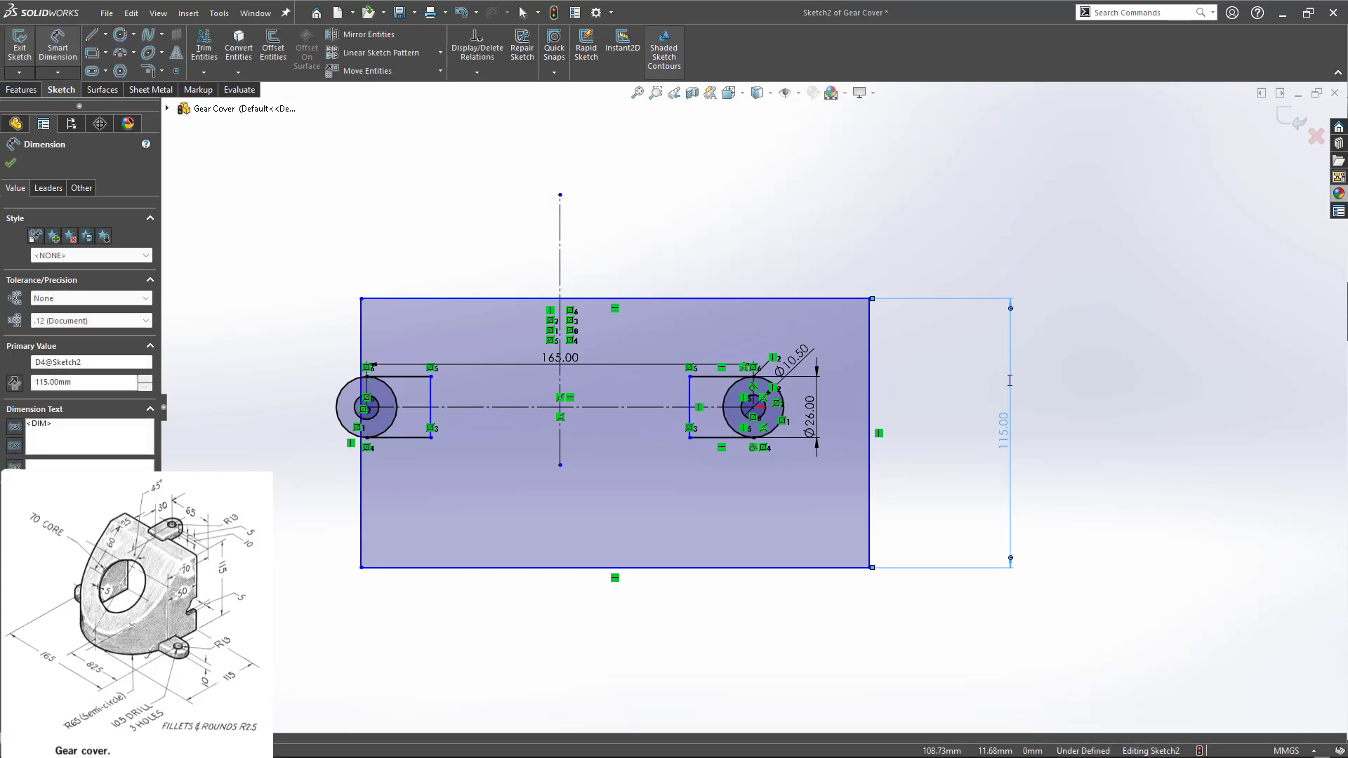
{"action": "key", "text": "Escape"}
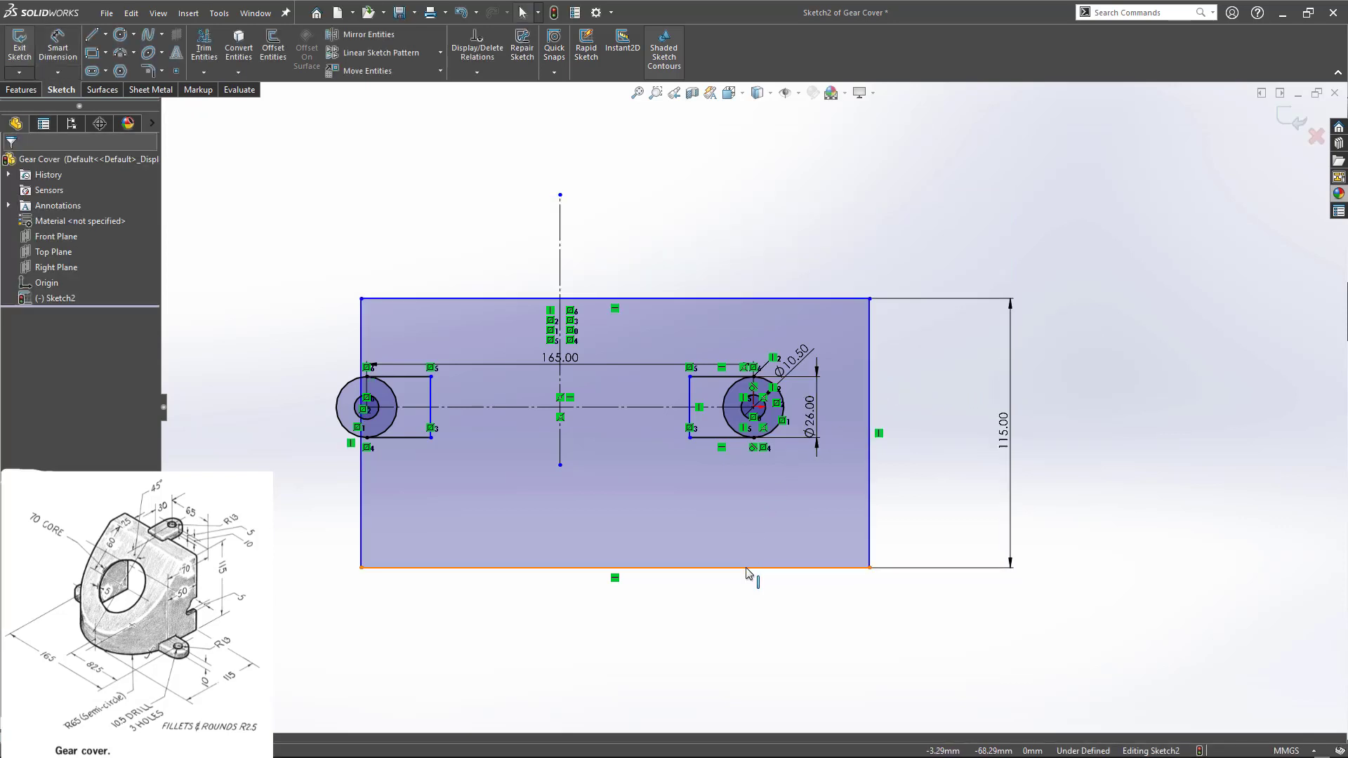
- Move the rectangle up about 20 mm so its bottom edge lies about 49 mm below the origin
{"action": "left_click_drag", "start_coordinate": [748, 574], "coordinate": [742, 527]}
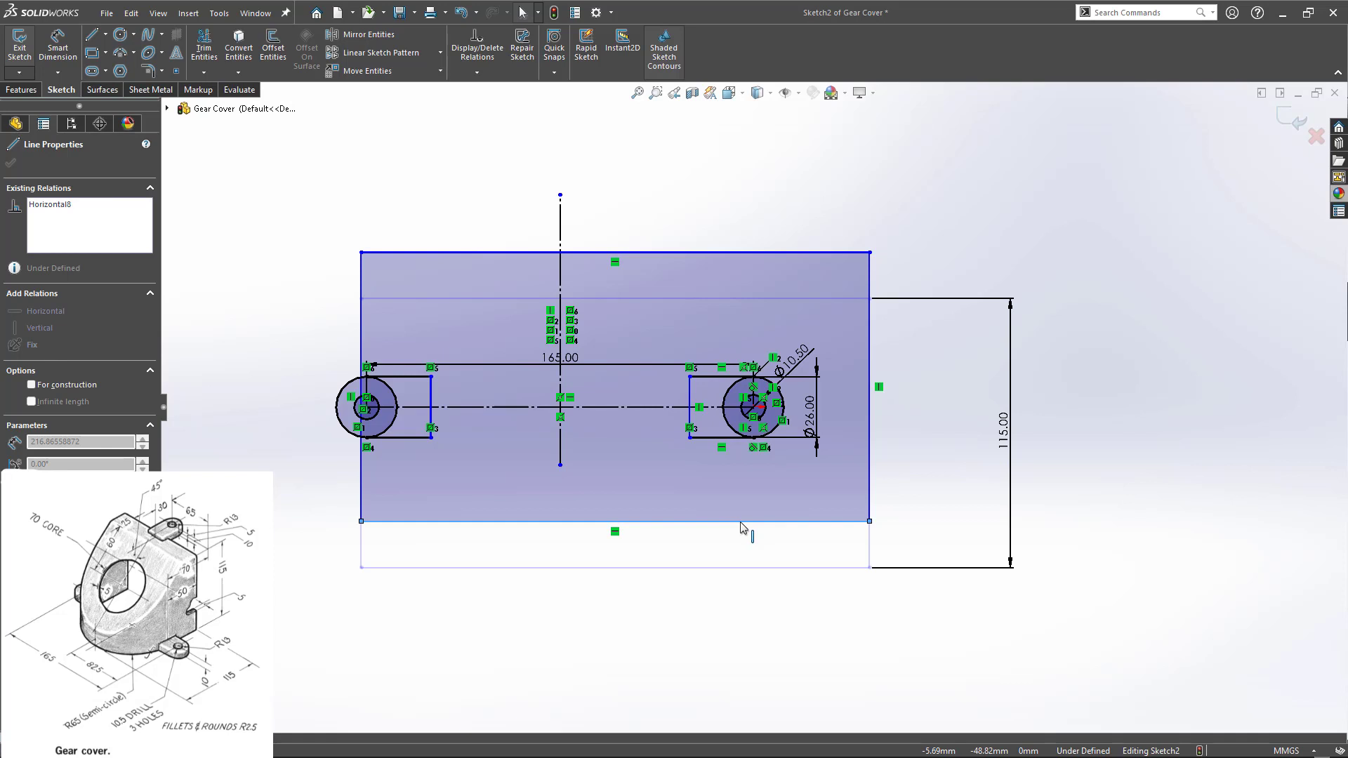
{"action": "left_click_drag", "start_coordinate": [742, 527], "coordinate": [742, 525]}
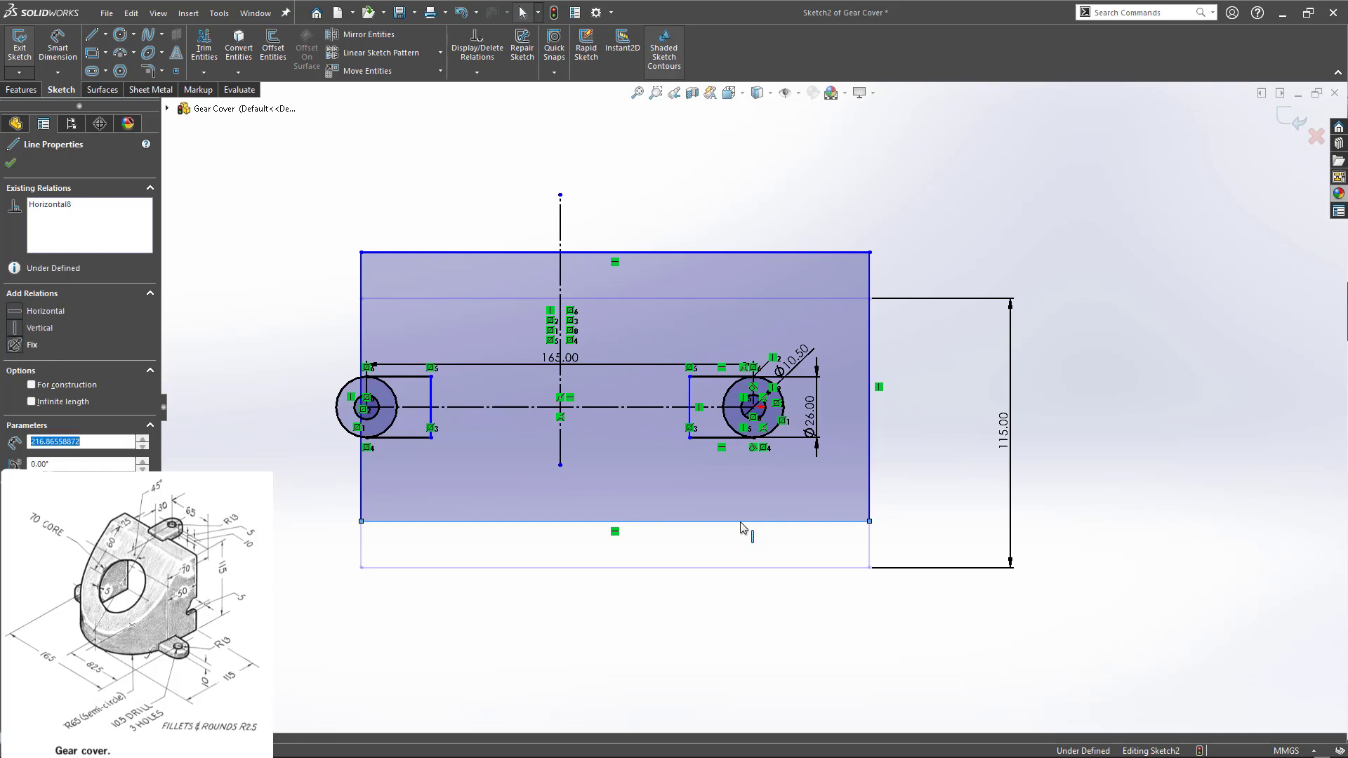
{"action": "left_click", "coordinate": [806, 253]}
{"action": "key", "text": "Escape"}
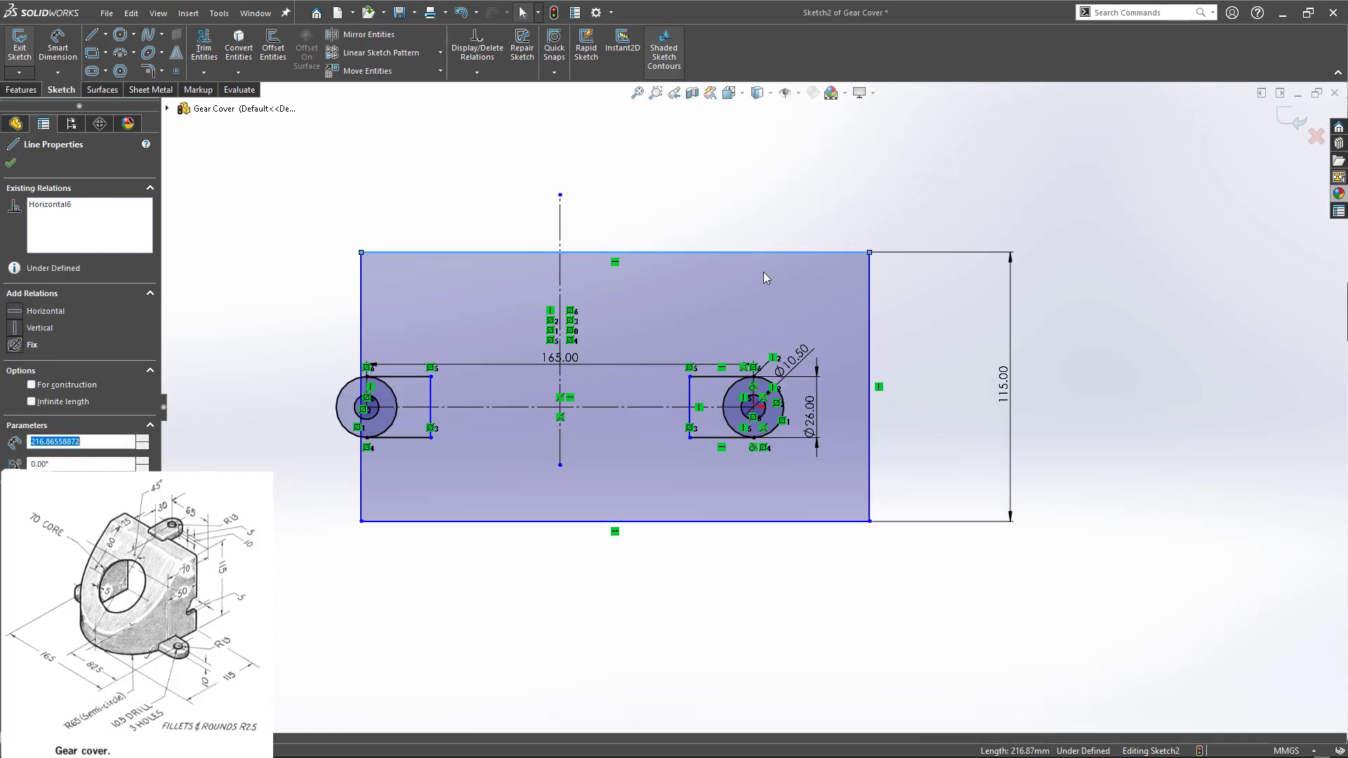
- Dimension the rectangle's top edge 50 mm from the horizontal construction line through the tab centers
{"action": "left_click", "coordinate": [733, 407]}
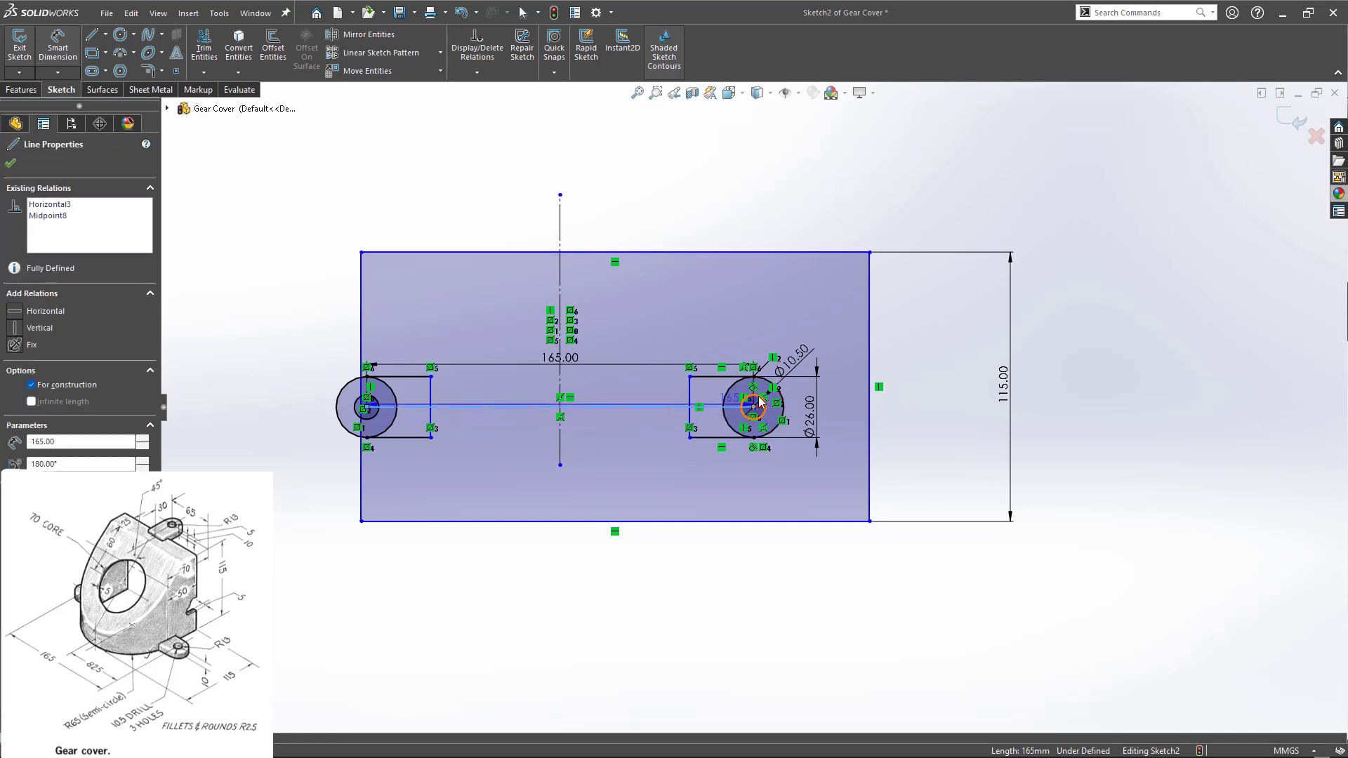
{"action": "left_click", "coordinate": [846, 253]}
{"action": "left_click", "coordinate": [927, 319]}
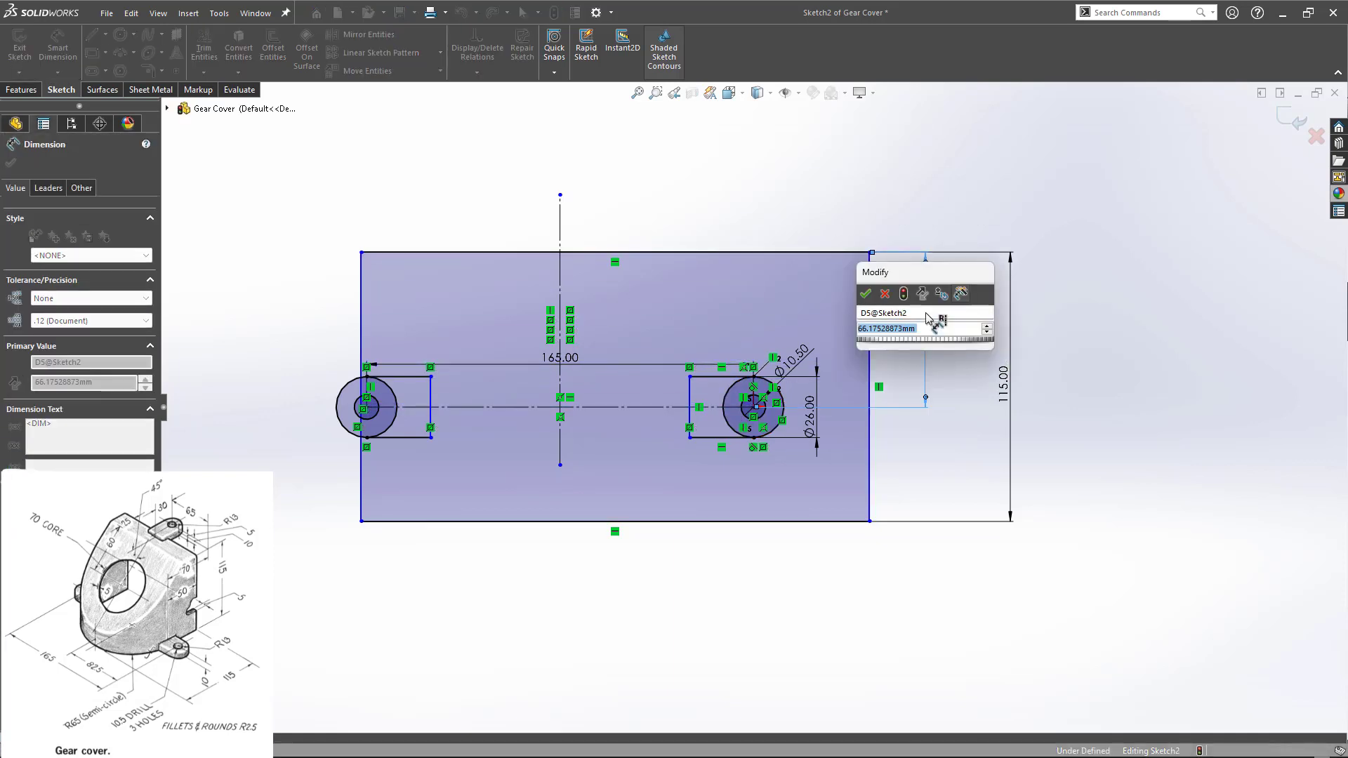
{"action": "type", "text": "50"}
{"action": "key", "text": "Return"}
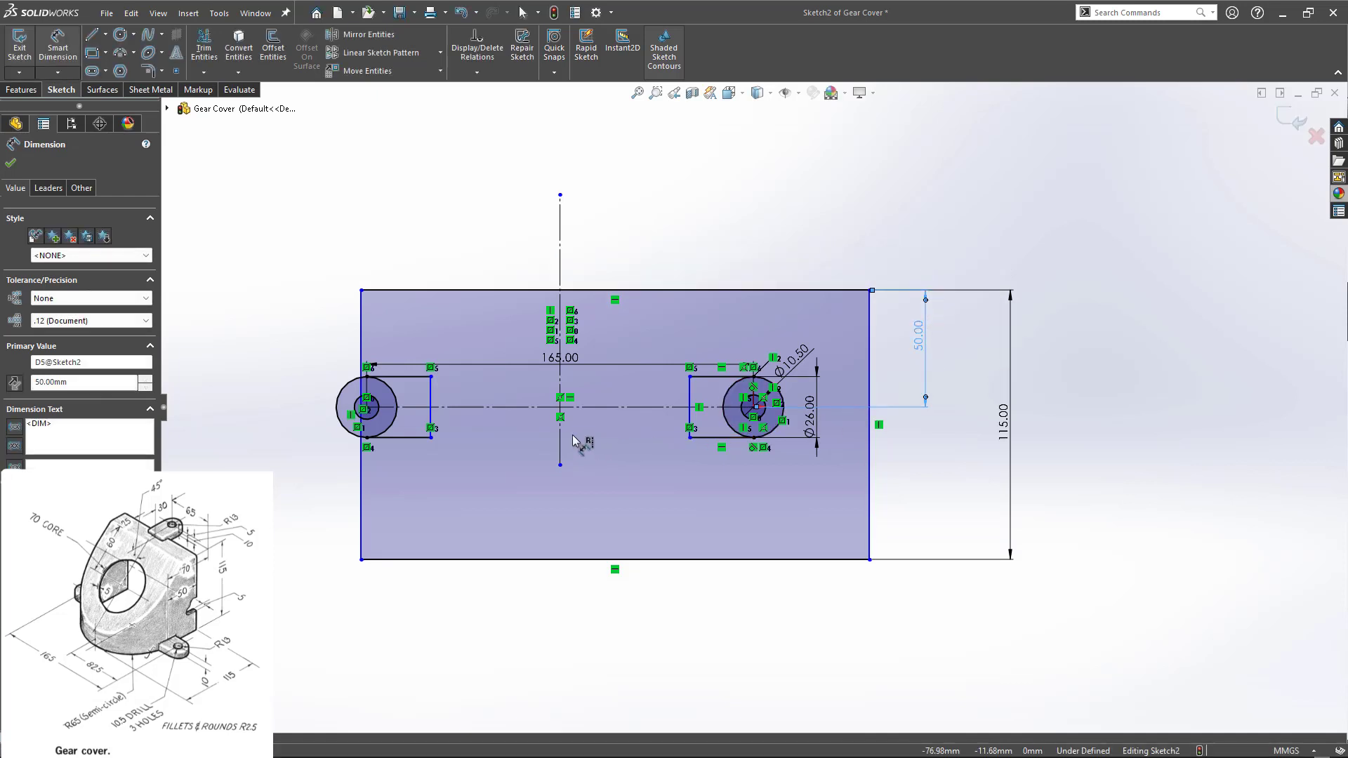
{"action": "left_click", "coordinate": [869, 469]}
{"action": "key", "text": "Escape"}
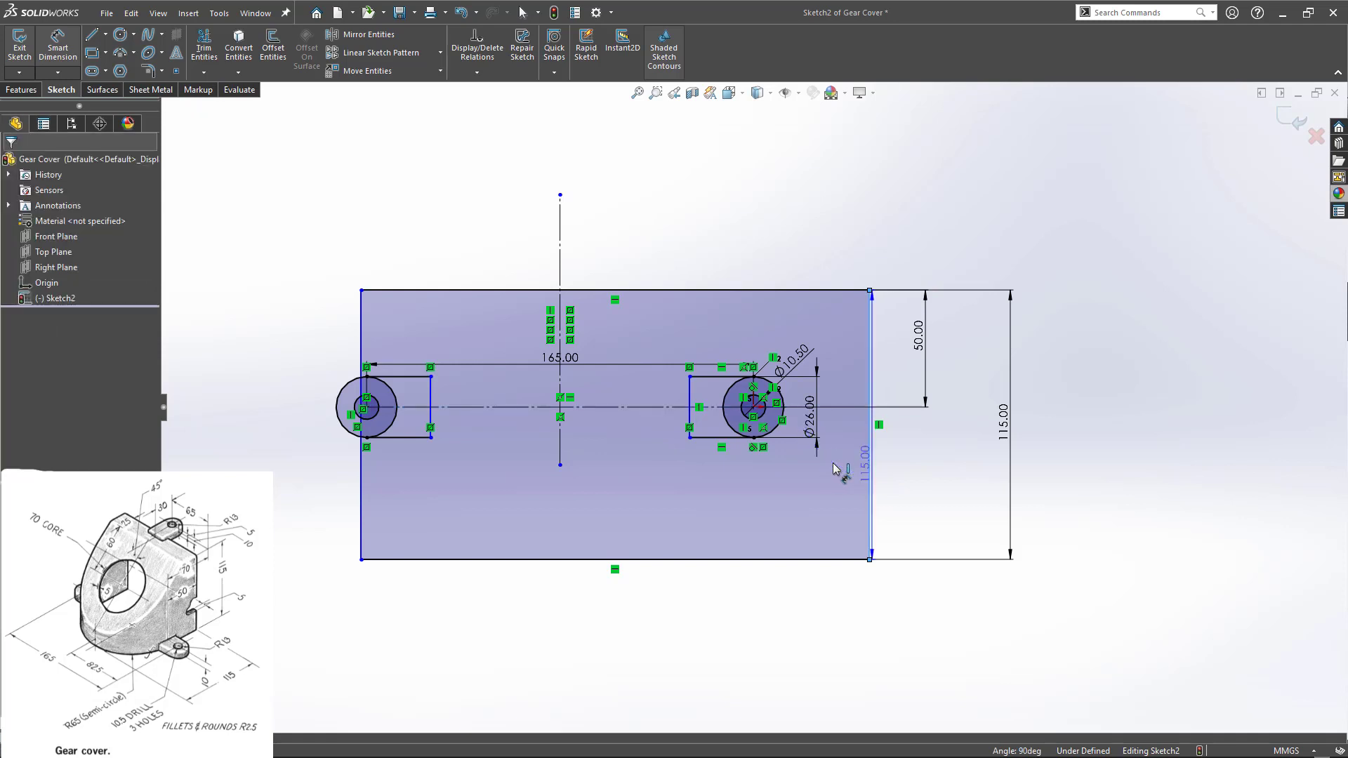
- Move the rectangle's two vertical edges inward between the tab circles and dimension its width as 65+65 mm
{"action": "left_click_drag", "start_coordinate": [869, 478], "coordinate": [709, 480]}
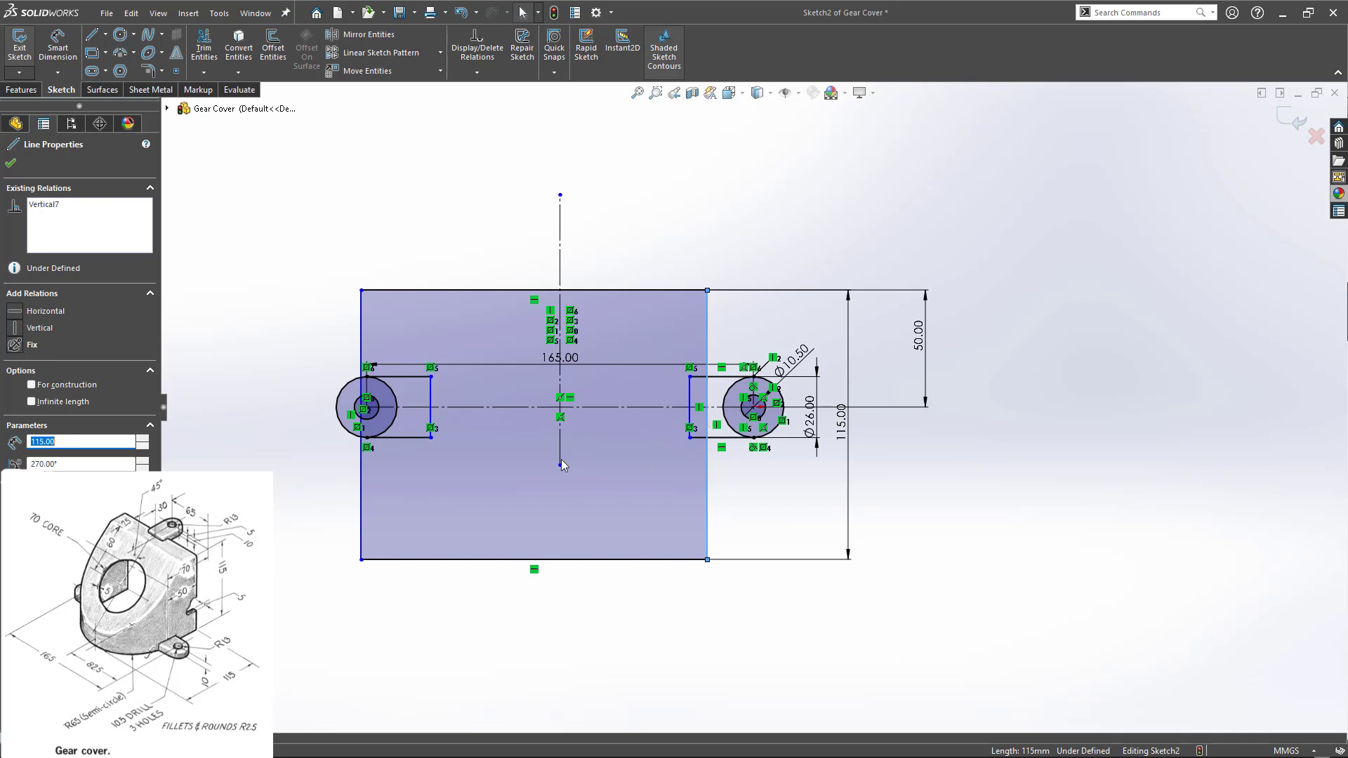
{"action": "left_click_drag", "start_coordinate": [365, 476], "coordinate": [409, 471]}
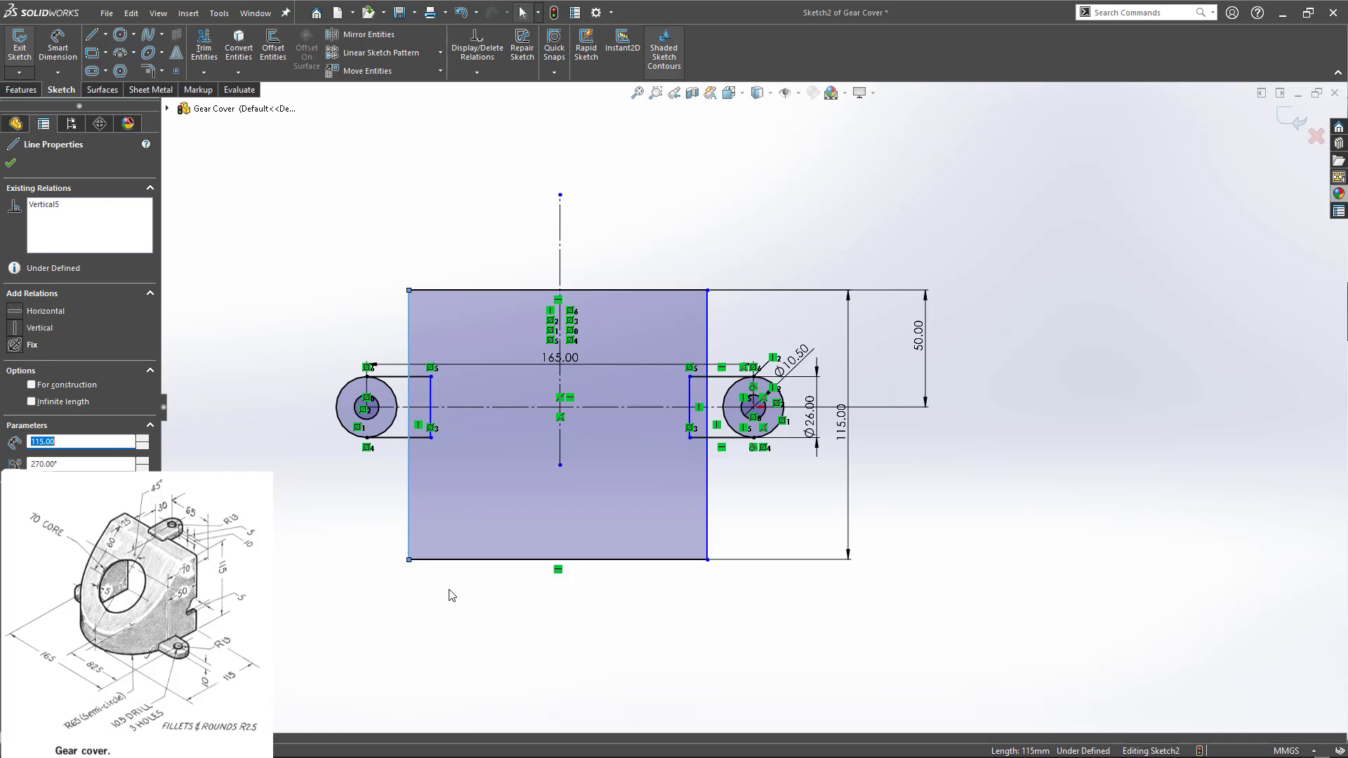
{"action": "key", "text": "d"}
{"action": "left_click", "coordinate": [491, 560]}
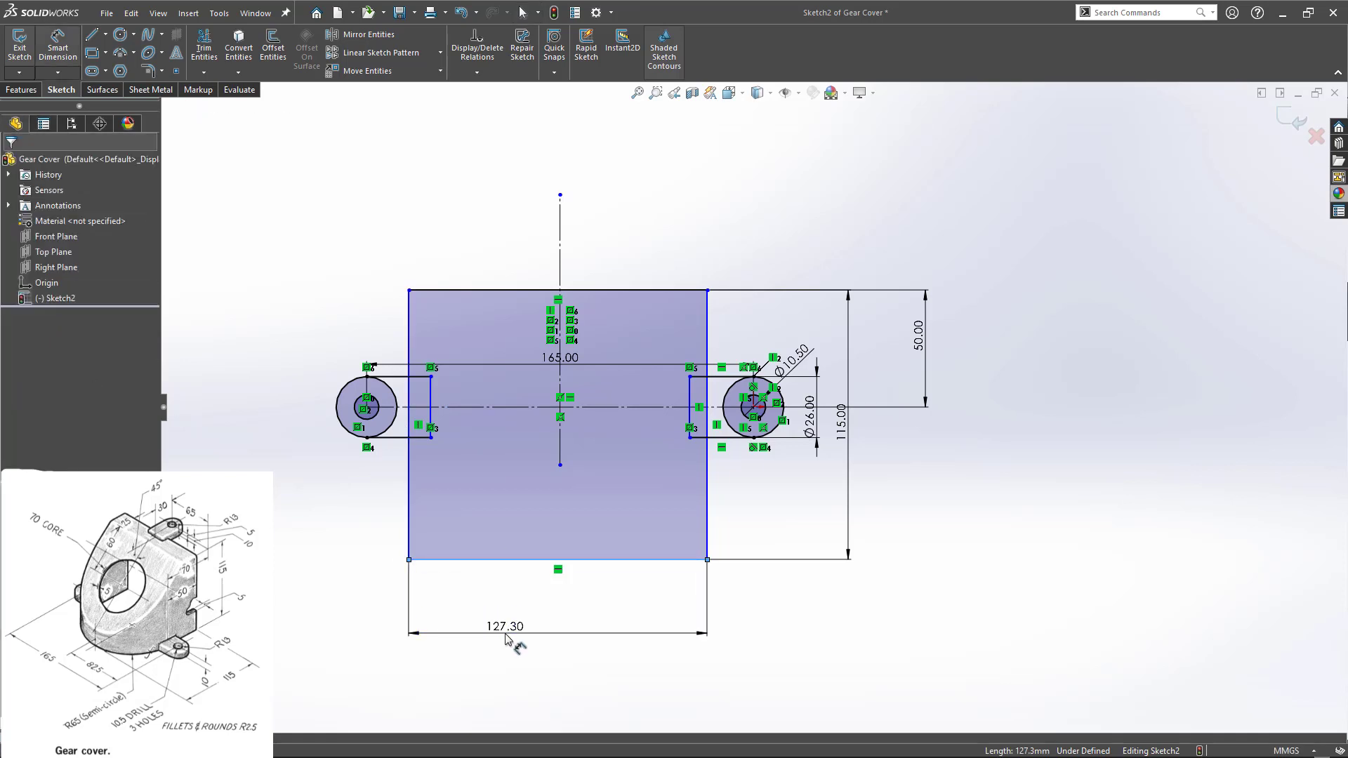
{"action": "left_click", "coordinate": [505, 637]}
{"action": "type", "text": "65."}
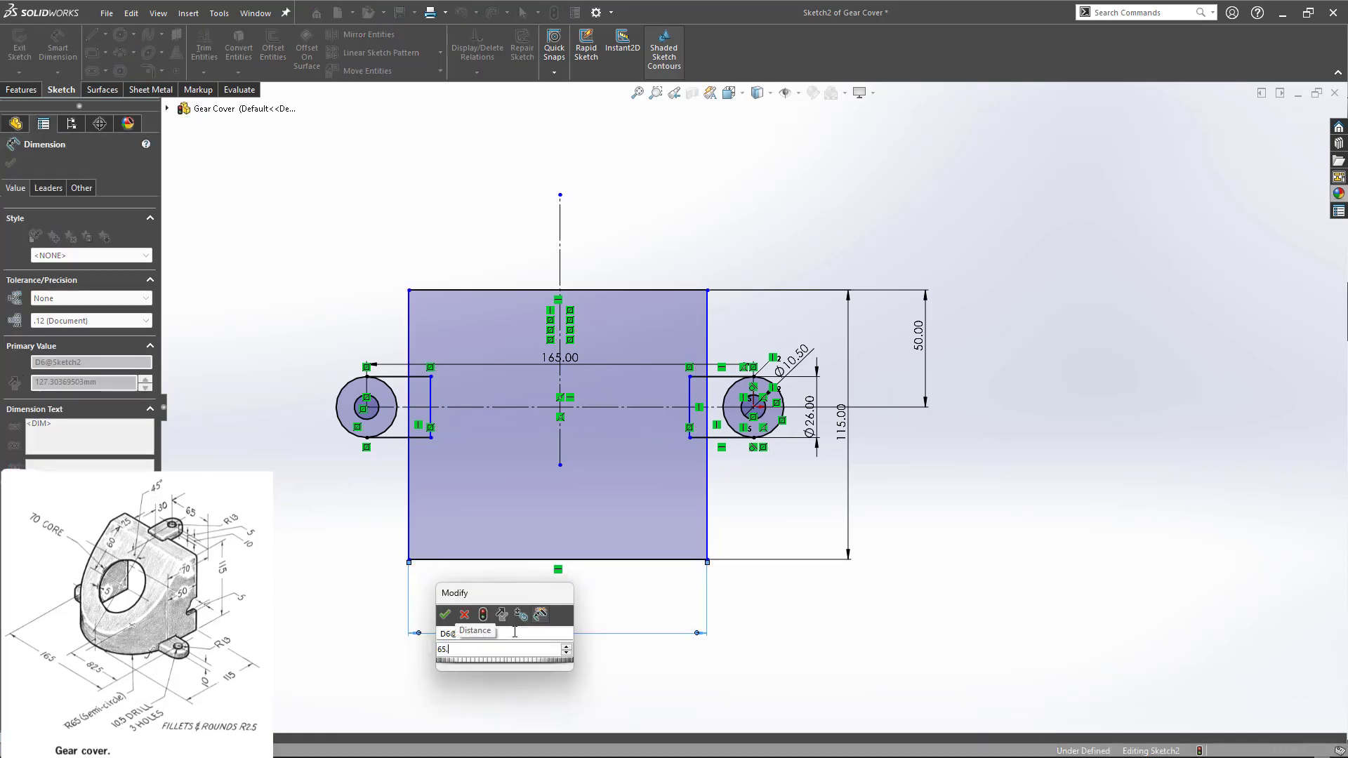
{"action": "key", "text": "BackSpace"}
{"action": "type", "text": "+65"}
{"action": "key", "text": "Return"}
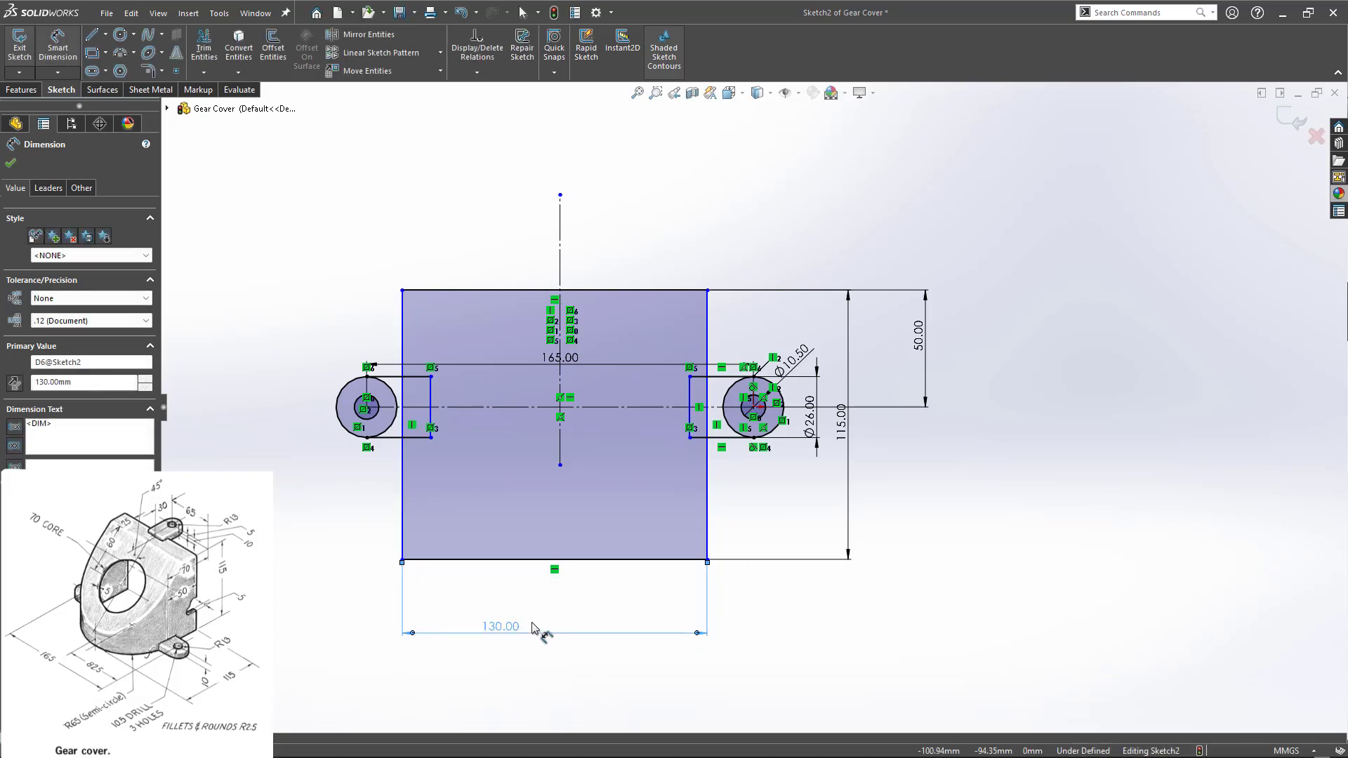
- Center the rectangle by constraining the midpoint of its top edge to the vertical centerline
{"action": "left_click", "coordinate": [631, 537]}
{"action": "left_click", "coordinate": [559, 440]}
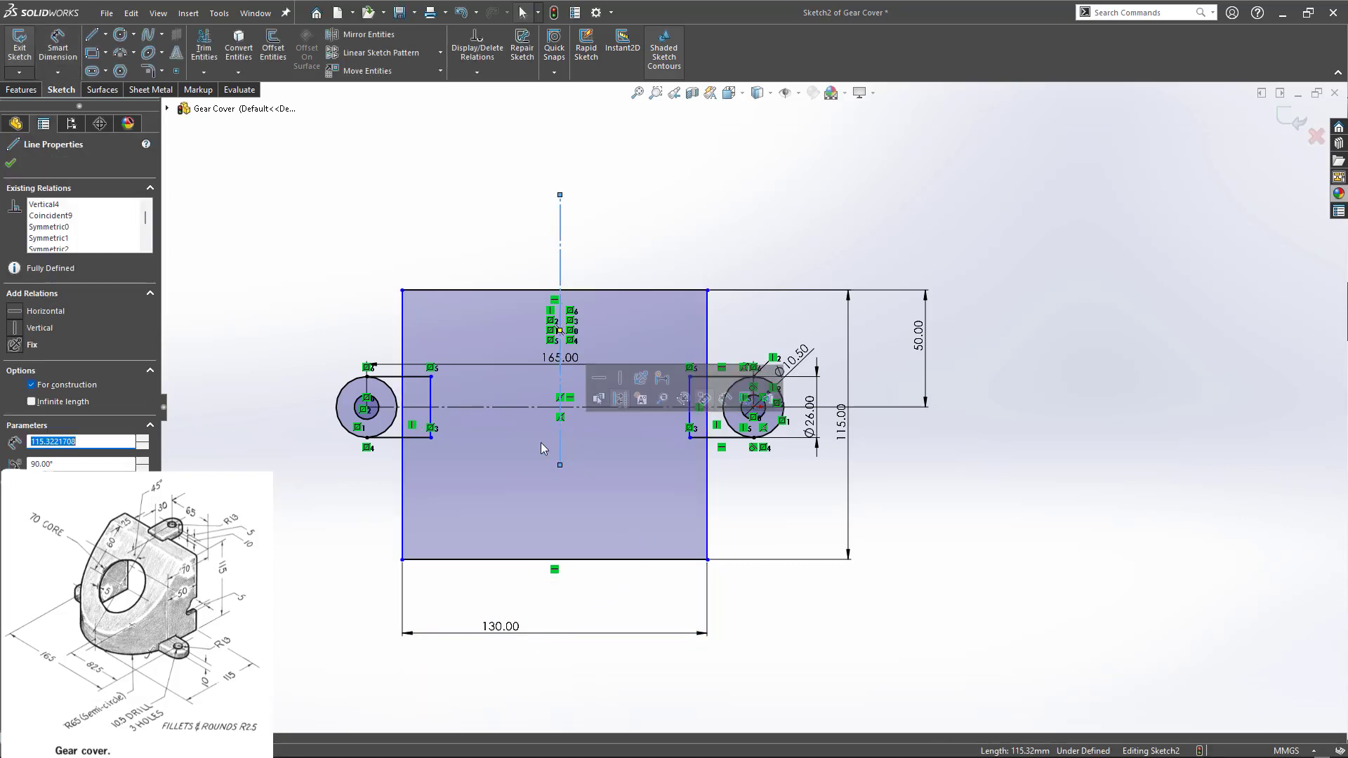
{"action": "left_click", "coordinate": [542, 291]}
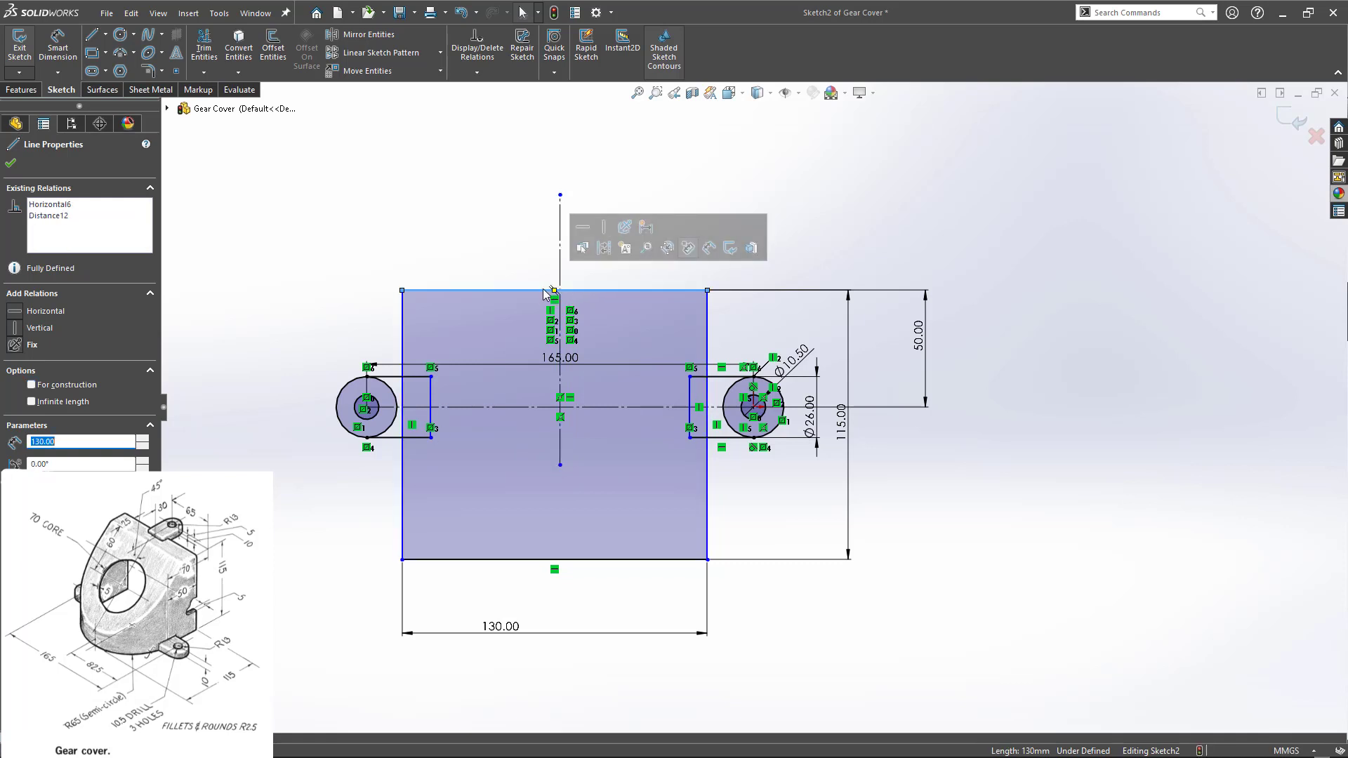
{"action": "left_click", "coordinate": [563, 263], "text": "ctrl"}
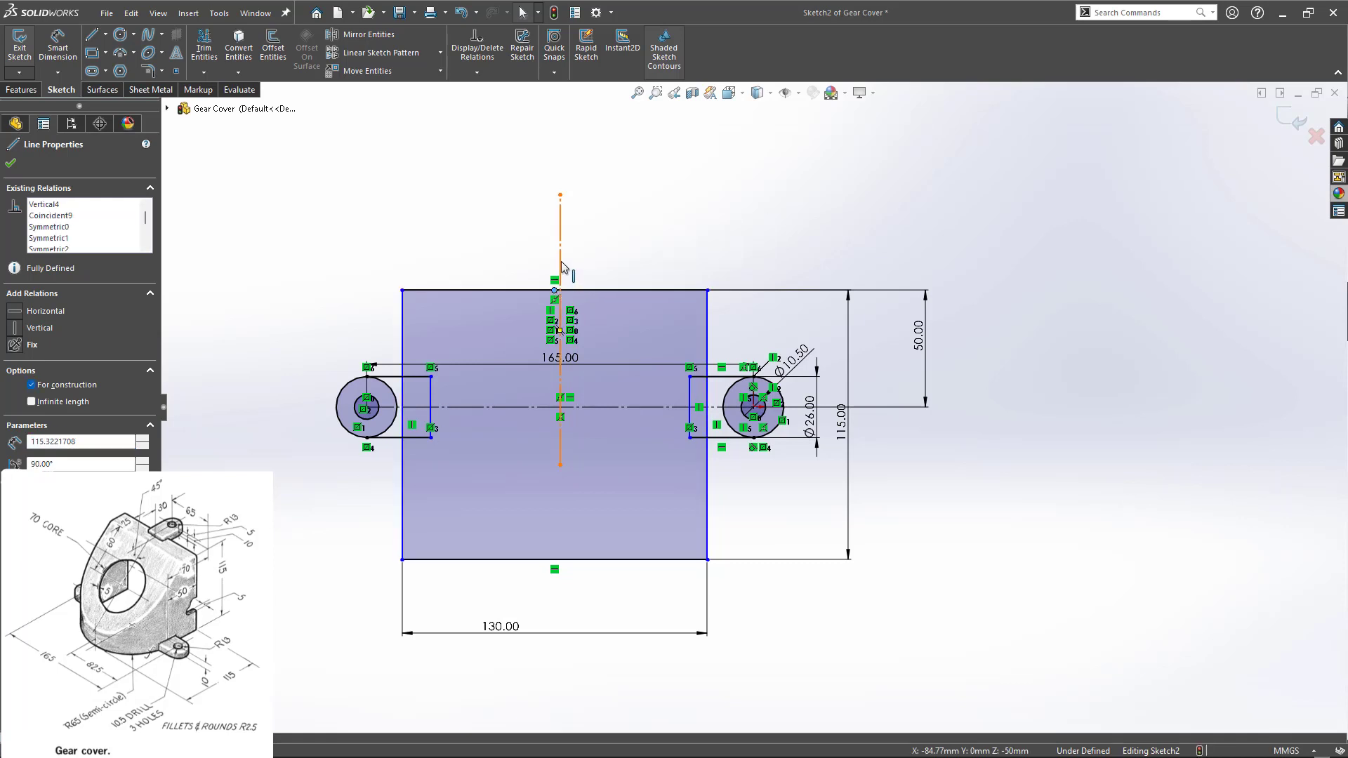
{"action": "left_click", "coordinate": [623, 200]}
{"action": "left_click", "coordinate": [442, 211]}
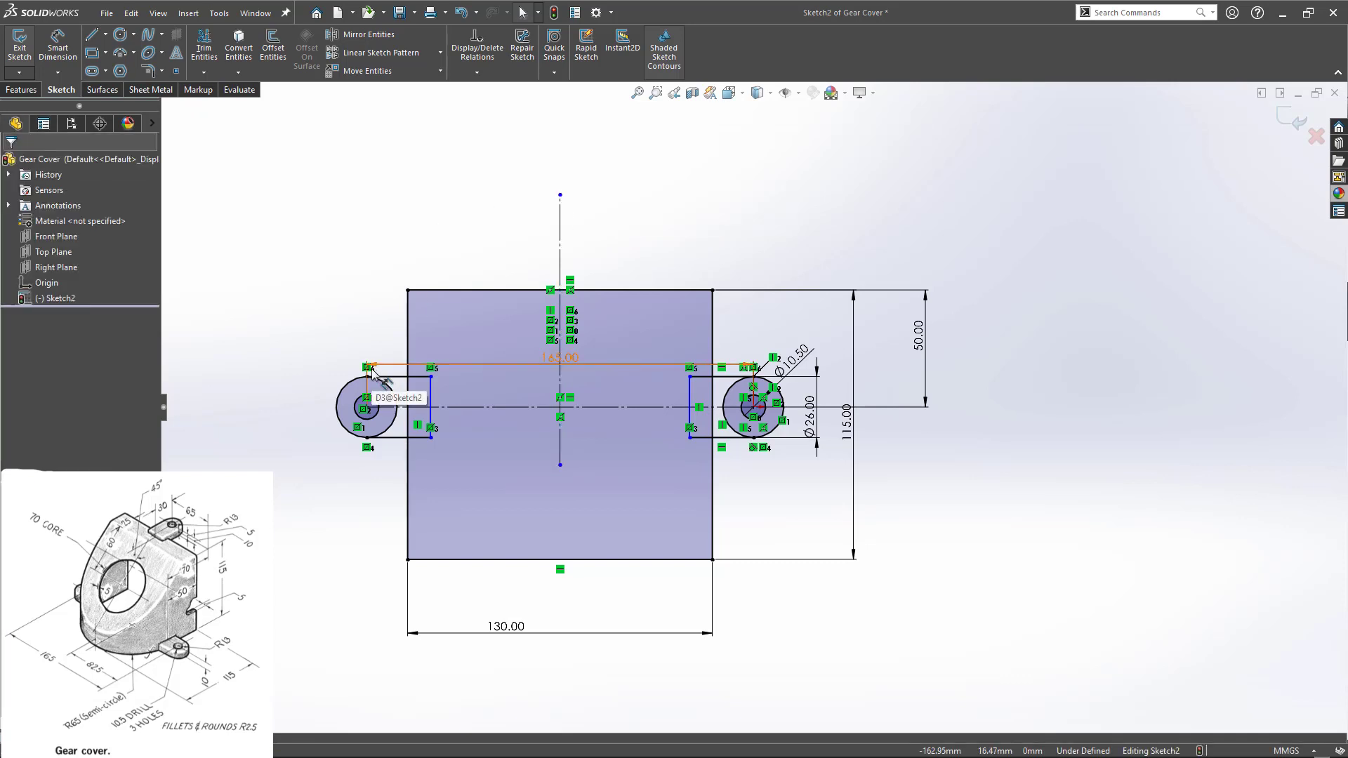
{"action": "scroll", "coordinate": [770, 414], "scroll_direction": "up", "scroll_amount": 1}
{"action": "scroll", "coordinate": [770, 415], "scroll_direction": "down", "scroll_amount": 3}
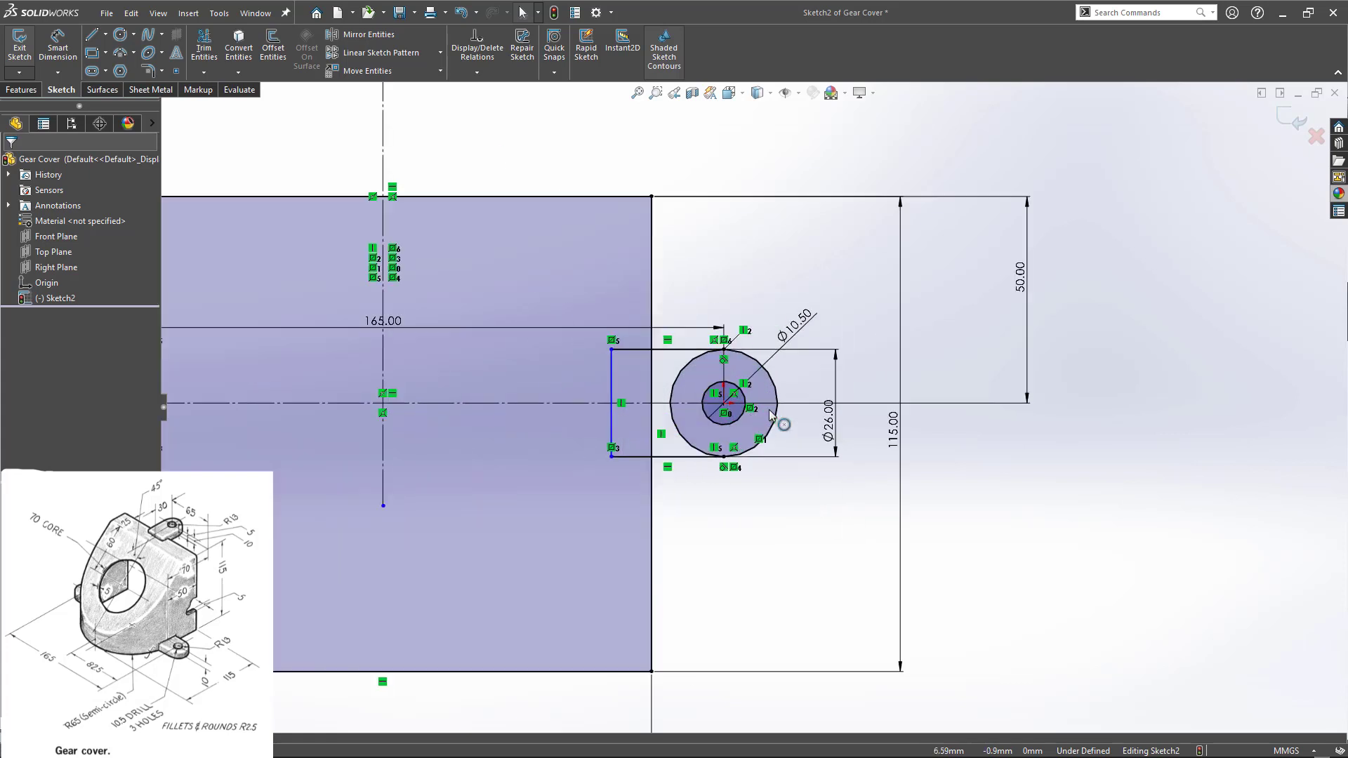
{"action": "scroll", "coordinate": [770, 415], "scroll_direction": "down", "scroll_amount": 4}
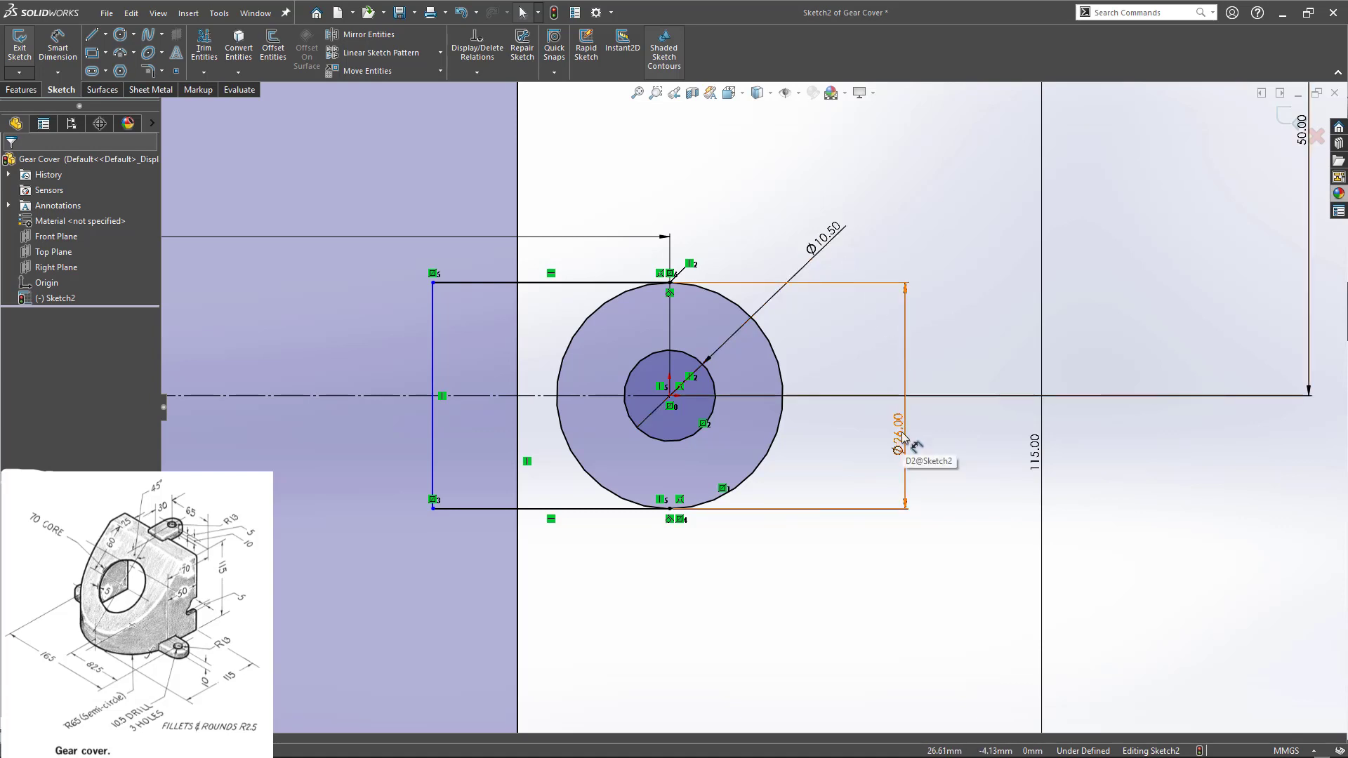
{"action": "scroll", "coordinate": [904, 439], "scroll_direction": "down", "scroll_amount": 2}
{"action": "scroll", "coordinate": [904, 439], "scroll_direction": "up", "scroll_amount": 6}
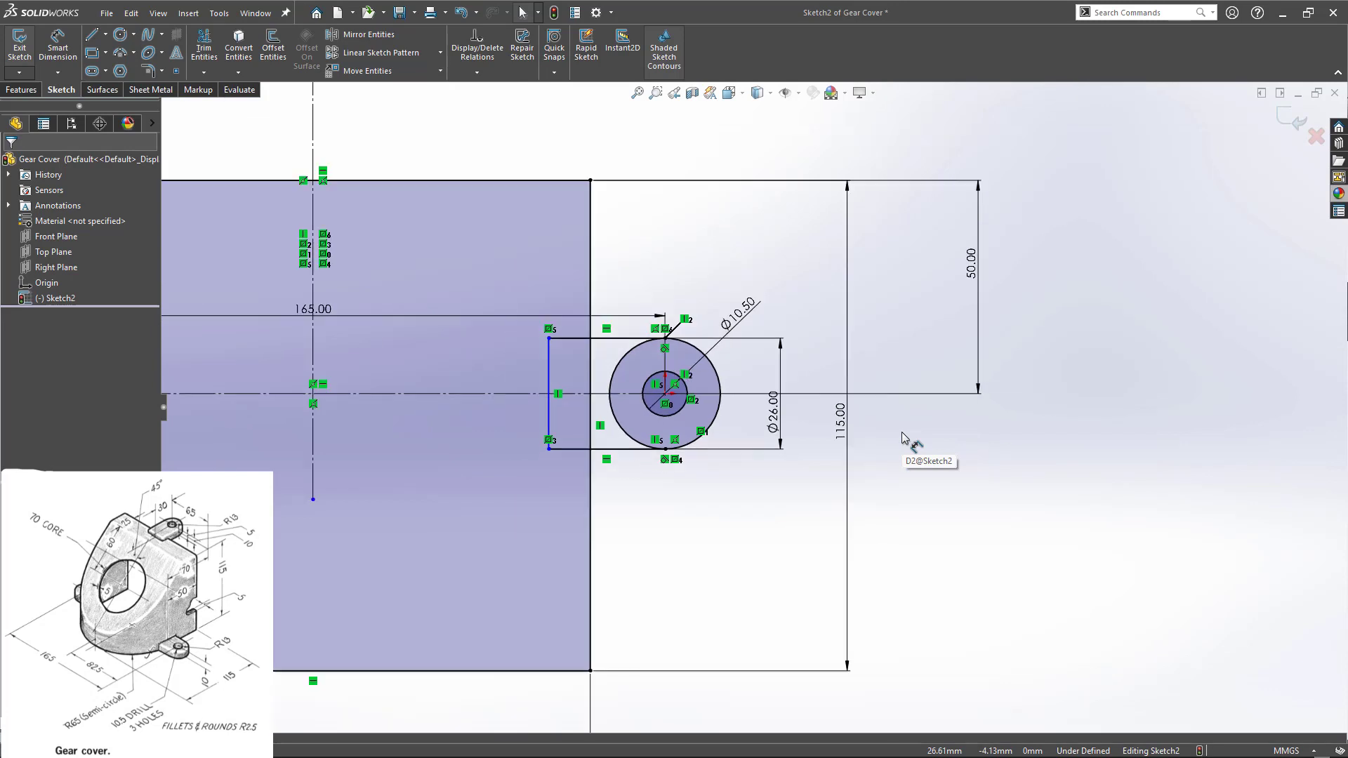
{"action": "scroll", "coordinate": [903, 439], "scroll_direction": "up", "scroll_amount": 2}
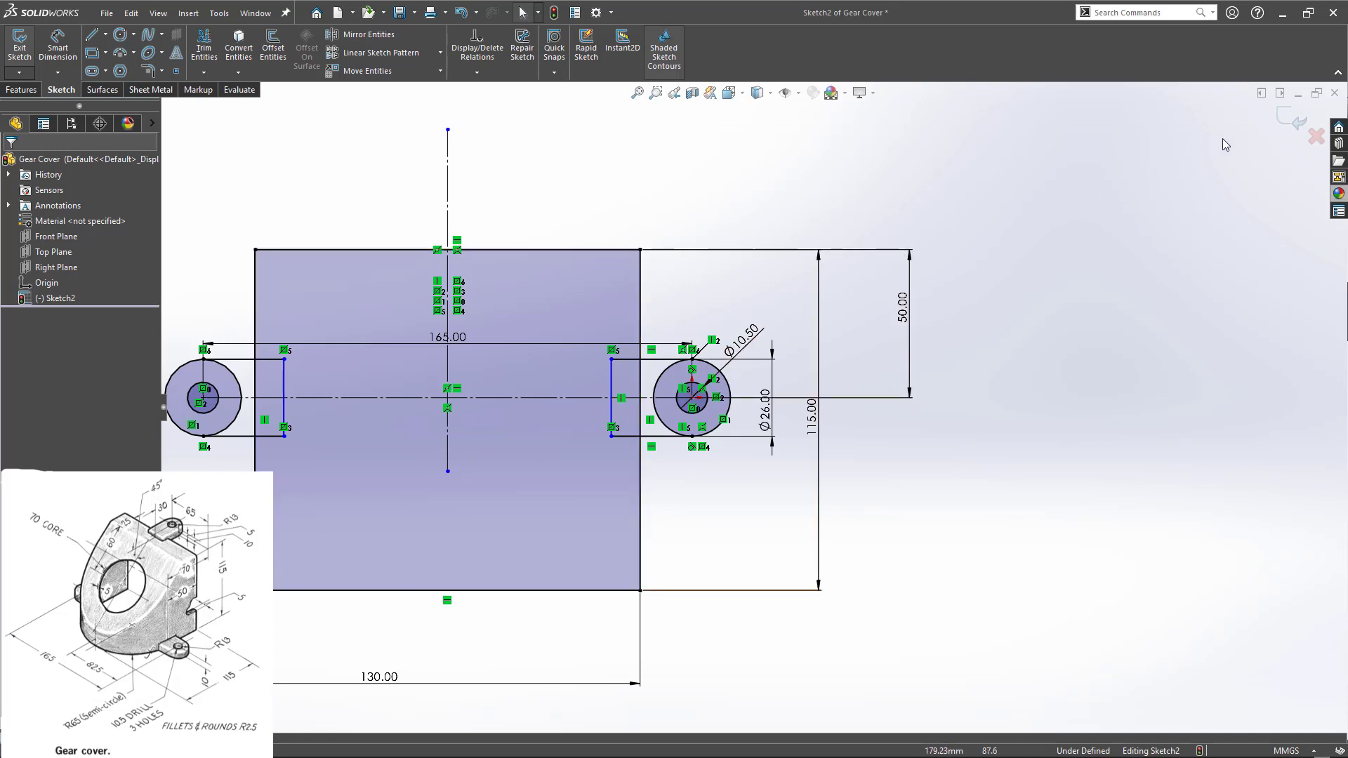
- Exit the sketch and extrude its rectangular contour upward as a 115 mm blind boss
{"action": "double_click", "coordinate": [1123, 254]}
{"action": "scroll", "coordinate": [752, 406], "scroll_direction": "up", "scroll_amount": 4}
{"action": "mouse_move", "coordinate": [484, 588]}
{"action": "middle_mouse_down"}
{"action": "mouse_move", "coordinate": [443, 356]}
{"action": "mouse_move", "coordinate": [412, 469]}
{"action": "mouse_move", "coordinate": [451, 426]}
{"action": "middle_mouse_up"}
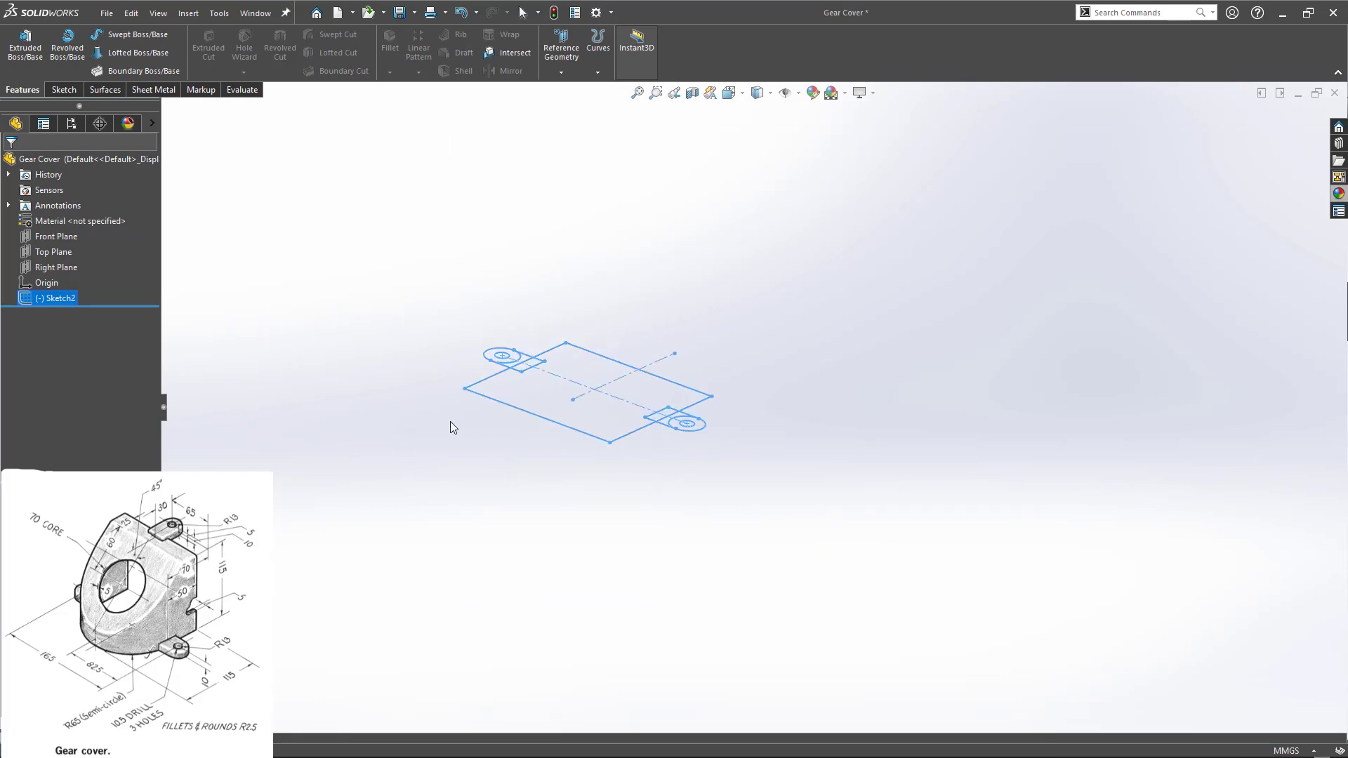
{"action": "left_click", "coordinate": [531, 415]}
{"action": "left_click", "coordinate": [459, 347]}
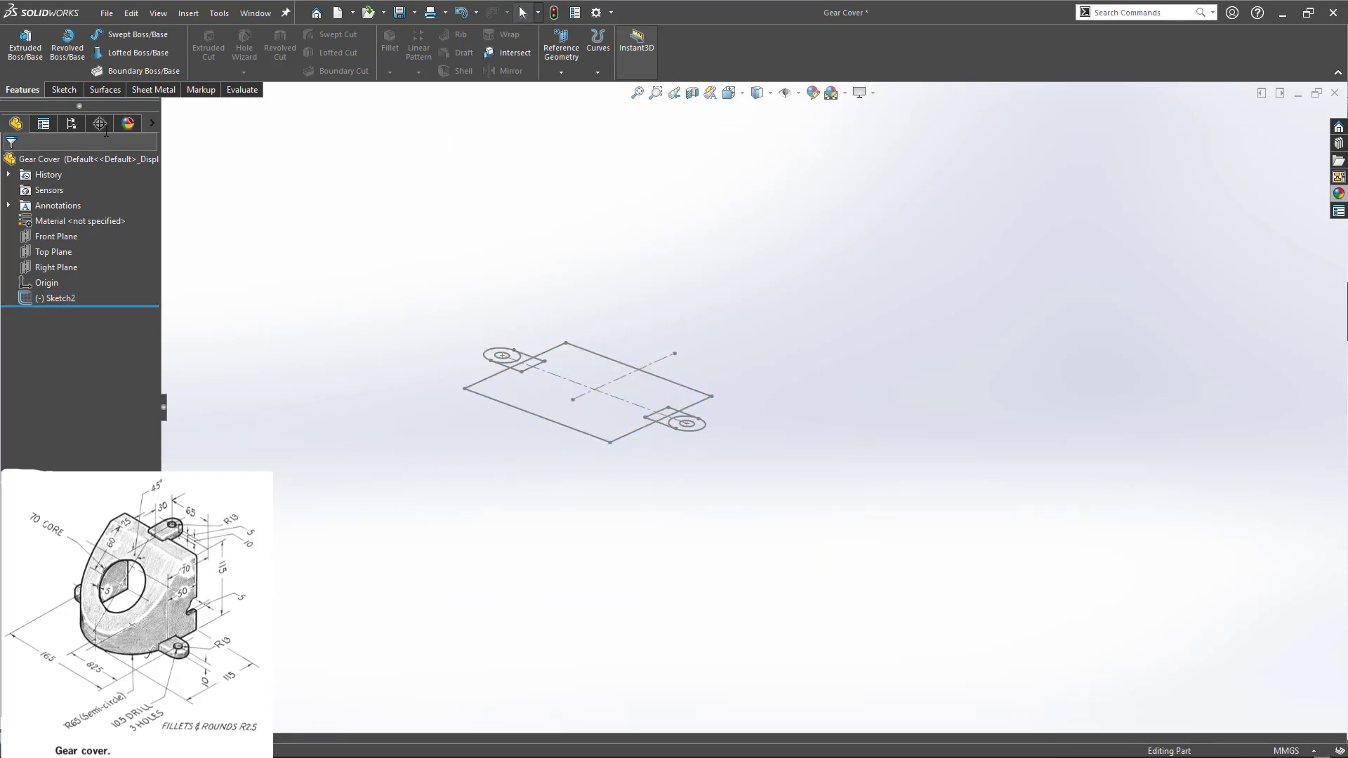
{"action": "left_click", "coordinate": [24, 46]}
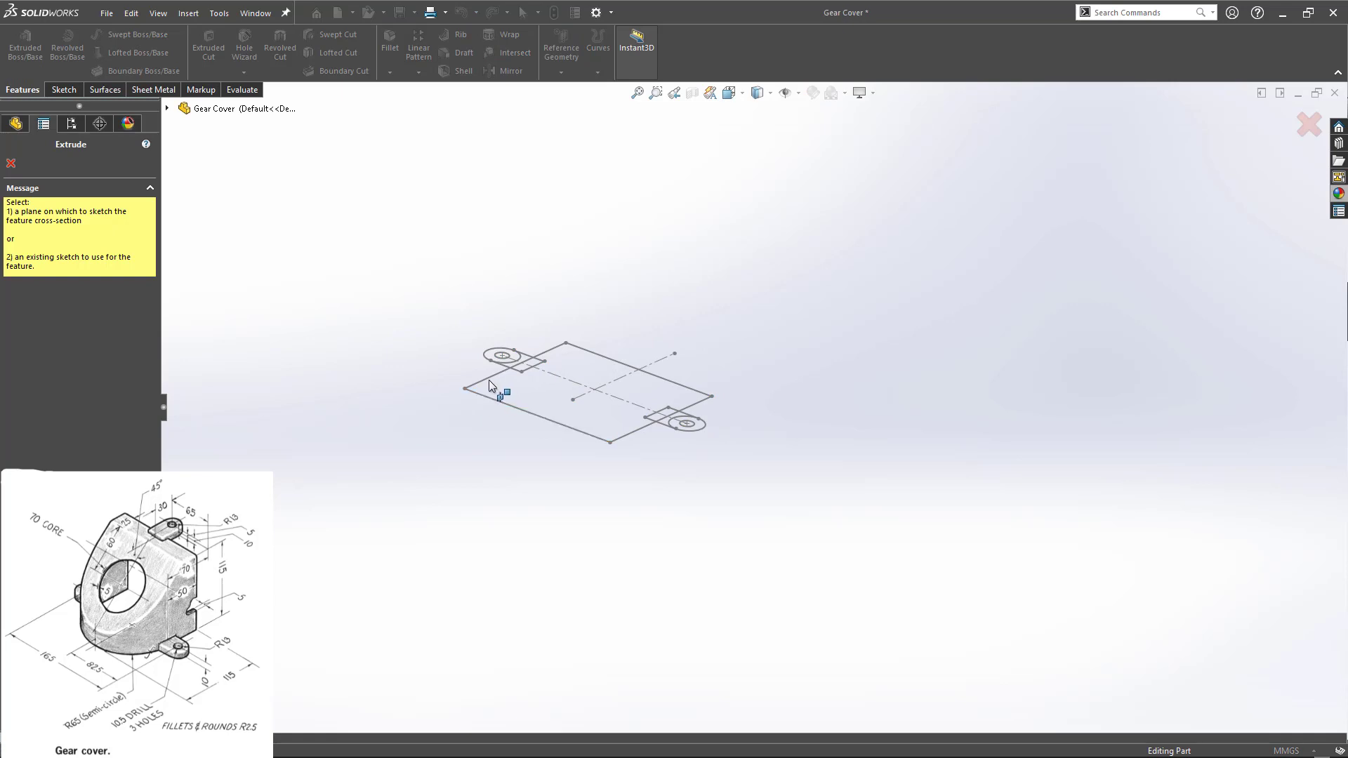
{"action": "left_click", "coordinate": [489, 381]}
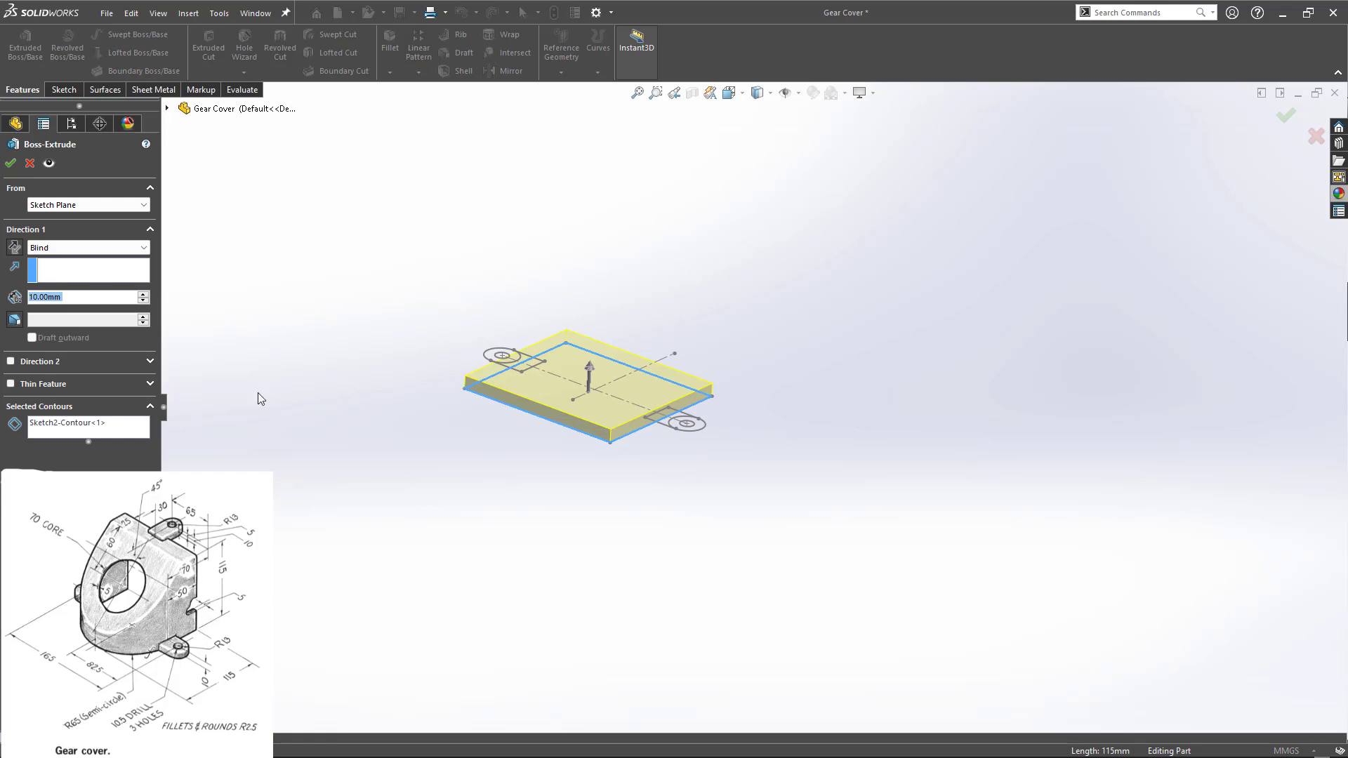
{"action": "type", "text": "115"}
{"action": "key", "text": "Return"}
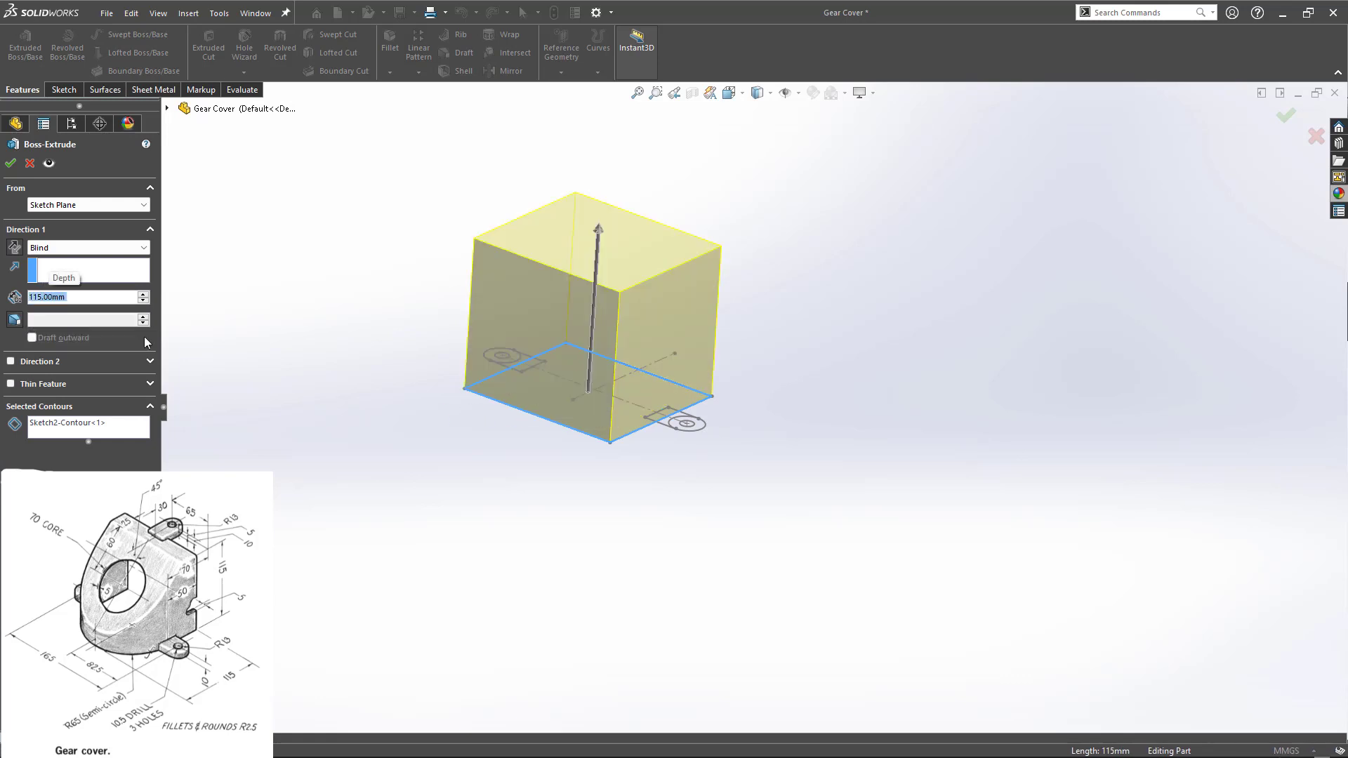
{"action": "left_click", "coordinate": [11, 162]}
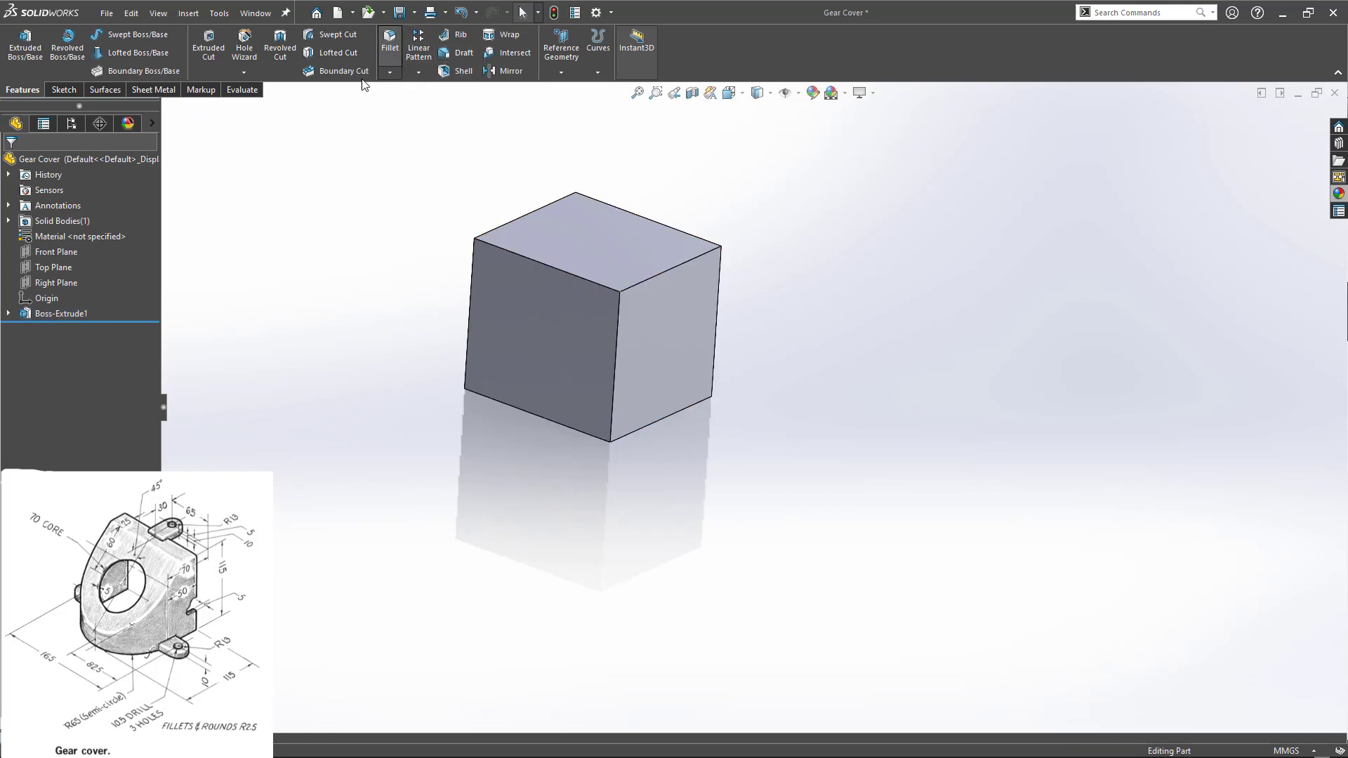
- Apply a full round fillet to the block's 130 mm wide front face, using the two adjacent vertical faces as side face sets
{"action": "left_click", "coordinate": [389, 47]}
{"action": "left_click", "coordinate": [104, 230]}
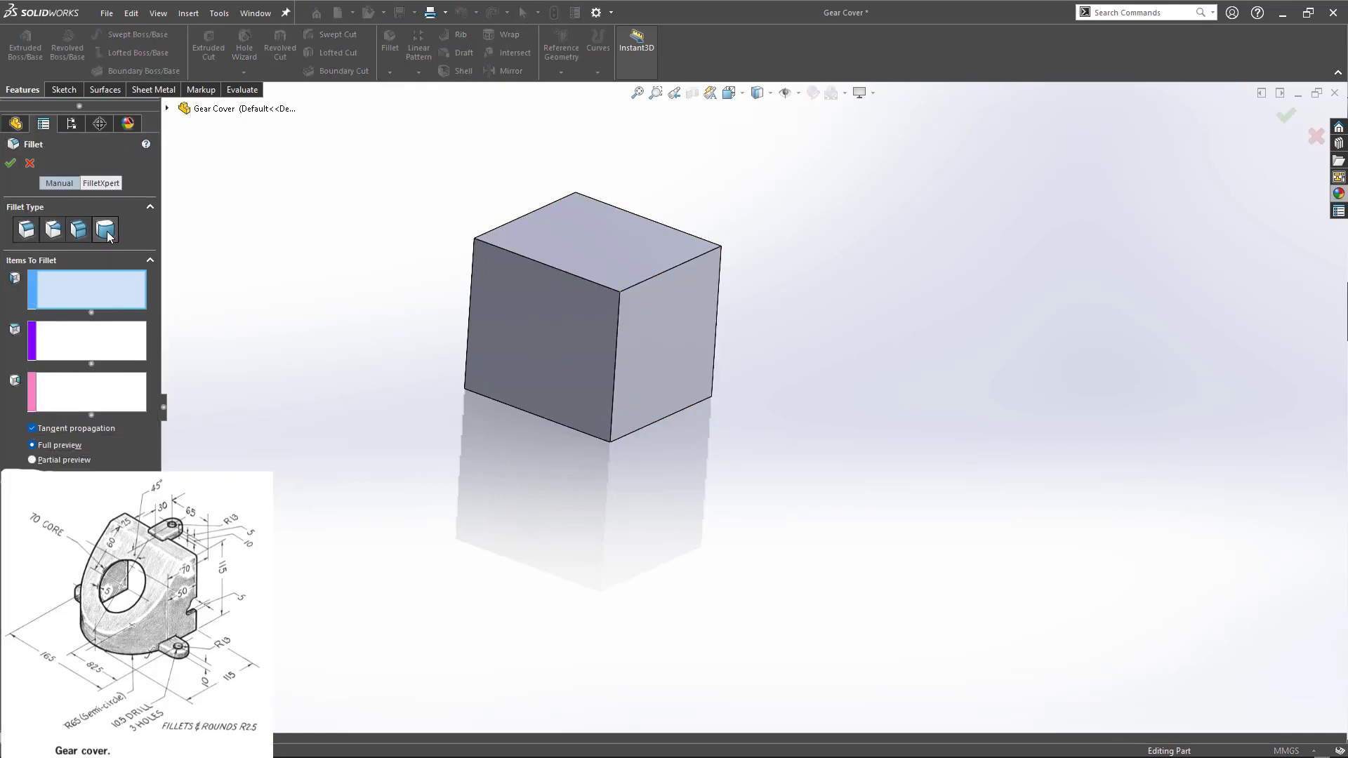
{"action": "left_click", "coordinate": [687, 344]}
{"action": "left_click", "coordinate": [113, 342]}
{"action": "left_click", "coordinate": [507, 335]}
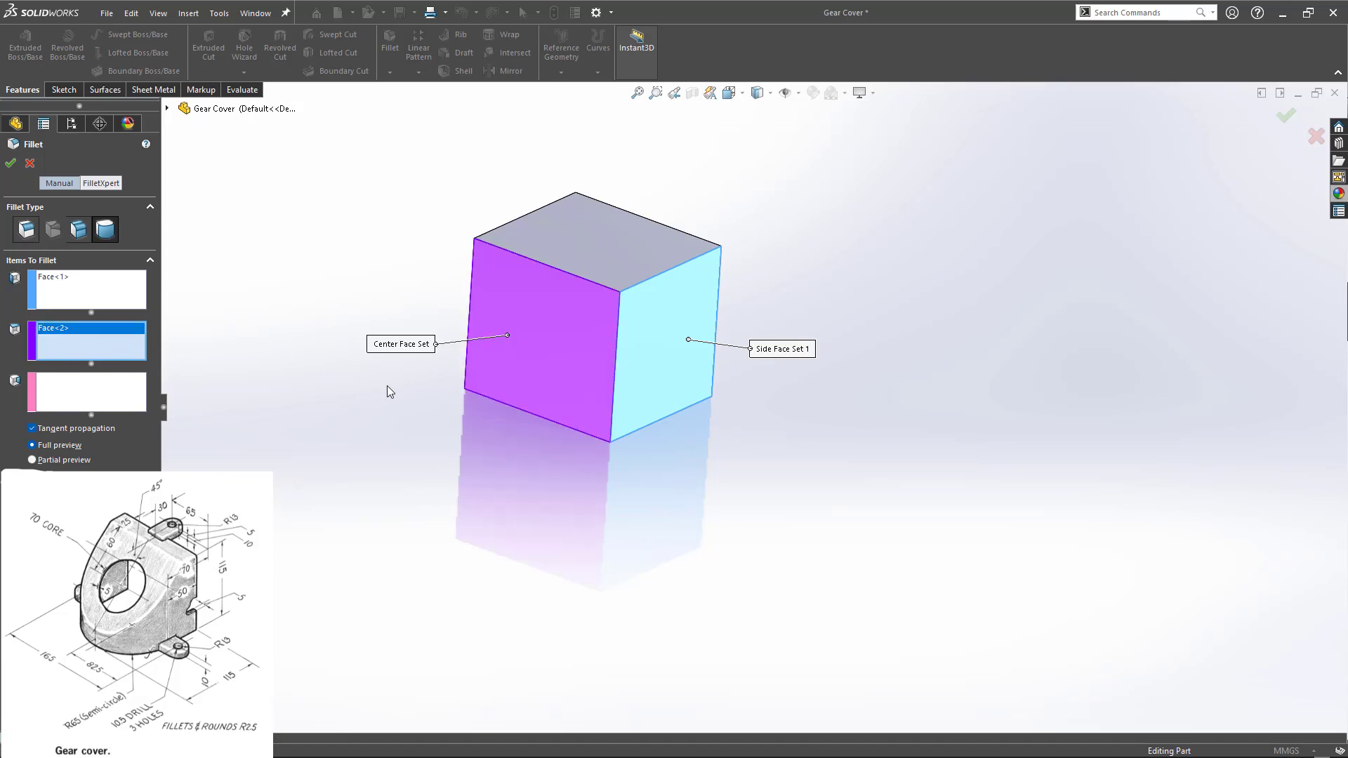
{"action": "middle_click_drag", "start_coordinate": [387, 387], "coordinate": [393, 508]}
{"action": "left_click", "coordinate": [102, 387]}
{"action": "left_click", "coordinate": [495, 344]}
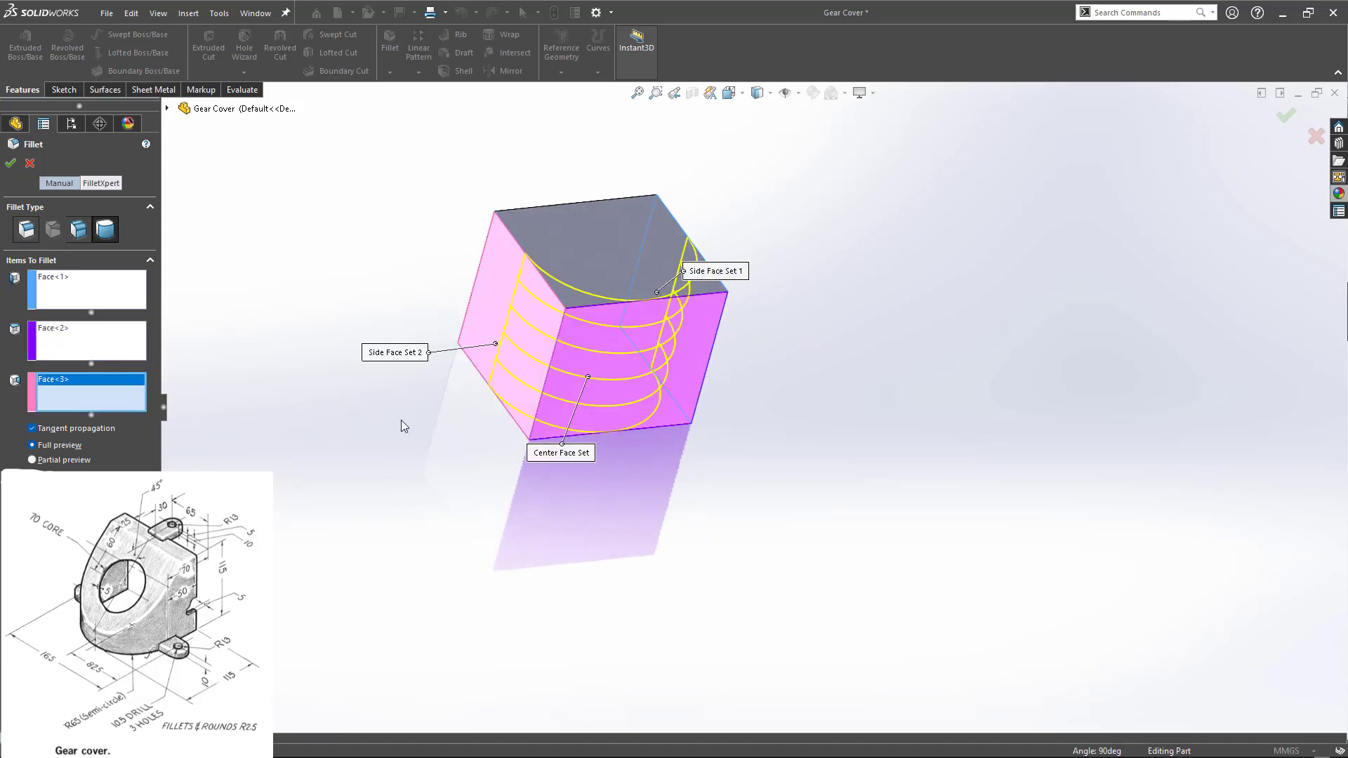
{"action": "middle_click_drag", "start_coordinate": [401, 425], "coordinate": [685, 421]}
{"action": "left_click", "coordinate": [11, 164]}
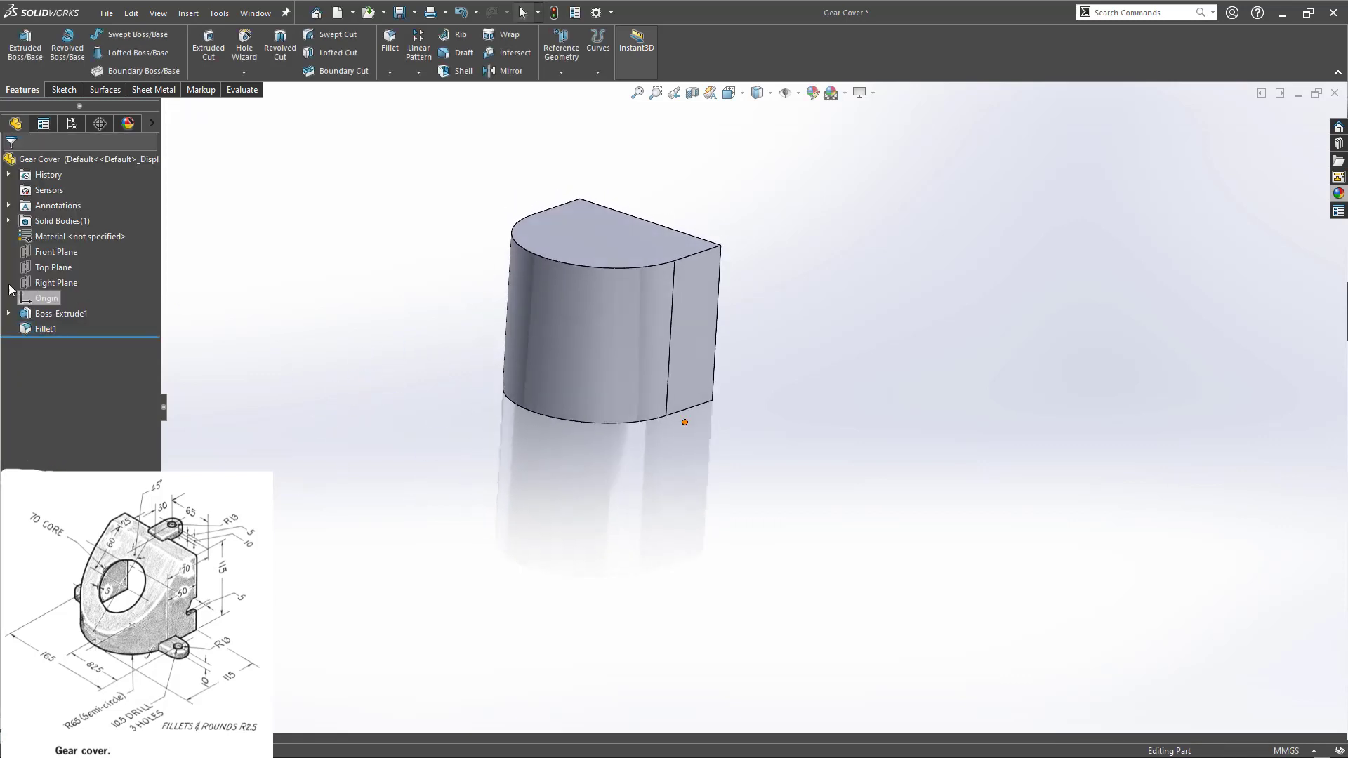
- Start a boss extrusion from the block's base sketch and select the three contours of the tab at the origin, excluding its hole
{"action": "left_click", "coordinate": [10, 314]}
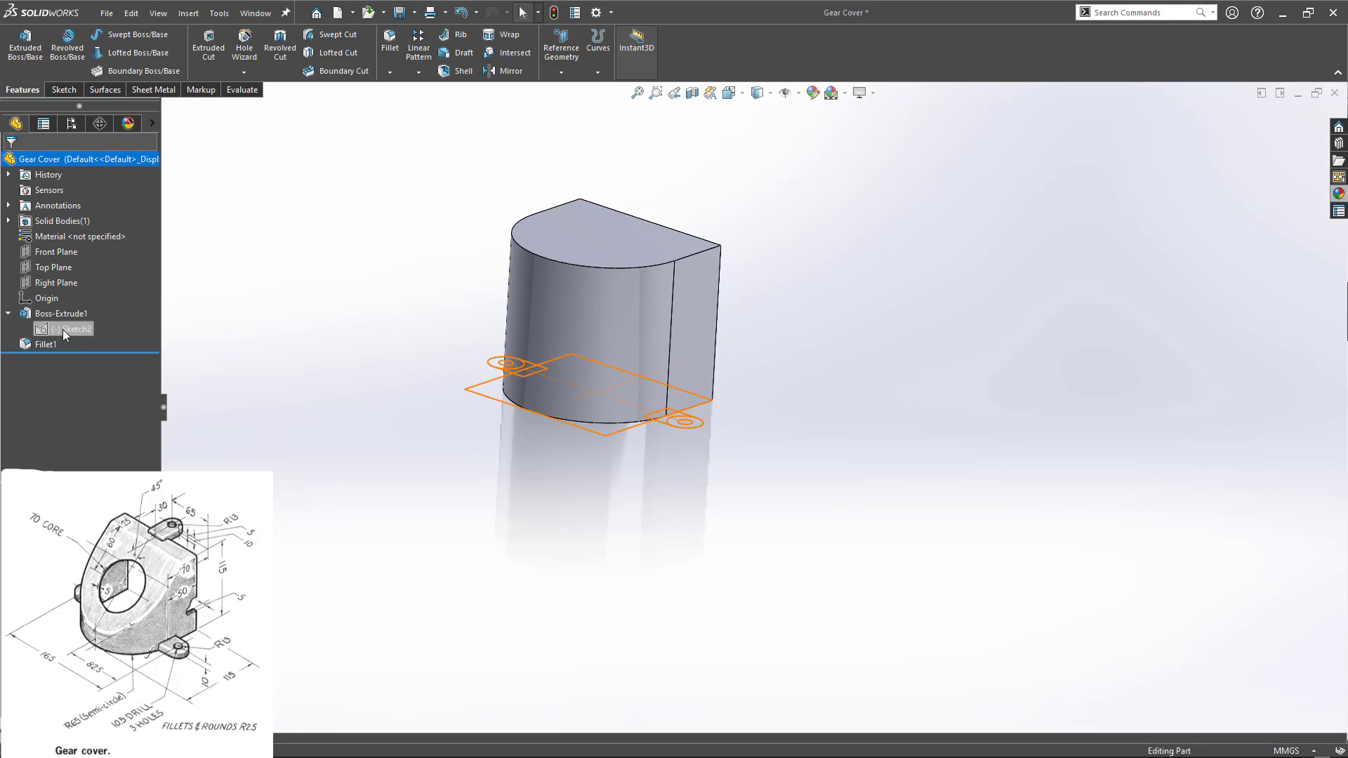
{"action": "left_click", "coordinate": [61, 330]}
{"action": "mouse_move", "coordinate": [526, 523]}
{"action": "middle_mouse_down"}
{"action": "mouse_move", "coordinate": [379, 688]}
{"action": "mouse_move", "coordinate": [381, 711]}
{"action": "mouse_move", "coordinate": [385, 647]}
{"action": "middle_mouse_up"}
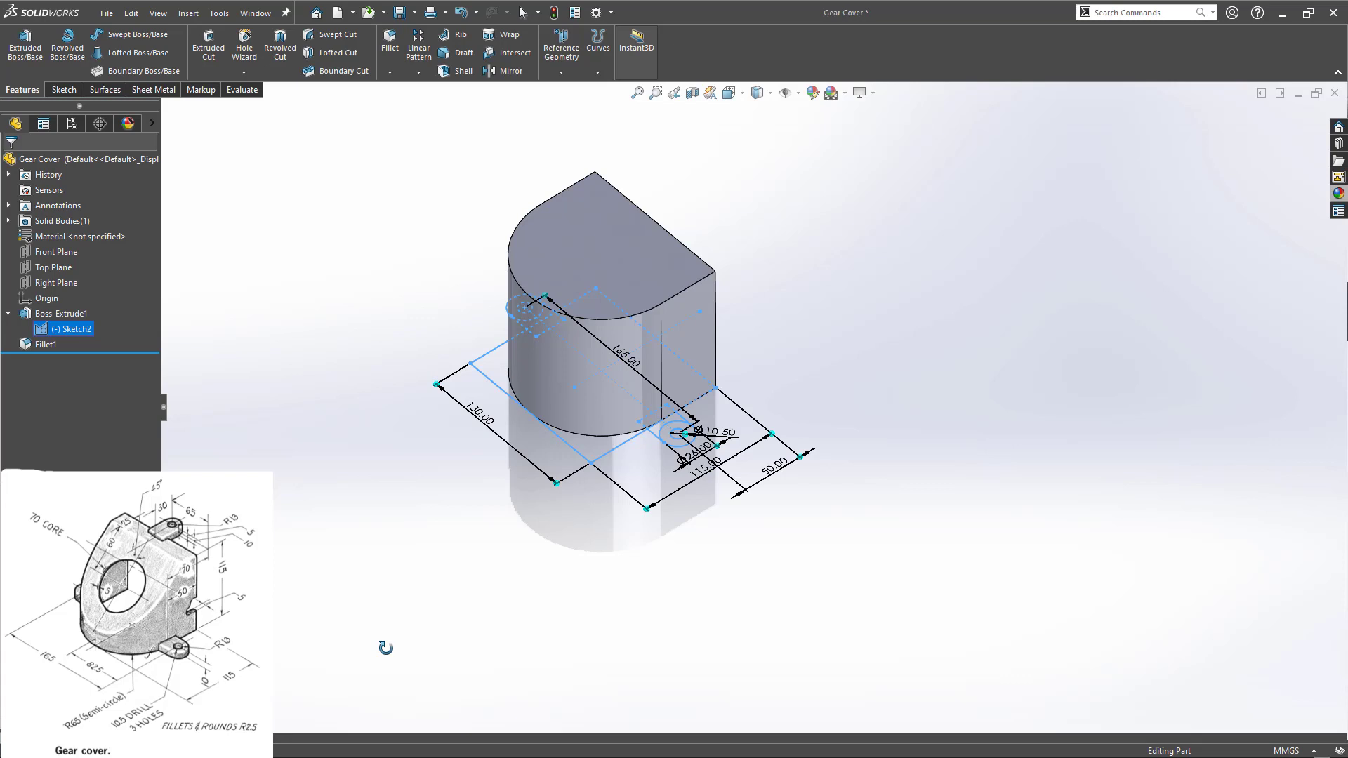
{"action": "middle_click_drag", "start_coordinate": [385, 647], "coordinate": [385, 637]}
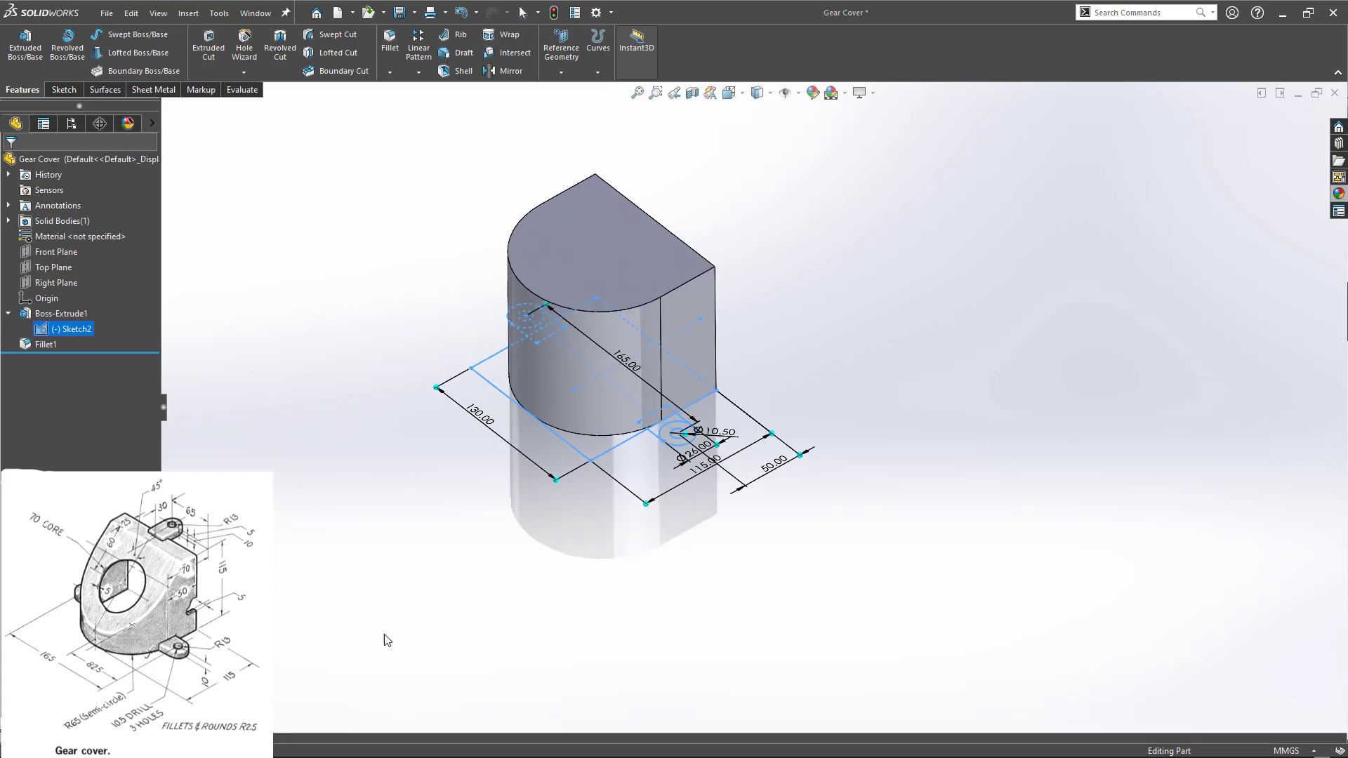
{"action": "left_click", "coordinate": [33, 62]}
{"action": "scroll", "coordinate": [658, 418], "scroll_direction": "down", "scroll_amount": 5}
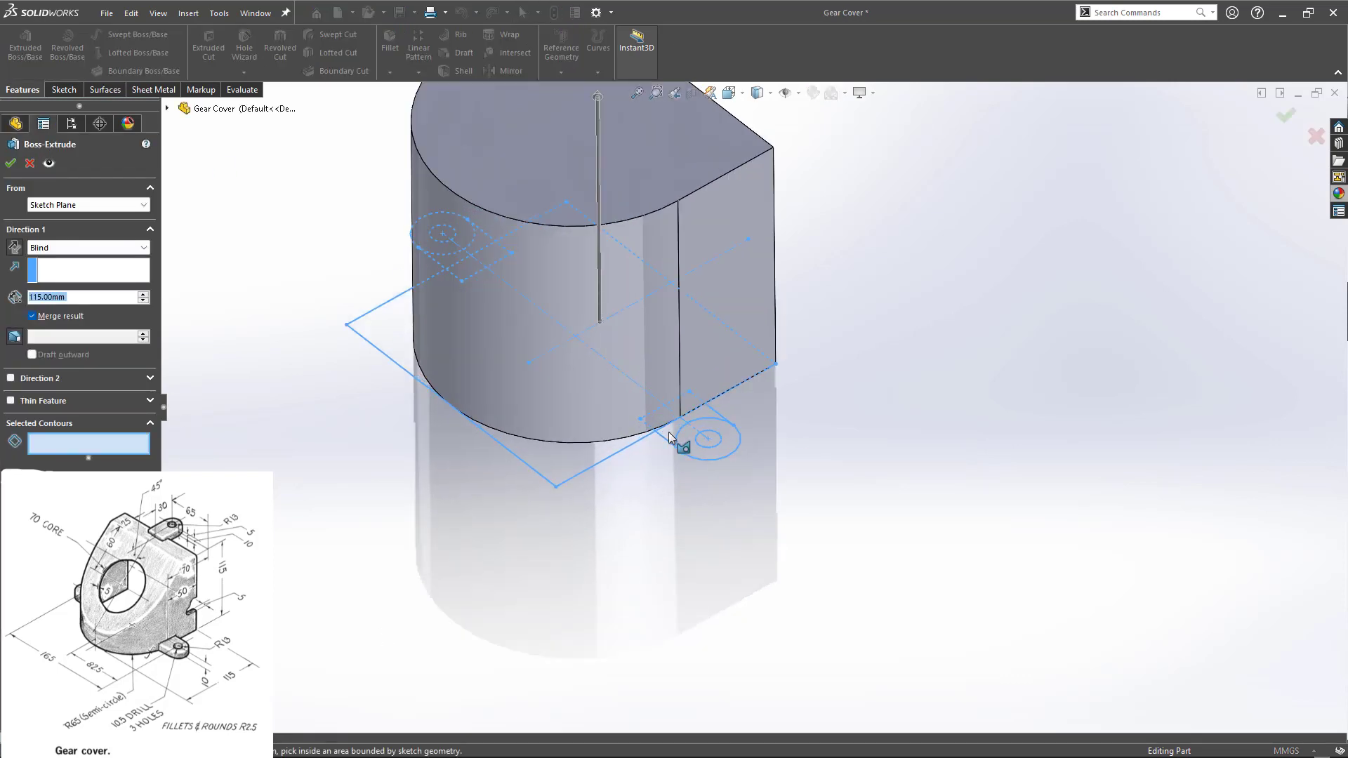
{"action": "scroll", "coordinate": [668, 432], "scroll_direction": "down", "scroll_amount": 8}
{"action": "left_click", "coordinate": [674, 390]}
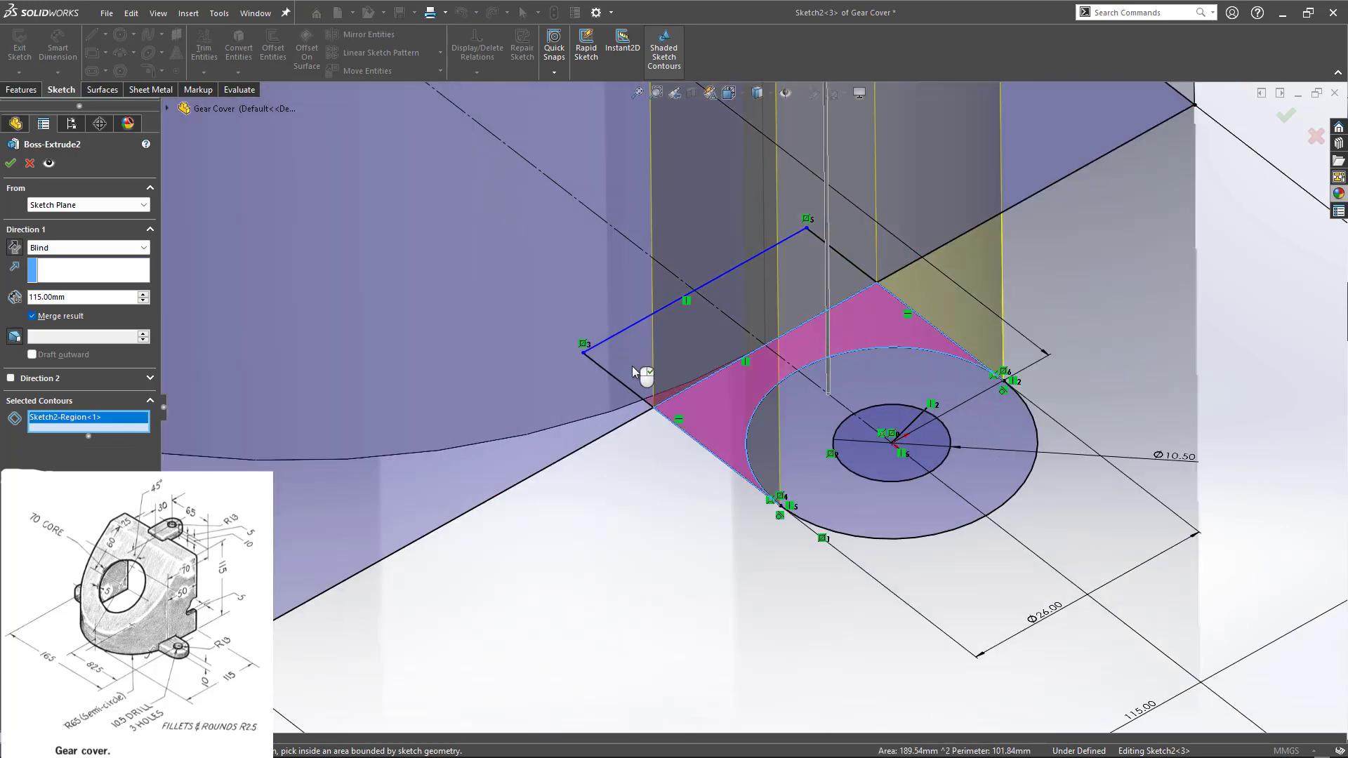
{"action": "left_click", "coordinate": [635, 372]}
{"action": "left_click", "coordinate": [822, 488]}
{"action": "scroll", "coordinate": [806, 539], "scroll_direction": "up", "scroll_amount": 9}
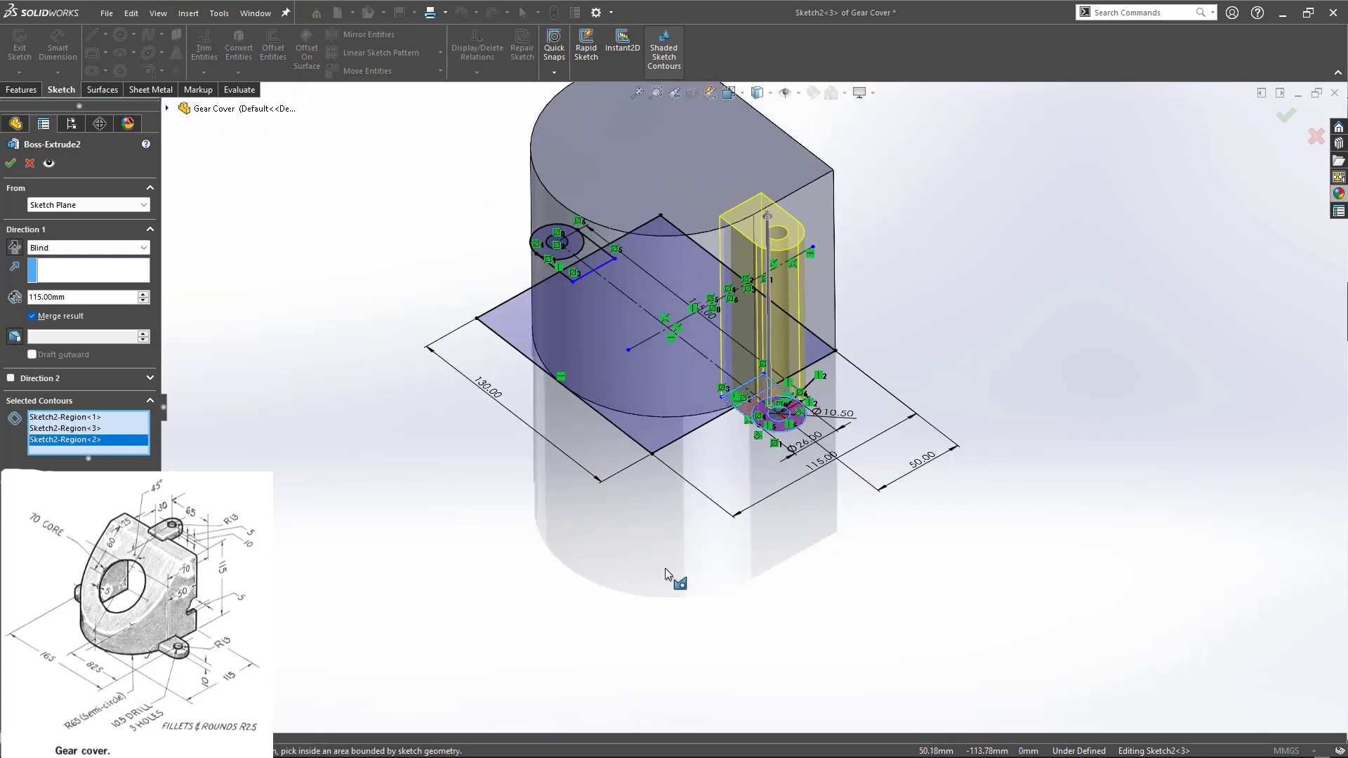
- Add the opposite tab's ring and the region joining it to the body to the extrusion's contours, excluding its hole
{"action": "middle_click_drag", "start_coordinate": [665, 568], "coordinate": [861, 592]}
{"action": "scroll", "coordinate": [758, 467], "scroll_direction": "down", "scroll_amount": 8}
{"action": "left_click", "coordinate": [758, 465]}
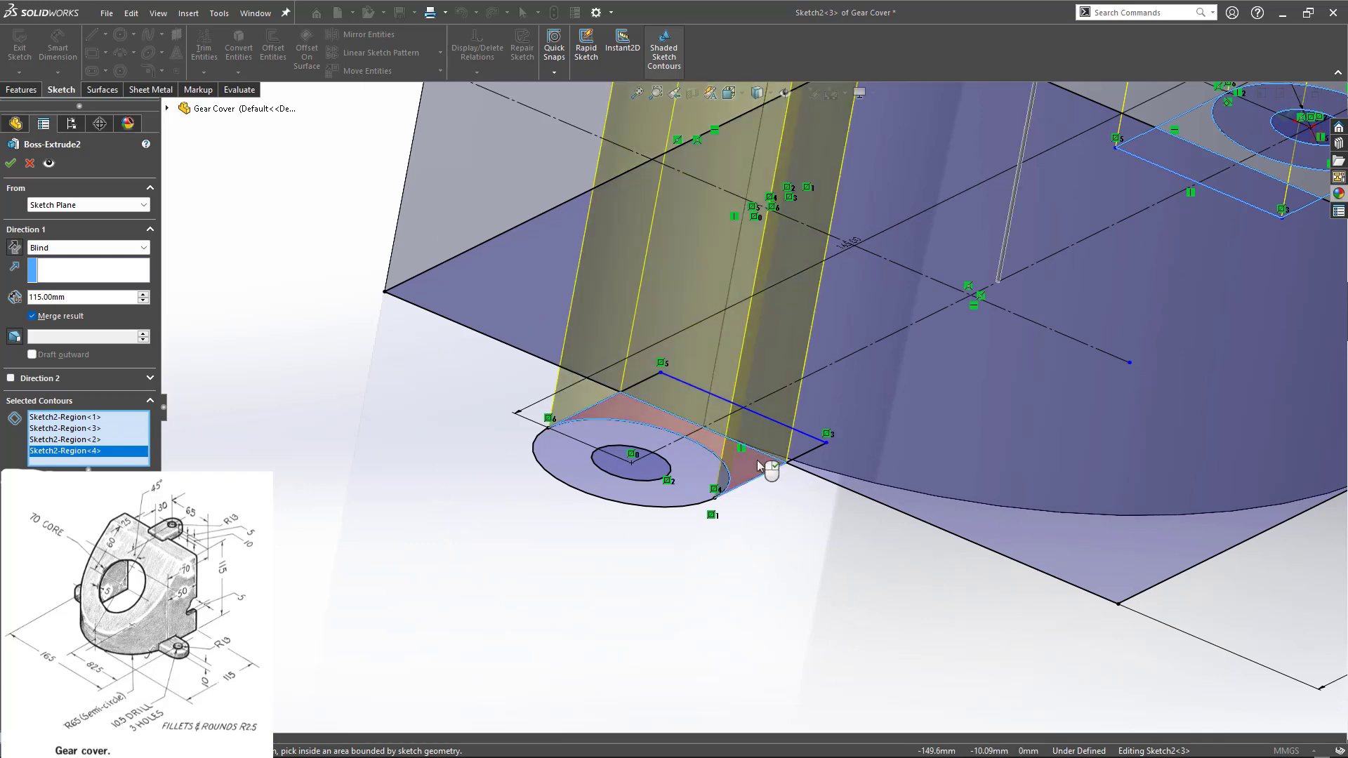
{"action": "left_click", "coordinate": [714, 476]}
{"action": "scroll", "coordinate": [728, 550], "scroll_direction": "up", "scroll_amount": 6}
{"action": "mouse_move", "coordinate": [728, 550]}
{"action": "middle_mouse_down"}
{"action": "mouse_move", "coordinate": [644, 599]}
{"action": "mouse_move", "coordinate": [664, 614]}
{"action": "middle_mouse_up"}
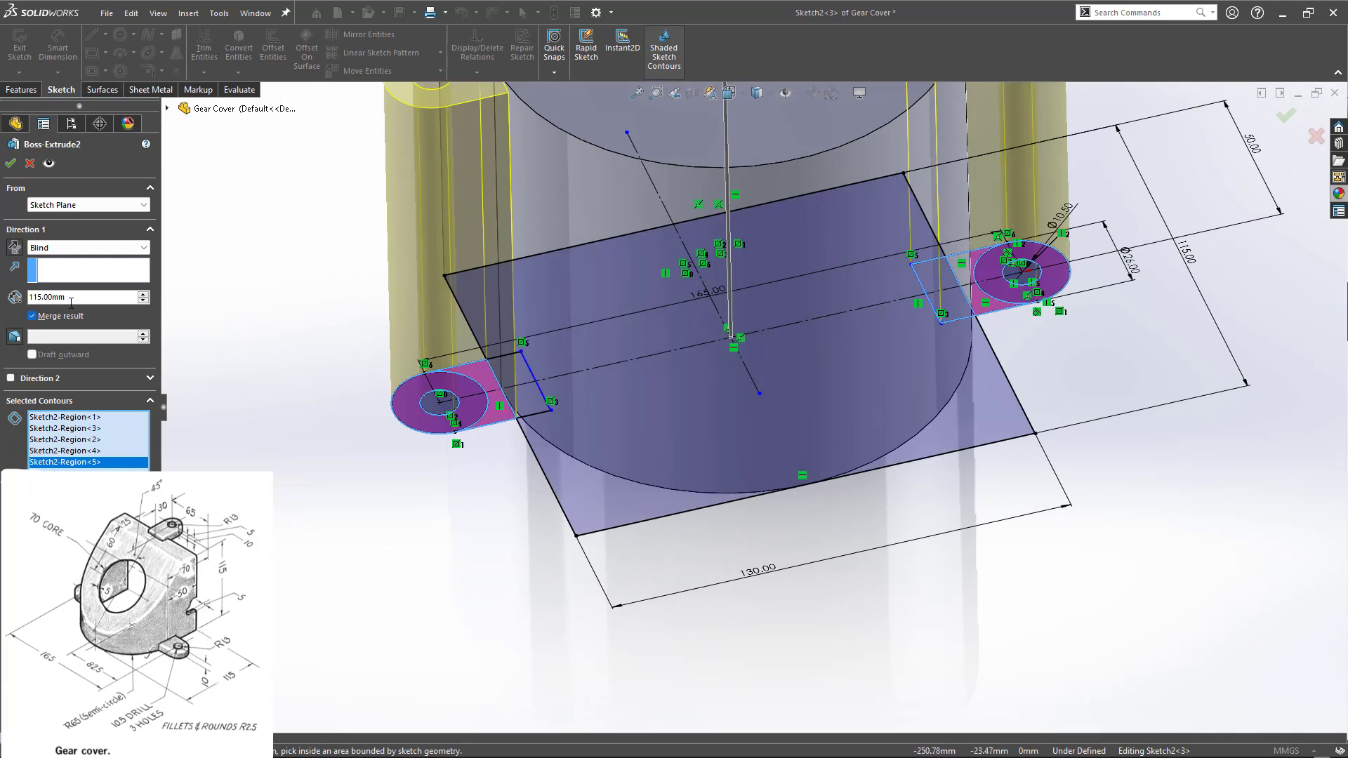
- Set the tab extrusion's blind depth to 10 mm and complete the boss
{"action": "type", "text": "10"}
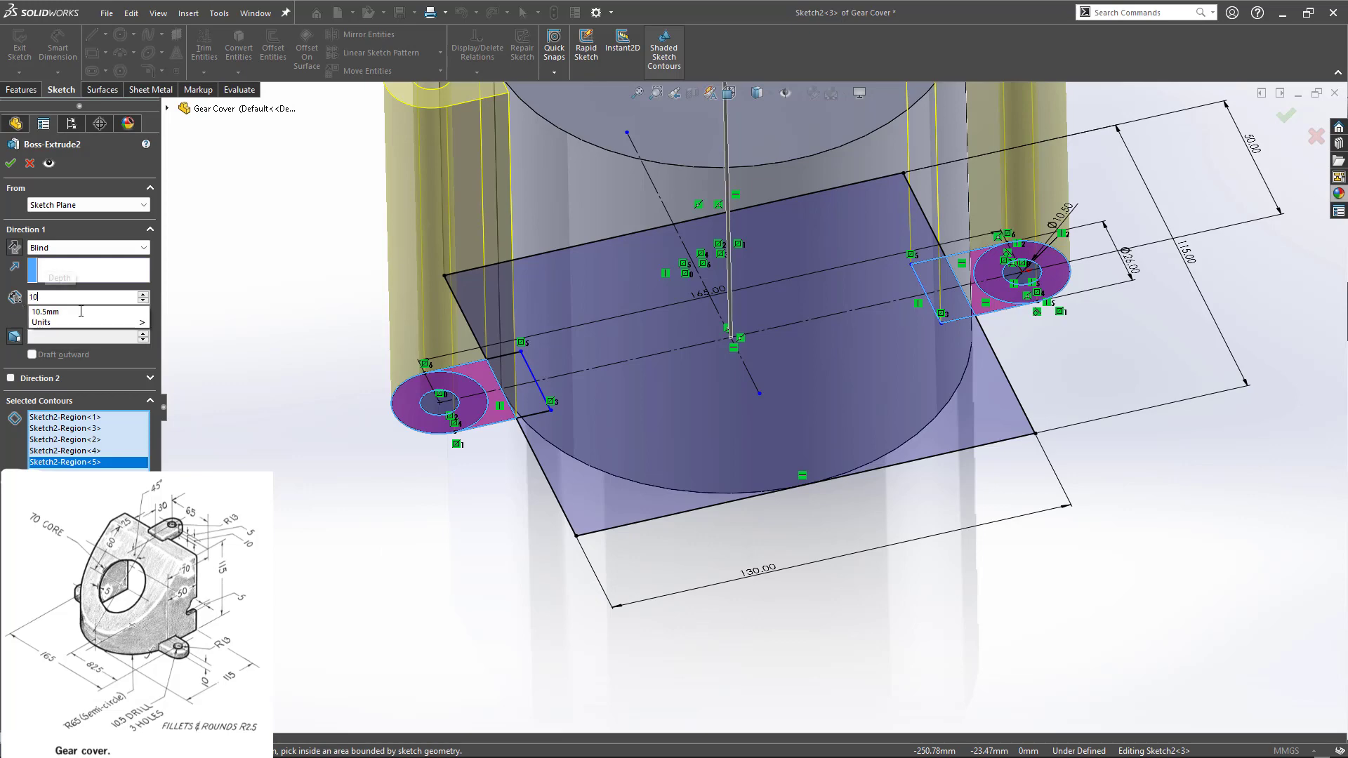
{"action": "key", "text": "Return"}
{"action": "mouse_move", "coordinate": [362, 519]}
{"action": "middle_mouse_down"}
{"action": "mouse_move", "coordinate": [436, 457]}
{"action": "mouse_move", "coordinate": [360, 580]}
{"action": "mouse_move", "coordinate": [384, 566]}
{"action": "mouse_move", "coordinate": [355, 520]}
{"action": "middle_mouse_up"}
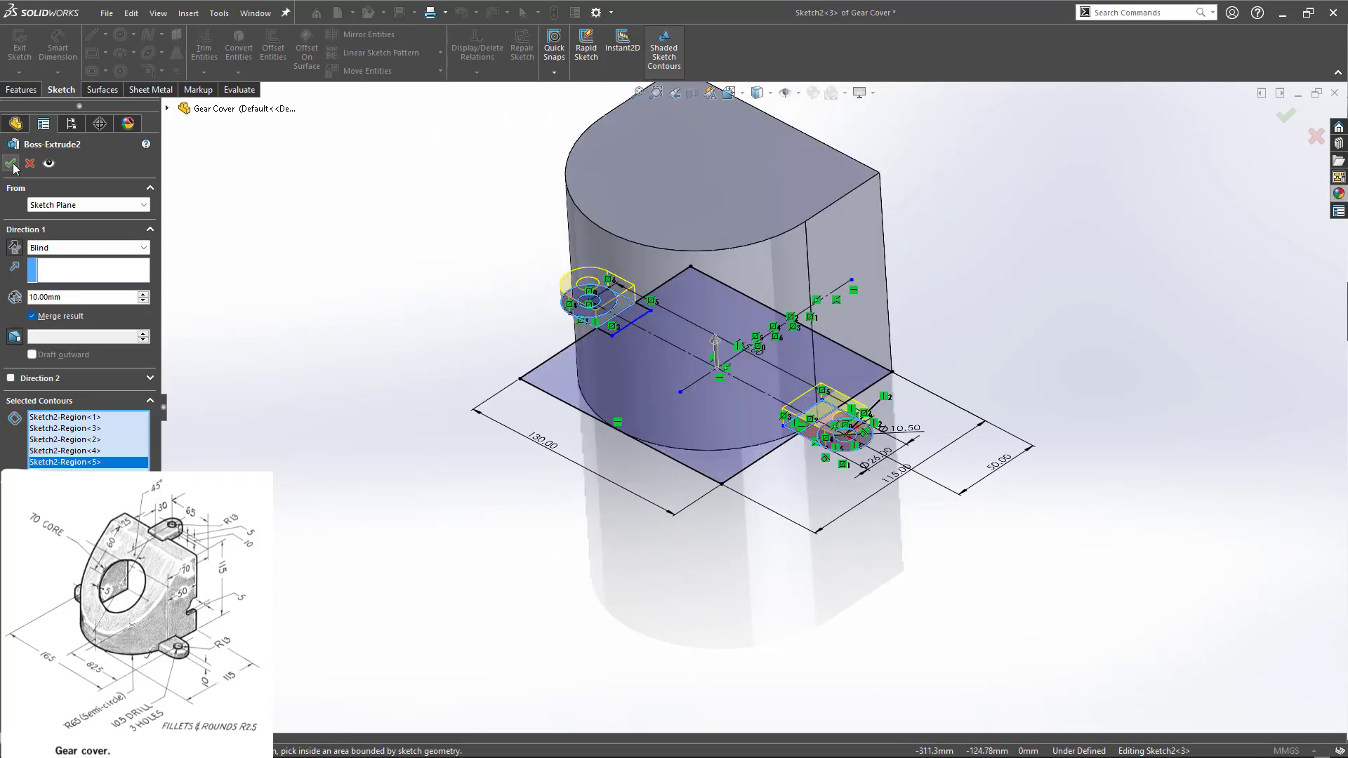
{"action": "left_click", "coordinate": [11, 163]}
{"action": "mouse_move", "coordinate": [497, 521]}
{"action": "middle_mouse_down"}
{"action": "mouse_move", "coordinate": [527, 511]}
{"action": "mouse_move", "coordinate": [499, 498]}
{"action": "middle_mouse_up"}
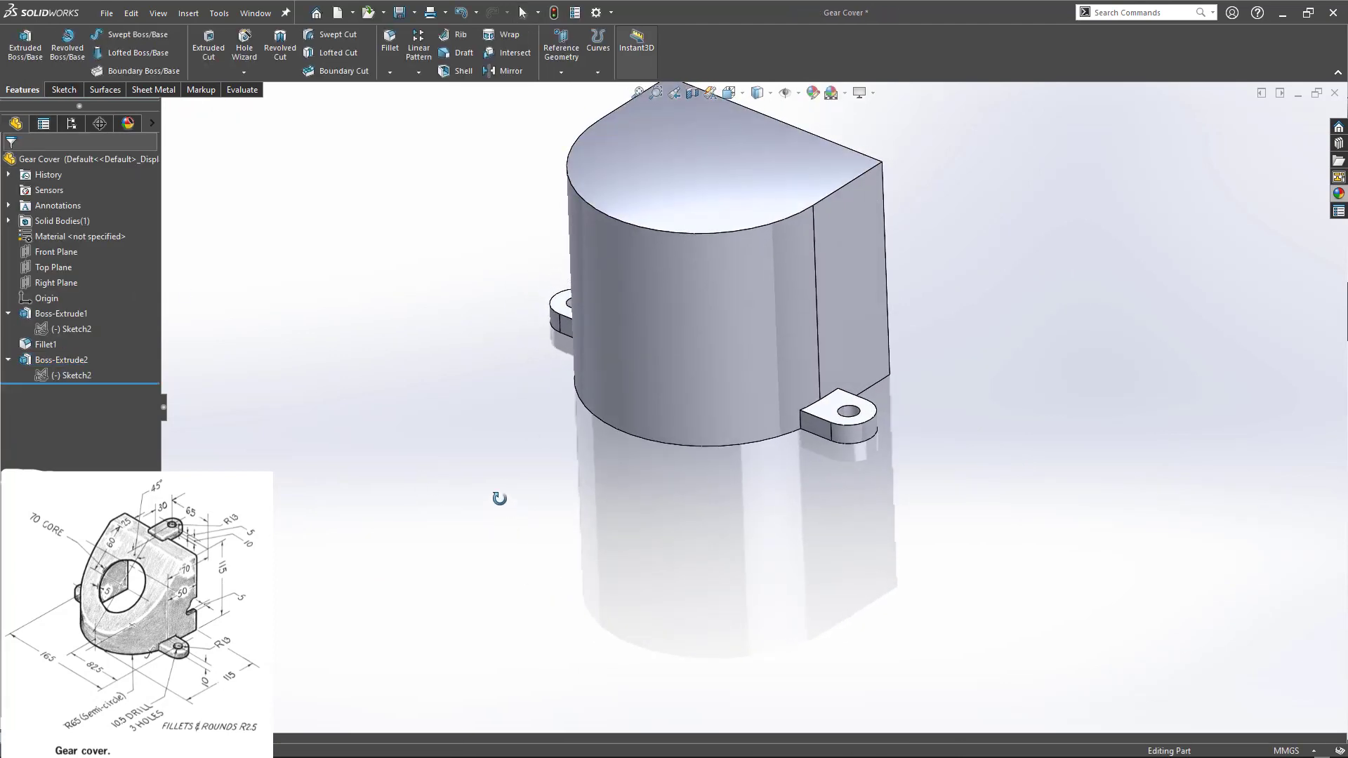
- Create a reference plane midway between the body's two flat, parallel side faces
{"action": "left_click", "coordinate": [562, 53]}
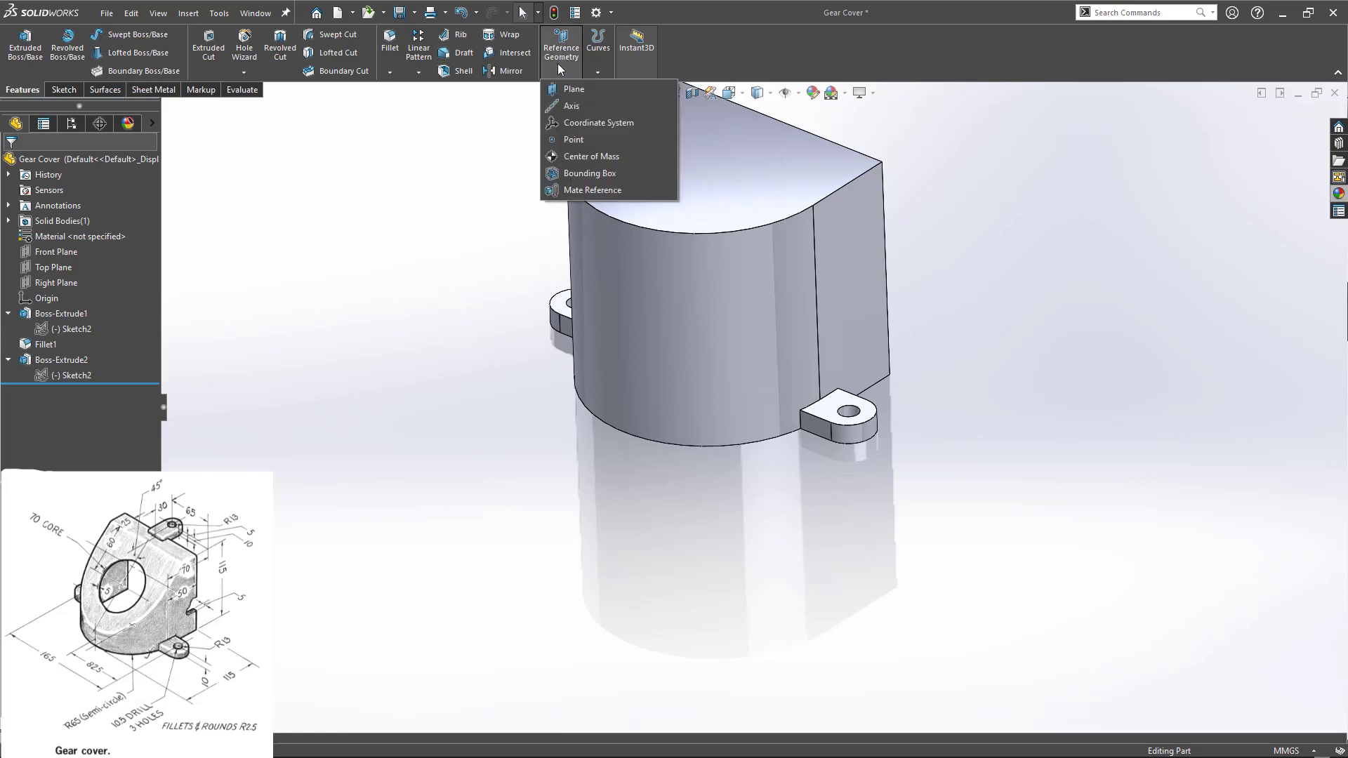
{"action": "left_click", "coordinate": [566, 91]}
{"action": "left_click", "coordinate": [855, 260]}
{"action": "middle_click_drag", "start_coordinate": [656, 512], "coordinate": [407, 551]}
{"action": "left_click", "coordinate": [609, 327]}
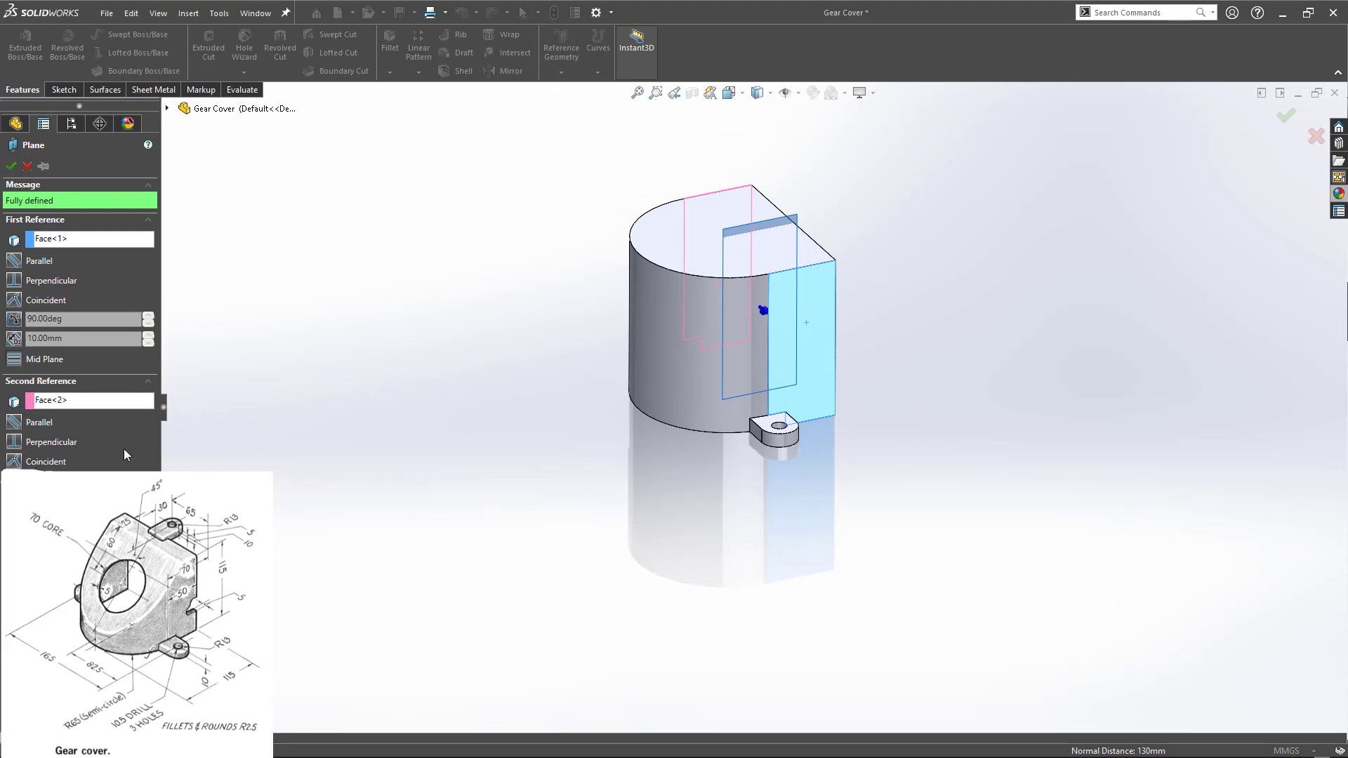
{"action": "left_click", "coordinate": [11, 166]}
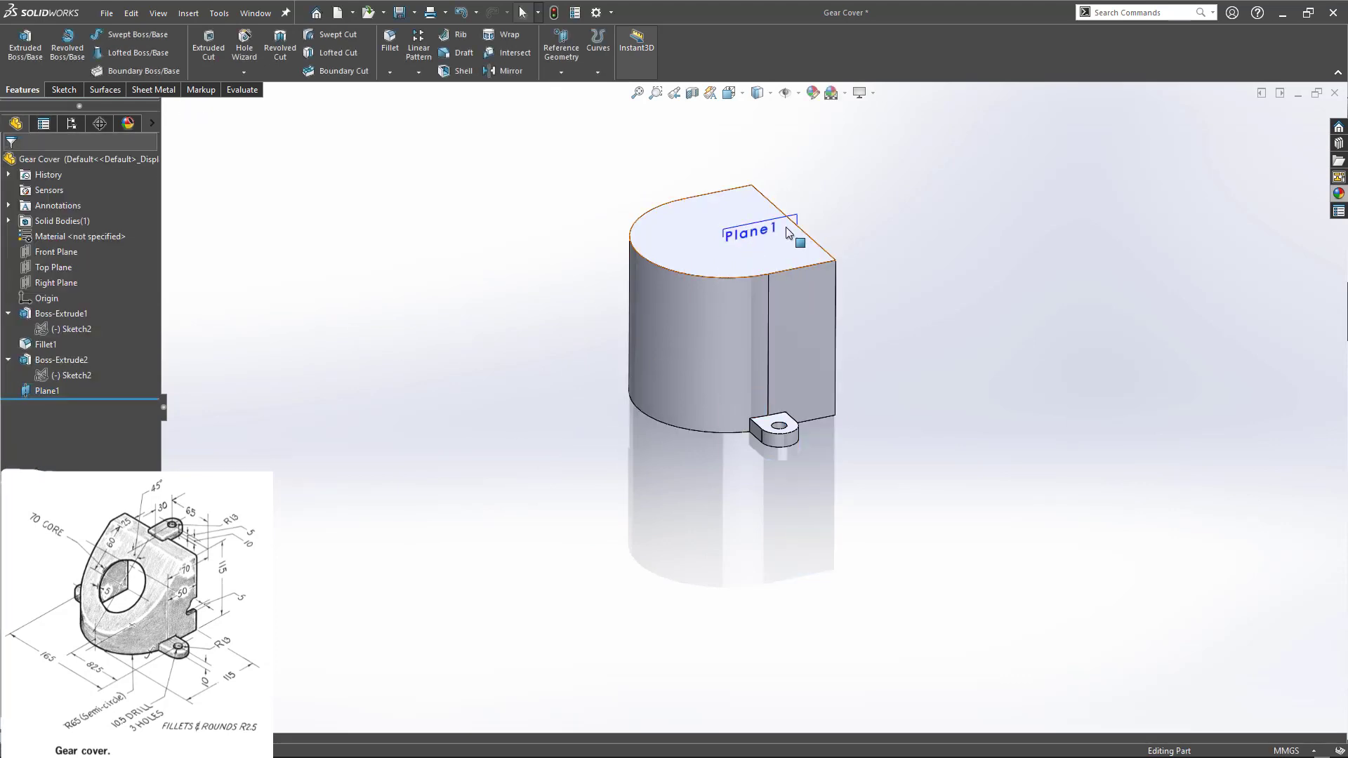
- Sketch a closed triangle about 90 mm wide on the mid plane, overlapping the body's upper front corner, with a vertical outer side
{"action": "left_click", "coordinate": [787, 226]}
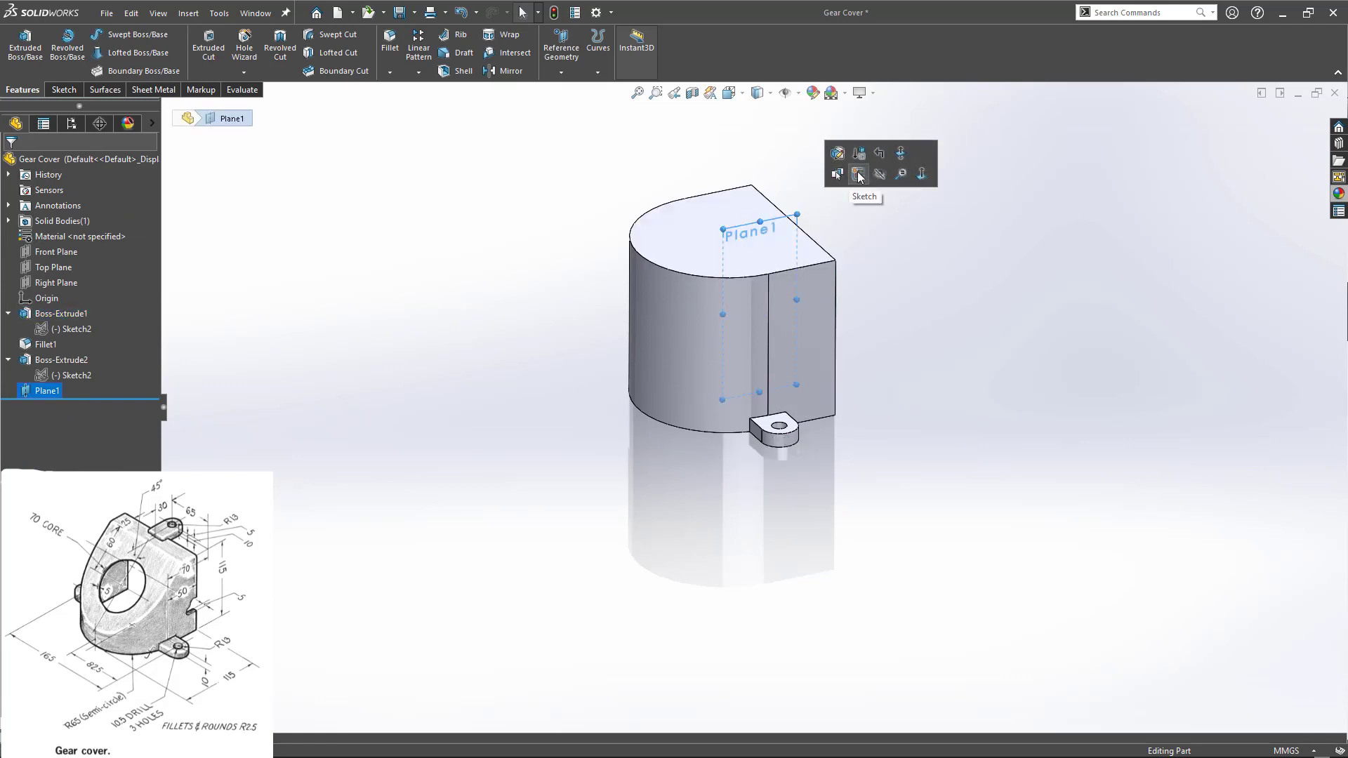
{"action": "left_click", "coordinate": [855, 172]}
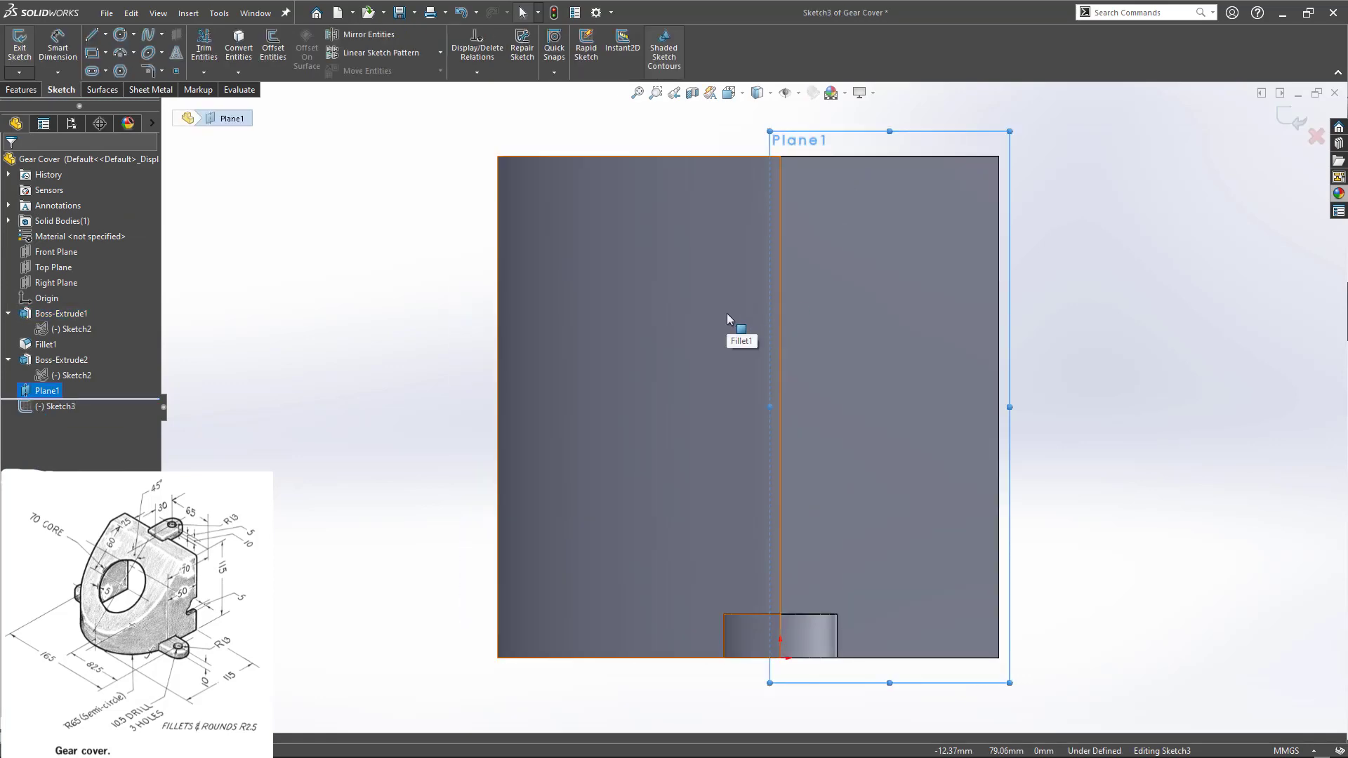
{"action": "key", "text": "l"}
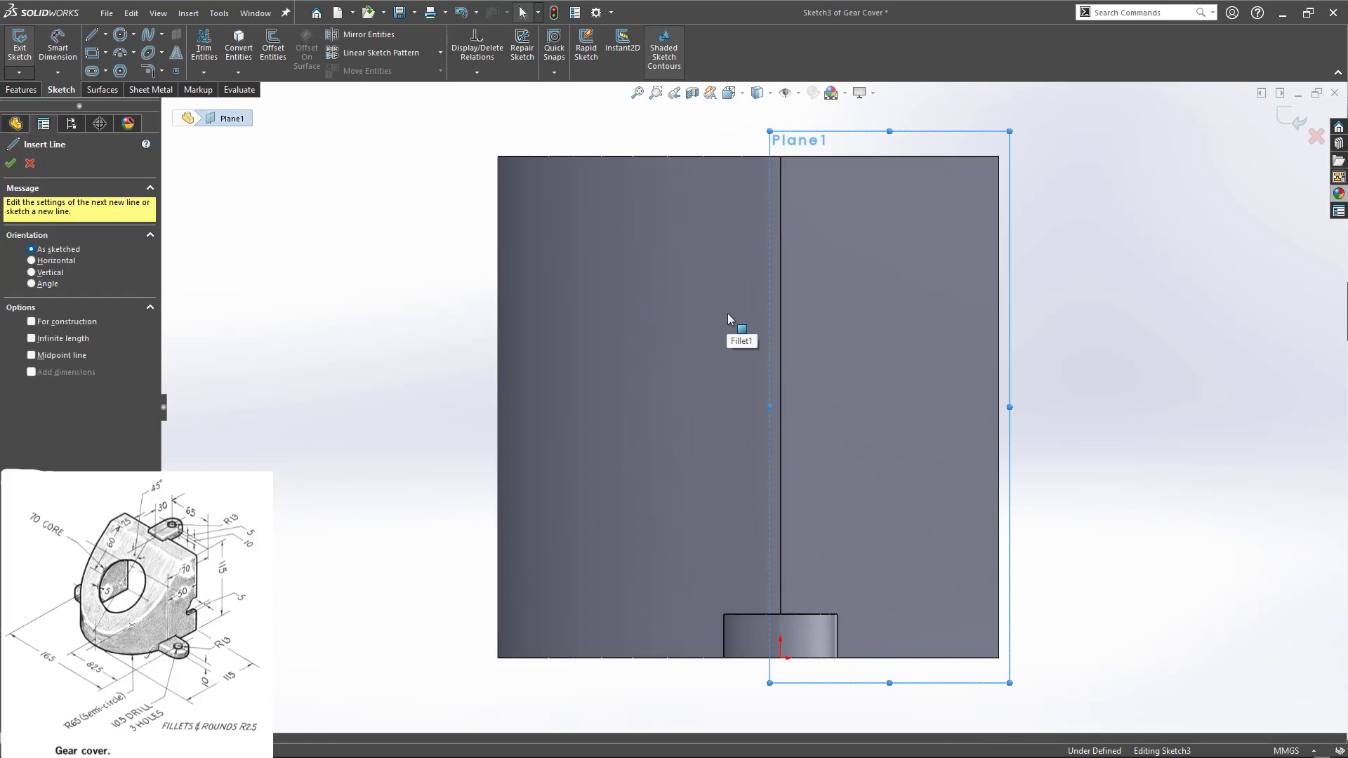
{"action": "left_click", "coordinate": [736, 135]}
{"action": "left_click", "coordinate": [345, 431]}
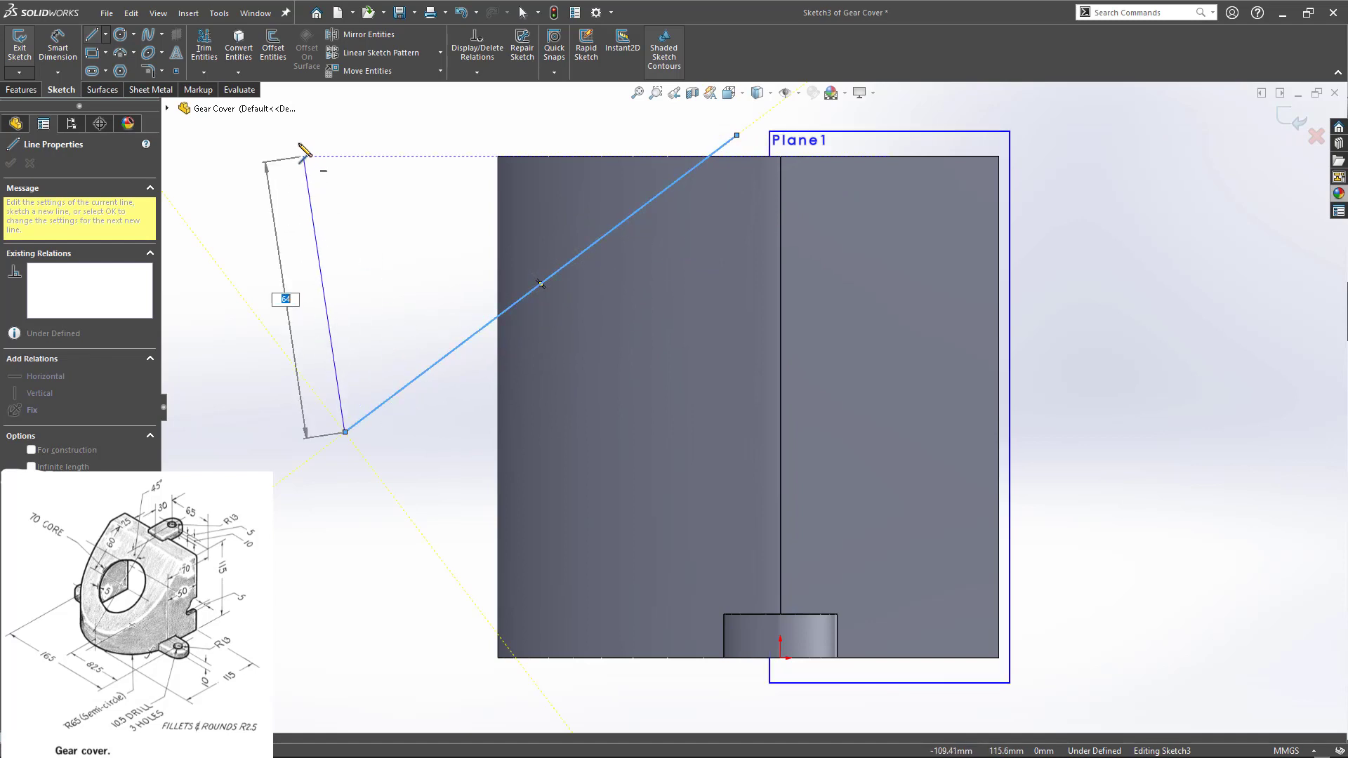
{"action": "left_click", "coordinate": [345, 125]}
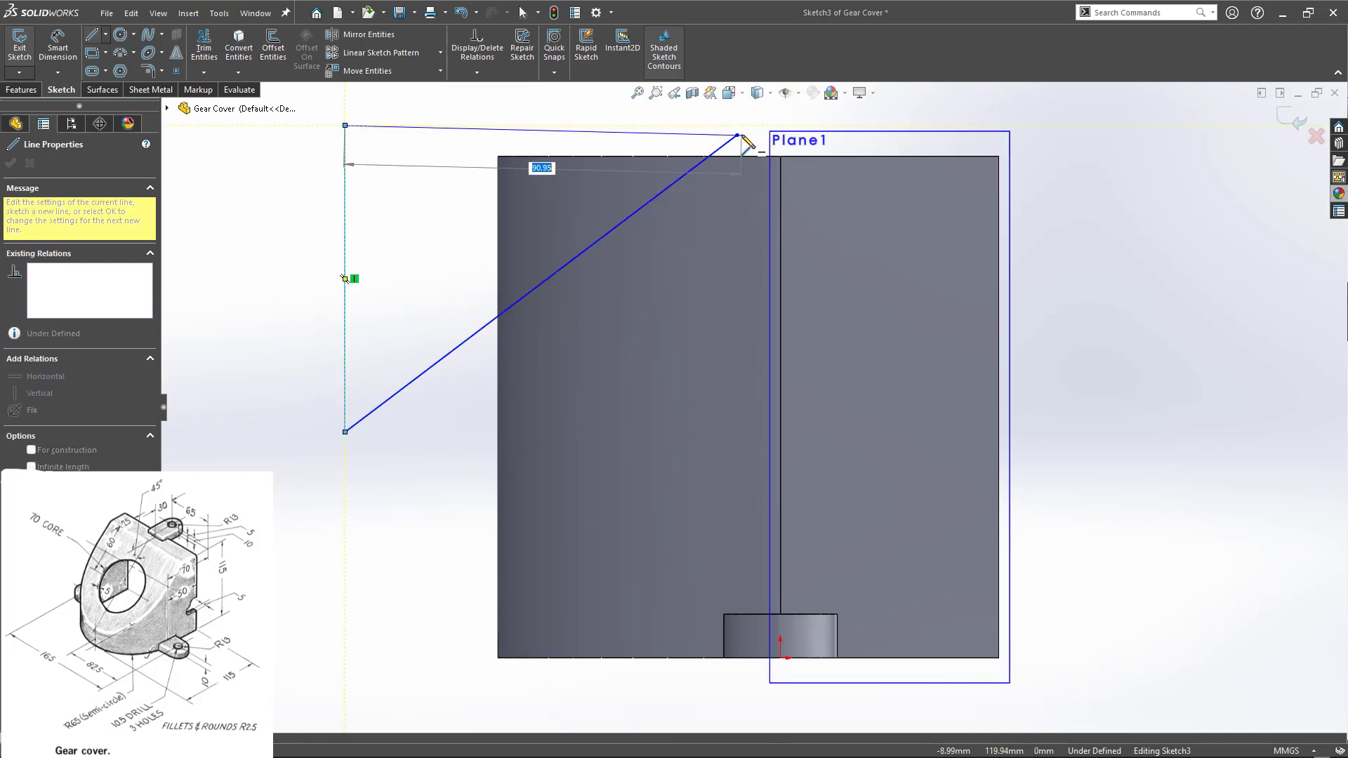
{"action": "left_click", "coordinate": [736, 135]}
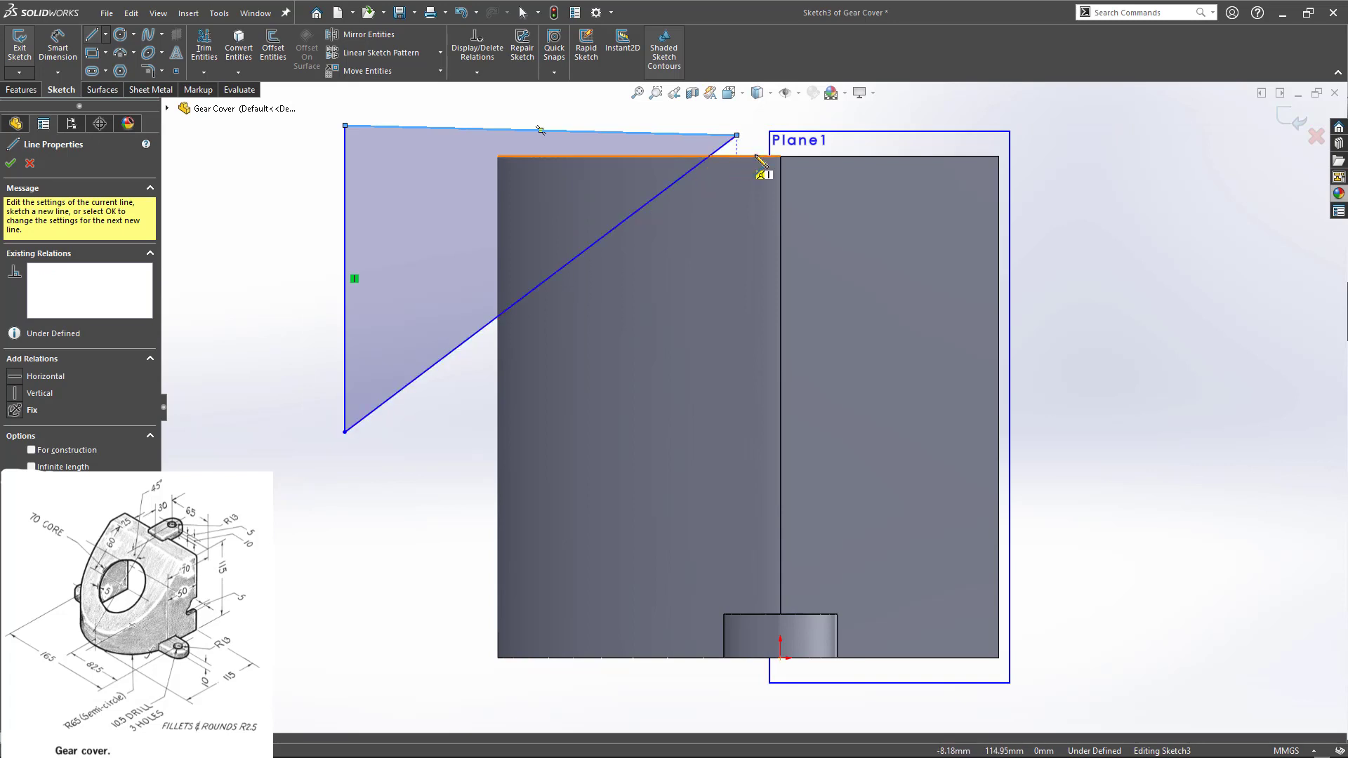
- Draw a horizontal line along the body's full top edge, from the rear corner to the front corner
{"action": "left_click", "coordinate": [999, 156]}
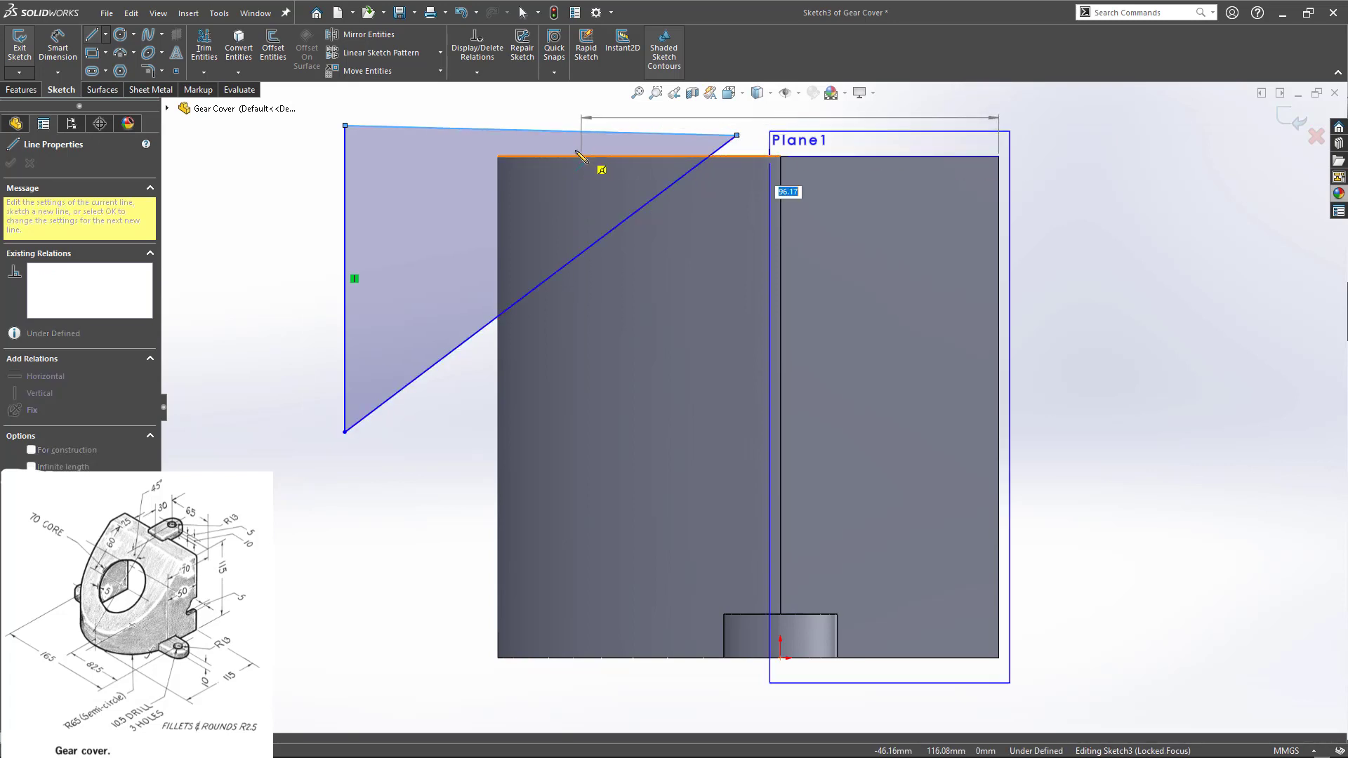
{"action": "left_click", "coordinate": [497, 156]}
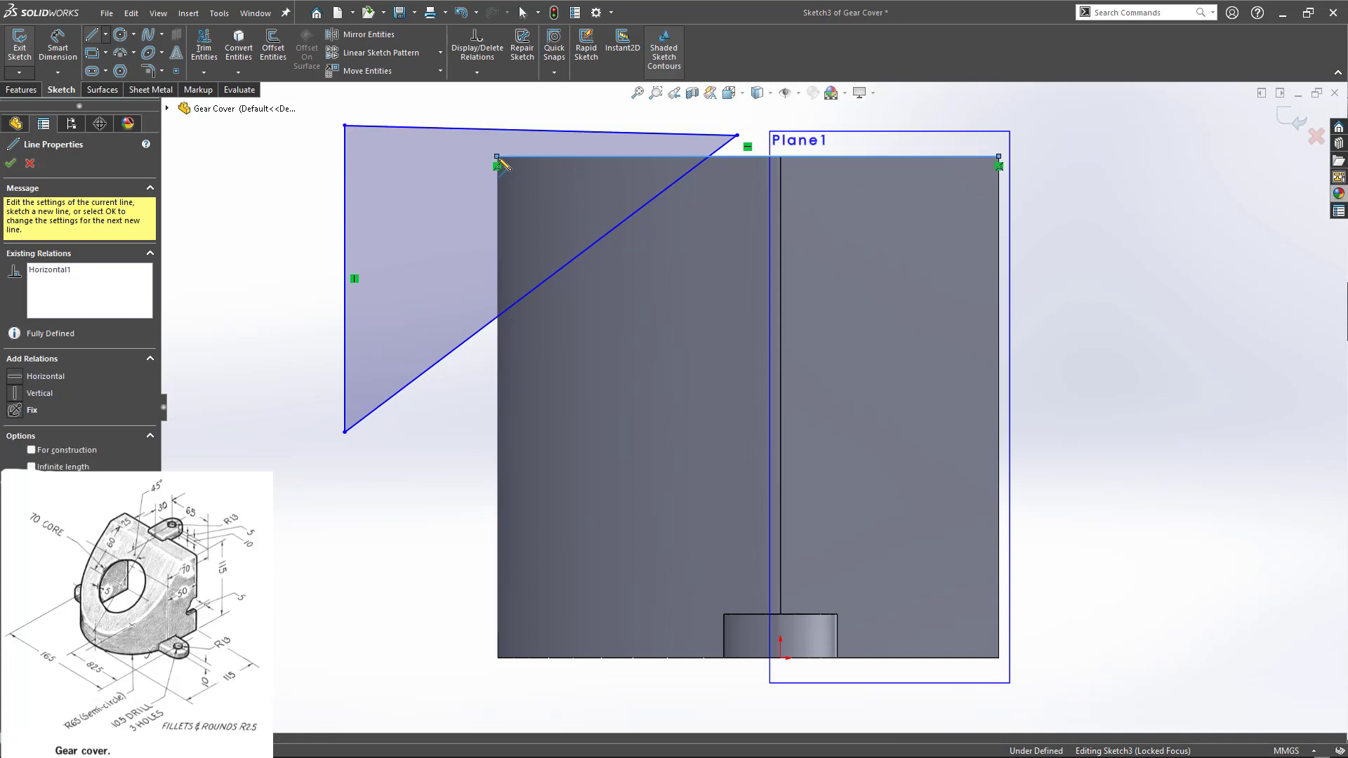
{"action": "key", "text": "Escape"}
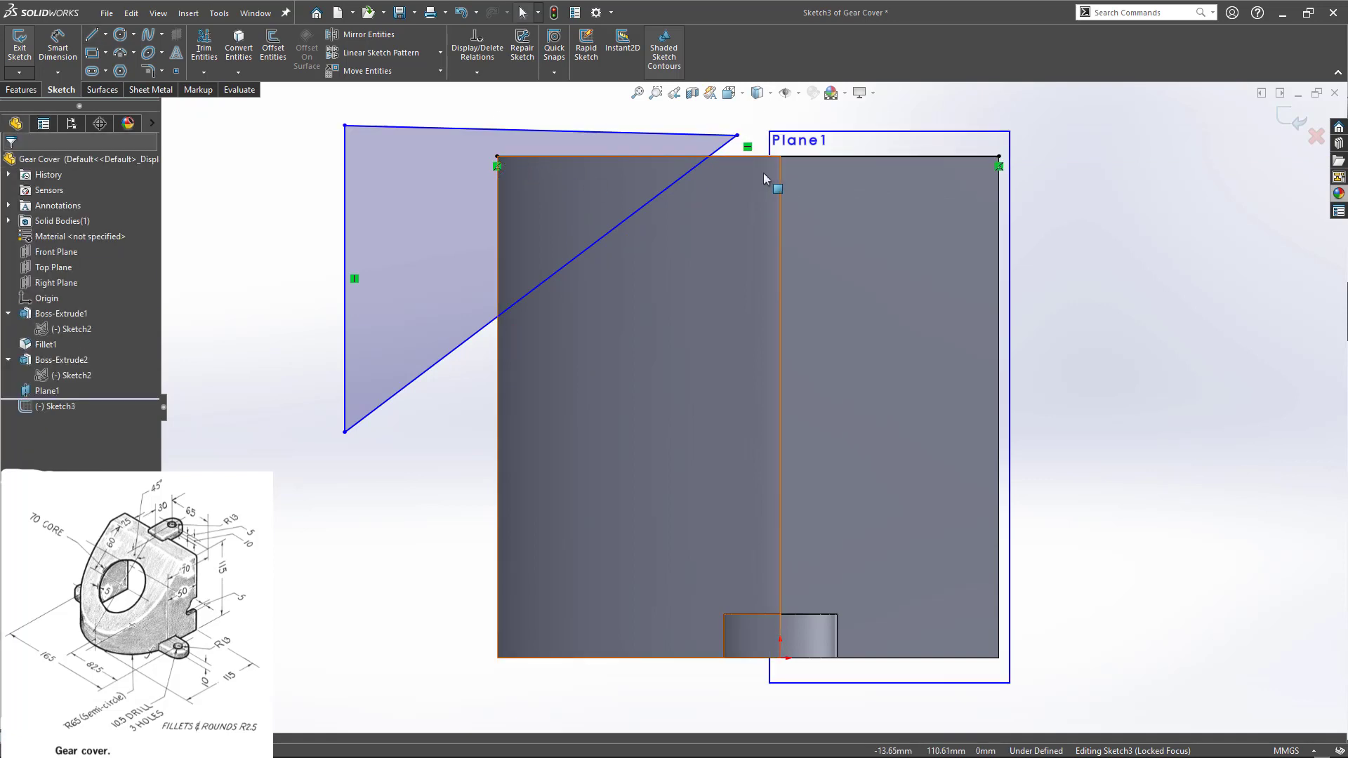
- Dimension the angle between the top edge line and the triangle's sloped side as 45 degrees
{"action": "key", "text": "d"}
{"action": "left_click", "coordinate": [663, 157]}
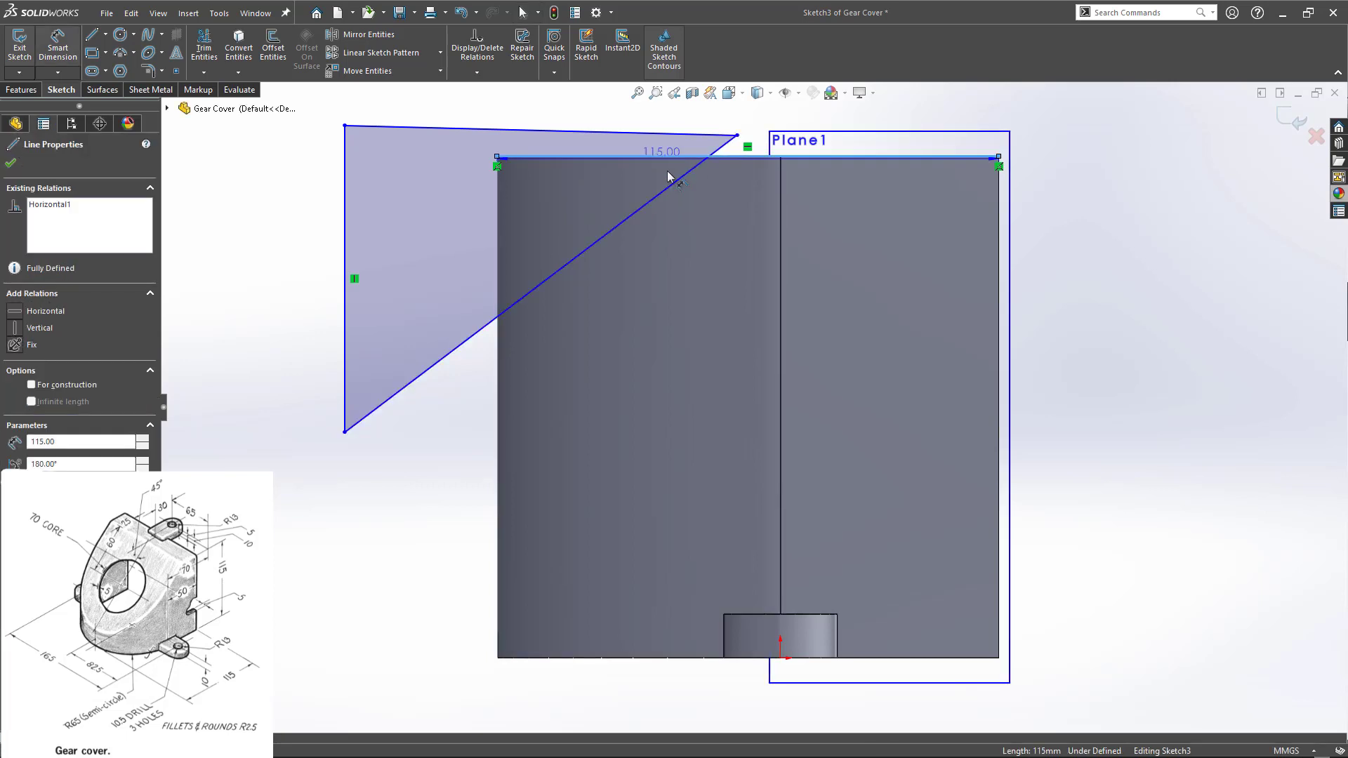
{"action": "left_click", "coordinate": [671, 183]}
{"action": "left_click", "coordinate": [616, 190]}
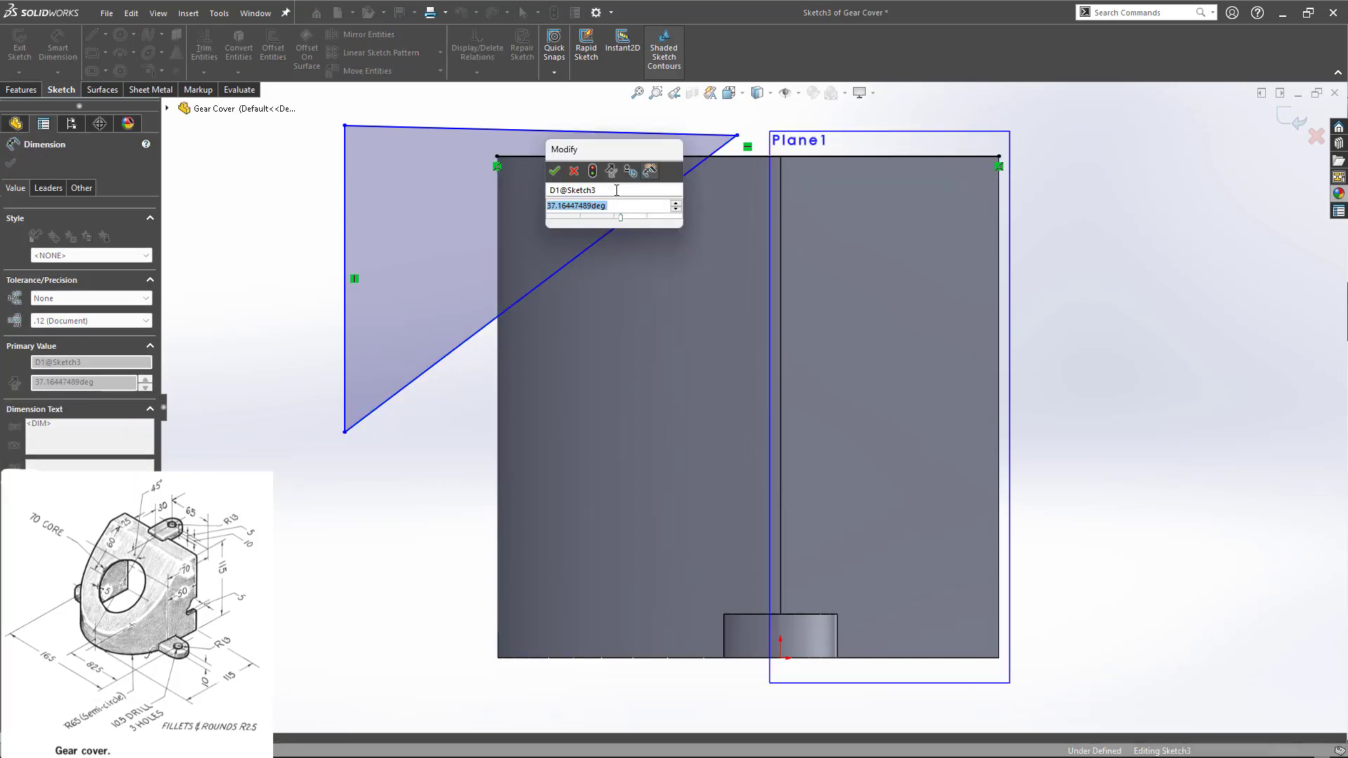
{"action": "type", "text": "45"}
{"action": "key", "text": "Return"}
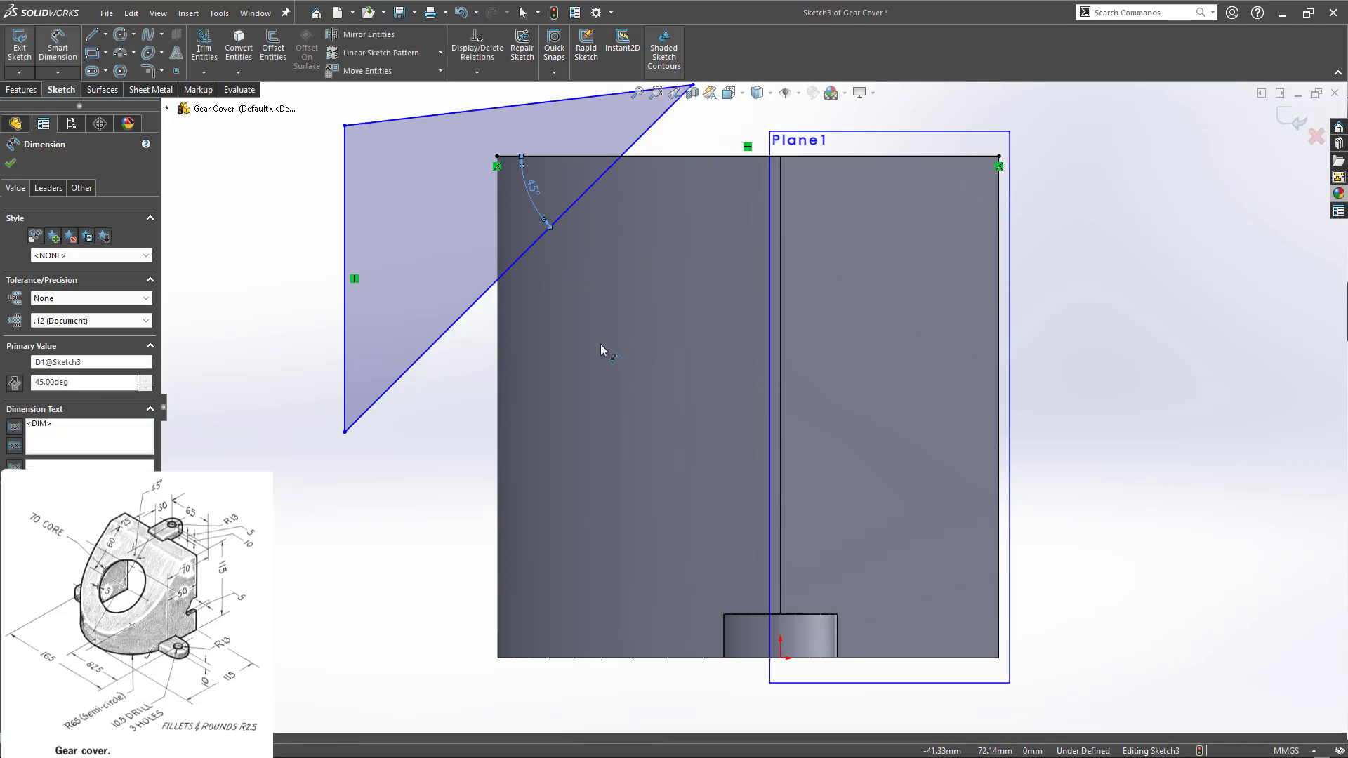
- Dimension the horizontal distance from the triangle's upper rear vertex to the body's rear top corner as 25 mm
{"action": "scroll", "coordinate": [600, 344], "scroll_direction": "up", "scroll_amount": 2}
{"action": "scroll", "coordinate": [636, 240], "scroll_direction": "down", "scroll_amount": 2}
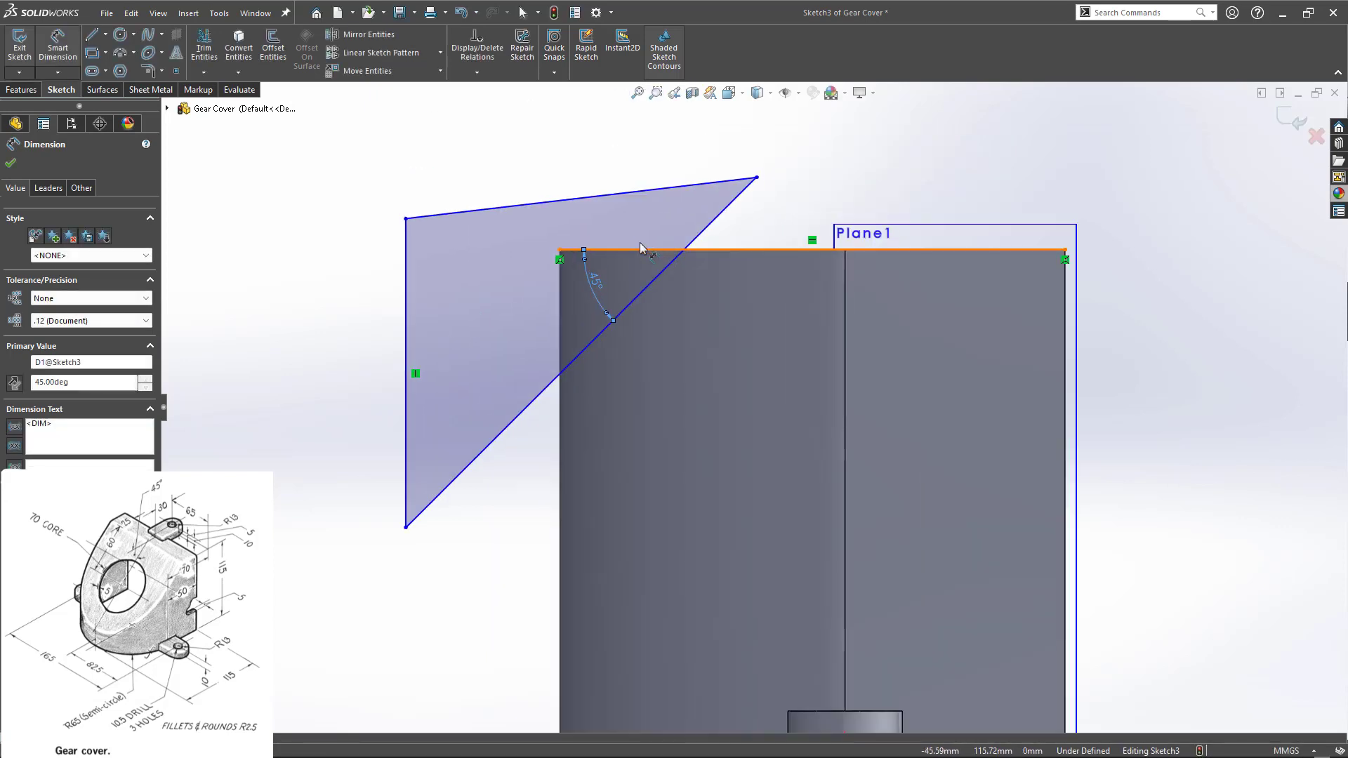
{"action": "left_click", "coordinate": [652, 289]}
{"action": "key", "text": "Escape"}
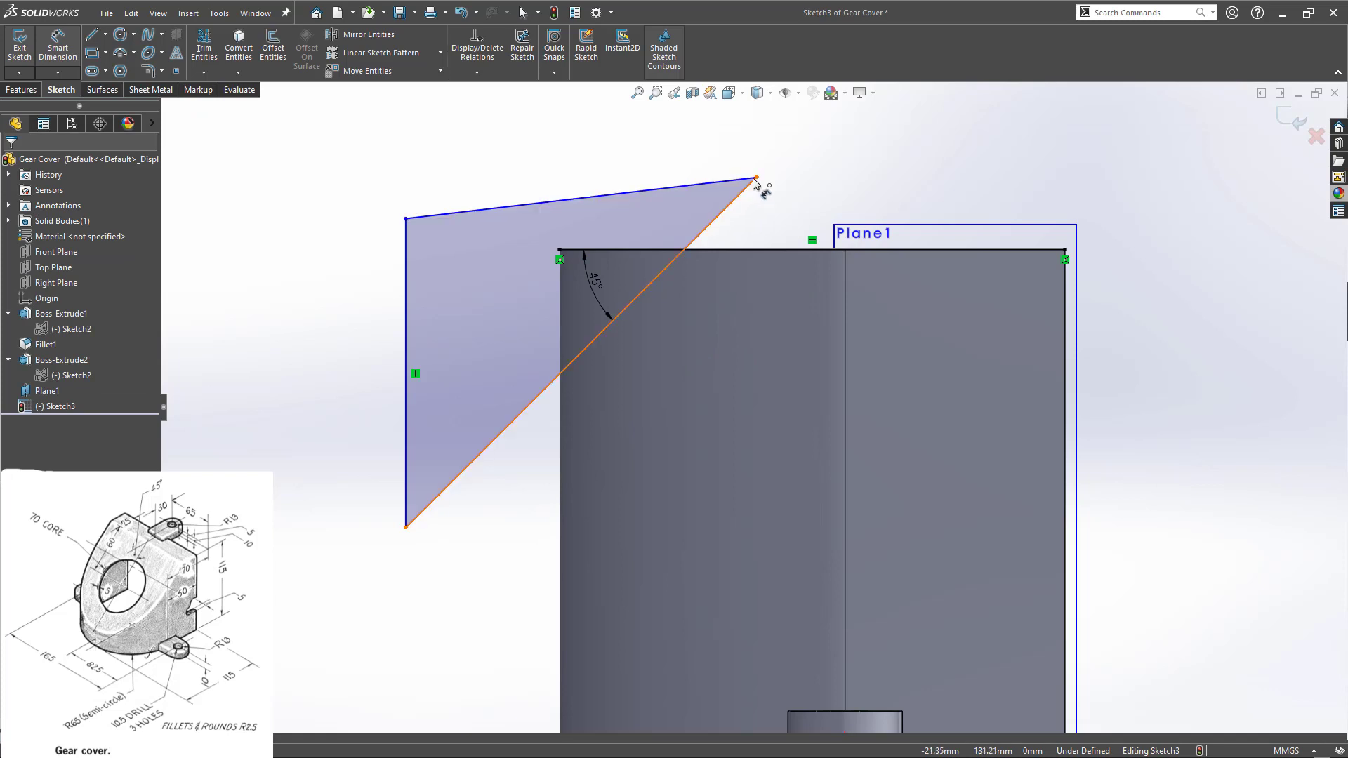
{"action": "left_click", "coordinate": [756, 177]}
{"action": "left_click", "coordinate": [1065, 252]}
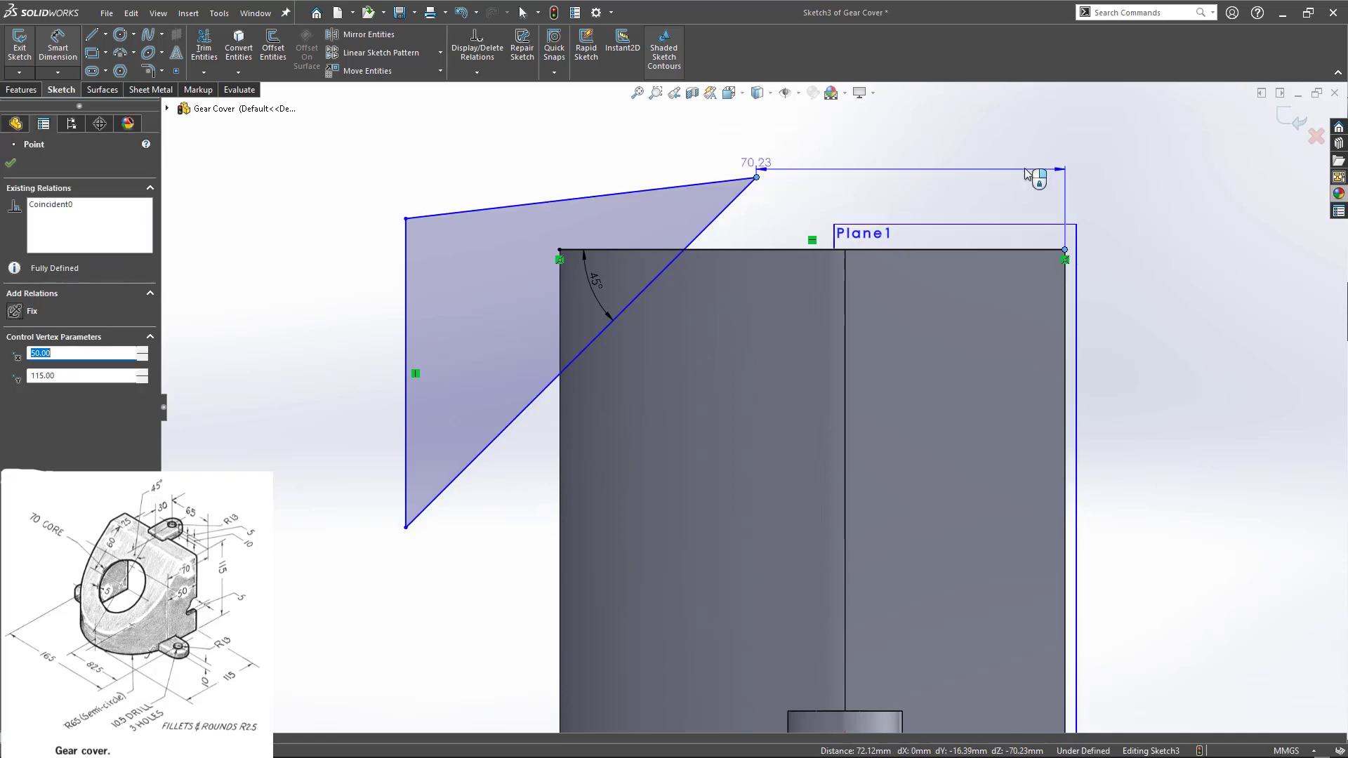
{"action": "left_click", "coordinate": [976, 144]}
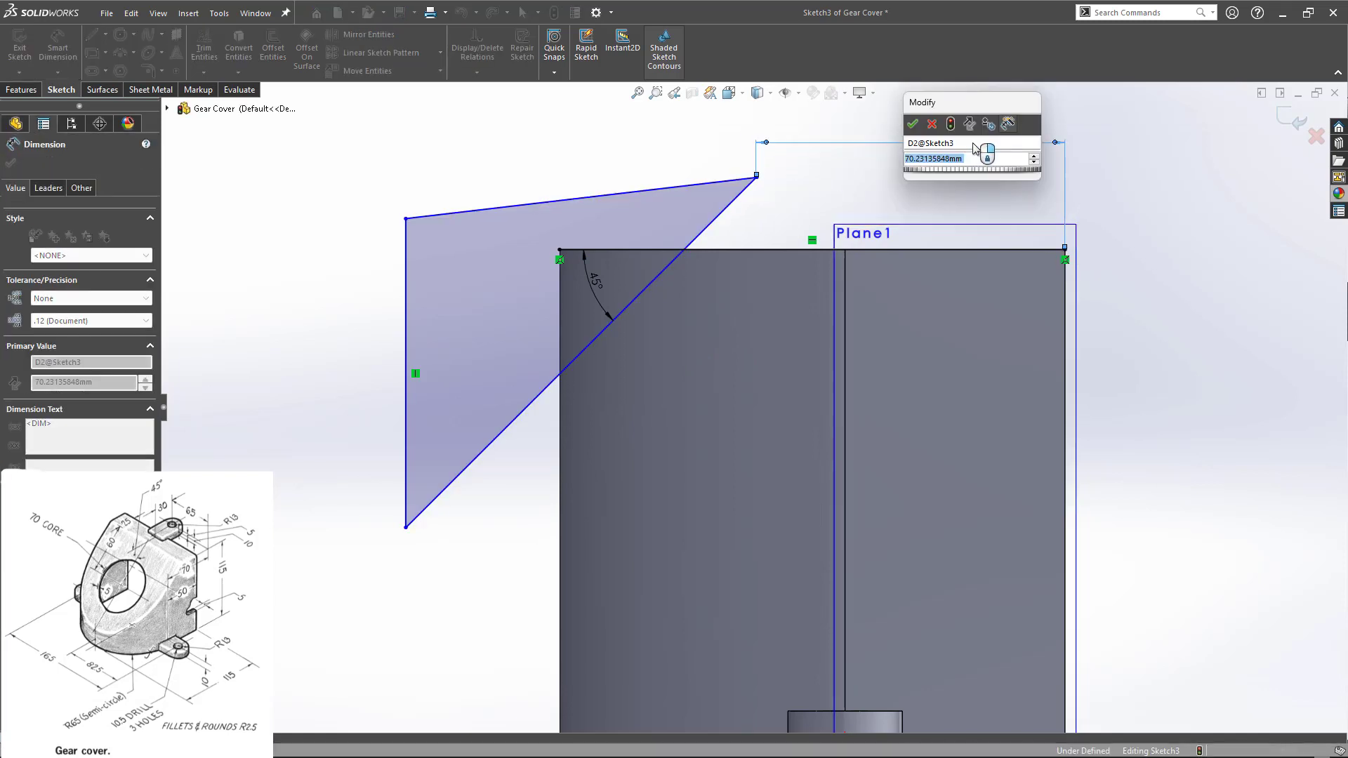
{"action": "type", "text": "25"}
{"action": "key", "text": "Return"}
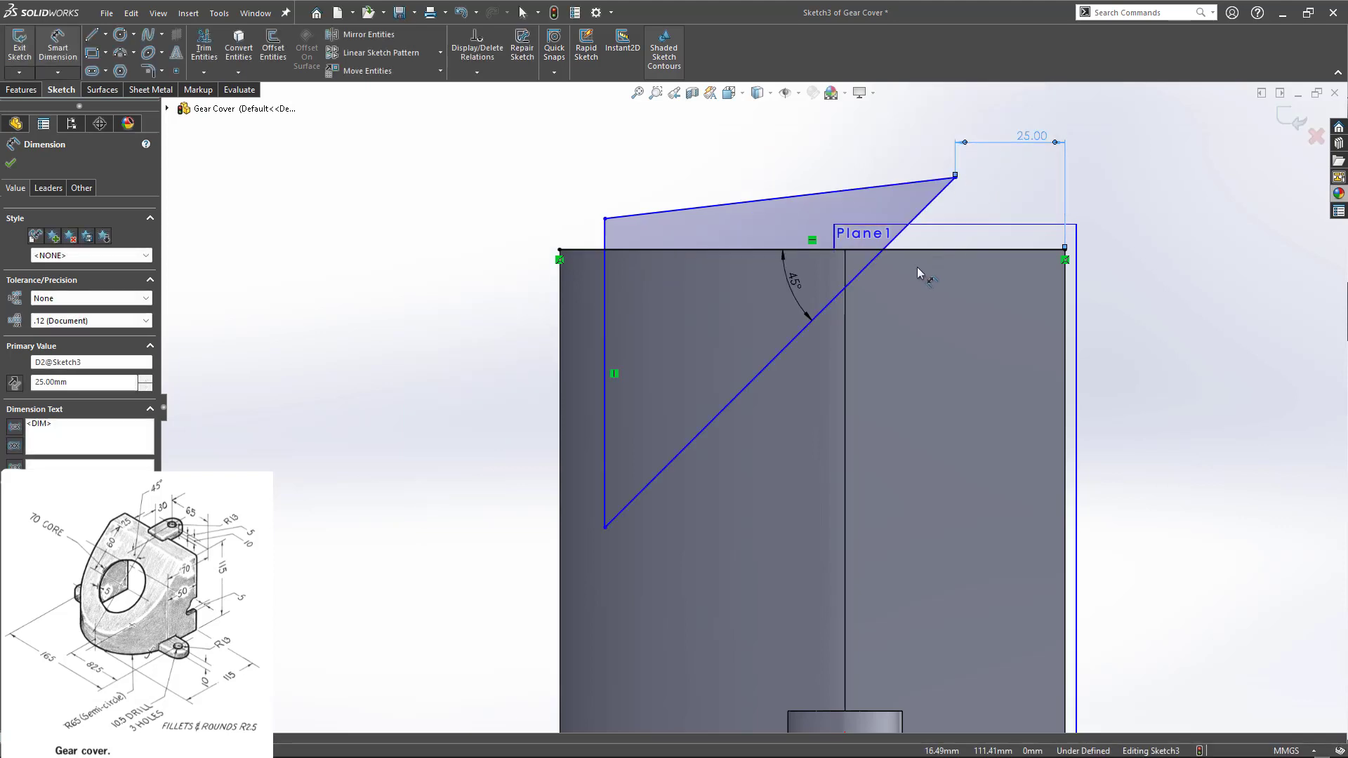
{"action": "key", "text": "Escape"}
- Make the triangle's upper side horizontal and collinear with the line along the body's top edge
{"action": "left_click", "coordinate": [941, 177]}
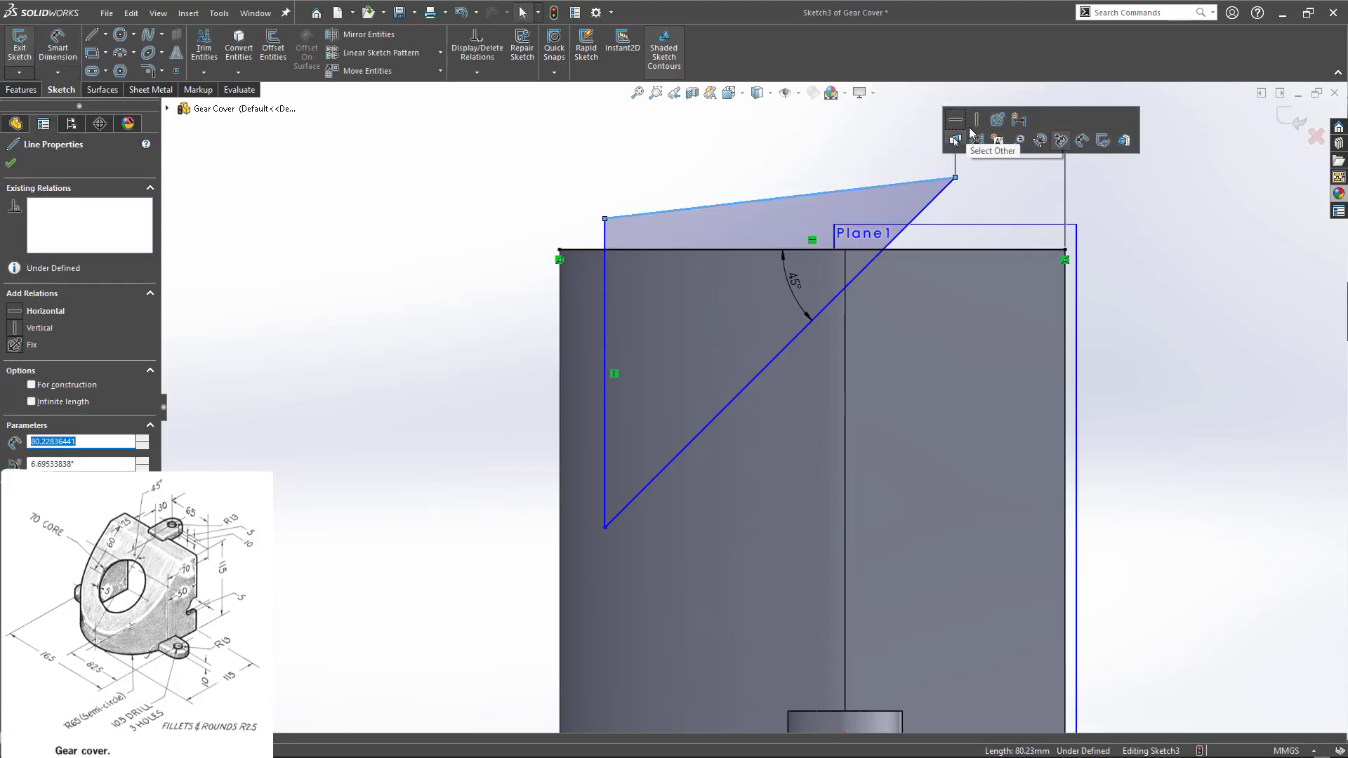
{"action": "left_click", "coordinate": [953, 121]}
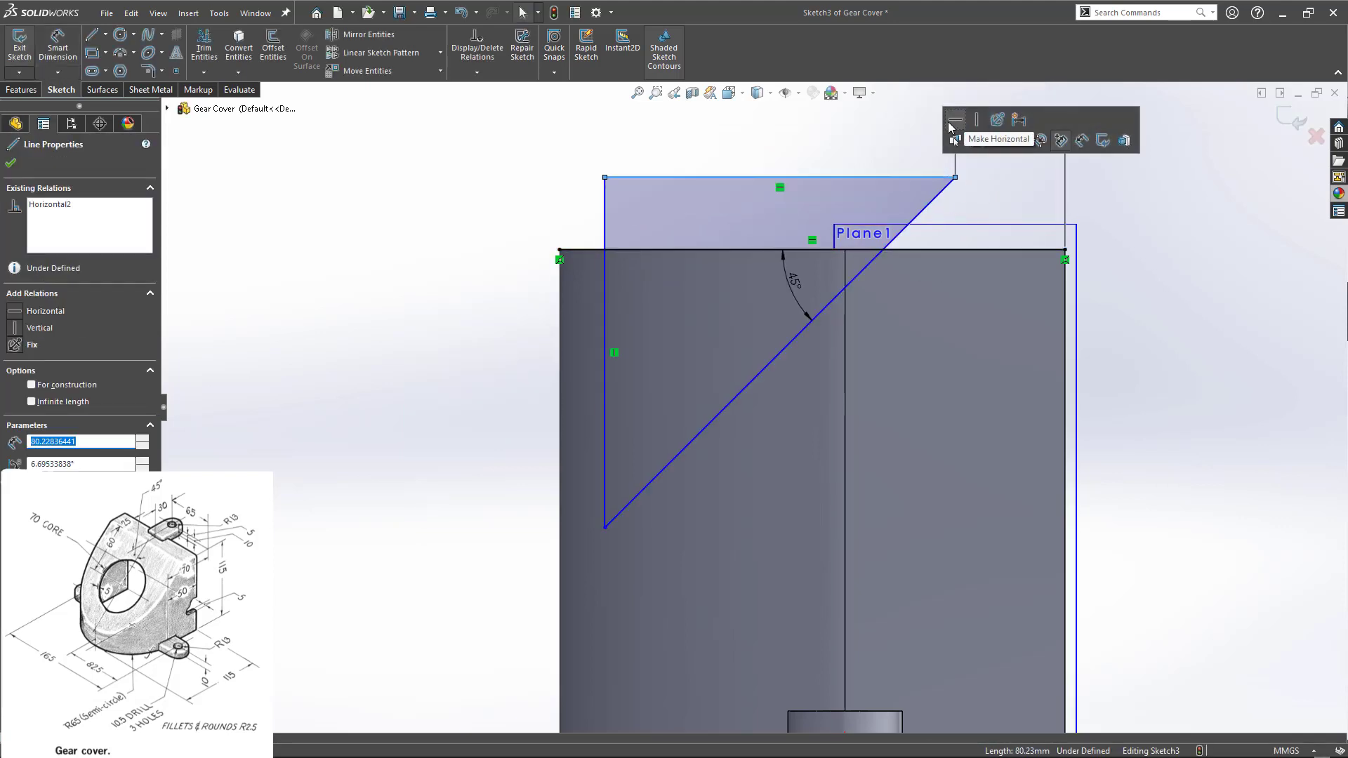
{"action": "left_click", "coordinate": [918, 249]}
{"action": "left_click", "coordinate": [980, 206]}
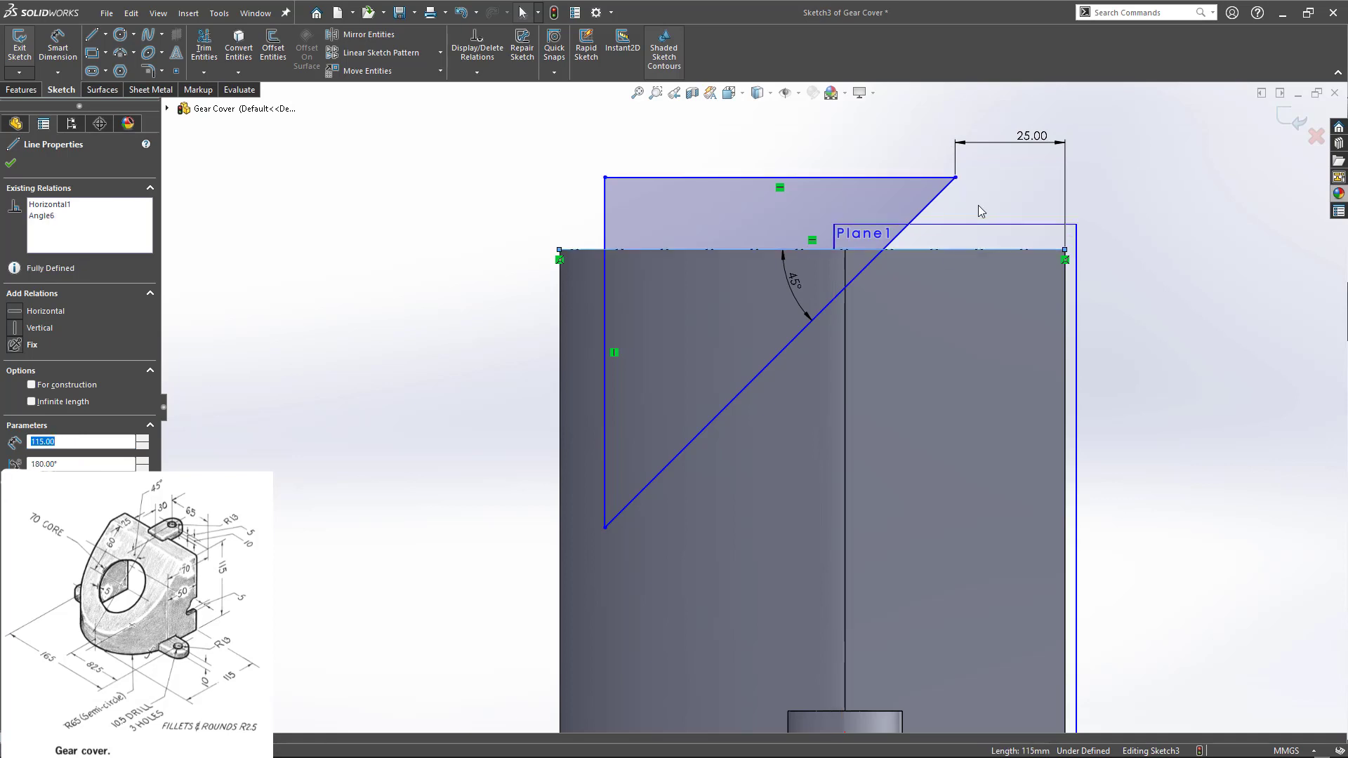
{"action": "left_click", "coordinate": [898, 179]}
{"action": "left_click", "coordinate": [921, 248], "text": "ctrl"}
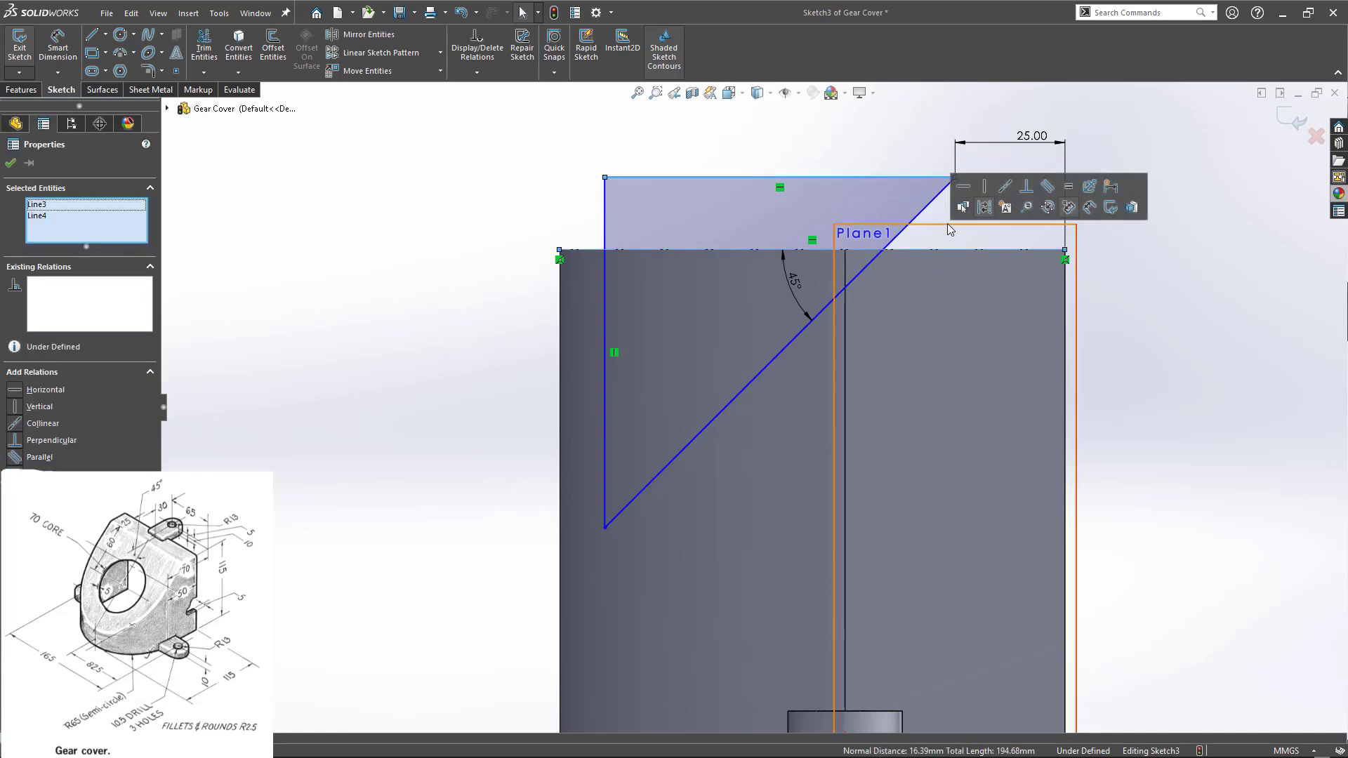
{"action": "left_click", "coordinate": [1005, 187]}
{"action": "left_click", "coordinate": [1112, 296]}
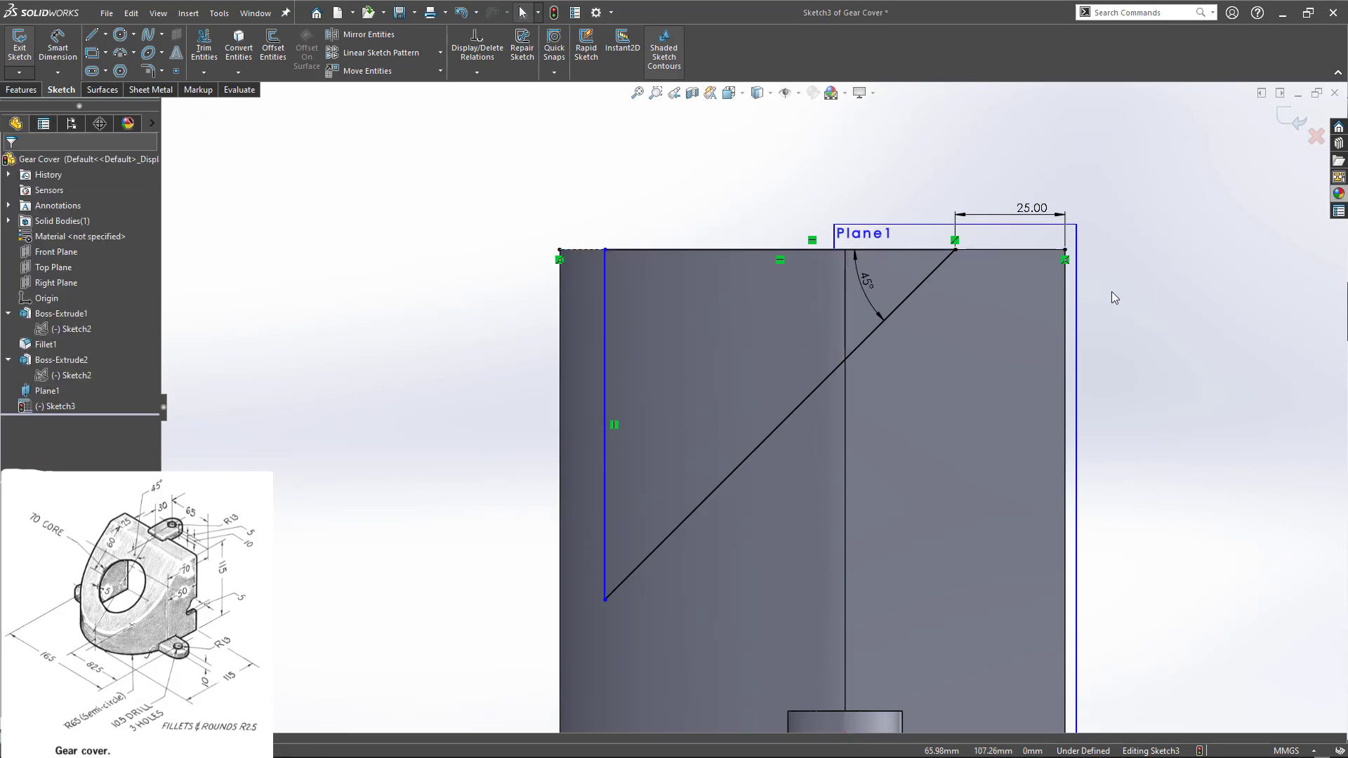
- Stretch the triangle's lower corner out beyond the body's front, making the sloped side about 171.5 mm long, and exit the sketch
{"action": "scroll", "coordinate": [614, 329], "scroll_direction": "up", "scroll_amount": 3}
{"action": "left_click_drag", "start_coordinate": [667, 512], "coordinate": [561, 624]}
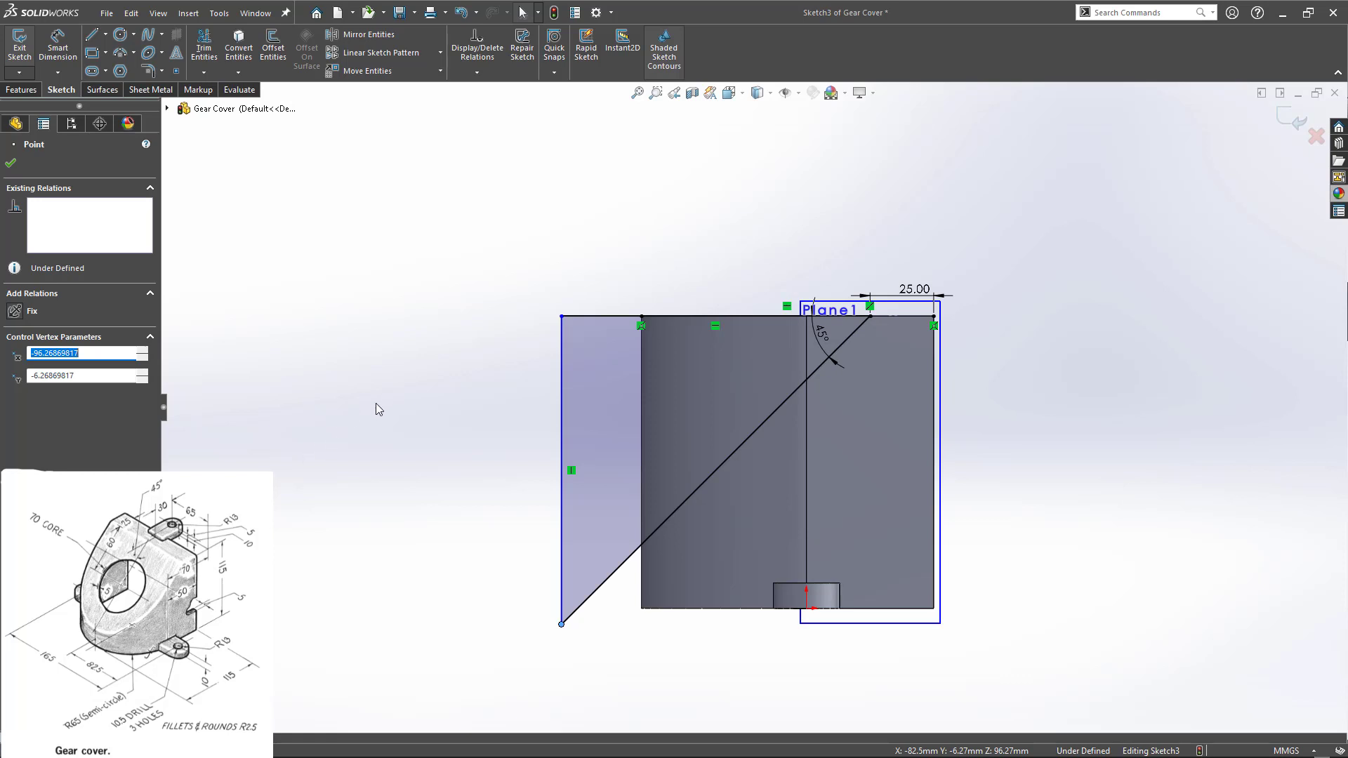
{"action": "left_click", "coordinate": [7, 166]}
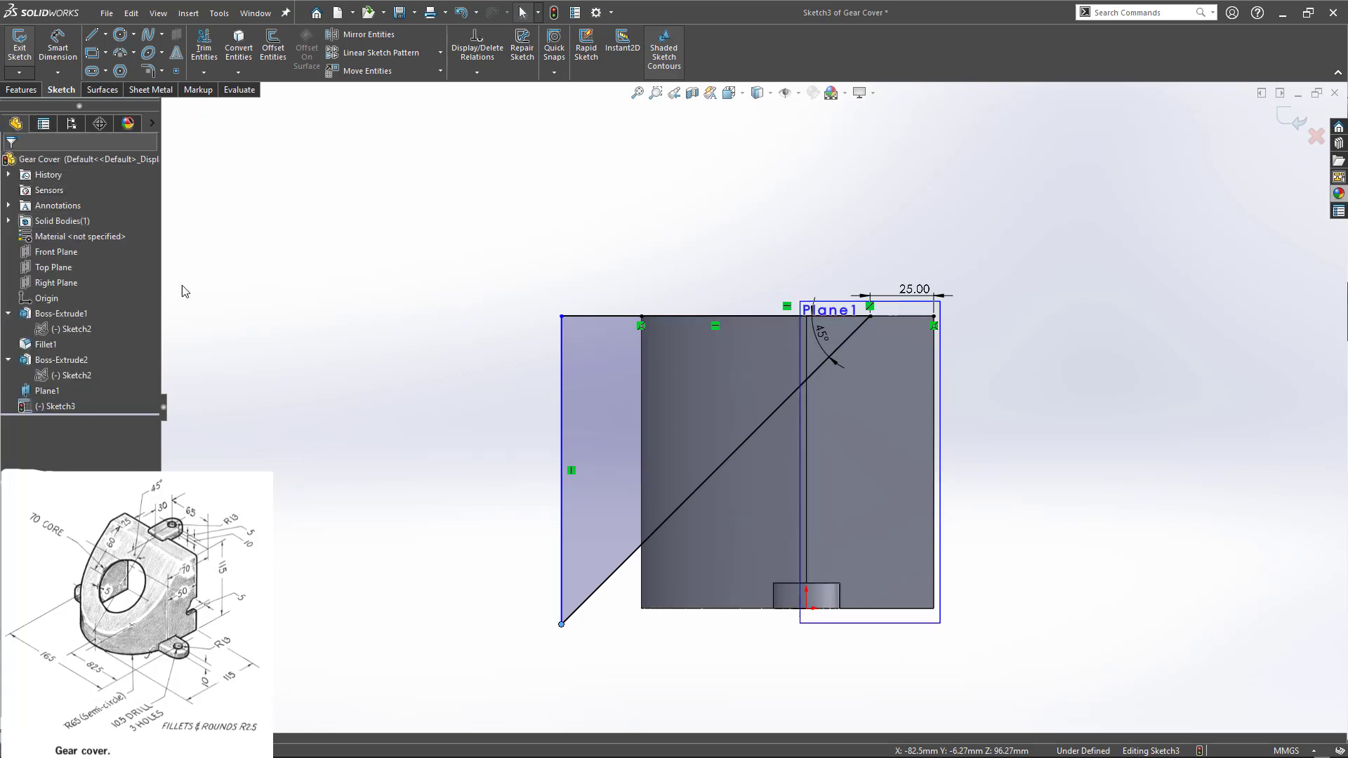
{"action": "double_click", "coordinate": [319, 330]}
- Extrude the triangular sketch to both sides past the body's full width and convert the result to a cut
{"action": "scroll", "coordinate": [451, 321], "scroll_direction": "up", "scroll_amount": 2}
{"action": "mouse_move", "coordinate": [464, 333]}
{"action": "middle_mouse_down"}
{"action": "mouse_move", "coordinate": [576, 408]}
{"action": "mouse_move", "coordinate": [547, 432]}
{"action": "middle_mouse_up"}
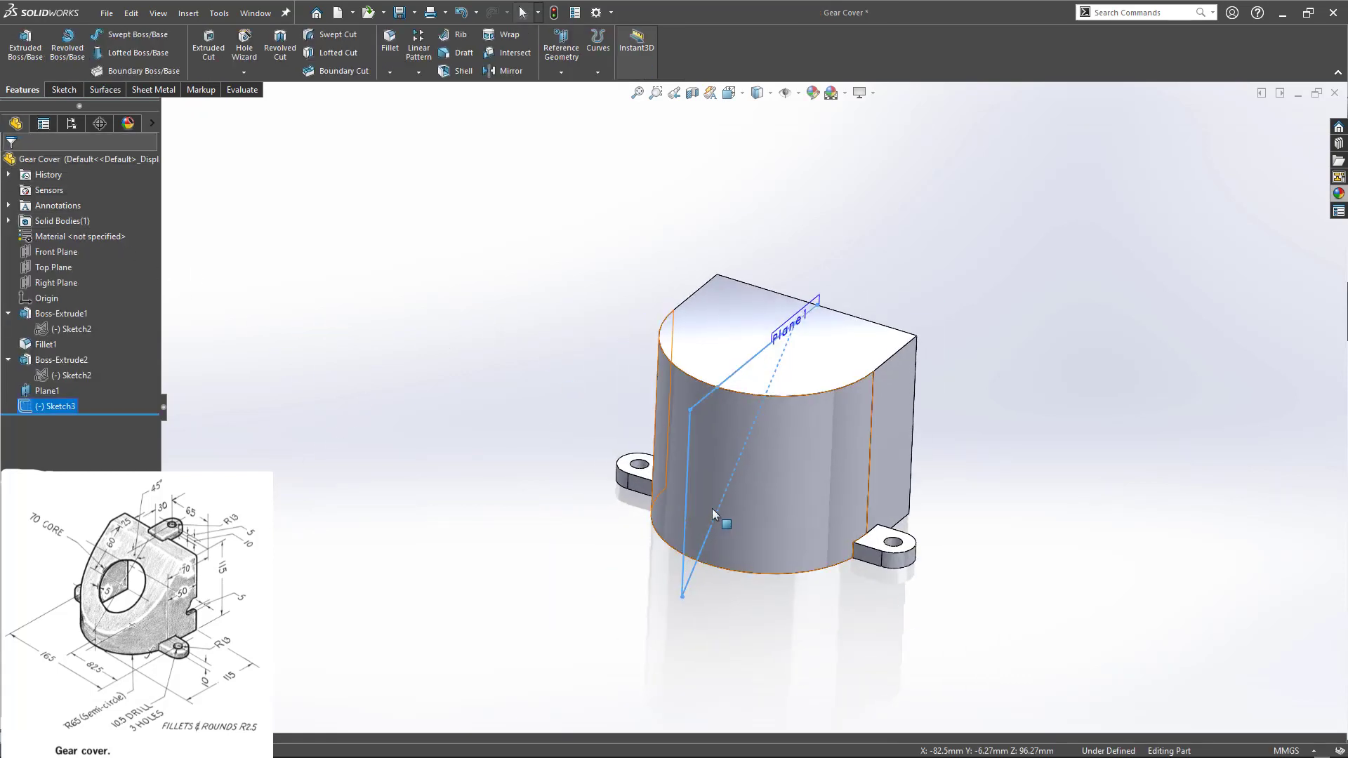
{"action": "left_click", "coordinate": [692, 574]}
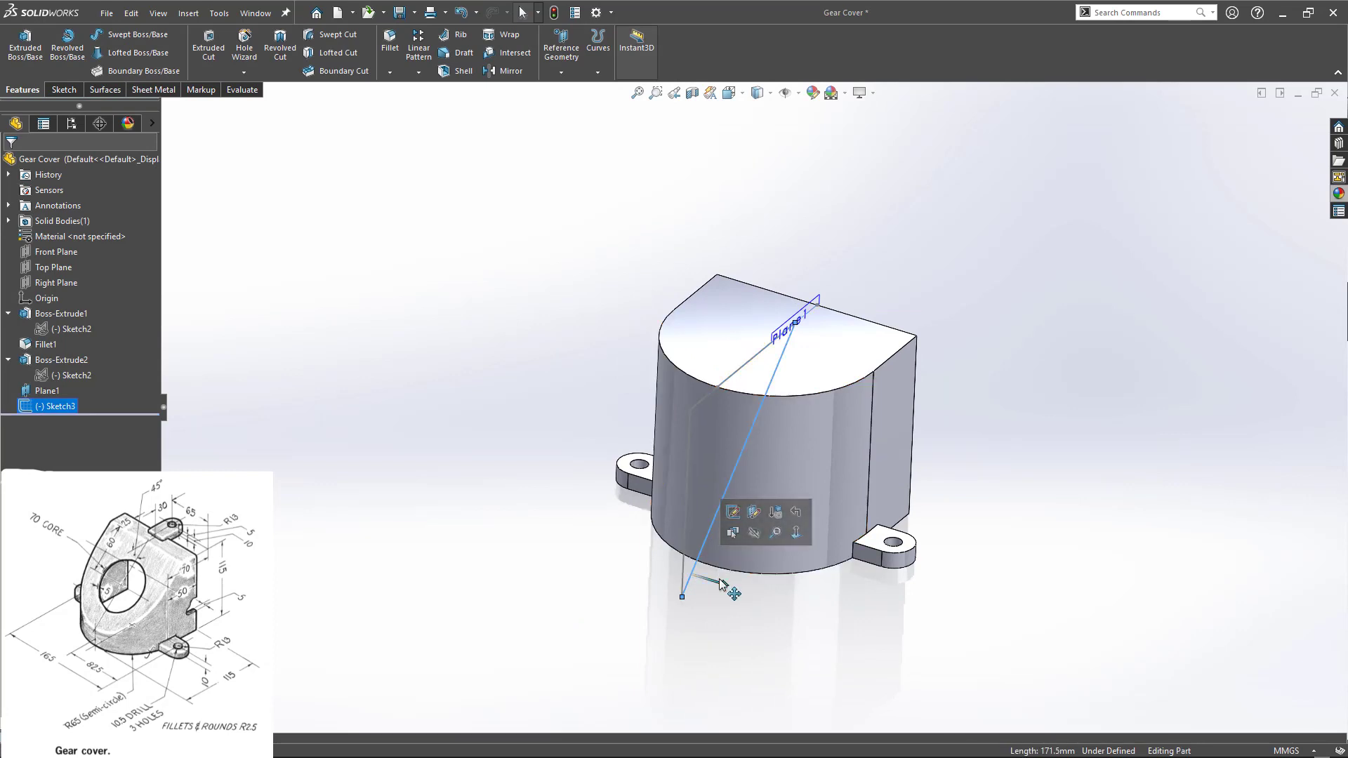
{"action": "mouse_move", "coordinate": [723, 585]}
{"action": "left_mouse_down"}
{"action": "mouse_move", "coordinate": [806, 580]}
{"action": "mouse_move", "coordinate": [936, 632]}
{"action": "left_mouse_up"}
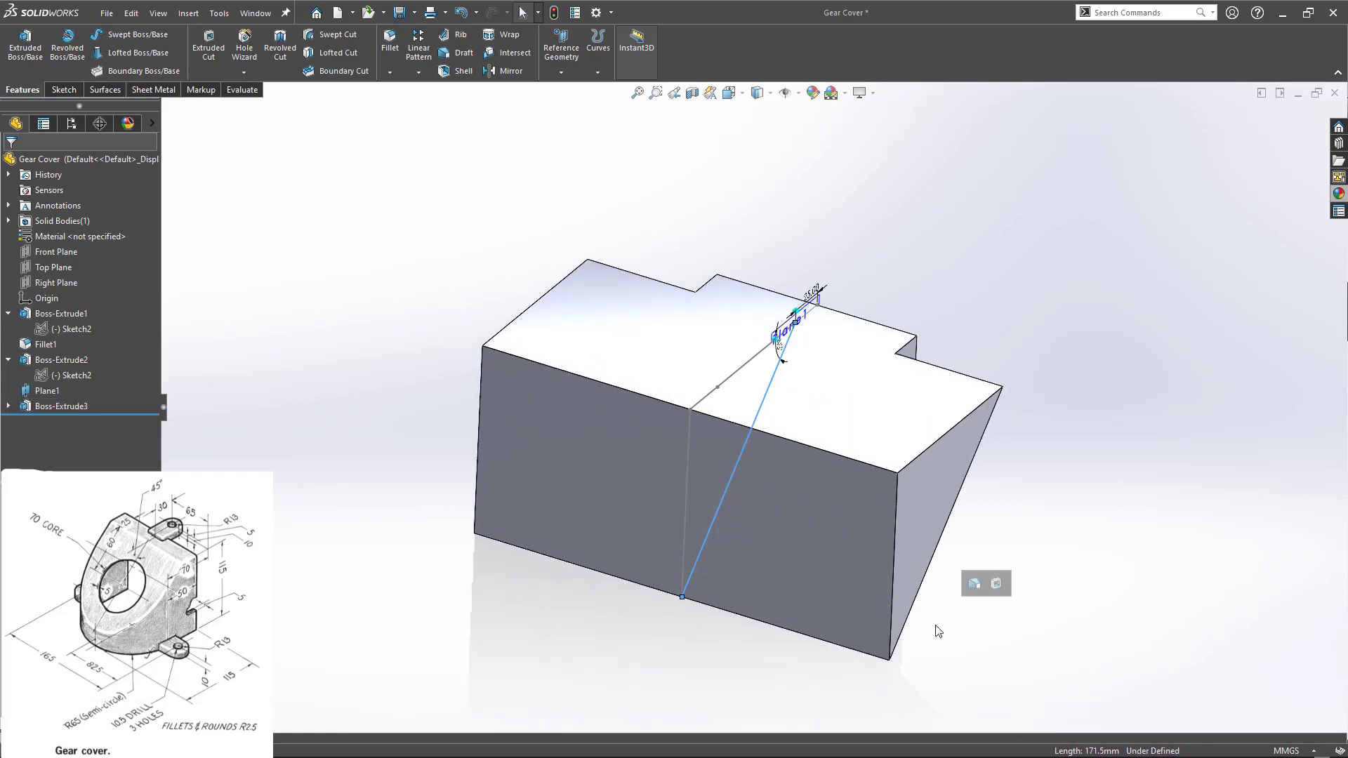
{"action": "left_click", "coordinate": [994, 589]}
{"action": "middle_click_drag", "start_coordinate": [588, 592], "coordinate": [764, 342]}
- Hide the mid plane
{"action": "left_click", "coordinate": [805, 293]}
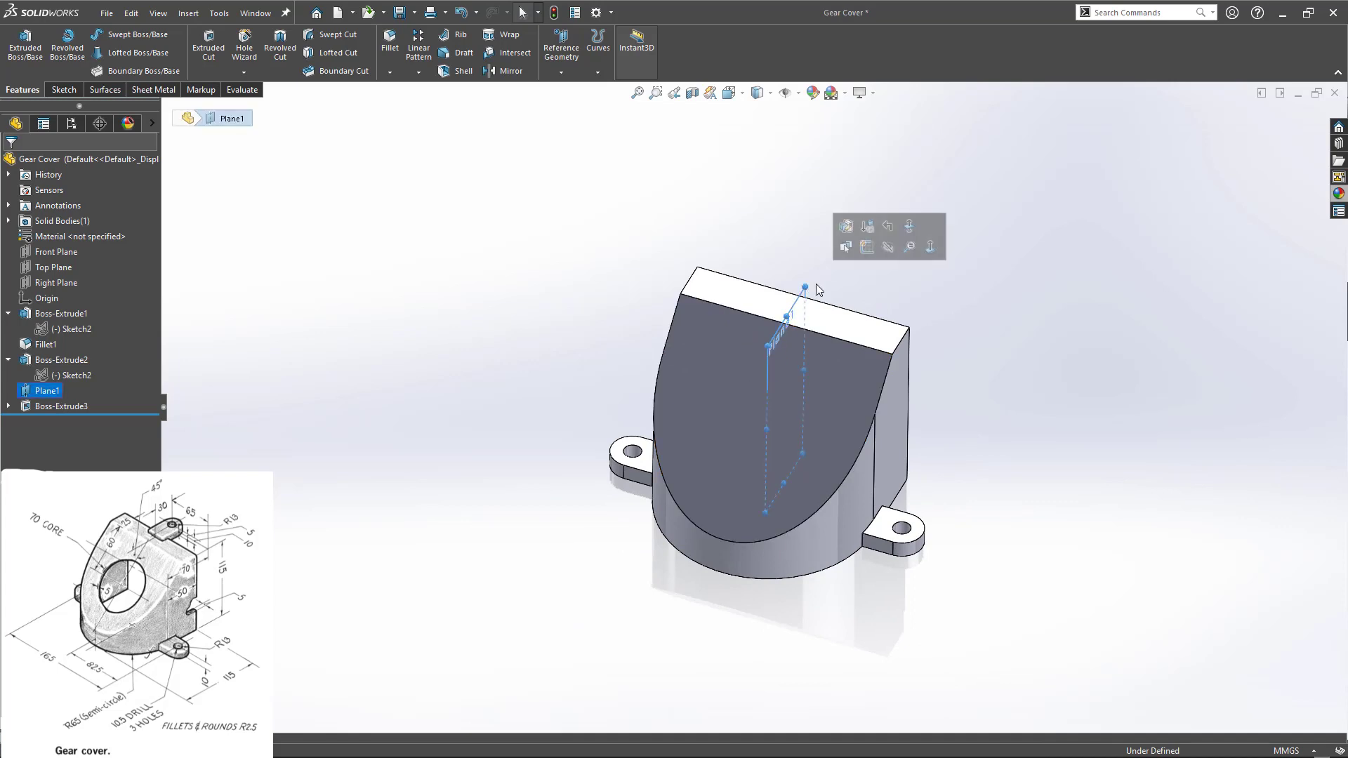
{"action": "left_click", "coordinate": [843, 245]}
{"action": "middle_click_drag", "start_coordinate": [506, 445], "coordinate": [504, 384]}
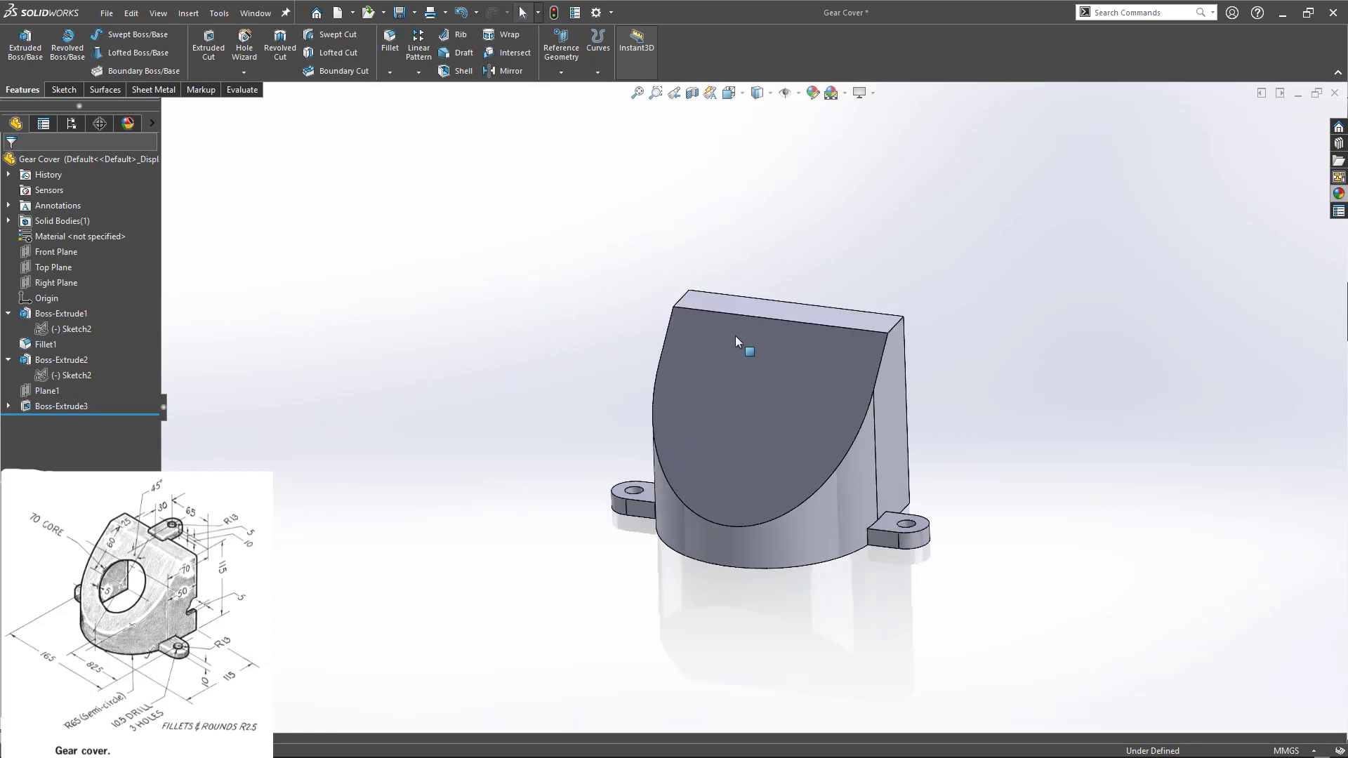
- Delete the mounting tabs' extrusion from the model
{"action": "middle_click_drag", "start_coordinate": [744, 466], "coordinate": [686, 288]}
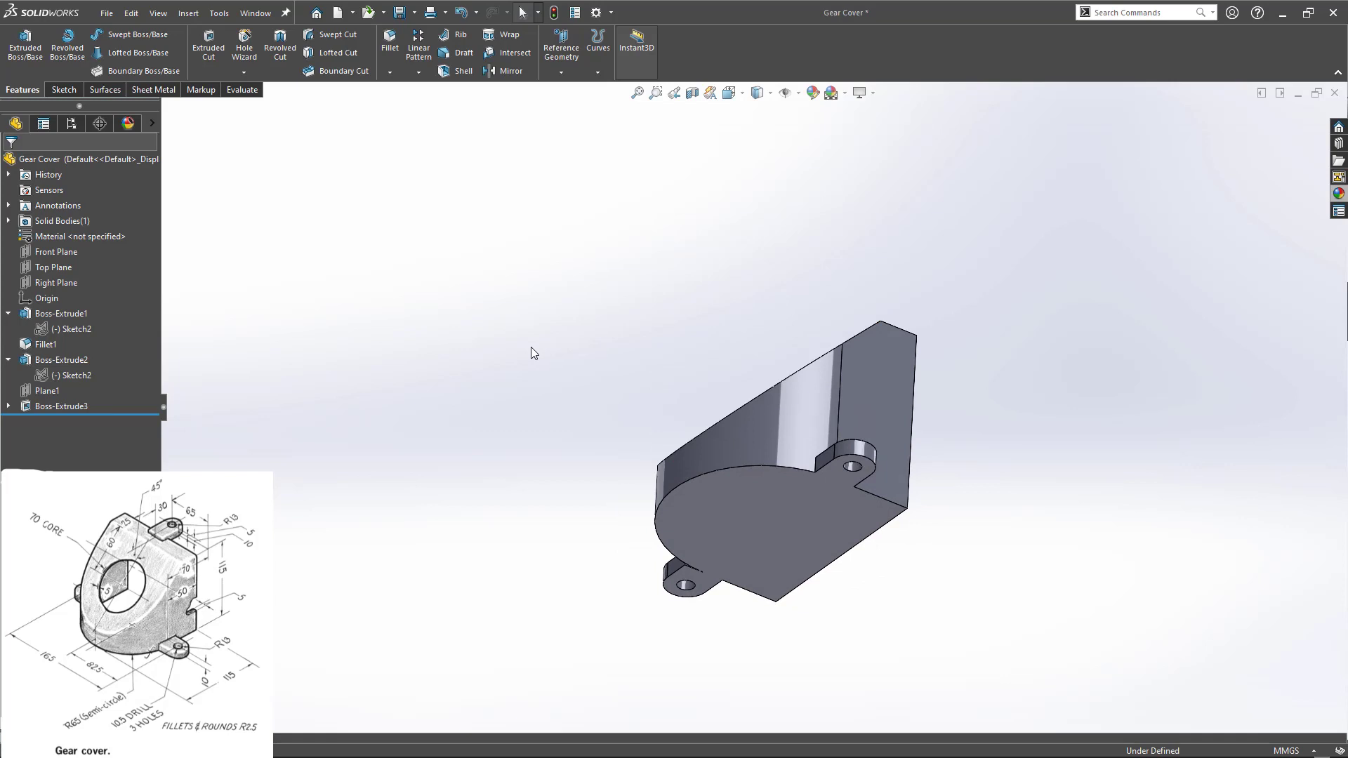
{"action": "left_click", "coordinate": [51, 407]}
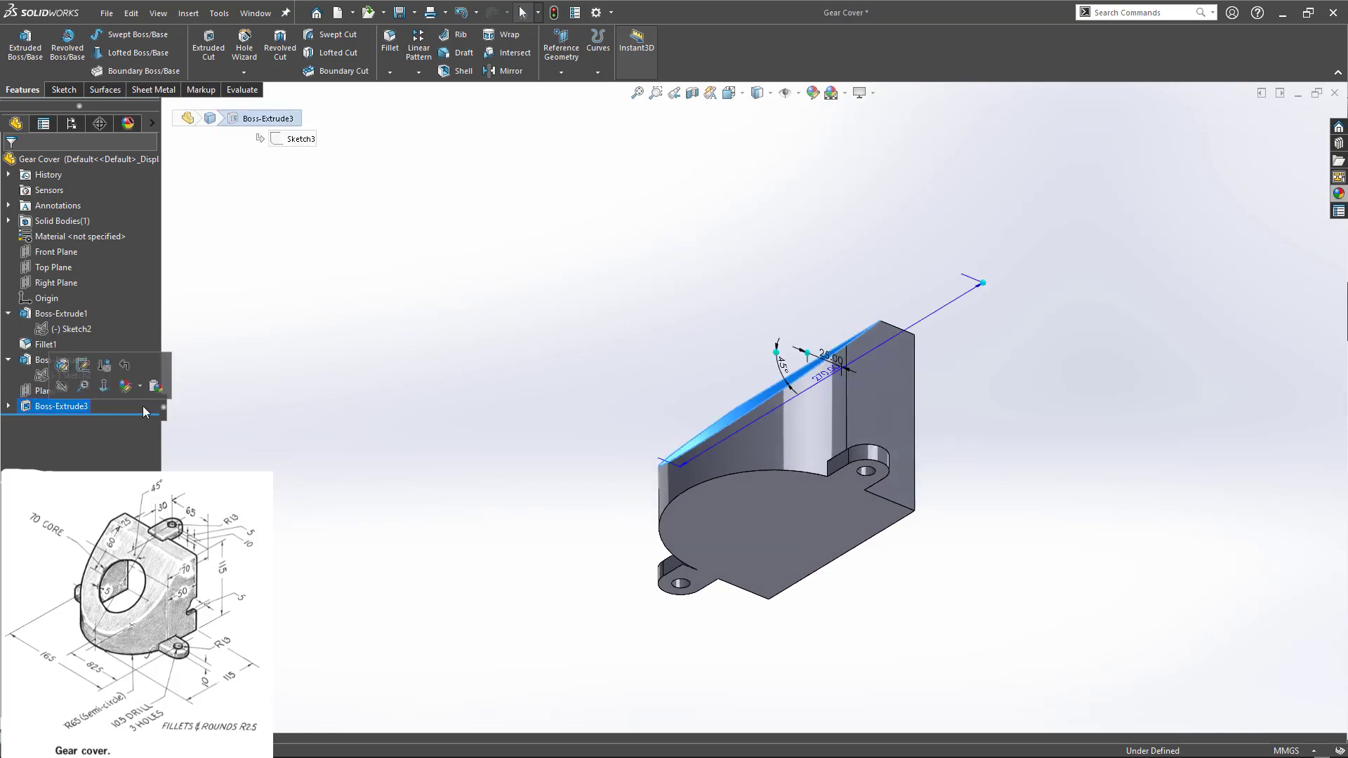
{"action": "key", "text": "Escape"}
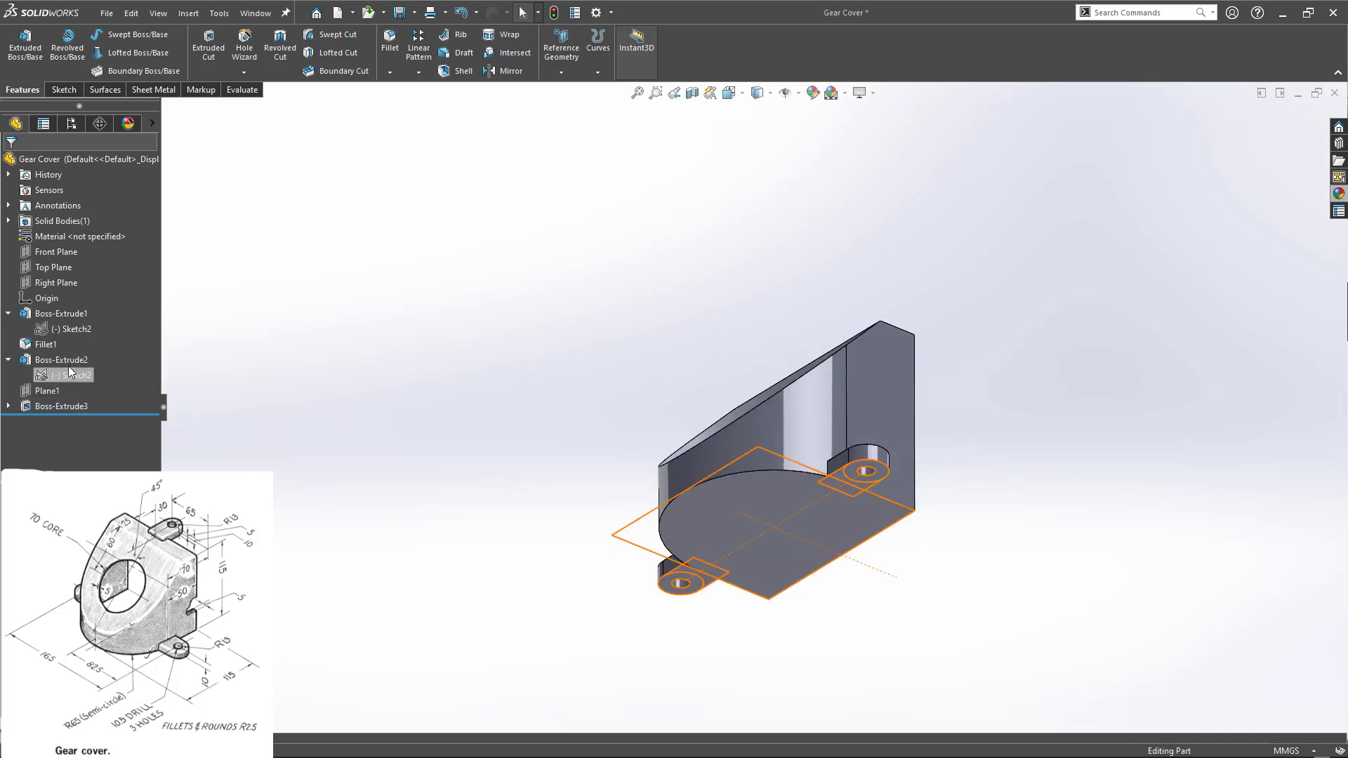
{"action": "left_click", "coordinate": [68, 364]}
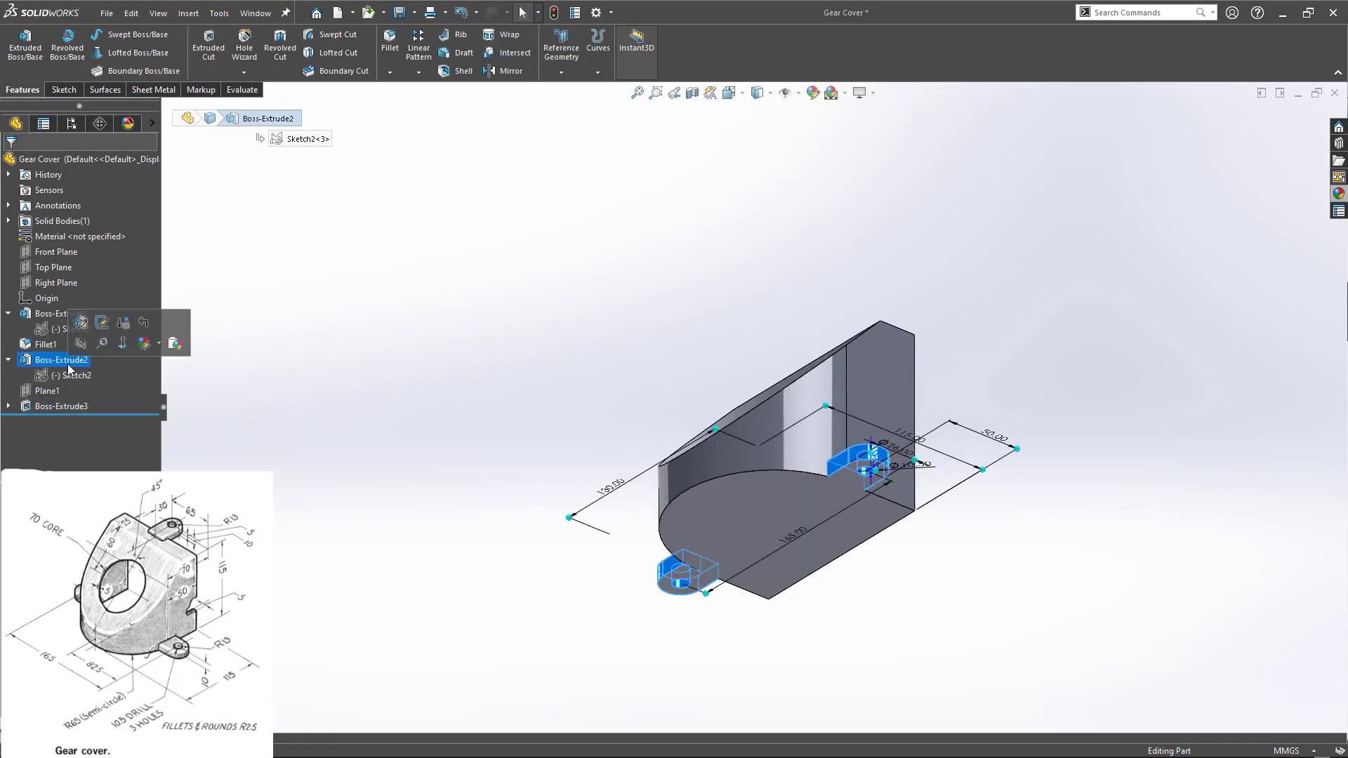
{"action": "left_click_drag", "start_coordinate": [123, 353], "coordinate": [124, 403]}
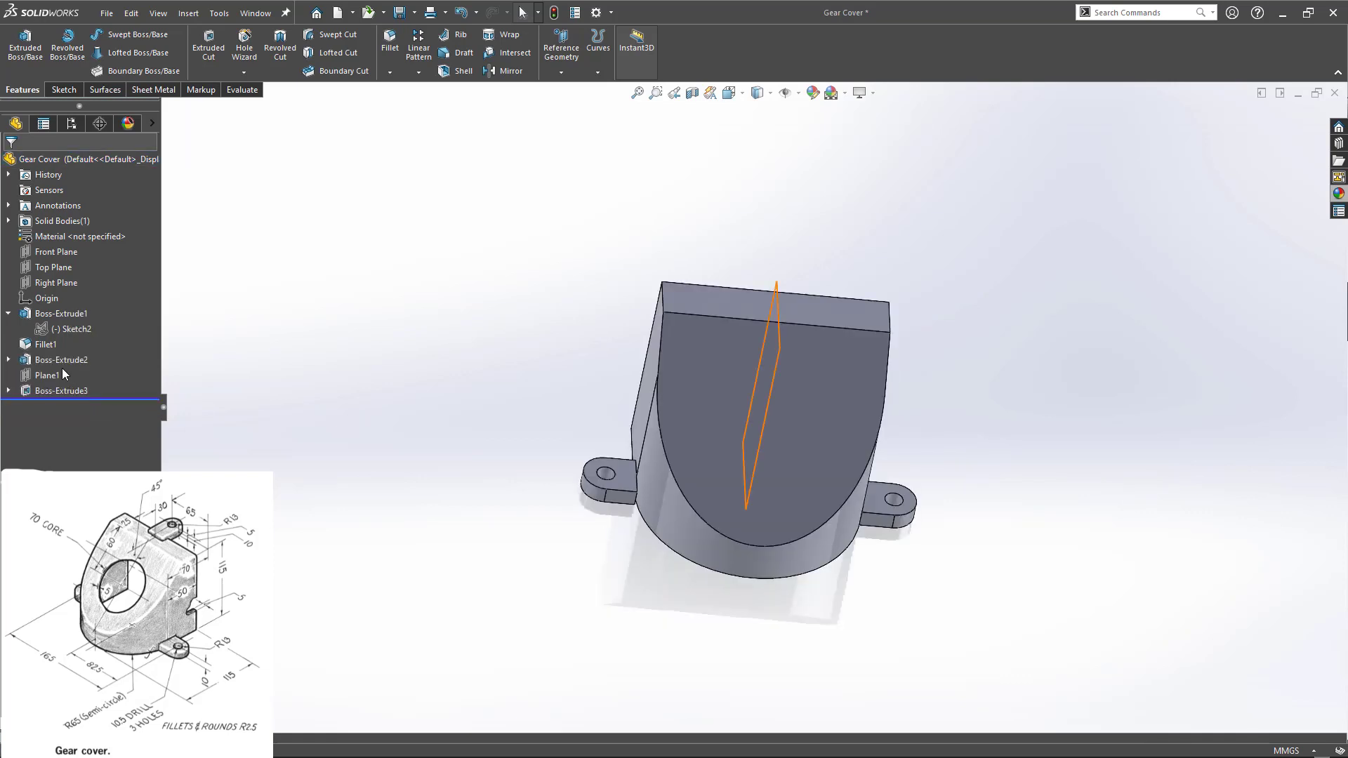
{"action": "left_click", "coordinate": [55, 360]}
{"action": "right_click", "coordinate": [54, 359]}
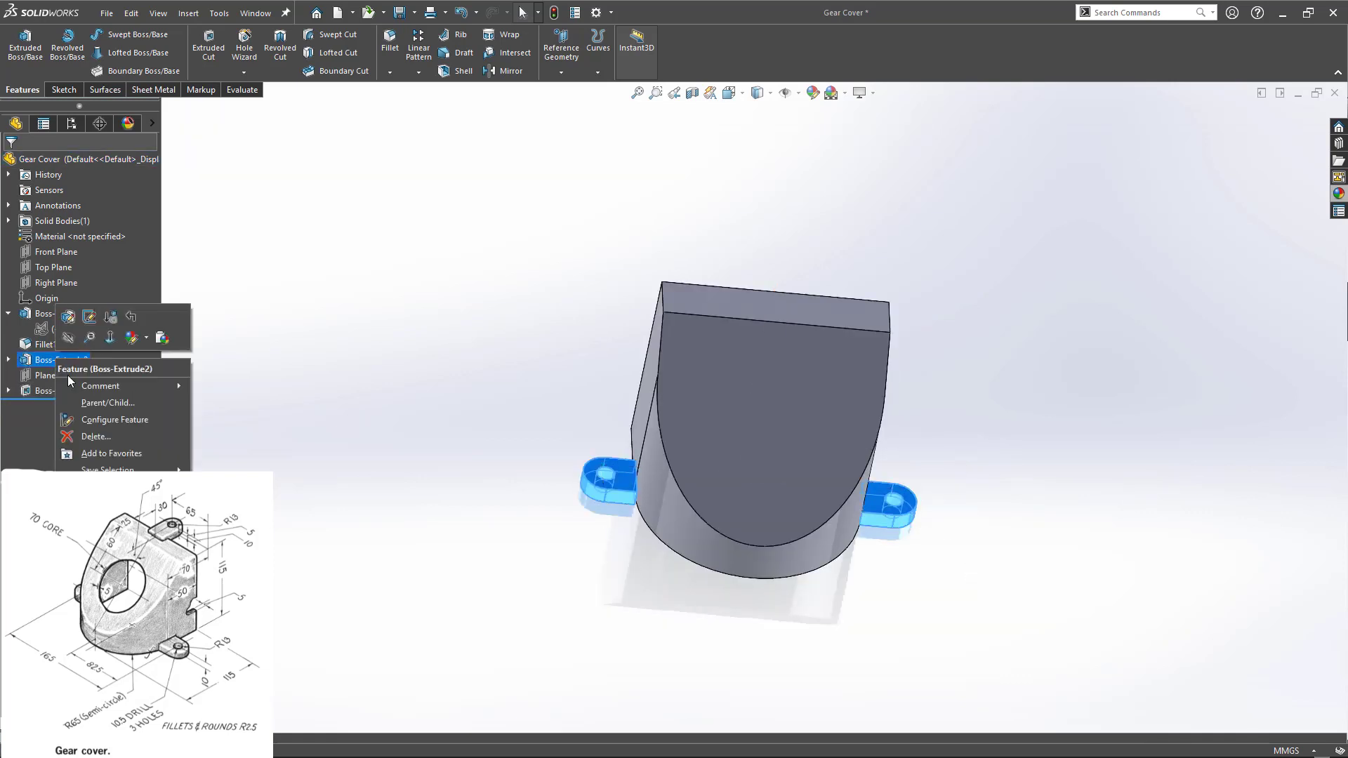
{"action": "left_click", "coordinate": [91, 436]}
{"action": "left_click", "coordinate": [760, 300]}
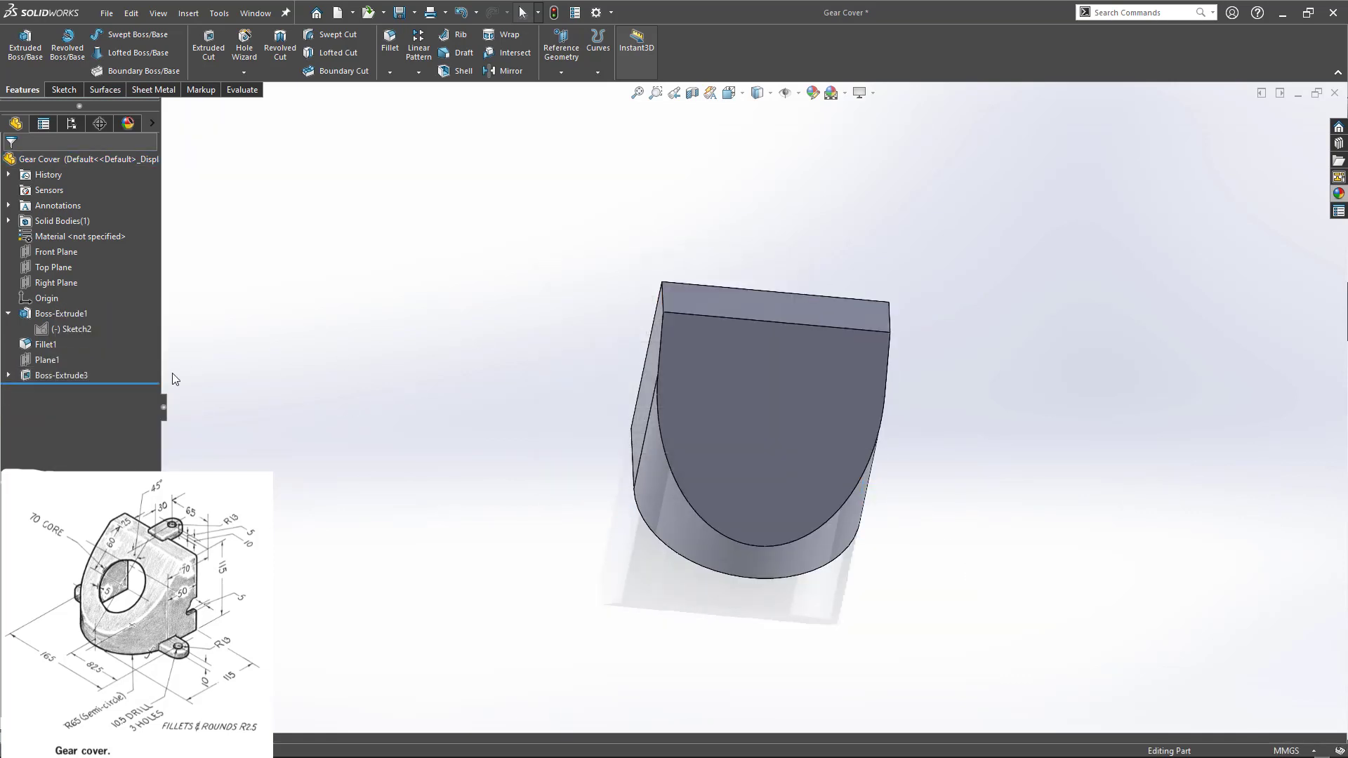
- Shell the body with a 5 mm wall thickness, leaving the back and bottom faces open
{"action": "left_click", "coordinate": [50, 376]}
{"action": "left_click", "coordinate": [528, 390]}
{"action": "middle_click_drag", "start_coordinate": [536, 393], "coordinate": [450, 367]}
{"action": "left_click", "coordinate": [448, 79]}
{"action": "middle_click_drag", "start_coordinate": [457, 319], "coordinate": [885, 397]}
{"action": "left_click", "coordinate": [883, 396]}
{"action": "middle_click_drag", "start_coordinate": [819, 477], "coordinate": [747, 252]}
{"action": "left_click", "coordinate": [808, 449]}
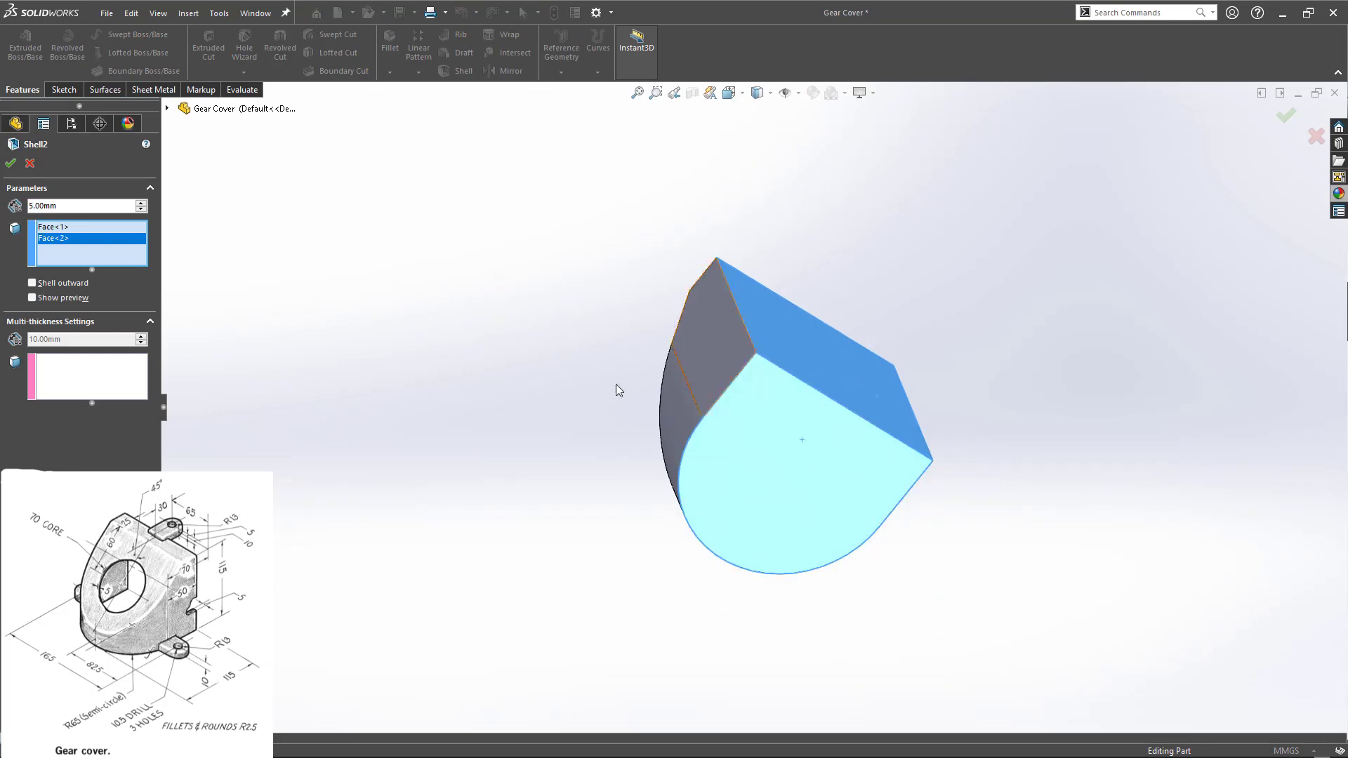
{"action": "middle_click_drag", "start_coordinate": [533, 354], "coordinate": [601, 436]}
{"action": "left_click", "coordinate": [10, 163]}
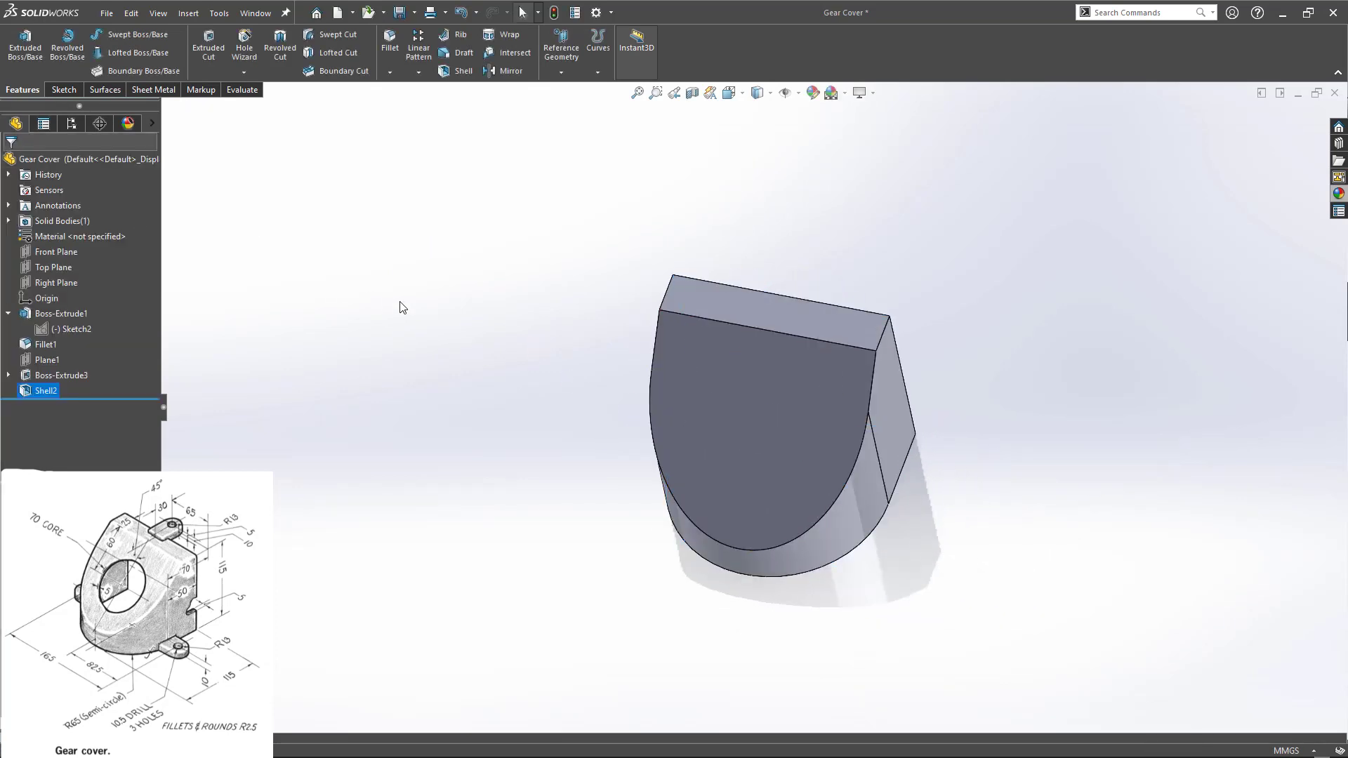
{"action": "middle_click_drag", "start_coordinate": [365, 24], "coordinate": [371, 192]}
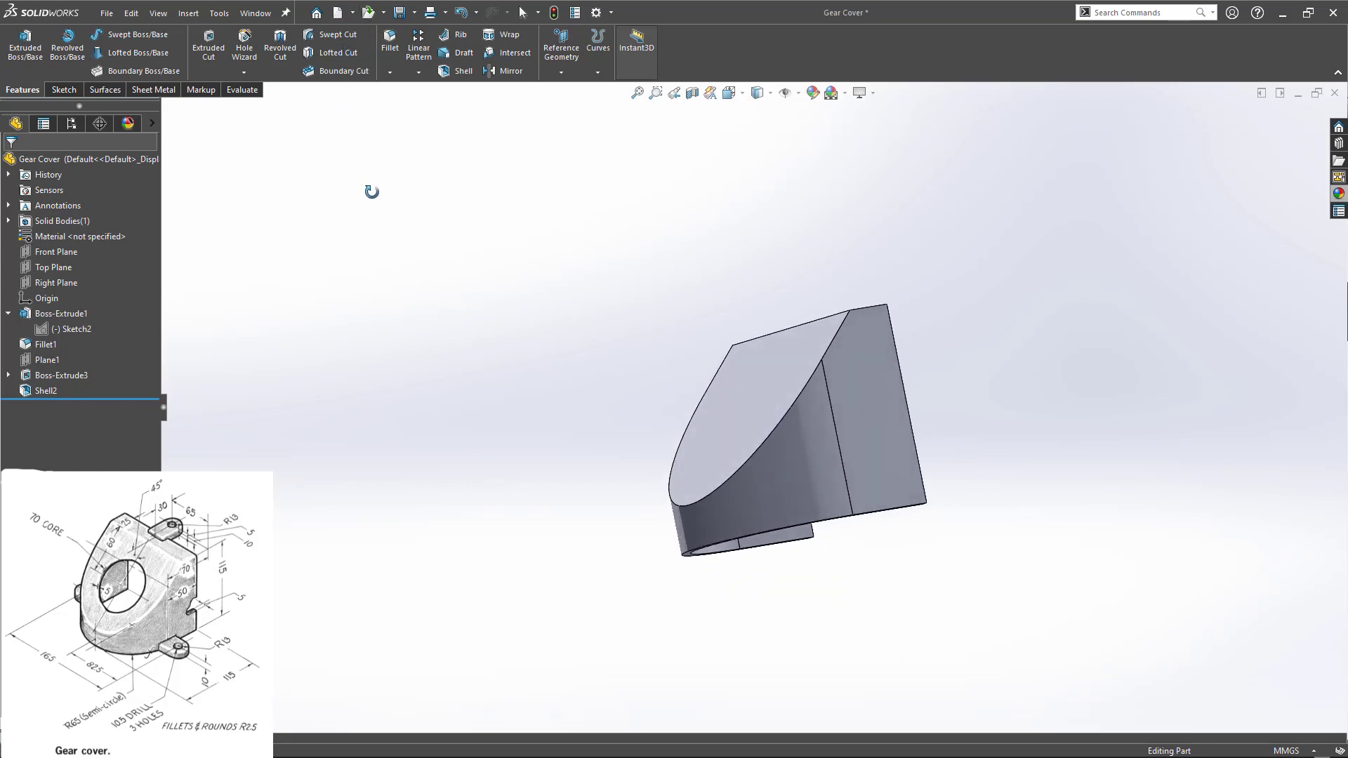
{"action": "middle_click_drag", "start_coordinate": [372, 191], "coordinate": [436, 270]}
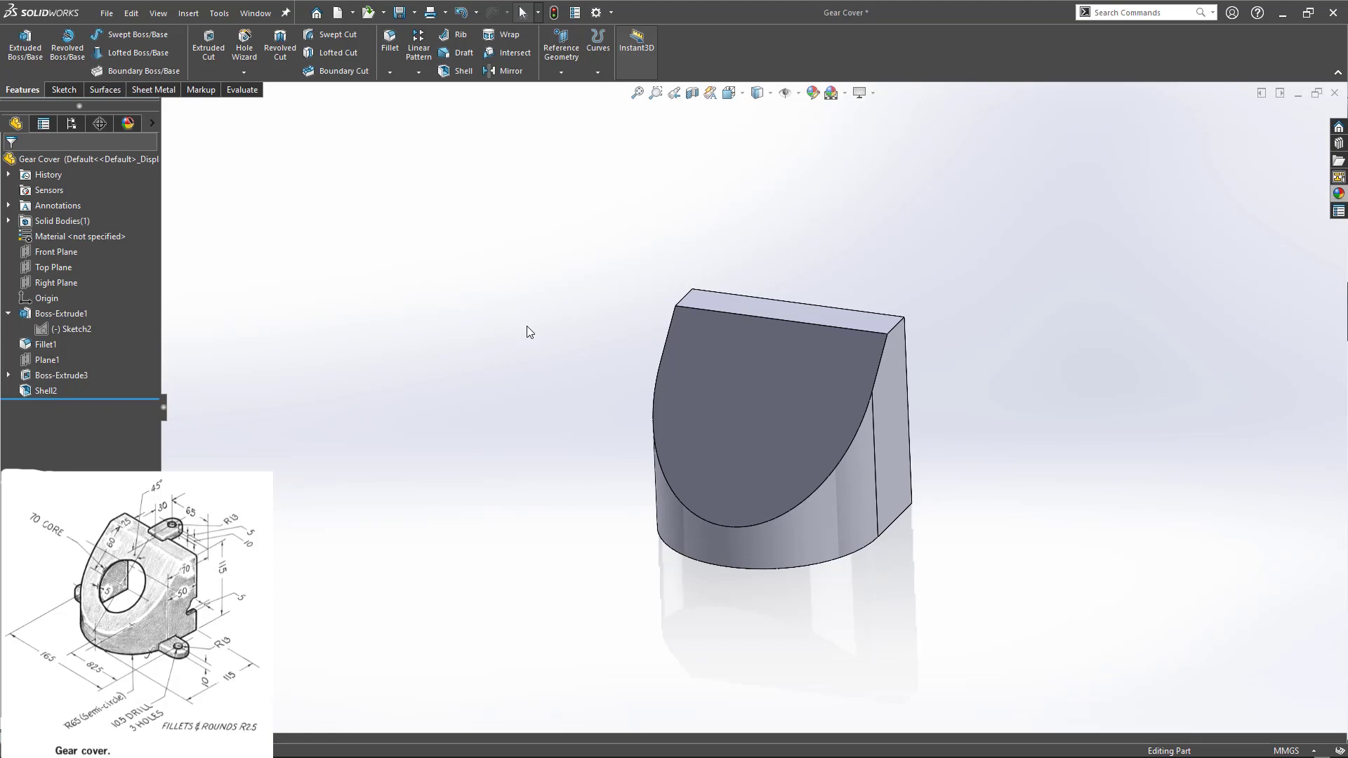
- Start a sketch on the sloped front face and draw a circle about 44 mm in diameter near its middle
{"action": "left_click", "coordinate": [765, 396]}
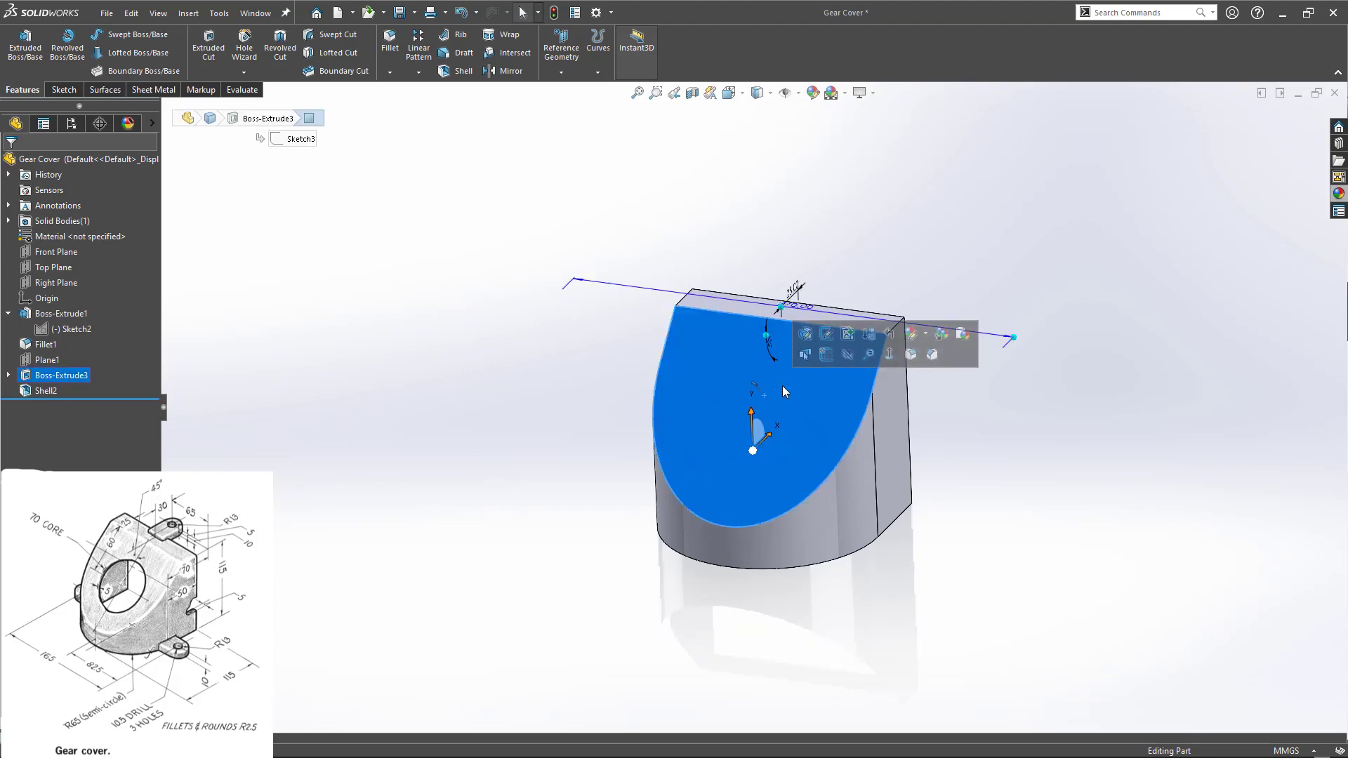
{"action": "left_click", "coordinate": [827, 354]}
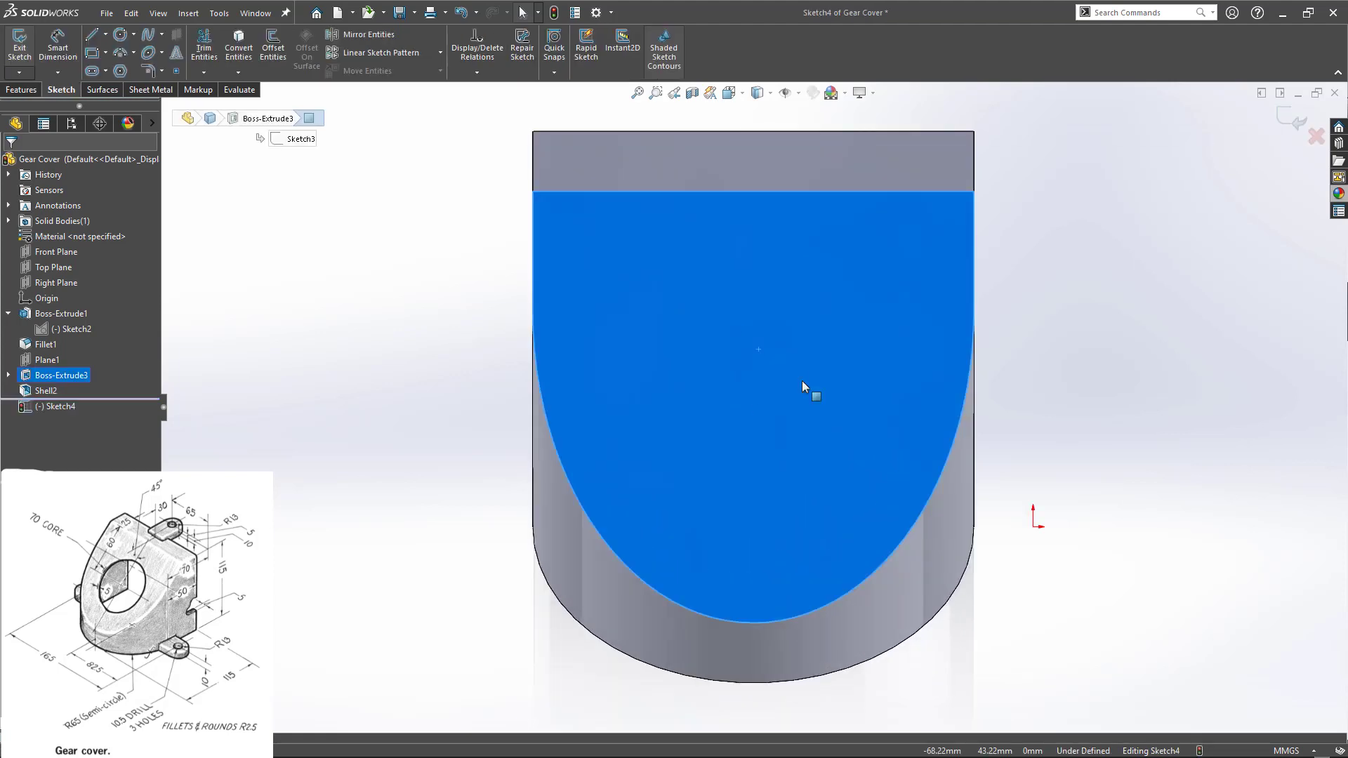
{"action": "key", "text": "c"}
{"action": "left_click", "coordinate": [752, 367]}
{"action": "left_click", "coordinate": [798, 426]}
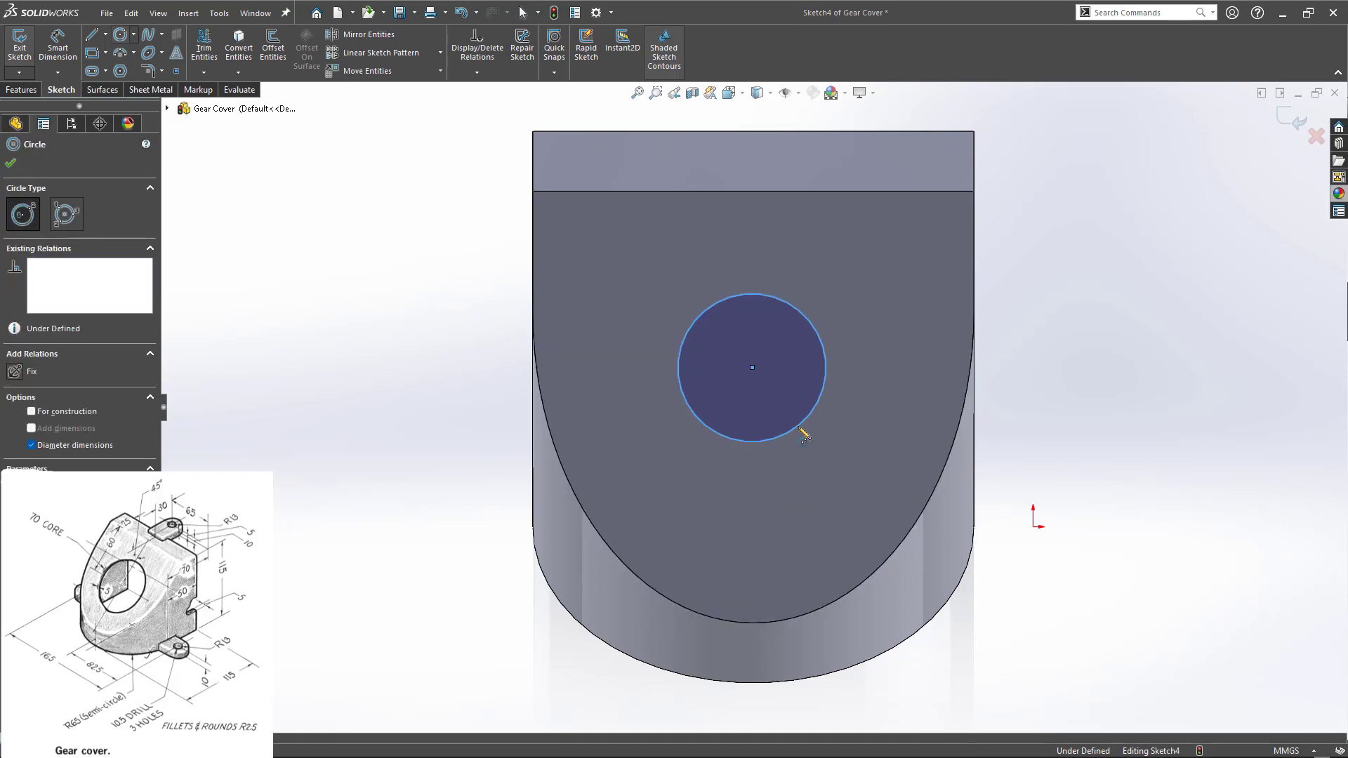
{"action": "key", "text": "Escape"}
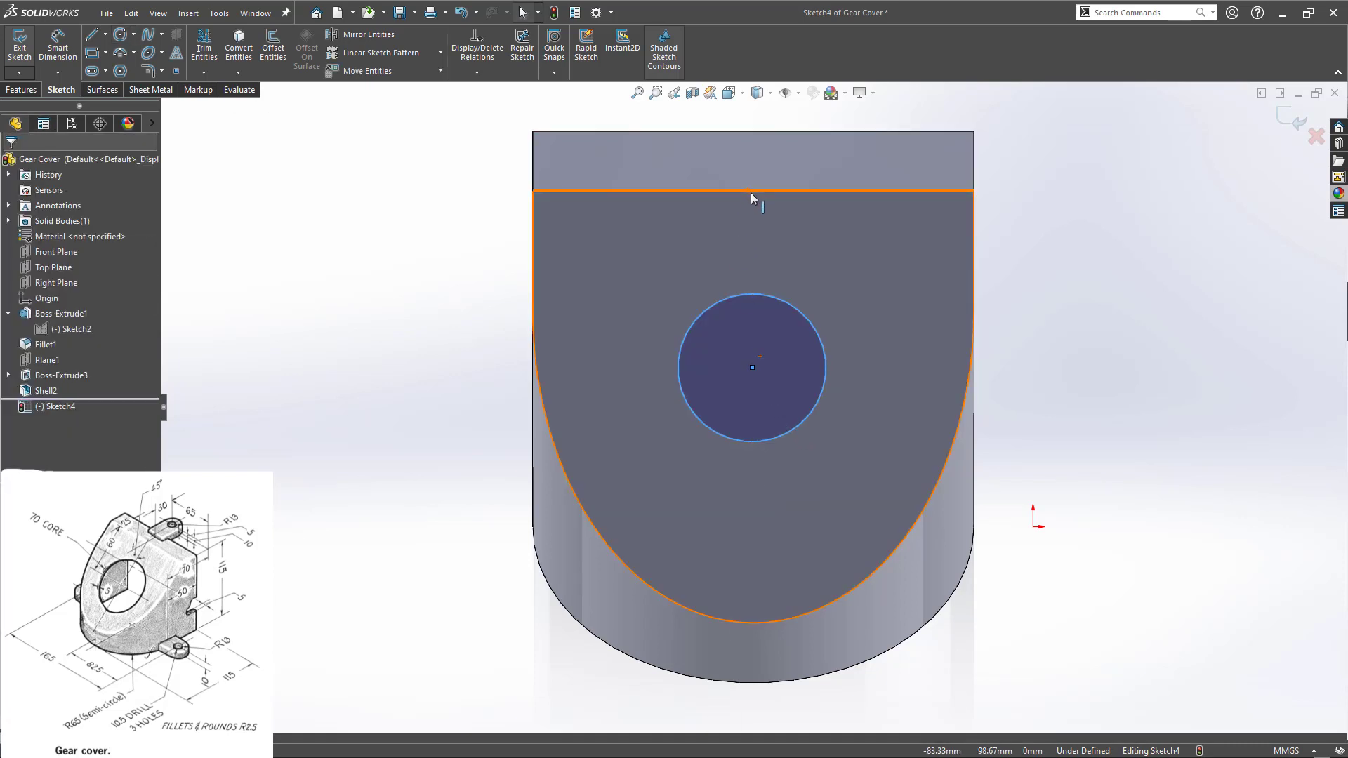
- Align the circle's centre vertically with the midpoint of the sloped face's upper edge
{"action": "left_click", "coordinate": [753, 191]}
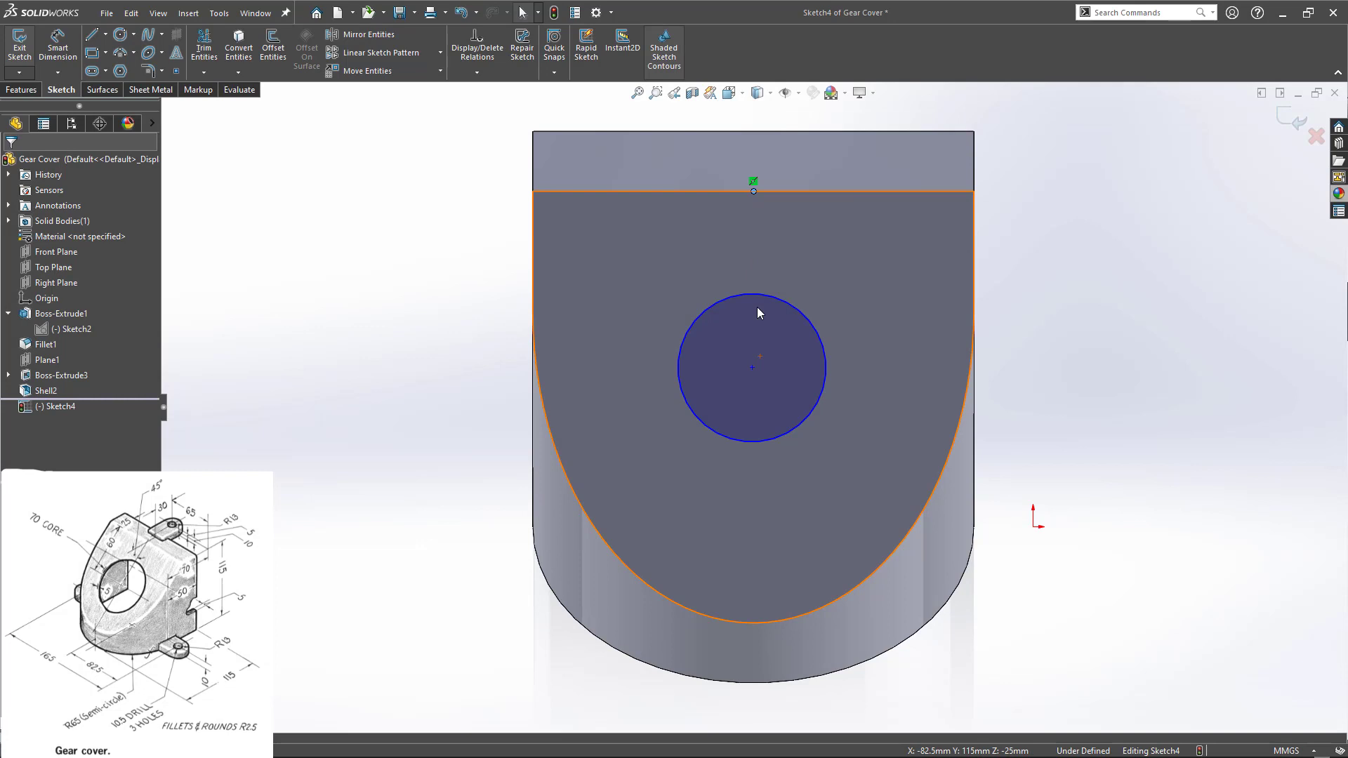
{"action": "left_click", "coordinate": [754, 370], "text": "ctrl"}
{"action": "left_click", "coordinate": [817, 308]}
{"action": "left_click", "coordinate": [433, 405]}
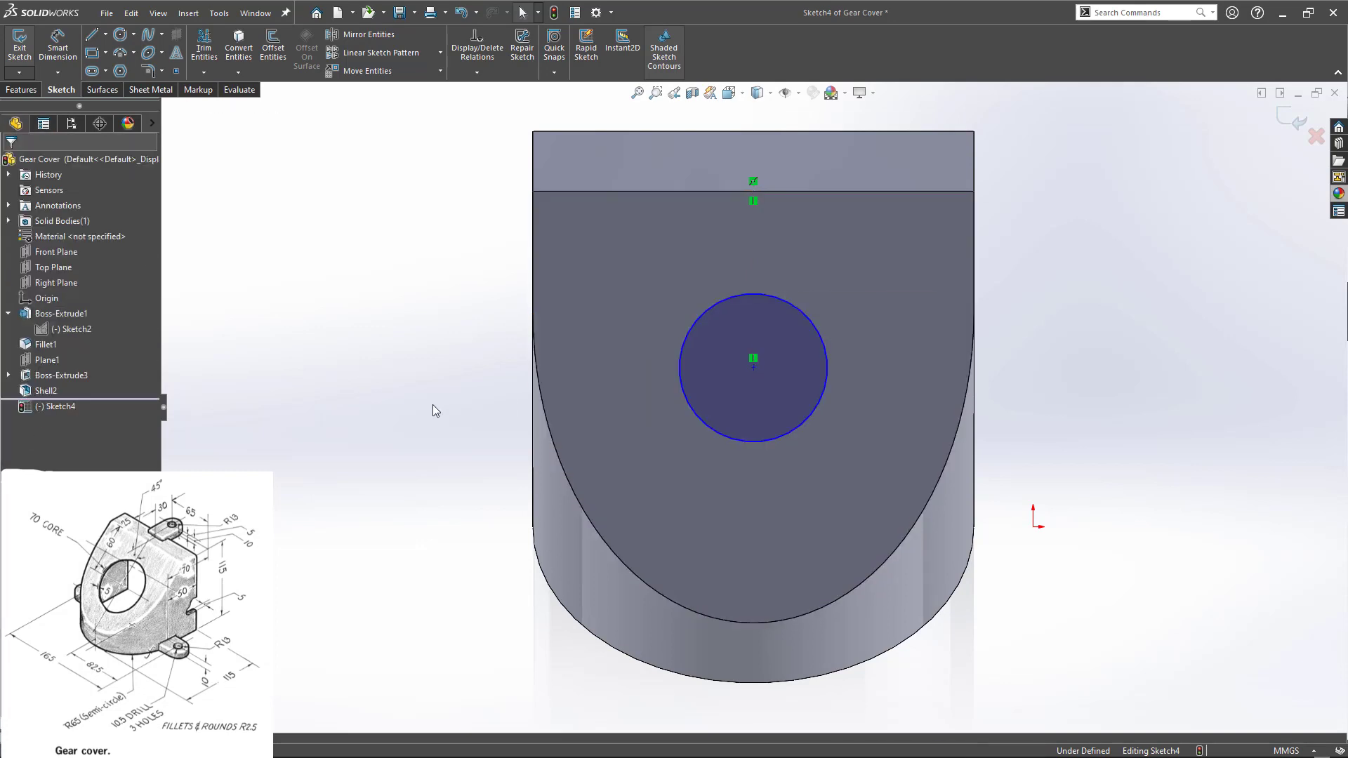
- Dimension the circle's diameter as 70 mm
{"action": "key", "text": "d"}
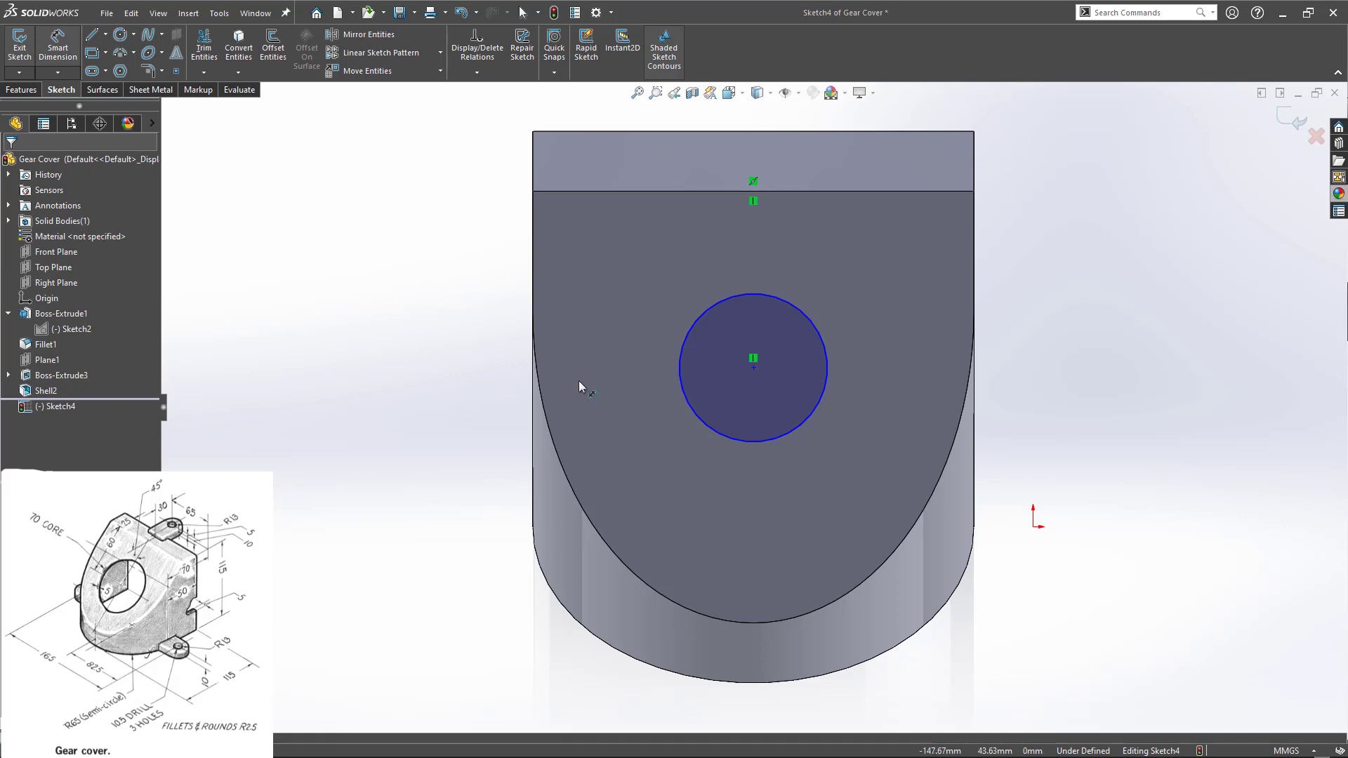
{"action": "left_click", "coordinate": [697, 412]}
{"action": "left_click", "coordinate": [369, 293]}
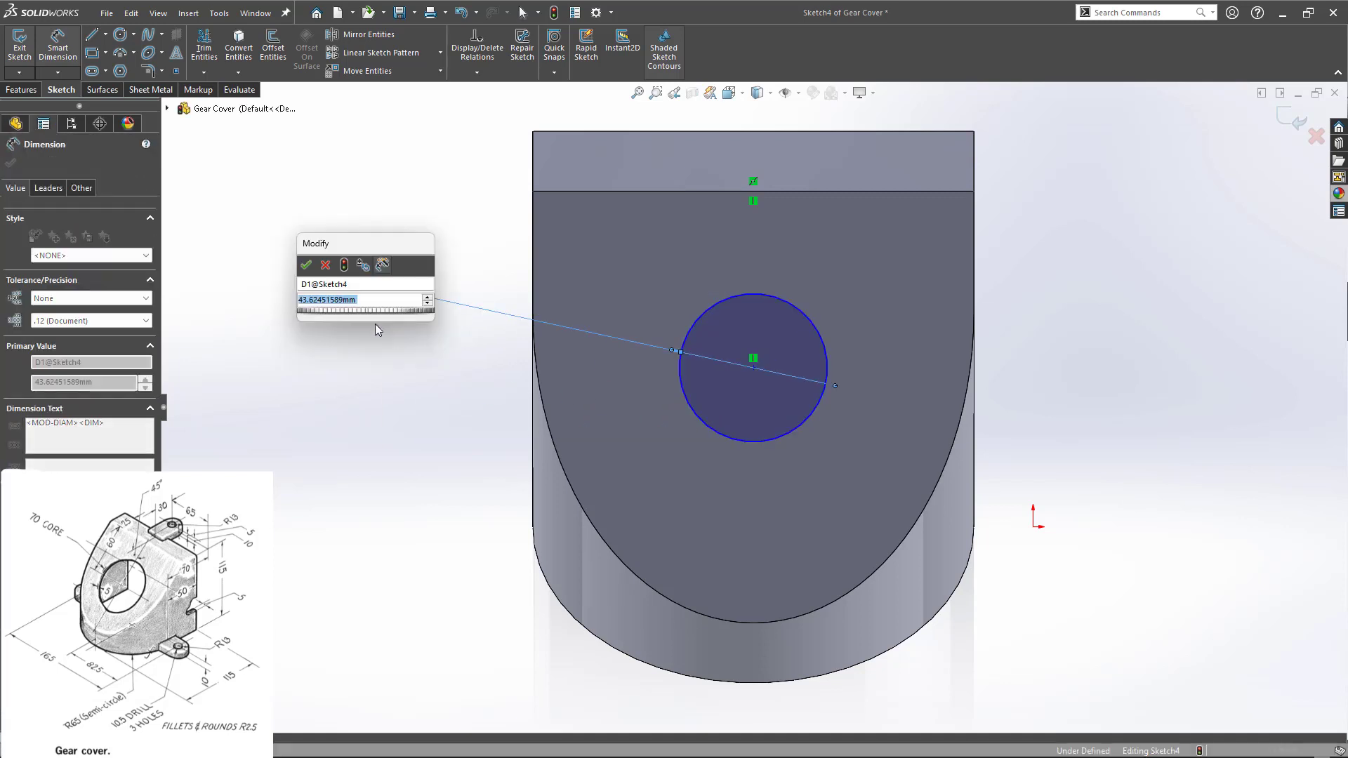
{"action": "type", "text": "70"}
{"action": "key", "text": "Return"}
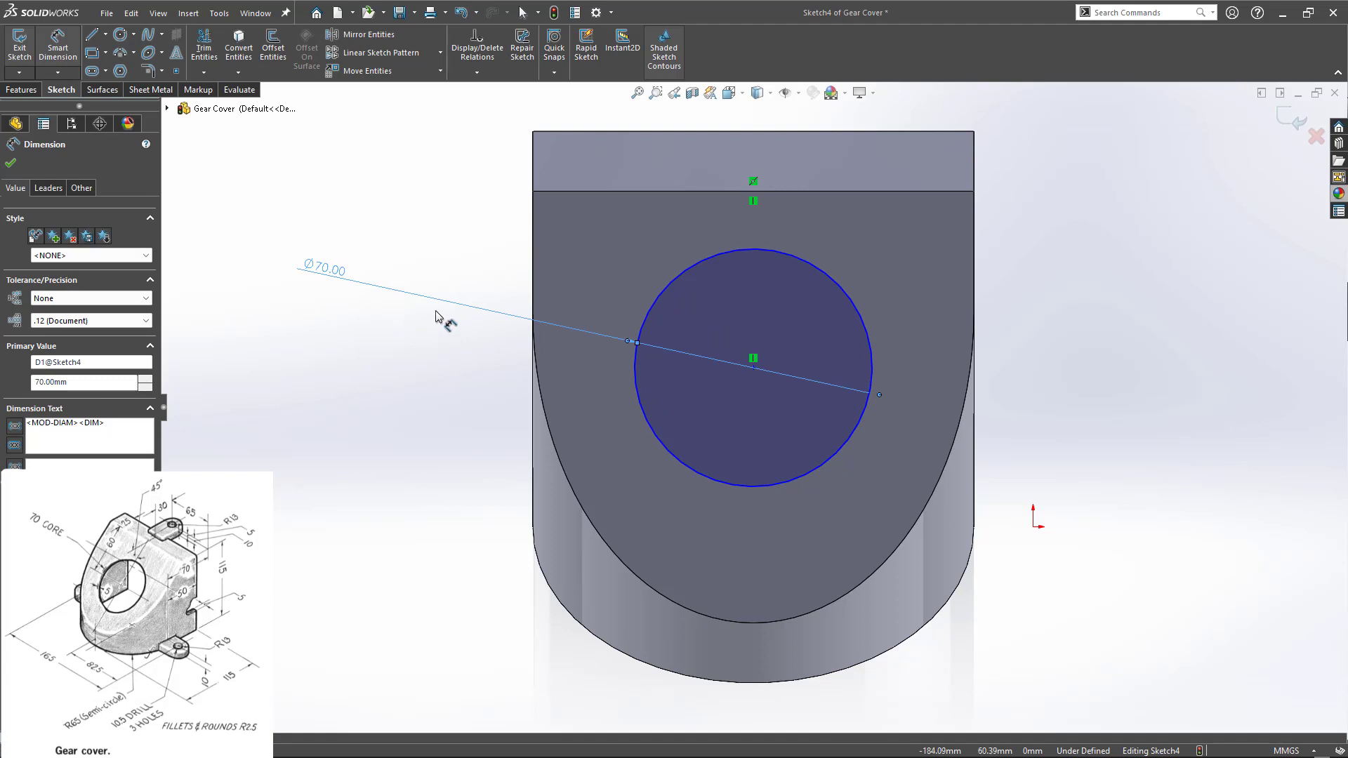
- Set the distance from the sloped face's upper edge to the circle's centre to 60 mm
{"action": "left_click", "coordinate": [661, 192]}
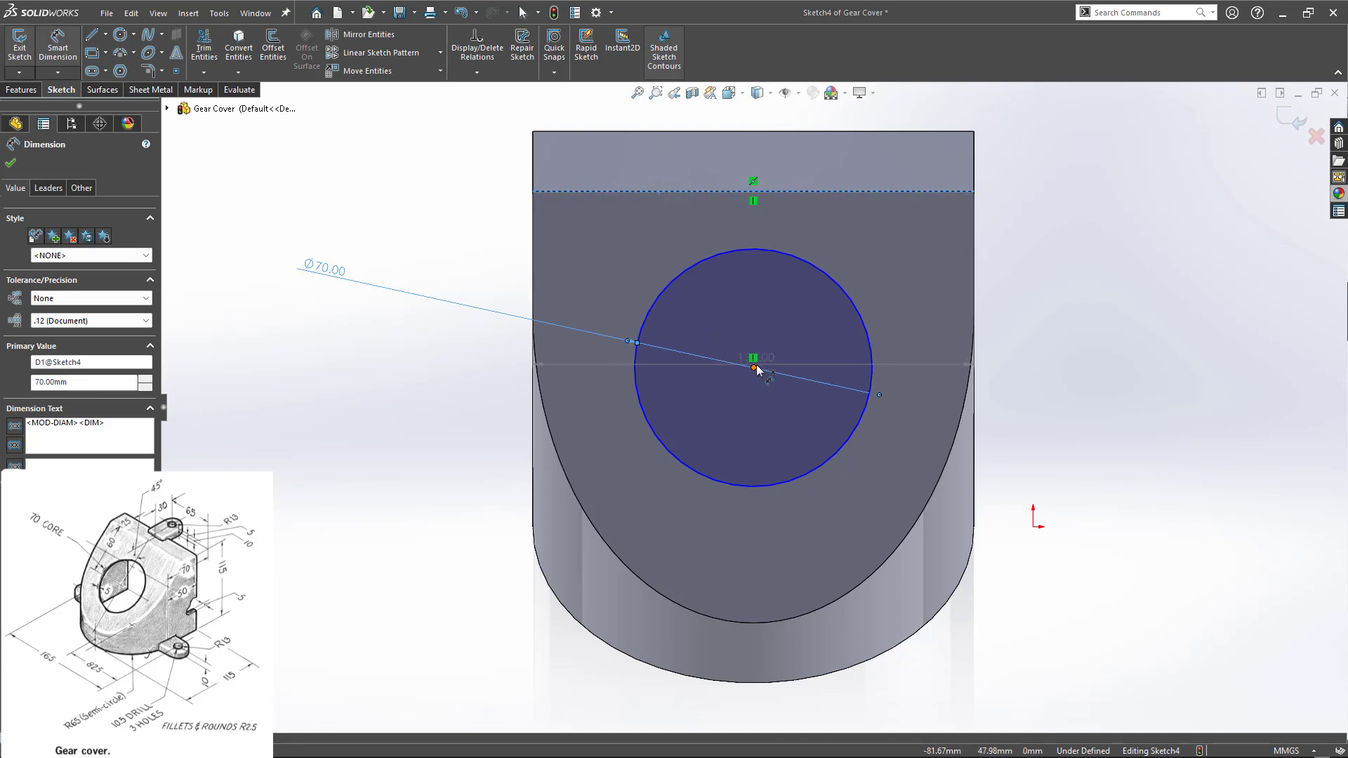
{"action": "left_click", "coordinate": [755, 368]}
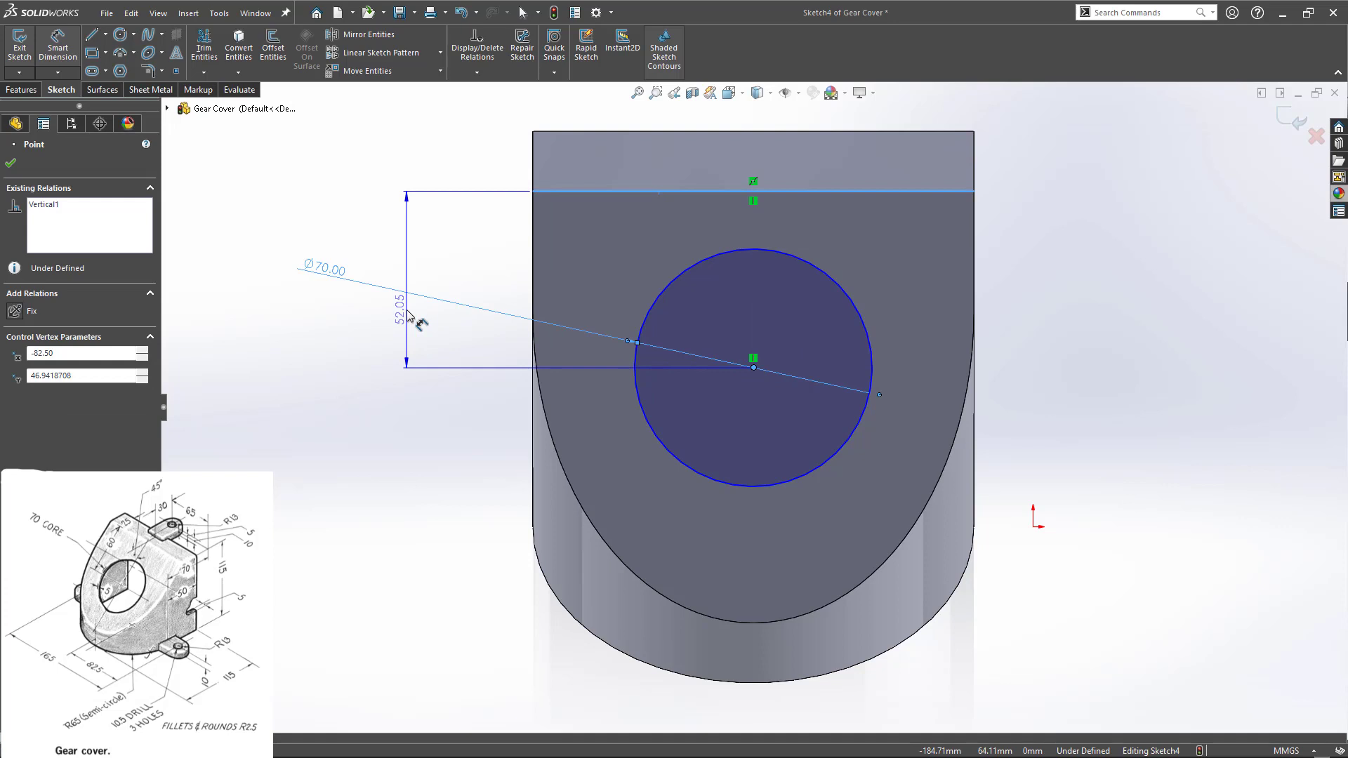
{"action": "left_click", "coordinate": [410, 315]}
{"action": "type", "text": "60"}
{"action": "key", "text": "Return"}
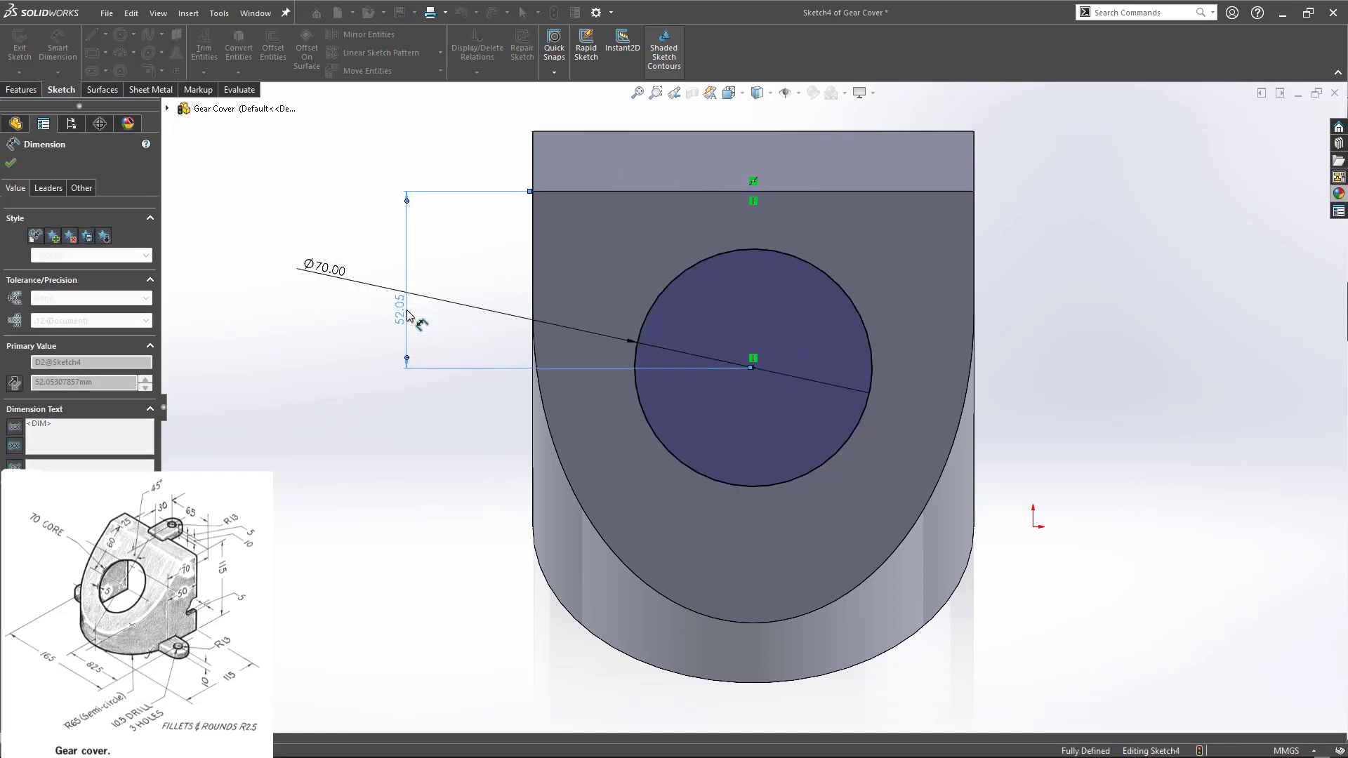
{"action": "key", "text": "Escape"}
{"action": "key", "text": "Escape"}
{"action": "scroll", "coordinate": [437, 432], "scroll_direction": "up", "scroll_amount": 2}
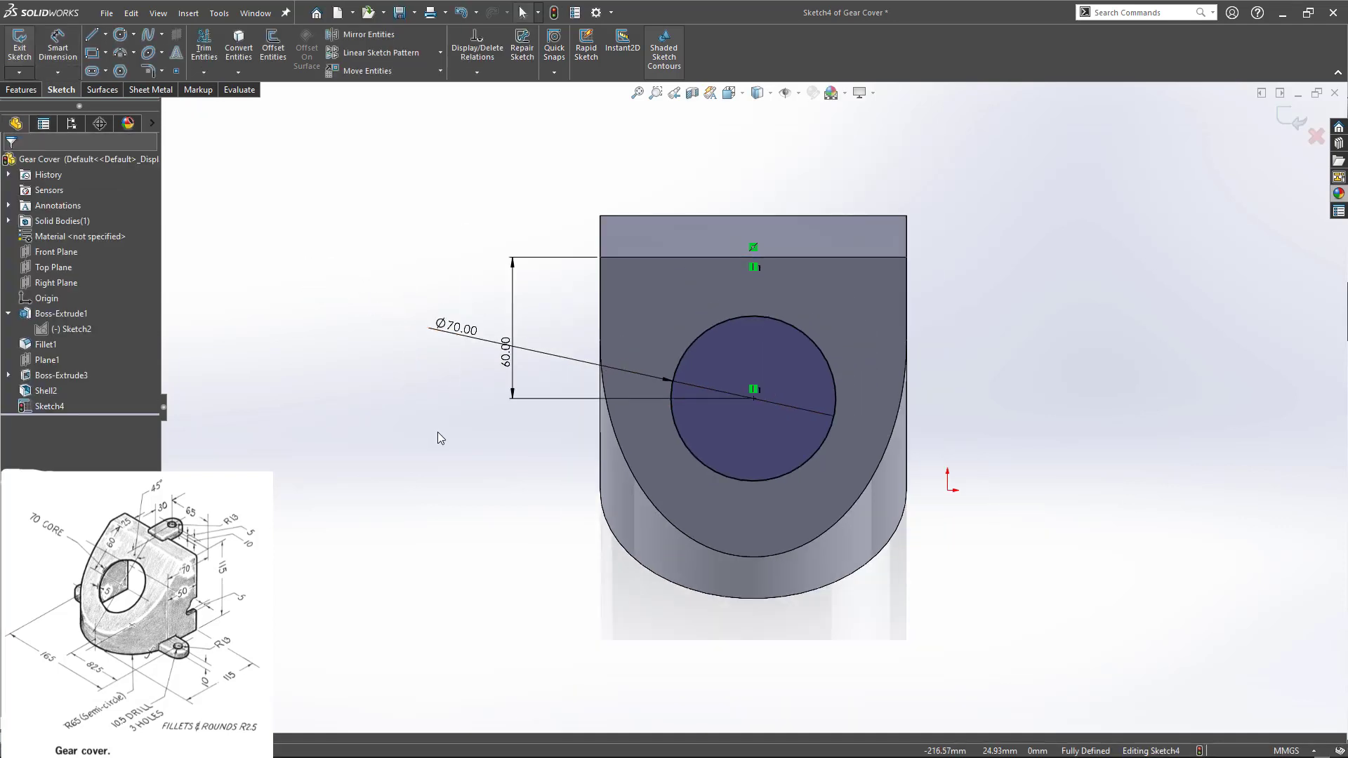
- Exit the sketch and extrude the circle through the sloped wall as a cut to open the round hole
{"action": "double_click", "coordinate": [436, 432]}
{"action": "scroll", "coordinate": [450, 438], "scroll_direction": "up", "scroll_amount": 2}
{"action": "middle_click_drag", "start_coordinate": [492, 459], "coordinate": [391, 403]}
{"action": "middle_click_drag", "start_coordinate": [617, 478], "coordinate": [739, 452]}
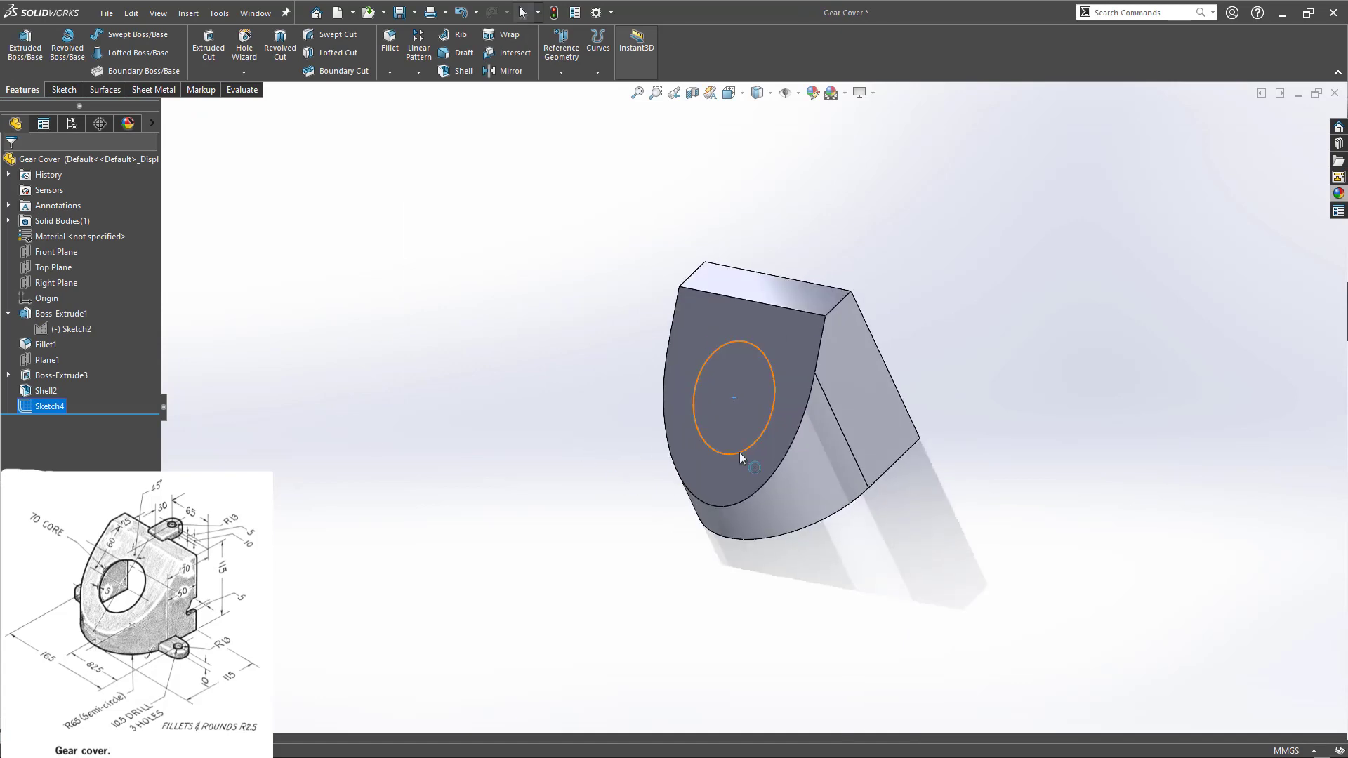
{"action": "left_click", "coordinate": [739, 452]}
{"action": "left_click_drag", "start_coordinate": [711, 448], "coordinate": [895, 569]}
{"action": "middle_click_drag", "start_coordinate": [380, 527], "coordinate": [530, 376]}
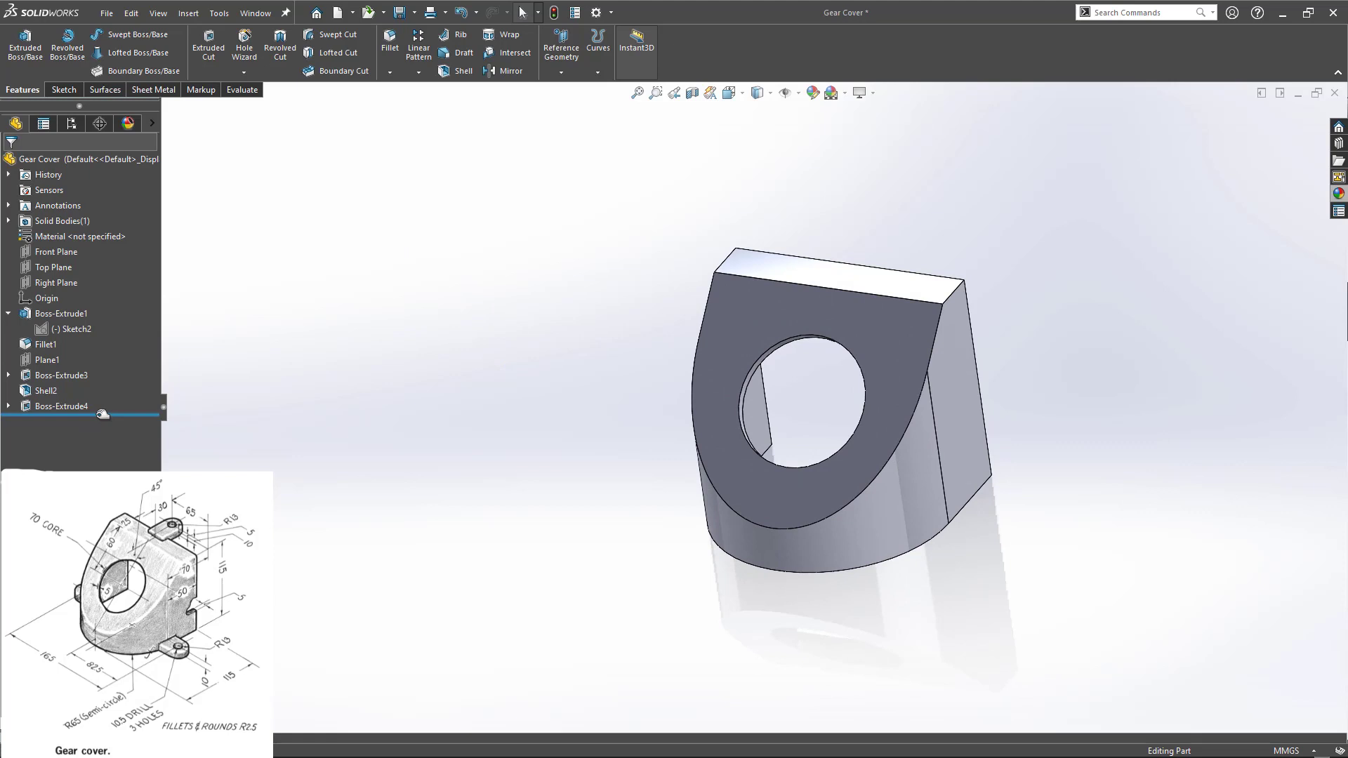
- Roll the model history back to before the shell and fillet all edges of the sloped front face with a 3 mm radius
{"action": "left_click_drag", "start_coordinate": [102, 414], "coordinate": [99, 384]}
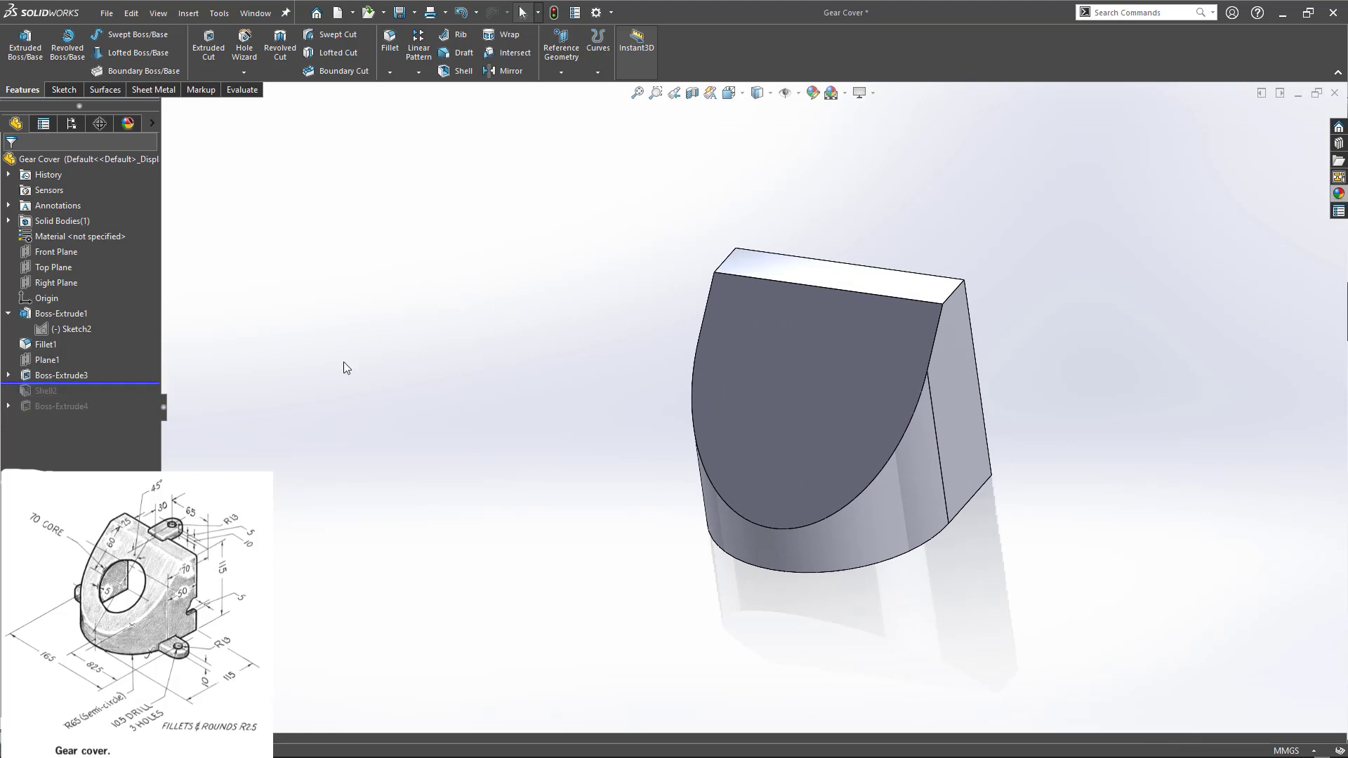
{"action": "mouse_move", "coordinate": [343, 364]}
{"action": "middle_mouse_down"}
{"action": "mouse_move", "coordinate": [190, 365]}
{"action": "mouse_move", "coordinate": [279, 388]}
{"action": "mouse_move", "coordinate": [331, 379]}
{"action": "middle_mouse_up"}
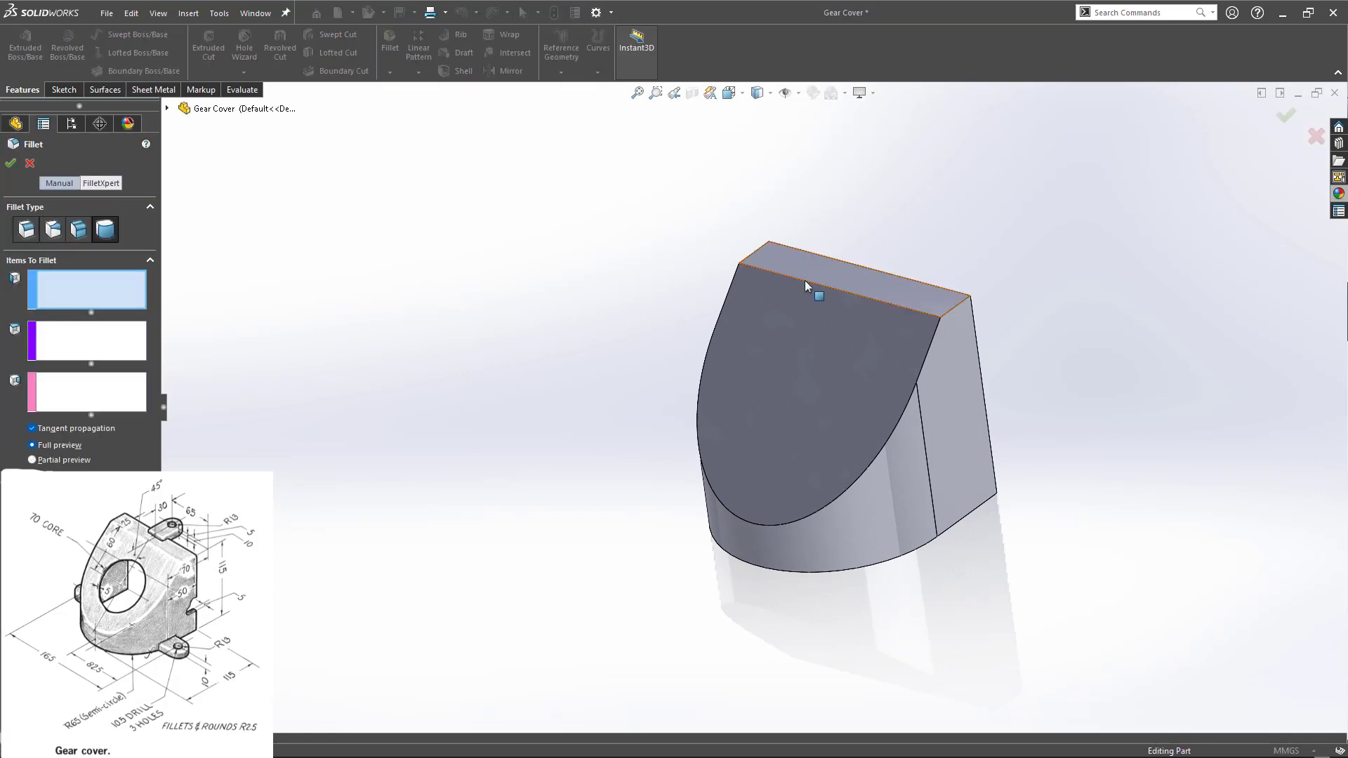
{"action": "left_click", "coordinate": [808, 306]}
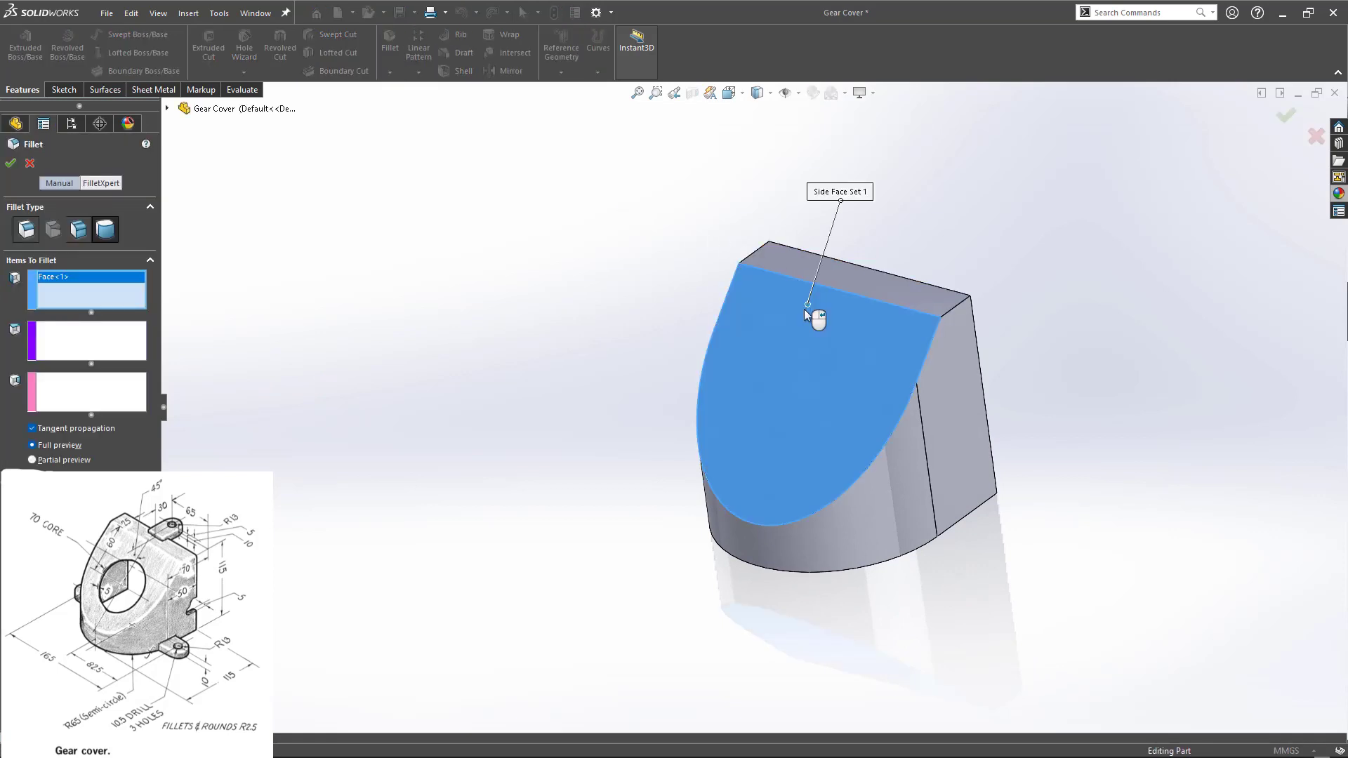
{"action": "left_click", "coordinate": [20, 233]}
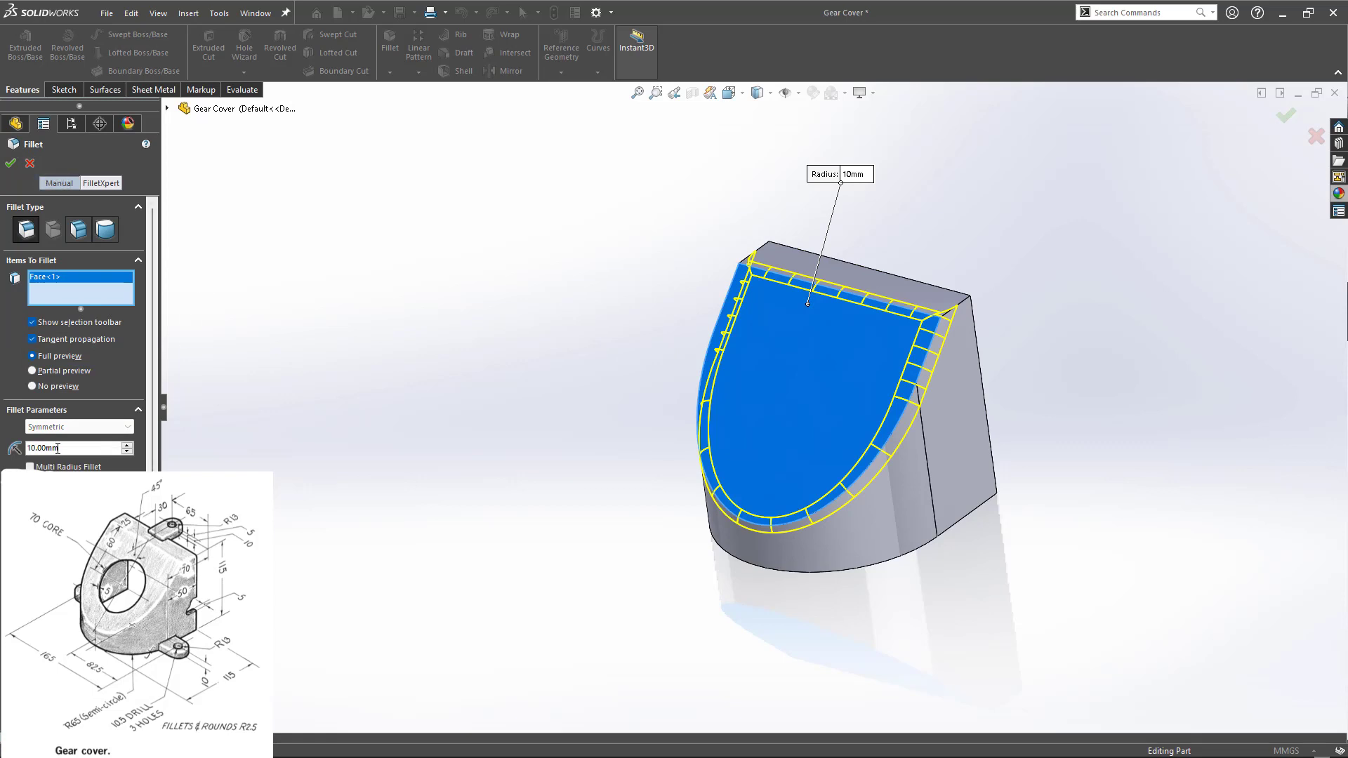
{"action": "type", "text": "2"}
{"action": "key", "text": "Return"}
{"action": "middle_click_drag", "start_coordinate": [470, 469], "coordinate": [494, 378]}
{"action": "middle_click_drag", "start_coordinate": [494, 378], "coordinate": [487, 371]}
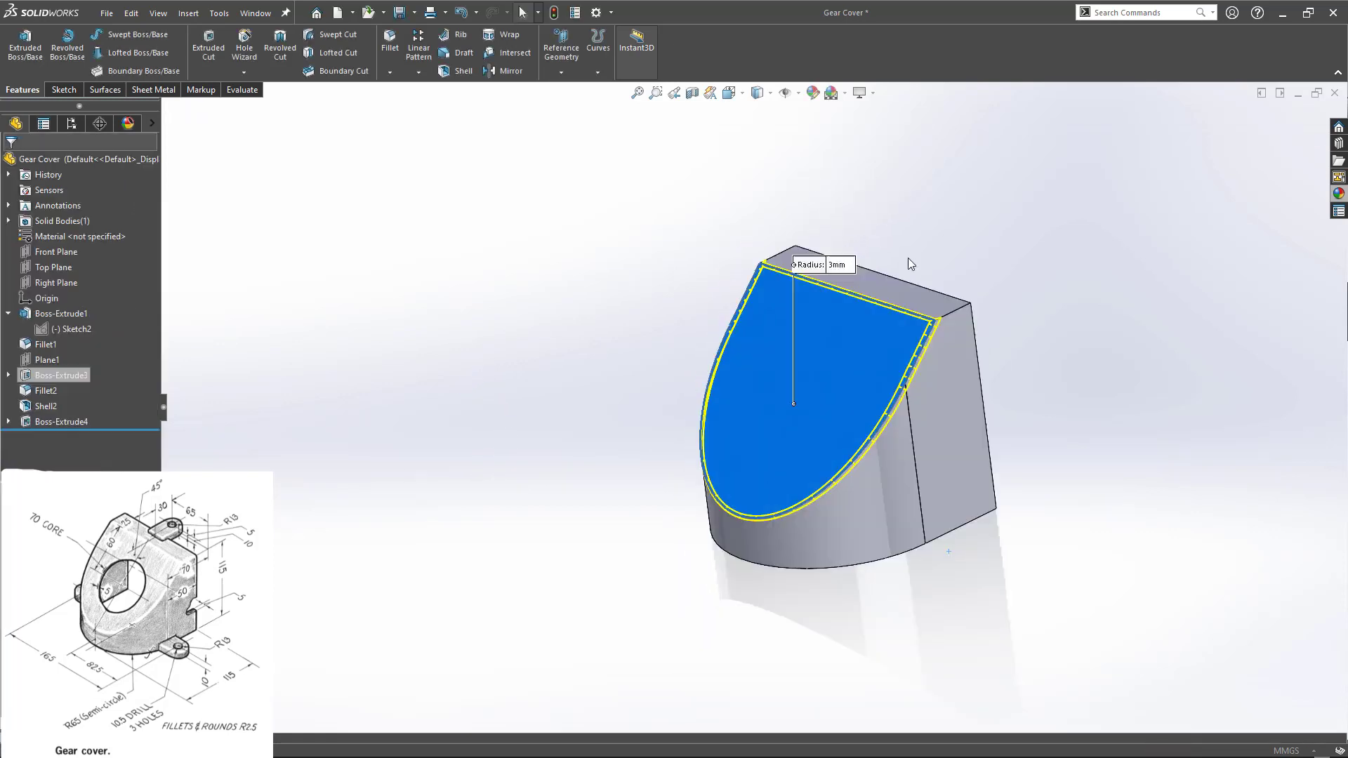
- Add the two short side edges of the body's top face to the sloped face's fillet
{"action": "left_click", "coordinate": [953, 316]}
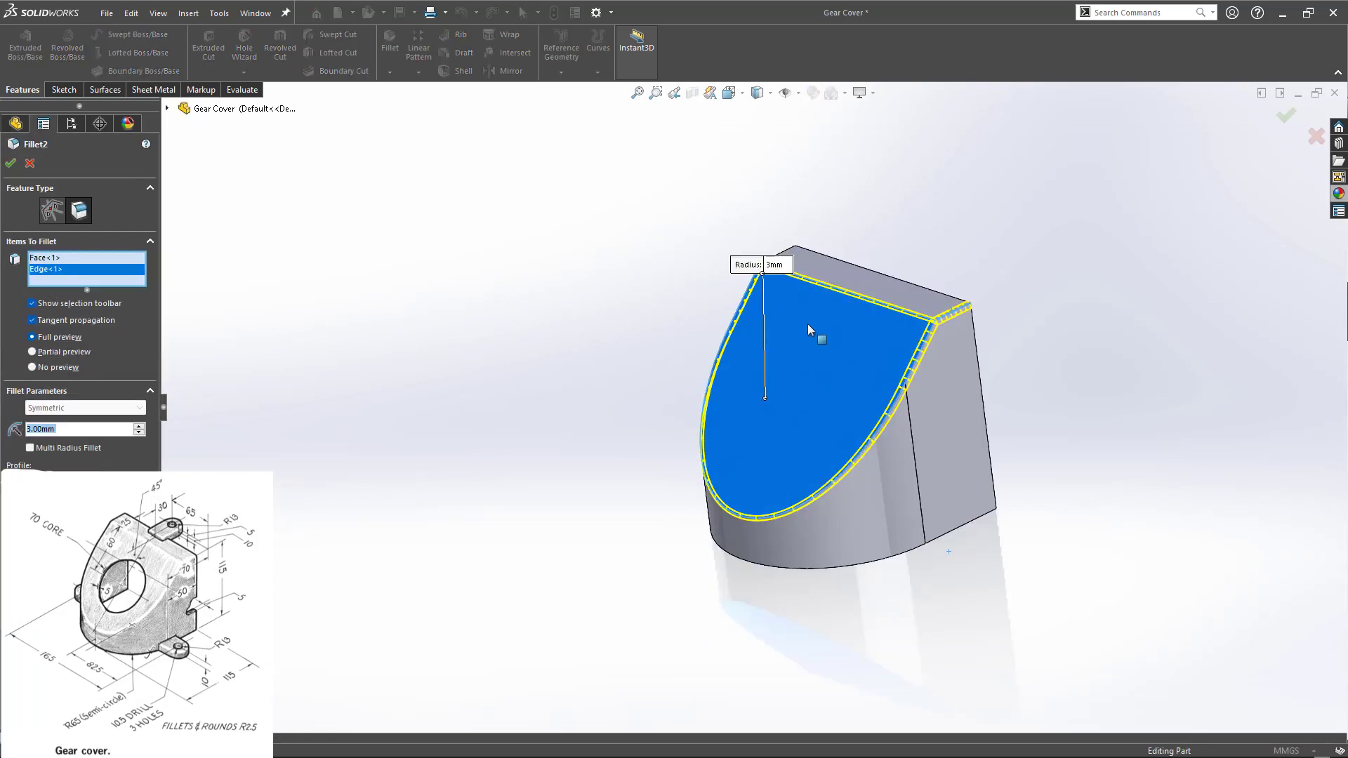
{"action": "scroll", "coordinate": [828, 281], "scroll_direction": "down", "scroll_amount": 2}
{"action": "left_click", "coordinate": [784, 253]}
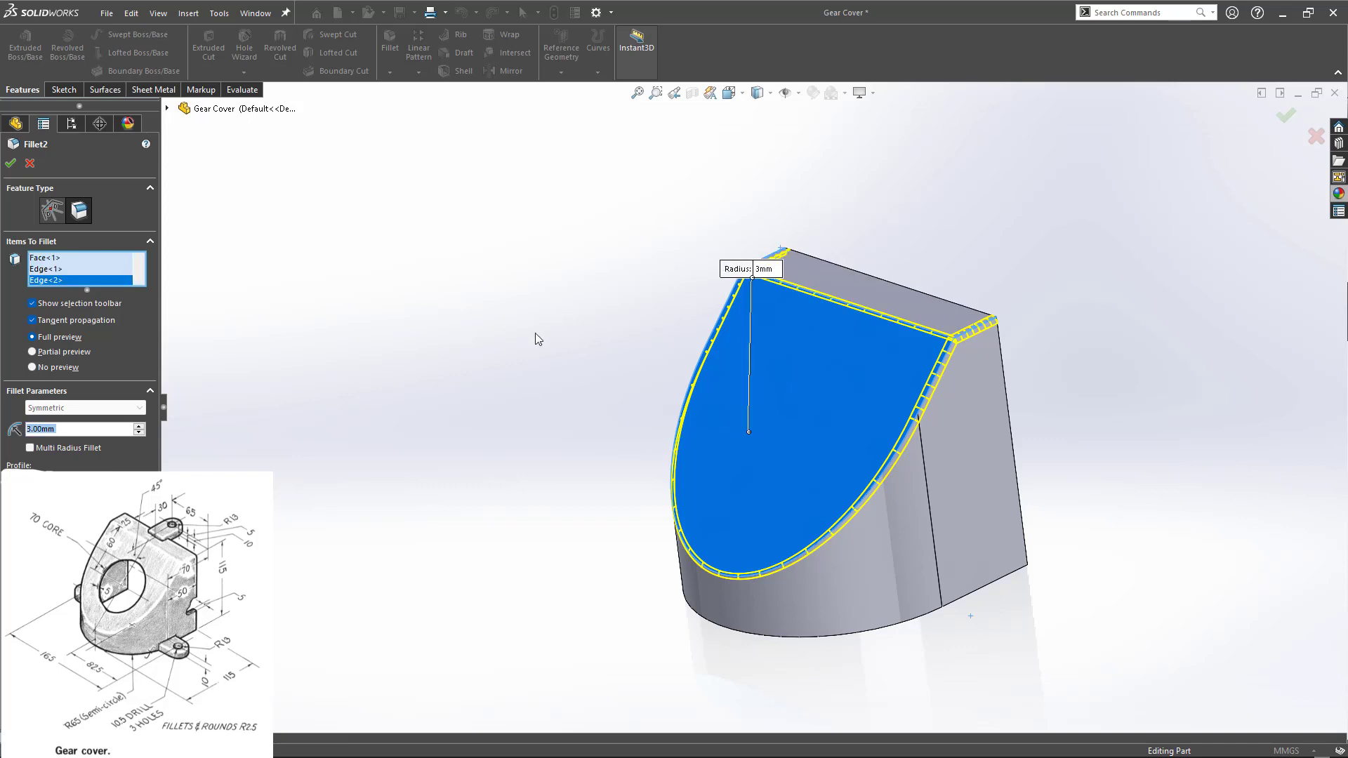
{"action": "left_click", "coordinate": [11, 165]}
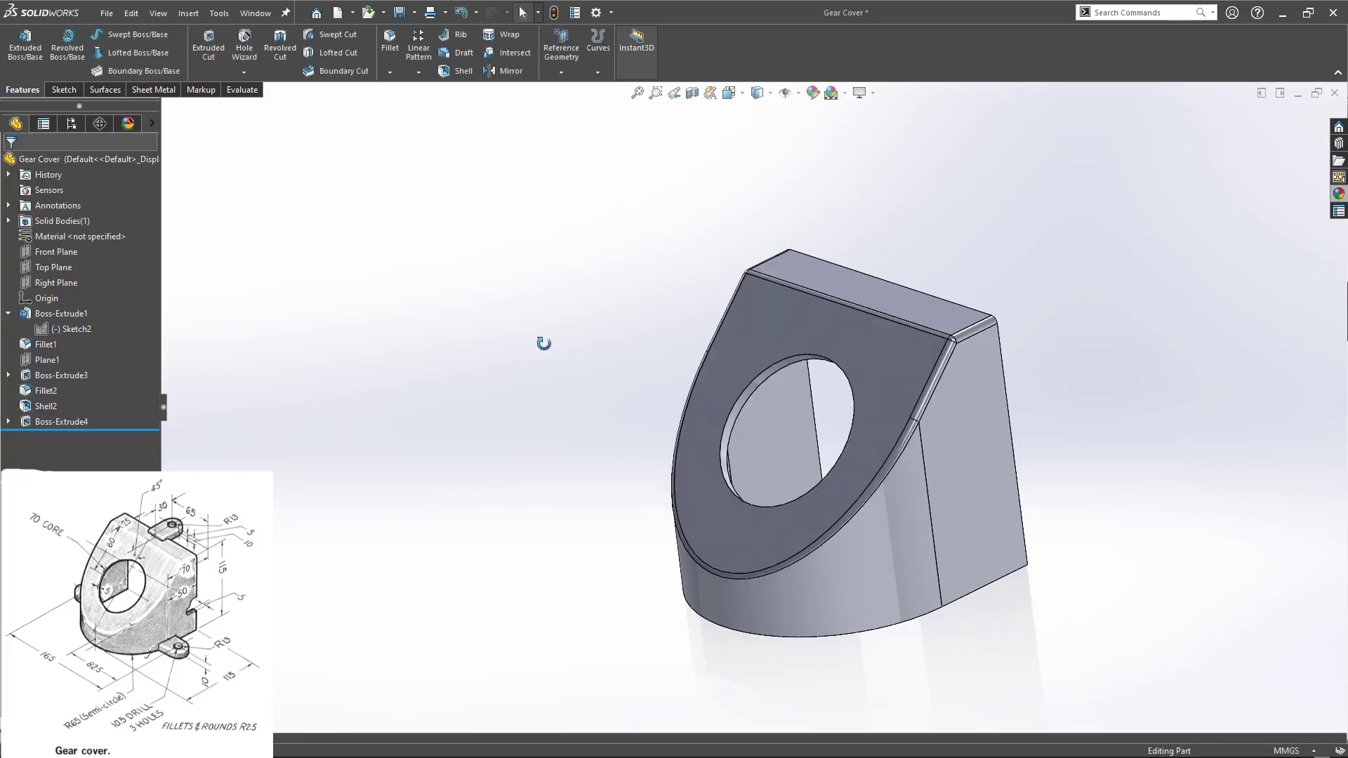
- Start a sketch on the body's top face and draw two concentric circles behind its rear edge, about 8 mm and 21 mm in diameter
{"action": "left_click", "coordinate": [861, 284]}
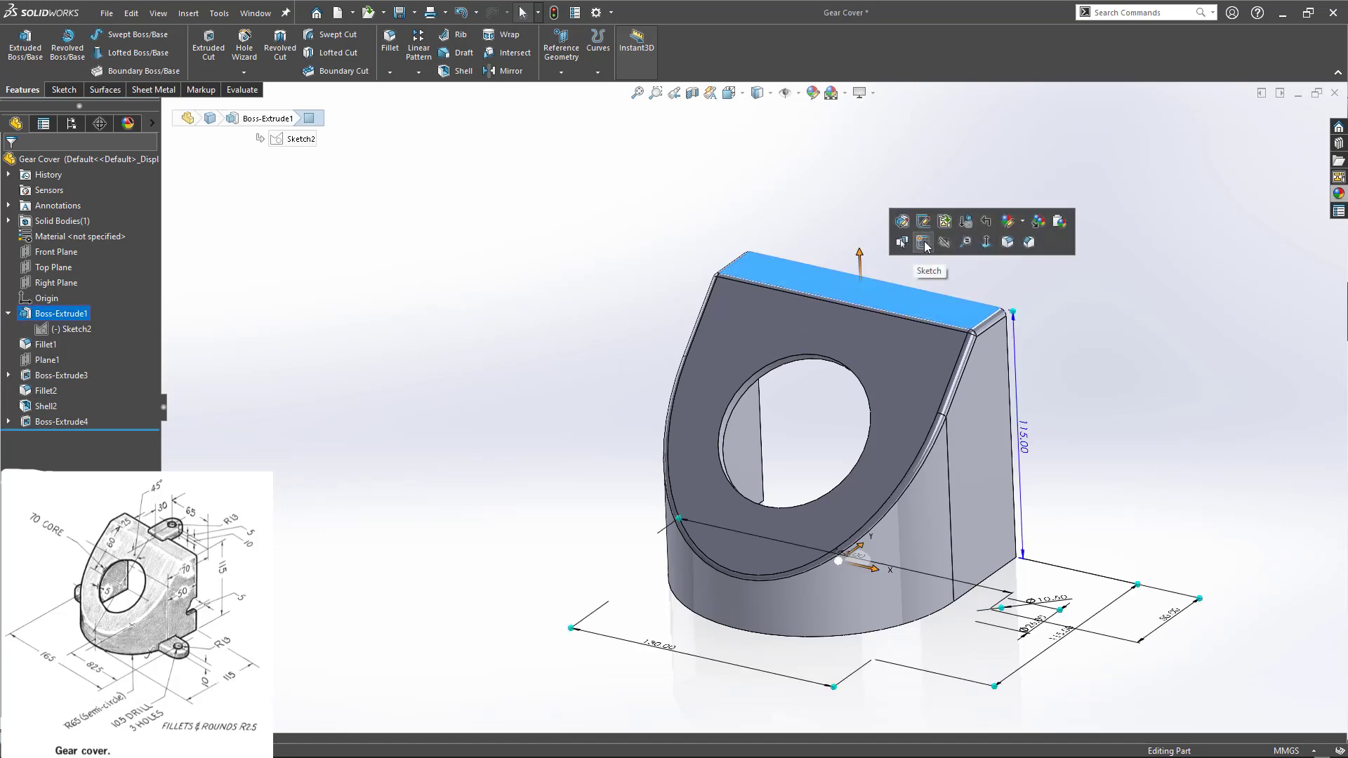
{"action": "middle_click_drag", "start_coordinate": [913, 254], "coordinate": [924, 241]}
{"action": "scroll", "coordinate": [715, 449], "scroll_direction": "up", "scroll_amount": 1}
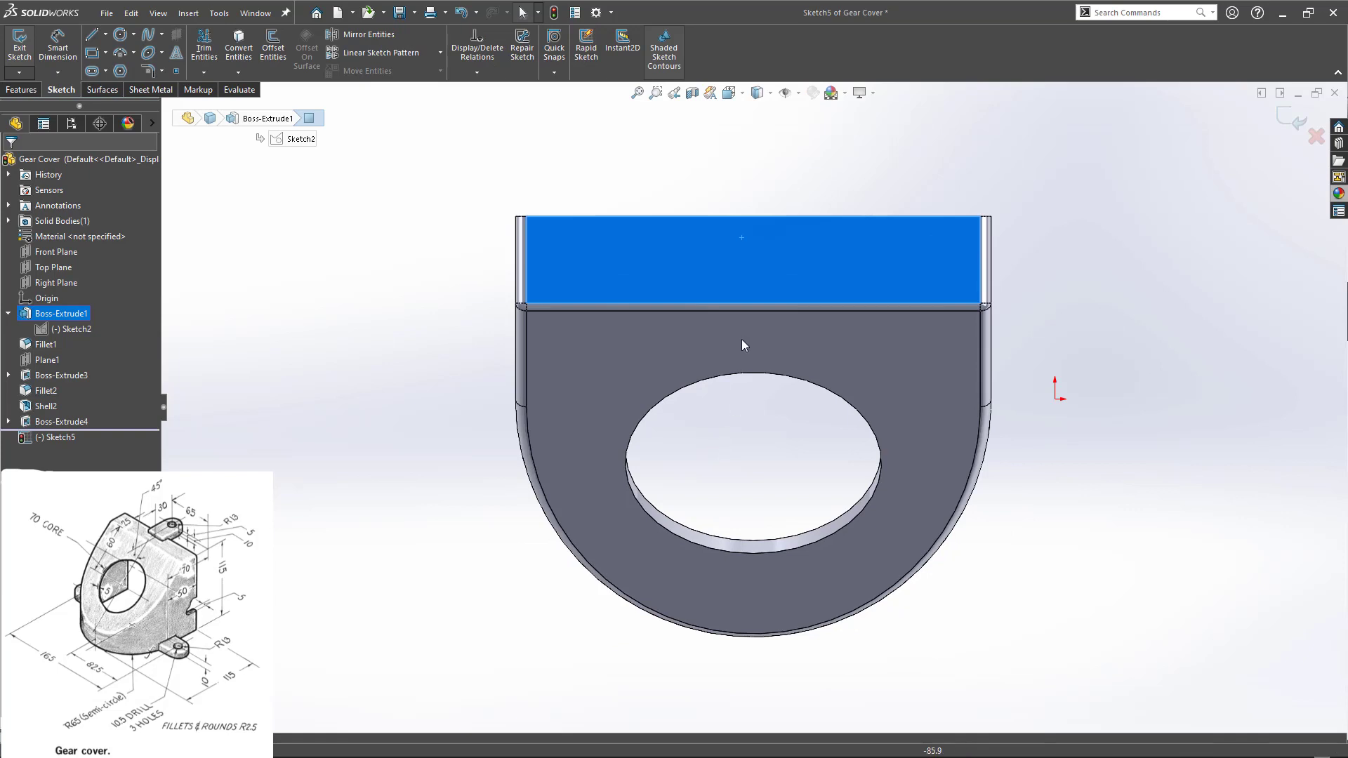
{"action": "scroll", "coordinate": [738, 271], "scroll_direction": "down", "scroll_amount": 1}
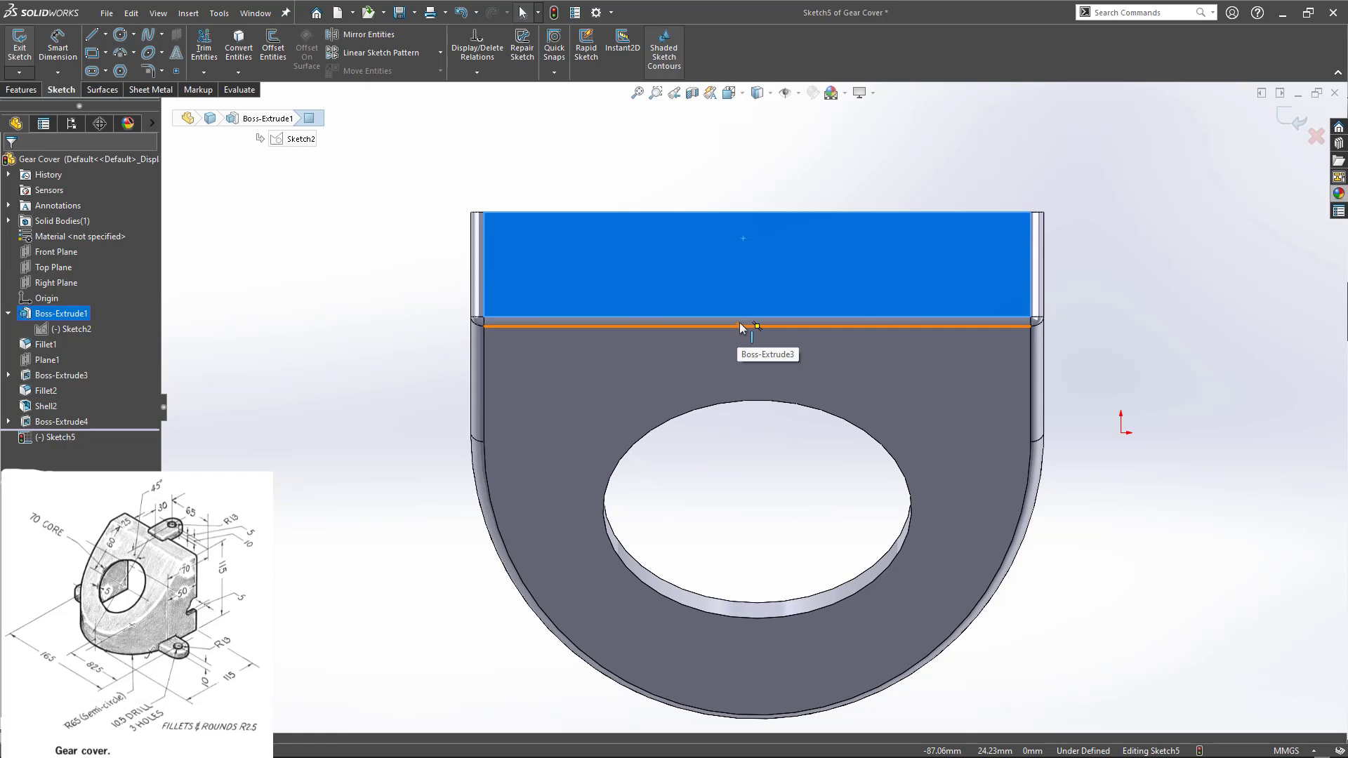
{"action": "key", "text": "c"}
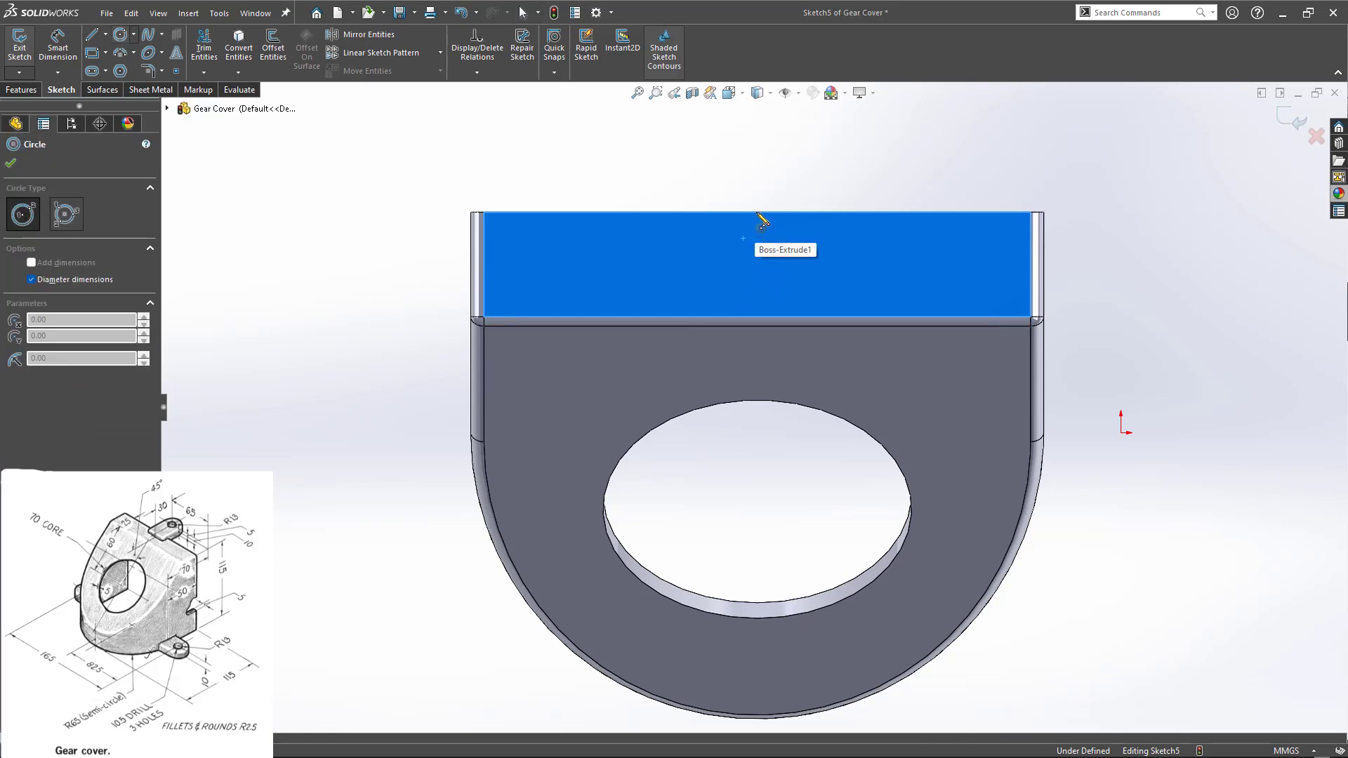
{"action": "left_click", "coordinate": [756, 142]}
{"action": "left_click", "coordinate": [766, 158]}
{"action": "left_click", "coordinate": [757, 142]}
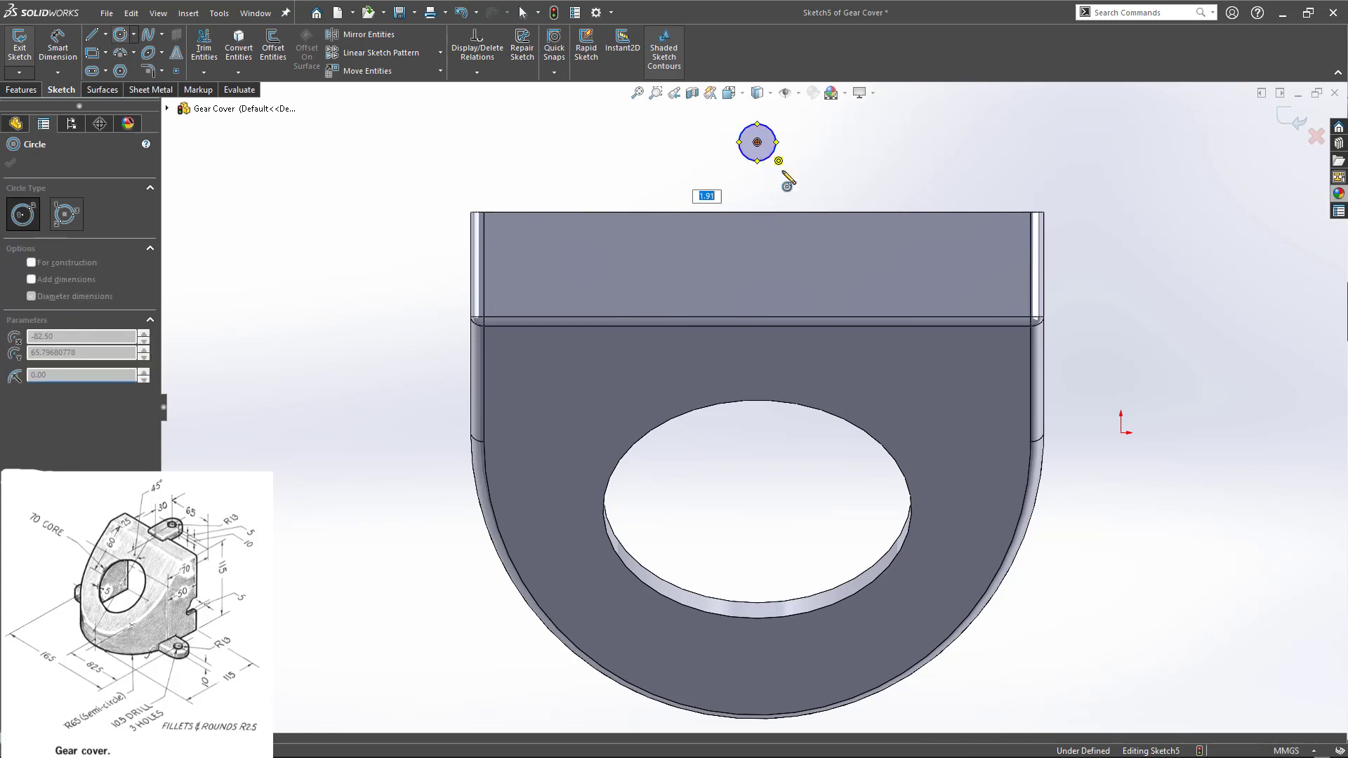
{"action": "left_click", "coordinate": [779, 186]}
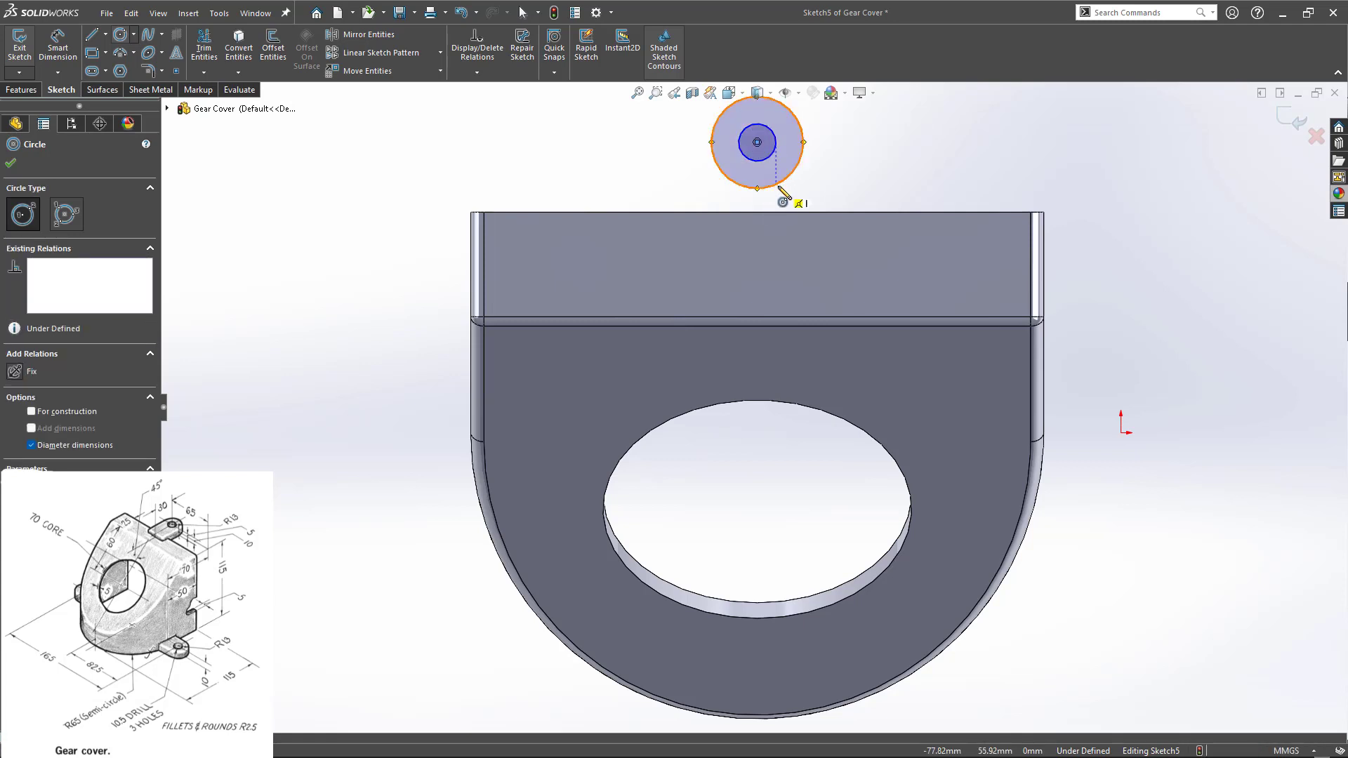
- Draw three connected lines from the outer circle's side points onto the top face, forming a U-shaped tab base as wide as the circle
{"action": "key", "text": "l"}
{"action": "left_click", "coordinate": [803, 142]}
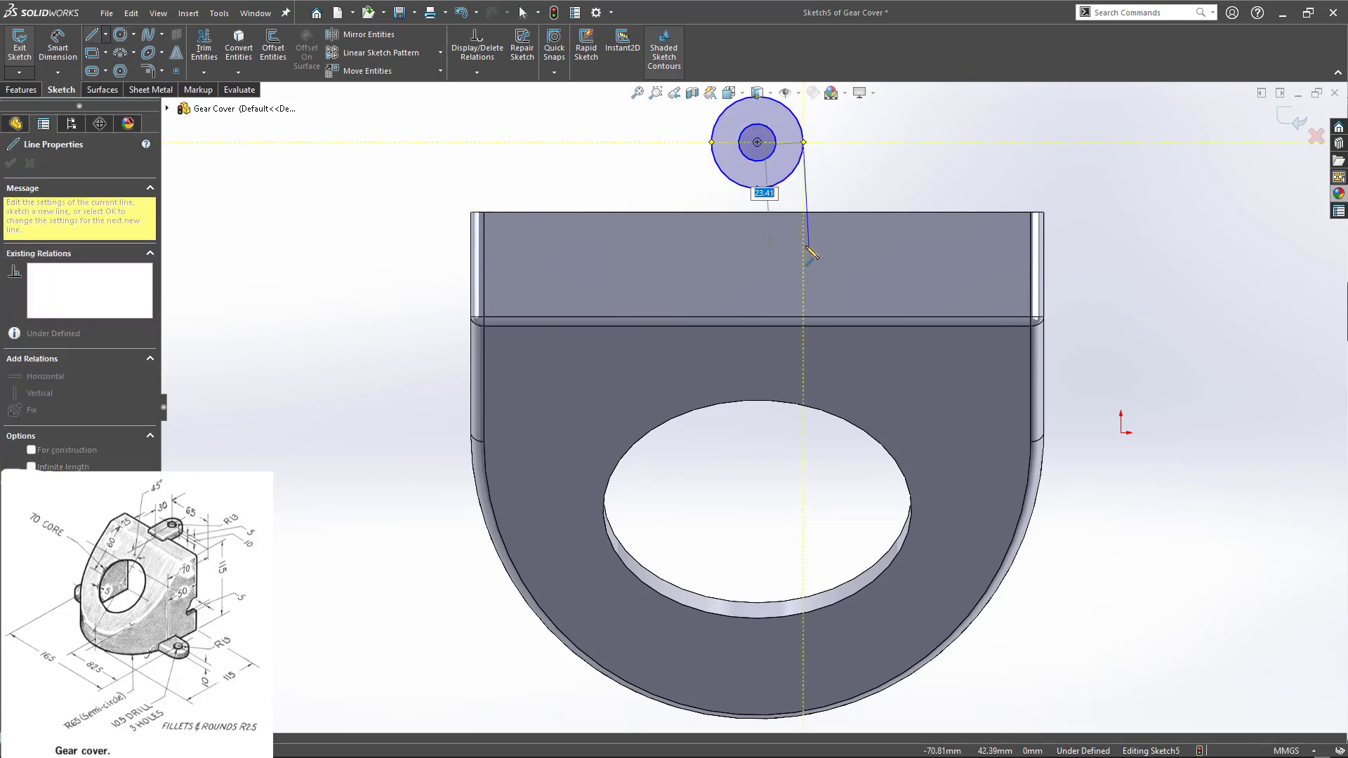
{"action": "left_click", "coordinate": [803, 245]}
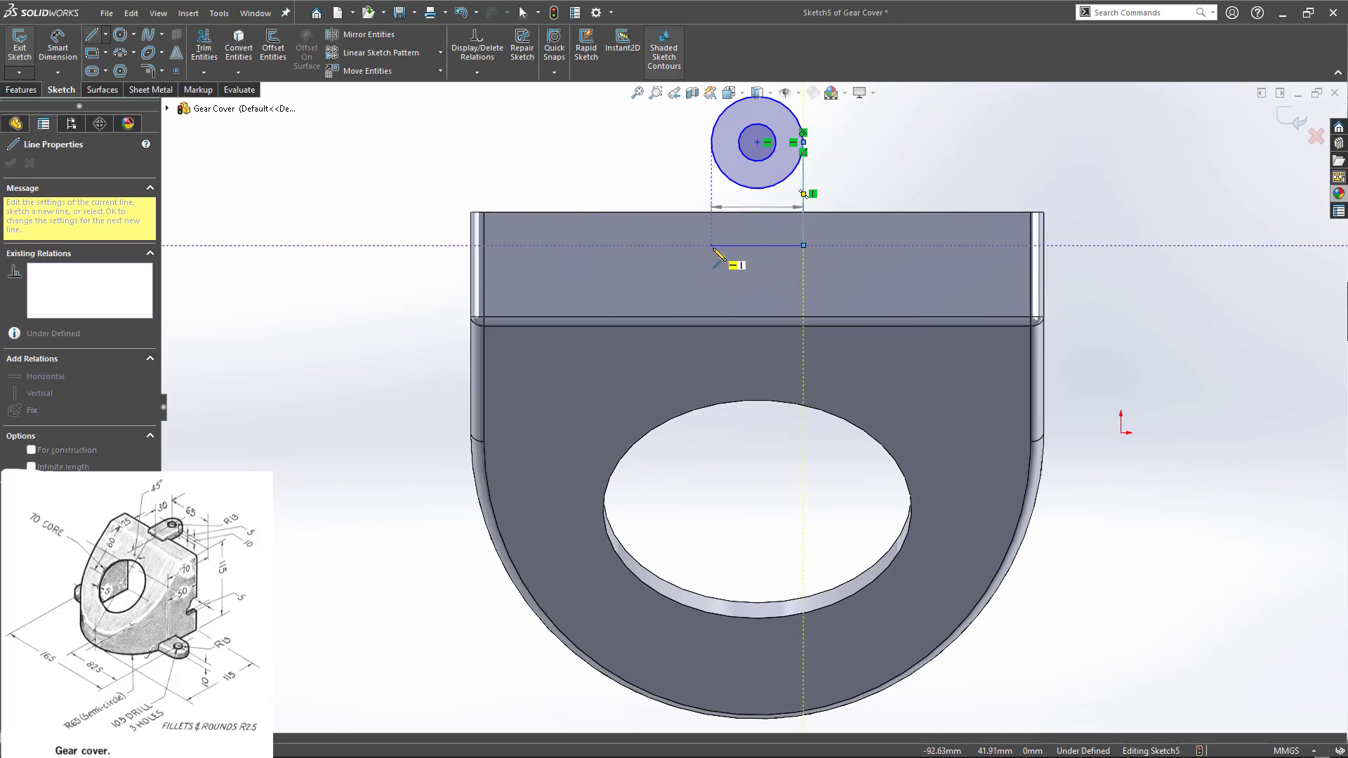
{"action": "left_click", "coordinate": [712, 245]}
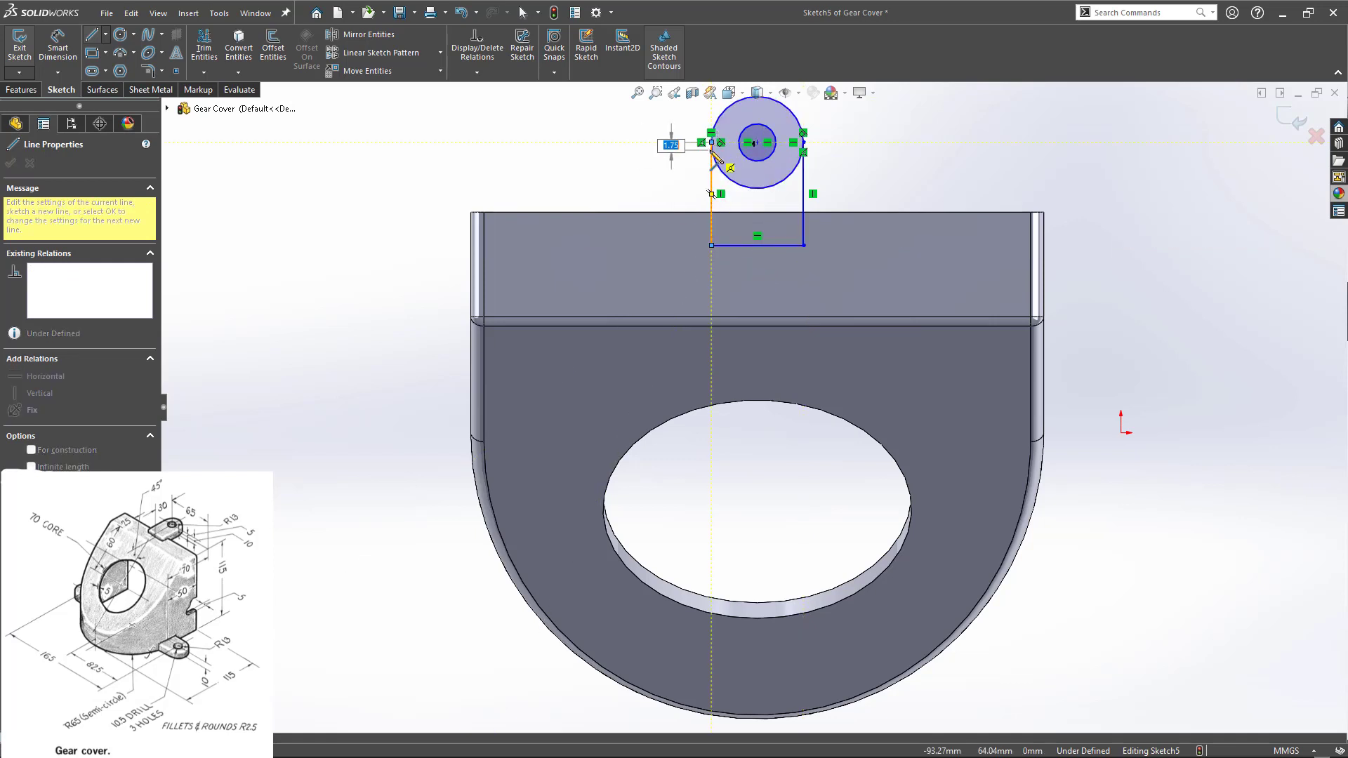
{"action": "left_click", "coordinate": [713, 146]}
- Dimension the tab's outer circle to 26 mm and its inner circle to 10 mm in diameter
{"action": "key", "text": "d"}
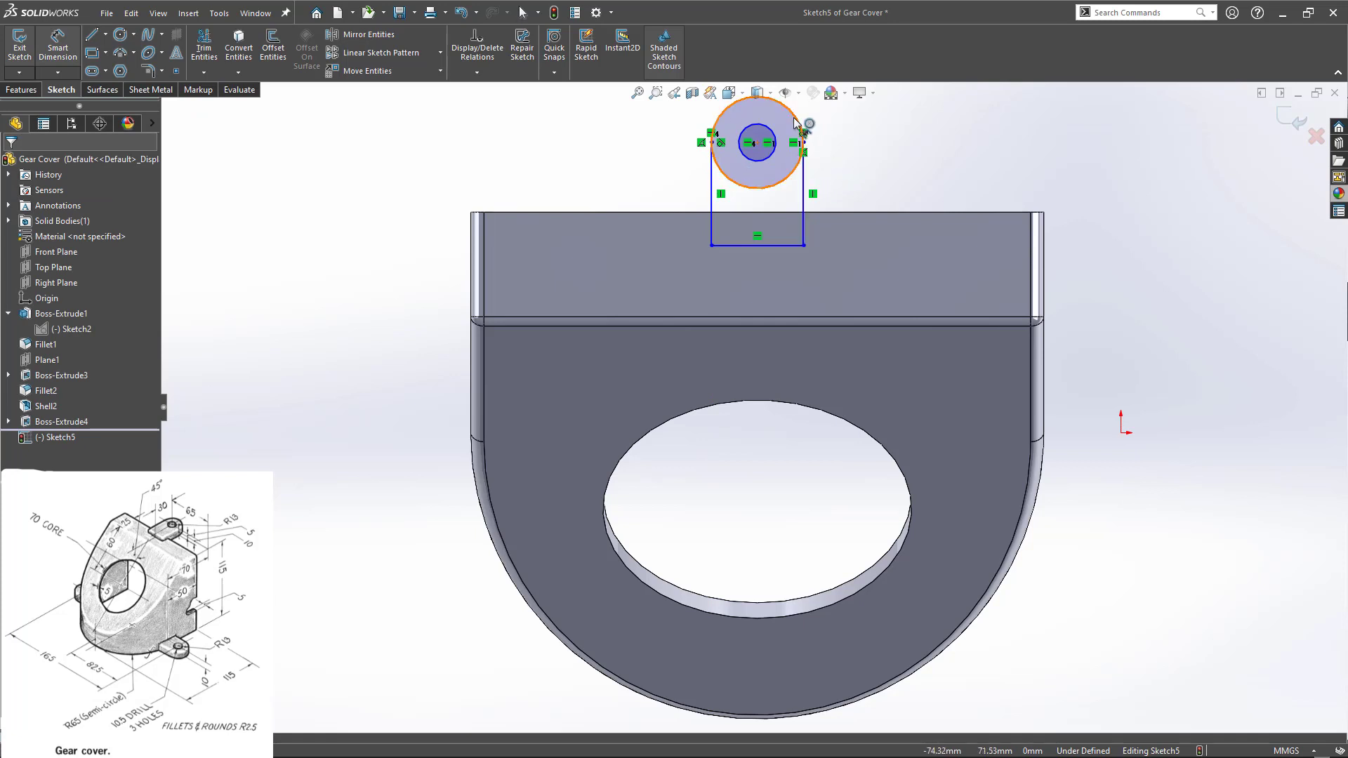
{"action": "left_click", "coordinate": [797, 165]}
{"action": "left_click", "coordinate": [872, 139]}
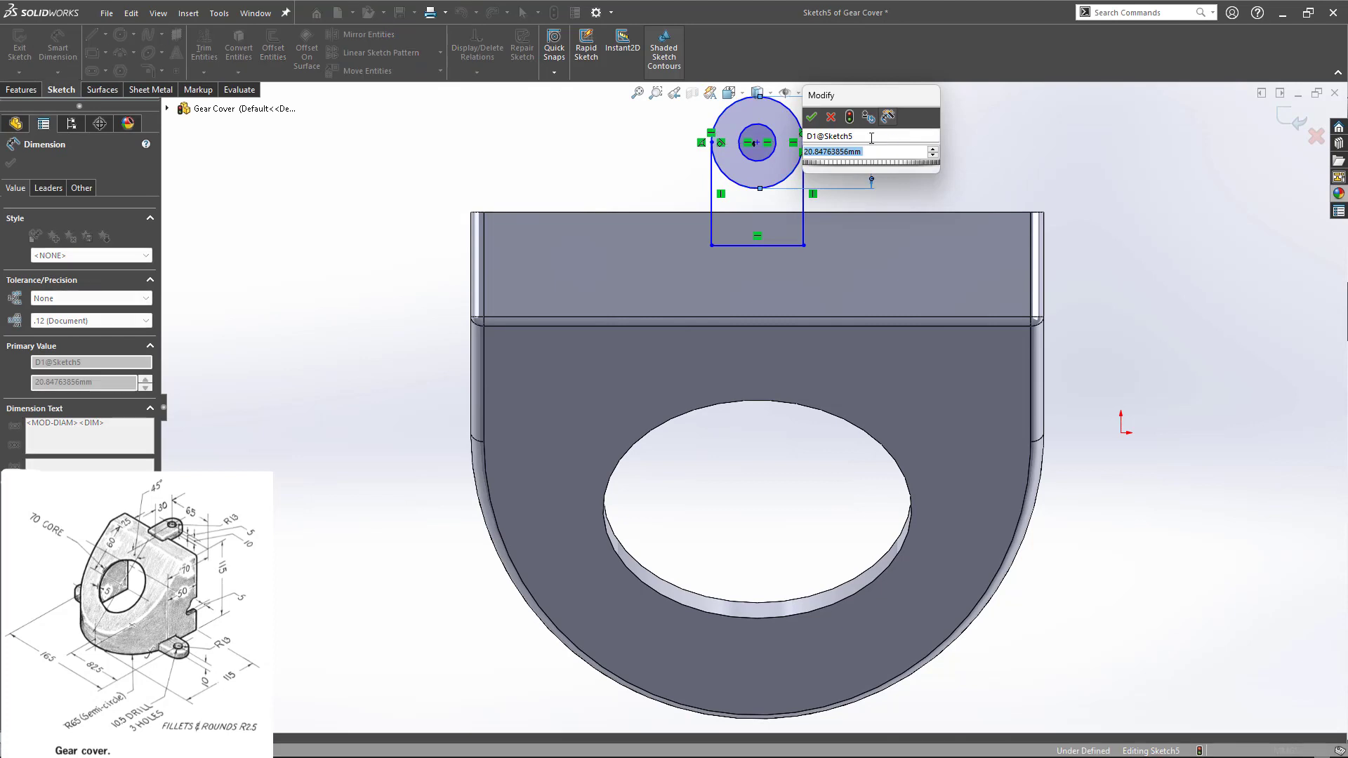
{"action": "type", "text": "26"}
{"action": "key", "text": "Return"}
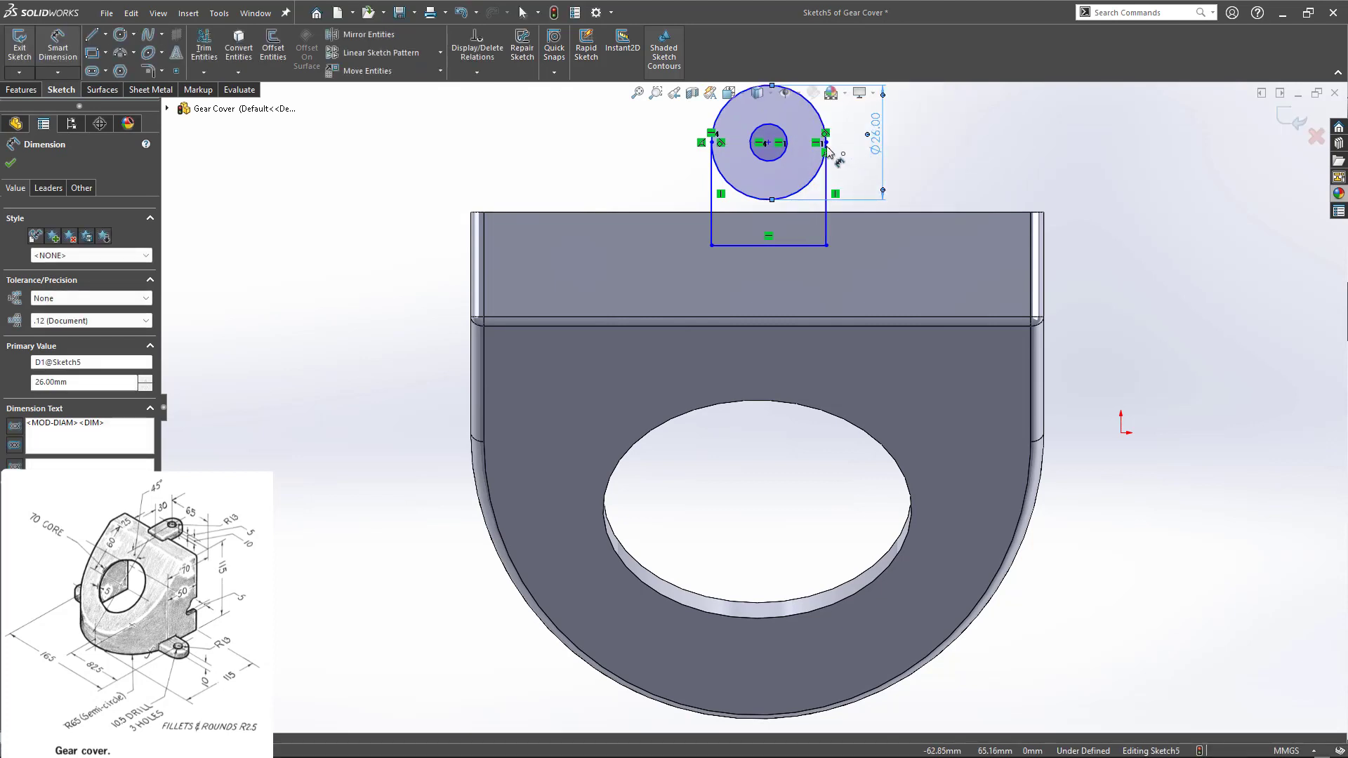
{"action": "left_click", "coordinate": [785, 155]}
{"action": "left_click", "coordinate": [960, 168]}
{"action": "type", "text": "10"}
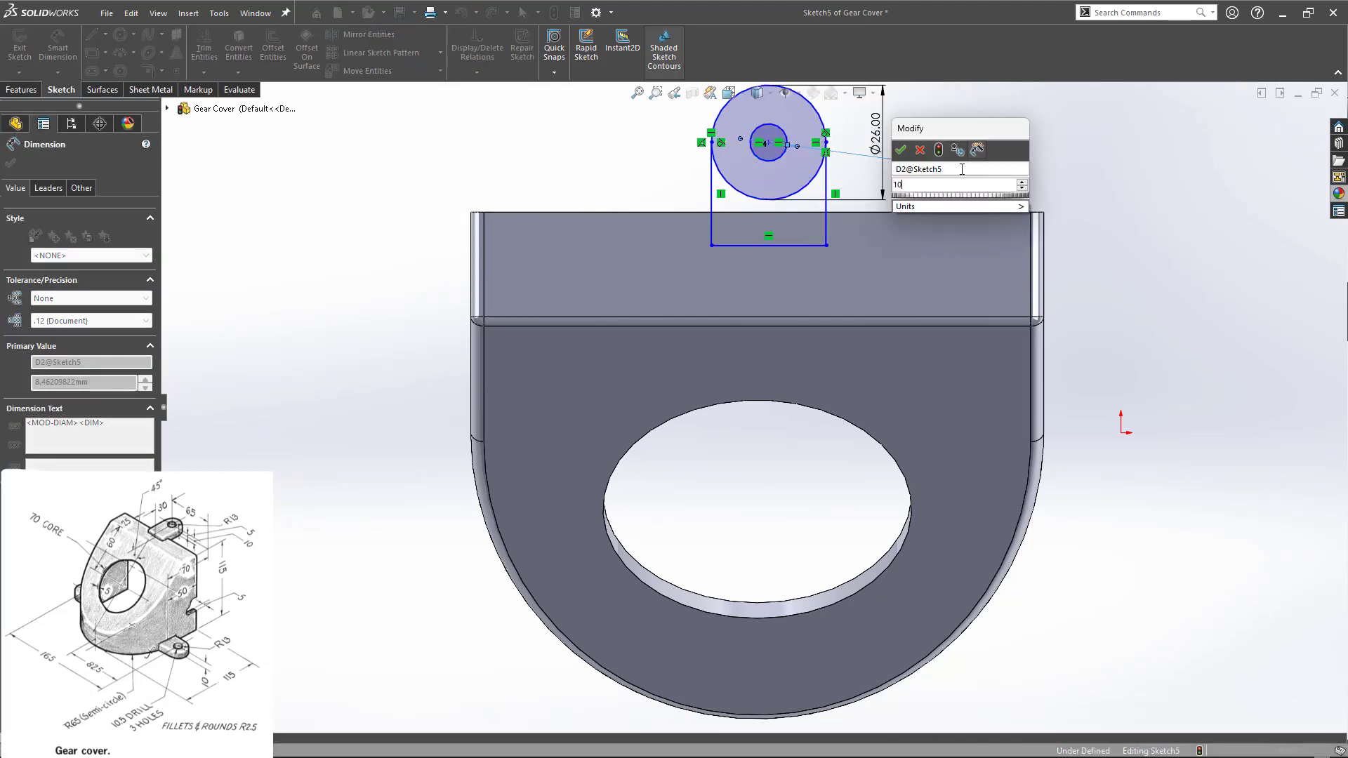
{"action": "key", "text": "Return"}
{"action": "scroll", "coordinate": [756, 328], "scroll_direction": "up", "scroll_amount": 1}
{"action": "scroll", "coordinate": [768, 244], "scroll_direction": "down", "scroll_amount": 1}
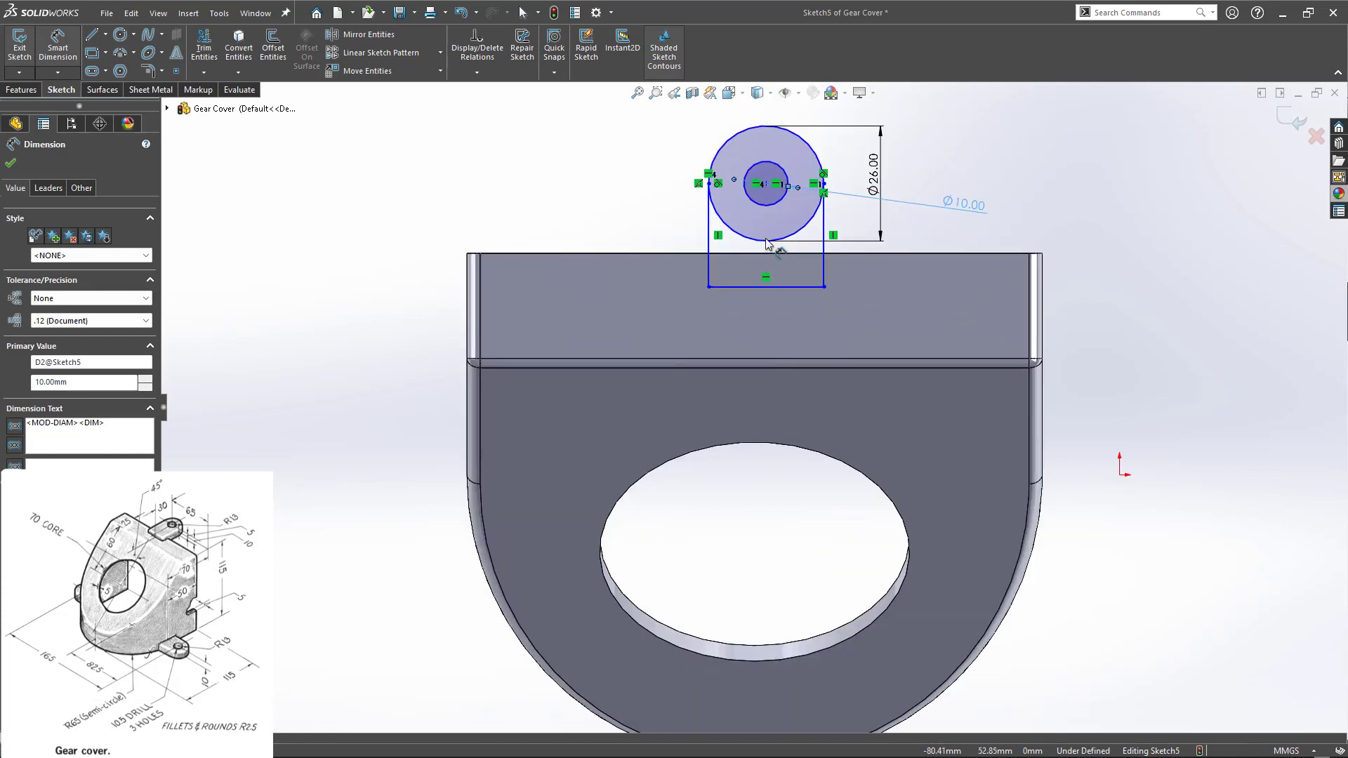
{"action": "key", "text": "Escape"}
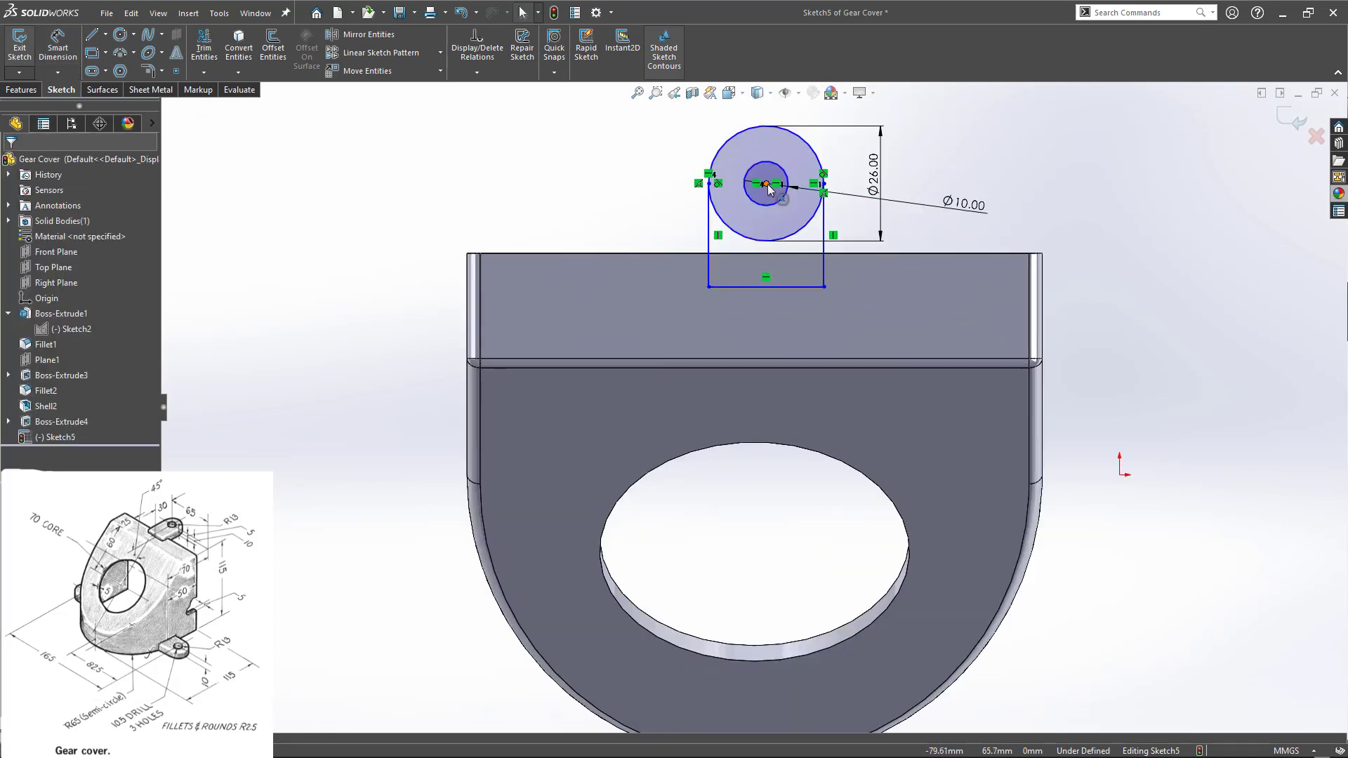
- Align the circles' centre vertically with the midpoint of the top face's rear edge
{"action": "left_click", "coordinate": [768, 185]}
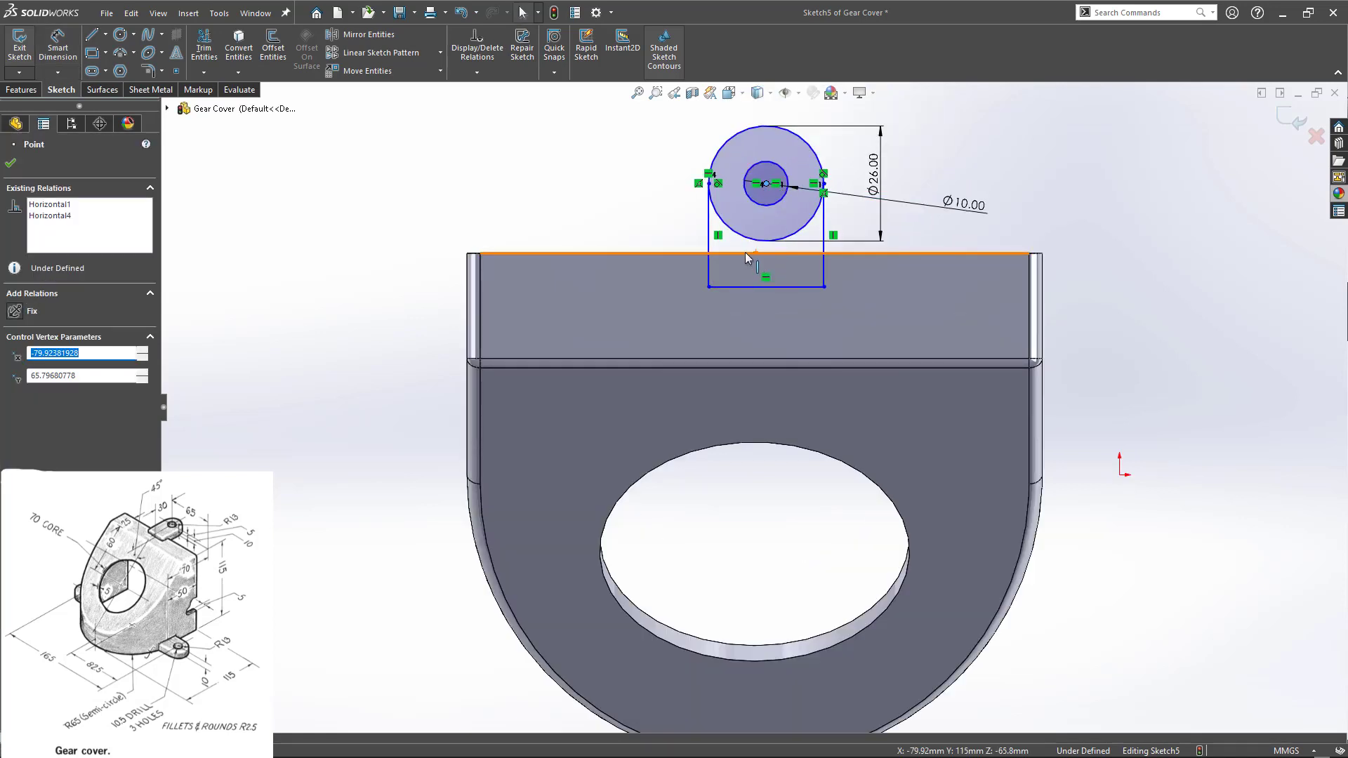
{"action": "left_click", "coordinate": [760, 252]}
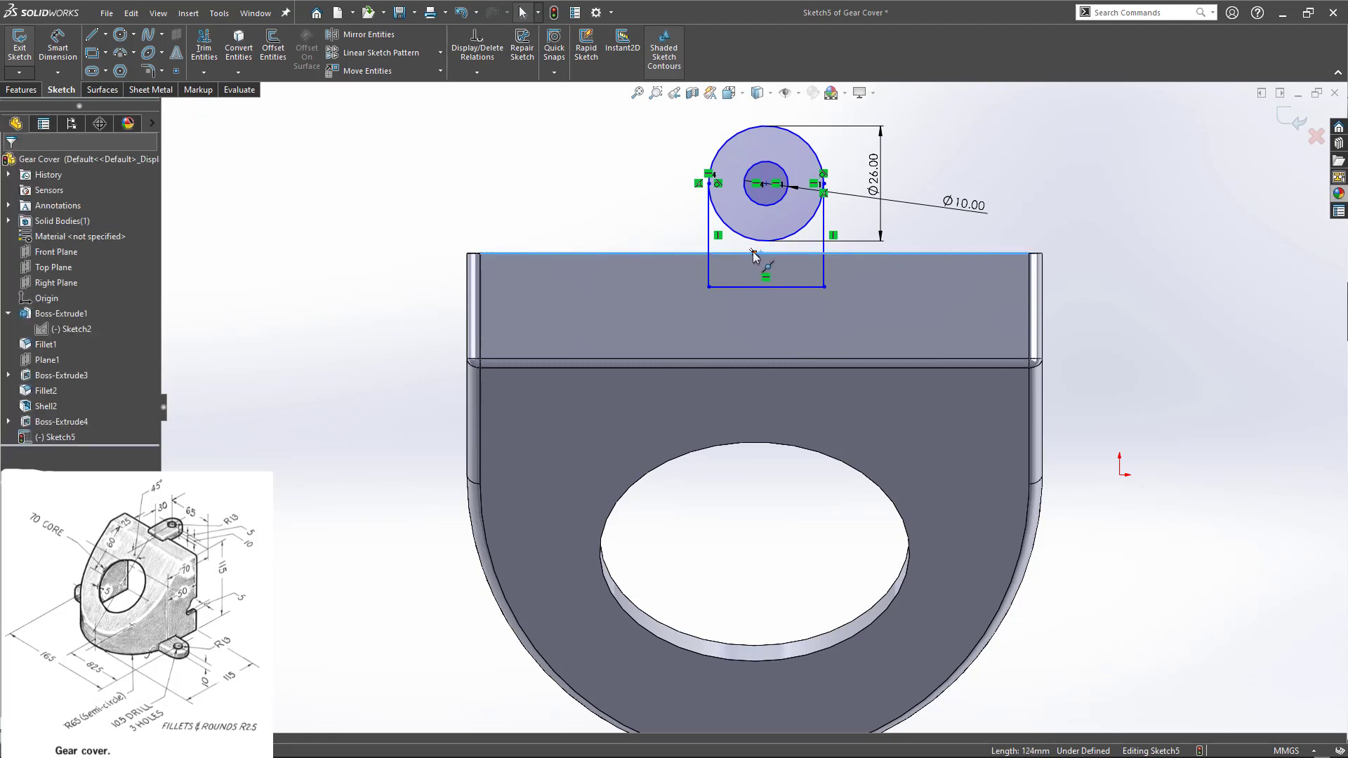
{"action": "left_click", "coordinate": [754, 253]}
{"action": "left_click", "coordinate": [768, 186], "text": "ctrl"}
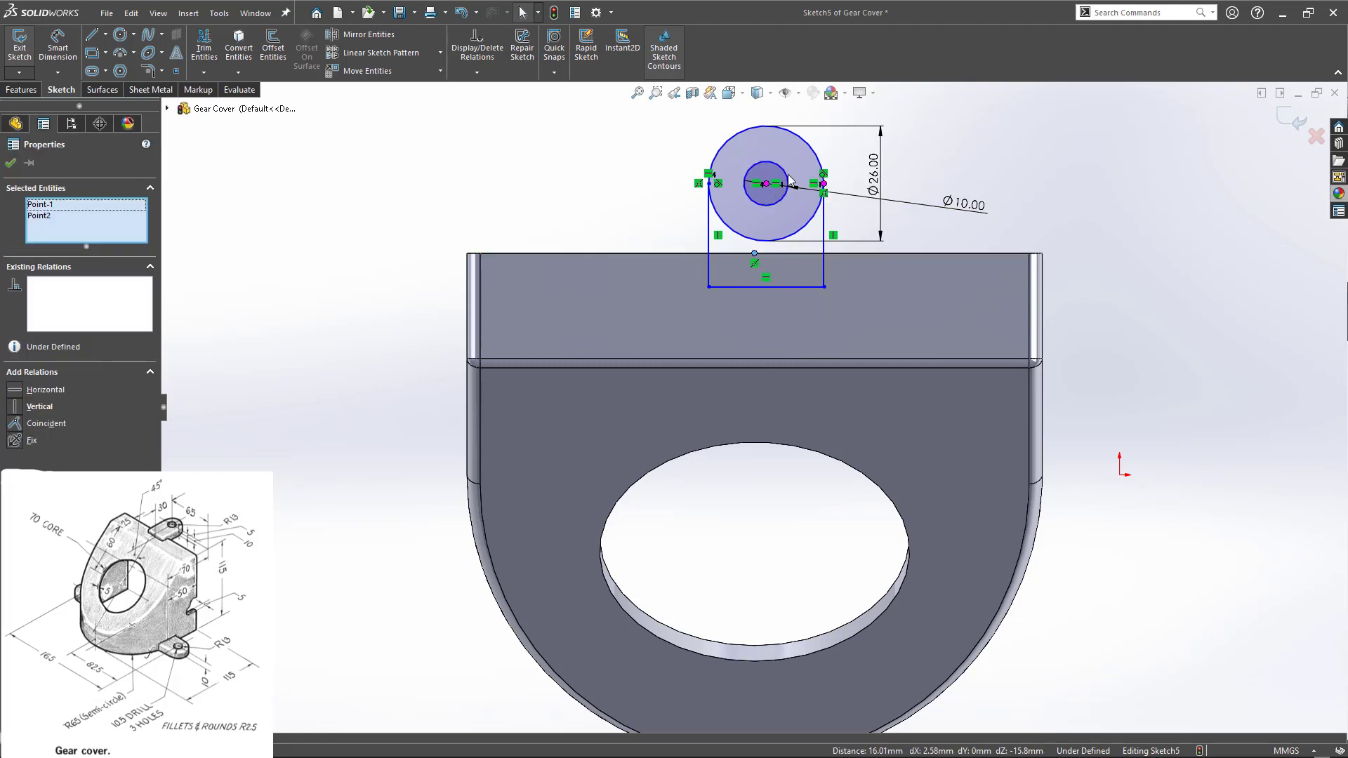
{"action": "left_click", "coordinate": [829, 132]}
{"action": "left_click", "coordinate": [1090, 229]}
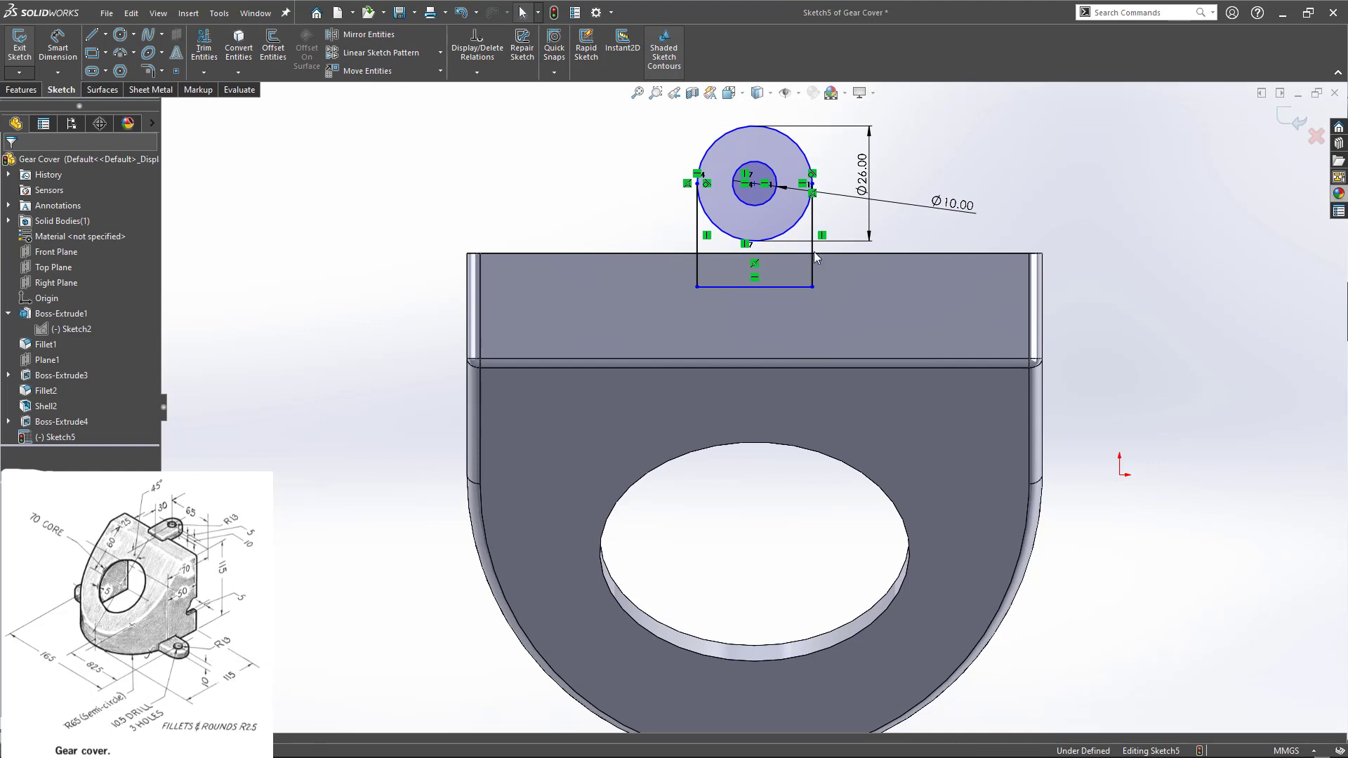
- Set the distance from the top face's rear edge to the circles' centre to 17.5 mm
{"action": "key", "text": "f"}
{"action": "key", "text": "ctrl+s"}
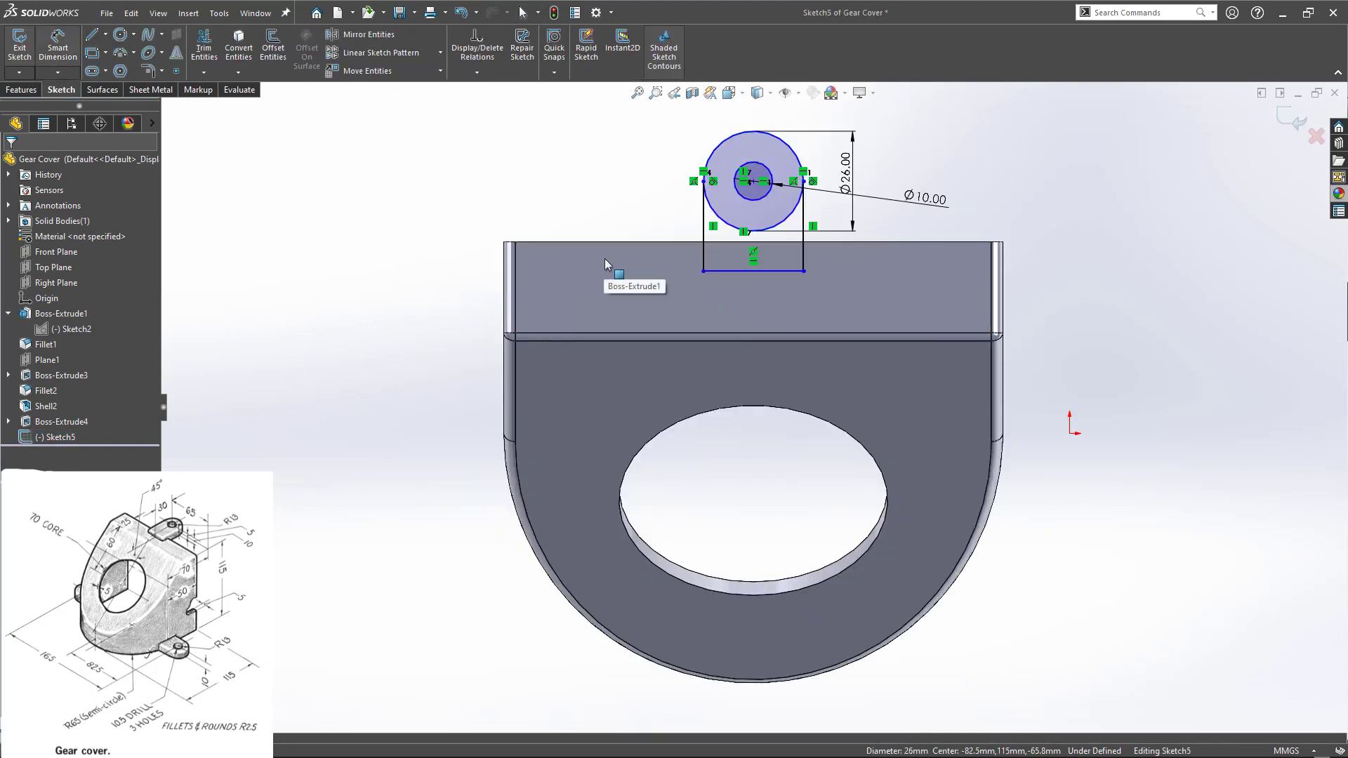
{"action": "left_click", "coordinate": [754, 181]}
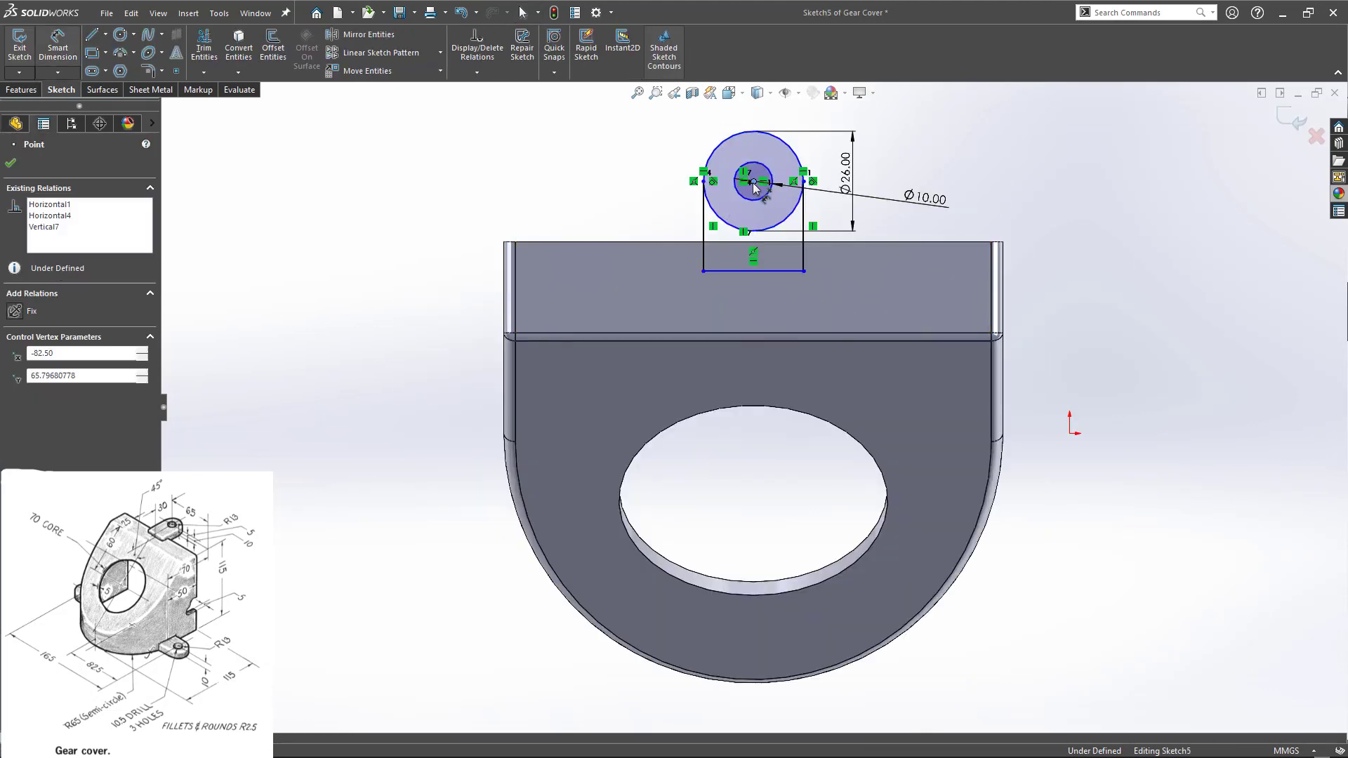
{"action": "left_click", "coordinate": [686, 241]}
{"action": "left_click", "coordinate": [444, 228]}
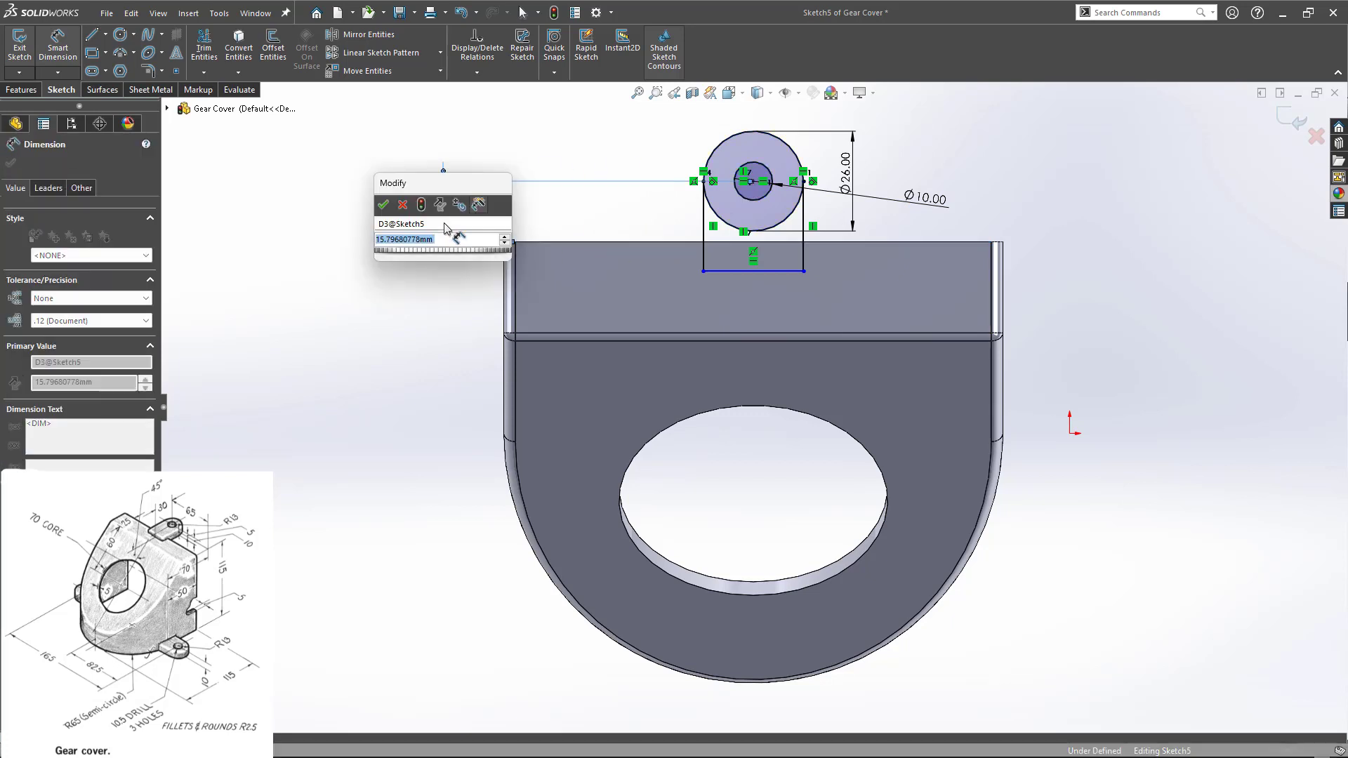
{"action": "type", "text": "17.5"}
{"action": "key", "text": "Return"}
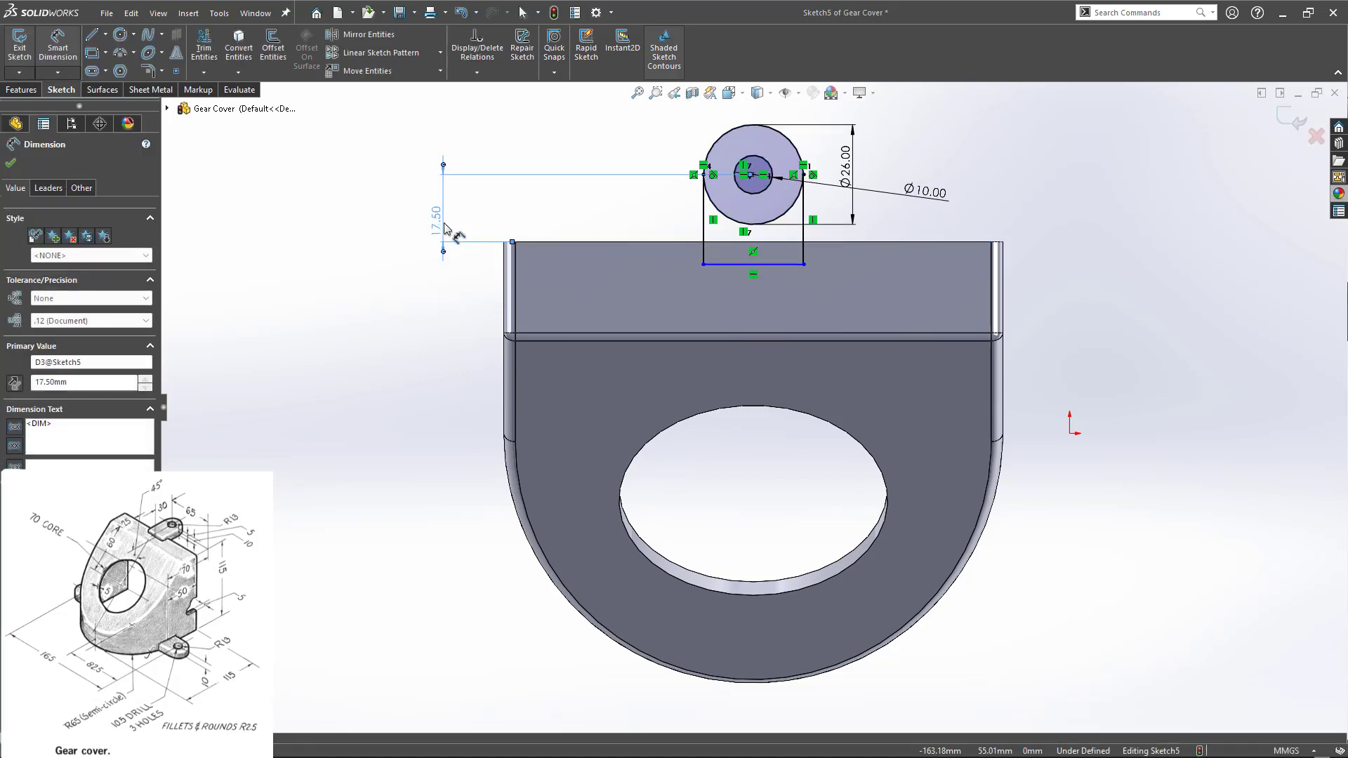
{"action": "key", "text": "Escape"}
- Exit the sketch and extrude the tab's three regions around the hole 10 mm with the Mid Plane end condition
{"action": "mouse_move", "coordinate": [461, 293]}
{"action": "middle_mouse_down"}
{"action": "mouse_move", "coordinate": [456, 305]}
{"action": "mouse_move", "coordinate": [466, 188]}
{"action": "mouse_move", "coordinate": [386, 331]}
{"action": "mouse_move", "coordinate": [396, 233]}
{"action": "mouse_move", "coordinate": [427, 216]}
{"action": "middle_mouse_up"}
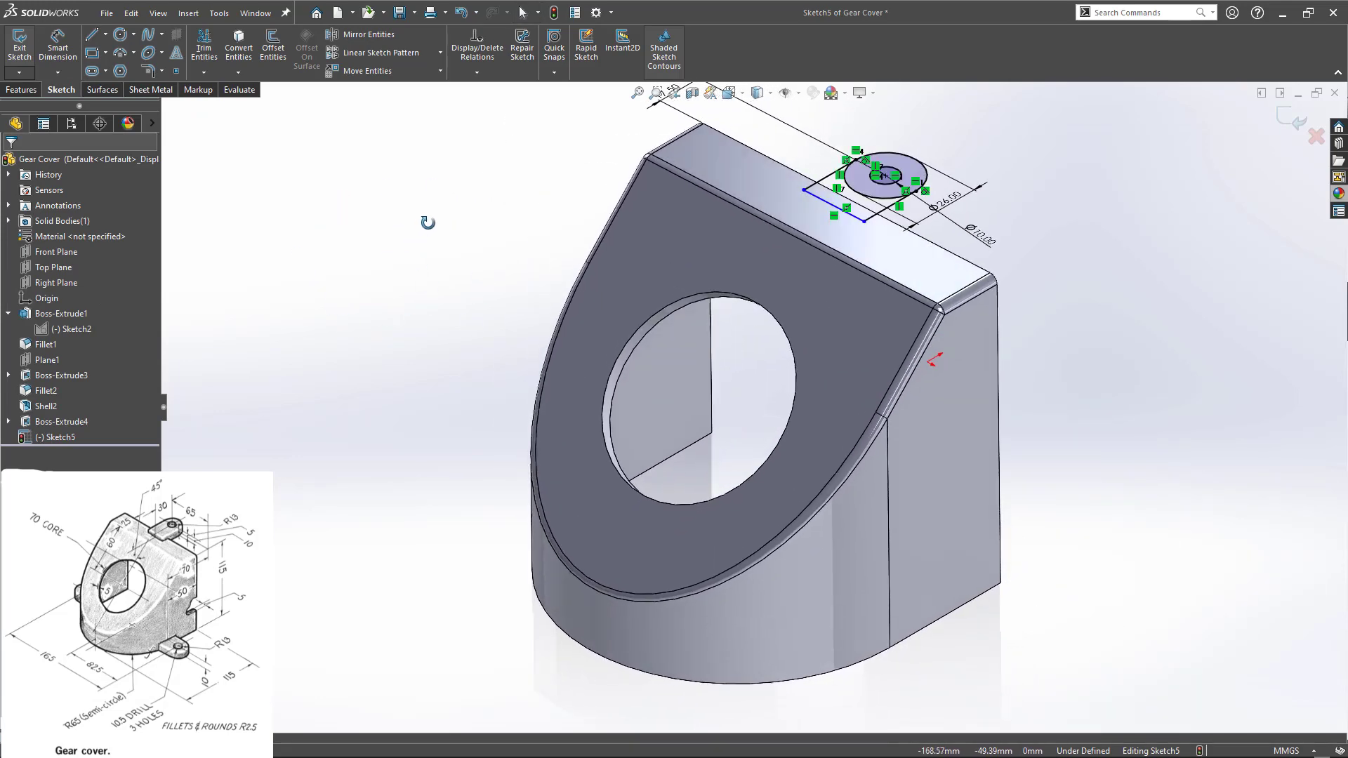
{"action": "double_click", "coordinate": [457, 195]}
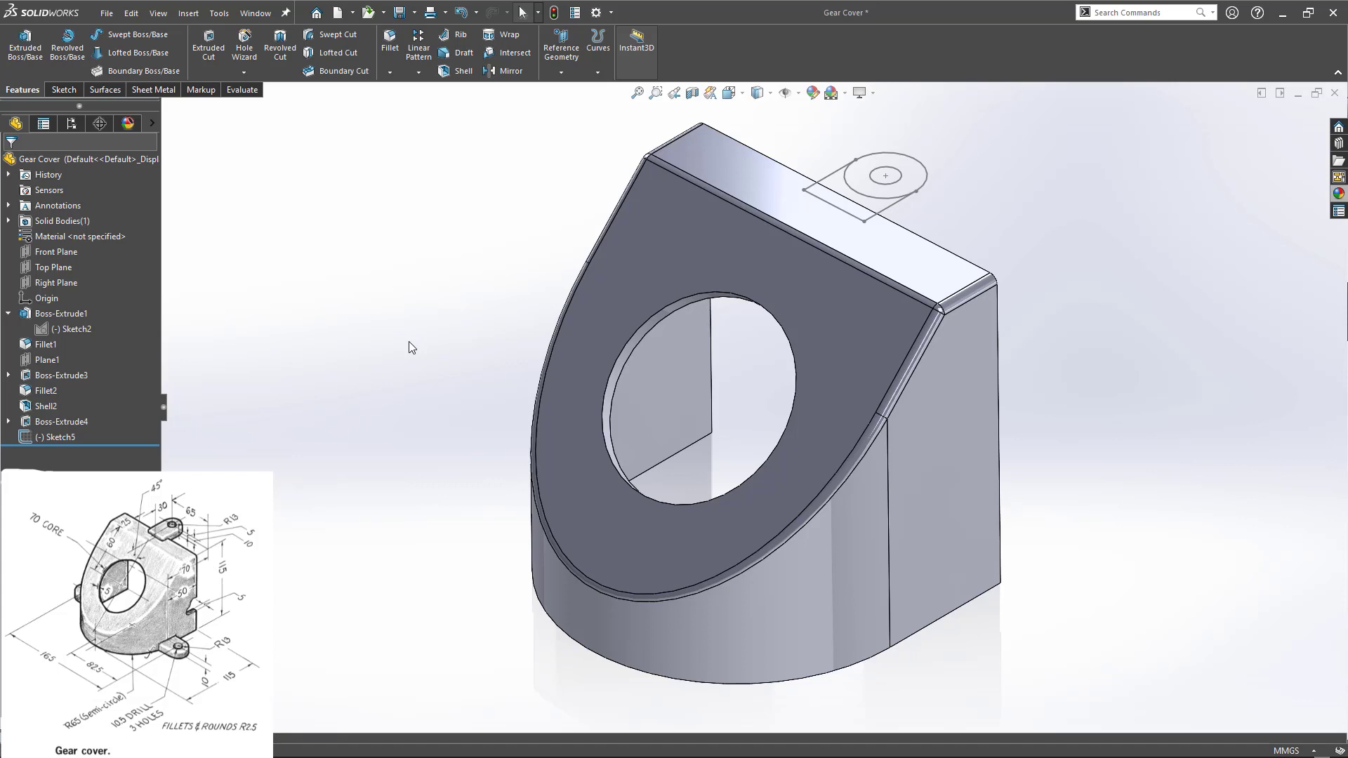
{"action": "left_click", "coordinate": [40, 437]}
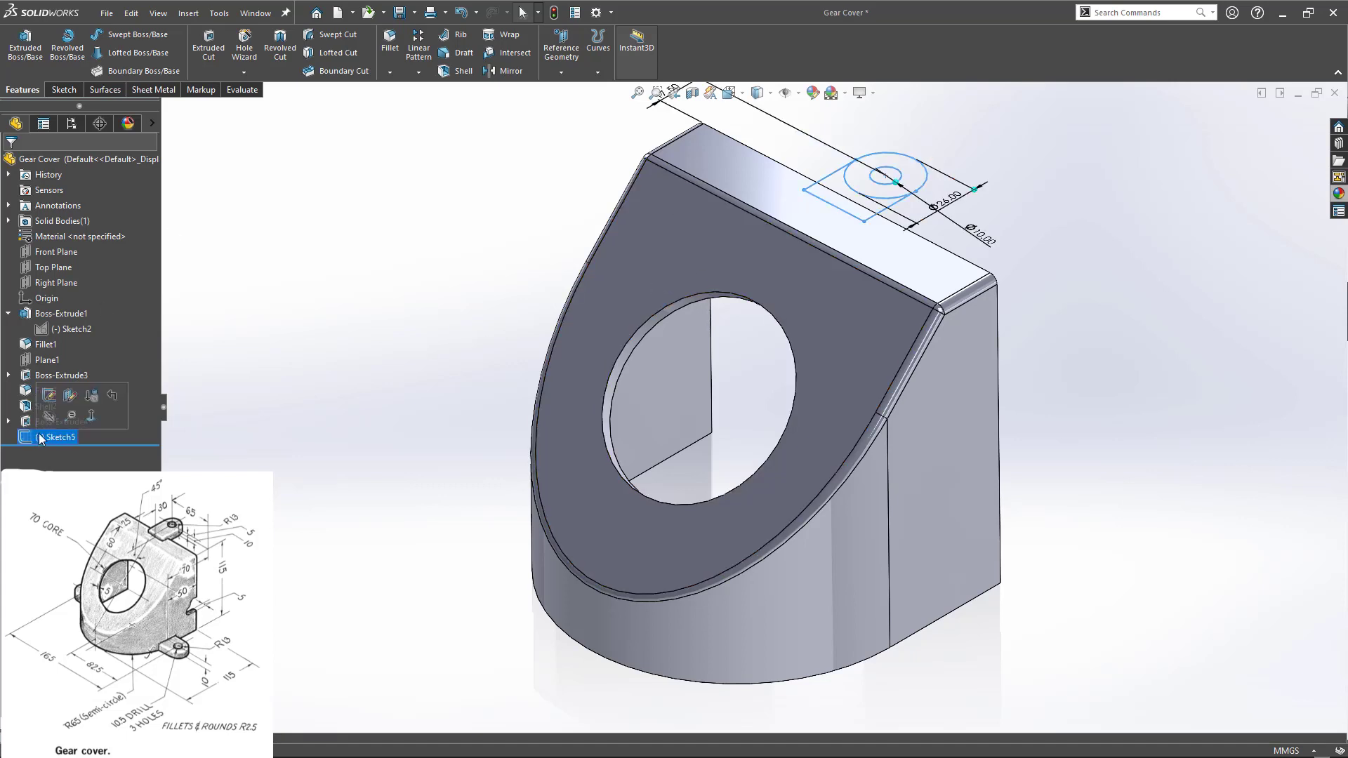
{"action": "left_click", "coordinate": [26, 46]}
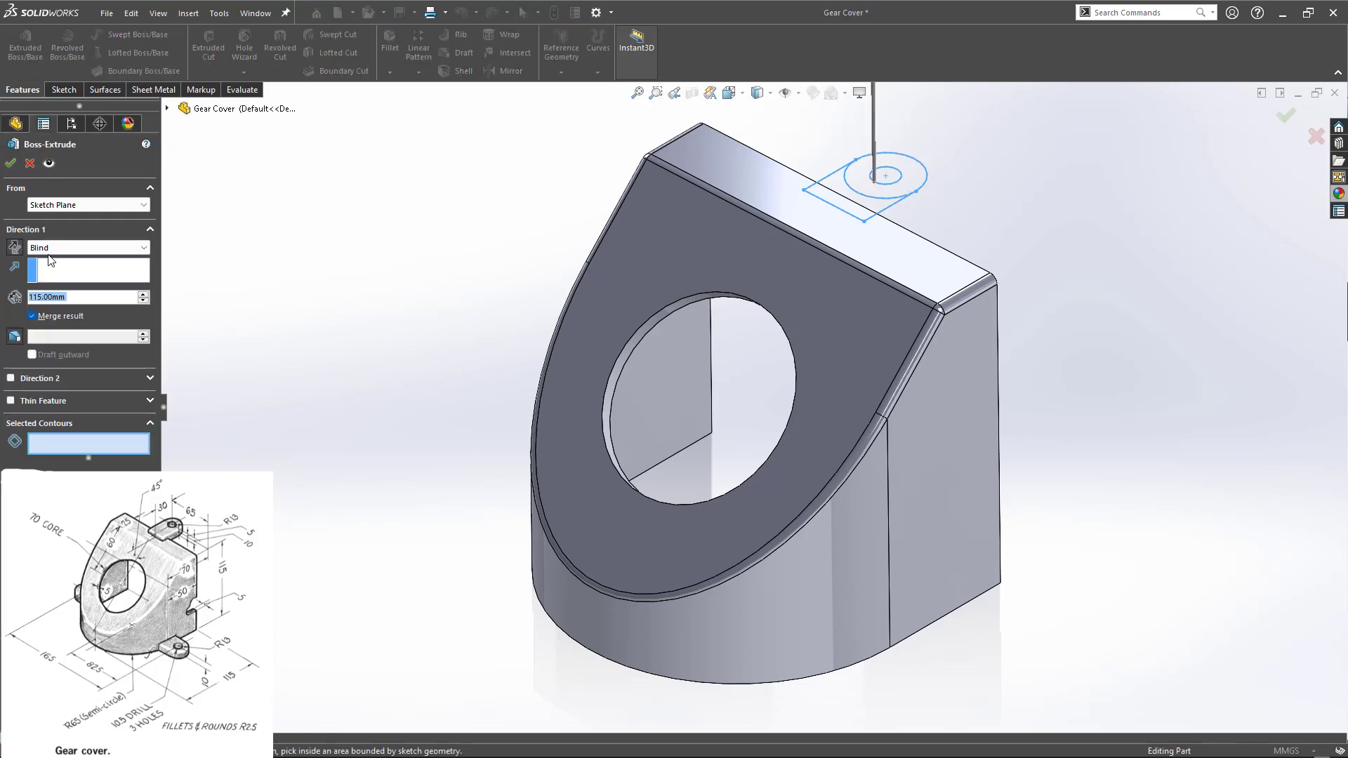
{"action": "left_click", "coordinate": [49, 251]}
{"action": "left_click", "coordinate": [62, 316]}
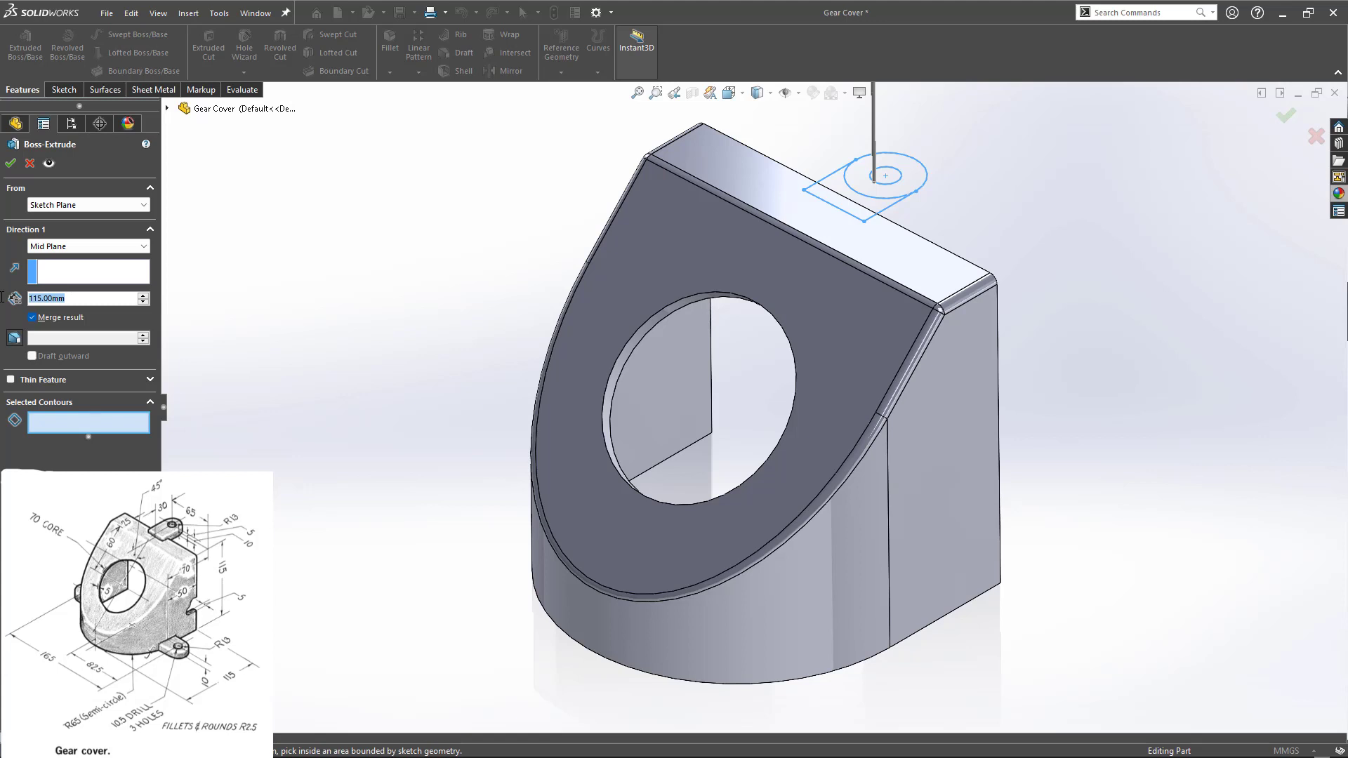
{"action": "type", "text": "10"}
{"action": "key", "text": "Return"}
{"action": "left_click", "coordinate": [869, 205]}
{"action": "left_click", "coordinate": [840, 194]}
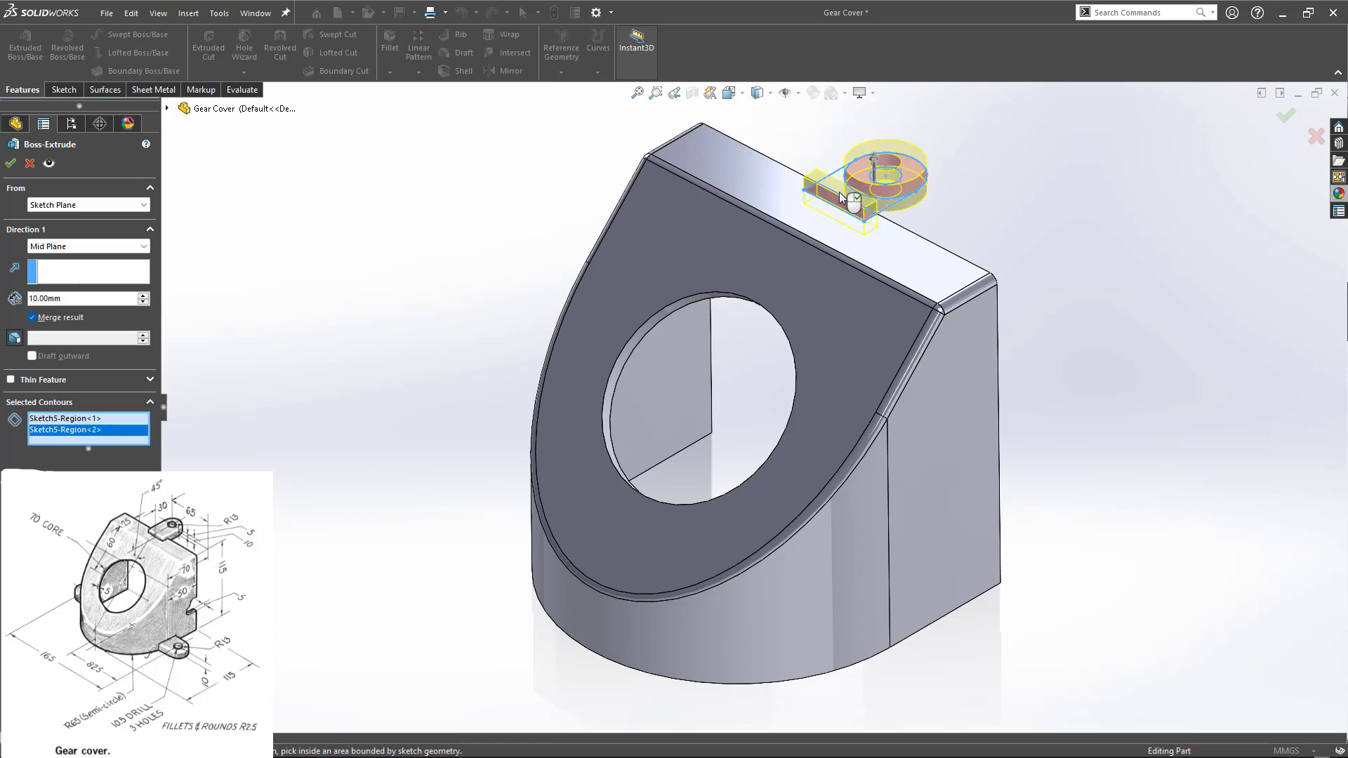
{"action": "left_click", "coordinate": [837, 178]}
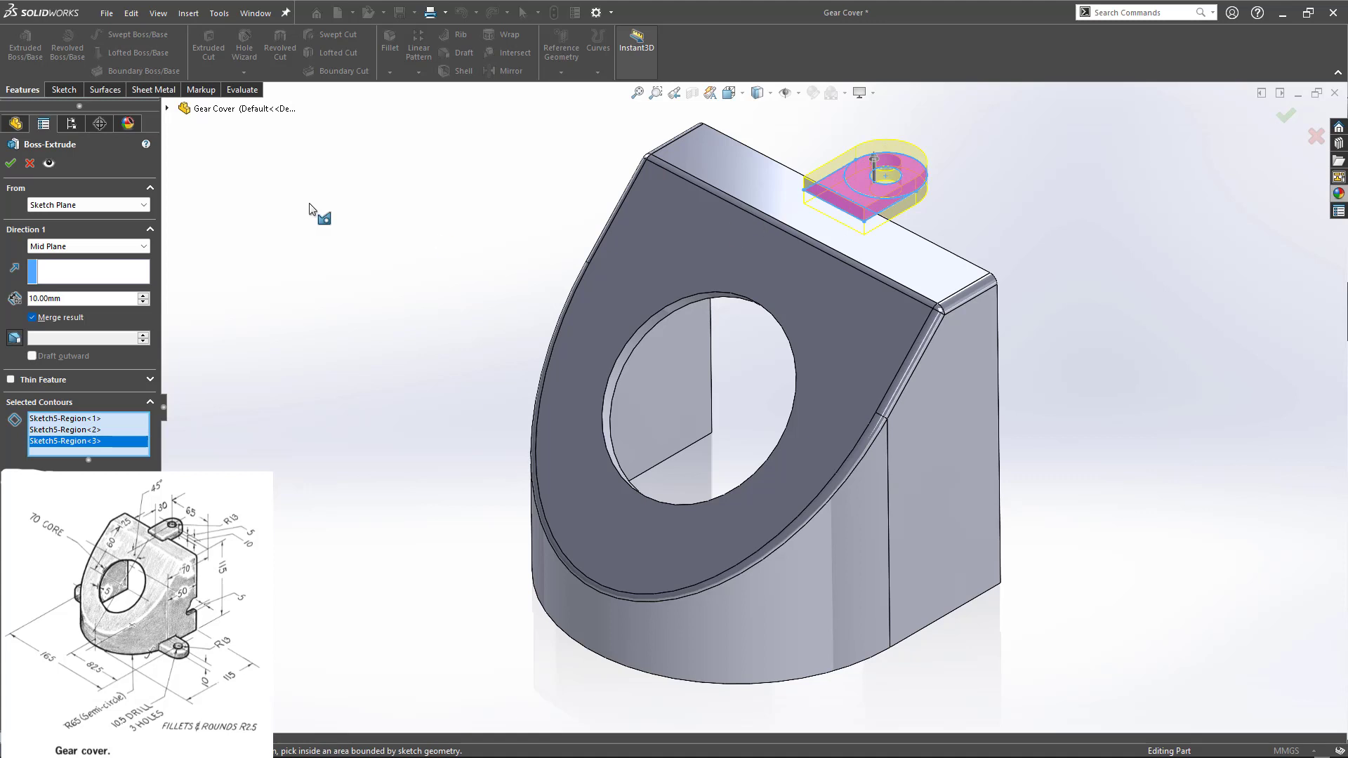
{"action": "left_click", "coordinate": [11, 164]}
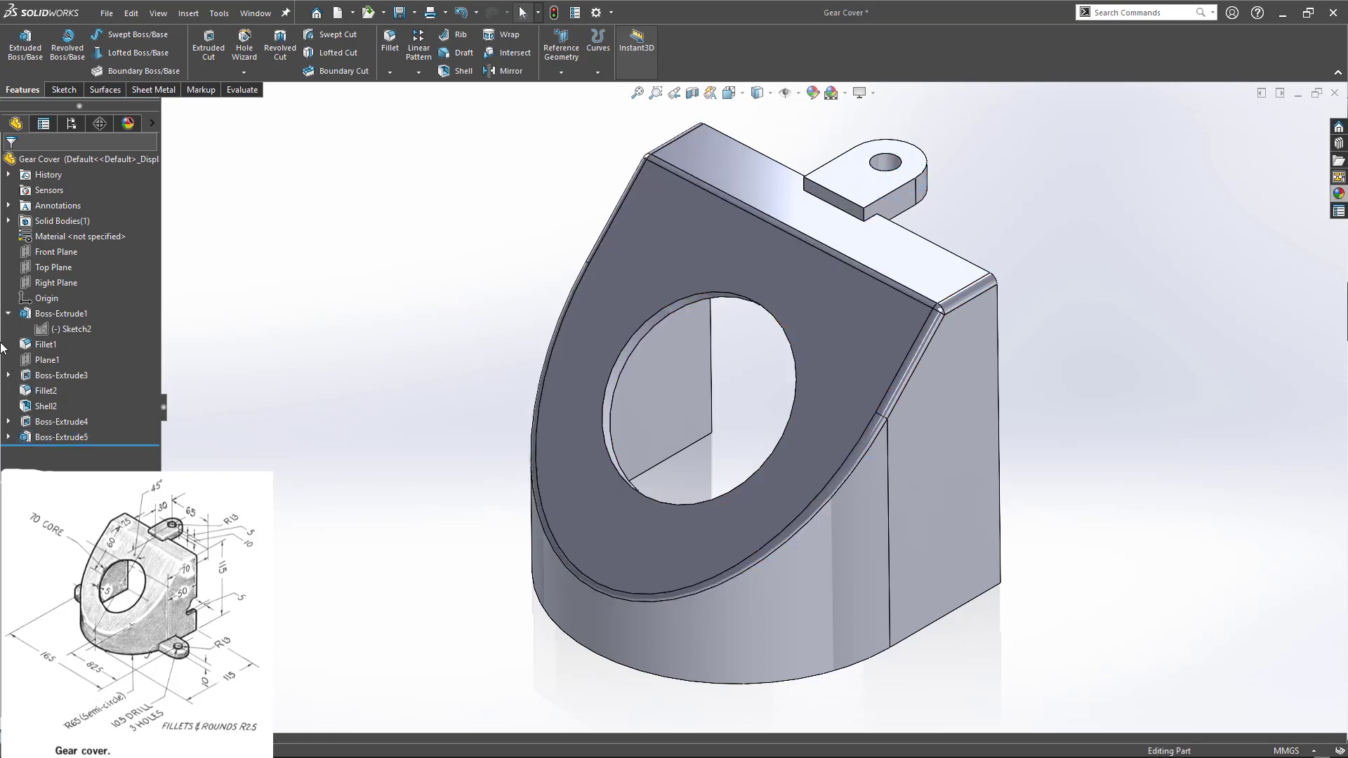
- Extrude the two side tabs' regions around their holes 10 mm from the base sketch, merged with the body
{"action": "left_click", "coordinate": [53, 330]}
{"action": "left_click", "coordinate": [105, 305]}
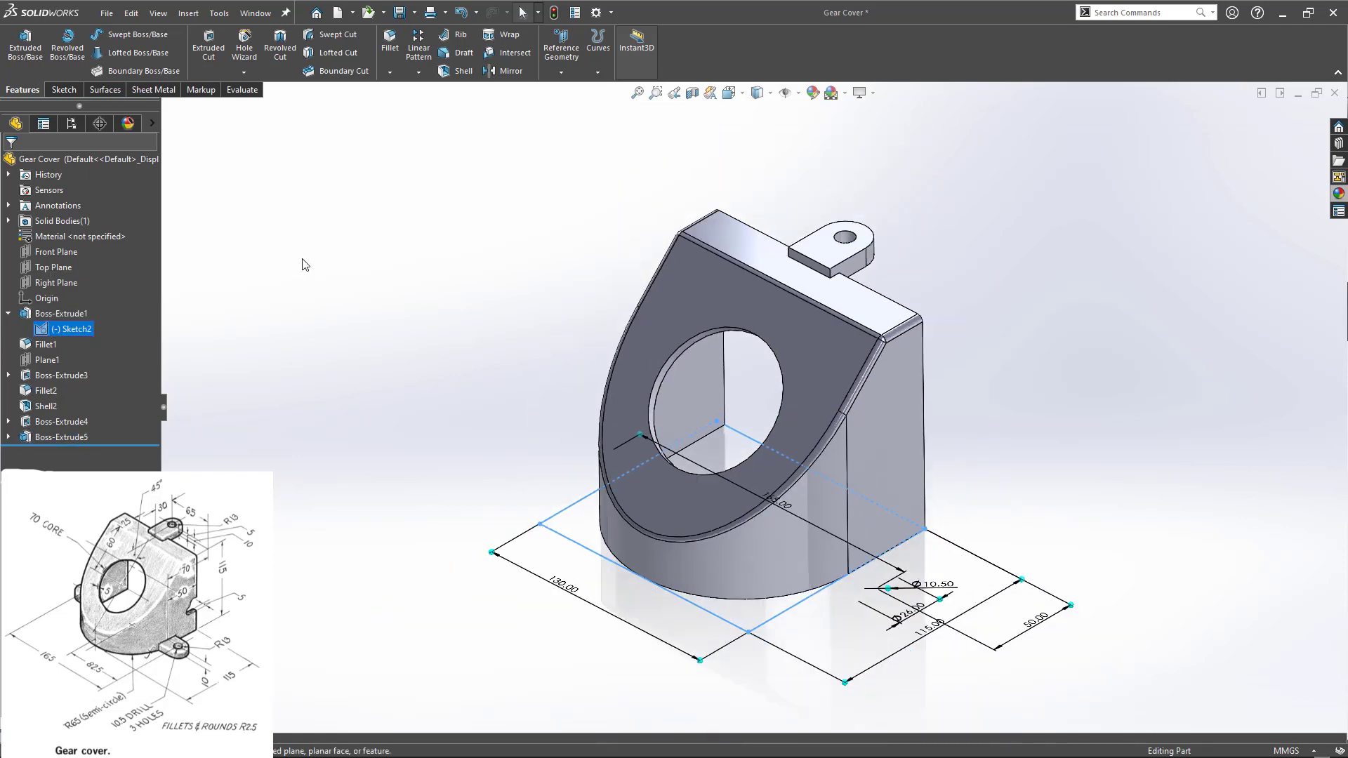
{"action": "left_click", "coordinate": [28, 49]}
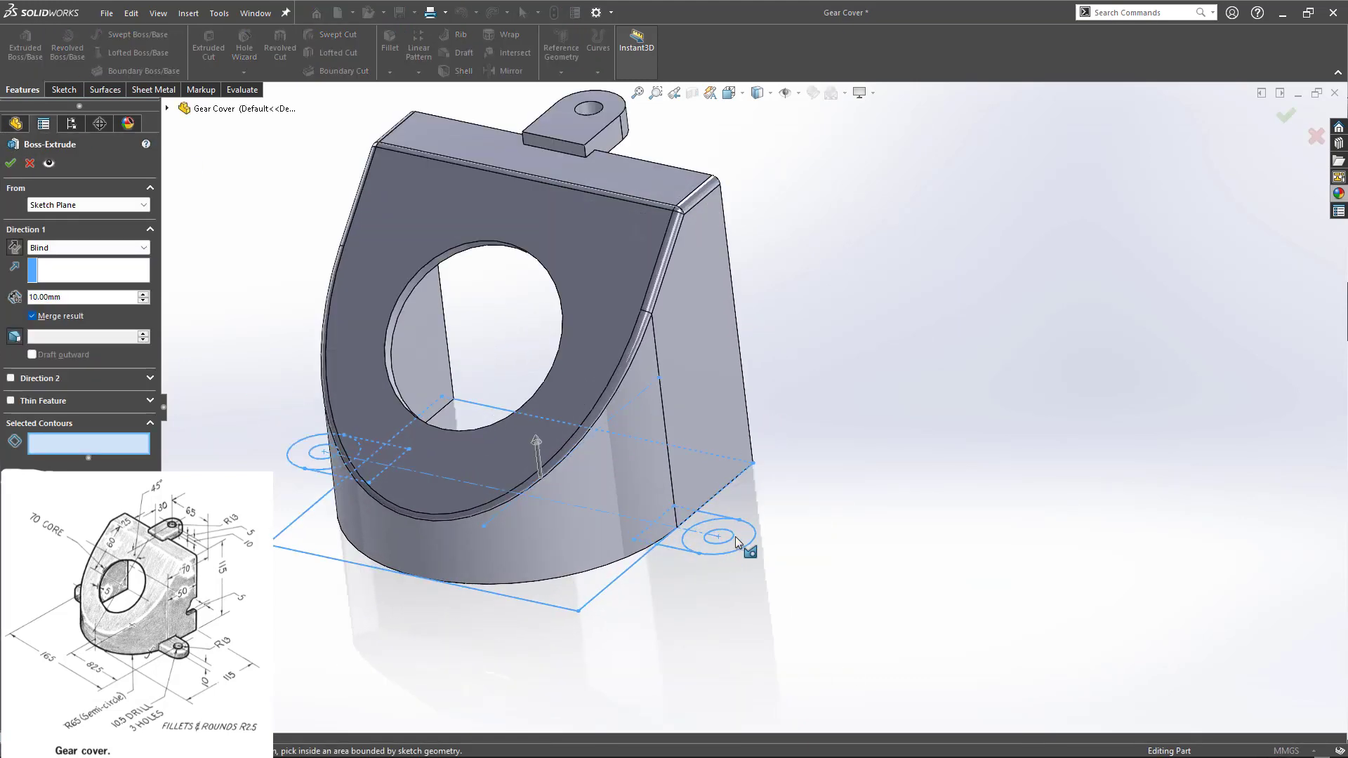
{"action": "left_click", "coordinate": [737, 558]}
{"action": "scroll", "coordinate": [734, 534], "scroll_direction": "down", "scroll_amount": 5}
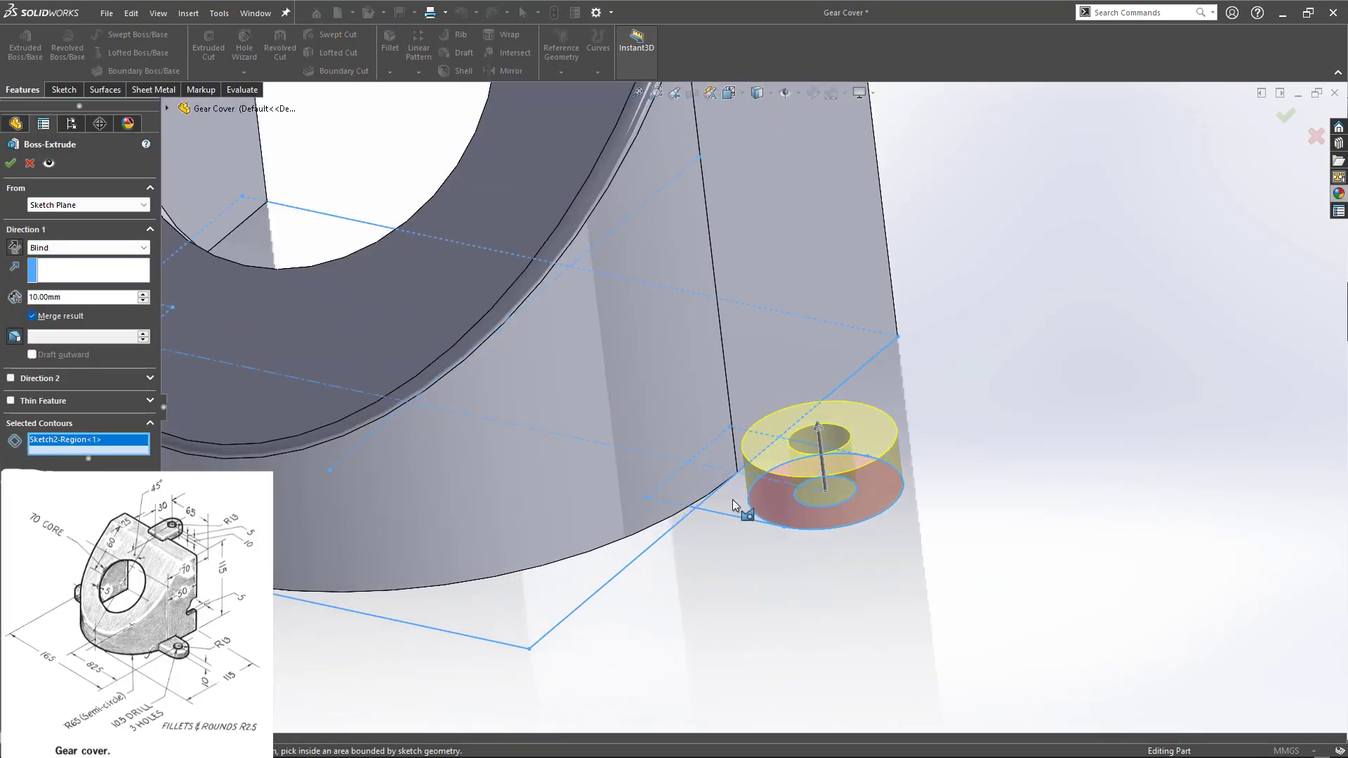
{"action": "left_click", "coordinate": [731, 499]}
{"action": "scroll", "coordinate": [765, 533], "scroll_direction": "up", "scroll_amount": 3}
{"action": "mouse_move", "coordinate": [798, 574]}
{"action": "middle_mouse_down"}
{"action": "mouse_move", "coordinate": [494, 537]}
{"action": "mouse_move", "coordinate": [542, 523]}
{"action": "mouse_move", "coordinate": [358, 393]}
{"action": "middle_mouse_up"}
{"action": "left_click", "coordinate": [362, 393]}
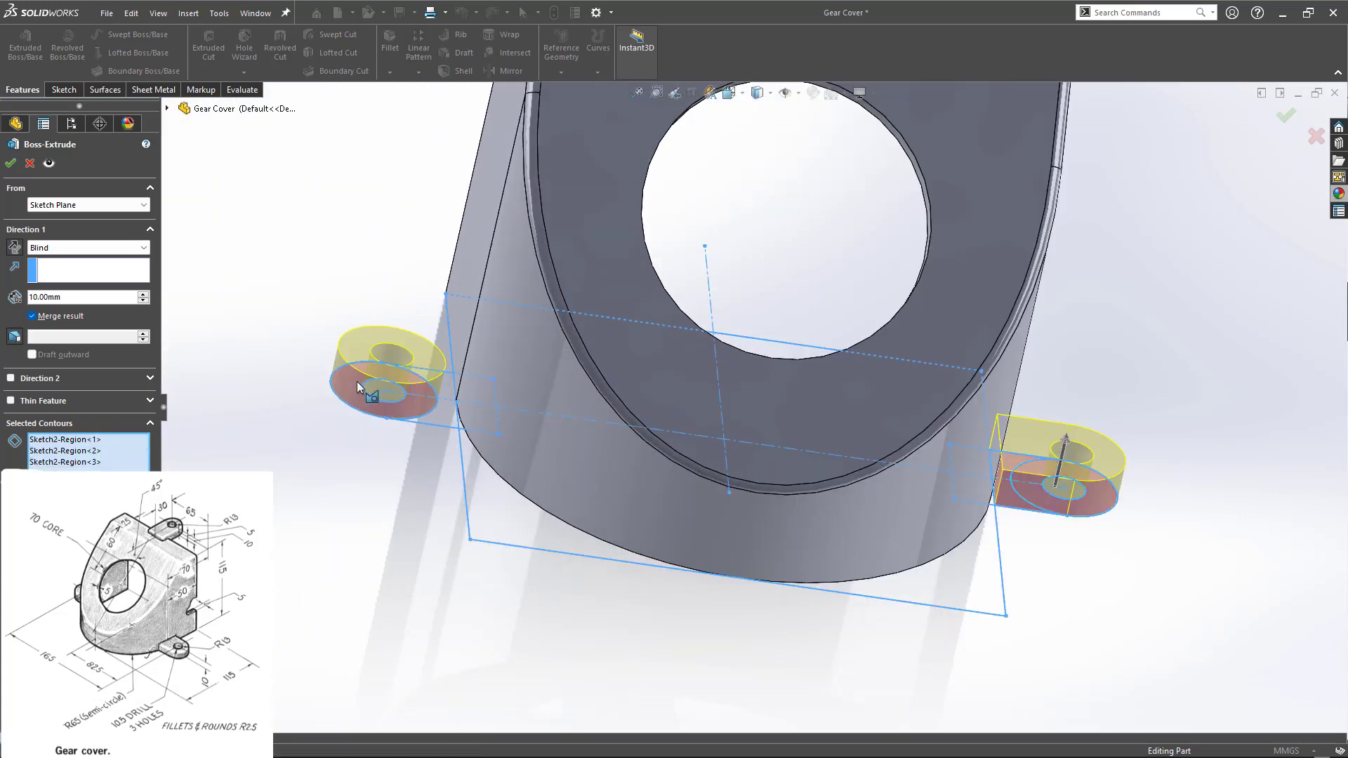
{"action": "left_click", "coordinate": [447, 421]}
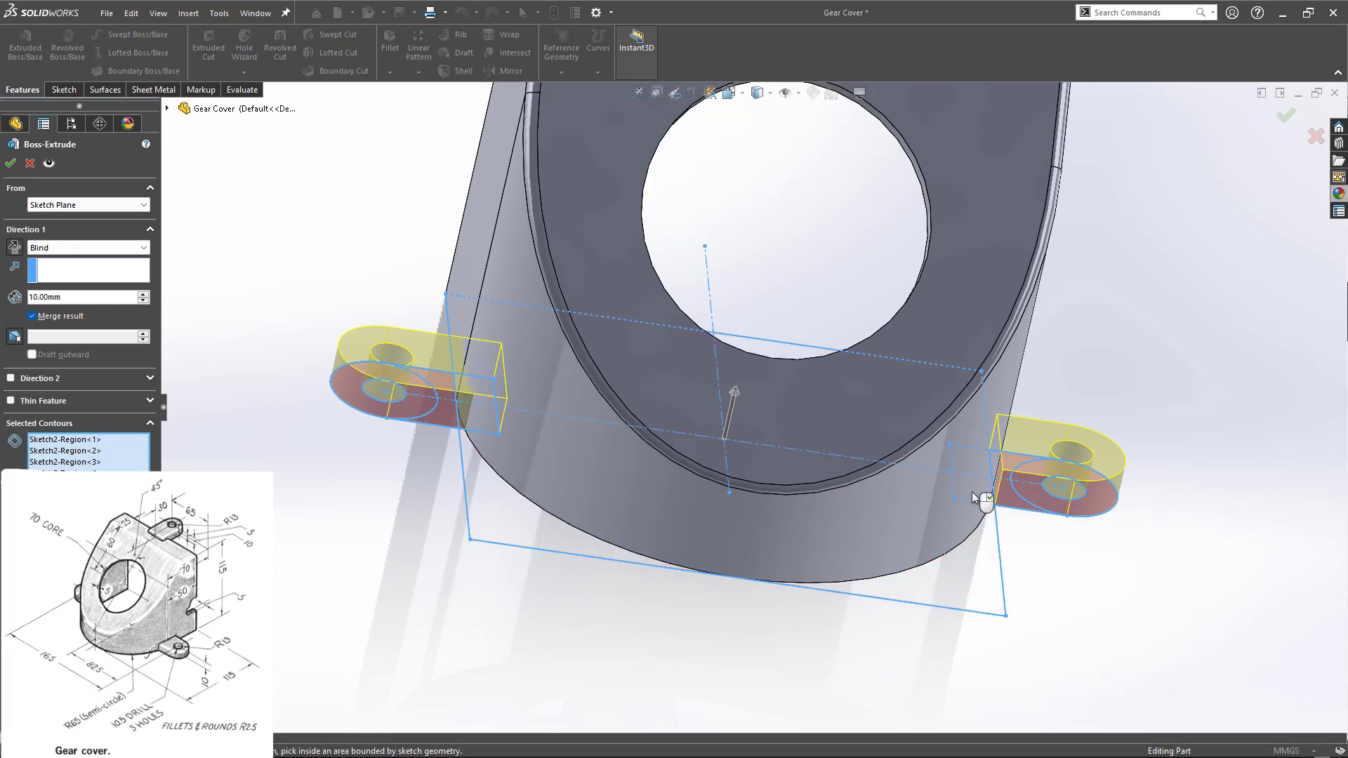
{"action": "left_click", "coordinate": [971, 491]}
{"action": "middle_click_drag", "start_coordinate": [1101, 582], "coordinate": [906, 586]}
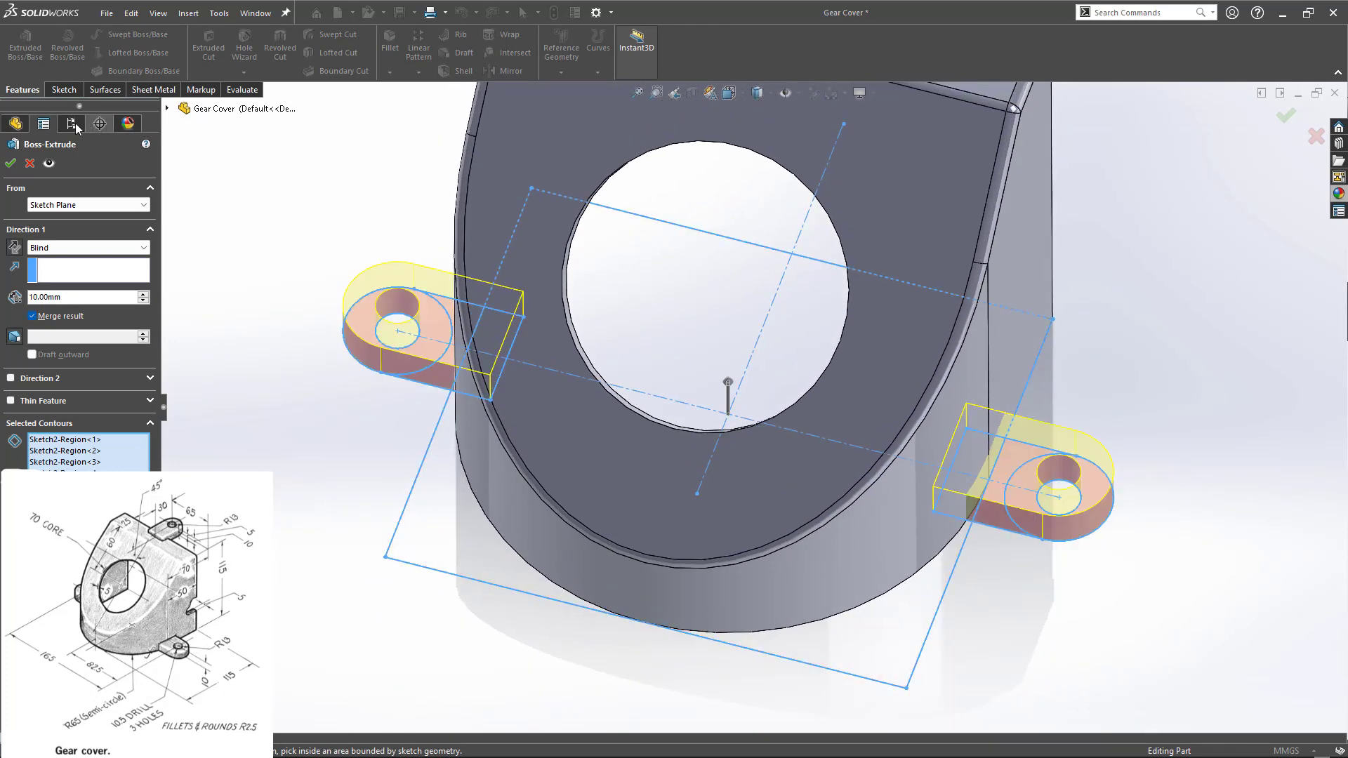
{"action": "left_click", "coordinate": [11, 164]}
- Start a sketch on the cover's bottom face and convert the inner wall's arc edge into sketch geometry
{"action": "middle_click_drag", "start_coordinate": [285, 384], "coordinate": [366, 530]}
{"action": "scroll", "coordinate": [627, 431], "scroll_direction": "down", "scroll_amount": 3}
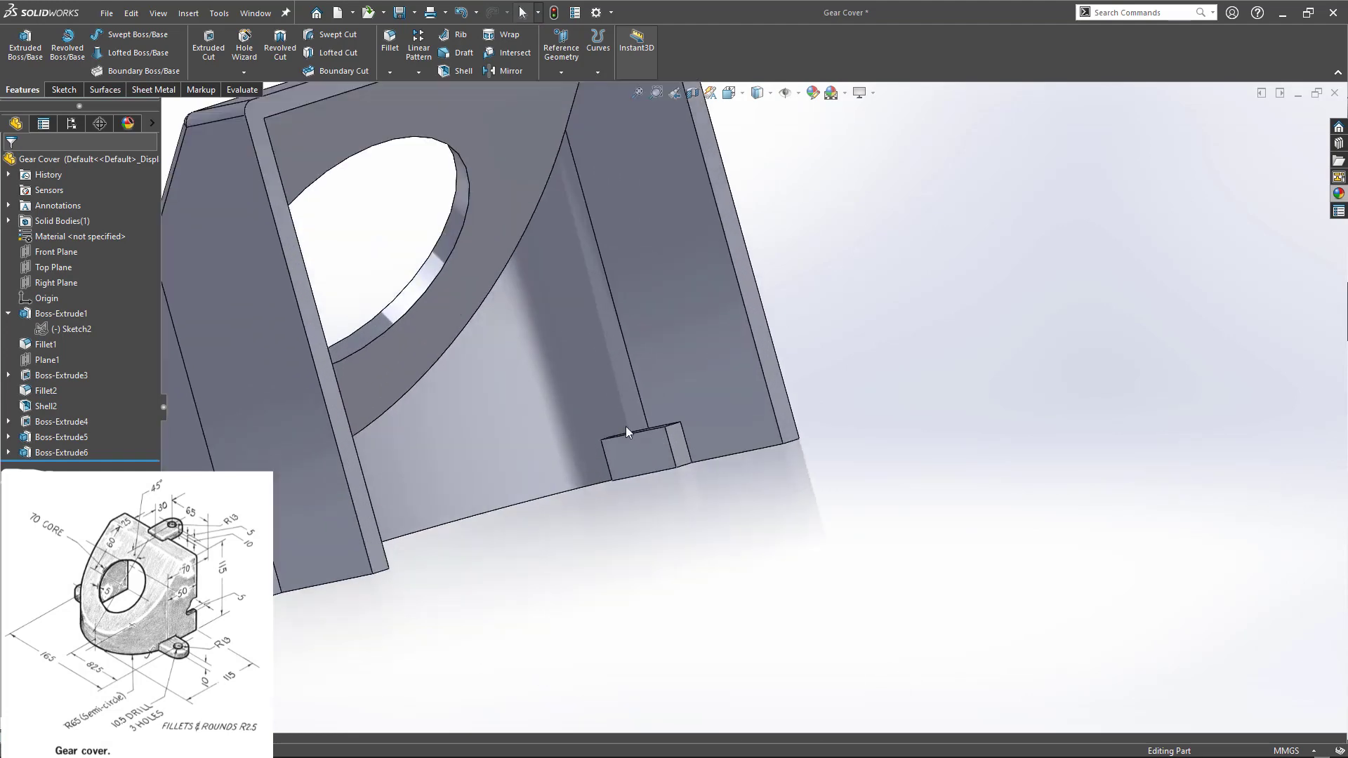
{"action": "middle_click_drag", "start_coordinate": [627, 431], "coordinate": [927, 445]}
{"action": "scroll", "coordinate": [916, 495], "scroll_direction": "down", "scroll_amount": 2}
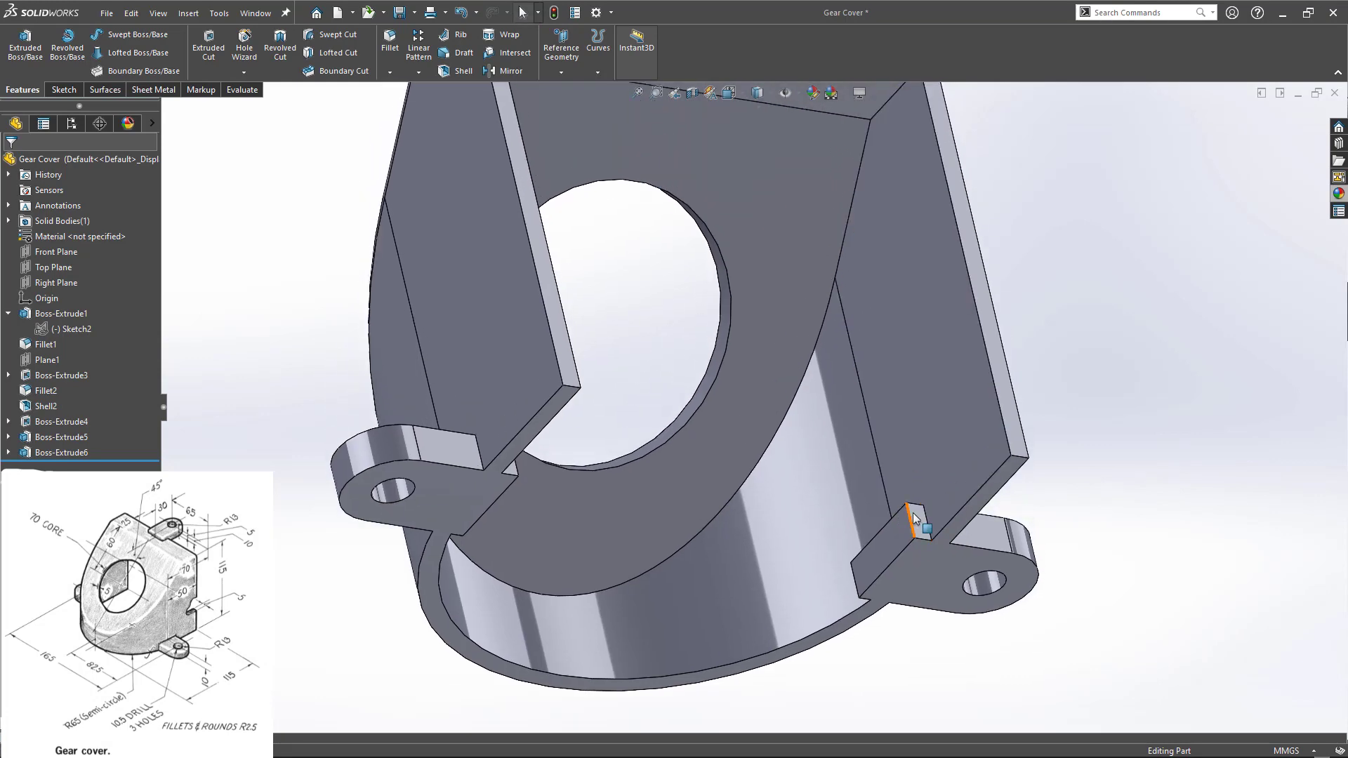
{"action": "middle_click_drag", "start_coordinate": [923, 497], "coordinate": [911, 379]}
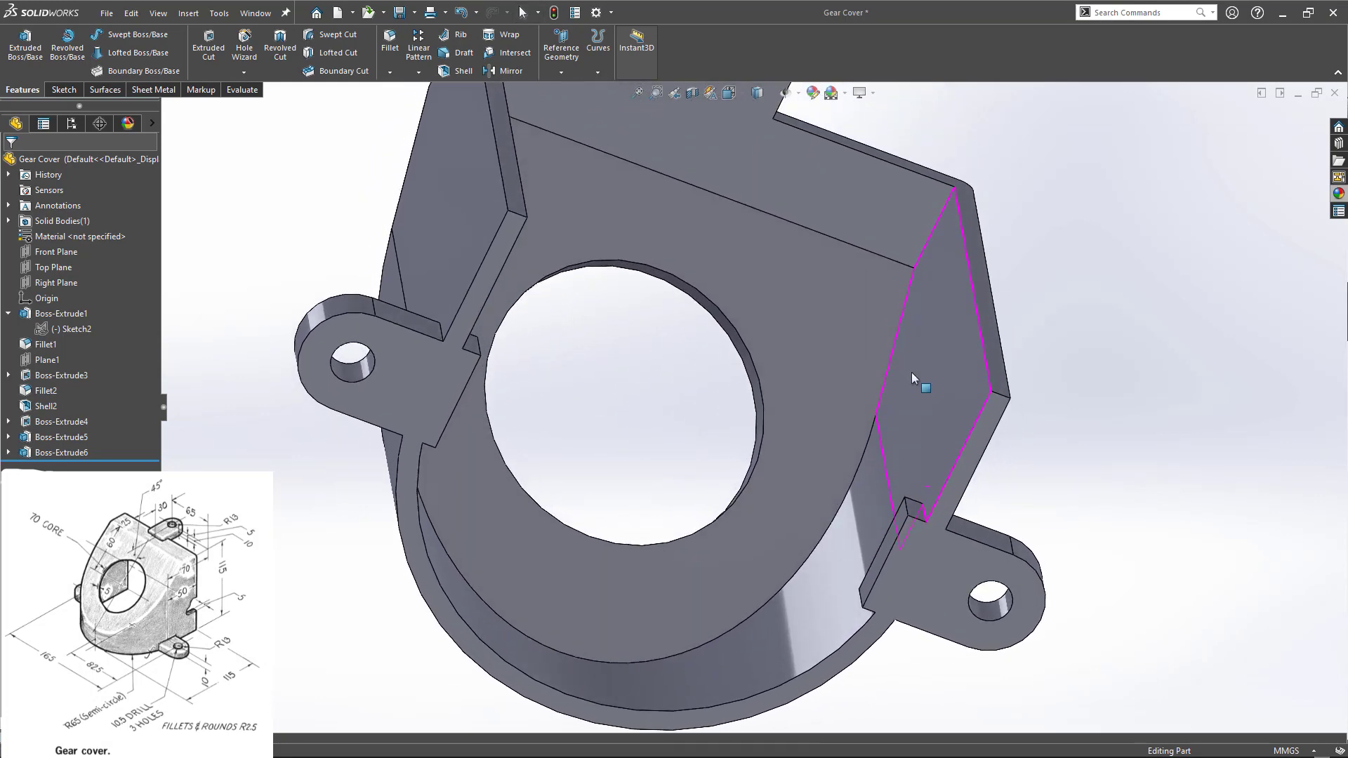
{"action": "left_click", "coordinate": [962, 474]}
{"action": "left_click", "coordinate": [1023, 433]}
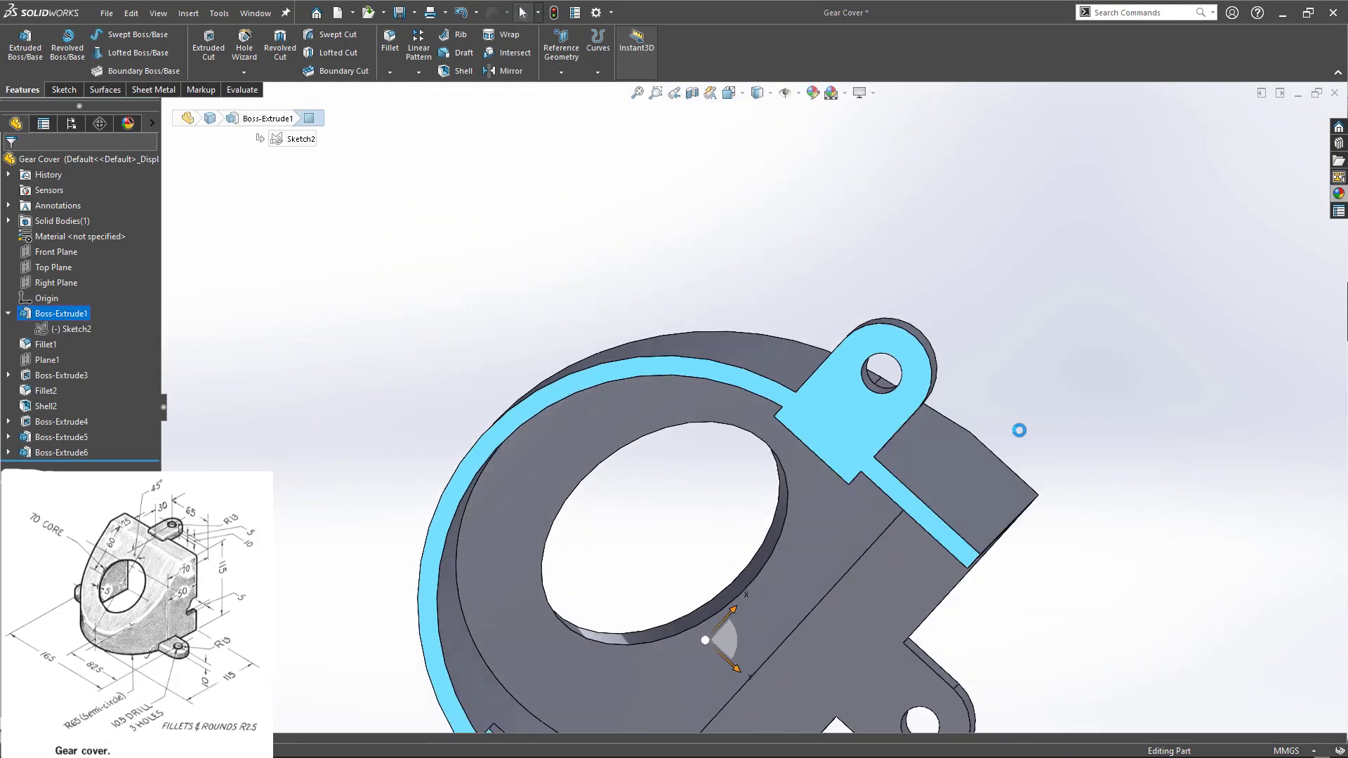
{"action": "scroll", "coordinate": [999, 397], "scroll_direction": "down", "scroll_amount": 2}
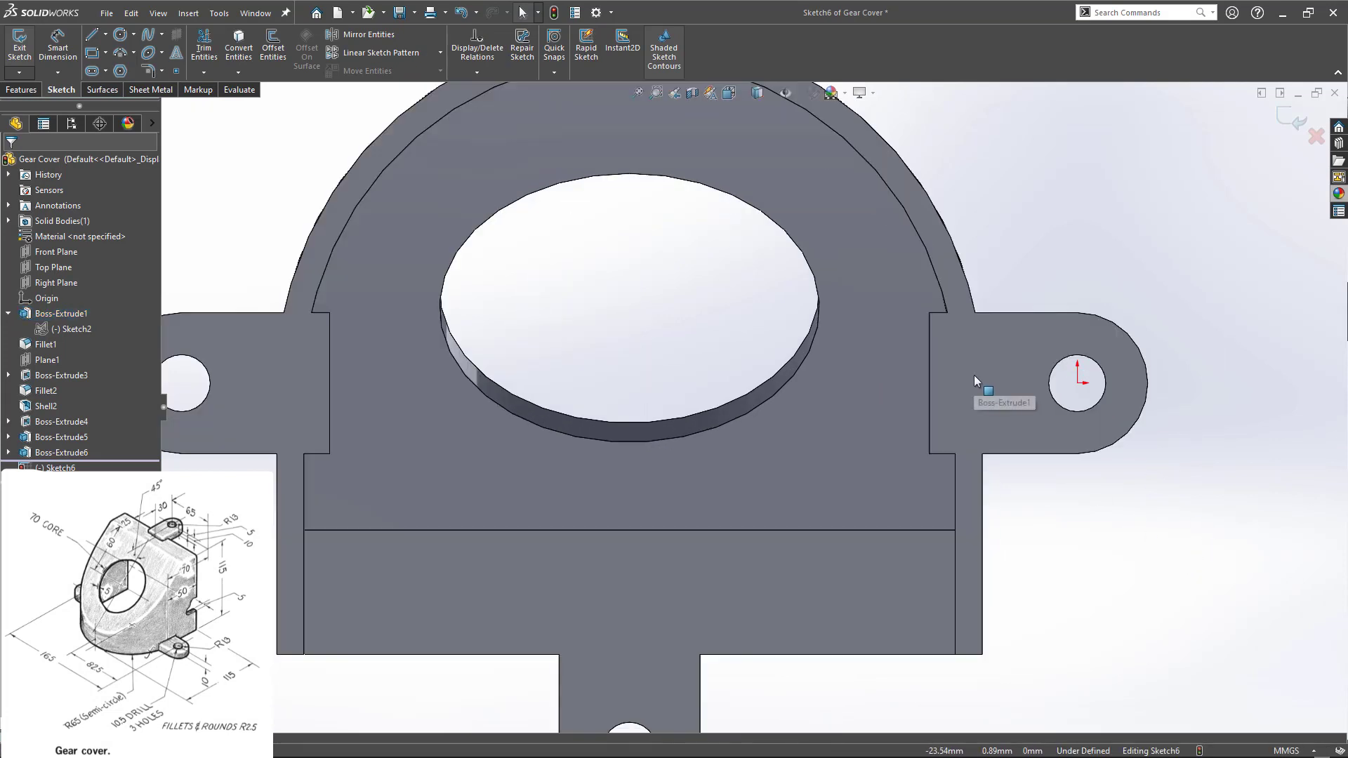
{"action": "left_click", "coordinate": [940, 292]}
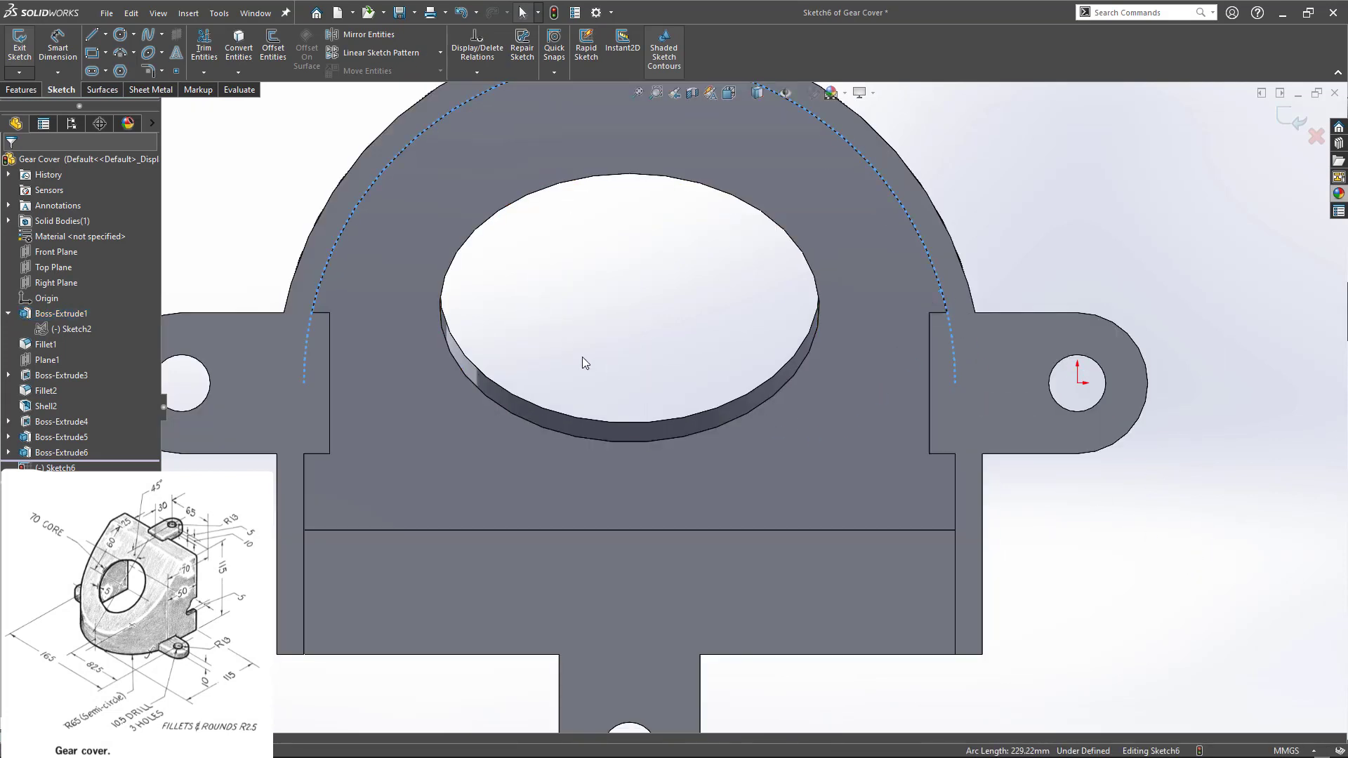
{"action": "left_click", "coordinate": [234, 56]}
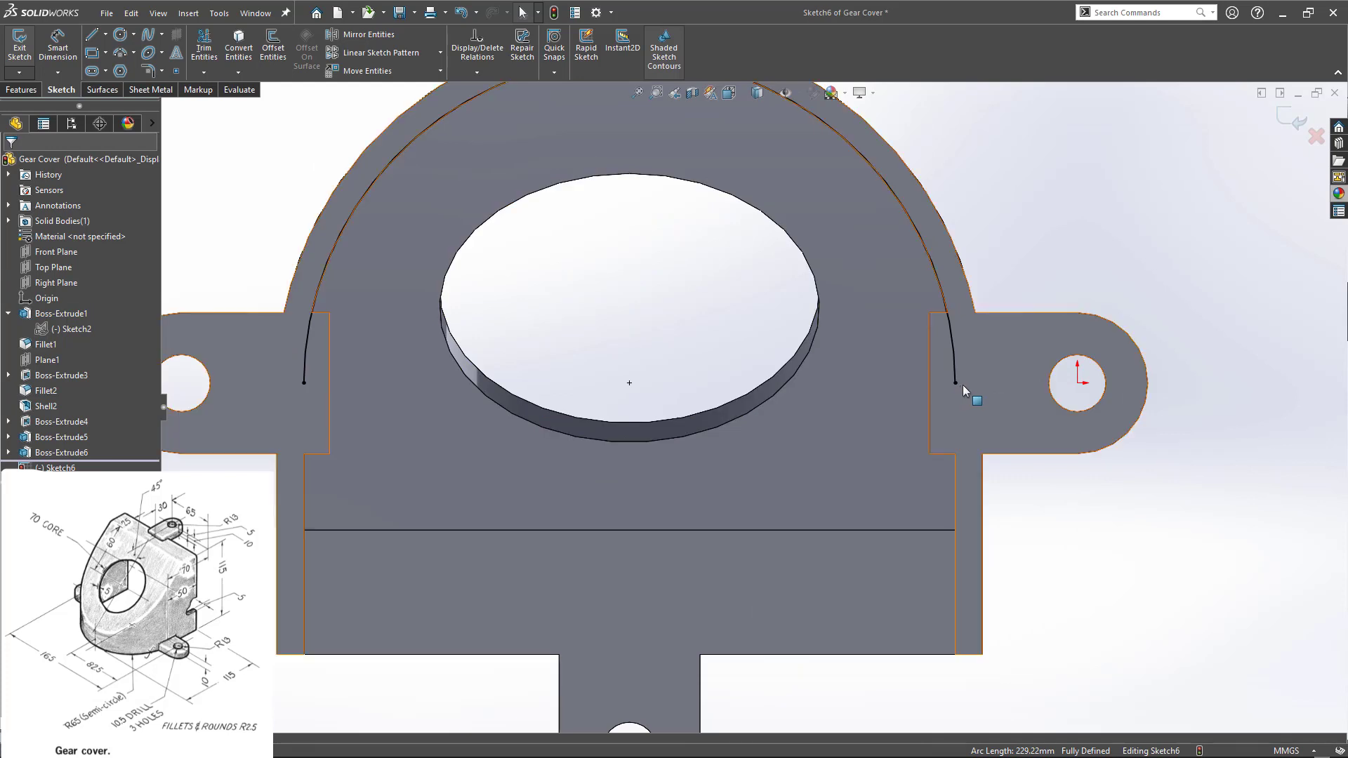
- Convert the two straight inner wall edges and the cross edge joining them to close the profile
{"action": "left_click", "coordinate": [955, 490]}
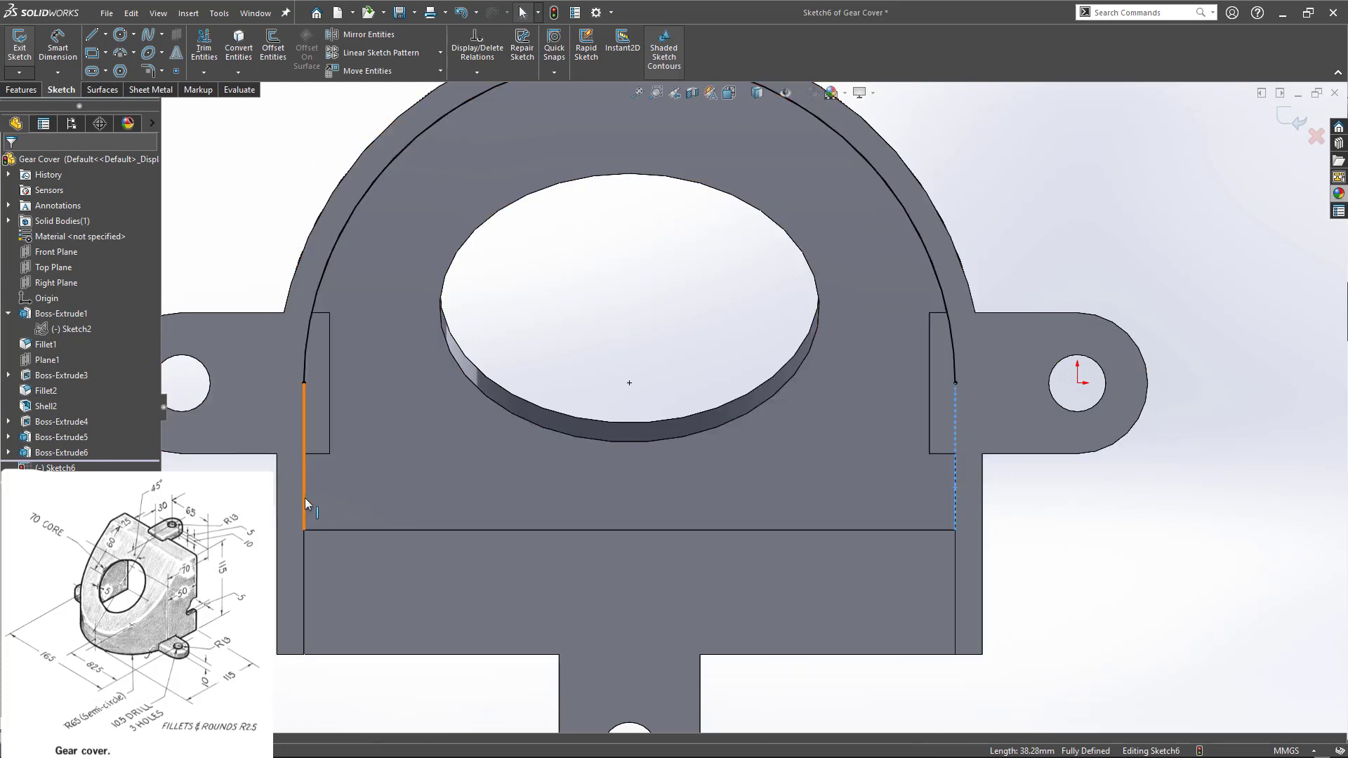
{"action": "left_click", "coordinate": [238, 44]}
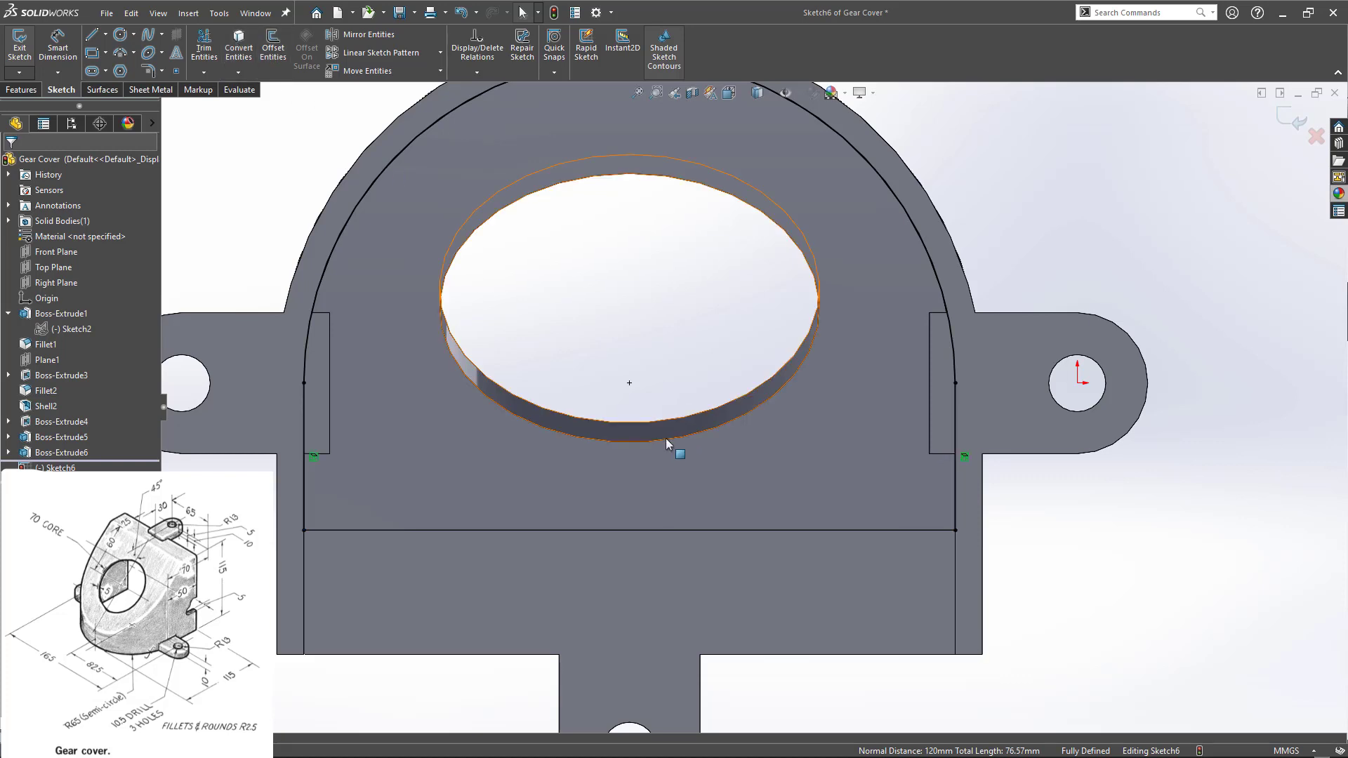
{"action": "scroll", "coordinate": [466, 500], "scroll_direction": "up", "scroll_amount": 2}
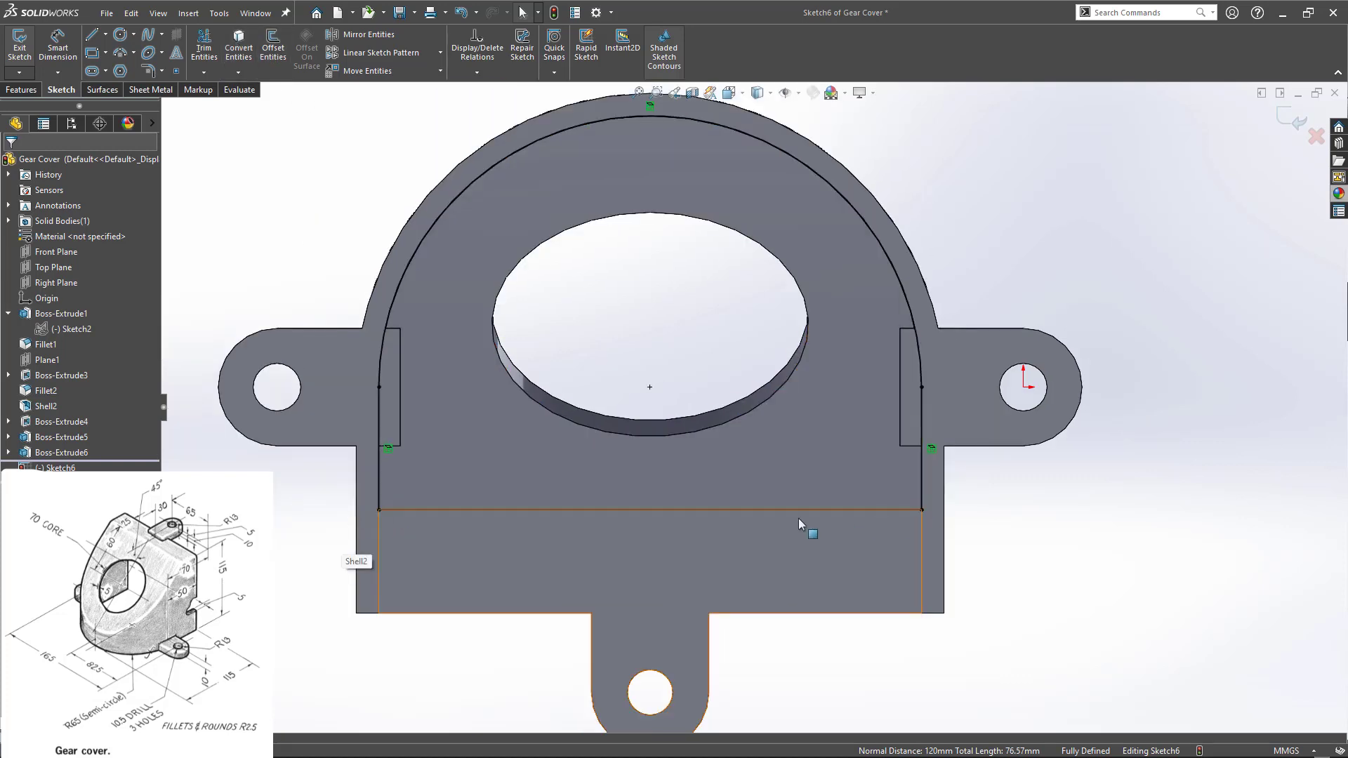
{"action": "left_click", "coordinate": [403, 509]}
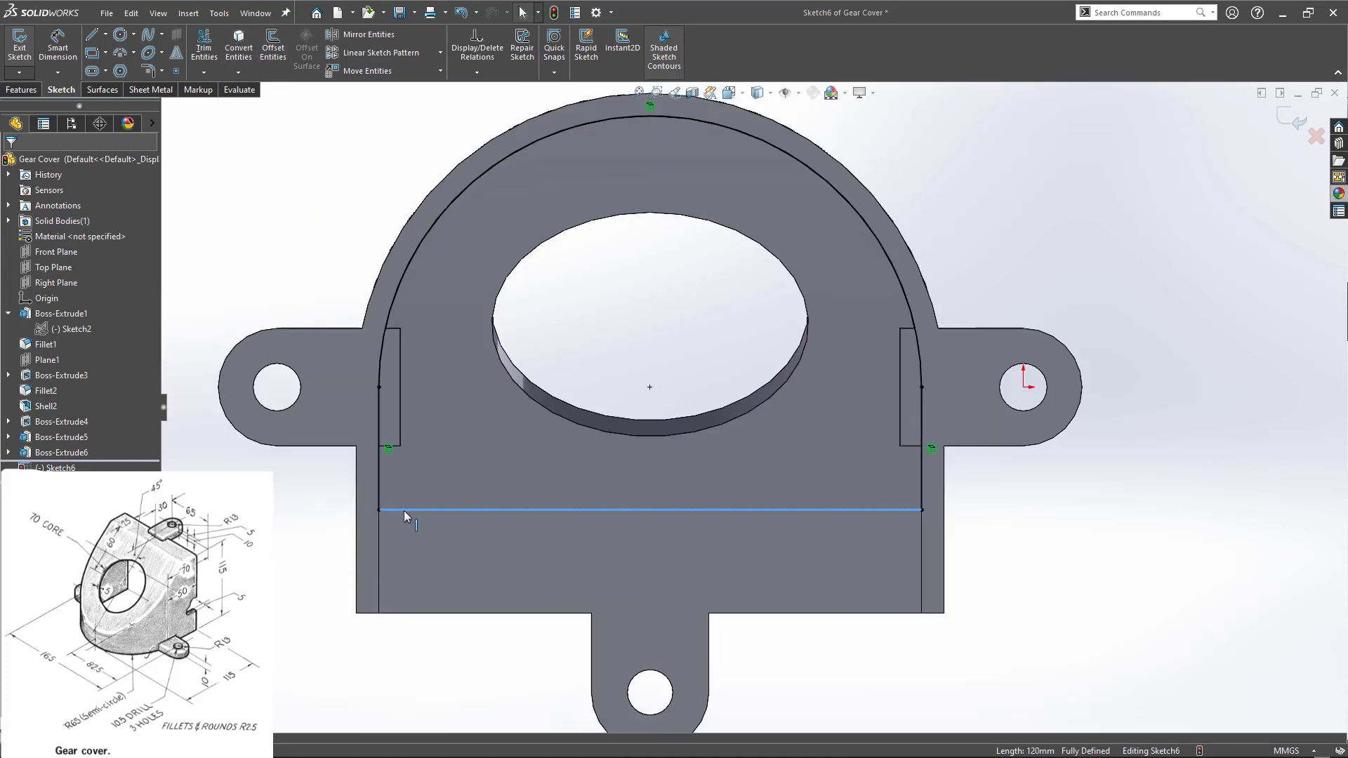
{"action": "left_click", "coordinate": [238, 45]}
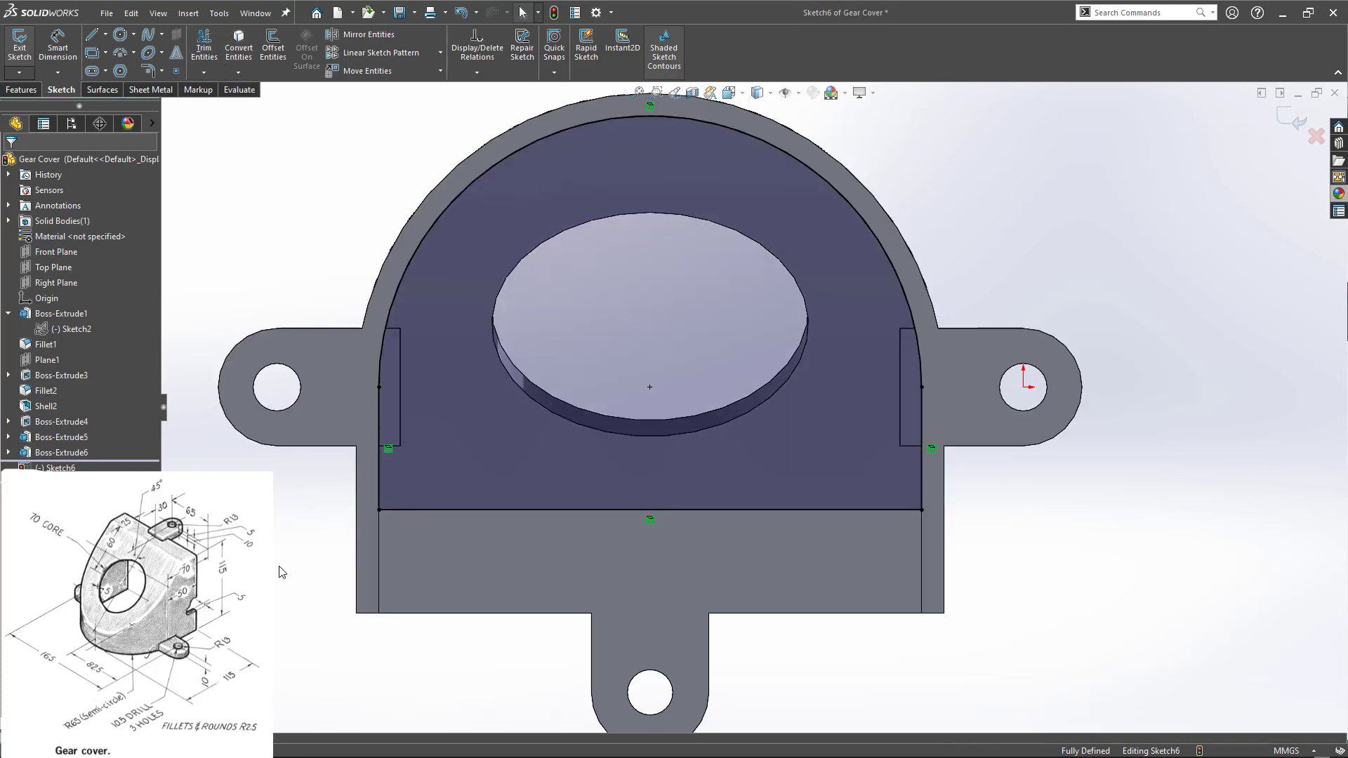
- Exit the sketch and cut its closed region about 12 mm into the cavity, trimming the side tabs' inward protrusions
{"action": "middle_click_drag", "start_coordinate": [337, 518], "coordinate": [346, 352], "text": "ctrl"}
{"action": "mouse_move", "coordinate": [356, 636]}
{"action": "middle_mouse_down"}
{"action": "mouse_move", "coordinate": [351, 524]}
{"action": "mouse_move", "coordinate": [313, 569]}
{"action": "mouse_move", "coordinate": [444, 634]}
{"action": "mouse_move", "coordinate": [423, 504]}
{"action": "mouse_move", "coordinate": [405, 498]}
{"action": "middle_mouse_up"}
{"action": "double_click", "coordinate": [405, 498]}
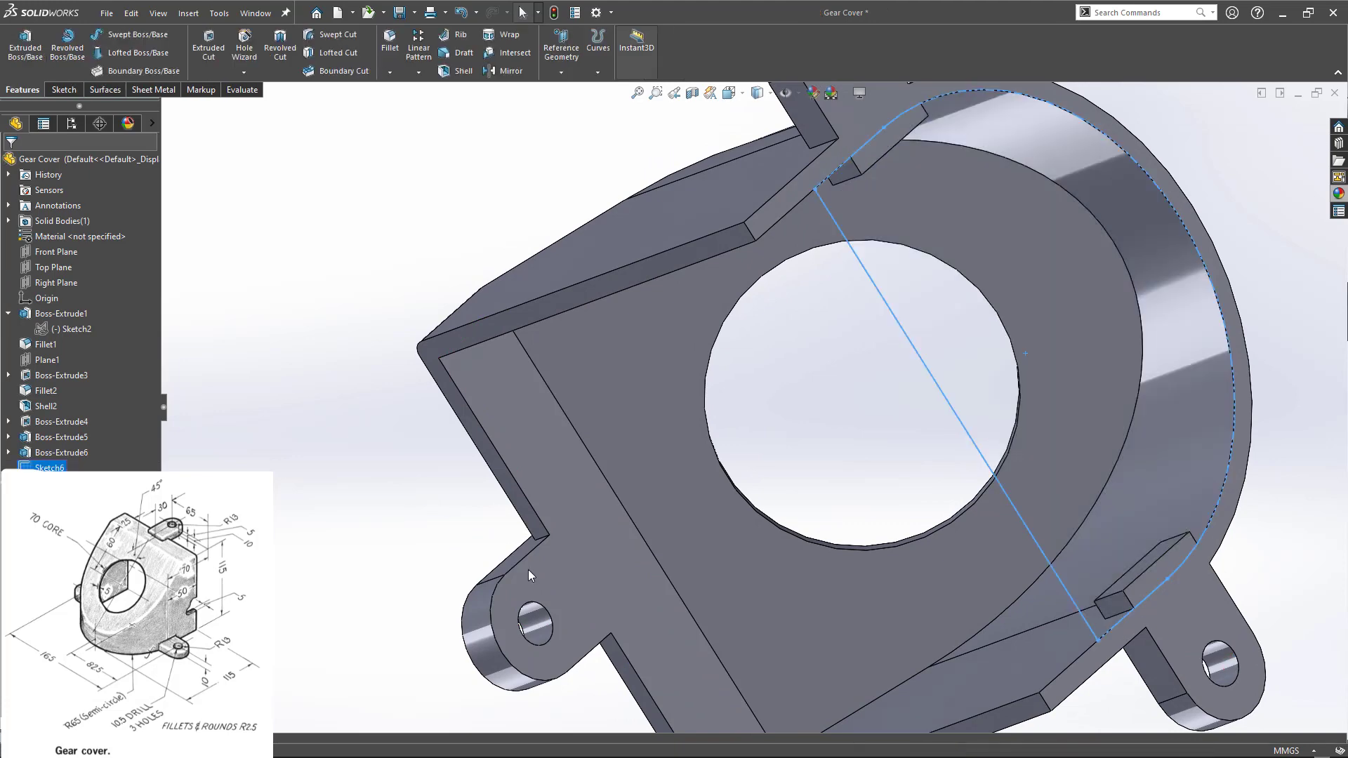
{"action": "scroll", "coordinate": [688, 572], "scroll_direction": "up", "scroll_amount": 2}
{"action": "left_click", "coordinate": [967, 529]}
{"action": "scroll", "coordinate": [997, 520], "scroll_direction": "down", "scroll_amount": 2}
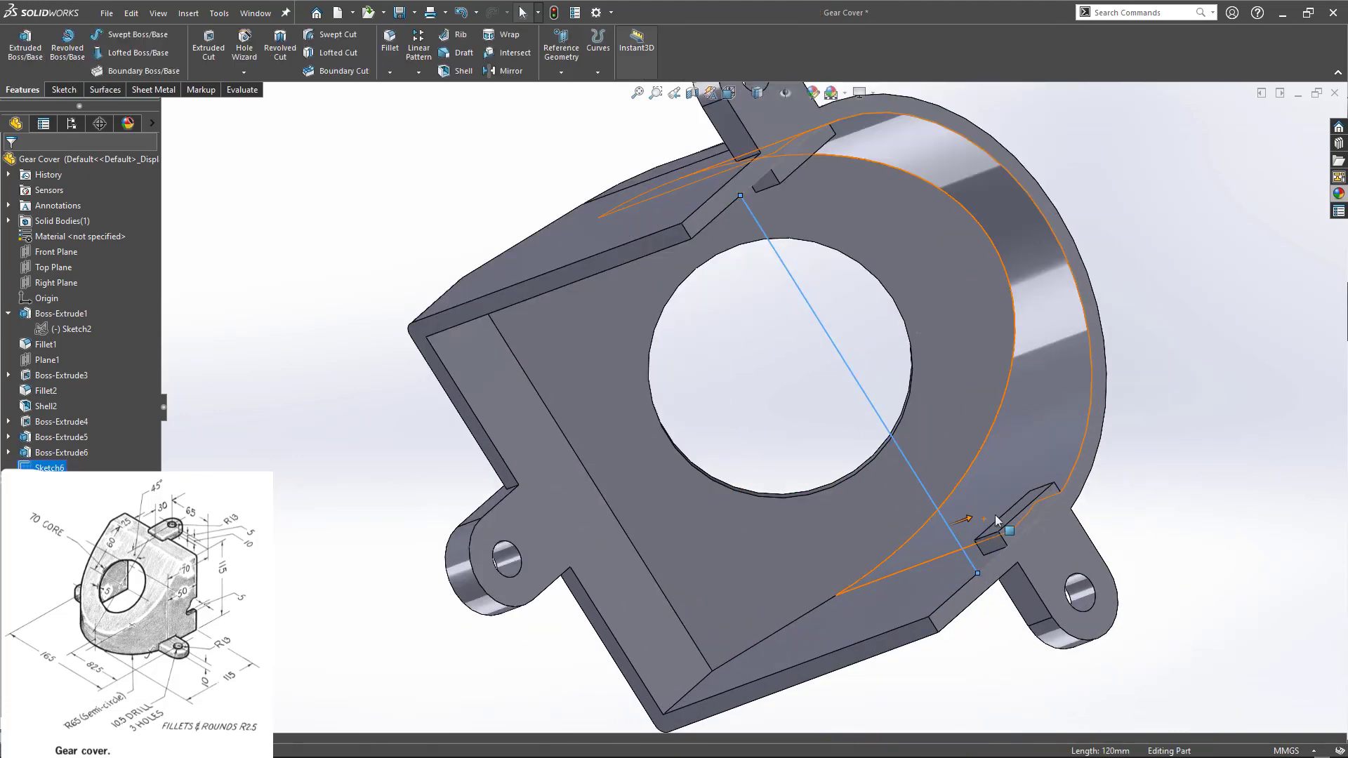
{"action": "left_click_drag", "start_coordinate": [971, 521], "coordinate": [941, 534]}
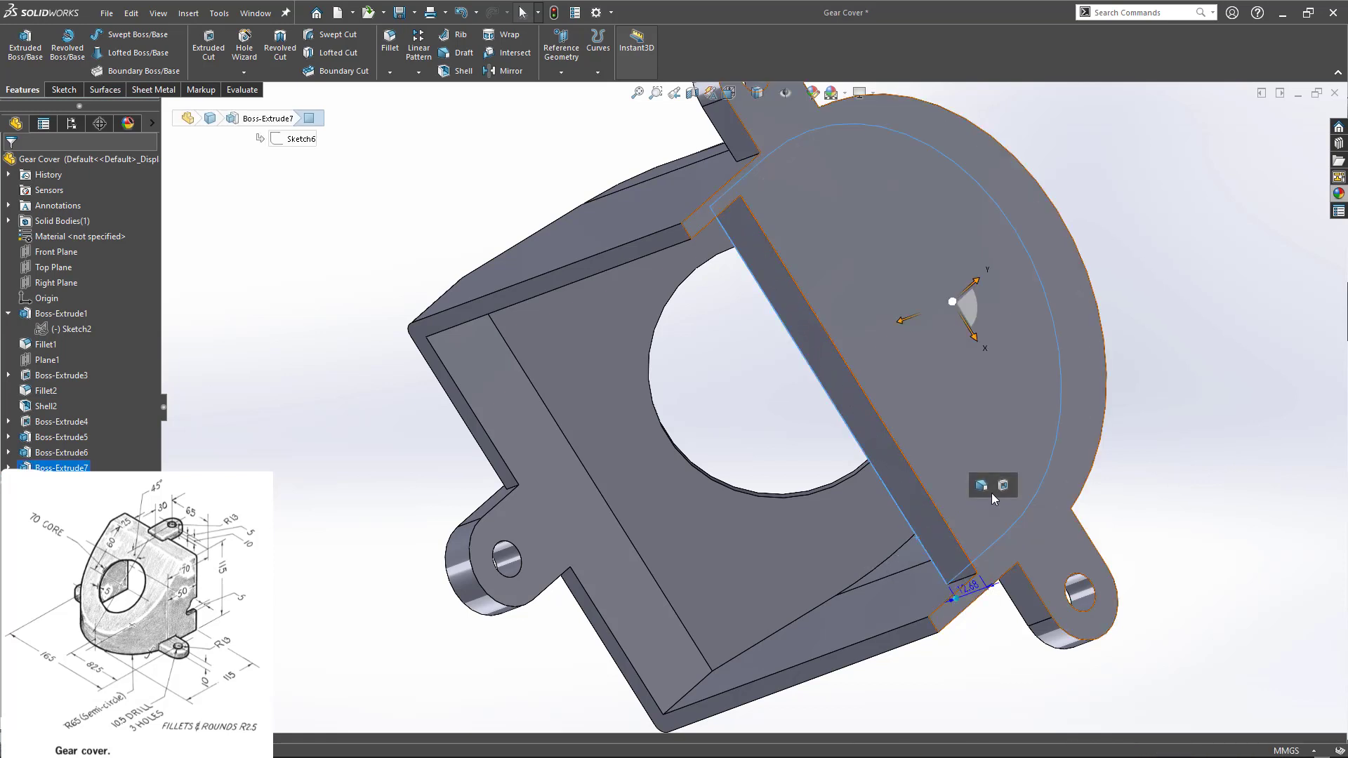
{"action": "scroll", "coordinate": [933, 460], "scroll_direction": "up", "scroll_amount": 2}
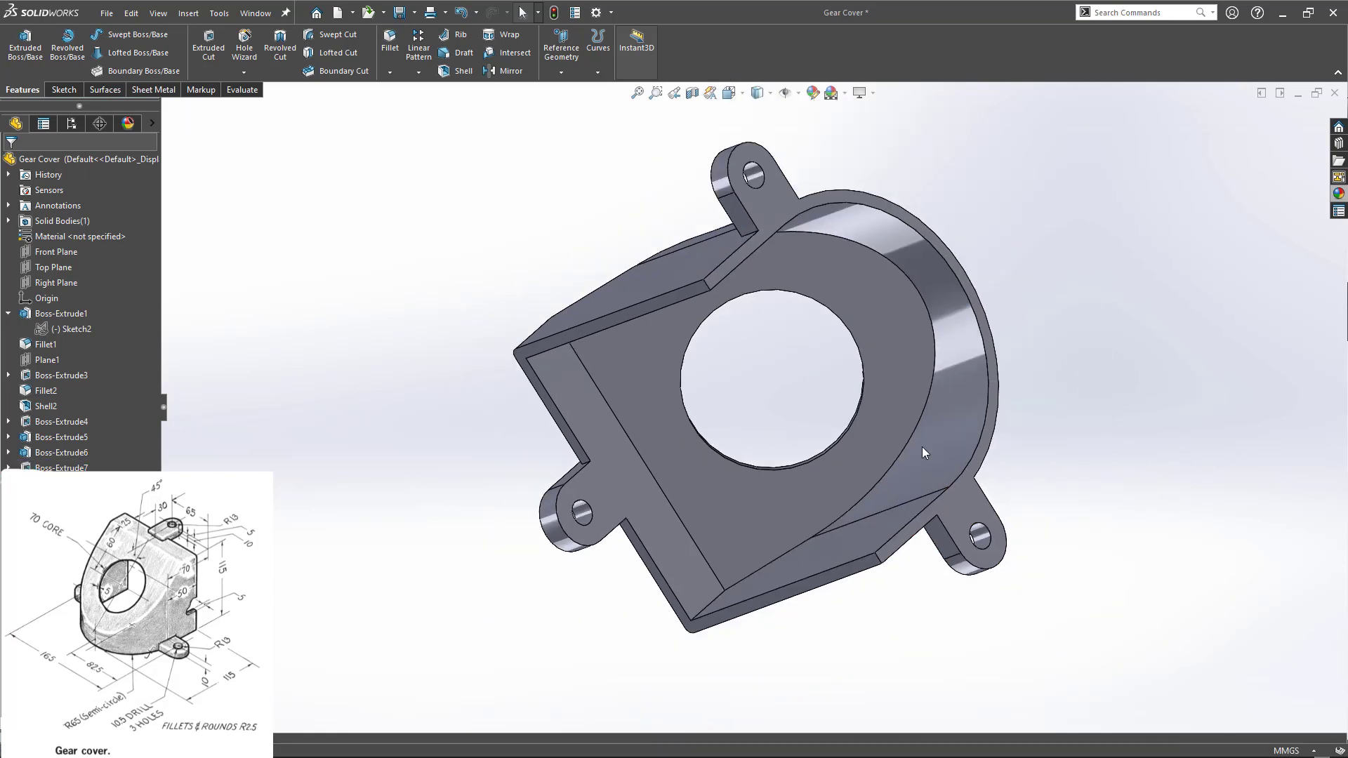
{"action": "middle_click_drag", "start_coordinate": [924, 452], "coordinate": [590, 570]}
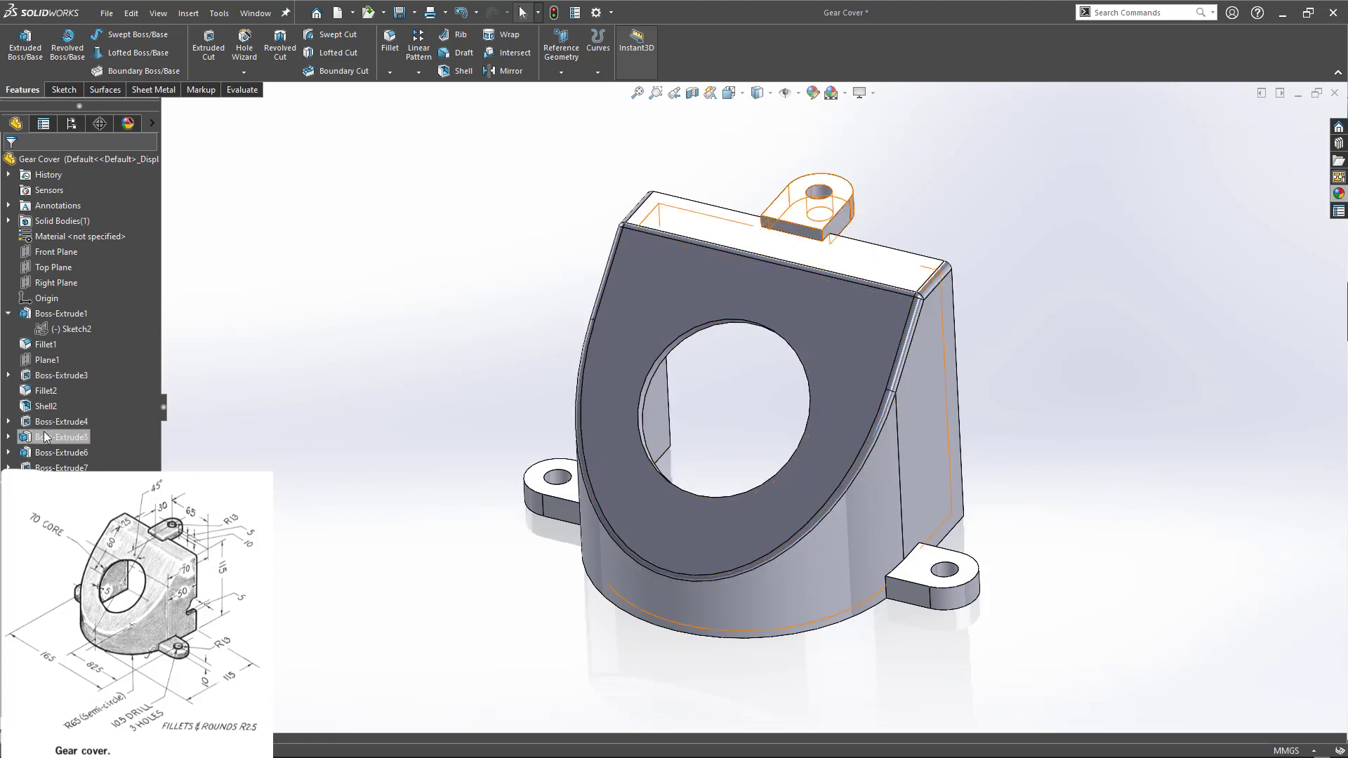
{"action": "left_click", "coordinate": [47, 345]}
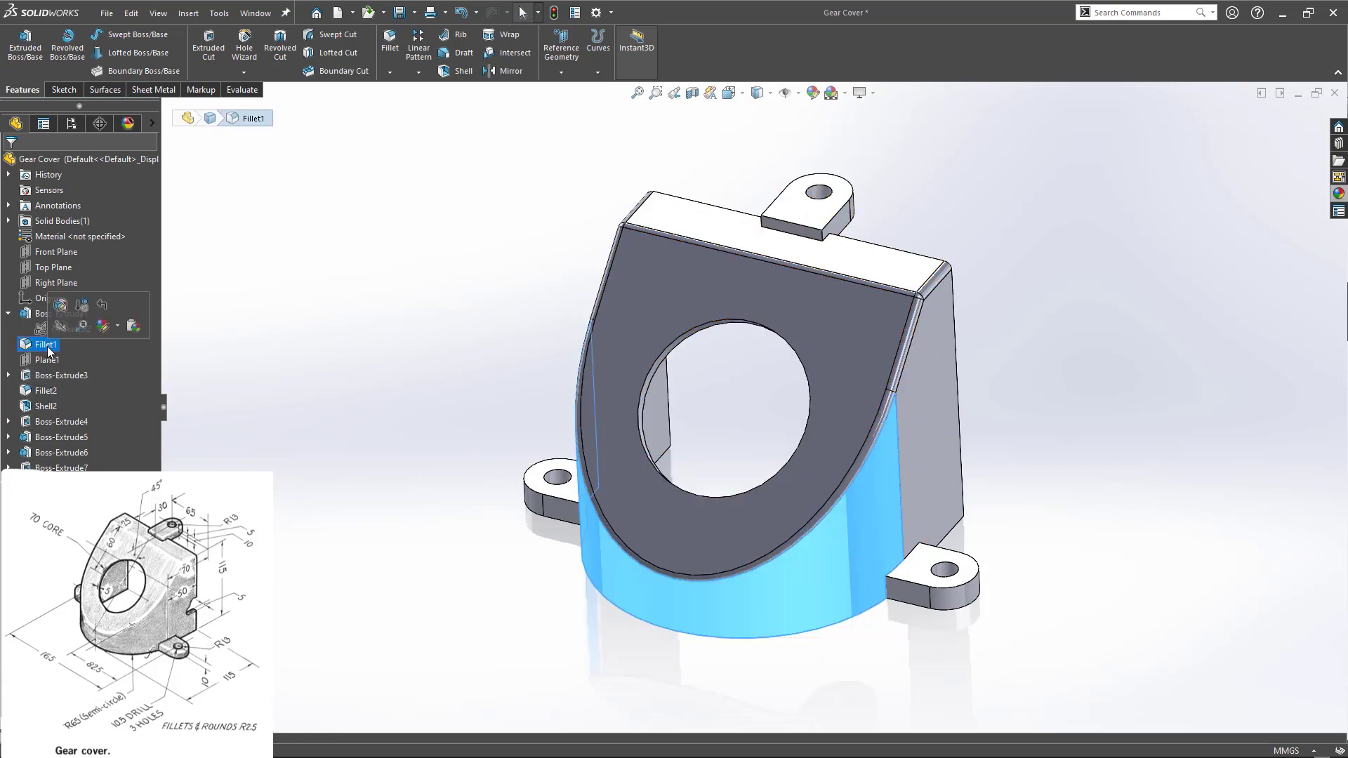
{"action": "left_click", "coordinate": [339, 452]}
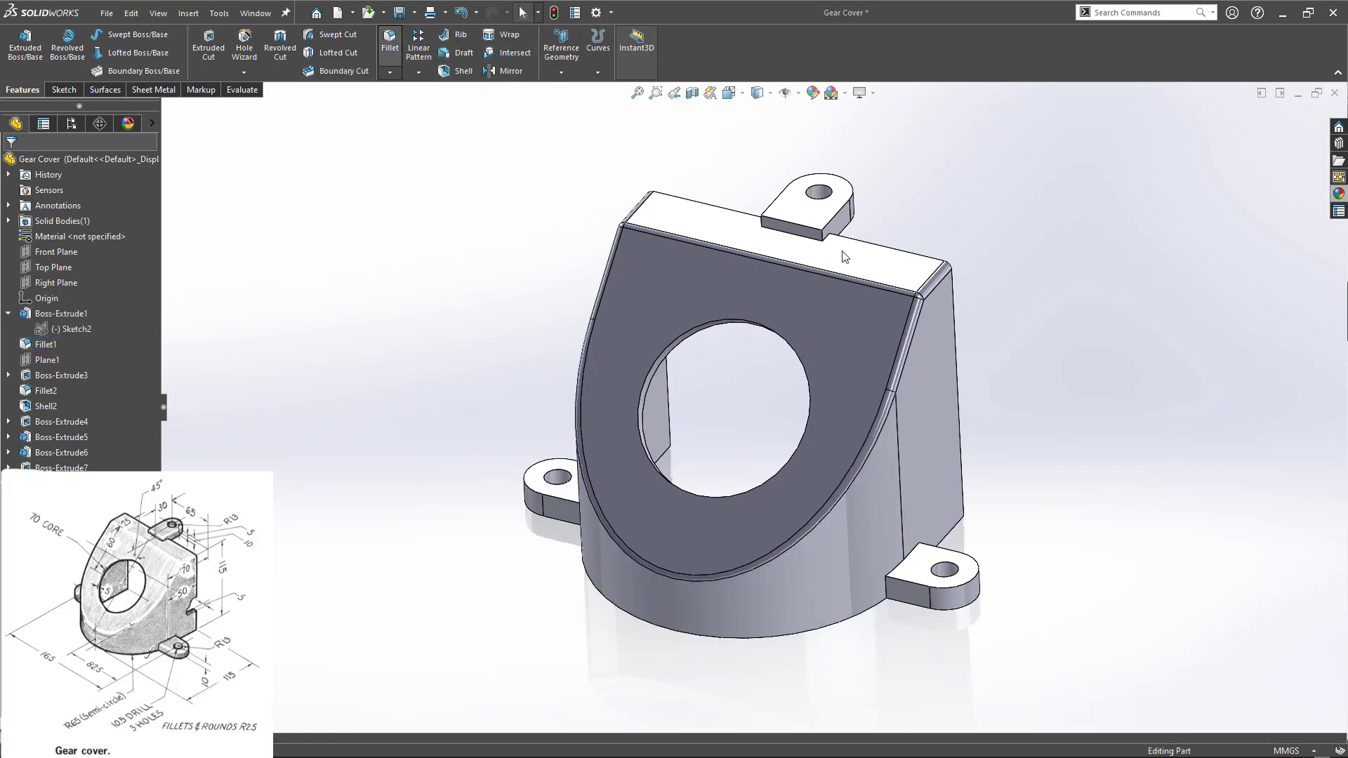
- Start a constant-size fillet and select the top tab's upper, lower and vertical edges
{"action": "left_click", "coordinate": [810, 227]}
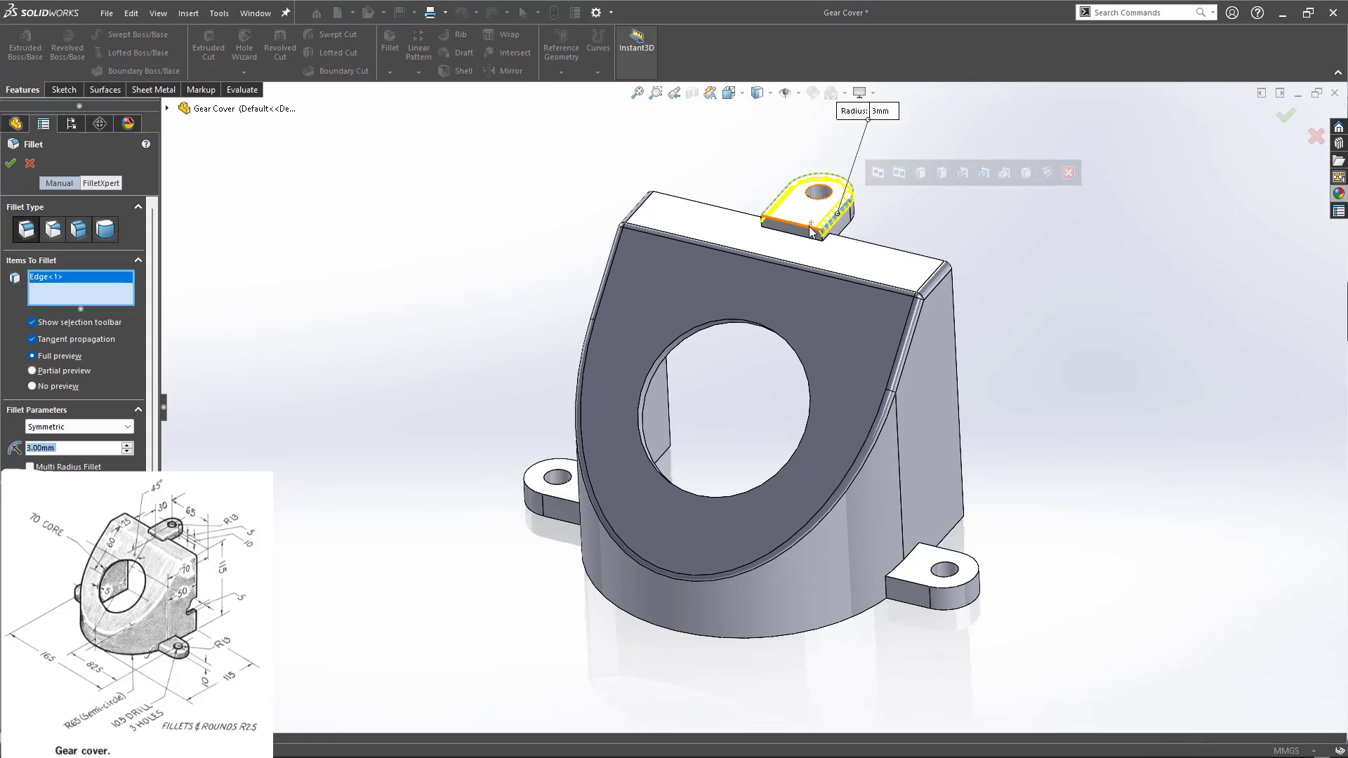
{"action": "scroll", "coordinate": [812, 232], "scroll_direction": "down", "scroll_amount": 3}
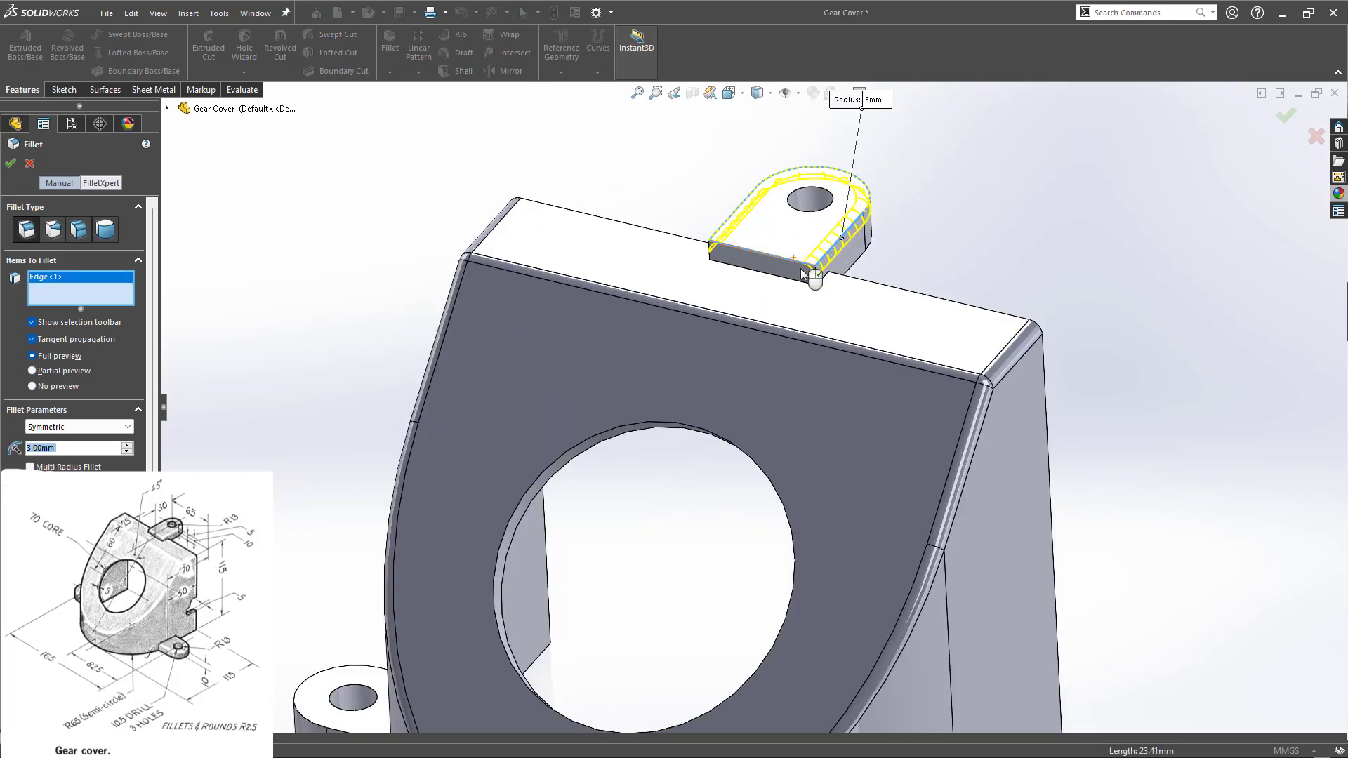
{"action": "left_click", "coordinate": [806, 275]}
{"action": "left_click", "coordinate": [820, 278]}
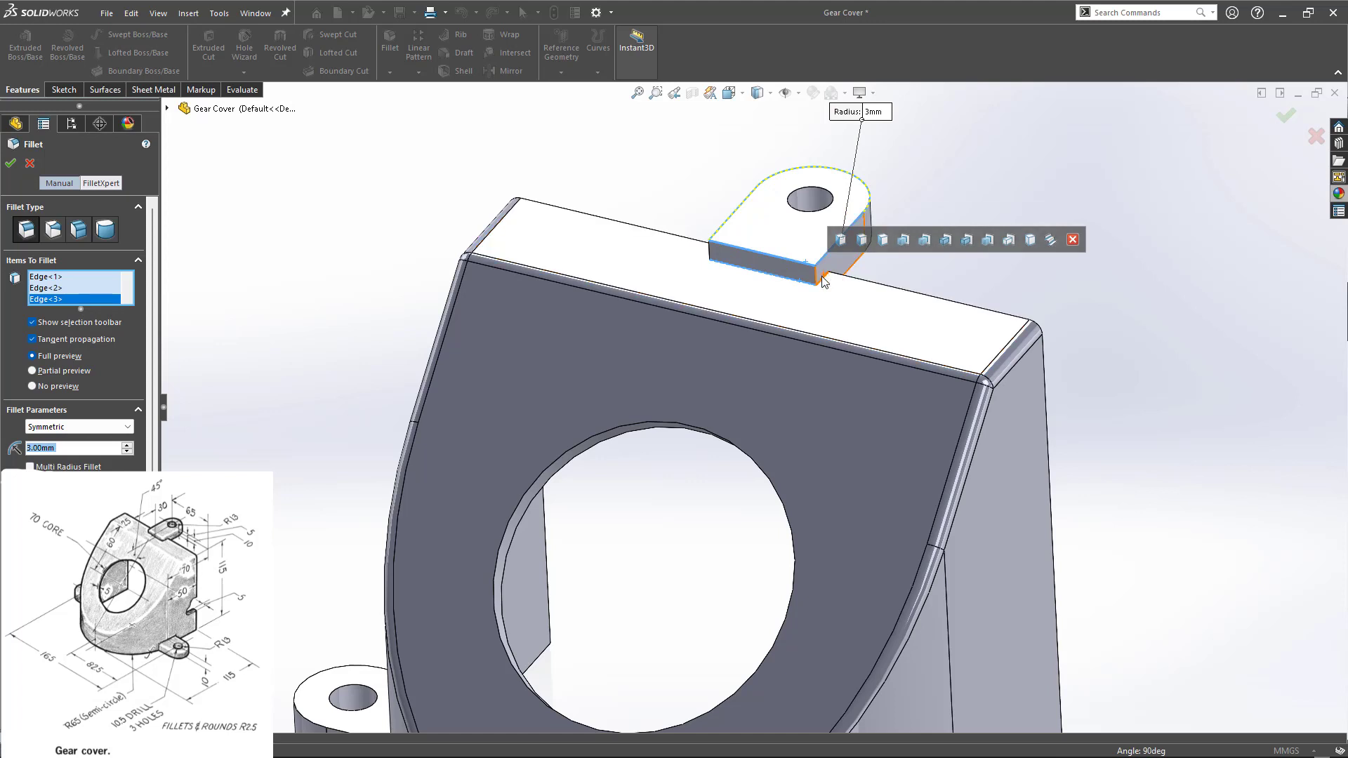
{"action": "left_click", "coordinate": [721, 257]}
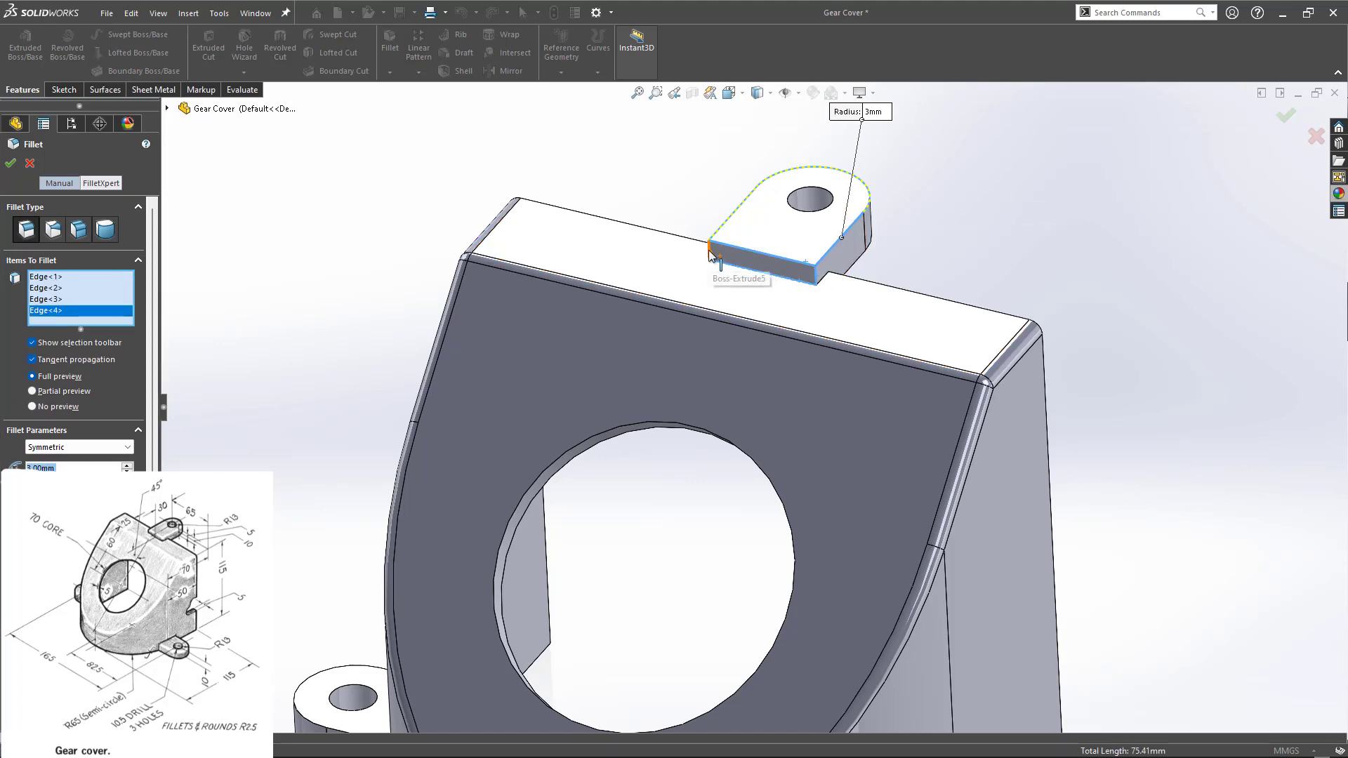
{"action": "left_click", "coordinate": [811, 211]}
{"action": "scroll", "coordinate": [821, 217], "scroll_direction": "down", "scroll_amount": 2}
{"action": "left_click", "coordinate": [886, 287]}
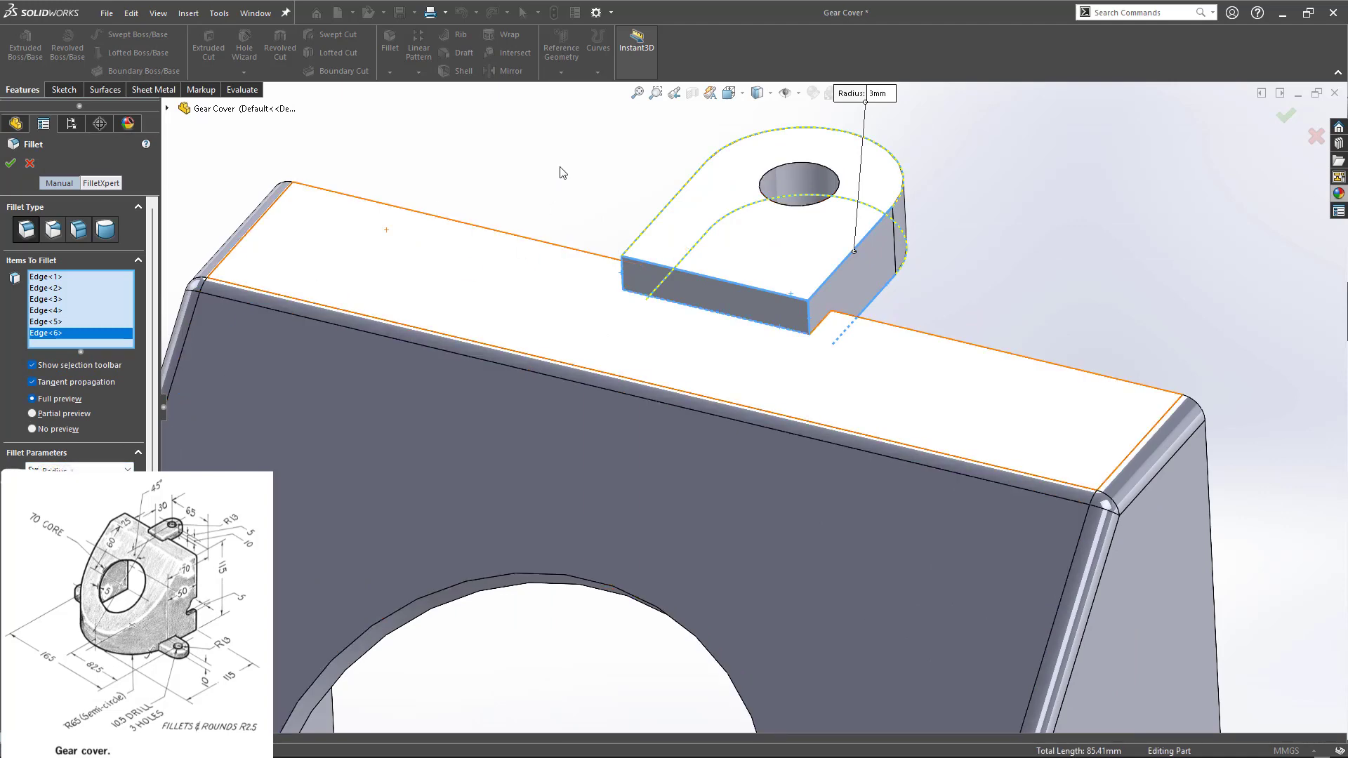
- Set the fillet radius to 2 mm, add the top tab's remaining corner edge and side face, and apply the fillet
{"action": "middle_click_drag", "start_coordinate": [569, 176], "coordinate": [522, 409]}
{"action": "left_click", "coordinate": [549, 413]}
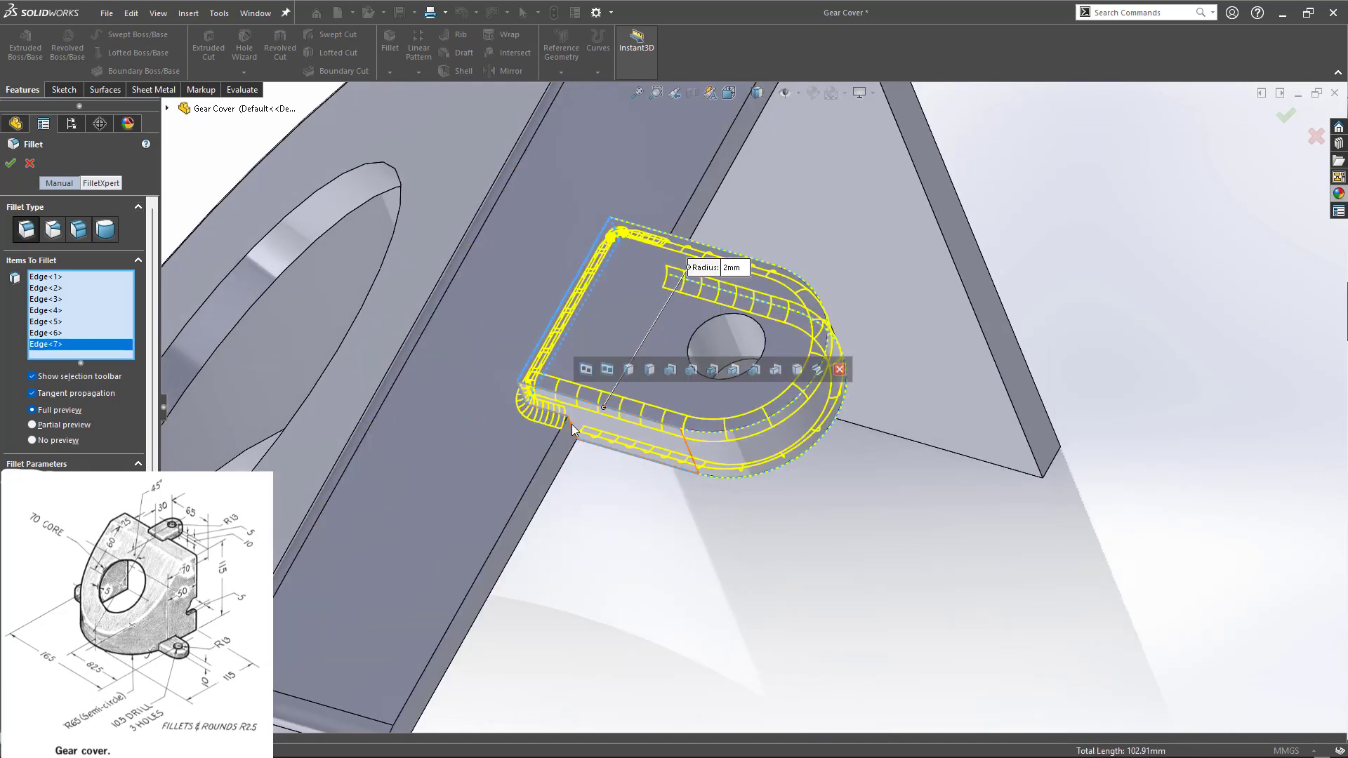
{"action": "left_click", "coordinate": [573, 431]}
{"action": "middle_click_drag", "start_coordinate": [558, 455], "coordinate": [734, 484]}
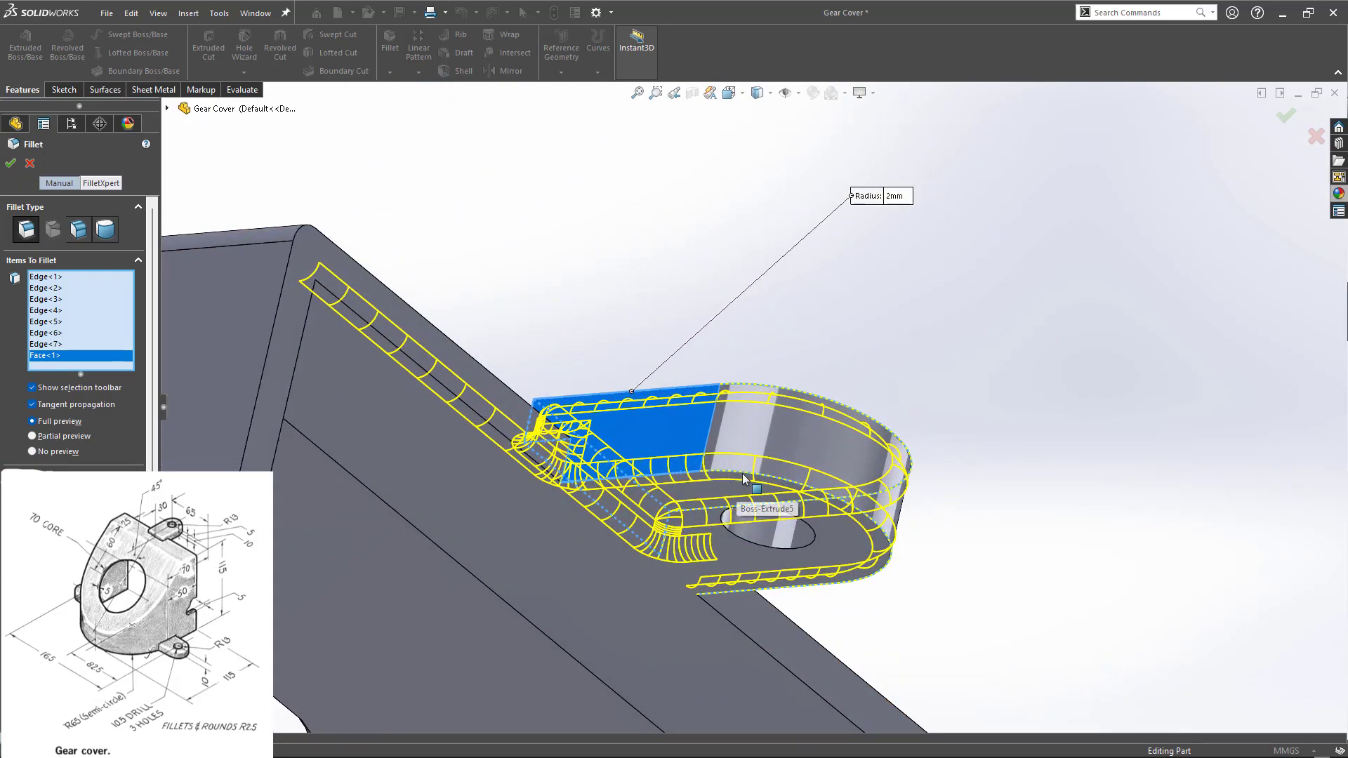
{"action": "key", "text": "Return"}
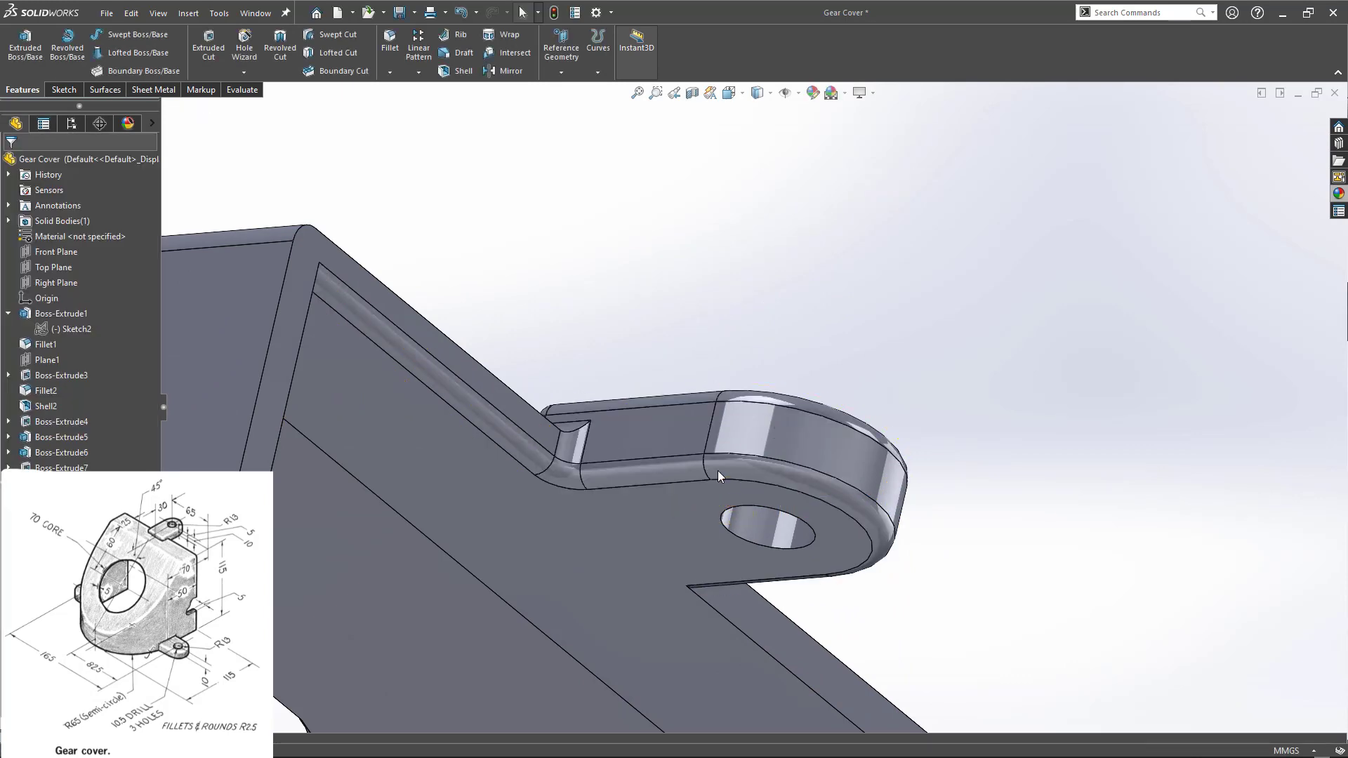
- Reopen the mounting-tab fillet for editing and clear all its selected edges and the loop
{"action": "left_click", "coordinate": [47, 514]}
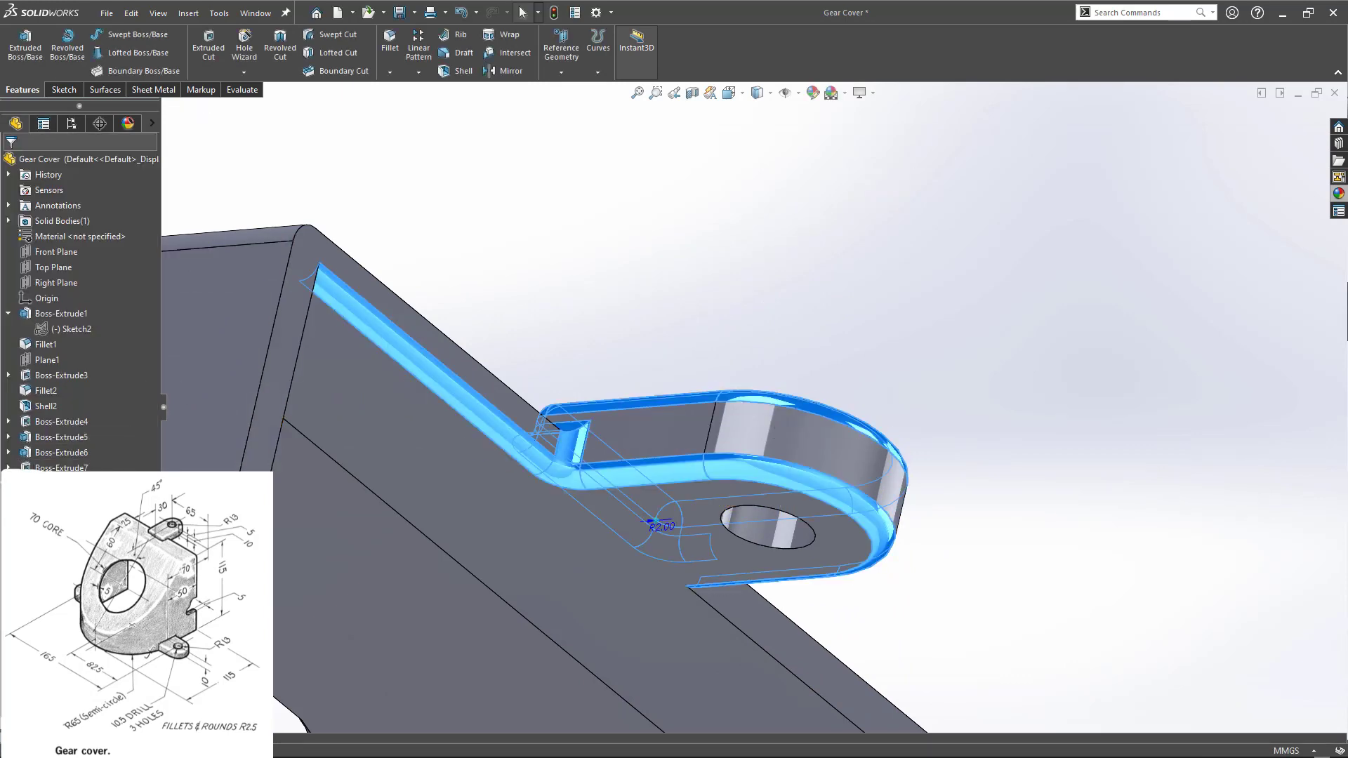
{"action": "right_click", "coordinate": [36, 514]}
{"action": "left_click", "coordinate": [44, 405]}
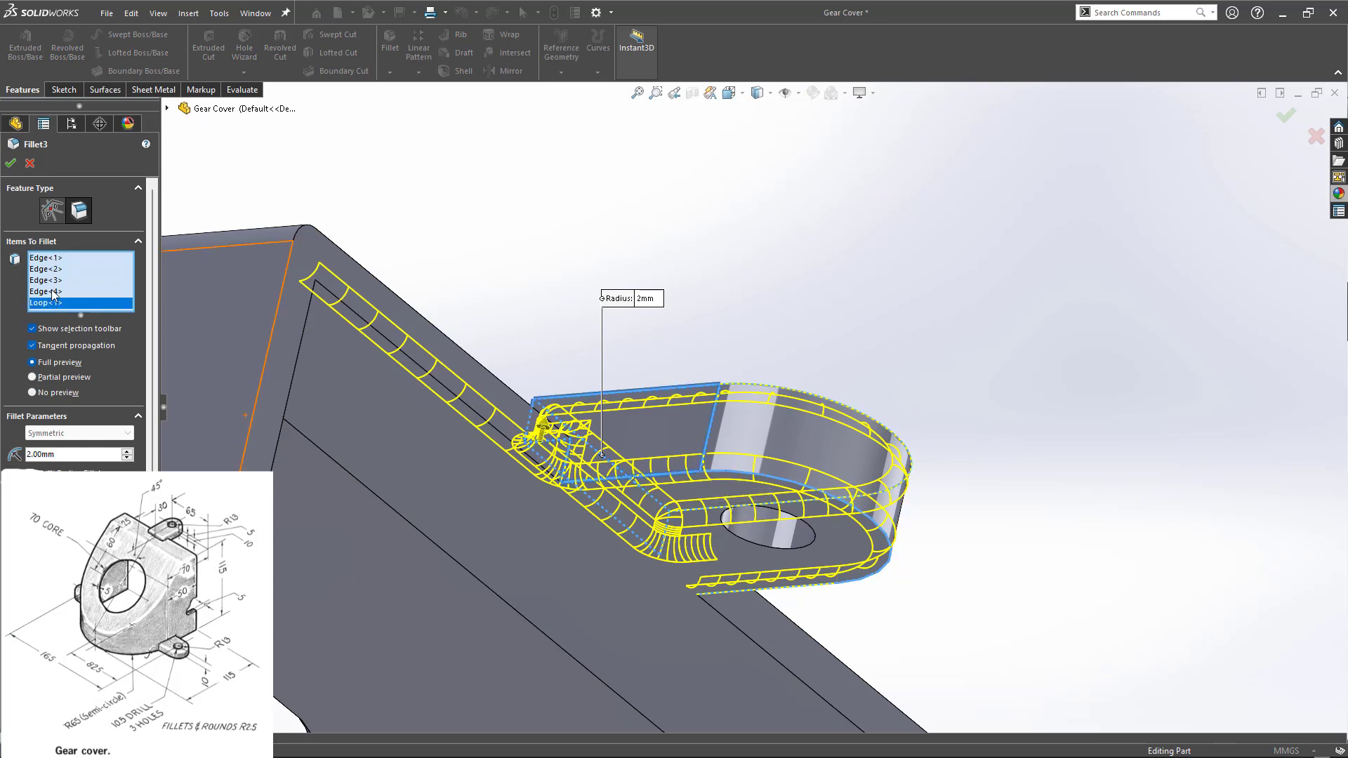
{"action": "left_click", "coordinate": [54, 292]}
{"action": "right_click", "coordinate": [54, 293]}
{"action": "left_click", "coordinate": [84, 314]}
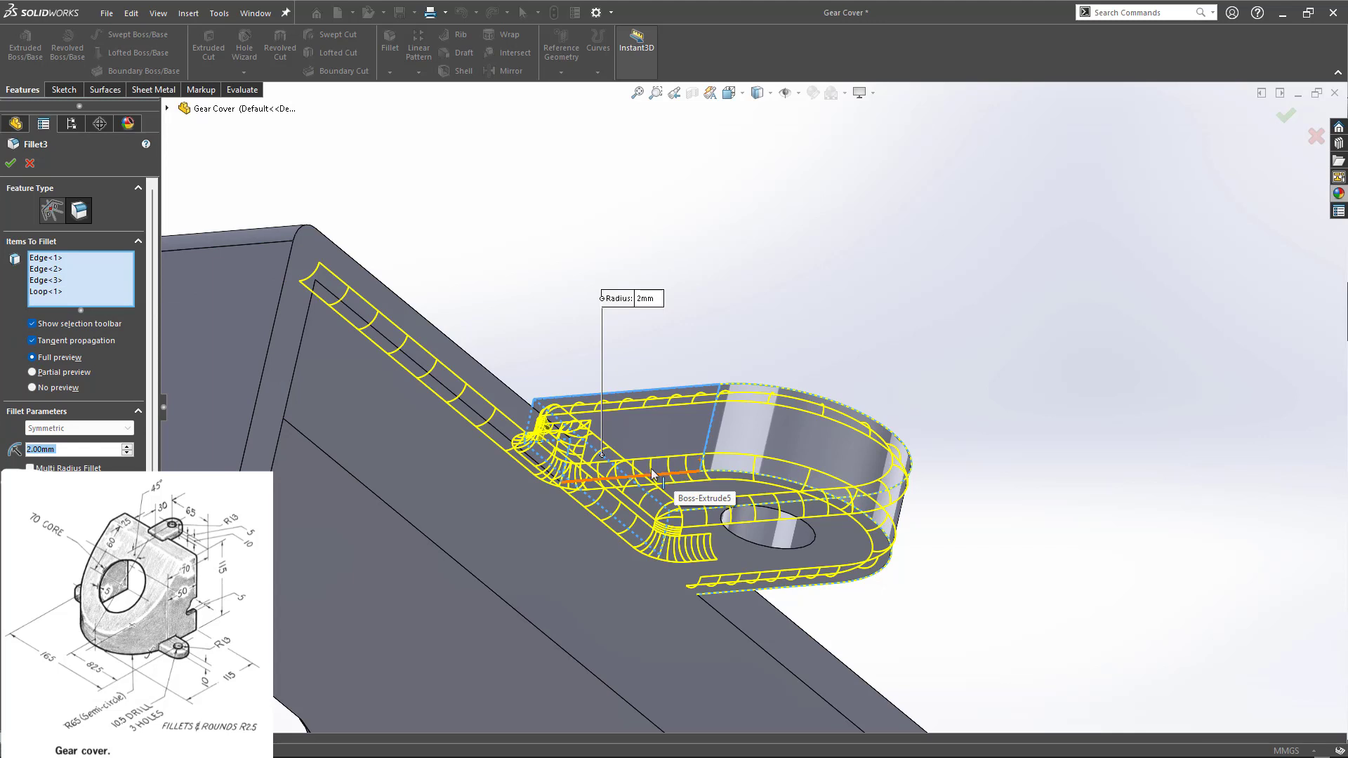
{"action": "left_click", "coordinate": [62, 292]}
{"action": "left_click", "coordinate": [53, 281]}
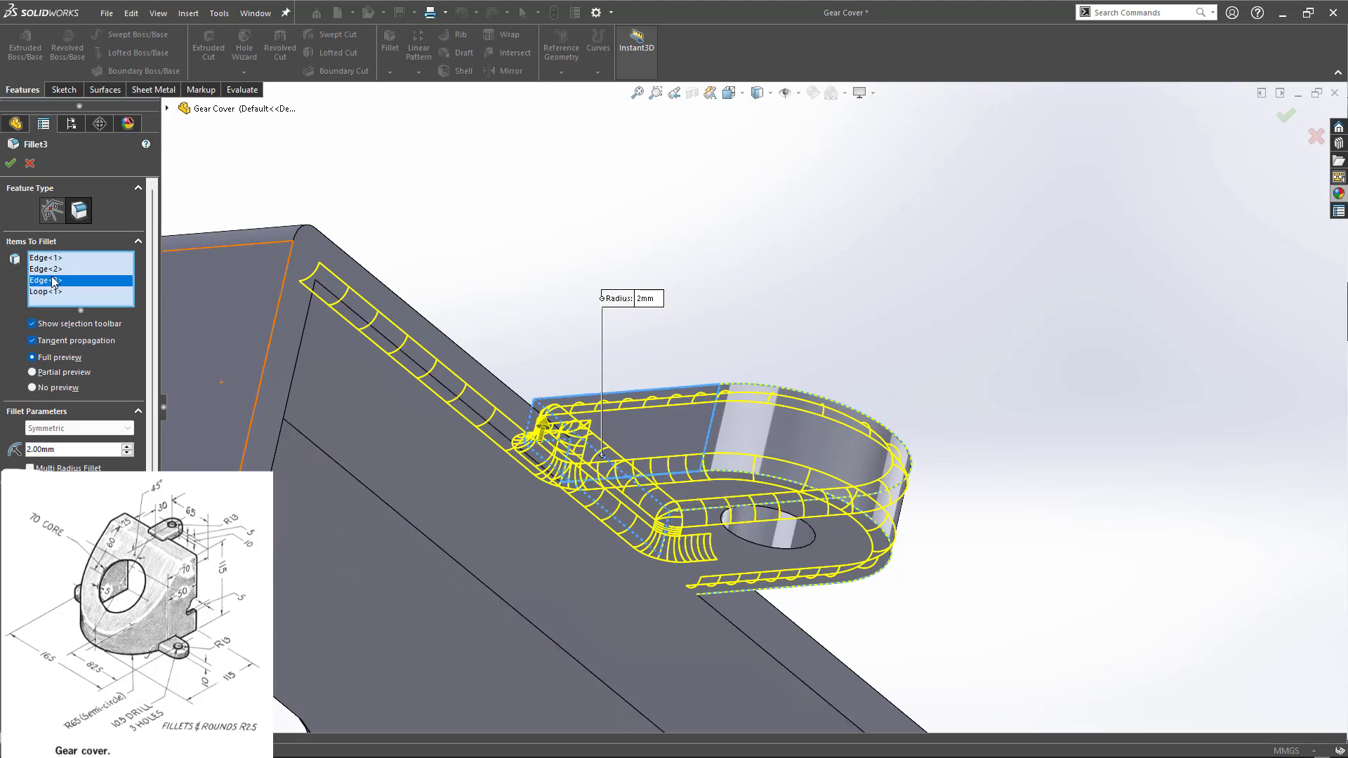
{"action": "right_click", "coordinate": [54, 281]}
{"action": "left_click", "coordinate": [81, 289]}
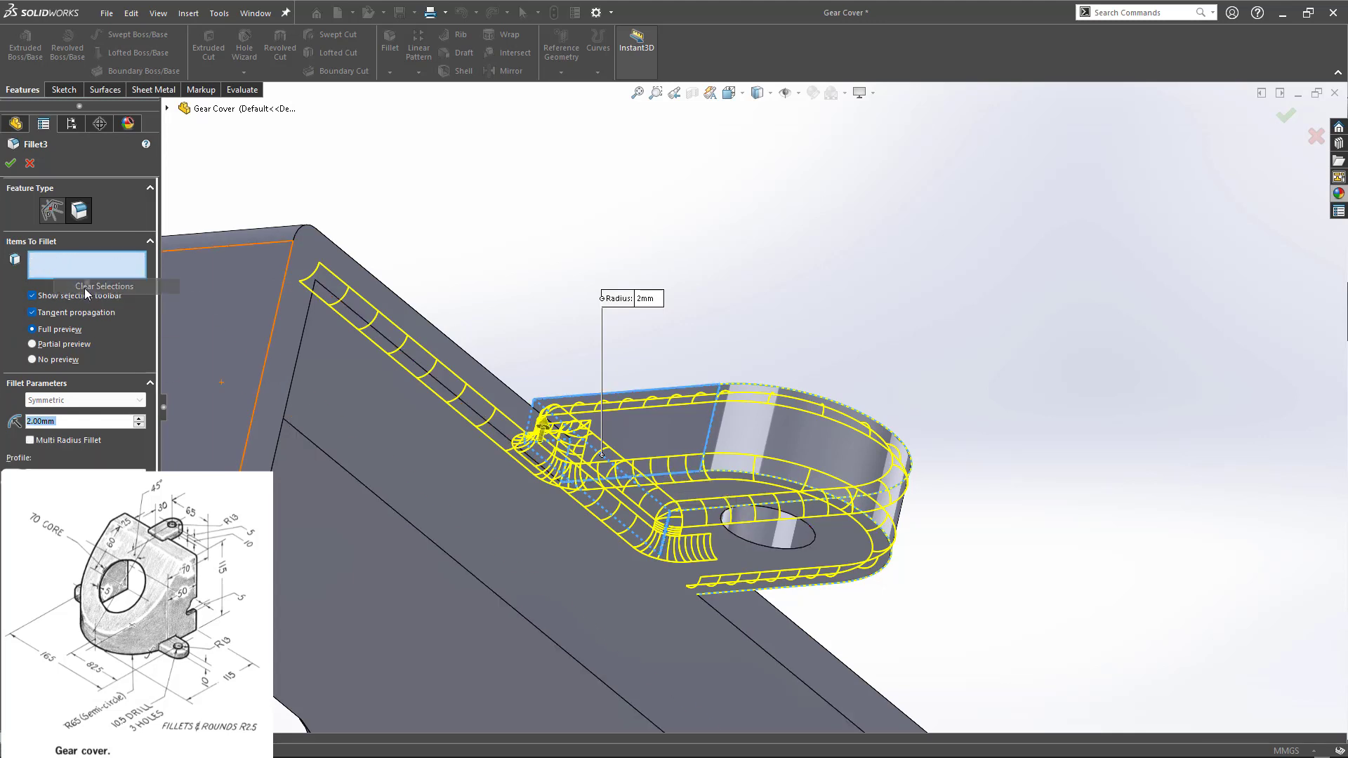
- Select the top tab's upper outer edge, one vertical corner edge and the adjoining edges where it meets the body for the 2 mm fillet
{"action": "left_click", "coordinate": [634, 392]}
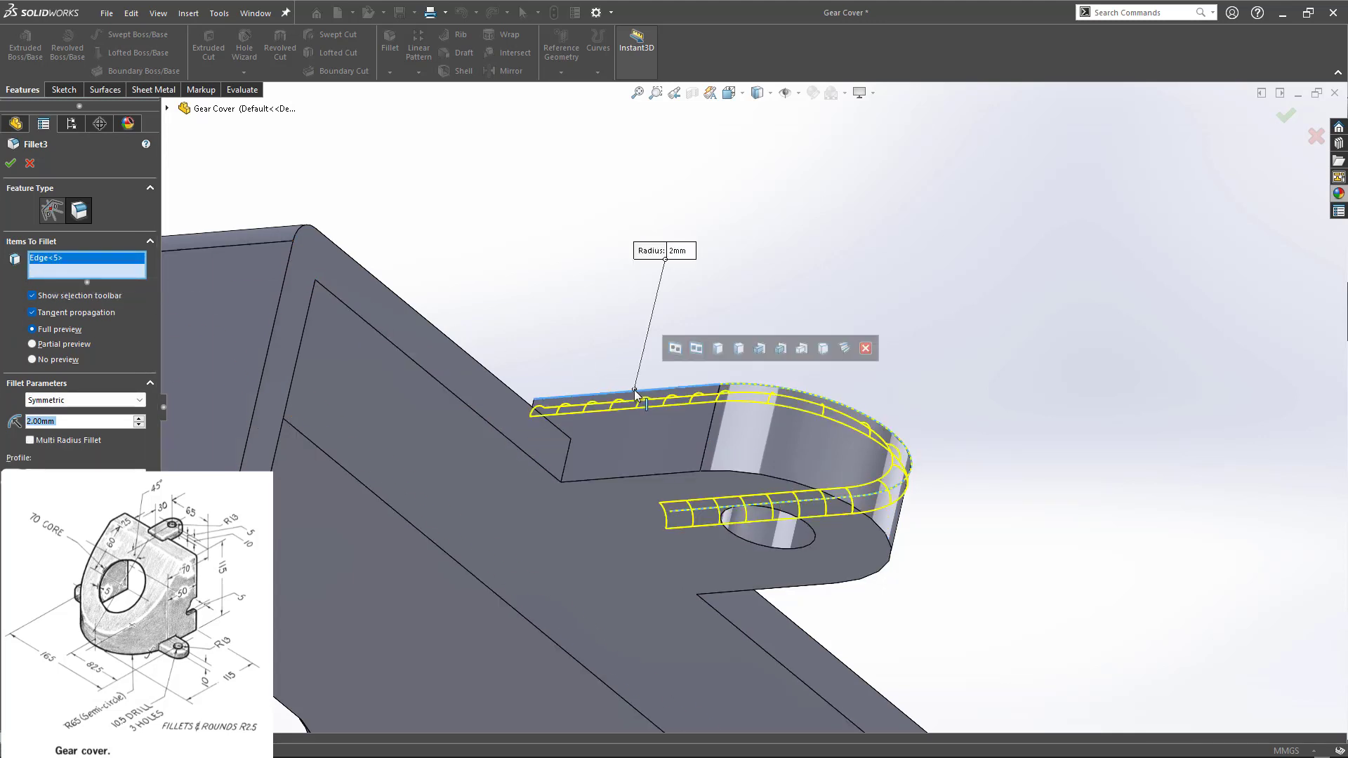
{"action": "left_click", "coordinate": [570, 452]}
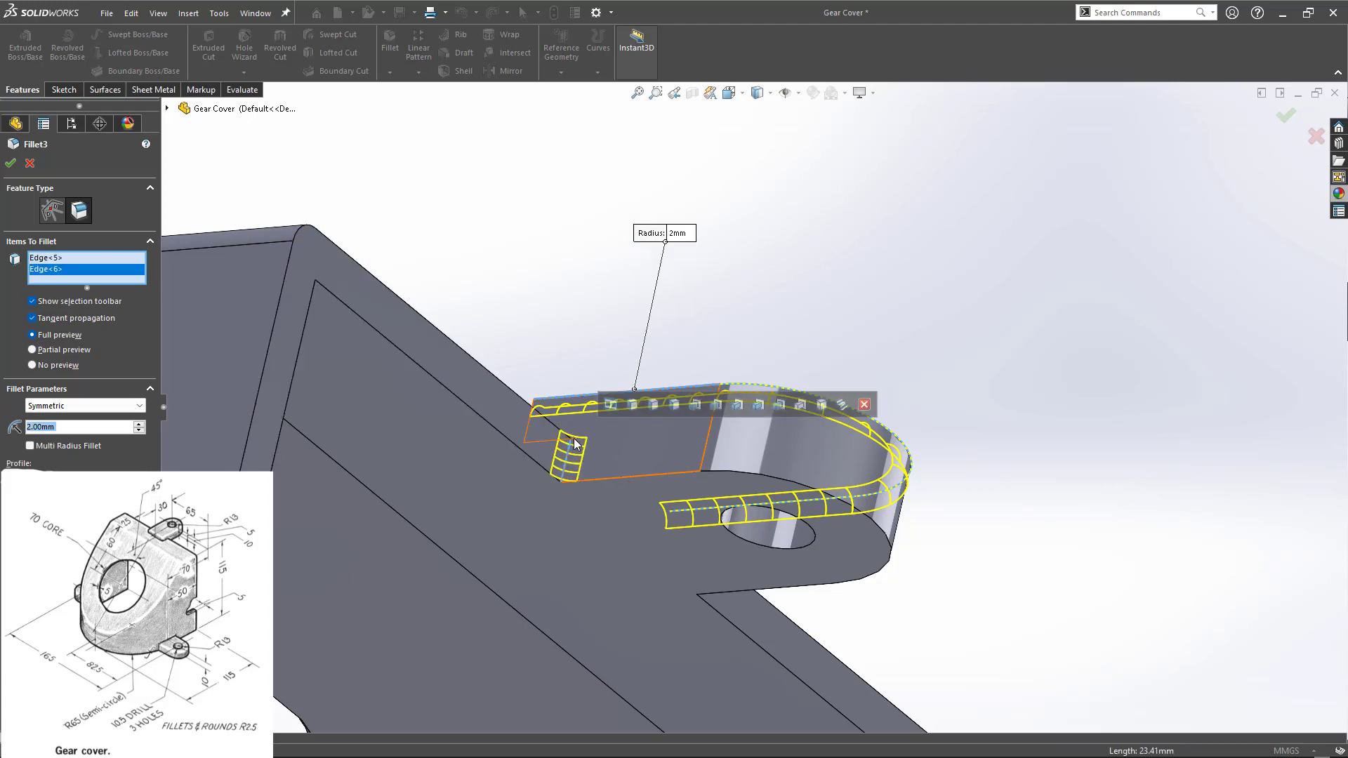
{"action": "middle_click_drag", "start_coordinate": [575, 447], "coordinate": [573, 593]}
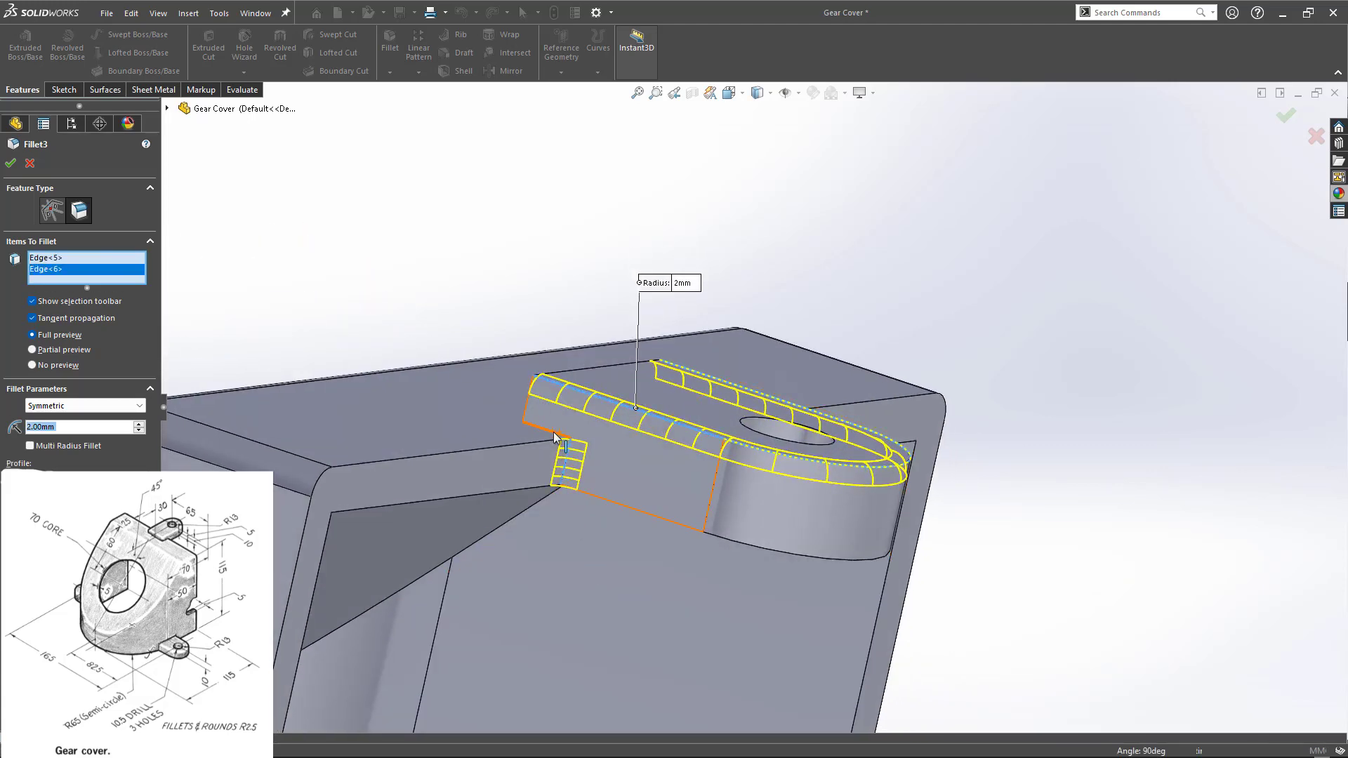
{"action": "left_click", "coordinate": [555, 434]}
{"action": "left_click", "coordinate": [529, 411]}
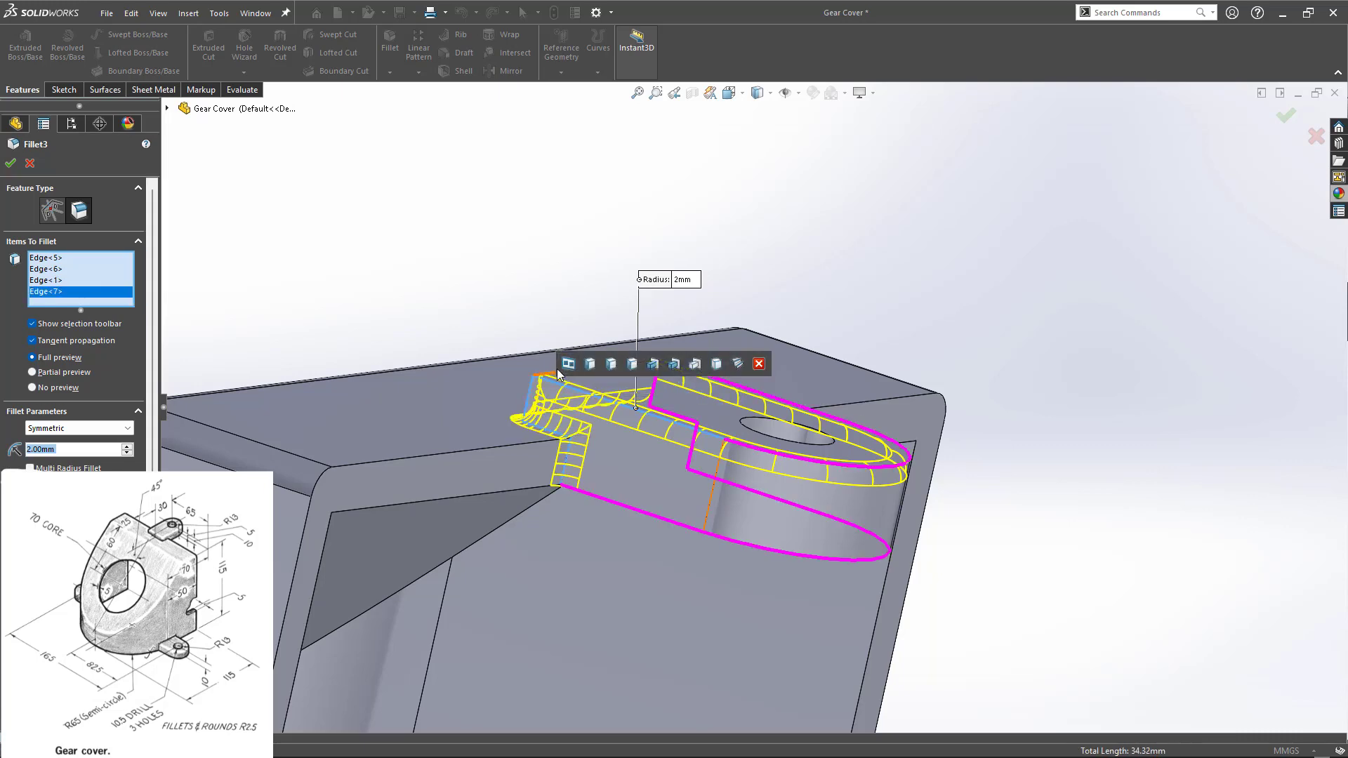
{"action": "left_click", "coordinate": [547, 374]}
- Add the top tab's opposite junction edge and its remaining vertical corner edge to the fillet
{"action": "scroll", "coordinate": [489, 417], "scroll_direction": "up", "scroll_amount": 2}
{"action": "middle_click_drag", "start_coordinate": [531, 441], "coordinate": [356, 409]}
{"action": "scroll", "coordinate": [679, 442], "scroll_direction": "down", "scroll_amount": 2}
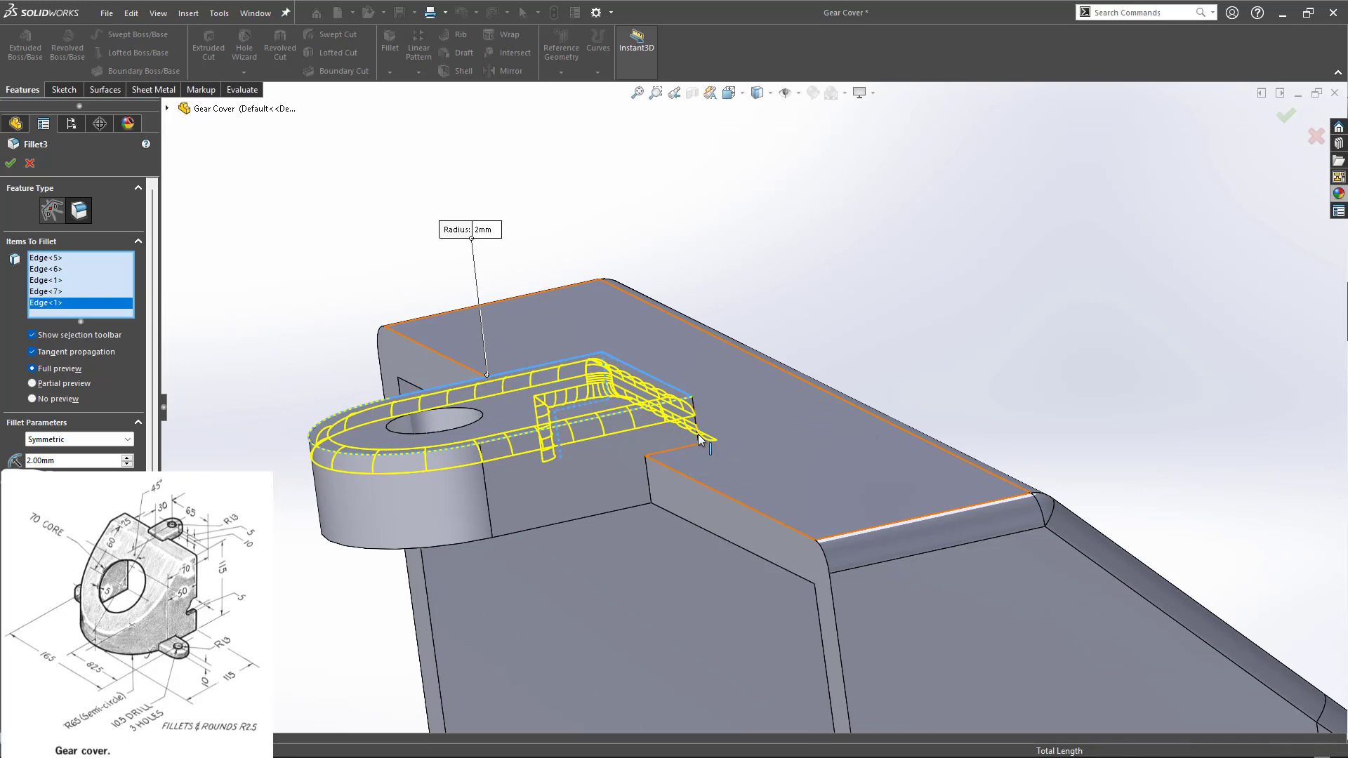
{"action": "left_click", "coordinate": [697, 439]}
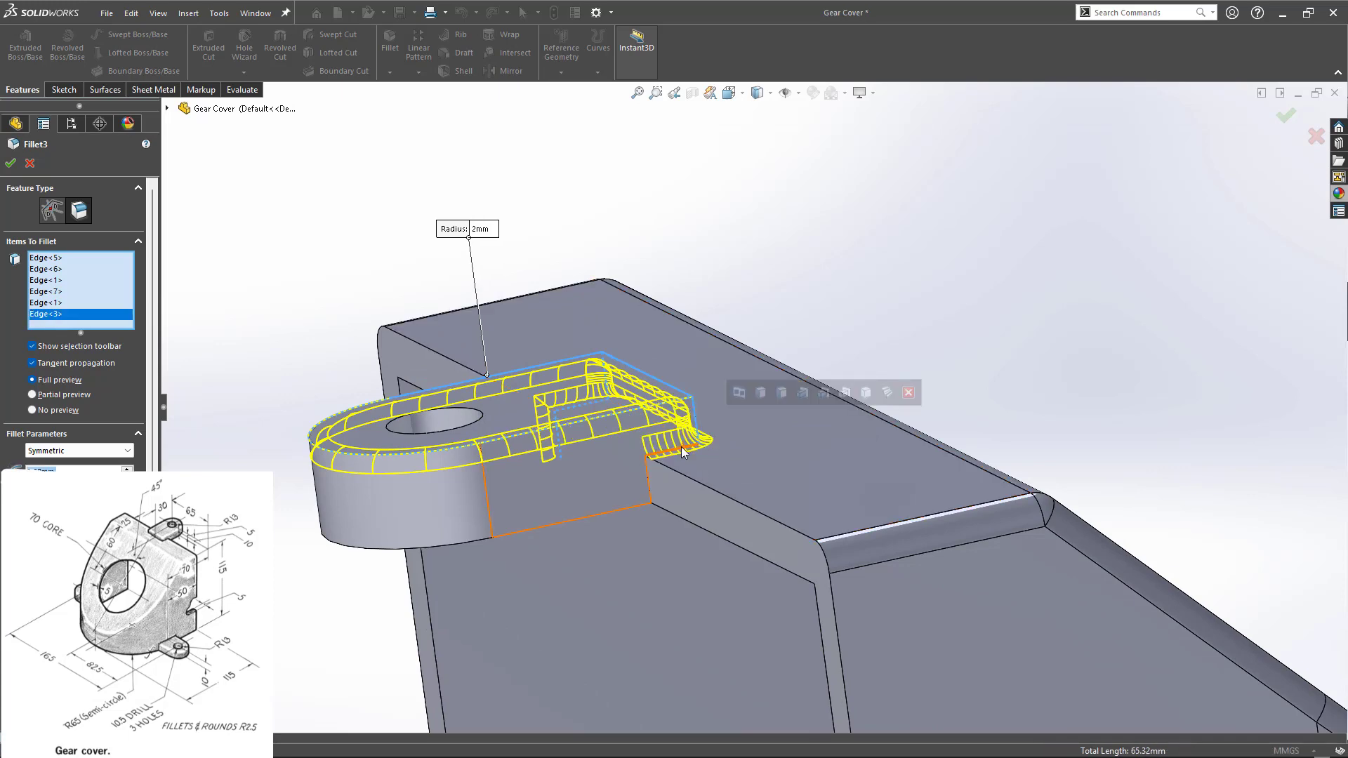
{"action": "left_click", "coordinate": [648, 480]}
{"action": "scroll", "coordinate": [554, 514], "scroll_direction": "up", "scroll_amount": 1}
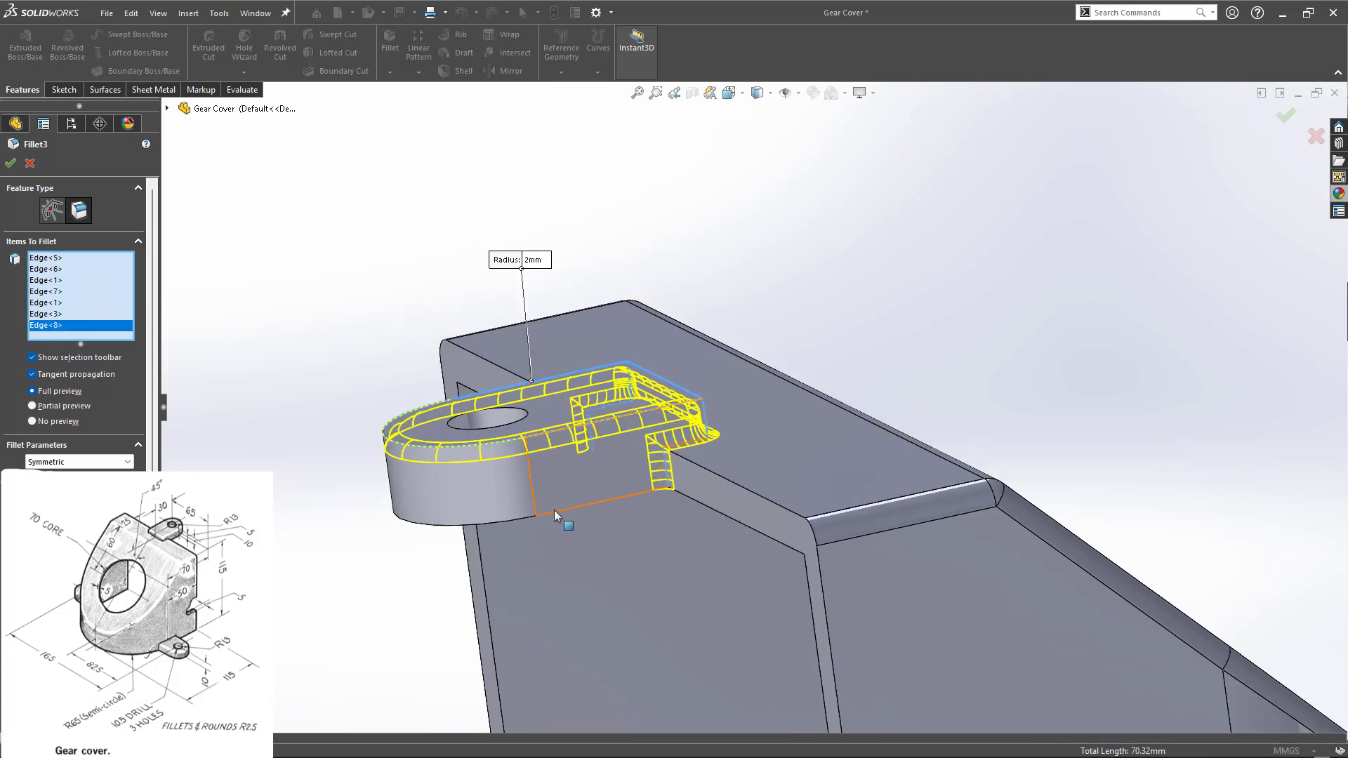
- Add the first side tab's upper outer edge and its edges against the body to the fillet
{"action": "middle_click_drag", "start_coordinate": [283, 523], "coordinate": [379, 329]}
{"action": "scroll", "coordinate": [379, 329], "scroll_direction": "up", "scroll_amount": 4}
{"action": "scroll", "coordinate": [839, 650], "scroll_direction": "down", "scroll_amount": 5}
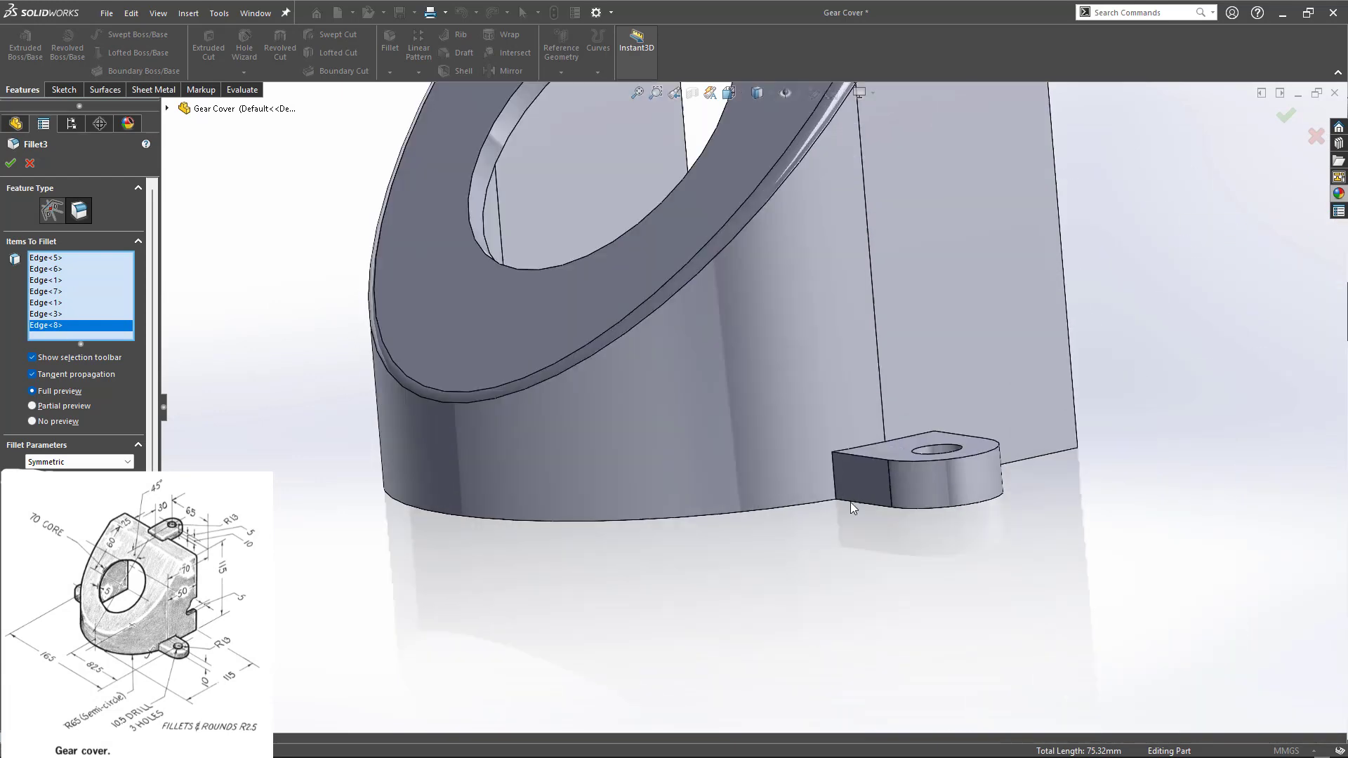
{"action": "left_click", "coordinate": [855, 460]}
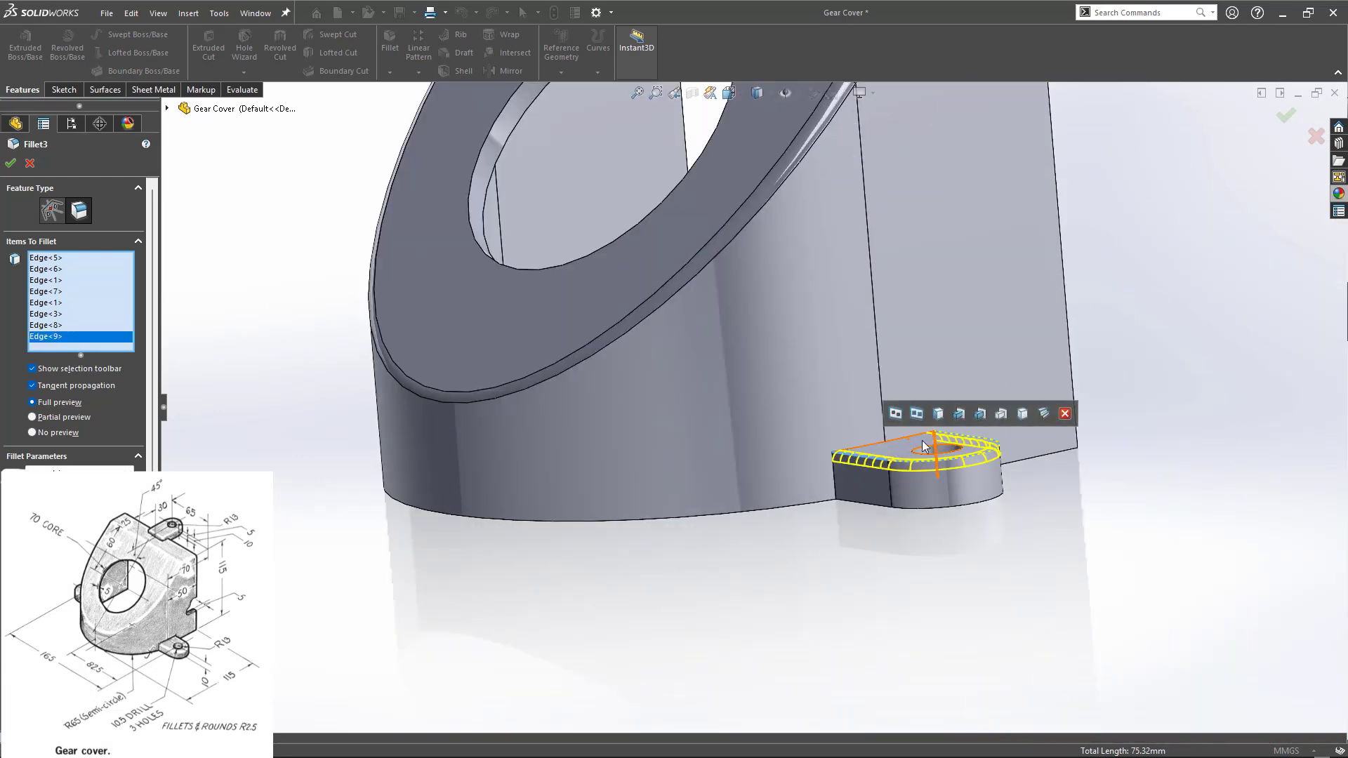
{"action": "left_click", "coordinate": [833, 479]}
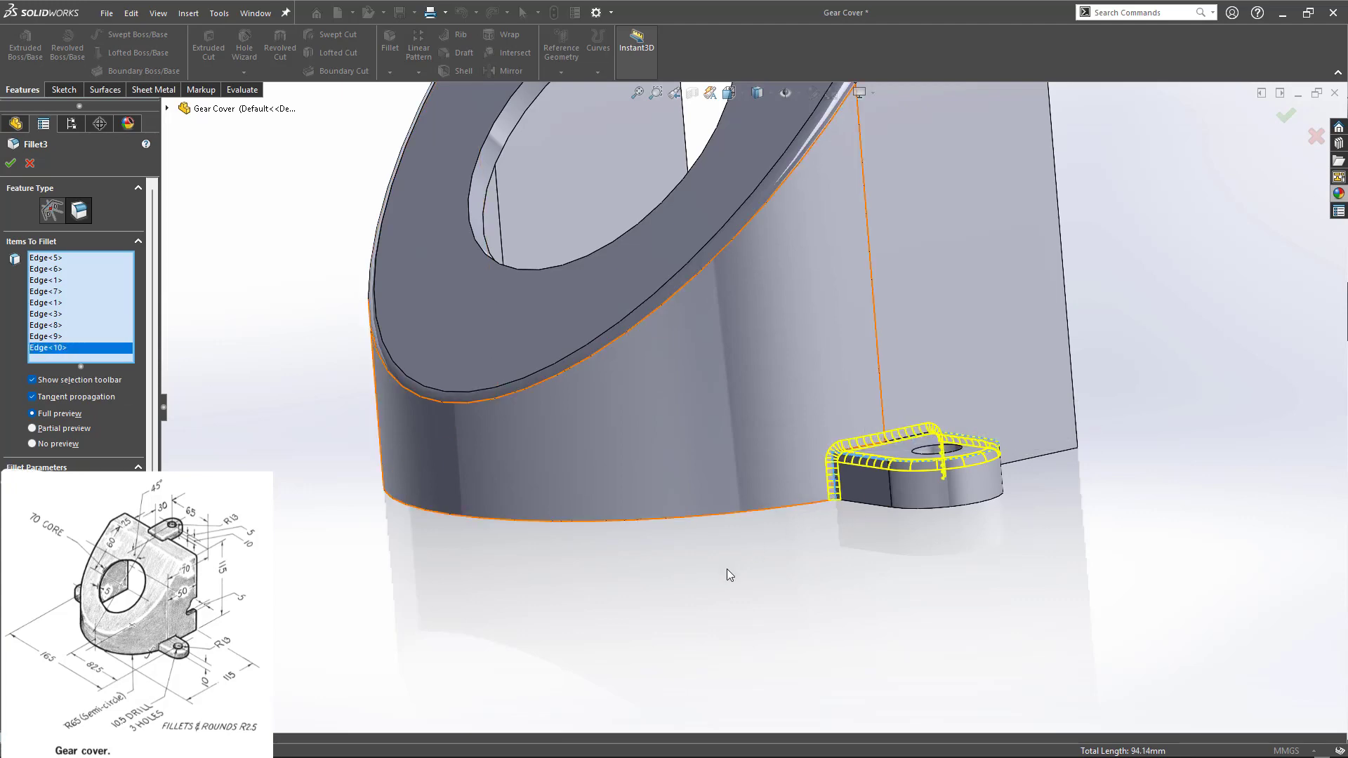
- Add the other side tab's edges against the body and its upper outer edge, and apply the 2 mm fillet
{"action": "middle_click_drag", "start_coordinate": [726, 568], "coordinate": [644, 594]}
{"action": "scroll", "coordinate": [644, 594], "scroll_direction": "up", "scroll_amount": 2}
{"action": "scroll", "coordinate": [216, 406], "scroll_direction": "down", "scroll_amount": 2}
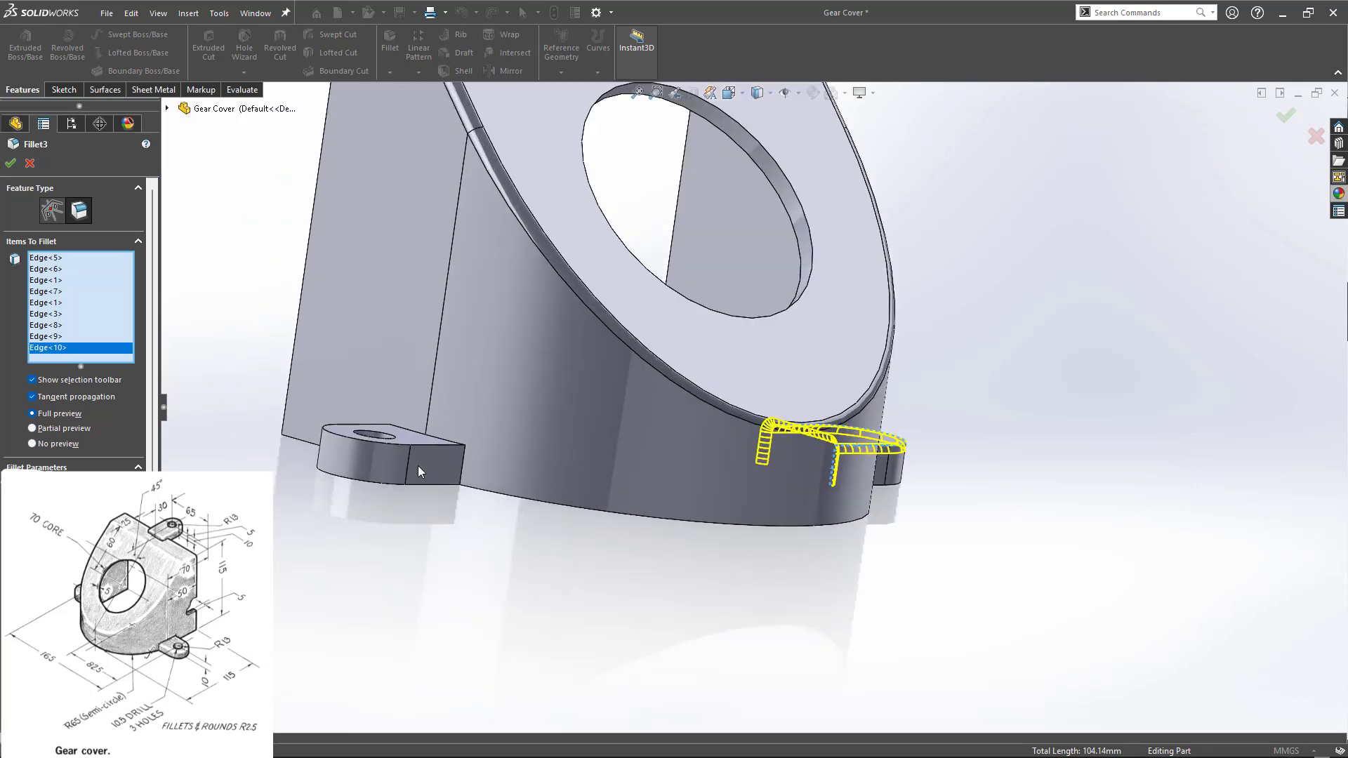
{"action": "left_click", "coordinate": [462, 466]}
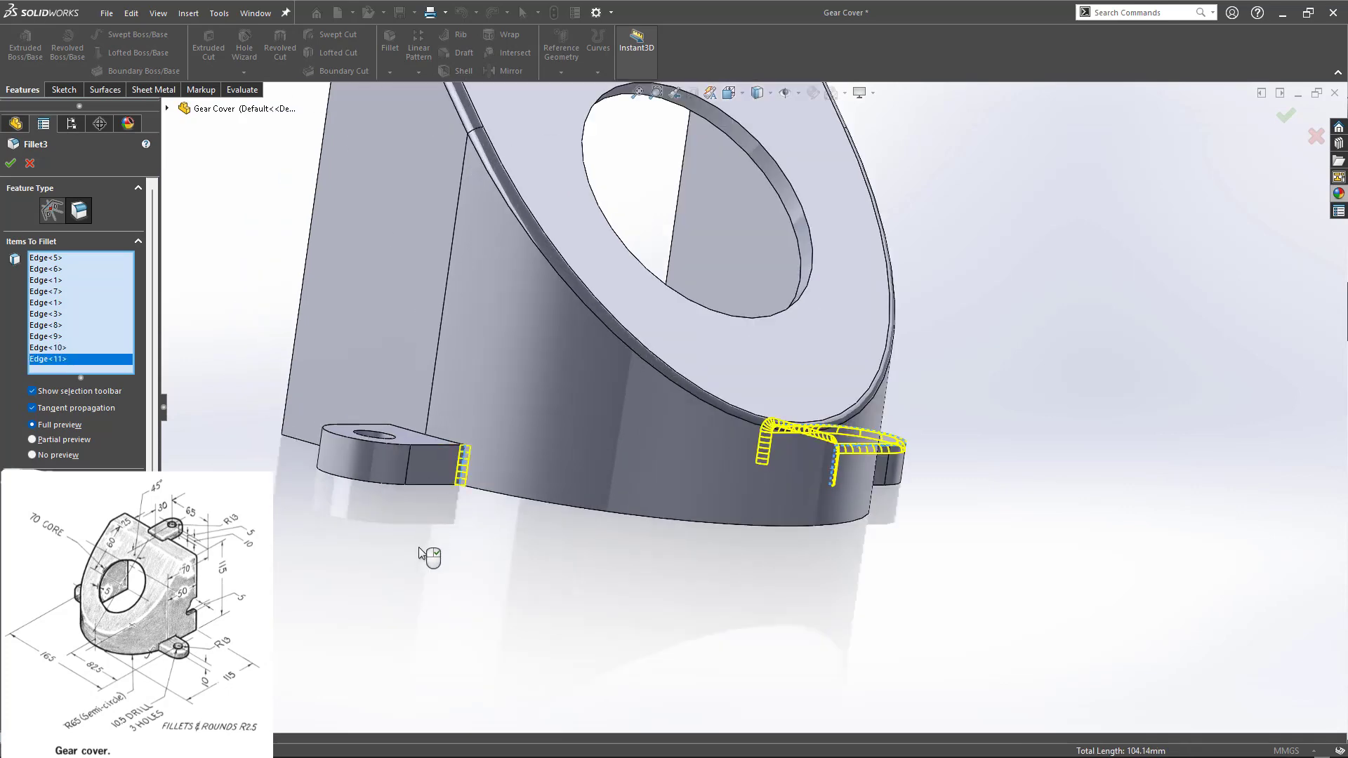
{"action": "middle_click_drag", "start_coordinate": [421, 547], "coordinate": [481, 574]}
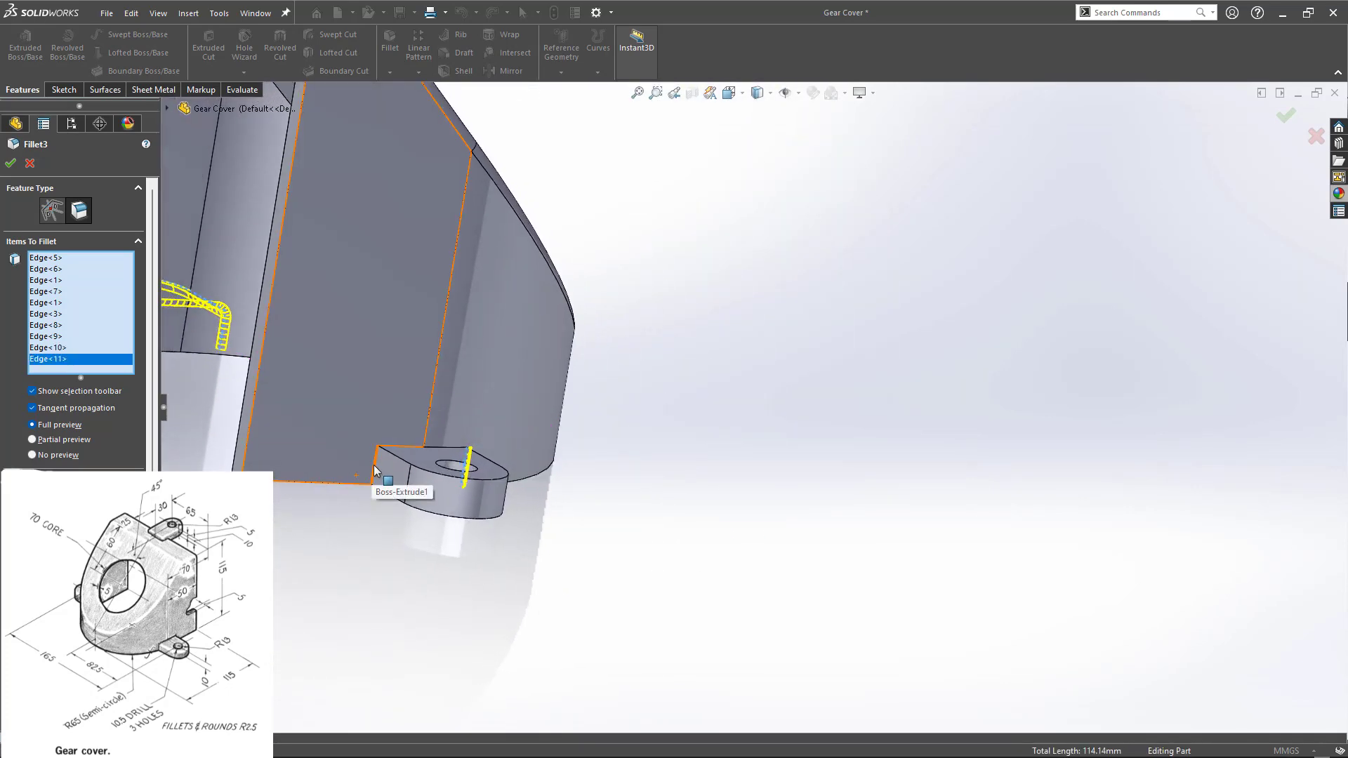
{"action": "left_click", "coordinate": [395, 453]}
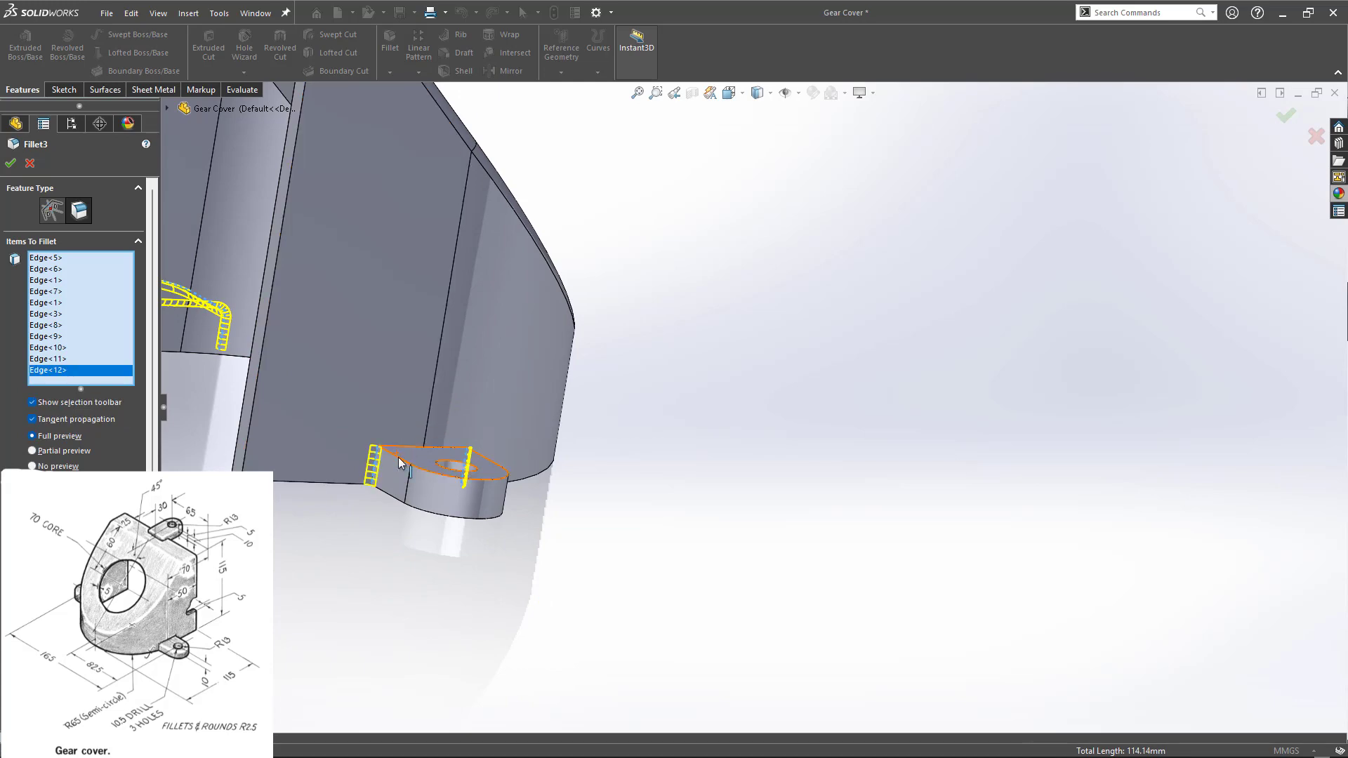
{"action": "left_click", "coordinate": [398, 457]}
{"action": "middle_click_drag", "start_coordinate": [665, 530], "coordinate": [398, 494]}
{"action": "scroll", "coordinate": [461, 251], "scroll_direction": "down", "scroll_amount": 3}
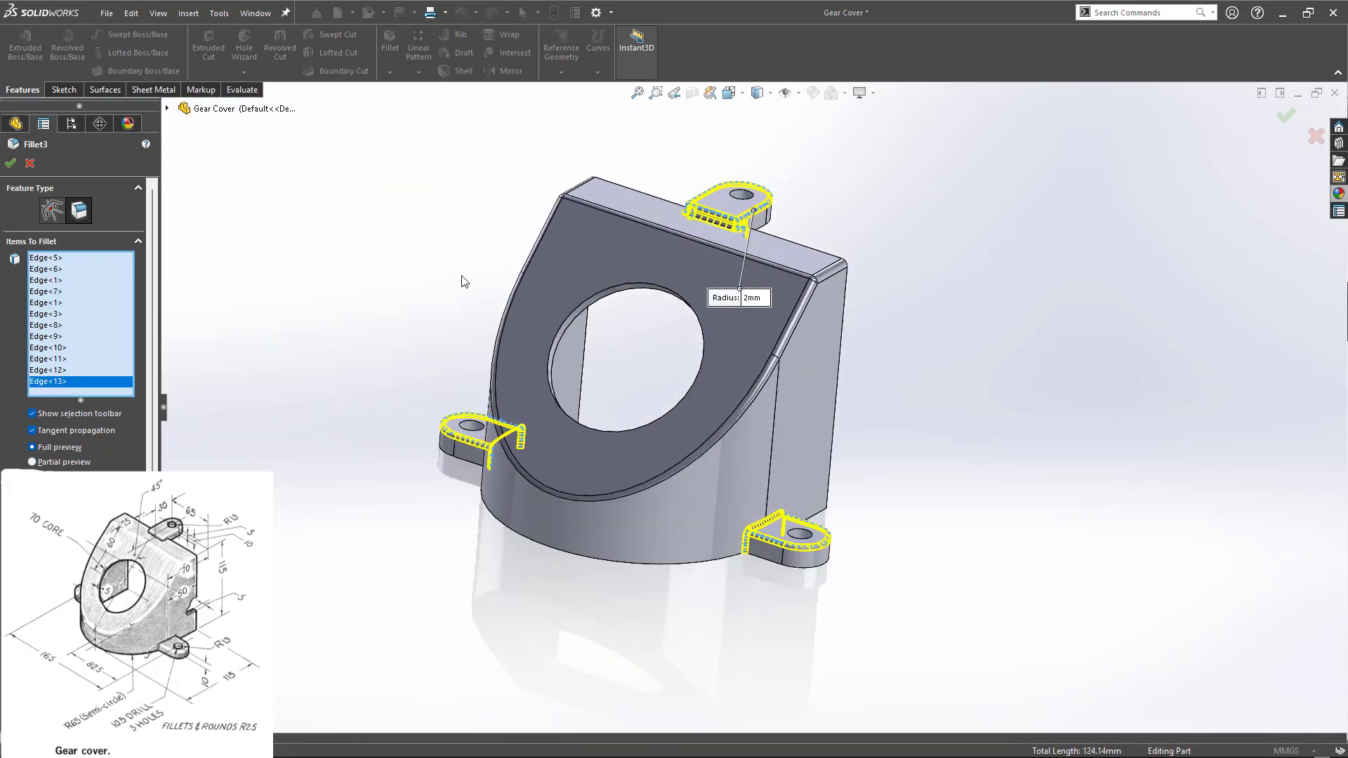
{"action": "left_click", "coordinate": [11, 167]}
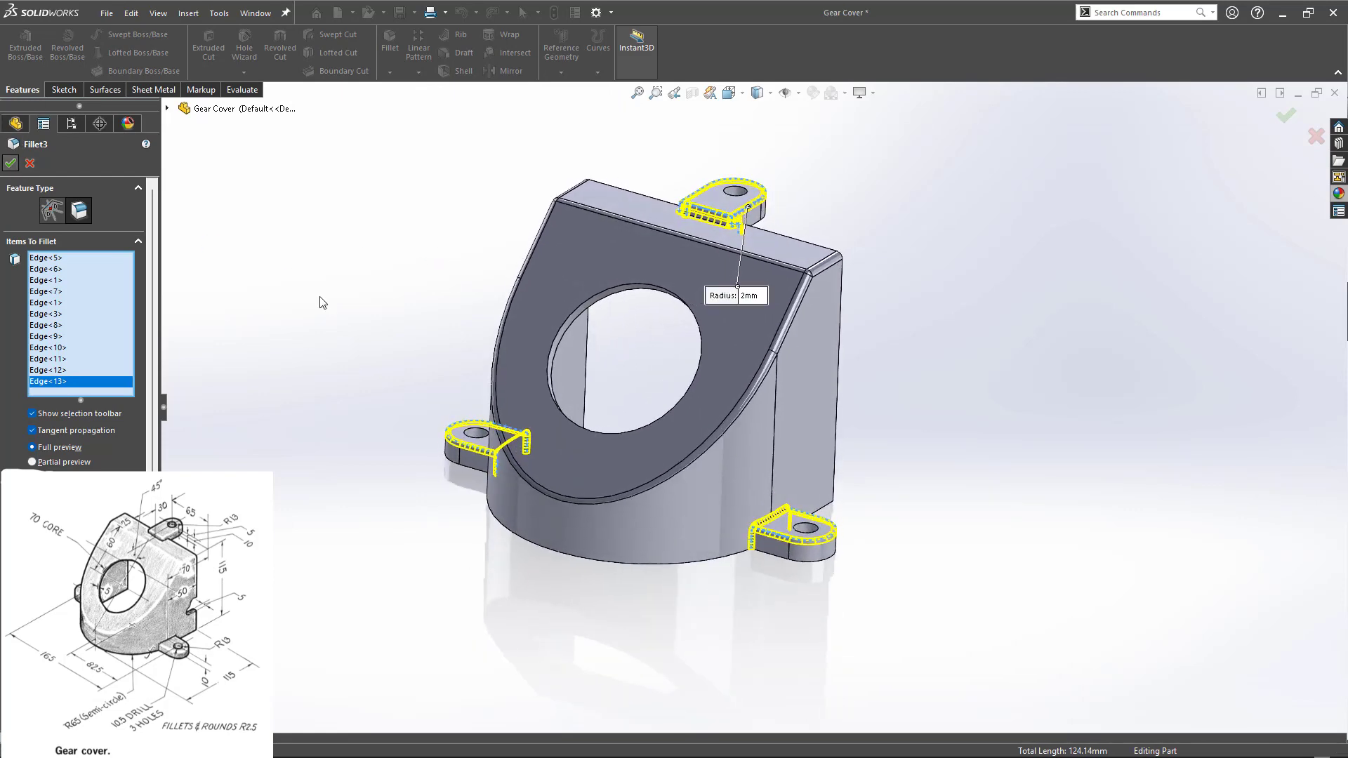
- Switch the display scene to a plain white background
{"action": "scroll", "coordinate": [469, 436], "scroll_direction": "up", "scroll_amount": 1}
{"action": "scroll", "coordinate": [309, 336], "scroll_direction": "down", "scroll_amount": 1}
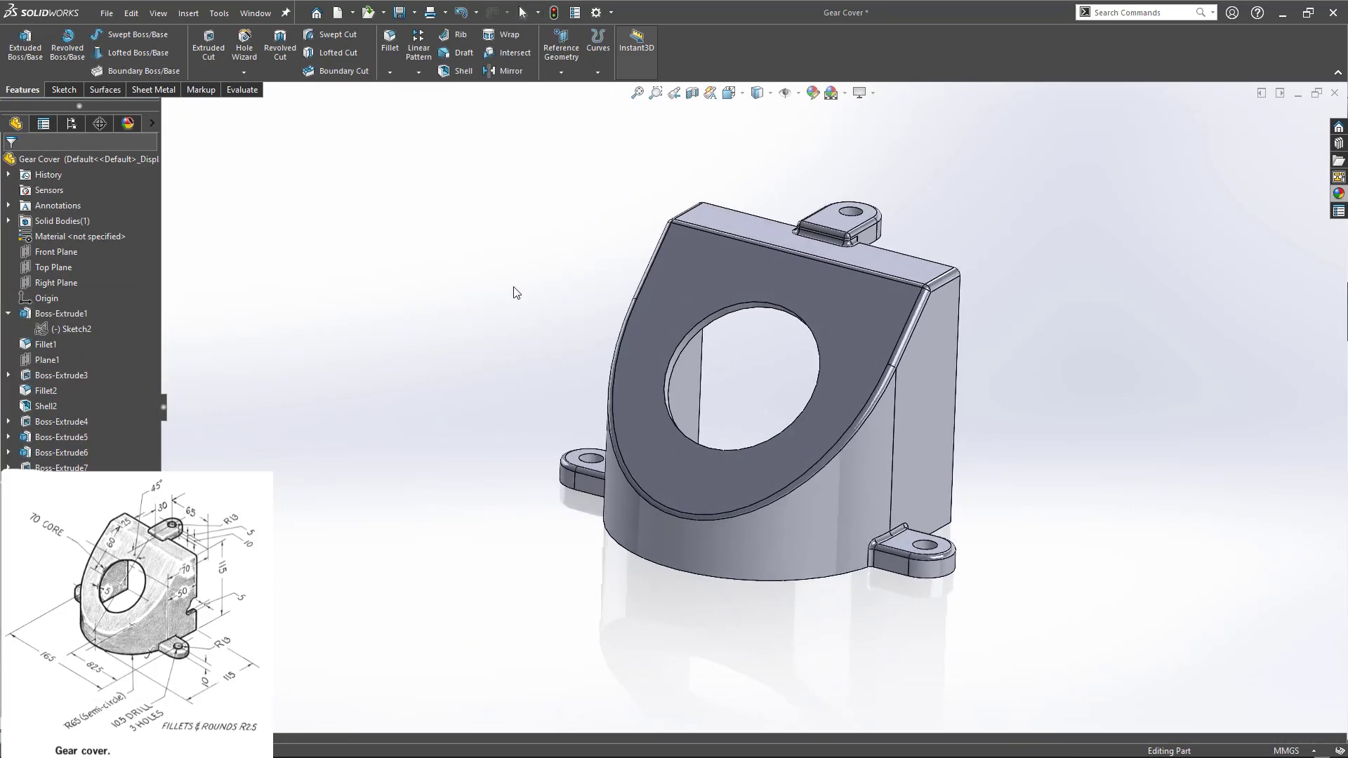
{"action": "left_click", "coordinate": [831, 93]}
{"action": "left_click", "coordinate": [853, 132]}
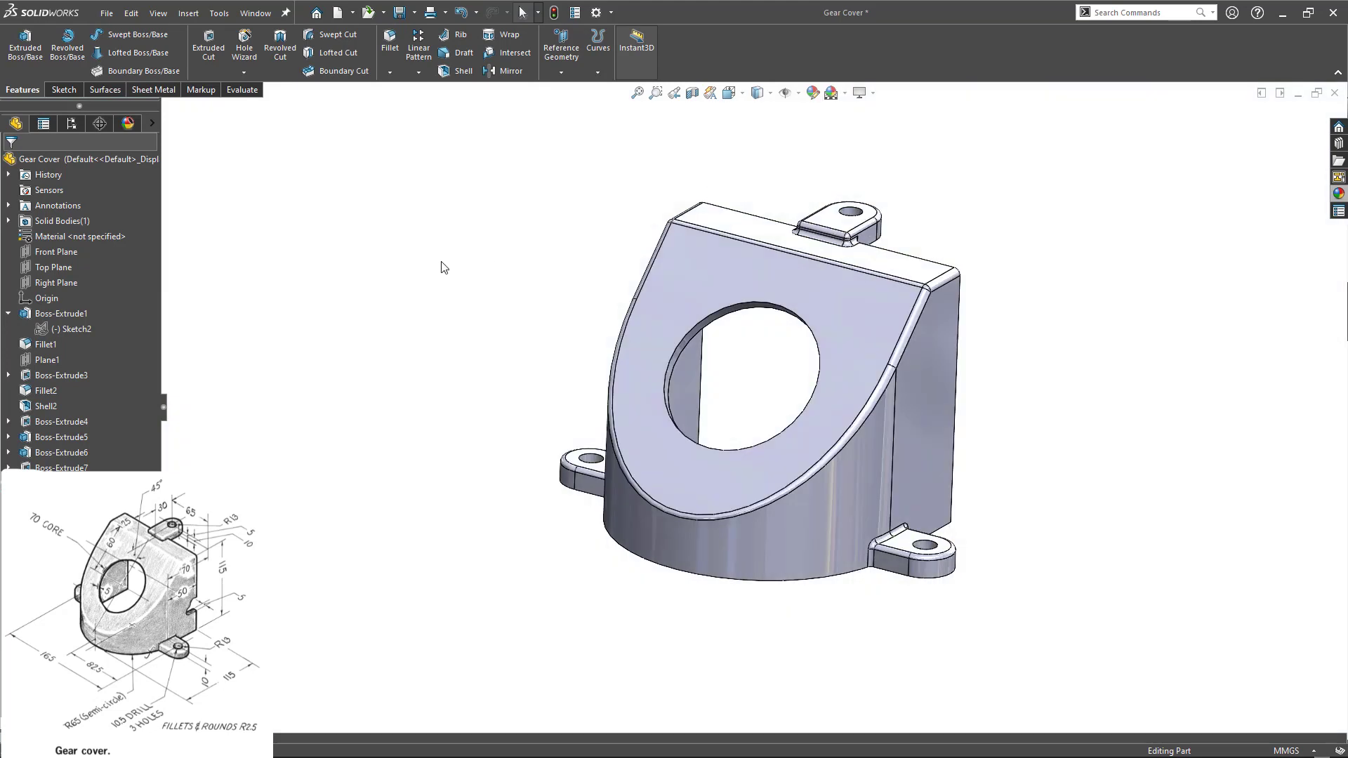
- Apply a copper metal appearance to the whole gear cover body
{"action": "middle_click_drag", "start_coordinate": [517, 280], "coordinate": [539, 313]}
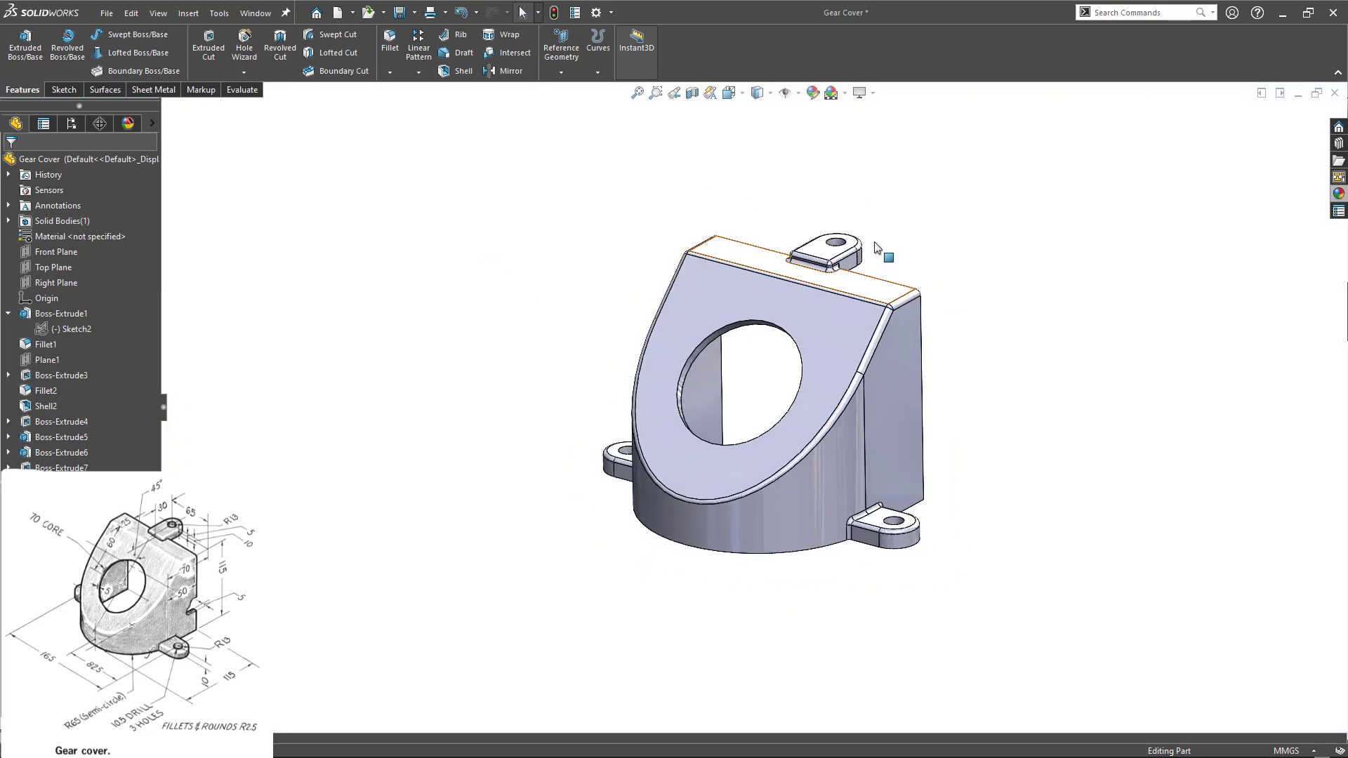
{"action": "left_click", "coordinate": [1339, 194]}
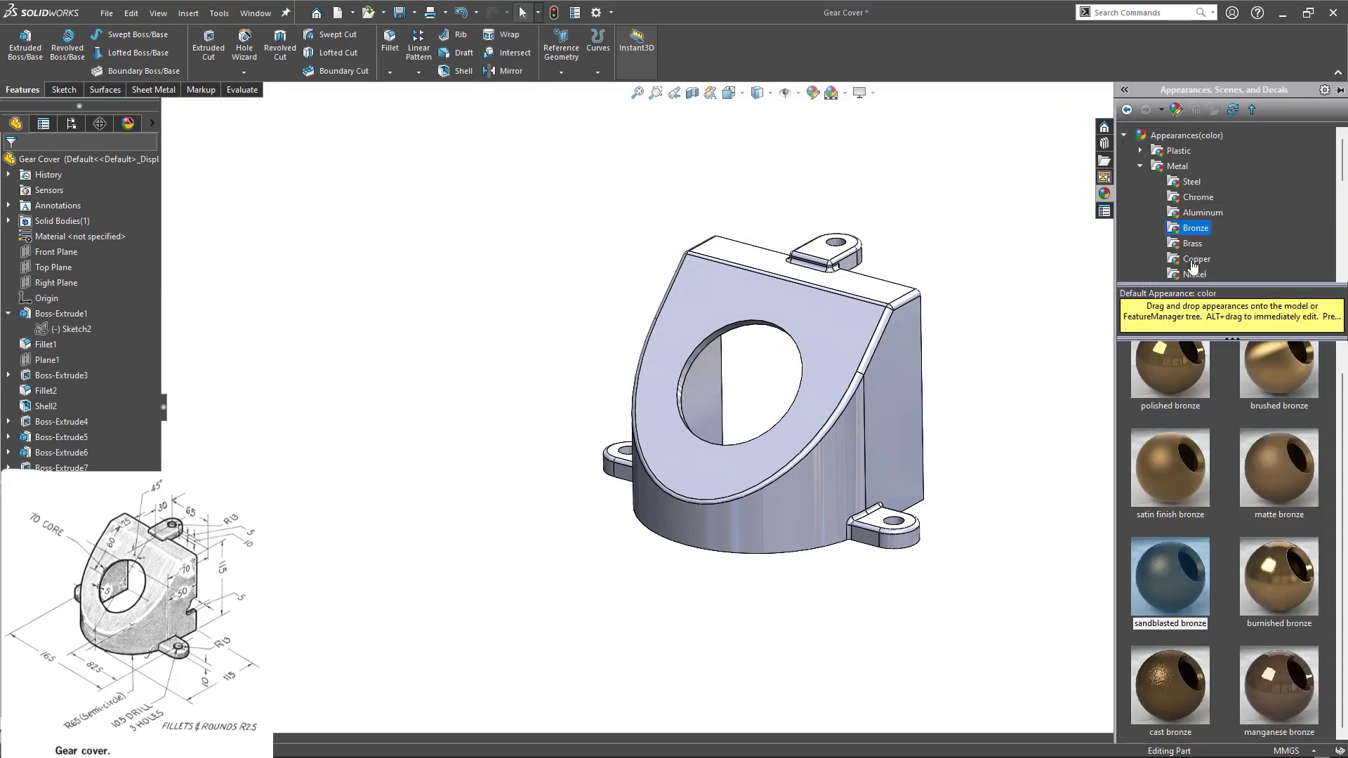
{"action": "left_click", "coordinate": [1196, 261]}
{"action": "left_click_drag", "start_coordinate": [1169, 385], "coordinate": [846, 450]}
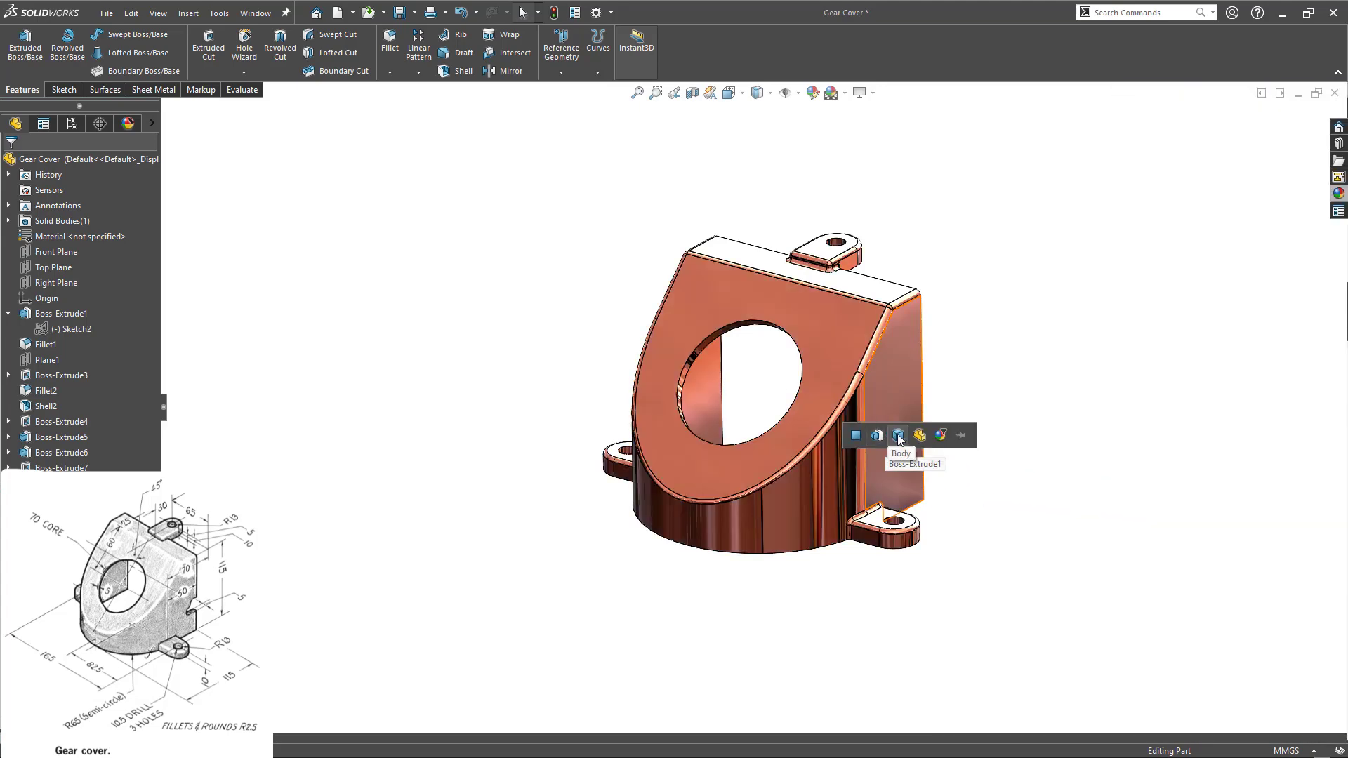
{"action": "left_click", "coordinate": [898, 435]}
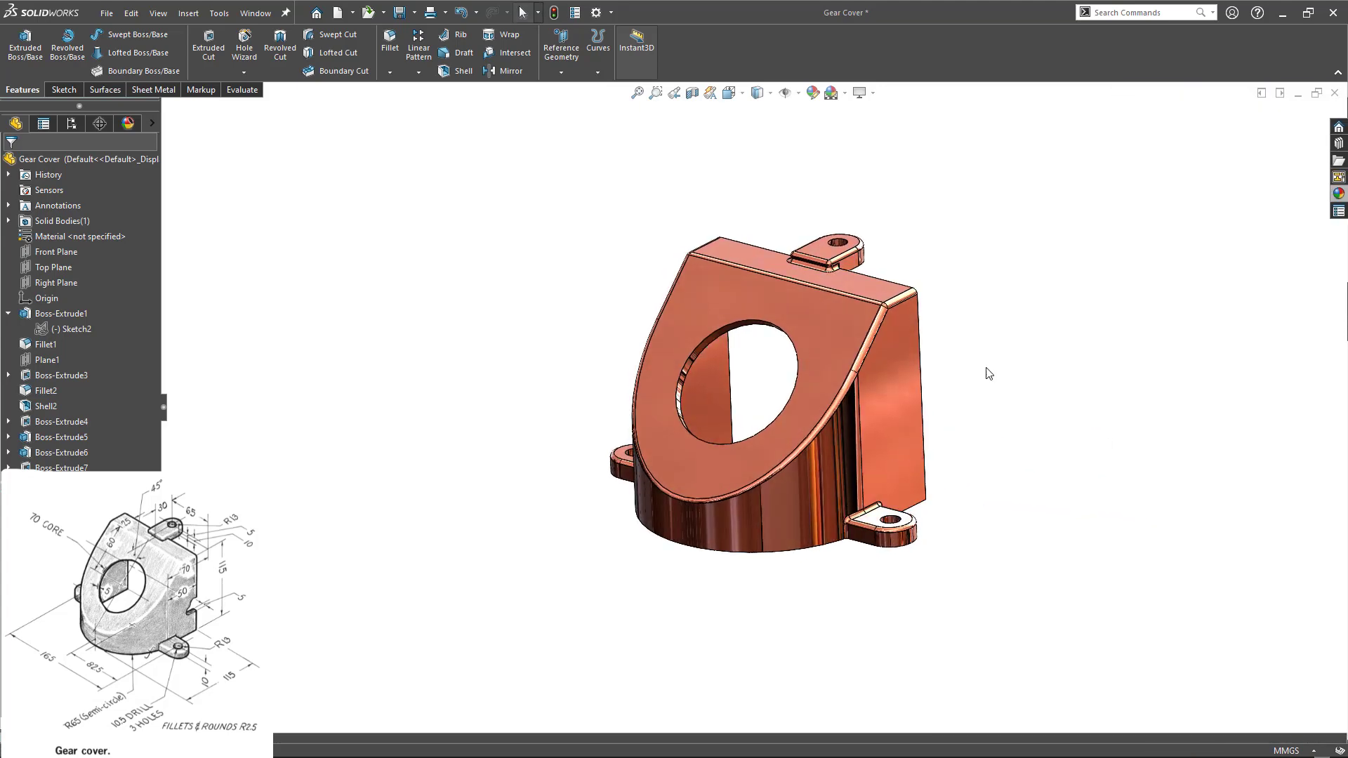
- Color the mounting tabs' fillet feature bright yellow (RGB 255, 255, 0) and accept the appearance
{"action": "mouse_move", "coordinate": [480, 447]}
{"action": "middle_mouse_down"}
{"action": "mouse_move", "coordinate": [485, 491]}
{"action": "mouse_move", "coordinate": [481, 476]}
{"action": "middle_mouse_up"}
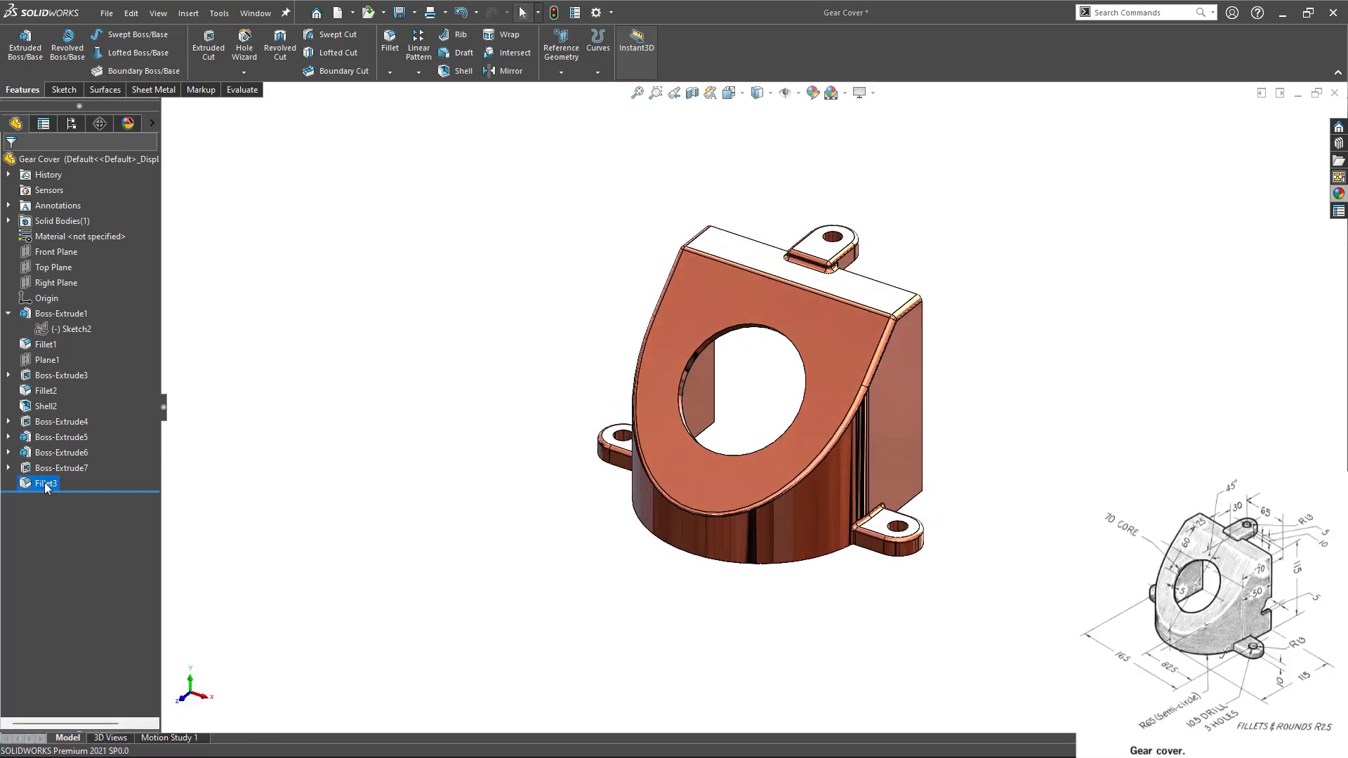
{"action": "right_click", "coordinate": [46, 487]}
{"action": "left_click", "coordinate": [100, 425]}
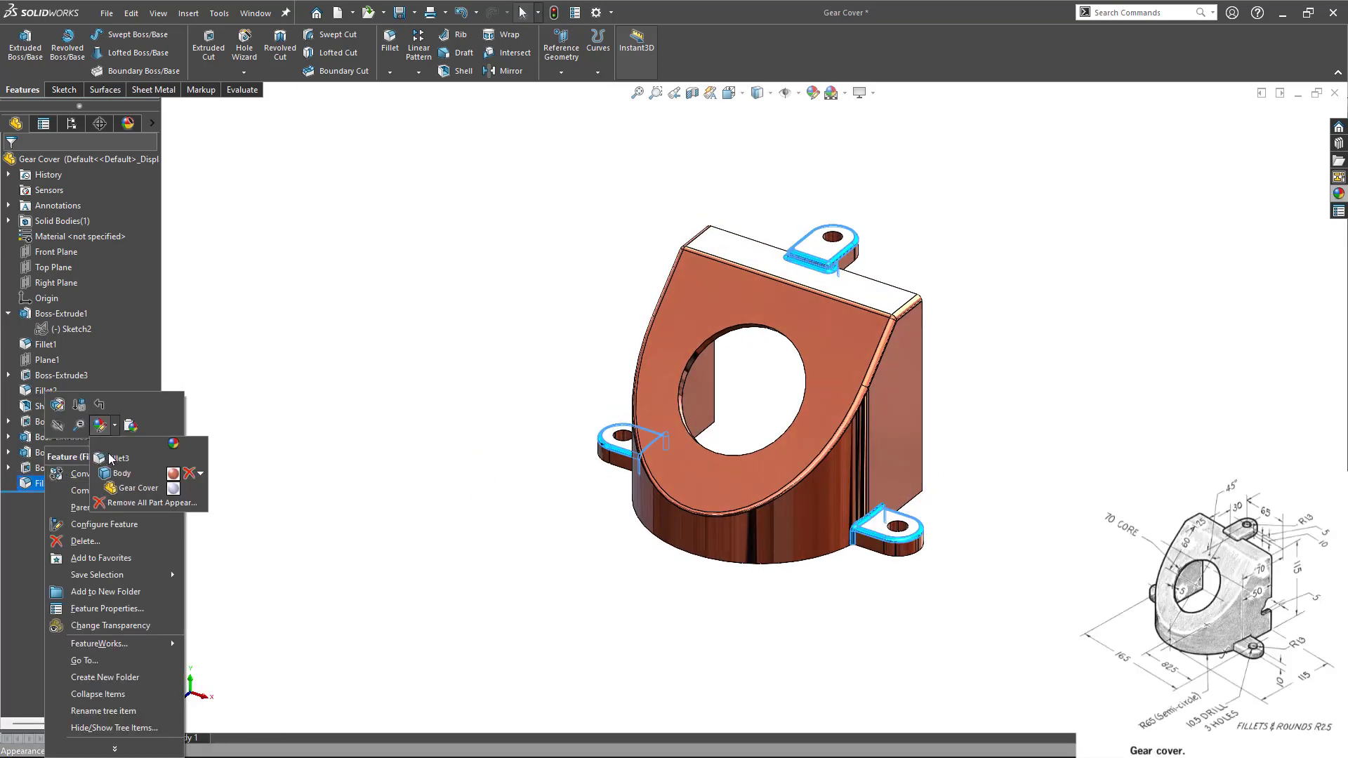
{"action": "left_click", "coordinate": [117, 460]}
{"action": "left_click", "coordinate": [47, 461]}
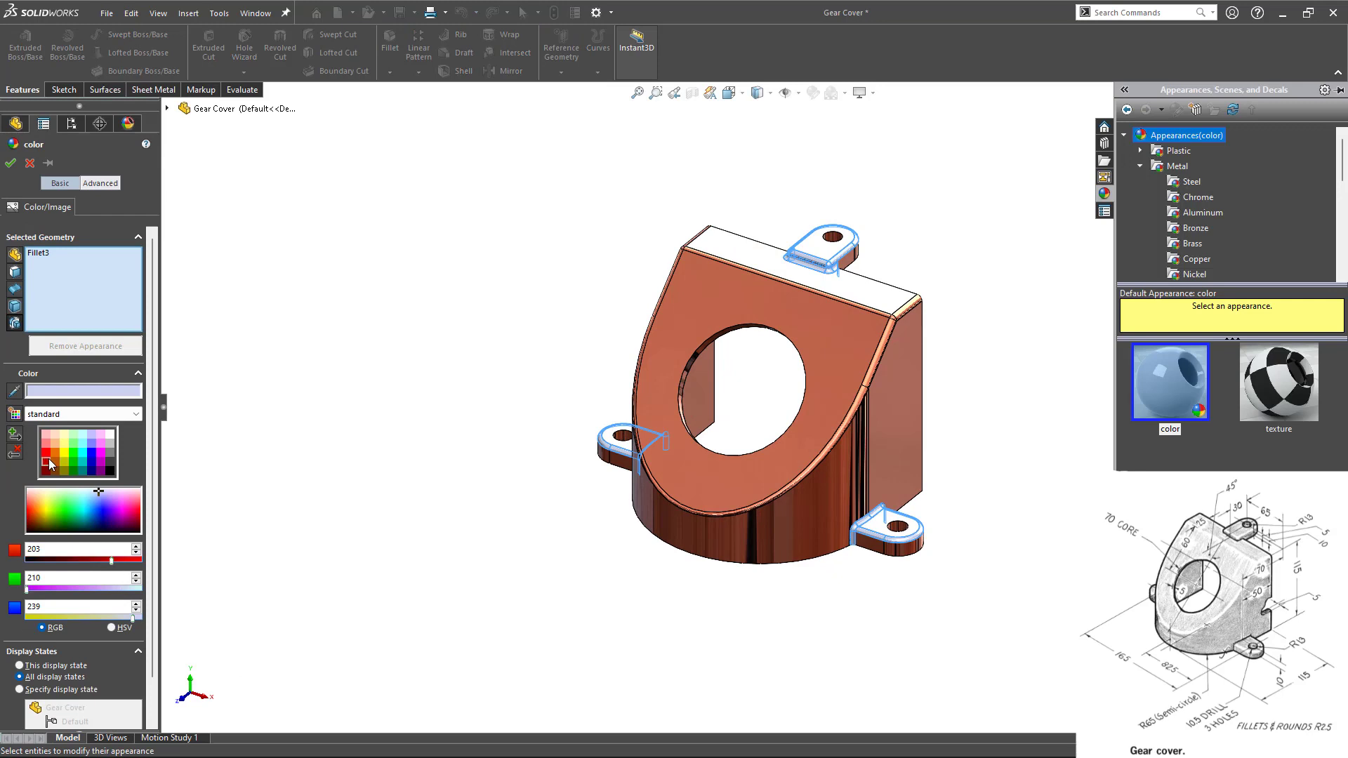
{"action": "left_click", "coordinate": [64, 442]}
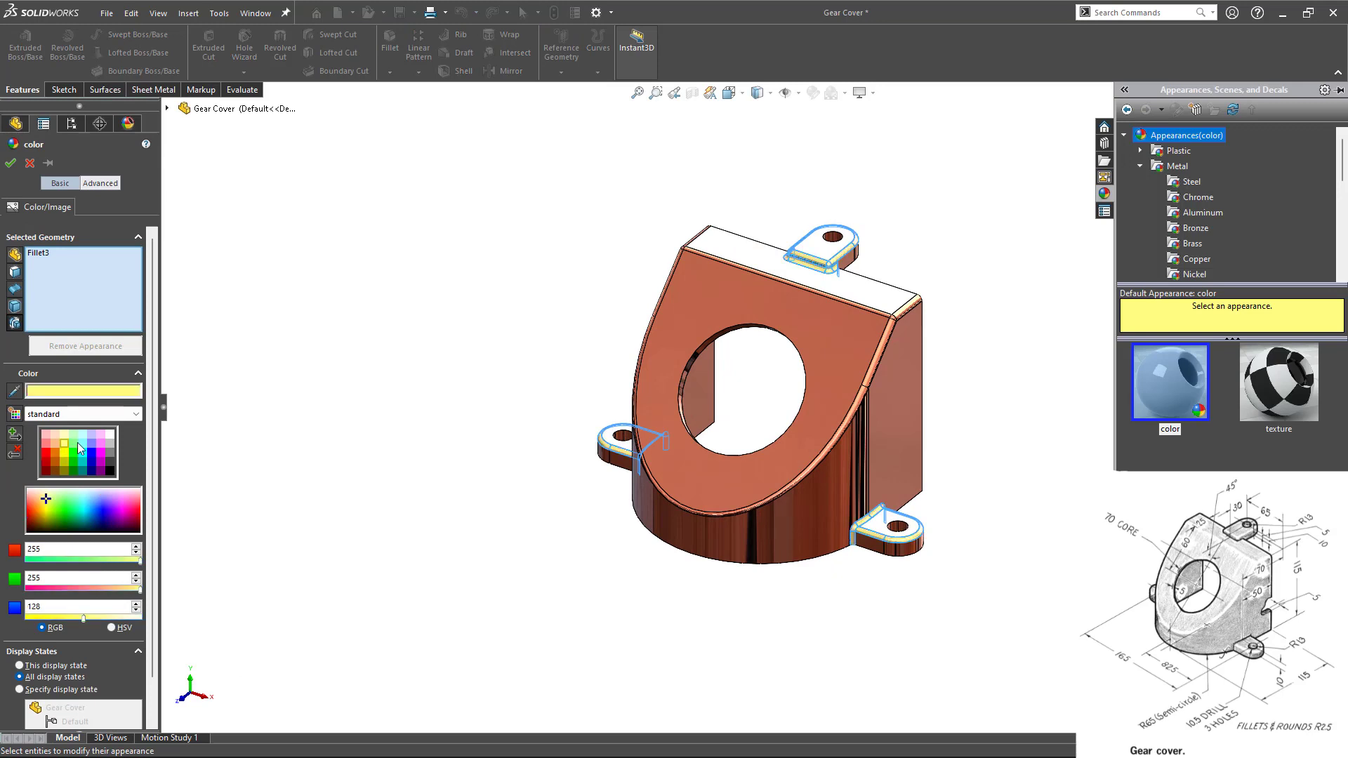
{"action": "left_click", "coordinate": [63, 453]}
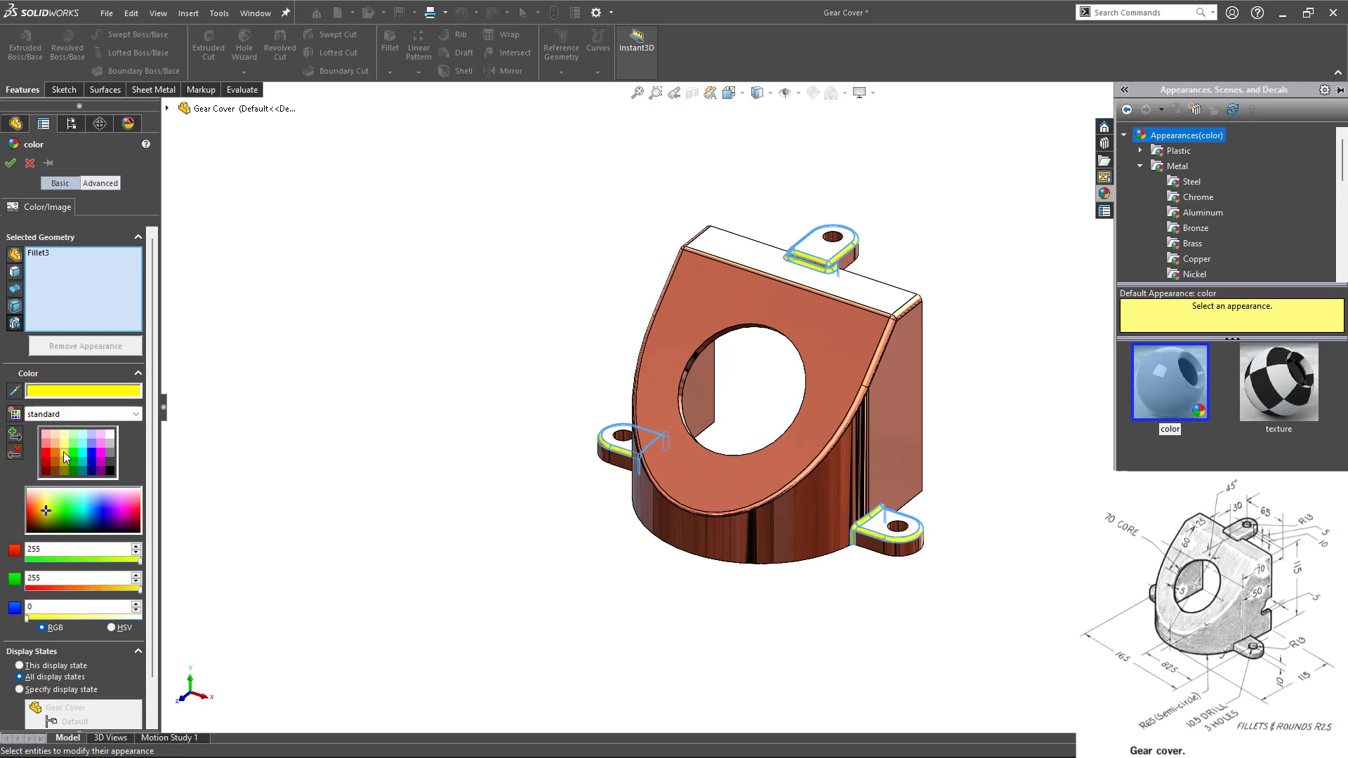
{"action": "left_click", "coordinate": [10, 163]}
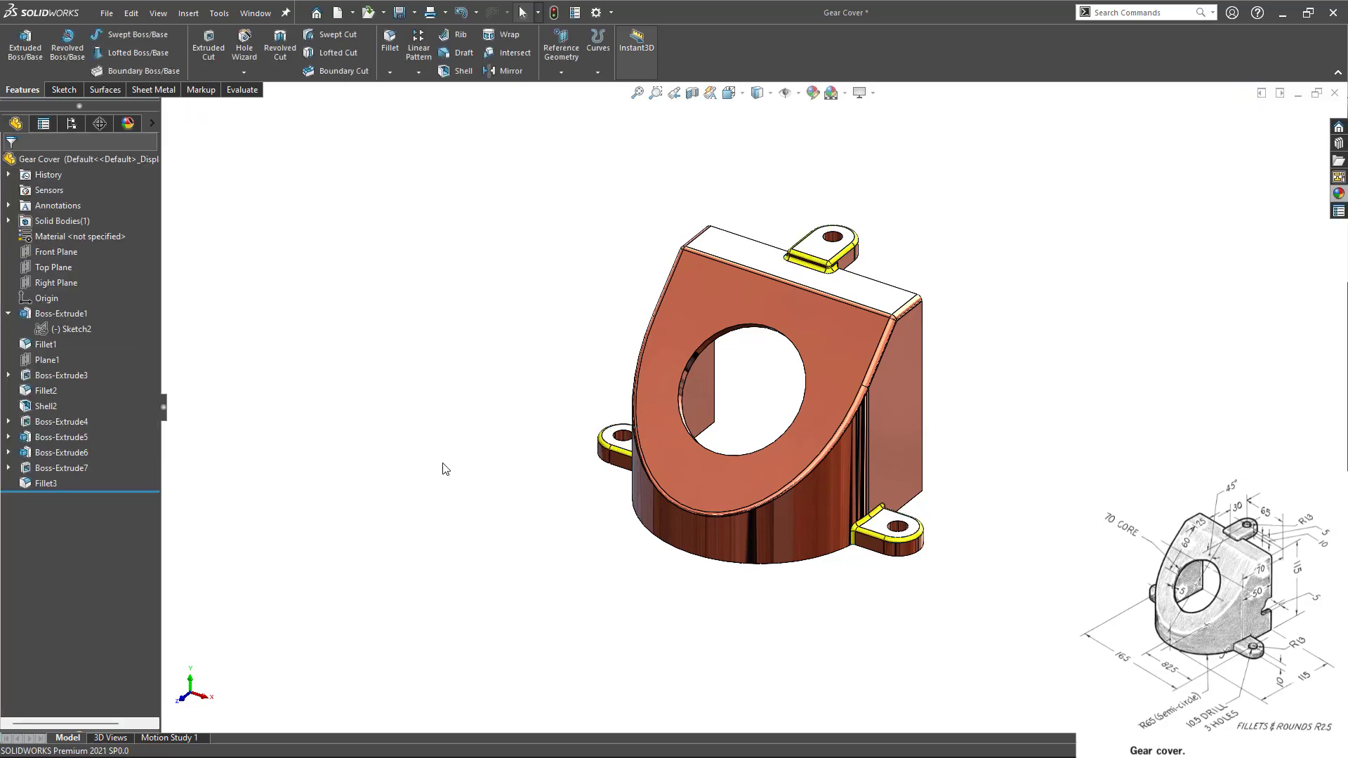
{"action": "mouse_move", "coordinate": [445, 466]}
{"action": "middle_mouse_down"}
{"action": "mouse_move", "coordinate": [412, 445]}
{"action": "mouse_move", "coordinate": [424, 433]}
{"action": "mouse_move", "coordinate": [436, 462]}
{"action": "middle_mouse_up"}
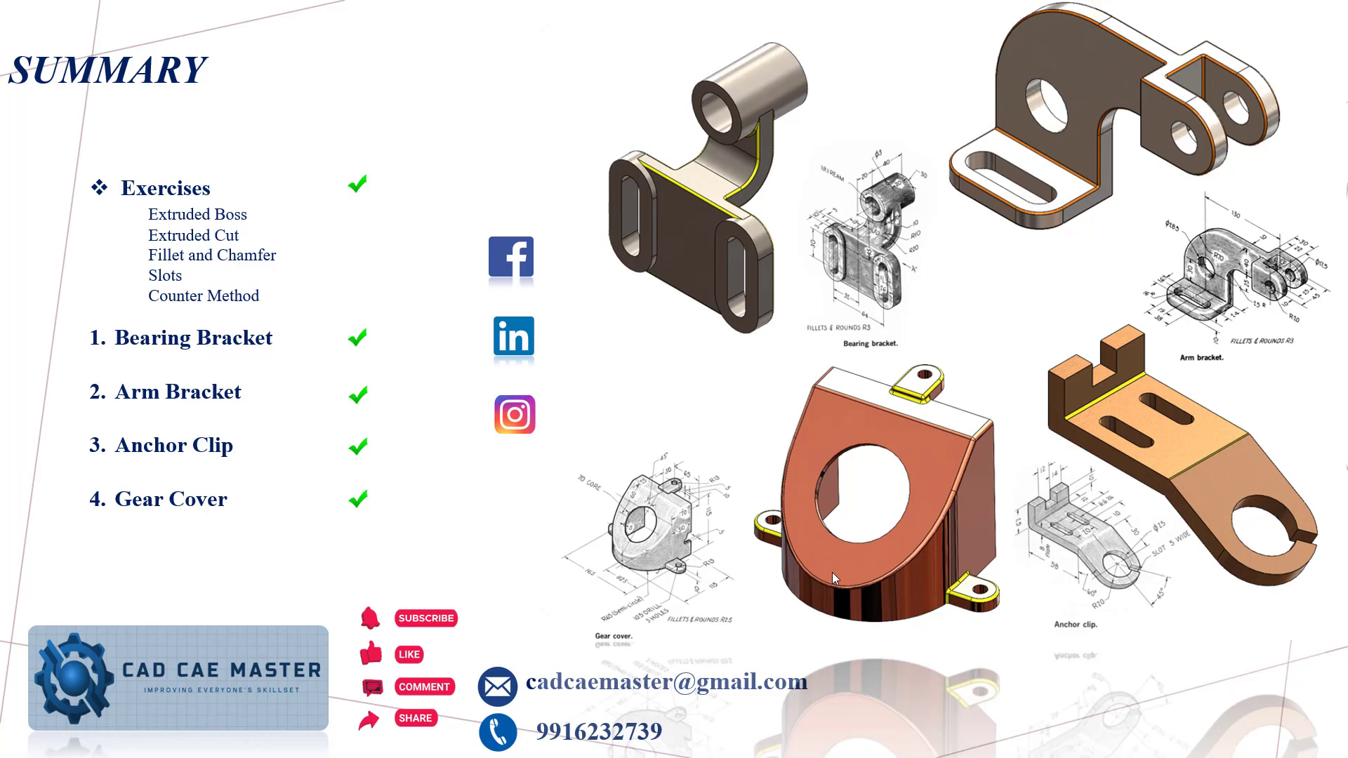
{"action": "left_click", "coordinate": [926, 616]}
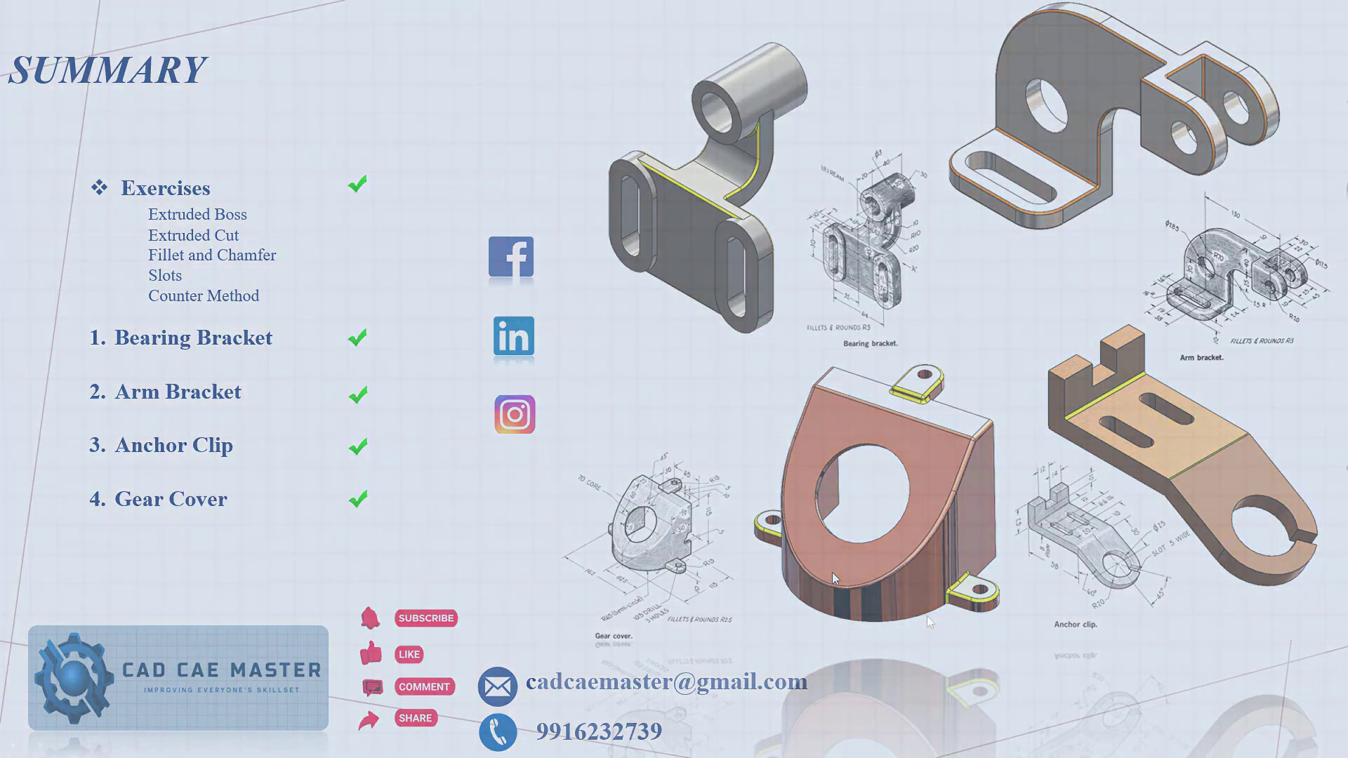